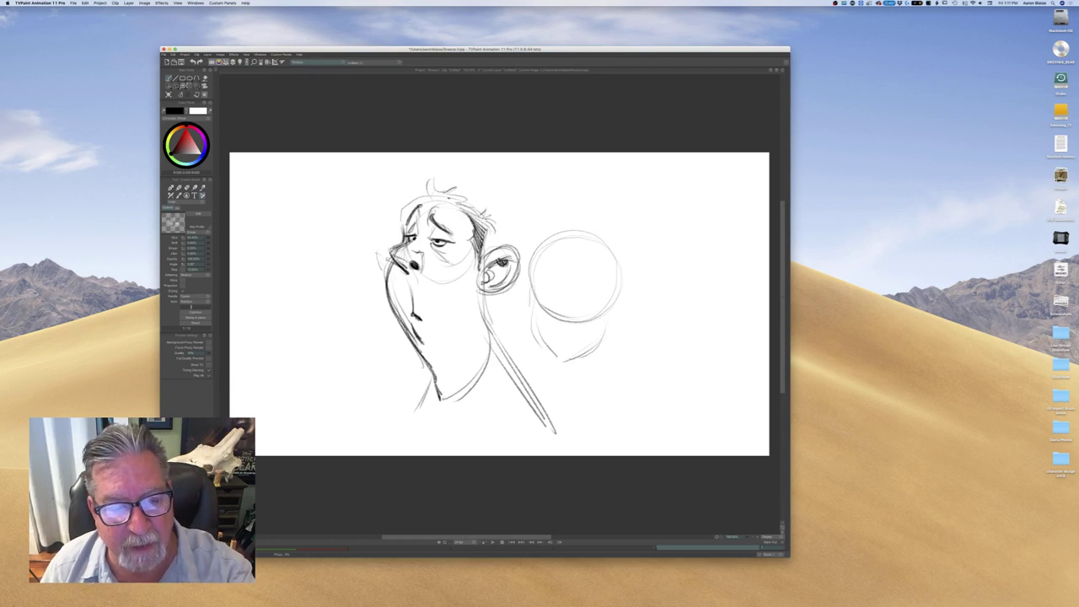
# Draw a tall, spiky tuft of hair on top of the character's head and reinforce the forehead line
pyautogui.moveTo(479, 269)
pyautogui.mouseDown()
pyautogui.moveTo(518, 265)
pyautogui.moveTo(512, 280)
pyautogui.moveTo(506, 247)
pyautogui.mouseUp()
pyautogui.moveTo(426, 193); pyautogui.dragTo(430, 163)
pyautogui.moveTo(431, 166)
pyautogui.mouseDown()
pyautogui.moveTo(436, 181)
pyautogui.moveTo(461, 169)
pyautogui.moveTo(450, 193)
pyautogui.moveTo(459, 188)
pyautogui.mouseUp()
pyautogui.moveTo(449, 198)
pyautogui.mouseDown()
pyautogui.moveTo(472, 189)
pyautogui.moveTo(461, 202)
pyautogui.mouseUp()
pyautogui.moveTo(455, 201); pyautogui.dragTo(472, 210)
pyautogui.moveTo(463, 211)
pyautogui.mouseDown()
pyautogui.moveTo(482, 222)
pyautogui.moveTo(447, 172)
pyautogui.moveTo(423, 172)
pyautogui.mouseUp()
pyautogui.moveTo(419, 201)
pyautogui.mouseDown()
pyautogui.moveTo(417, 181)
pyautogui.moveTo(423, 207)
pyautogui.moveTo(447, 208)
pyautogui.mouseUp()
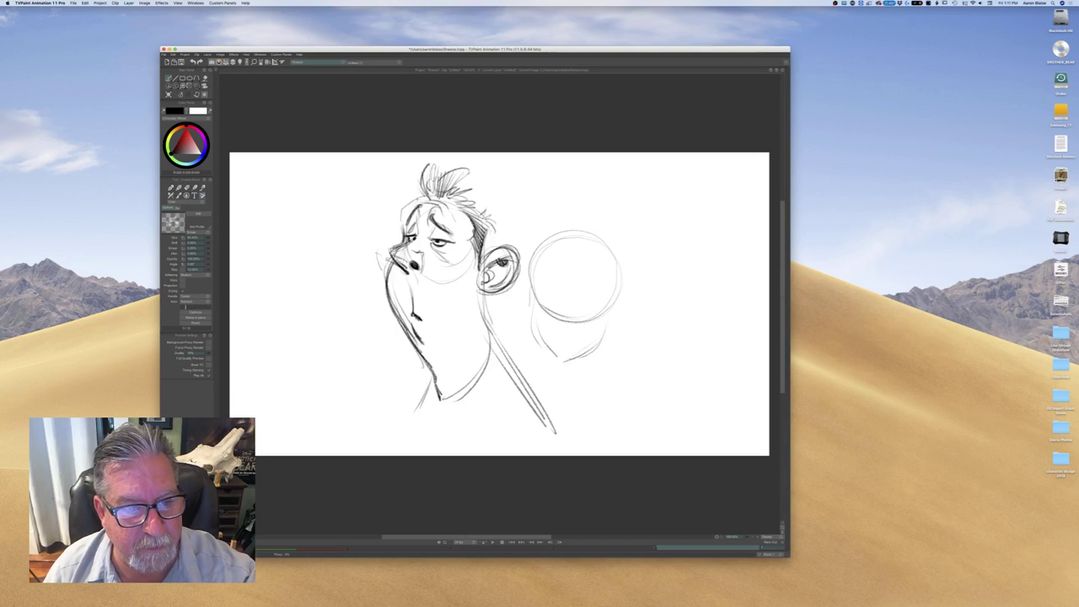
pyautogui.moveTo(407, 210); pyautogui.dragTo(400, 231)
pyautogui.moveTo(404, 217)
pyautogui.mouseDown()
pyautogui.moveTo(401, 239)
pyautogui.moveTo(402, 219)
pyautogui.mouseUp()
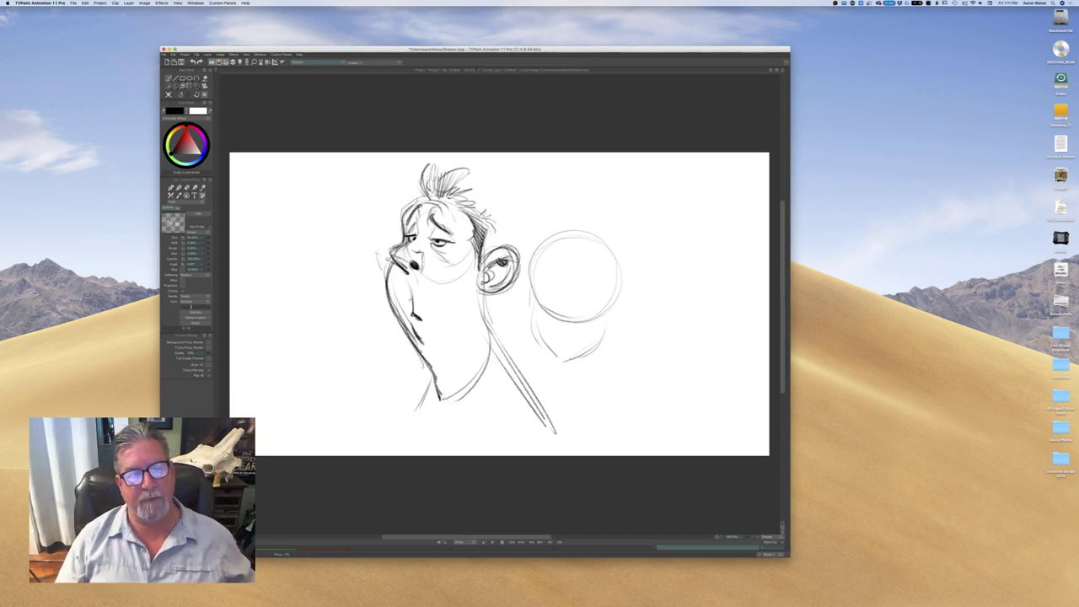
# Shade the hair with hatching at the base of the tuft and along the hairline down to the ear
pyautogui.moveTo(430, 202)
pyautogui.mouseDown()
pyautogui.moveTo(450, 210)
pyautogui.moveTo(439, 200)
pyautogui.mouseUp()
pyautogui.moveTo(442, 182)
pyautogui.mouseDown()
pyautogui.moveTo(439, 197)
pyautogui.moveTo(428, 170)
pyautogui.moveTo(450, 176)
pyautogui.moveTo(446, 196)
pyautogui.moveTo(459, 195)
pyautogui.mouseUp()
pyautogui.moveTo(471, 210)
pyautogui.mouseDown()
pyautogui.moveTo(466, 198)
pyautogui.moveTo(489, 229)
pyautogui.mouseUp()
pyautogui.moveTo(474, 219); pyautogui.dragTo(486, 236)
pyautogui.moveTo(475, 224); pyautogui.dragTo(476, 248)
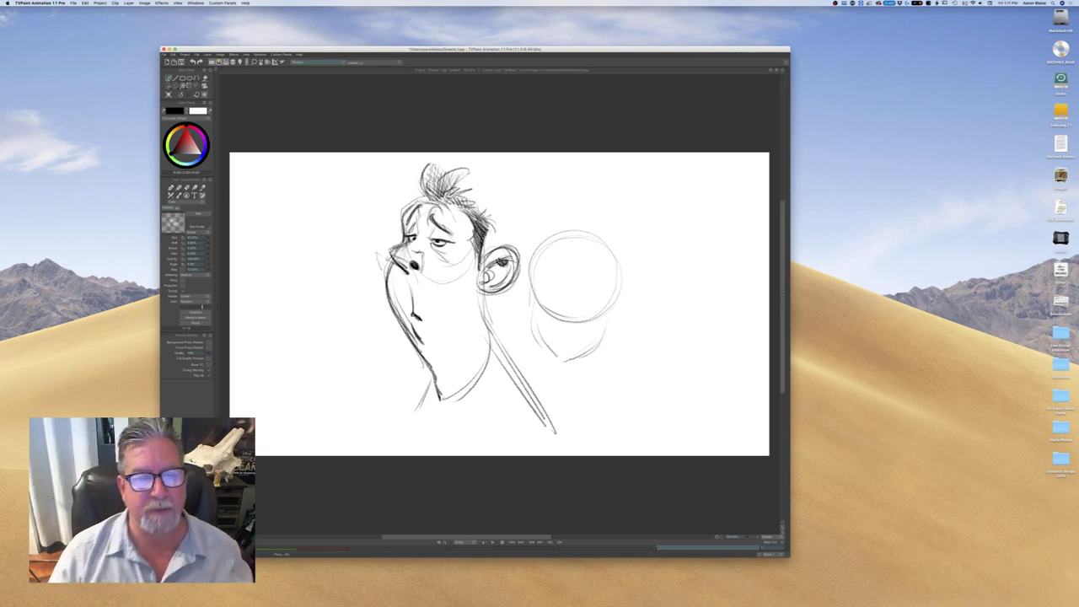
# Draw the far ear beyond the nose and erase the construction lines running across the nose and cheek
pyautogui.moveTo(388, 247); pyautogui.dragTo(377, 260)
pyautogui.moveTo(384, 246); pyautogui.dragTo(383, 276)
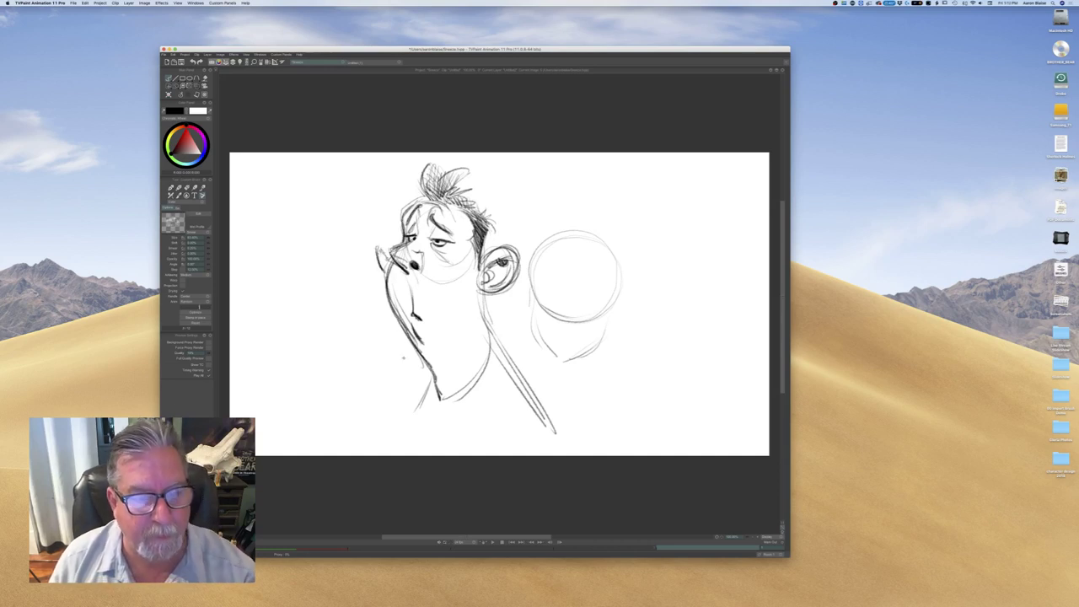
pyautogui.press('e')
pyautogui.moveTo(407, 247)
pyautogui.mouseDown()
pyautogui.moveTo(395, 251)
pyautogui.moveTo(406, 263)
pyautogui.mouseUp()
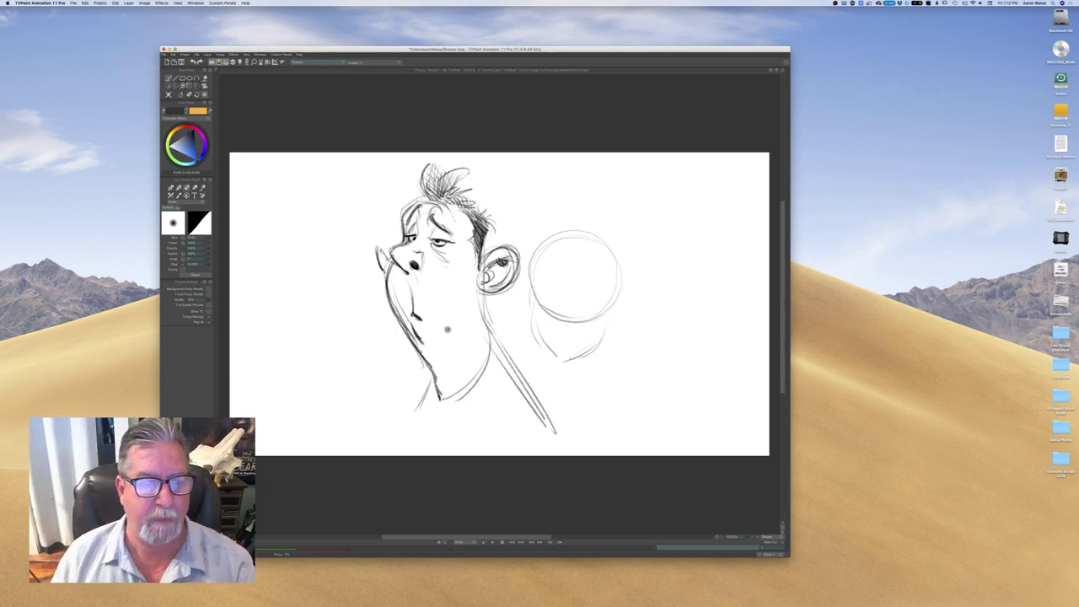
# Draw the bag under the near eye, fill the nostril solid black and darken the nose and far-ear lines
pyautogui.press('n')
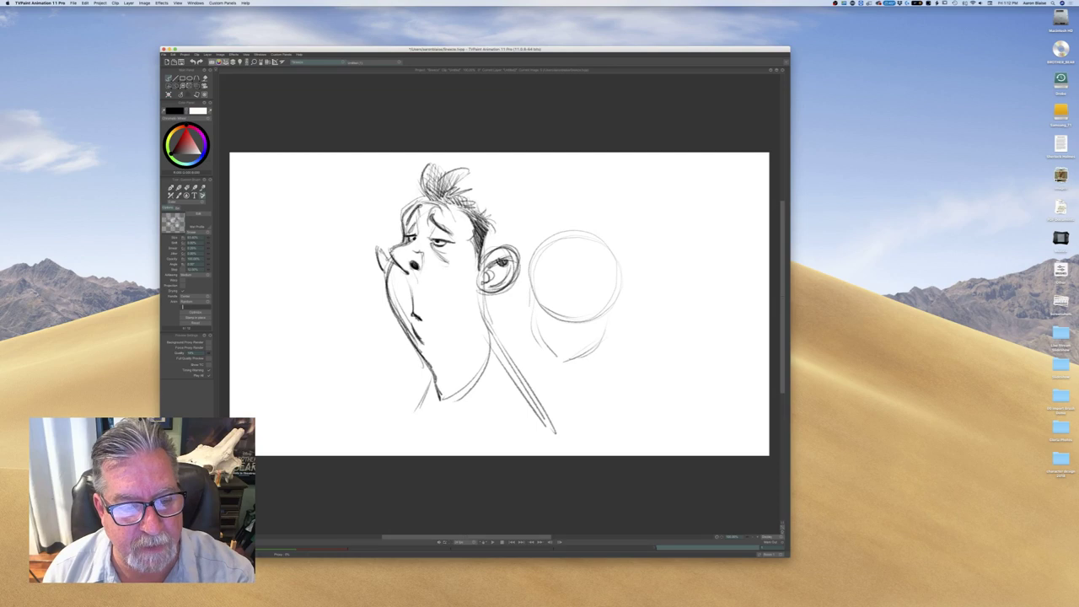
pyautogui.moveTo(444, 250)
pyautogui.mouseDown()
pyautogui.moveTo(451, 259)
pyautogui.moveTo(433, 237)
pyautogui.mouseUp()
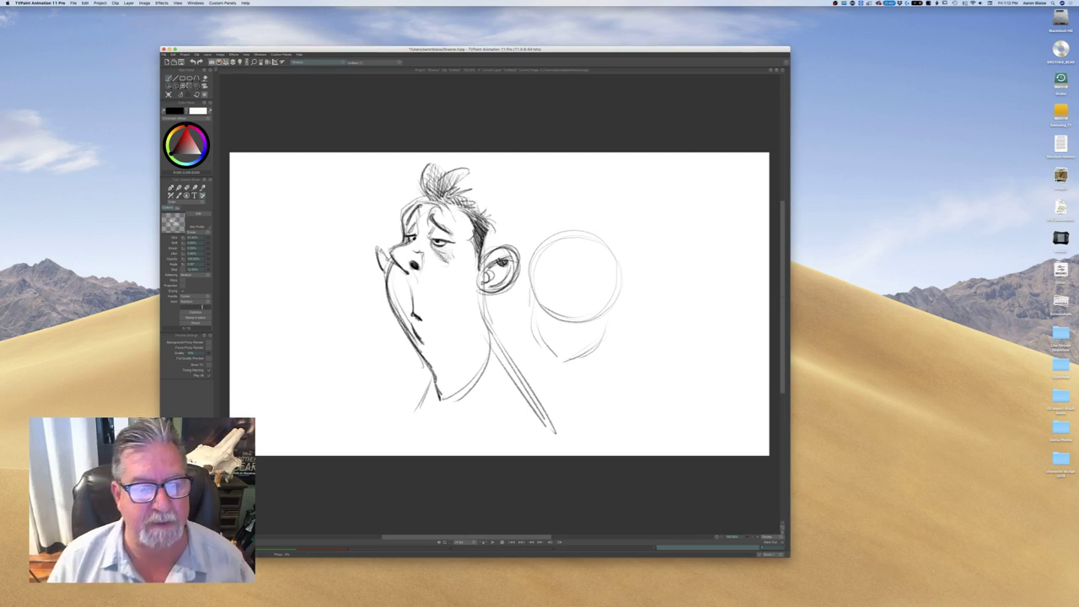
pyautogui.moveTo(404, 265)
pyautogui.mouseDown()
pyautogui.moveTo(417, 260)
pyautogui.moveTo(417, 270)
pyautogui.moveTo(415, 261)
pyautogui.mouseUp()
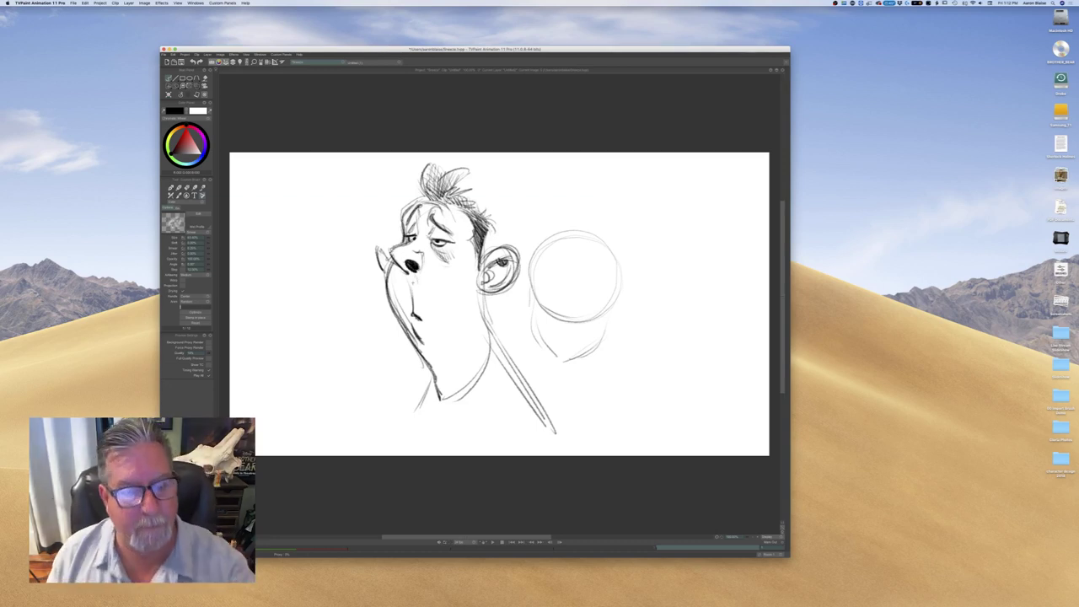
pyautogui.moveTo(408, 270)
pyautogui.mouseDown()
pyautogui.moveTo(422, 266)
pyautogui.moveTo(386, 261)
pyautogui.mouseUp()
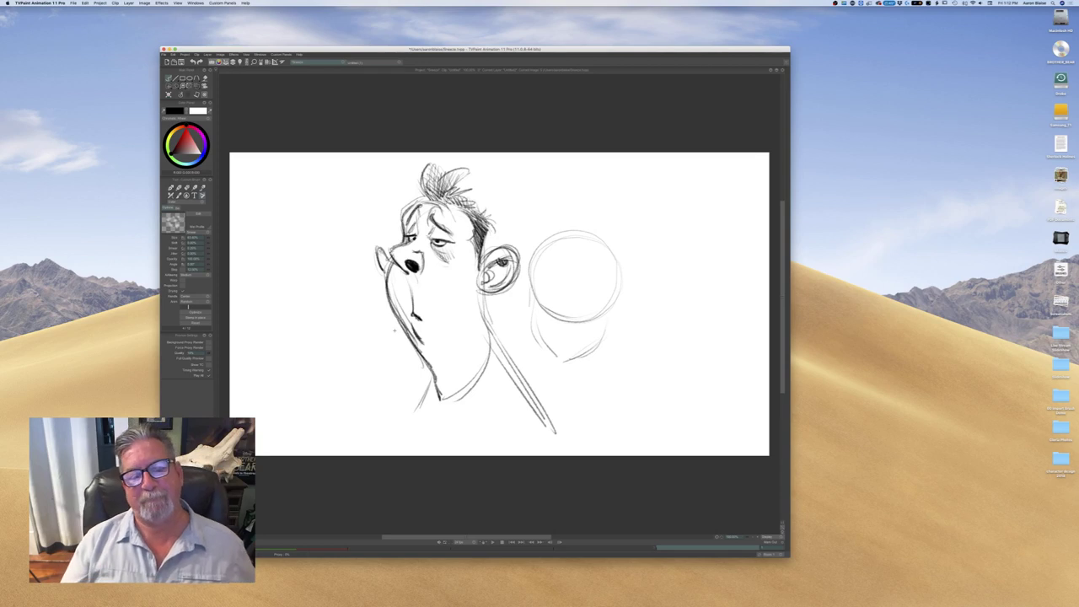
# Darken the character's near ear, jaw and neck lines, and reinforce the jaw of the rough head beside it
pyautogui.moveTo(498, 259)
pyautogui.mouseDown()
pyautogui.moveTo(486, 270)
pyautogui.moveTo(509, 260)
pyautogui.moveTo(479, 268)
pyautogui.mouseUp()
pyautogui.moveTo(482, 259)
pyautogui.mouseDown()
pyautogui.moveTo(508, 245)
pyautogui.moveTo(482, 291)
pyautogui.moveTo(489, 359)
pyautogui.moveTo(413, 423)
pyautogui.moveTo(457, 417)
pyautogui.moveTo(492, 364)
pyautogui.moveTo(455, 417)
pyautogui.mouseUp()
pyautogui.moveTo(491, 325); pyautogui.dragTo(545, 415)
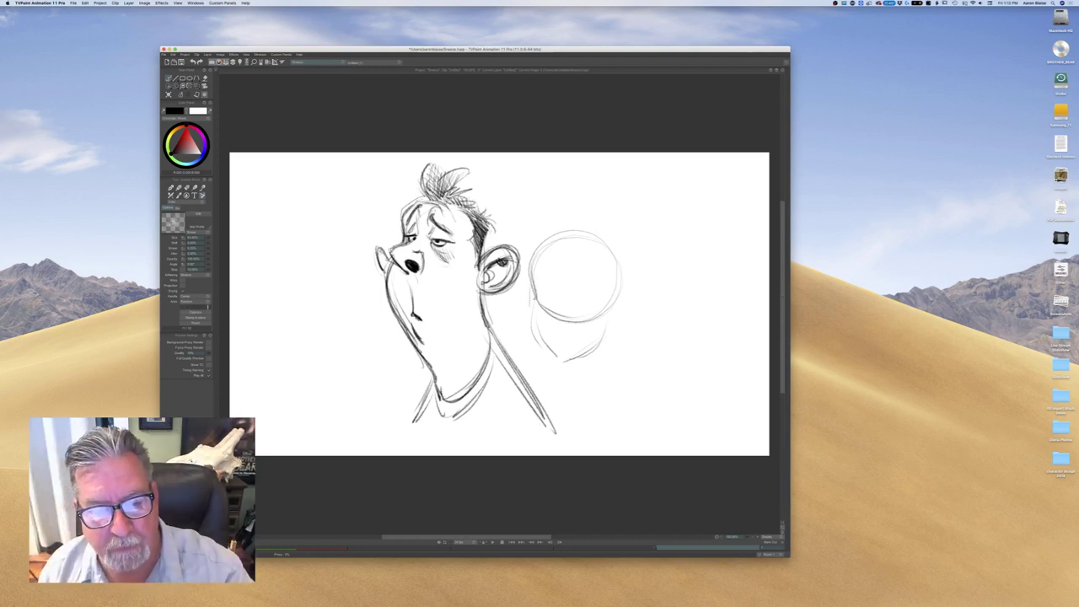
pyautogui.moveTo(537, 298)
pyautogui.mouseDown()
pyautogui.moveTo(529, 336)
pyautogui.moveTo(552, 361)
pyautogui.mouseUp()
pyautogui.moveTo(610, 327); pyautogui.dragTo(566, 363)
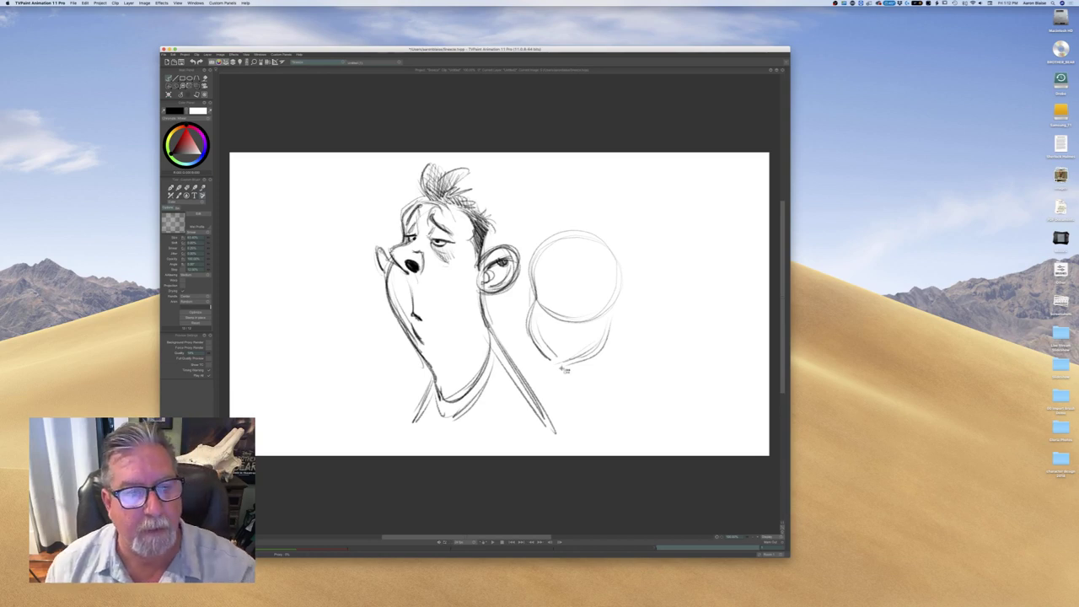
# Capture a screenshot of the character's head and open the newest screenshot from Recents in Finder
pyautogui.moveTo(346, 157)
pyautogui.mouseDown()
pyautogui.moveTo(472, 363)
pyautogui.moveTo(582, 455)
pyautogui.mouseUp()
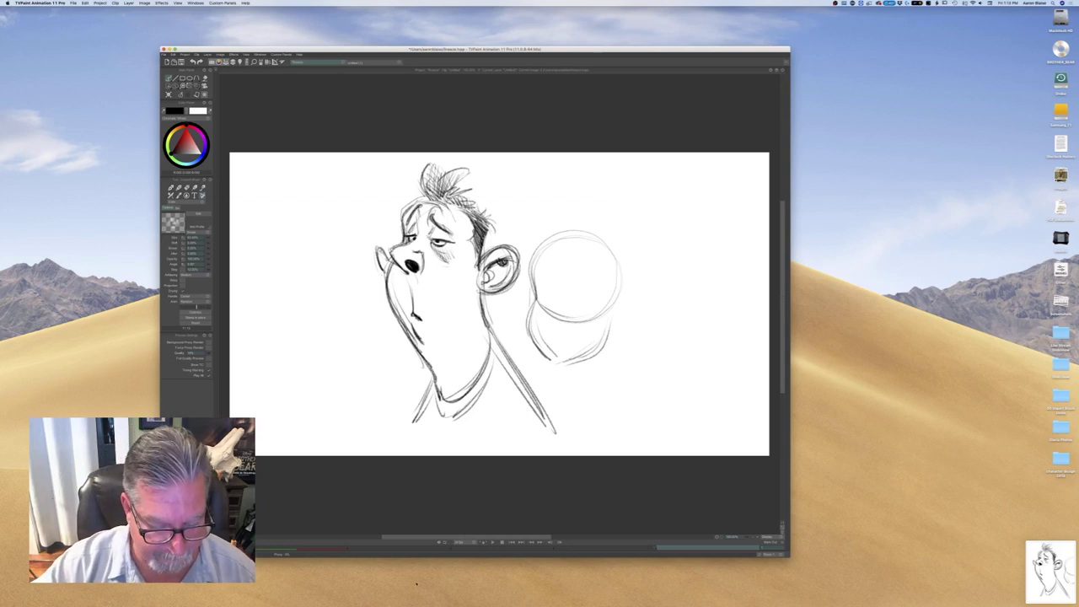
pyautogui.moveTo(379, 598)
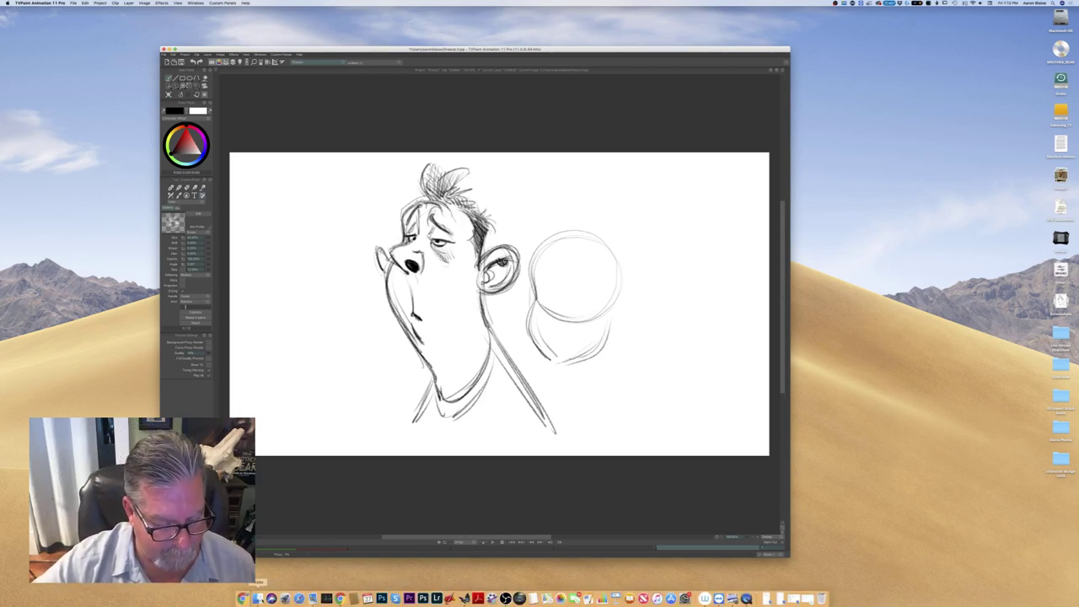
pyautogui.click(258, 598)
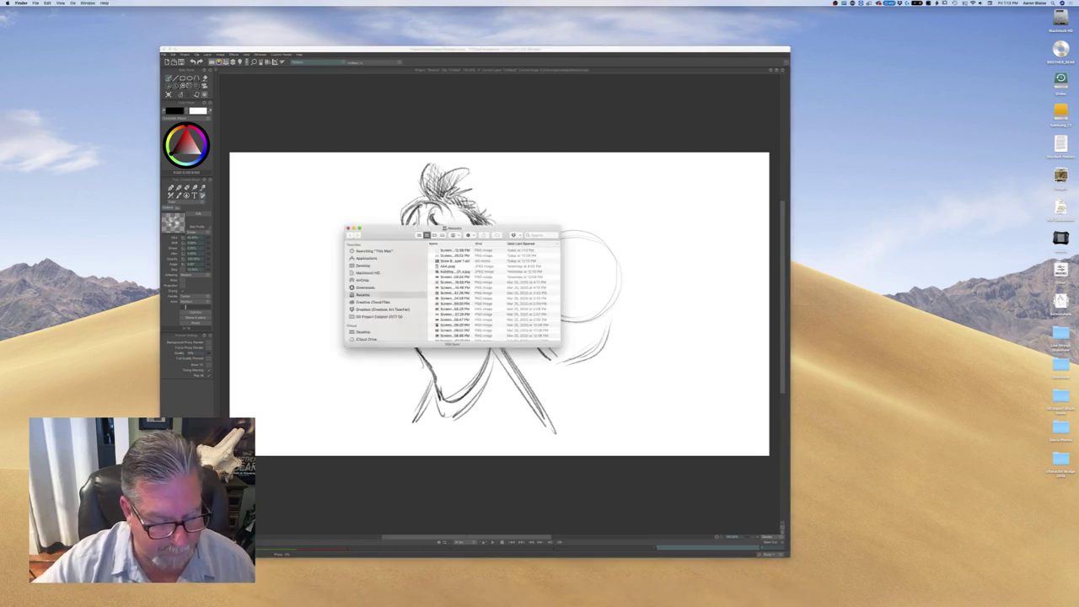
pyautogui.moveTo(312, 597)
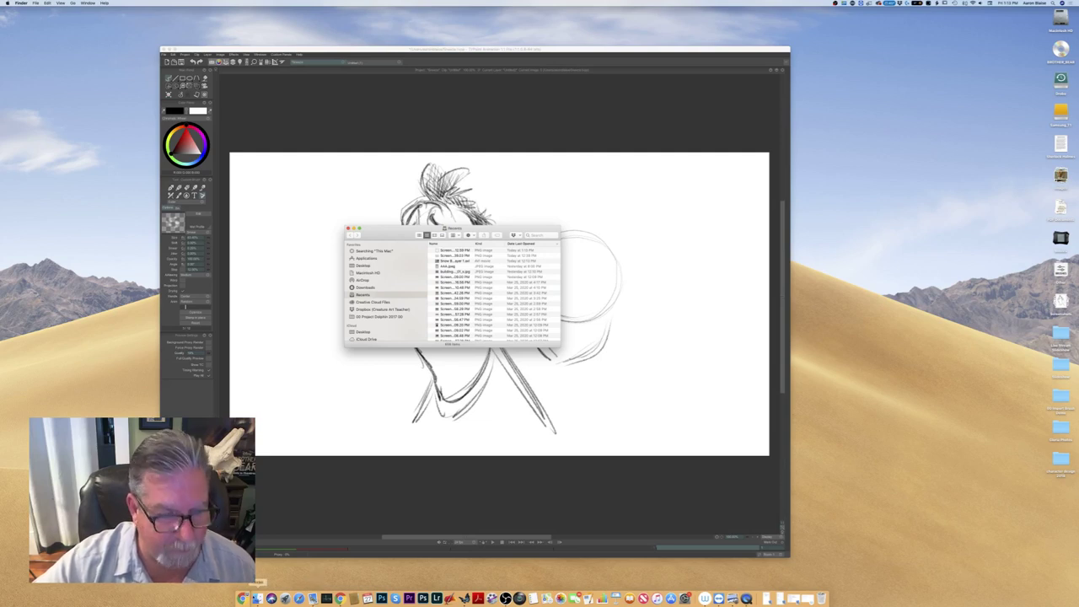
pyautogui.doubleClick(447, 251)
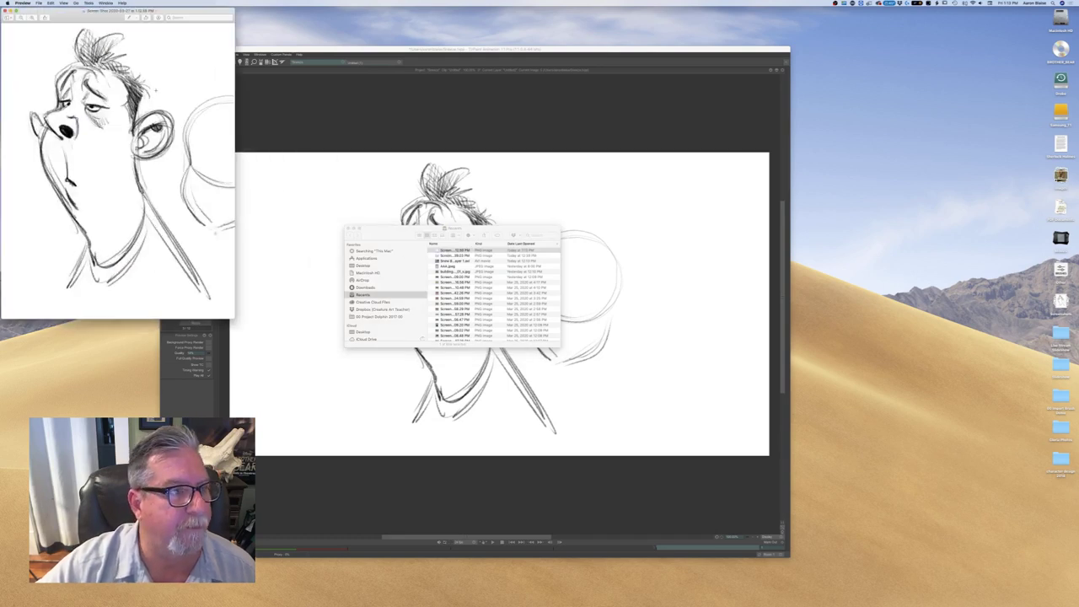
# Move the opened screenshot off the drawing onto another display and close the Finder window
pyautogui.moveTo(83, 17); pyautogui.dragTo(646, 116)
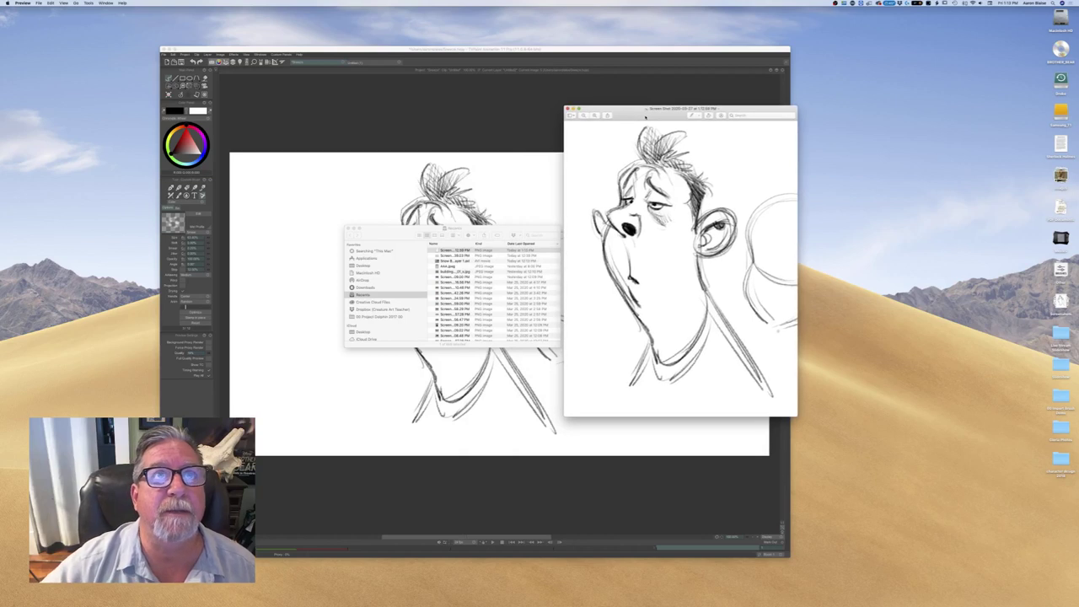
pyautogui.moveTo(646, 116); pyautogui.dragTo(646, 0)
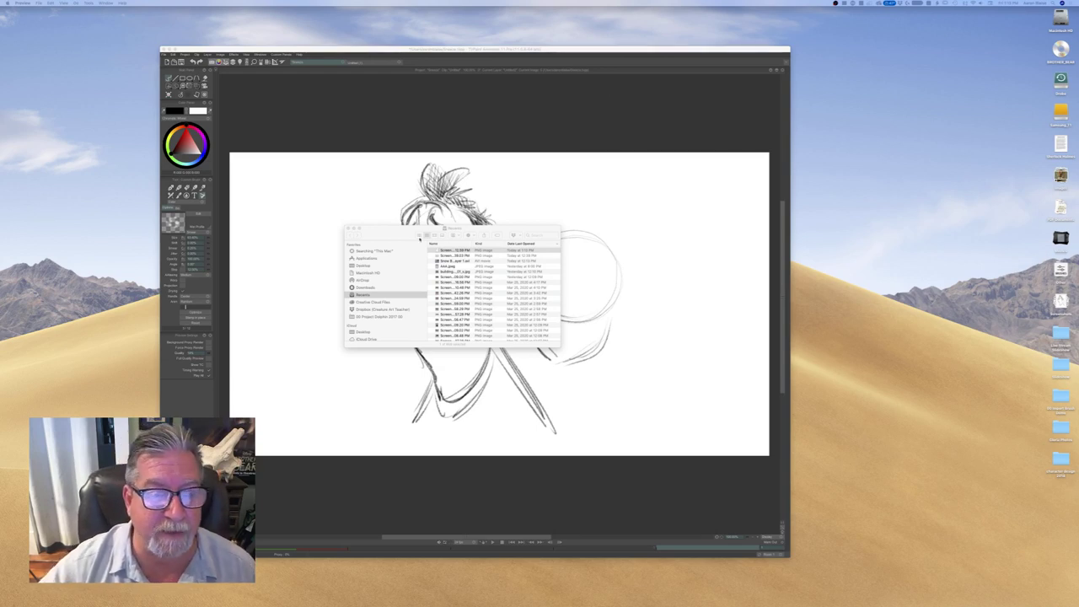
pyautogui.click(348, 228)
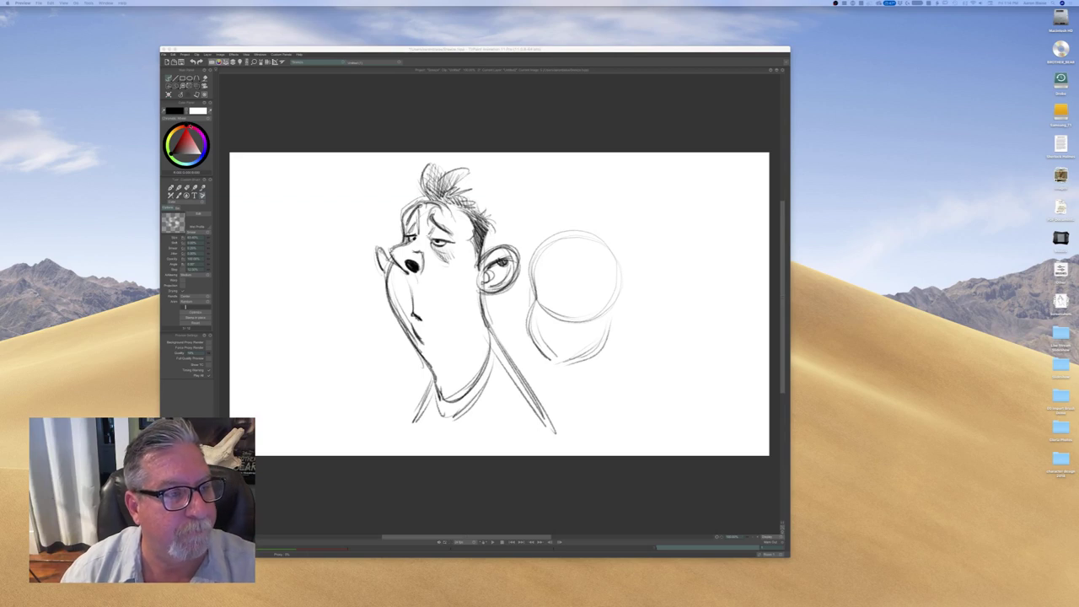
# Clear the canvas and sketch a front-view head with a small round cranium and long, tapering sides
pyautogui.click(170, 96)
pyautogui.click(169, 96)
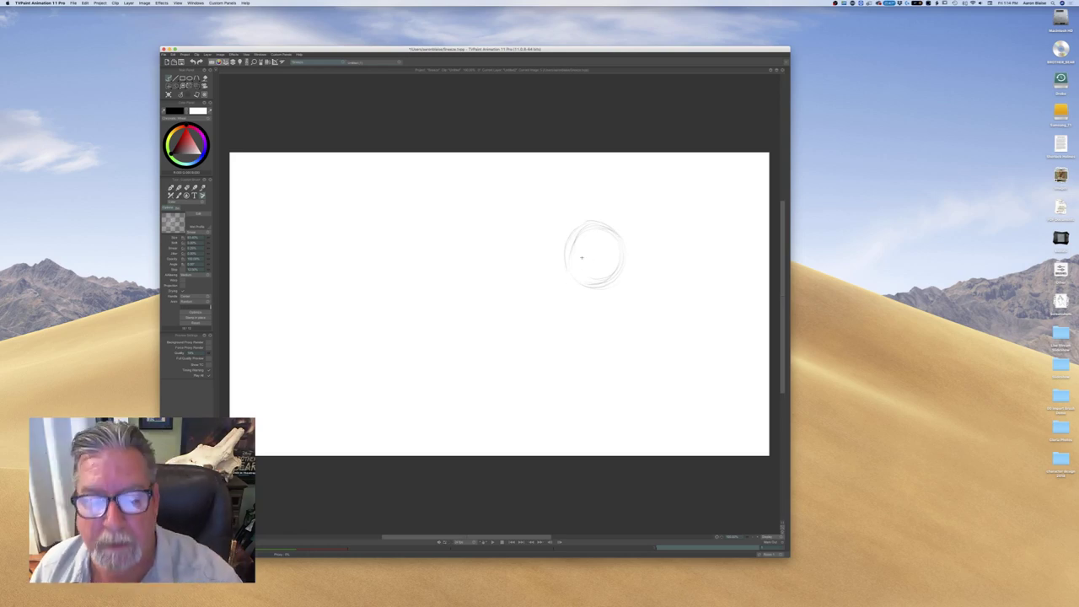
pyautogui.moveTo(549, 314); pyautogui.dragTo(569, 364)
pyautogui.moveTo(622, 259)
pyautogui.mouseDown()
pyautogui.moveTo(638, 299)
pyautogui.moveTo(632, 360)
pyautogui.mouseUp()
pyautogui.moveTo(634, 297); pyautogui.dragTo(629, 357)
pyautogui.moveTo(634, 296); pyautogui.dragTo(638, 324)
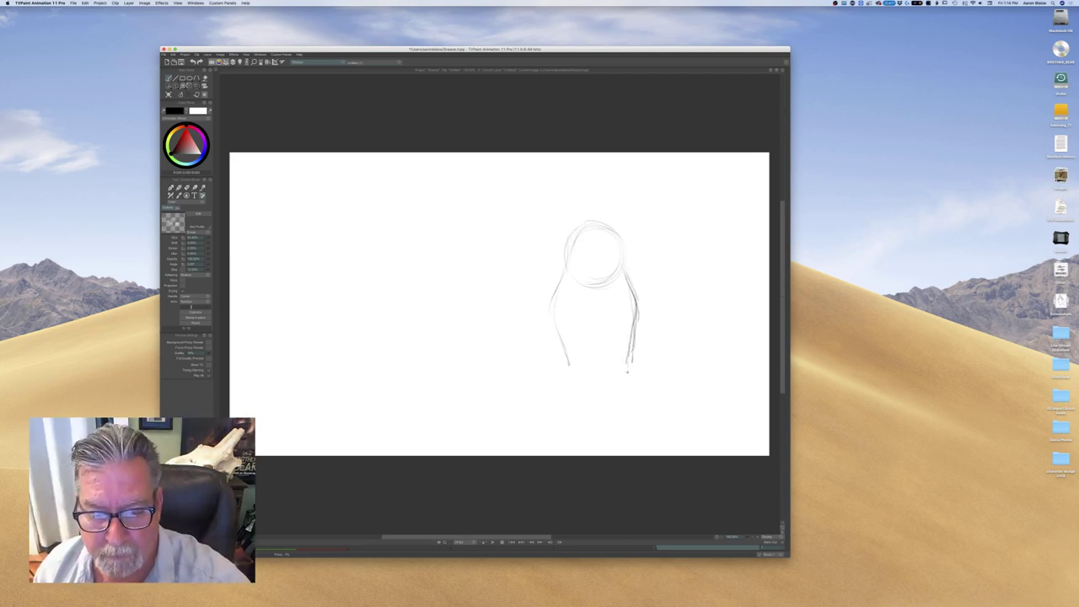
pyautogui.moveTo(552, 314); pyautogui.dragTo(575, 393)
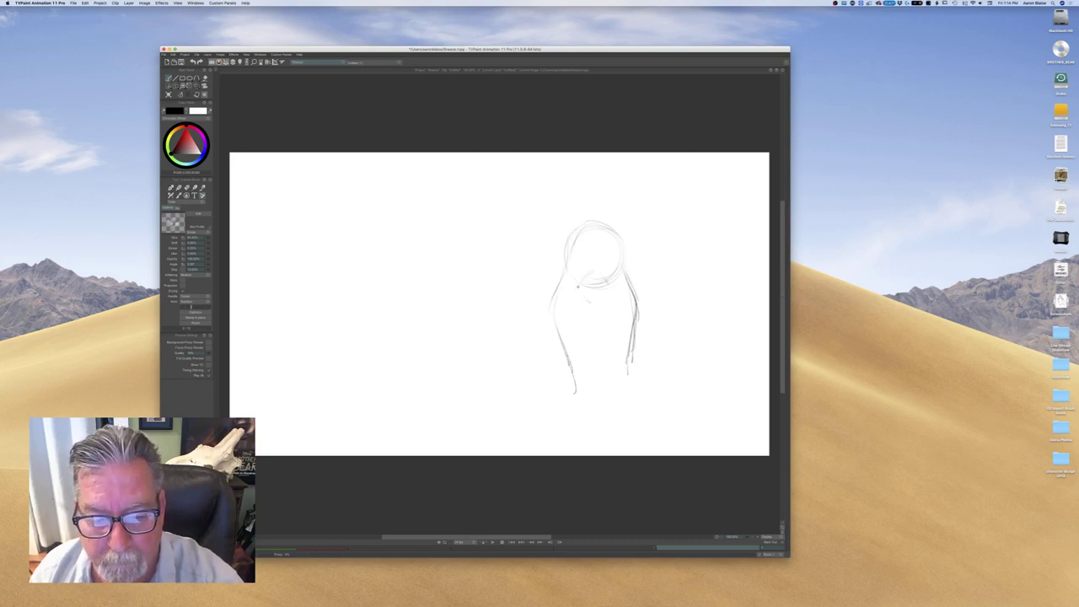
# Draw the front-view face with a pointed nose underside, sad slanted brows, droopy eyes and a small dark mouth
pyautogui.moveTo(596, 298); pyautogui.dragTo(604, 290)
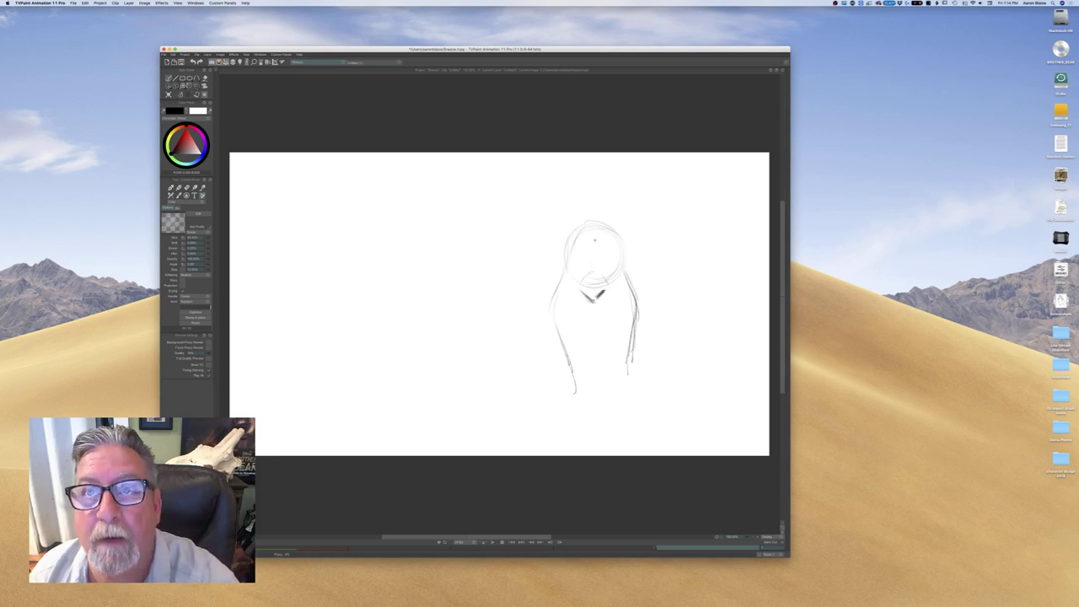
pyautogui.moveTo(597, 251)
pyautogui.mouseDown()
pyautogui.moveTo(614, 261)
pyautogui.moveTo(589, 250)
pyautogui.moveTo(576, 260)
pyautogui.mouseUp()
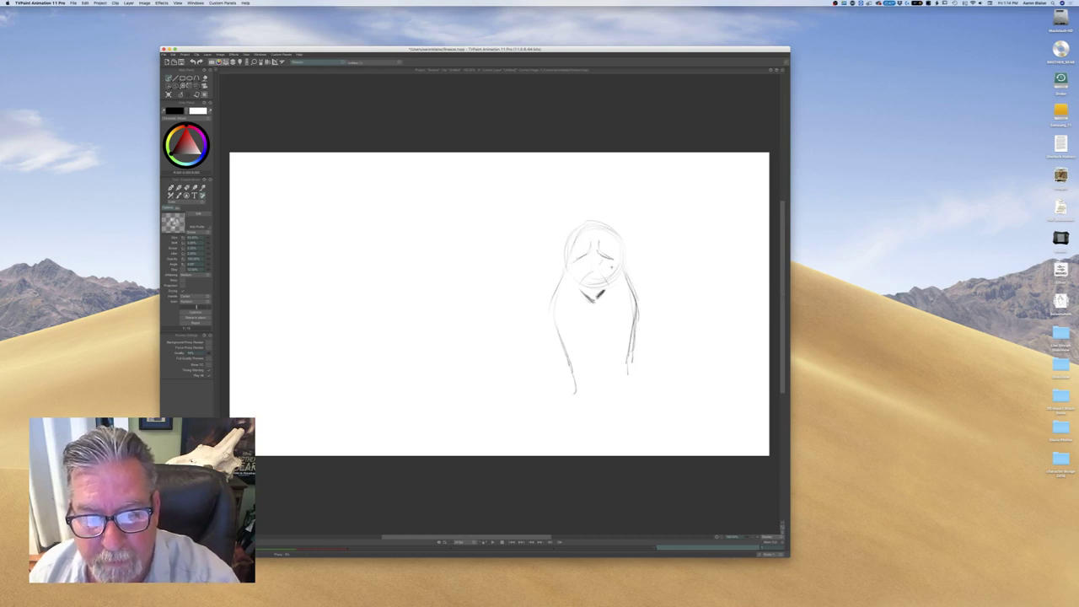
pyautogui.moveTo(600, 263); pyautogui.dragTo(613, 268)
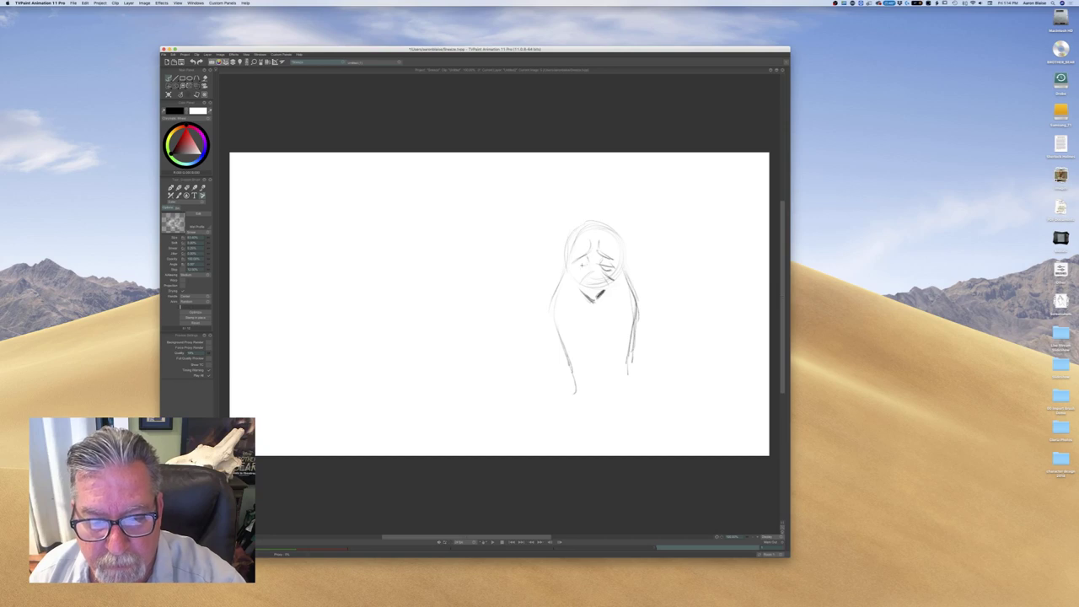
pyautogui.moveTo(578, 264); pyautogui.dragTo(590, 269)
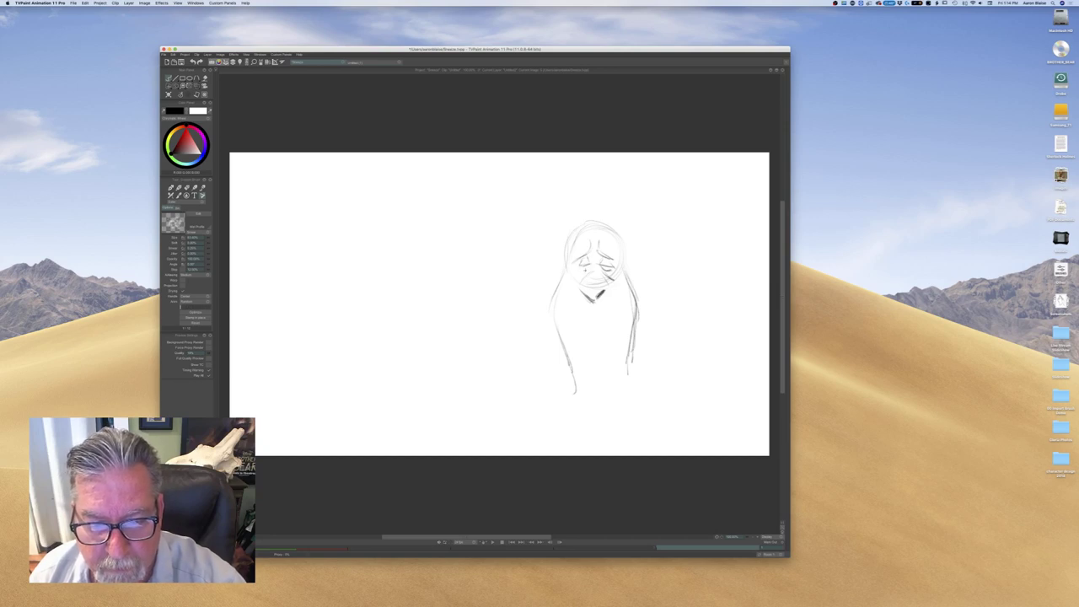
pyautogui.moveTo(575, 260); pyautogui.dragTo(583, 268)
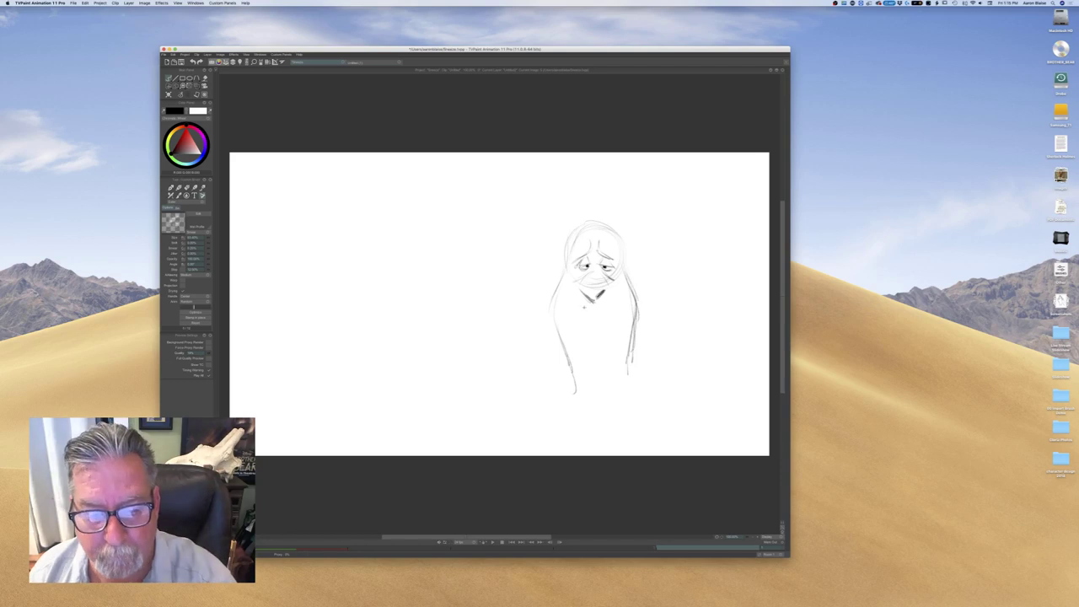
pyautogui.hotkey('ctrl', 'z')
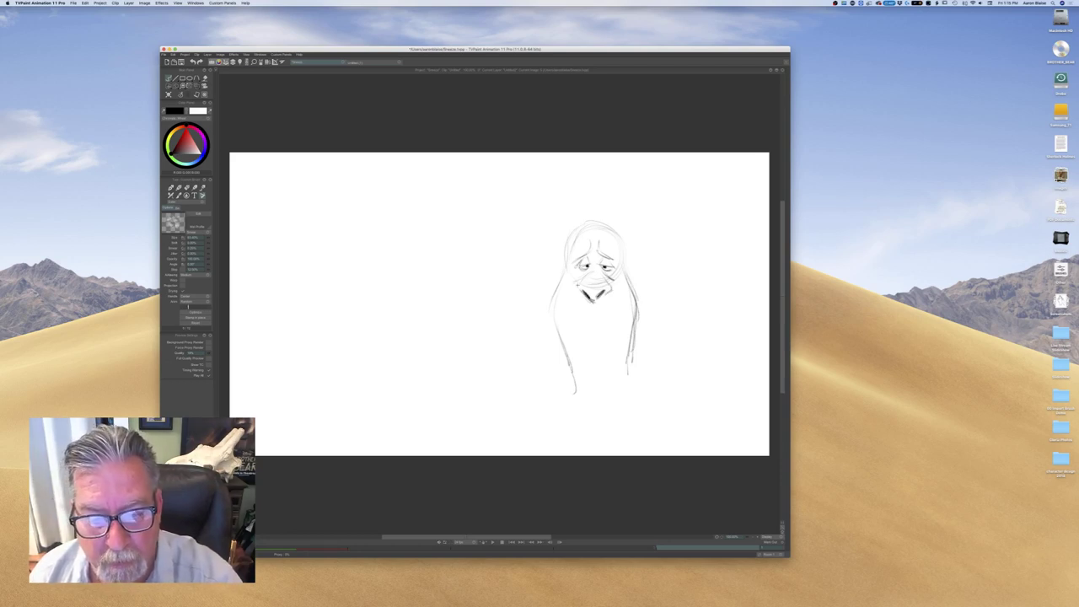
pyautogui.moveTo(577, 288)
pyautogui.mouseDown()
pyautogui.moveTo(584, 298)
pyautogui.moveTo(611, 291)
pyautogui.mouseUp()
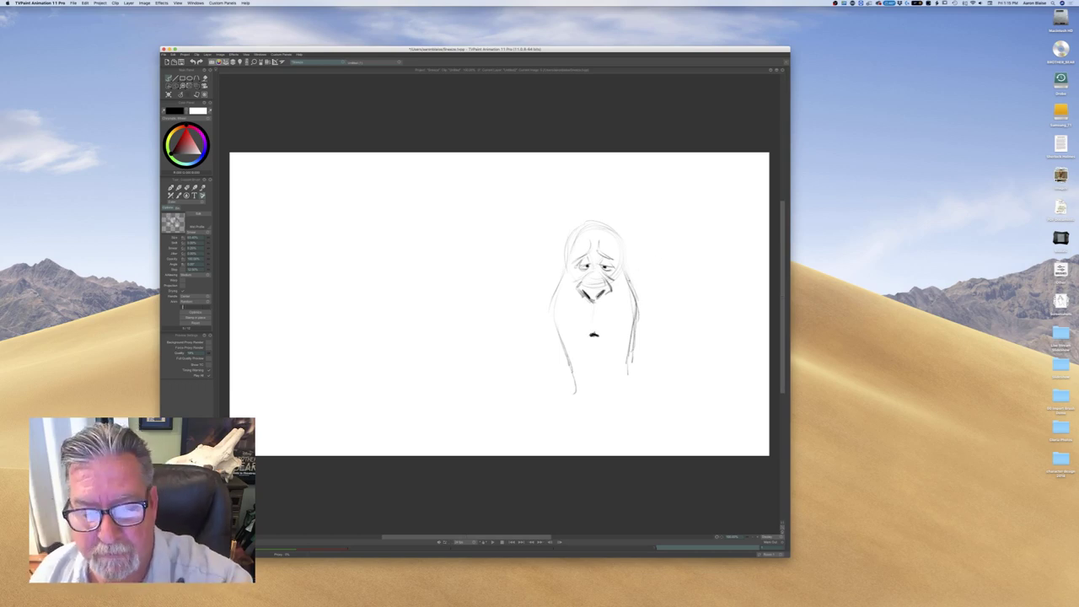
# Draw a large round ear on each side of the front-view head
pyautogui.moveTo(646, 268)
pyautogui.mouseDown()
pyautogui.moveTo(661, 280)
pyautogui.moveTo(644, 303)
pyautogui.moveTo(660, 268)
pyautogui.moveTo(656, 300)
pyautogui.moveTo(653, 266)
pyautogui.moveTo(636, 279)
pyautogui.mouseUp()
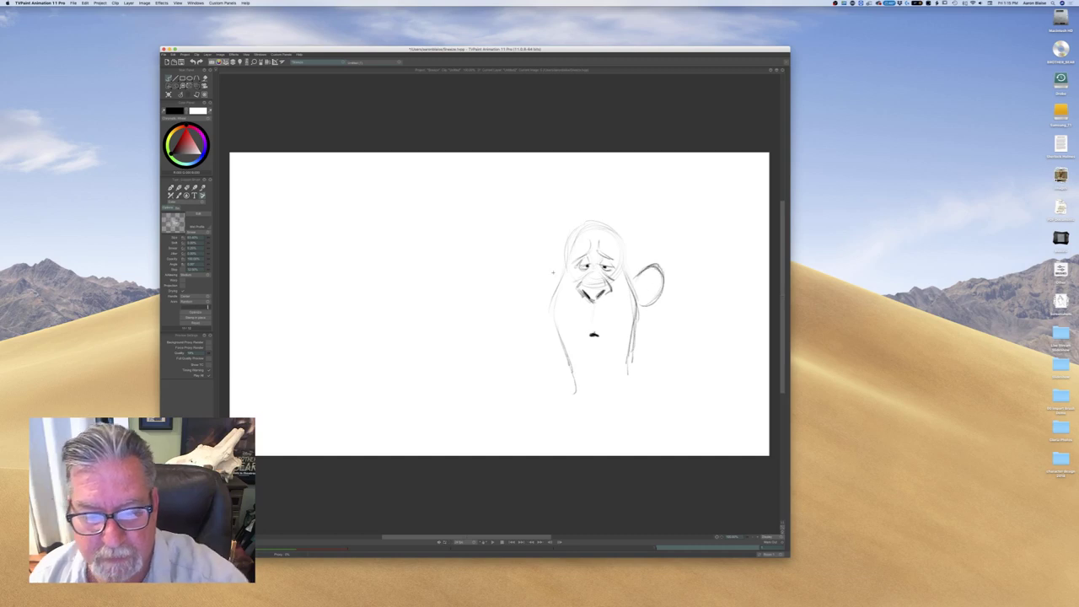
pyautogui.moveTo(558, 268)
pyautogui.mouseDown()
pyautogui.moveTo(536, 270)
pyautogui.moveTo(532, 299)
pyautogui.moveTo(548, 303)
pyautogui.moveTo(529, 286)
pyautogui.mouseUp()
pyautogui.moveTo(533, 293); pyautogui.dragTo(553, 315)
# Darken the sides of the long front-view face and close the jaw with a rounded chin
pyautogui.moveTo(559, 278)
pyautogui.mouseDown()
pyautogui.moveTo(553, 312)
pyautogui.moveTo(568, 367)
pyautogui.mouseUp()
pyautogui.moveTo(560, 320); pyautogui.dragTo(582, 410)
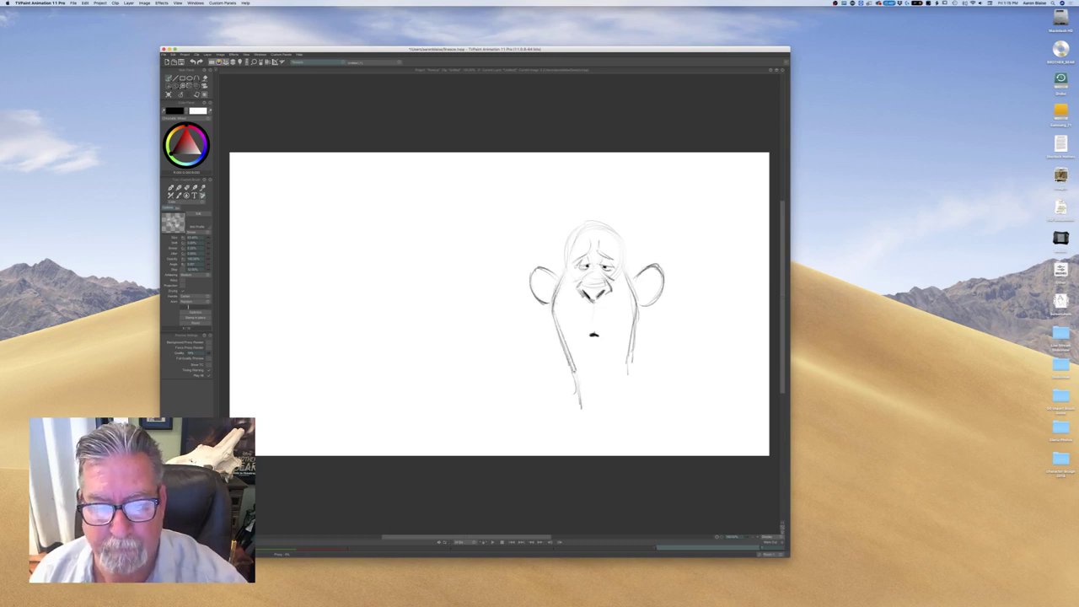
pyautogui.moveTo(572, 363); pyautogui.dragTo(578, 403)
pyautogui.moveTo(626, 354); pyautogui.dragTo(622, 386)
pyautogui.moveTo(627, 351); pyautogui.dragTo(623, 390)
pyautogui.moveTo(587, 415); pyautogui.dragTo(620, 398)
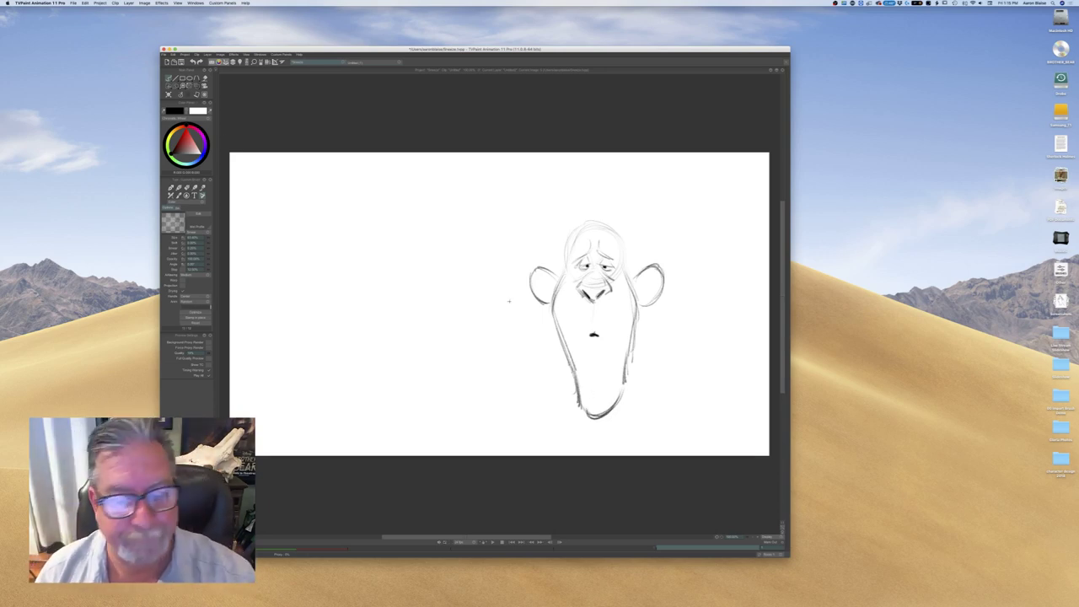
# Darken the slanted brows, add forehead wrinkles and refine the nose of the front-view face
pyautogui.moveTo(599, 251); pyautogui.dragTo(615, 260)
pyautogui.moveTo(599, 251)
pyautogui.mouseDown()
pyautogui.moveTo(615, 260)
pyautogui.moveTo(577, 259)
pyautogui.mouseUp()
pyautogui.moveTo(591, 253)
pyautogui.mouseDown()
pyautogui.moveTo(578, 259)
pyautogui.moveTo(607, 238)
pyautogui.moveTo(623, 270)
pyautogui.moveTo(566, 263)
pyautogui.mouseUp()
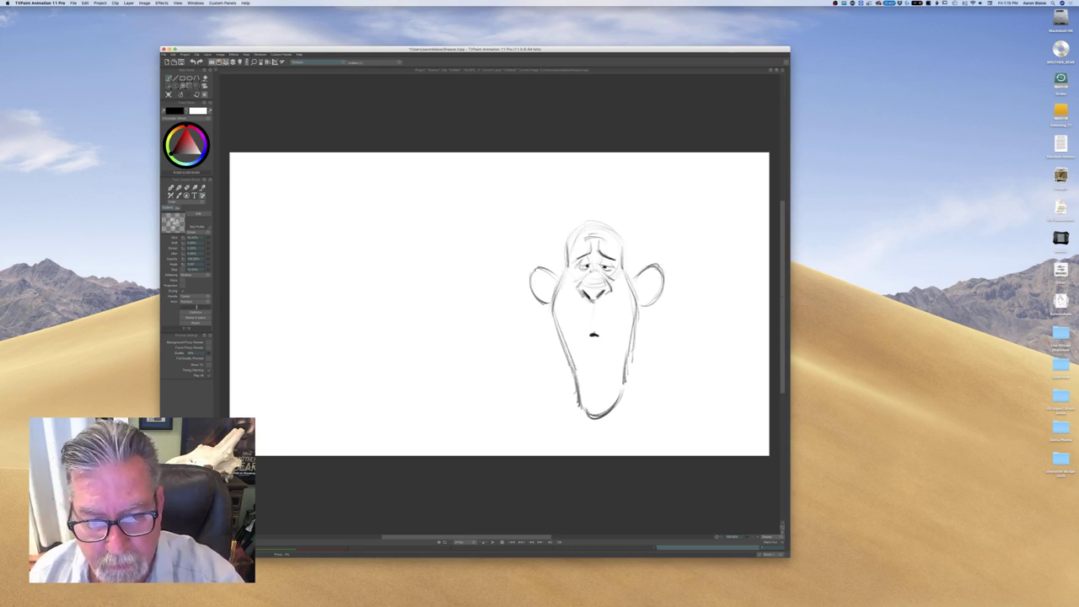
pyautogui.moveTo(588, 287); pyautogui.dragTo(602, 287)
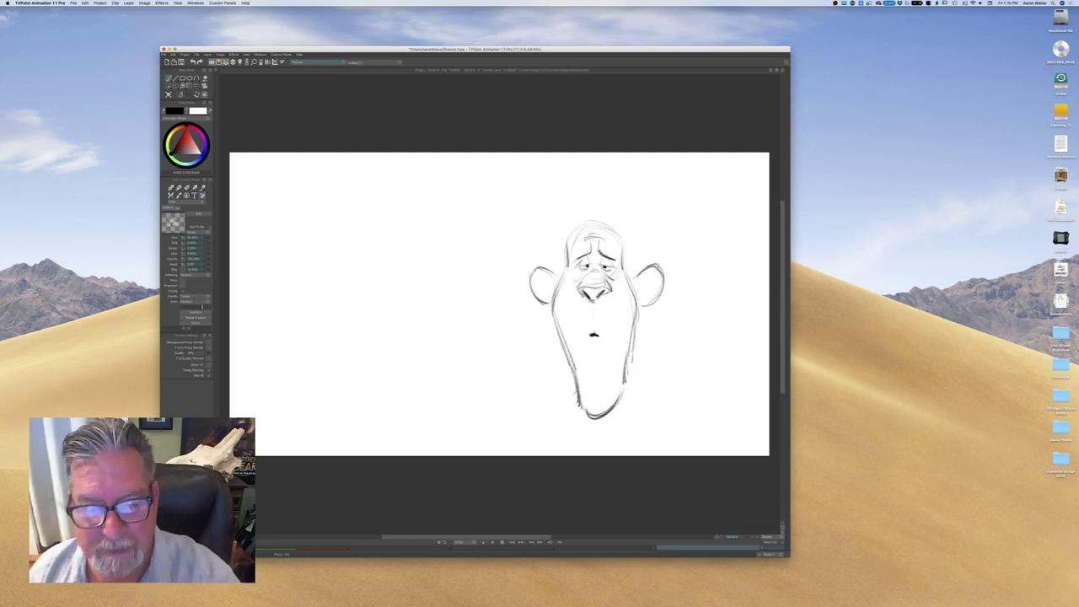
pyautogui.moveTo(581, 291); pyautogui.dragTo(587, 299)
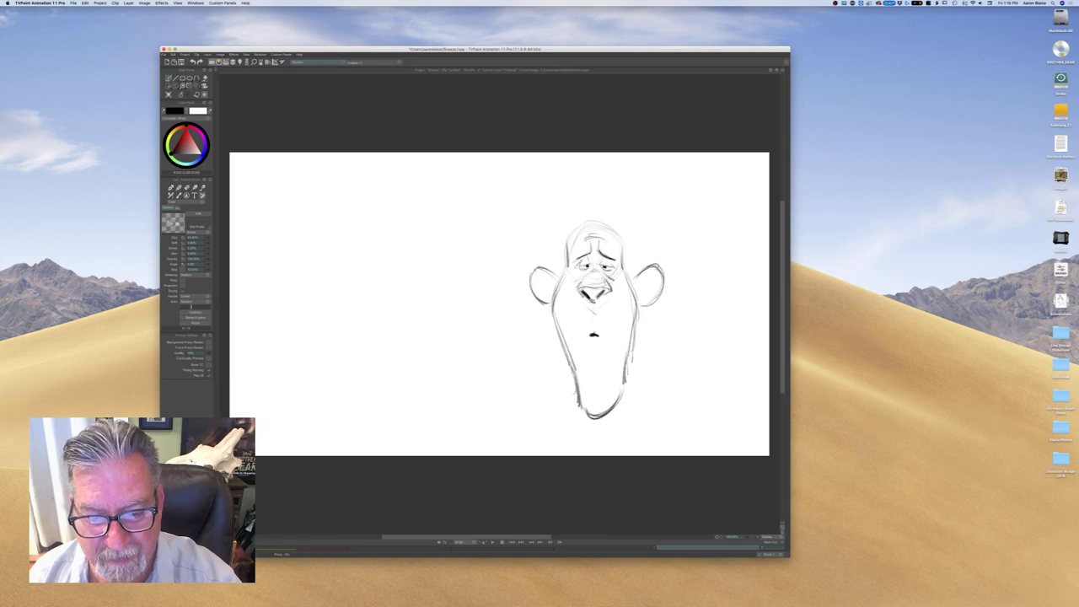
# Add shading beneath the front-view nose and draw inner fold lines inside both ears
pyautogui.moveTo(605, 291); pyautogui.dragTo(595, 313)
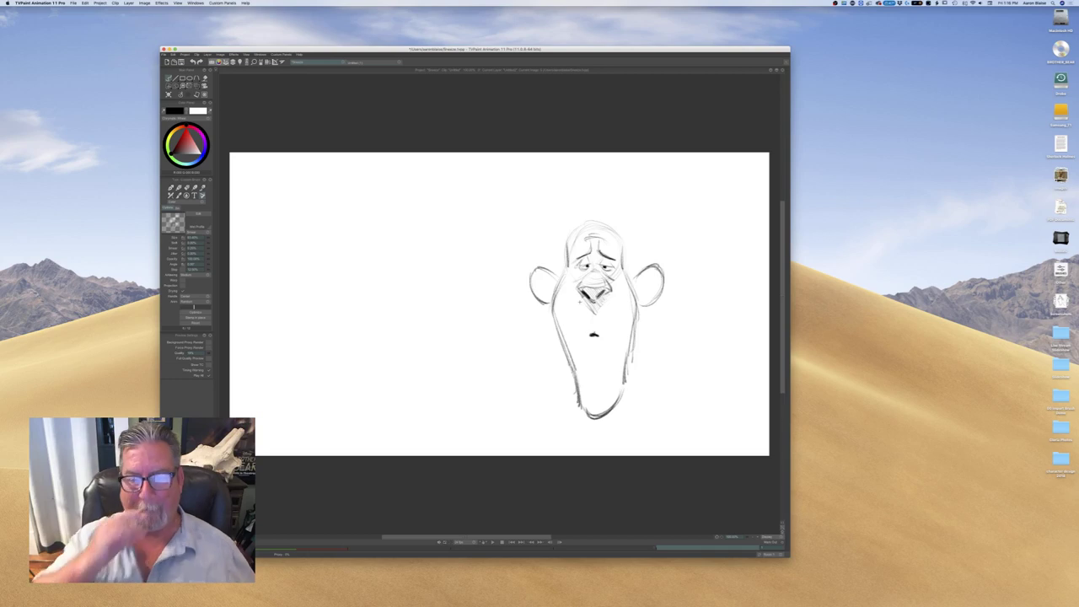
pyautogui.moveTo(536, 276); pyautogui.dragTo(550, 284)
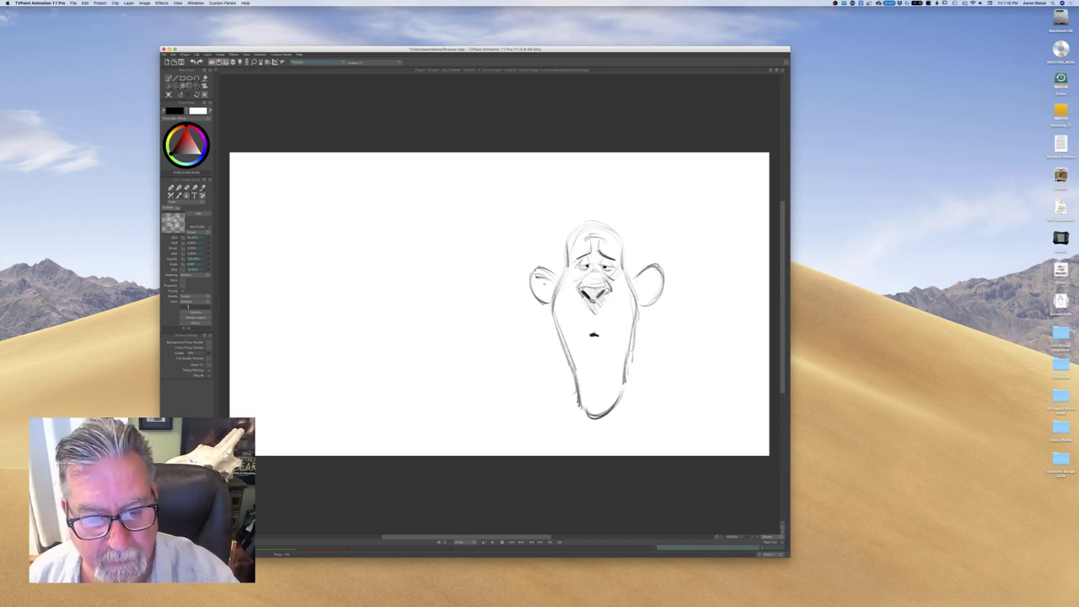
pyautogui.moveTo(655, 278); pyautogui.dragTo(644, 296)
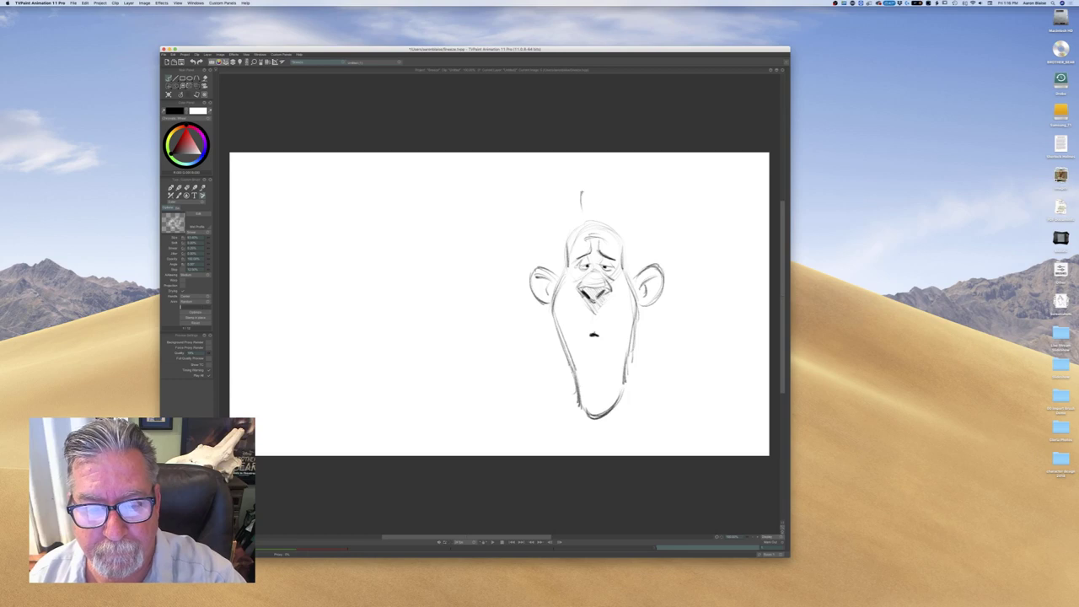
# Draw a spiky tuft of hair on top of the head and a jagged hairline around the forehead
pyautogui.moveTo(591, 201)
pyautogui.mouseDown()
pyautogui.moveTo(608, 188)
pyautogui.moveTo(600, 219)
pyautogui.moveTo(624, 221)
pyautogui.moveTo(620, 271)
pyautogui.mouseUp()
pyautogui.moveTo(580, 195)
pyautogui.mouseDown()
pyautogui.moveTo(585, 234)
pyautogui.moveTo(608, 241)
pyautogui.mouseUp()
pyautogui.moveTo(602, 231)
pyautogui.mouseDown()
pyautogui.moveTo(614, 235)
pyautogui.moveTo(578, 227)
pyautogui.moveTo(563, 264)
pyautogui.mouseUp()
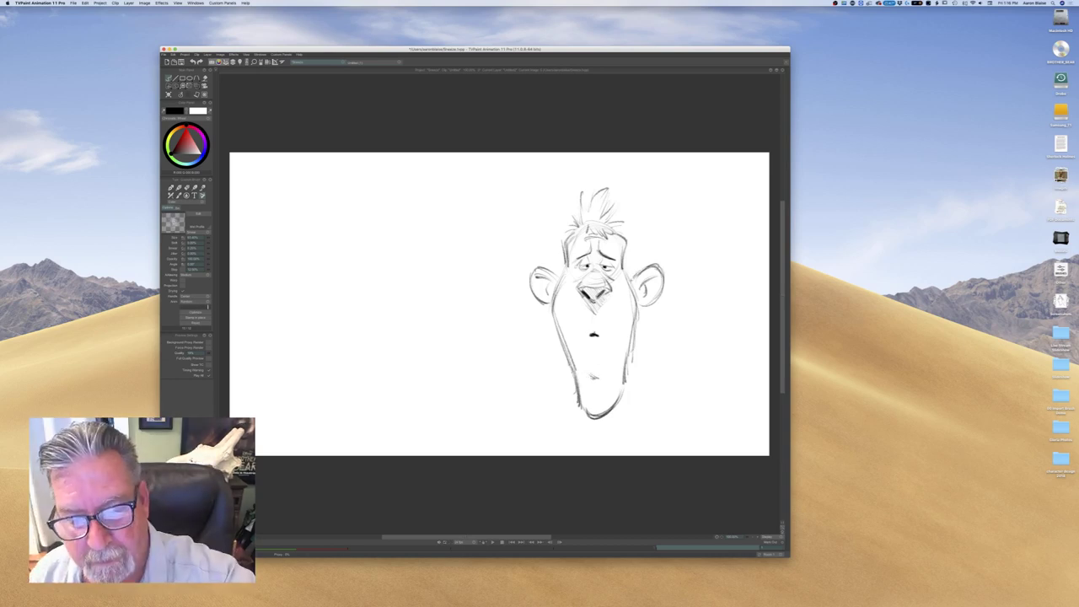
# Darken the sides of the long face, mark the chin and draw sloping neck and shoulder lines on both sides
pyautogui.moveTo(627, 255)
pyautogui.mouseDown()
pyautogui.moveTo(622, 268)
pyautogui.moveTo(625, 251)
pyautogui.moveTo(568, 252)
pyautogui.moveTo(556, 275)
pyautogui.moveTo(546, 303)
pyautogui.moveTo(554, 298)
pyautogui.moveTo(570, 360)
pyautogui.mouseUp()
pyautogui.moveTo(561, 329)
pyautogui.mouseDown()
pyautogui.moveTo(582, 410)
pyautogui.moveTo(637, 415)
pyautogui.mouseUp()
pyautogui.moveTo(622, 379); pyautogui.dragTo(636, 411)
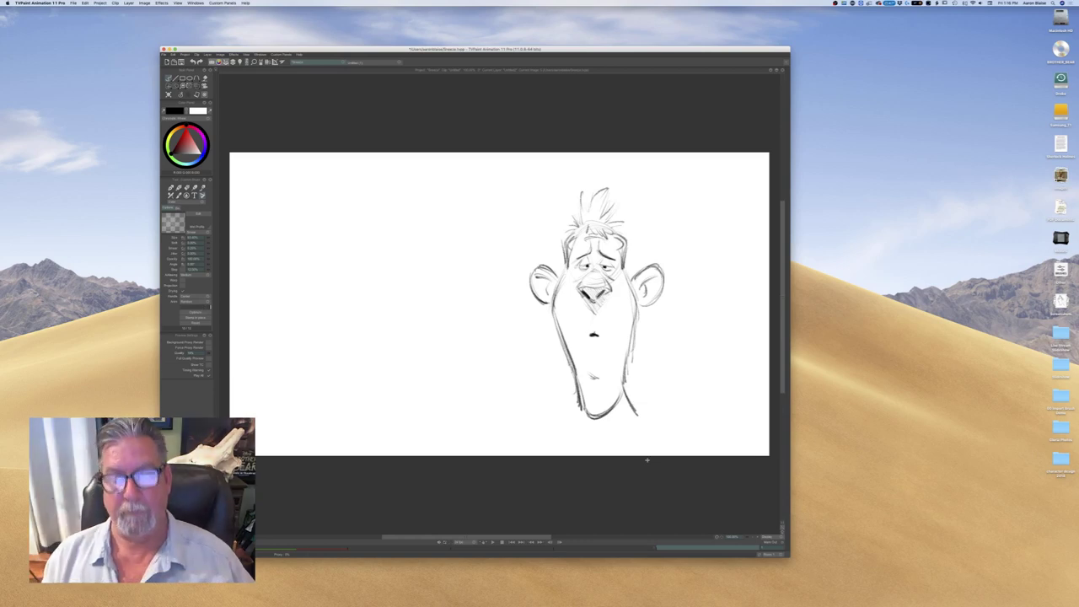
pyautogui.moveTo(628, 398); pyautogui.dragTo(665, 453)
pyautogui.moveTo(575, 410); pyautogui.dragTo(553, 437)
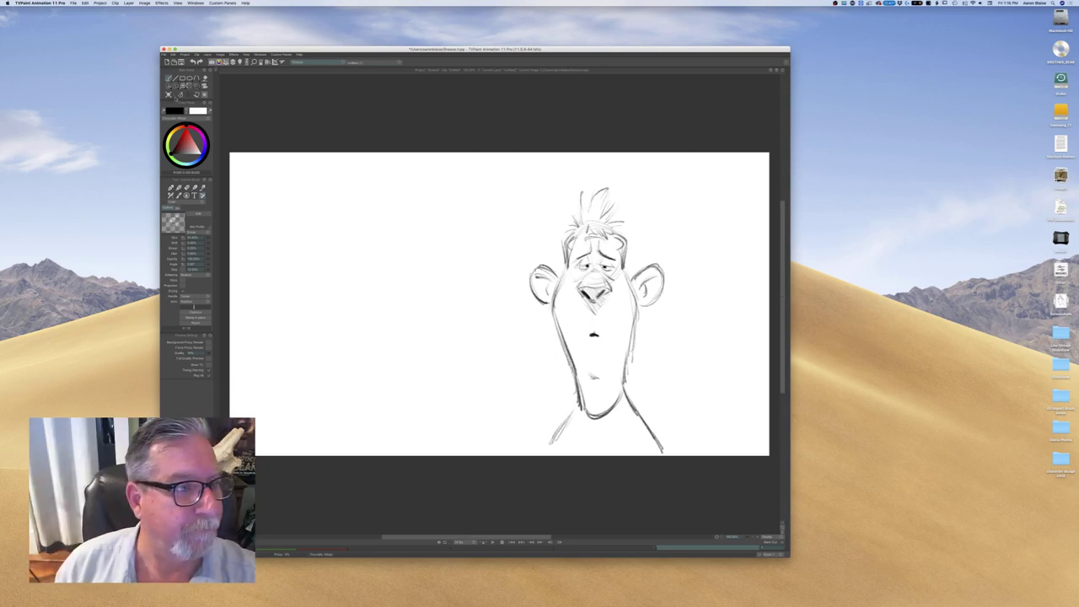
# Scale the whole front-view drawing down and reposition it higher on the canvas with the Transform tool, then apply the transform
pyautogui.click(196, 86)
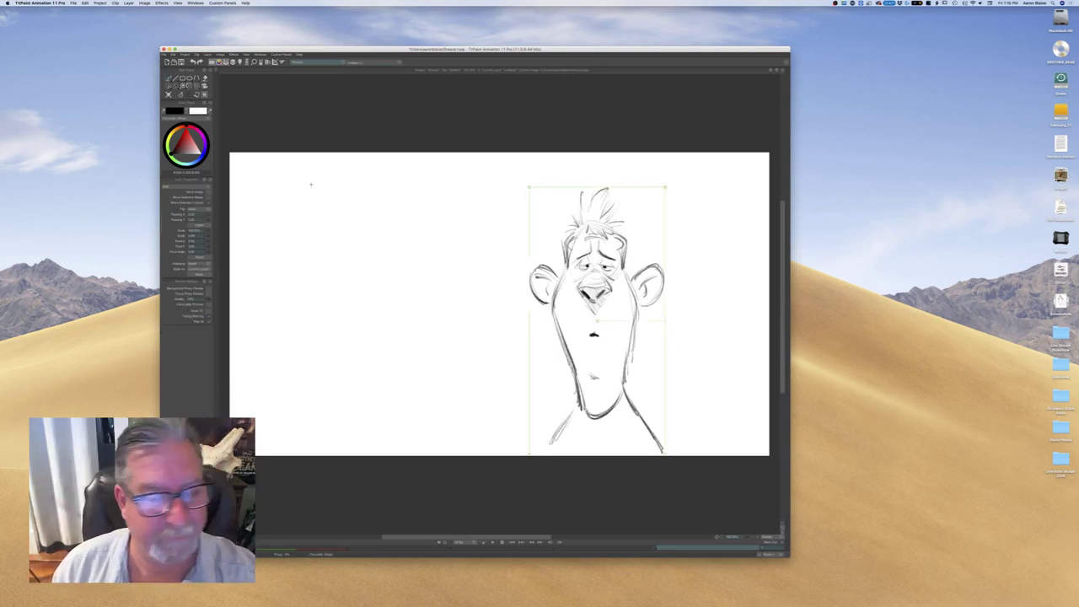
pyautogui.moveTo(559, 353); pyautogui.dragTo(557, 330)
pyautogui.moveTo(528, 166); pyautogui.dragTo(547, 200)
pyautogui.moveTo(545, 395); pyautogui.dragTo(548, 380)
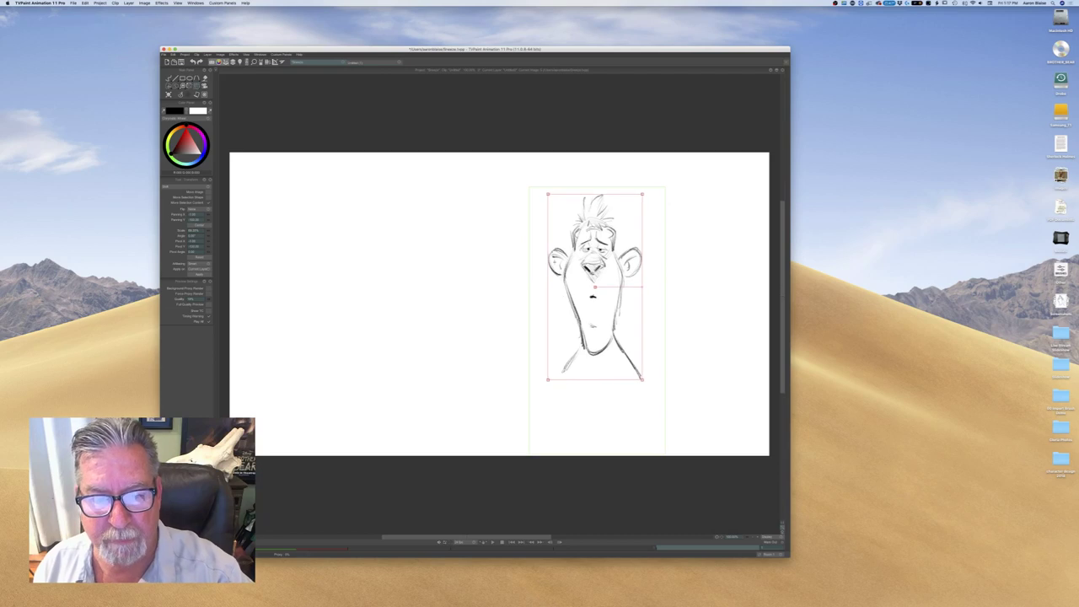
pyautogui.moveTo(548, 194); pyautogui.dragTo(546, 190)
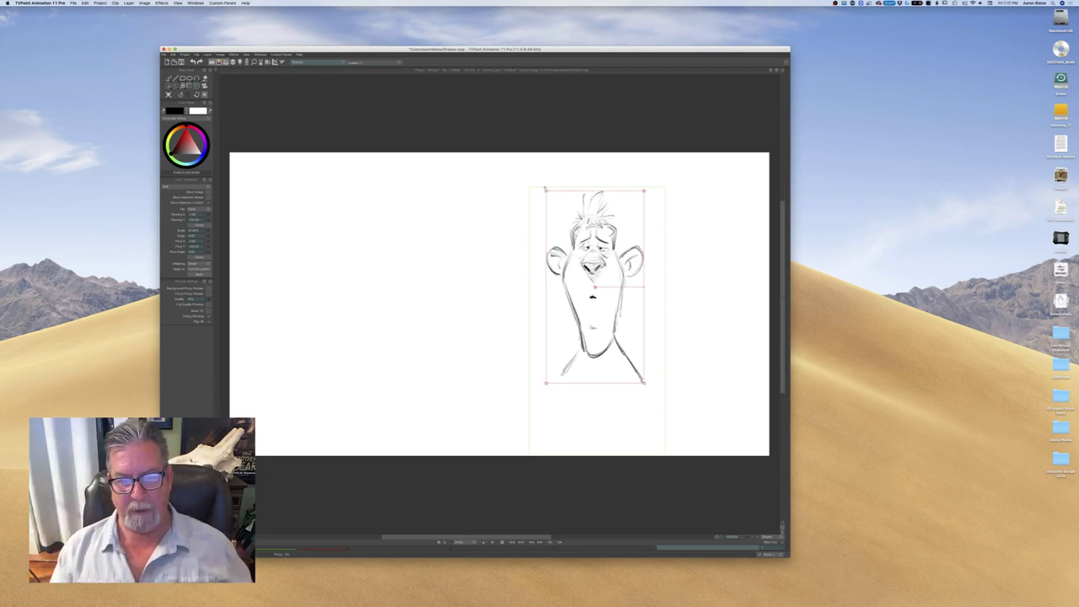
pyautogui.moveTo(545, 189); pyautogui.dragTo(547, 191)
pyautogui.moveTo(561, 316); pyautogui.dragTo(566, 314)
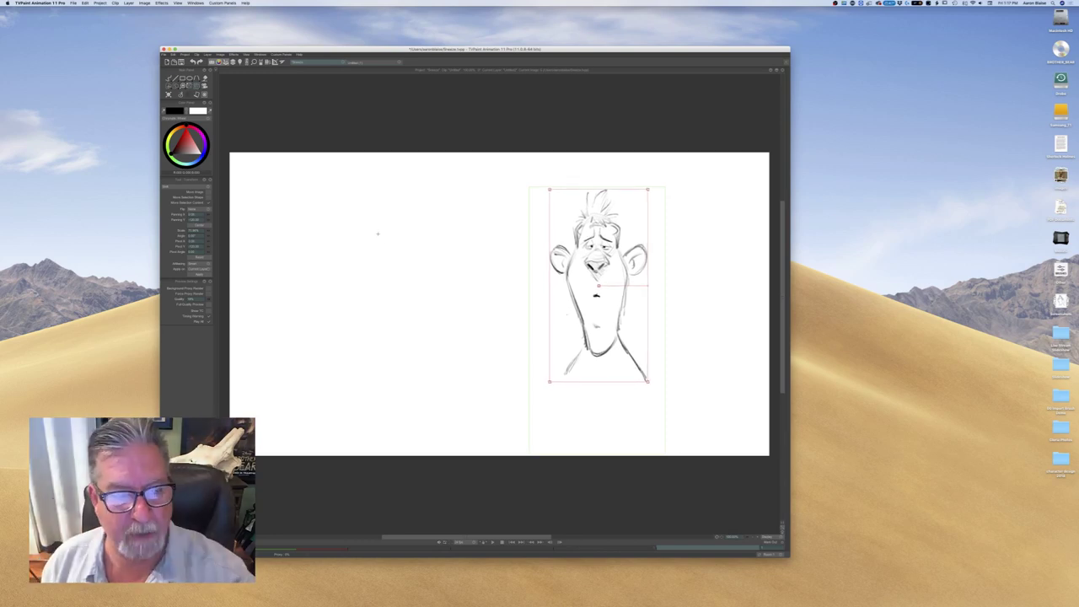
pyautogui.press('Return')
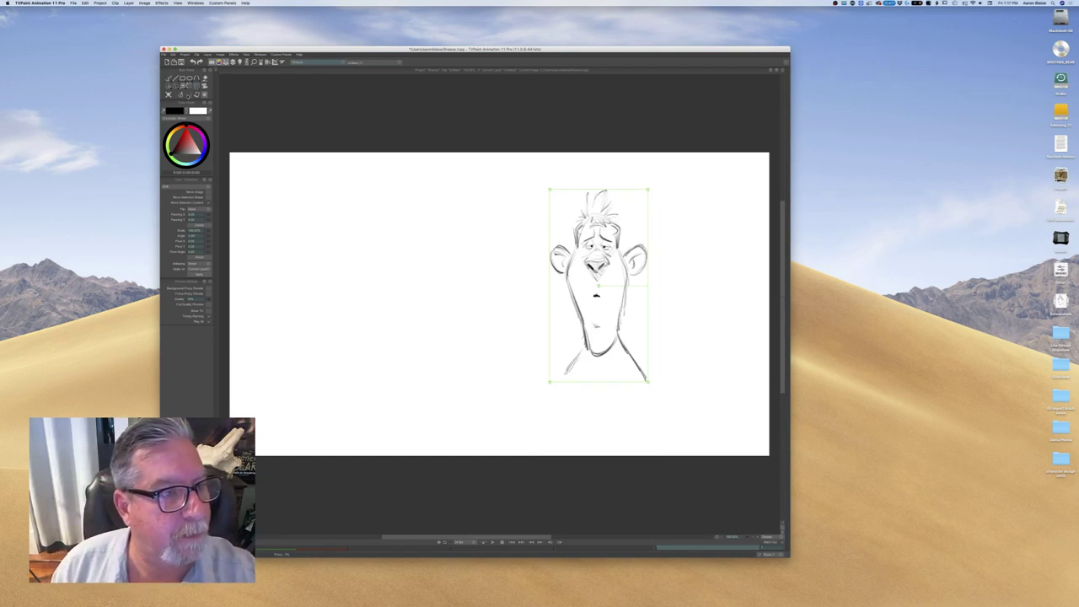
# Return to freehand drawing, add a shirt collar under the chin and extend both shoulder lines outward
pyautogui.click(189, 95)
pyautogui.click(178, 102)
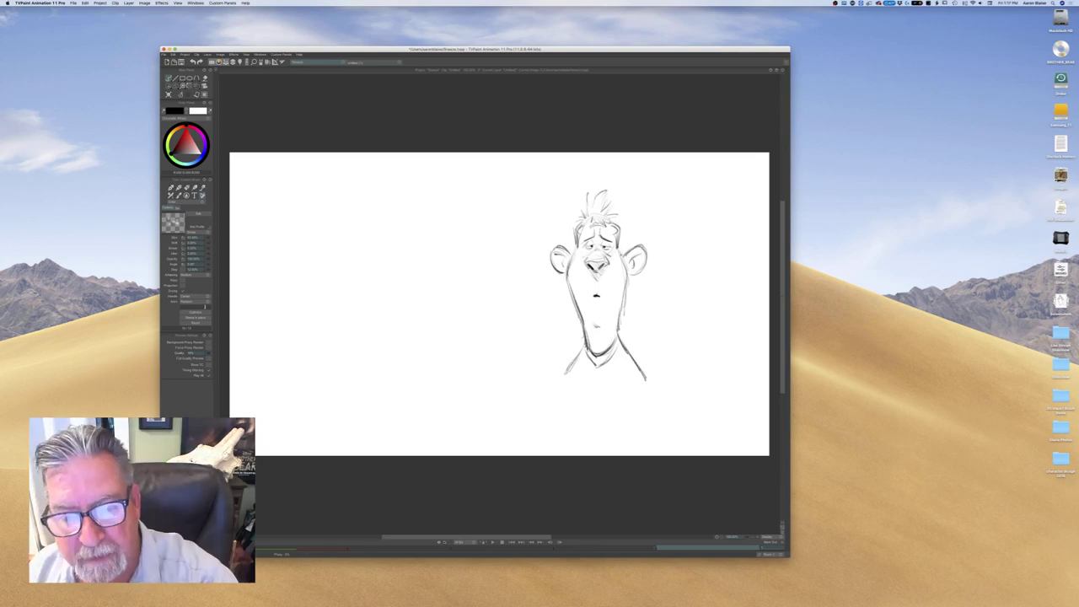
pyautogui.moveTo(619, 252)
pyautogui.mouseDown()
pyautogui.moveTo(620, 308)
pyautogui.moveTo(645, 376)
pyautogui.mouseUp()
pyautogui.moveTo(577, 358); pyautogui.dragTo(558, 386)
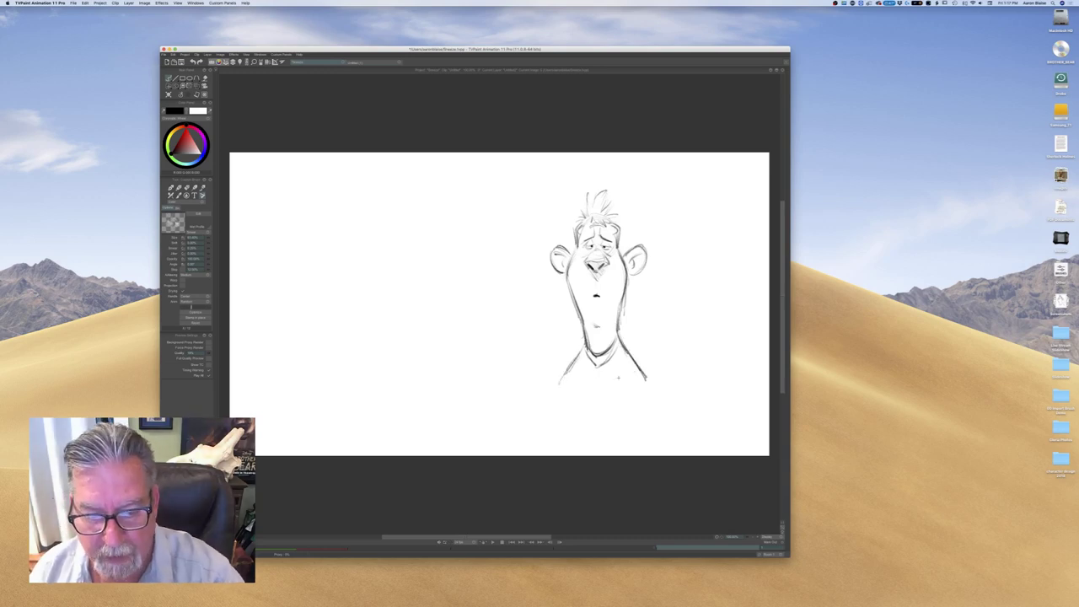
pyautogui.moveTo(642, 369); pyautogui.dragTo(654, 386)
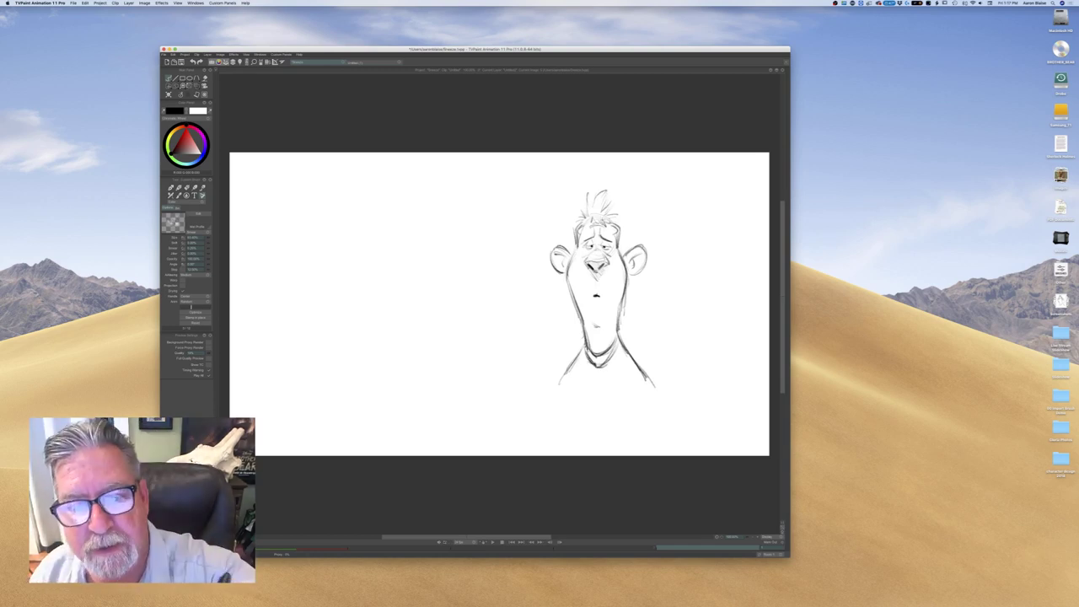
# Fill the hair tuft with hatching strokes and darken the long jaw's outline
pyautogui.moveTo(611, 216)
pyautogui.mouseDown()
pyautogui.moveTo(602, 223)
pyautogui.moveTo(590, 213)
pyautogui.mouseUp()
pyautogui.moveTo(605, 191); pyautogui.dragTo(589, 214)
pyautogui.moveTo(594, 206); pyautogui.dragTo(586, 211)
pyautogui.moveTo(586, 198); pyautogui.dragTo(582, 223)
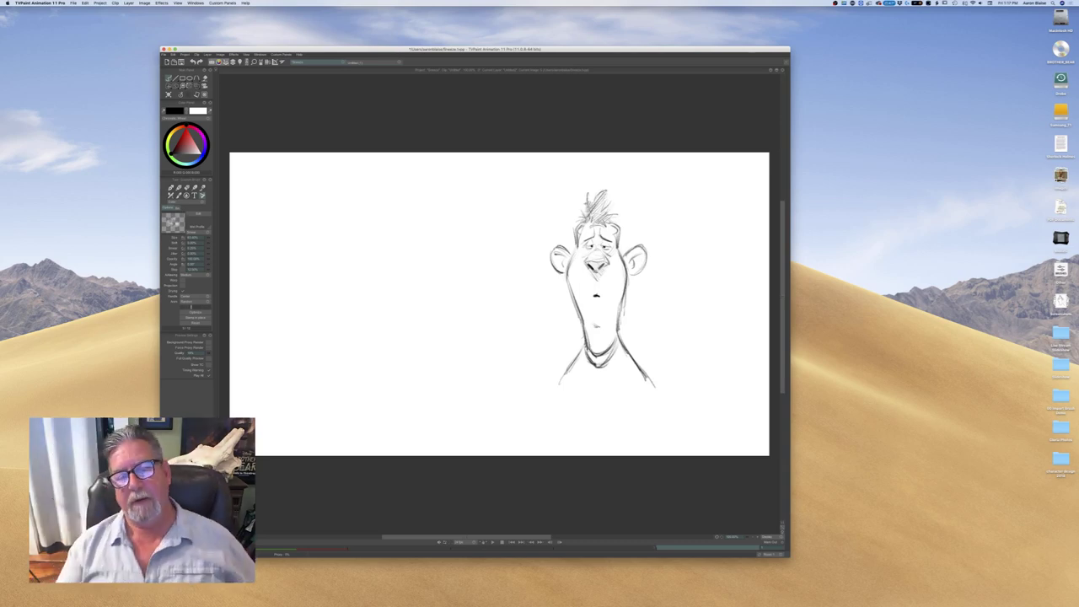
pyautogui.moveTo(567, 280); pyautogui.dragTo(579, 310)
pyautogui.moveTo(568, 278); pyautogui.dragTo(589, 350)
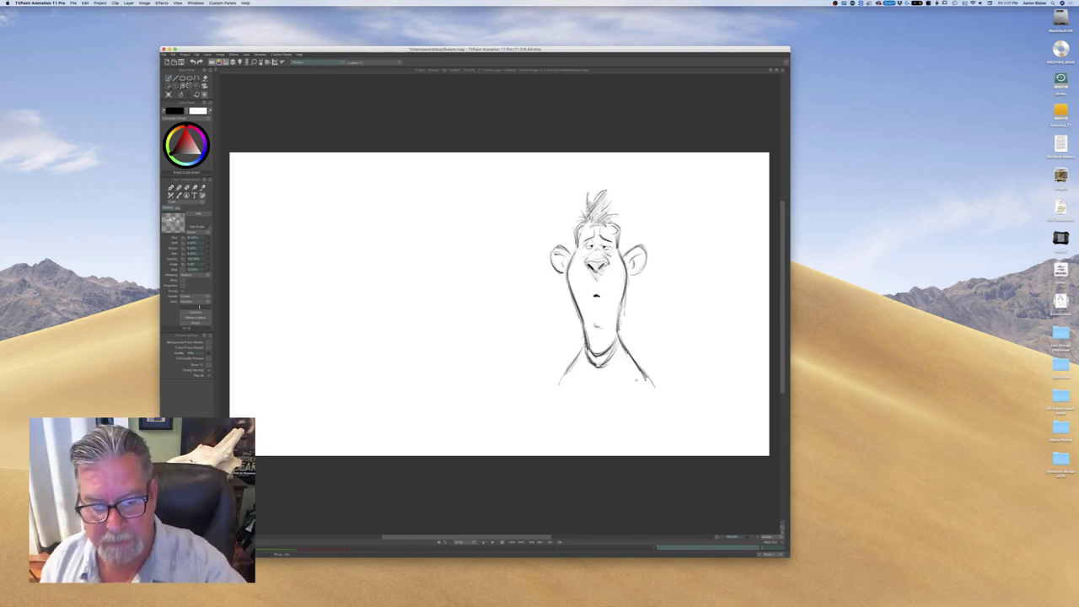
# Draw the T-shirt's sleeves, torso sides and chest creases below the shoulders, with thin arms hanging down
pyautogui.moveTo(575, 384)
pyautogui.mouseDown()
pyautogui.moveTo(560, 452)
pyautogui.moveTo(571, 414)
pyautogui.moveTo(559, 417)
pyautogui.mouseUp()
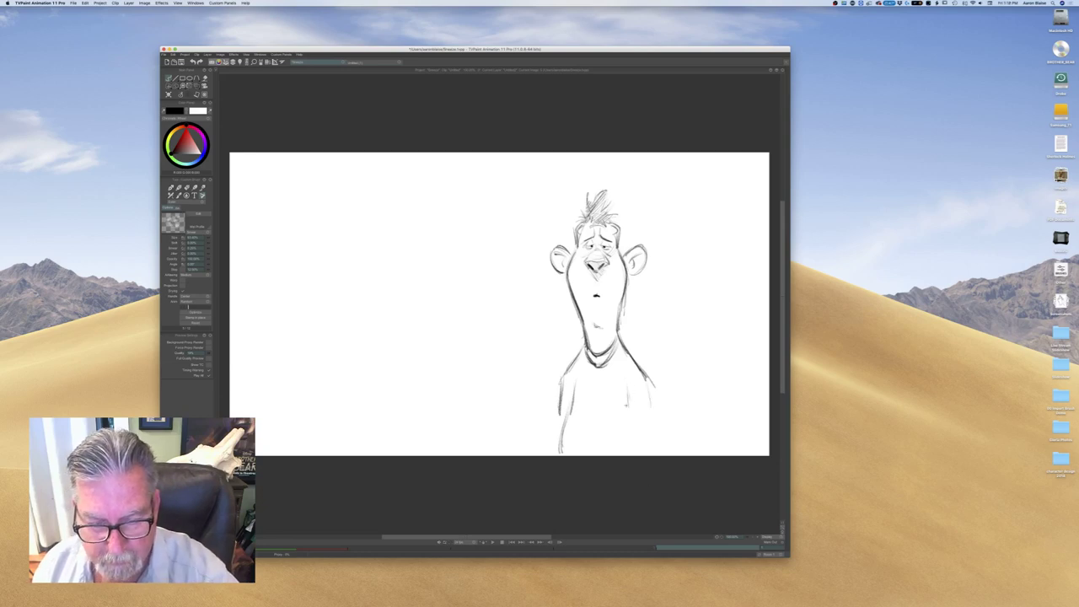
pyautogui.moveTo(632, 412); pyautogui.dragTo(641, 454)
pyautogui.moveTo(629, 397); pyautogui.dragTo(642, 456)
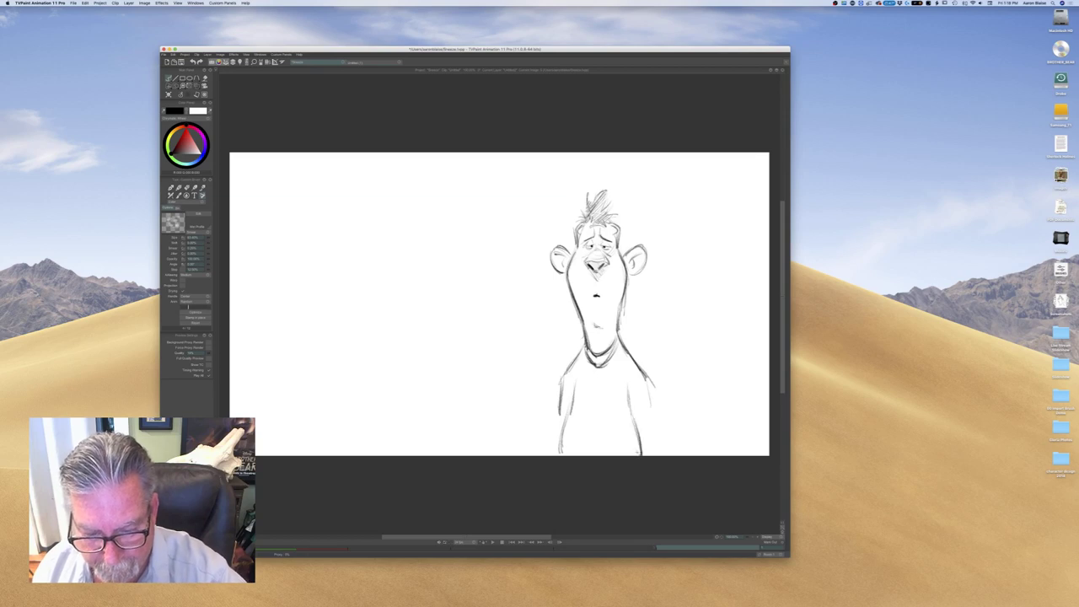
pyautogui.moveTo(589, 399); pyautogui.dragTo(600, 410)
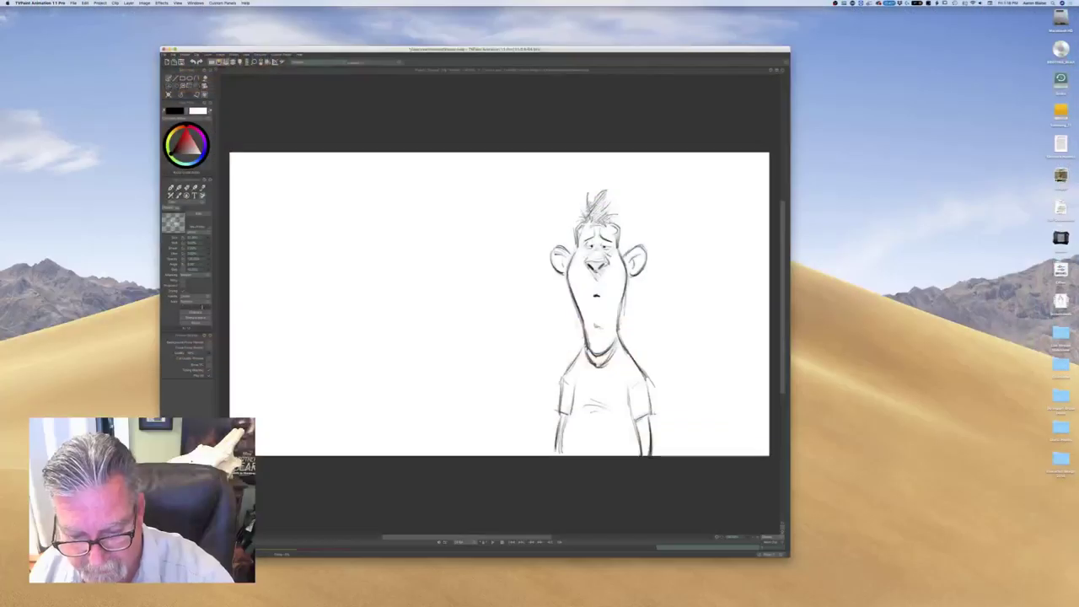
# Darken the T-shirt sleeves, their hems and the inner arm line
pyautogui.moveTo(635, 420); pyautogui.dragTo(655, 413)
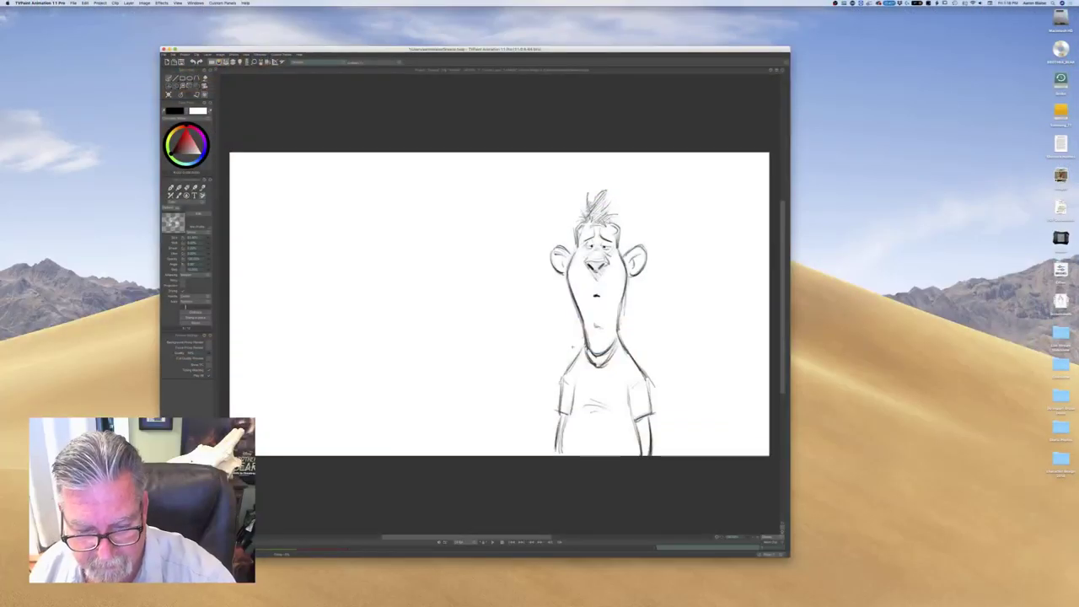
pyautogui.moveTo(562, 385); pyautogui.dragTo(556, 412)
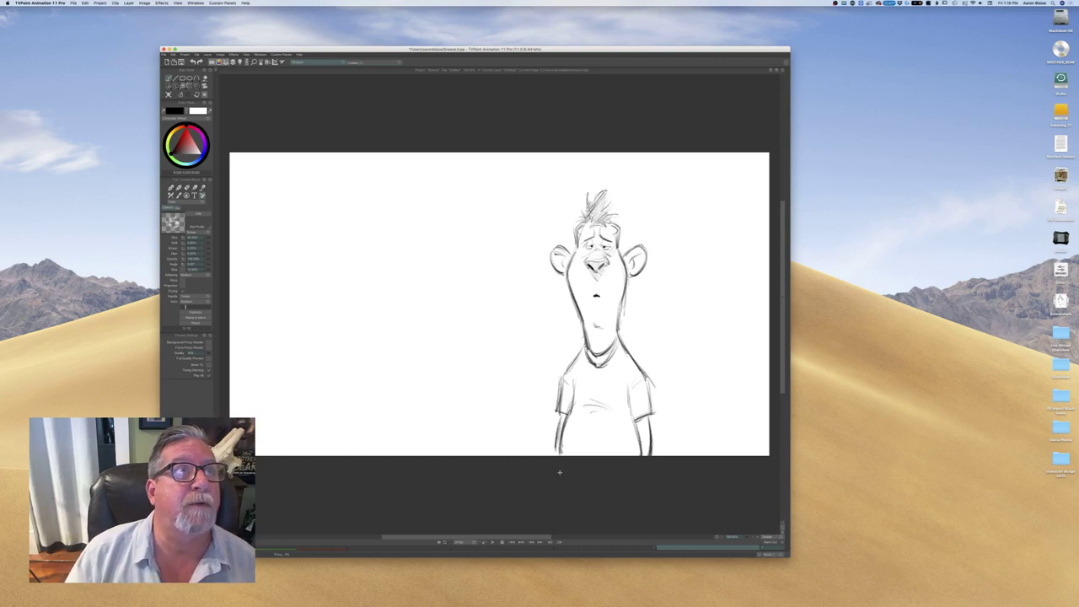
pyautogui.moveTo(563, 379)
pyautogui.mouseDown()
pyautogui.moveTo(556, 410)
pyautogui.moveTo(567, 414)
pyautogui.mouseUp()
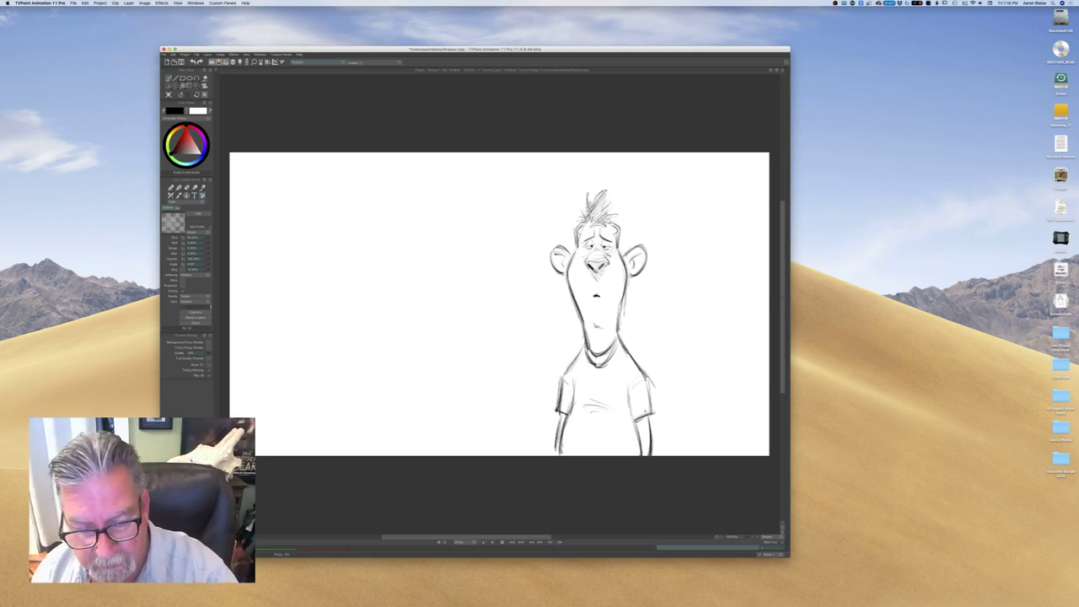
pyautogui.moveTo(635, 424); pyautogui.dragTo(646, 471)
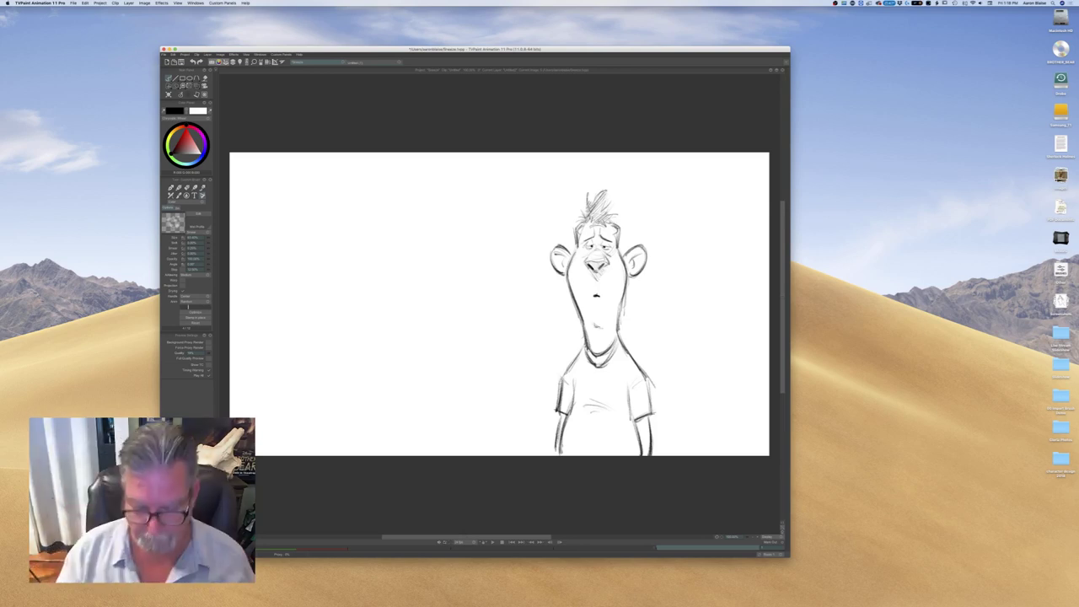
# Show the timeline, shorten the layer to the front-view drawing's single frame and turn on the light table at the empty second frame
pyautogui.press('Tab')
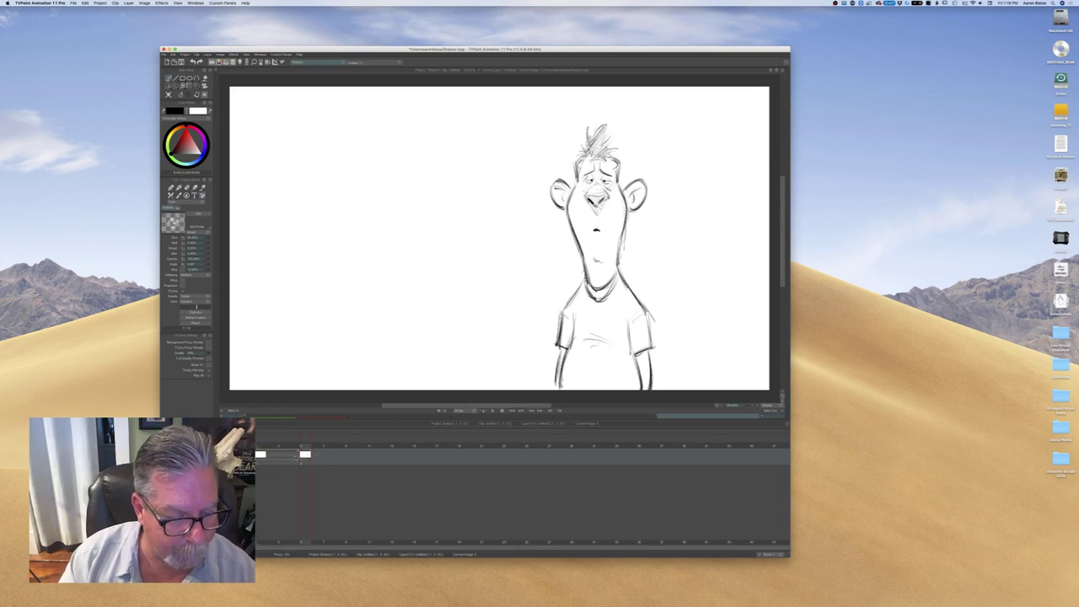
pyautogui.moveTo(300, 461); pyautogui.dragTo(258, 460)
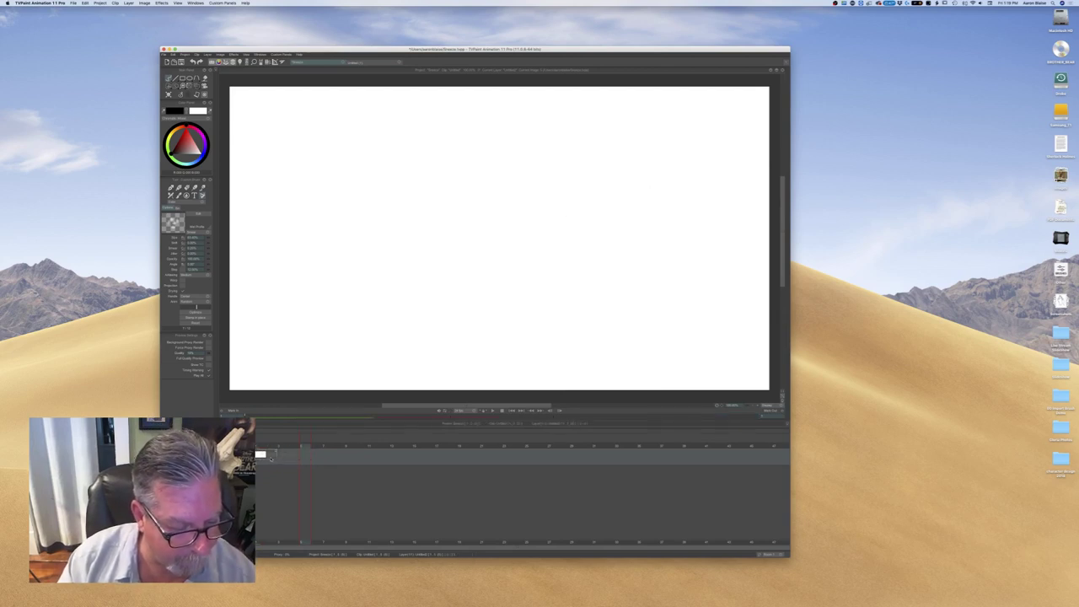
pyautogui.click(270, 447)
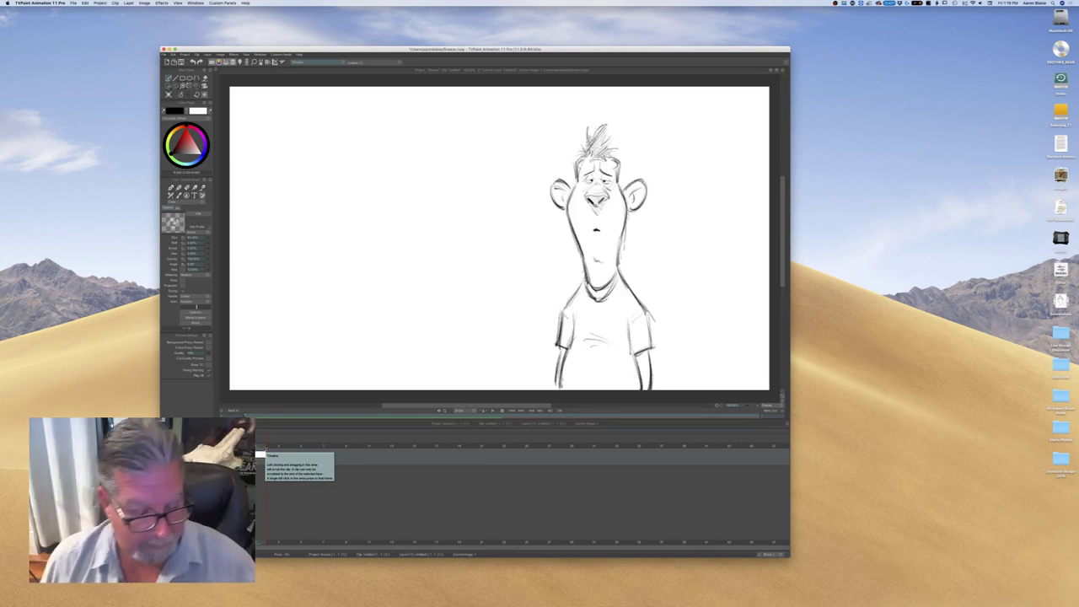
pyautogui.click(270, 447)
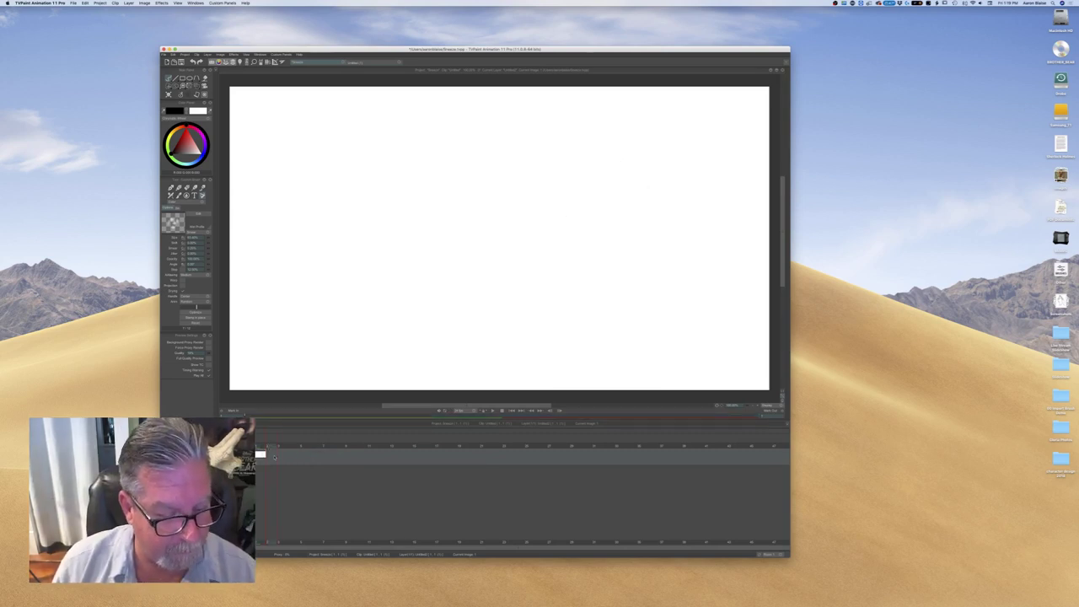
pyautogui.press('l')
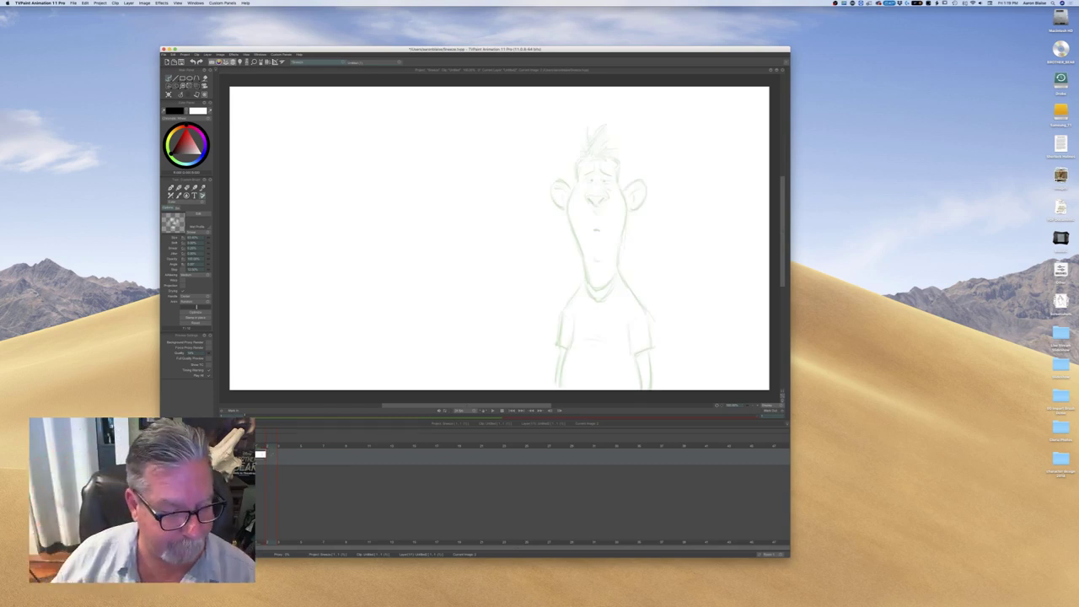
# Check the front-view drawing, add a blank second frame after it, reposition the program window and hide the timeline
pyautogui.press('Left')
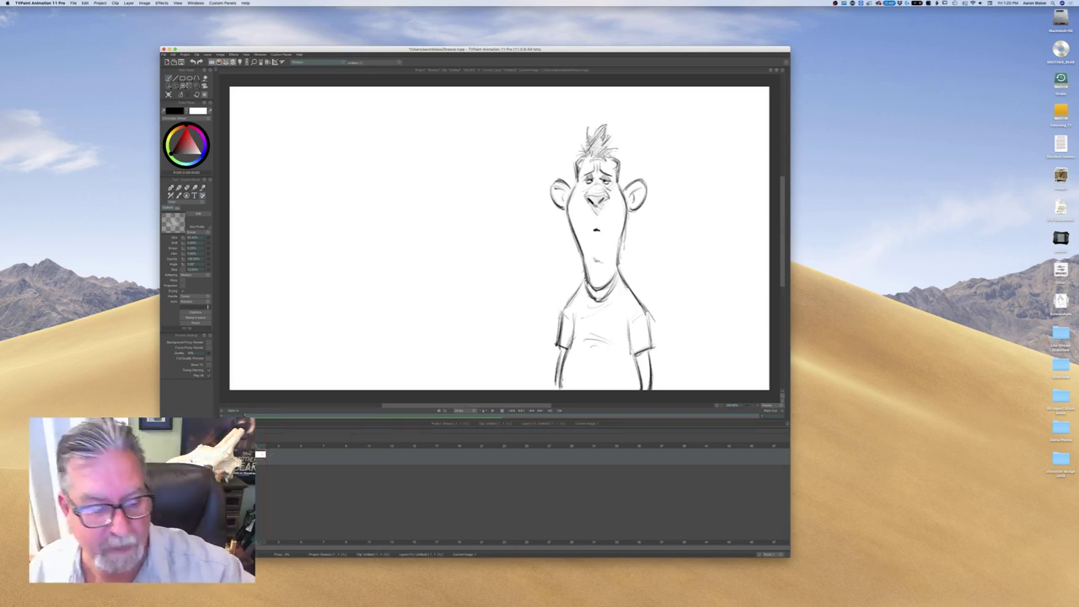
pyautogui.click(270, 448)
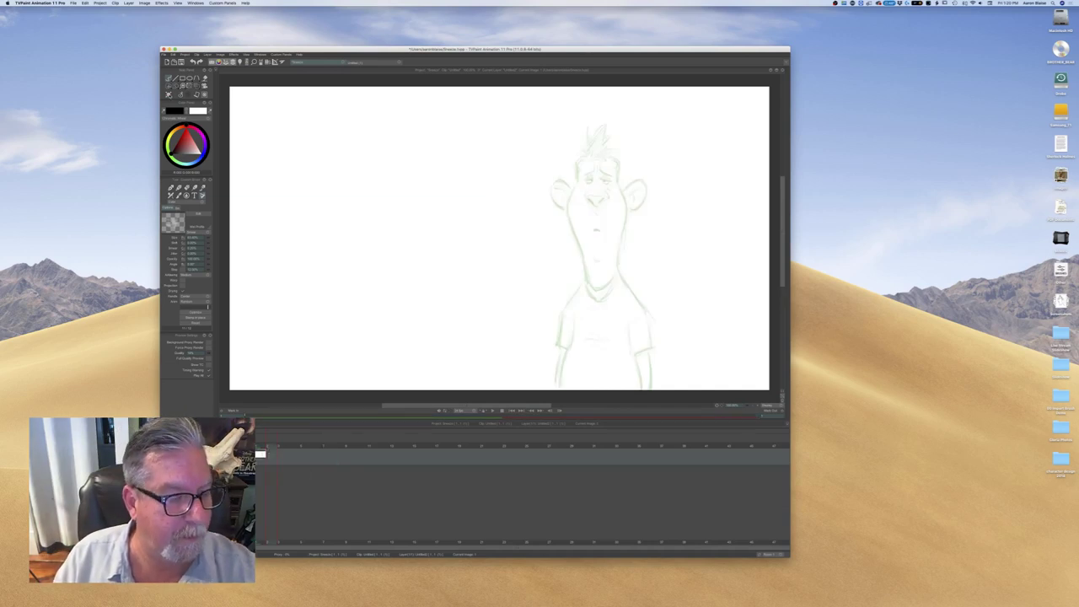
pyautogui.click(168, 95)
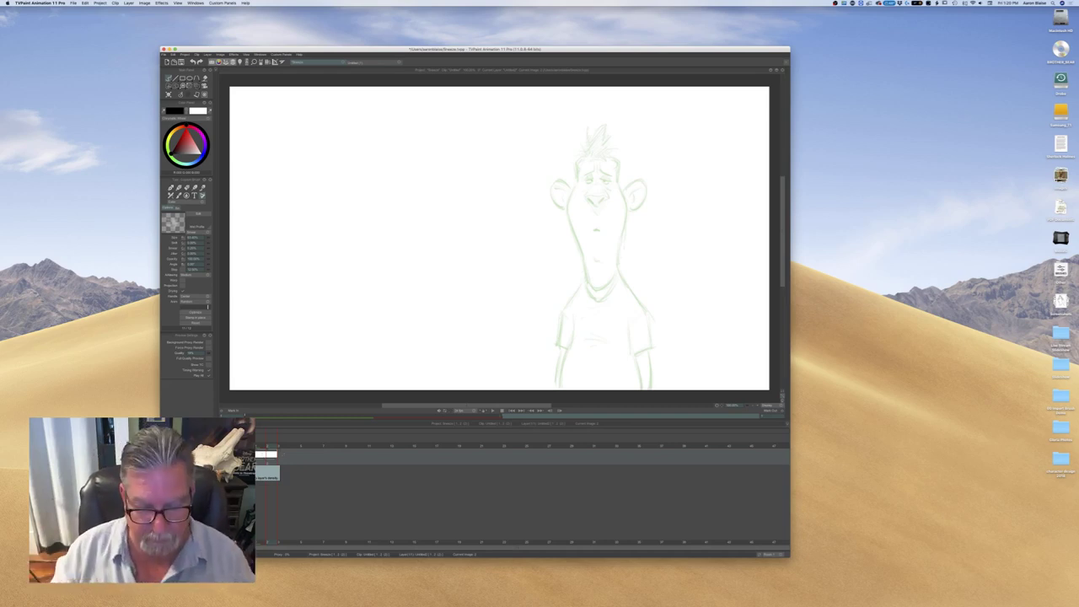
pyautogui.moveTo(293, 43); pyautogui.dragTo(310, 78)
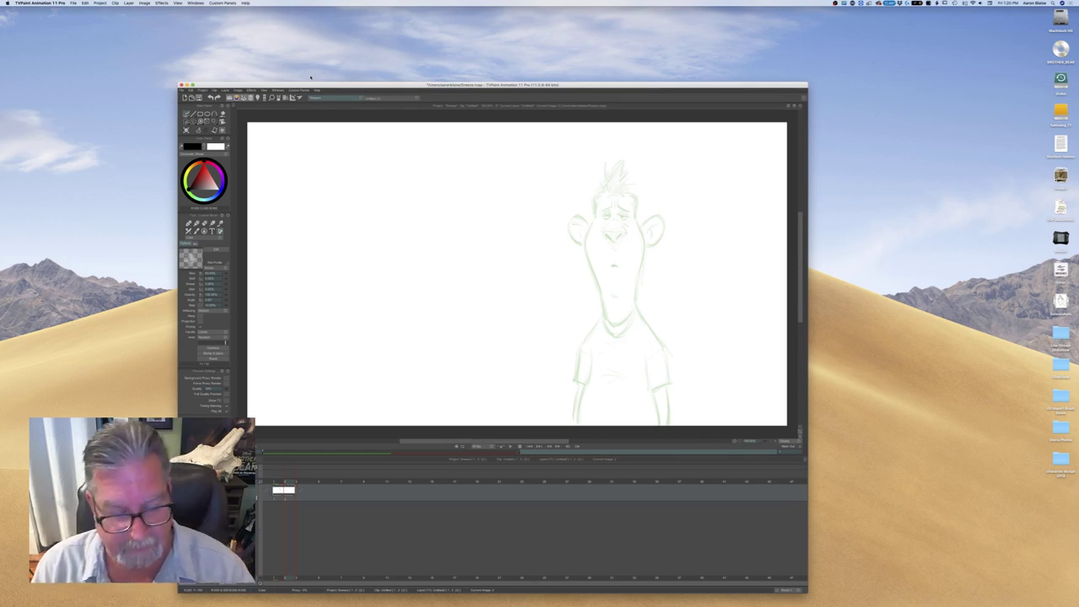
pyautogui.press('Tab')
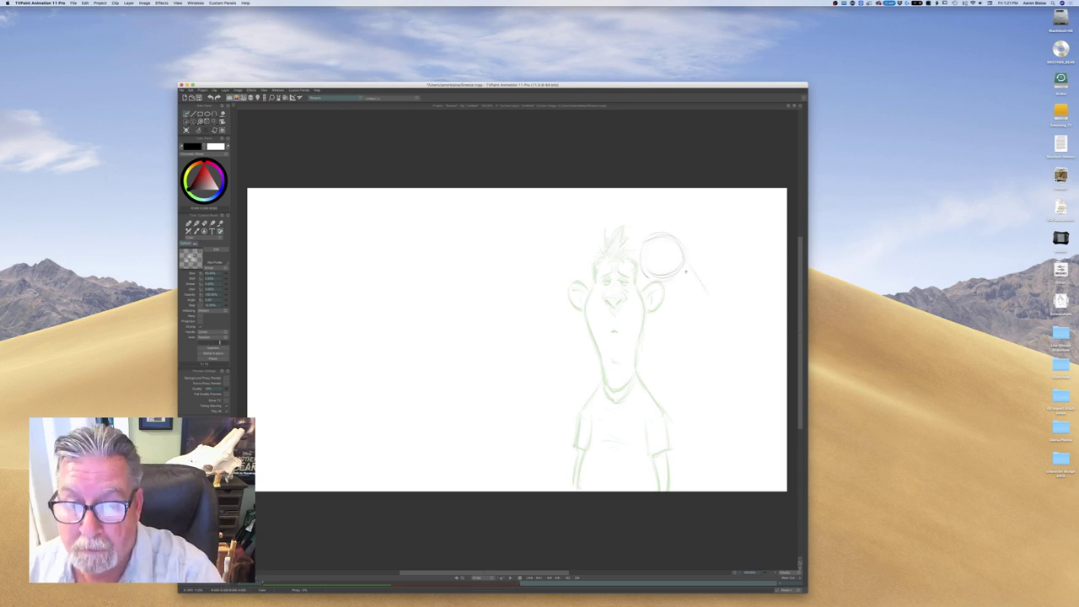
pyautogui.moveTo(688, 257); pyautogui.dragTo(717, 328)
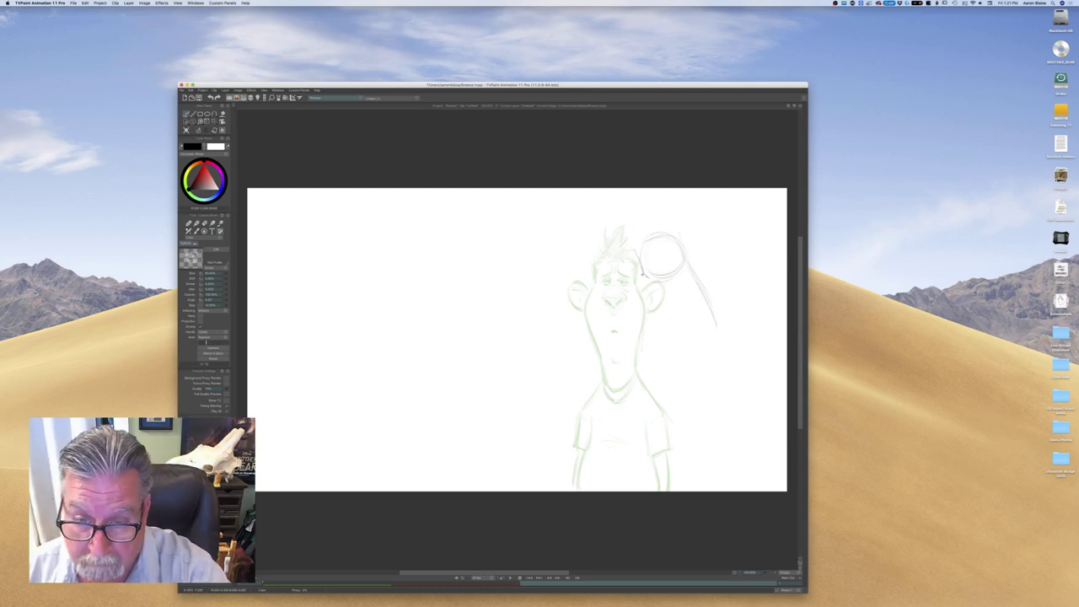
pyautogui.moveTo(637, 319); pyautogui.dragTo(651, 344)
pyautogui.moveTo(704, 300)
pyautogui.mouseDown()
pyautogui.moveTo(709, 343)
pyautogui.moveTo(671, 360)
pyautogui.mouseUp()
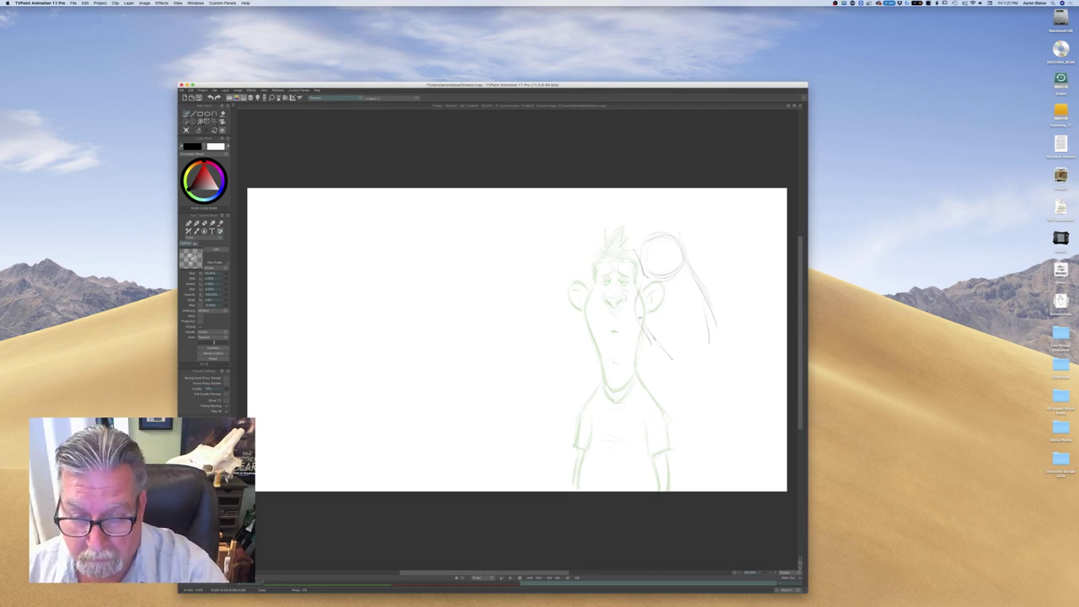
pyautogui.moveTo(699, 293); pyautogui.dragTo(712, 347)
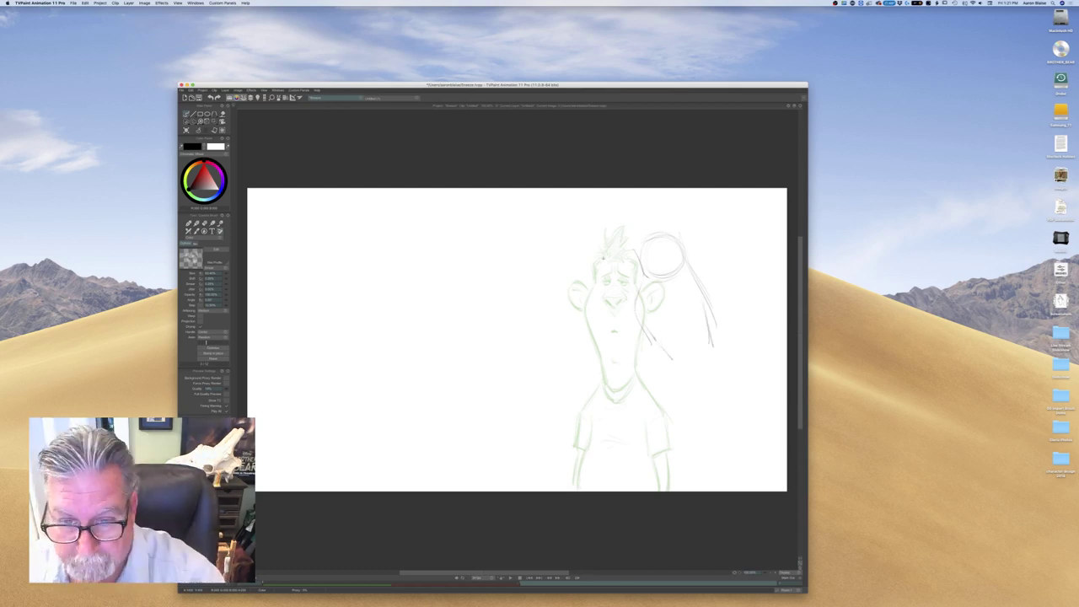
pyautogui.moveTo(652, 256)
pyautogui.mouseDown()
pyautogui.moveTo(646, 282)
pyautogui.moveTo(660, 293)
pyautogui.moveTo(668, 277)
pyautogui.mouseUp()
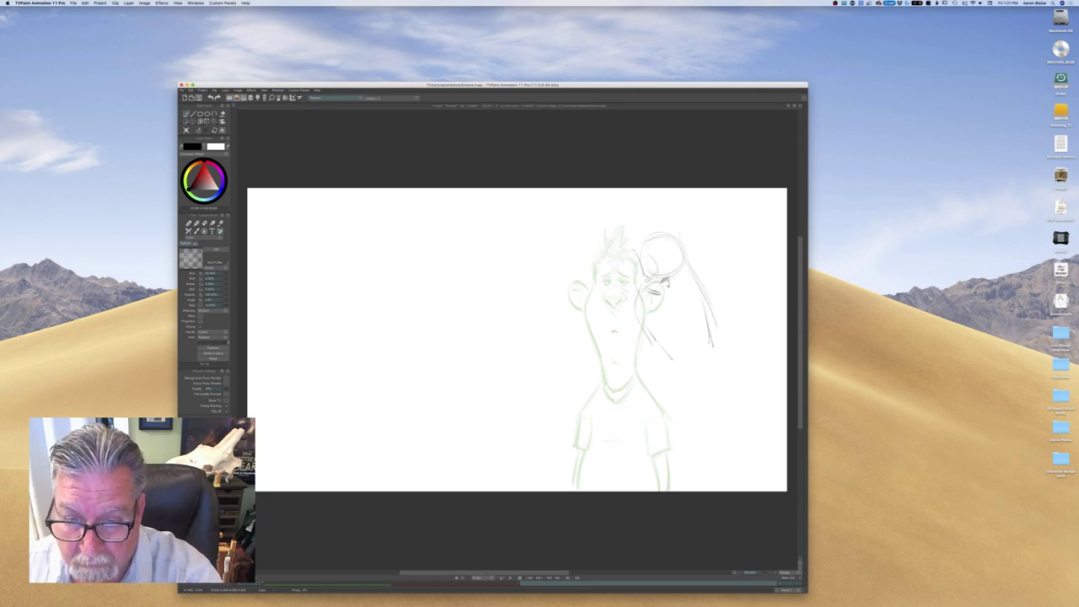
pyautogui.moveTo(655, 290); pyautogui.dragTo(667, 286)
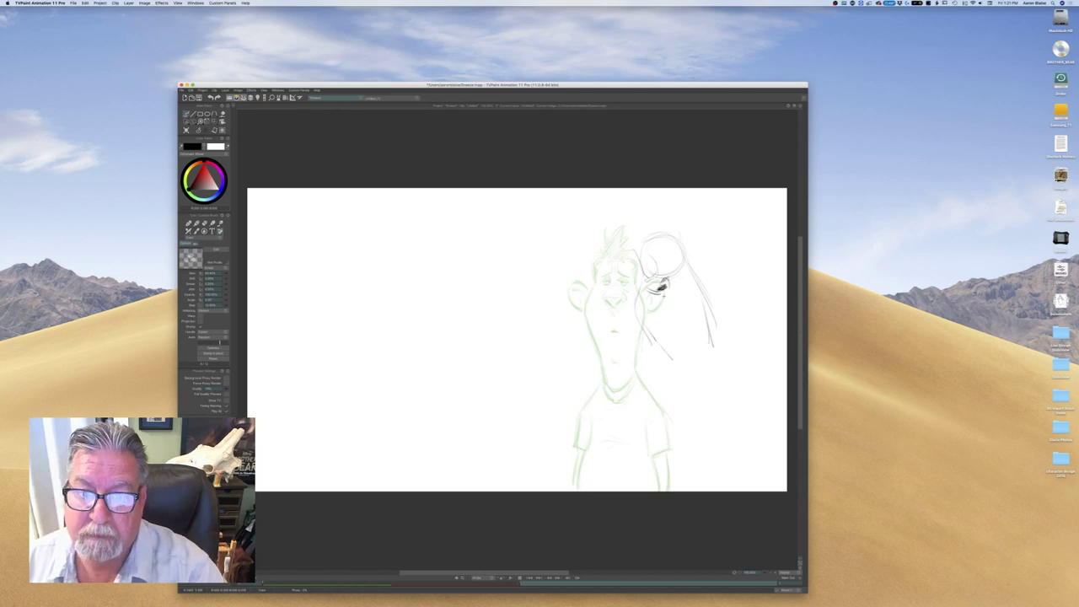
pyautogui.moveTo(660, 289); pyautogui.dragTo(648, 294)
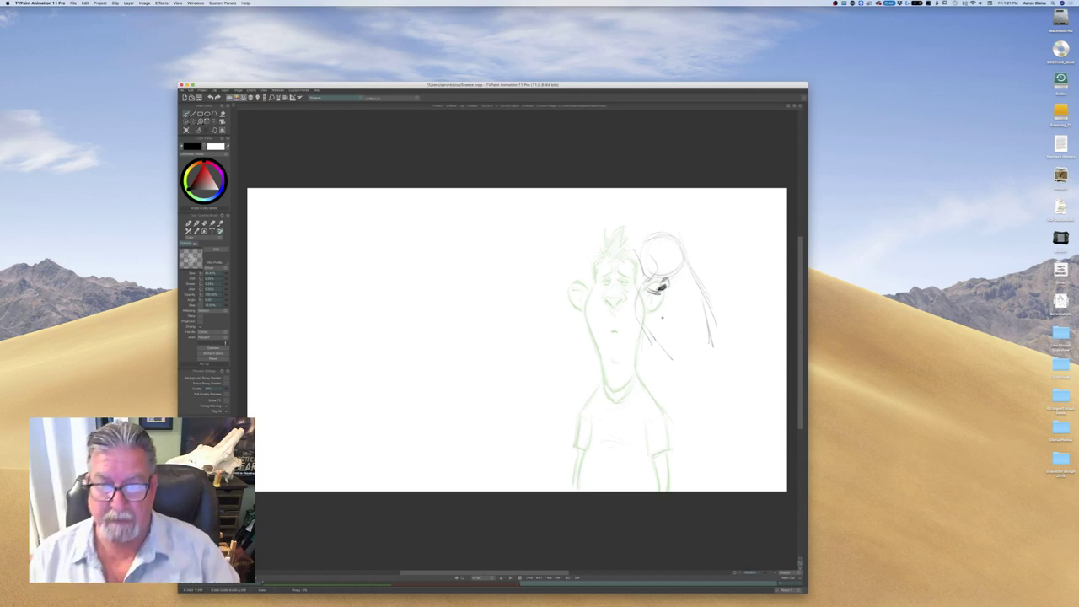
pyautogui.moveTo(698, 247); pyautogui.dragTo(703, 277)
pyautogui.press('Left')
pyautogui.press('Right')
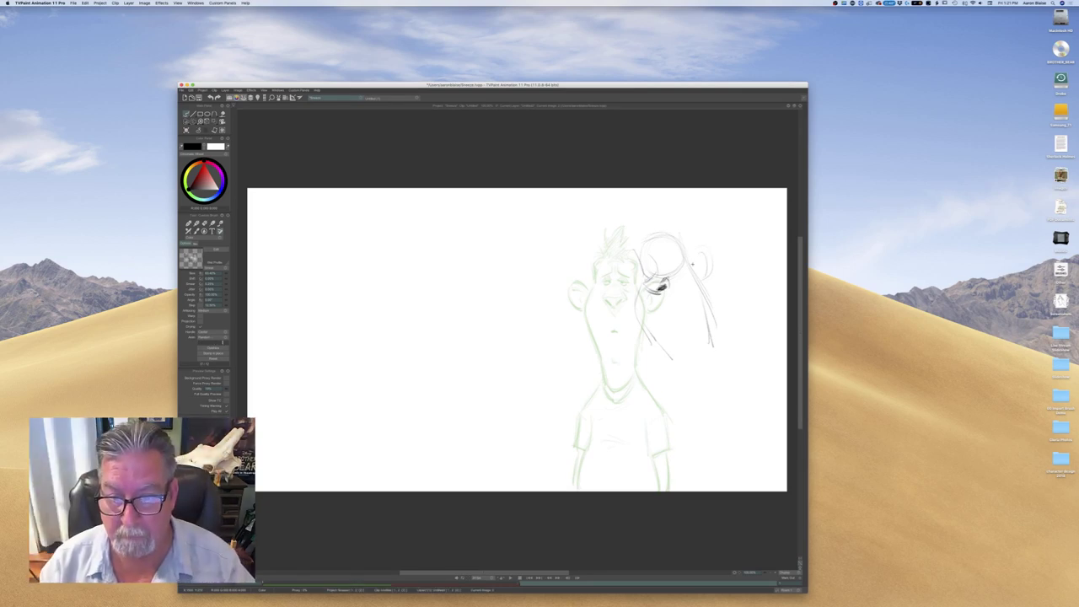
pyautogui.press('Left')
pyautogui.press('Right')
pyautogui.press('Left')
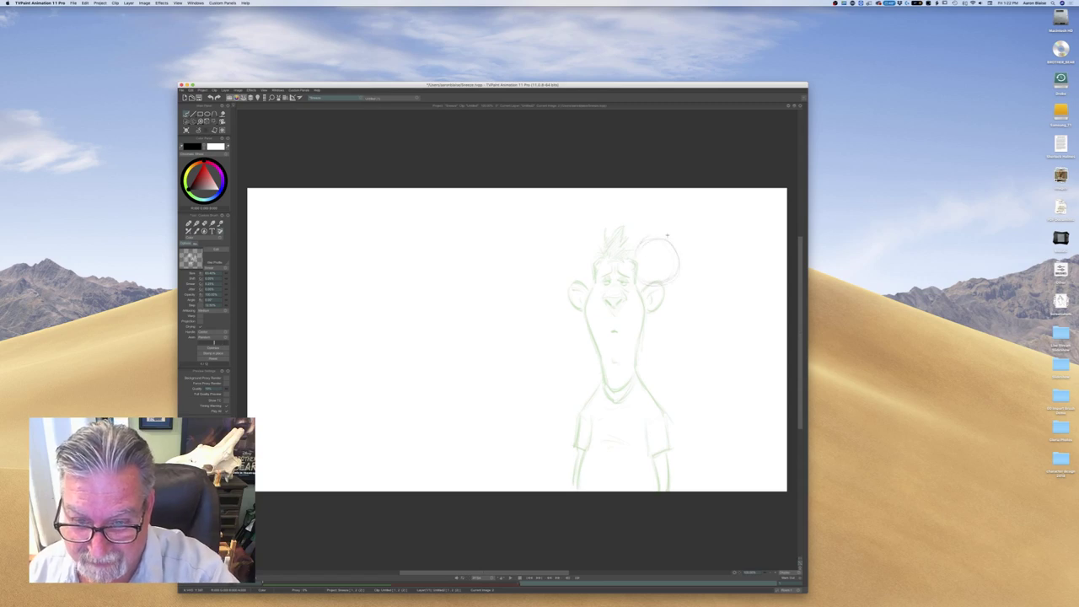
# Sketch a tilted round skull beside the front-view head, with a curved centre line and a low brow line, and compare both frames
pyautogui.moveTo(645, 234); pyautogui.dragTo(629, 255)
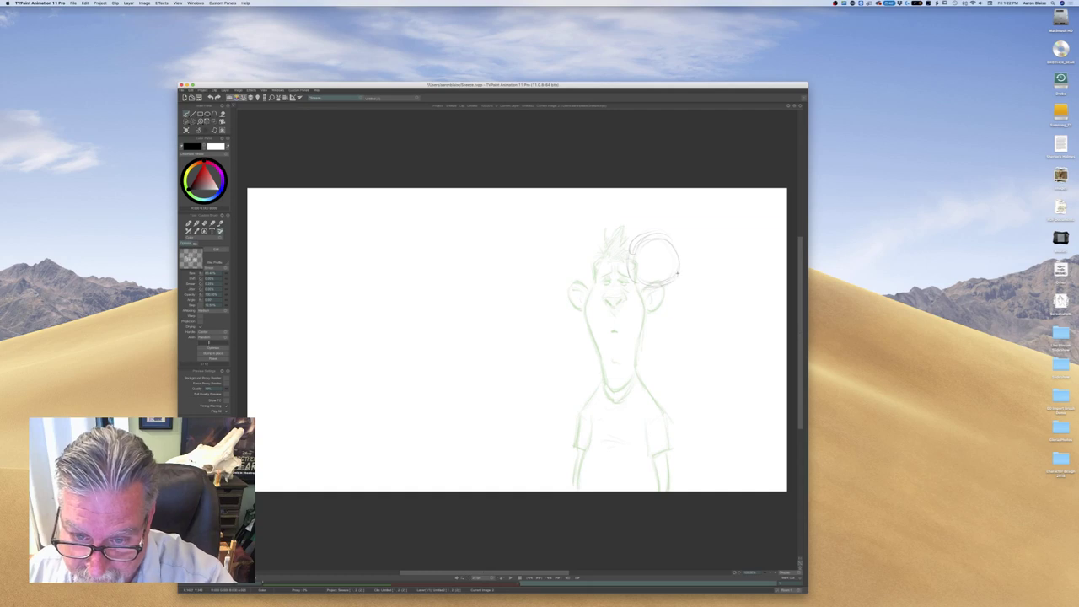
pyautogui.moveTo(670, 274); pyautogui.dragTo(661, 280)
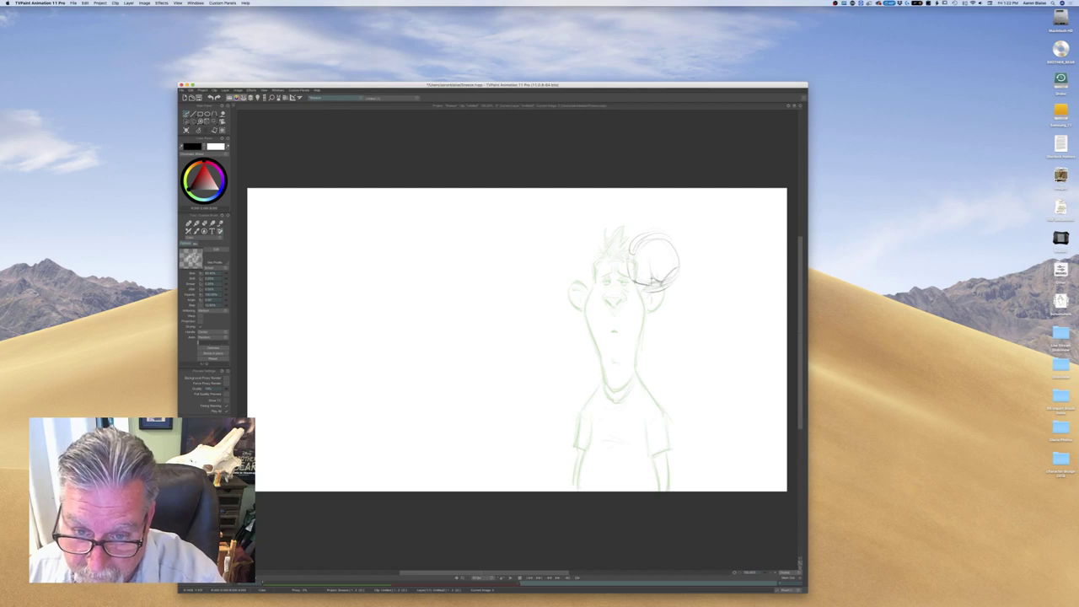
pyautogui.moveTo(676, 268); pyautogui.dragTo(662, 282)
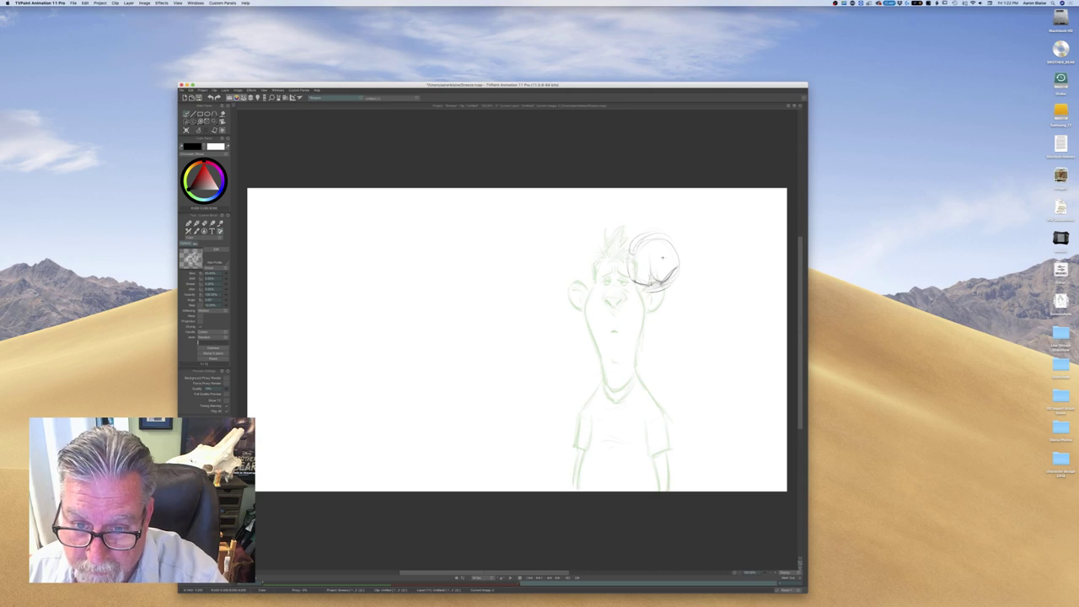
pyautogui.moveTo(652, 262); pyautogui.dragTo(643, 275)
pyautogui.press('Left')
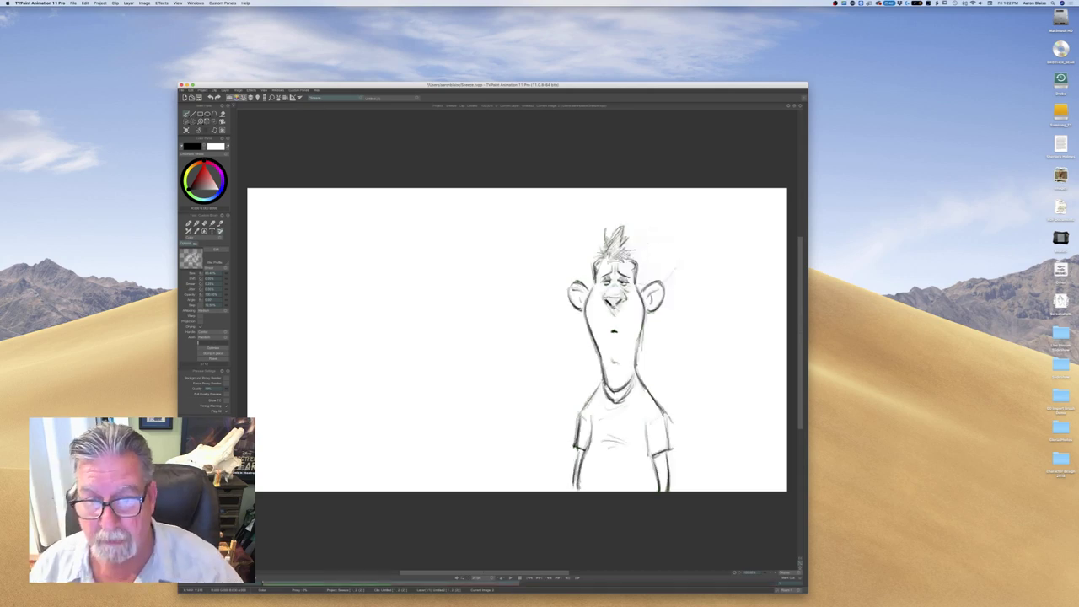
pyautogui.press('Right')
pyautogui.press('Left')
pyautogui.press('Right')
pyautogui.press('Left')
pyautogui.press('Right')
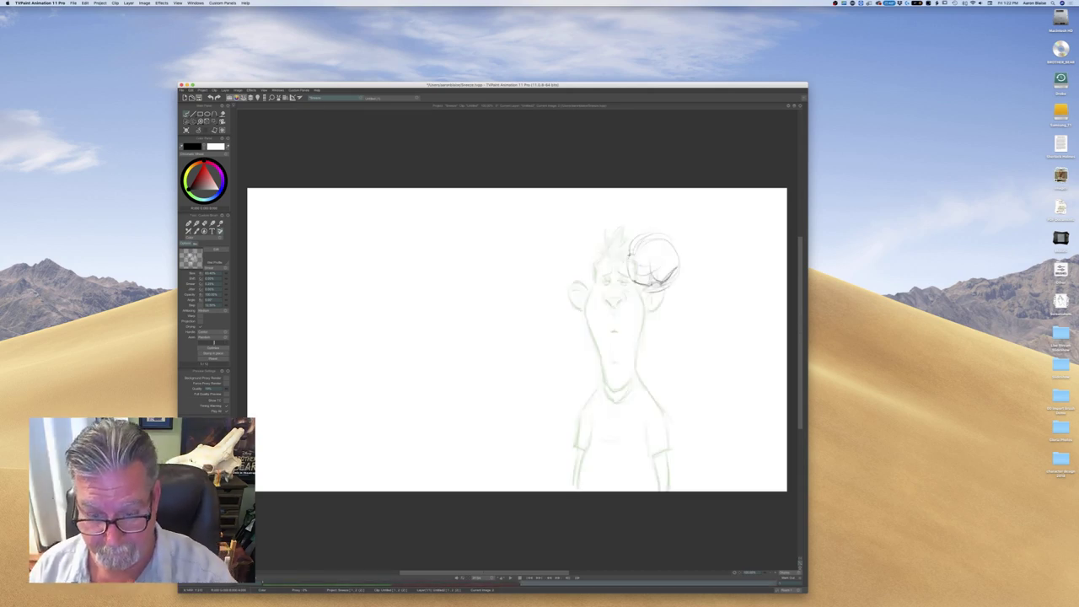
# Sketch a sweeping body guideline and the cheek and jaw lines on both sides below the skull, checking against the front view
pyautogui.moveTo(623, 446); pyautogui.dragTo(618, 482)
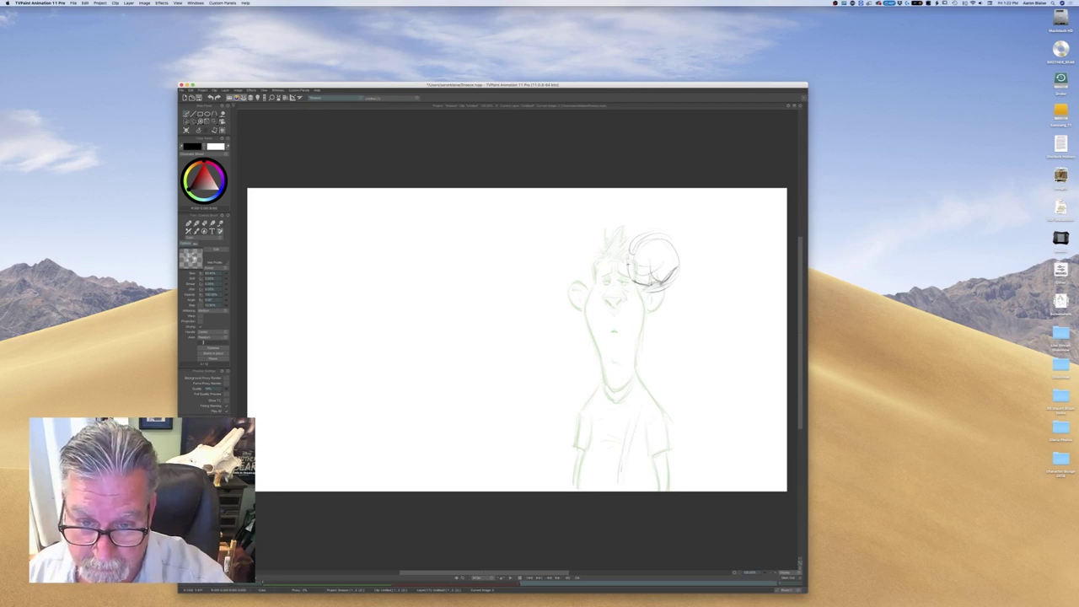
pyautogui.moveTo(631, 272); pyautogui.dragTo(637, 285)
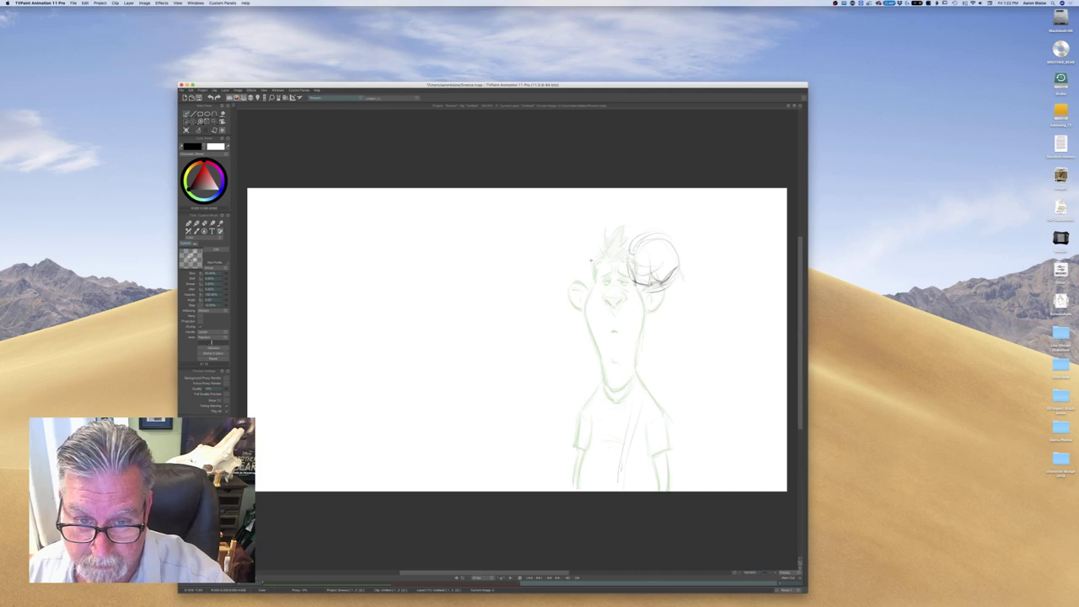
pyautogui.moveTo(629, 298); pyautogui.dragTo(633, 353)
pyautogui.moveTo(695, 290)
pyautogui.mouseDown()
pyautogui.moveTo(703, 306)
pyautogui.moveTo(672, 358)
pyautogui.mouseUp()
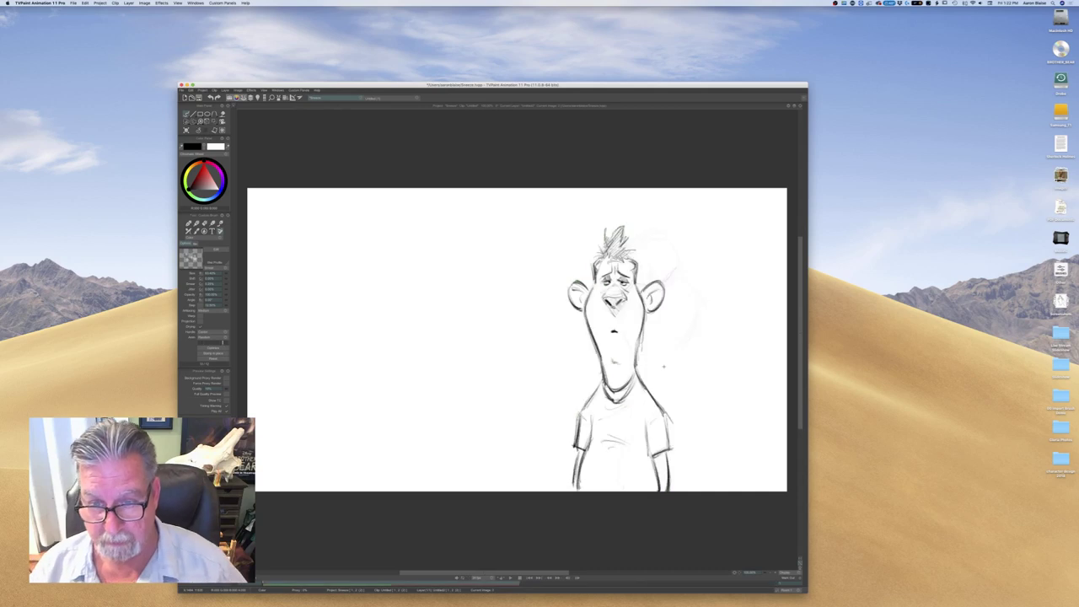
pyautogui.press('Right')
pyautogui.press('Left')
pyautogui.press('Right')
pyautogui.moveTo(682, 277)
pyautogui.mouseDown()
pyautogui.moveTo(694, 303)
pyautogui.moveTo(673, 348)
pyautogui.mouseUp()
pyautogui.press('Left')
pyautogui.press('Right')
pyautogui.moveTo(632, 281); pyautogui.dragTo(622, 307)
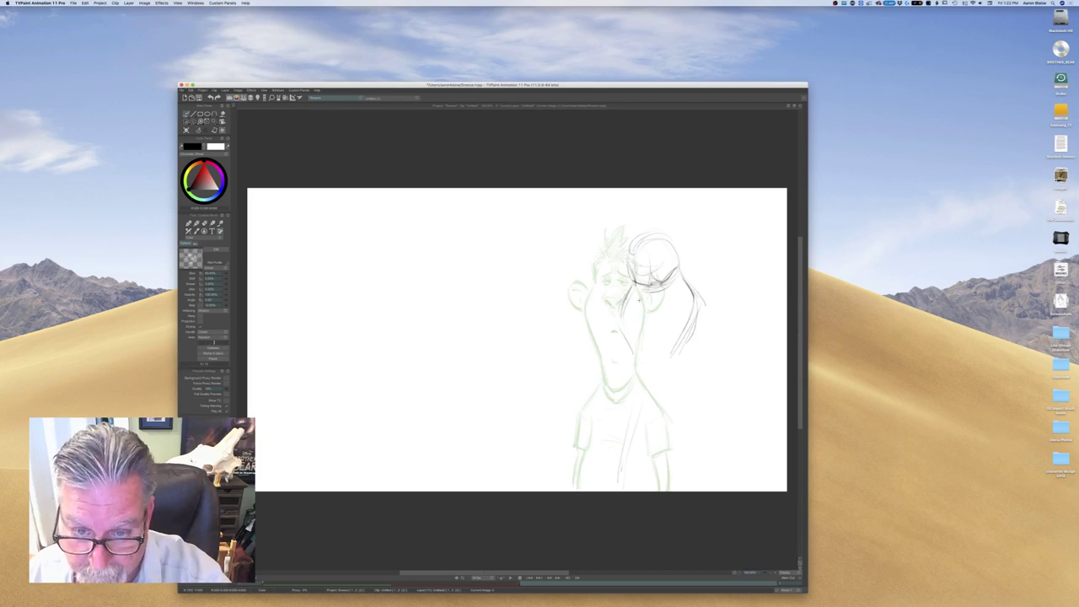
# Draw the broad nose with dark nostrils just below the brow line and compare it with the front-view drawing
pyautogui.moveTo(663, 283); pyautogui.dragTo(646, 293)
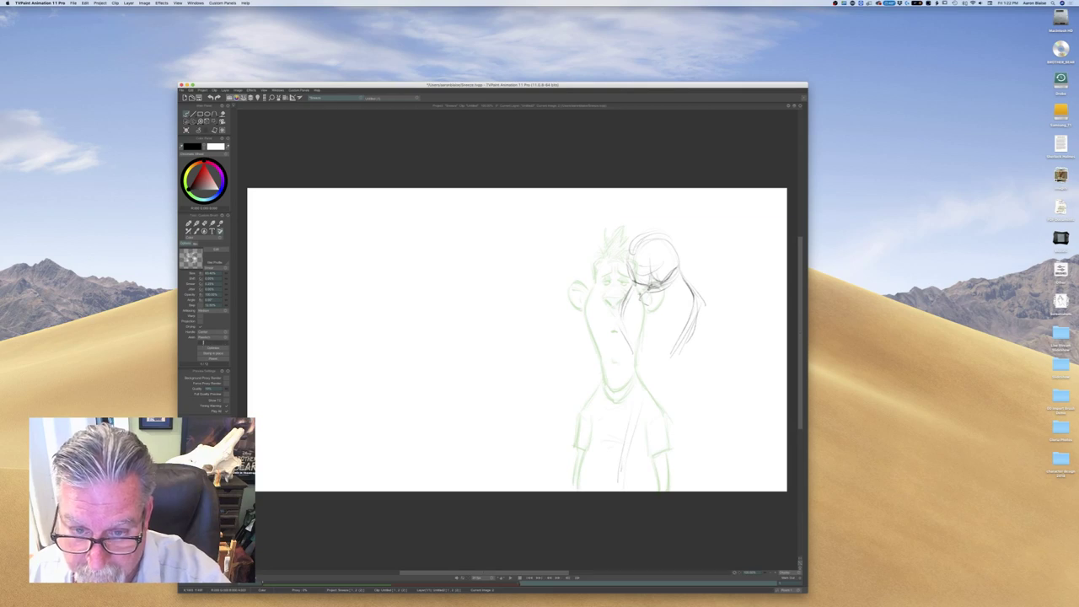
pyautogui.moveTo(667, 297); pyautogui.dragTo(654, 306)
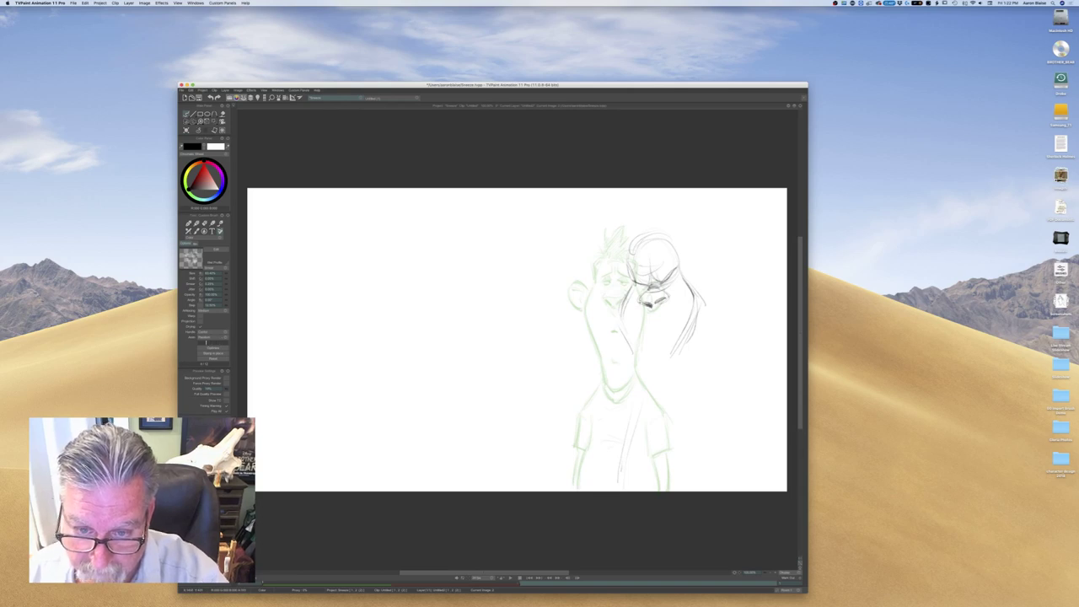
pyautogui.press('Left')
pyautogui.press('Right')
pyautogui.press('Left')
pyautogui.press('Right')
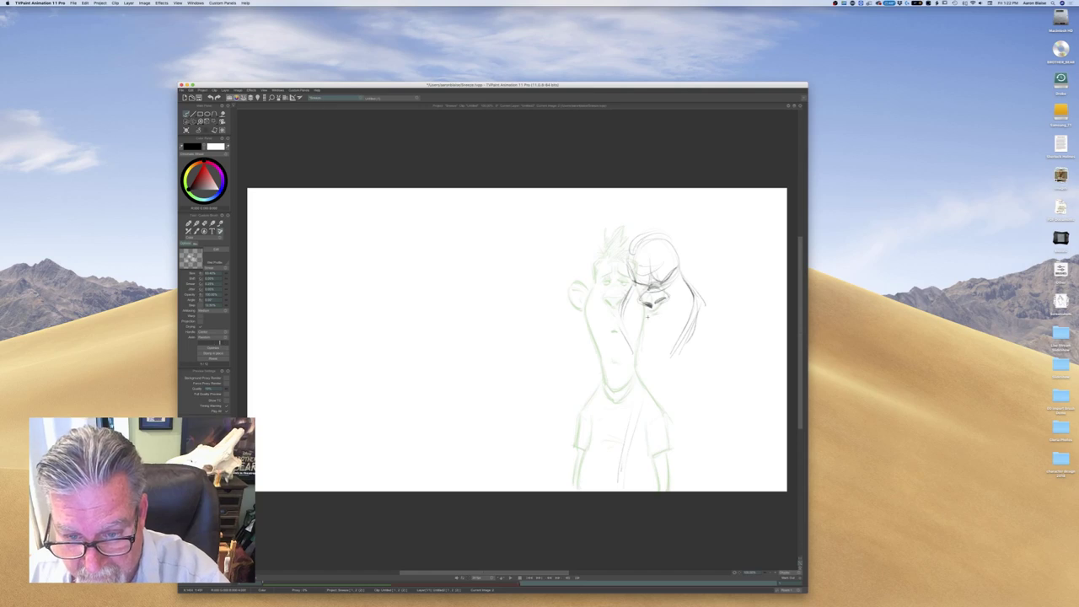
# Draw dark, angled, squinting eye lines between the brow and the nose, flipping to the front view to check the face
pyautogui.press('e')
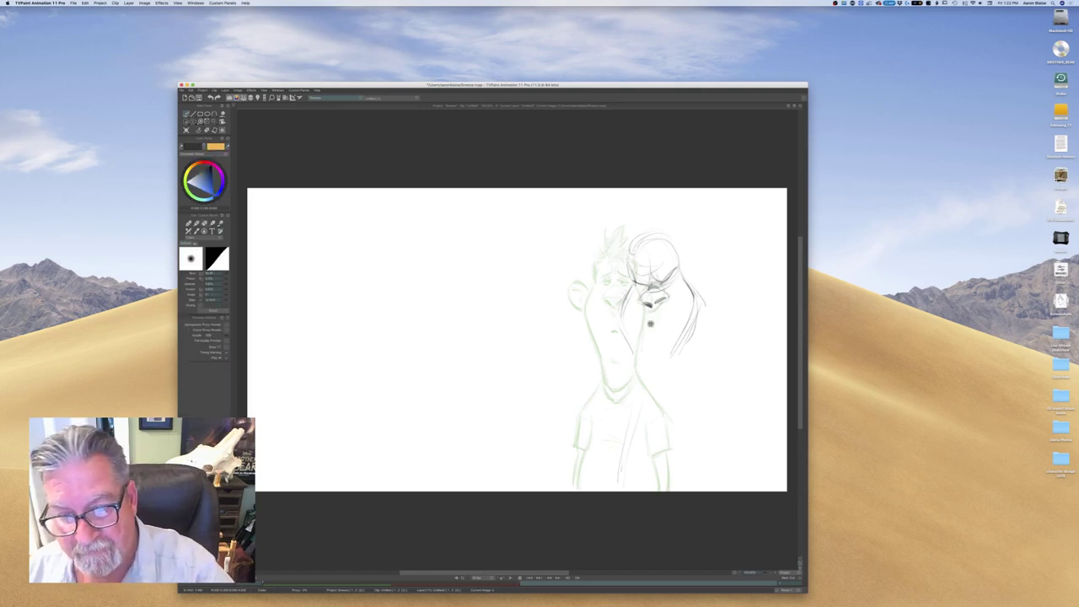
pyautogui.press('Left')
pyautogui.press('Right')
pyautogui.press('Left')
pyautogui.press('Right')
pyautogui.press('b')
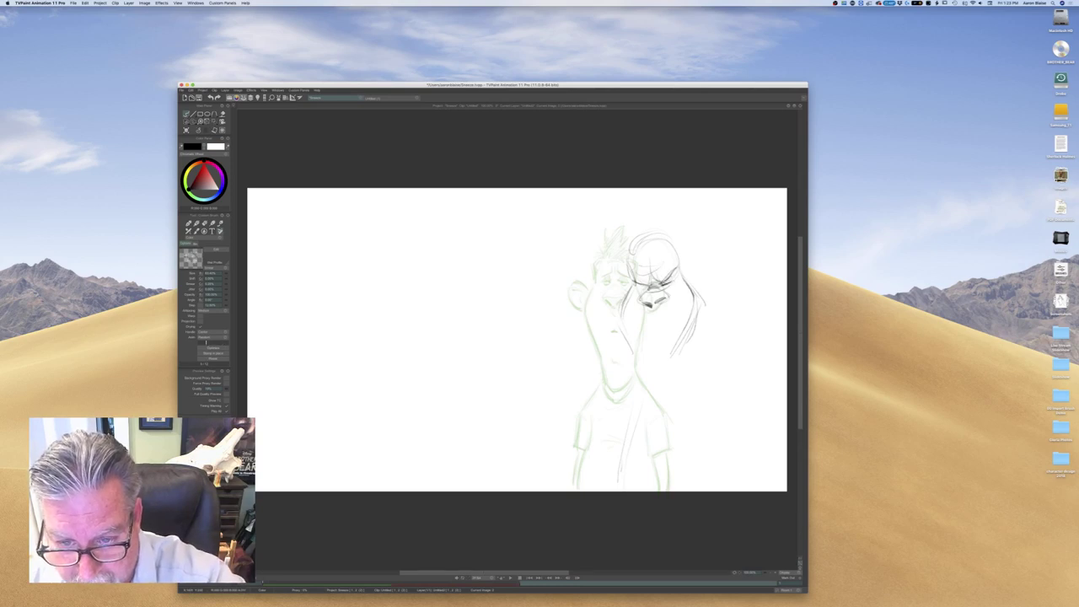
pyautogui.moveTo(674, 289); pyautogui.dragTo(661, 285)
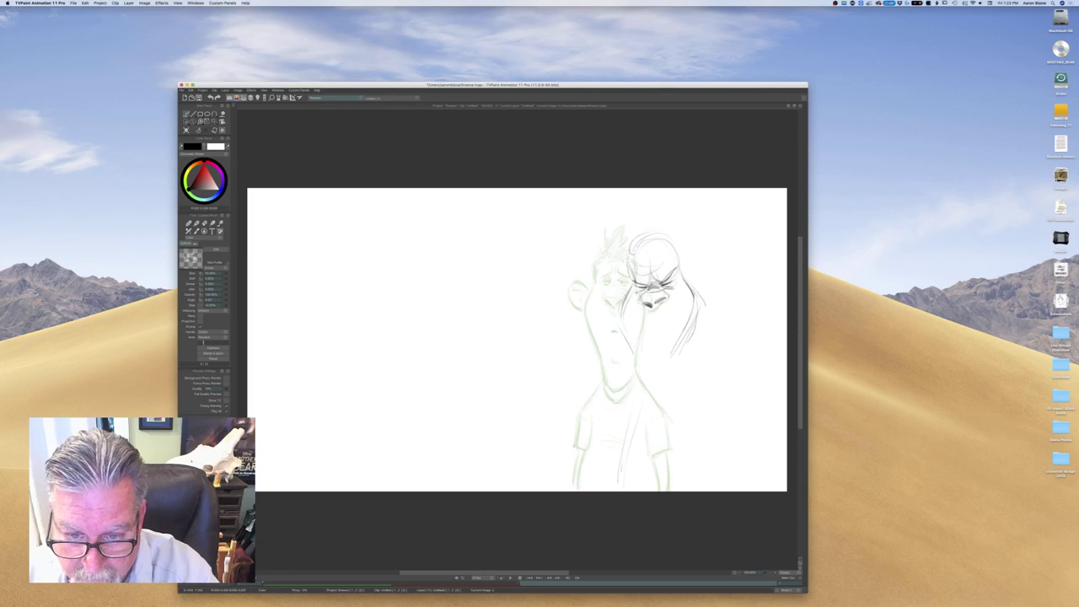
pyautogui.press('Left')
pyautogui.press('Right')
pyautogui.press('Left')
pyautogui.press('Right')
pyautogui.press('Left')
pyautogui.press('Right')
# Darken the right-hand cheek and jaw contour, erase the stray sketch lines beside it and compare the two frames
pyautogui.moveTo(679, 275)
pyautogui.mouseDown()
pyautogui.moveTo(688, 324)
pyautogui.moveTo(703, 305)
pyautogui.moveTo(687, 340)
pyautogui.mouseUp()
pyautogui.press('e')
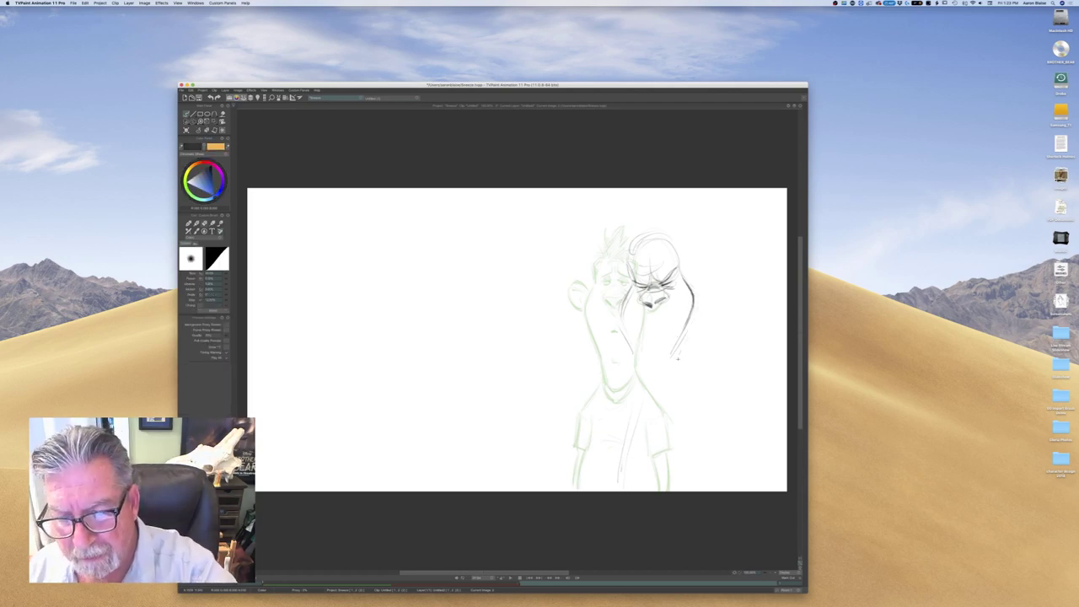
pyautogui.press('Left')
pyautogui.press('Right')
pyautogui.press('Left')
pyautogui.press('Right')
pyautogui.press('b')
# Draw a large rounded ear on the right-hand cheek contour and compare its placement with the front view
pyautogui.moveTo(689, 271); pyautogui.dragTo(702, 291)
pyautogui.moveTo(695, 270); pyautogui.dragTo(705, 262)
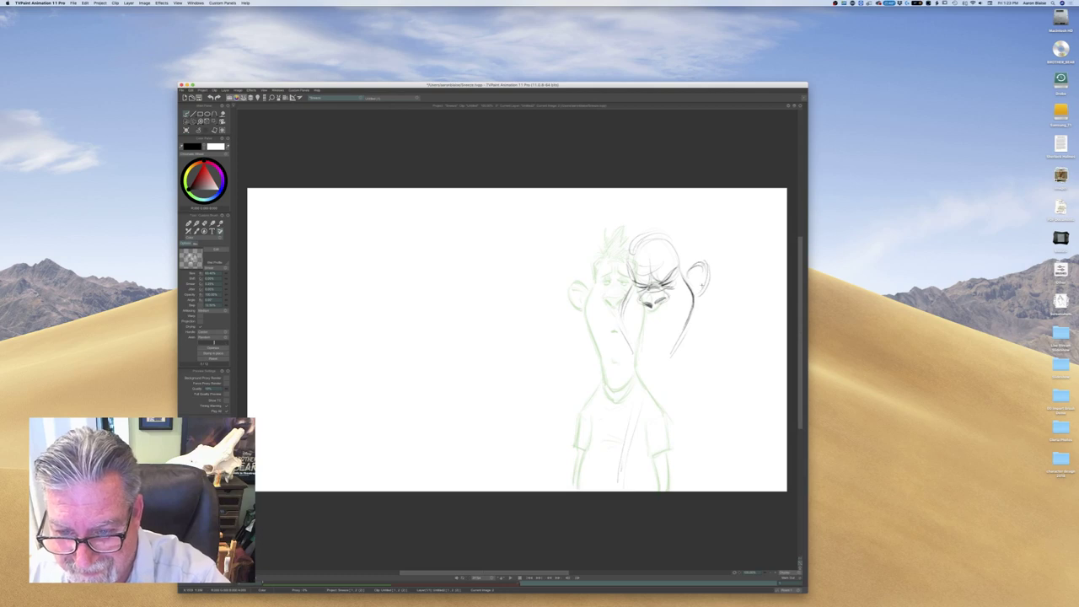
pyautogui.press('Left')
pyautogui.press('Right')
pyautogui.press('Left')
pyautogui.press('Right')
# Draw the left-hand ear with an inner fold and reinforce the adjoining cheek line, comparing it with the front view
pyautogui.moveTo(608, 280)
pyautogui.mouseDown()
pyautogui.moveTo(625, 281)
pyautogui.moveTo(608, 291)
pyautogui.moveTo(623, 280)
pyautogui.mouseUp()
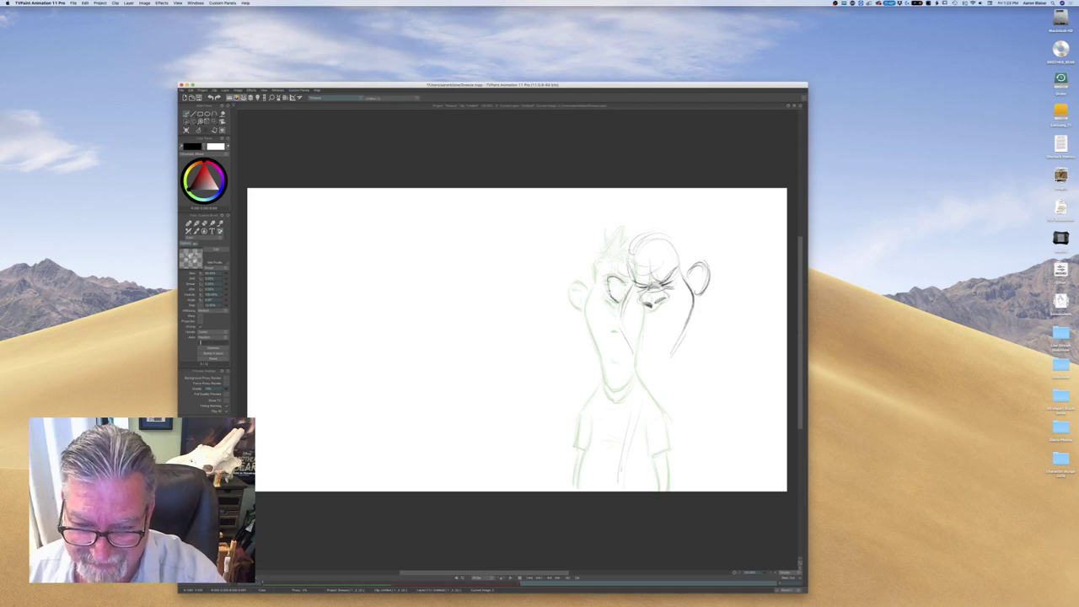
pyautogui.press('Left')
pyautogui.press('Right')
pyautogui.press('Left')
pyautogui.press('Right')
pyautogui.press('Left')
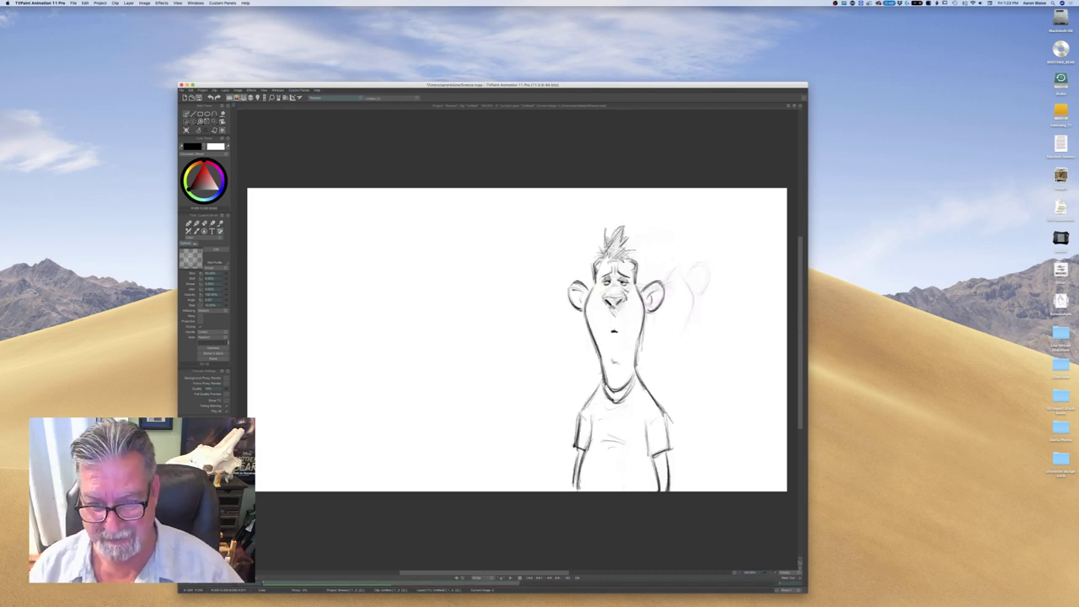
pyautogui.press('Right')
pyautogui.moveTo(630, 287); pyautogui.dragTo(622, 312)
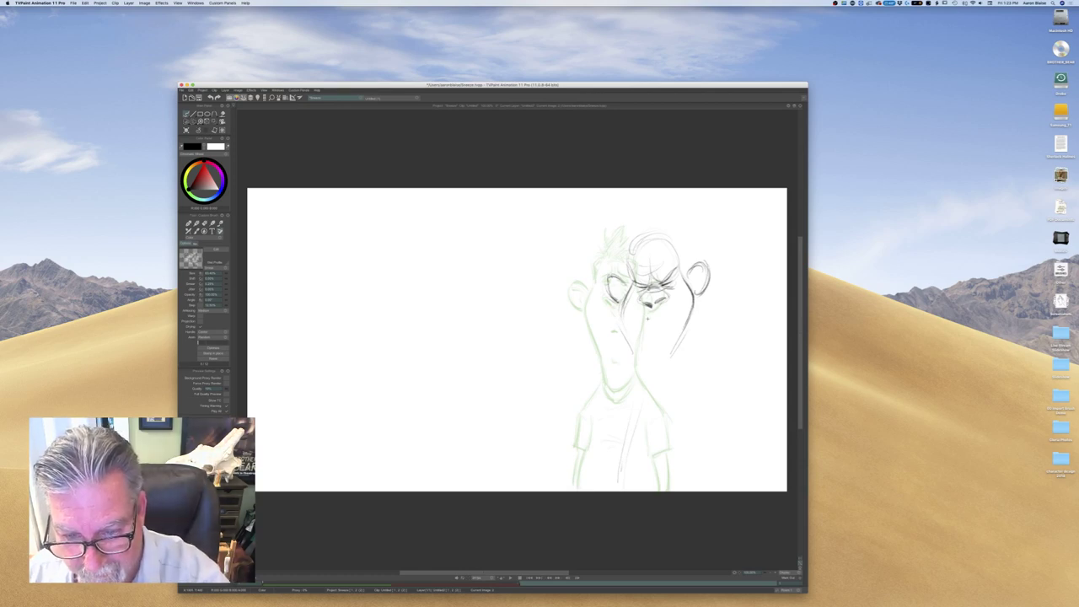
# Draw the cheek crease and a wide, slanted grimacing mouth under the nose, checking it against the front-view drawing
pyautogui.moveTo(674, 293); pyautogui.dragTo(676, 303)
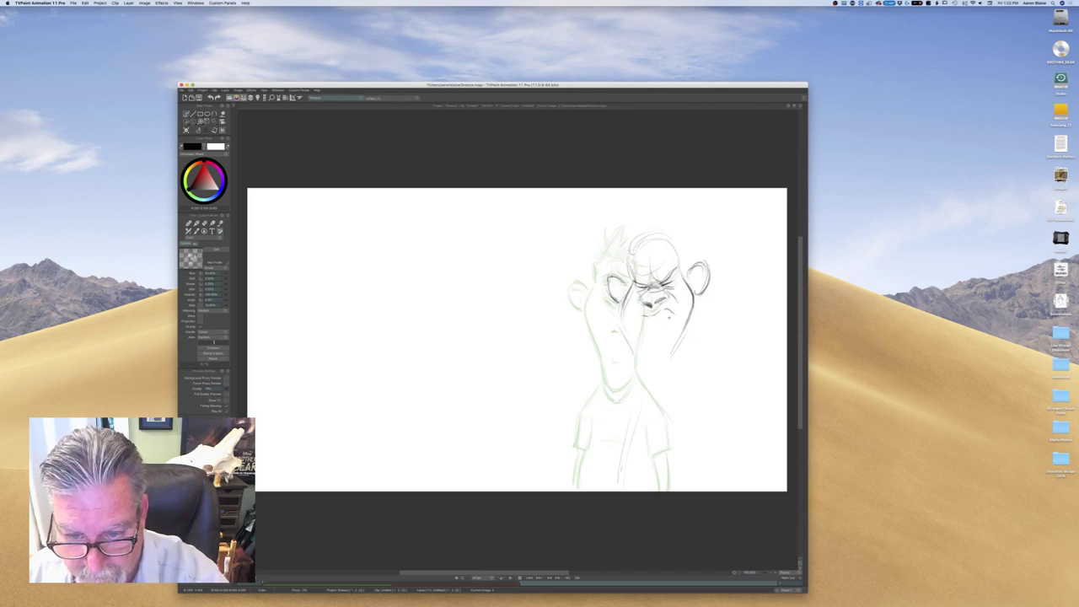
pyautogui.moveTo(653, 327); pyautogui.dragTo(644, 321)
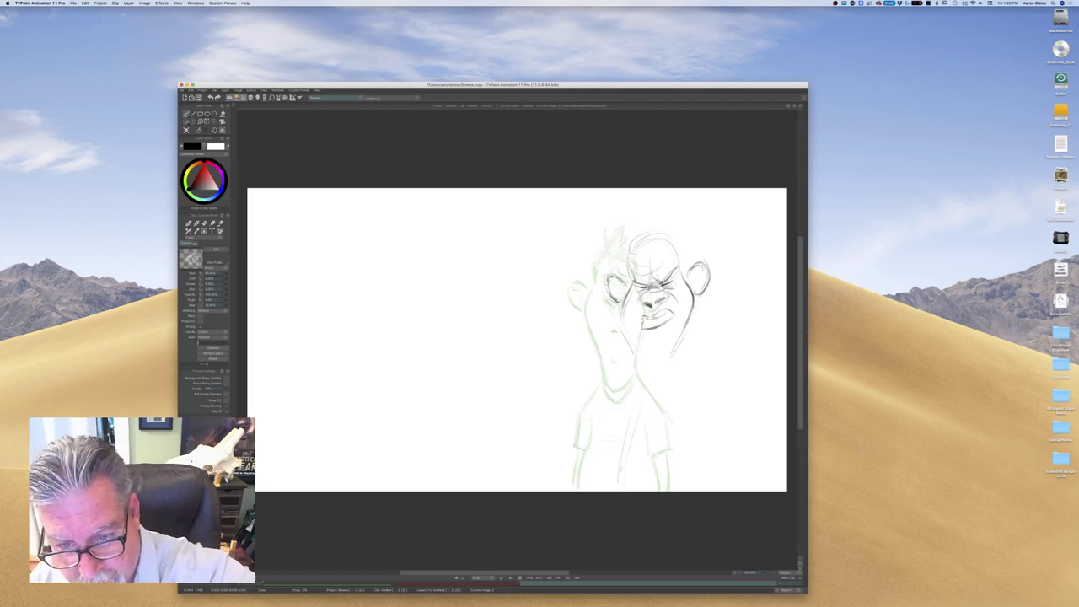
pyautogui.moveTo(643, 325); pyautogui.dragTo(657, 326)
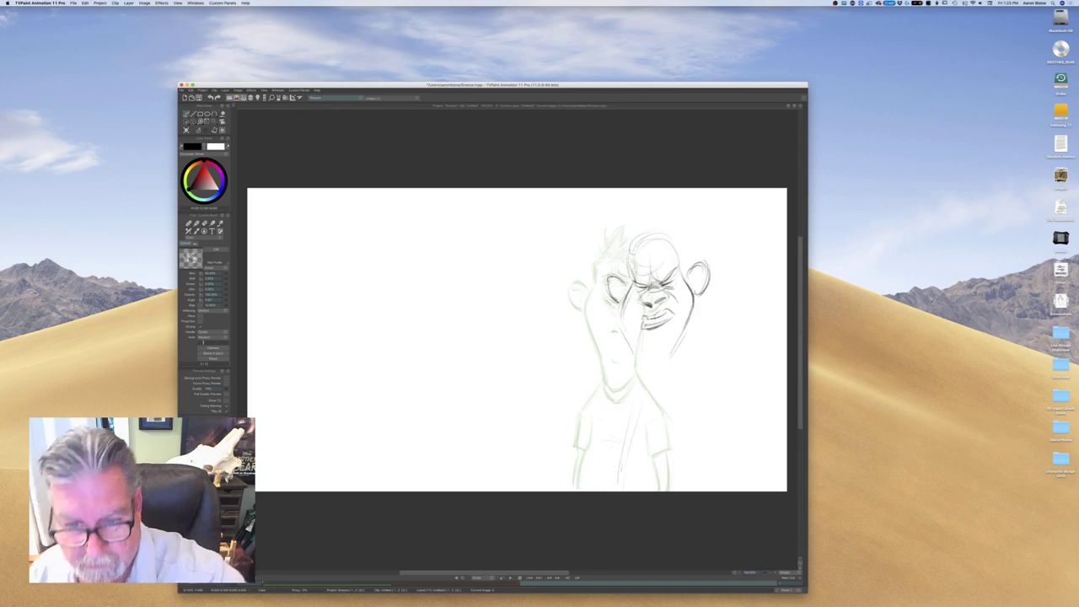
pyautogui.press('Left')
pyautogui.press('Right')
pyautogui.press('Left')
pyautogui.press('Right')
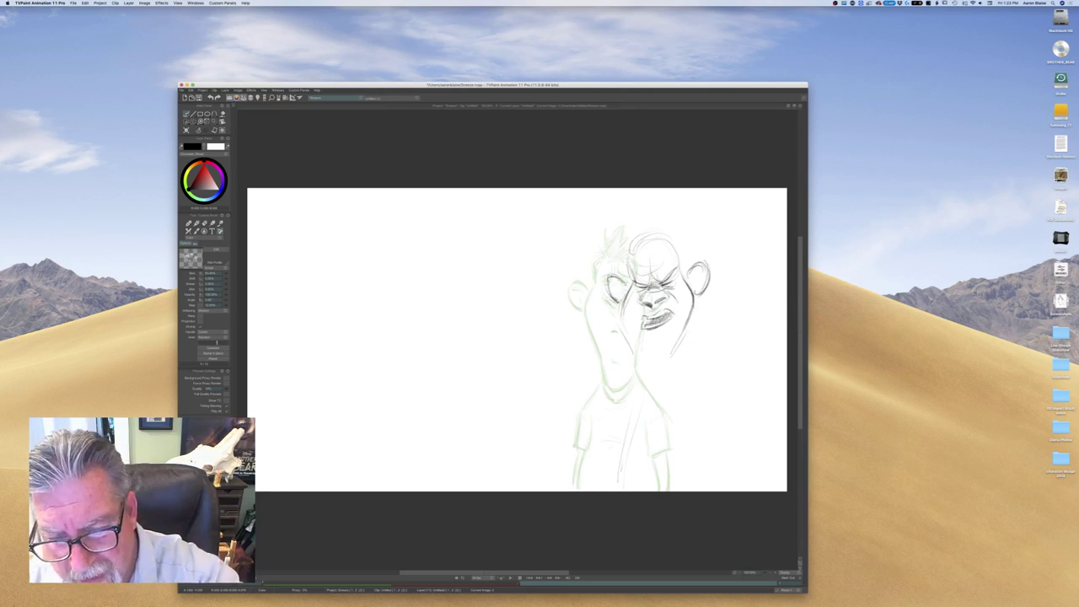
# Shade the mouth's corner and lips dark and flip between the two frames to compare the expressions
pyautogui.moveTo(645, 317); pyautogui.dragTo(643, 329)
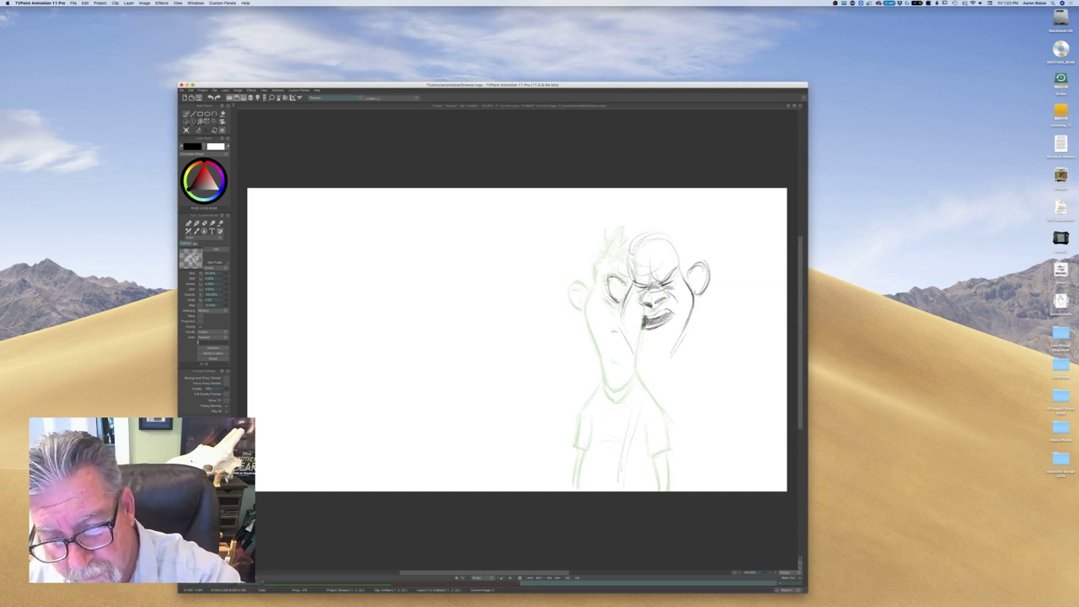
pyautogui.moveTo(664, 315); pyautogui.dragTo(655, 319)
pyautogui.press('Left')
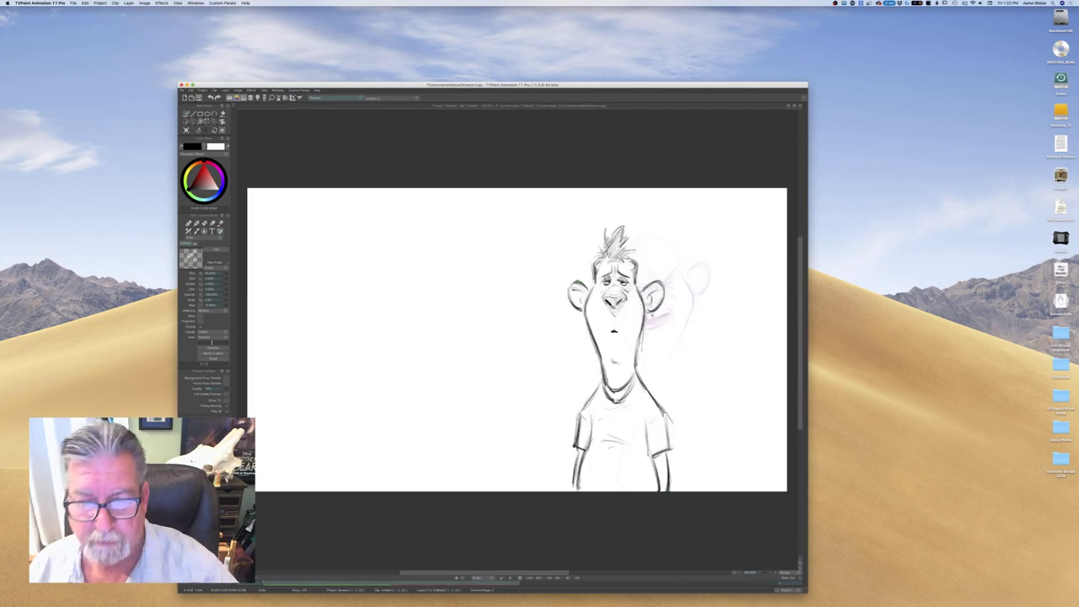
pyautogui.press('Right')
pyautogui.press('Left')
pyautogui.press('Right')
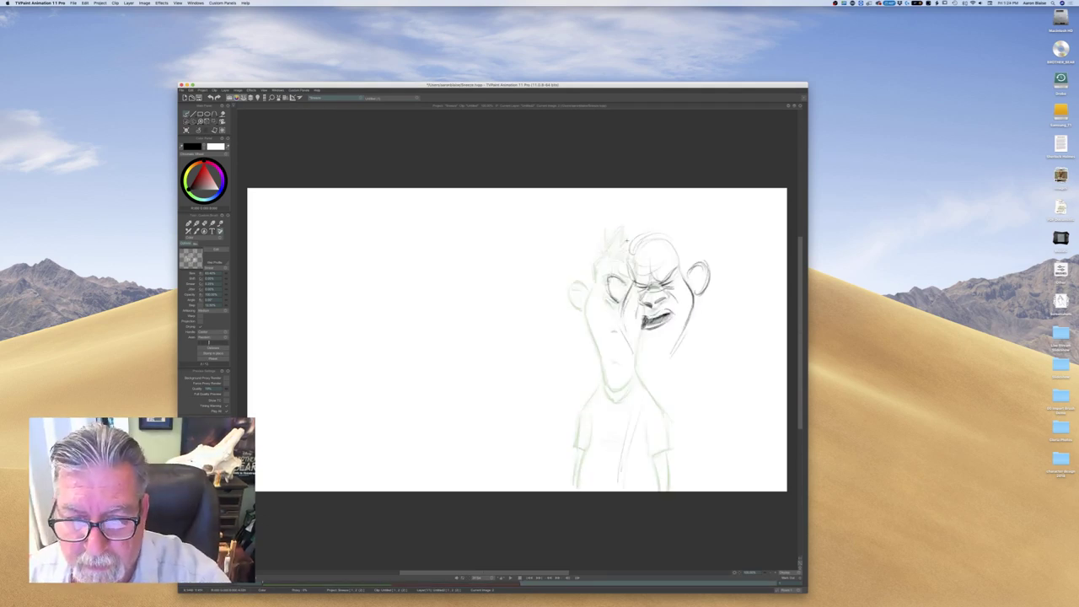
# Sketch the jaw lines converging to a pointed chin and a short shoulder line beside them, flipping against the front view to compare
pyautogui.moveTo(630, 262)
pyautogui.mouseDown()
pyautogui.moveTo(636, 276)
pyautogui.moveTo(676, 272)
pyautogui.mouseUp()
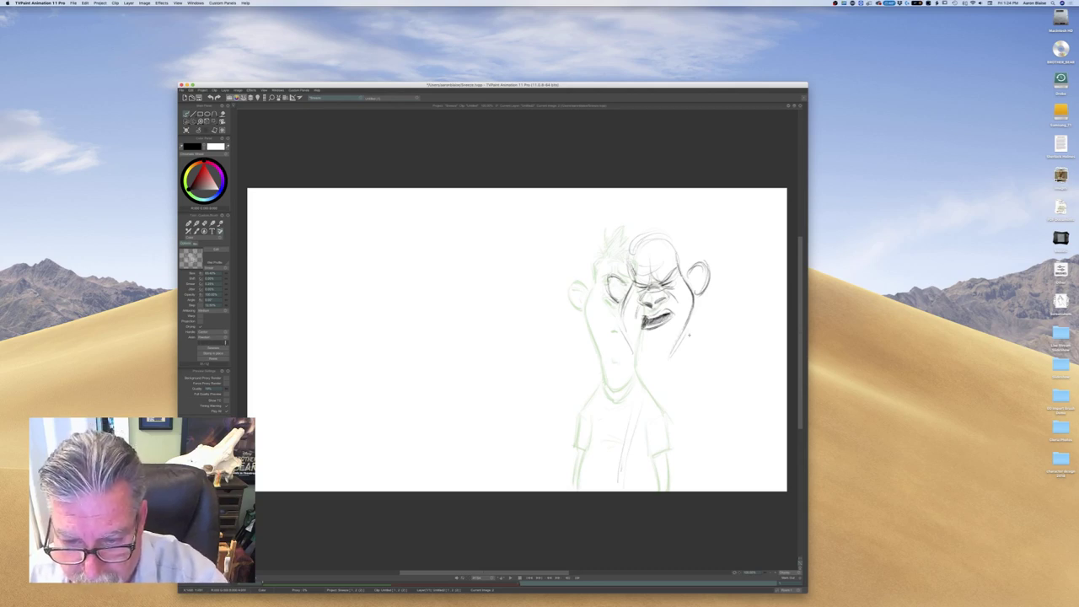
pyautogui.moveTo(693, 337)
pyautogui.mouseDown()
pyautogui.moveTo(698, 366)
pyautogui.moveTo(699, 352)
pyautogui.mouseUp()
pyautogui.moveTo(692, 333); pyautogui.dragTo(638, 368)
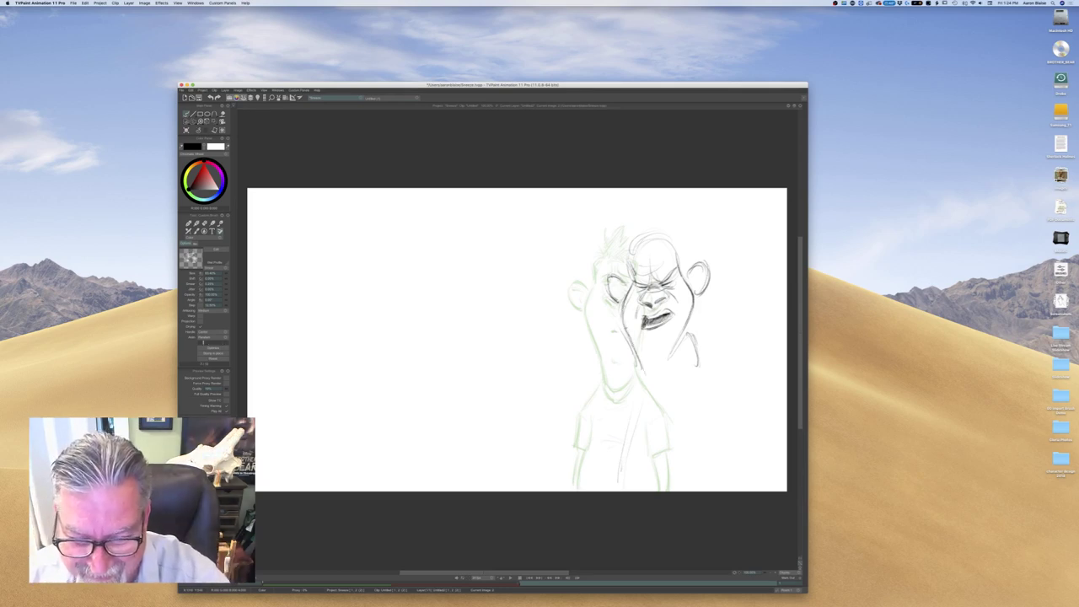
pyautogui.moveTo(665, 364)
pyautogui.mouseDown()
pyautogui.moveTo(679, 336)
pyautogui.moveTo(642, 376)
pyautogui.moveTo(644, 393)
pyautogui.mouseUp()
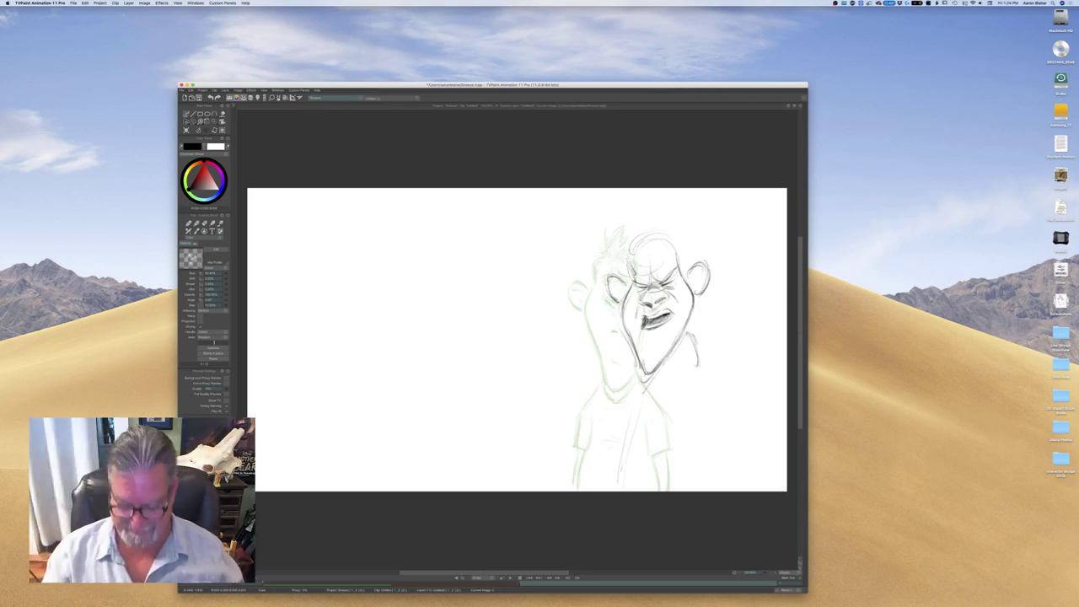
pyautogui.press('Left')
pyautogui.press('Right')
pyautogui.press('Left')
pyautogui.press('Right')
pyautogui.press('Left')
pyautogui.press('Right')
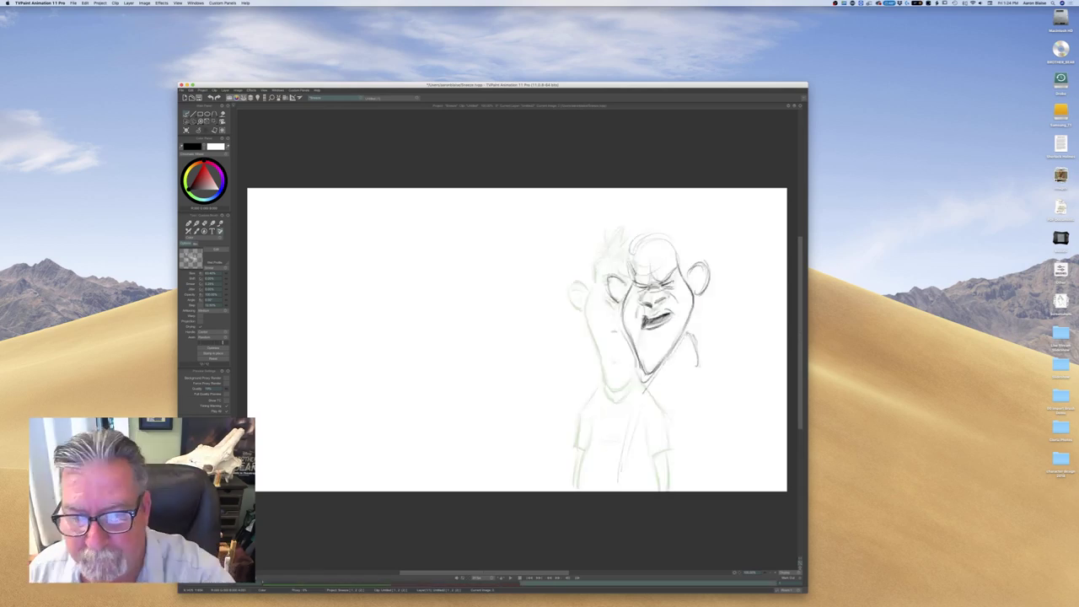
# Reinforce the right-hand cheek contour and the wrinkled nose, checking them against the front-view drawing
pyautogui.moveTo(679, 279)
pyautogui.mouseDown()
pyautogui.moveTo(693, 302)
pyautogui.moveTo(673, 339)
pyautogui.mouseUp()
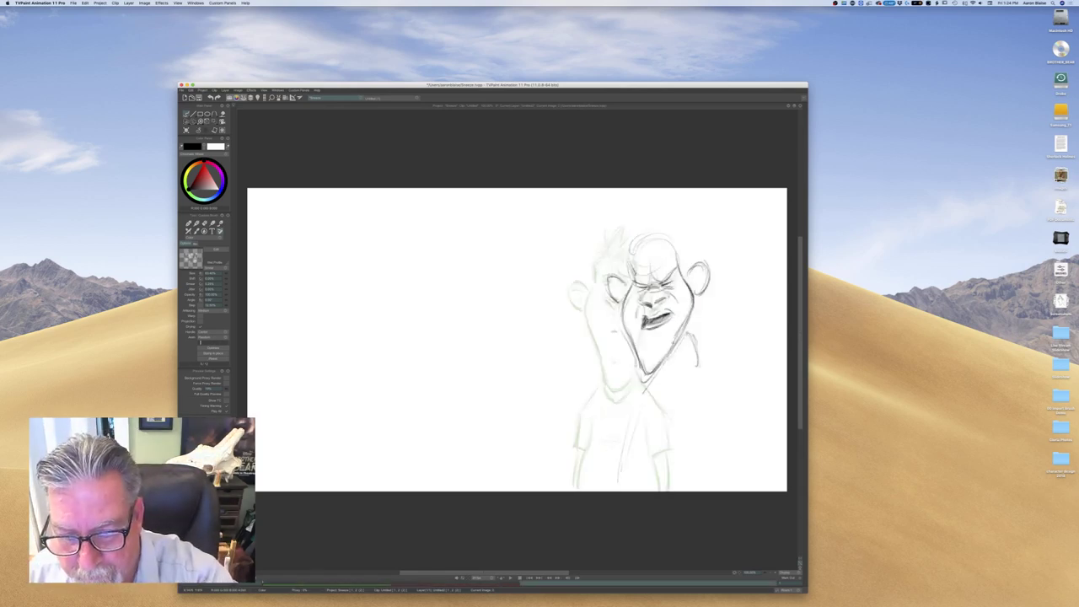
pyautogui.press('space')
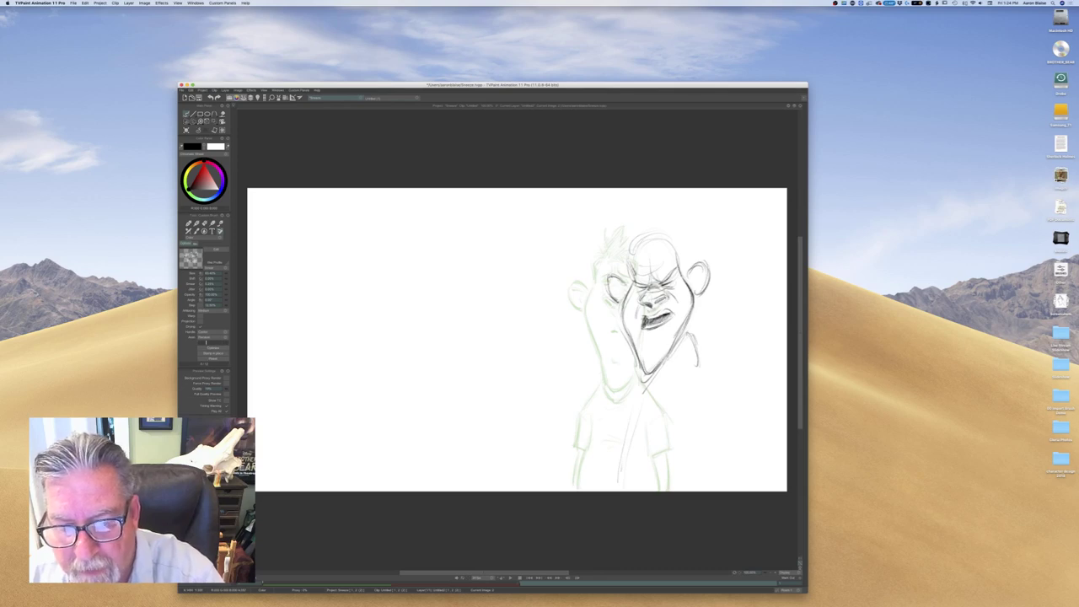
pyautogui.moveTo(659, 299); pyautogui.dragTo(646, 316)
pyautogui.press('Left')
pyautogui.press('Right')
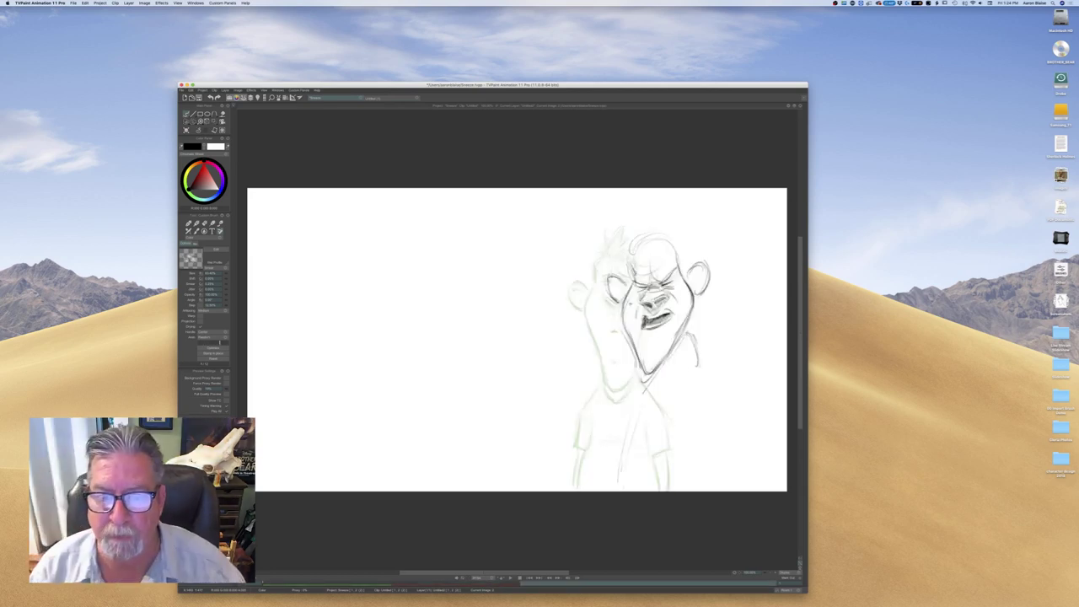
# Draw spiky hair tufts, forehead creases and the hairline around the top of the tilted head
pyautogui.moveTo(642, 217); pyautogui.dragTo(630, 244)
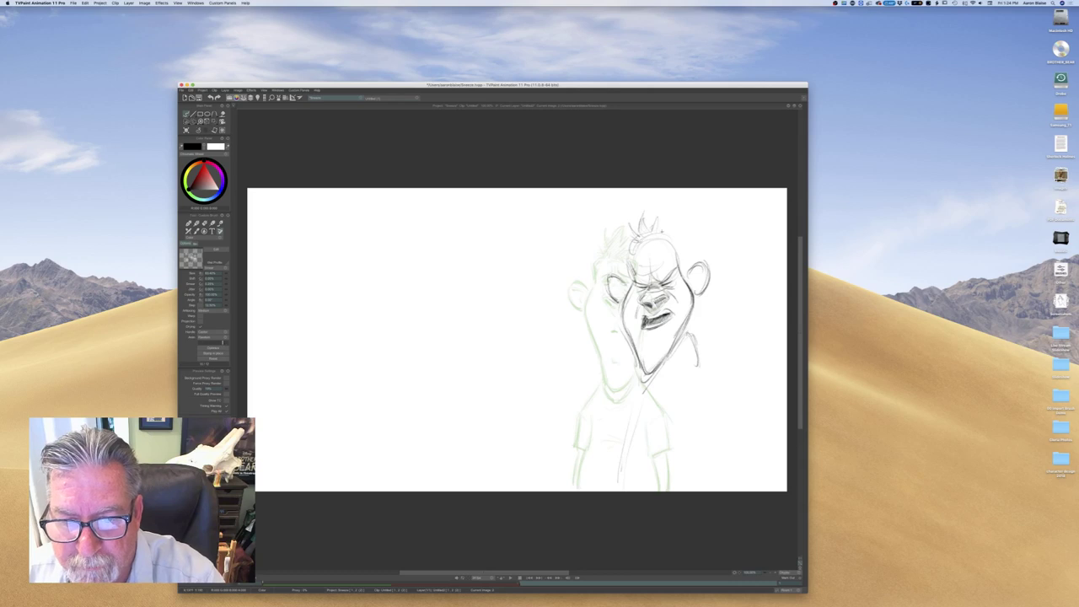
pyautogui.moveTo(656, 246); pyautogui.dragTo(657, 252)
pyautogui.press('Right')
pyautogui.press('Left')
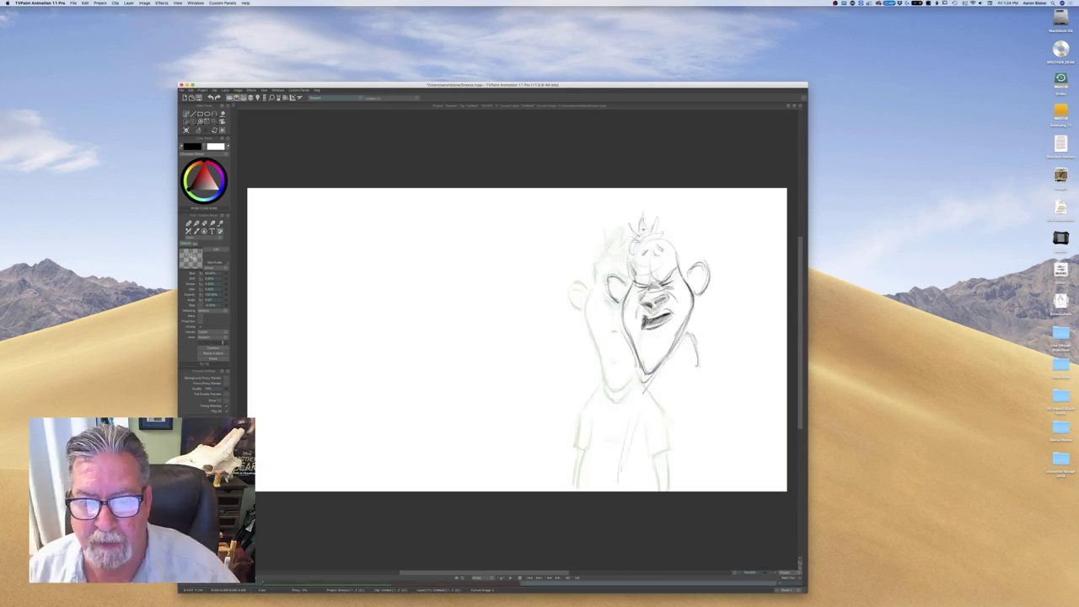
pyautogui.moveTo(662, 241); pyautogui.dragTo(676, 243)
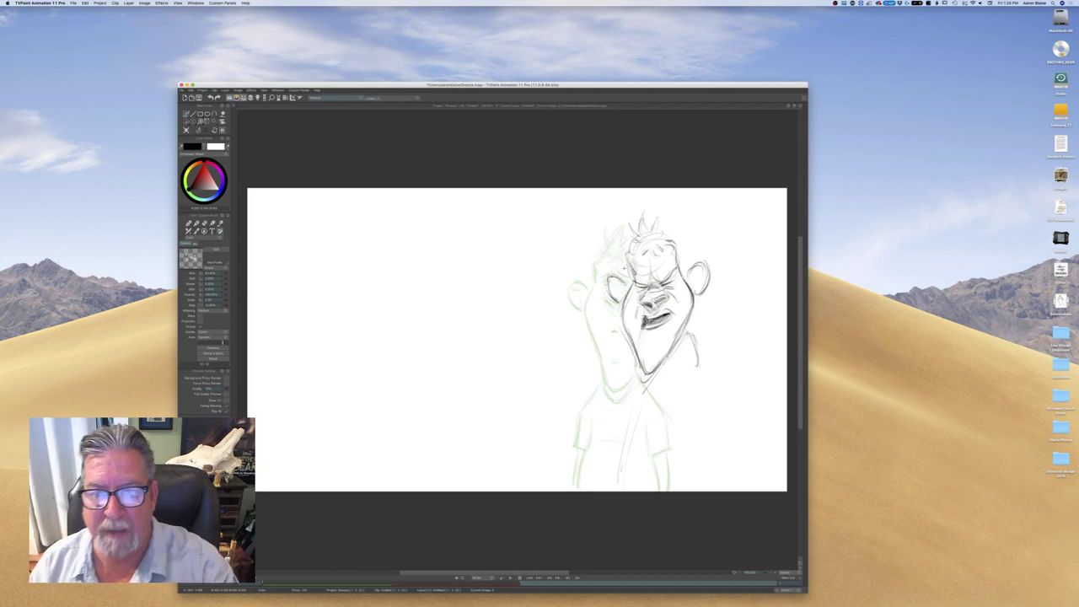
pyautogui.moveTo(631, 264); pyautogui.dragTo(634, 277)
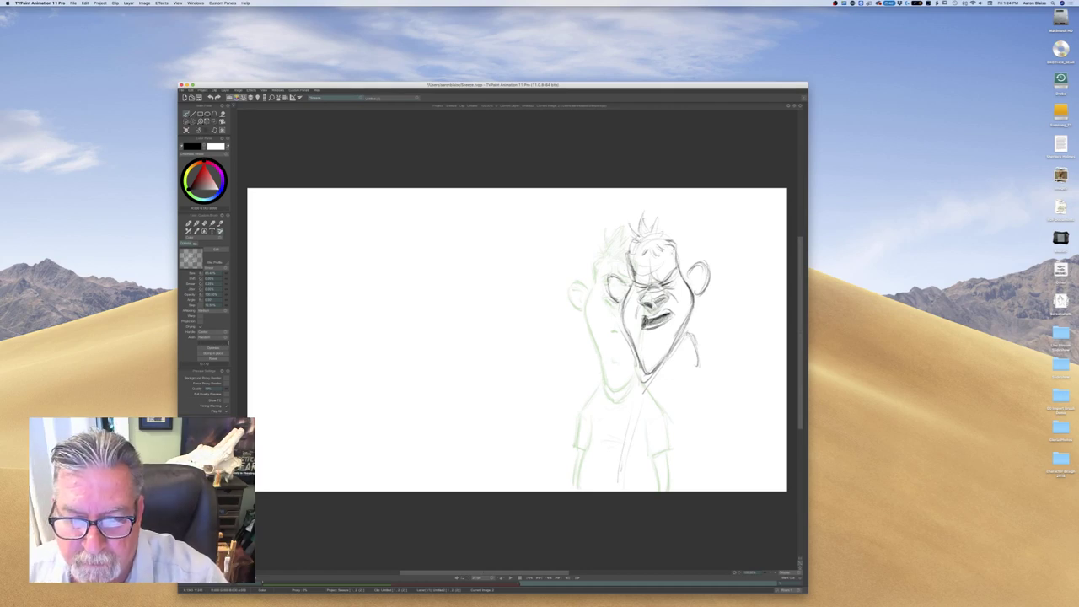
# Strengthen the left-hand cheek and add inner folds to both ears, flipping between frames to compare the head with the front view
pyautogui.moveTo(623, 315); pyautogui.dragTo(632, 335)
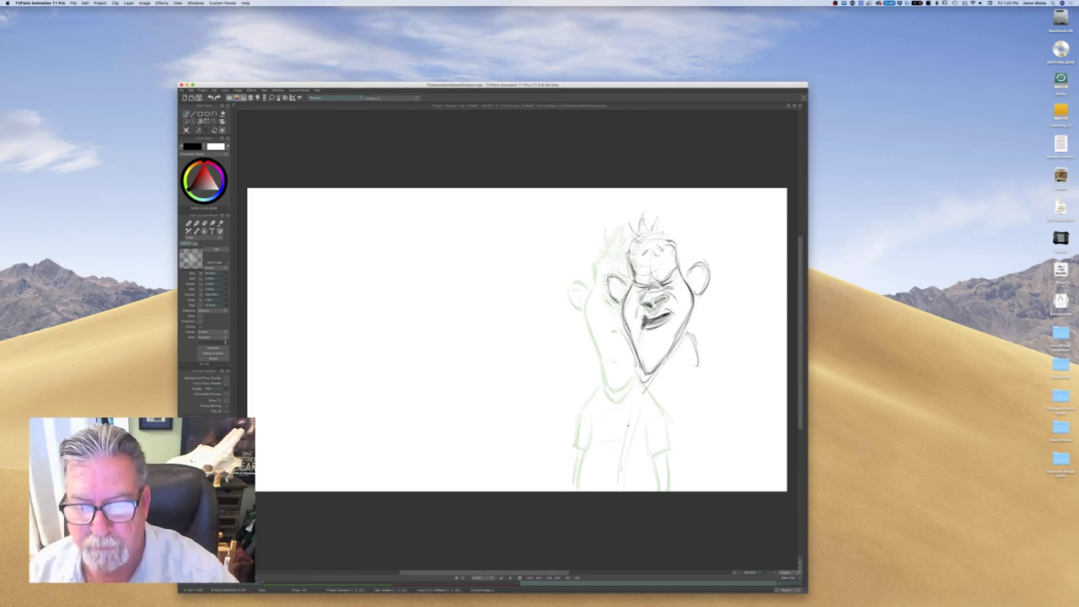
pyautogui.moveTo(615, 274); pyautogui.dragTo(620, 295)
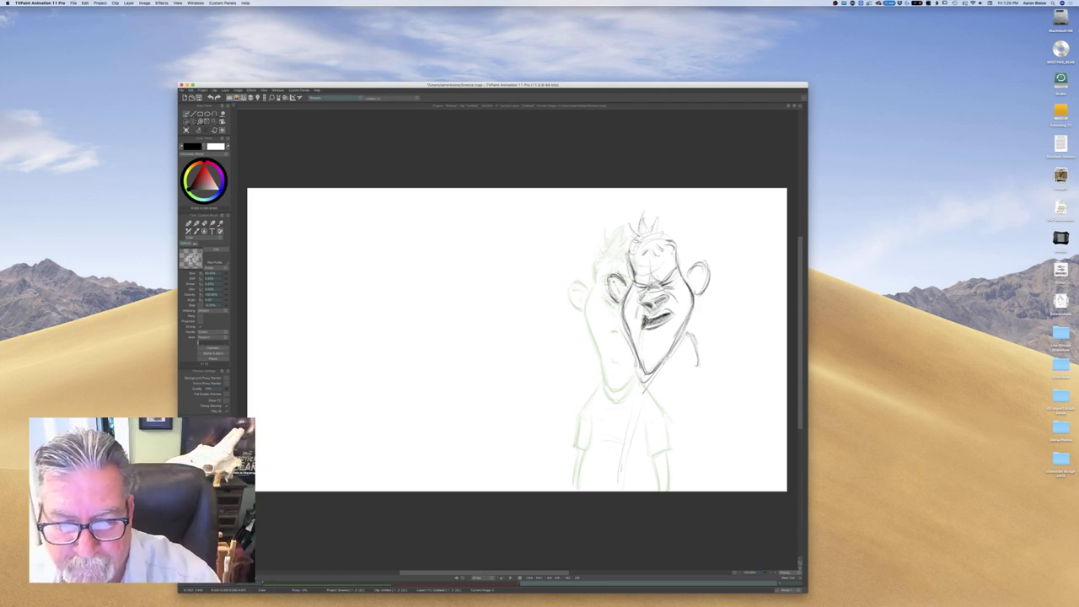
pyautogui.moveTo(614, 282); pyautogui.dragTo(621, 298)
pyautogui.moveTo(701, 270); pyautogui.dragTo(697, 285)
pyautogui.press('Left')
pyautogui.press('Right')
pyautogui.press('Left')
pyautogui.press('Right')
pyautogui.press('Left')
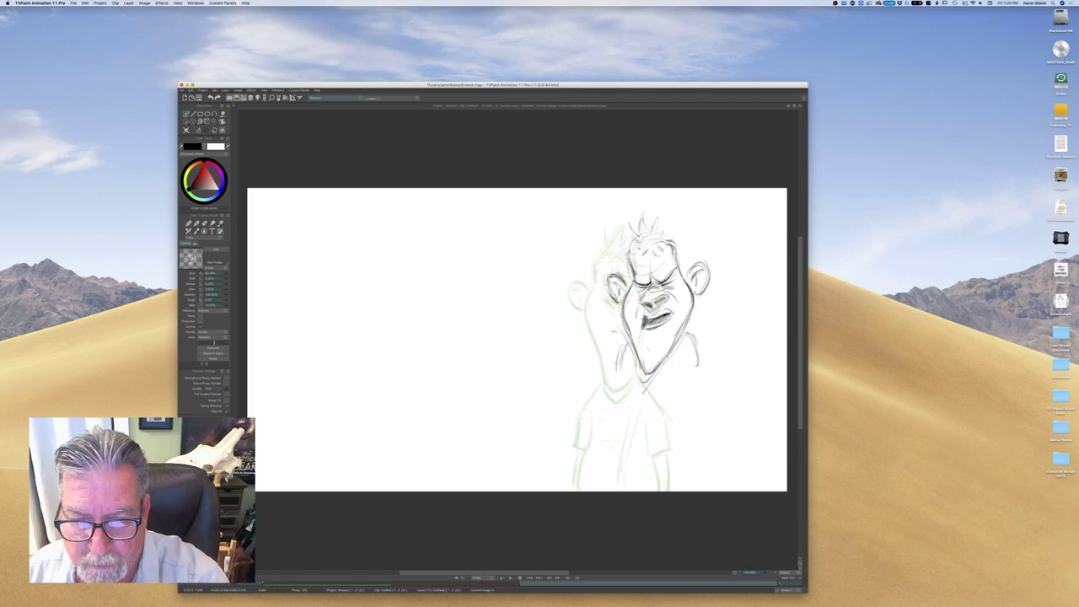
pyautogui.press('Left')
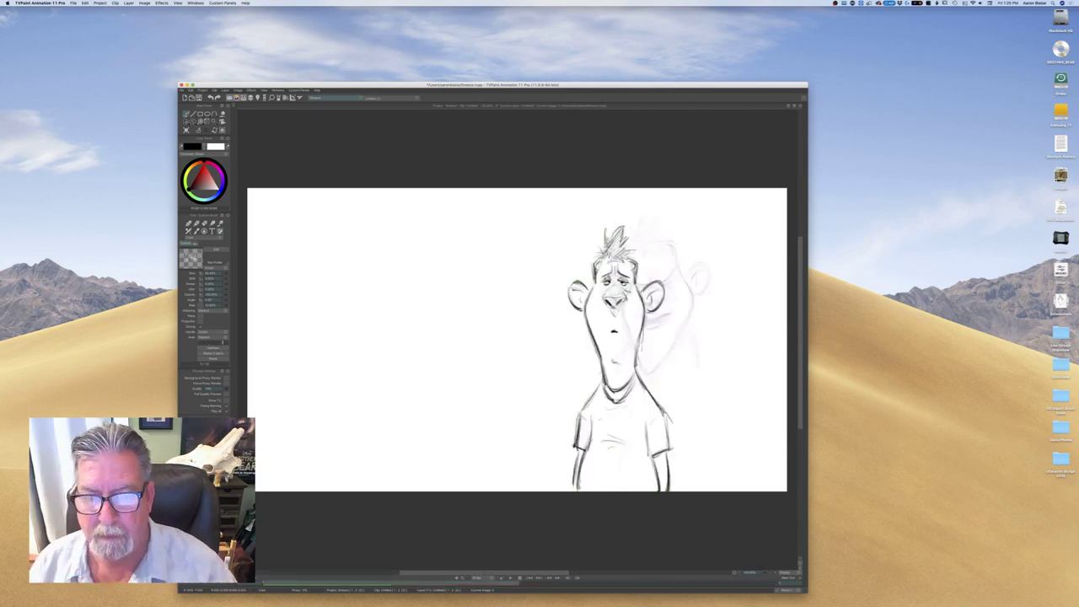
pyautogui.press('Right')
pyautogui.press('Left')
pyautogui.press('Right')
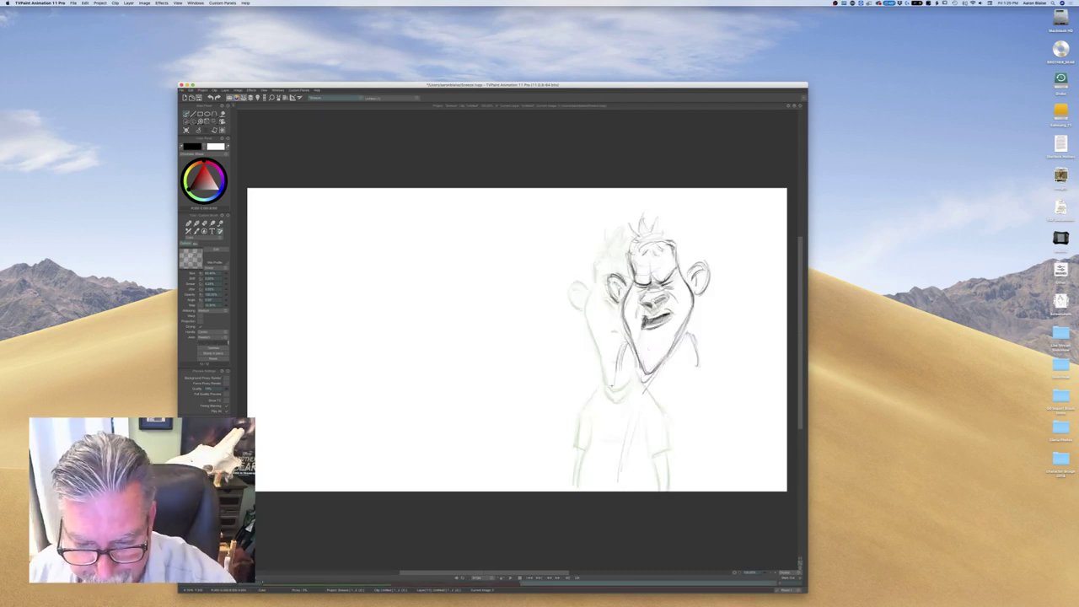
# Sketch sloping shoulder and sleeve lines on both sides of the neck and compare them with the front view
pyautogui.moveTo(698, 347); pyautogui.dragTo(725, 379)
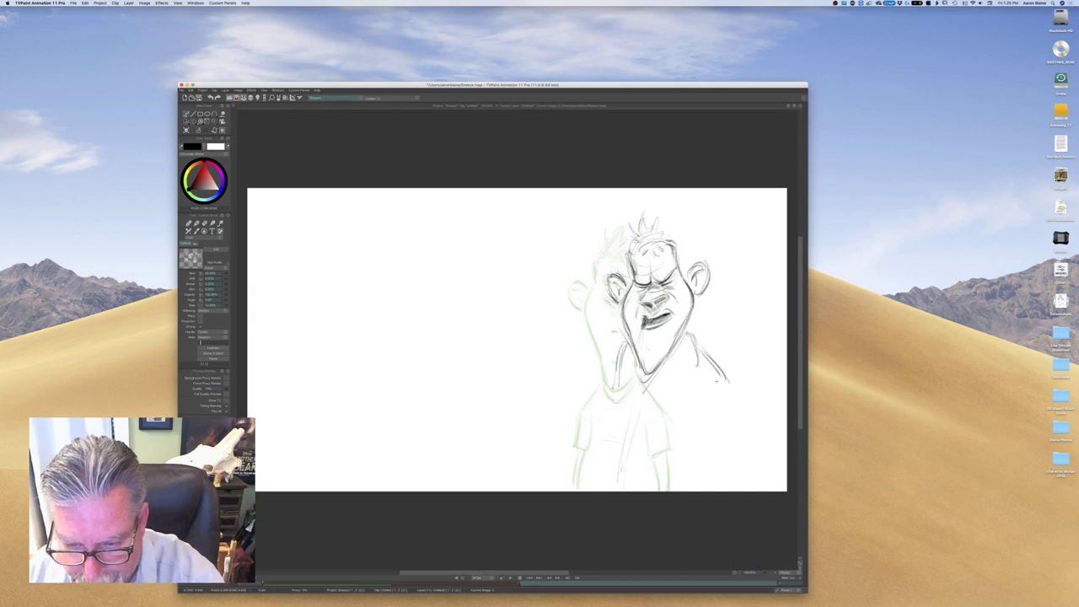
pyautogui.moveTo(612, 366); pyautogui.dragTo(602, 381)
pyautogui.moveTo(693, 344); pyautogui.dragTo(727, 382)
pyautogui.moveTo(689, 348); pyautogui.dragTo(716, 359)
pyautogui.moveTo(704, 355)
pyautogui.mouseDown()
pyautogui.moveTo(691, 380)
pyautogui.moveTo(712, 335)
pyautogui.moveTo(676, 383)
pyautogui.mouseUp()
pyautogui.moveTo(615, 357); pyautogui.dragTo(600, 373)
pyautogui.press('Left')
pyautogui.press('Right')
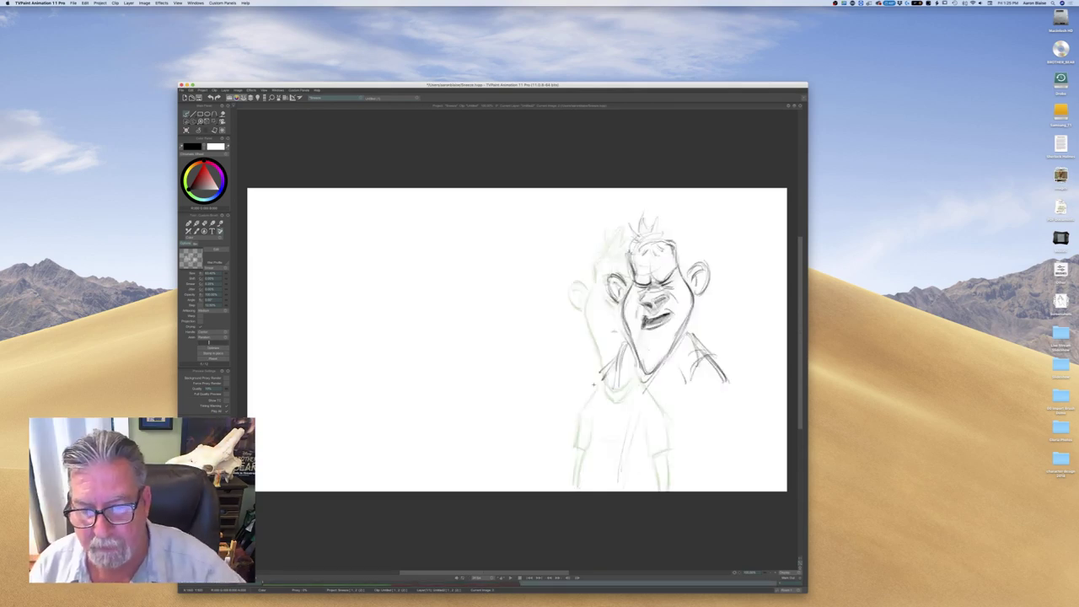
# Erase the shoulder lines on both sides of the head and recheck the pose against the front view
pyautogui.press('e')
pyautogui.moveTo(726, 379)
pyautogui.mouseDown()
pyautogui.moveTo(707, 343)
pyautogui.moveTo(669, 382)
pyautogui.moveTo(686, 390)
pyautogui.moveTo(604, 381)
pyautogui.mouseUp()
pyautogui.press('Left')
pyautogui.press('Right')
# Redraw both shoulders raised and wider with lifted upper arms, comparing them with the front-view drawing
pyautogui.press('n')
pyautogui.moveTo(693, 327)
pyautogui.mouseDown()
pyautogui.moveTo(708, 314)
pyautogui.moveTo(748, 363)
pyautogui.moveTo(733, 373)
pyautogui.mouseUp()
pyautogui.moveTo(676, 352)
pyautogui.mouseDown()
pyautogui.moveTo(698, 362)
pyautogui.moveTo(678, 358)
pyautogui.mouseUp()
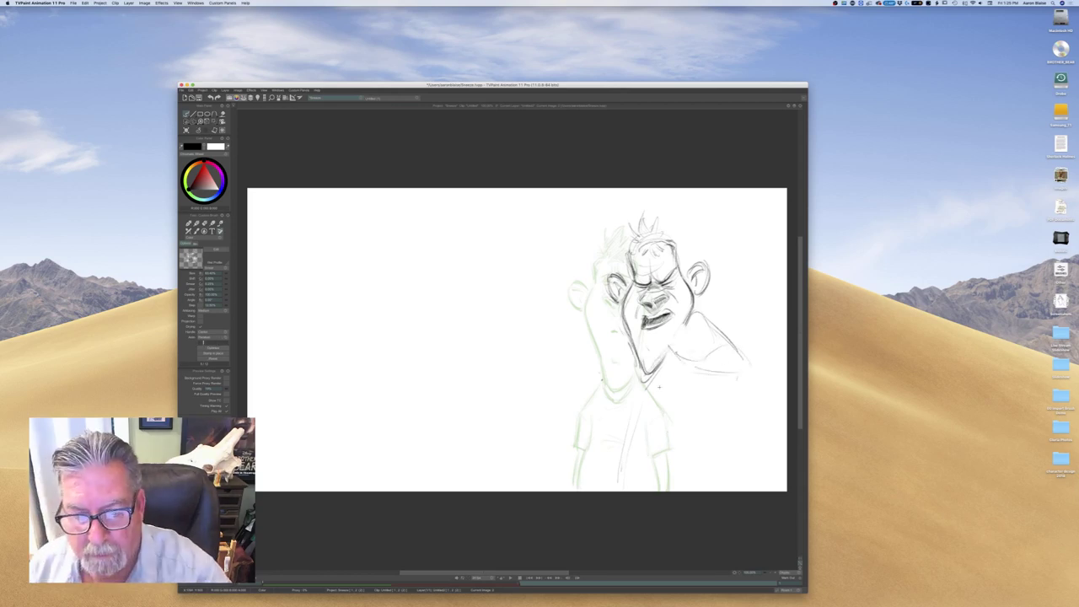
pyautogui.moveTo(616, 330)
pyautogui.mouseDown()
pyautogui.moveTo(578, 344)
pyautogui.moveTo(591, 347)
pyautogui.moveTo(577, 359)
pyautogui.moveTo(593, 362)
pyautogui.mouseUp()
pyautogui.press('Left')
pyautogui.press('Right')
pyautogui.press('Left')
pyautogui.press('Right')
# Sketch the leaning torso's slanted side lines down to the canvas edge, compare with the front view, and darken the chin
pyautogui.moveTo(627, 363)
pyautogui.mouseDown()
pyautogui.moveTo(634, 402)
pyautogui.moveTo(614, 456)
pyautogui.mouseUp()
pyautogui.moveTo(626, 408); pyautogui.dragTo(609, 469)
pyautogui.moveTo(694, 410); pyautogui.dragTo(684, 482)
pyautogui.moveTo(624, 412); pyautogui.dragTo(602, 487)
pyautogui.press('Left')
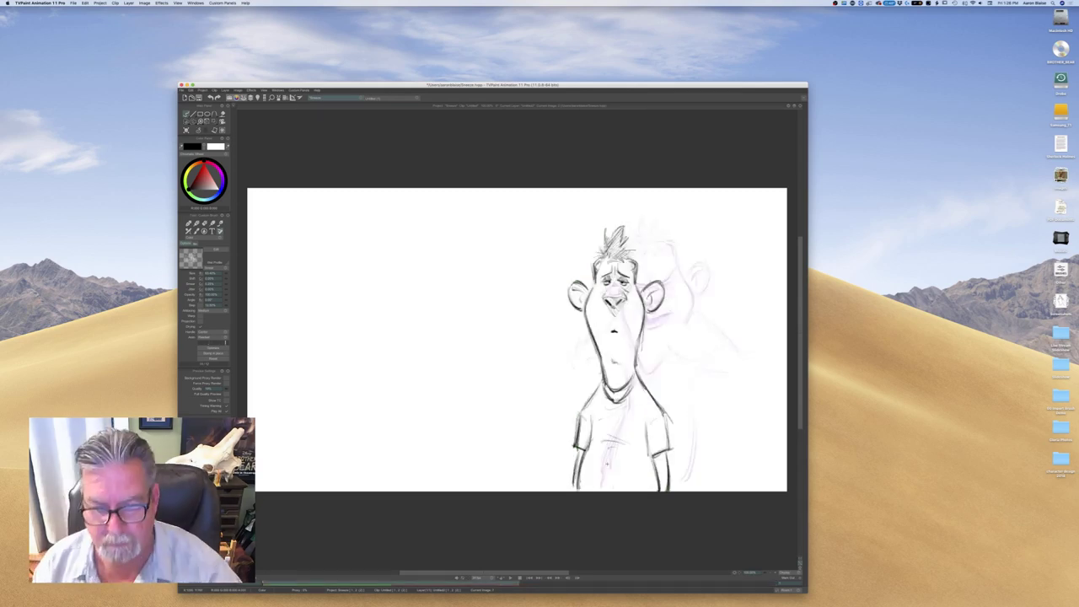
pyautogui.press('Right')
pyautogui.press('Left')
pyautogui.press('Right')
pyautogui.press('Left')
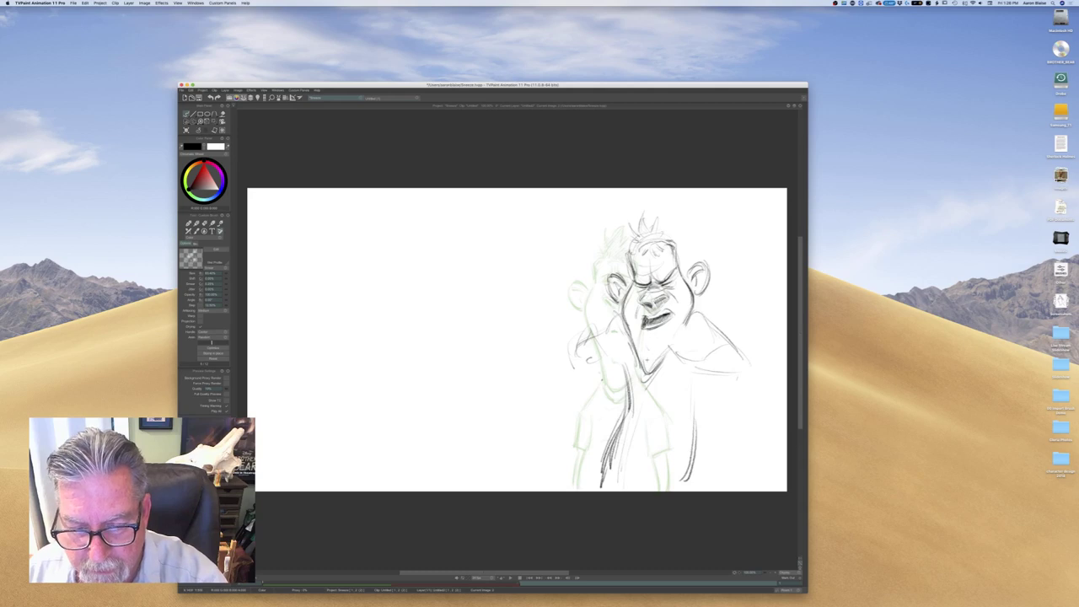
pyautogui.moveTo(646, 358); pyautogui.dragTo(655, 354)
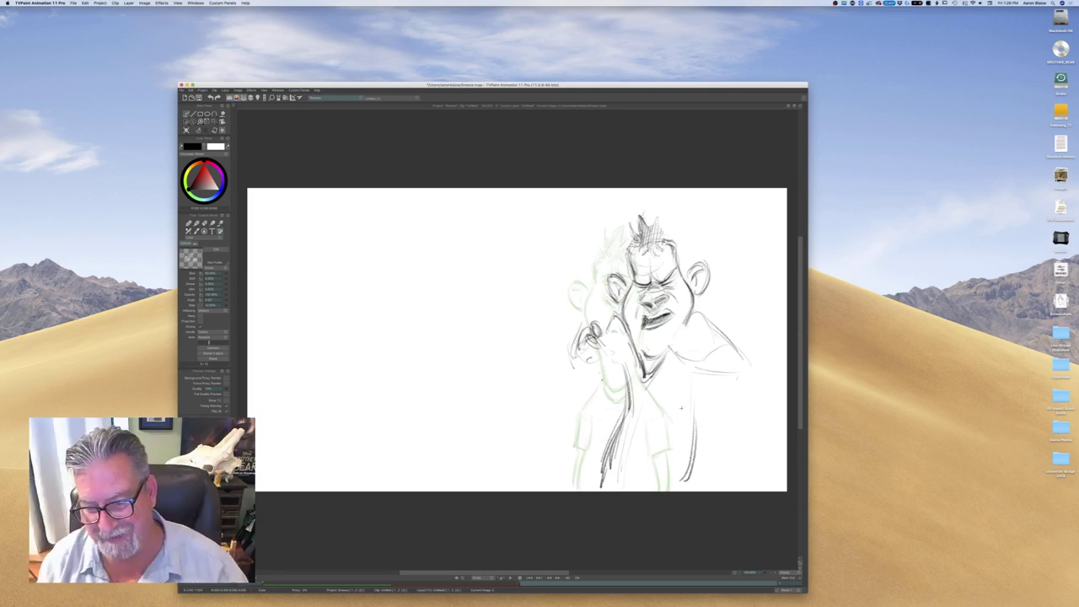
# Erase the overlapping lines inside the right-hand shoulder and sketch a raised, drooping hand in front of it
pyautogui.press('e')
pyautogui.moveTo(674, 345)
pyautogui.mouseDown()
pyautogui.moveTo(669, 358)
pyautogui.moveTo(699, 369)
pyautogui.mouseUp()
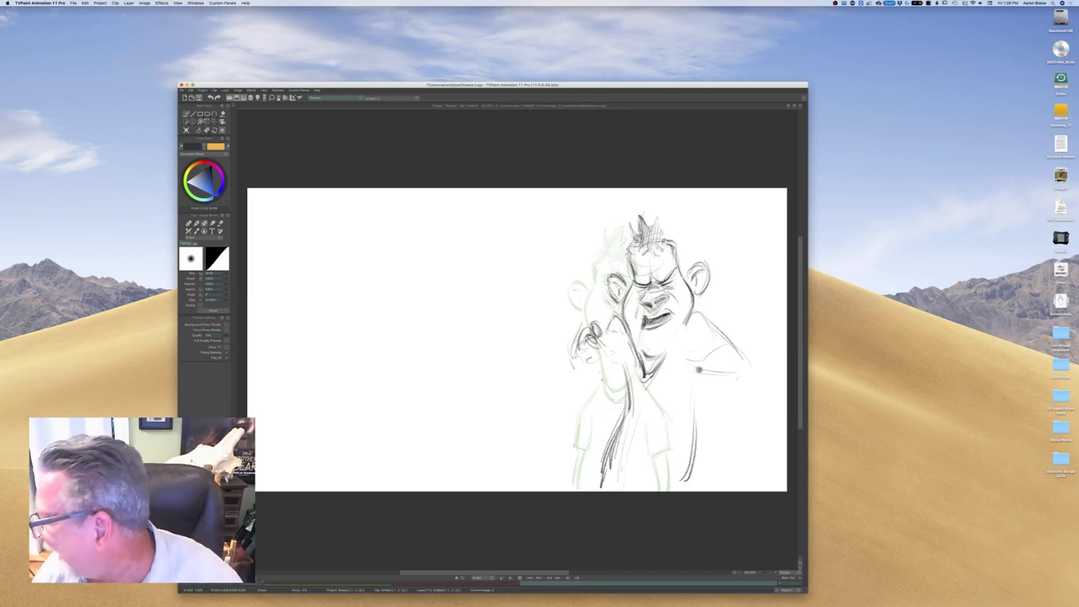
pyautogui.press('b')
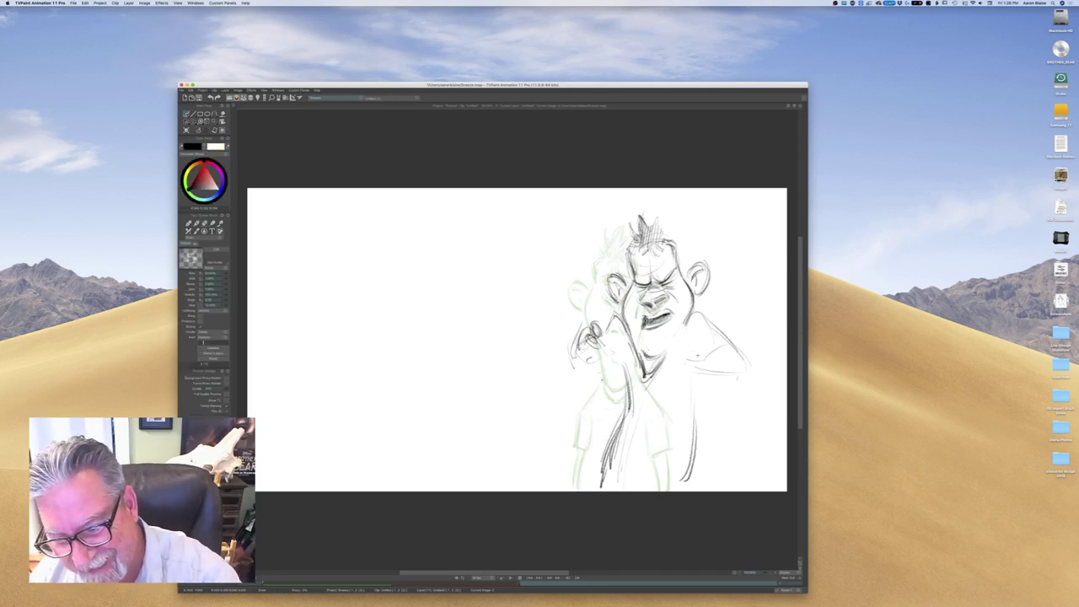
pyautogui.press('b')
pyautogui.moveTo(699, 339)
pyautogui.mouseDown()
pyautogui.moveTo(707, 360)
pyautogui.moveTo(680, 355)
pyautogui.mouseUp()
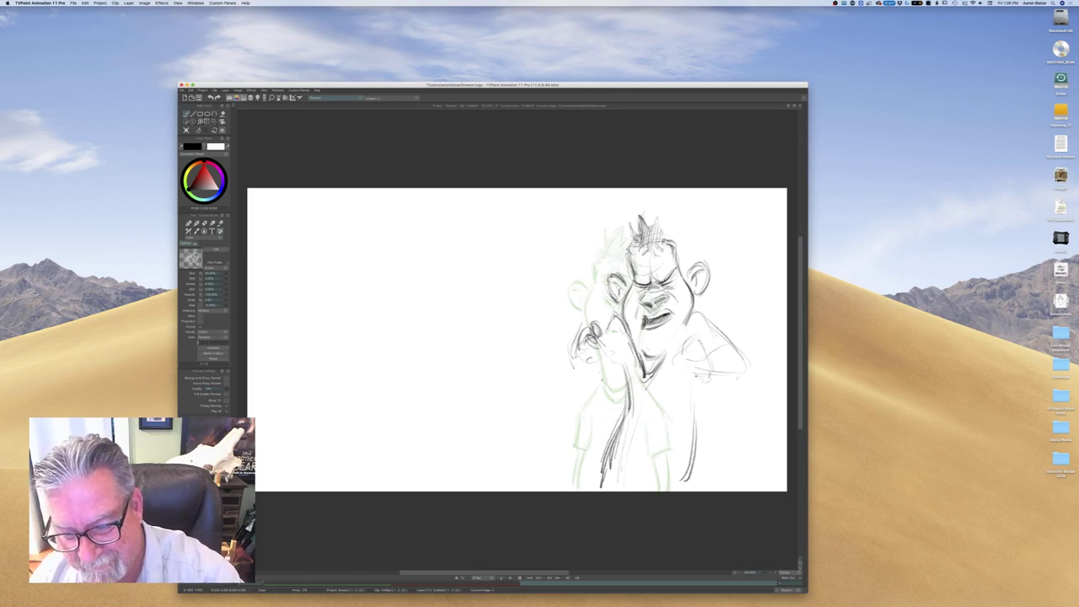
pyautogui.moveTo(697, 379); pyautogui.dragTo(682, 379)
pyautogui.moveTo(695, 339); pyautogui.dragTo(708, 370)
pyautogui.moveTo(686, 342); pyautogui.dragTo(680, 366)
# Darken the right-hand bent arm down to a rounded elbow and compare it with the front view
pyautogui.moveTo(704, 319)
pyautogui.mouseDown()
pyautogui.moveTo(748, 365)
pyautogui.moveTo(712, 373)
pyautogui.moveTo(735, 357)
pyautogui.mouseUp()
pyautogui.moveTo(746, 356)
pyautogui.mouseDown()
pyautogui.moveTo(743, 371)
pyautogui.moveTo(711, 376)
pyautogui.mouseUp()
pyautogui.press('Left')
pyautogui.press('Right')
pyautogui.press('Left')
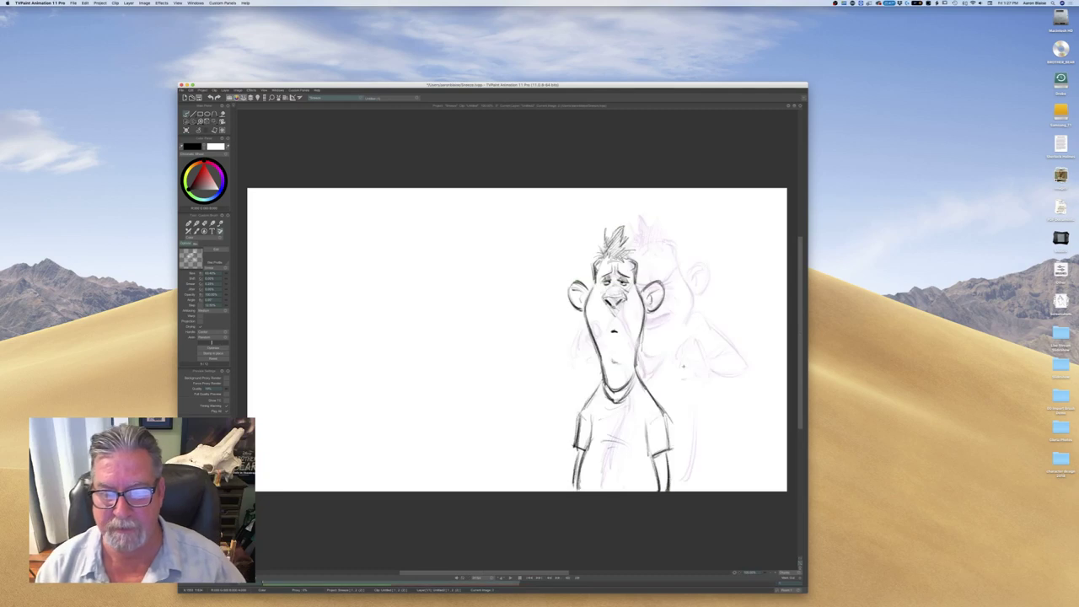
pyautogui.press('Right')
# Add finger lines to the left-hand raised hand and draw a curved shirt hem across the lower torso
pyautogui.moveTo(611, 334); pyautogui.dragTo(615, 357)
pyautogui.moveTo(601, 334); pyautogui.dragTo(613, 357)
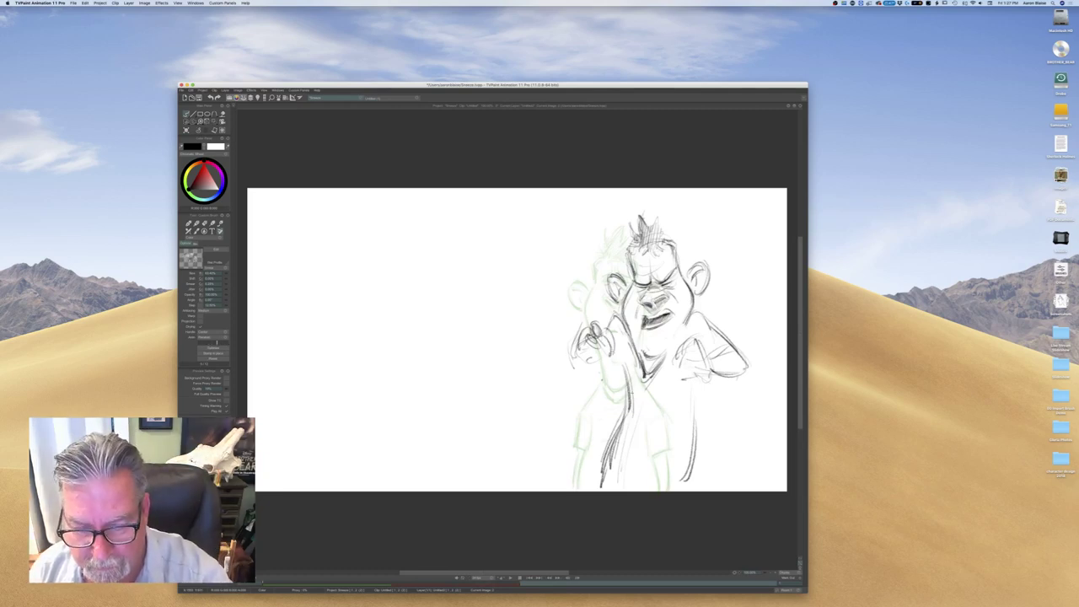
pyautogui.moveTo(662, 462)
pyautogui.mouseDown()
pyautogui.moveTo(599, 456)
pyautogui.moveTo(608, 479)
pyautogui.mouseUp()
pyautogui.moveTo(600, 450)
pyautogui.mouseDown()
pyautogui.moveTo(691, 476)
pyautogui.moveTo(609, 451)
pyautogui.mouseUp()
# Flip repeatedly between the two frames to compare the front view with the complete scrunched pose
pyautogui.press('Left')
pyautogui.press('Right')
pyautogui.press('Left')
pyautogui.press('Right')
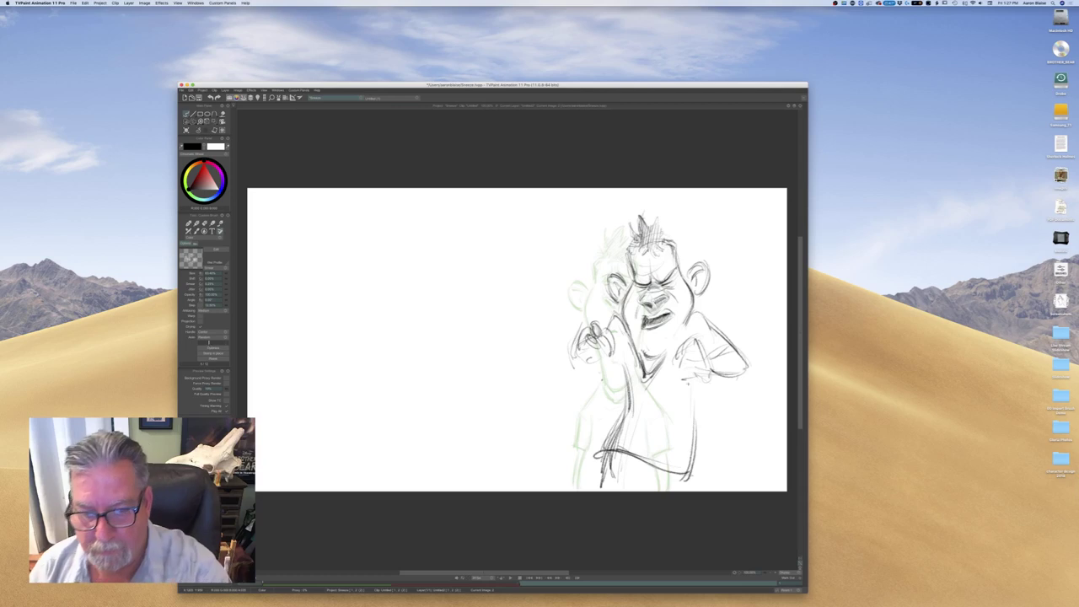
pyautogui.press('Left')
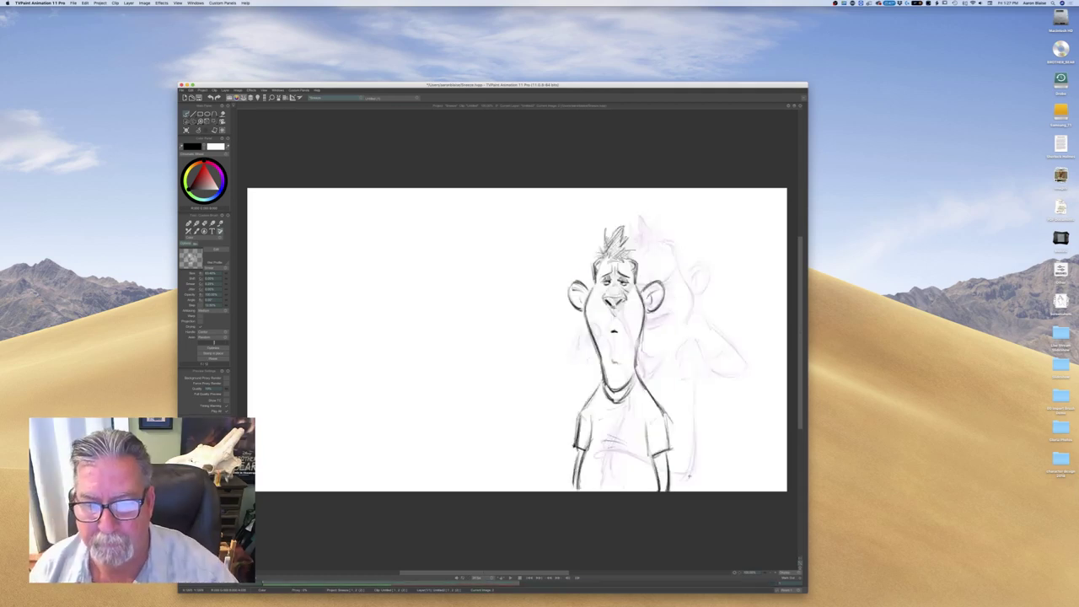
pyautogui.press('Right')
pyautogui.press('Left')
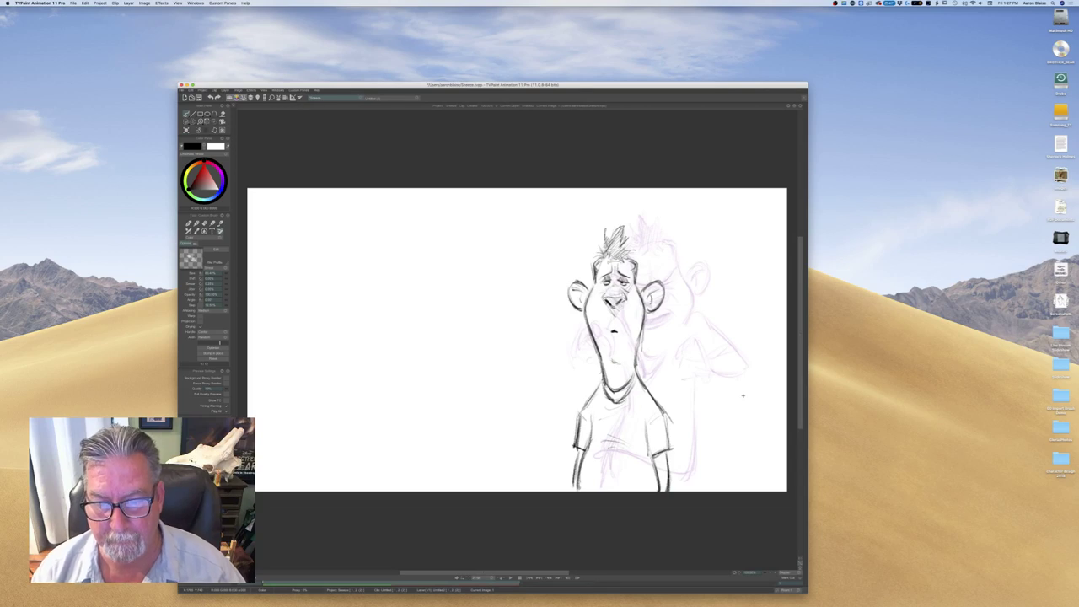
pyautogui.press('Right')
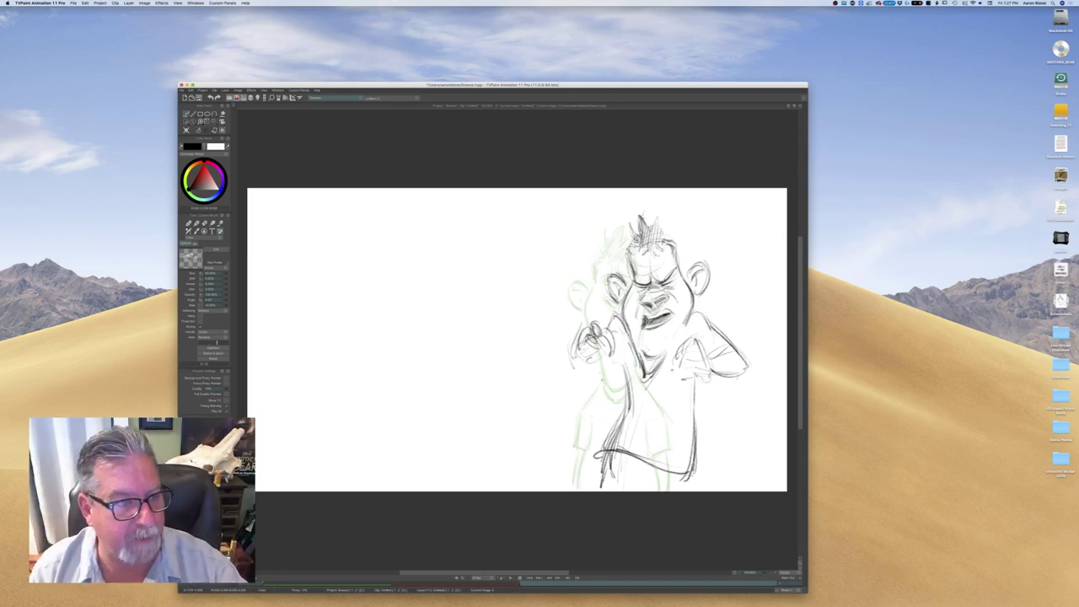
# Clear the entire scrunched-pose sketch from the second frame and check the frames in the timeline
pyautogui.press('Delete')
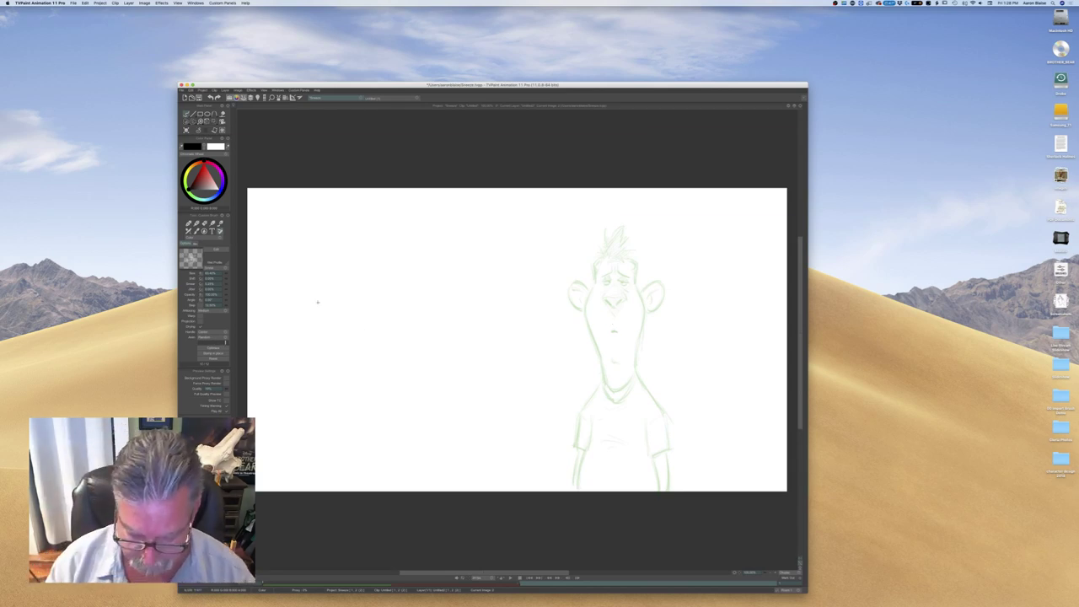
pyautogui.press('Tab')
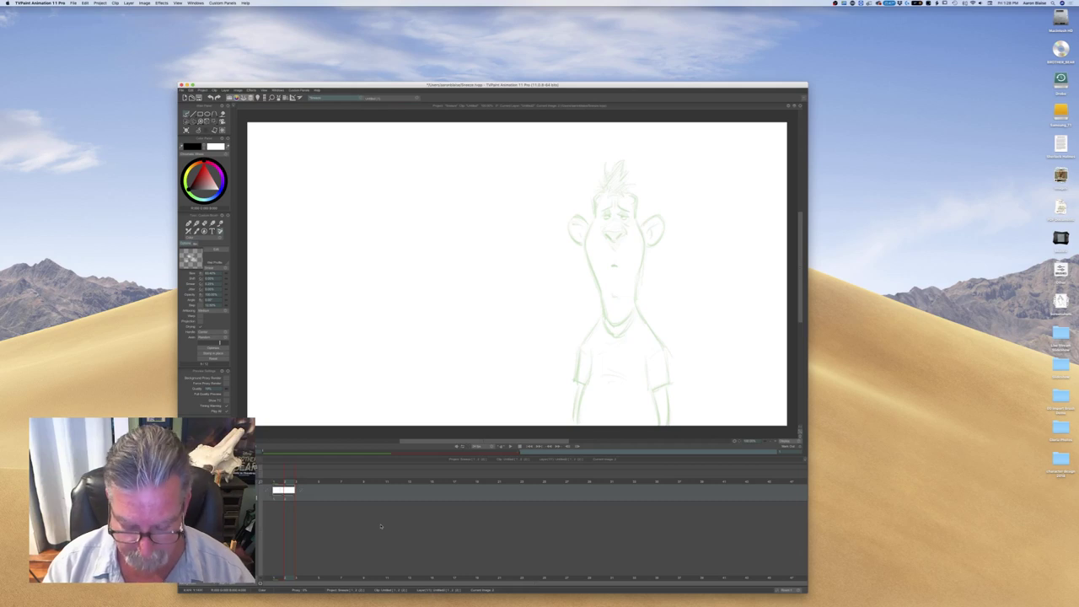
pyautogui.press('t')
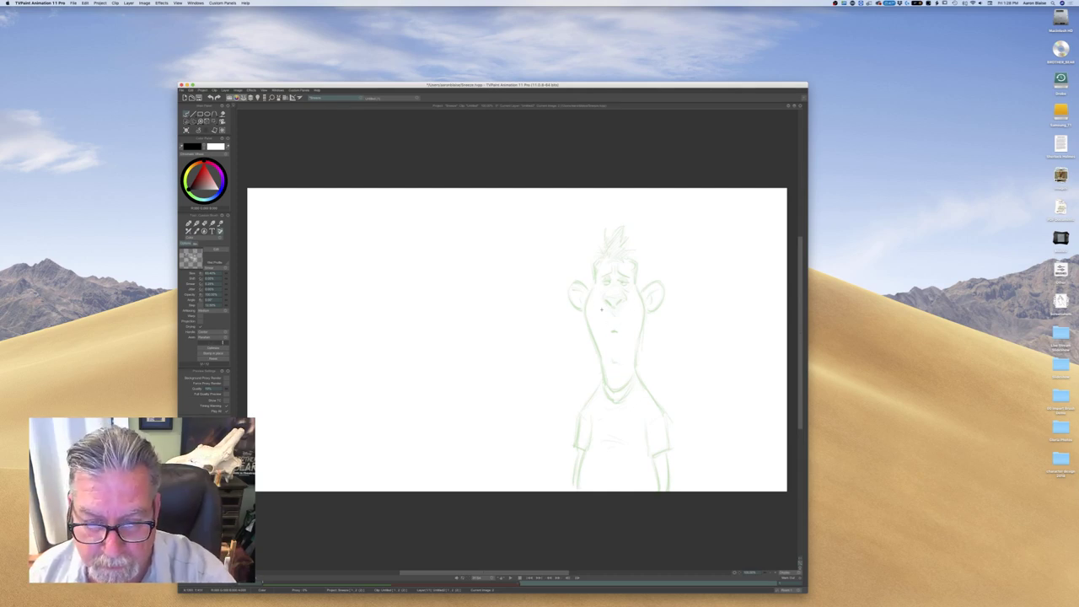
# Rough in a lowered, squashed head with a round cranium, drooping ears, wide cheeks, brow line and nose on the second frame
pyautogui.moveTo(602, 314); pyautogui.dragTo(617, 304)
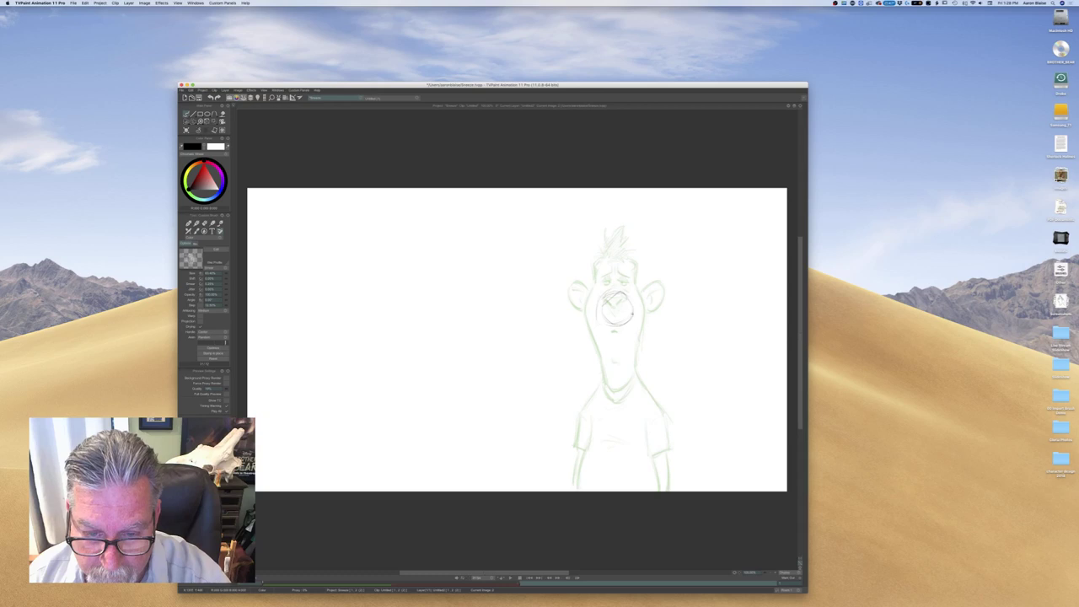
pyautogui.moveTo(635, 313)
pyautogui.mouseDown()
pyautogui.moveTo(648, 346)
pyautogui.moveTo(663, 317)
pyautogui.mouseUp()
pyautogui.moveTo(579, 333)
pyautogui.mouseDown()
pyautogui.moveTo(573, 347)
pyautogui.moveTo(588, 354)
pyautogui.moveTo(571, 346)
pyautogui.mouseUp()
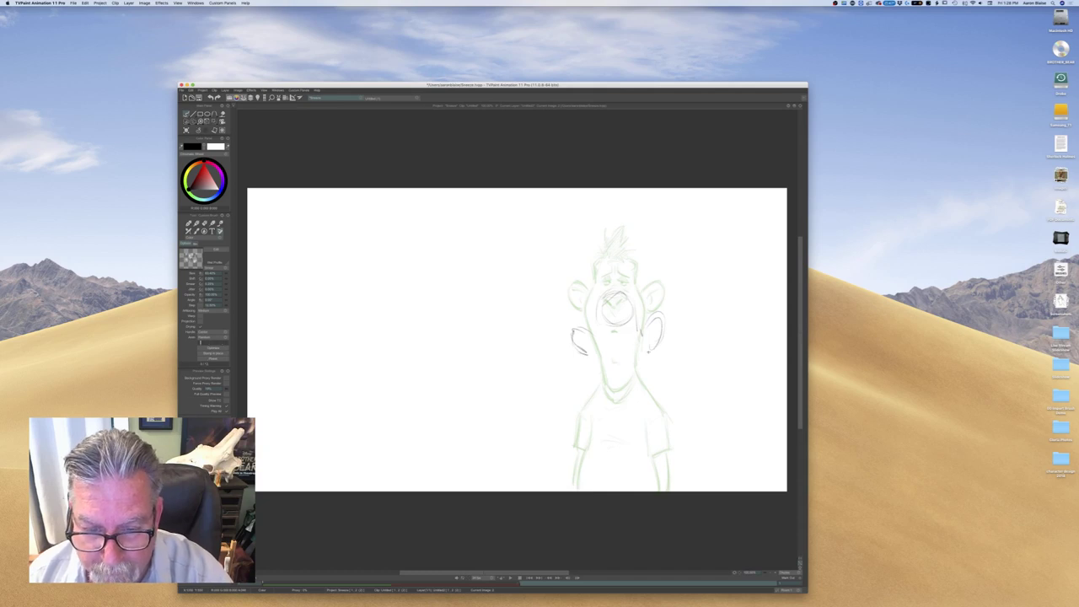
pyautogui.moveTo(641, 337); pyautogui.dragTo(648, 370)
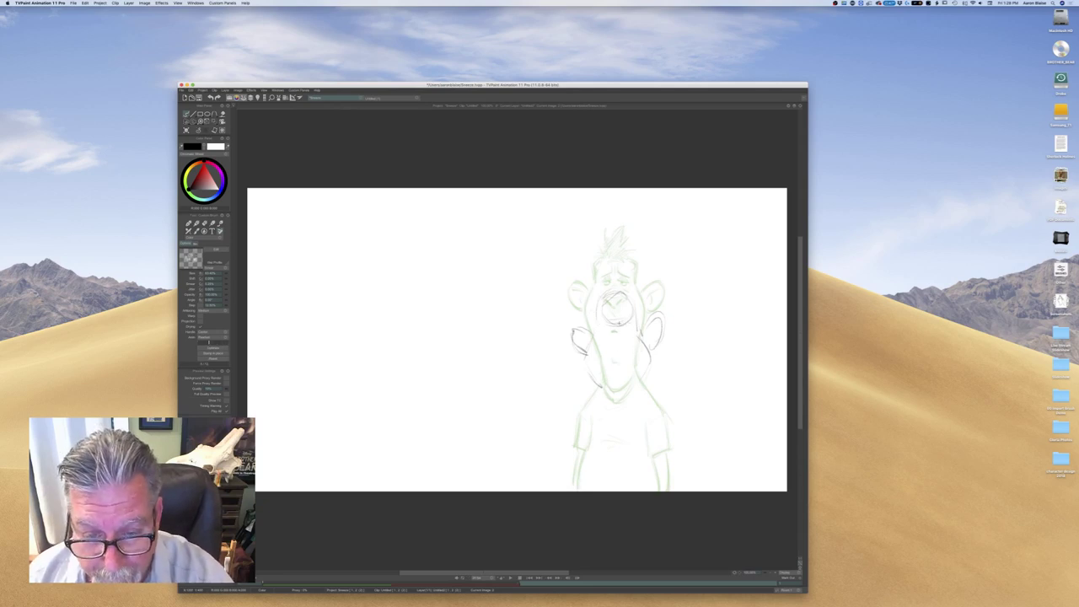
pyautogui.moveTo(615, 326)
pyautogui.mouseDown()
pyautogui.moveTo(630, 326)
pyautogui.moveTo(608, 329)
pyautogui.mouseUp()
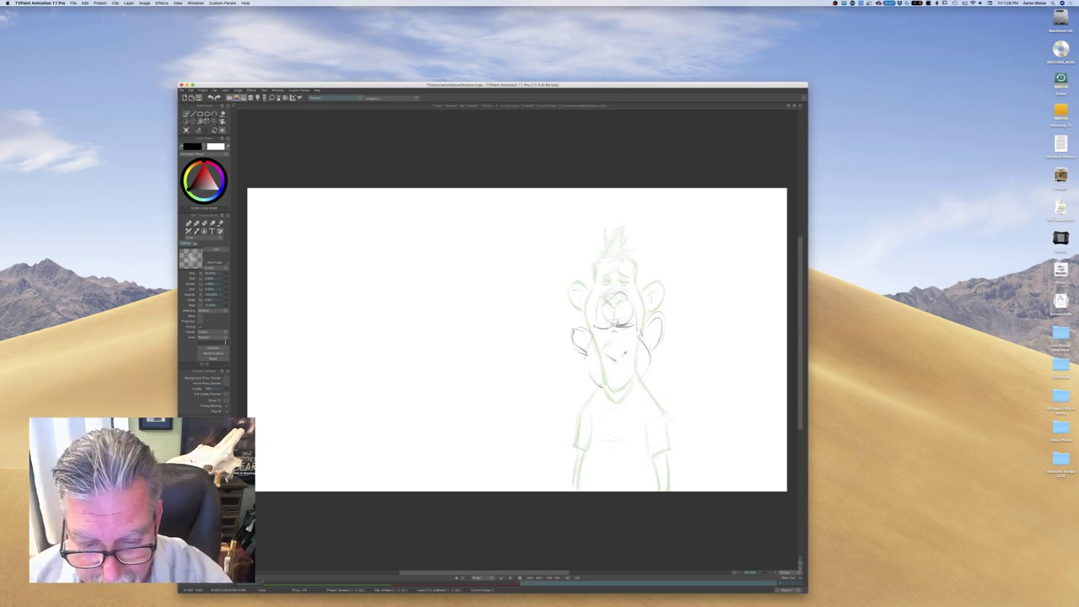
pyautogui.moveTo(601, 348); pyautogui.dragTo(618, 360)
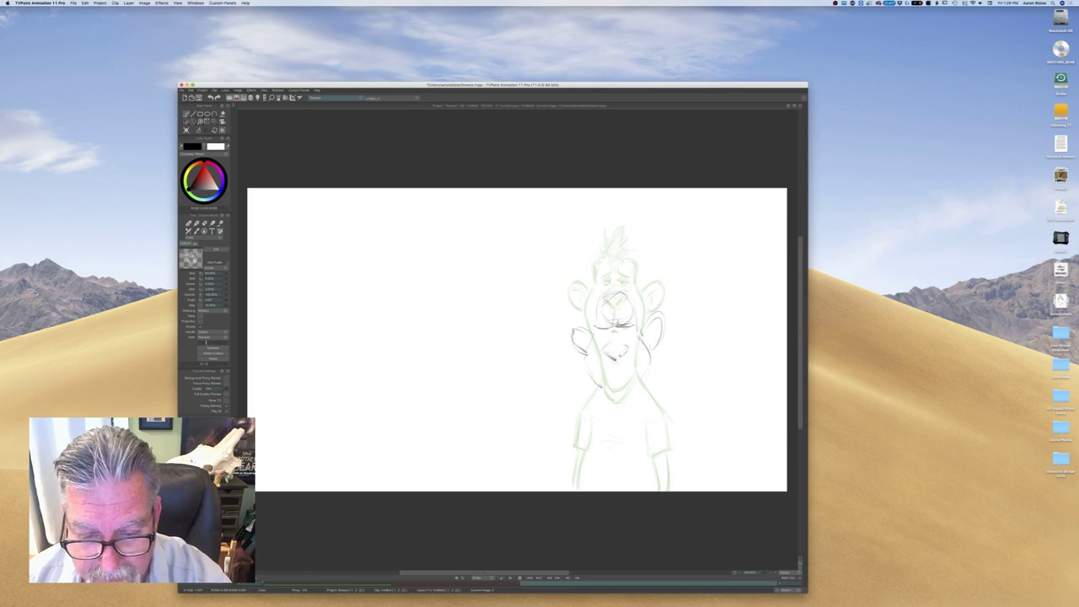
# Draw the raised right-hand shoulder curve and darken the squinting eyes and scrunched face, comparing against the first frame
pyautogui.press('Left')
pyautogui.press('Right')
pyautogui.press('Right')
pyautogui.press('Left')
pyautogui.press('Right')
pyautogui.press('Left')
pyautogui.moveTo(656, 371)
pyautogui.mouseDown()
pyautogui.moveTo(686, 390)
pyautogui.moveTo(674, 375)
pyautogui.mouseUp()
pyautogui.press('Left')
pyautogui.press('Right')
pyautogui.moveTo(618, 324); pyautogui.dragTo(636, 327)
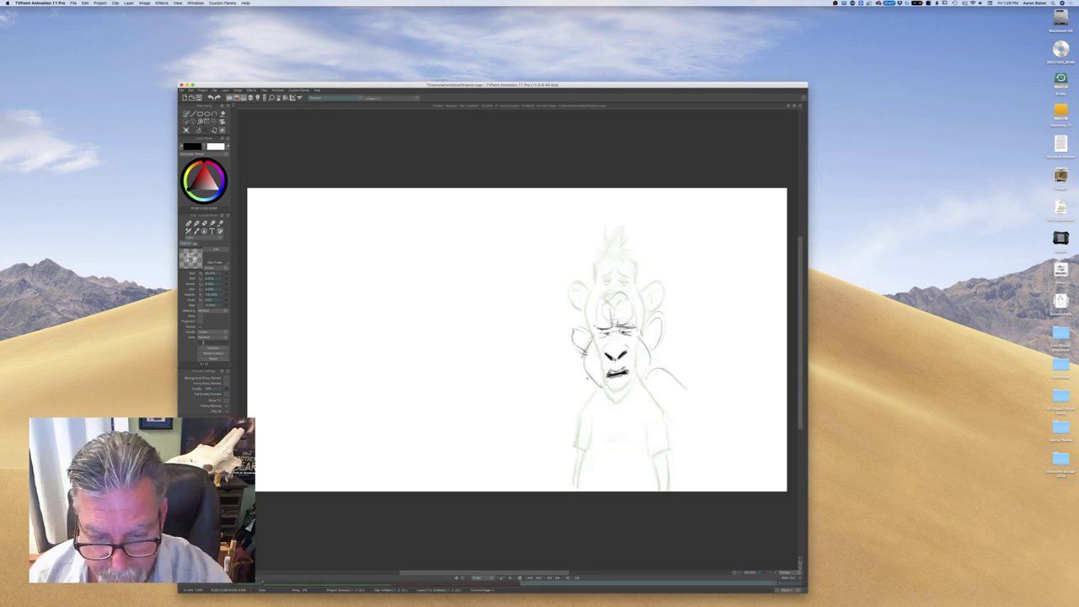
# Build up the cheeks and jaw, hair, collar and hunched shoulders of the scrunched pose, correcting strokes against the front view
pyautogui.moveTo(585, 355); pyautogui.dragTo(601, 387)
pyautogui.press('Left')
pyautogui.press('Right')
pyautogui.press('e')
pyautogui.hotkey('ctrl', 'z')
pyautogui.press('Left')
pyautogui.press('Right')
pyautogui.press('Left')
pyautogui.press('Right')
pyautogui.press('e')
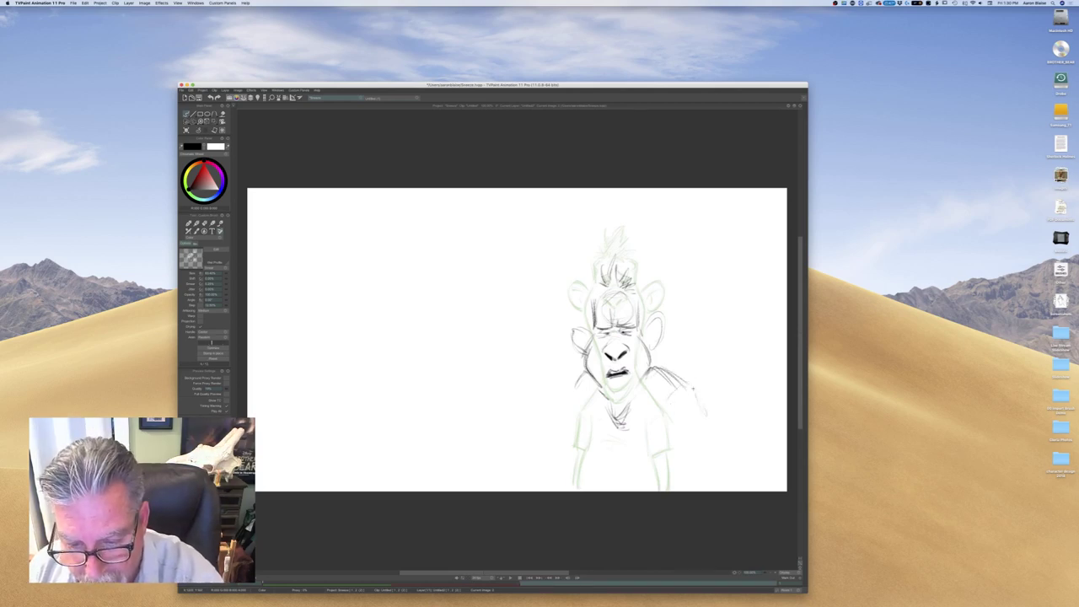
# Sketch hands and sleeve edges on both outstretched arms at chest height, checking them against the first frame
pyautogui.moveTo(695, 413)
pyautogui.mouseDown()
pyautogui.moveTo(703, 424)
pyautogui.moveTo(712, 405)
pyautogui.moveTo(717, 419)
pyautogui.moveTo(697, 423)
pyautogui.mouseUp()
pyautogui.press('Left')
pyautogui.press('Right')
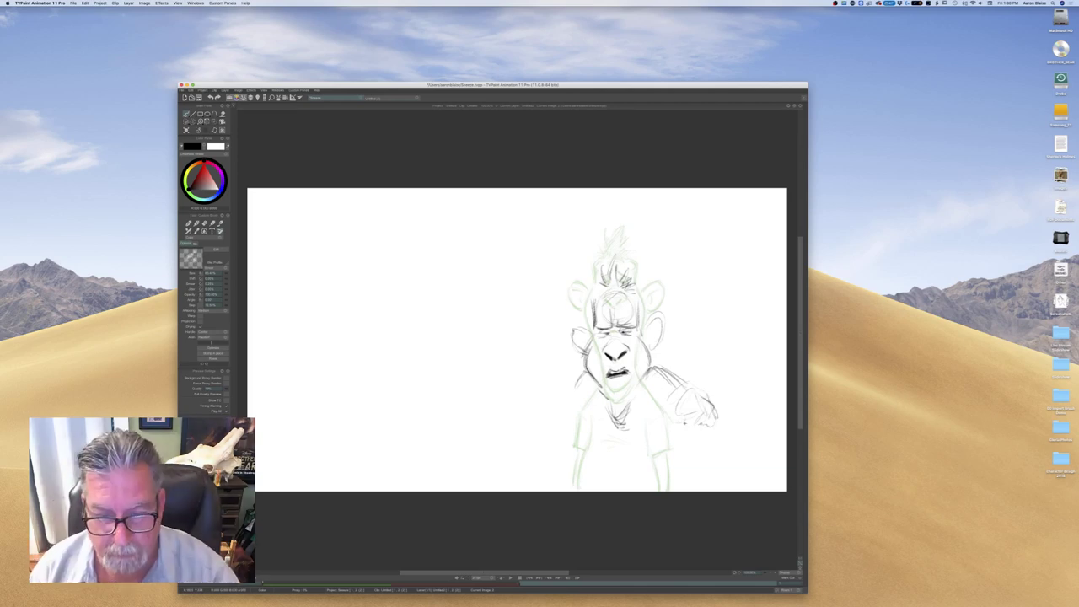
pyautogui.moveTo(562, 387)
pyautogui.mouseDown()
pyautogui.moveTo(540, 402)
pyautogui.moveTo(546, 423)
pyautogui.moveTo(532, 409)
pyautogui.moveTo(553, 429)
pyautogui.mouseUp()
pyautogui.press('Left')
pyautogui.press('Right')
pyautogui.press('Left')
pyautogui.press('Right')
pyautogui.moveTo(568, 397)
pyautogui.mouseDown()
pyautogui.moveTo(573, 417)
pyautogui.moveTo(572, 383)
pyautogui.moveTo(559, 397)
pyautogui.mouseUp()
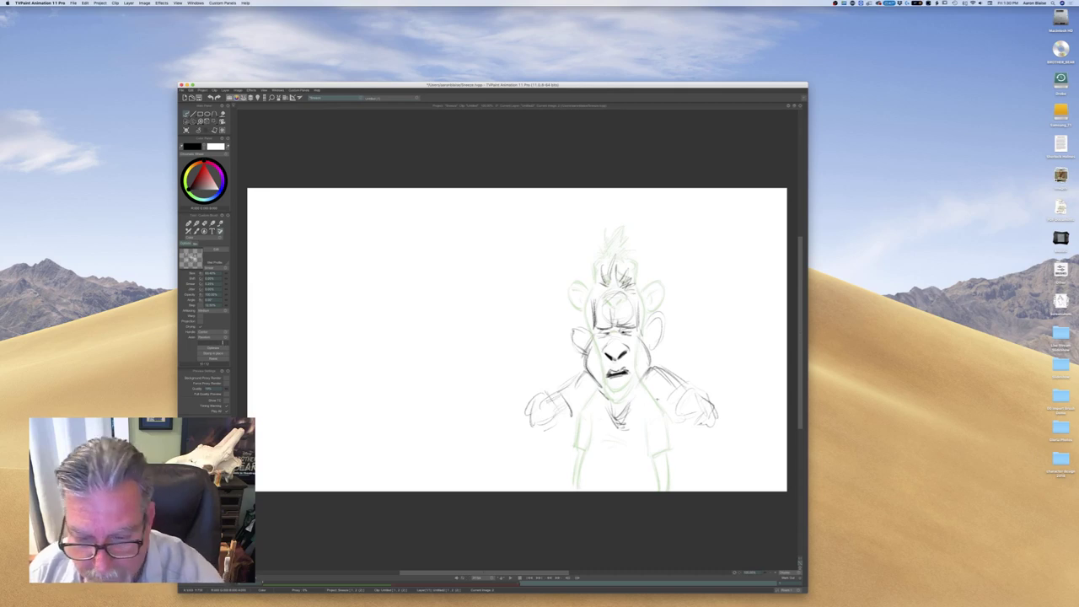
# Draw the underarm lines and both sides of the torso down to the bottom edge of the canvas
pyautogui.moveTo(664, 403); pyautogui.dragTo(685, 414)
pyautogui.press('Left')
pyautogui.press('Right')
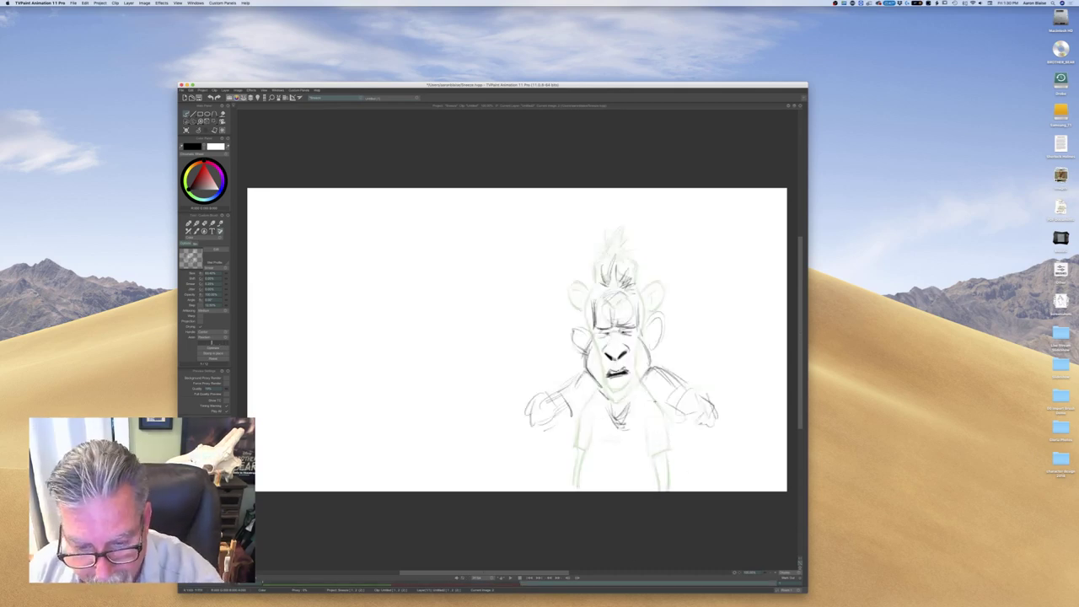
pyautogui.moveTo(653, 405)
pyautogui.mouseDown()
pyautogui.moveTo(659, 433)
pyautogui.moveTo(669, 407)
pyautogui.mouseUp()
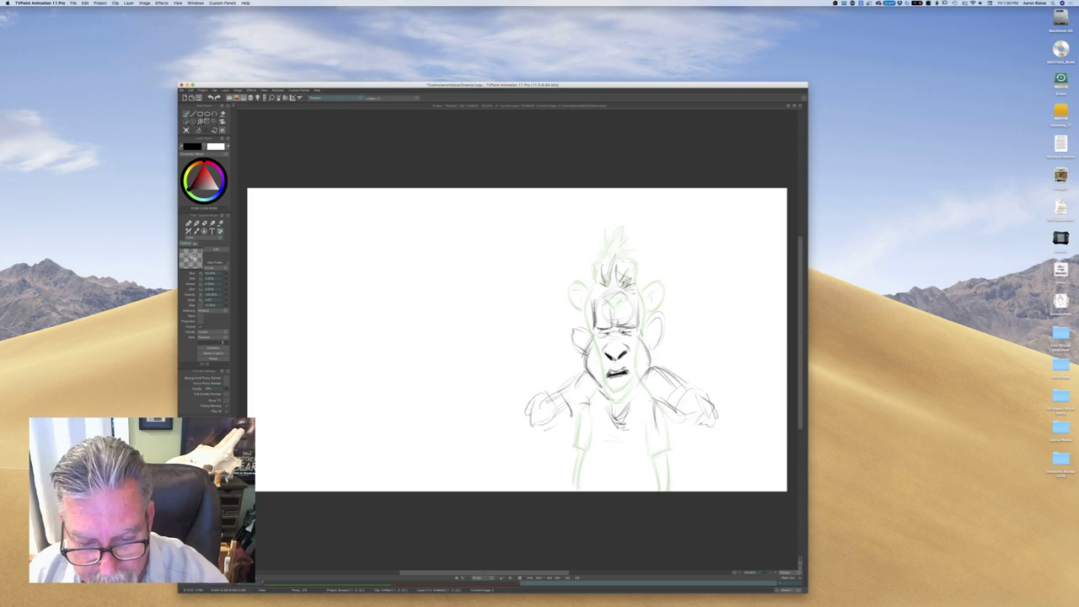
pyautogui.moveTo(589, 417); pyautogui.dragTo(583, 459)
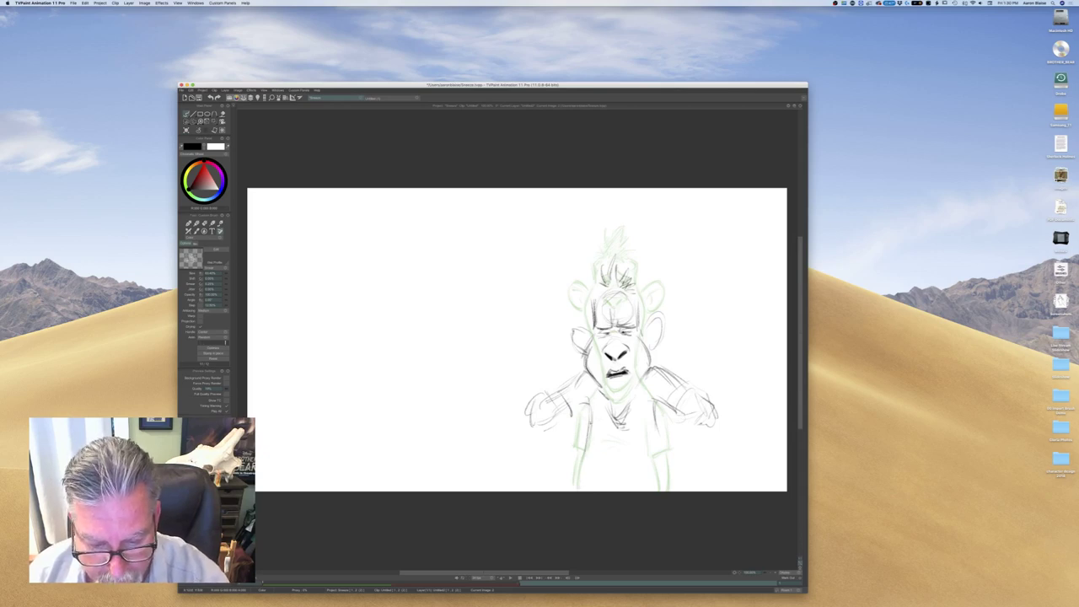
pyautogui.moveTo(589, 418); pyautogui.dragTo(578, 492)
pyautogui.moveTo(662, 460); pyautogui.dragTo(657, 492)
# Flip between the two frames to compare the front view with the redrawn scrunched pose
pyautogui.press('Left')
pyautogui.press('Right')
pyautogui.press('Left')
pyautogui.press('Right')
pyautogui.press('Left')
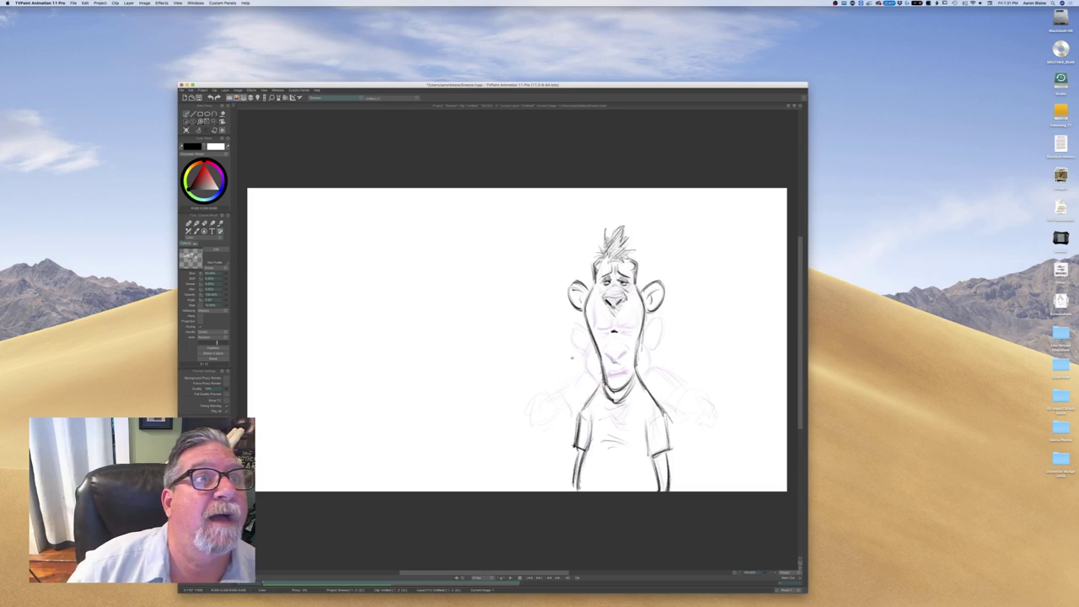
pyautogui.press('Right')
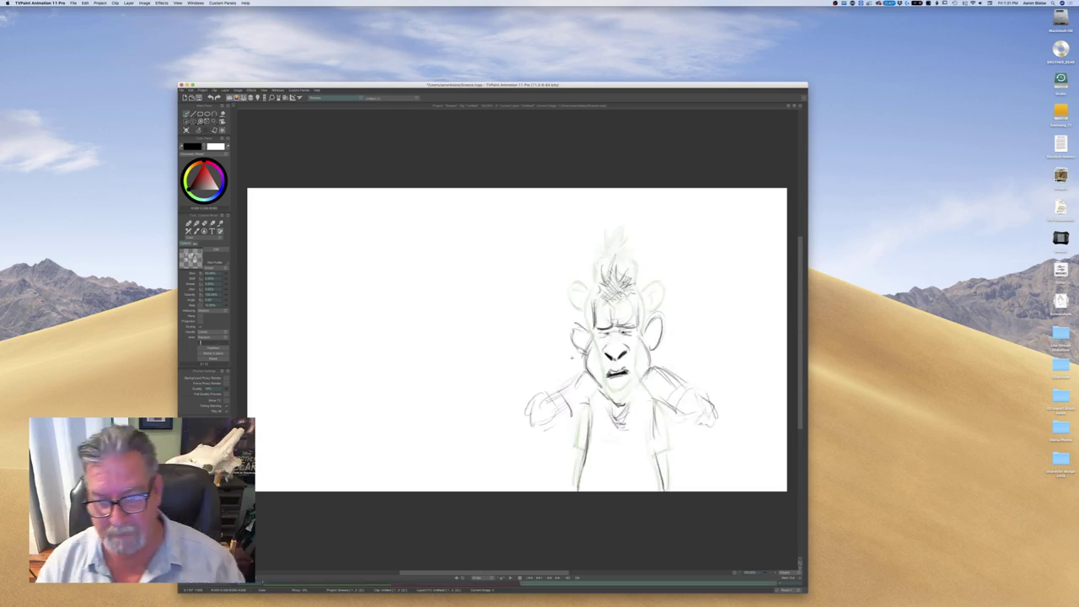
pyautogui.press('Left')
pyautogui.press('Right')
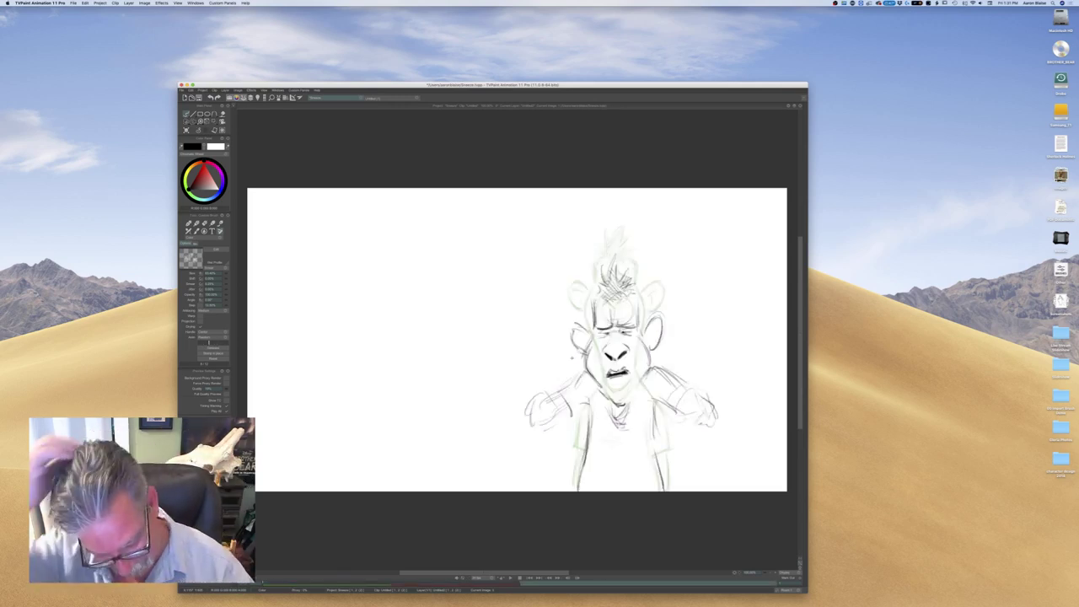
# Add a blank third frame to the end of the layer in the timeline and return to the full canvas
pyautogui.press('Tab')
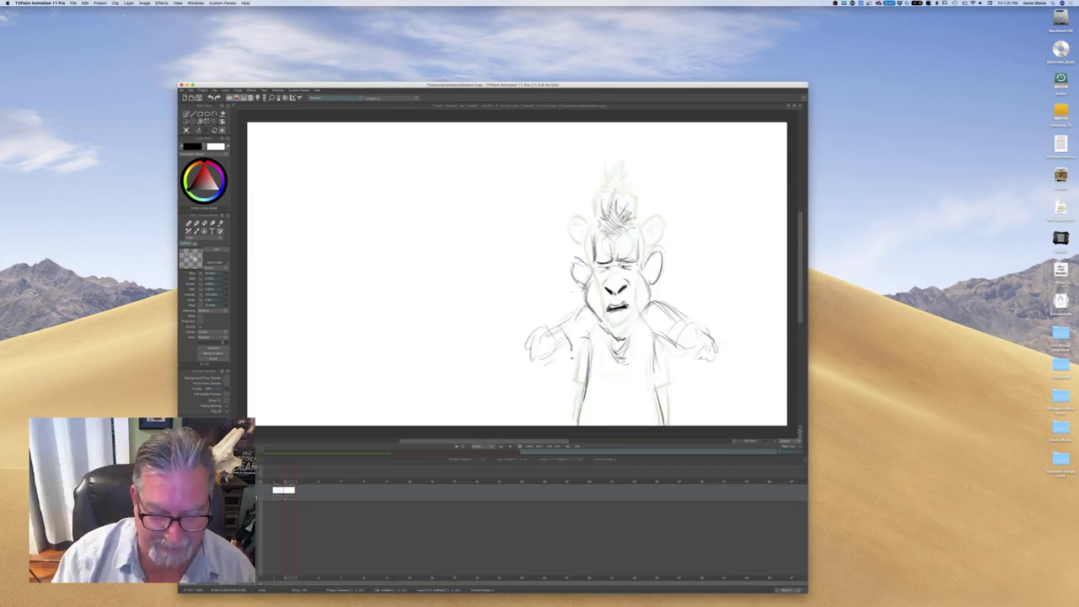
pyautogui.click(299, 483)
pyautogui.moveTo(297, 489); pyautogui.dragTo(305, 490)
pyautogui.press('Left')
pyautogui.press('Right')
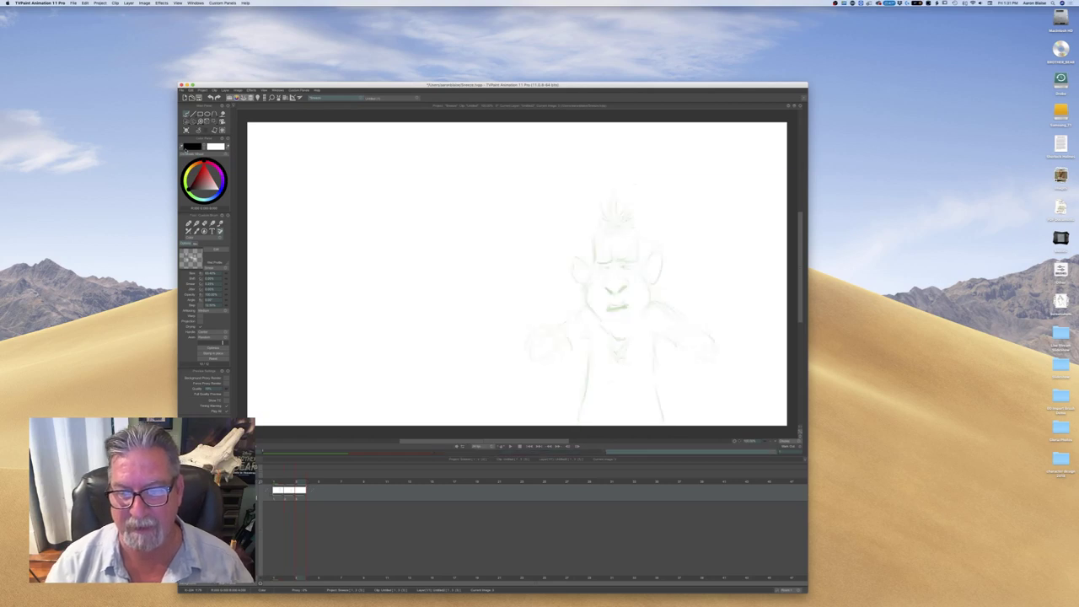
pyautogui.press('Left')
pyautogui.press('Right')
pyautogui.press('Tab')
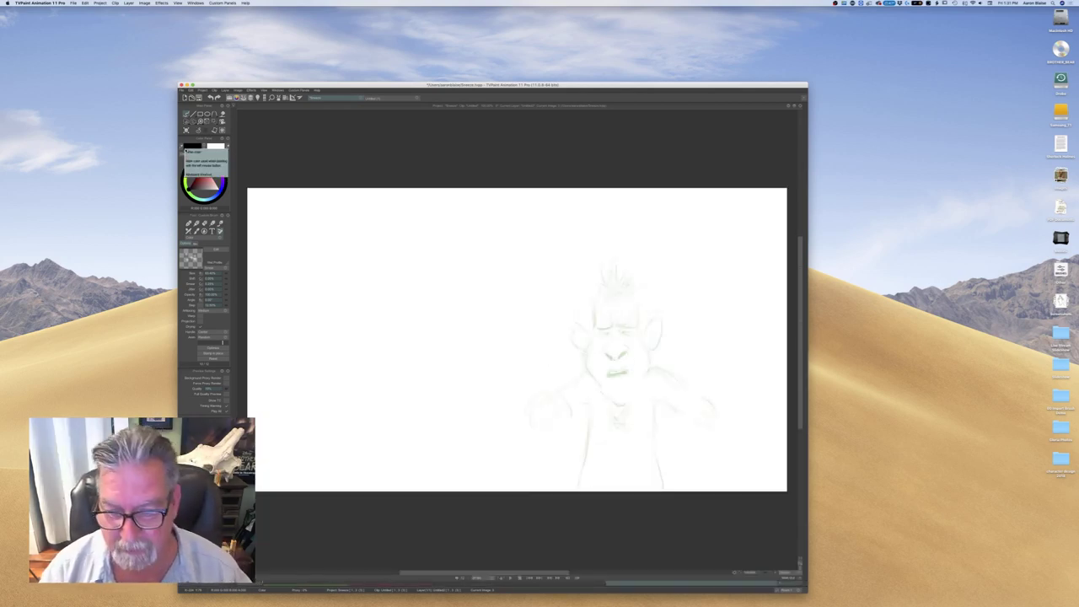
# Flip through the three frames to review the poses, ending on the blank third frame
pyautogui.press('Left')
pyautogui.press('Left')
pyautogui.press('Right')
pyautogui.press('Right')
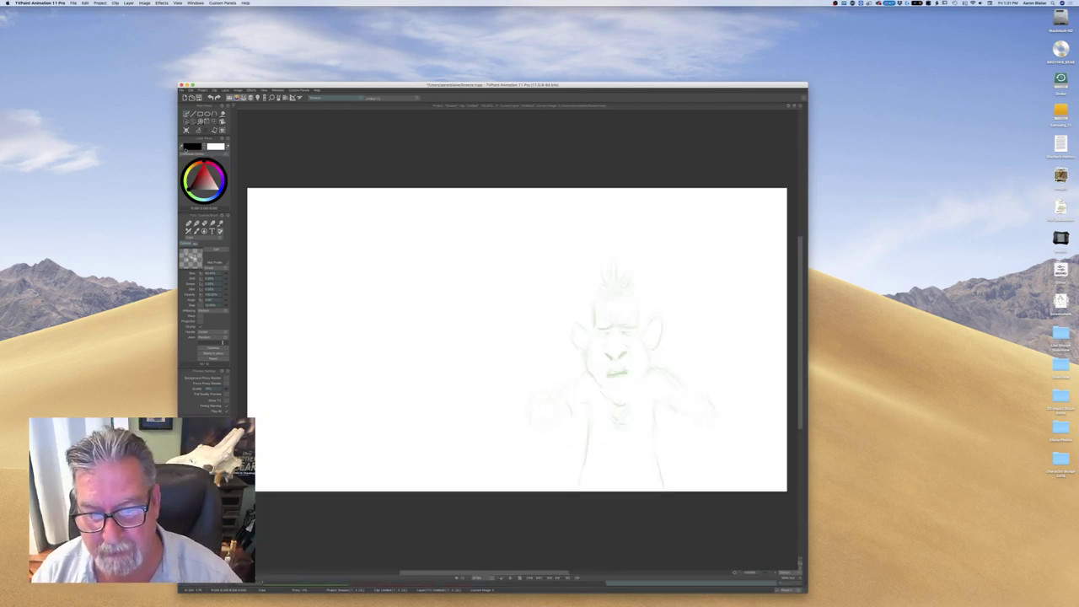
pyautogui.press('Left')
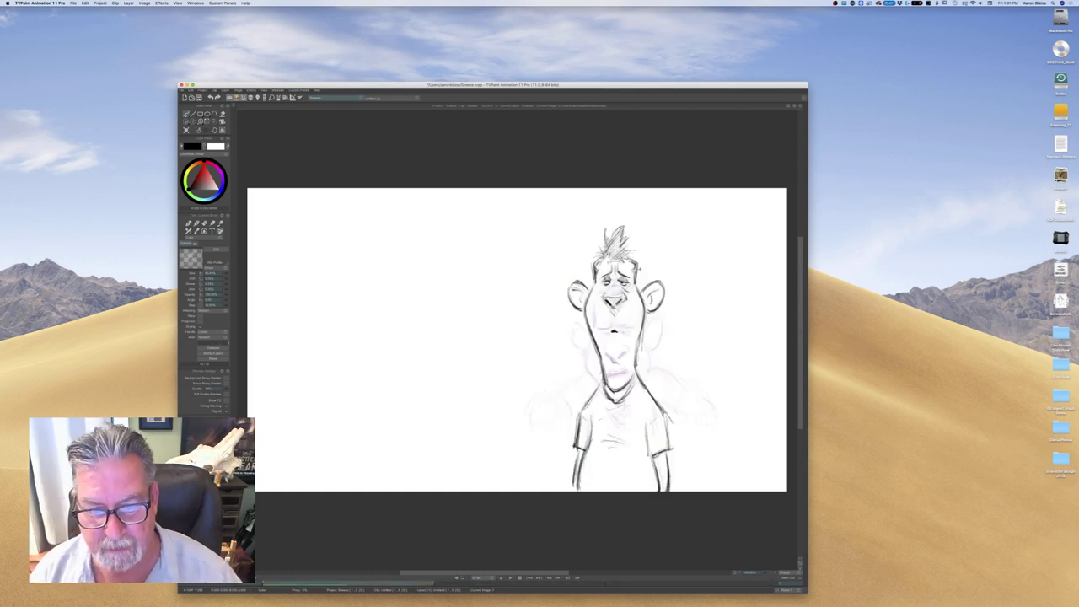
pyautogui.press('Right')
pyautogui.press('Right')
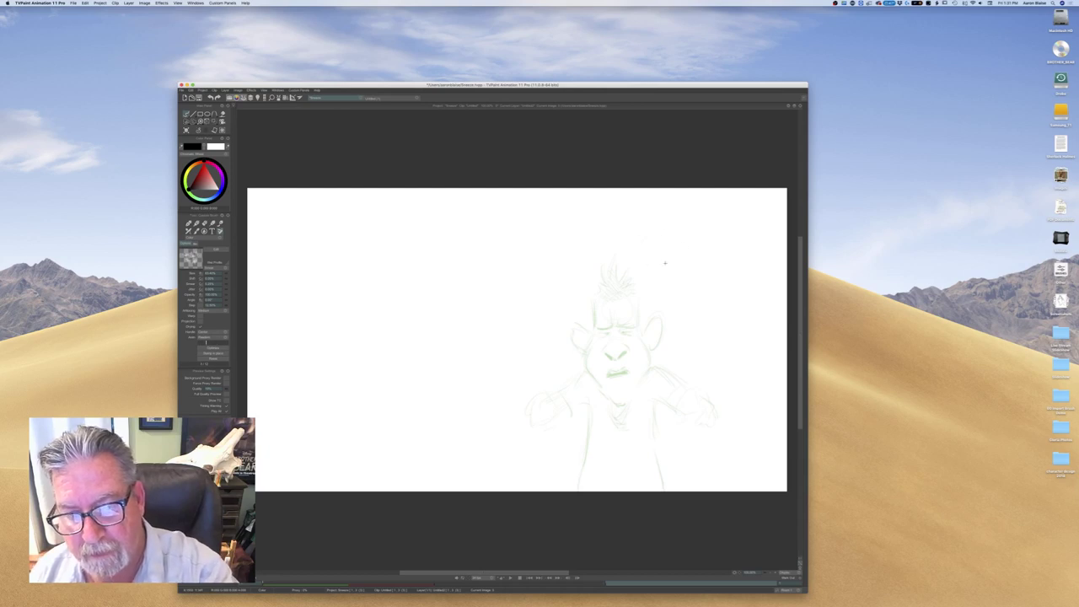
# Sketch a tilted-back head on the third frame with a round cranium, brow, nose and long line down the back
pyautogui.moveTo(693, 244)
pyautogui.mouseDown()
pyautogui.moveTo(670, 236)
pyautogui.moveTo(651, 248)
pyautogui.mouseUp()
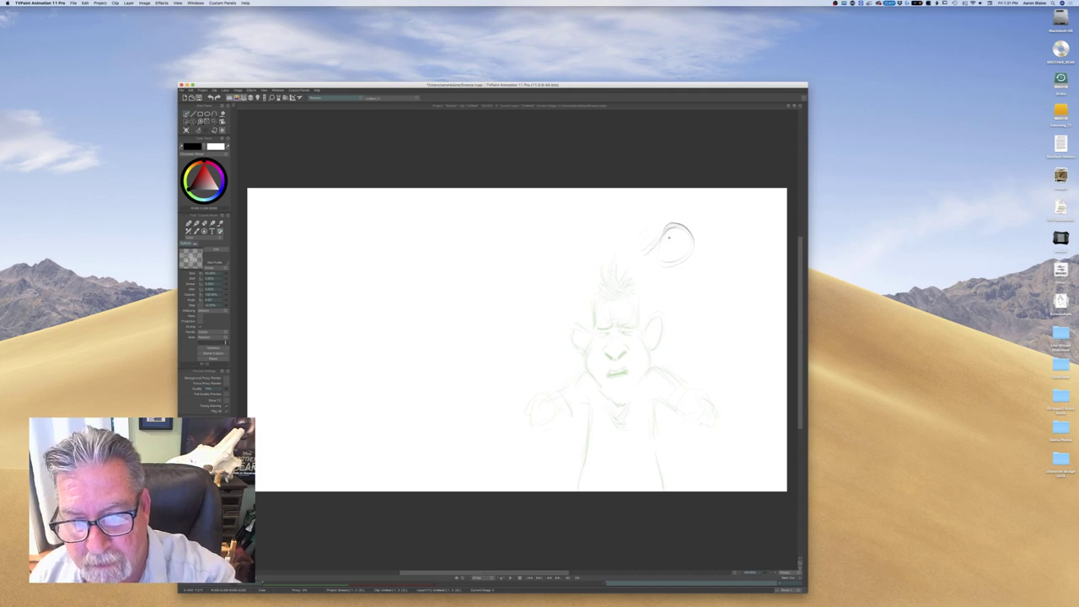
pyautogui.moveTo(695, 268); pyautogui.dragTo(681, 340)
pyautogui.moveTo(662, 225); pyautogui.dragTo(654, 245)
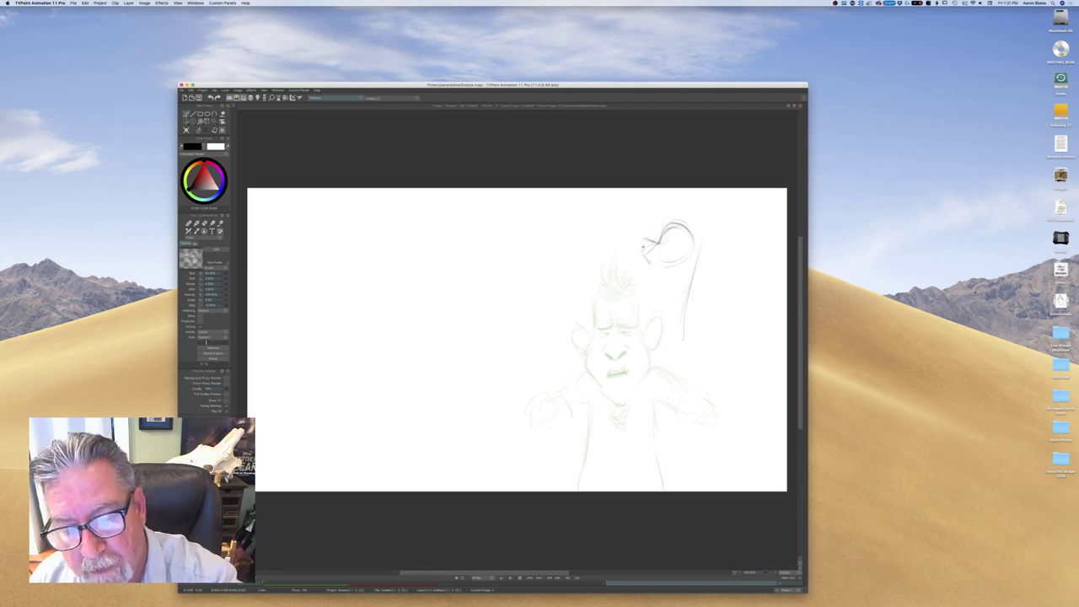
pyautogui.moveTo(642, 239)
pyautogui.mouseDown()
pyautogui.moveTo(647, 263)
pyautogui.moveTo(663, 262)
pyautogui.mouseUp()
pyautogui.press('Left')
pyautogui.press('Right')
pyautogui.press('Left')
pyautogui.press('Right')
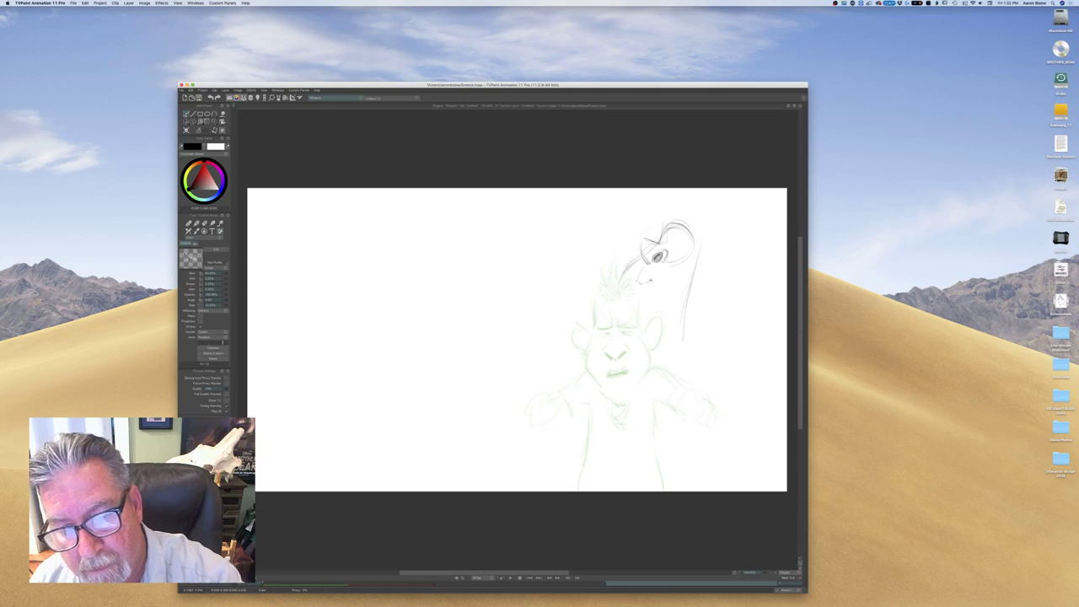
# Draw the wide-open mouth and lower jaw below the nose, and compare with the previous frame
pyautogui.moveTo(660, 277); pyautogui.dragTo(655, 319)
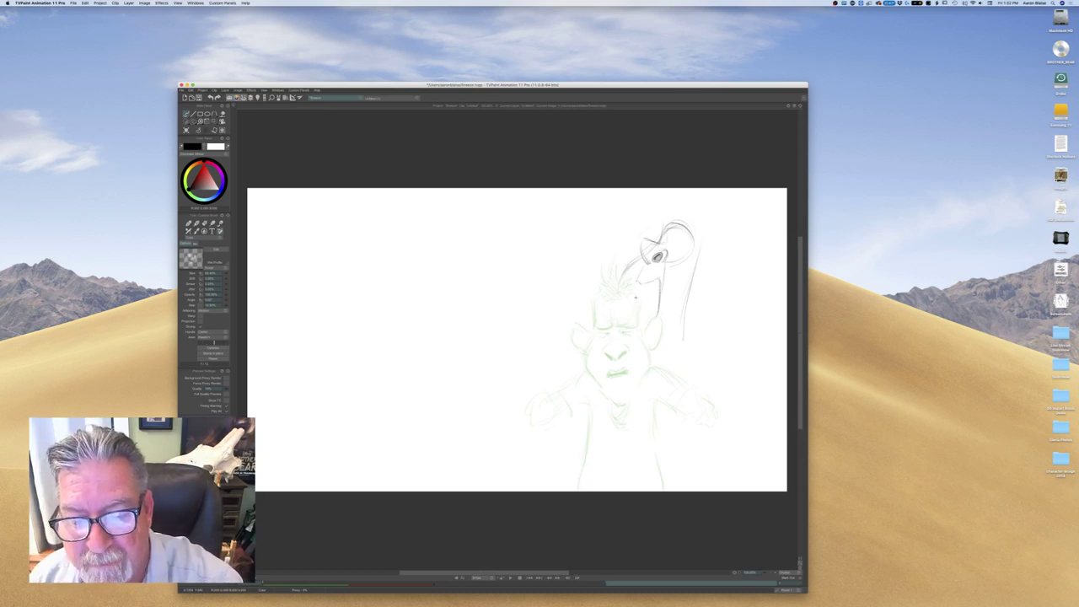
pyautogui.moveTo(636, 303)
pyautogui.mouseDown()
pyautogui.moveTo(643, 326)
pyautogui.moveTo(657, 314)
pyautogui.moveTo(635, 322)
pyautogui.mouseUp()
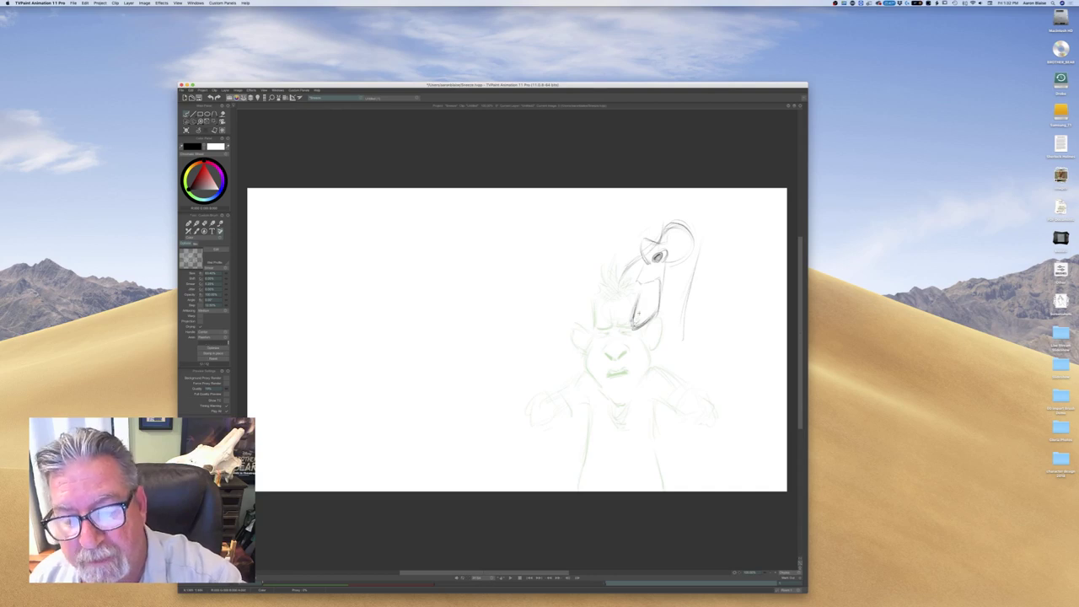
pyautogui.press('Left')
pyautogui.press('Right')
pyautogui.press('Left')
pyautogui.press('Right')
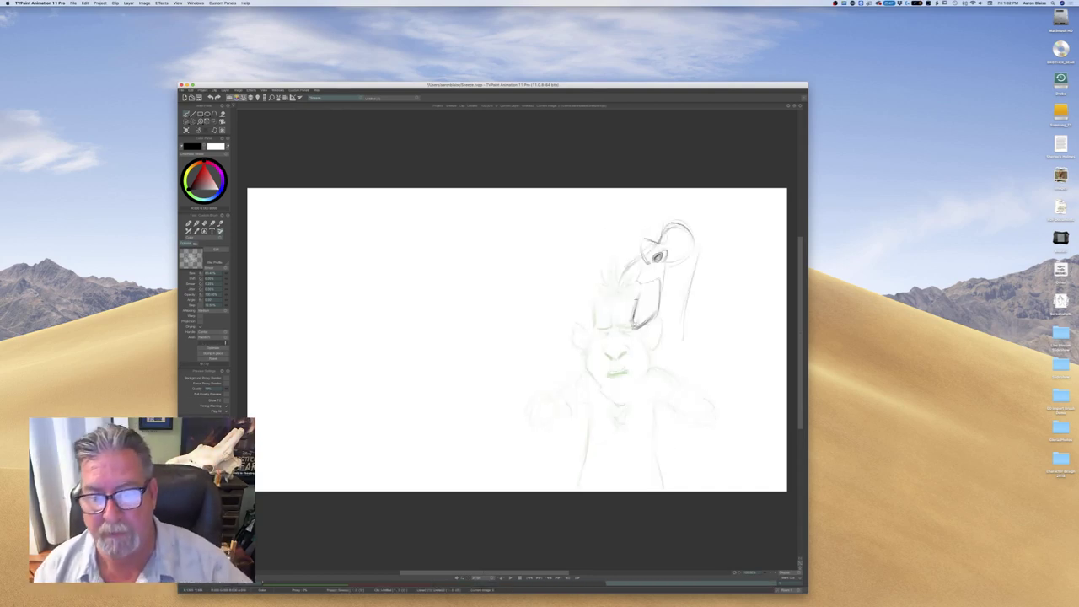
# Scale the third frame's head sketch down slightly about its centre and resume drawing
pyautogui.click(207, 121)
pyautogui.click(234, 124)
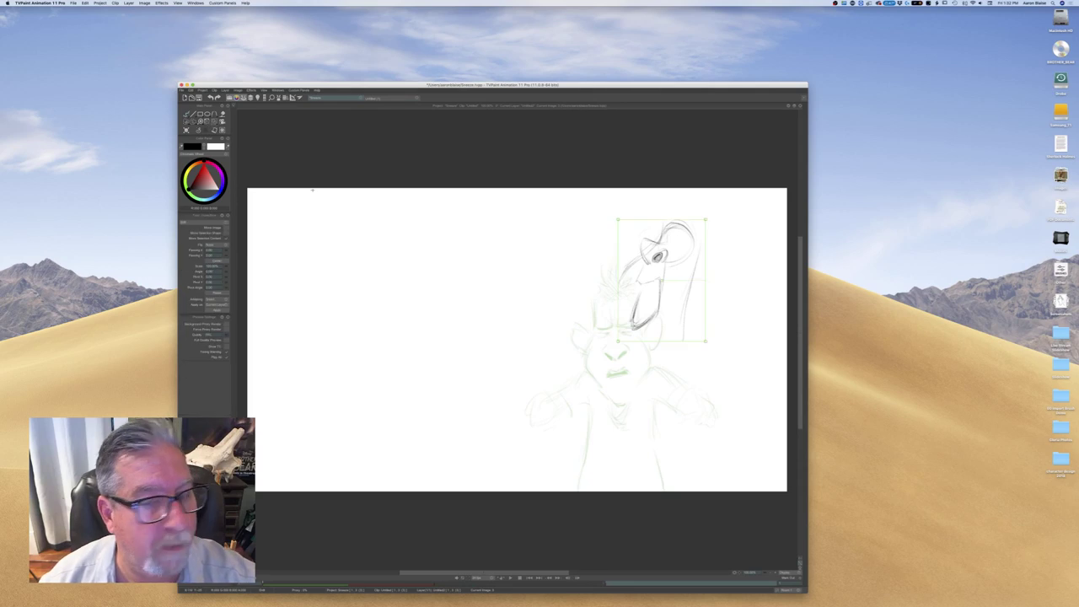
pyautogui.moveTo(705, 341); pyautogui.dragTo(698, 332)
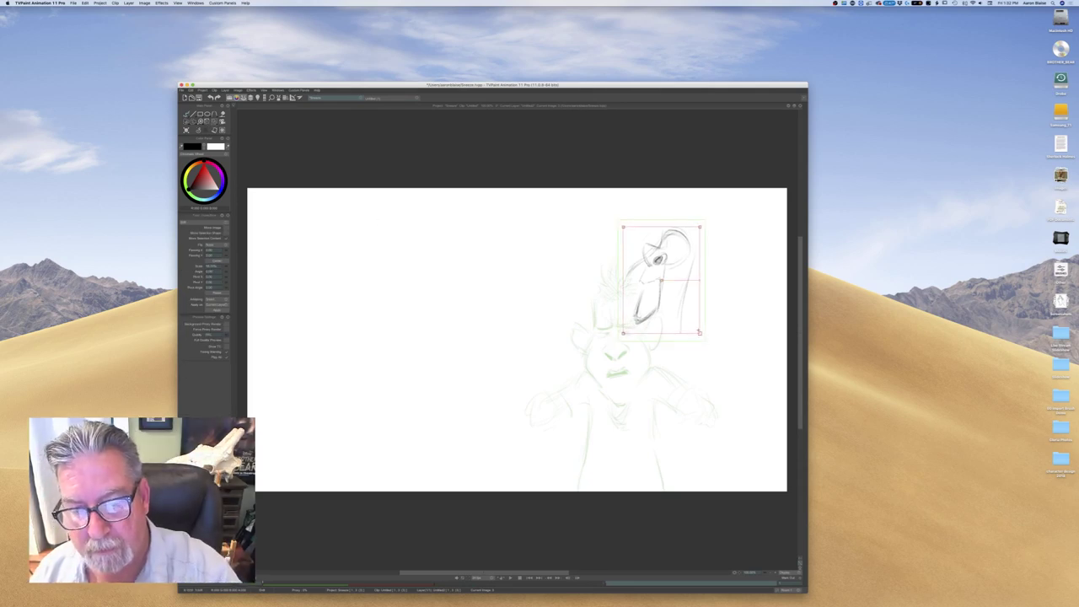
pyautogui.press('Return')
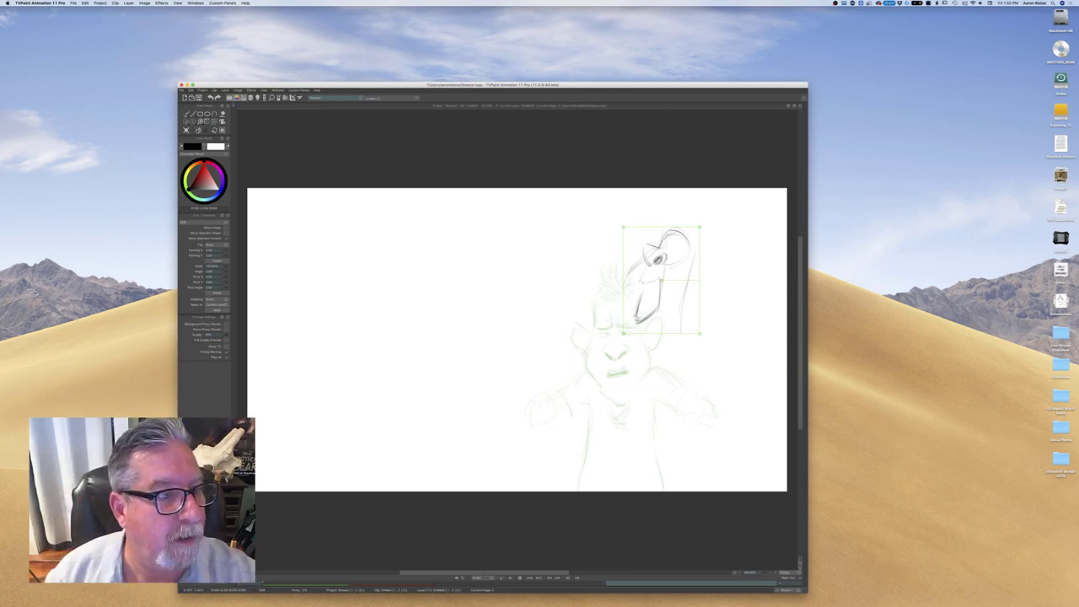
pyautogui.click(199, 132)
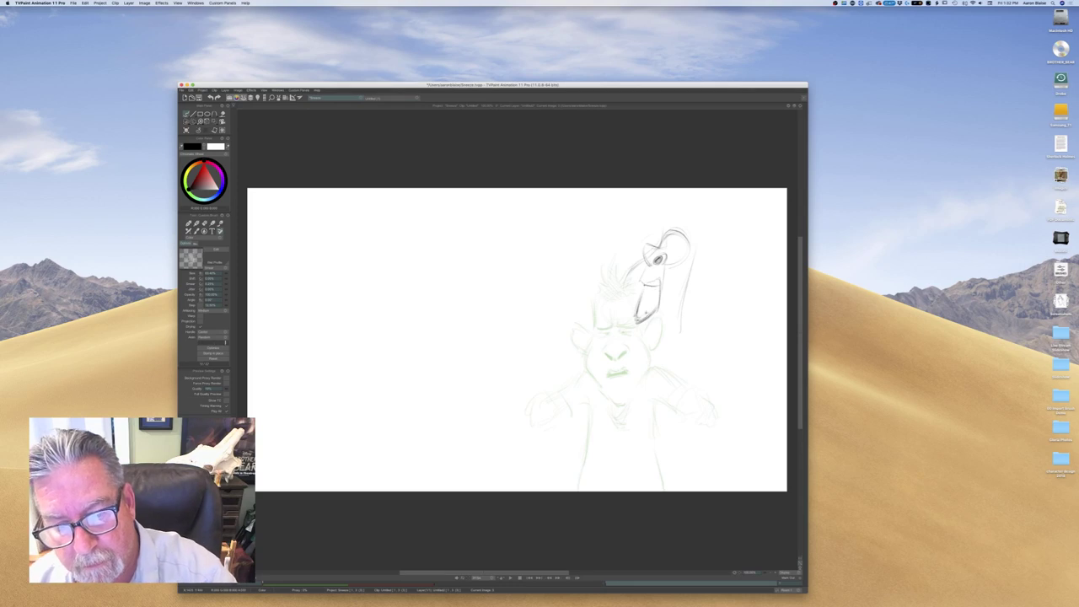
# Extend the front and back neck lines down from the tilted head and compare with the scrunched pose
pyautogui.moveTo(633, 302)
pyautogui.mouseDown()
pyautogui.moveTo(641, 363)
pyautogui.moveTo(641, 347)
pyautogui.mouseUp()
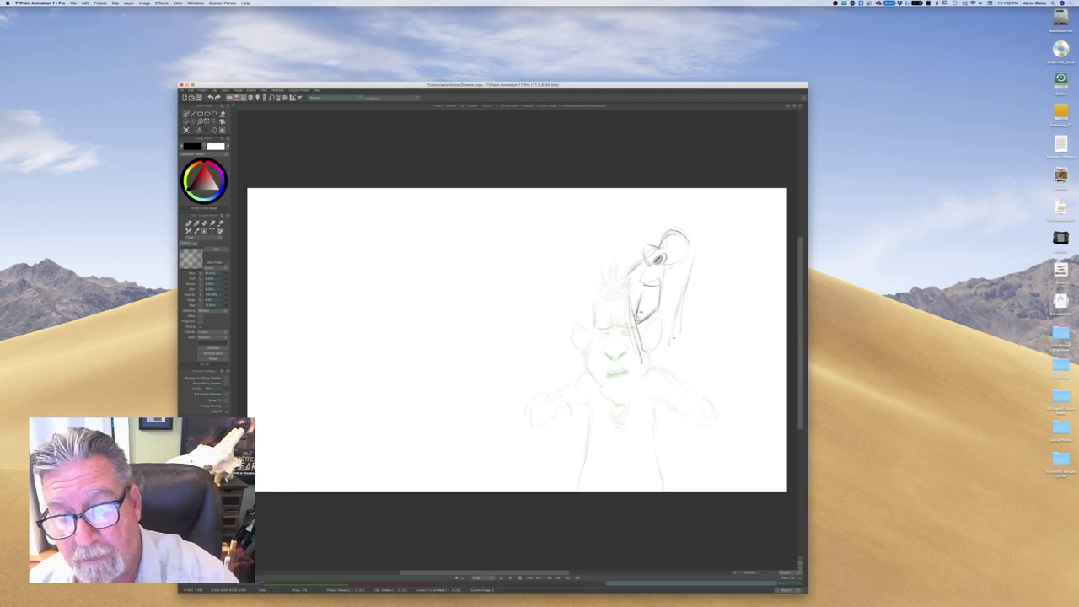
pyautogui.press('Left')
pyautogui.press('Right')
pyautogui.press('Left')
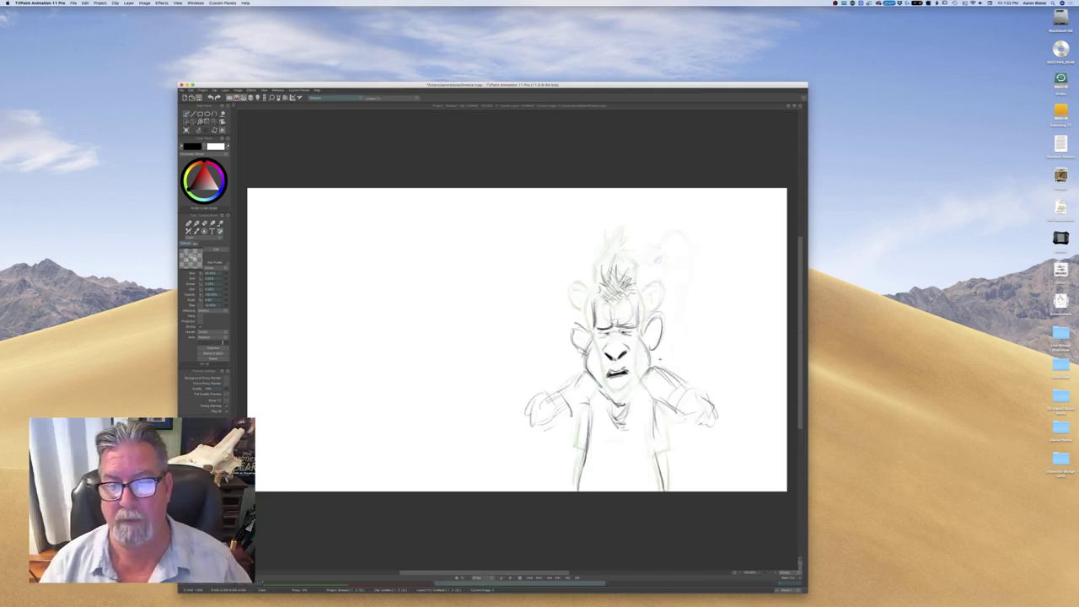
# Draw the squeezed-shut eye and an oval ear on the tilted head, and darken the nose contour
pyautogui.press('Right')
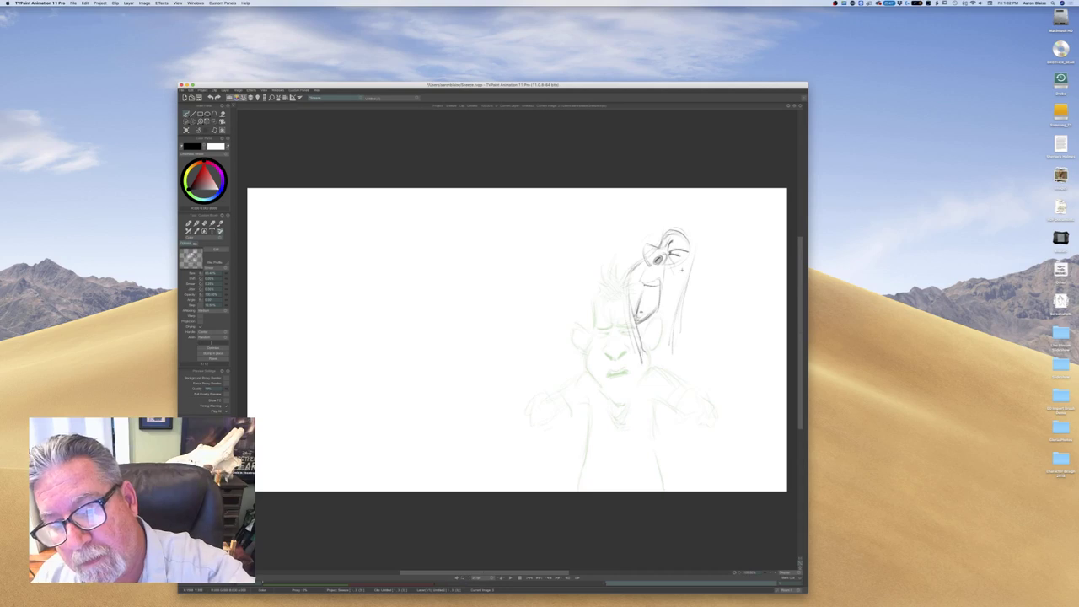
pyautogui.moveTo(688, 283)
pyautogui.mouseDown()
pyautogui.moveTo(710, 281)
pyautogui.moveTo(679, 305)
pyautogui.moveTo(709, 295)
pyautogui.moveTo(698, 281)
pyautogui.moveTo(709, 299)
pyautogui.moveTo(699, 302)
pyautogui.moveTo(710, 292)
pyautogui.mouseUp()
pyautogui.press('Left')
pyautogui.press('Right')
pyautogui.press('Left')
pyautogui.press('Right')
pyautogui.moveTo(643, 262)
pyautogui.mouseDown()
pyautogui.moveTo(630, 274)
pyautogui.moveTo(654, 254)
pyautogui.mouseUp()
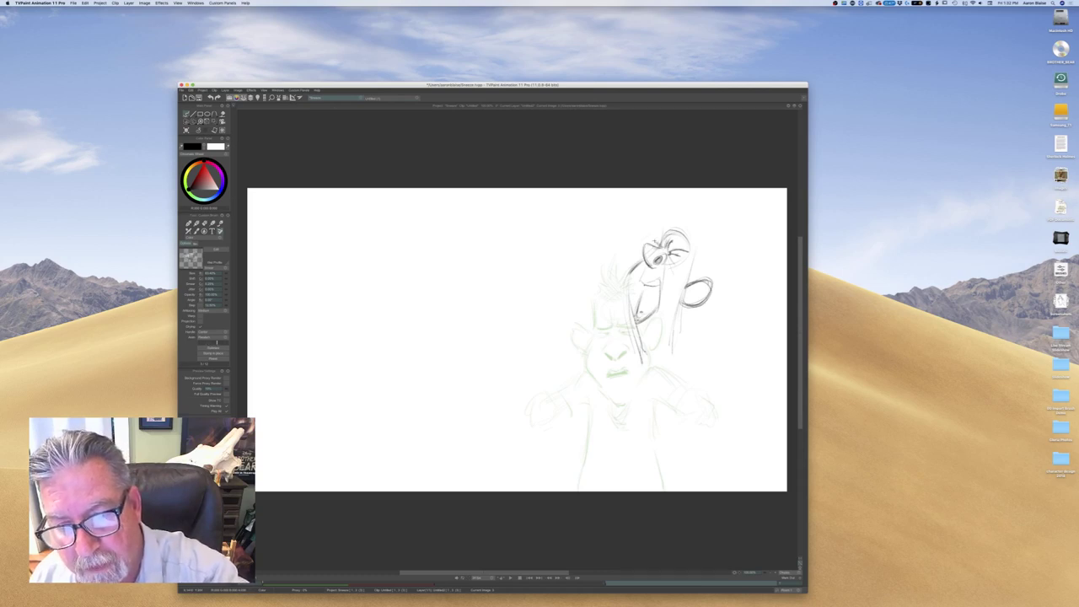
# Reinforce the back of the tilted head and extend the back neck line down, comparing with the scrunched pose
pyautogui.press('Left')
pyautogui.press('Right')
pyautogui.press('Left')
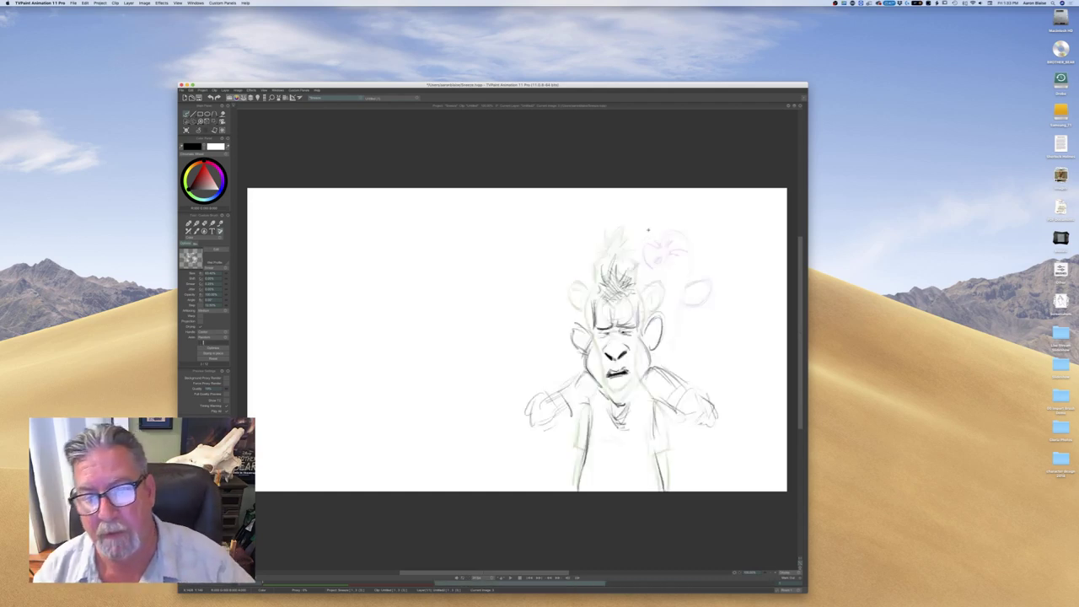
pyautogui.press('Right')
pyautogui.moveTo(687, 260); pyautogui.dragTo(691, 283)
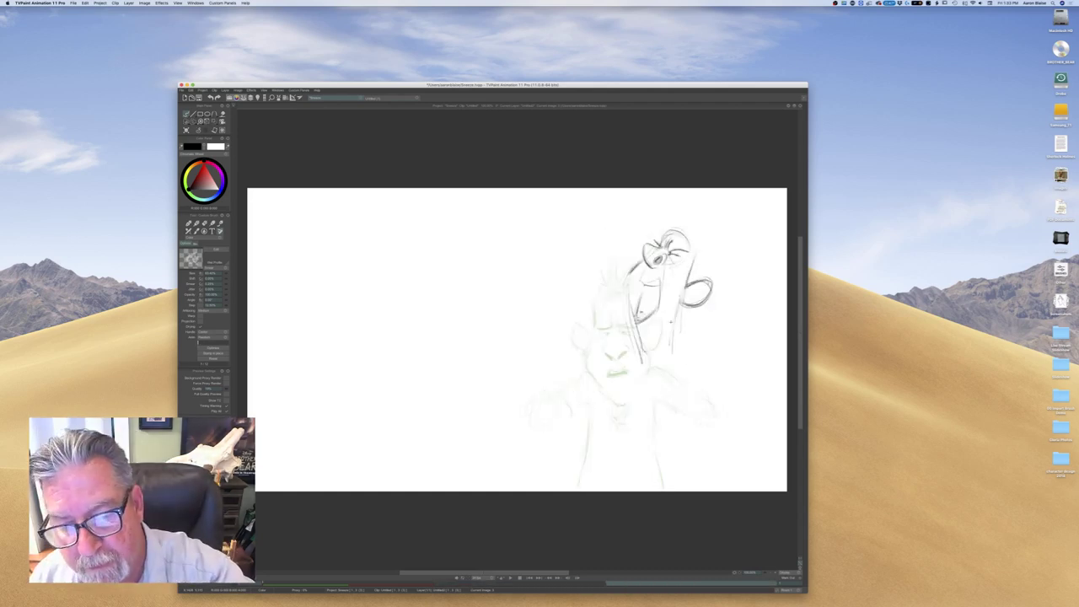
pyautogui.moveTo(671, 335); pyautogui.dragTo(651, 369)
pyautogui.press('Left')
pyautogui.press('Right')
pyautogui.press('Left')
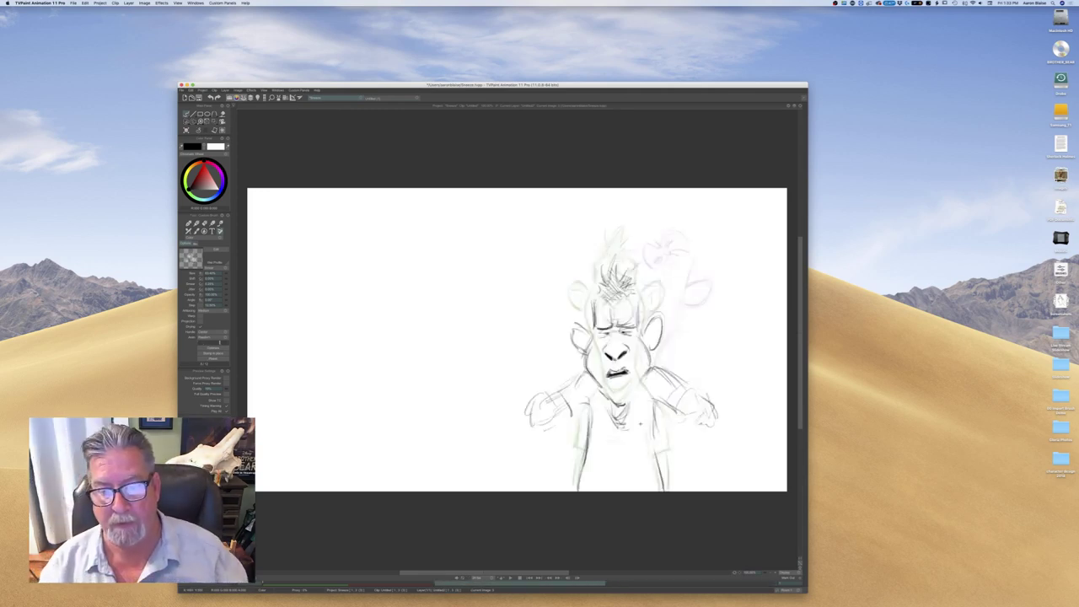
# Flip repeatedly through the three key poses to examine how the head moves from front view to scrunched to tilted back
pyautogui.press('Right')
pyautogui.press('Left')
pyautogui.press('Right')
pyautogui.press('Left')
pyautogui.press('Left')
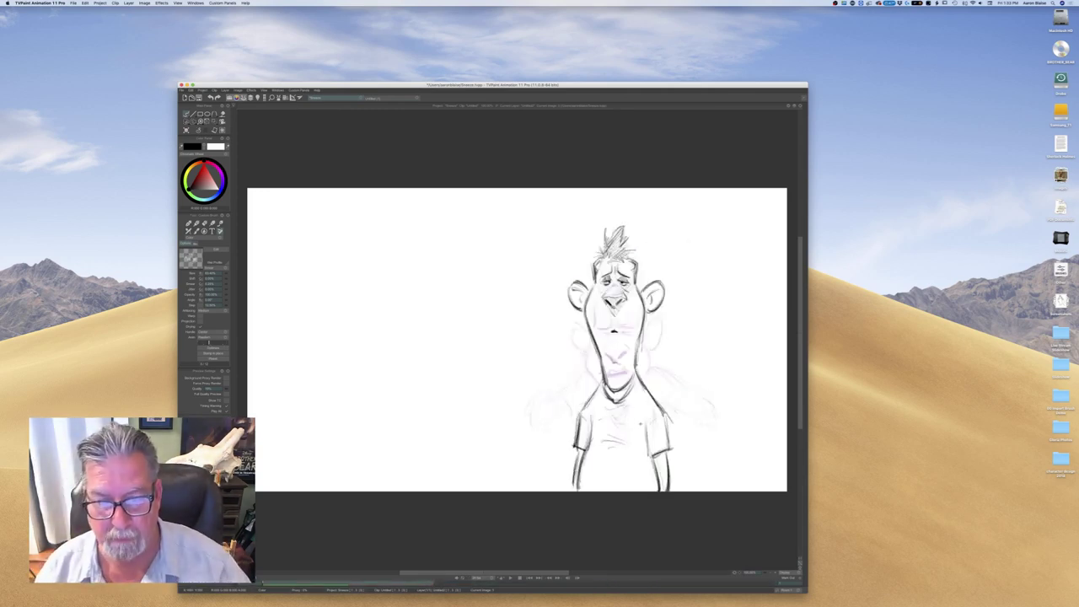
pyautogui.press('Right')
pyautogui.press('Right')
pyautogui.press('Left')
pyautogui.press('Left')
pyautogui.press('Right')
pyautogui.press('Right')
pyautogui.press('Right')
pyautogui.press('Right')
pyautogui.press('Left')
pyautogui.press('Left')
pyautogui.press('Right')
pyautogui.press('Right')
pyautogui.press('Left')
pyautogui.press('Left')
# Draw the shoulder, sleeve and outstretched arm with spread fingers behind the tilted head, and compare with the scrunched pose
pyautogui.moveTo(677, 329); pyautogui.dragTo(705, 356)
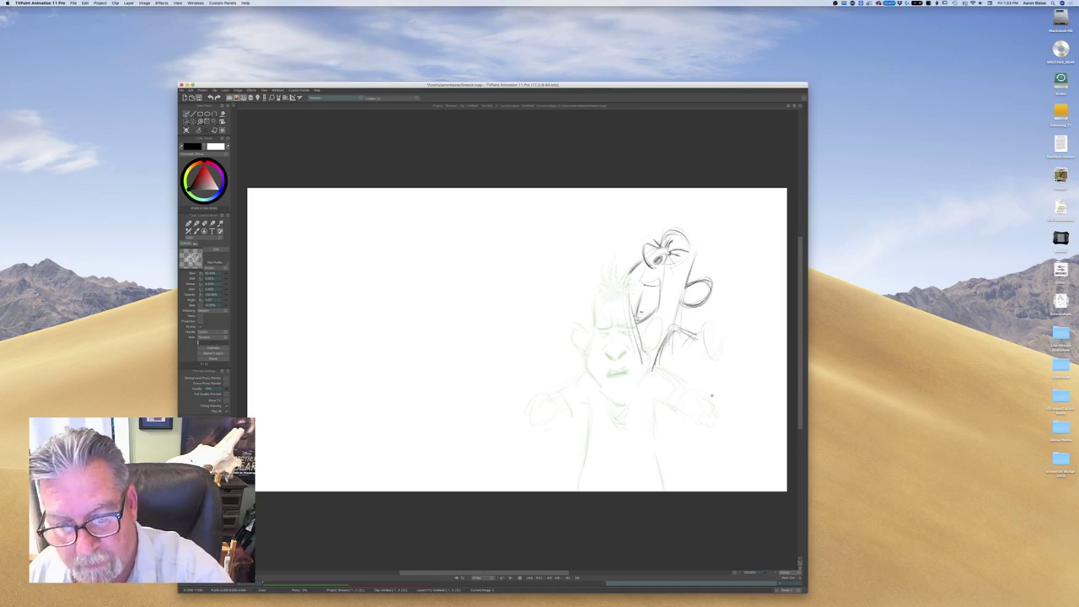
pyautogui.moveTo(726, 342); pyautogui.dragTo(698, 335)
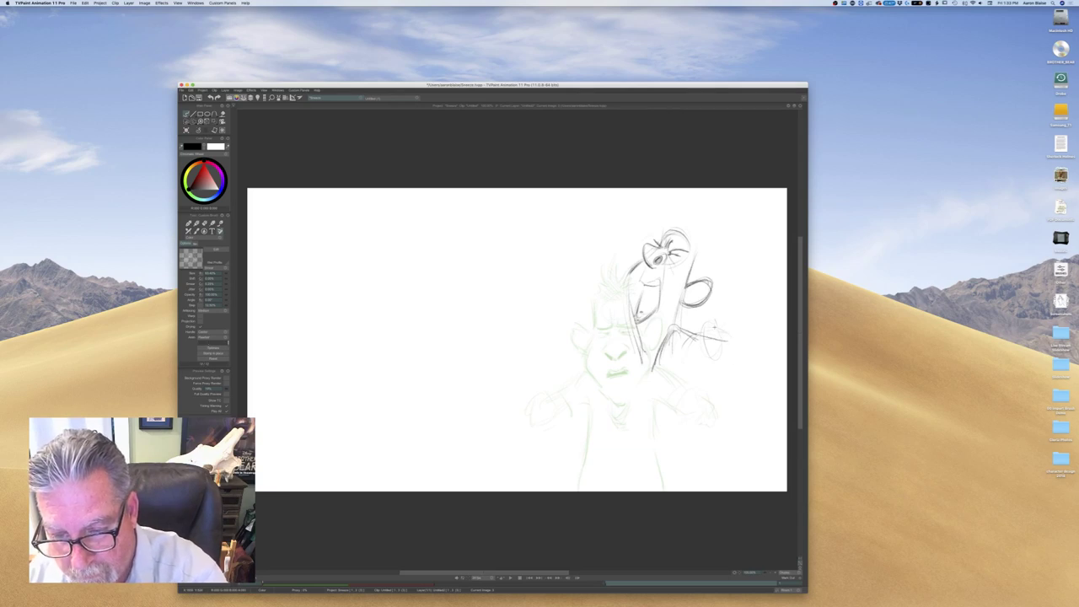
pyautogui.moveTo(713, 319)
pyautogui.mouseDown()
pyautogui.moveTo(740, 357)
pyautogui.moveTo(688, 354)
pyautogui.moveTo(714, 365)
pyautogui.moveTo(720, 343)
pyautogui.mouseUp()
pyautogui.press('Left')
pyautogui.press('Right')
pyautogui.press('Left')
pyautogui.press('Right')
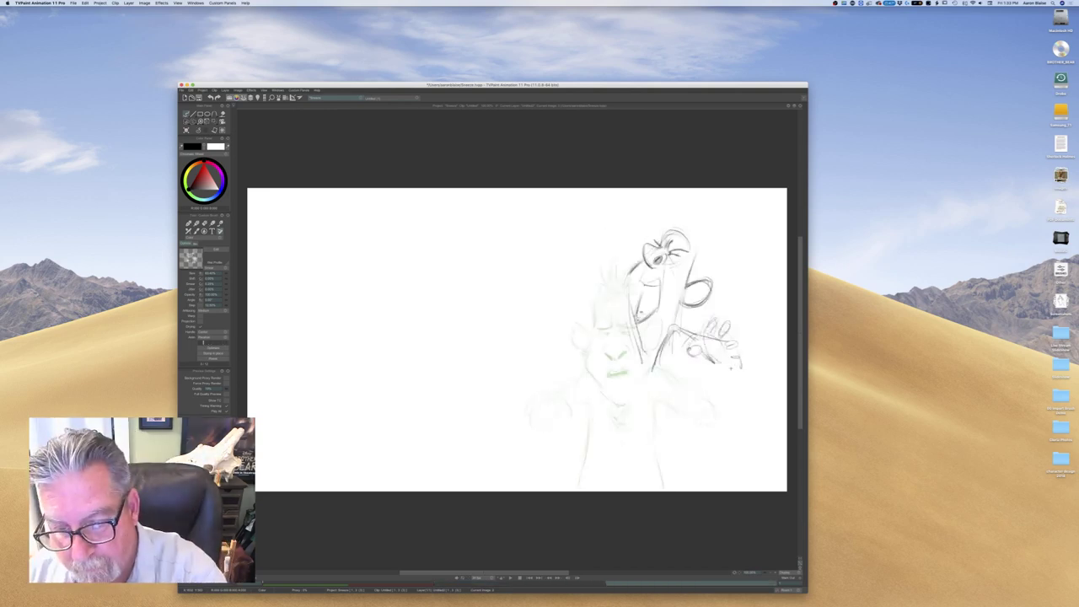
pyautogui.press('Left')
pyautogui.press('Right')
pyautogui.press('Left')
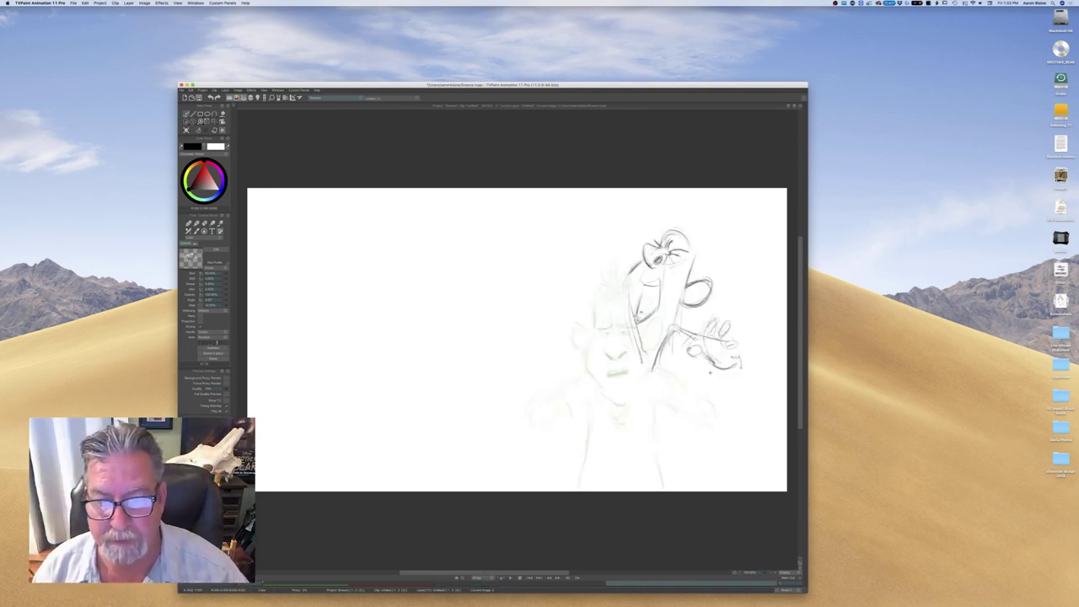
pyautogui.press('Right')
# Hatch the open mouth dark and add the hair tuft, pointed neckline and back line of the torso
pyautogui.moveTo(645, 299)
pyautogui.mouseDown()
pyautogui.moveTo(657, 312)
pyautogui.moveTo(652, 298)
pyautogui.moveTo(639, 313)
pyautogui.mouseUp()
pyautogui.moveTo(649, 306); pyautogui.dragTo(638, 313)
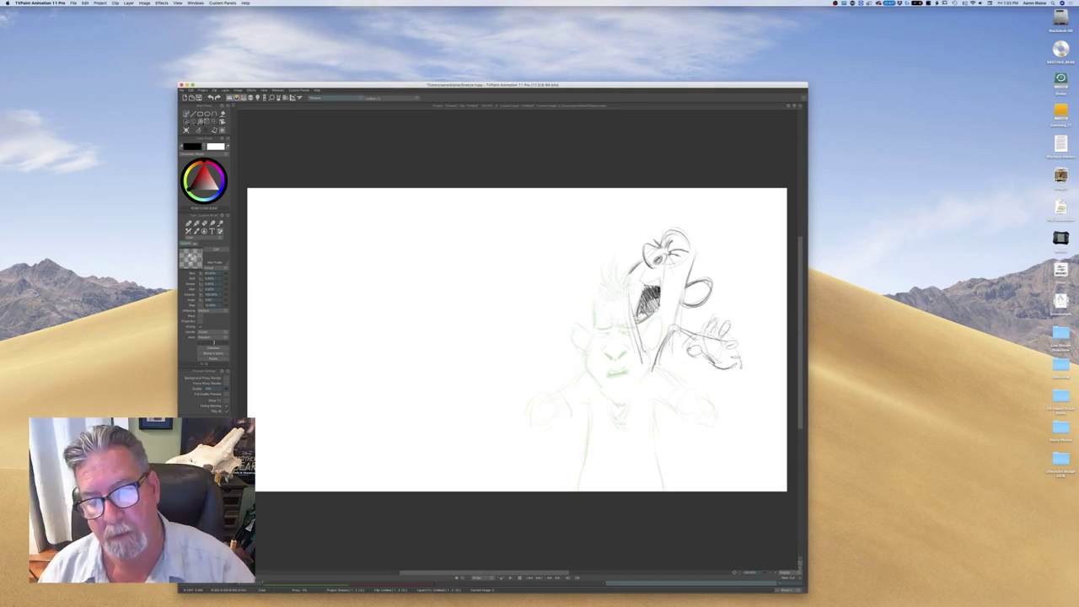
pyautogui.moveTo(658, 280); pyautogui.dragTo(644, 372)
pyautogui.press('Left')
pyautogui.press('Right')
pyautogui.press('Left')
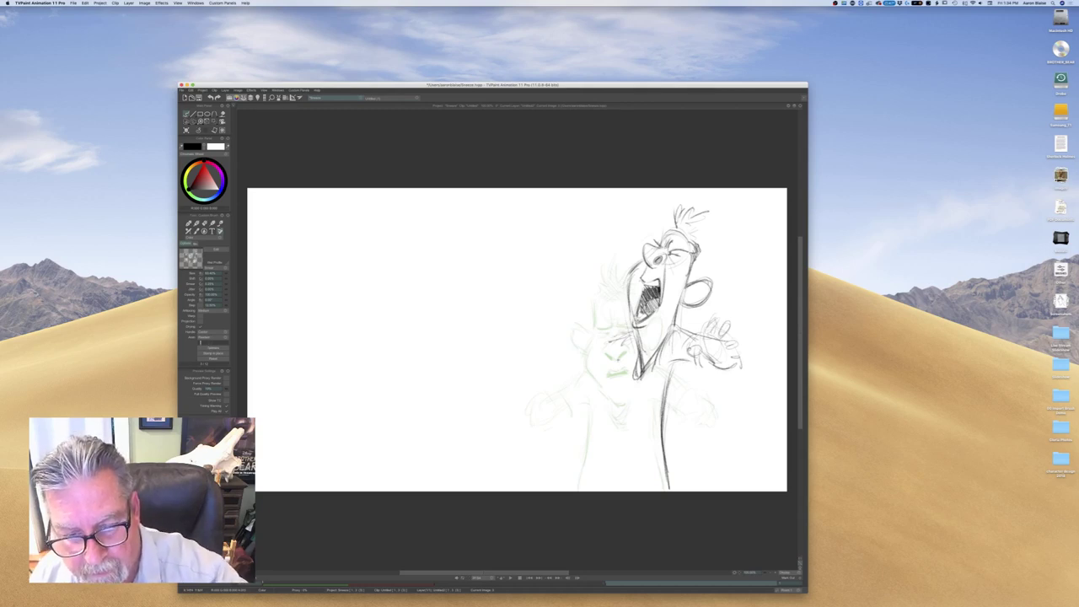
pyautogui.press('Right')
pyautogui.press('Left')
pyautogui.press('Right')
# Draw the front of the torso and the slanted, lifted shirt hem, and compare with the scrunched pose
pyautogui.moveTo(608, 413)
pyautogui.mouseDown()
pyautogui.moveTo(586, 470)
pyautogui.moveTo(585, 455)
pyautogui.moveTo(676, 465)
pyautogui.mouseUp()
pyautogui.moveTo(589, 439); pyautogui.dragTo(631, 445)
pyautogui.moveTo(606, 410); pyautogui.dragTo(592, 429)
pyautogui.moveTo(670, 461); pyautogui.dragTo(665, 446)
pyautogui.moveTo(590, 435); pyautogui.dragTo(666, 466)
pyautogui.moveTo(588, 437); pyautogui.dragTo(625, 447)
pyautogui.press('Left')
pyautogui.press('Right')
pyautogui.press('Left')
pyautogui.press('Right')
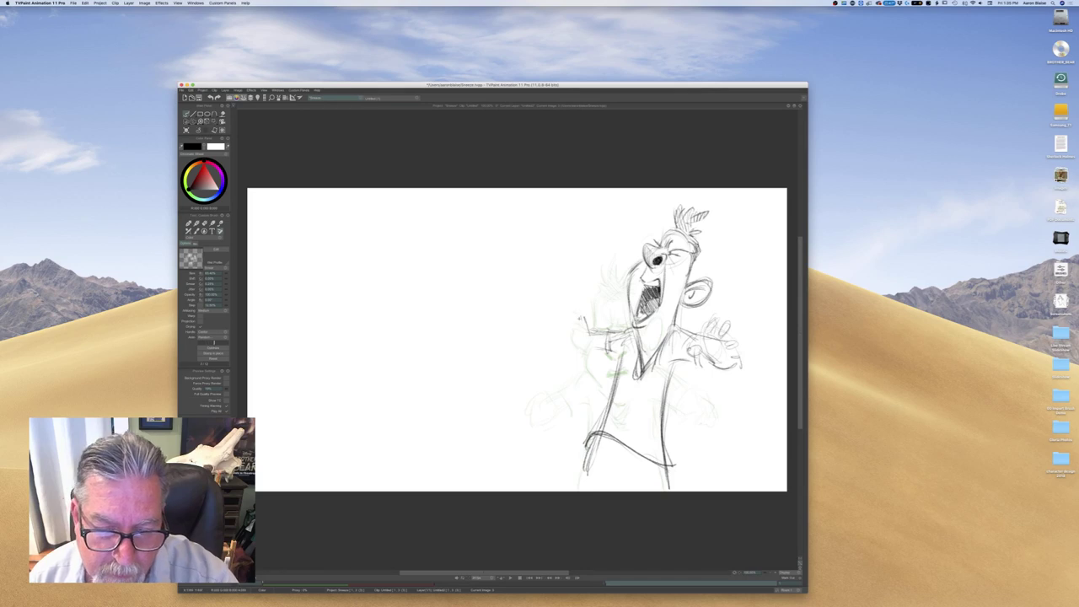
# Sketch a small spread hand at the end of the straight front arm and compare with the scrunched pose
pyautogui.moveTo(571, 324)
pyautogui.mouseDown()
pyautogui.moveTo(569, 312)
pyautogui.moveTo(559, 342)
pyautogui.mouseUp()
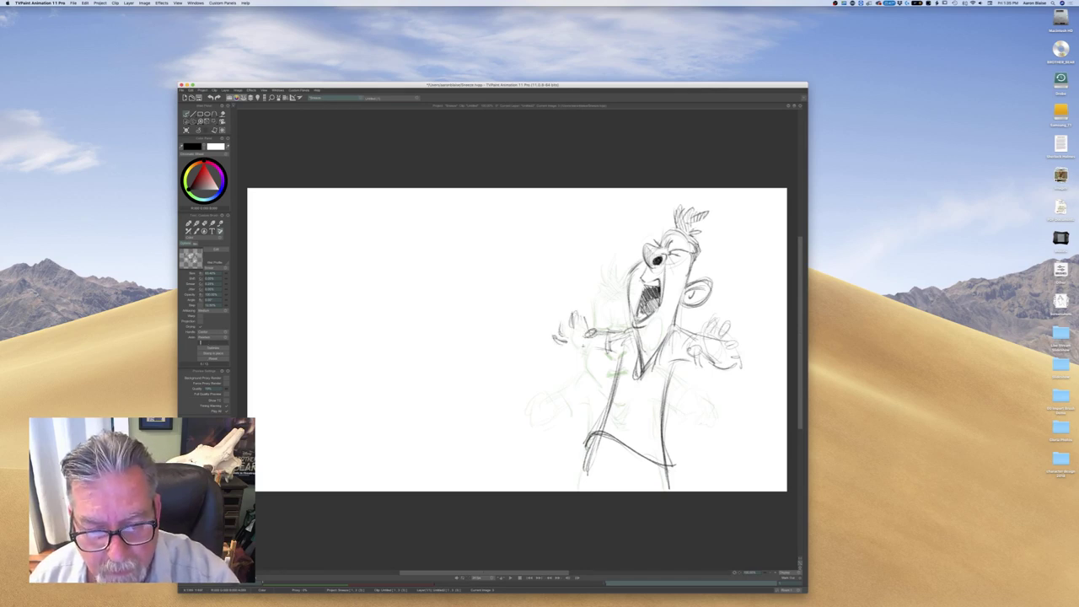
pyautogui.press('Left')
pyautogui.press('Right')
pyautogui.press('Left')
pyautogui.press('Right')
pyautogui.moveTo(567, 329)
pyautogui.mouseDown()
pyautogui.moveTo(576, 349)
pyautogui.moveTo(585, 330)
pyautogui.mouseUp()
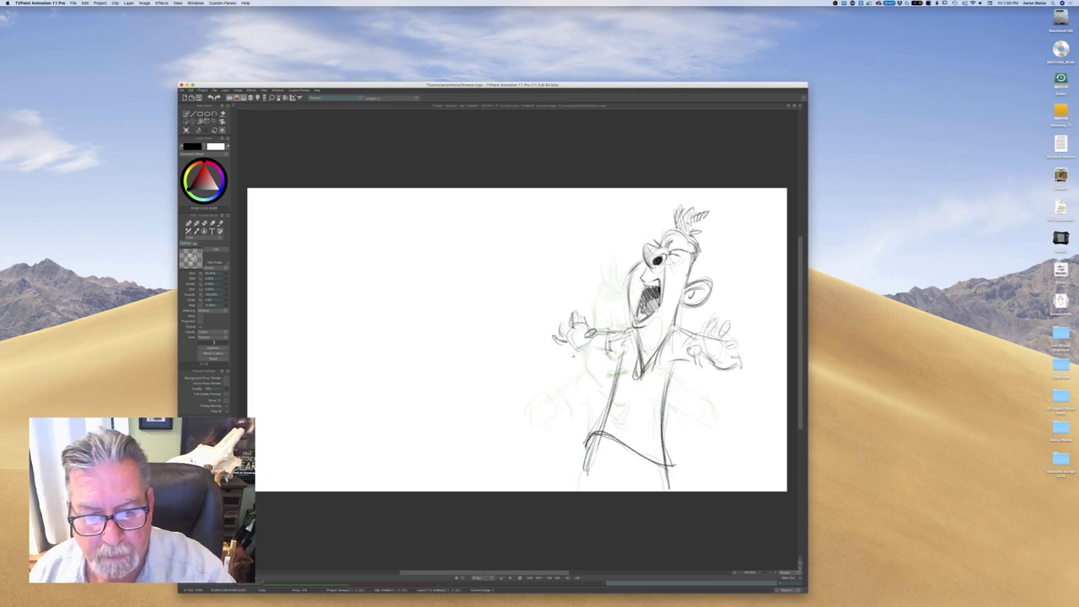
# Erase the front hand and redraw the forearm raised from a bent elbow with an open, spread-fingered hand
pyautogui.press('e')
pyautogui.moveTo(574, 313)
pyautogui.mouseDown()
pyautogui.moveTo(589, 337)
pyautogui.moveTo(565, 352)
pyautogui.moveTo(553, 329)
pyautogui.mouseUp()
pyautogui.press('b')
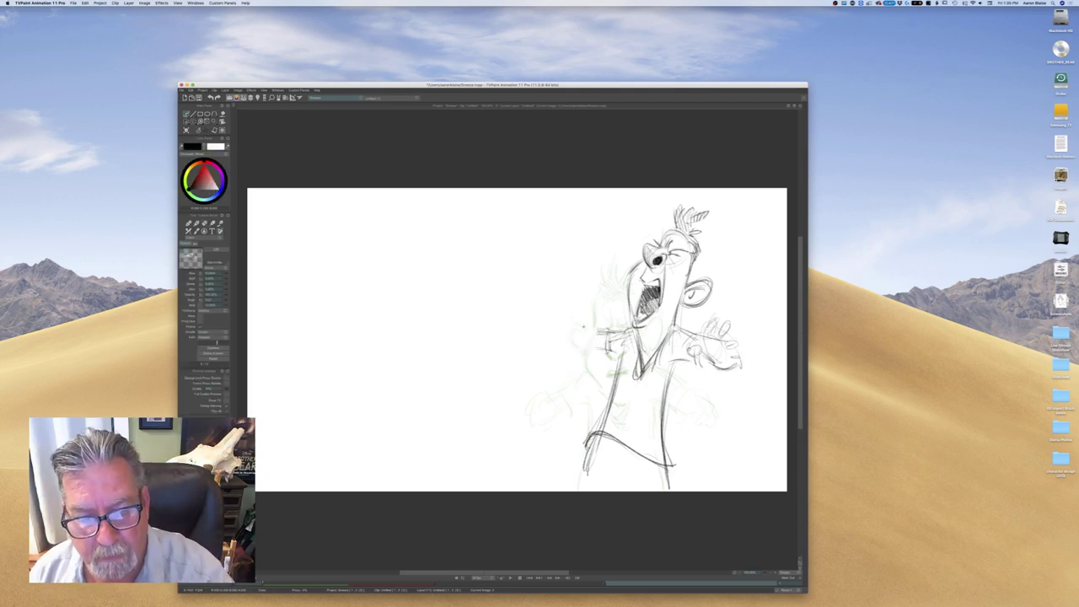
pyautogui.moveTo(575, 314)
pyautogui.mouseDown()
pyautogui.moveTo(588, 325)
pyautogui.moveTo(569, 327)
pyautogui.moveTo(586, 326)
pyautogui.moveTo(563, 306)
pyautogui.moveTo(556, 311)
pyautogui.mouseUp()
pyautogui.moveTo(591, 346)
pyautogui.mouseDown()
pyautogui.moveTo(558, 300)
pyautogui.moveTo(547, 302)
pyautogui.moveTo(578, 286)
pyautogui.moveTo(568, 270)
pyautogui.moveTo(549, 303)
pyautogui.moveTo(572, 253)
pyautogui.mouseUp()
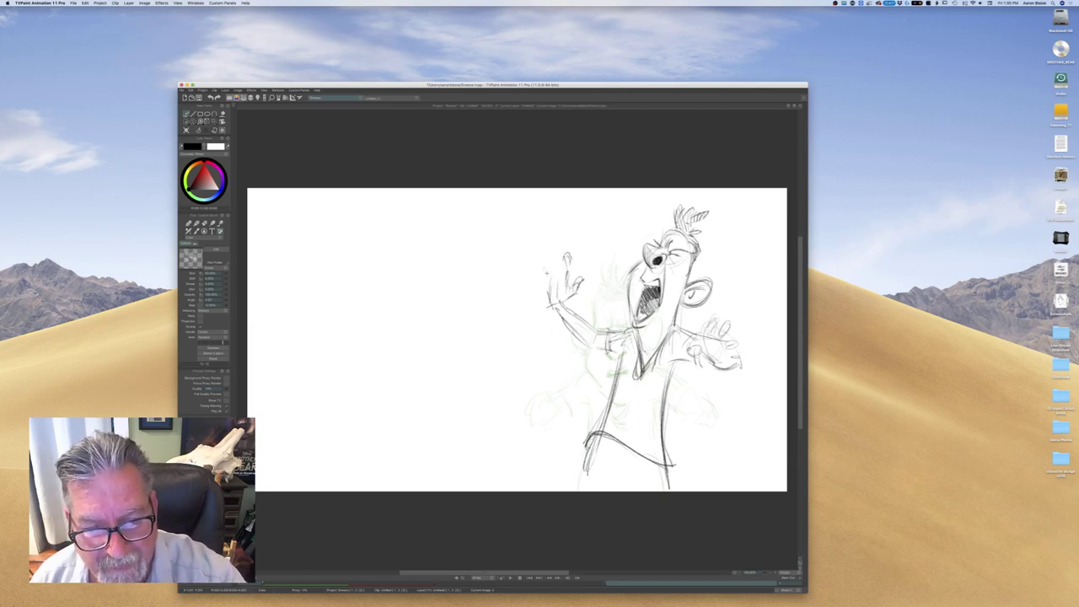
pyautogui.press('Right')
pyautogui.press('Left')
pyautogui.press('Right')
pyautogui.press('Left')
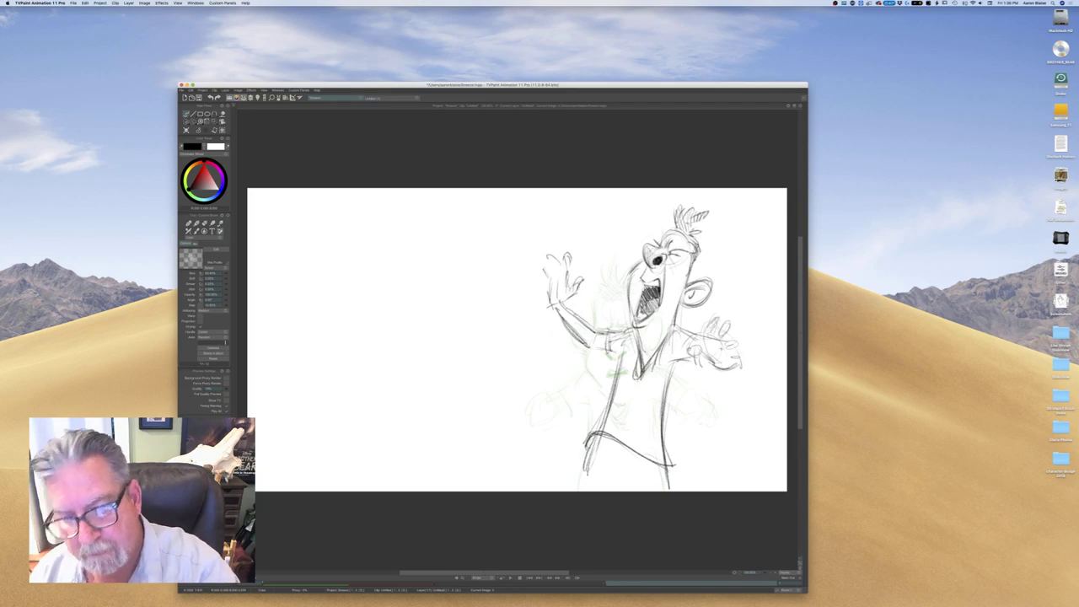
# Add the bare belly with navel and waistband below the shirt hem, and clean up the front sleeve
pyautogui.press('Left')
pyautogui.press('Right')
pyautogui.press('Left')
pyautogui.press('Left')
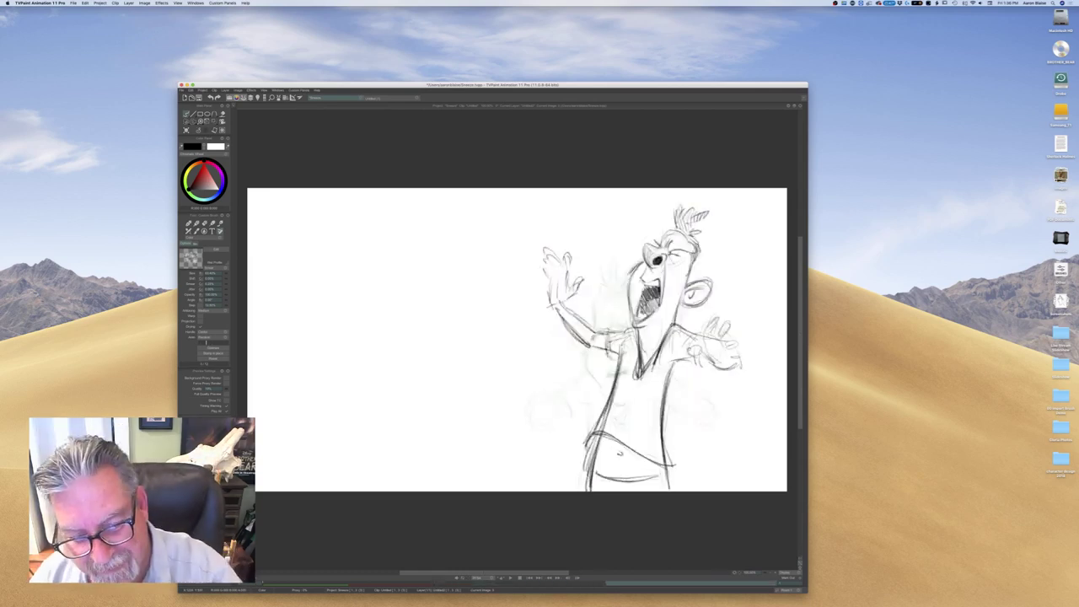
pyautogui.press('n')
pyautogui.moveTo(610, 340); pyautogui.dragTo(622, 364)
pyautogui.press('n')
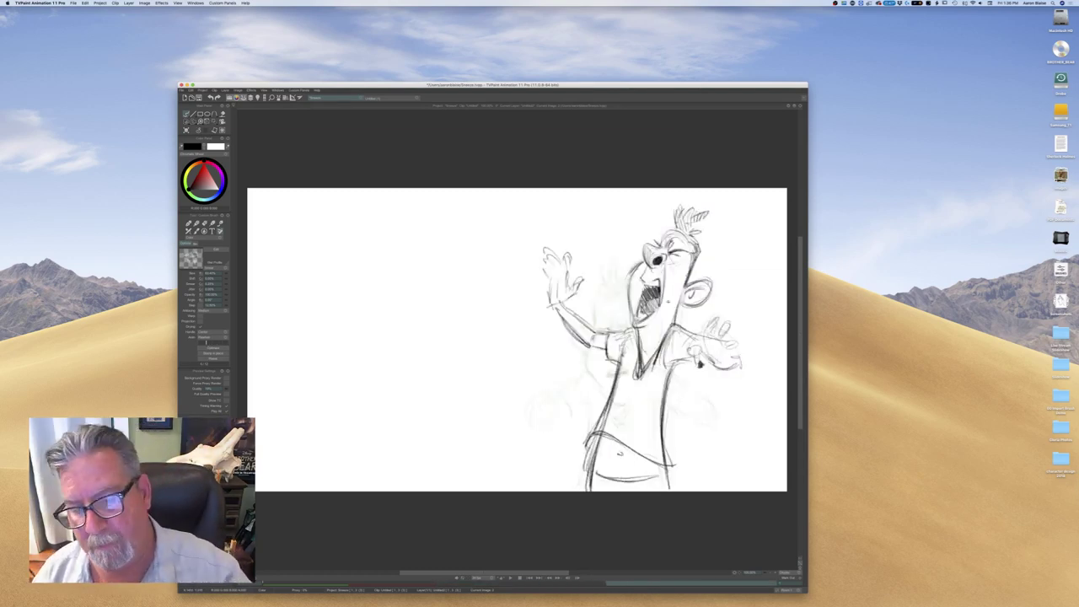
# Erase the outstretched rear hand and forearm, and draw a raised open hand with the forearm curving down to the elbow
pyautogui.press('e')
pyautogui.moveTo(727, 326); pyautogui.dragTo(695, 352)
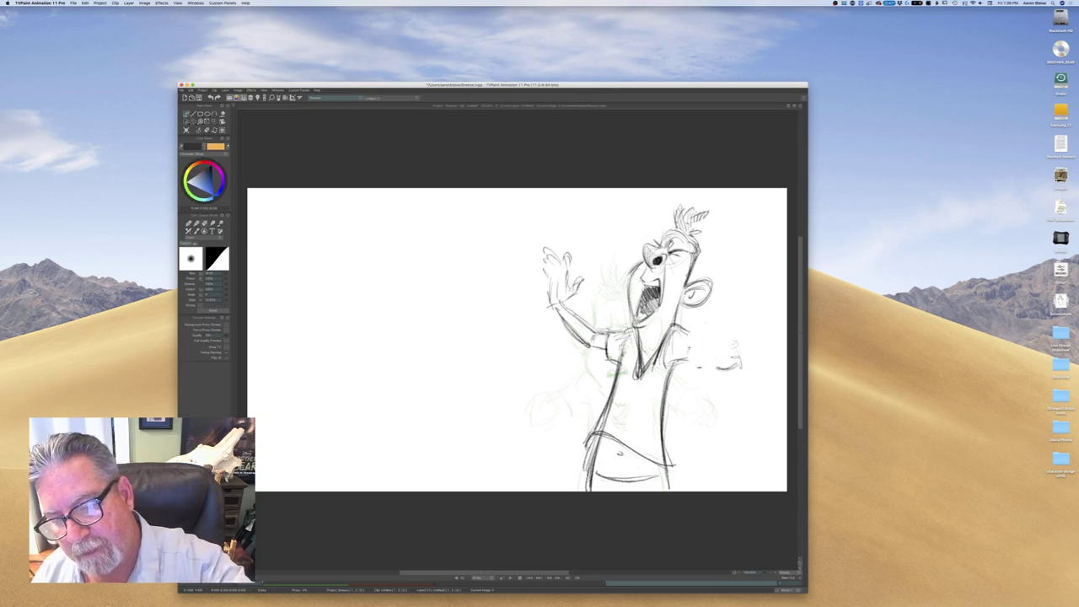
pyautogui.press('n')
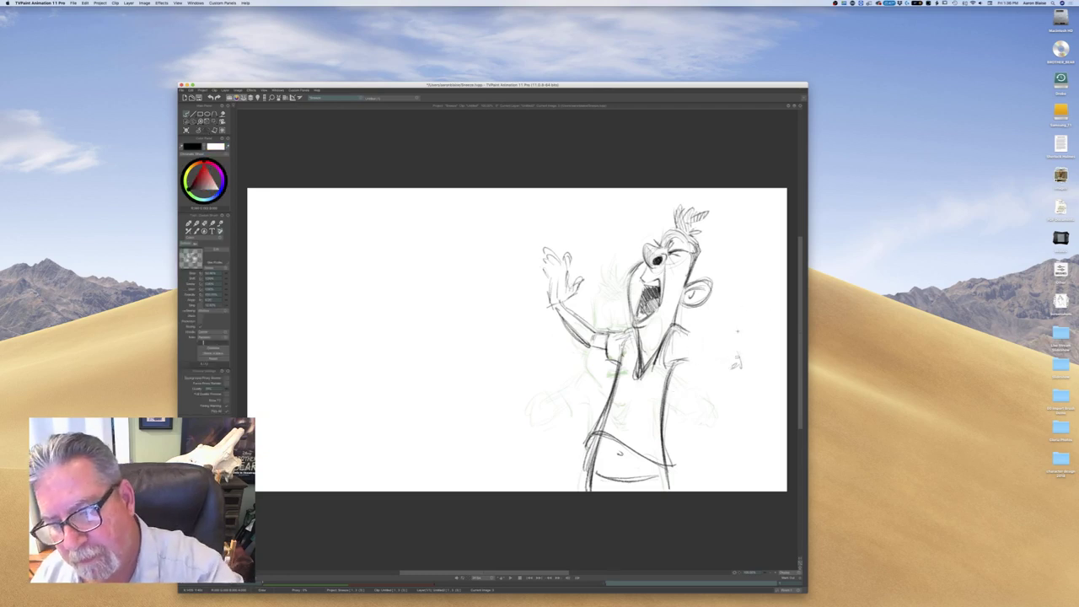
pyautogui.moveTo(728, 326)
pyautogui.mouseDown()
pyautogui.moveTo(757, 314)
pyautogui.moveTo(746, 308)
pyautogui.moveTo(719, 308)
pyautogui.moveTo(732, 314)
pyautogui.moveTo(743, 283)
pyautogui.moveTo(771, 301)
pyautogui.mouseUp()
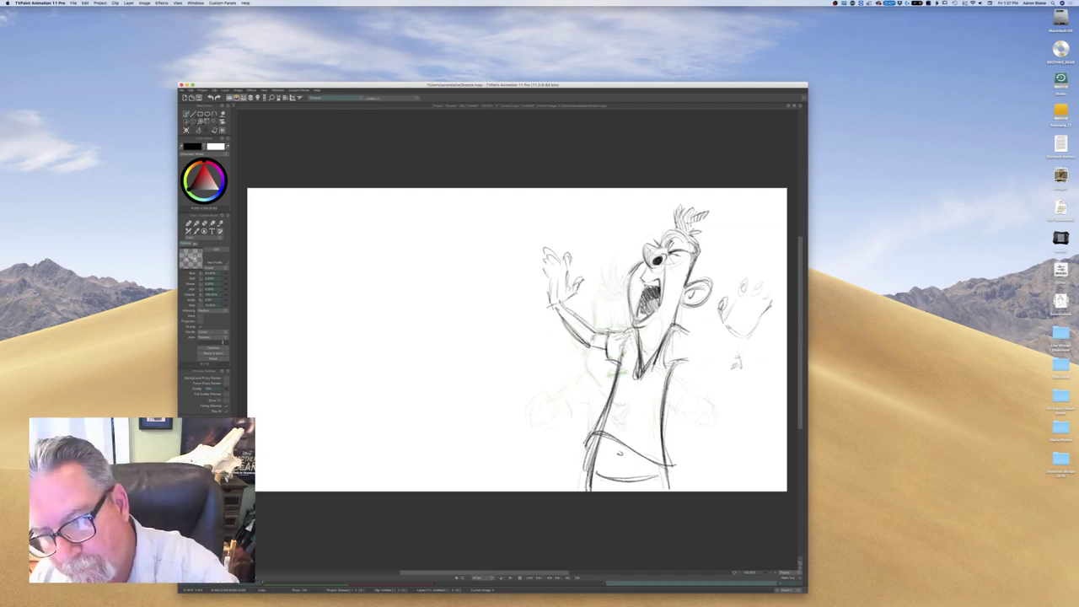
pyautogui.moveTo(753, 326)
pyautogui.mouseDown()
pyautogui.moveTo(742, 336)
pyautogui.moveTo(755, 298)
pyautogui.moveTo(728, 346)
pyautogui.moveTo(743, 367)
pyautogui.mouseUp()
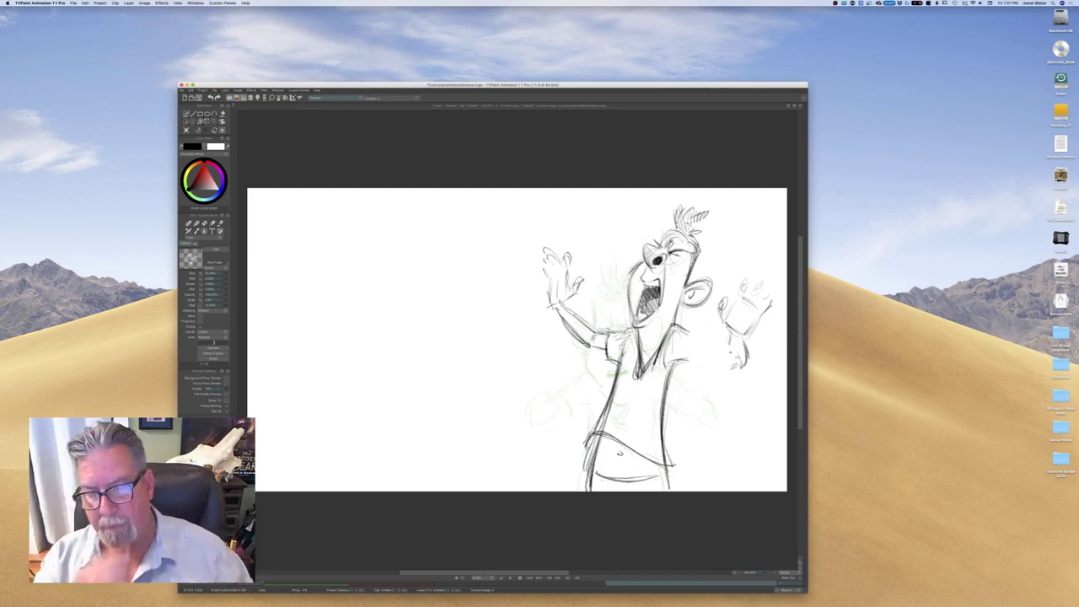
# Erase the stray marks at the rear elbow and connect the raised forearm to the sleeve with upper arm lines
pyautogui.press('e')
pyautogui.moveTo(733, 347); pyautogui.dragTo(739, 368)
pyautogui.press('e')
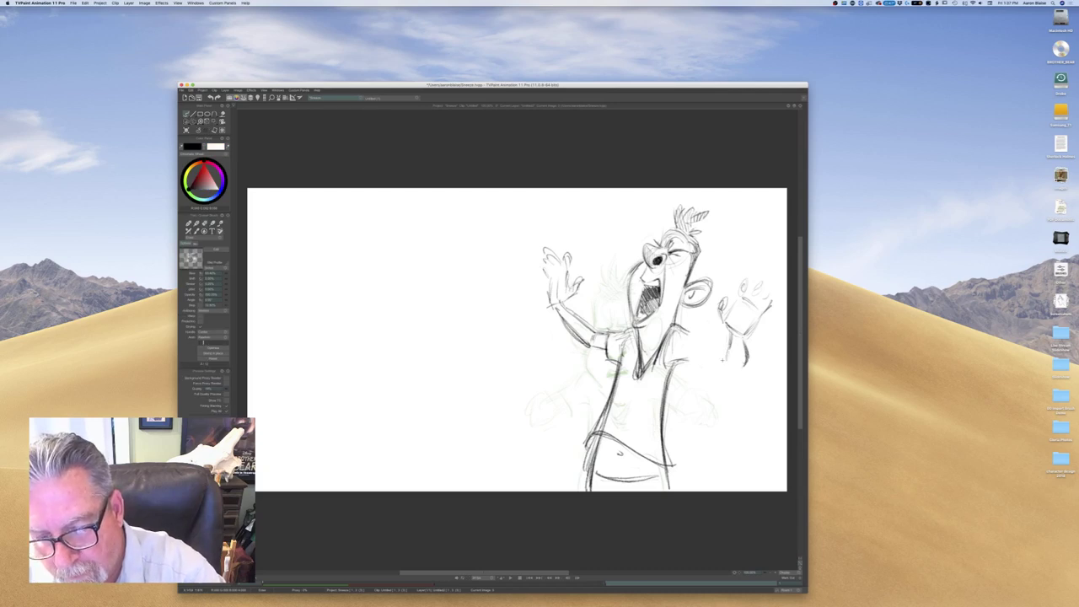
pyautogui.moveTo(687, 345)
pyautogui.mouseDown()
pyautogui.moveTo(725, 341)
pyautogui.moveTo(701, 371)
pyautogui.moveTo(730, 347)
pyautogui.moveTo(728, 365)
pyautogui.moveTo(666, 369)
pyautogui.mouseUp()
pyautogui.press('e')
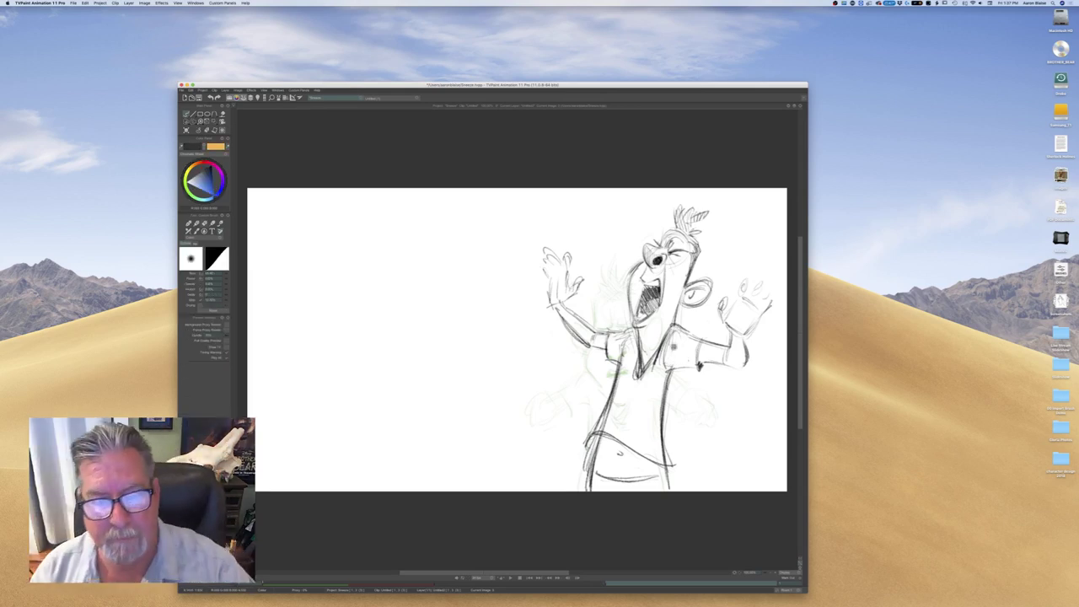
pyautogui.press('b')
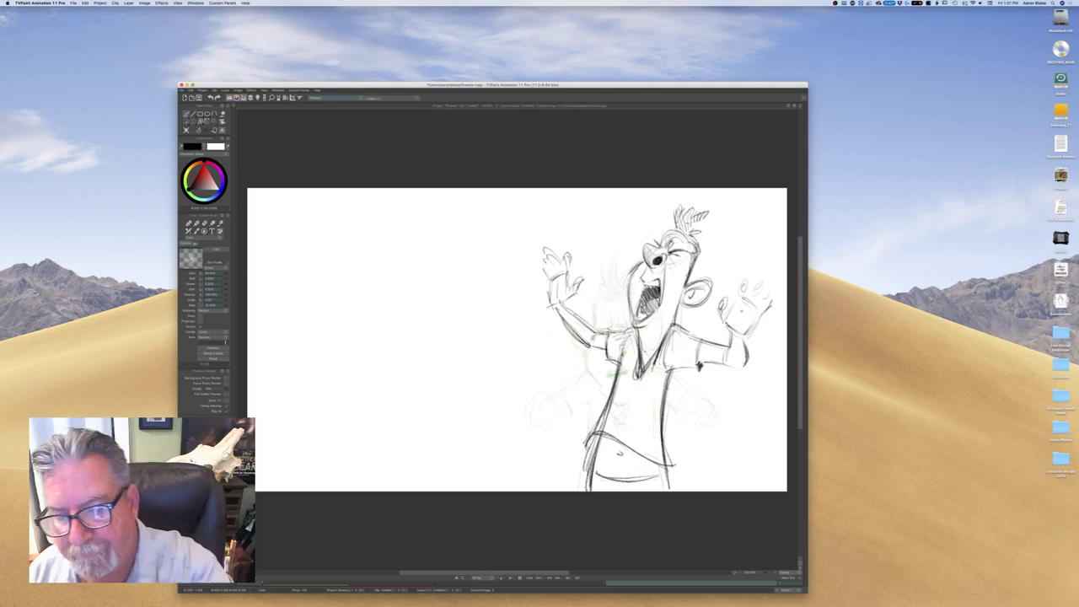
# Darken the rear hand's fingers, refine its thumb and add the crease at the base of the palm
pyautogui.moveTo(772, 302)
pyautogui.mouseDown()
pyautogui.moveTo(767, 312)
pyautogui.moveTo(763, 277)
pyautogui.mouseUp()
pyautogui.moveTo(766, 285)
pyautogui.mouseDown()
pyautogui.moveTo(758, 276)
pyautogui.moveTo(749, 286)
pyautogui.mouseUp()
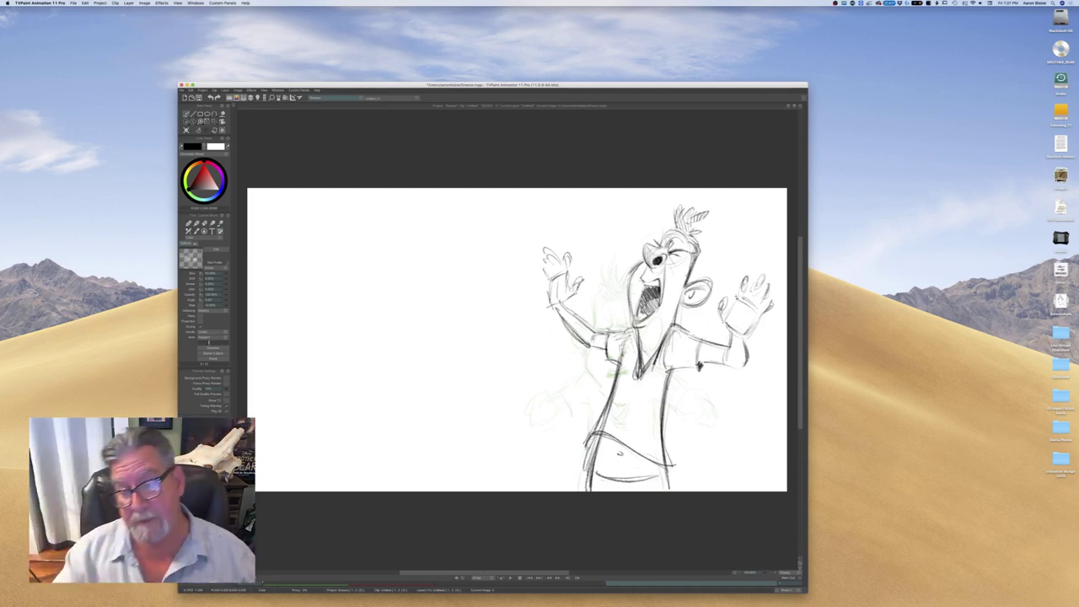
pyautogui.moveTo(738, 296)
pyautogui.mouseDown()
pyautogui.moveTo(730, 314)
pyautogui.moveTo(712, 296)
pyautogui.moveTo(714, 306)
pyautogui.mouseUp()
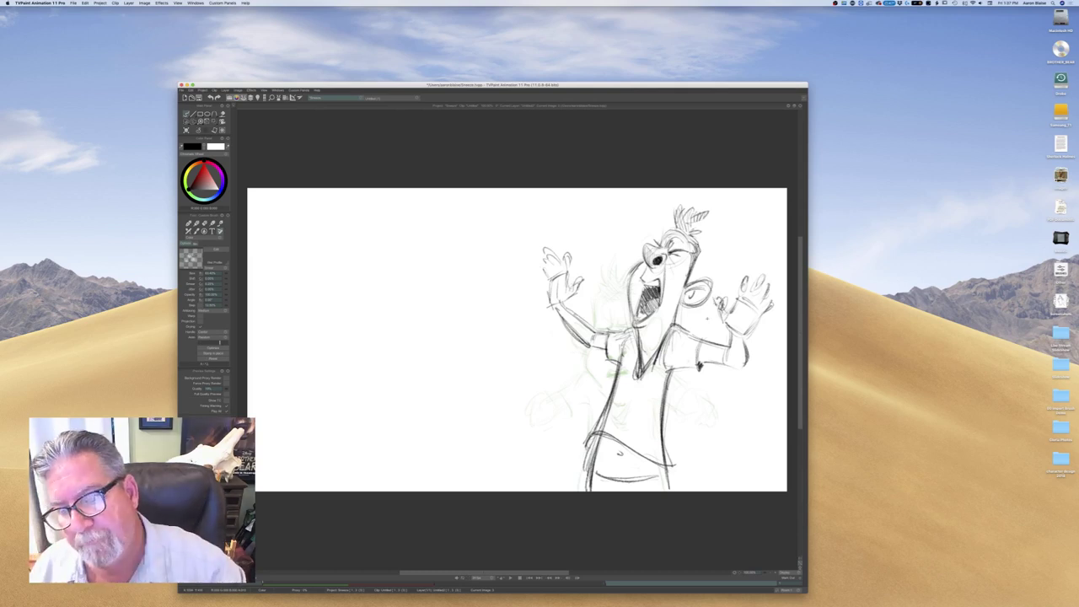
pyautogui.press('e')
pyautogui.press('b')
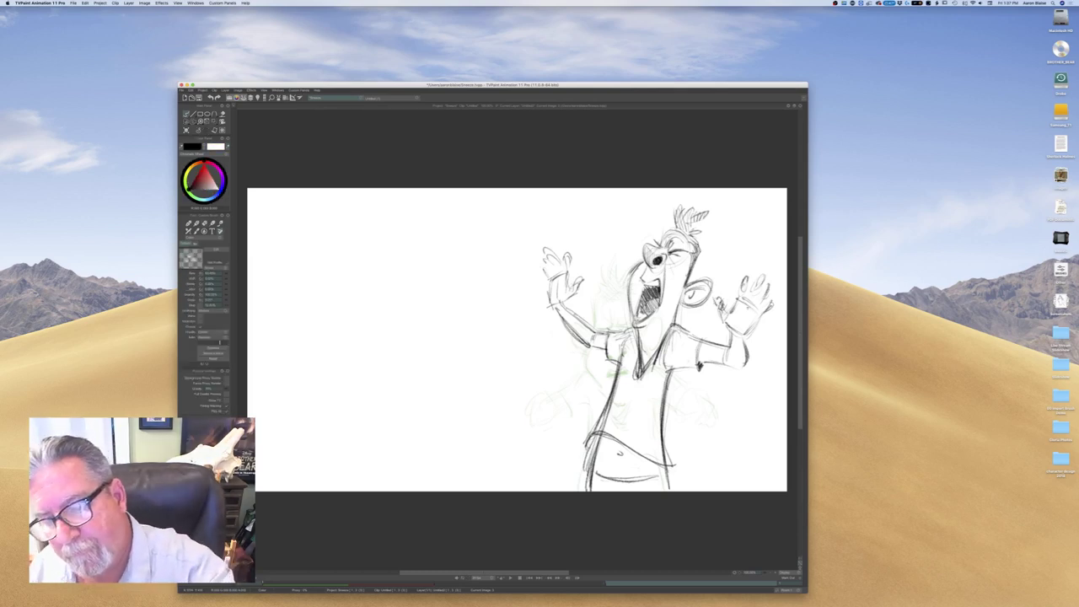
pyautogui.moveTo(739, 315); pyautogui.dragTo(750, 322)
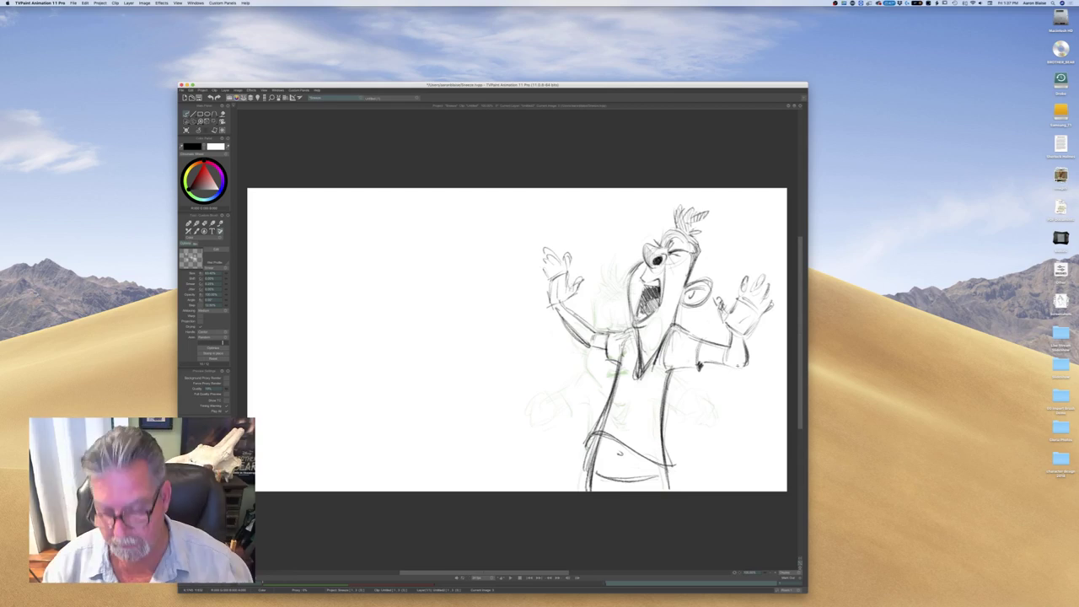
# Return to the scrunched pose frame and redraw both sides of its torso with darker, curved lines
pyautogui.press('Left')
pyautogui.press('Left')
pyautogui.press('Right')
pyautogui.press('Right')
pyautogui.press('Left')
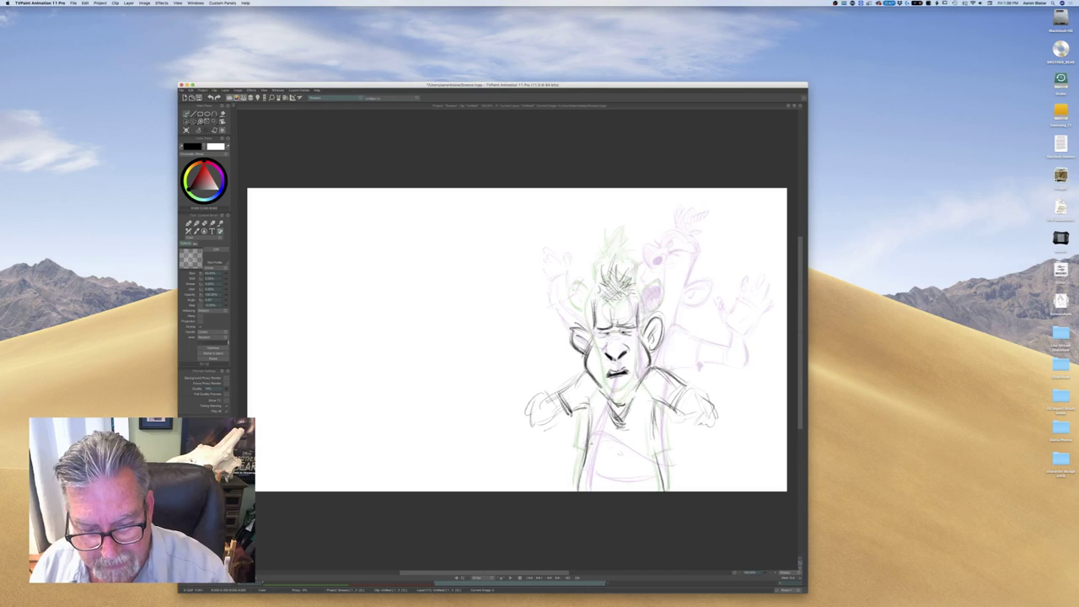
pyautogui.moveTo(591, 408); pyautogui.dragTo(577, 483)
pyautogui.moveTo(584, 447); pyautogui.dragTo(577, 490)
pyautogui.moveTo(652, 435); pyautogui.dragTo(666, 491)
# Flip between the front view and scrunched pose to examine how the torso changes
pyautogui.press('Left')
pyautogui.press('Right')
pyautogui.press('Left')
pyautogui.press('Right')
pyautogui.press('Left')
pyautogui.press('Right')
pyautogui.press('Left')
pyautogui.press('Right')
pyautogui.press('Left')
pyautogui.press('Left')
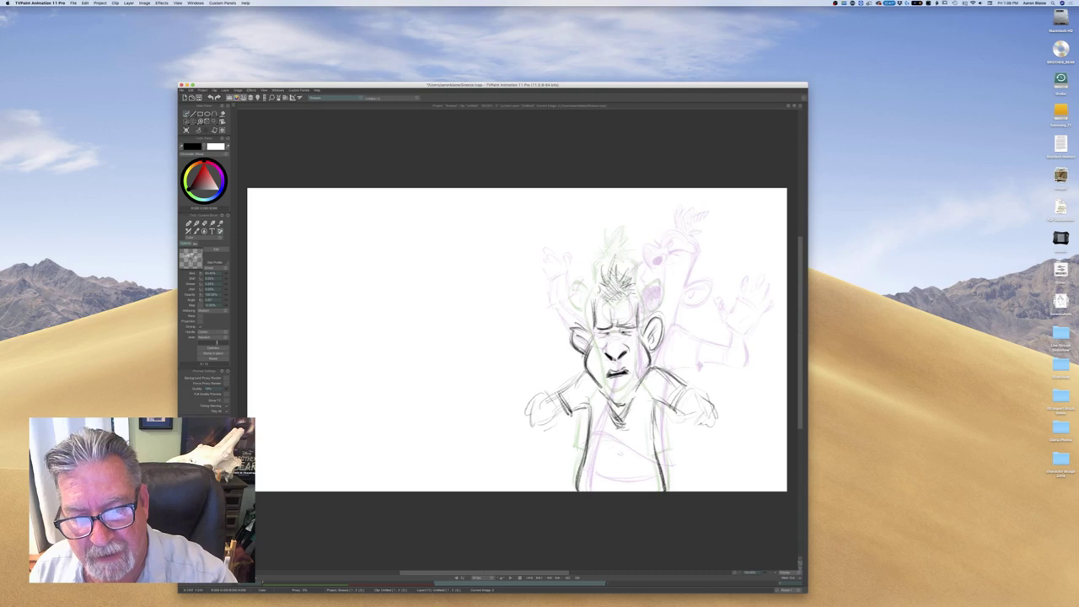
# Add spiky strands to the scrunched pose's hair tuft and strengthen its hairline, comparing with the front view
pyautogui.moveTo(612, 282)
pyautogui.mouseDown()
pyautogui.moveTo(605, 262)
pyautogui.moveTo(594, 268)
pyautogui.mouseUp()
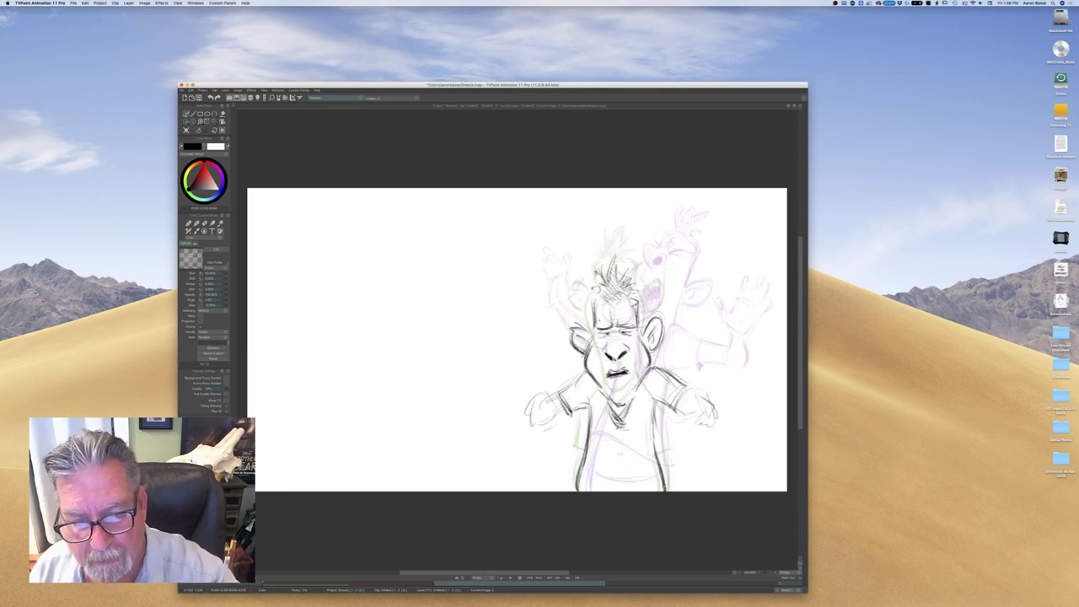
pyautogui.moveTo(598, 299); pyautogui.dragTo(594, 309)
pyautogui.press('Left')
pyautogui.press('Right')
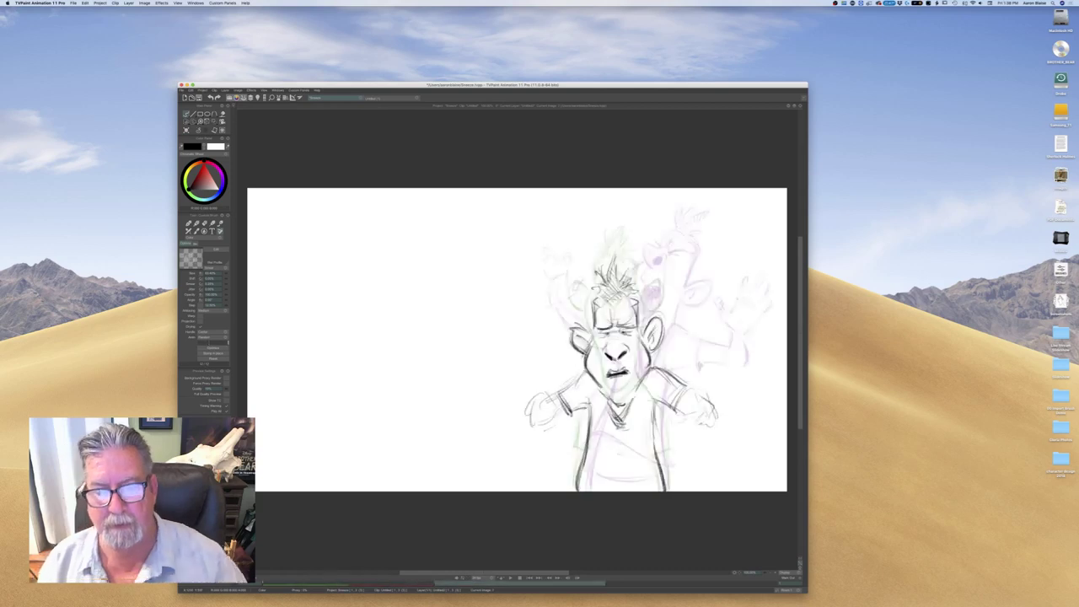
pyautogui.press('Left')
pyautogui.press('Right')
pyautogui.press('Left')
pyautogui.press('Right')
# Darken the outline of the scrunched pose's ear and compare it with the front view
pyautogui.moveTo(583, 329); pyautogui.dragTo(576, 350)
pyautogui.press('Left')
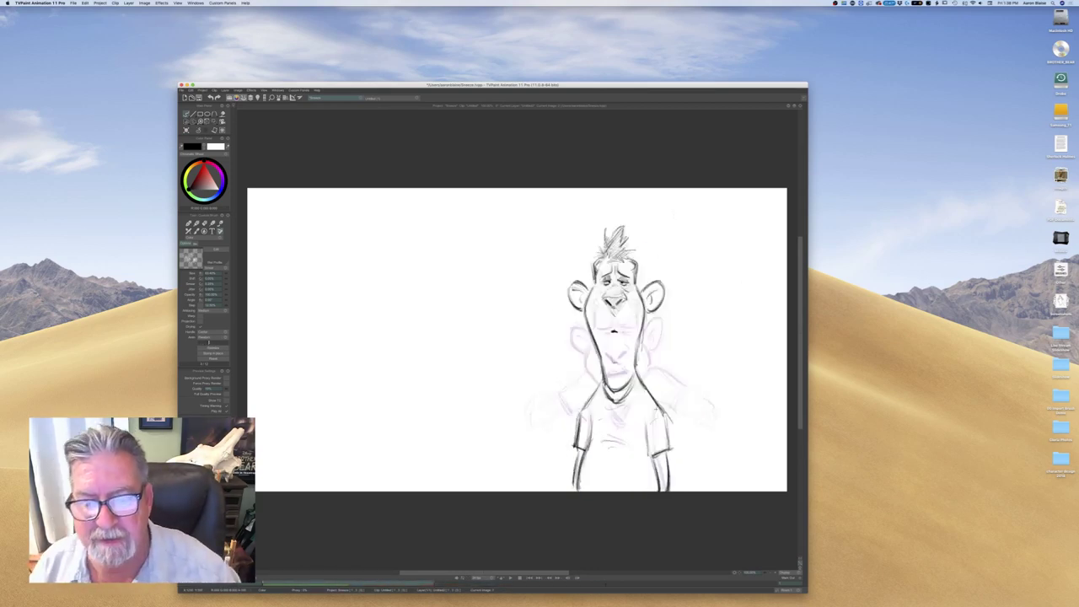
pyautogui.press('Right')
pyautogui.press('Left')
pyautogui.press('Right')
pyautogui.press('Left')
pyautogui.press('Right')
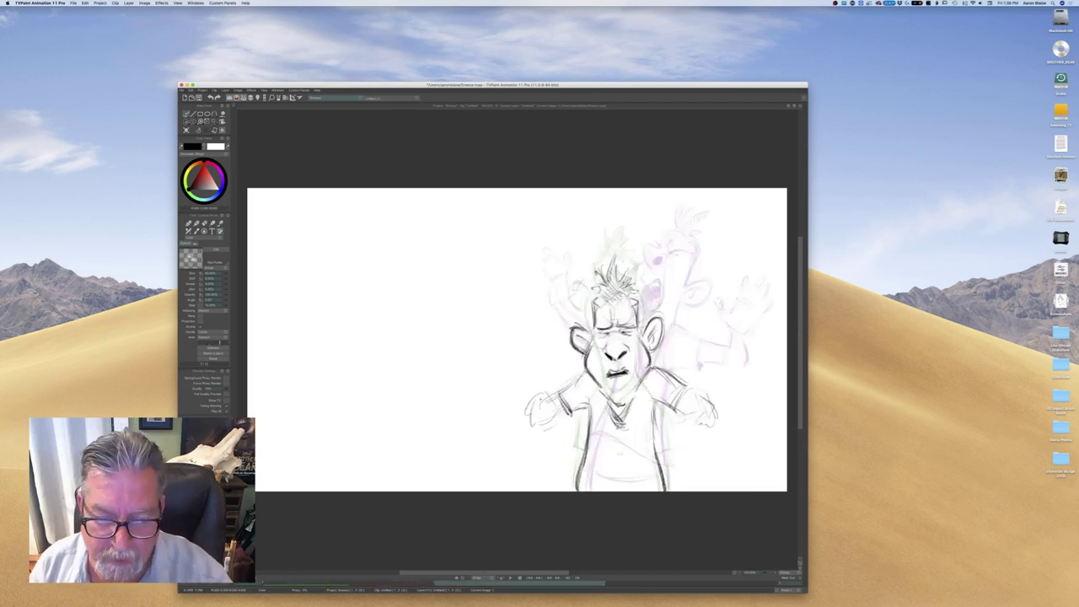
# Darken and define the fingers on both of the scrunched pose's hands, comparing them with the neighbouring poses
pyautogui.moveTo(549, 392)
pyautogui.mouseDown()
pyautogui.moveTo(528, 416)
pyautogui.moveTo(555, 412)
pyautogui.moveTo(565, 427)
pyautogui.moveTo(534, 443)
pyautogui.moveTo(543, 446)
pyautogui.moveTo(540, 413)
pyautogui.mouseUp()
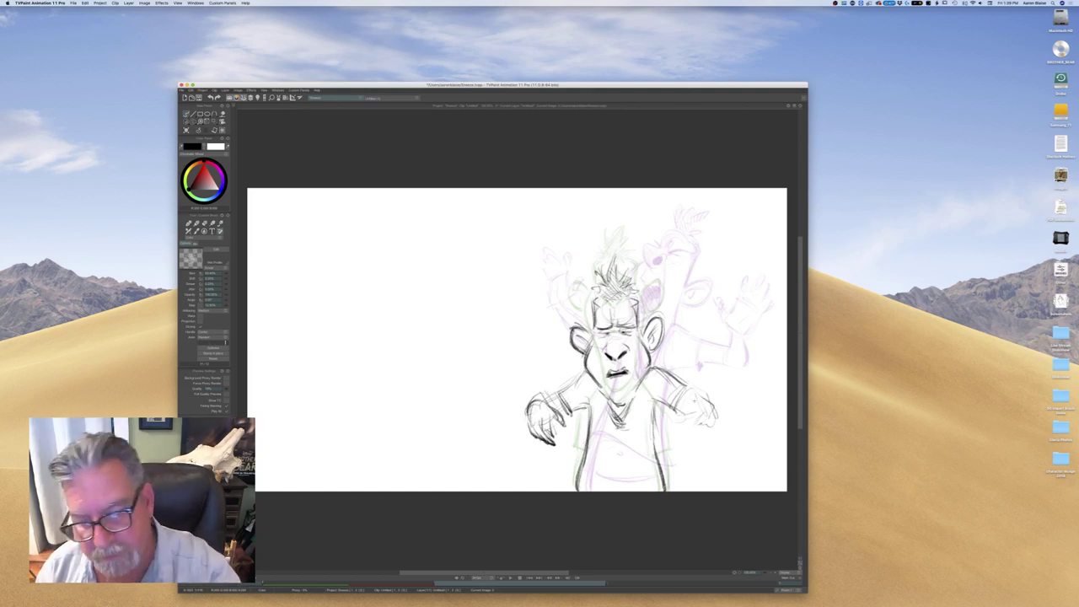
pyautogui.moveTo(715, 405)
pyautogui.mouseDown()
pyautogui.moveTo(718, 431)
pyautogui.moveTo(686, 409)
pyautogui.moveTo(703, 419)
pyautogui.mouseUp()
pyautogui.moveTo(710, 400)
pyautogui.mouseDown()
pyautogui.moveTo(718, 414)
pyautogui.moveTo(706, 422)
pyautogui.mouseUp()
pyautogui.moveTo(718, 422)
pyautogui.mouseDown()
pyautogui.moveTo(700, 431)
pyautogui.moveTo(709, 431)
pyautogui.mouseUp()
pyautogui.press('Left')
pyautogui.press('Right')
pyautogui.press('Left')
pyautogui.press('Right')
pyautogui.press('Right')
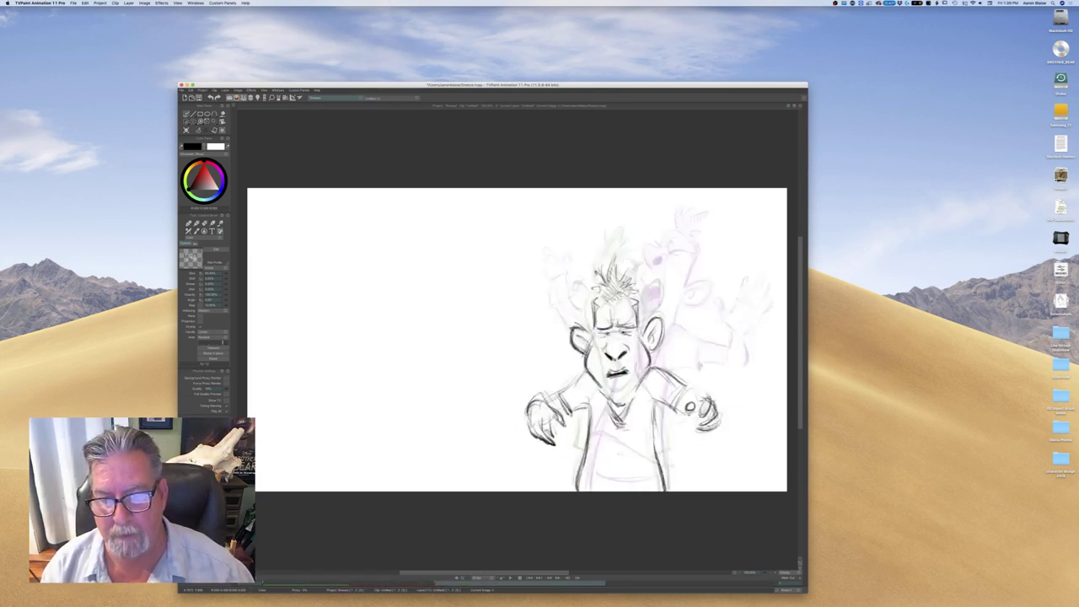
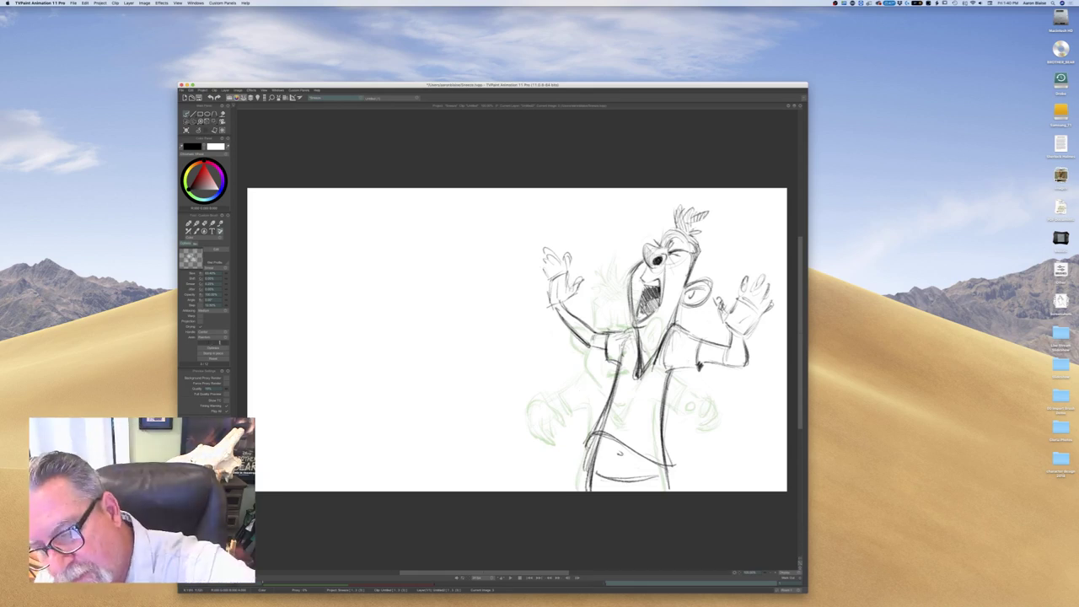
# Compare the tilted-back pose with the scrunched pose and scale the tilted-back drawing down slightly
pyautogui.press('Left')
pyautogui.press('Right')
pyautogui.press('Left')
pyautogui.press('Right')
pyautogui.press('Left')
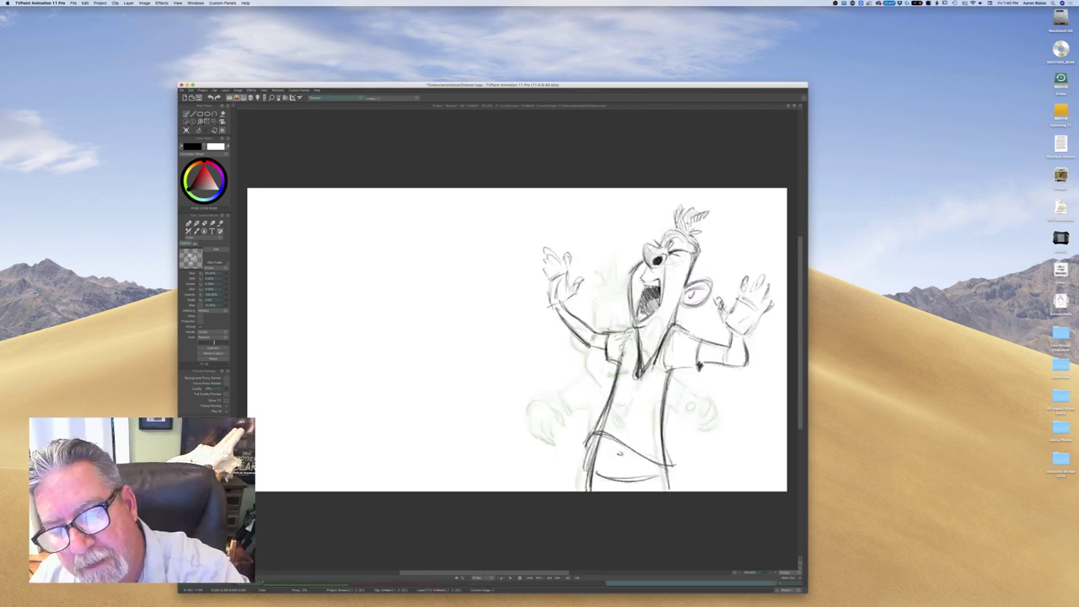
pyautogui.click(215, 123)
pyautogui.click(238, 128)
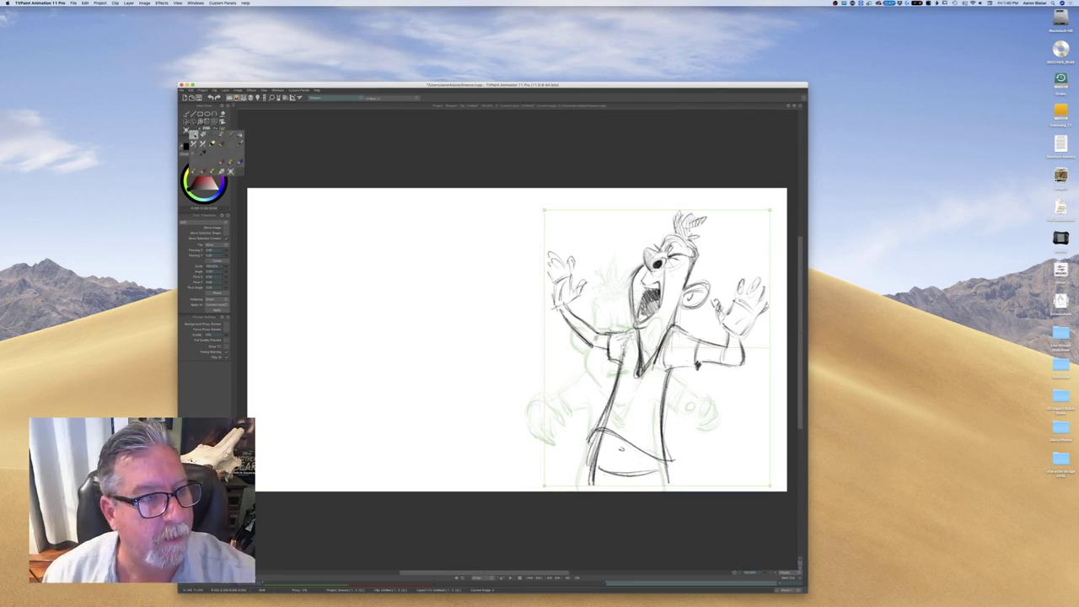
pyautogui.click(193, 131)
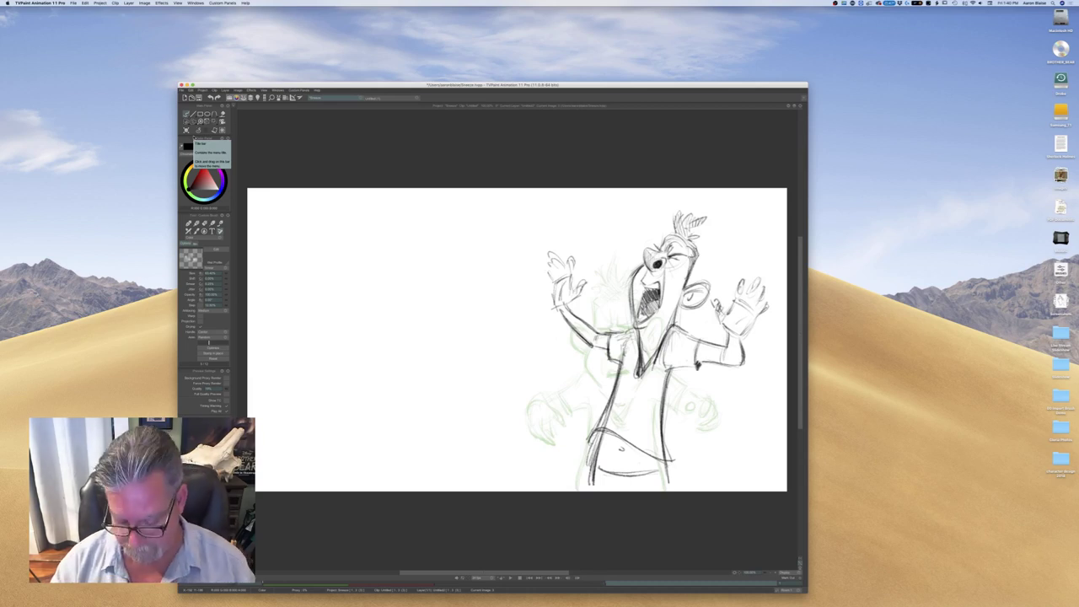
# Flip through the three key poses to examine how the resized tilted-back drawing relates to the others
pyautogui.press('Left')
pyautogui.press('Left')
pyautogui.press('Right')
pyautogui.press('Right')
pyautogui.press('Left')
pyautogui.press('Left')
pyautogui.press('Right')
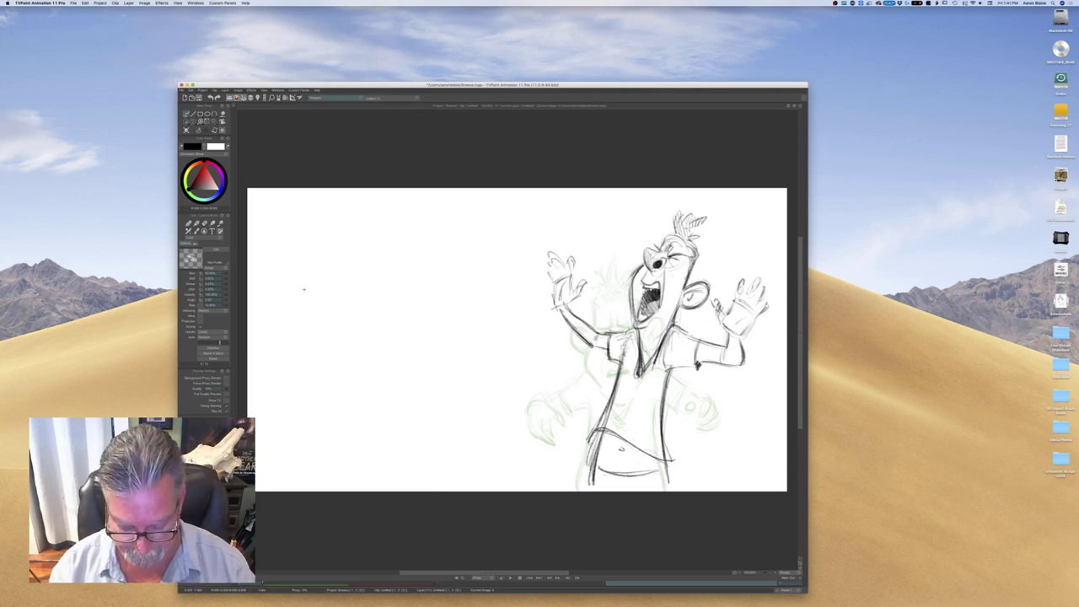
# Add a blank frame after the tilted-back pose for another key drawing and hide the timeline again
pyautogui.press('Tab')
pyautogui.click(311, 480)
pyautogui.click(186, 132)
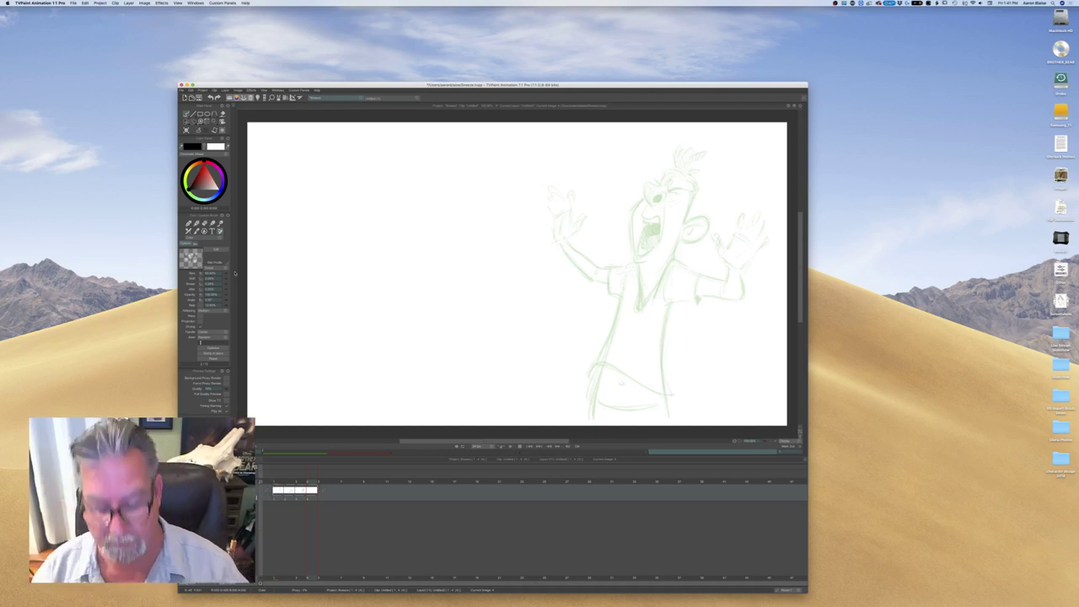
pyautogui.press('Tab')
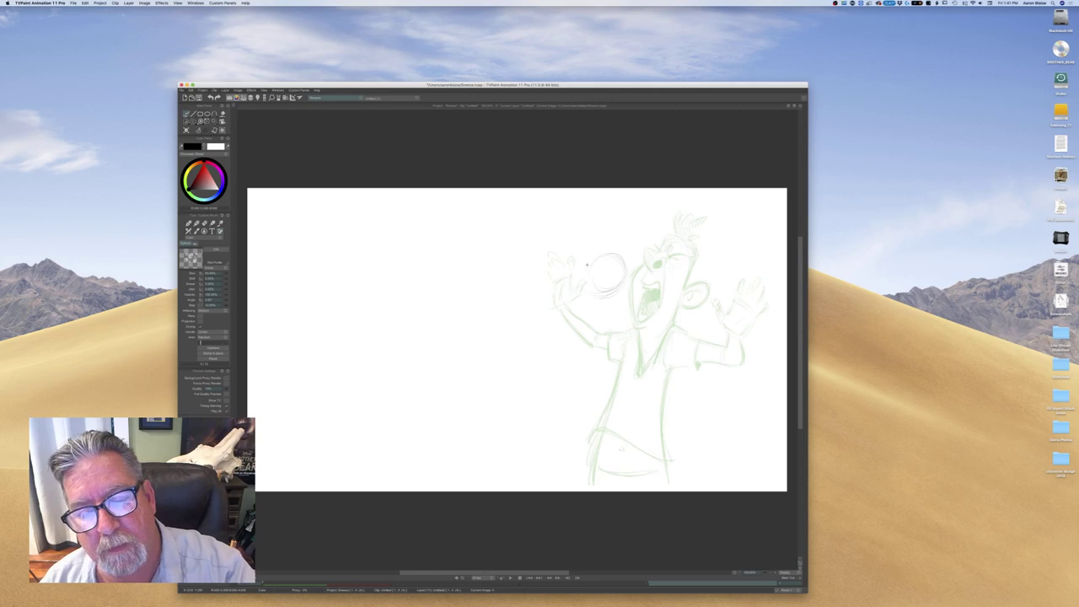
# Sketch a long, bowed line of action with repeated strokes from the new pose's head circle down to the hips
pyautogui.moveTo(617, 292)
pyautogui.mouseDown()
pyautogui.moveTo(596, 362)
pyautogui.moveTo(653, 470)
pyautogui.mouseUp()
pyautogui.moveTo(626, 429); pyautogui.dragTo(648, 460)
pyautogui.moveTo(598, 349)
pyautogui.mouseDown()
pyautogui.moveTo(627, 434)
pyautogui.moveTo(657, 474)
pyautogui.mouseUp()
pyautogui.moveTo(613, 301)
pyautogui.mouseDown()
pyautogui.moveTo(602, 384)
pyautogui.moveTo(616, 415)
pyautogui.mouseUp()
pyautogui.moveTo(597, 354); pyautogui.dragTo(622, 426)
pyautogui.press('space')
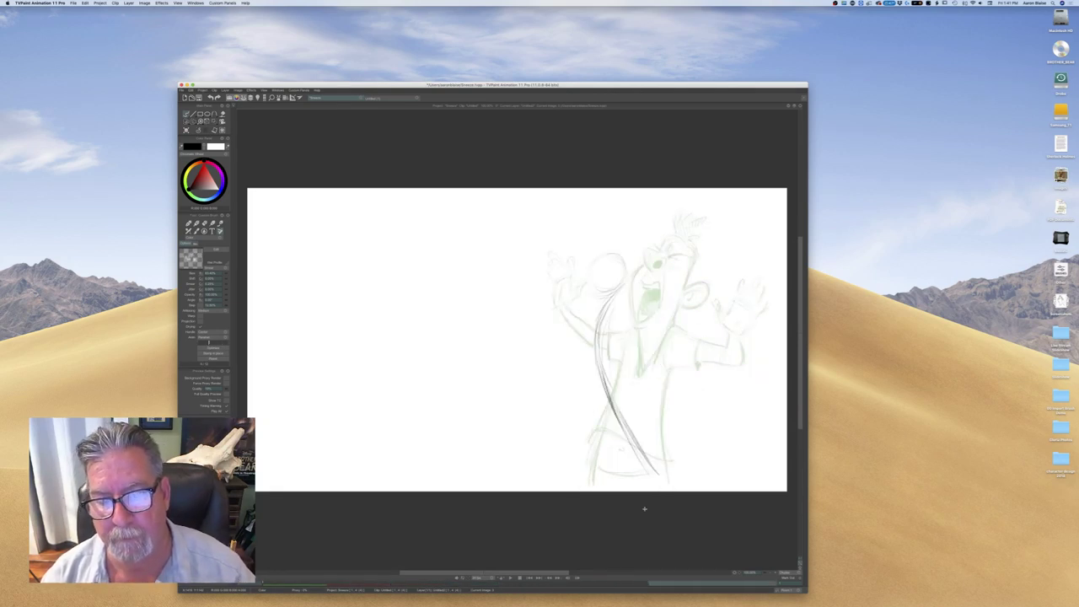
# Erase the new pose's head circle and extend the bowed body line up into the back of the head
pyautogui.press('e')
pyautogui.moveTo(629, 243)
pyautogui.mouseDown()
pyautogui.moveTo(611, 293)
pyautogui.moveTo(611, 256)
pyautogui.mouseUp()
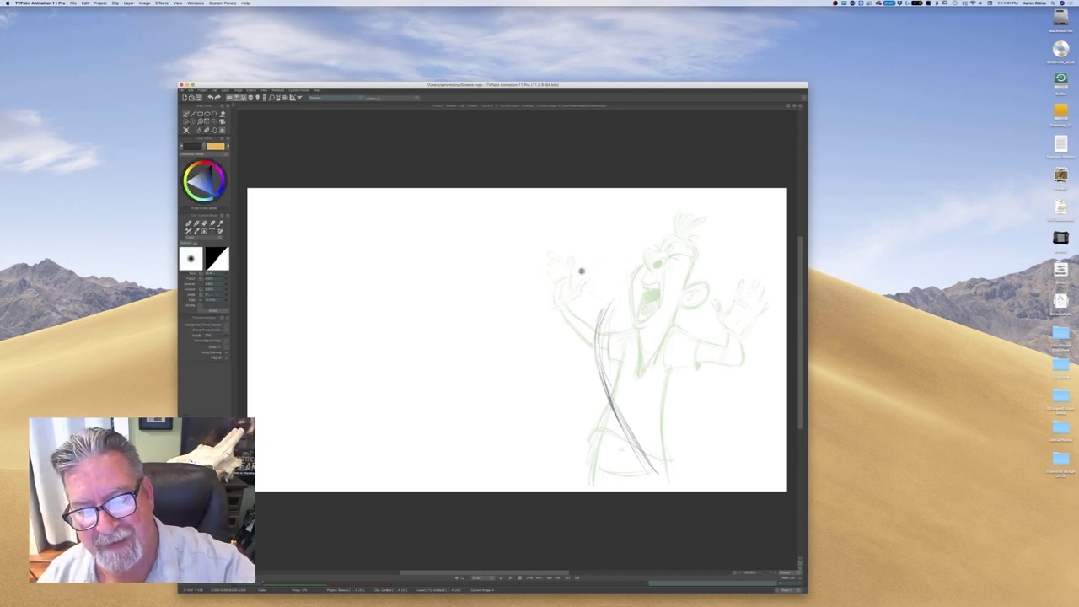
pyautogui.press('b')
pyautogui.moveTo(632, 273)
pyautogui.mouseDown()
pyautogui.moveTo(612, 301)
pyautogui.moveTo(600, 377)
pyautogui.mouseUp()
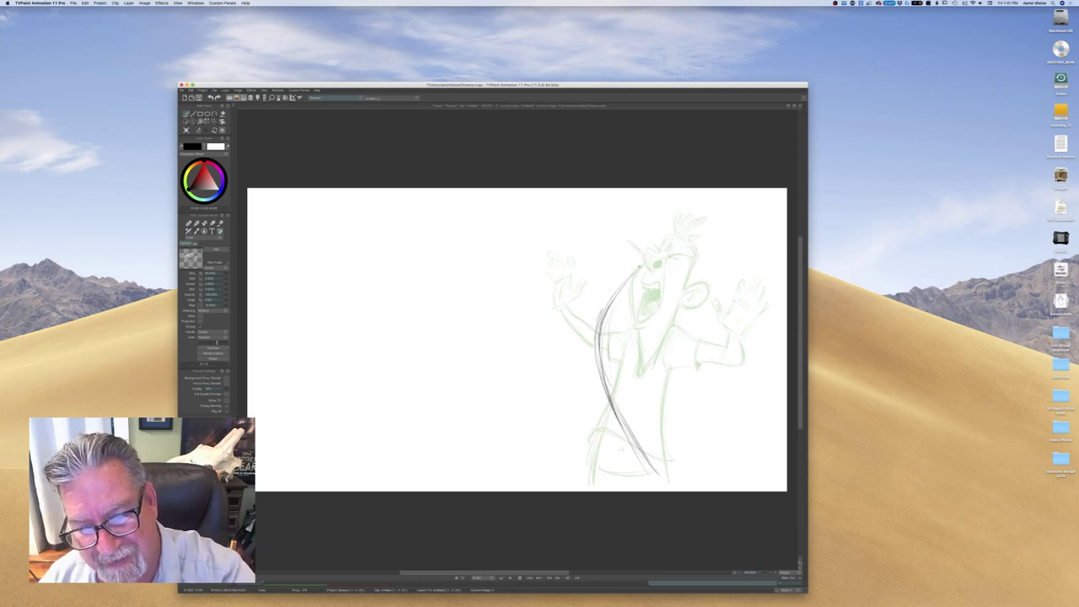
pyautogui.moveTo(629, 256)
pyautogui.mouseDown()
pyautogui.moveTo(632, 240)
pyautogui.moveTo(640, 253)
pyautogui.mouseUp()
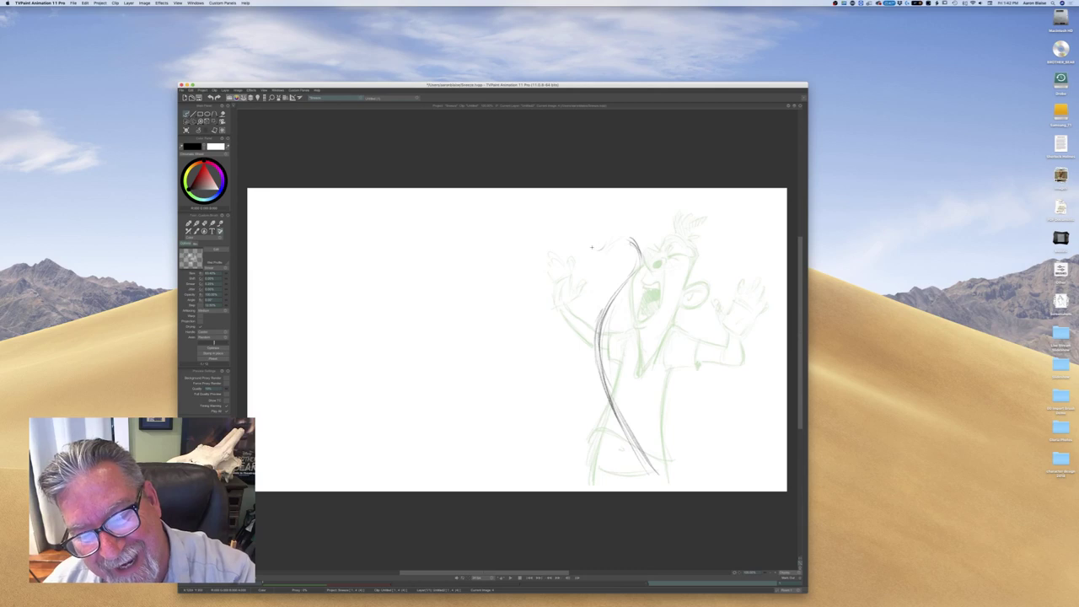
# Draw the new pose's face with a dark nostril, a large rounded cheek curve and a squinting eye
pyautogui.moveTo(590, 244)
pyautogui.mouseDown()
pyautogui.moveTo(577, 263)
pyautogui.moveTo(584, 254)
pyautogui.mouseUp()
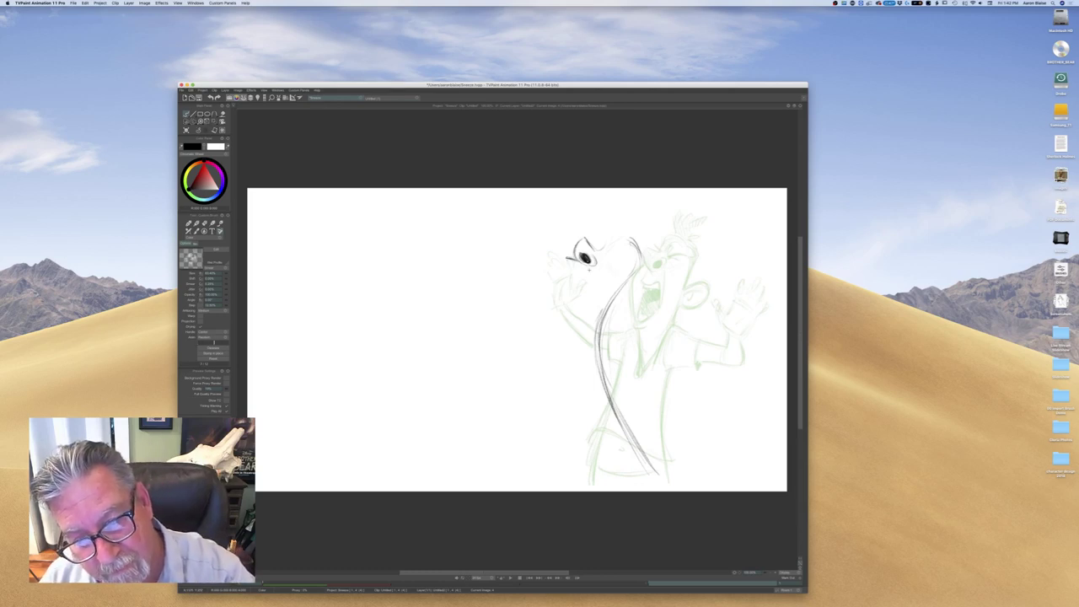
pyautogui.moveTo(610, 299); pyautogui.dragTo(574, 313)
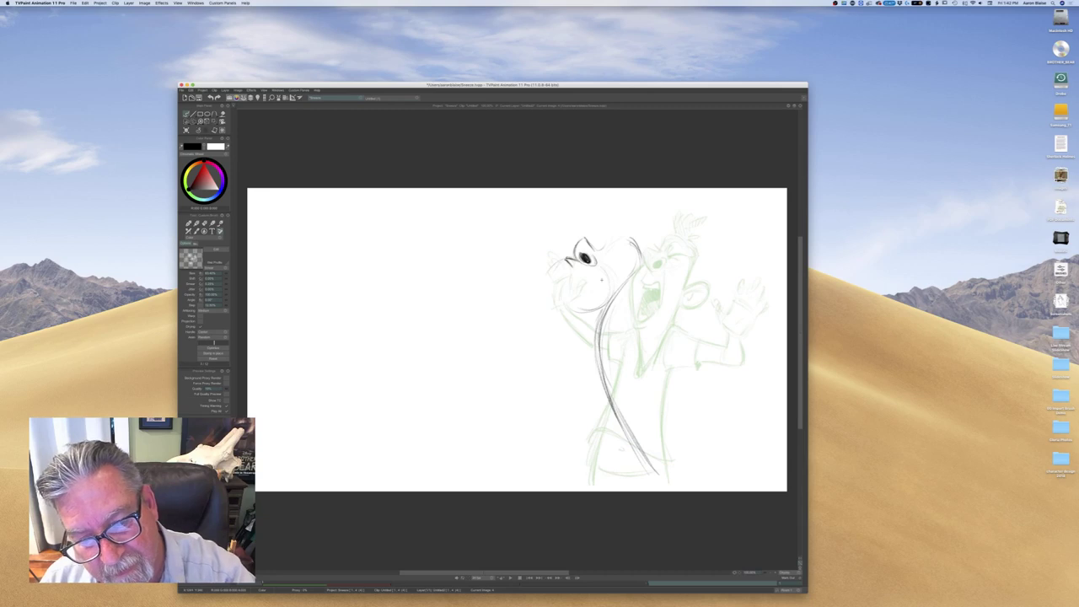
pyautogui.moveTo(599, 266)
pyautogui.mouseDown()
pyautogui.moveTo(610, 275)
pyautogui.moveTo(577, 310)
pyautogui.mouseUp()
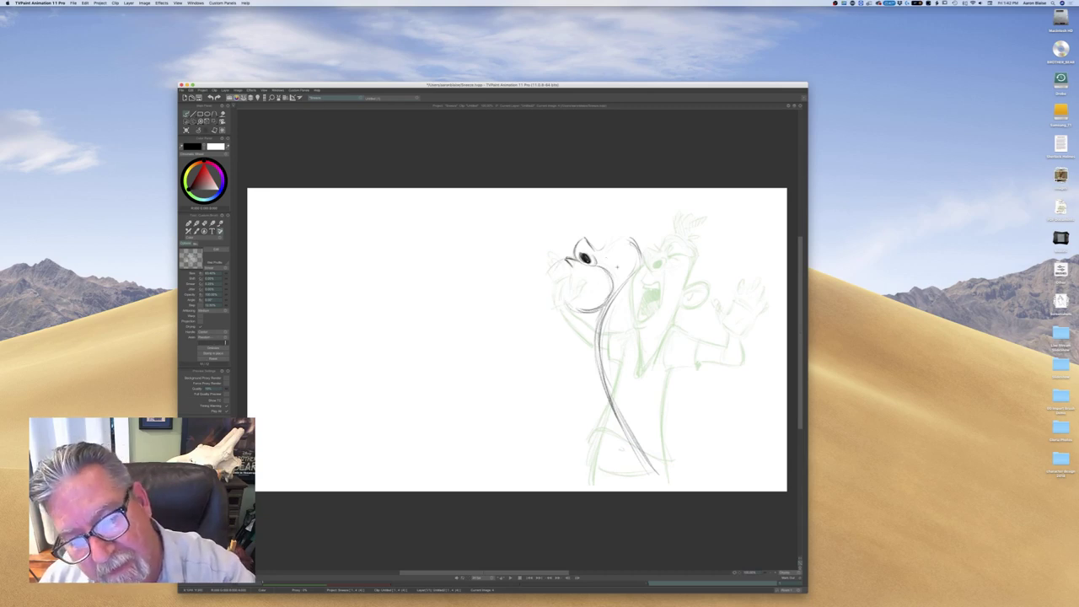
pyautogui.moveTo(609, 259)
pyautogui.mouseDown()
pyautogui.moveTo(598, 255)
pyautogui.moveTo(606, 262)
pyautogui.mouseUp()
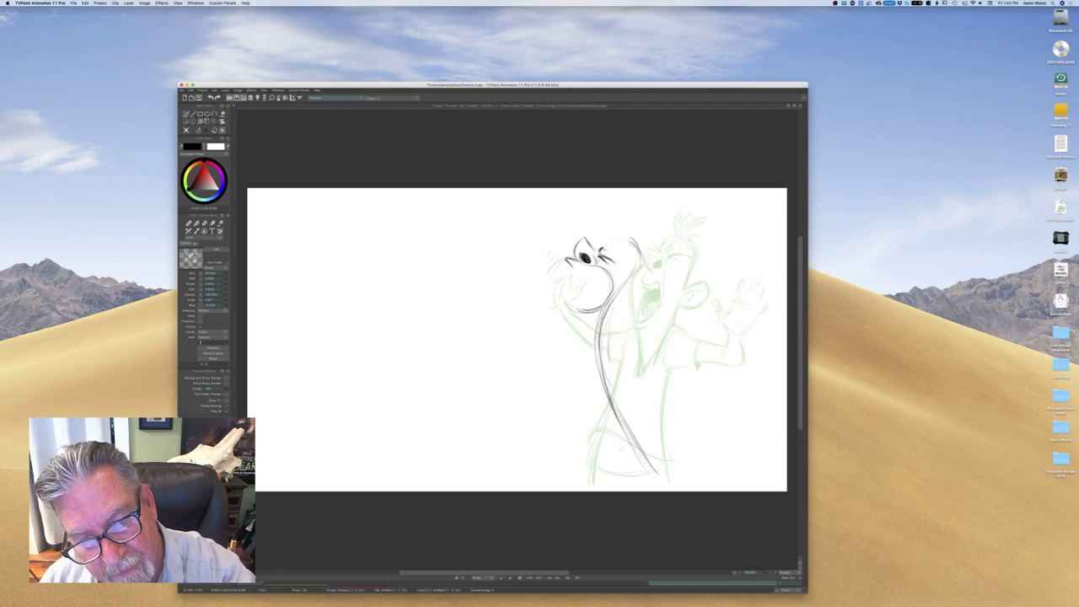
# Sketch swept-back hair strands on the new pose and compare its head with the tilted-back pose
pyautogui.moveTo(631, 219)
pyautogui.mouseDown()
pyautogui.moveTo(620, 237)
pyautogui.moveTo(679, 224)
pyautogui.moveTo(641, 240)
pyautogui.moveTo(641, 255)
pyautogui.mouseUp()
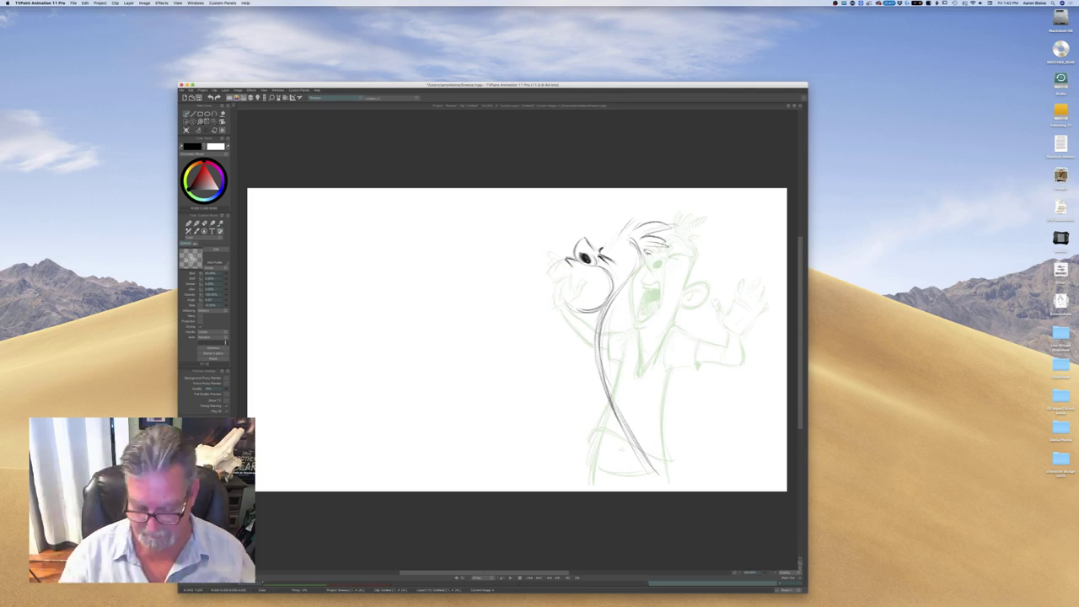
pyautogui.press('Left')
pyautogui.press('Right')
pyautogui.press('Left')
pyautogui.press('Right')
pyautogui.press('Left')
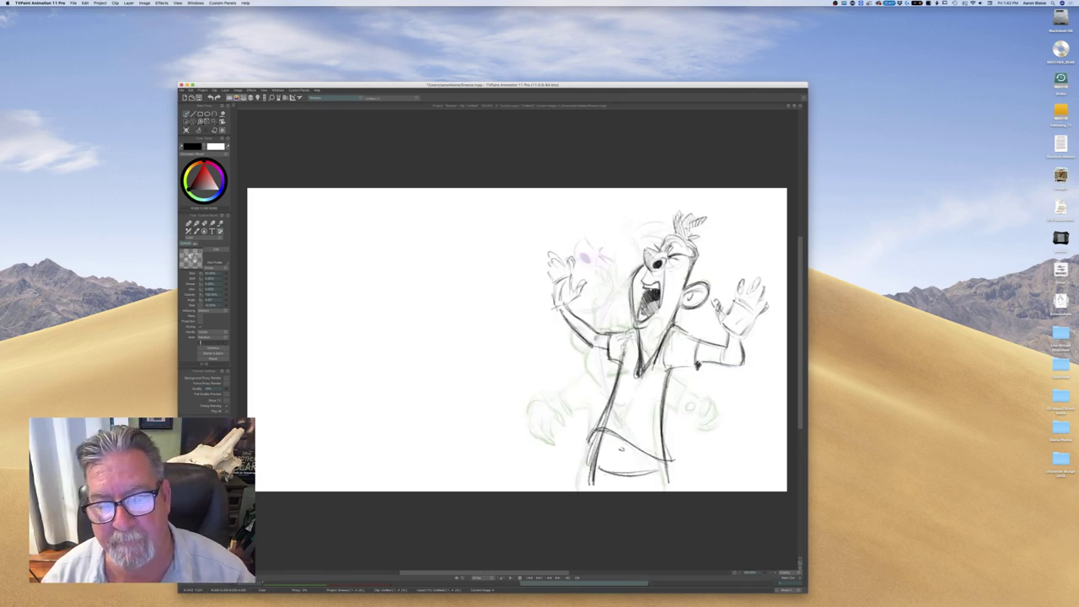
pyautogui.press('Right')
pyautogui.press('Left')
pyautogui.press('Right')
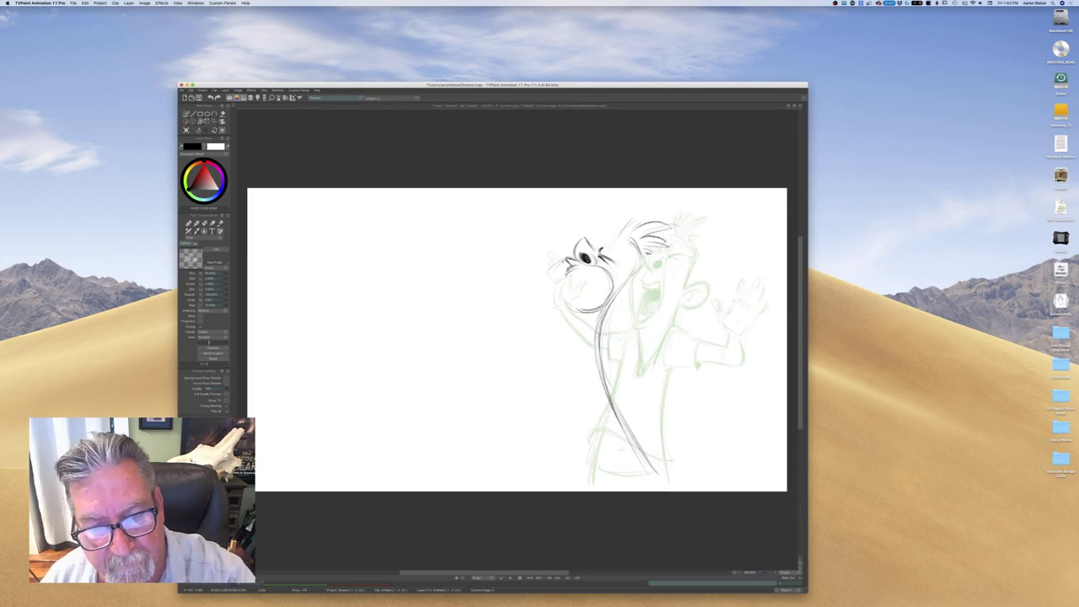
# Draw the new pose's curved front face edge and oval ear, comparing them with the earlier poses
pyautogui.moveTo(565, 259)
pyautogui.mouseDown()
pyautogui.moveTo(543, 265)
pyautogui.moveTo(538, 281)
pyautogui.moveTo(544, 307)
pyautogui.mouseUp()
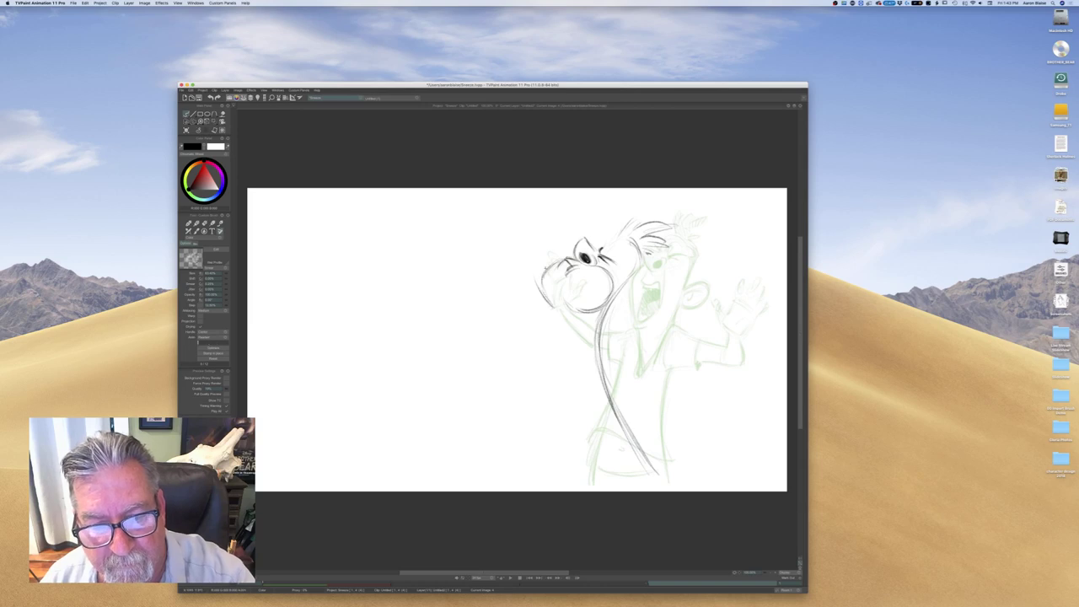
pyautogui.moveTo(628, 286); pyautogui.dragTo(654, 286)
pyautogui.moveTo(630, 285)
pyautogui.mouseDown()
pyautogui.moveTo(657, 296)
pyautogui.moveTo(647, 282)
pyautogui.moveTo(612, 306)
pyautogui.moveTo(637, 307)
pyautogui.moveTo(649, 281)
pyautogui.mouseUp()
pyautogui.moveTo(629, 284); pyautogui.dragTo(646, 281)
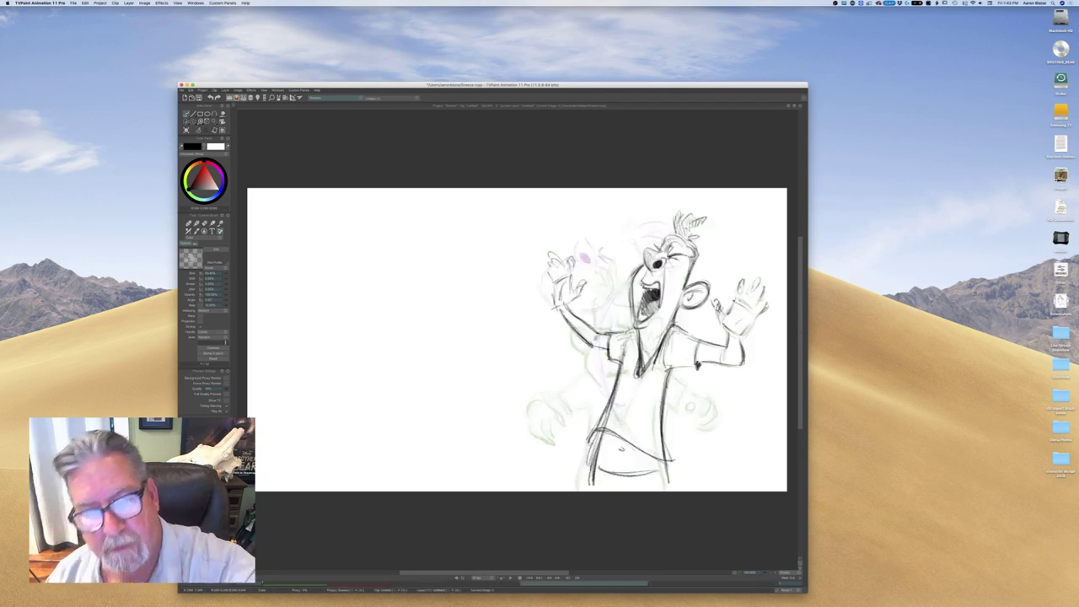
pyautogui.press('Left')
pyautogui.press('Right')
pyautogui.press('Left')
pyautogui.press('Left')
pyautogui.press('Right')
pyautogui.press('Left')
pyautogui.press('Right')
pyautogui.press('Left')
# Strengthen the new pose's hair and shade the hairline above the ear, flipping against the tilted-back pose
pyautogui.moveTo(640, 220)
pyautogui.mouseDown()
pyautogui.moveTo(625, 235)
pyautogui.moveTo(674, 223)
pyautogui.moveTo(657, 257)
pyautogui.mouseUp()
pyautogui.moveTo(646, 258)
pyautogui.mouseDown()
pyautogui.moveTo(657, 259)
pyautogui.moveTo(628, 279)
pyautogui.mouseUp()
pyautogui.moveTo(632, 267)
pyautogui.mouseDown()
pyautogui.moveTo(624, 282)
pyautogui.moveTo(641, 267)
pyautogui.mouseUp()
pyautogui.moveTo(643, 261); pyautogui.dragTo(634, 269)
pyautogui.moveTo(637, 260); pyautogui.dragTo(631, 272)
pyautogui.press('Left')
pyautogui.press('Right')
pyautogui.press('Left')
pyautogui.press('Right')
pyautogui.press('Left')
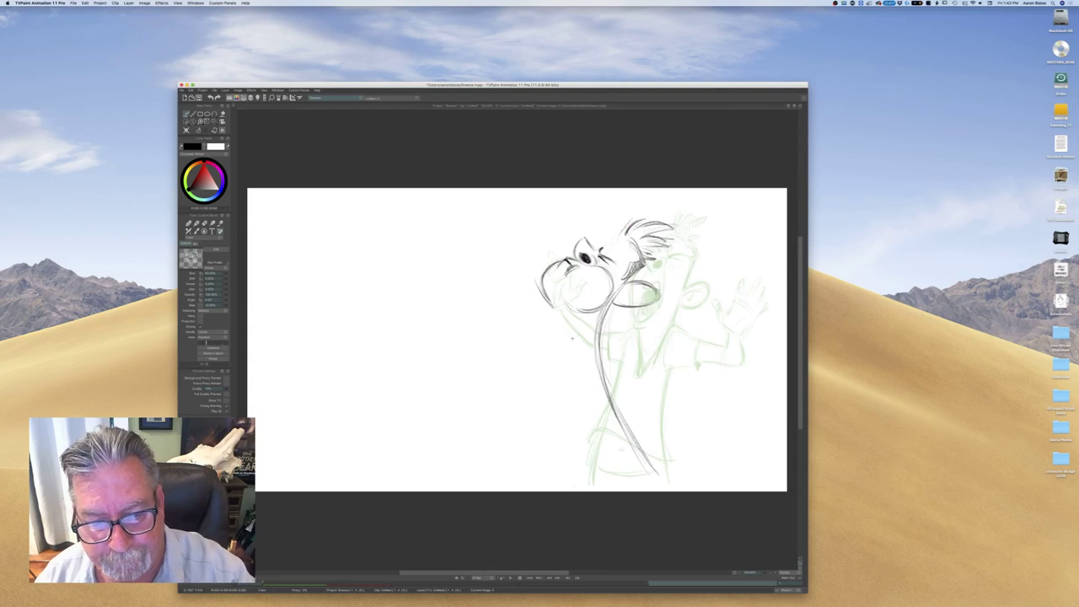
pyautogui.press('Left')
pyautogui.press('Right')
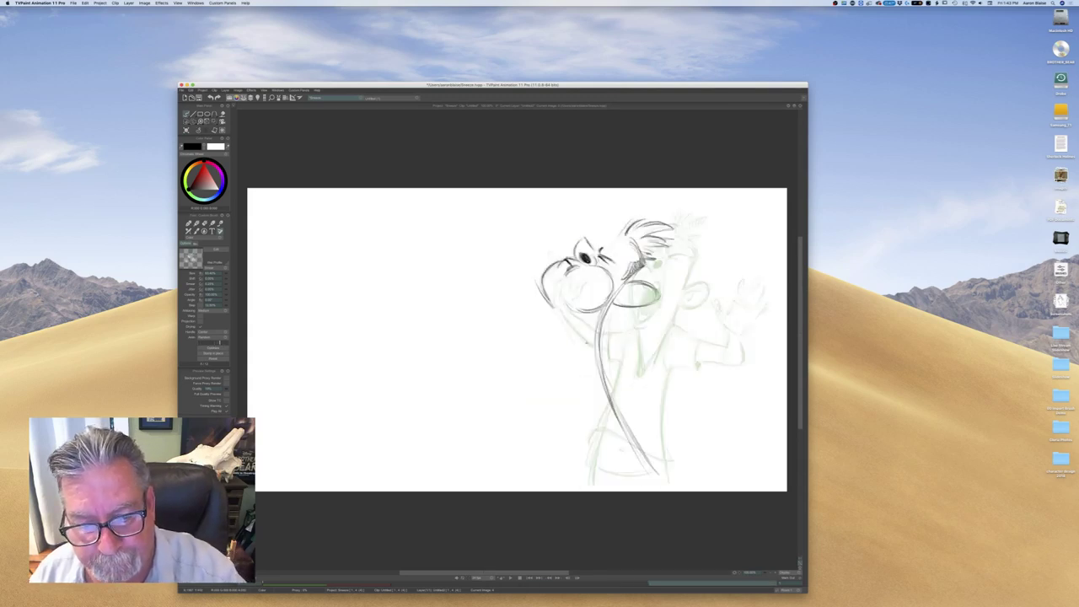
# Draw the new pose's shoulder curve and erase the part of the body line just below it, checking against the tilted-back pose
pyautogui.moveTo(607, 334)
pyautogui.mouseDown()
pyautogui.moveTo(623, 339)
pyautogui.moveTo(598, 334)
pyautogui.moveTo(588, 352)
pyautogui.mouseUp()
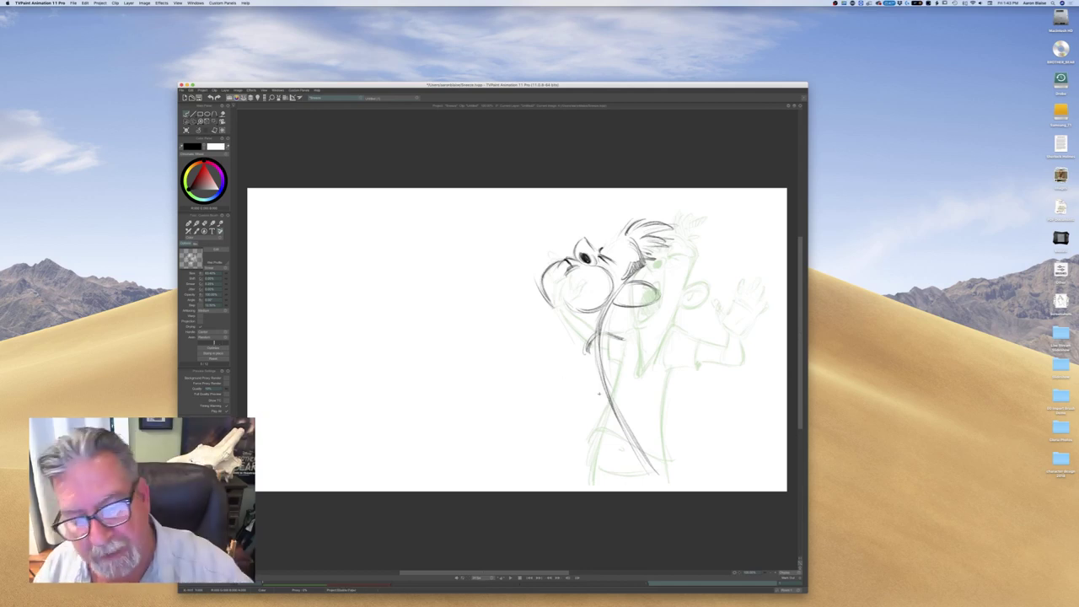
pyautogui.press('e')
pyautogui.moveTo(599, 347); pyautogui.dragTo(595, 370)
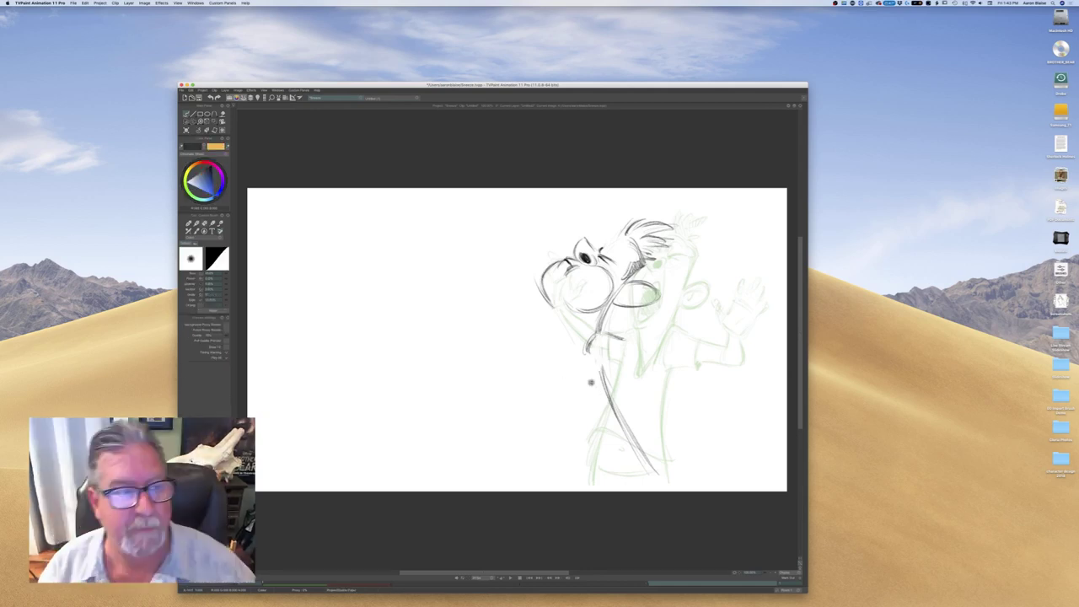
pyautogui.press('Left')
pyautogui.press('Right')
pyautogui.press('Left')
pyautogui.press('Right')
pyautogui.press('Left')
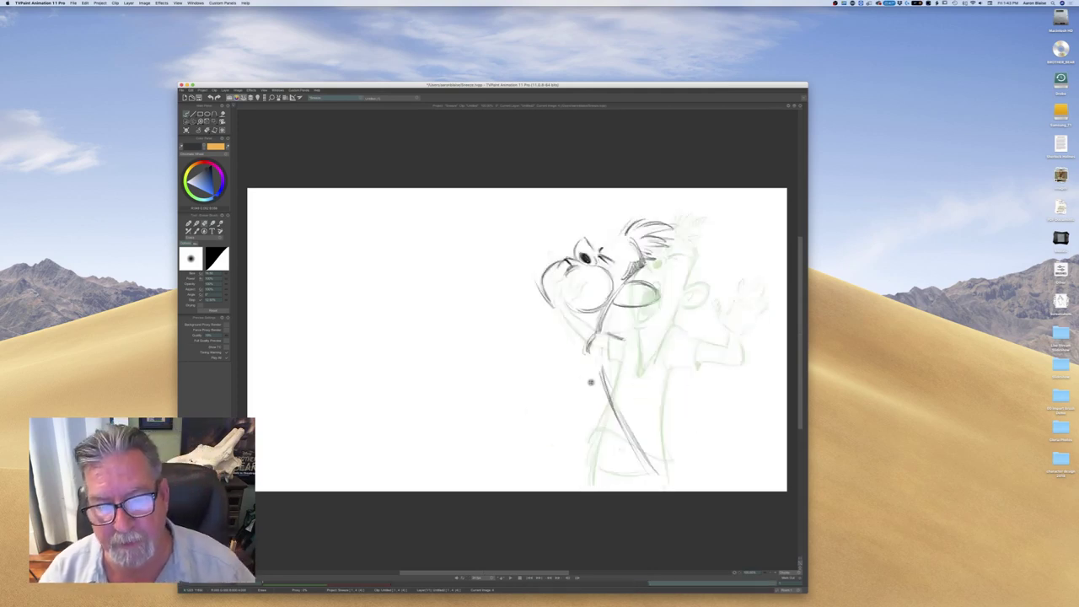
pyautogui.press('b')
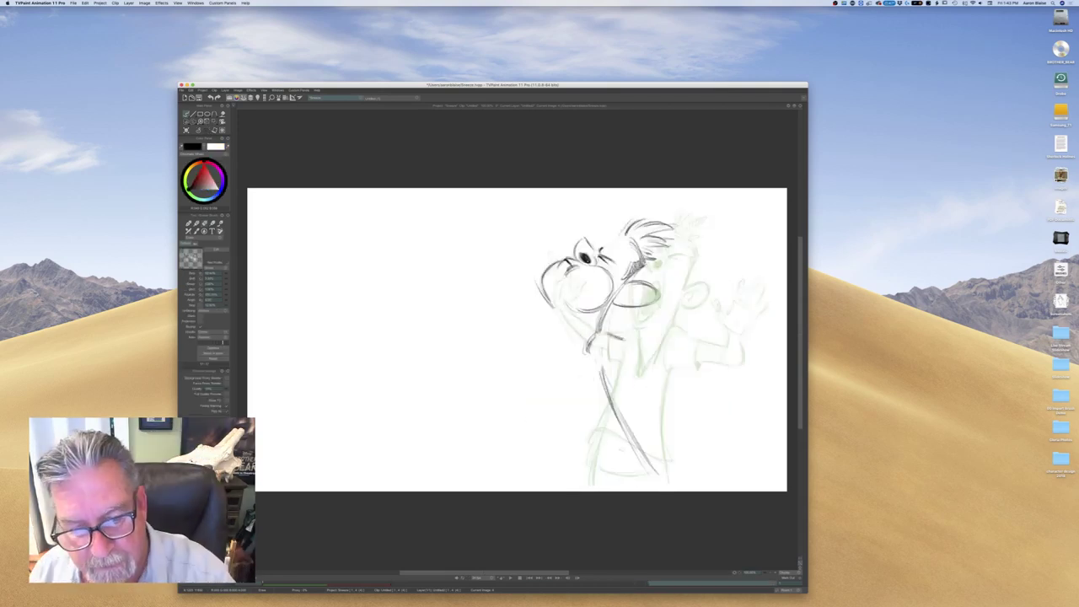
# Draw the shoulder and underarm lines of the new pose's sleeve, comparing them with the tilted-back pose
pyautogui.moveTo(606, 334)
pyautogui.mouseDown()
pyautogui.moveTo(633, 342)
pyautogui.moveTo(590, 390)
pyautogui.mouseUp()
pyautogui.press('Left')
pyautogui.press('Right')
pyautogui.press('Left')
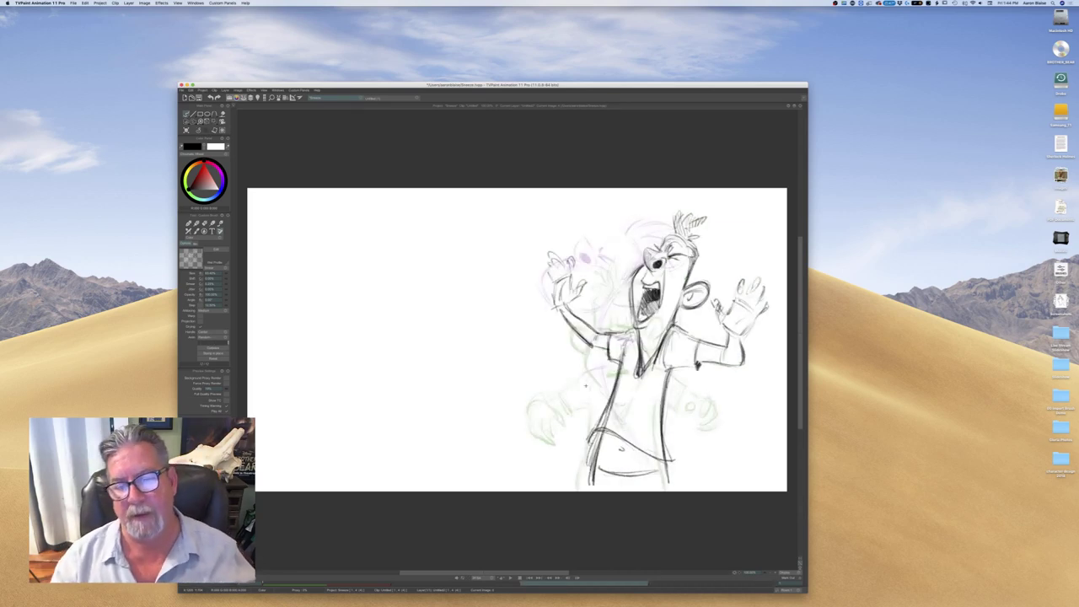
pyautogui.press('Right')
pyautogui.press('Left')
pyautogui.press('Right')
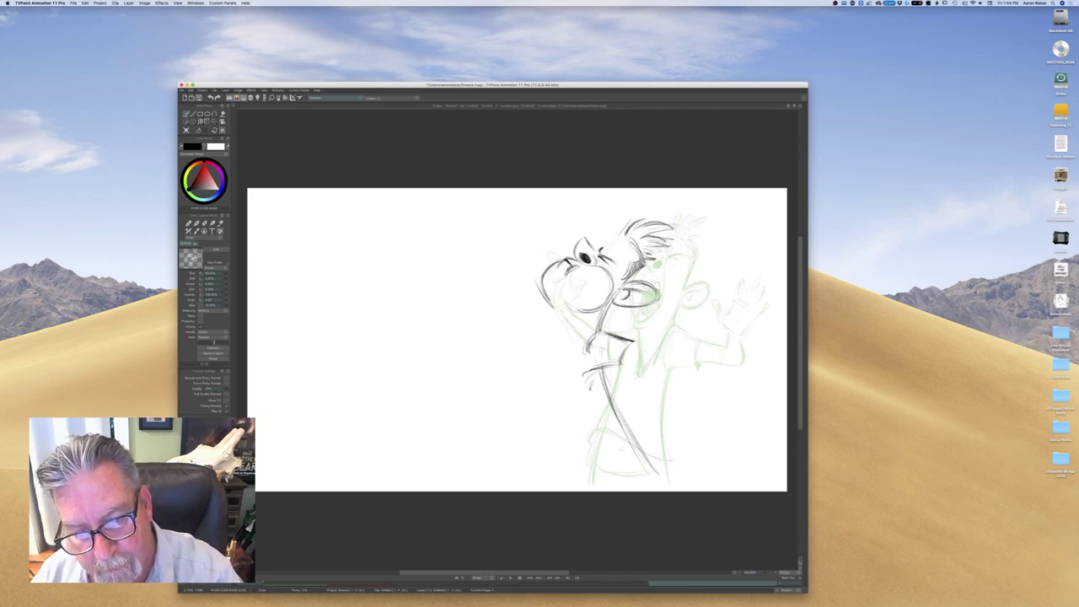
pyautogui.press('Left')
pyautogui.press('Right')
# Darken the new pose's neck line, extend its backward-stretched arm and fill in the hair strands
pyautogui.moveTo(609, 302); pyautogui.dragTo(601, 326)
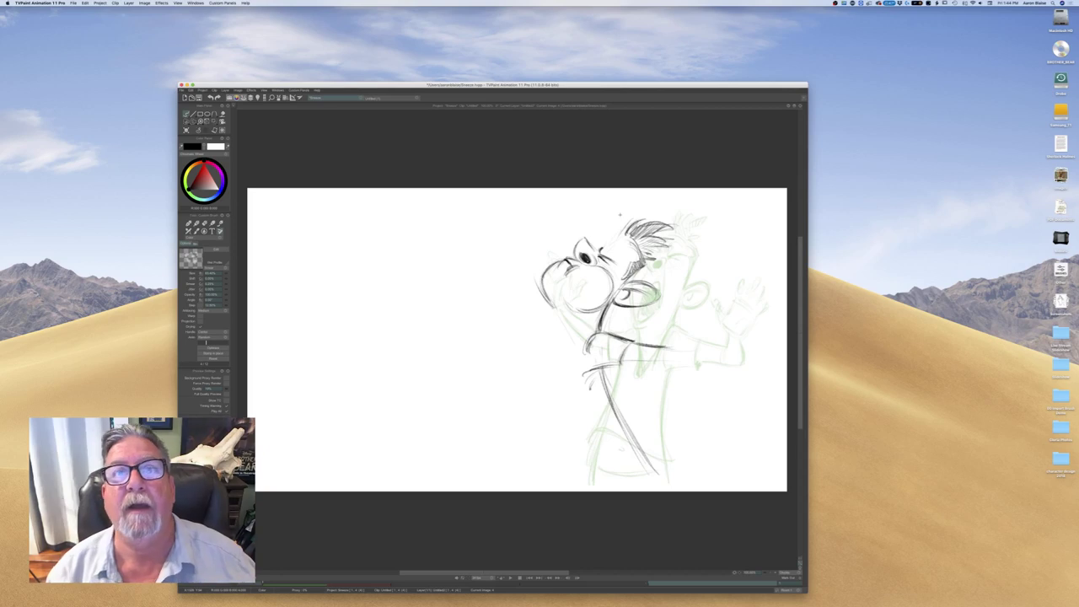
pyautogui.press('Left')
pyautogui.press('Right')
# Erase the new pose's squinting eye and redraw it with lighter squeezed-shut lines
pyautogui.press('e')
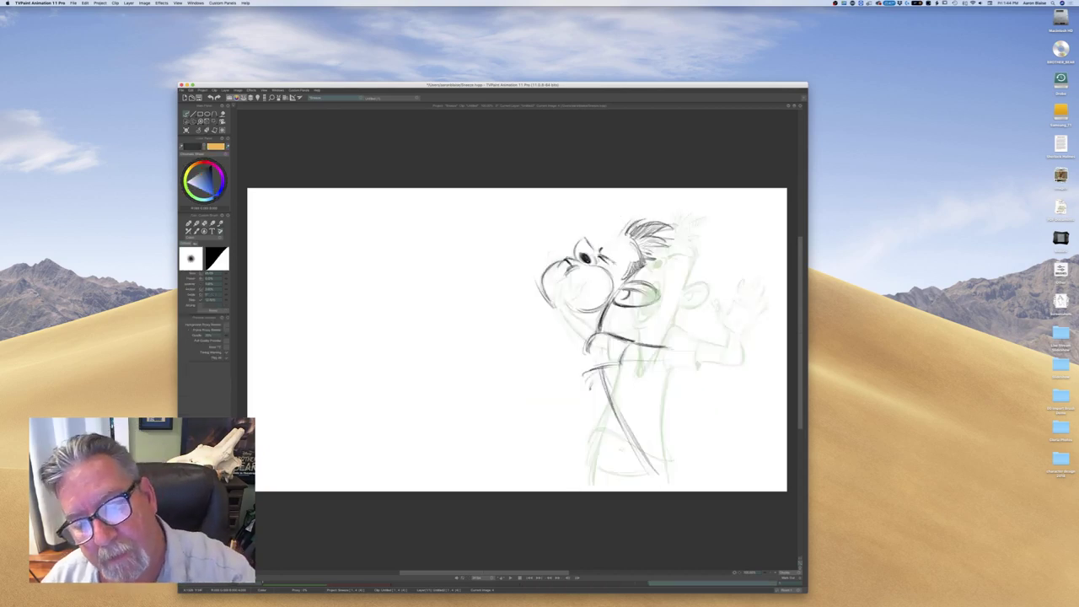
pyautogui.moveTo(608, 259); pyautogui.dragTo(601, 256)
pyautogui.press('Left')
pyautogui.press('Right')
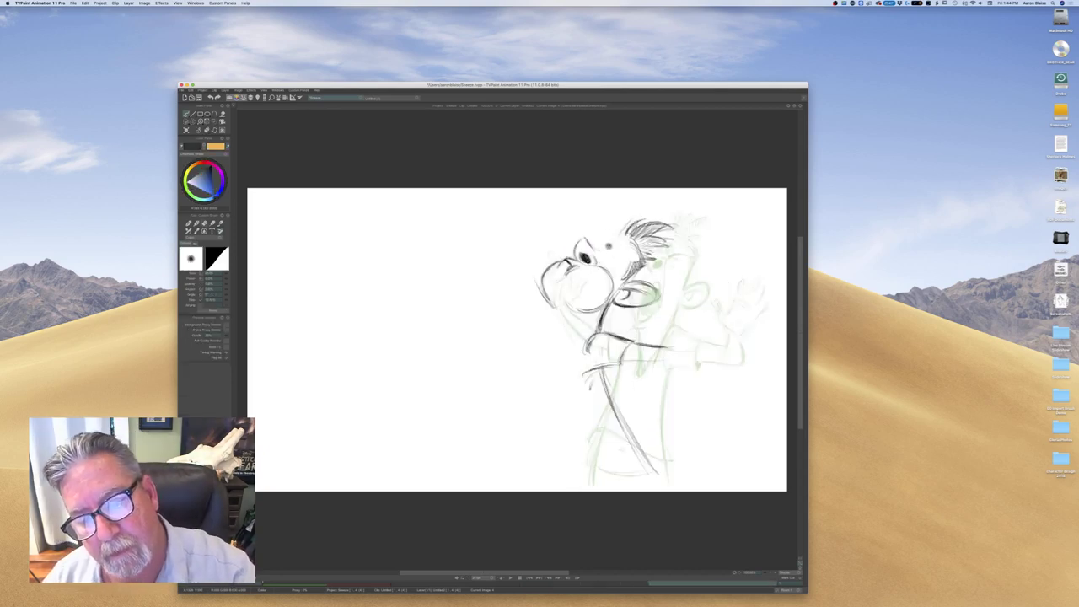
pyautogui.press('b')
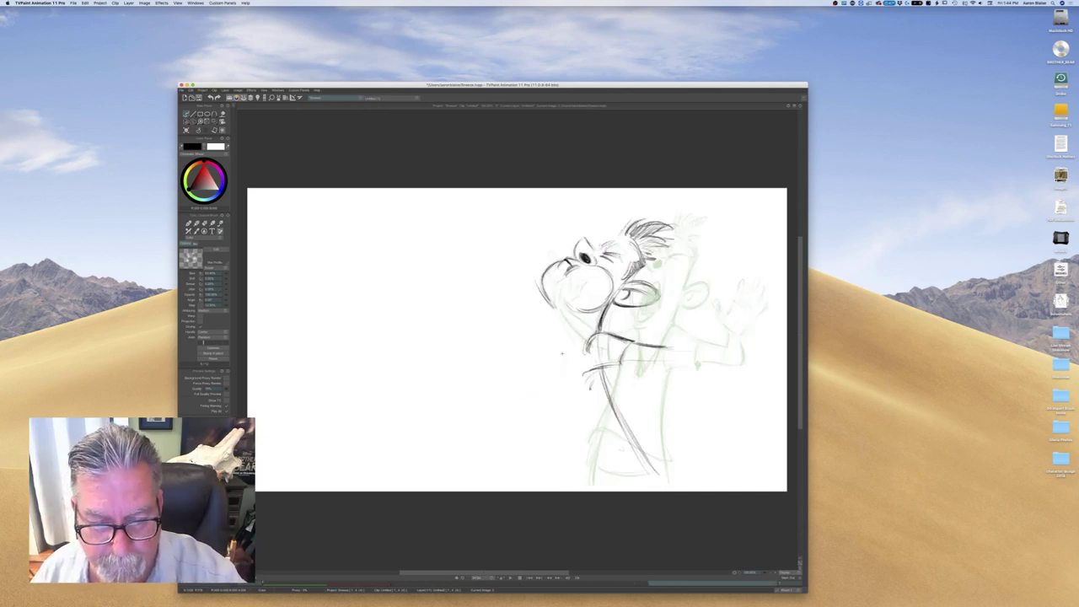
# Draw the new pose's torso front with long, layered curves from the chest down to the canvas's lower edge
pyautogui.moveTo(565, 339); pyautogui.dragTo(563, 388)
pyautogui.press('Left')
pyautogui.press('Right')
pyautogui.moveTo(563, 351)
pyautogui.mouseDown()
pyautogui.moveTo(560, 403)
pyautogui.moveTo(575, 454)
pyautogui.mouseUp()
pyautogui.moveTo(563, 406); pyautogui.dragTo(582, 486)
pyautogui.moveTo(560, 346); pyautogui.dragTo(569, 458)
pyautogui.moveTo(557, 390); pyautogui.dragTo(575, 484)
# Flip repeatedly between the new pose and its neighbouring frames to examine the torso's change in shape
pyautogui.press('Right')
pyautogui.press('Left')
pyautogui.press('Right')
pyautogui.press('Left')
pyautogui.press('Right')
pyautogui.press('Left')
pyautogui.press('Right')
pyautogui.press('Left')
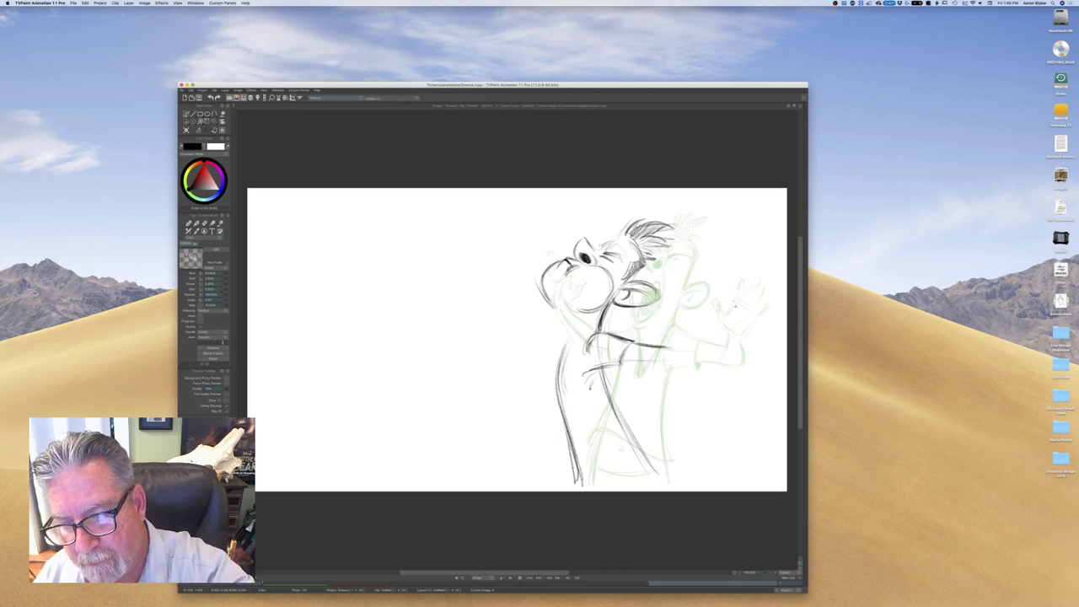
# Sketch an open hand with spread fingers at the end of the new pose's backward-stretched arm
pyautogui.press('Right')
pyautogui.press('Left')
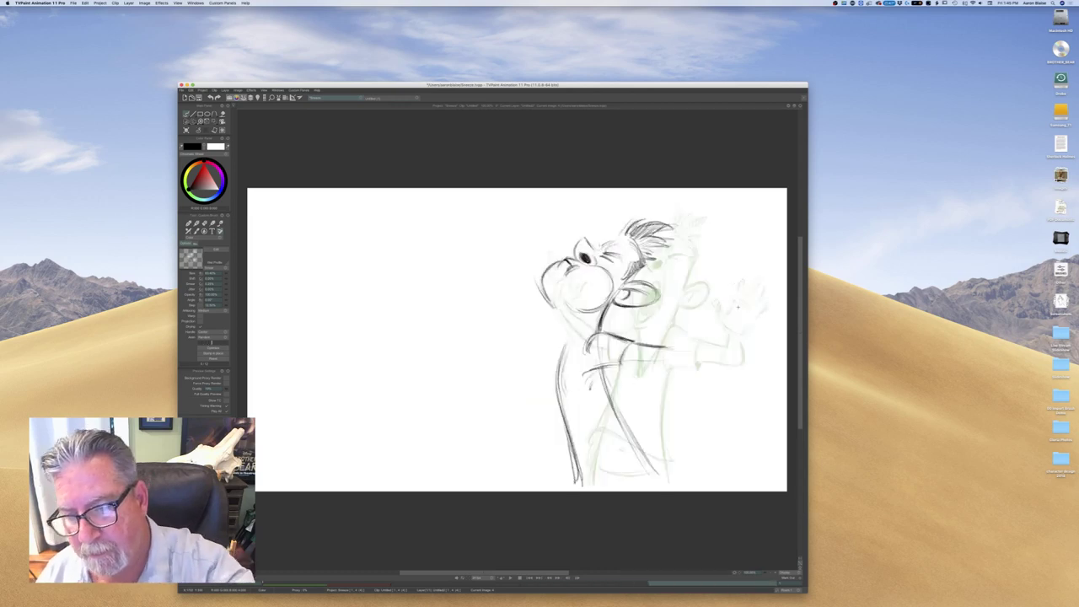
pyautogui.moveTo(730, 309)
pyautogui.mouseDown()
pyautogui.moveTo(758, 328)
pyautogui.moveTo(745, 330)
pyautogui.moveTo(758, 305)
pyautogui.moveTo(750, 334)
pyautogui.moveTo(749, 306)
pyautogui.moveTo(722, 320)
pyautogui.moveTo(749, 275)
pyautogui.moveTo(773, 278)
pyautogui.mouseUp()
pyautogui.press('Right')
pyautogui.press('Left')
pyautogui.moveTo(774, 289); pyautogui.dragTo(764, 302)
pyautogui.press('Left')
pyautogui.press('Right')
pyautogui.press('Left')
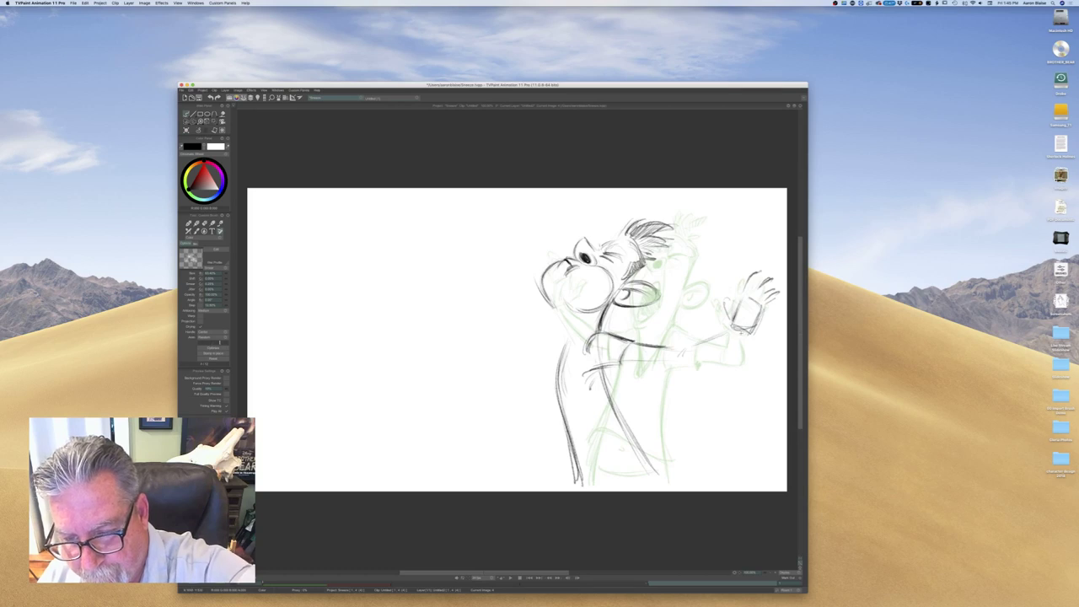
# Draw the forearm's curved lower contour from the wrist to the elbow and compare it with the neighbouring frame
pyautogui.moveTo(739, 334); pyautogui.dragTo(687, 362)
pyautogui.moveTo(731, 340)
pyautogui.mouseDown()
pyautogui.moveTo(682, 363)
pyautogui.moveTo(687, 347)
pyautogui.moveTo(689, 362)
pyautogui.mouseUp()
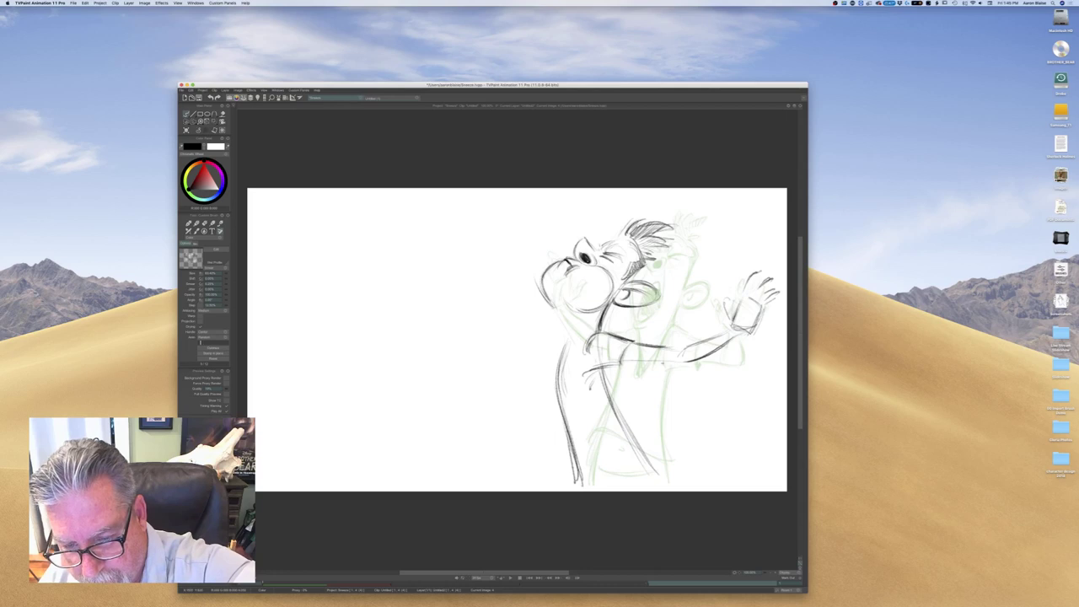
pyautogui.press('Left')
pyautogui.press('Right')
pyautogui.press('Left')
pyautogui.press('Right')
pyautogui.press('Left')
pyautogui.press('Right')
# Darken the stretched arm's shoulder and underarm lines and add the short sleeve's cuff around the upper arm
pyautogui.moveTo(630, 345)
pyautogui.mouseDown()
pyautogui.moveTo(625, 366)
pyautogui.moveTo(682, 346)
pyautogui.moveTo(624, 364)
pyautogui.moveTo(657, 345)
pyautogui.moveTo(653, 367)
pyautogui.moveTo(664, 373)
pyautogui.moveTo(597, 374)
pyautogui.mouseUp()
pyautogui.press('e')
pyautogui.press('e')
pyautogui.moveTo(629, 365); pyautogui.dragTo(593, 373)
pyautogui.moveTo(636, 368); pyautogui.dragTo(586, 385)
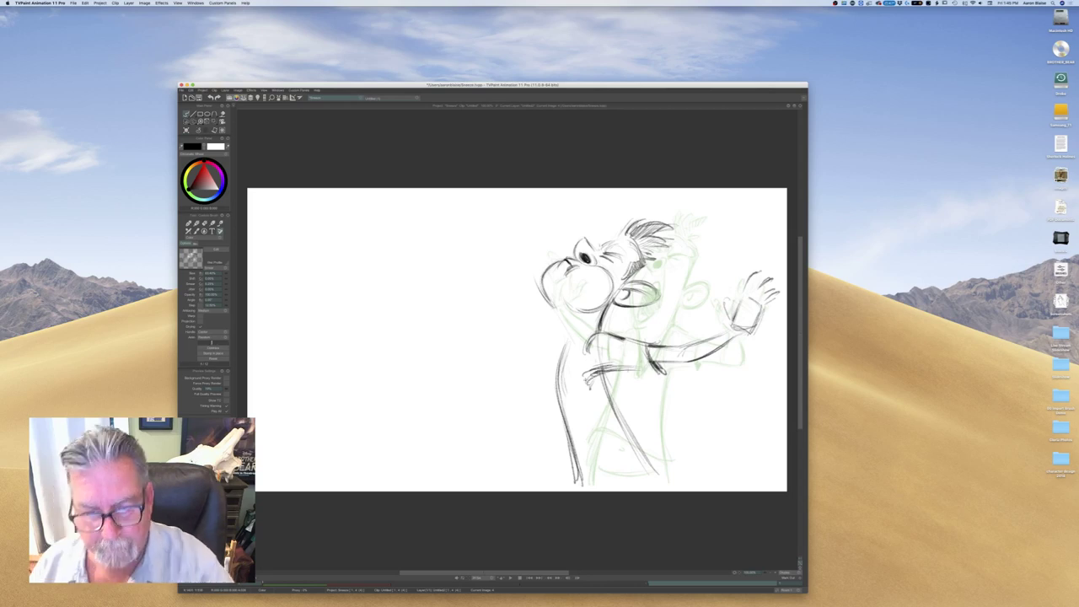
# Flip back and forth through the sneeze key poses to examine how the new profile pose follows the earlier ones
pyautogui.press('Left')
pyautogui.press('Right')
pyautogui.press('Left')
pyautogui.press('Right')
pyautogui.press('Left')
pyautogui.press('Right')
pyautogui.press('Left')
pyautogui.press('Right')
pyautogui.press('Left')
pyautogui.press('Left')
pyautogui.press('Left')
pyautogui.press('Right')
pyautogui.press('Right')
pyautogui.press('Right')
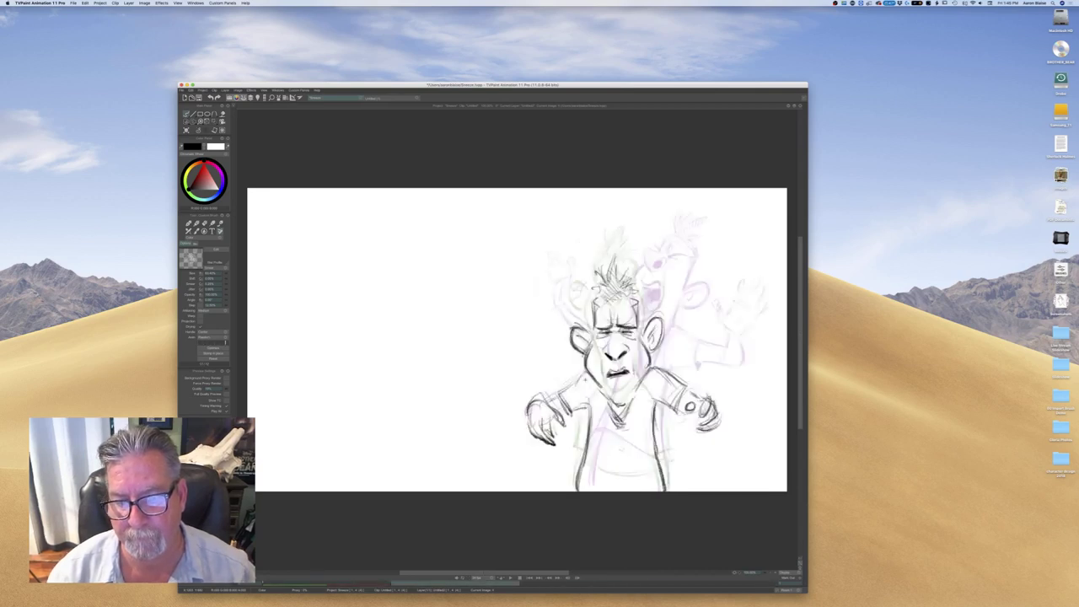
pyautogui.press('Right')
pyautogui.press('Right')
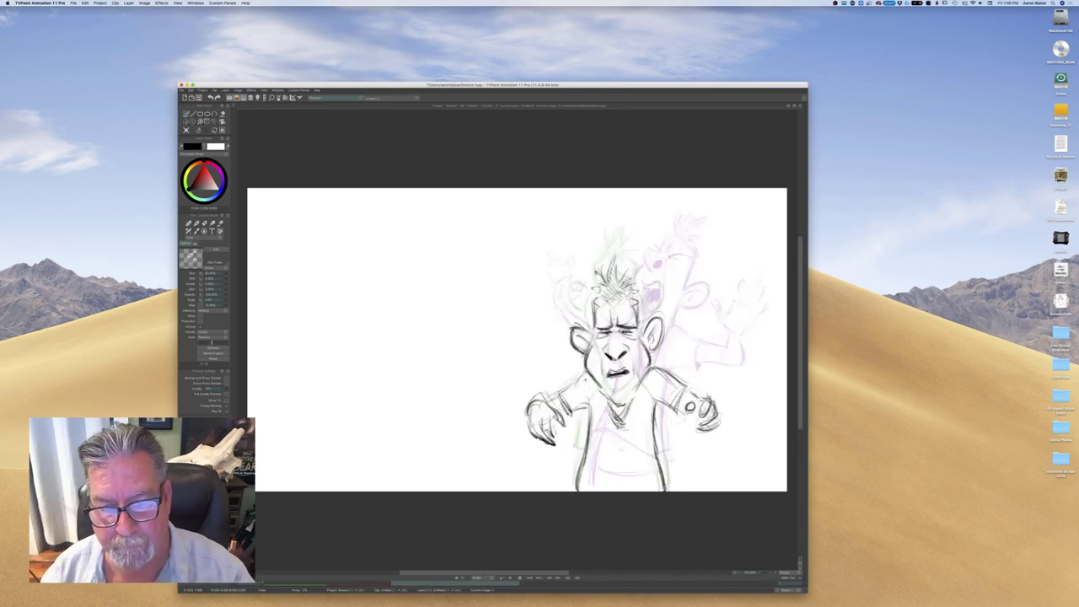
pyautogui.press('Left')
pyautogui.press('Left')
# Draw the front of the neck from the jaw down to the chest, with the far shoulder and collar lines
pyautogui.moveTo(578, 328)
pyautogui.mouseDown()
pyautogui.moveTo(558, 404)
pyautogui.moveTo(561, 351)
pyautogui.mouseUp()
pyautogui.press('Left')
pyautogui.press('Left')
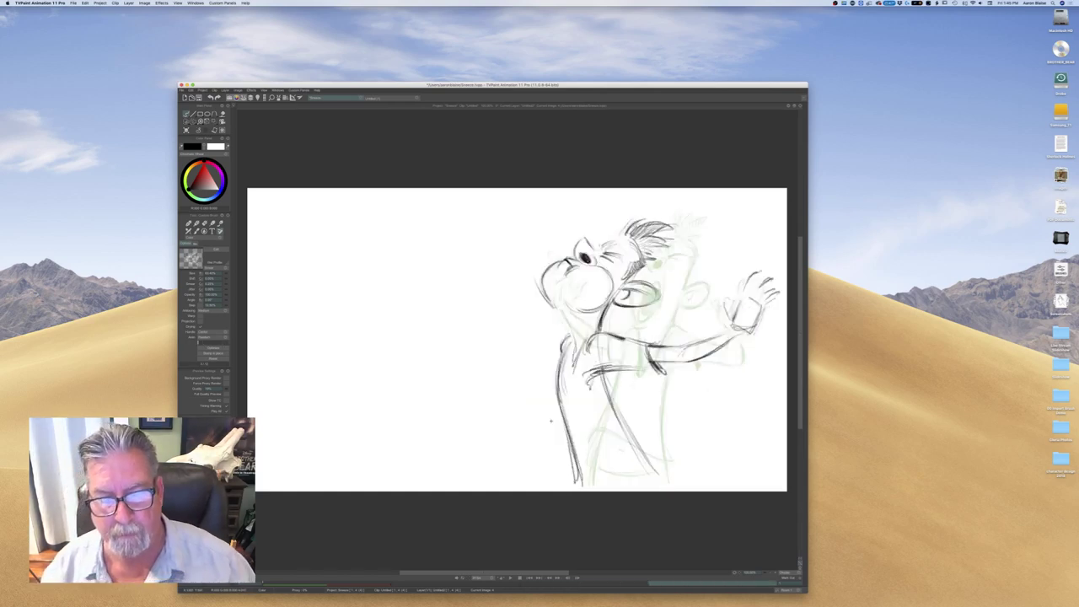
pyautogui.press('Right')
pyautogui.press('Left')
pyautogui.press('Right')
pyautogui.press('Left')
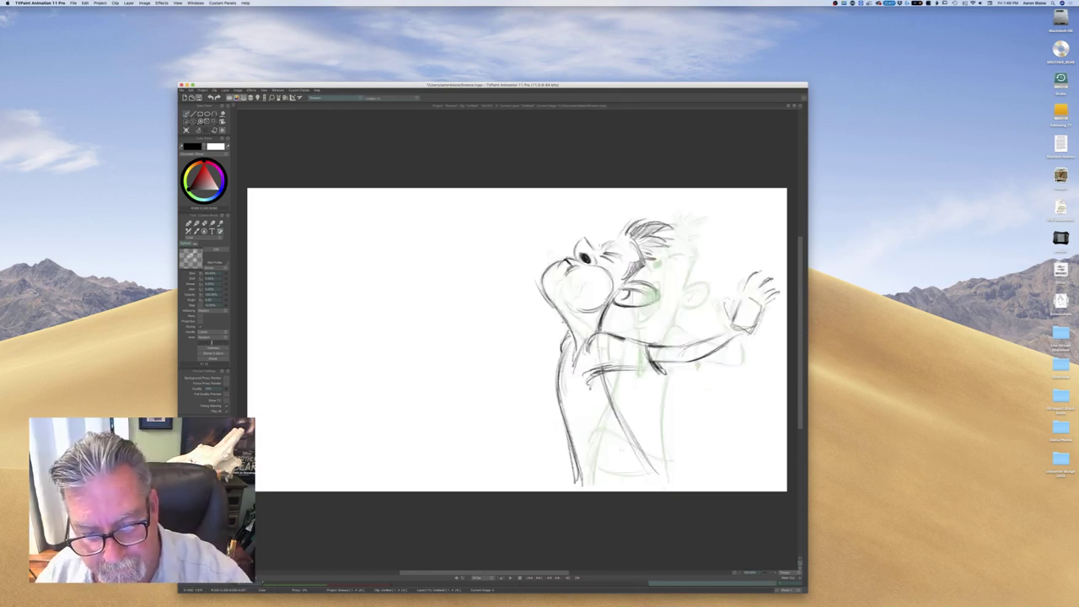
# Rough in the far arm raised beyond the chest, with its sleeve, forearm and light finger marks
pyautogui.press('Right')
pyautogui.press('Left')
pyautogui.press('Right')
pyautogui.press('Left')
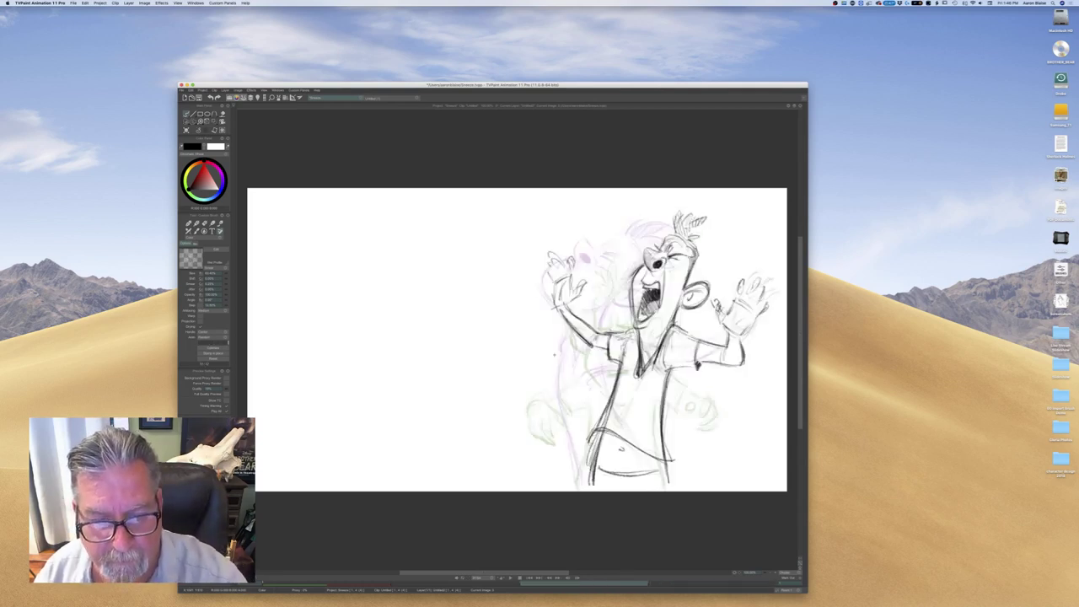
pyautogui.press('Right')
pyautogui.press('Left')
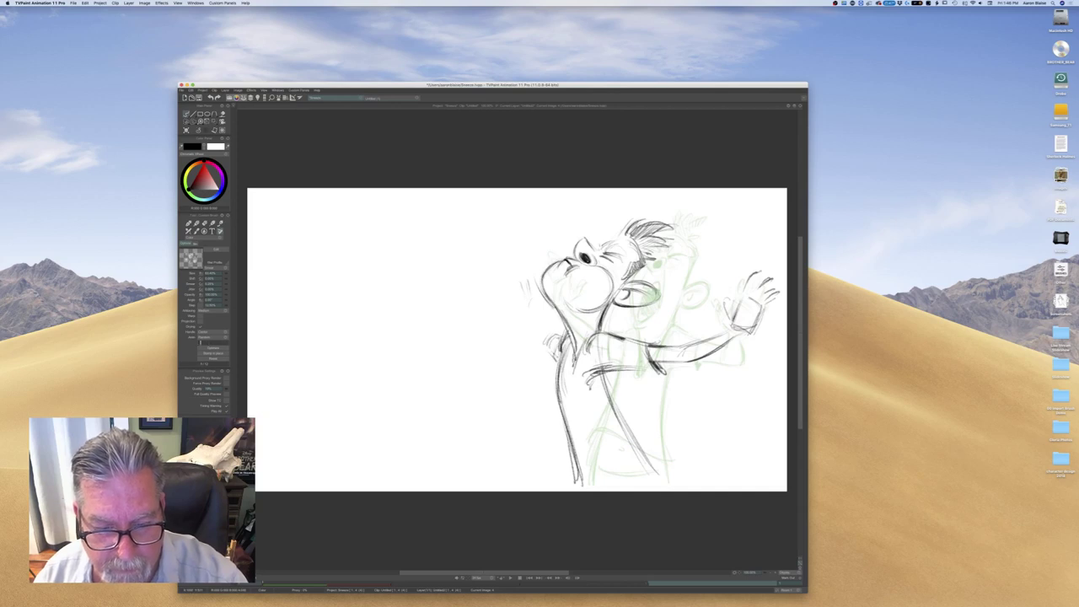
pyautogui.press('Left')
pyautogui.press('Right')
pyautogui.press('Left')
pyautogui.press('Right')
pyautogui.press('Right')
pyautogui.press('Left')
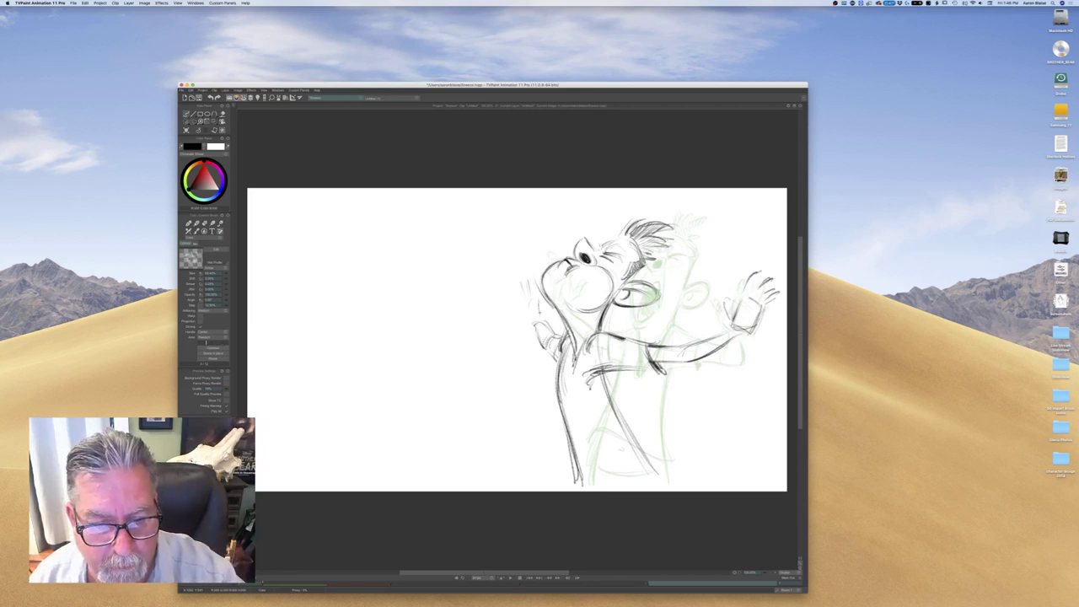
pyautogui.moveTo(542, 311); pyautogui.dragTo(547, 324)
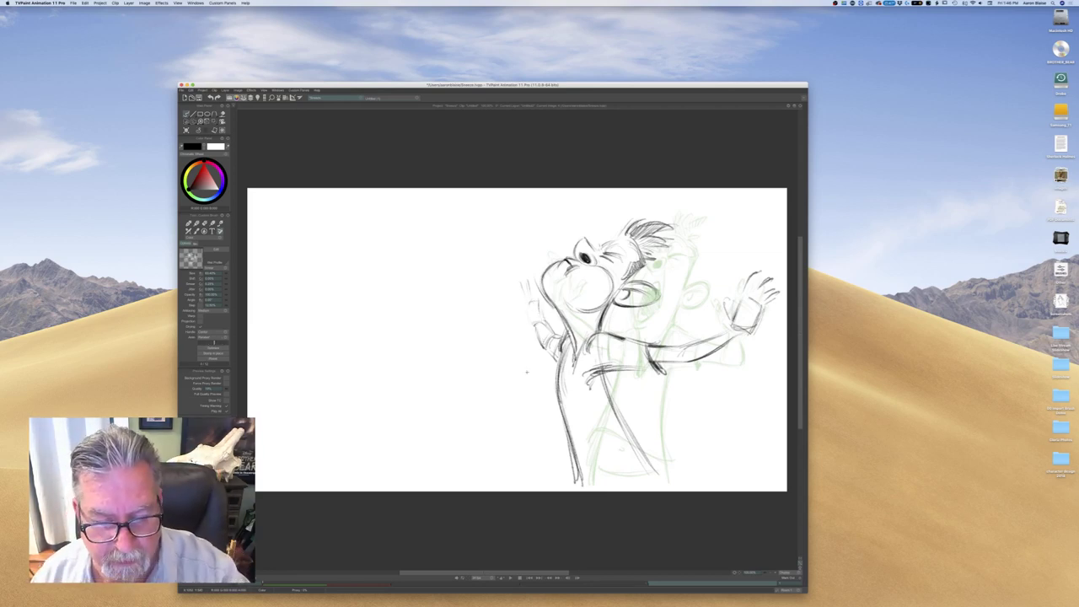
# Flip between the new pose and its neighbouring frames to examine the far arm's placement
pyautogui.press('Left')
pyautogui.press('Right')
pyautogui.press('Right')
pyautogui.press('Left')
pyautogui.press('Right')
pyautogui.press('Left')
pyautogui.press('Right')
pyautogui.press('Left')
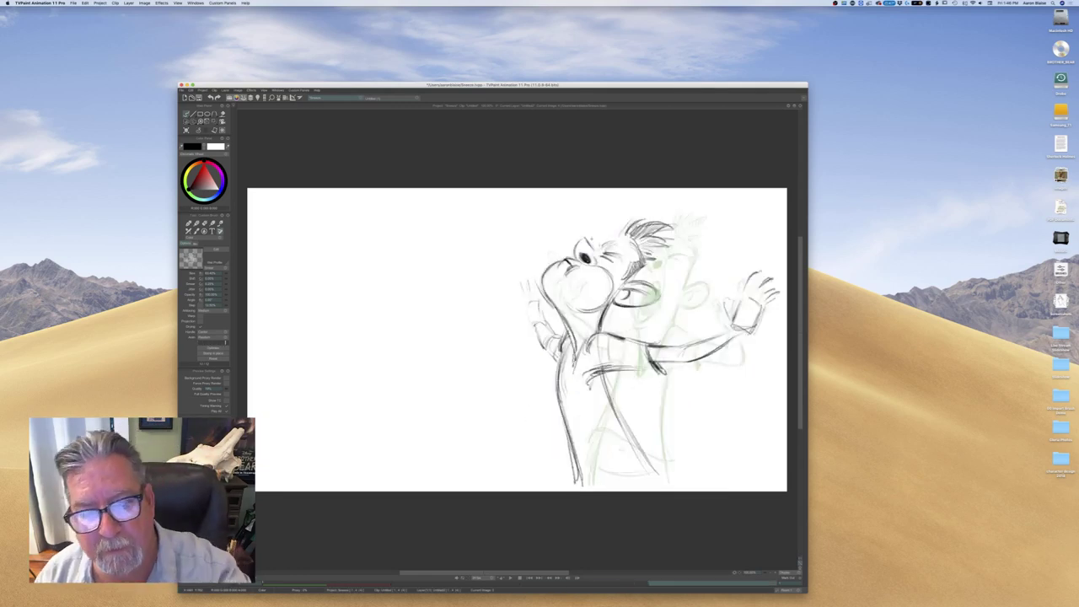
# Strengthen the outline of the new pose's eye and check it against the neighbouring frame
pyautogui.press('Right')
pyautogui.press('Left')
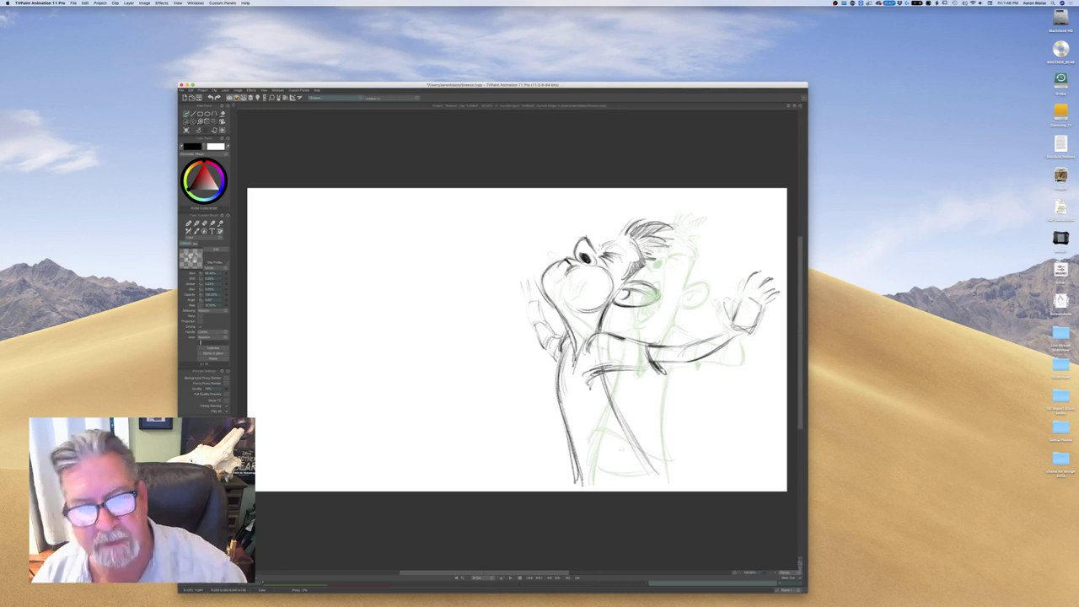
pyautogui.press('Left')
pyautogui.press('Right')
pyautogui.press('Left')
pyautogui.press('Right')
pyautogui.press('Left')
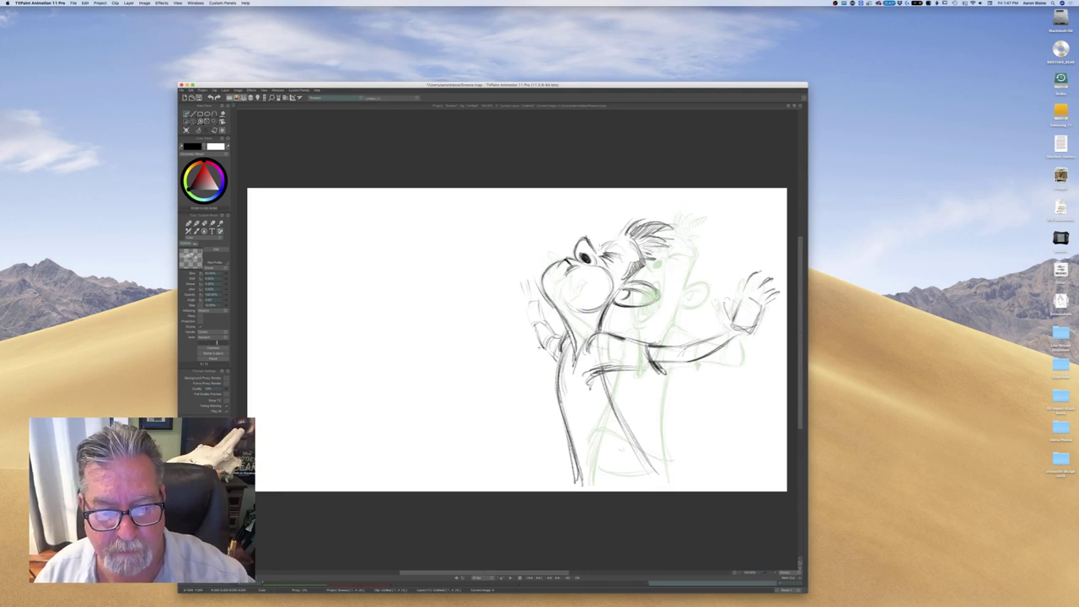
# Erase the far hand's rough marks, redraw the hand with spread fingers and add the shirt's curved hem
pyautogui.press('e')
pyautogui.moveTo(529, 285); pyautogui.dragTo(534, 328)
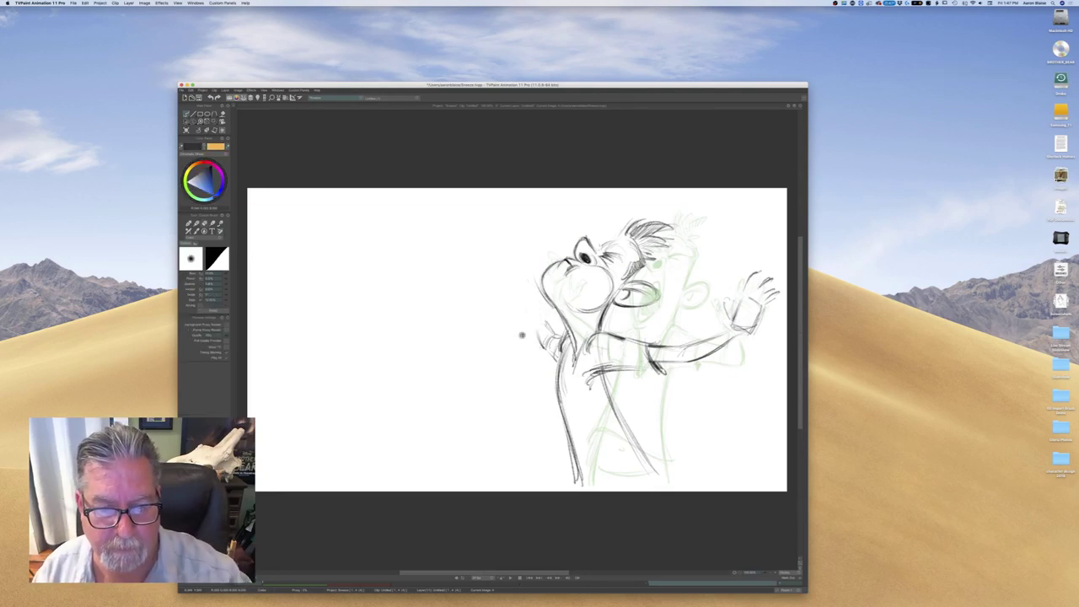
pyautogui.press('b')
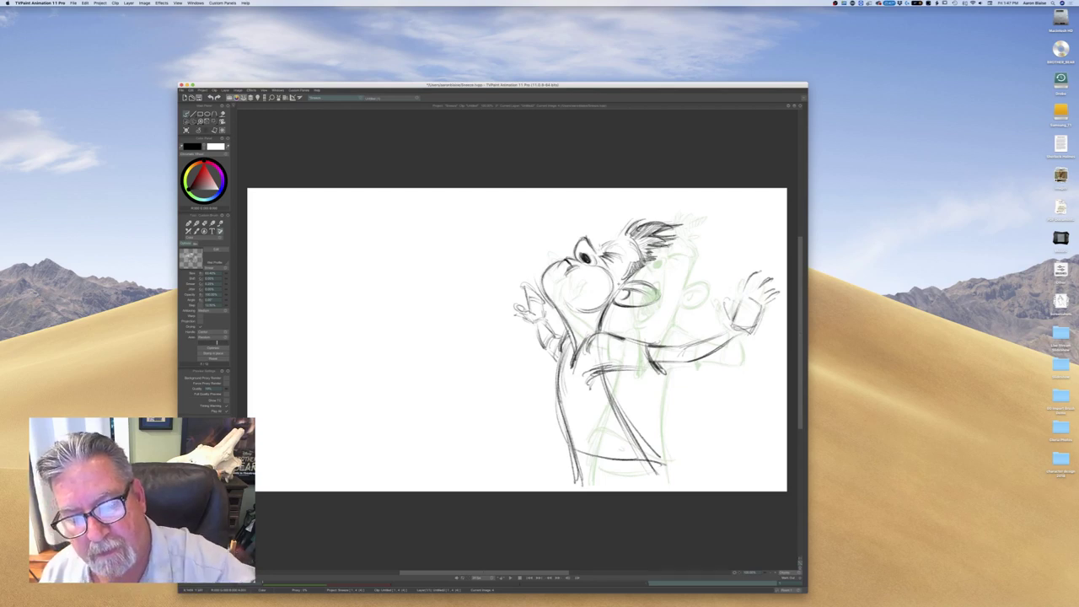
# Erase the overlapping line at the front of the ear and compare the pose with the previous frame
pyautogui.press('e')
pyautogui.moveTo(616, 294); pyautogui.dragTo(620, 277)
pyautogui.press('Left')
pyautogui.press('Right')
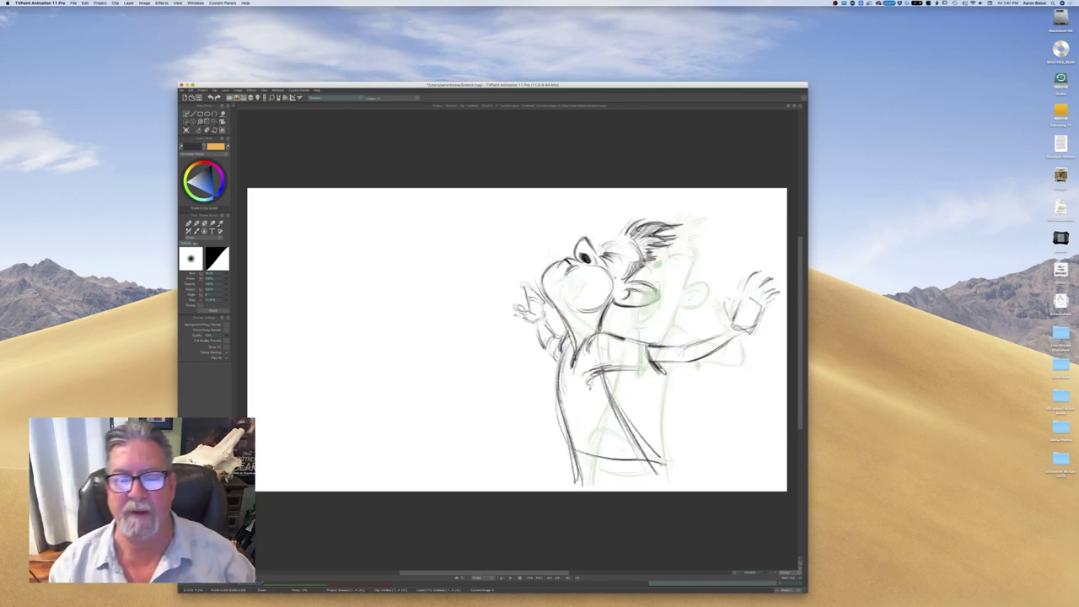
pyautogui.press('Left')
pyautogui.press('Right')
pyautogui.press('b')
pyautogui.press('Left')
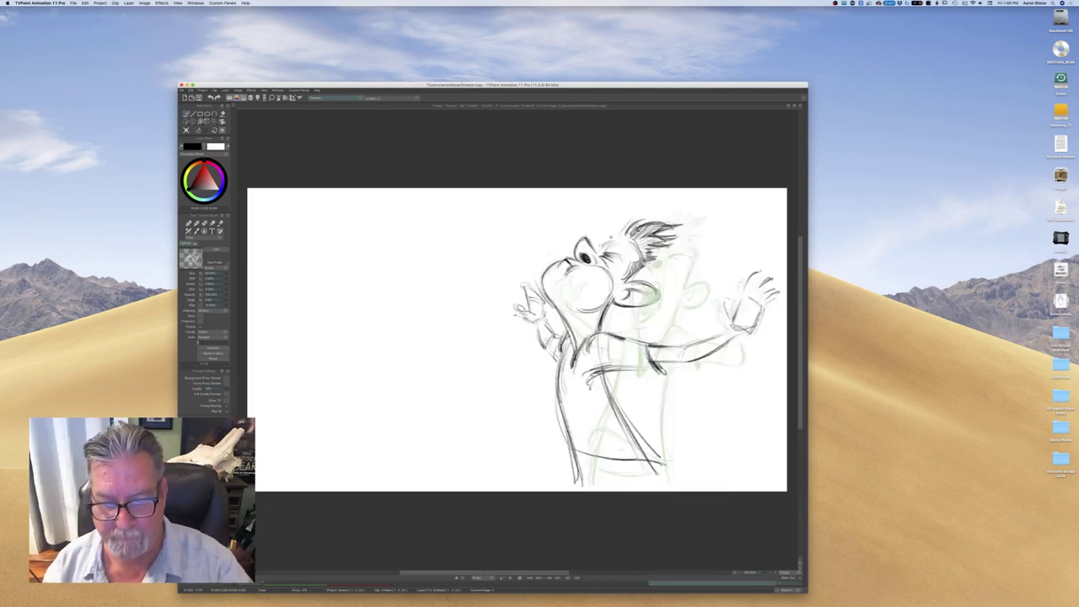
# Clean up the lines along the torso's back and redraw the lower back contour with bolder strokes down to the hem
pyautogui.press('e')
pyautogui.moveTo(594, 334)
pyautogui.mouseDown()
pyautogui.moveTo(633, 436)
pyautogui.moveTo(656, 458)
pyautogui.mouseUp()
pyautogui.press('Left')
pyautogui.press('Right')
pyautogui.press('b')
pyautogui.moveTo(626, 419); pyautogui.dragTo(660, 463)
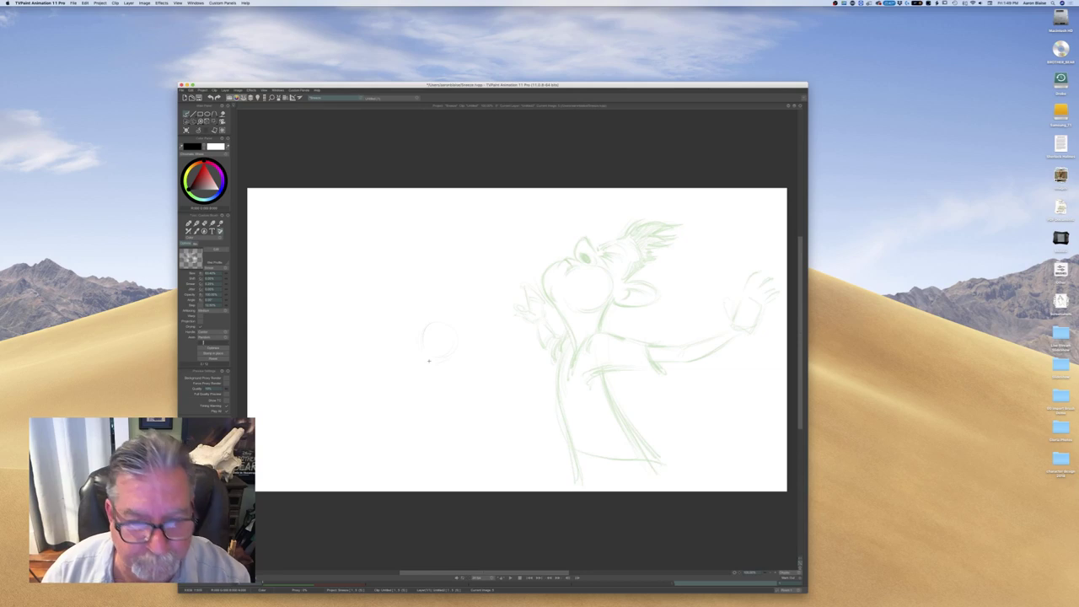
# Scale the whole profile pose drawing down slightly and apply the transform
pyautogui.press('Left')
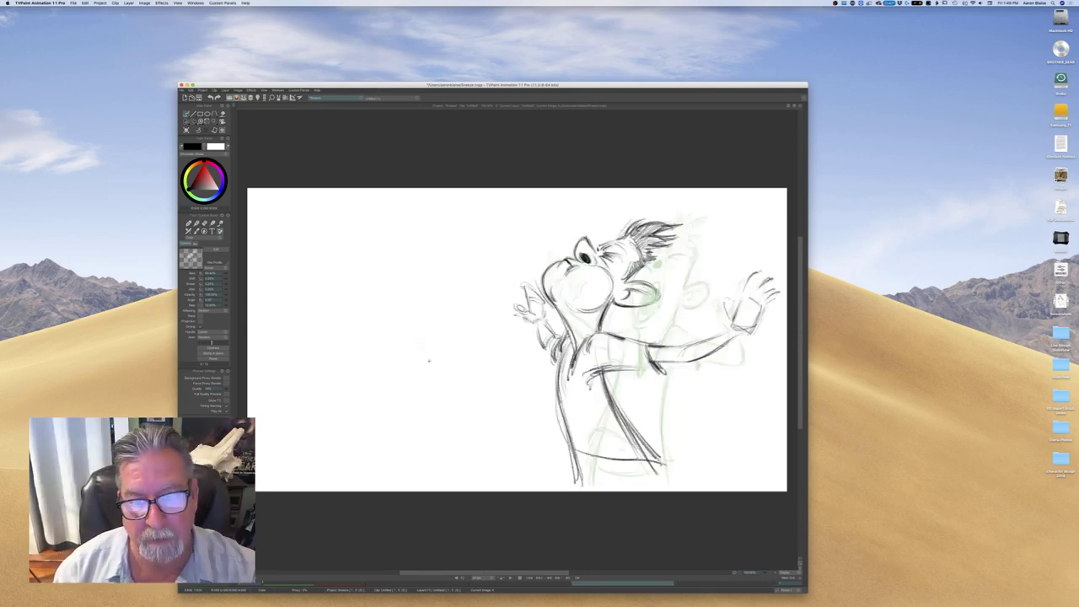
pyautogui.click(223, 131)
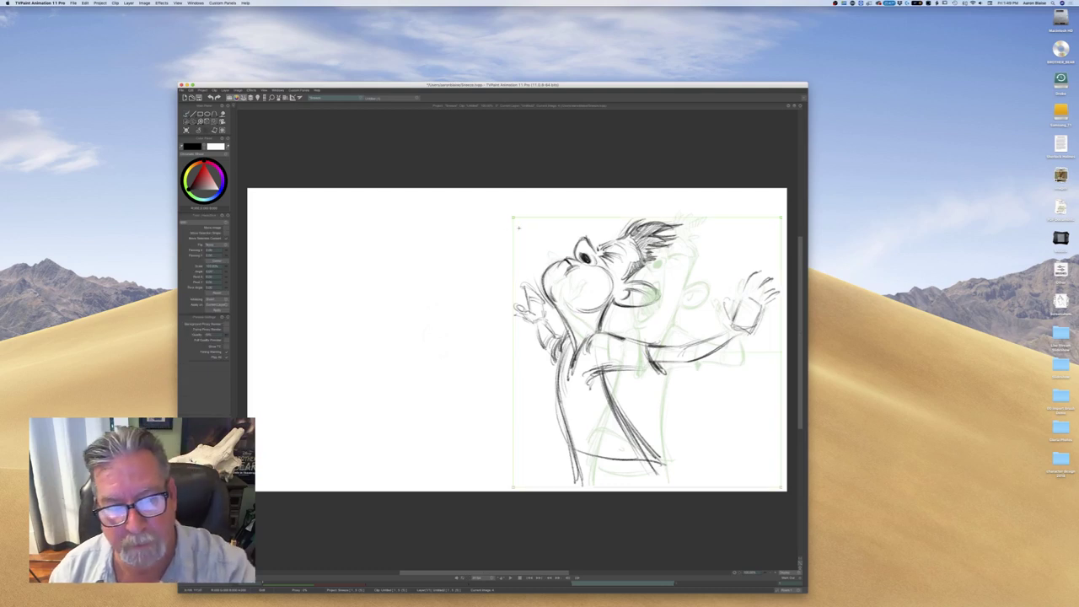
pyautogui.moveTo(514, 218); pyautogui.dragTo(529, 253)
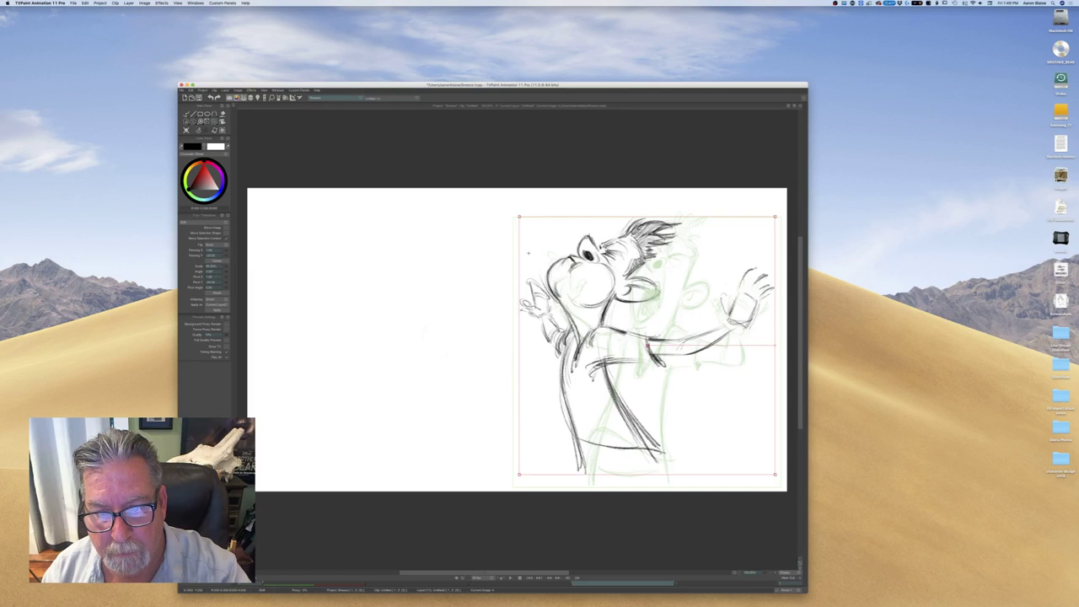
pyautogui.press('Return')
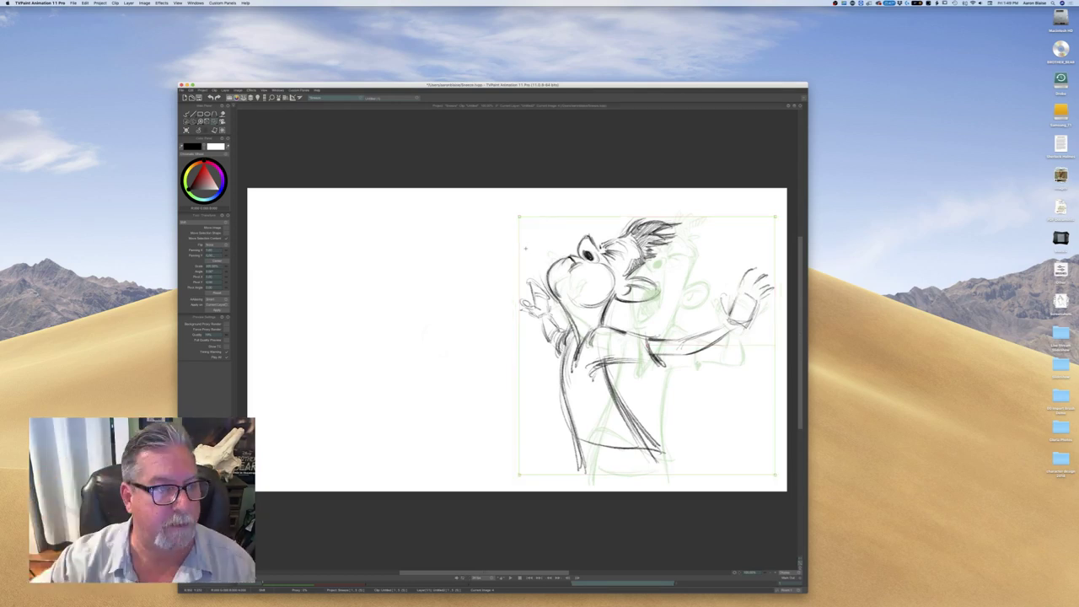
# Extend the scaled pose's front and back body lines down to the canvas's lower edge with the brush
pyautogui.click(187, 114)
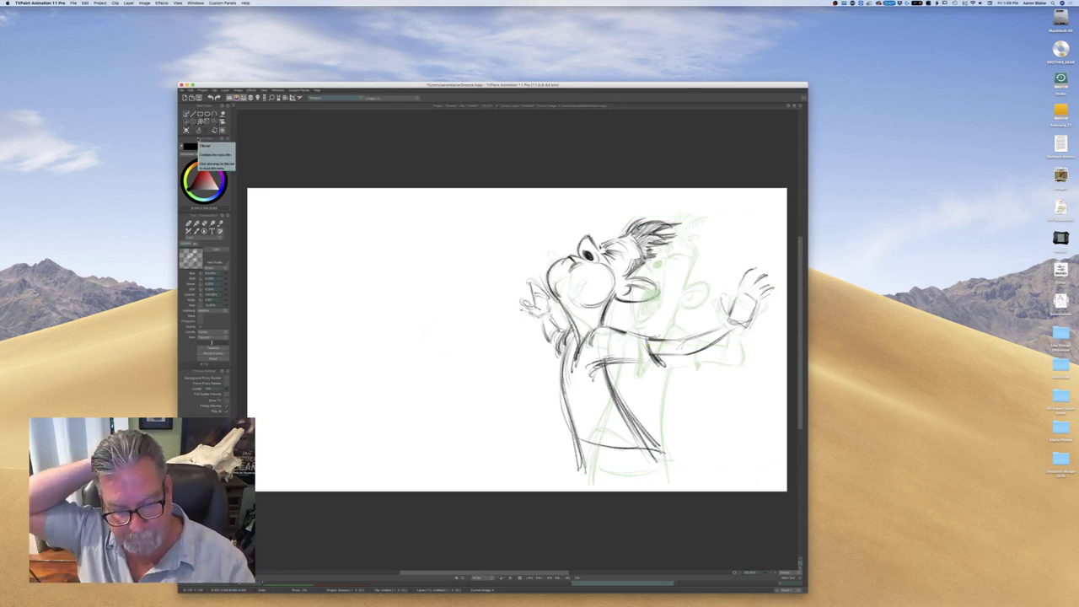
pyautogui.moveTo(583, 462); pyautogui.dragTo(589, 491)
pyautogui.moveTo(648, 446); pyautogui.dragTo(670, 491)
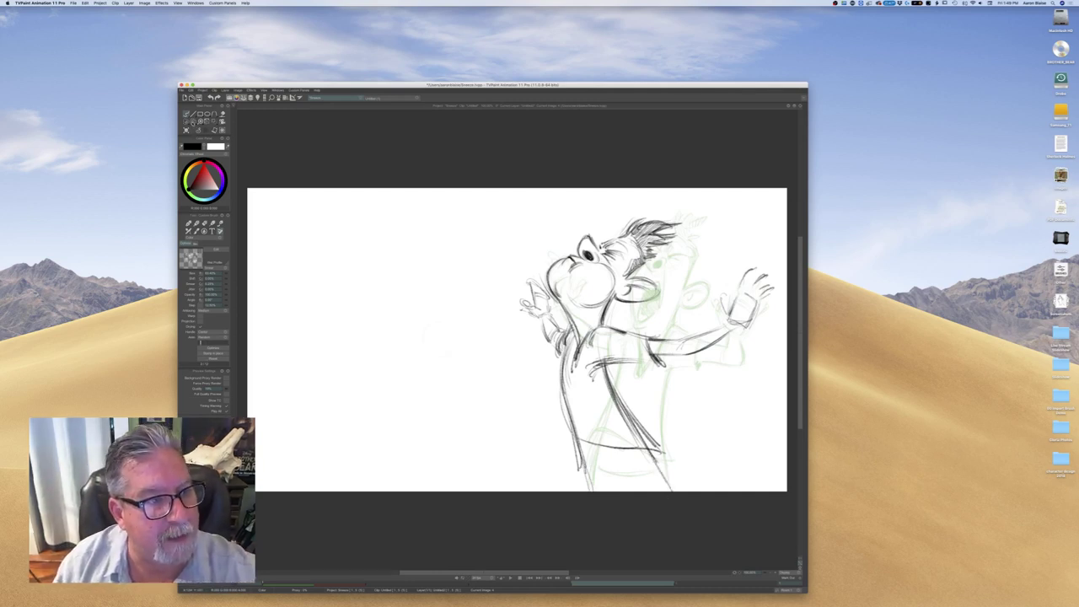
# Lasso the profile pose's head and neck and paste a copy of them into the following frame
pyautogui.click(192, 122)
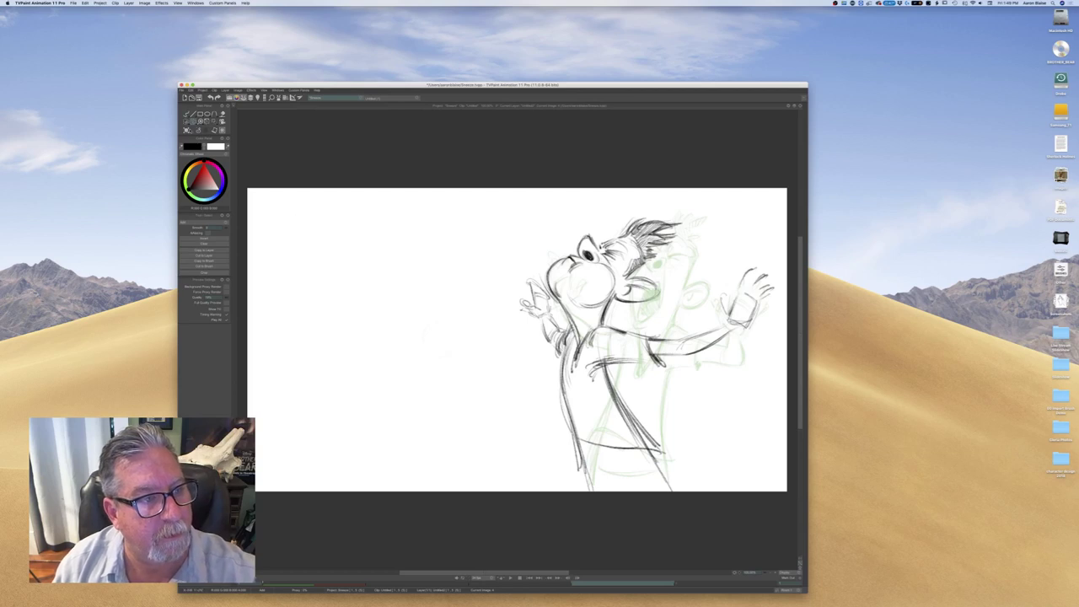
pyautogui.moveTo(557, 234)
pyautogui.mouseDown()
pyautogui.moveTo(593, 211)
pyautogui.moveTo(677, 208)
pyautogui.moveTo(655, 311)
pyautogui.moveTo(620, 326)
pyautogui.moveTo(558, 319)
pyautogui.mouseUp()
pyautogui.moveTo(544, 251); pyautogui.dragTo(555, 230)
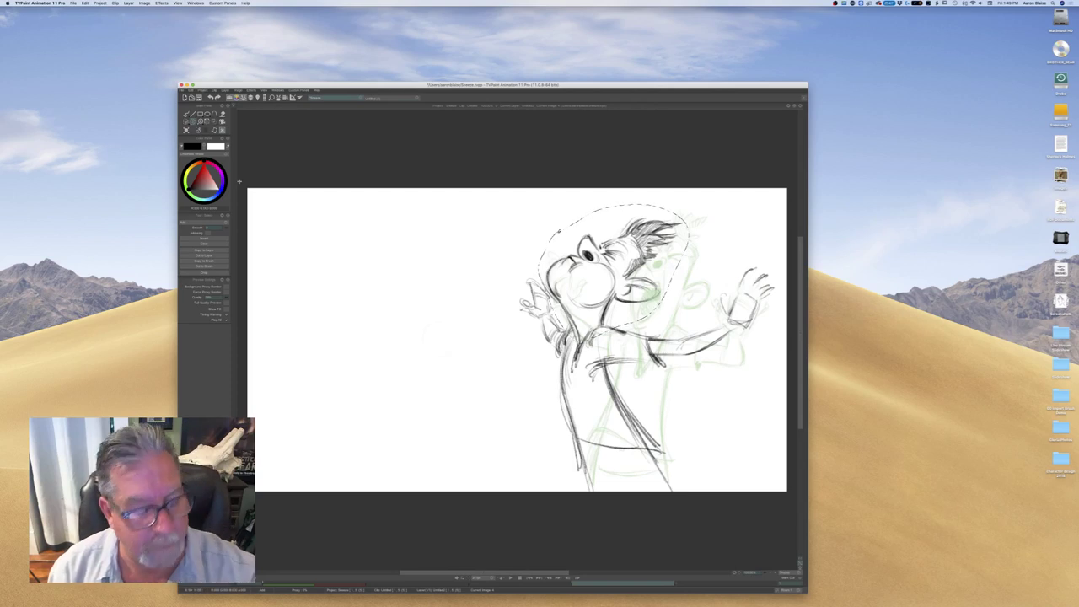
pyautogui.press('Tab')
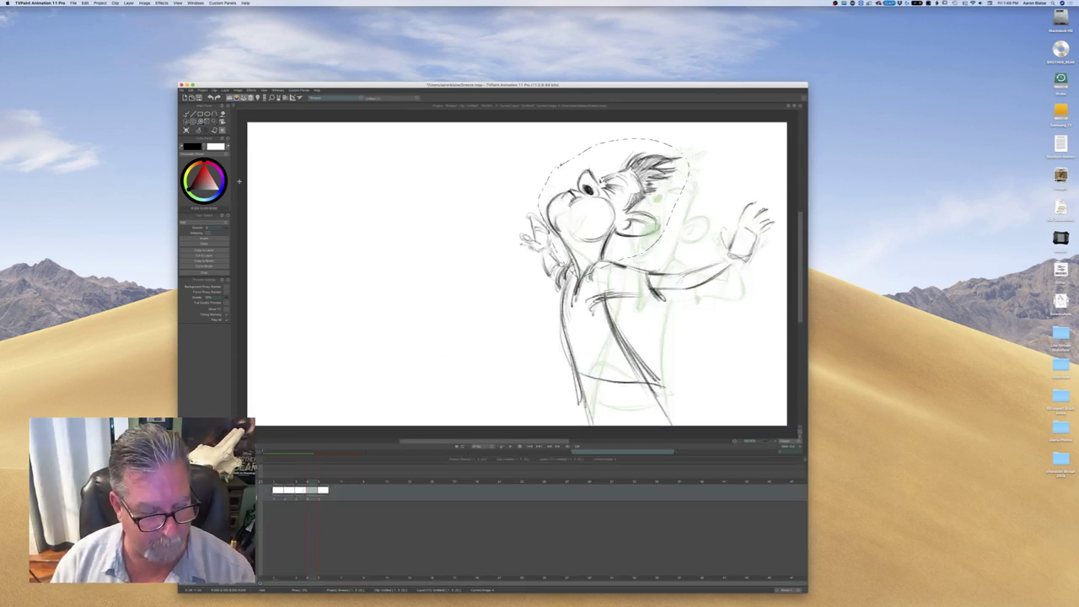
pyautogui.click(322, 483)
pyautogui.press('super+v')
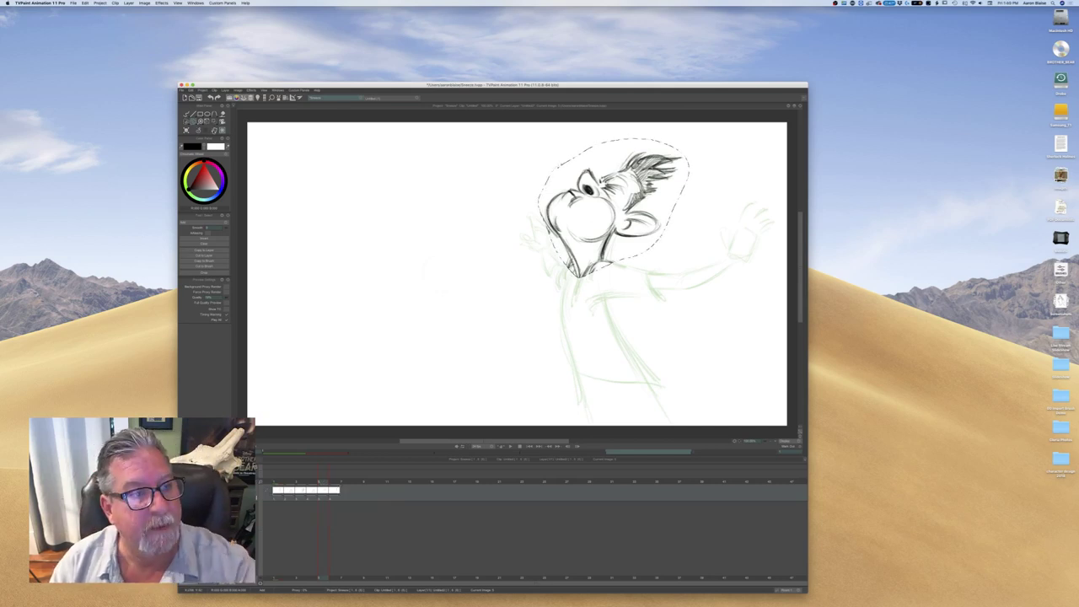
# Try moving the copied head forward and down from the body, and discard the copy
pyautogui.click(214, 130)
pyautogui.moveTo(548, 247); pyautogui.dragTo(443, 243)
pyautogui.moveTo(507, 205); pyautogui.dragTo(512, 250)
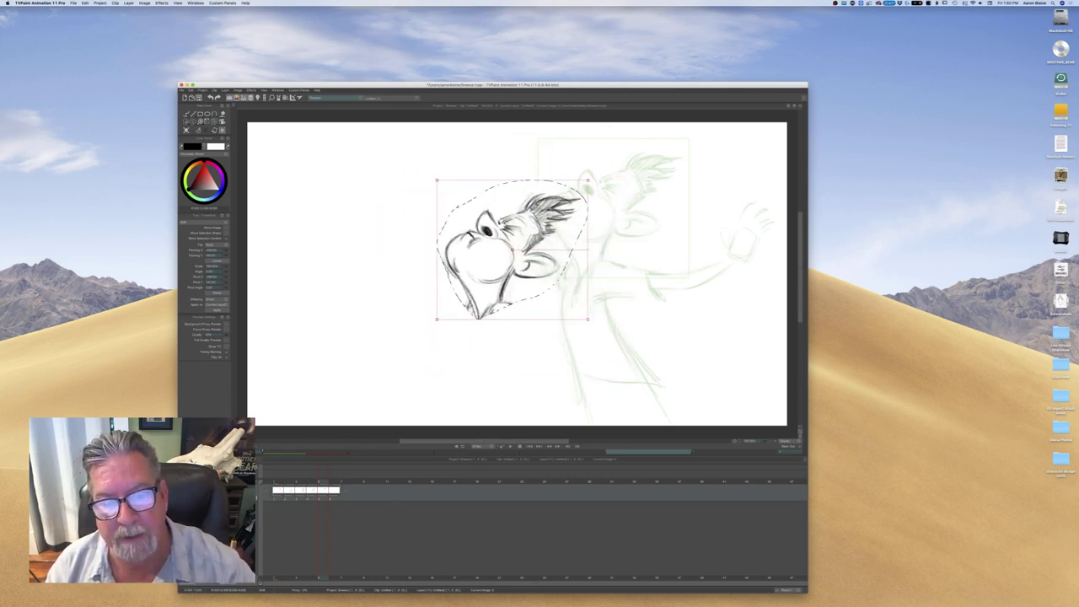
pyautogui.press('Delete')
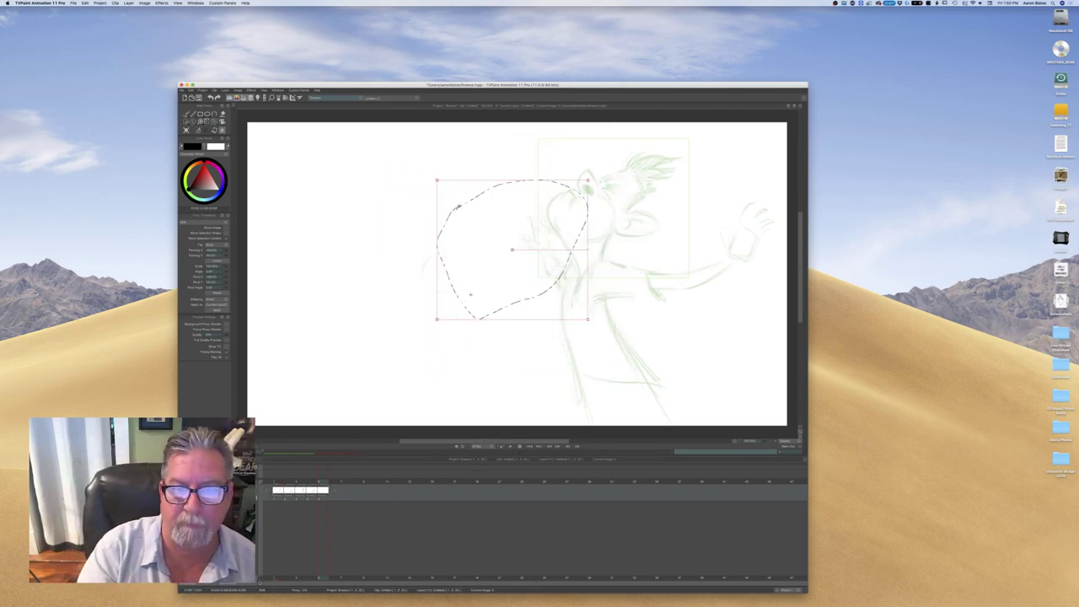
pyautogui.press('super+z')
pyautogui.press('super+z')
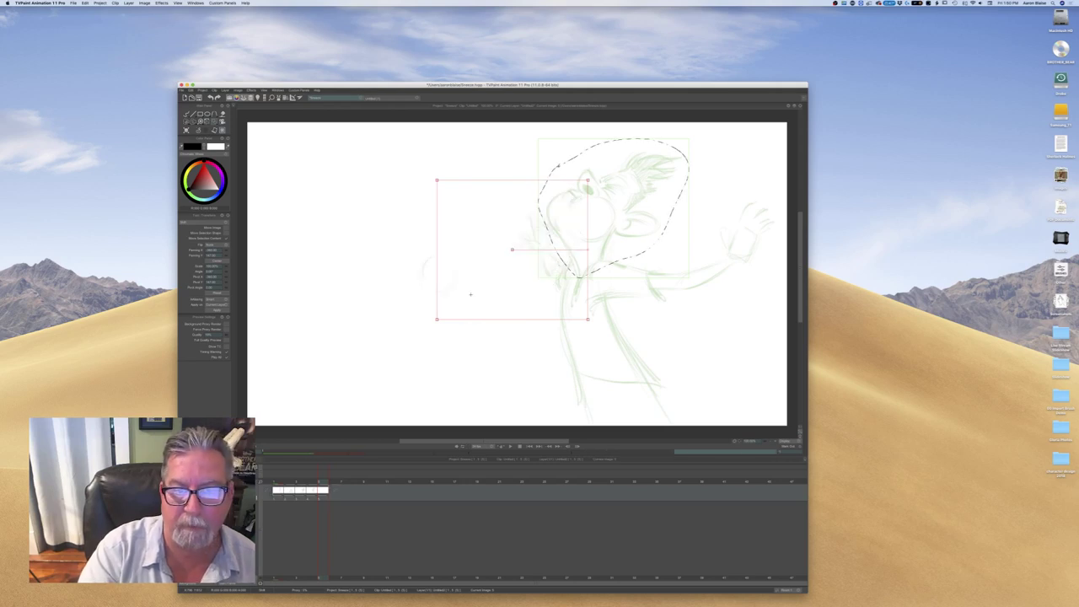
# Return to the full profile pose and clear the lasso selection around its head
pyautogui.press('Left')
pyautogui.press('super+d')
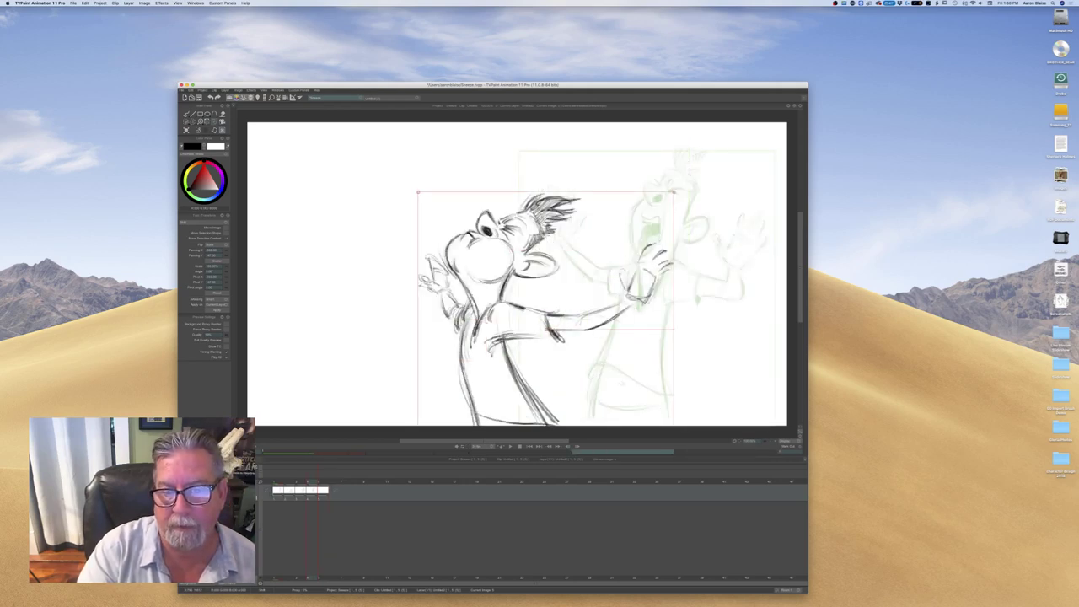
pyautogui.press('super+shift+z')
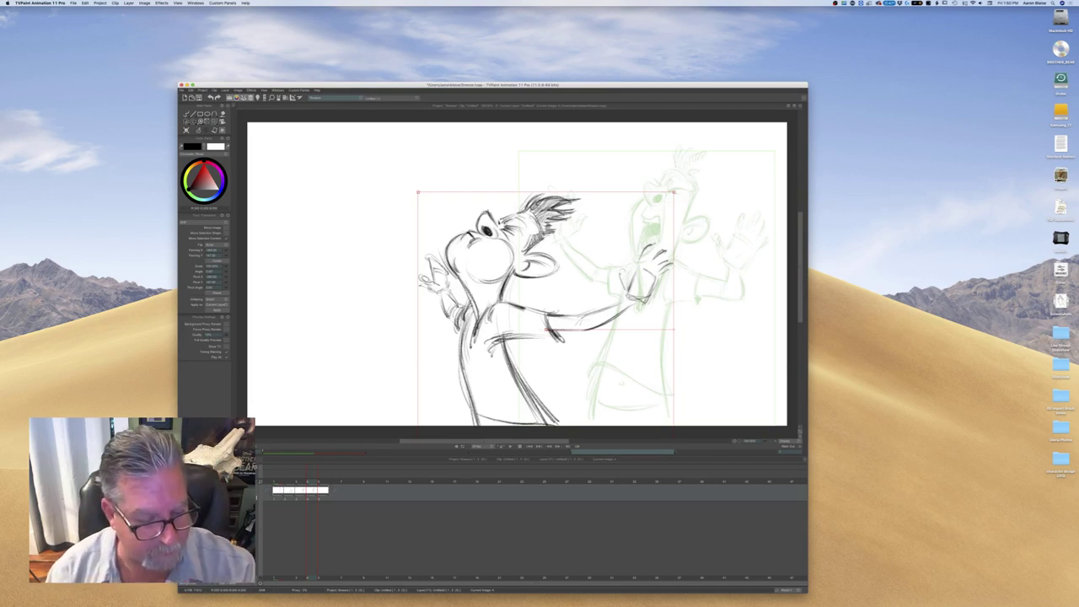
# Move the profile pose up and right over the onion-skinned previous pose, scale it down slightly, apply the transform and return to the brush
pyautogui.moveTo(454, 348); pyautogui.dragTo(547, 303)
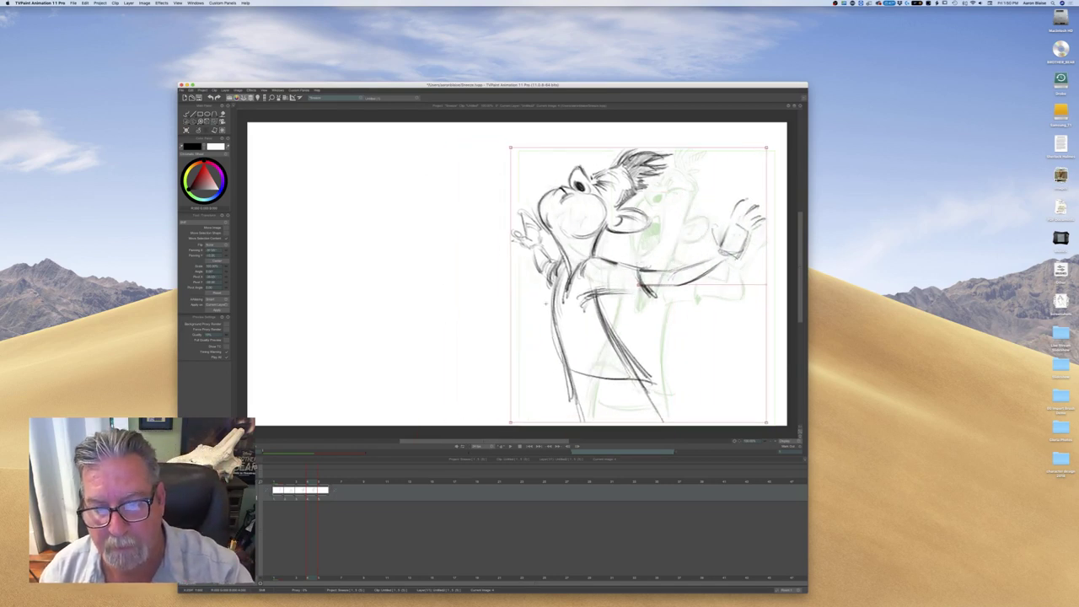
pyautogui.moveTo(511, 146); pyautogui.dragTo(518, 154)
pyautogui.moveTo(541, 288); pyautogui.dragTo(544, 273)
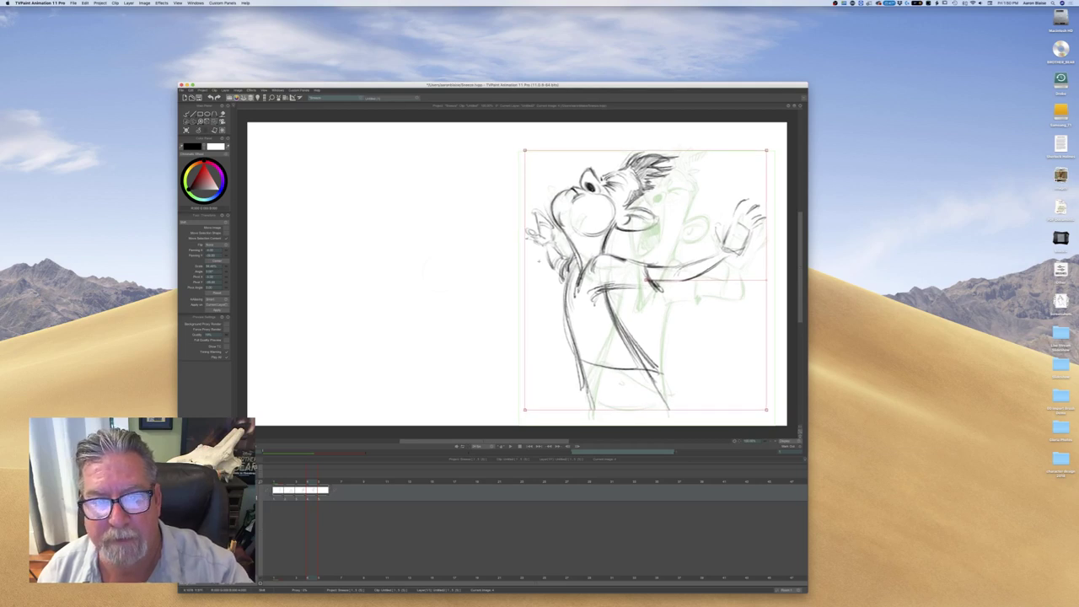
pyautogui.moveTo(526, 151); pyautogui.dragTo(523, 149)
pyautogui.moveTo(544, 321); pyautogui.dragTo(543, 338)
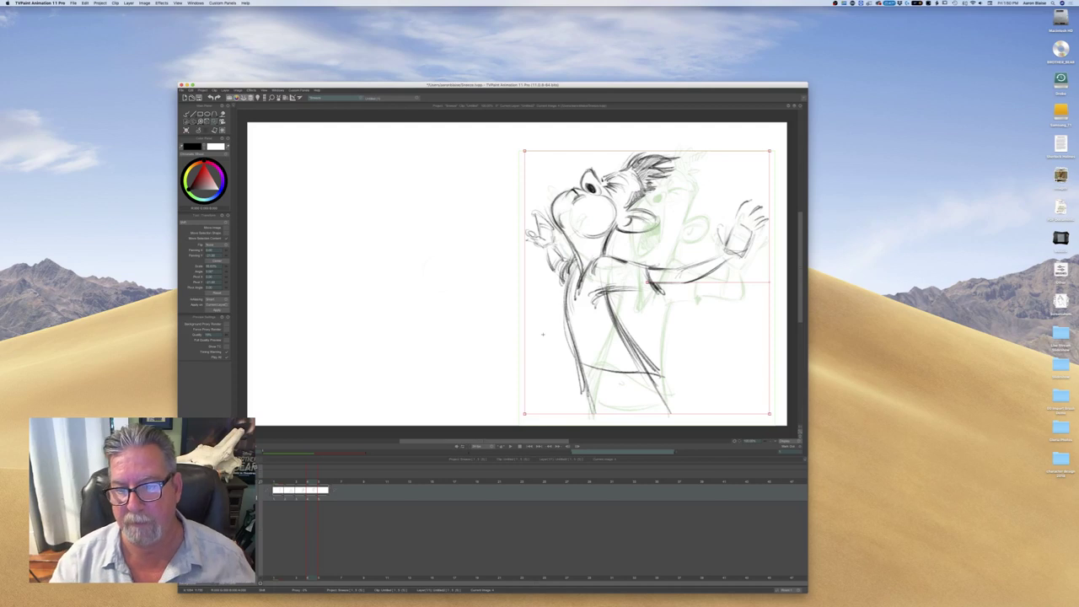
pyautogui.press('Return')
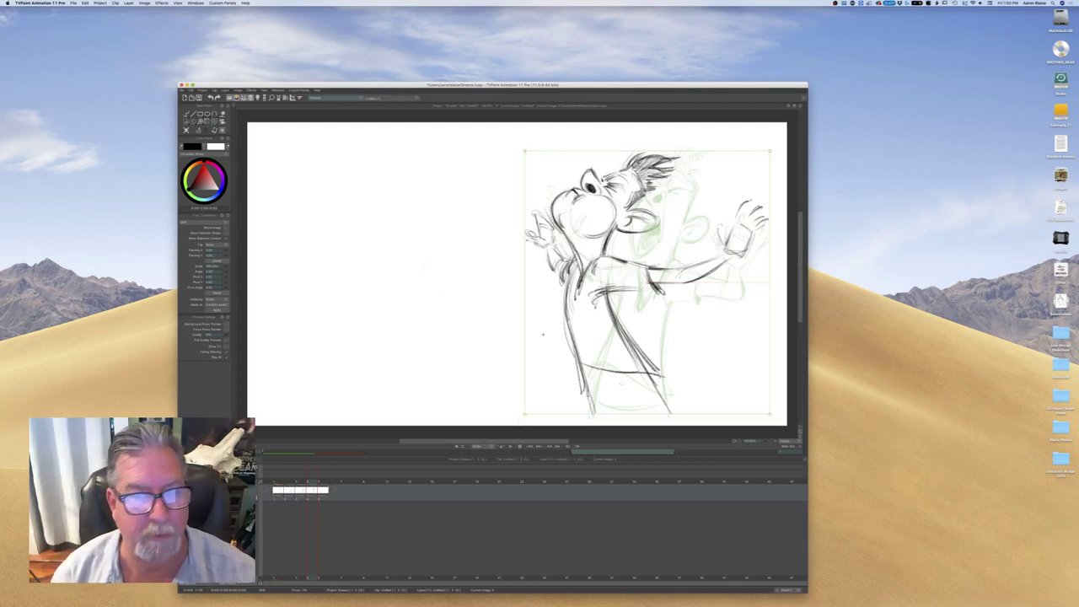
pyautogui.click(198, 132)
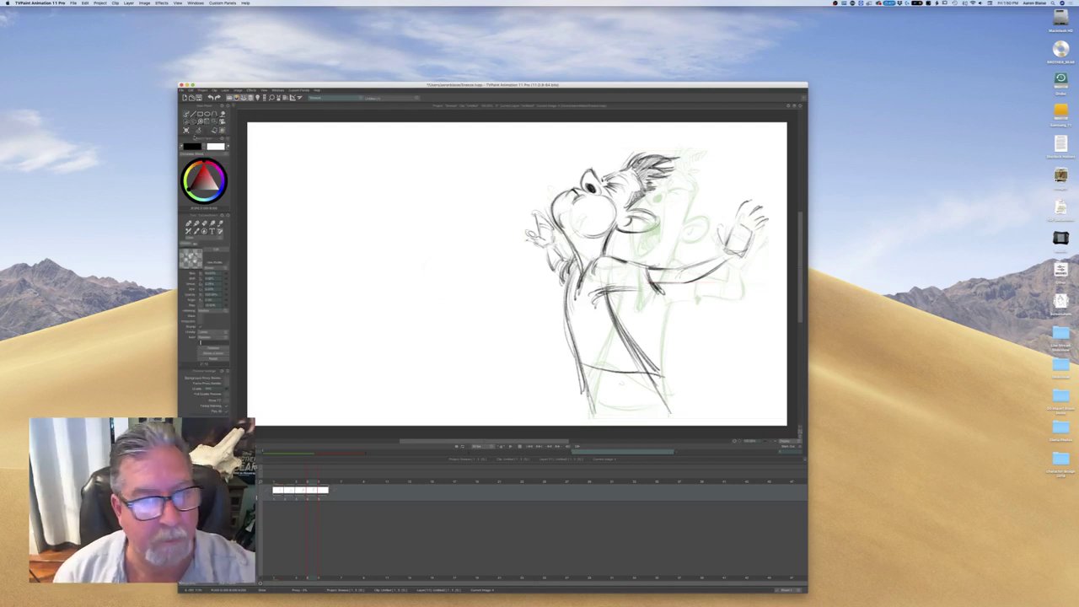
# Flip through the earlier poses to compare placement, and extend the profile pose's front body line at its lower end
pyautogui.press('Left')
pyautogui.press('Left')
pyautogui.press('Left')
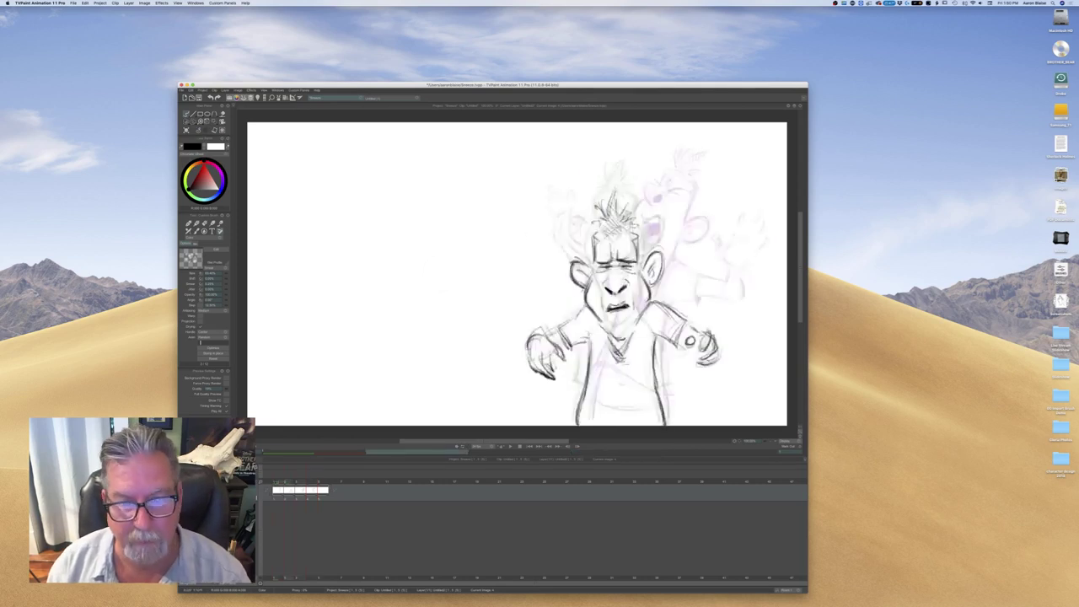
pyautogui.press('Right')
pyautogui.press('Right')
pyautogui.press('Right')
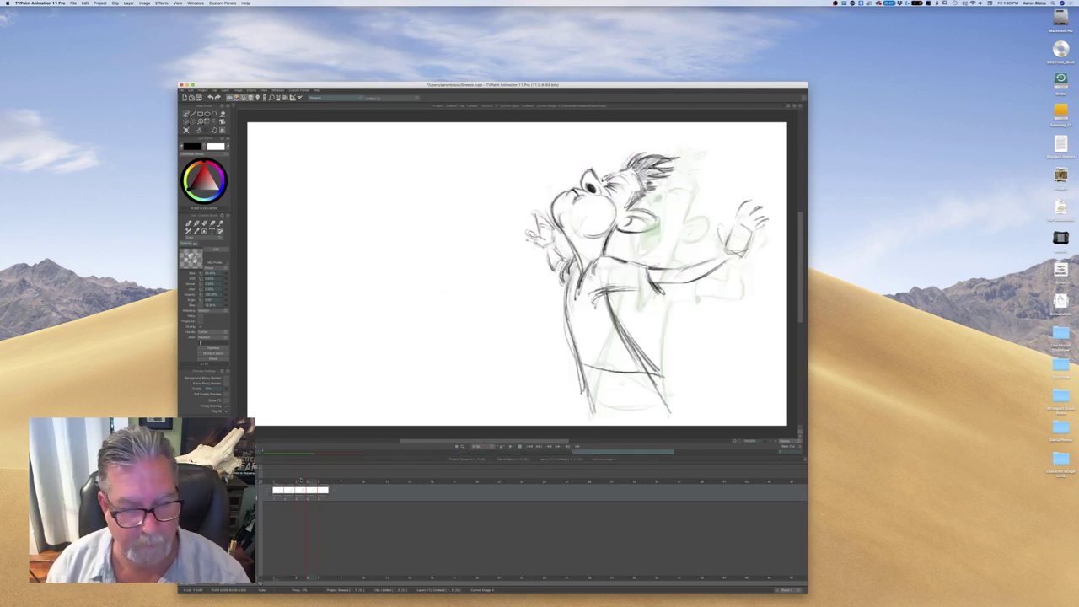
pyautogui.moveTo(320, 483); pyautogui.dragTo(313, 483)
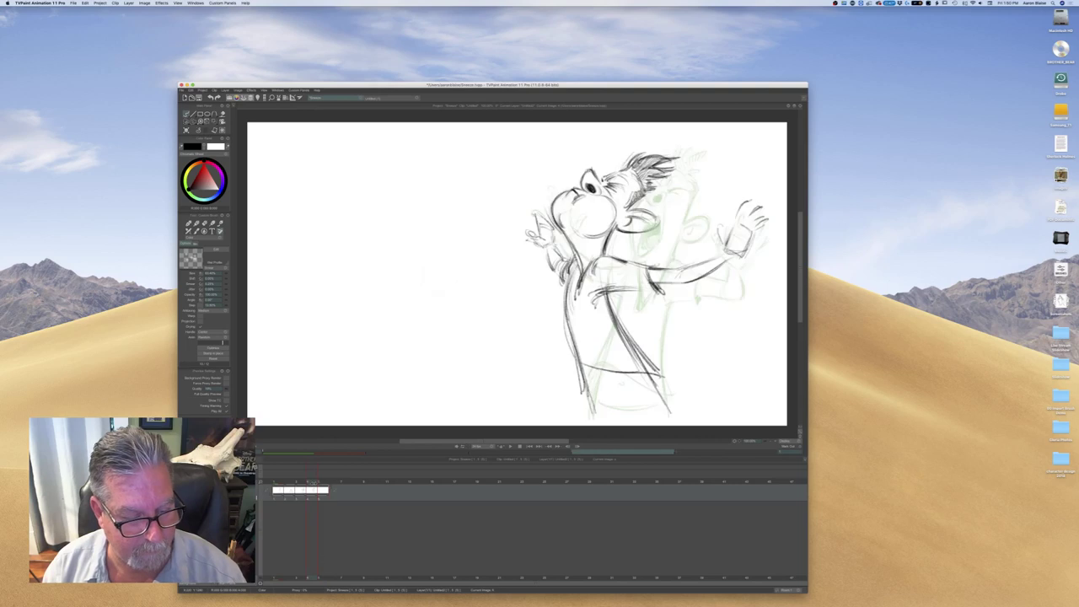
pyautogui.moveTo(589, 397); pyautogui.dragTo(596, 416)
# In the following frame, try a rough head circle ahead of the previous pose, and erase it along with the leftover faint circle
pyautogui.press('Right')
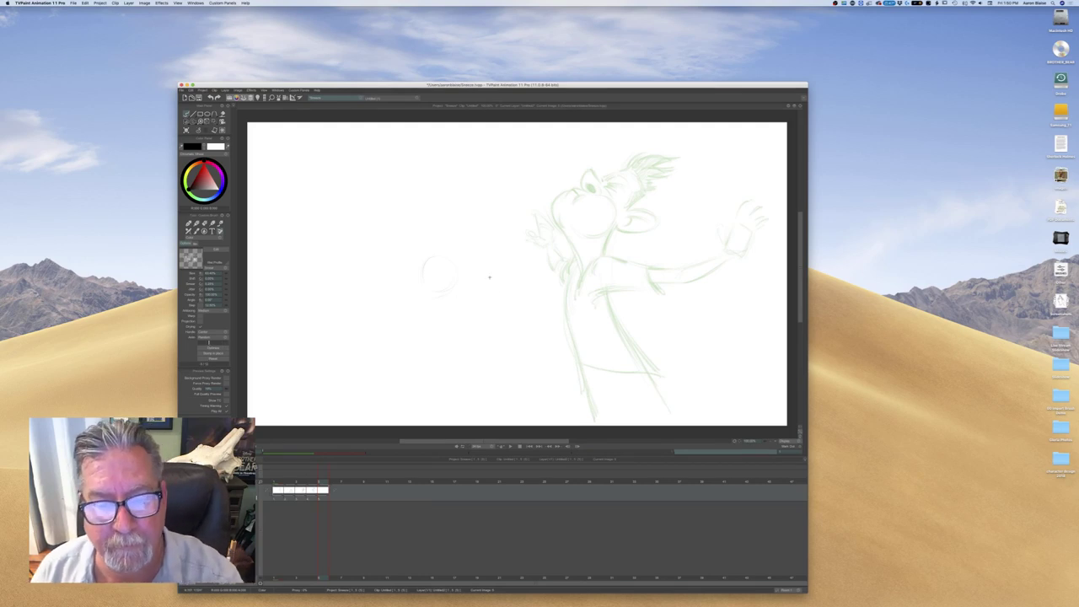
pyautogui.moveTo(462, 285)
pyautogui.mouseDown()
pyautogui.moveTo(487, 264)
pyautogui.moveTo(450, 283)
pyautogui.mouseUp()
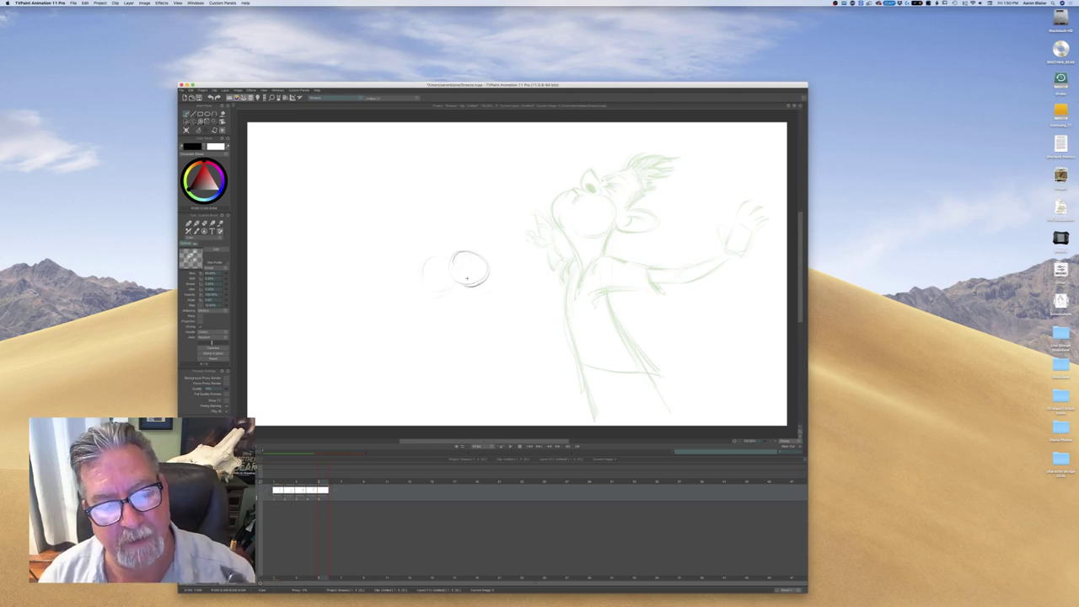
pyautogui.press('e')
pyautogui.moveTo(484, 259)
pyautogui.mouseDown()
pyautogui.moveTo(443, 252)
pyautogui.moveTo(468, 295)
pyautogui.moveTo(427, 273)
pyautogui.mouseUp()
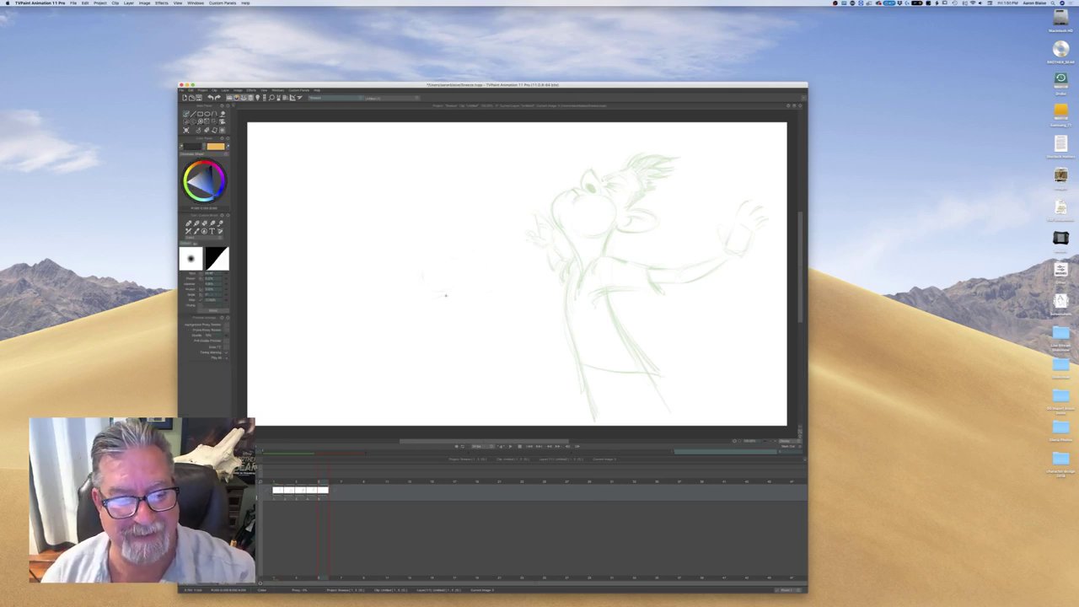
pyautogui.press('e')
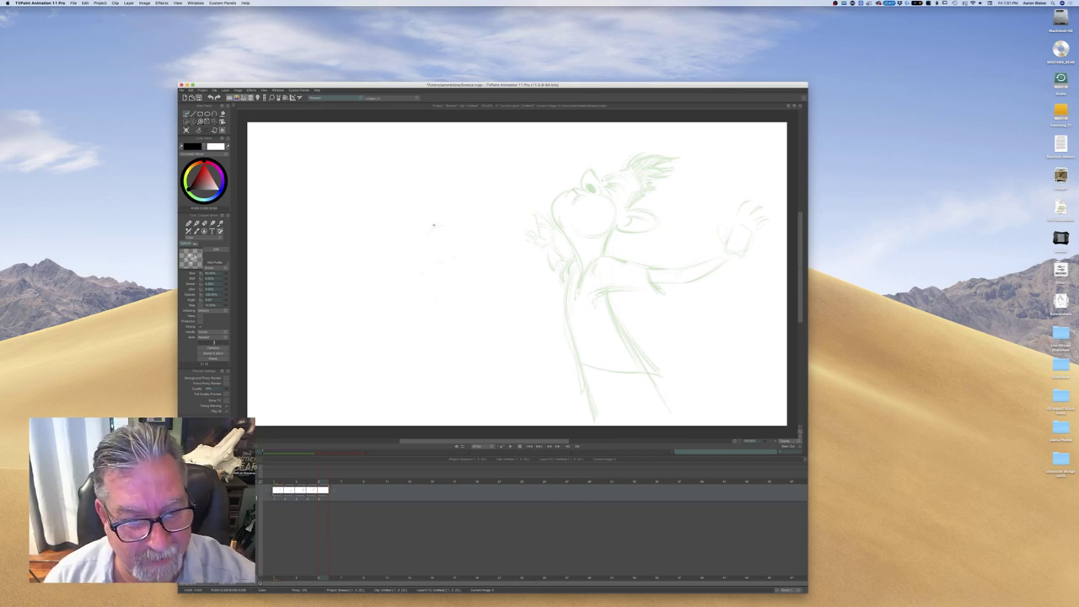
# Sketch the sneezing head thrust forward in profile, with a round skull, pointed nose, dark nostril and tightly squeezed eye
pyautogui.moveTo(466, 232); pyautogui.dragTo(437, 224)
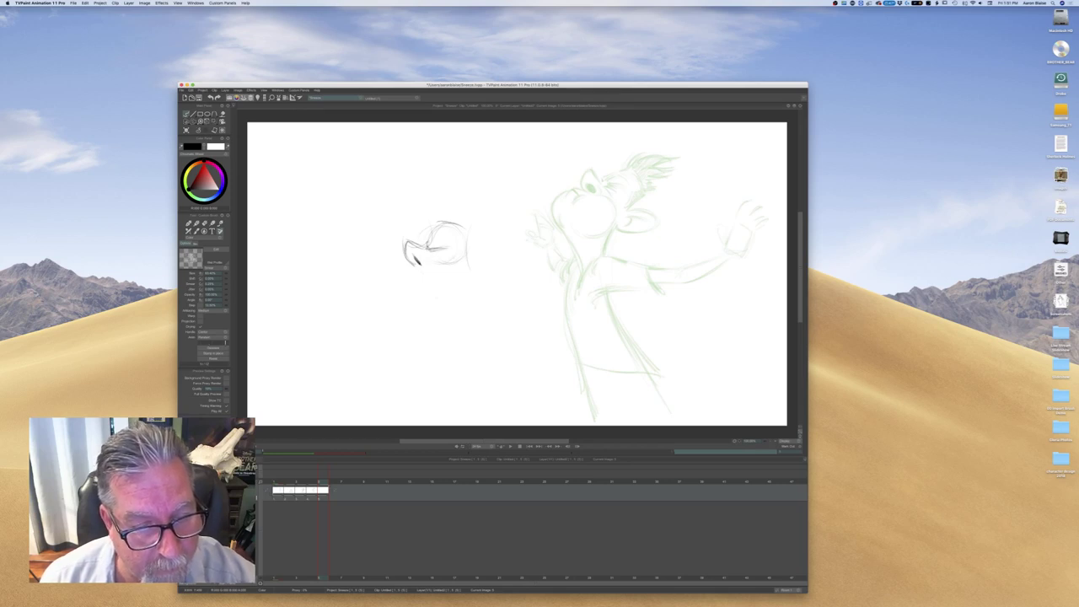
pyautogui.moveTo(431, 250); pyautogui.dragTo(445, 251)
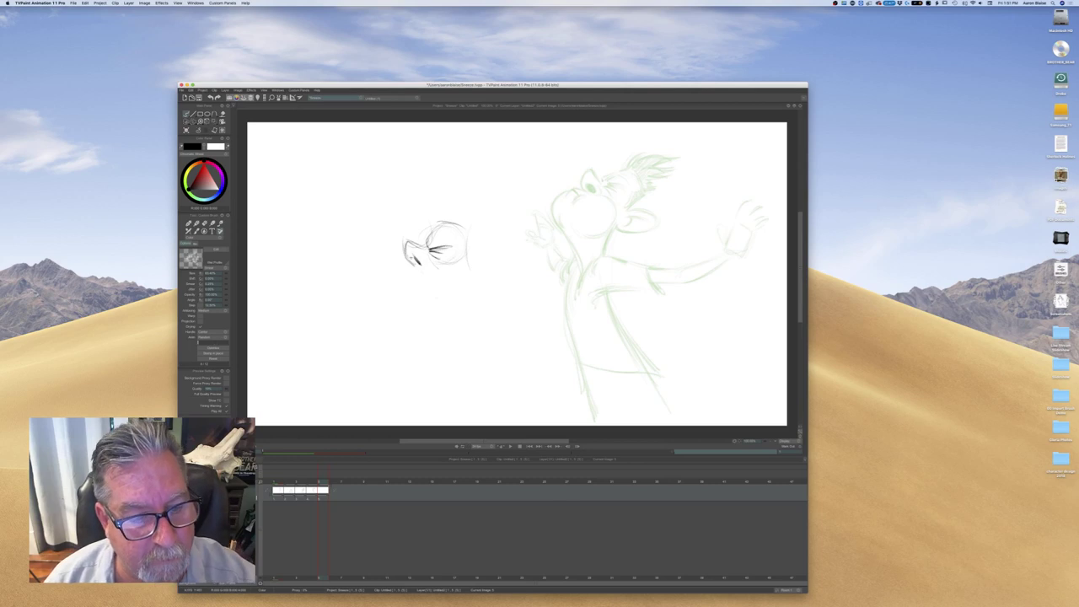
pyautogui.moveTo(413, 260)
pyautogui.mouseDown()
pyautogui.moveTo(405, 242)
pyautogui.moveTo(415, 268)
pyautogui.mouseUp()
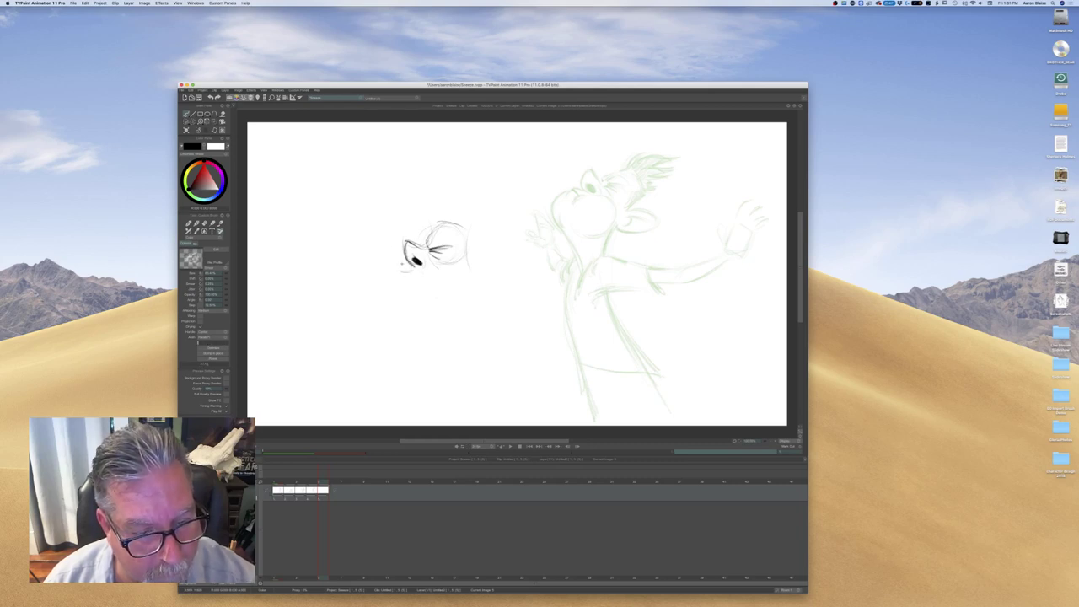
# Draw spray and flying droplets in front of the mouth and swept-back spiky hair, comparing the head with the previous pose
pyautogui.moveTo(396, 266)
pyautogui.mouseDown()
pyautogui.moveTo(413, 267)
pyautogui.moveTo(390, 272)
pyautogui.moveTo(389, 262)
pyautogui.moveTo(389, 300)
pyautogui.mouseUp()
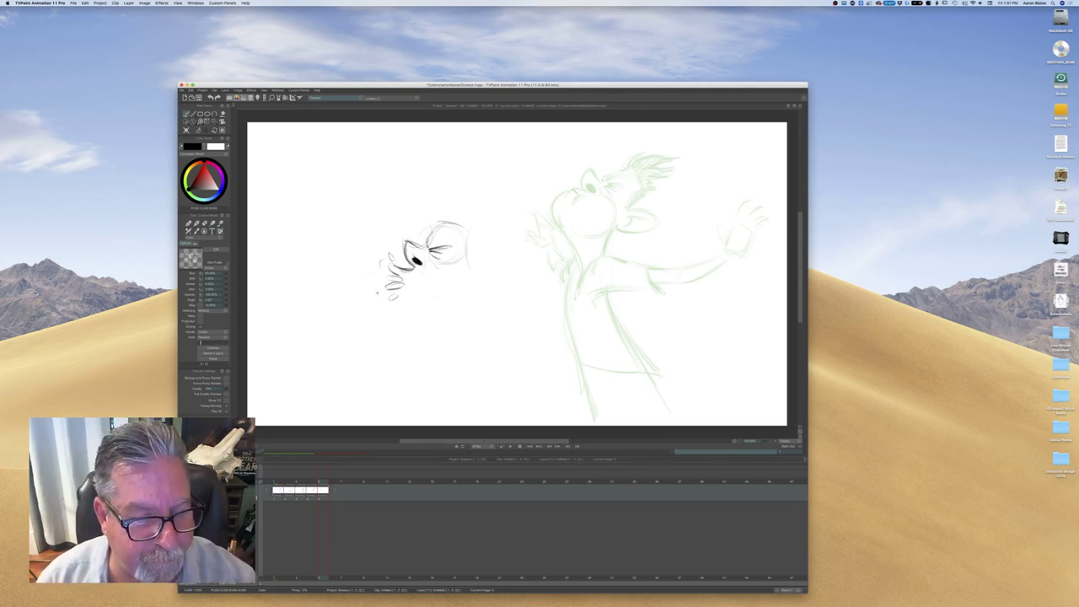
pyautogui.moveTo(360, 272); pyautogui.dragTo(331, 265)
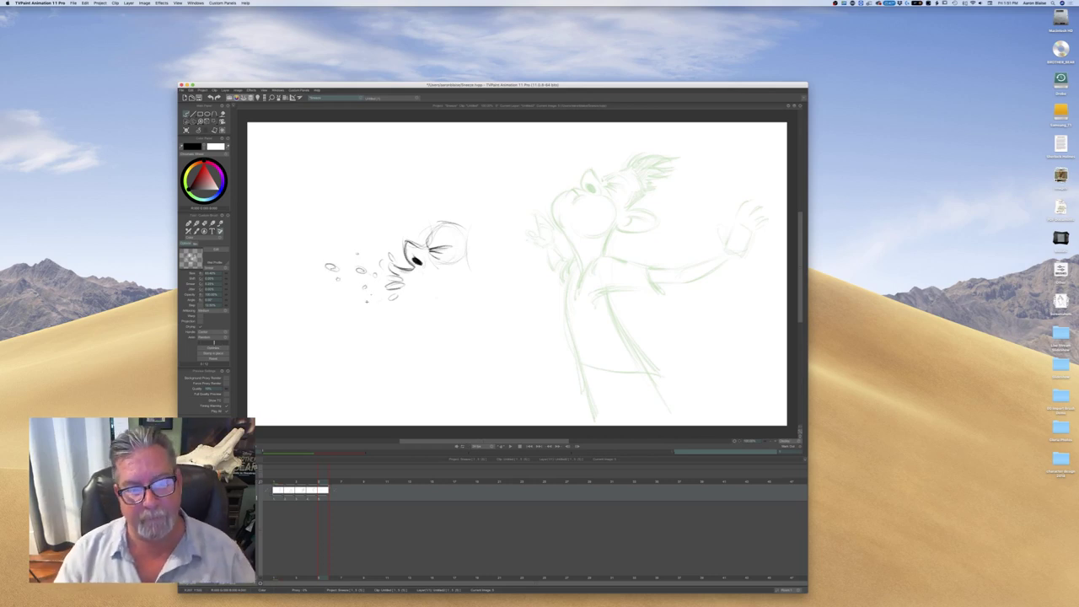
pyautogui.moveTo(467, 212)
pyautogui.mouseDown()
pyautogui.moveTo(450, 205)
pyautogui.moveTo(515, 204)
pyautogui.moveTo(469, 228)
pyautogui.mouseUp()
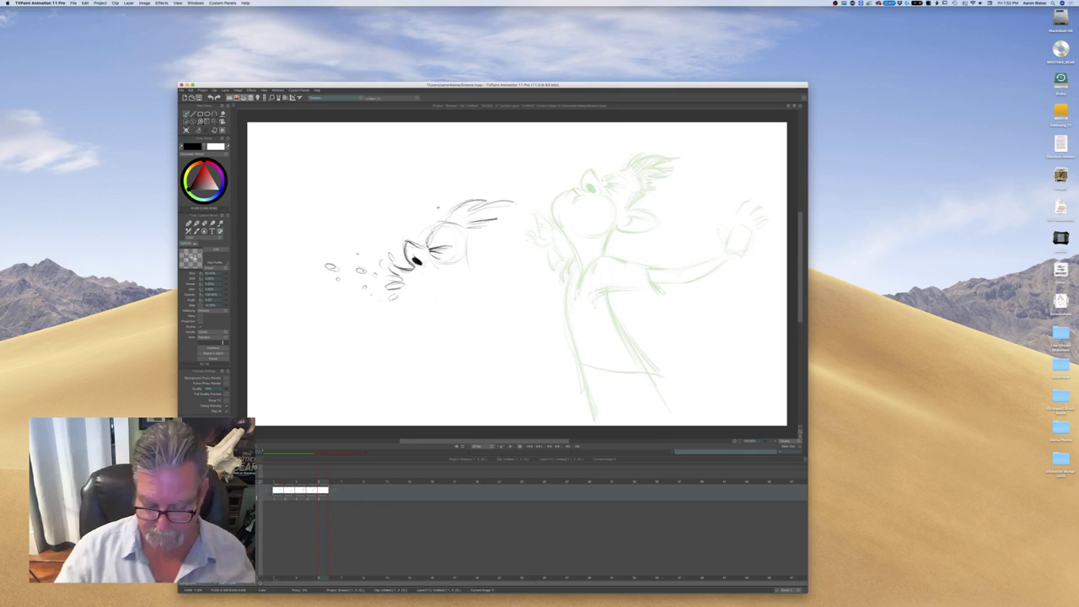
pyautogui.press('Left')
pyautogui.press('Right')
pyautogui.press('Left')
pyautogui.press('Right')
pyautogui.press('Left')
pyautogui.press('Right')
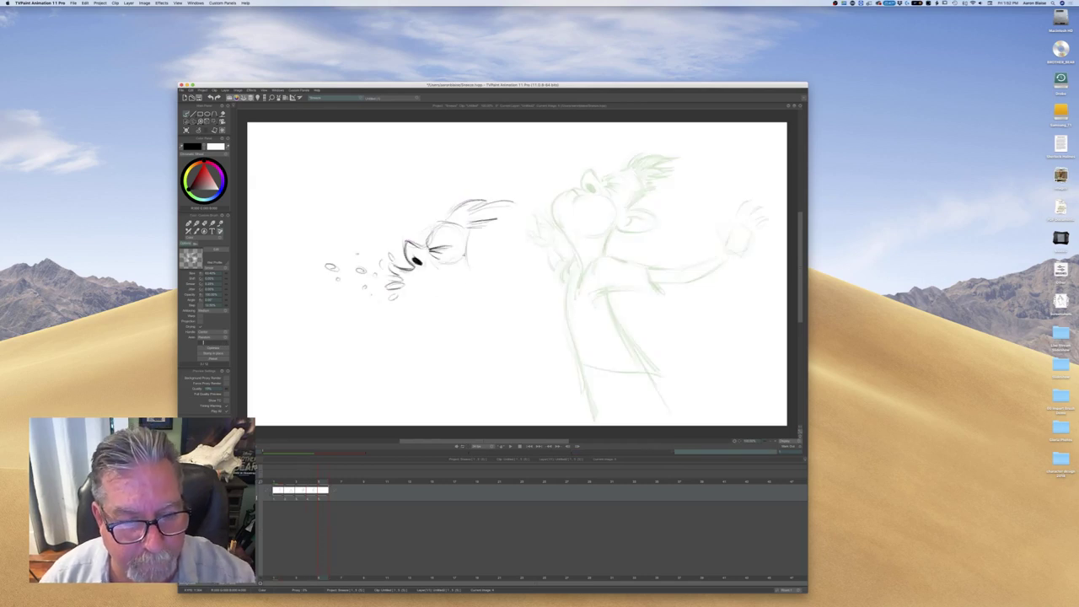
# Draw the sneezing pose's long sloping back line from behind the head down to the canvas's lower edge
pyautogui.moveTo(479, 294); pyautogui.dragTo(536, 354)
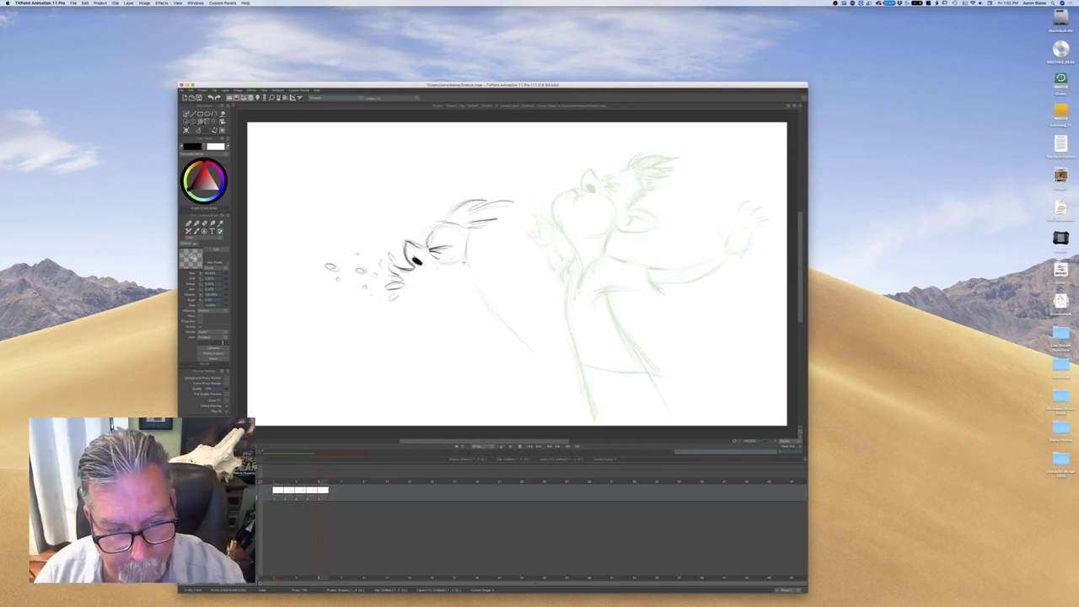
pyautogui.moveTo(477, 280); pyautogui.dragTo(544, 329)
pyautogui.moveTo(468, 270); pyautogui.dragTo(595, 357)
pyautogui.moveTo(539, 322)
pyautogui.mouseDown()
pyautogui.moveTo(612, 368)
pyautogui.moveTo(651, 411)
pyautogui.mouseUp()
pyautogui.moveTo(607, 369)
pyautogui.mouseDown()
pyautogui.moveTo(640, 418)
pyautogui.moveTo(587, 352)
pyautogui.moveTo(531, 315)
pyautogui.mouseUp()
pyautogui.moveTo(465, 261); pyautogui.dragTo(575, 348)
pyautogui.moveTo(528, 312); pyautogui.dragTo(623, 390)
# Flip between the sneezing pose and the previous poses to check the movement of the head and back
pyautogui.press('Left')
pyautogui.press('Right')
pyautogui.press('Left')
pyautogui.press('Right')
pyautogui.press('Left')
pyautogui.press('Left')
pyautogui.press('Right')
pyautogui.press('Left')
# Draw a rounded ear at the back of the sneezing head, check it against the previous pose and strengthen its outline and inner curve
pyautogui.moveTo(468, 248)
pyautogui.mouseDown()
pyautogui.moveTo(466, 270)
pyautogui.moveTo(489, 262)
pyautogui.moveTo(480, 273)
pyautogui.moveTo(478, 258)
pyautogui.moveTo(465, 268)
pyautogui.moveTo(485, 263)
pyautogui.moveTo(473, 283)
pyautogui.moveTo(468, 271)
pyautogui.moveTo(479, 276)
pyautogui.mouseUp()
pyautogui.press('e')
pyautogui.press('Left')
pyautogui.press('Right')
pyautogui.press('Left')
pyautogui.press('Right')
pyautogui.press('Left')
pyautogui.press('Right')
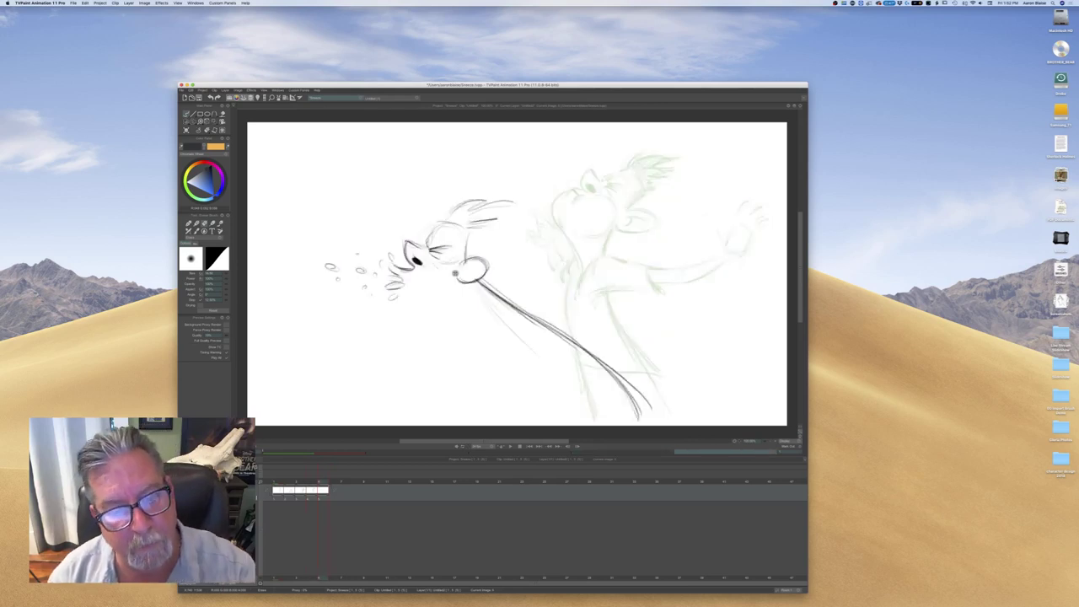
pyautogui.press('b')
pyautogui.moveTo(467, 262)
pyautogui.mouseDown()
pyautogui.moveTo(488, 266)
pyautogui.moveTo(468, 283)
pyautogui.mouseUp()
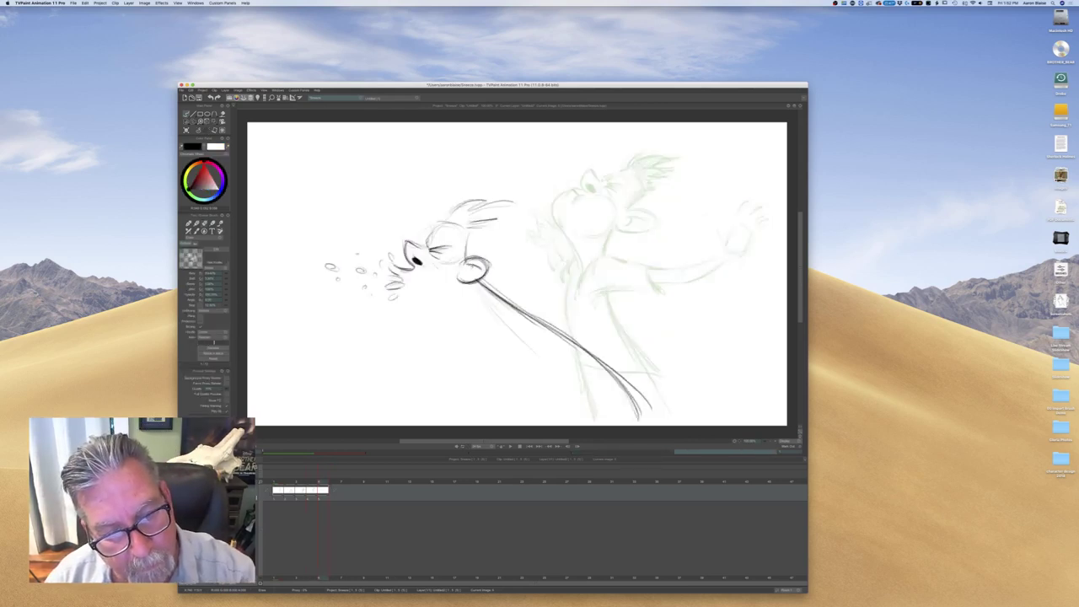
# Flip between neighbouring frames to judge the sneeze, and erase the mouth spray and nearest droplets below the nose
pyautogui.press('Right')
pyautogui.press('Right')
pyautogui.press('Left')
pyautogui.press('Right')
pyautogui.press('Left')
pyautogui.press('Right')
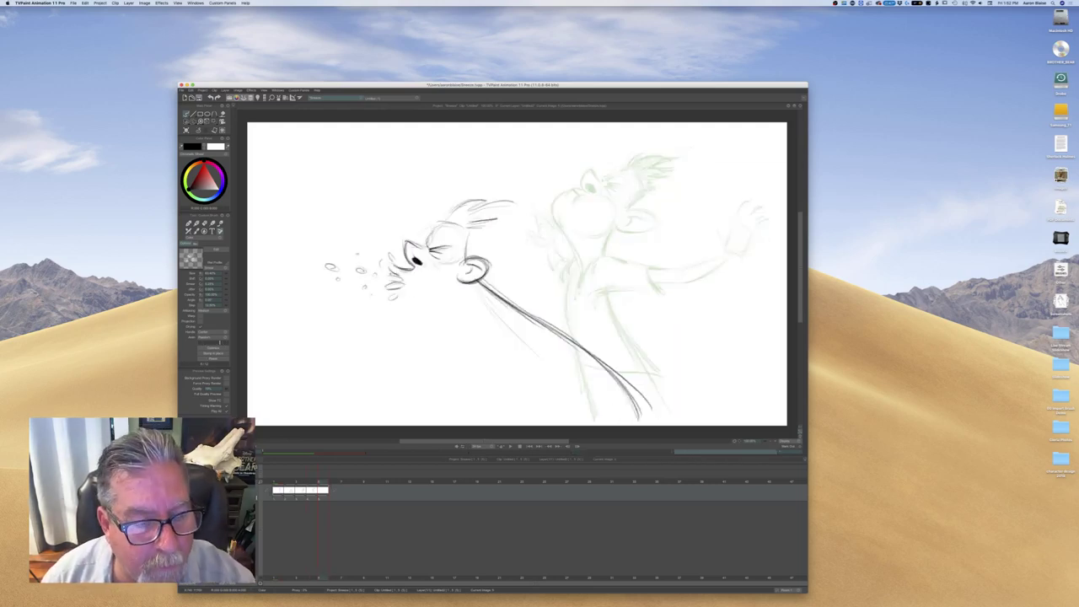
pyautogui.press('e')
pyautogui.moveTo(396, 258)
pyautogui.mouseDown()
pyautogui.moveTo(393, 297)
pyautogui.moveTo(361, 270)
pyautogui.mouseUp()
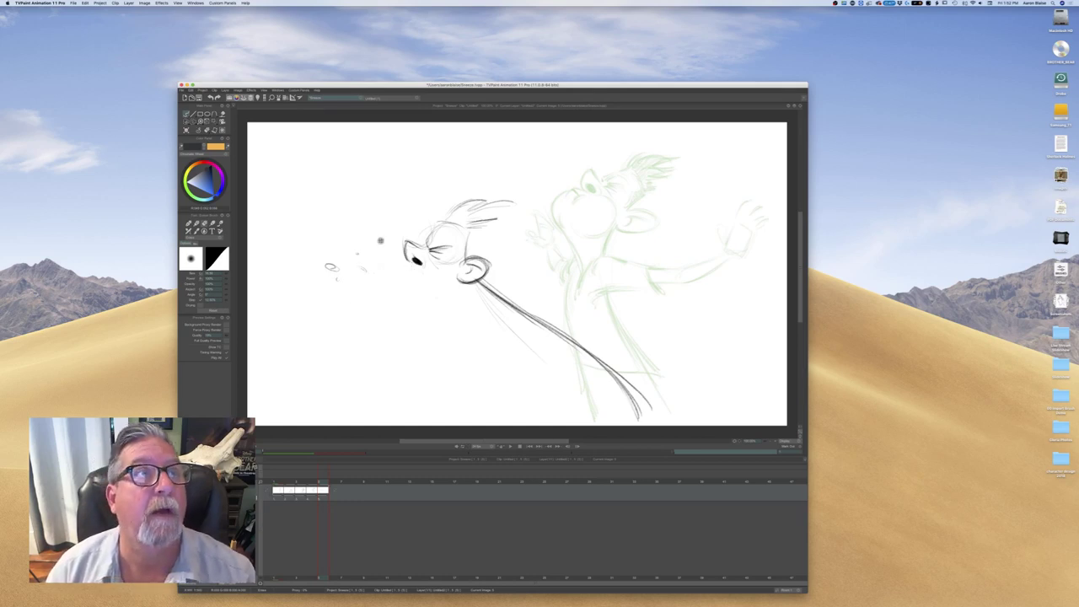
pyautogui.press('b')
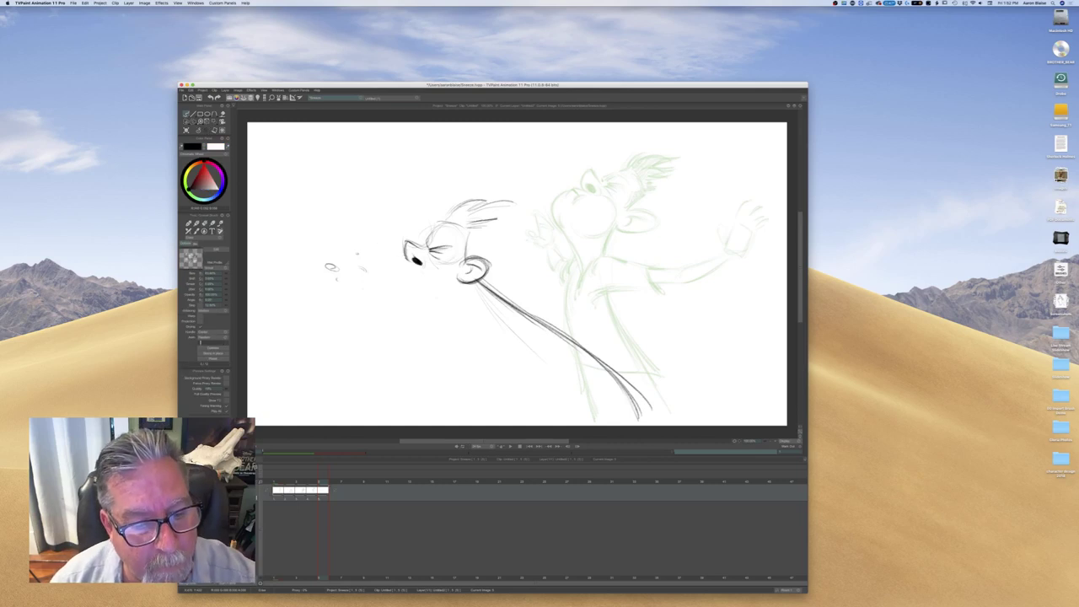
# Redraw the mouth area with fluttering lips and spray blasting forward below the nose, and compare it with the previous pose
pyautogui.moveTo(410, 260)
pyautogui.mouseDown()
pyautogui.moveTo(362, 277)
pyautogui.moveTo(393, 290)
pyautogui.moveTo(364, 297)
pyautogui.mouseUp()
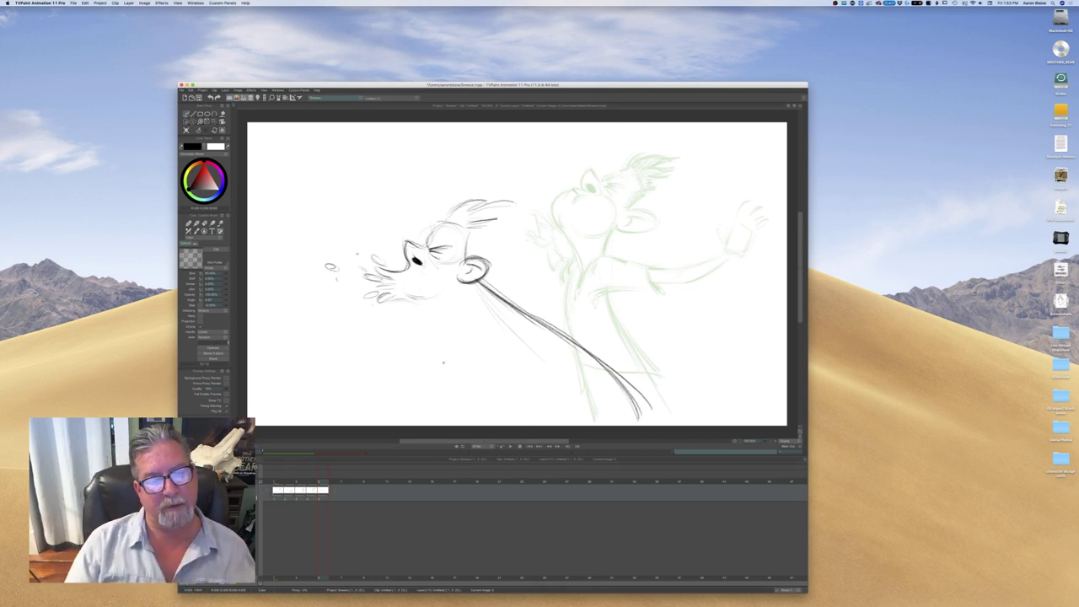
pyautogui.press('Left')
pyautogui.press('Right')
pyautogui.press('Left')
pyautogui.press('Right')
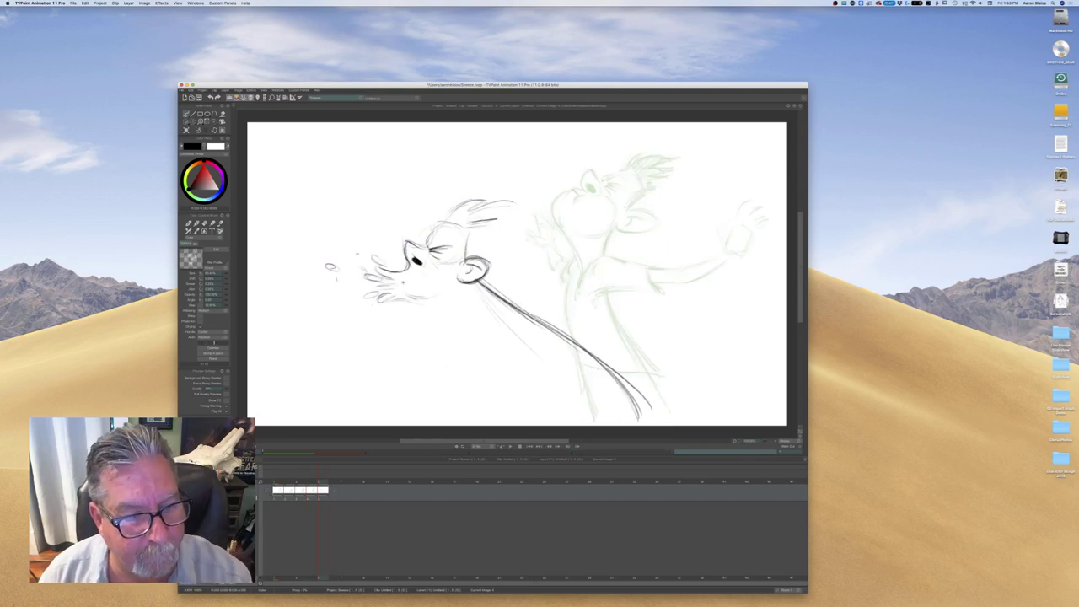
# Sketch small spit droplets flying ahead of the sneezing character's mouth and erase the large lower droplet, checking against the previous drawing
pyautogui.moveTo(362, 285); pyautogui.dragTo(355, 280)
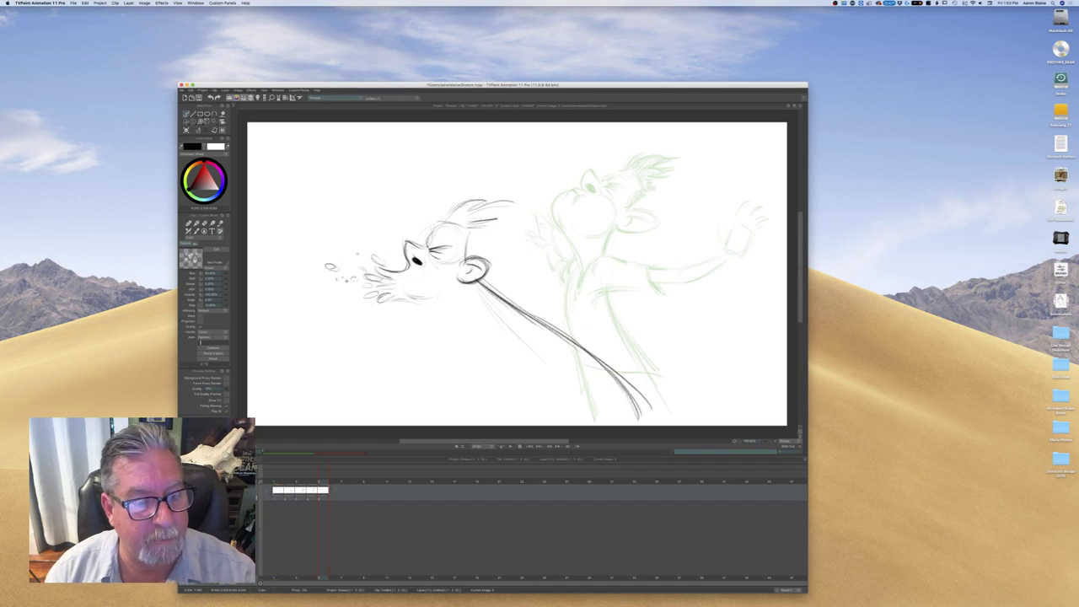
pyautogui.moveTo(317, 247); pyautogui.dragTo(315, 247)
pyautogui.moveTo(339, 293); pyautogui.dragTo(342, 294)
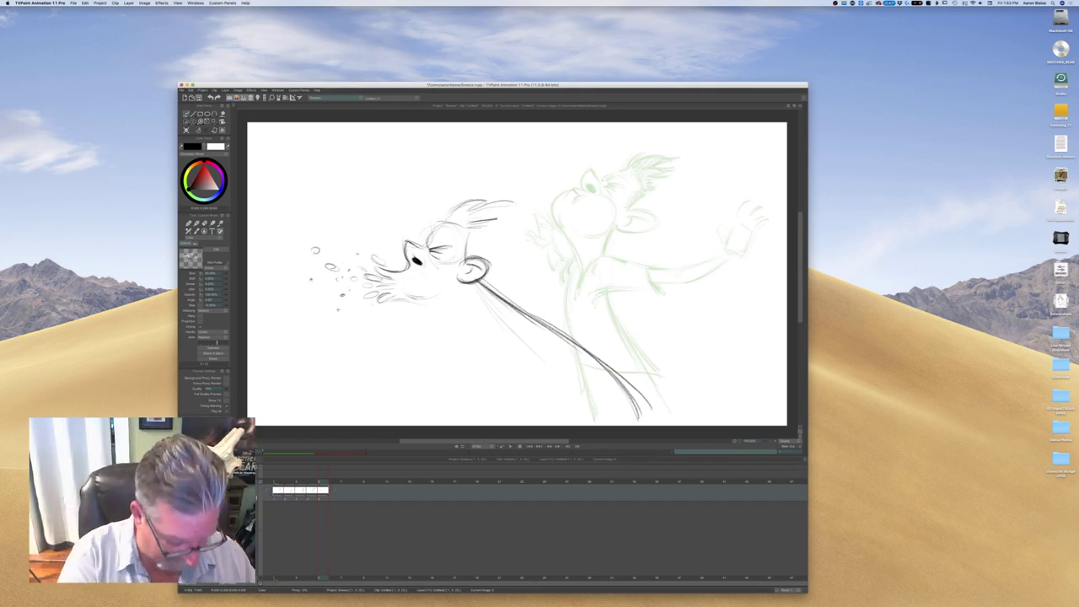
pyautogui.moveTo(326, 312); pyautogui.dragTo(325, 310)
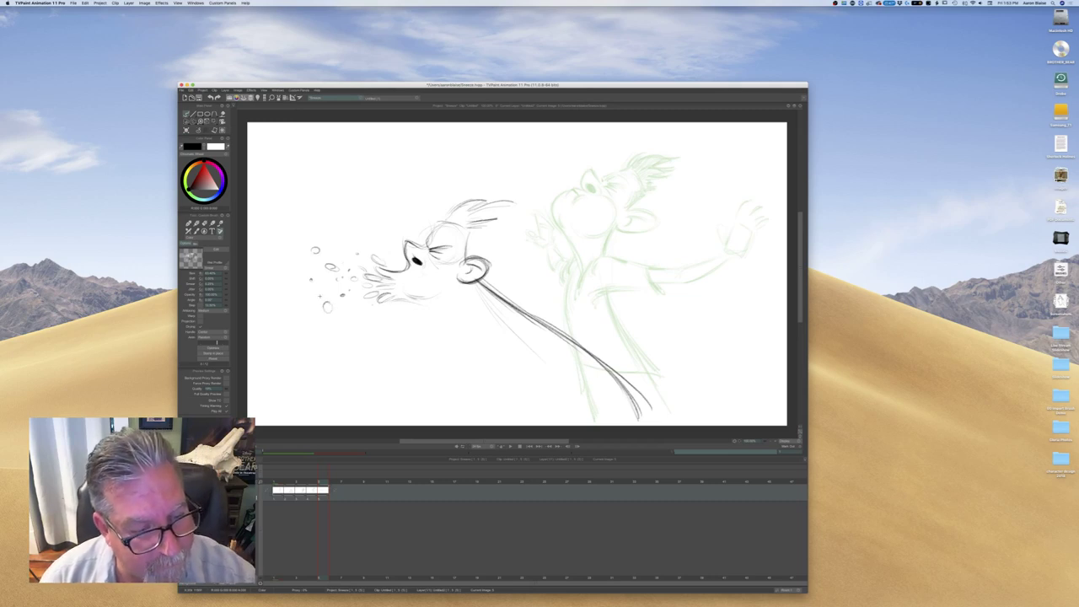
pyautogui.press('e')
pyautogui.moveTo(327, 303); pyautogui.dragTo(328, 312)
pyautogui.press('e')
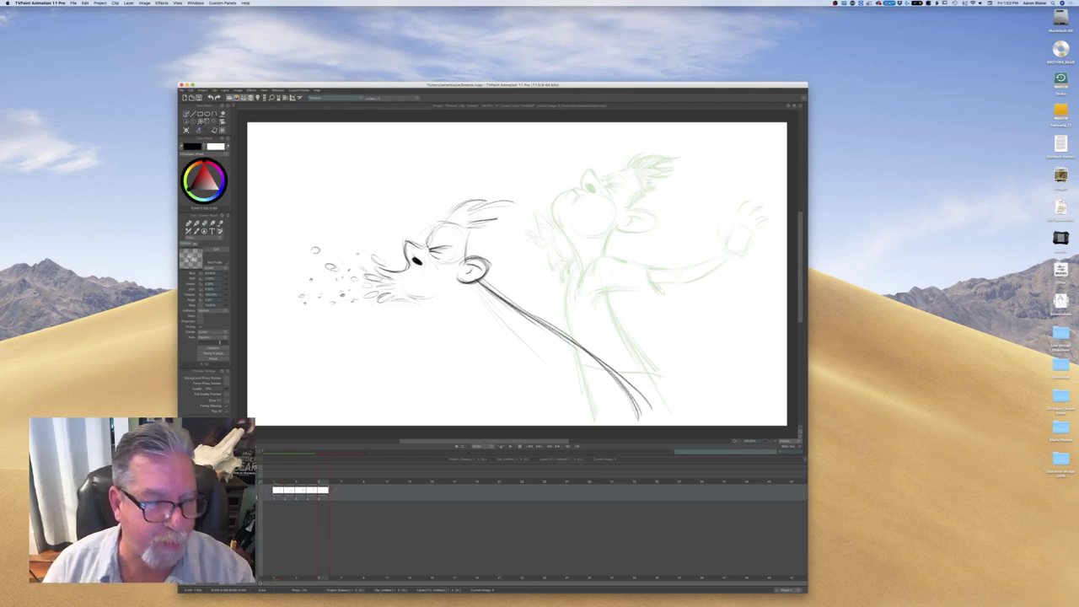
pyautogui.press('Left')
pyautogui.press('Right')
pyautogui.press('Left')
pyautogui.press('Right')
pyautogui.press('Left')
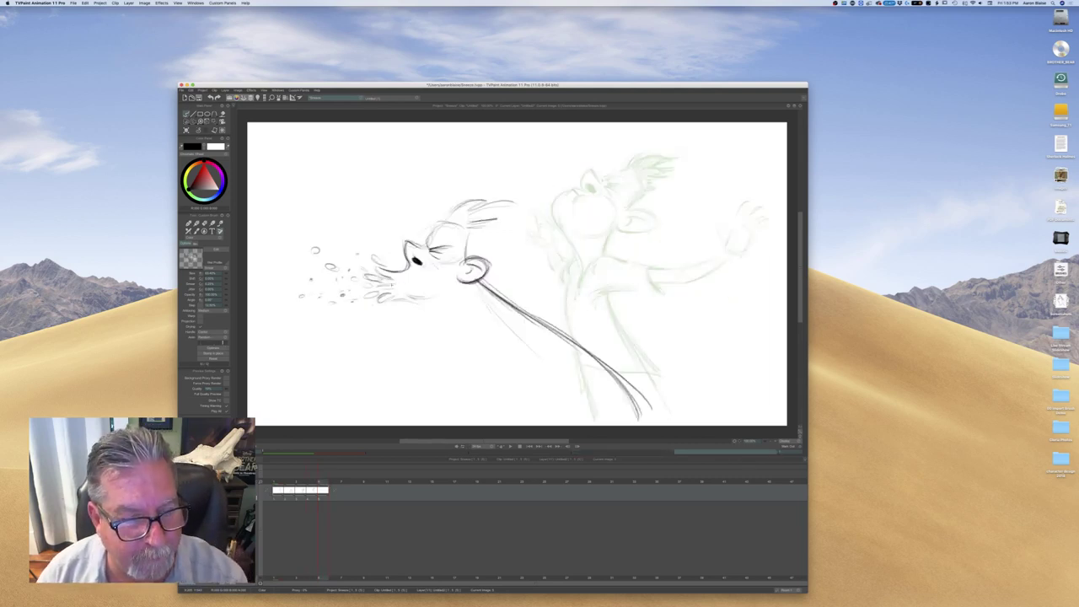
# Draw the lower lip, chin and jaw contour of the sneezing head, erasing and restating the line under the chin
pyautogui.moveTo(390, 288); pyautogui.dragTo(402, 292)
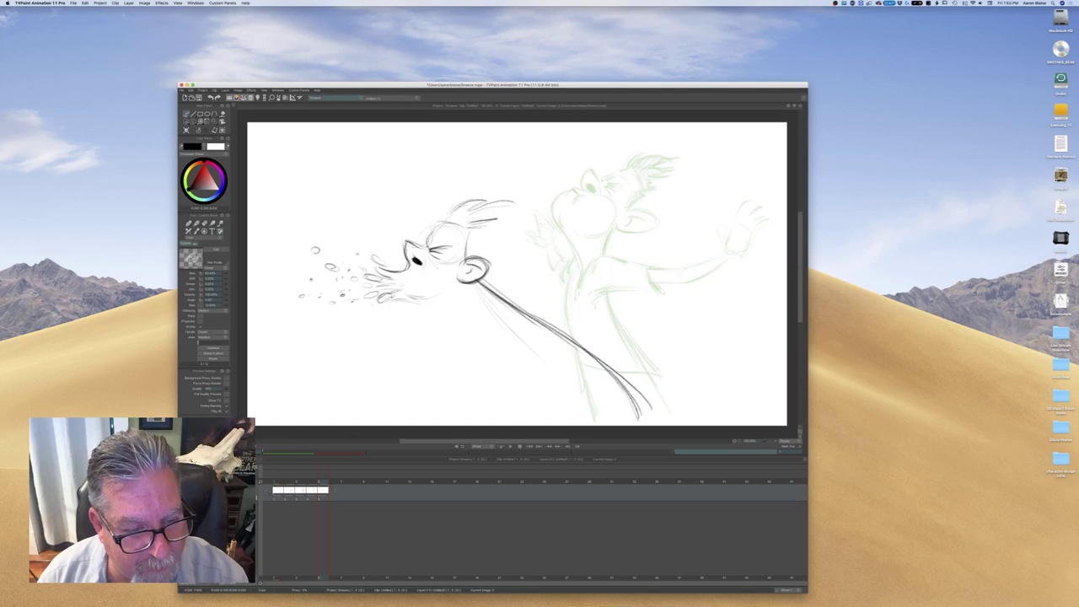
pyautogui.moveTo(419, 300)
pyautogui.mouseDown()
pyautogui.moveTo(461, 316)
pyautogui.moveTo(514, 305)
pyautogui.mouseUp()
pyautogui.moveTo(469, 233); pyautogui.dragTo(465, 258)
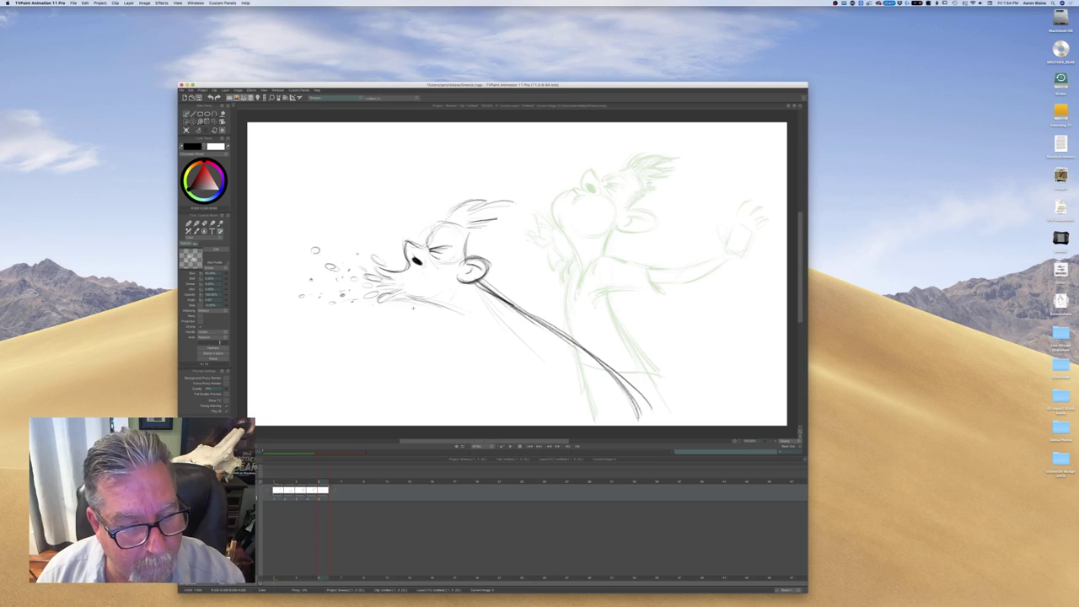
pyautogui.moveTo(422, 309)
pyautogui.mouseDown()
pyautogui.moveTo(436, 315)
pyautogui.moveTo(409, 296)
pyautogui.mouseUp()
pyautogui.press('n')
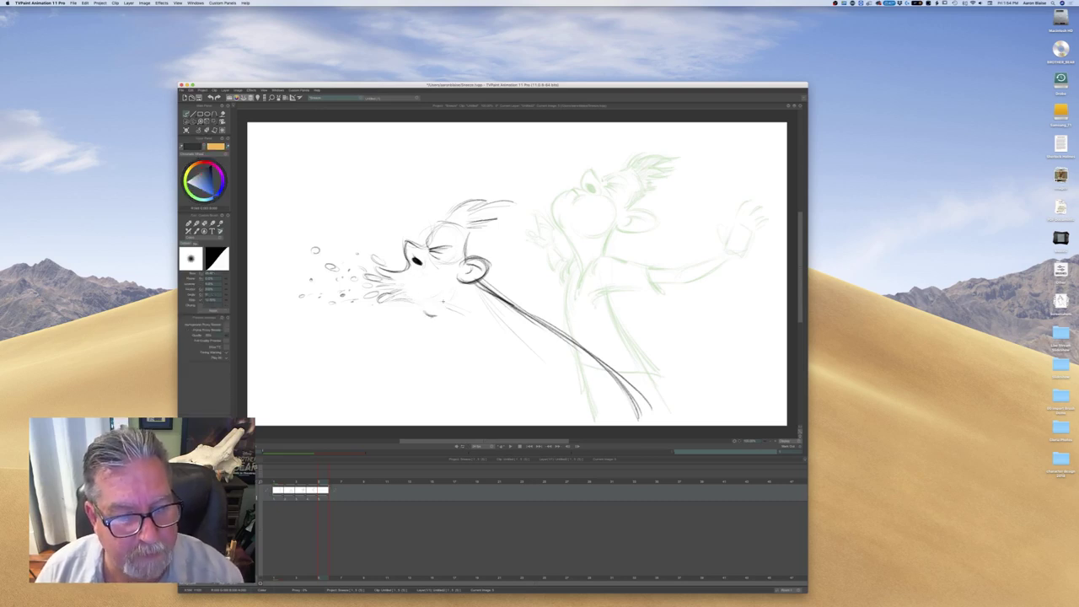
pyautogui.click(447, 315)
pyautogui.press('n')
pyautogui.moveTo(423, 311); pyautogui.dragTo(395, 296)
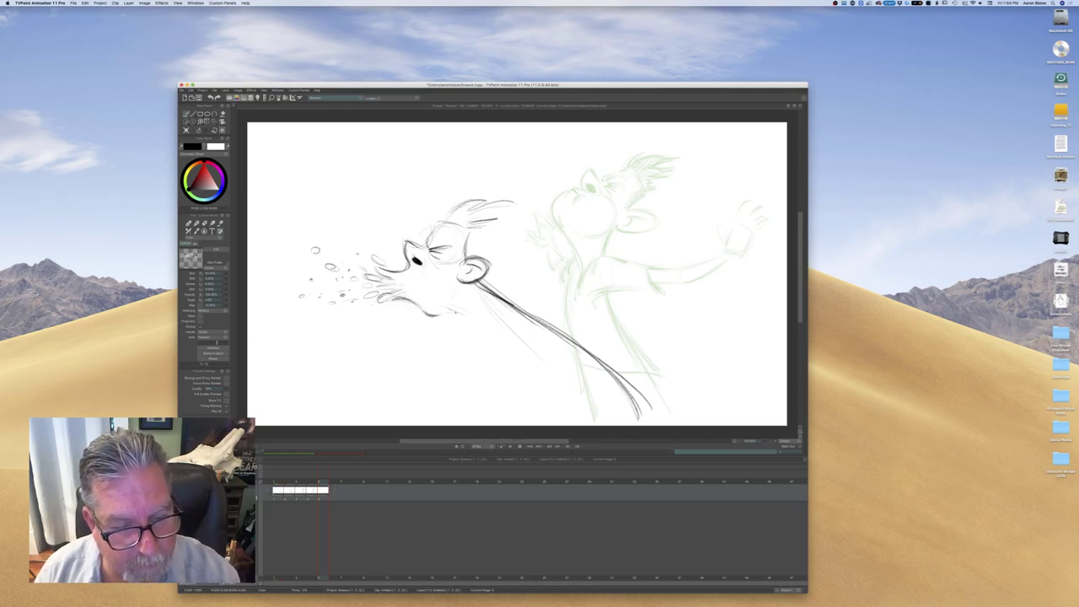
pyautogui.moveTo(448, 309); pyautogui.dragTo(474, 312)
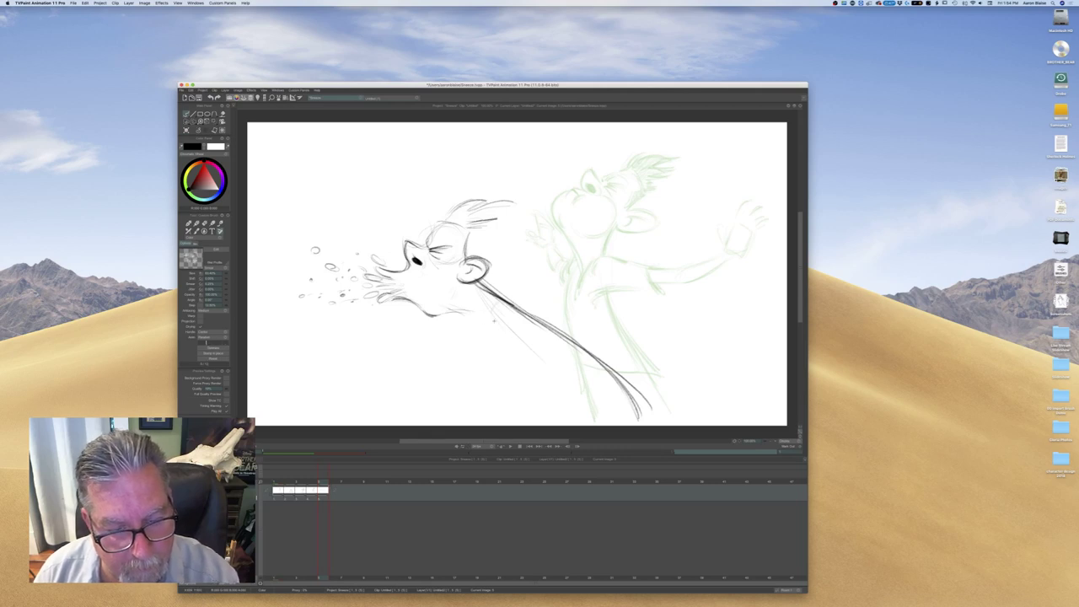
# Draw a nearly horizontal shoulder line extending back from the base of the neck and compare it with the neighbouring drawing
pyautogui.moveTo(513, 302)
pyautogui.mouseDown()
pyautogui.moveTo(558, 298)
pyautogui.moveTo(546, 301)
pyautogui.mouseUp()
pyautogui.press('Left')
pyautogui.press('Right')
pyautogui.press('Left')
pyautogui.press('Right')
pyautogui.press('Left')
pyautogui.press('Left')
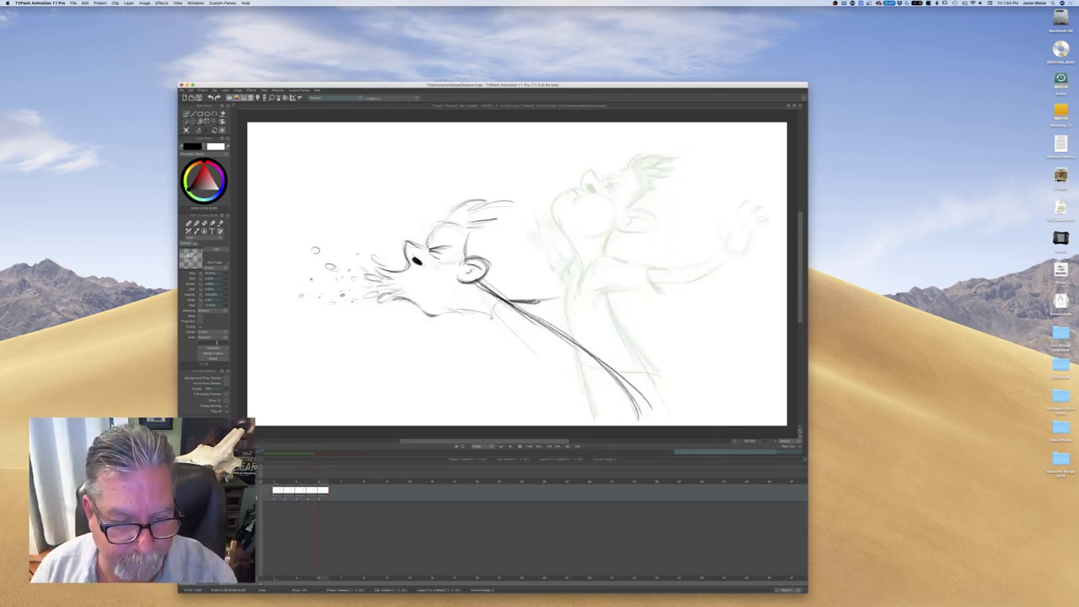
# Clean up the rough guide lines at the back of the neck below the ear with the eraser
pyautogui.press('e')
pyautogui.moveTo(484, 283)
pyautogui.mouseDown()
pyautogui.moveTo(502, 297)
pyautogui.moveTo(482, 284)
pyautogui.mouseUp()
pyautogui.press('Left')
pyautogui.press('Left')
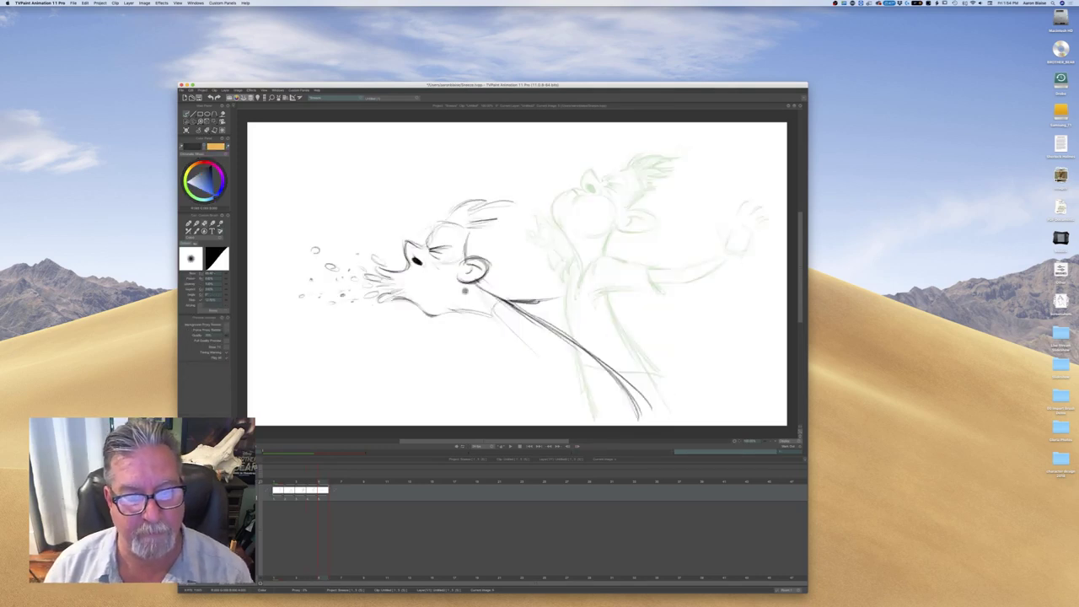
pyautogui.press('Right')
pyautogui.press('Left')
pyautogui.press('b')
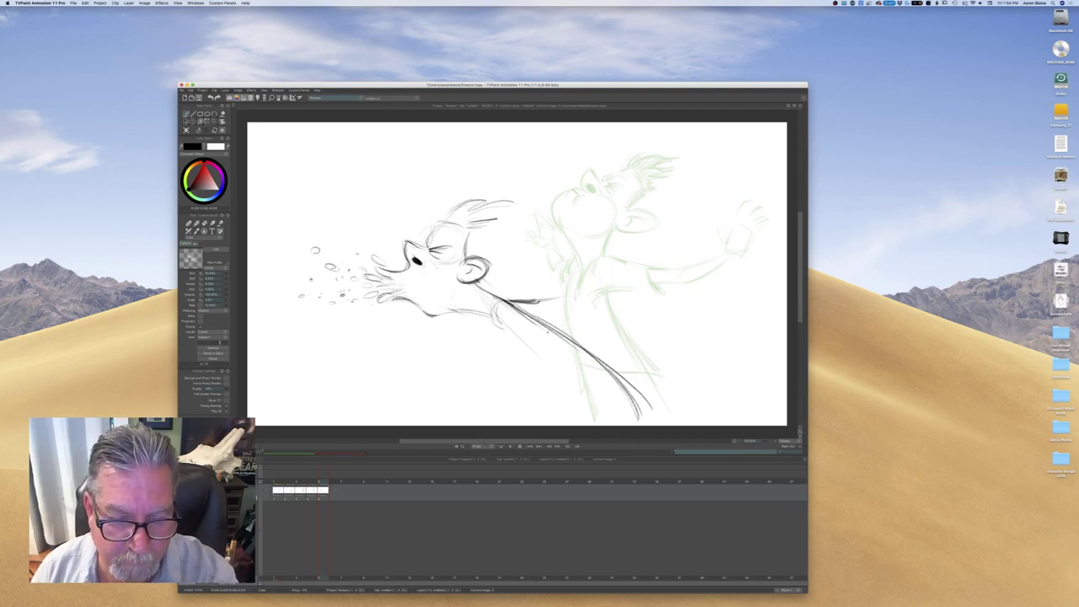
# Sketch the shirt's front neckline, restate the back of the neck and add a stroke to the brow above the closed eye
pyautogui.moveTo(513, 327); pyautogui.dragTo(544, 337)
pyautogui.moveTo(511, 324); pyautogui.dragTo(543, 334)
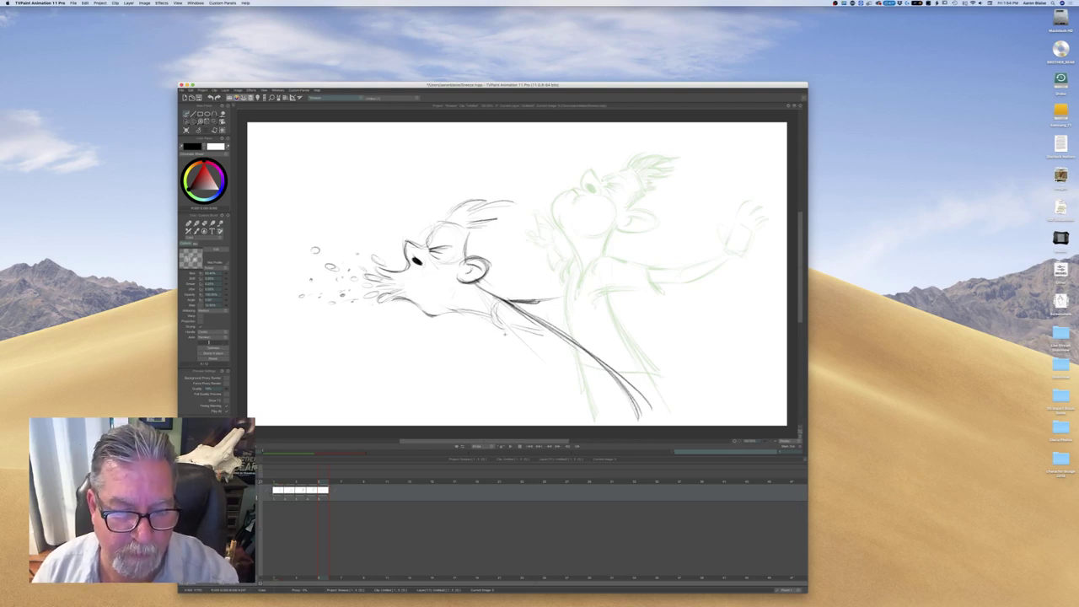
pyautogui.moveTo(478, 288); pyautogui.dragTo(498, 301)
pyautogui.moveTo(478, 284); pyautogui.dragTo(498, 300)
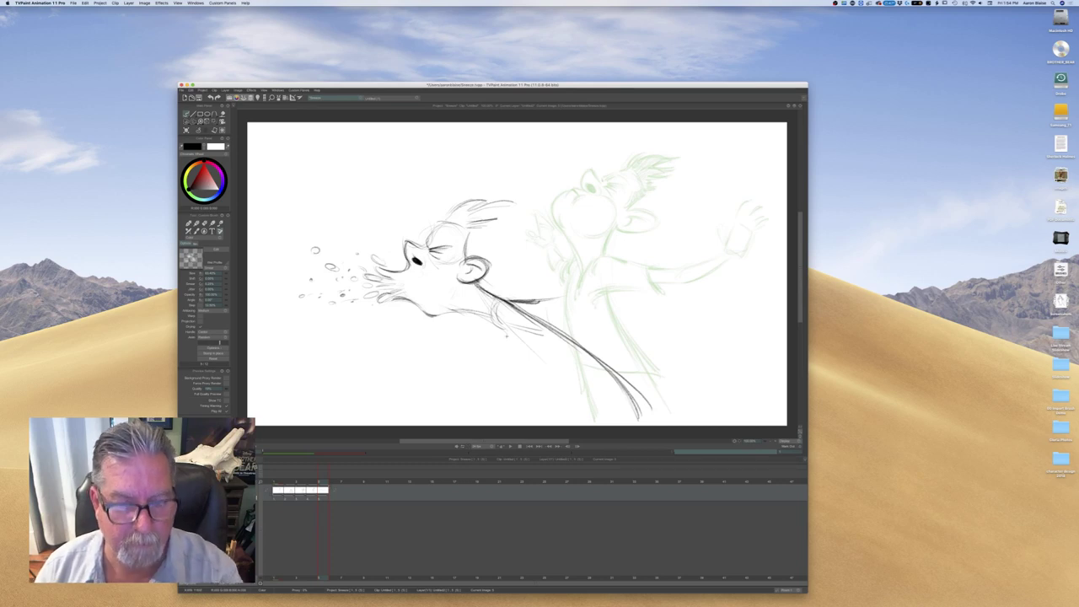
pyautogui.press('Left')
pyautogui.press('Right')
pyautogui.press('Left')
pyautogui.press('Right')
pyautogui.press('Right')
pyautogui.press('Left')
pyautogui.moveTo(464, 227); pyautogui.dragTo(457, 237)
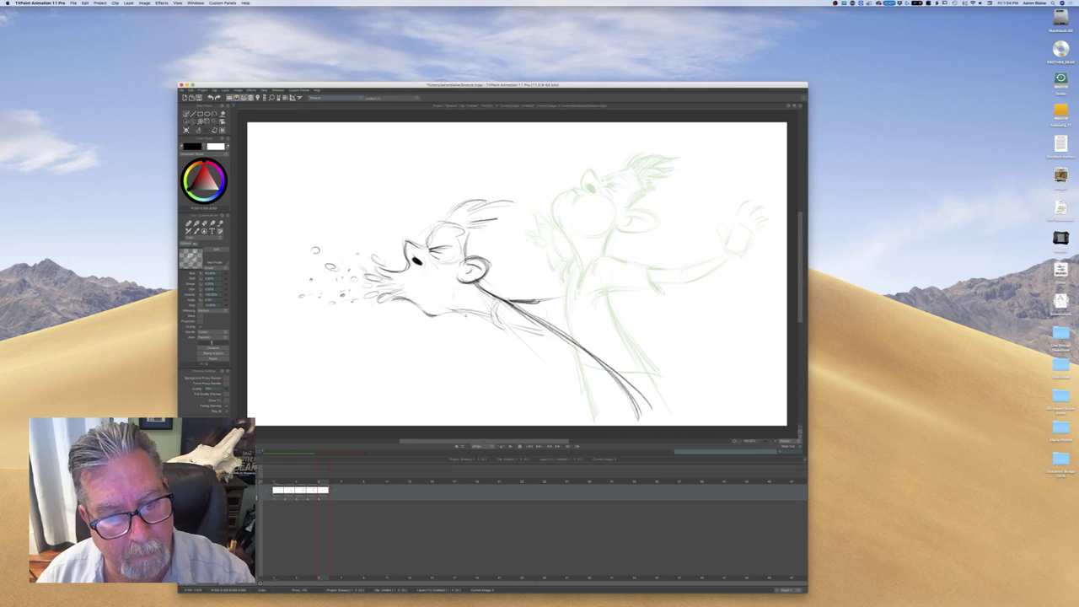
# Flip between the sneeze pose and the neighbouring drawings to examine the change in pose
pyautogui.press('Right')
pyautogui.press('Left')
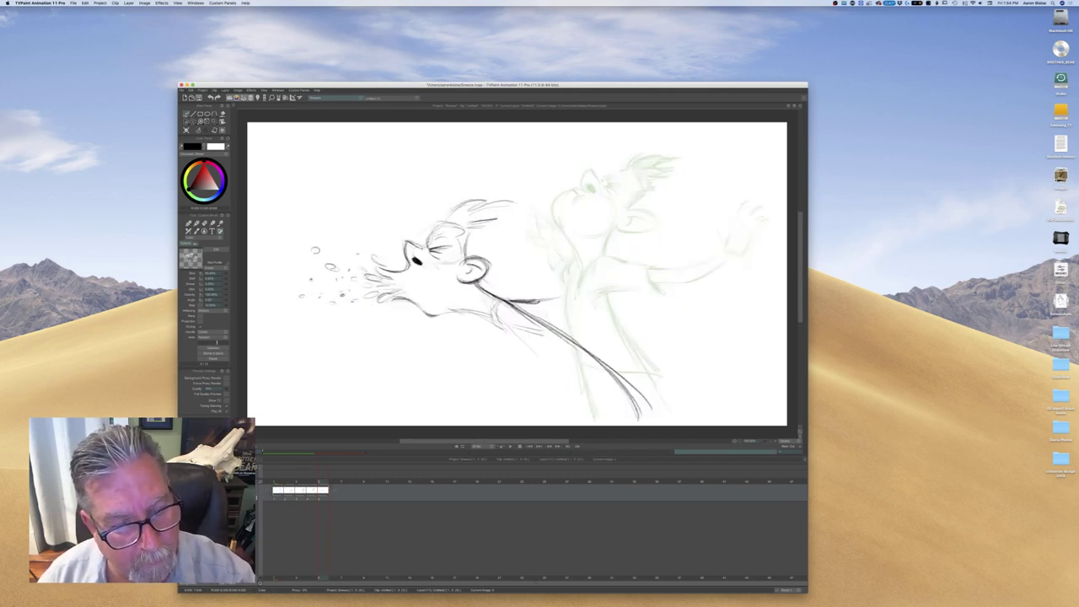
pyautogui.press('Right')
pyautogui.press('Left')
pyautogui.press('Right')
pyautogui.press('Left')
pyautogui.press('Right')
pyautogui.press('Left')
pyautogui.press('Right')
pyautogui.press('Left')
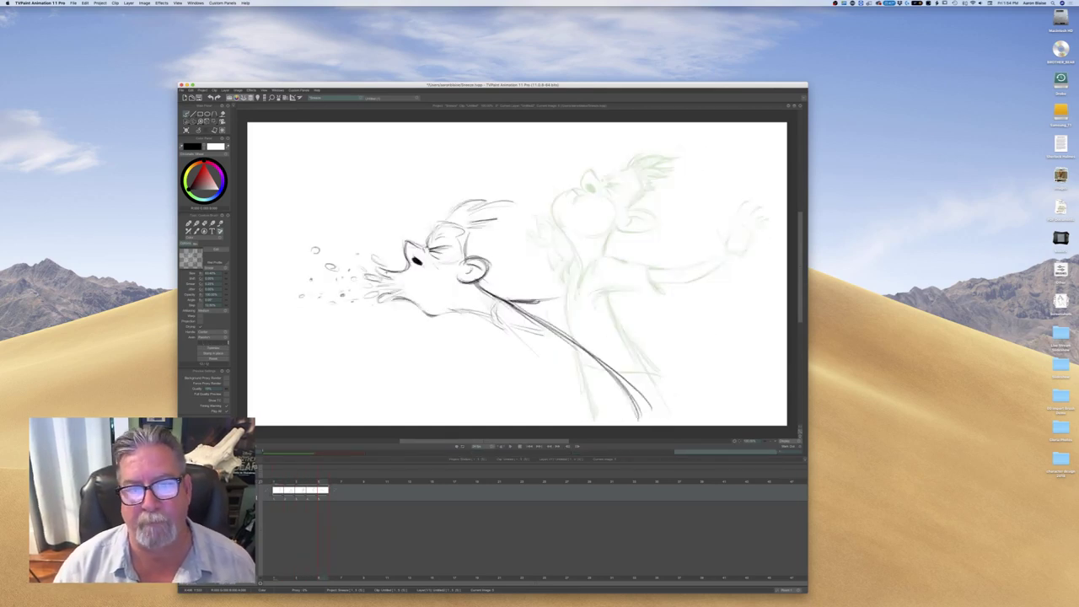
pyautogui.press('Right')
pyautogui.press('Left')
pyautogui.press('Left')
pyautogui.press('Right')
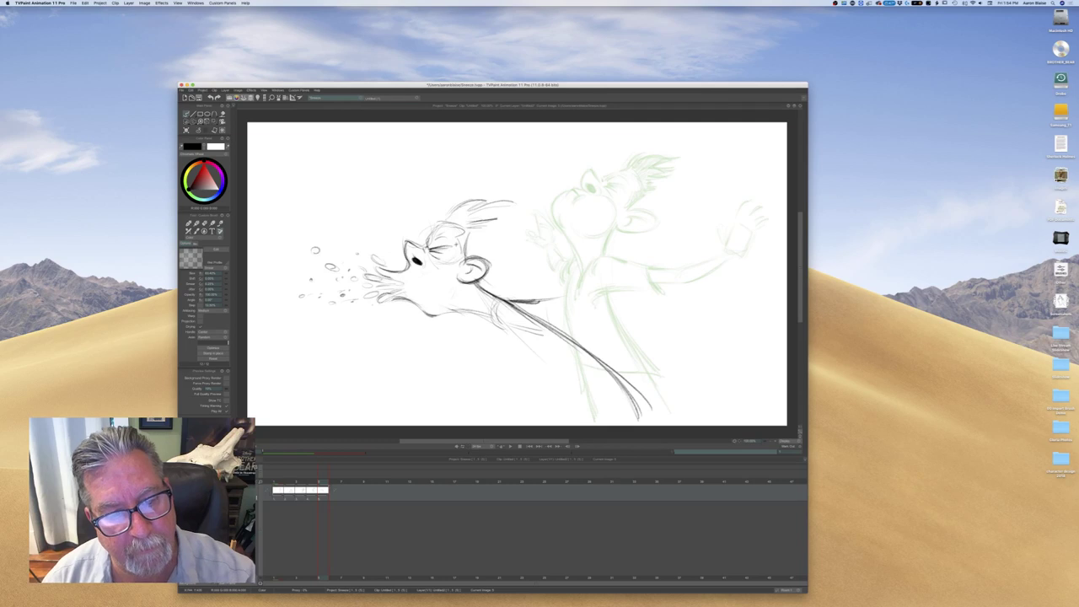
# Erase the rough hairline above the forehead and redraw the swept-back hair spikes in more detail
pyautogui.press('n')
pyautogui.moveTo(448, 221)
pyautogui.mouseDown()
pyautogui.moveTo(462, 228)
pyautogui.moveTo(463, 214)
pyautogui.mouseUp()
pyautogui.press('n')
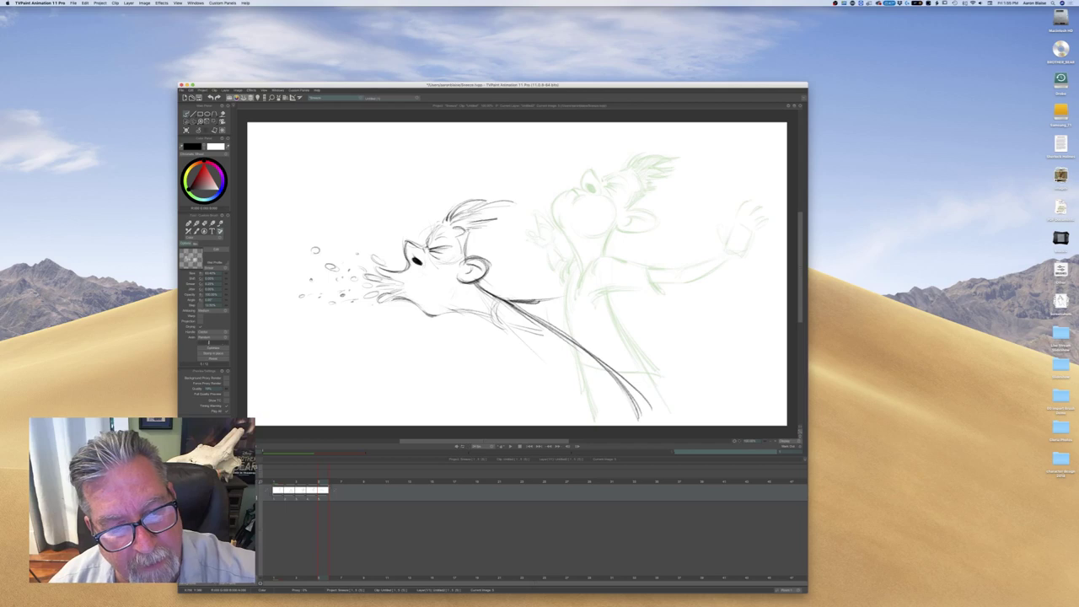
pyautogui.press('Left')
pyautogui.press('Right')
pyautogui.press('Left')
pyautogui.press('Right')
pyautogui.press('Left')
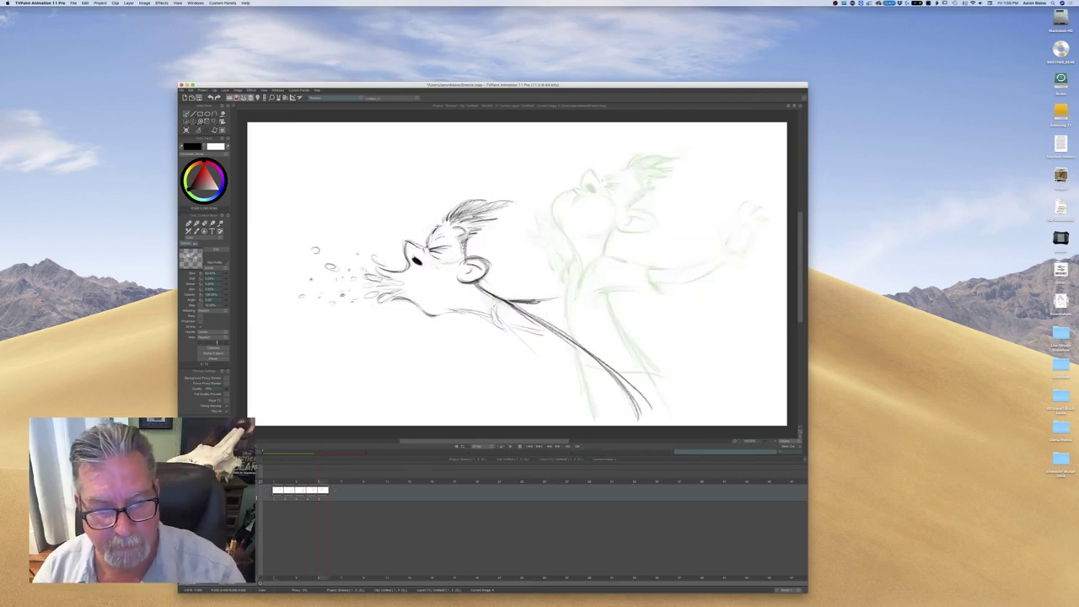
# Erase the old spine line at the shoulder, draw the upper edge of the trailing arm and sketch the sleeve area
pyautogui.press('e')
pyautogui.moveTo(508, 303)
pyautogui.mouseDown()
pyautogui.moveTo(531, 321)
pyautogui.moveTo(504, 303)
pyautogui.mouseUp()
pyautogui.press('Left')
pyautogui.press('Right')
pyautogui.press('Left')
pyautogui.press('Right')
pyautogui.press('e')
pyautogui.moveTo(561, 300)
pyautogui.mouseDown()
pyautogui.moveTo(622, 286)
pyautogui.moveTo(619, 258)
pyautogui.moveTo(622, 283)
pyautogui.moveTo(638, 286)
pyautogui.moveTo(607, 292)
pyautogui.mouseUp()
pyautogui.moveTo(606, 292)
pyautogui.mouseDown()
pyautogui.moveTo(556, 299)
pyautogui.moveTo(563, 325)
pyautogui.moveTo(524, 330)
pyautogui.moveTo(544, 333)
pyautogui.mouseUp()
# Flip through the drawings to examine how the inhale pose leads into the sneeze pose
pyautogui.press('Left')
pyautogui.press('Right')
pyautogui.press('Right')
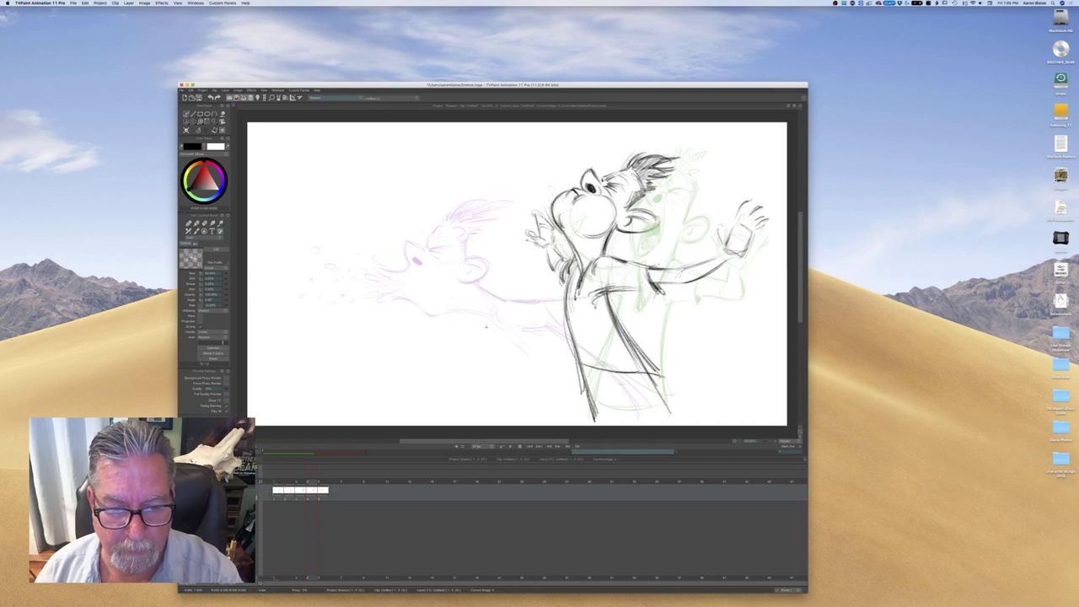
pyautogui.press('Left')
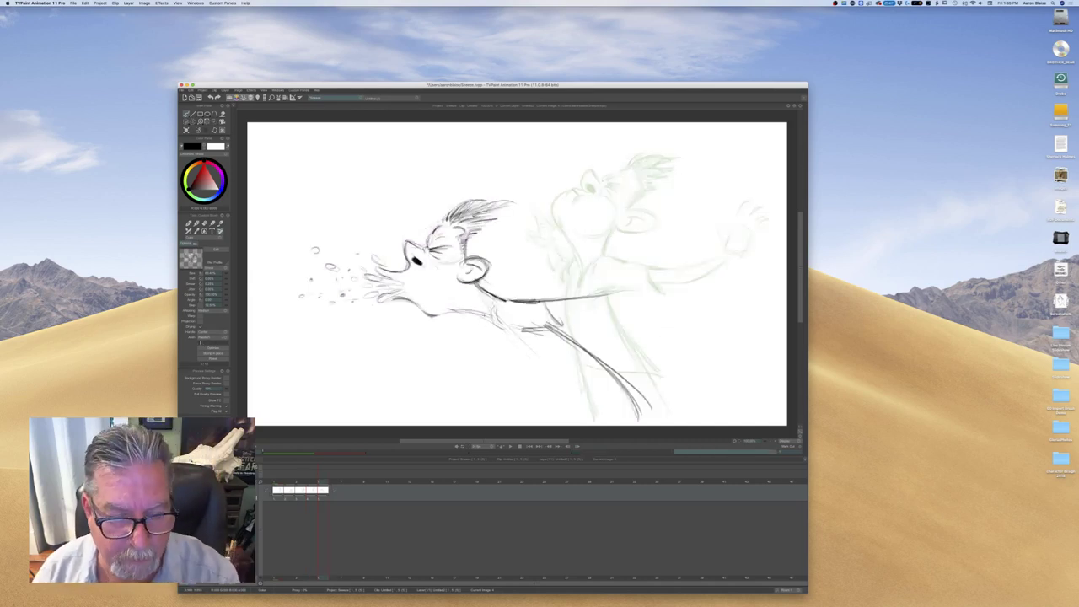
pyautogui.press('Left')
pyautogui.press('Left')
pyautogui.press('Left')
pyautogui.press('Left')
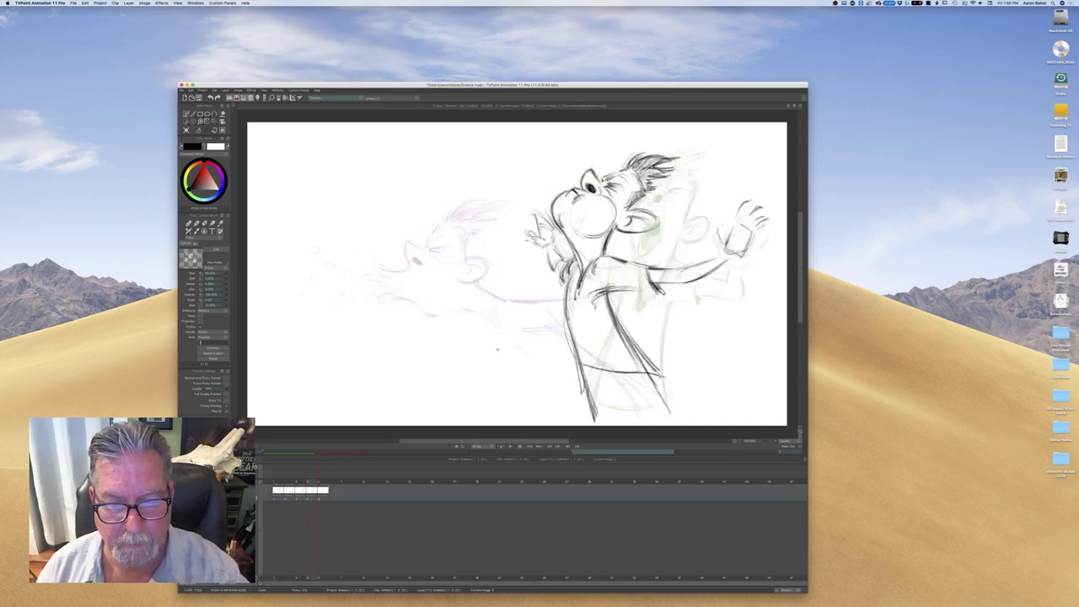
pyautogui.press('Right')
pyautogui.press('Right')
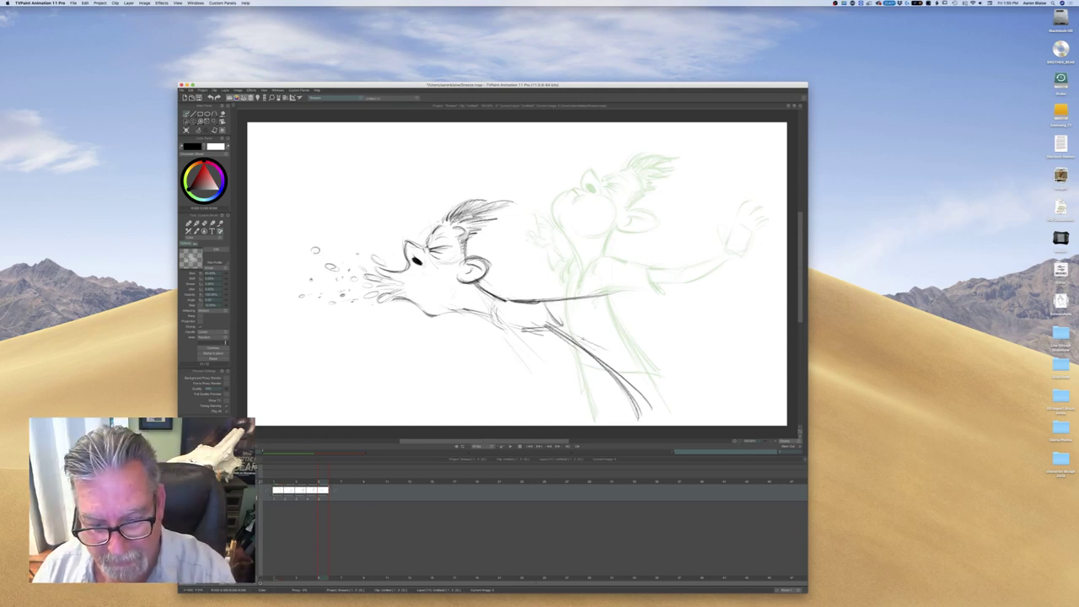
# Draw the chest and belly contour from the neck down and close the torso with a curved shirt hem
pyautogui.moveTo(626, 363); pyautogui.dragTo(547, 412)
pyautogui.moveTo(482, 319); pyautogui.dragTo(524, 367)
pyautogui.moveTo(487, 323); pyautogui.dragTo(543, 409)
pyautogui.moveTo(530, 381)
pyautogui.mouseDown()
pyautogui.moveTo(538, 406)
pyautogui.moveTo(593, 377)
pyautogui.moveTo(583, 397)
pyautogui.moveTo(552, 407)
pyautogui.mouseUp()
# Erase the old line of action running through the middle of the torso
pyautogui.press('e')
pyautogui.moveTo(605, 367); pyautogui.dragTo(553, 330)
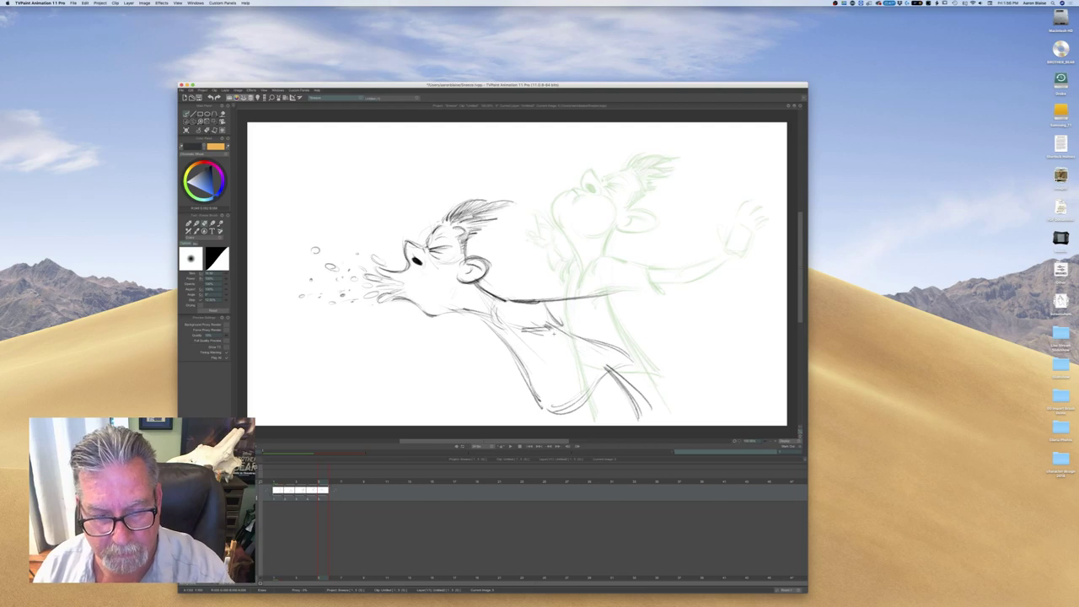
pyautogui.press('b')
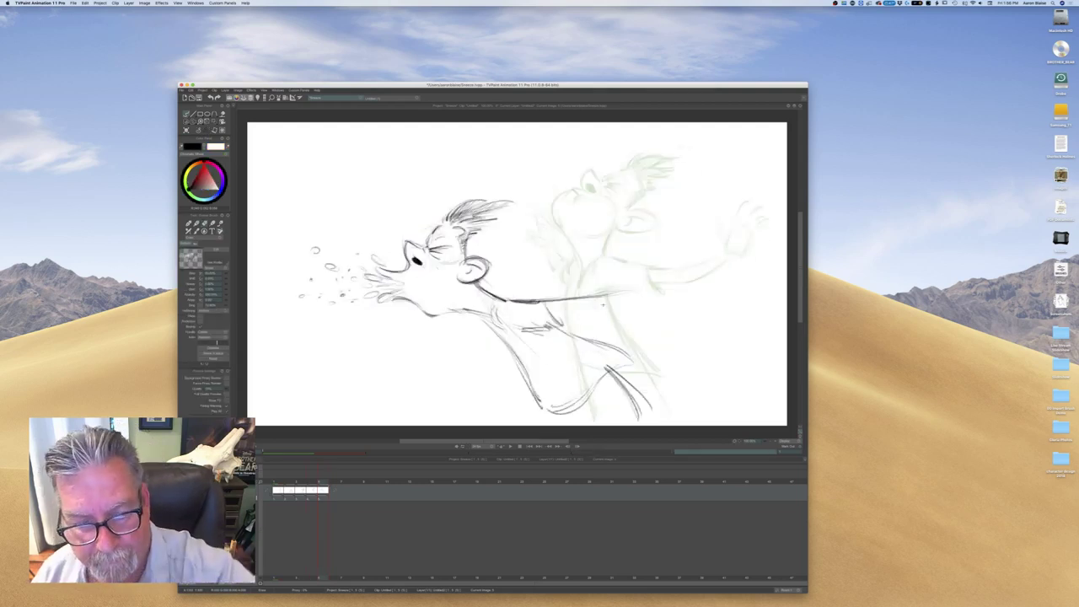
# Draw the underside of the near arm stretched out behind the body and sketch its clenched hand
pyautogui.press('b')
pyautogui.moveTo(553, 313)
pyautogui.mouseDown()
pyautogui.moveTo(627, 289)
pyautogui.moveTo(631, 305)
pyautogui.moveTo(658, 298)
pyautogui.moveTo(593, 309)
pyautogui.mouseUp()
pyautogui.press('Left')
pyautogui.press('Right')
pyautogui.press('Left')
pyautogui.press('Right')
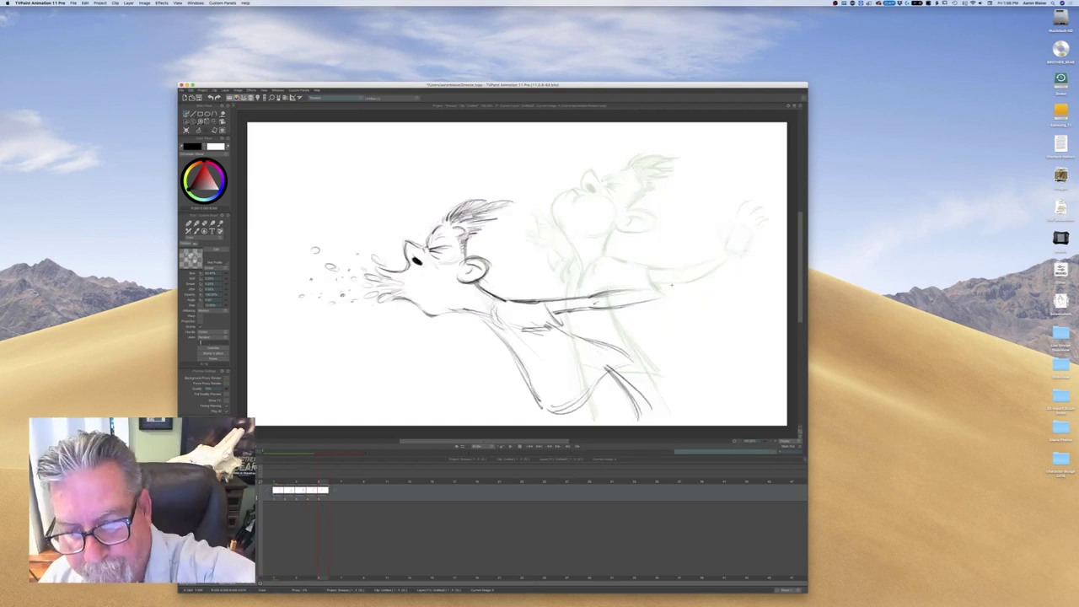
pyautogui.moveTo(662, 288)
pyautogui.mouseDown()
pyautogui.moveTo(670, 261)
pyautogui.moveTo(687, 280)
pyautogui.moveTo(673, 298)
pyautogui.moveTo(614, 306)
pyautogui.moveTo(638, 291)
pyautogui.mouseUp()
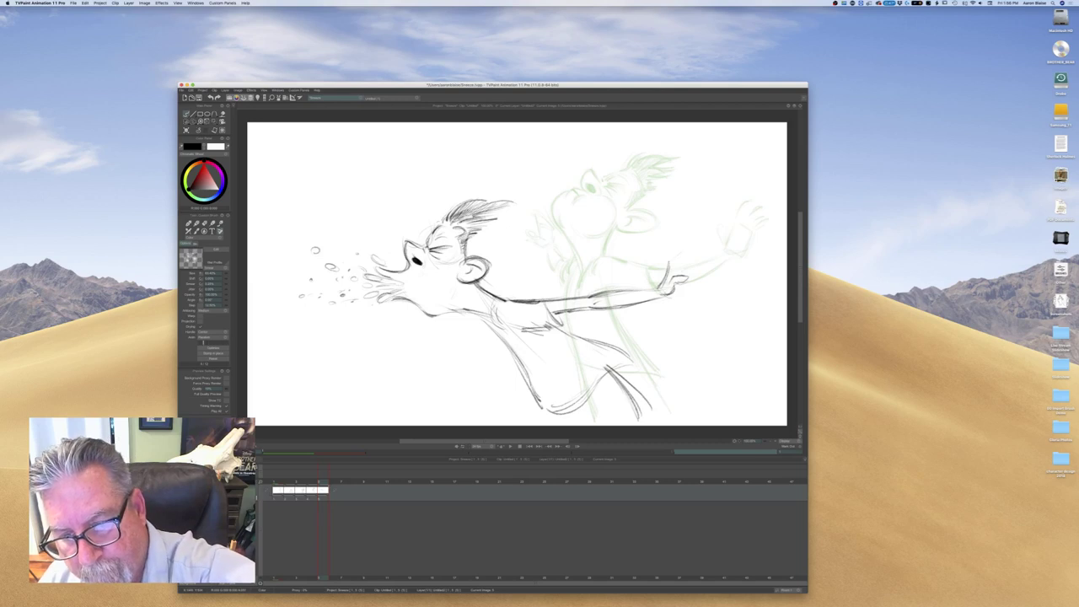
pyautogui.moveTo(672, 256)
pyautogui.mouseDown()
pyautogui.moveTo(685, 248)
pyautogui.moveTo(694, 267)
pyautogui.mouseUp()
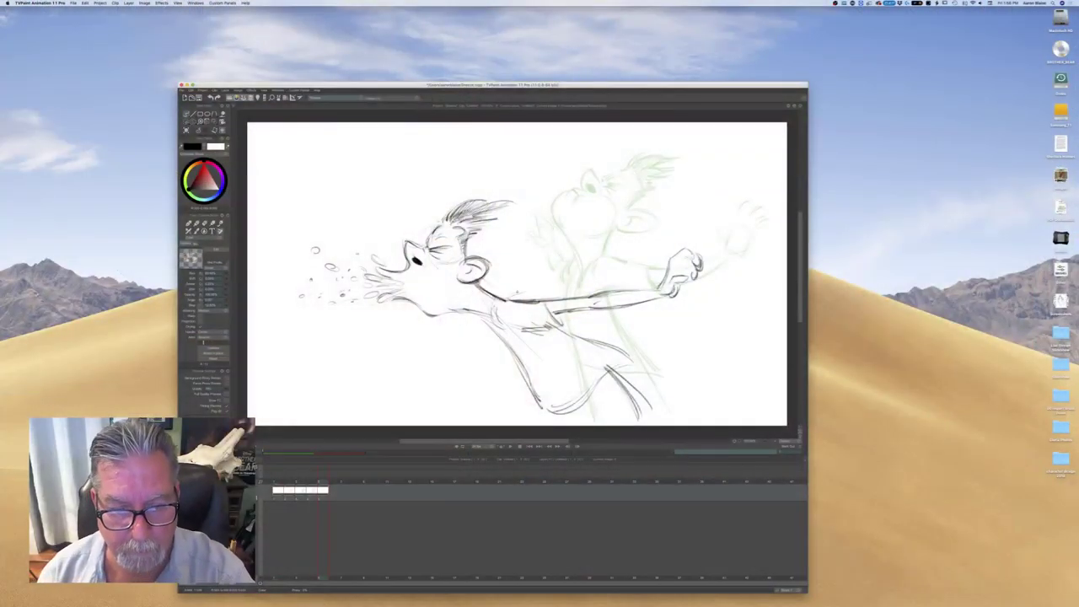
# Draw the far arm bump behind the shoulder with its open hand and fingers, checking against the previous drawing
pyautogui.moveTo(516, 295); pyautogui.dragTo(503, 297)
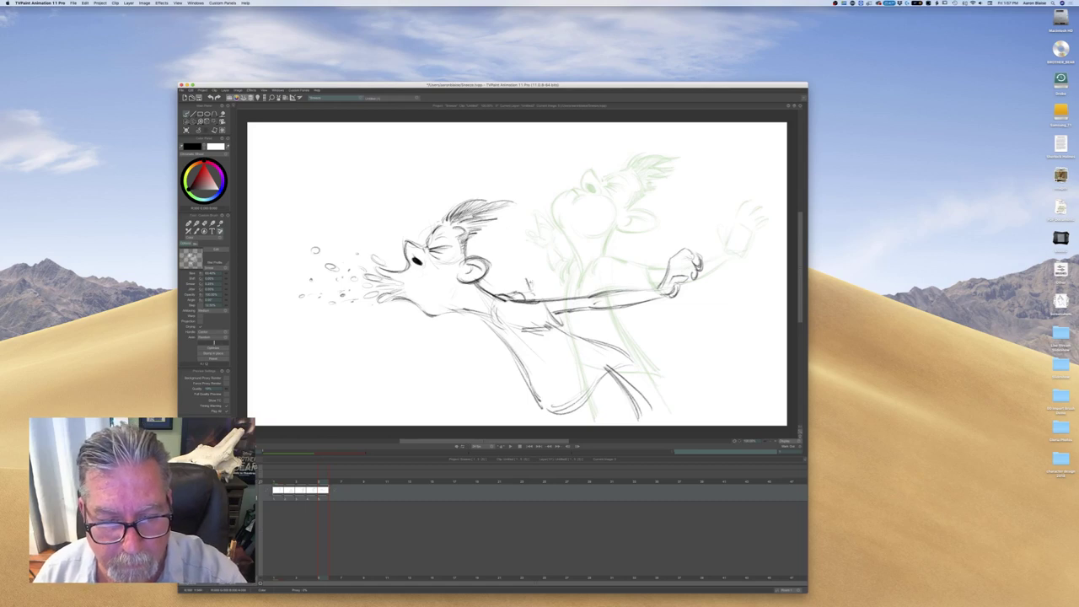
pyautogui.moveTo(530, 282)
pyautogui.mouseDown()
pyautogui.moveTo(537, 271)
pyautogui.moveTo(537, 288)
pyautogui.moveTo(541, 264)
pyautogui.moveTo(550, 269)
pyautogui.mouseUp()
pyautogui.moveTo(540, 284)
pyautogui.mouseDown()
pyautogui.moveTo(555, 267)
pyautogui.moveTo(562, 279)
pyautogui.mouseUp()
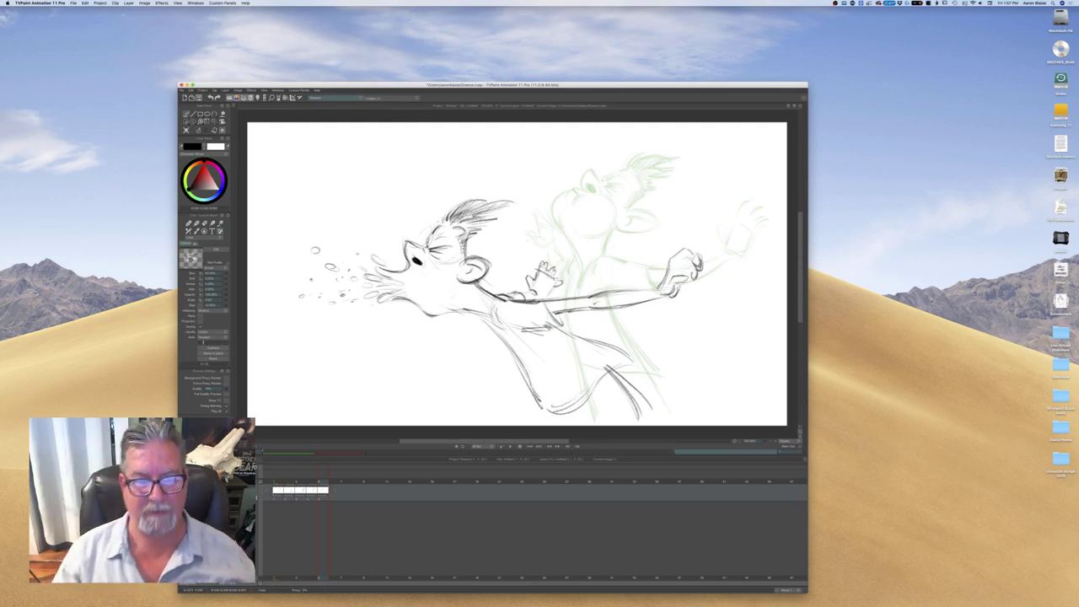
pyautogui.press('Left')
pyautogui.press('Right')
pyautogui.press('Left')
pyautogui.press('Right')
pyautogui.press('Left')
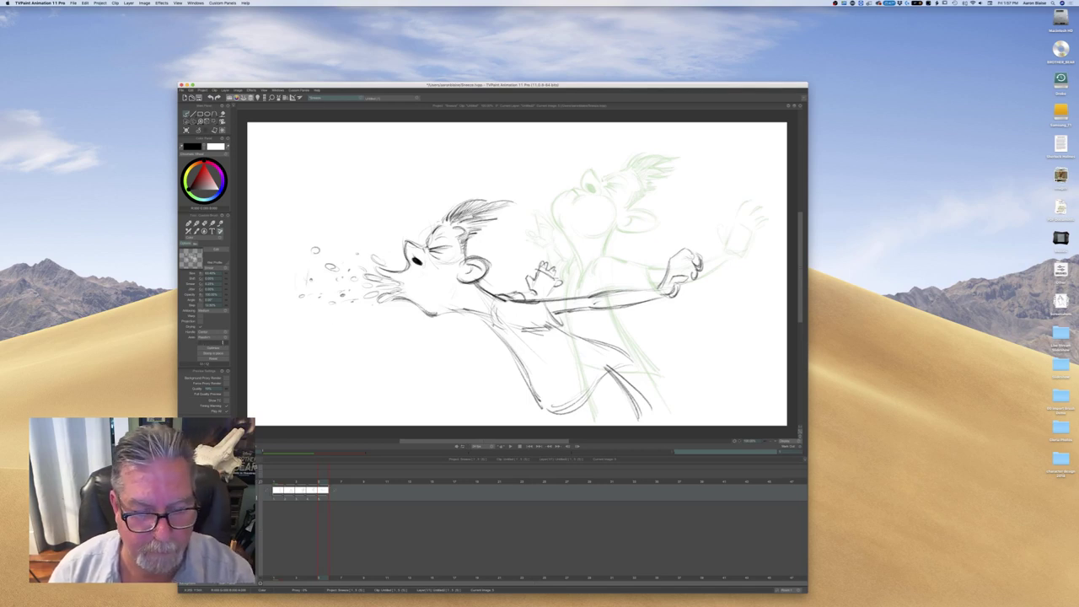
# Darken the chest and belly contour and the back hip line with heavier strokes
pyautogui.moveTo(502, 332); pyautogui.dragTo(531, 377)
pyautogui.moveTo(496, 327); pyautogui.dragTo(525, 372)
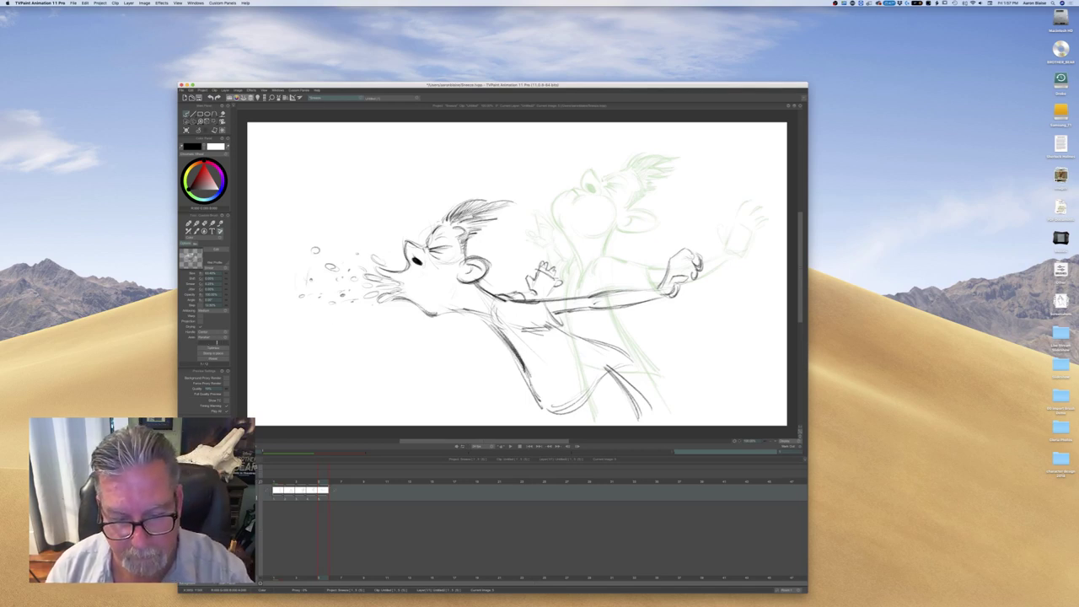
pyautogui.moveTo(613, 369); pyautogui.dragTo(643, 411)
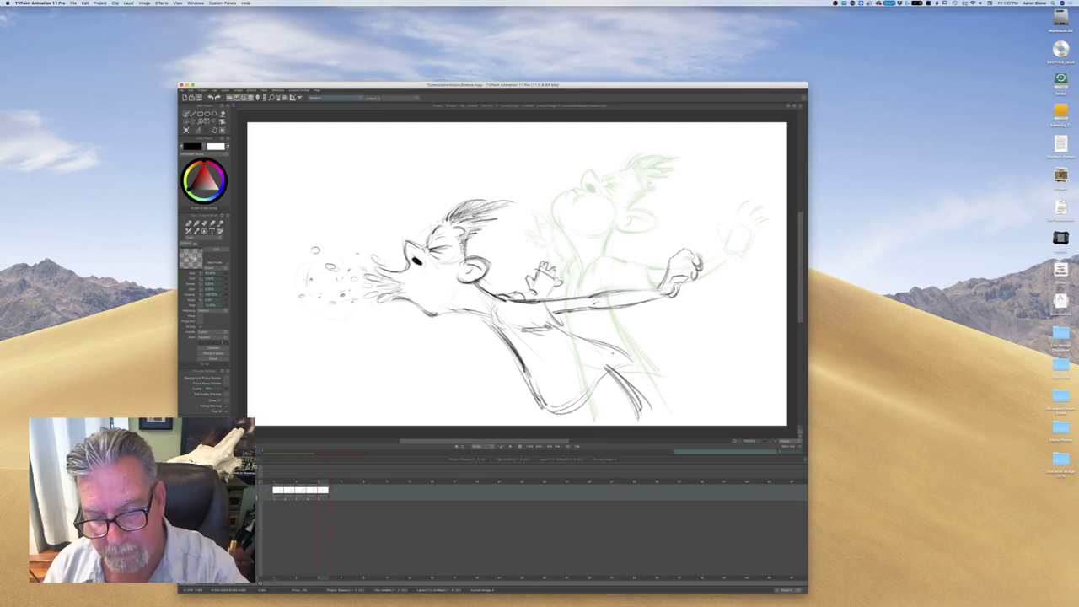
# Reinforce the belly and hip contour of the sneeze pose, comparing it with the inhale drawing
pyautogui.moveTo(606, 373)
pyautogui.mouseDown()
pyautogui.moveTo(575, 406)
pyautogui.moveTo(547, 412)
pyautogui.mouseUp()
pyautogui.press('Left')
pyautogui.press('Right')
pyautogui.press('Right')
pyautogui.press('Left')
pyautogui.press('Right')
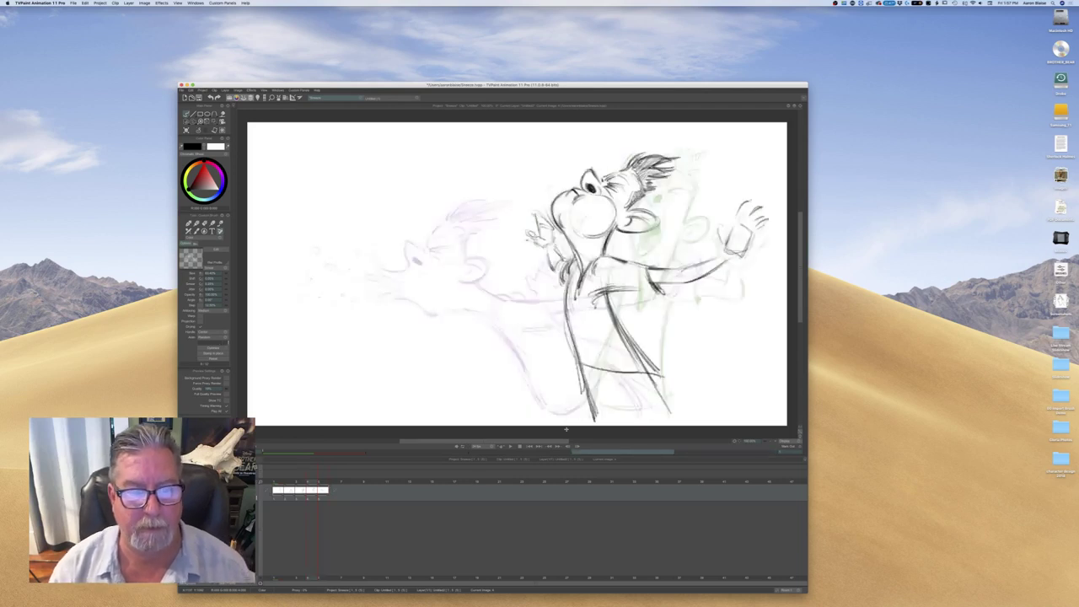
pyautogui.press('Left')
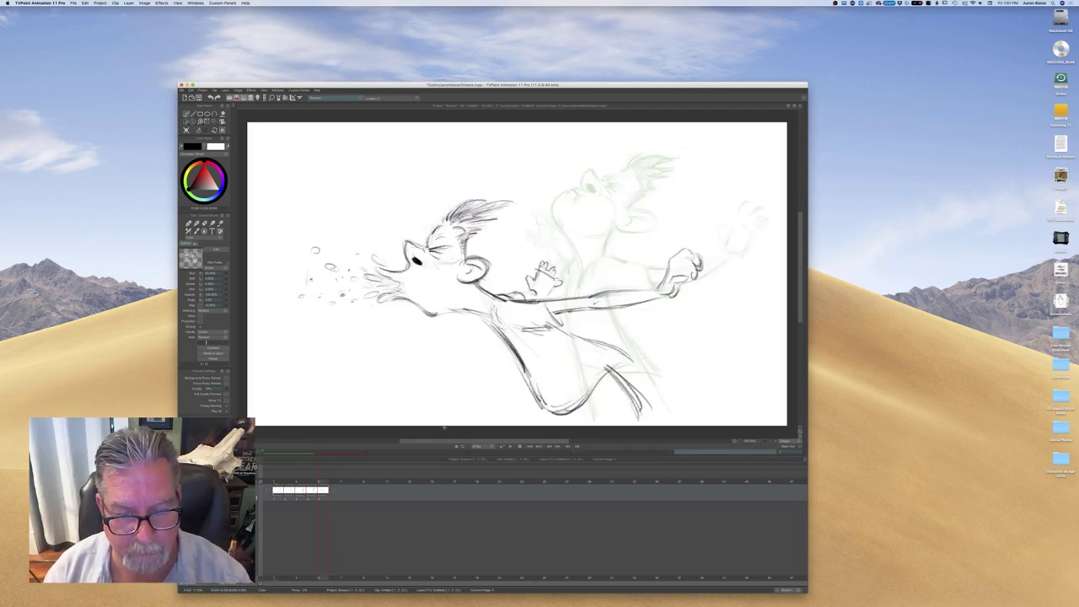
# Review the sequence of key poses by flipping back to the first drawing and playing the animation
pyautogui.press('Left')
pyautogui.press('Right')
pyautogui.press('Right')
pyautogui.press('Right')
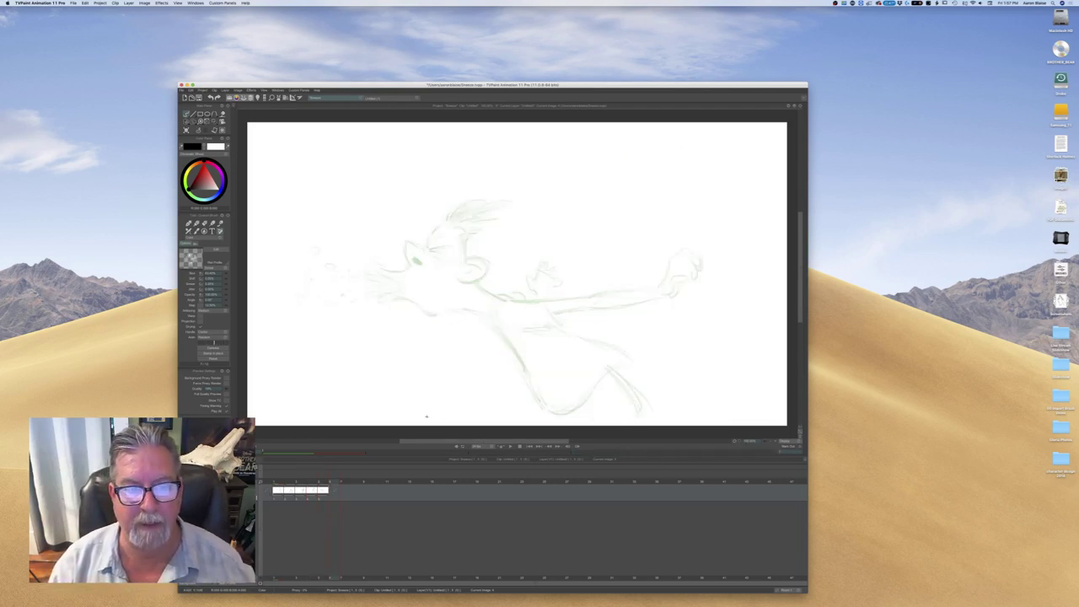
pyautogui.press('Left')
pyautogui.press('Left')
pyautogui.press('Left')
pyautogui.press('Left')
pyautogui.press('Left')
pyautogui.press('Left')
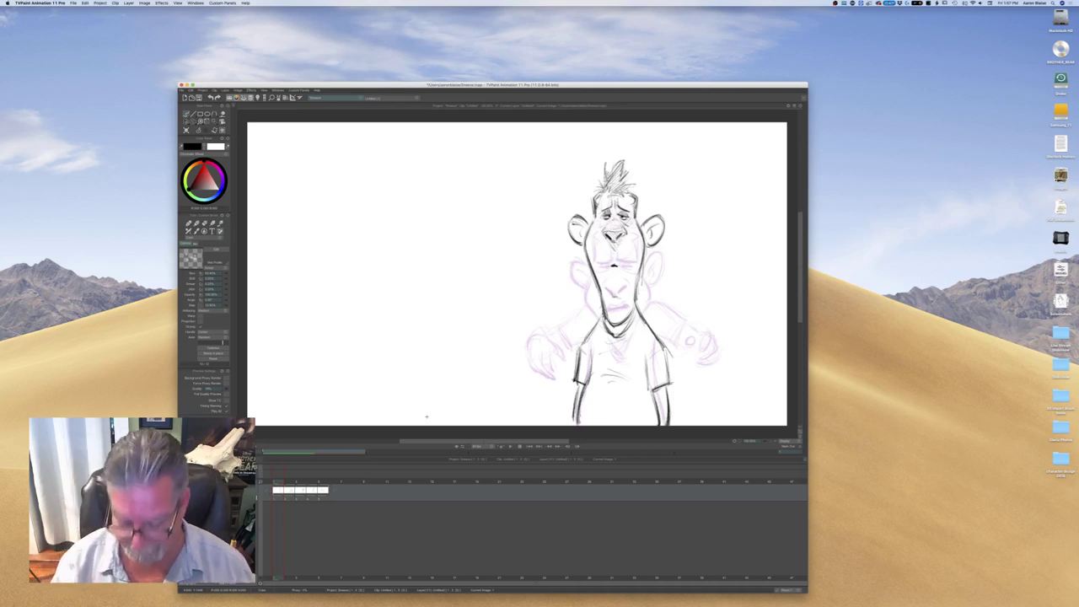
pyautogui.press('space')
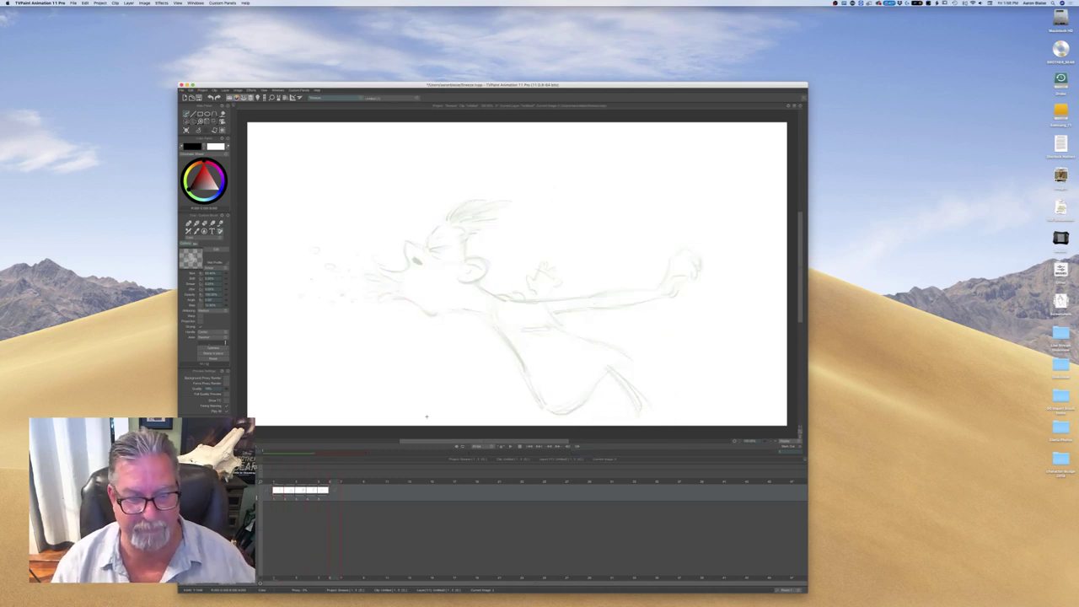
# Add a new drawing after the sneeze pose and sketch a head circle below the onion-skinned jaw
pyautogui.press('Insert')
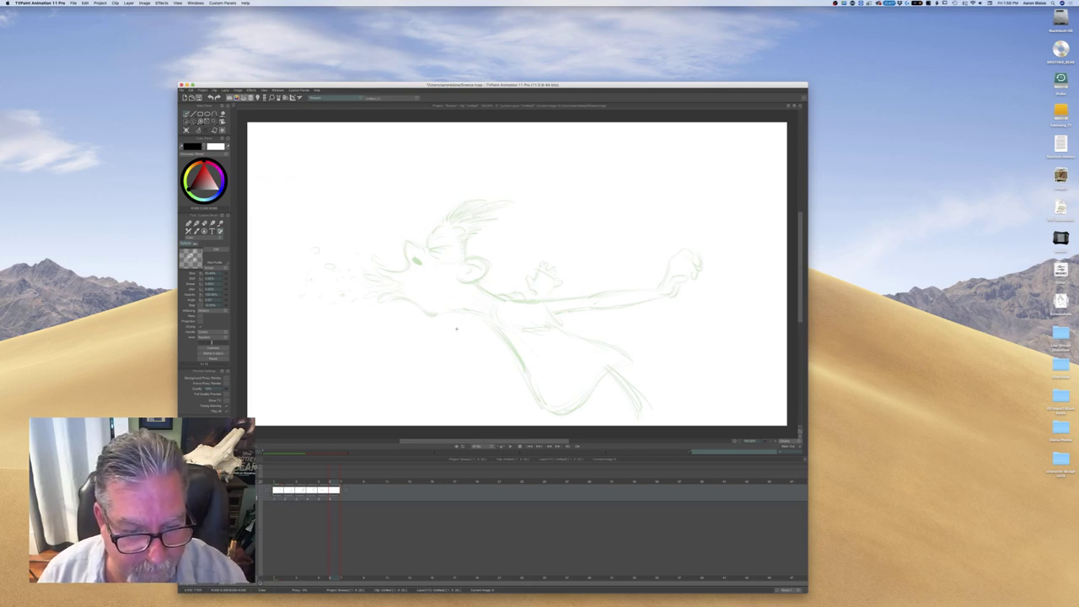
pyautogui.moveTo(493, 318); pyautogui.dragTo(458, 305)
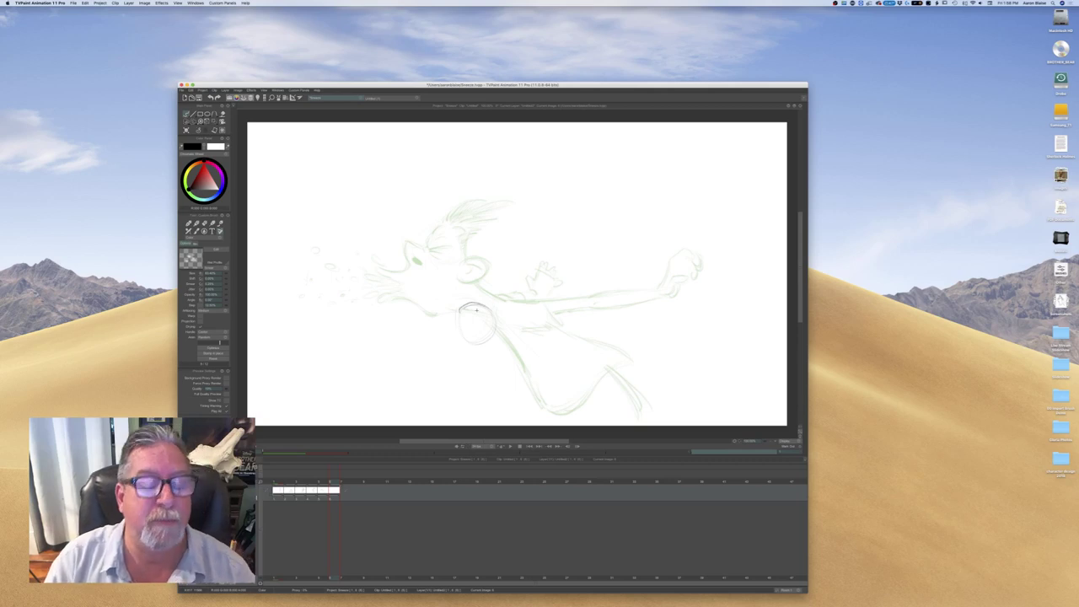
pyautogui.moveTo(470, 304); pyautogui.dragTo(457, 323)
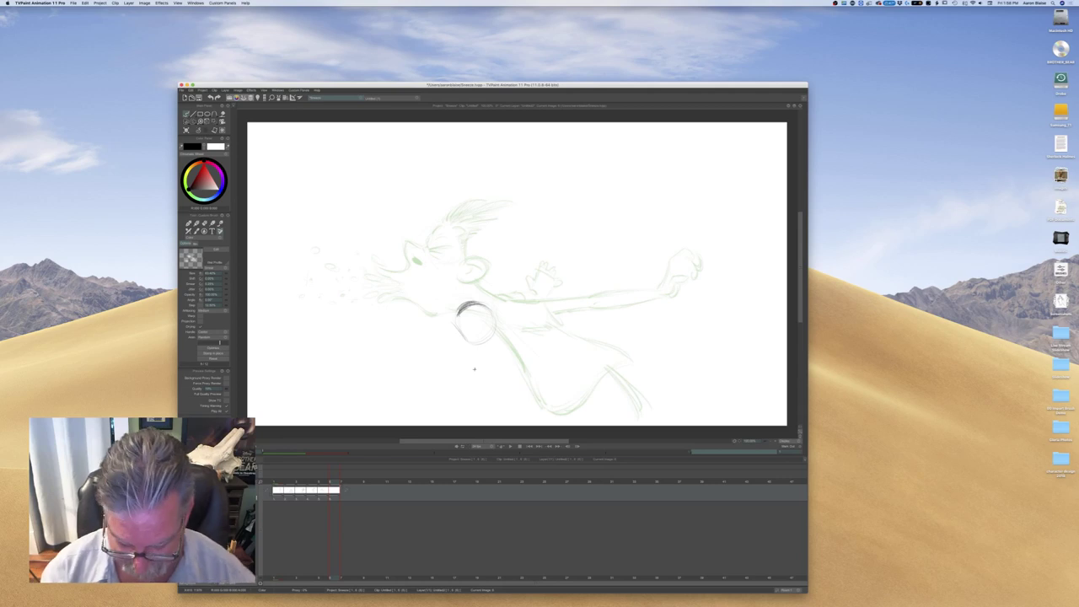
pyautogui.press('Left')
pyautogui.press('Right')
pyautogui.press('Left')
pyautogui.press('Right')
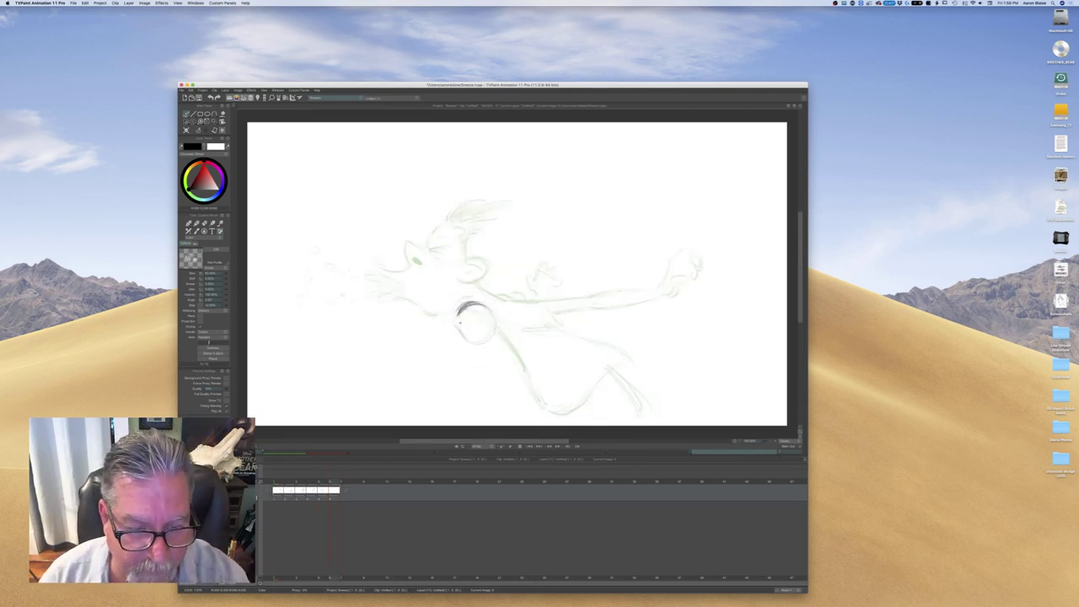
# Draw spiky hair flopping forward from the head circle, checking it against the sneeze drawing
pyautogui.moveTo(453, 295)
pyautogui.mouseDown()
pyautogui.moveTo(425, 301)
pyautogui.moveTo(481, 304)
pyautogui.moveTo(438, 314)
pyautogui.moveTo(430, 345)
pyautogui.moveTo(449, 322)
pyautogui.moveTo(446, 346)
pyautogui.moveTo(465, 325)
pyautogui.mouseUp()
pyautogui.press('e')
pyautogui.press('b')
pyautogui.press('Left')
pyautogui.press('Right')
pyautogui.press('Left')
pyautogui.press('Right')
pyautogui.press('Left')
pyautogui.press('Right')
pyautogui.press('Left')
pyautogui.press('Right')
pyautogui.press('Left')
pyautogui.press('Right')
pyautogui.press('Left')
pyautogui.press('Left')
pyautogui.press('Right')
pyautogui.press('Left')
pyautogui.press('Right')
pyautogui.press('Left')
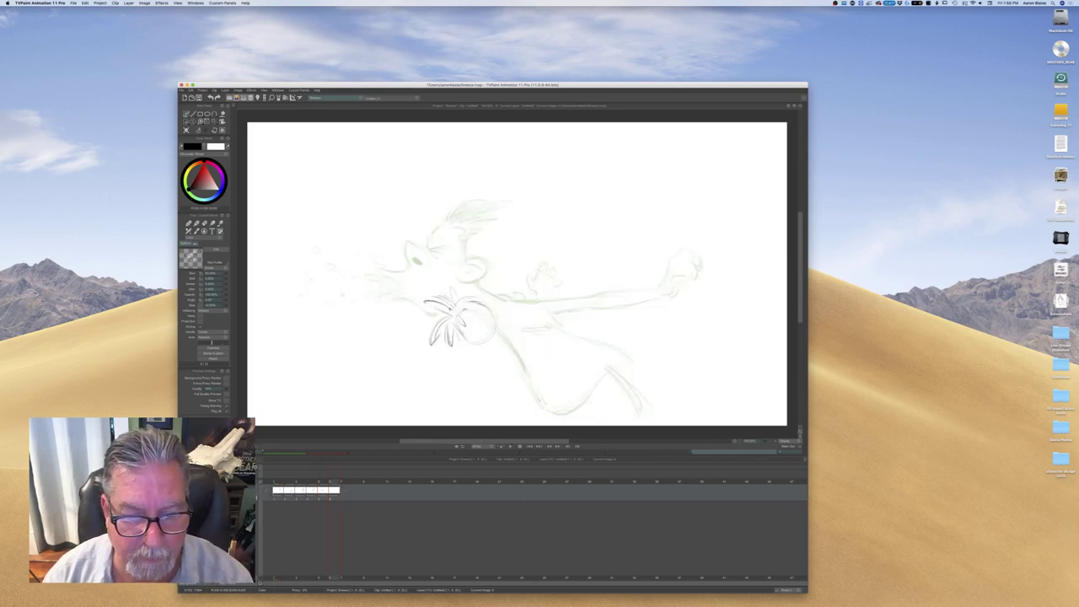
# Draw the tightly squeezed eyes and the nose at the lower front of the head circle, comparing with the sneeze drawing
pyautogui.press('Right')
pyautogui.press('Left')
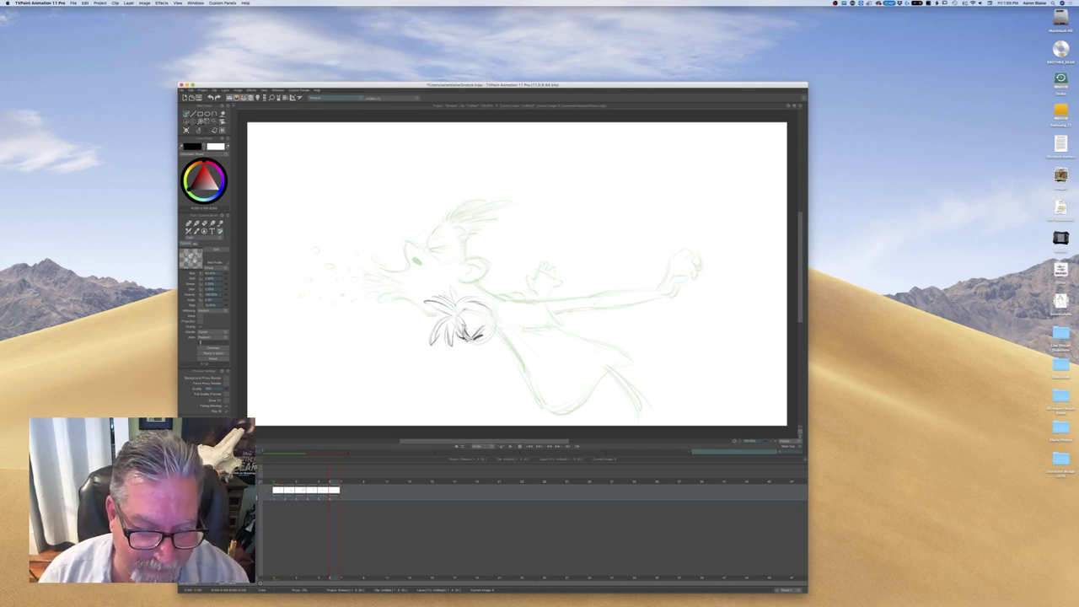
pyautogui.moveTo(459, 358); pyautogui.dragTo(485, 346)
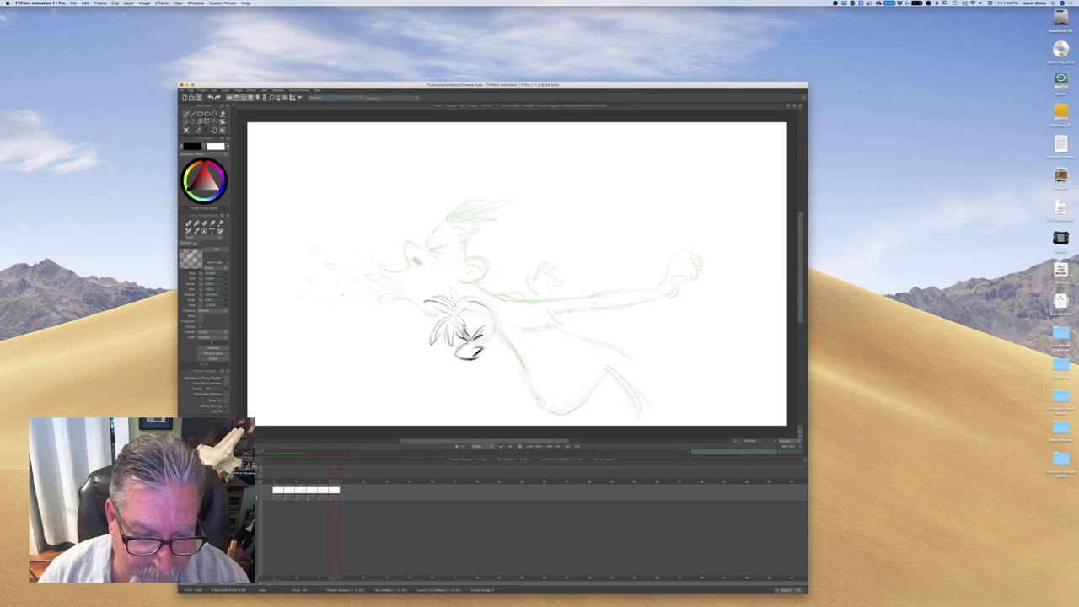
pyautogui.moveTo(459, 361); pyautogui.dragTo(480, 355)
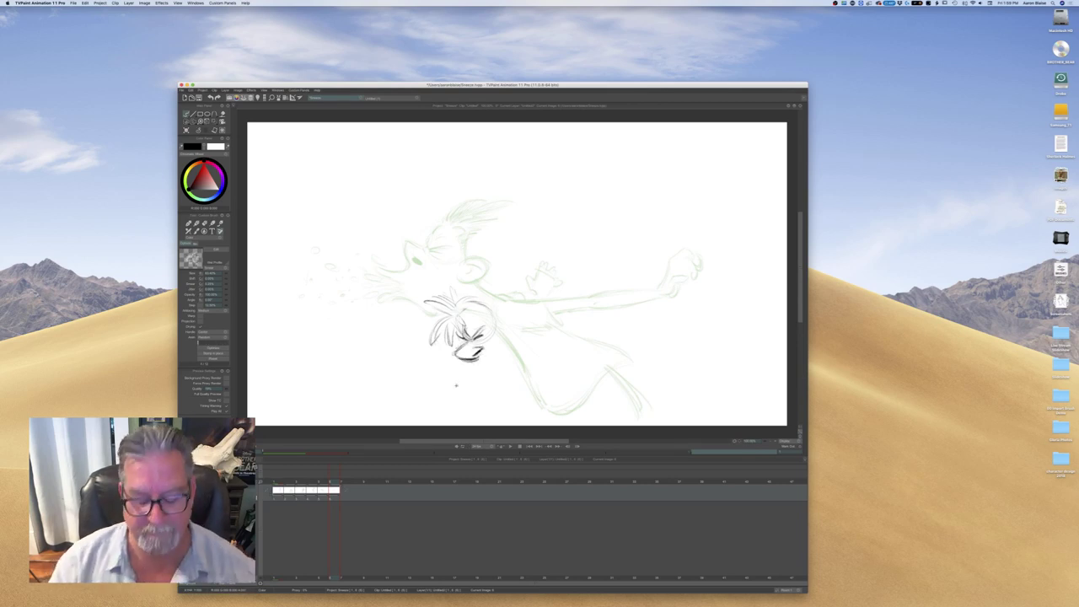
pyautogui.press('Left')
pyautogui.press('Right')
pyautogui.press('Left')
pyautogui.press('Right')
pyautogui.press('Left')
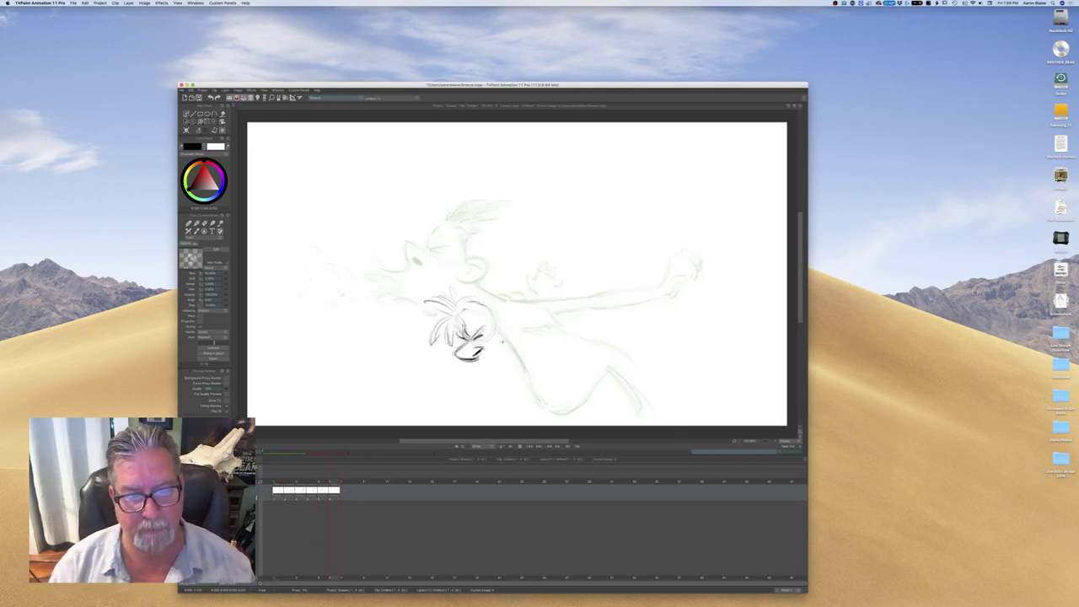
# Move the head sketch up and forward with the Transform tool, apply it, and check the motion against the sneeze drawing
pyautogui.click(214, 129)
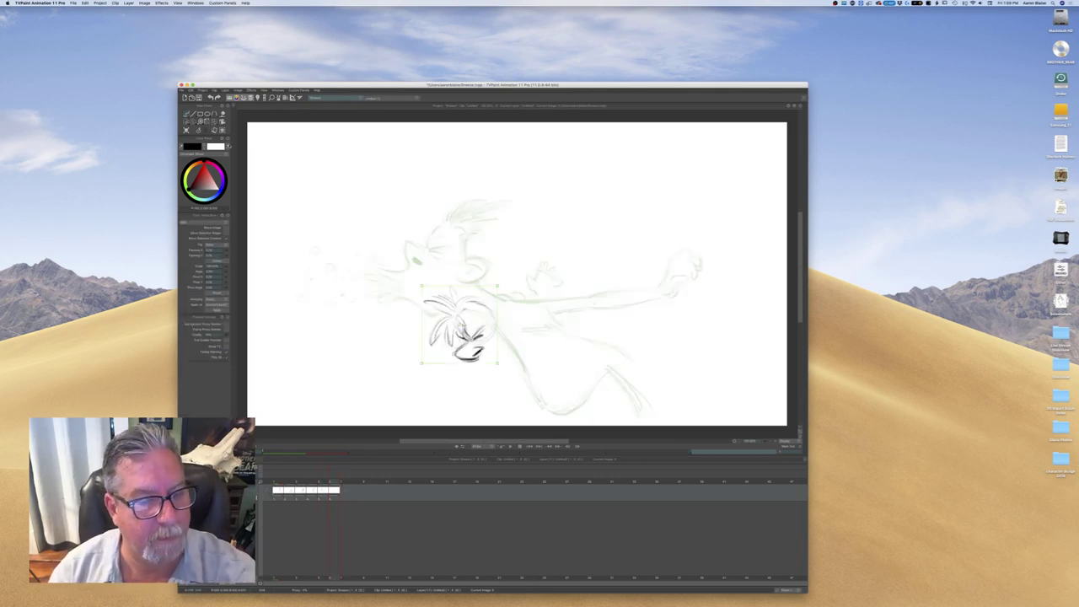
pyautogui.moveTo(441, 346); pyautogui.dragTo(413, 334)
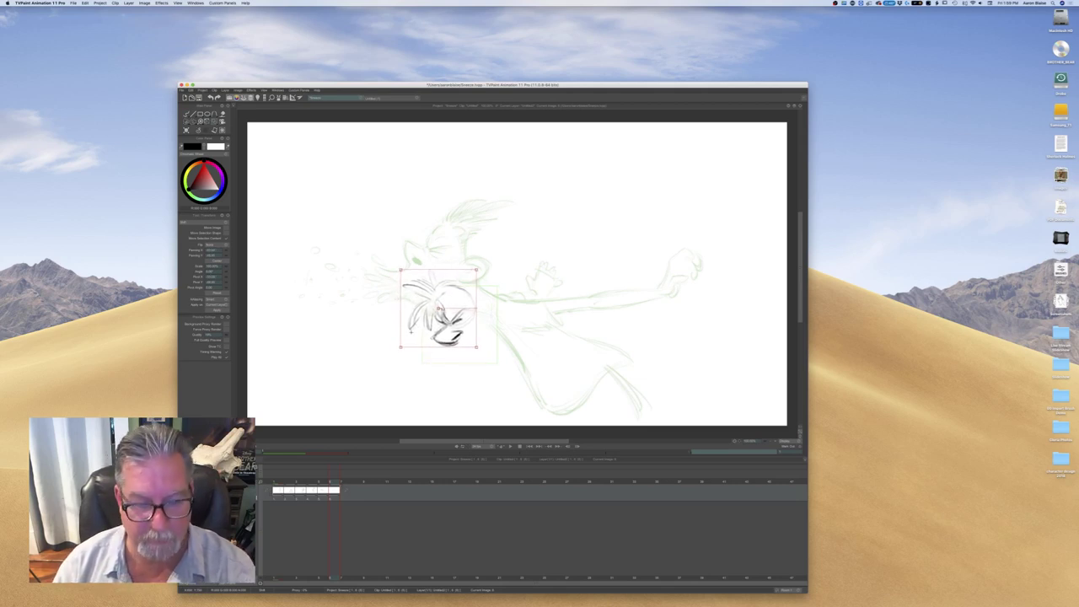
pyautogui.press('Return')
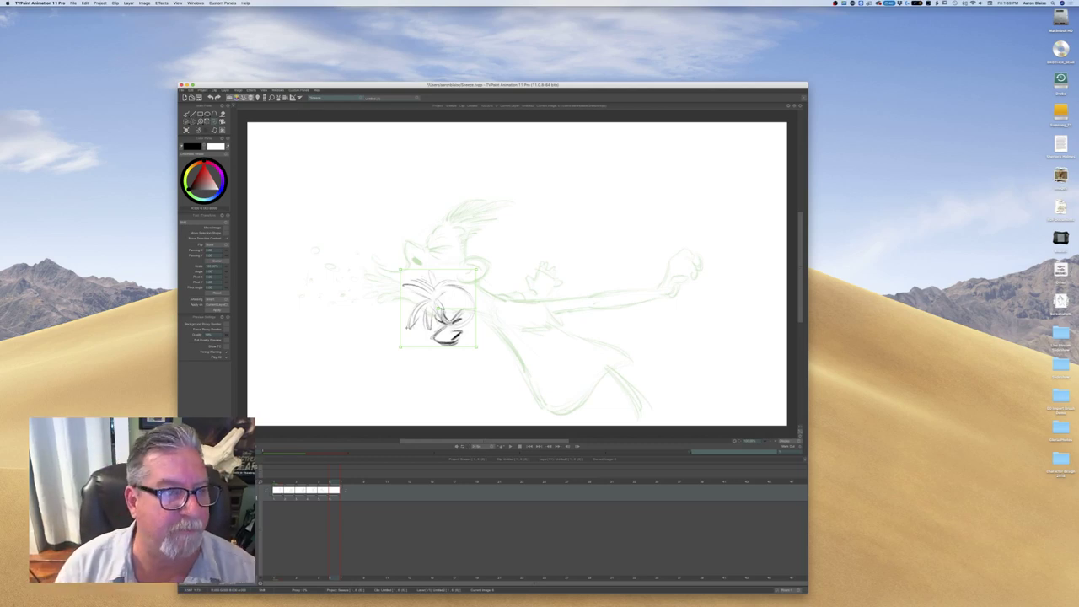
pyautogui.click(197, 133)
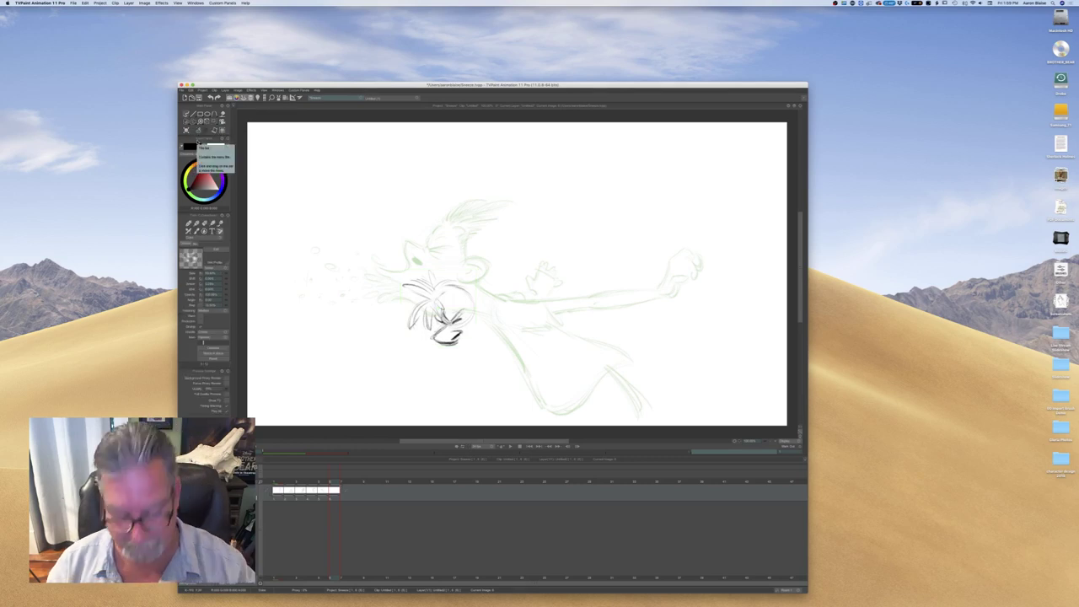
pyautogui.press('Left')
pyautogui.press('Right')
pyautogui.press('Left')
pyautogui.press('Right')
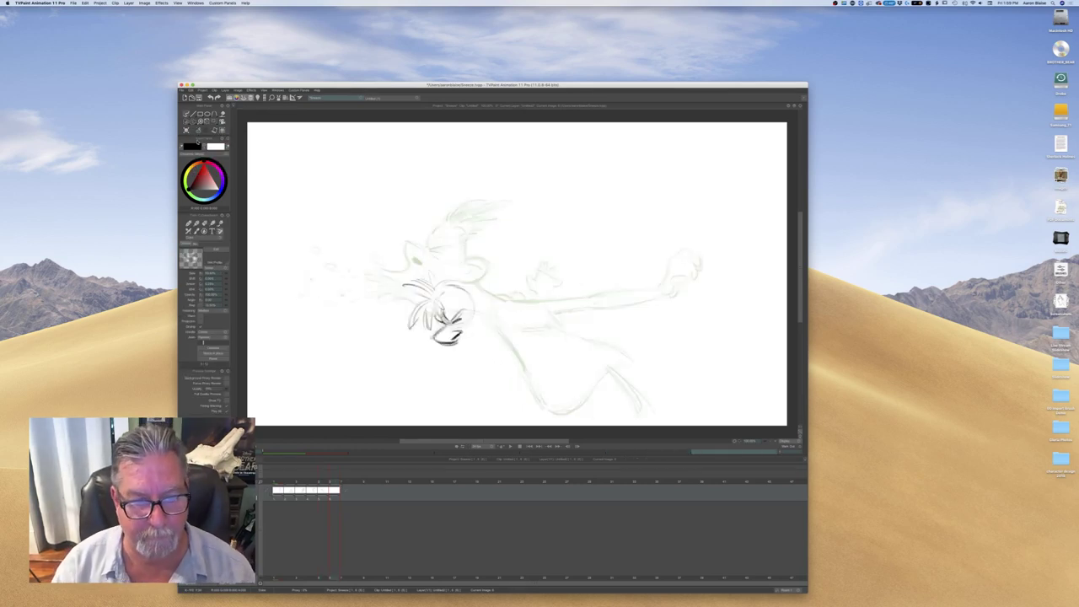
pyautogui.press('Left')
pyautogui.press('Right')
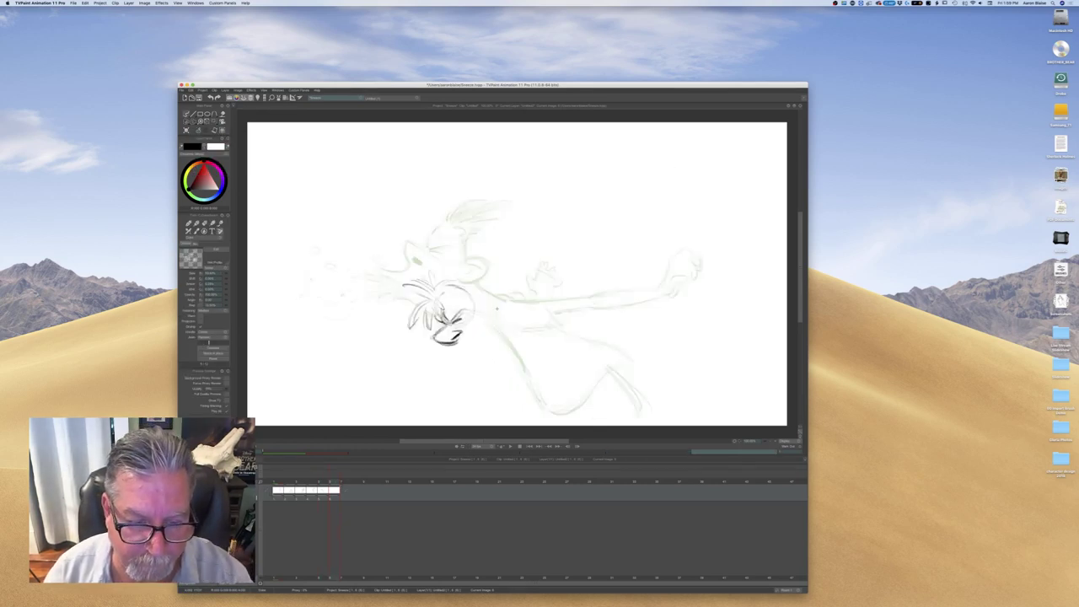
# Sketch an ear at the back of the head and the mouth line below the nose
pyautogui.moveTo(485, 291)
pyautogui.mouseDown()
pyautogui.moveTo(502, 306)
pyautogui.moveTo(500, 290)
pyautogui.moveTo(476, 298)
pyautogui.mouseUp()
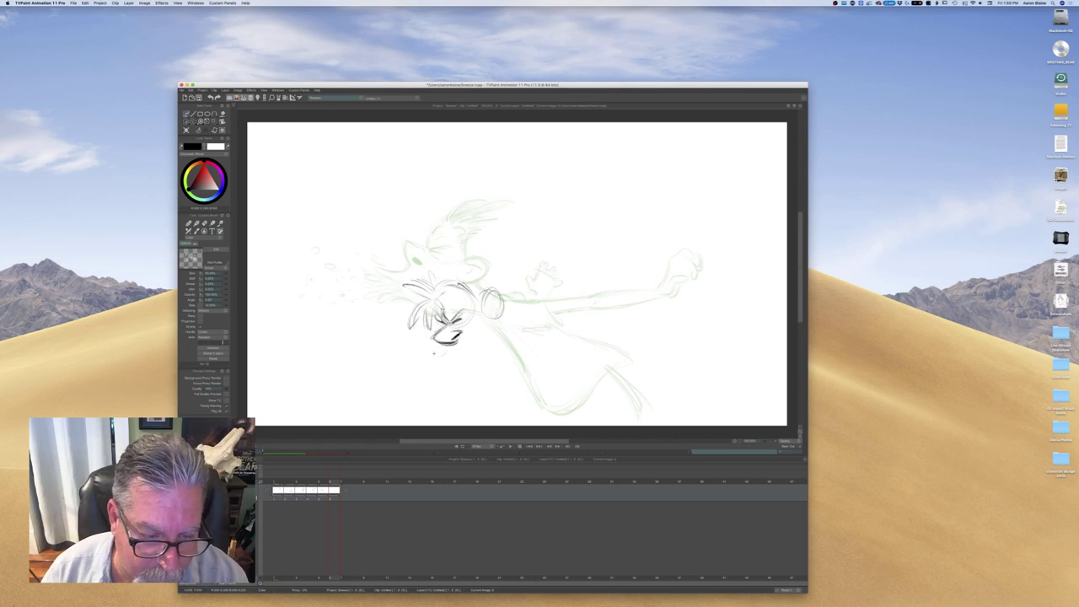
pyautogui.moveTo(432, 354)
pyautogui.mouseDown()
pyautogui.moveTo(460, 353)
pyautogui.moveTo(431, 345)
pyautogui.mouseUp()
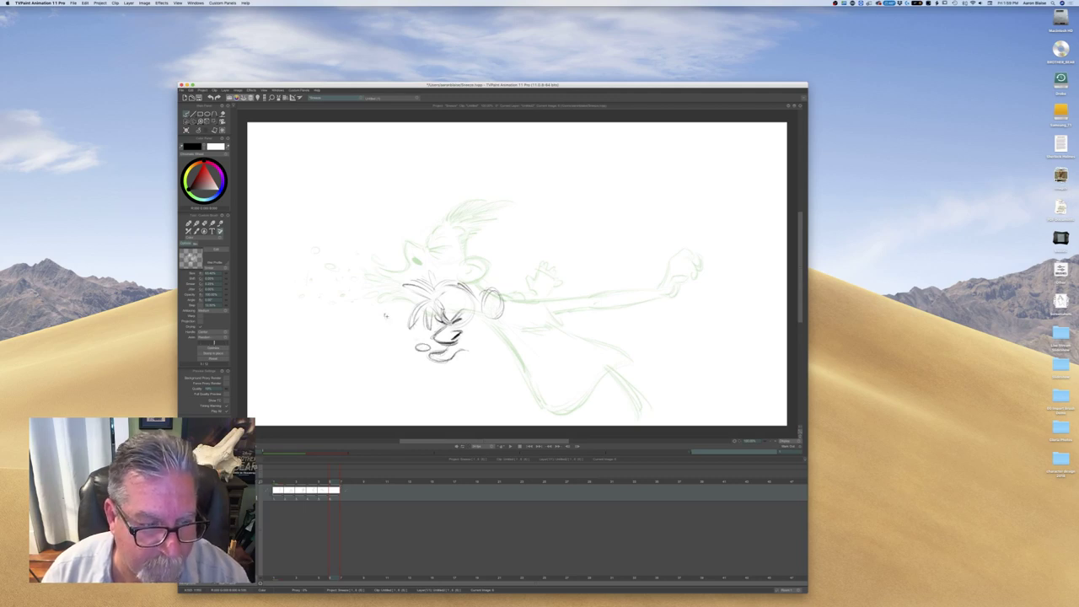
# Scatter spray droplets in the air ahead of the character and around the mouth, checking them against the sneeze drawing
pyautogui.moveTo(342, 257); pyautogui.dragTo(341, 254)
pyautogui.moveTo(384, 295); pyautogui.dragTo(391, 292)
pyautogui.moveTo(272, 249); pyautogui.dragTo(274, 244)
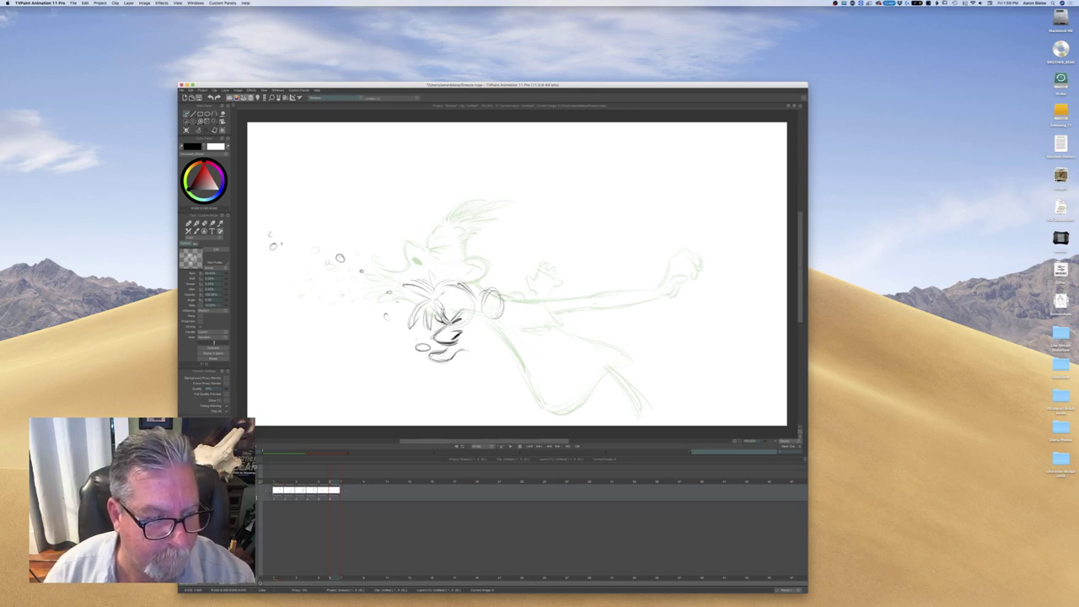
pyautogui.moveTo(268, 281); pyautogui.dragTo(310, 298)
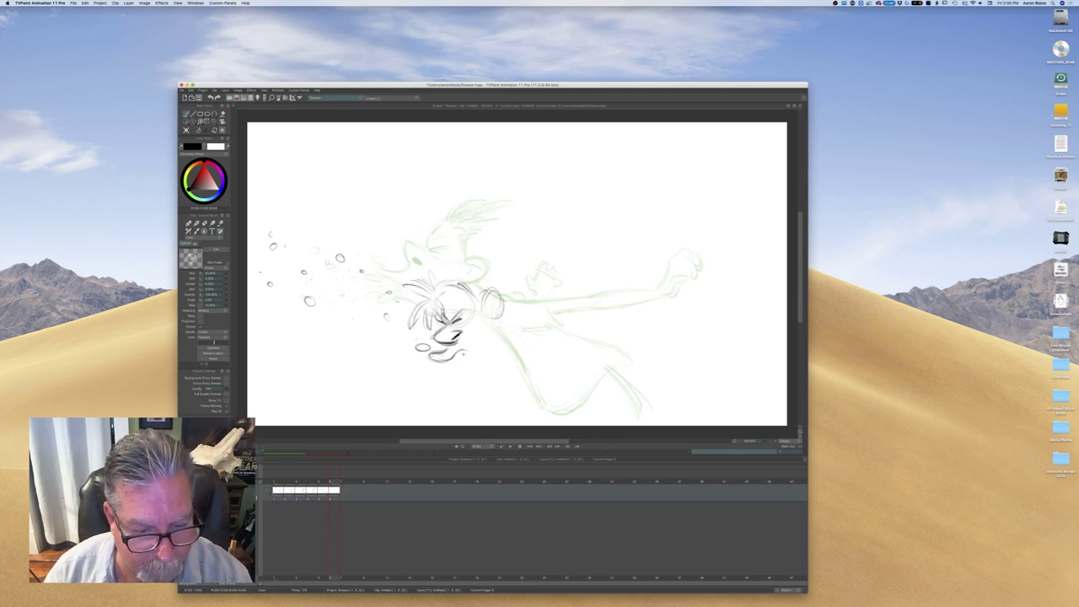
pyautogui.moveTo(448, 363)
pyautogui.mouseDown()
pyautogui.moveTo(459, 336)
pyautogui.moveTo(452, 359)
pyautogui.moveTo(416, 368)
pyautogui.mouseUp()
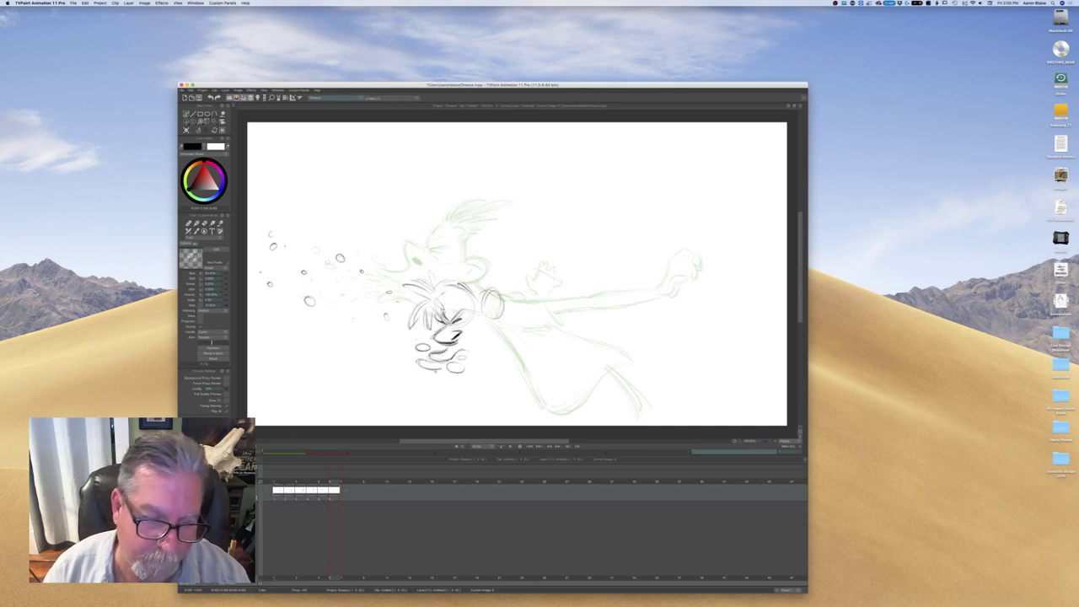
pyautogui.moveTo(392, 353); pyautogui.dragTo(384, 339)
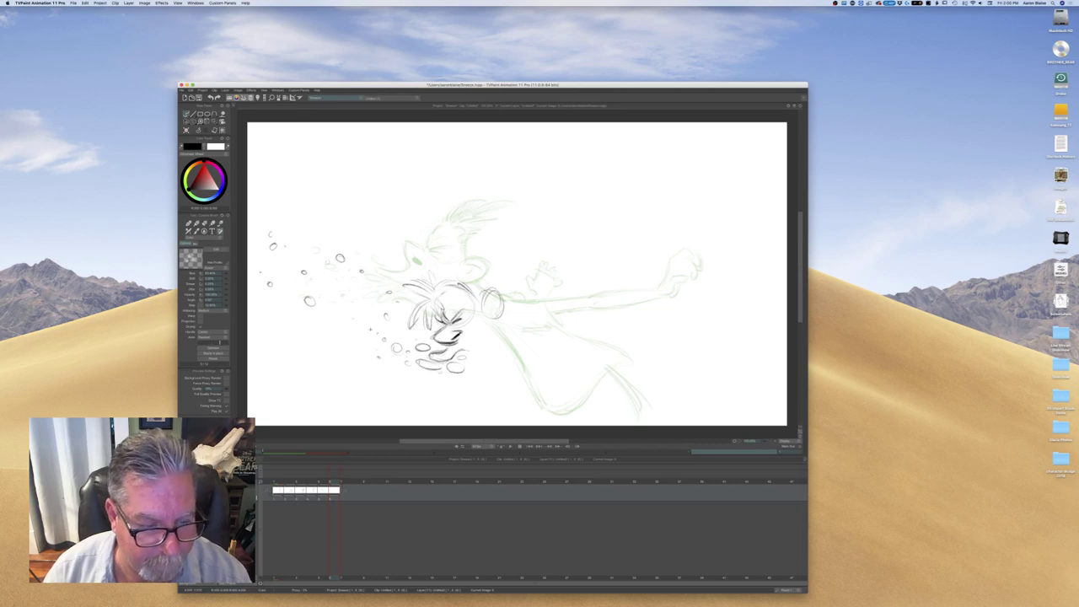
pyautogui.press('Left')
pyautogui.press('Right')
pyautogui.press('Left')
pyautogui.press('Right')
pyautogui.press('Left')
pyautogui.press('Right')
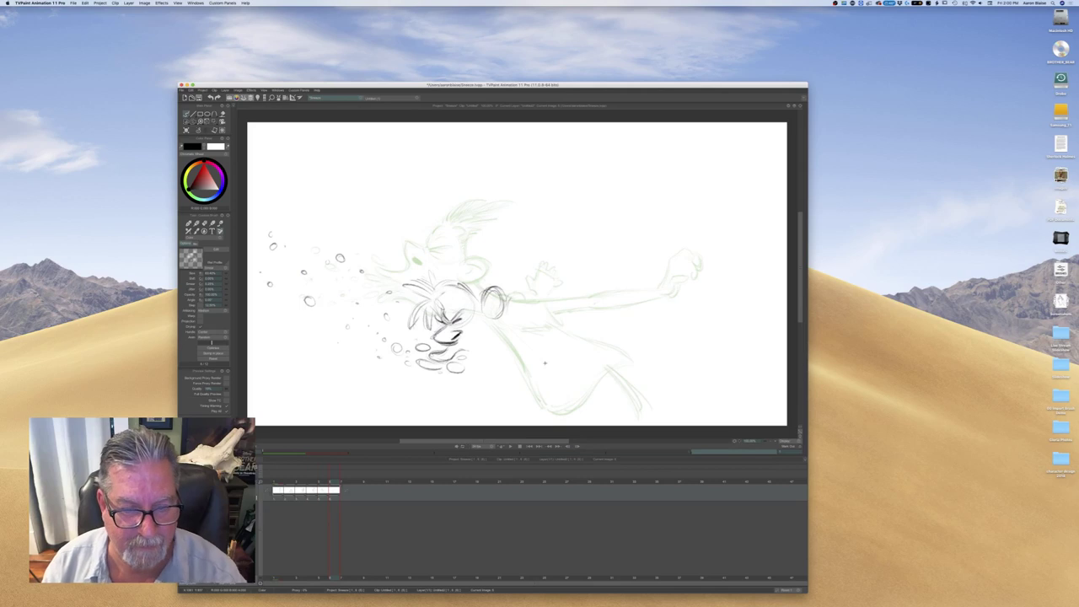
# Erase the ear and redraw it narrower and higher against the back of the head
pyautogui.press('e')
pyautogui.moveTo(503, 290); pyautogui.dragTo(485, 296)
pyautogui.press('e')
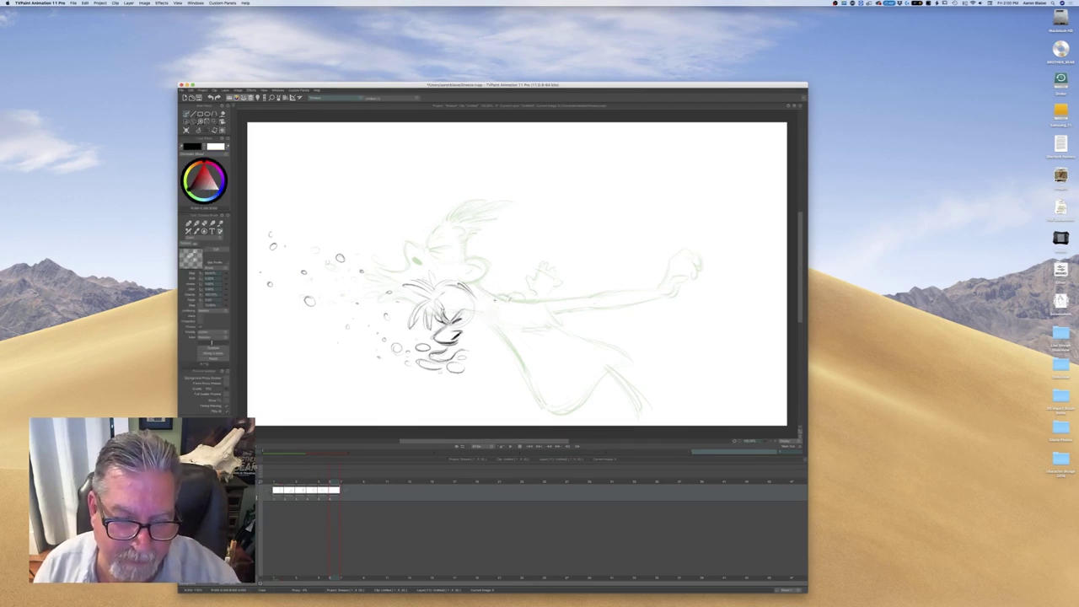
pyautogui.moveTo(488, 294)
pyautogui.mouseDown()
pyautogui.moveTo(491, 320)
pyautogui.moveTo(488, 287)
pyautogui.moveTo(478, 308)
pyautogui.moveTo(489, 287)
pyautogui.moveTo(476, 304)
pyautogui.mouseUp()
pyautogui.moveTo(480, 275); pyautogui.dragTo(488, 313)
pyautogui.press('Left')
pyautogui.press('Right')
pyautogui.press('Left')
pyautogui.press('Right')
pyautogui.press('Right')
pyautogui.press('Left')
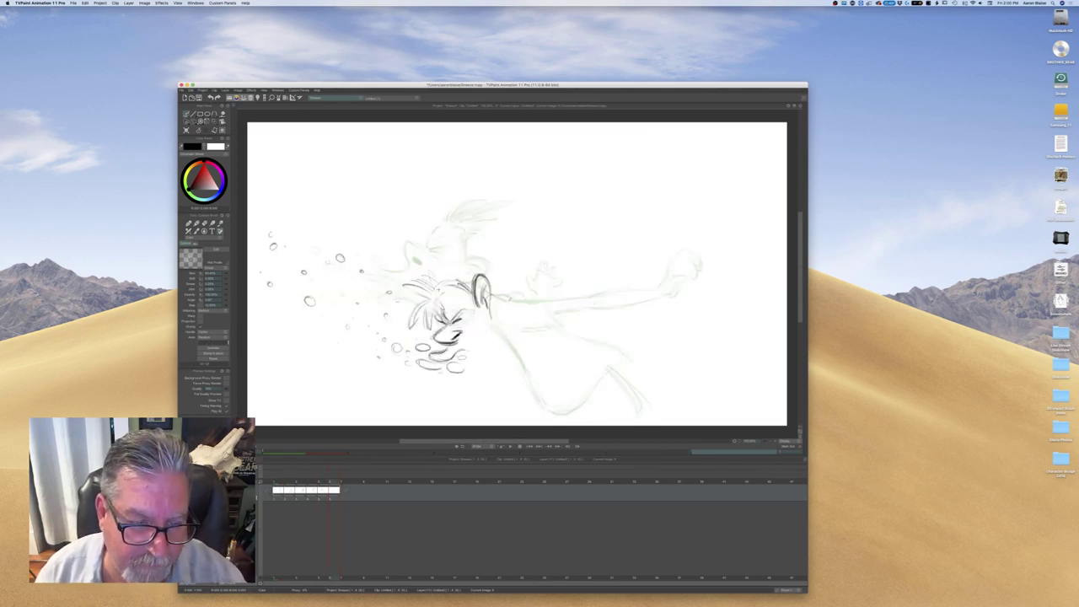
# Erase the upper front hair tufts and redraw them as longer spikes sweeping over the forehead
pyautogui.press('e')
pyautogui.moveTo(438, 282); pyautogui.dragTo(402, 291)
pyautogui.press('b')
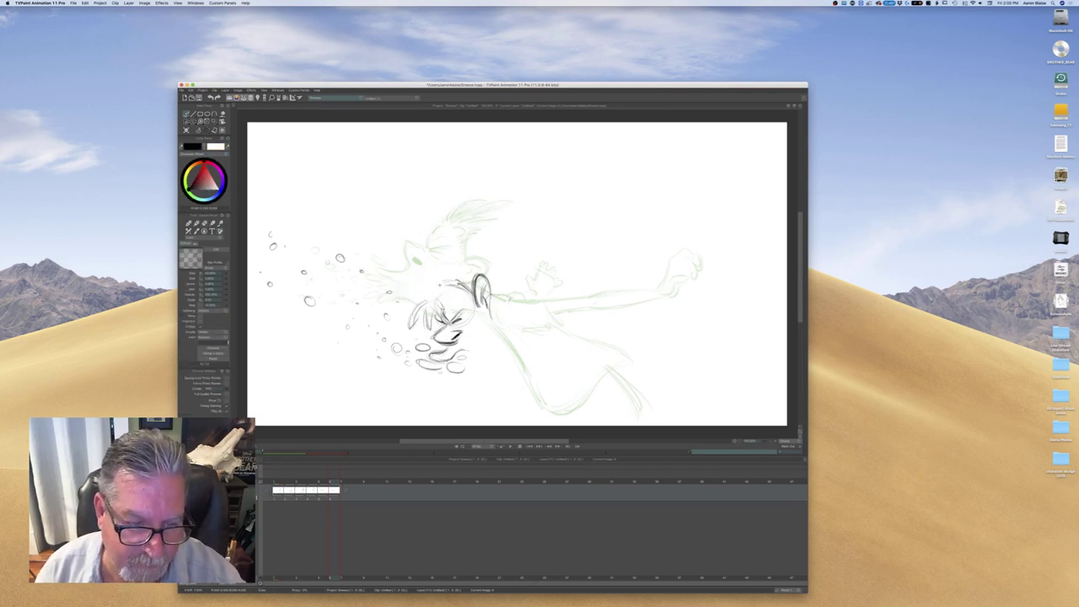
pyautogui.moveTo(416, 277)
pyautogui.mouseDown()
pyautogui.moveTo(427, 283)
pyautogui.moveTo(399, 297)
pyautogui.moveTo(403, 335)
pyautogui.moveTo(406, 327)
pyautogui.mouseUp()
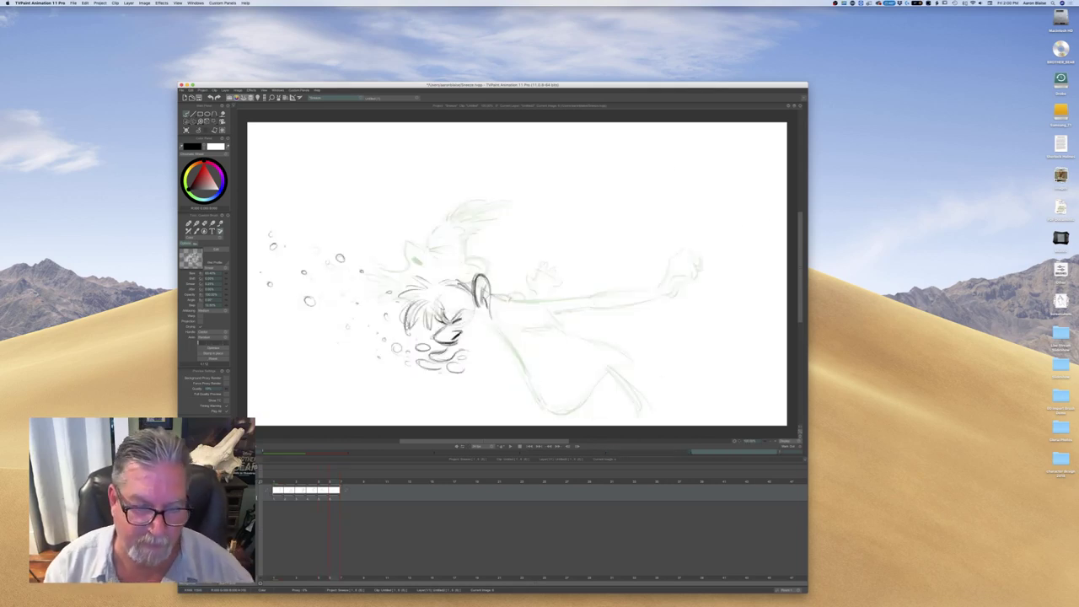
pyautogui.press('Left')
pyautogui.press('Right')
# Draw the back-of-neck line running from the ear toward the shoulder, checking it against the sneeze drawing
pyautogui.moveTo(496, 296); pyautogui.dragTo(523, 297)
pyautogui.moveTo(489, 291); pyautogui.dragTo(491, 315)
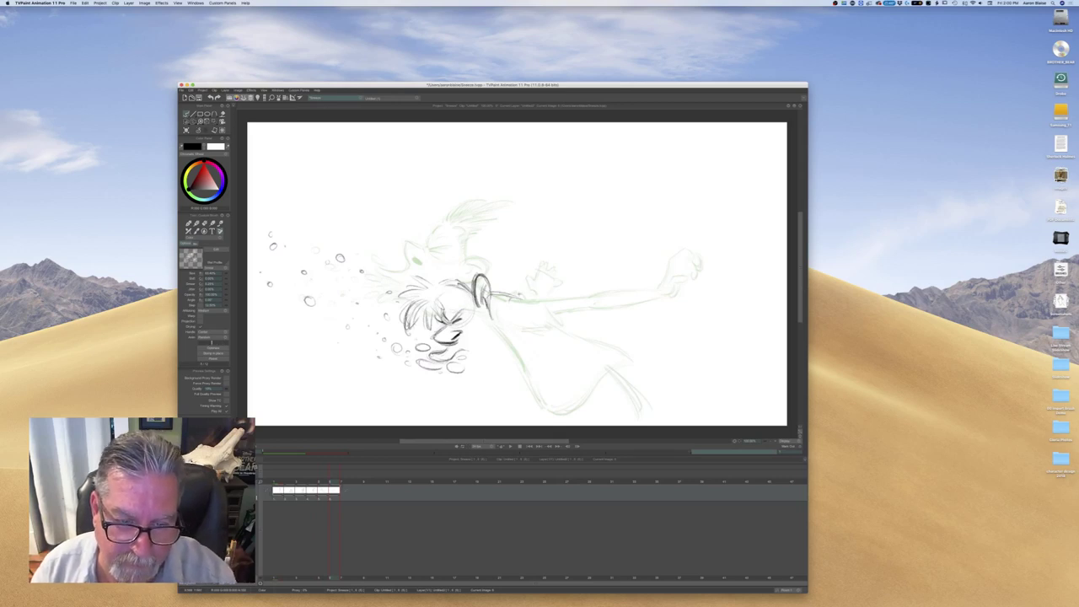
pyautogui.press('Left')
pyautogui.press('Right')
pyautogui.press('Left')
pyautogui.press('Right')
pyautogui.press('Left')
pyautogui.press('Right')
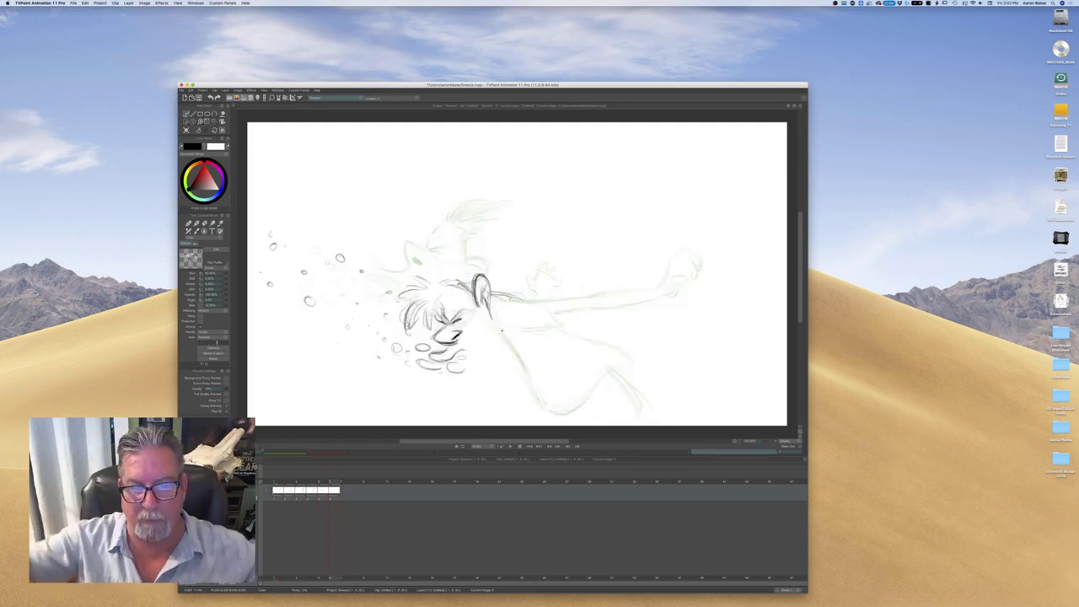
# Add more hair spikes at the upper front of the head, flipping between drawings to check the hair's motion
pyautogui.press('Right')
pyautogui.press('Left')
pyautogui.press('Right')
pyautogui.press('Left')
pyautogui.moveTo(432, 289); pyautogui.dragTo(407, 275)
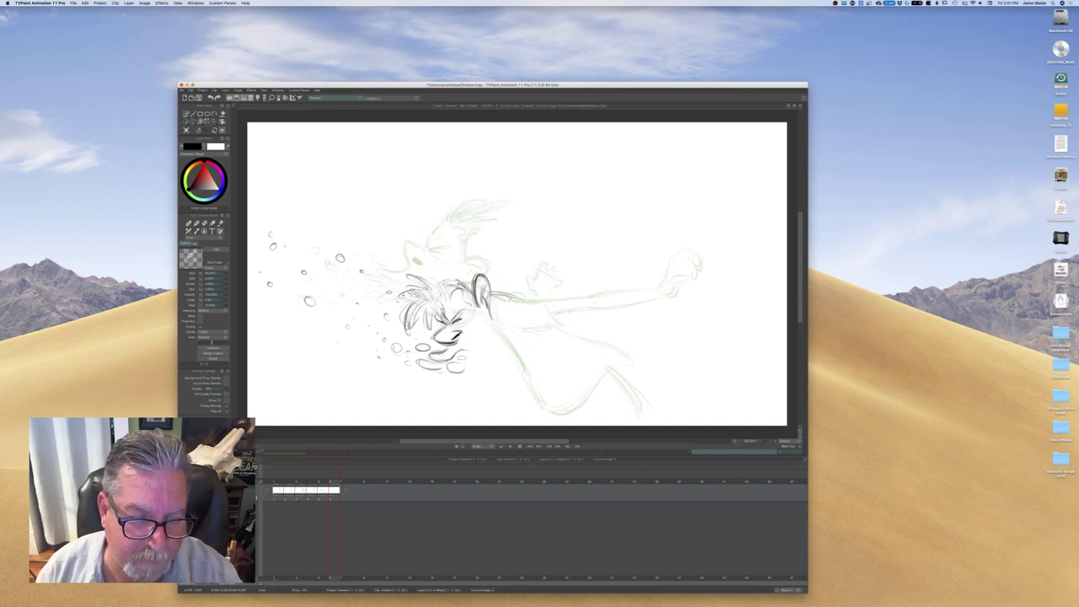
pyautogui.press('Left')
pyautogui.press('Right')
pyautogui.press('Left')
pyautogui.press('Right')
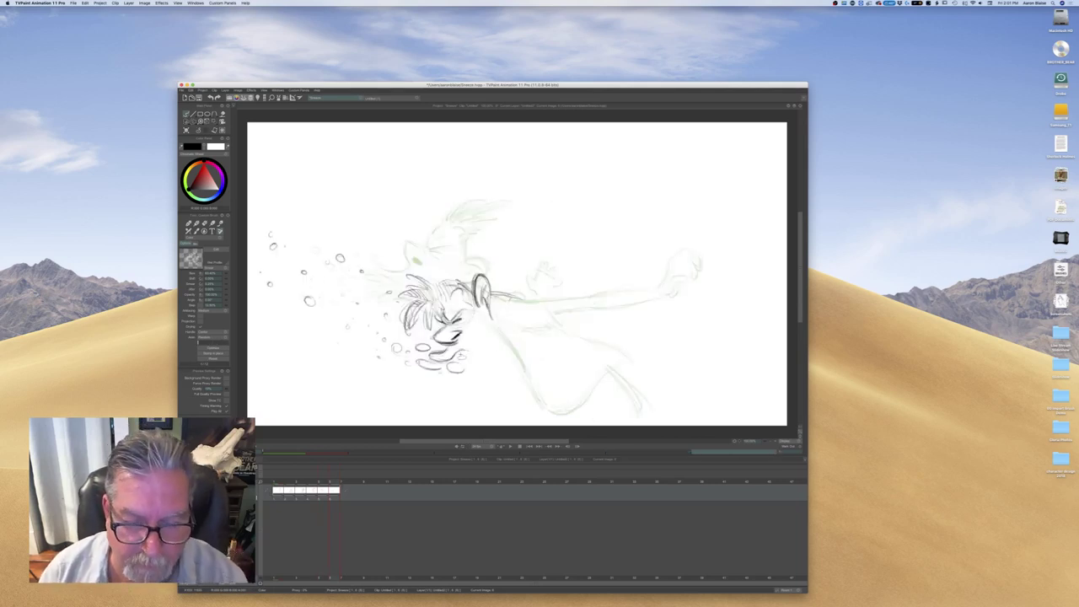
# Sketch the shoulder line, sleeve opening and underarm of the head-down pose, checking them against the sneeze drawing
pyautogui.press('Left')
pyautogui.press('Right')
pyautogui.press('Left')
pyautogui.press('Left')
pyautogui.press('Left')
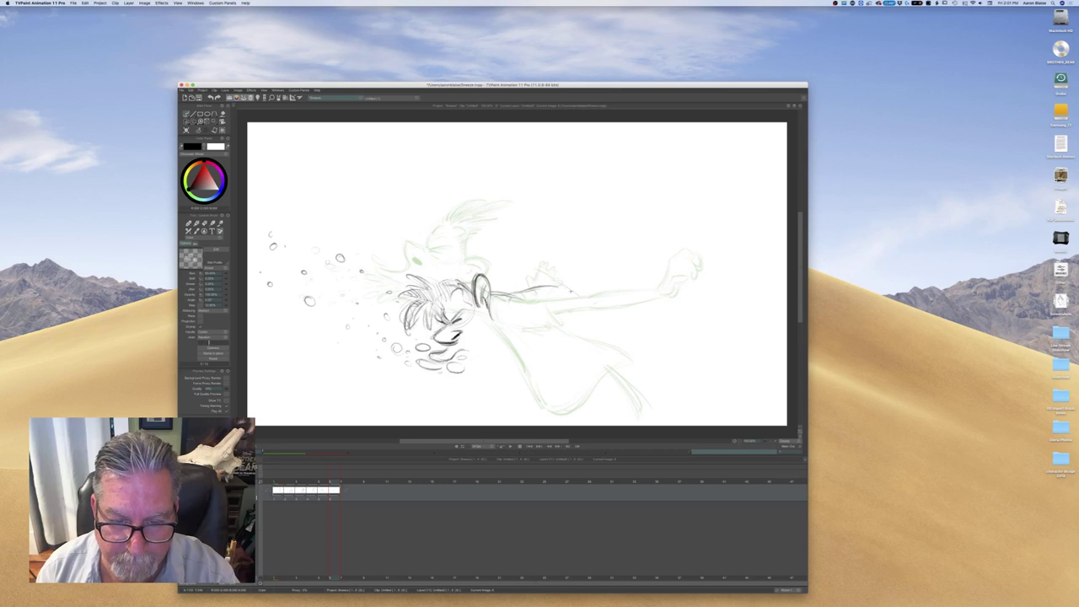
pyautogui.moveTo(514, 313)
pyautogui.mouseDown()
pyautogui.moveTo(562, 284)
pyautogui.moveTo(537, 315)
pyautogui.mouseUp()
pyautogui.press('Left')
pyautogui.press('Right')
pyautogui.press('Left')
pyautogui.press('Right')
pyautogui.moveTo(537, 305)
pyautogui.mouseDown()
pyautogui.moveTo(580, 311)
pyautogui.moveTo(553, 303)
pyautogui.mouseUp()
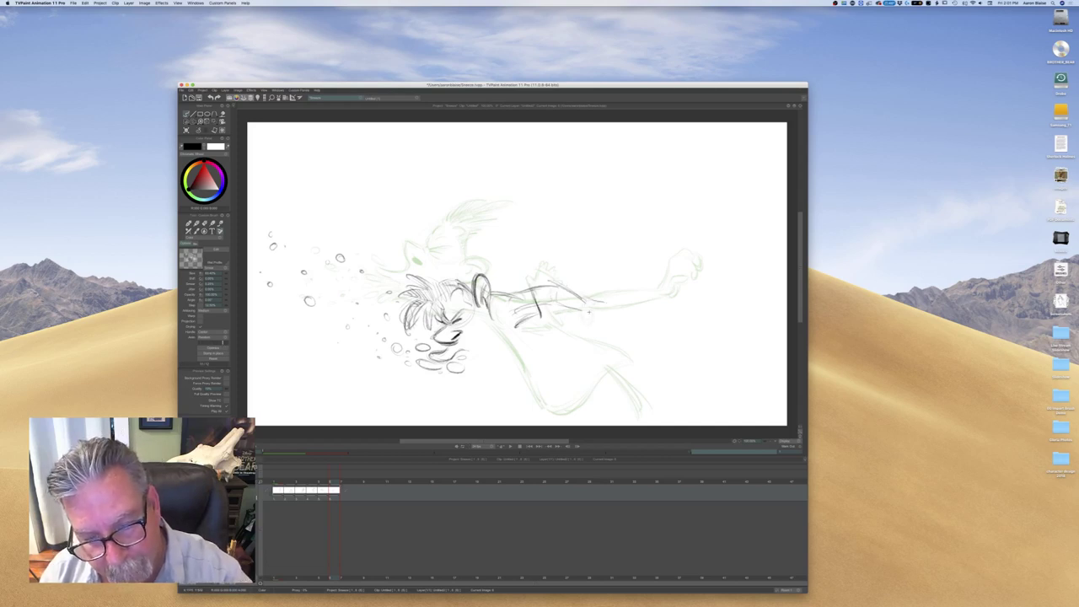
# Draw the forearm trailing low behind the body, ending in a loosely curled hand
pyautogui.moveTo(570, 306)
pyautogui.mouseDown()
pyautogui.moveTo(587, 318)
pyautogui.moveTo(610, 296)
pyautogui.mouseUp()
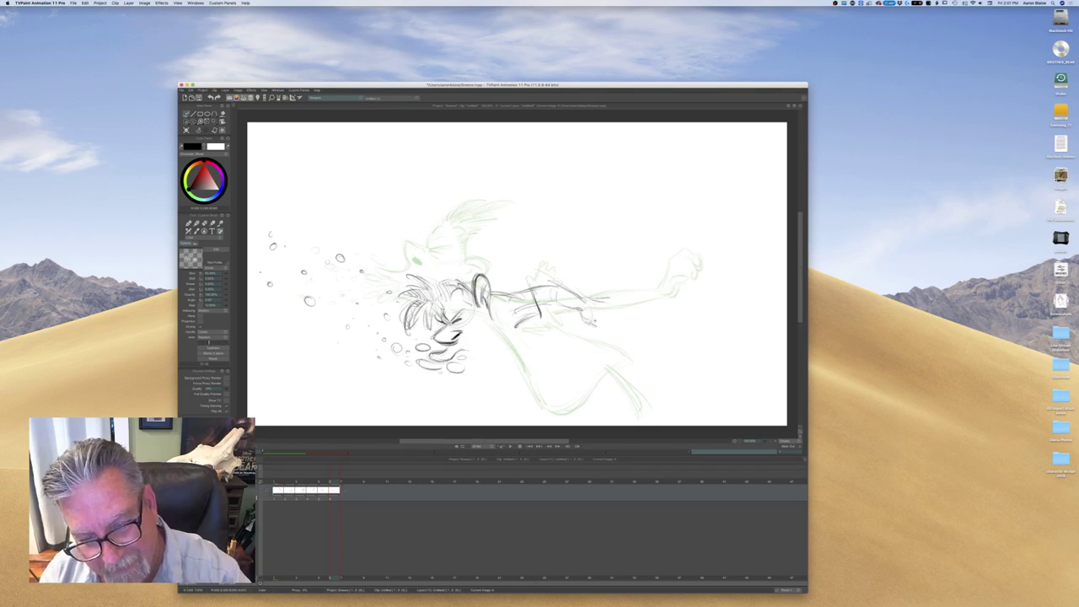
pyautogui.moveTo(588, 316)
pyautogui.mouseDown()
pyautogui.moveTo(601, 327)
pyautogui.moveTo(619, 314)
pyautogui.mouseUp()
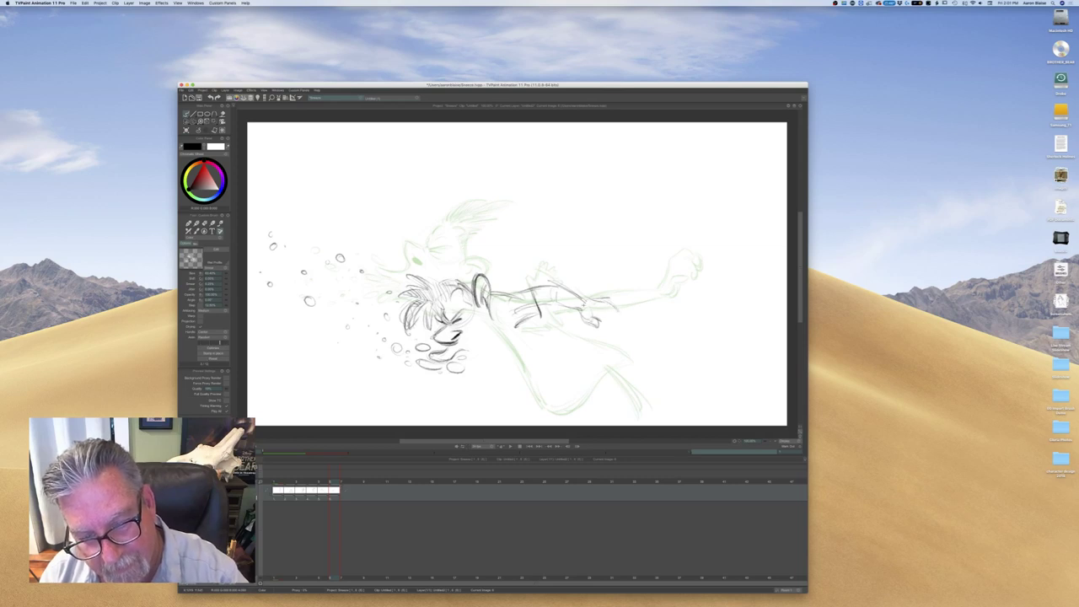
pyautogui.moveTo(584, 315)
pyautogui.mouseDown()
pyautogui.moveTo(600, 325)
pyautogui.moveTo(622, 313)
pyautogui.moveTo(619, 327)
pyautogui.mouseUp()
pyautogui.moveTo(624, 324); pyautogui.dragTo(612, 328)
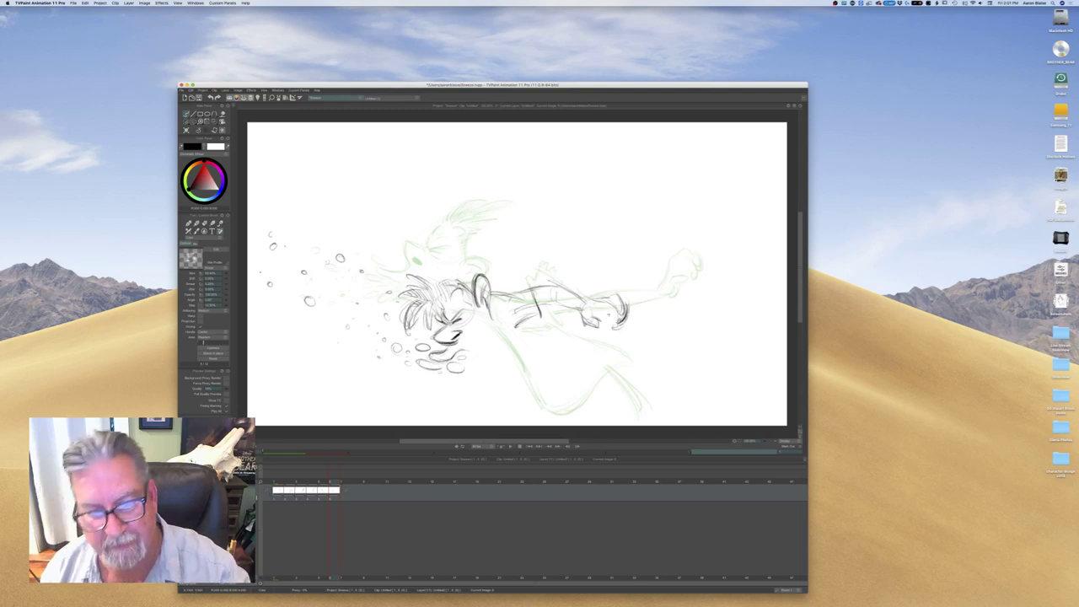
# Flip between the sneeze and head-down drawings to examine how the head and arm move
pyautogui.press('Left')
pyautogui.press('Right')
pyautogui.press('Left')
pyautogui.press('Right')
pyautogui.press('Left')
pyautogui.press('Right')
pyautogui.press('Left')
pyautogui.press('Right')
pyautogui.press('Left')
pyautogui.press('Right')
pyautogui.press('Left')
pyautogui.press('Right')
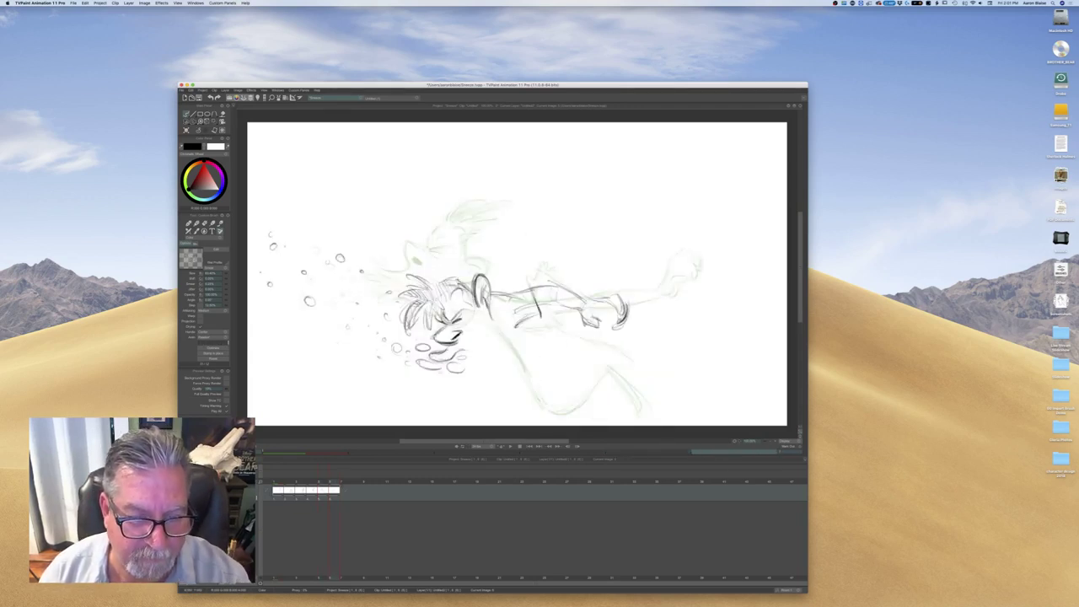
pyautogui.press('Left')
pyautogui.press('Right')
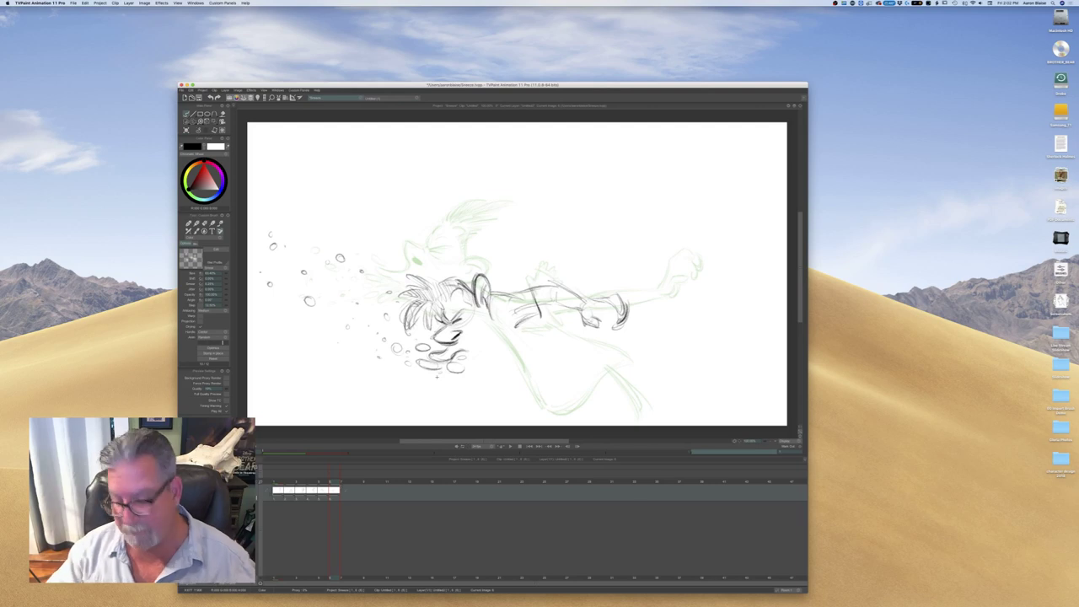
pyautogui.press('Left')
pyautogui.press('Right')
pyautogui.press('Left')
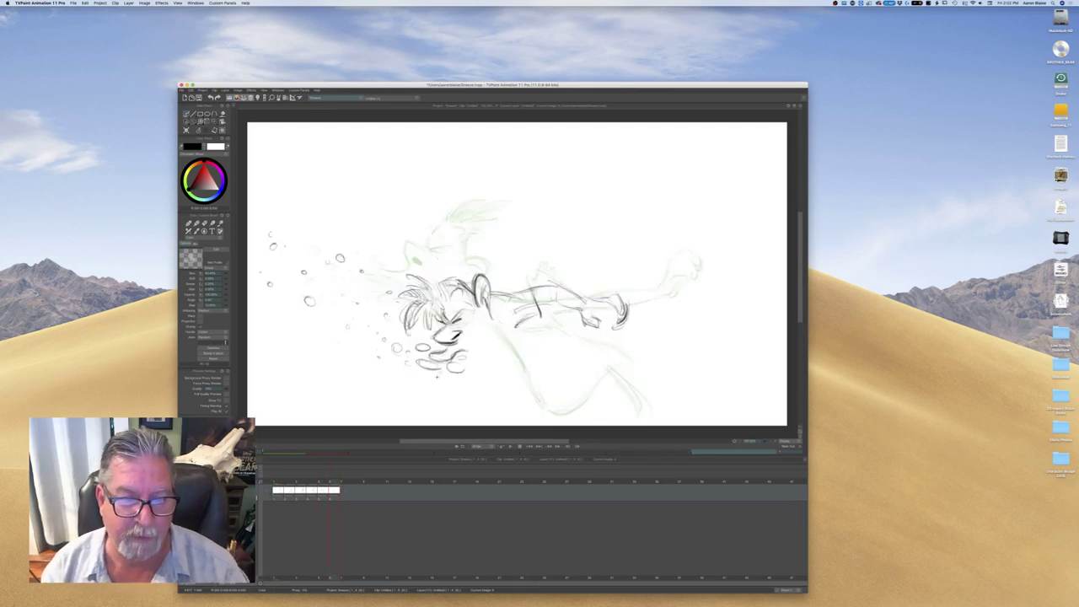
pyautogui.press('Right')
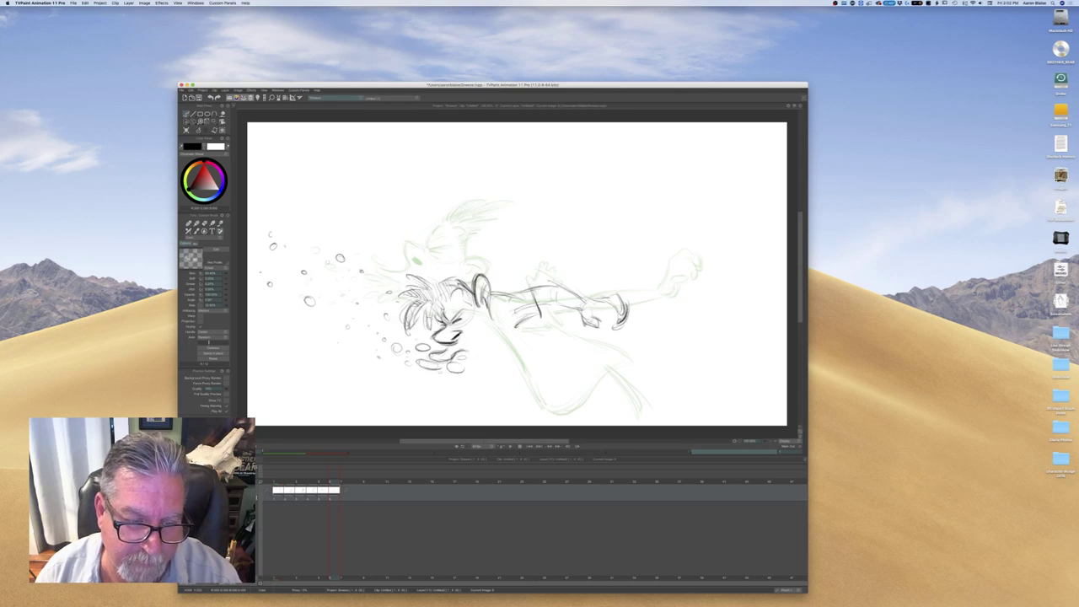
pyautogui.press('Left')
pyautogui.press('Right')
pyautogui.press('Left')
pyautogui.press('Right')
pyautogui.press('Left')
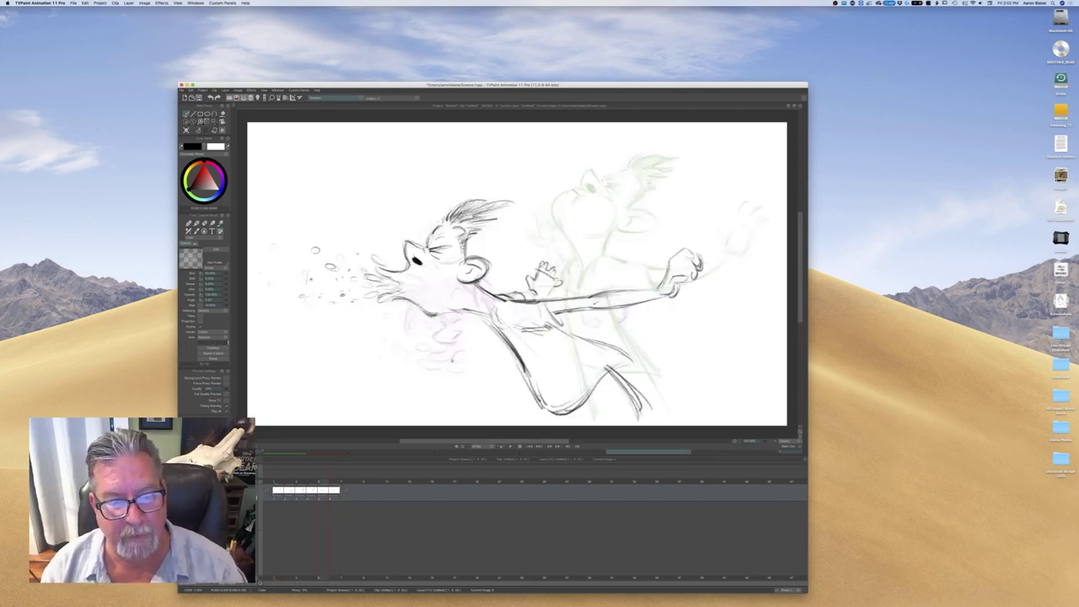
pyautogui.press('Right')
# Strengthen the upper back line from ear to shoulder and clean up the marks beneath it, flipping to compare with earlier drawings
pyautogui.moveTo(488, 298)
pyautogui.mouseDown()
pyautogui.moveTo(496, 324)
pyautogui.moveTo(513, 295)
pyautogui.moveTo(502, 292)
pyautogui.moveTo(541, 317)
pyautogui.moveTo(538, 305)
pyautogui.mouseUp()
pyautogui.press('e')
pyautogui.press('Left')
pyautogui.press('Right')
pyautogui.press('Left')
pyautogui.press('Right')
pyautogui.press('b')
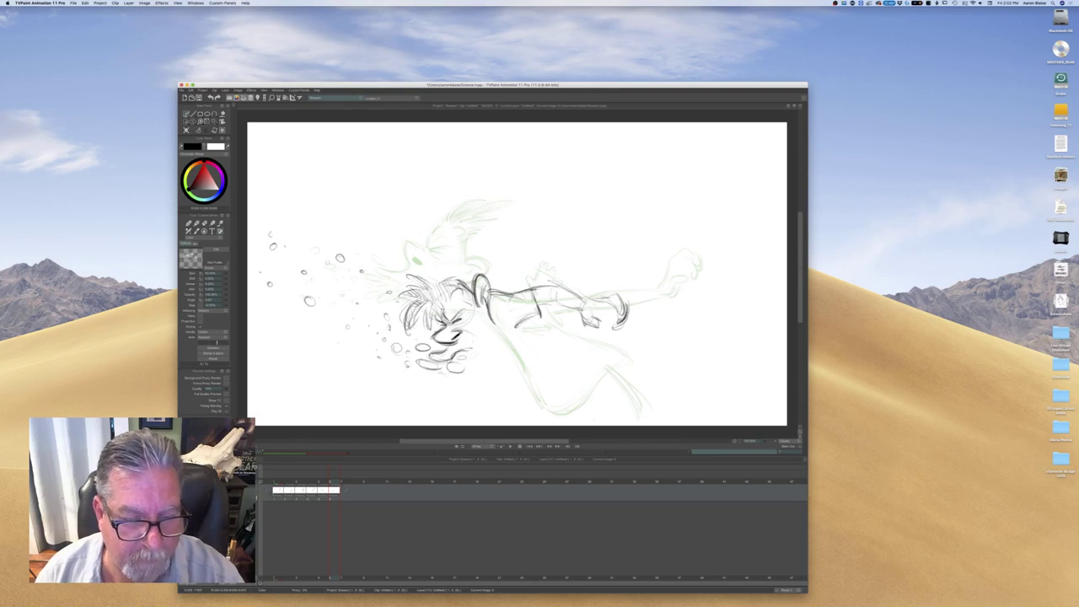
pyautogui.press('Left')
pyautogui.press('Right')
pyautogui.press('Left')
pyautogui.press('Right')
pyautogui.press('Left')
pyautogui.press('Left')
pyautogui.press('Right')
pyautogui.press('Right')
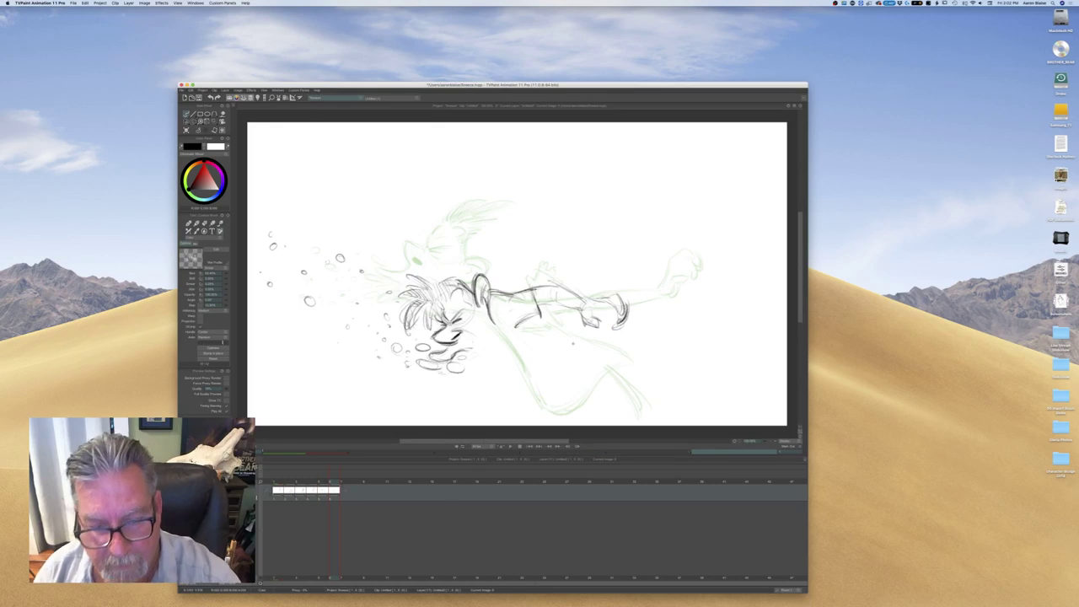
# Draw the bent-over torso with a curved contour across its middle, a chest curve under the chin, a belly line and an armpit fold
pyautogui.moveTo(577, 338); pyautogui.dragTo(537, 400)
pyautogui.moveTo(518, 357)
pyautogui.mouseDown()
pyautogui.moveTo(483, 376)
pyautogui.moveTo(498, 383)
pyautogui.mouseUp()
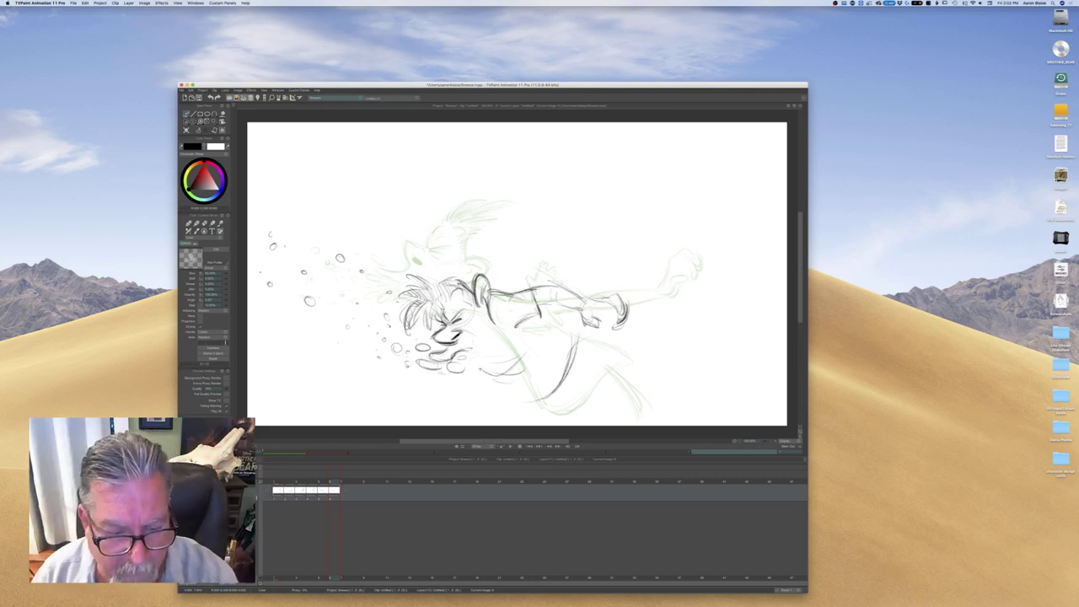
pyautogui.moveTo(486, 378)
pyautogui.mouseDown()
pyautogui.moveTo(483, 388)
pyautogui.moveTo(510, 405)
pyautogui.moveTo(529, 403)
pyautogui.moveTo(496, 393)
pyautogui.moveTo(536, 405)
pyautogui.mouseUp()
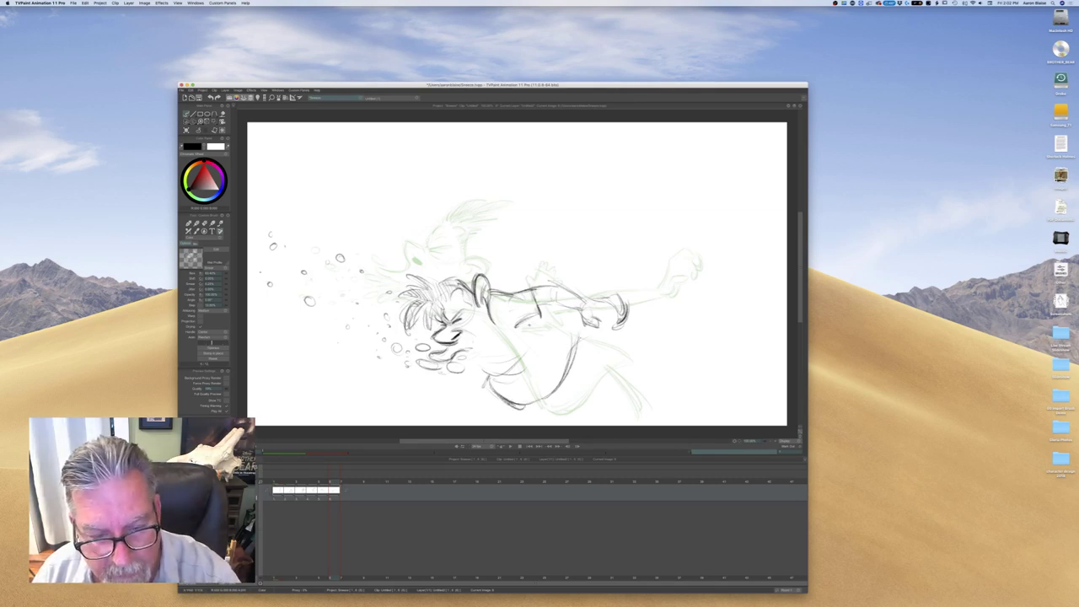
pyautogui.moveTo(541, 325)
pyautogui.mouseDown()
pyautogui.moveTo(530, 349)
pyautogui.moveTo(572, 359)
pyautogui.moveTo(568, 375)
pyautogui.mouseUp()
# Flip between the sneeze and head-down drawings to examine the torso's movement
pyautogui.press('Left')
pyautogui.press('Right')
pyautogui.press('Left')
pyautogui.press('Right')
pyautogui.press('Left')
pyautogui.press('Right')
pyautogui.press('Left')
pyautogui.press('Right')
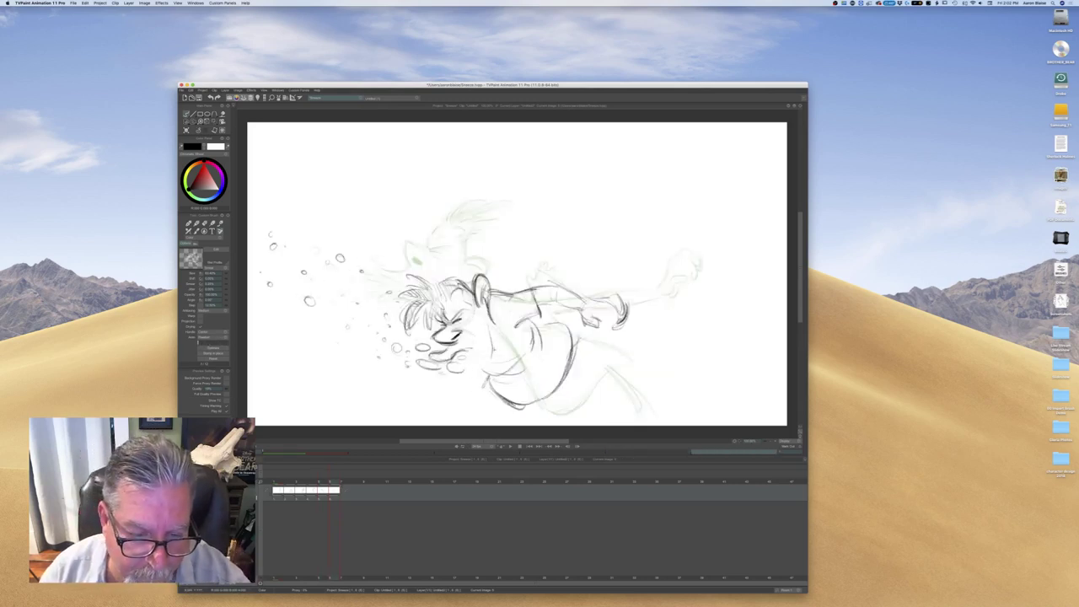
pyautogui.press('Left')
pyautogui.press('Right')
pyautogui.press('Left')
pyautogui.press('Right')
pyautogui.press('Left')
pyautogui.press('Right')
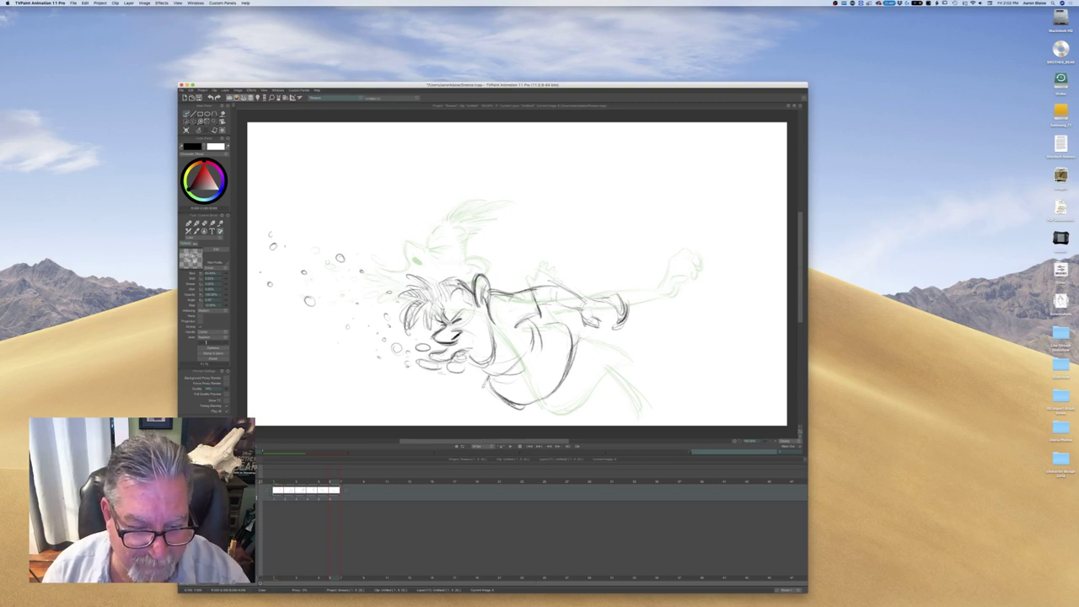
pyautogui.press('Left')
pyautogui.press('Right')
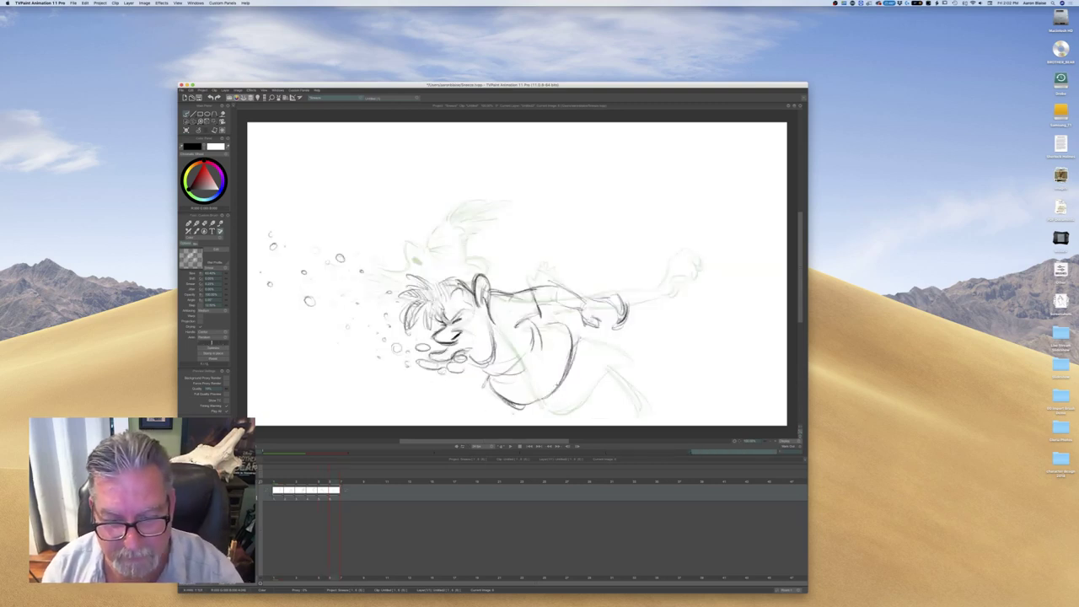
pyautogui.press('Left')
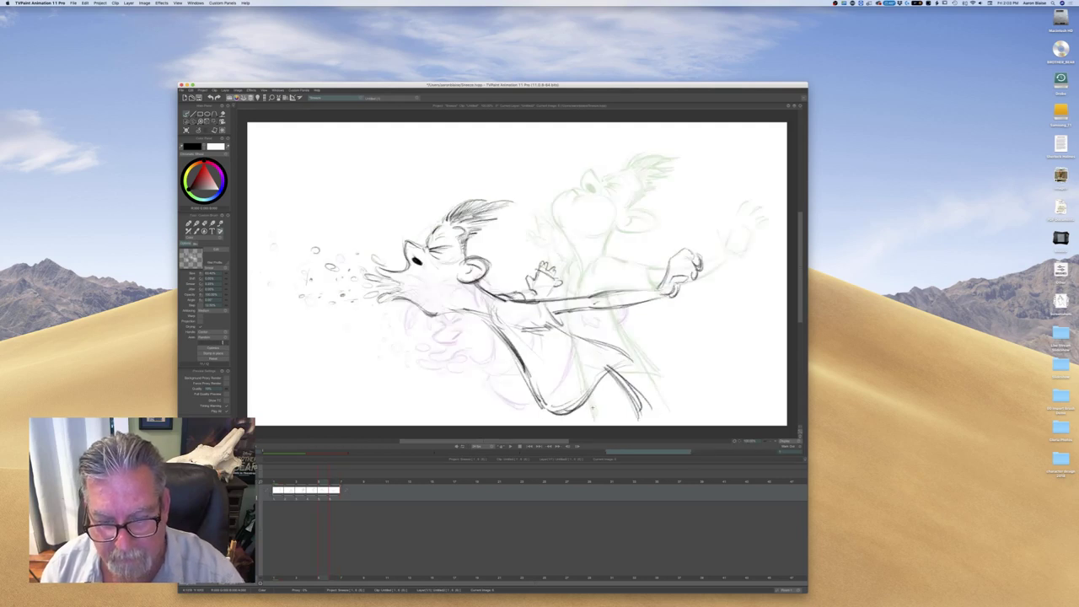
pyautogui.press('Right')
# Draw the curved shirt hem, lower back line and start of the legs, comparing the body with the sneeze drawing
pyautogui.moveTo(607, 373)
pyautogui.mouseDown()
pyautogui.moveTo(618, 416)
pyautogui.moveTo(560, 411)
pyautogui.moveTo(591, 393)
pyautogui.moveTo(546, 412)
pyautogui.mouseUp()
pyautogui.moveTo(565, 342); pyautogui.dragTo(589, 355)
pyautogui.moveTo(532, 325)
pyautogui.mouseDown()
pyautogui.moveTo(572, 330)
pyautogui.moveTo(570, 367)
pyautogui.mouseUp()
pyautogui.moveTo(536, 301)
pyautogui.mouseDown()
pyautogui.moveTo(546, 306)
pyautogui.moveTo(553, 283)
pyautogui.moveTo(584, 300)
pyautogui.mouseUp()
pyautogui.press('Left')
pyautogui.press('Right')
pyautogui.press('Left')
pyautogui.press('Right')
pyautogui.press('Left')
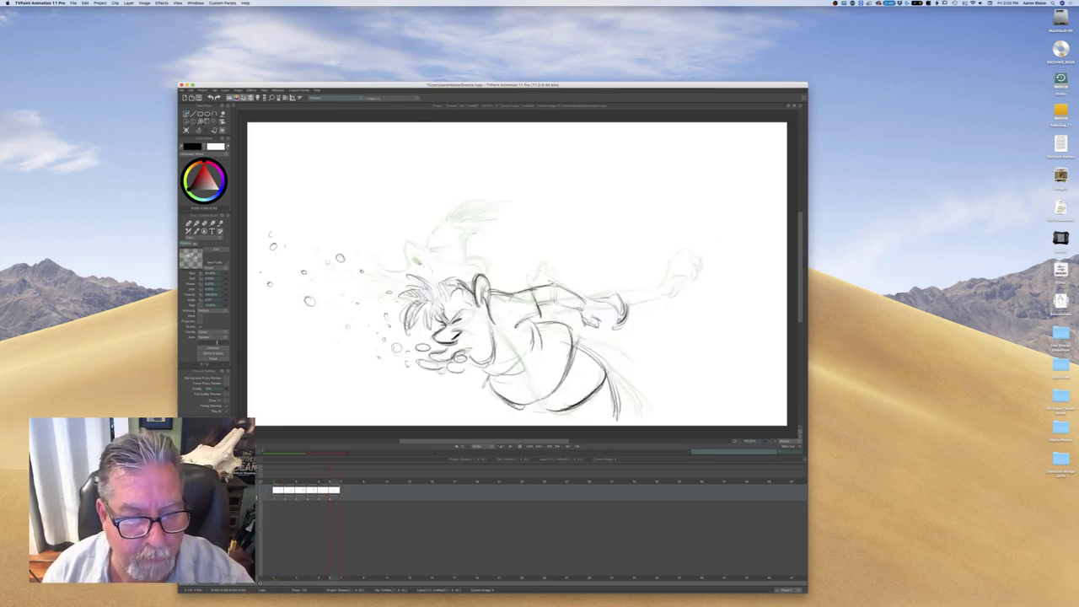
# Add short curved motion lines above the head and extra droplets at the lower front of the spray
pyautogui.moveTo(424, 233); pyautogui.dragTo(435, 252)
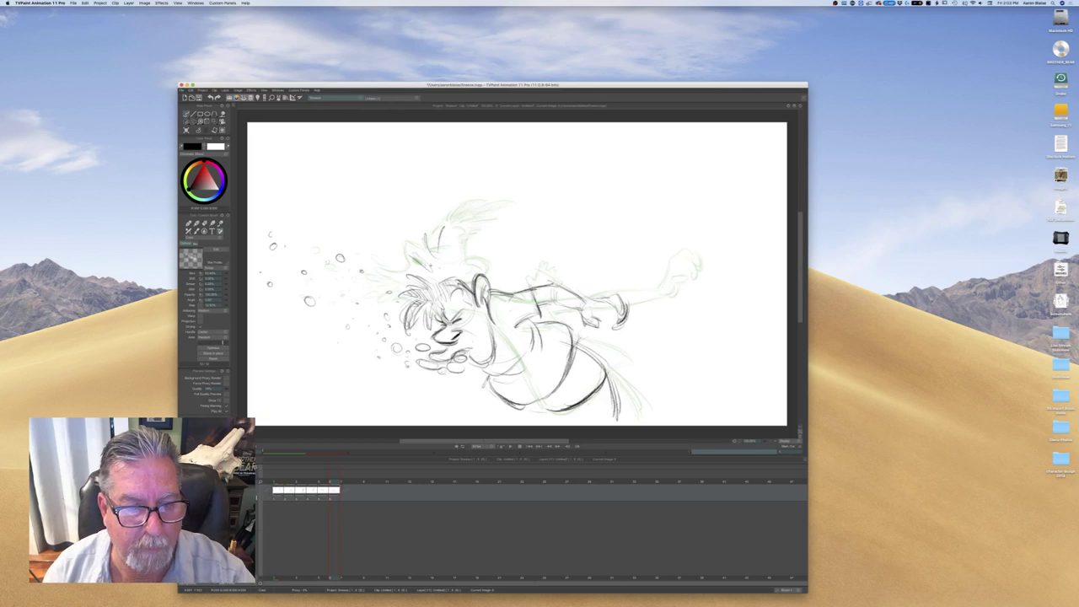
pyautogui.press('Return')
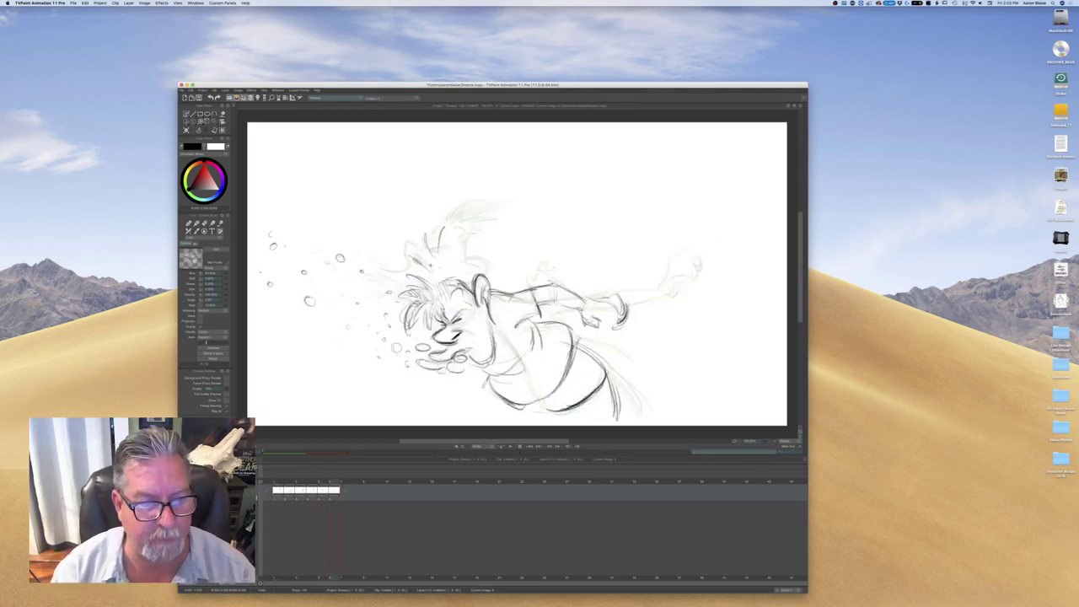
pyautogui.moveTo(304, 333); pyautogui.dragTo(305, 333)
pyautogui.click(303, 320)
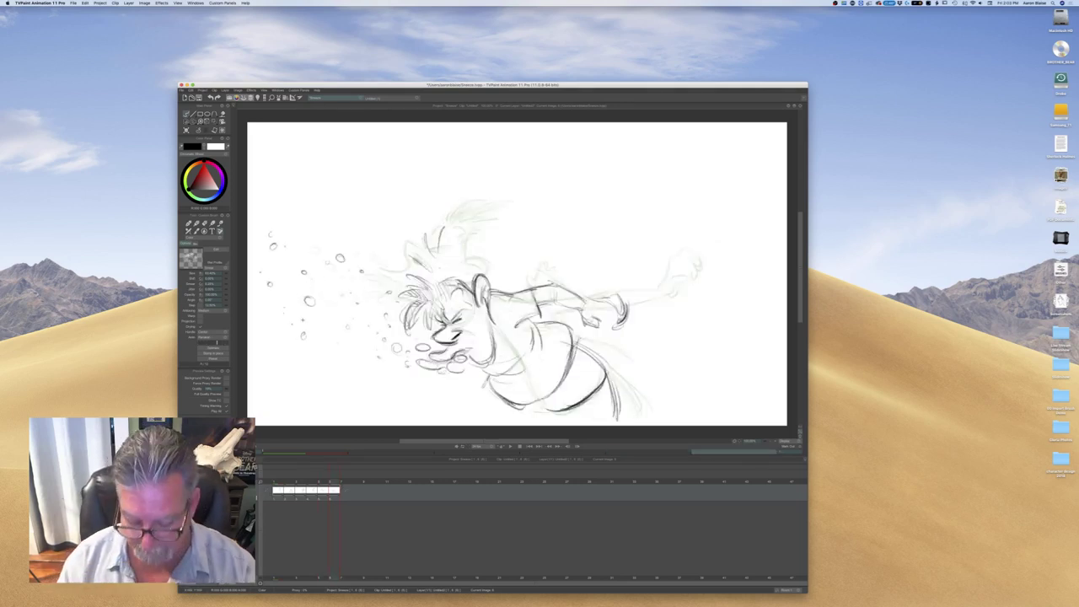
# Add a blank drawing at the end of the sequence and return to the head-down pose
pyautogui.click(340, 478)
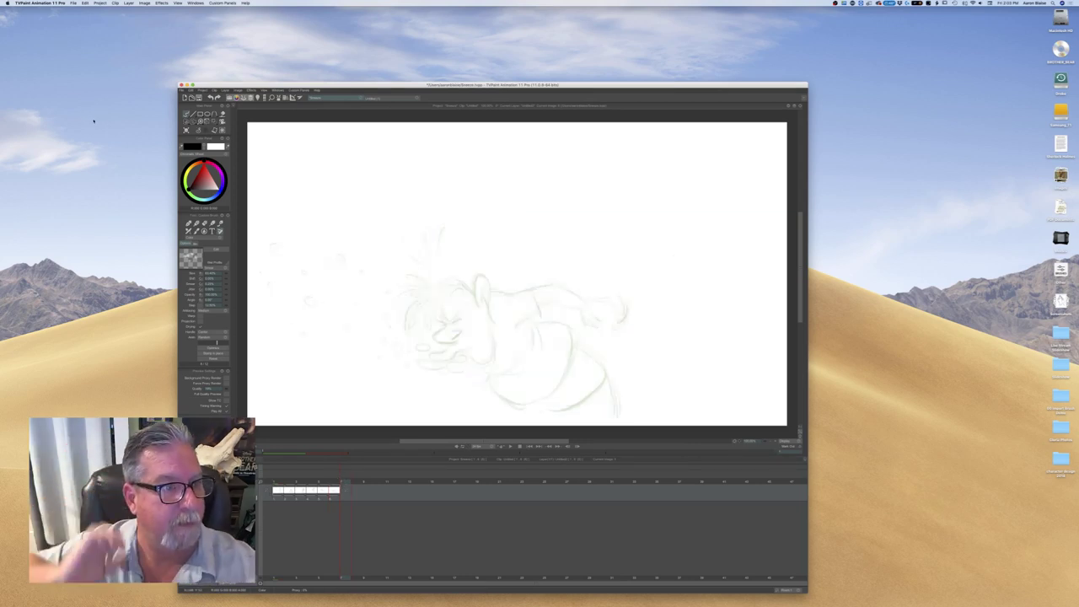
pyautogui.click(186, 130)
pyautogui.moveTo(340, 478)
pyautogui.mouseDown()
pyautogui.moveTo(279, 482)
pyautogui.moveTo(321, 481)
pyautogui.mouseUp()
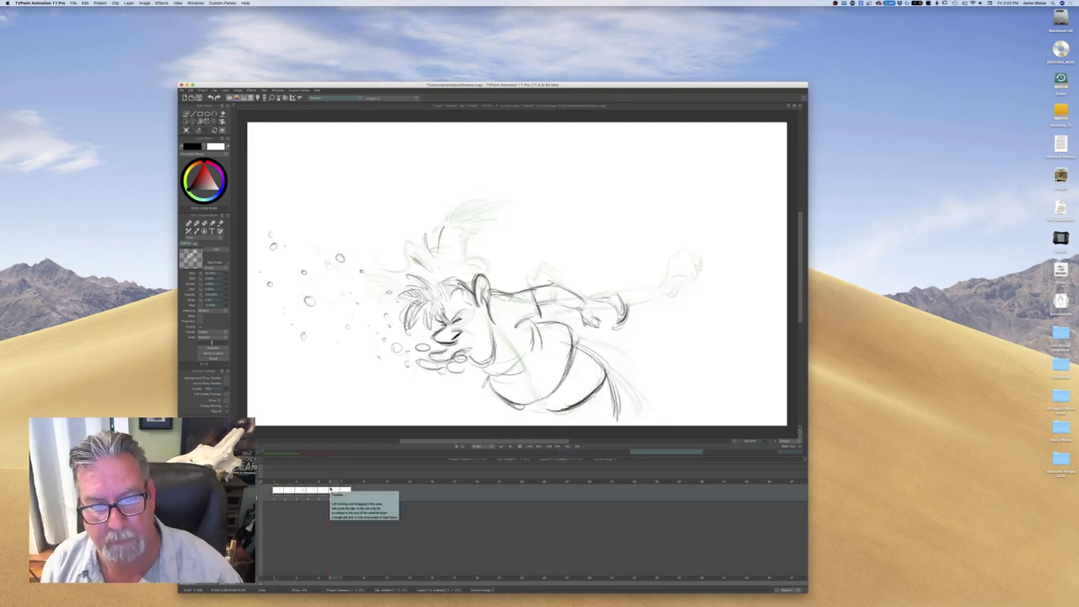
# Erase the trailing arm, hand and sleeve from the head-down pose
pyautogui.press('e')
pyautogui.moveTo(621, 296)
pyautogui.mouseDown()
pyautogui.moveTo(624, 315)
pyautogui.moveTo(533, 293)
pyautogui.moveTo(538, 309)
pyautogui.moveTo(517, 313)
pyautogui.mouseUp()
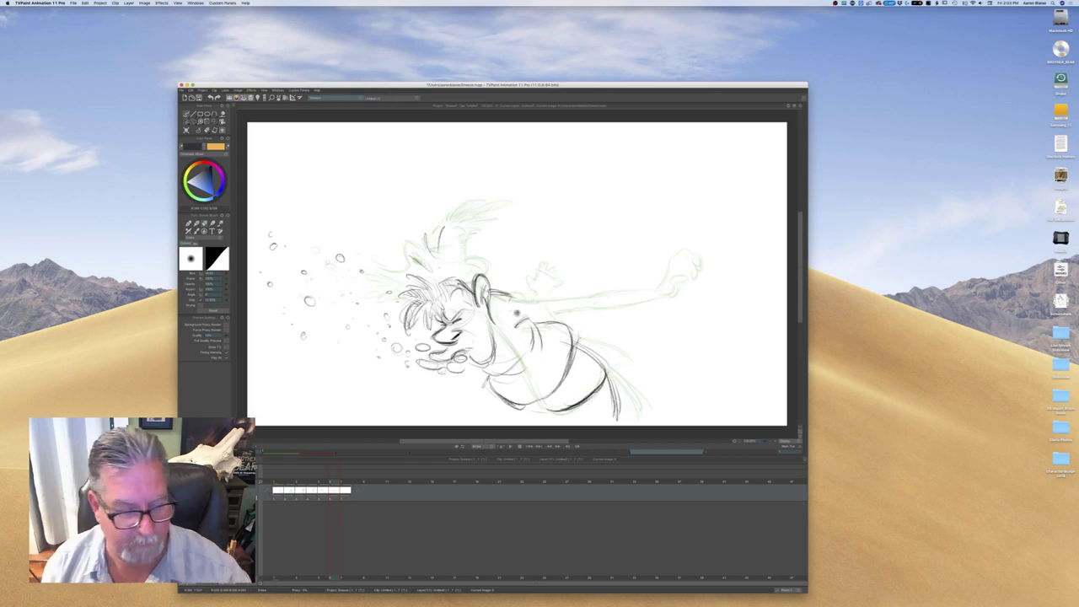
pyautogui.press('b')
# Redraw the shoulder, sleeve and arm stretched back and slightly upward, flipping through the drawings to check the swing
pyautogui.press('Left')
pyautogui.press('Left')
pyautogui.press('Left')
pyautogui.press('Left')
pyautogui.press('Left')
pyautogui.press('Right')
pyautogui.press('Right')
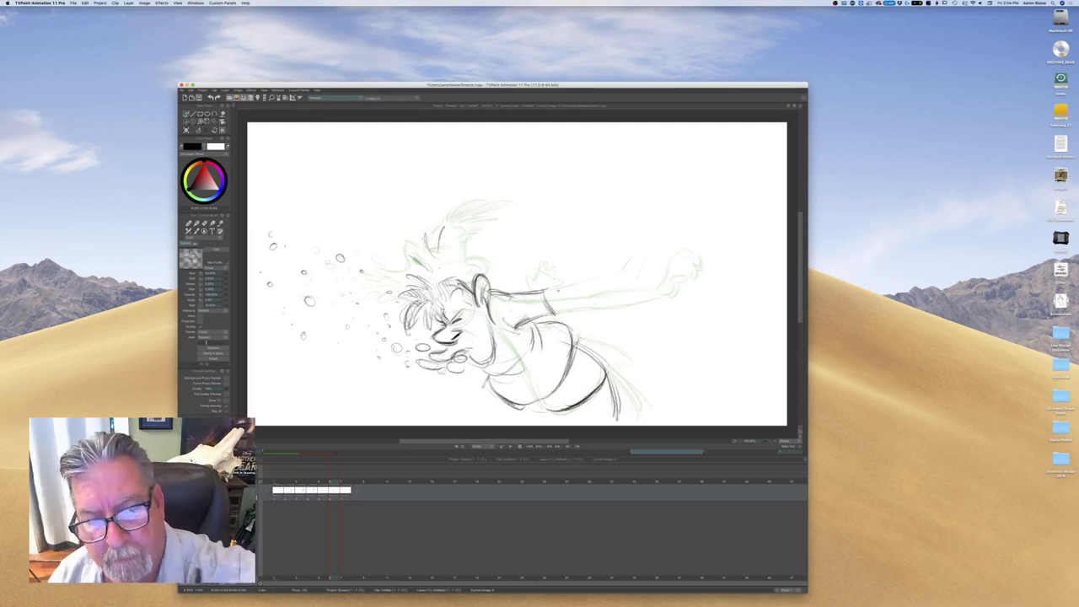
pyautogui.moveTo(531, 293)
pyautogui.mouseDown()
pyautogui.moveTo(615, 275)
pyautogui.moveTo(604, 279)
pyautogui.moveTo(614, 290)
pyautogui.moveTo(569, 301)
pyautogui.mouseUp()
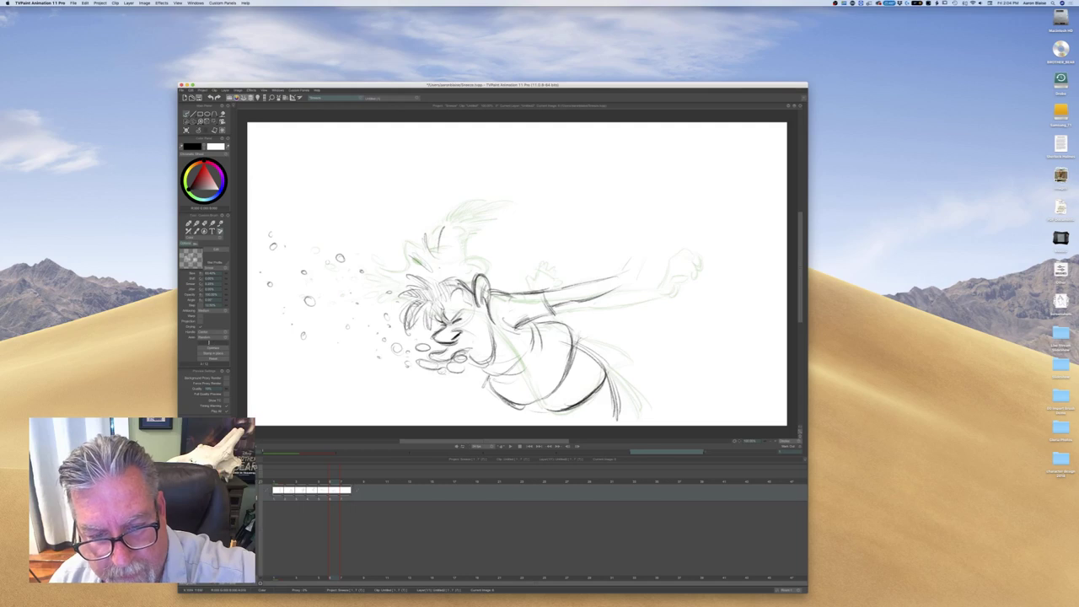
pyautogui.press('Right')
pyautogui.press('Left')
pyautogui.press('Right')
pyautogui.press('Left')
pyautogui.press('Right')
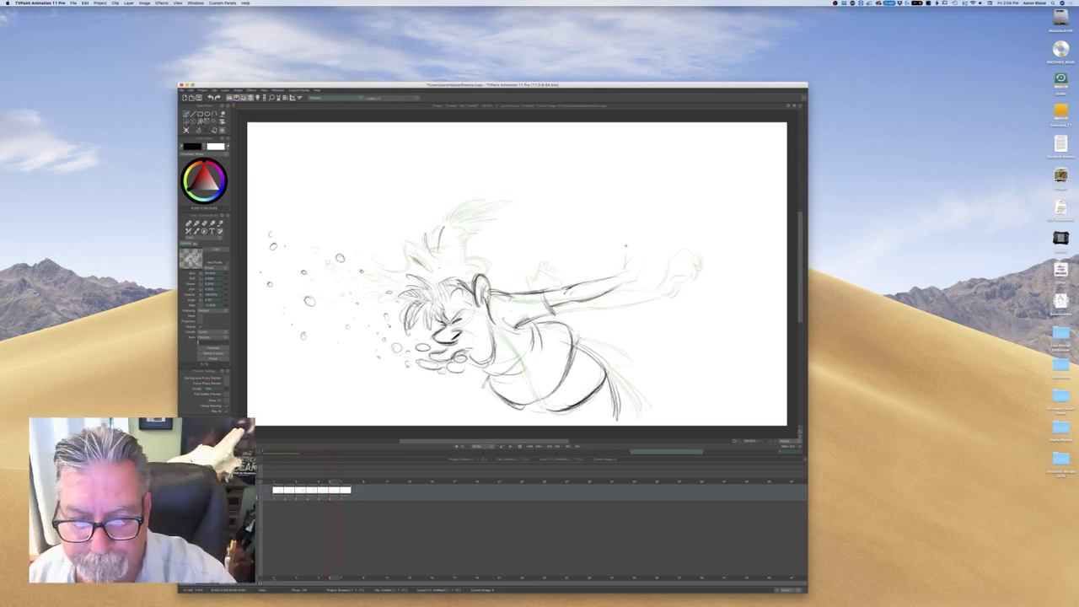
# Draw the bent-back hand with curled fingers at the end of the raised arm, checking it against the sneeze drawing
pyautogui.moveTo(628, 253)
pyautogui.mouseDown()
pyautogui.moveTo(621, 275)
pyautogui.moveTo(649, 271)
pyautogui.moveTo(649, 280)
pyautogui.moveTo(653, 252)
pyautogui.moveTo(654, 265)
pyautogui.mouseUp()
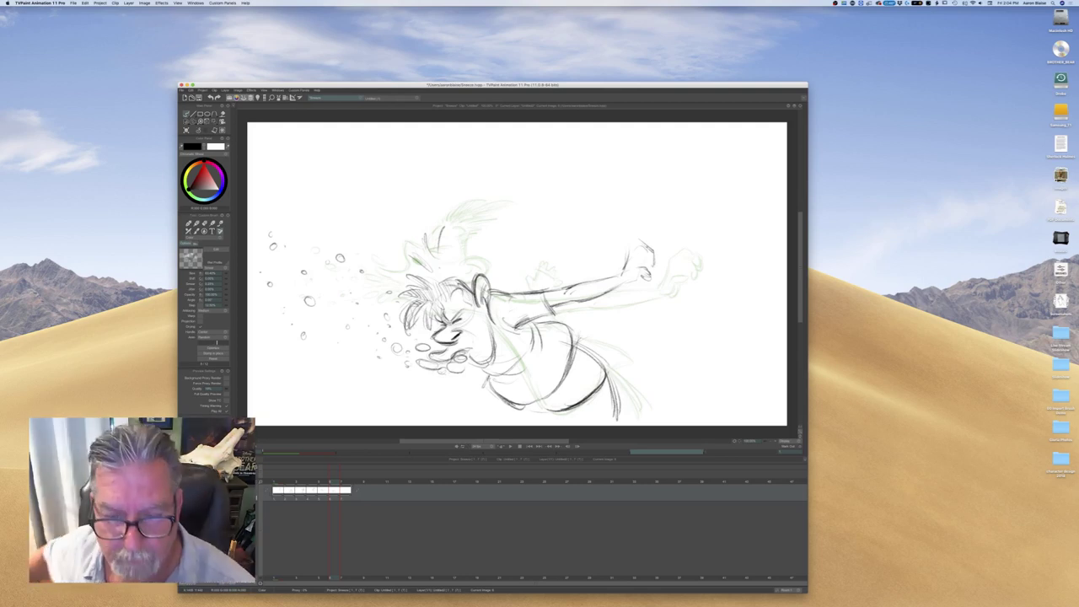
pyautogui.moveTo(626, 278)
pyautogui.mouseDown()
pyautogui.moveTo(636, 287)
pyautogui.moveTo(656, 274)
pyautogui.moveTo(644, 265)
pyautogui.mouseUp()
pyautogui.press('Left')
pyautogui.press('Right')
pyautogui.press('Left')
pyautogui.press('Right')
pyautogui.press('Left')
pyautogui.press('Right')
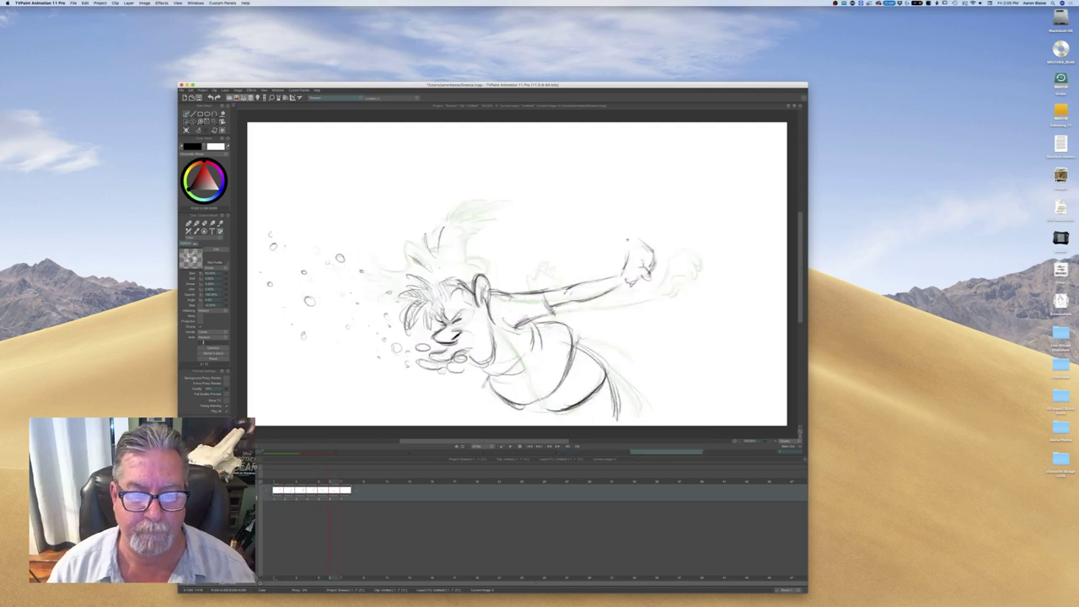
pyautogui.press('Left')
pyautogui.press('Right')
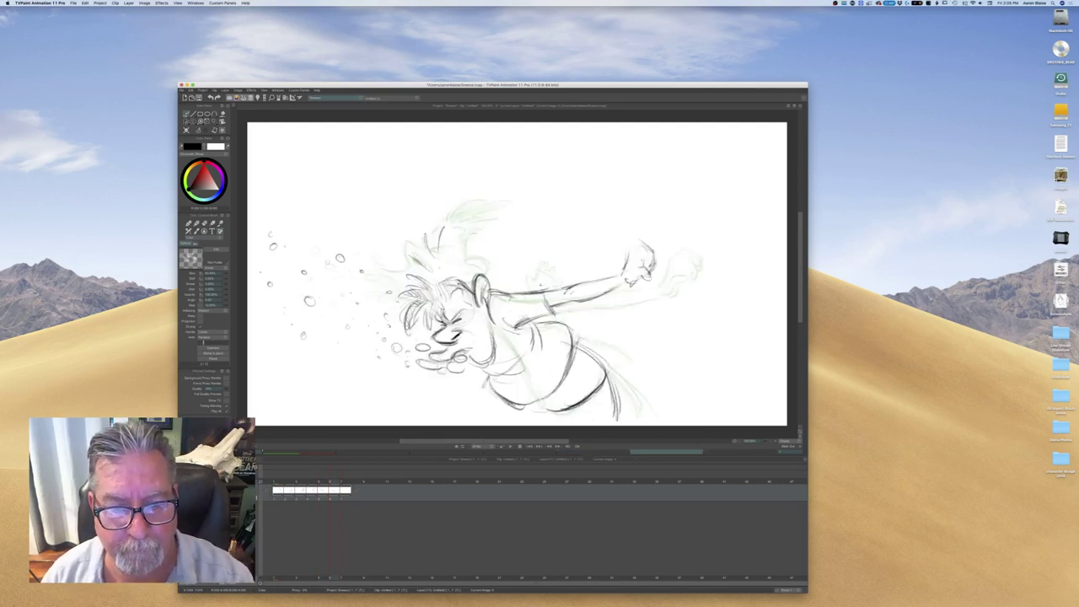
pyautogui.press('Left')
pyautogui.press('Left')
pyautogui.press('Right')
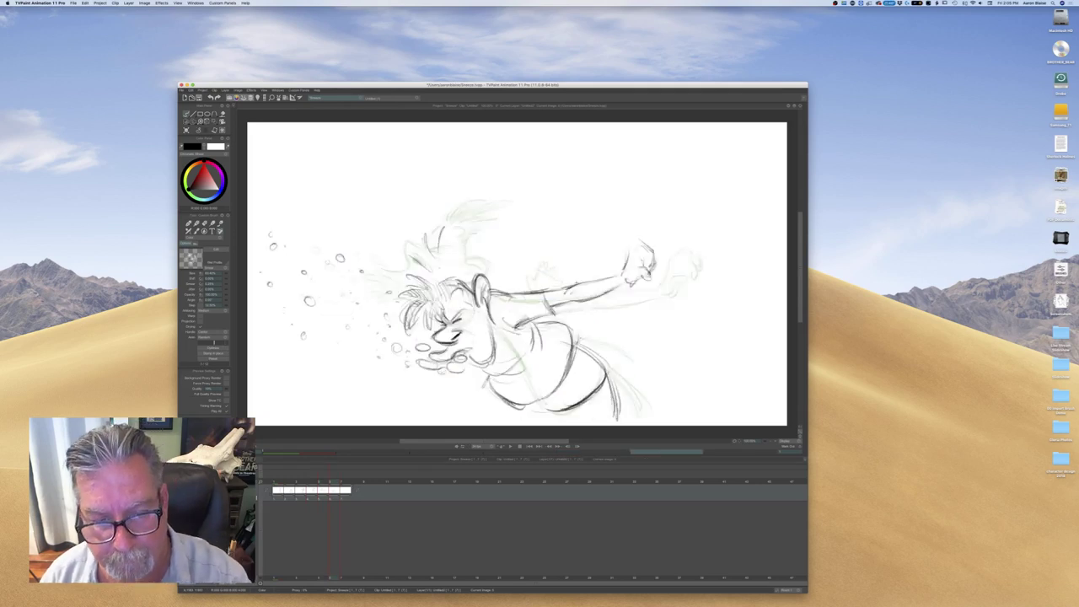
# Try small far-hand marks above and below the middle of the outstretched arm, and erase them
pyautogui.moveTo(569, 279)
pyautogui.mouseDown()
pyautogui.moveTo(580, 282)
pyautogui.moveTo(582, 308)
pyautogui.moveTo(569, 309)
pyautogui.mouseUp()
pyautogui.press('Left')
pyautogui.press('Right')
pyautogui.press('Left')
pyautogui.press('Right')
pyautogui.press('Left')
pyautogui.press('Right')
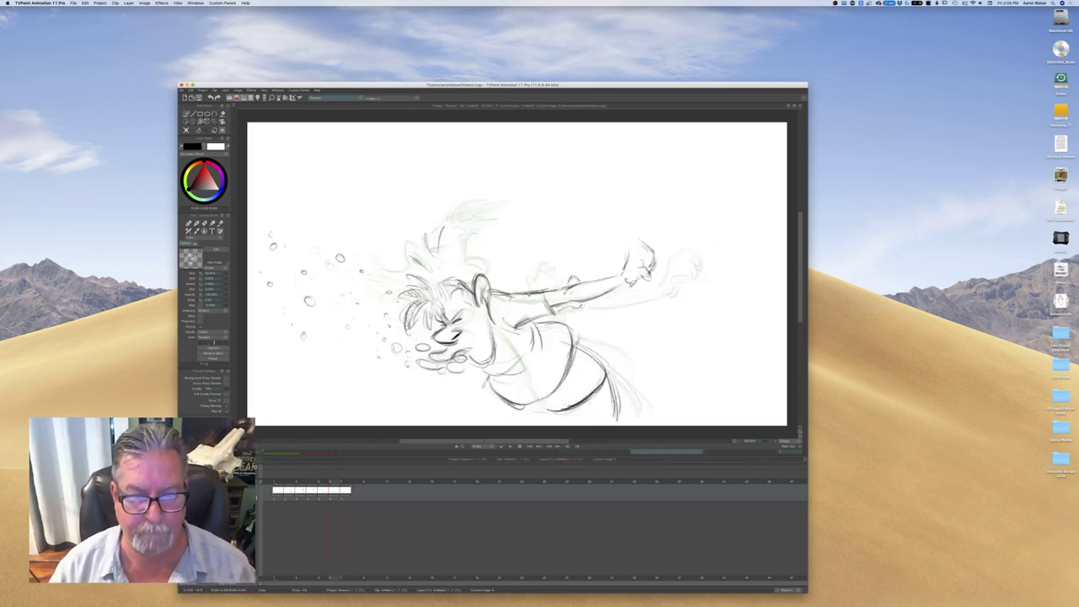
pyautogui.press('e')
pyautogui.moveTo(582, 306)
pyautogui.mouseDown()
pyautogui.moveTo(556, 310)
pyautogui.moveTo(580, 282)
pyautogui.mouseUp()
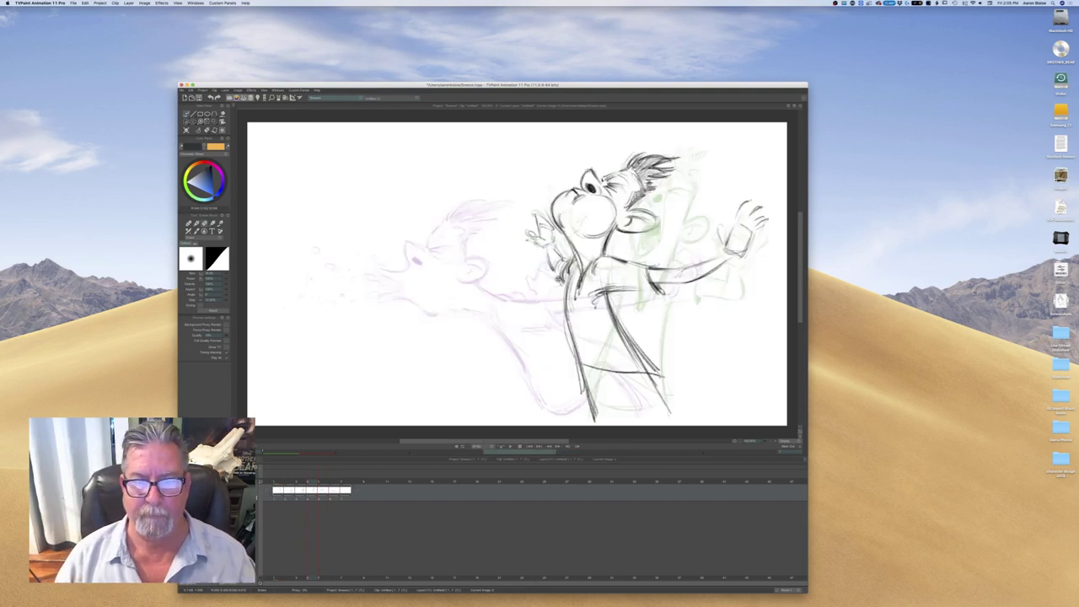
pyautogui.press('Right')
pyautogui.press('b')
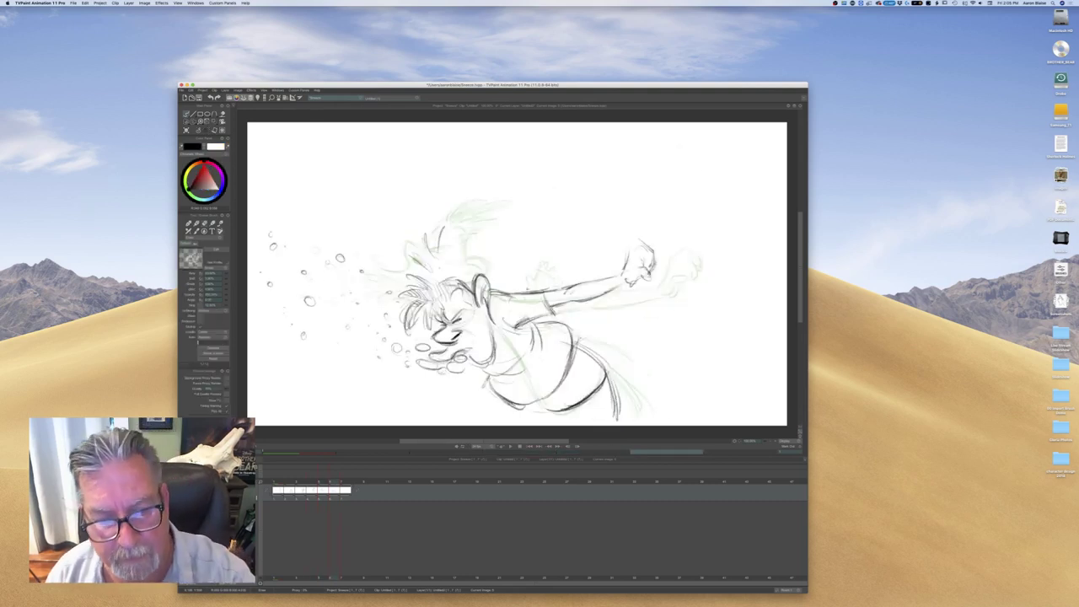
# Draw the far hand peeking over the middle of the outstretched arm, and clean up the shirt's side line, checking against the neighbouring drawing
pyautogui.moveTo(531, 287); pyautogui.dragTo(516, 289)
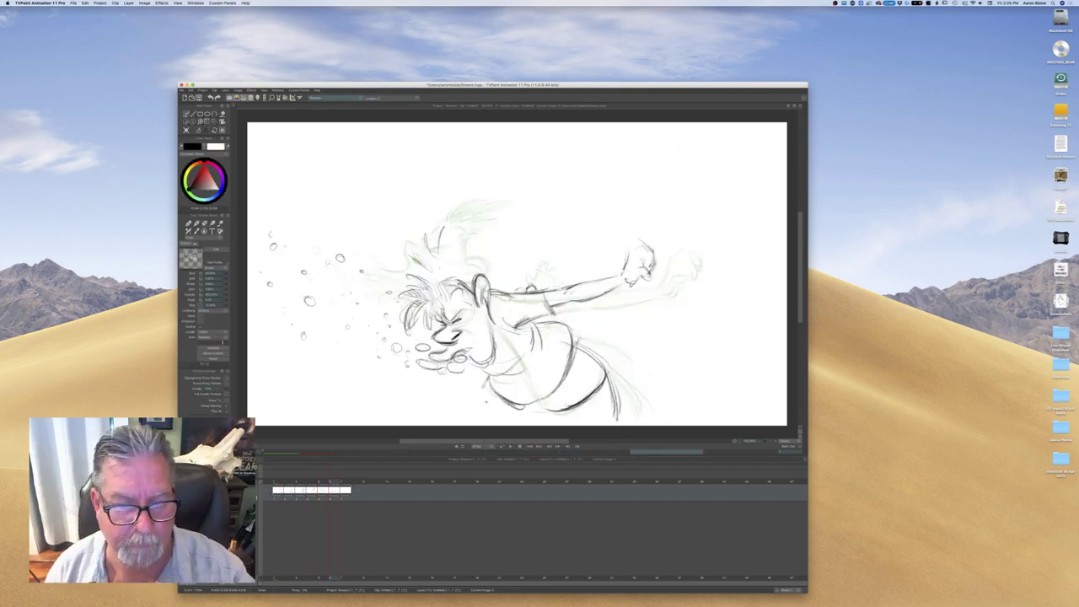
pyautogui.moveTo(579, 350); pyautogui.dragTo(606, 370)
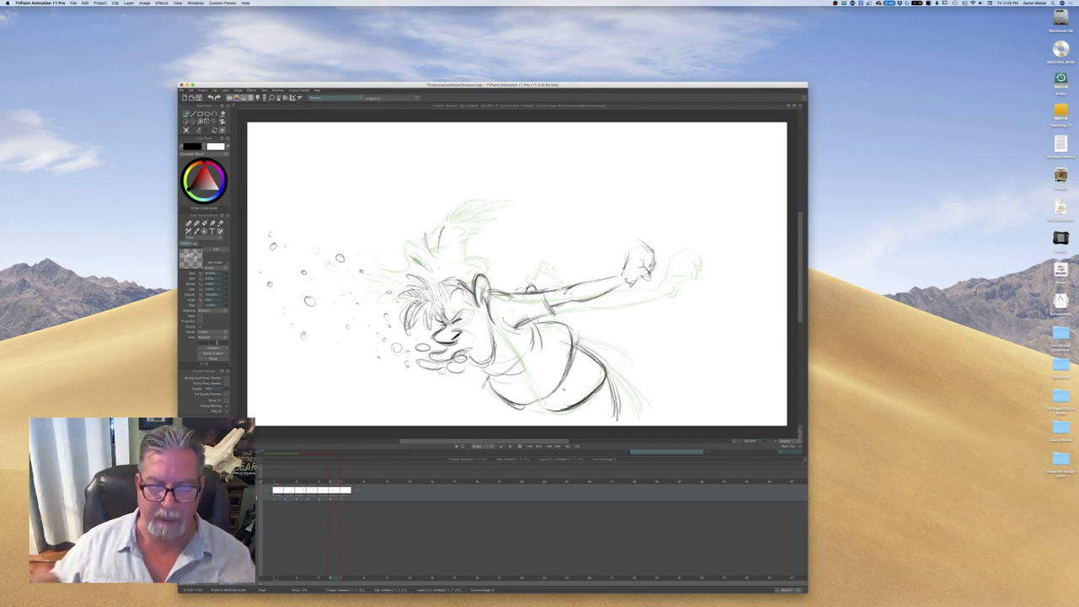
pyautogui.press('e')
pyautogui.moveTo(579, 331); pyautogui.dragTo(573, 367)
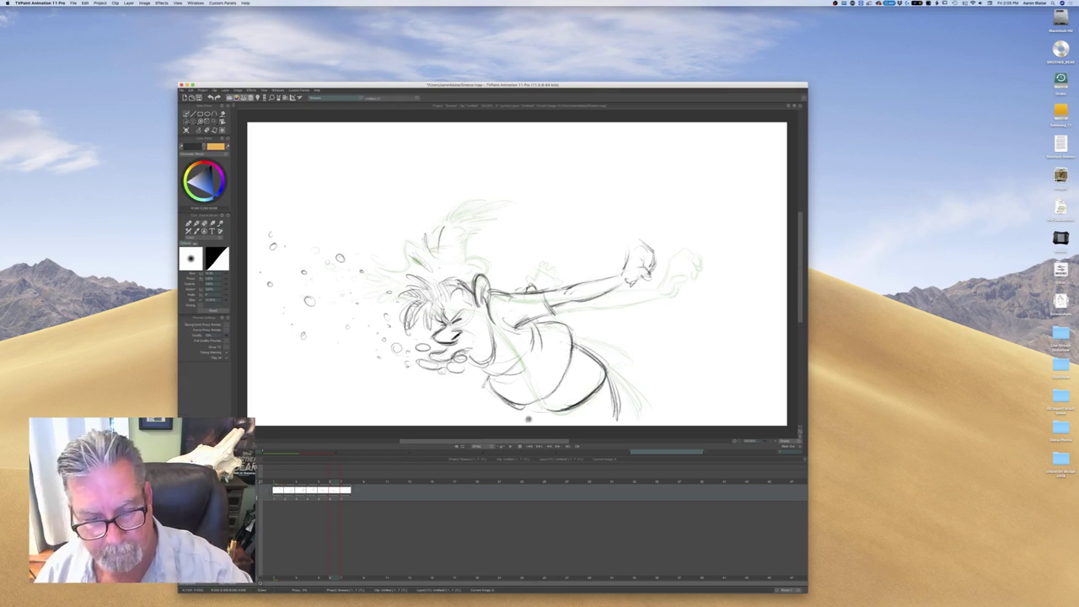
pyautogui.press('Left')
pyautogui.press('Right')
pyautogui.press('Left')
pyautogui.press('Right')
pyautogui.press('e')
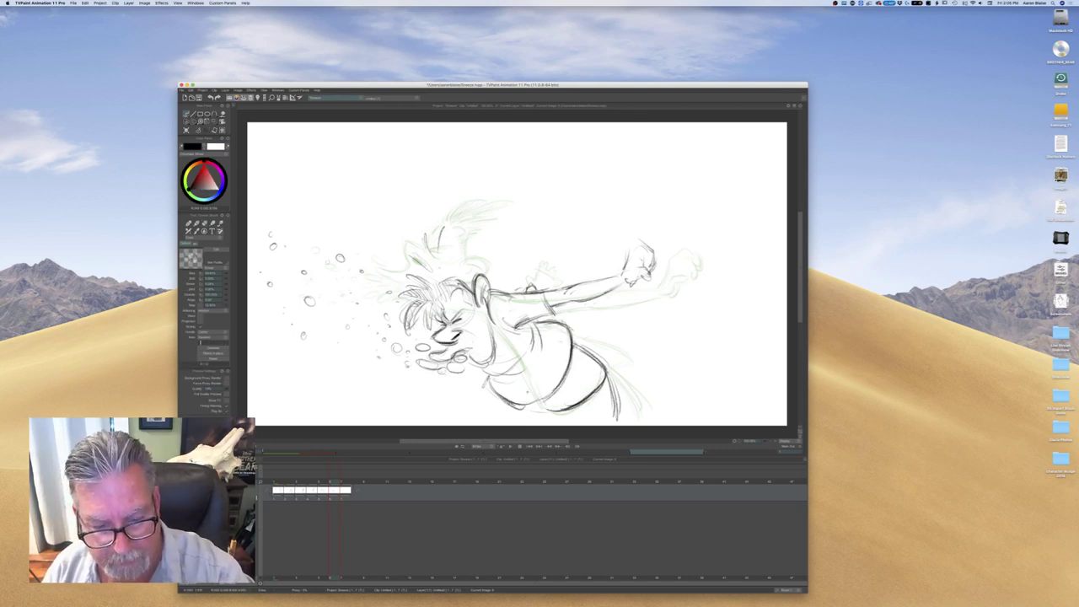
# Clean up the collar line below the chin of the head-down pose, flipping through the neighbouring drawings to check the motion
pyautogui.press('Right')
pyautogui.press('Left')
pyautogui.press('Left')
pyautogui.press('Right')
pyautogui.press('Left')
pyautogui.press('Right')
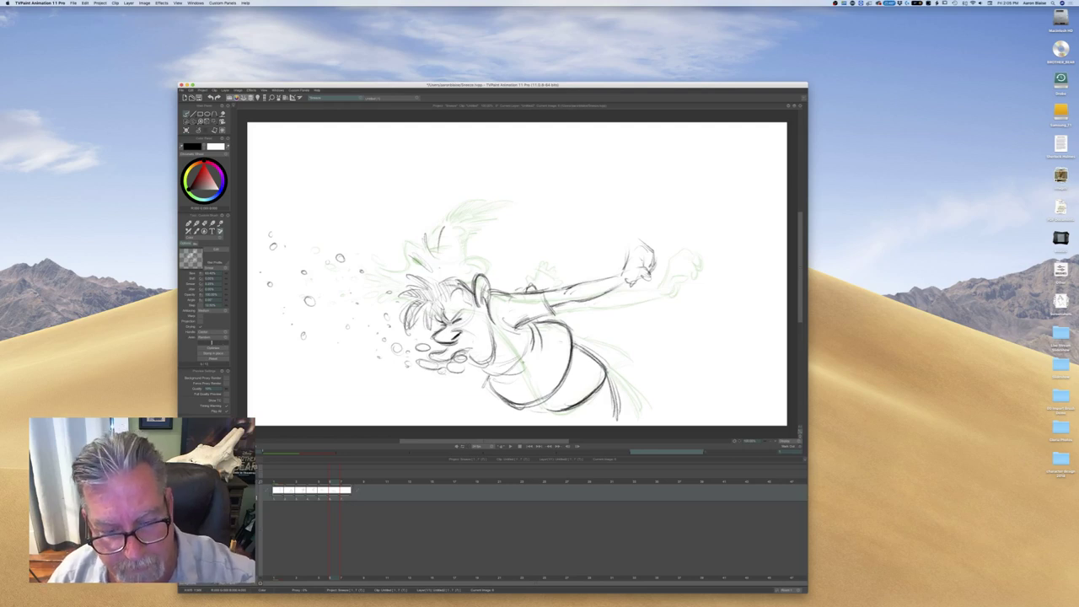
pyautogui.press('e')
pyautogui.moveTo(516, 358); pyautogui.dragTo(498, 366)
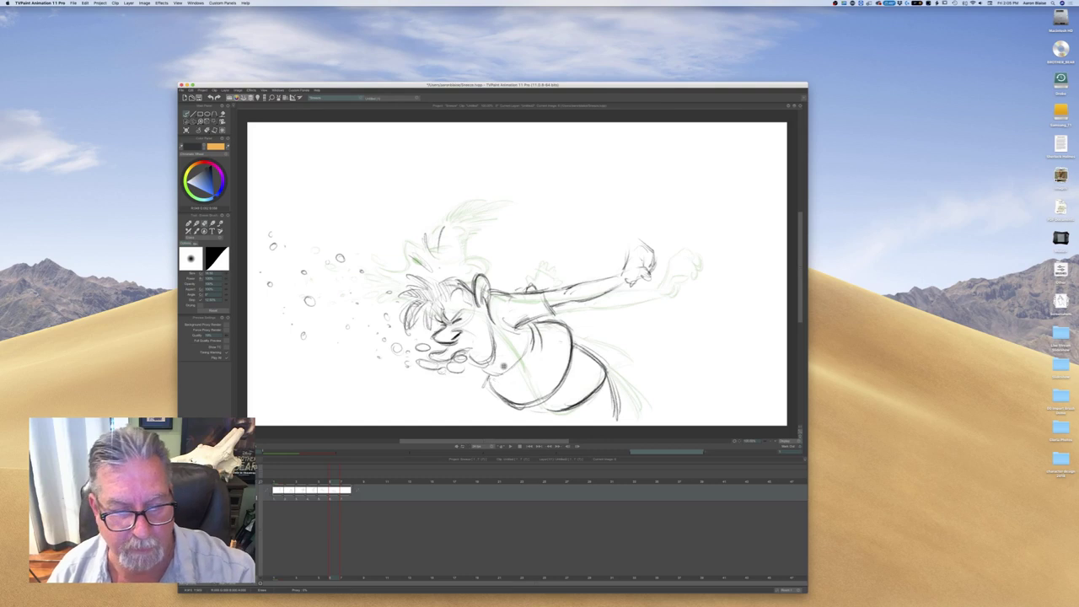
pyautogui.press('b')
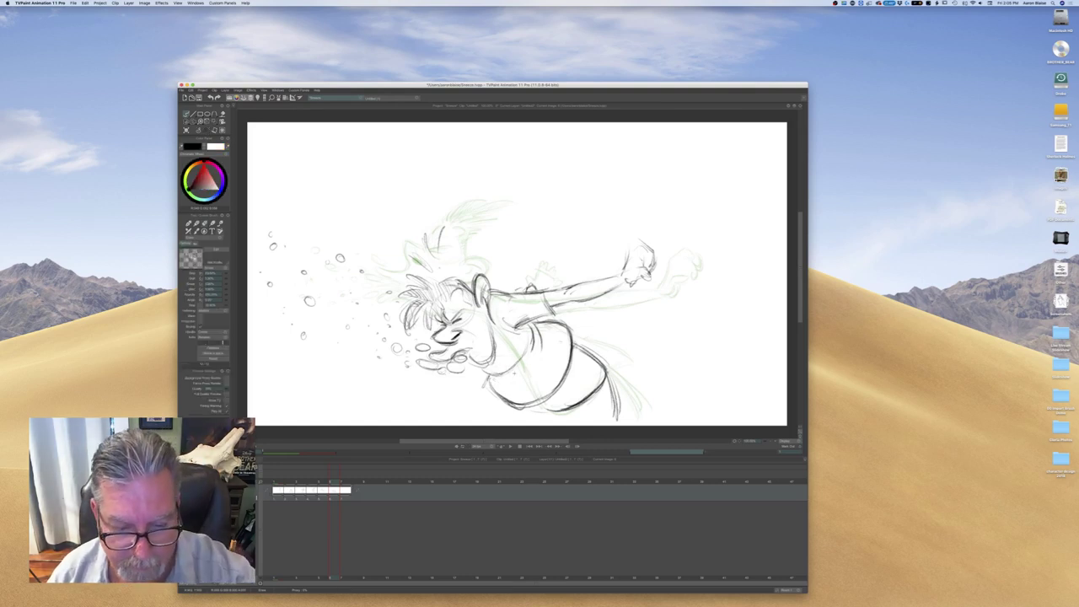
pyautogui.press('Left')
pyautogui.press('Right')
pyautogui.press('Left')
pyautogui.press('Right')
pyautogui.press('Left')
pyautogui.press('Right')
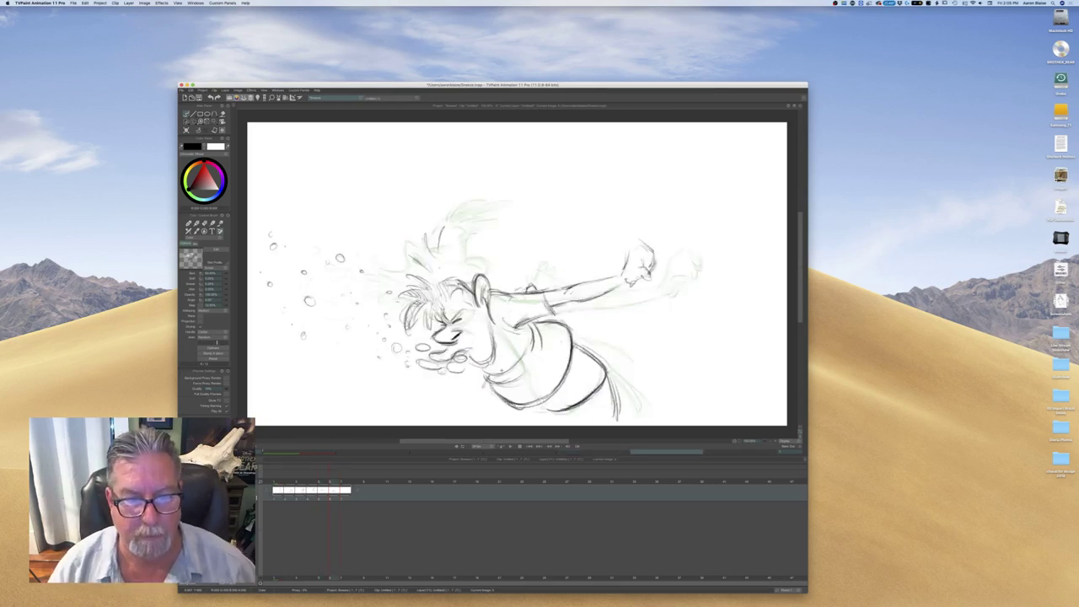
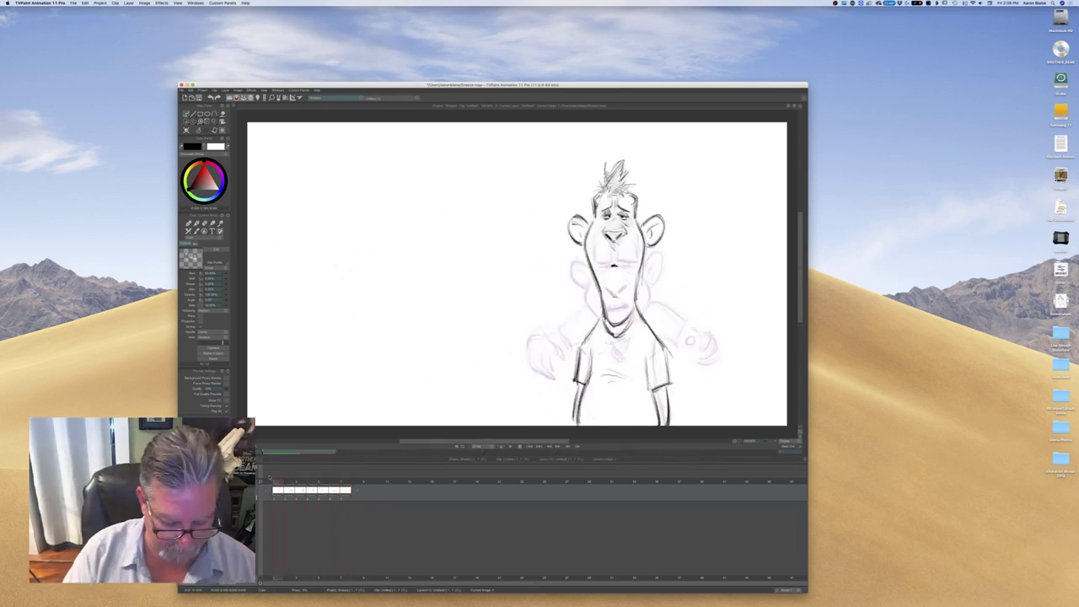
# Go to the blank drawing after the head-down pose and extend the layer by one frame
pyautogui.click(358, 483)
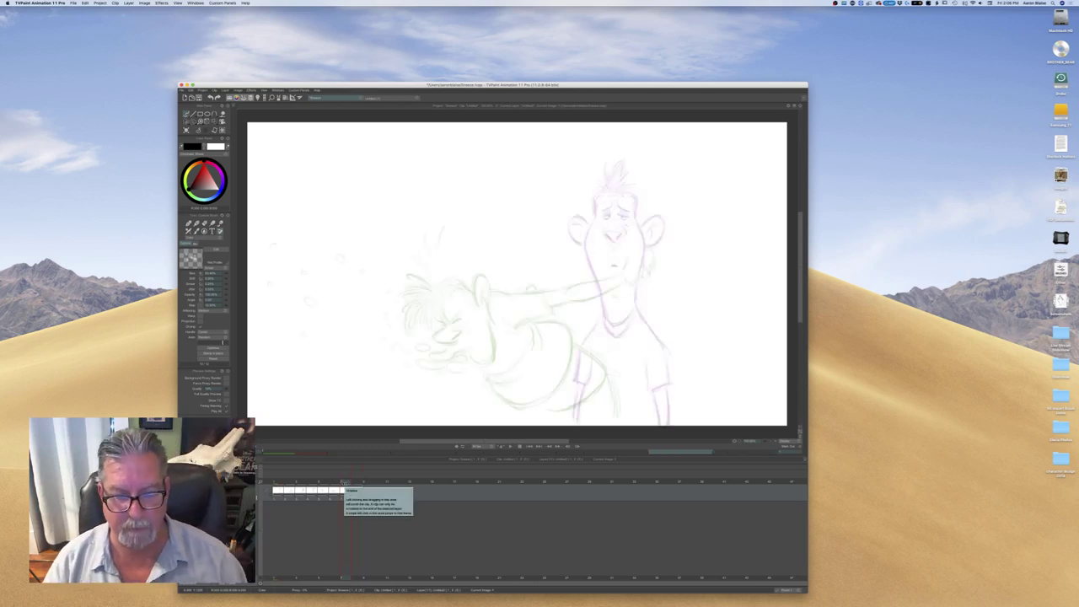
pyautogui.moveTo(343, 489); pyautogui.dragTo(362, 489)
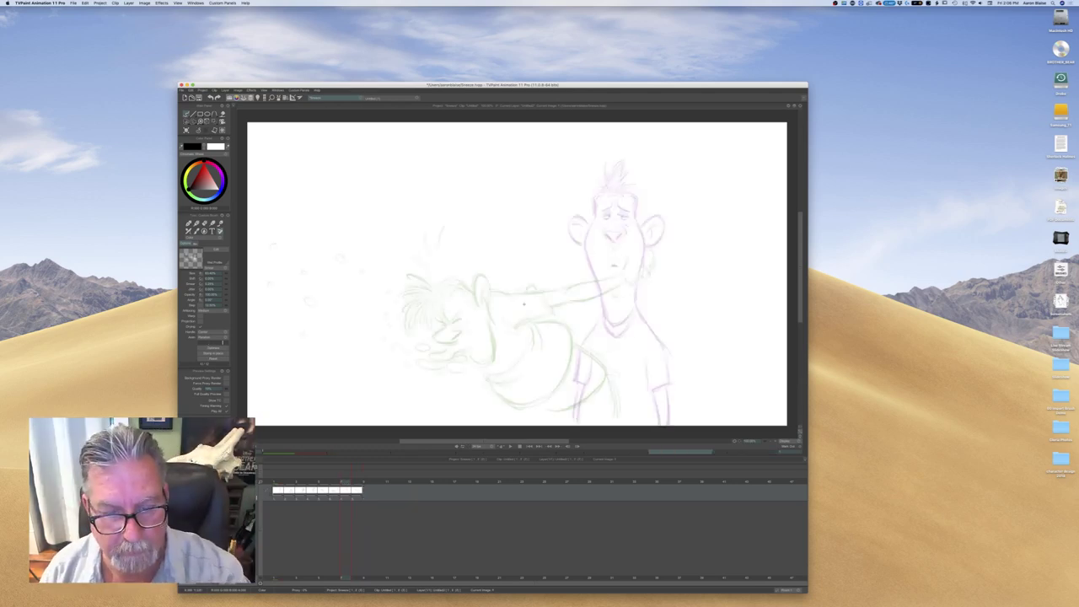
pyautogui.press('Left')
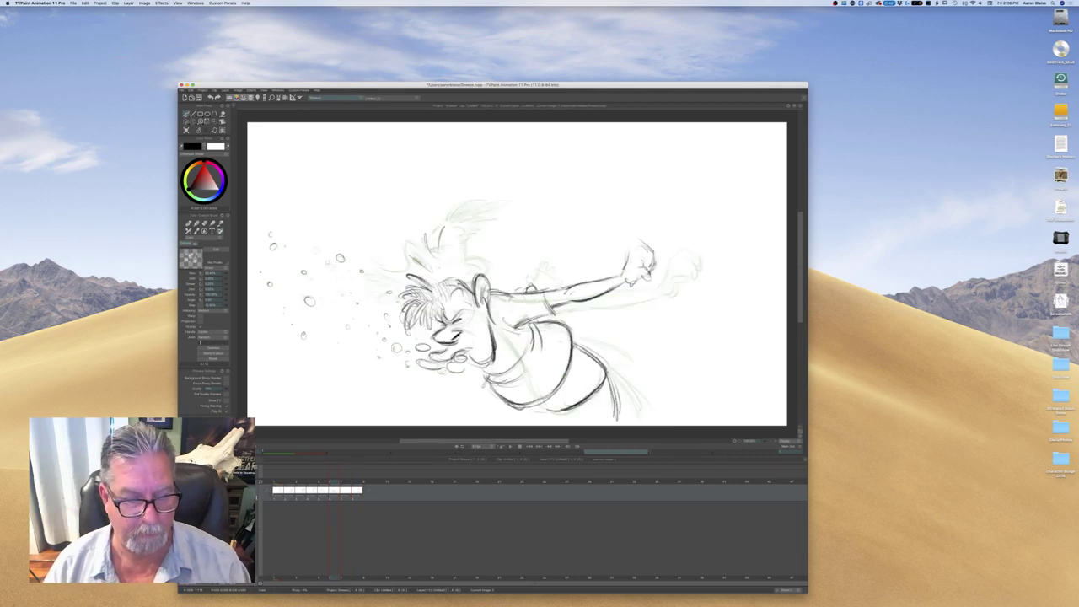
pyautogui.press('Left')
pyautogui.press('Right')
pyautogui.press('Right')
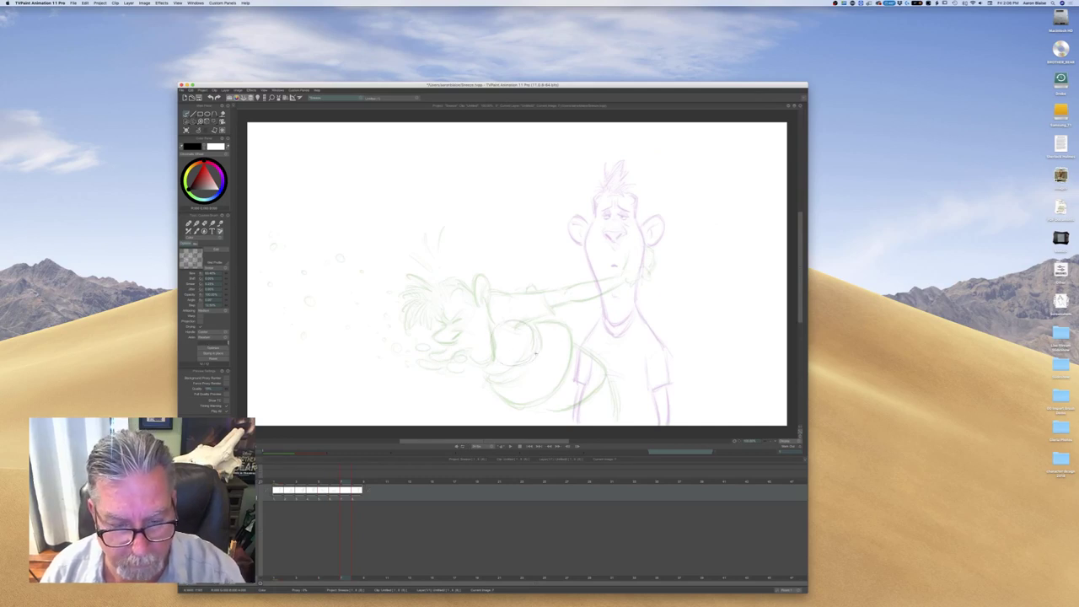
# Sketch a round cranium over the previous pose's chest for the lowered head, flipping between the drawings to check its placement
pyautogui.moveTo(506, 326)
pyautogui.mouseDown()
pyautogui.moveTo(536, 333)
pyautogui.moveTo(497, 314)
pyautogui.mouseUp()
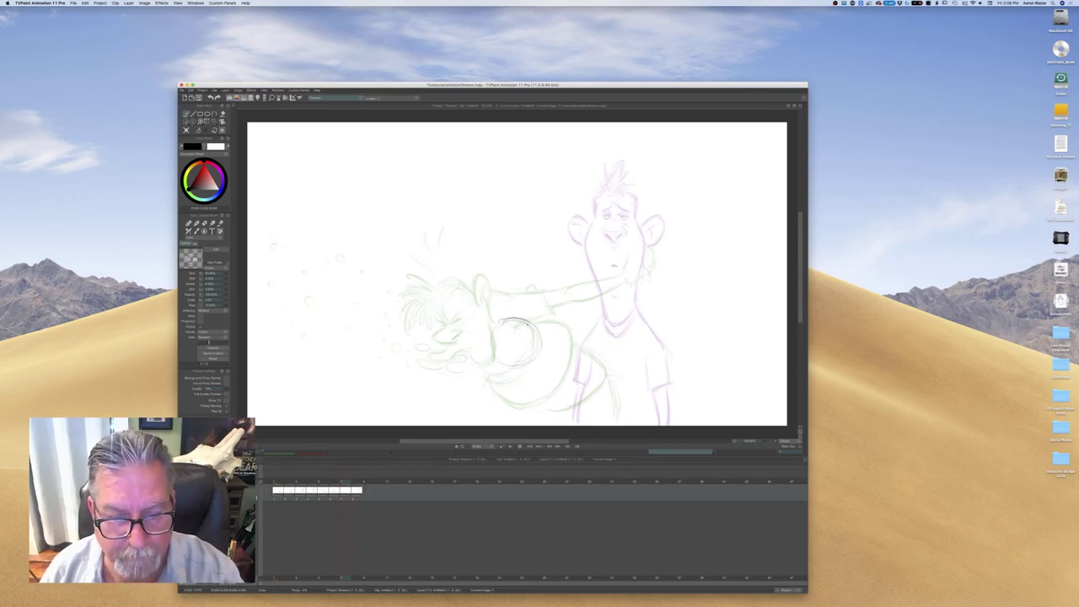
pyautogui.moveTo(535, 344); pyautogui.dragTo(532, 354)
pyautogui.moveTo(511, 319)
pyautogui.mouseDown()
pyautogui.moveTo(495, 333)
pyautogui.moveTo(495, 359)
pyautogui.mouseUp()
pyautogui.press('Left')
pyautogui.press('Right')
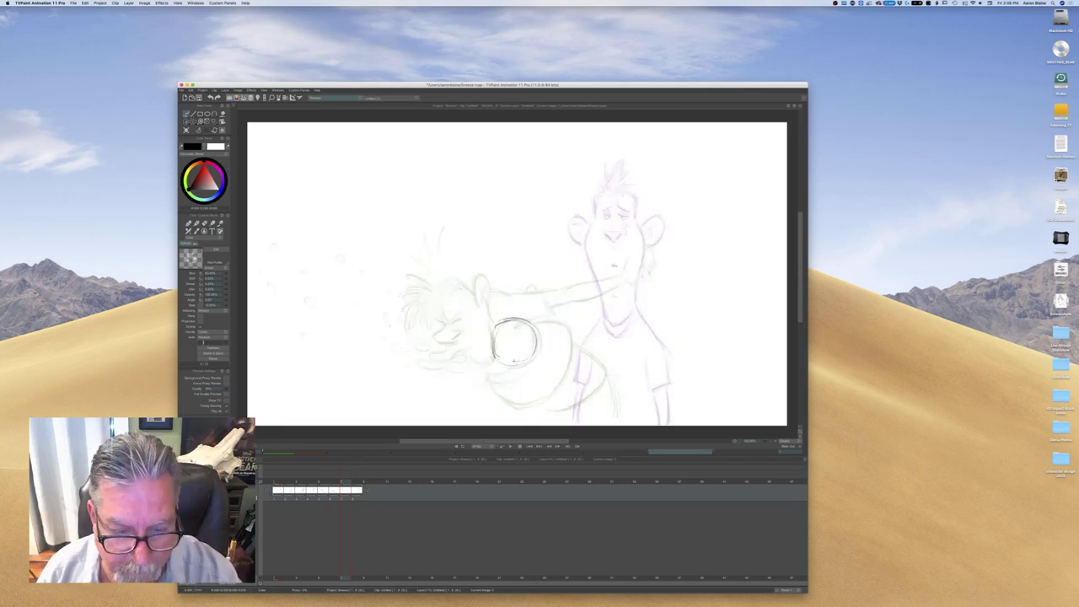
pyautogui.moveTo(513, 364); pyautogui.dragTo(528, 357)
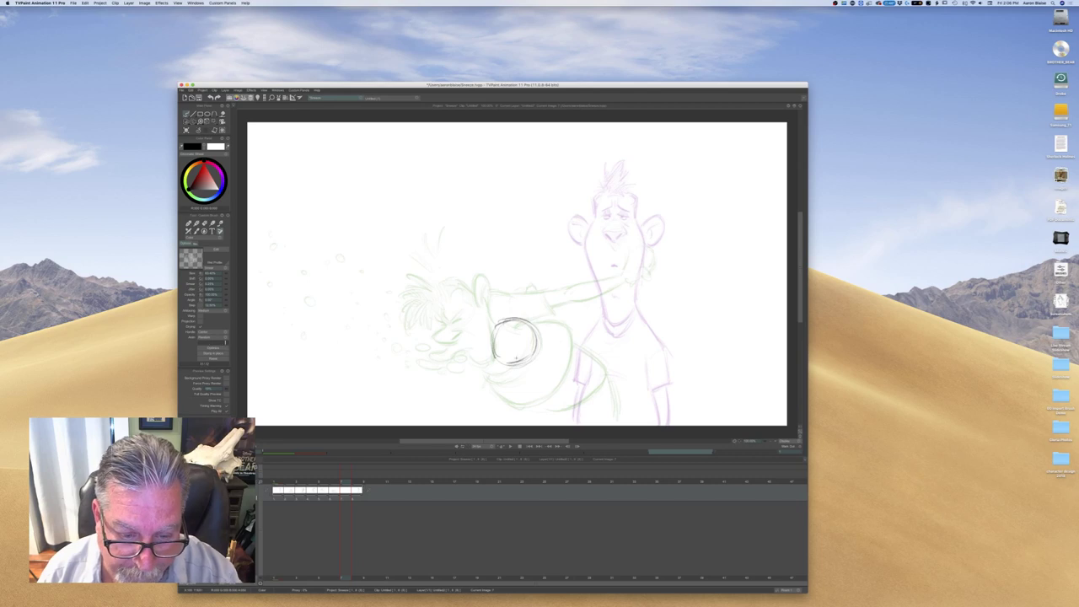
pyautogui.press('Left')
pyautogui.press('Right')
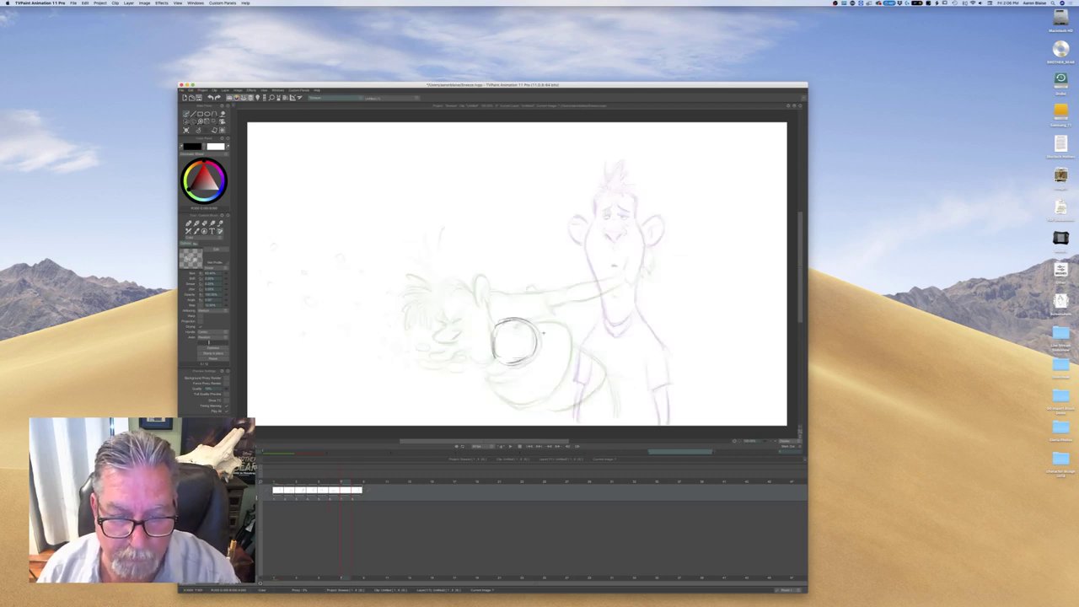
pyautogui.press('Left')
pyautogui.press('Right')
pyautogui.press('Left')
pyautogui.press('Right')
pyautogui.press('Left')
pyautogui.press('Right')
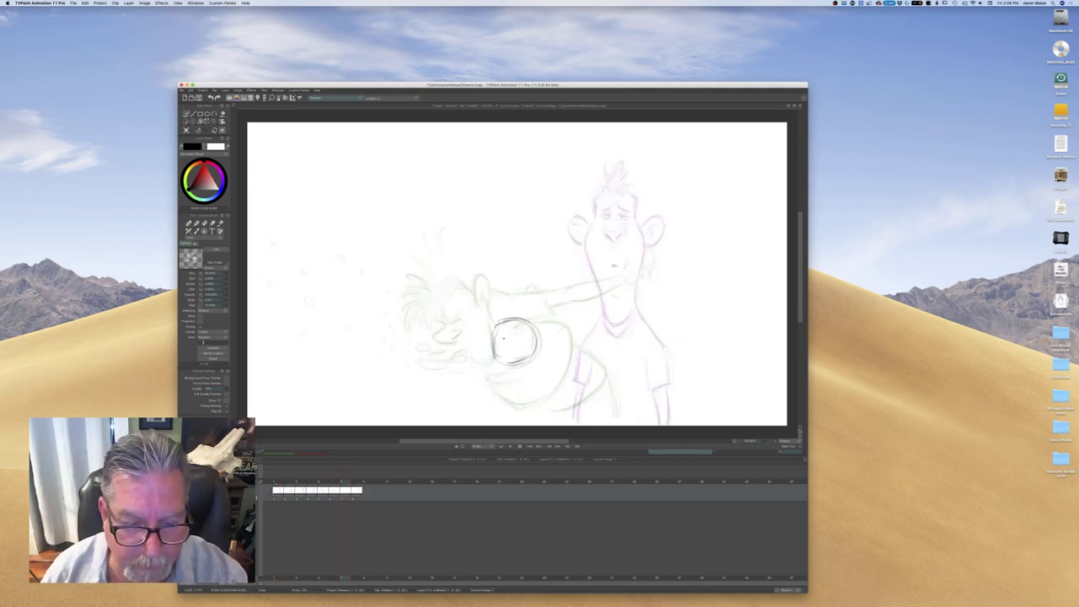
# Sketch the side of the face and a small pointed nose below the cranium circle, comparing them with the previous drawing
pyautogui.moveTo(487, 361)
pyautogui.mouseDown()
pyautogui.moveTo(495, 338)
pyautogui.moveTo(492, 347)
pyautogui.mouseUp()
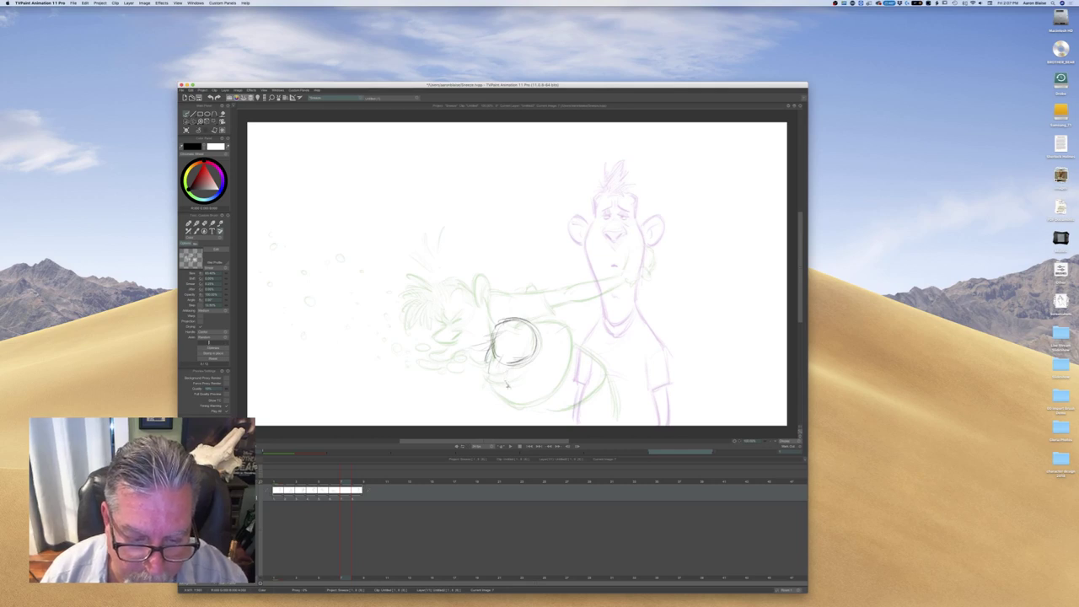
pyautogui.moveTo(505, 382)
pyautogui.mouseDown()
pyautogui.moveTo(514, 390)
pyautogui.moveTo(524, 376)
pyautogui.mouseUp()
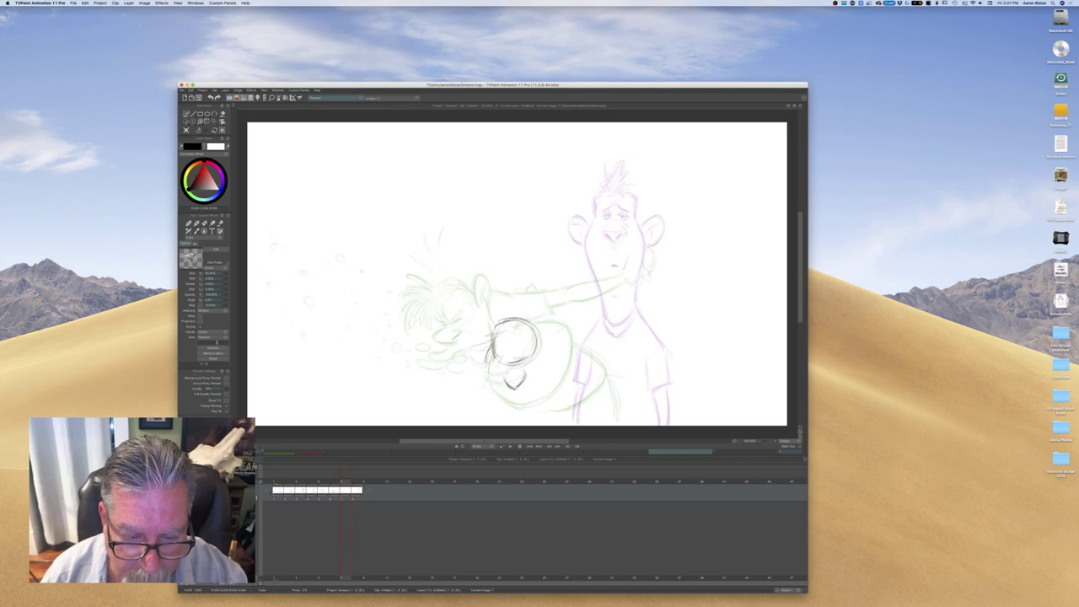
pyautogui.press('Left')
pyautogui.press('Right')
pyautogui.press('Left')
pyautogui.press('Right')
pyautogui.press('Left')
pyautogui.press('Right')
pyautogui.moveTo(505, 380)
pyautogui.mouseDown()
pyautogui.moveTo(511, 388)
pyautogui.moveTo(523, 378)
pyautogui.mouseUp()
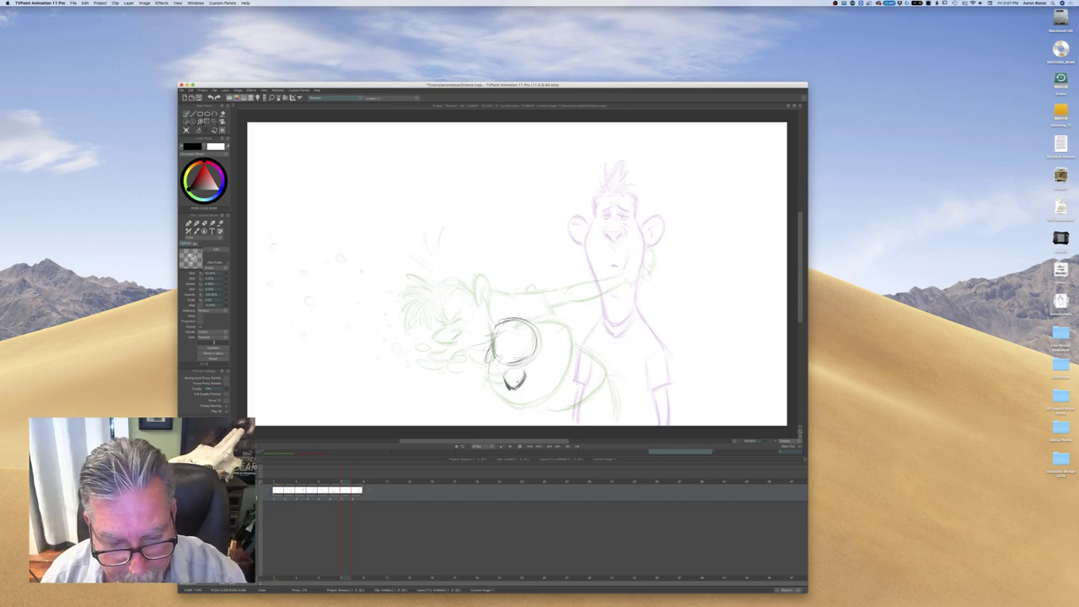
pyautogui.press('Left')
pyautogui.press('Right')
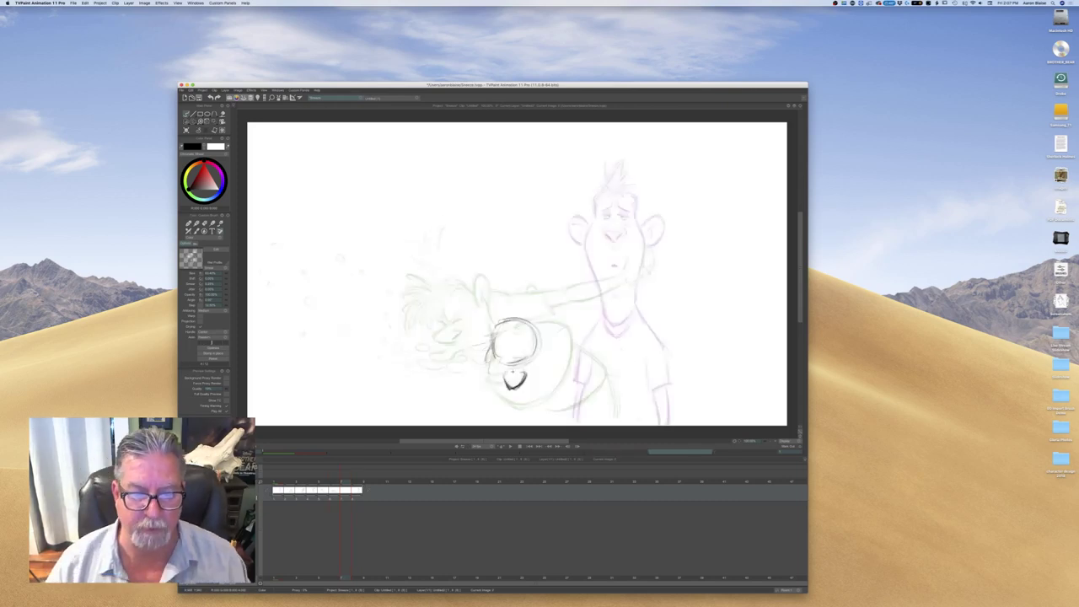
pyautogui.press('Left')
pyautogui.press('Right')
pyautogui.press('Left')
pyautogui.press('Right')
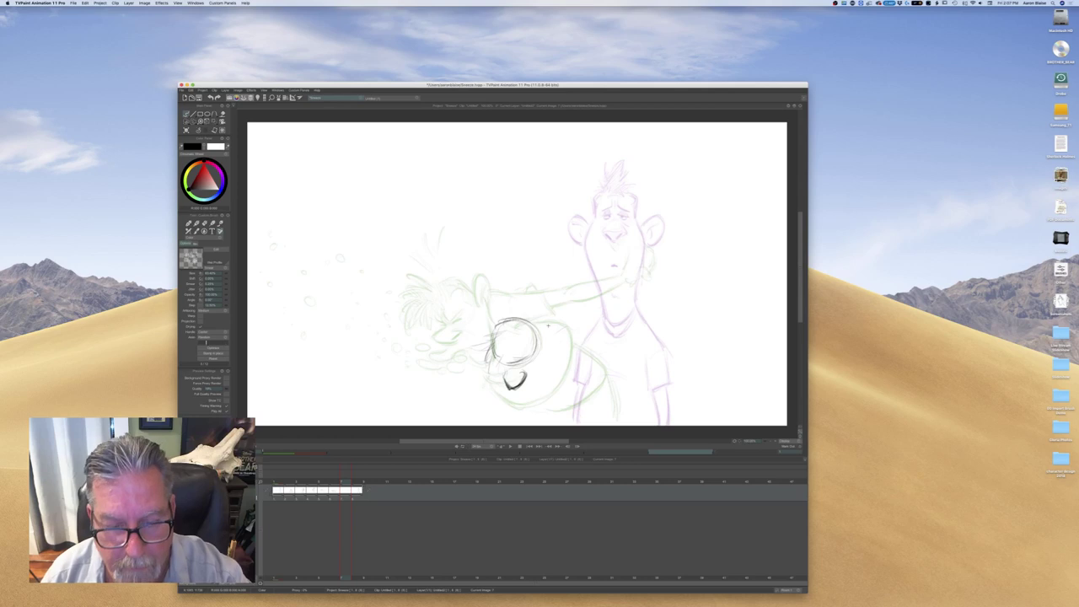
# Place the ears on both sides of the lowered head as small slanted shapes, flipping to check their position
pyautogui.moveTo(561, 338)
pyautogui.mouseDown()
pyautogui.moveTo(544, 350)
pyautogui.moveTo(562, 330)
pyautogui.mouseUp()
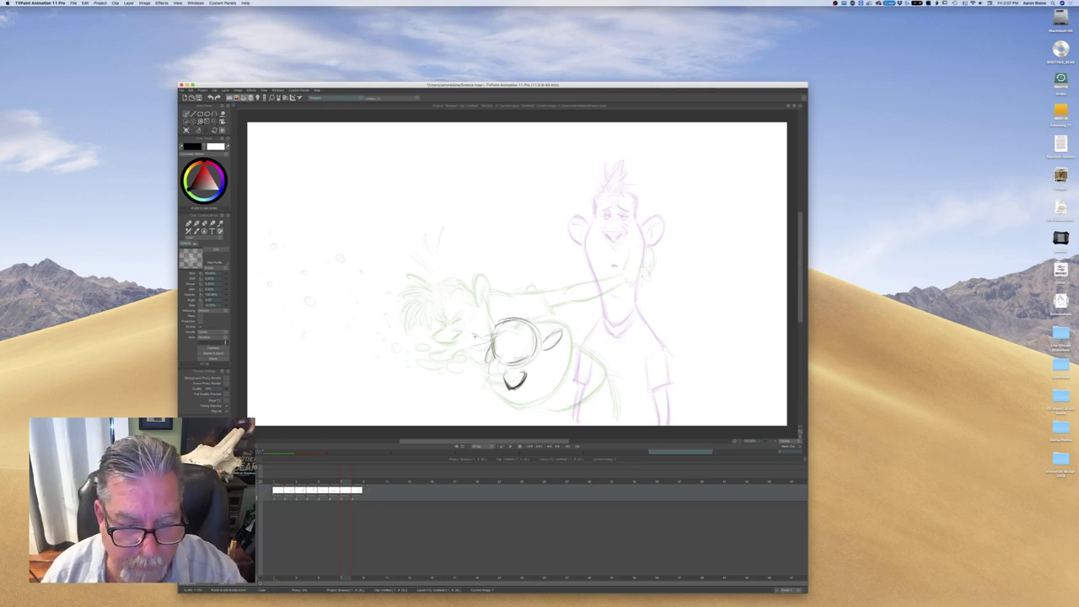
pyautogui.press('Left')
pyautogui.press('Right')
pyautogui.press('Left')
pyautogui.press('Right')
pyautogui.press('Left')
pyautogui.press('Right')
# Strengthen the brow line along the lower edge of the cranium circle, checking it against the previous drawing
pyautogui.press('a')
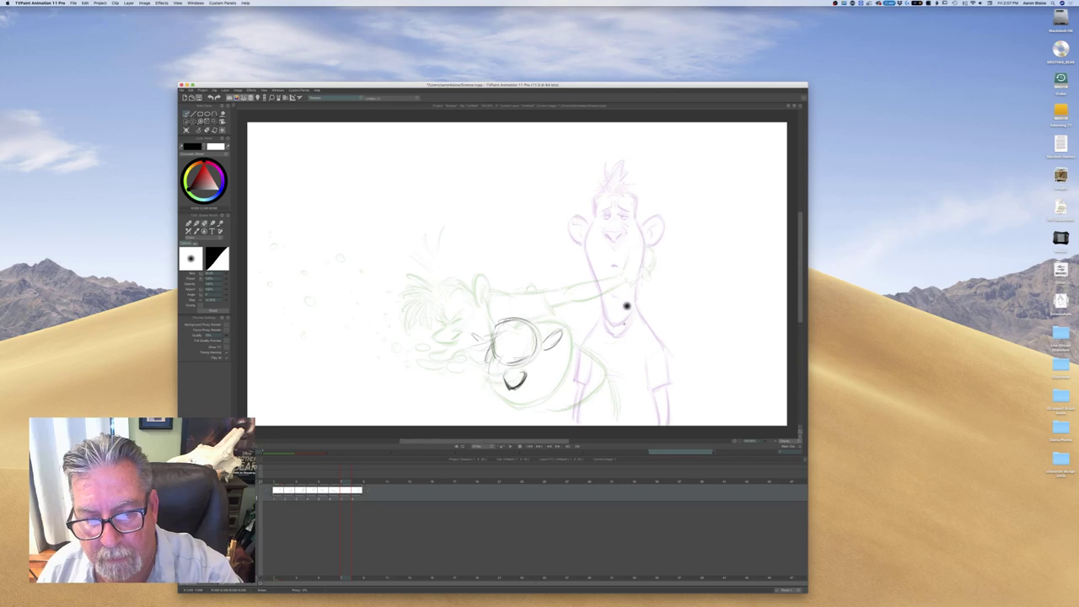
pyautogui.press('Left')
pyautogui.press('Right')
pyautogui.press('b')
pyautogui.moveTo(532, 356); pyautogui.dragTo(506, 364)
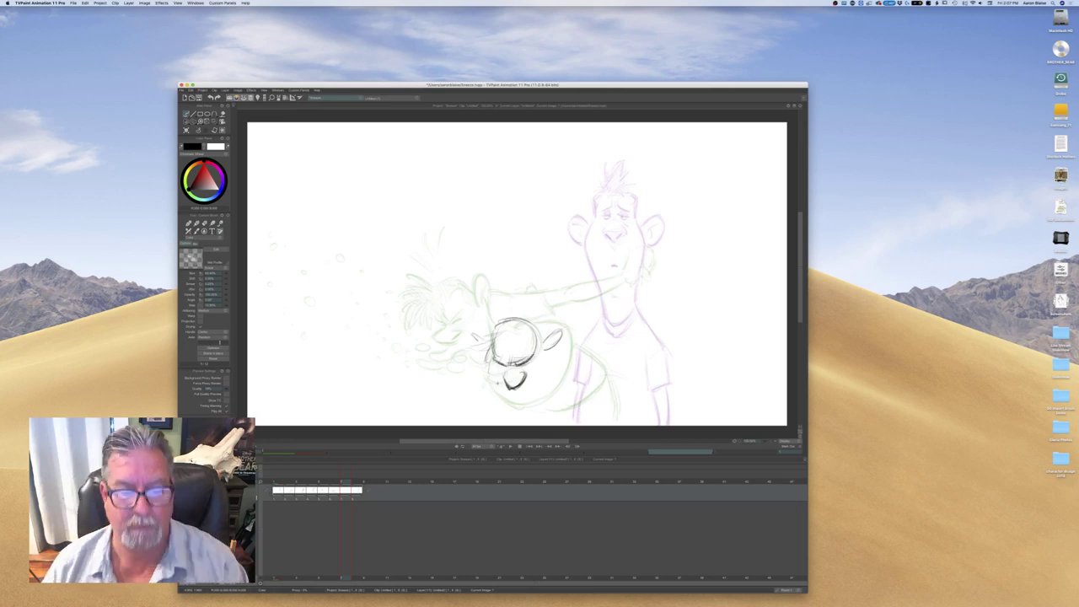
pyautogui.press('Left')
pyautogui.press('Right')
pyautogui.press('Left')
pyautogui.press('Right')
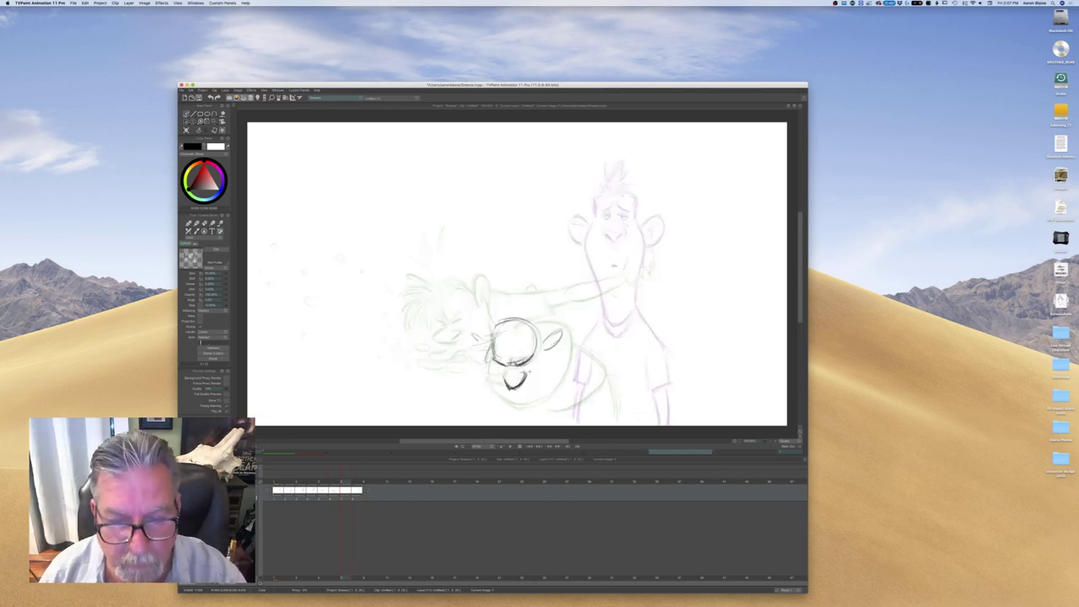
# Draw the curved cheek lines on both sides of the nose and darken them, flipping to compare with the previous pose
pyautogui.moveTo(544, 355); pyautogui.dragTo(545, 380)
pyautogui.moveTo(541, 363); pyautogui.dragTo(547, 381)
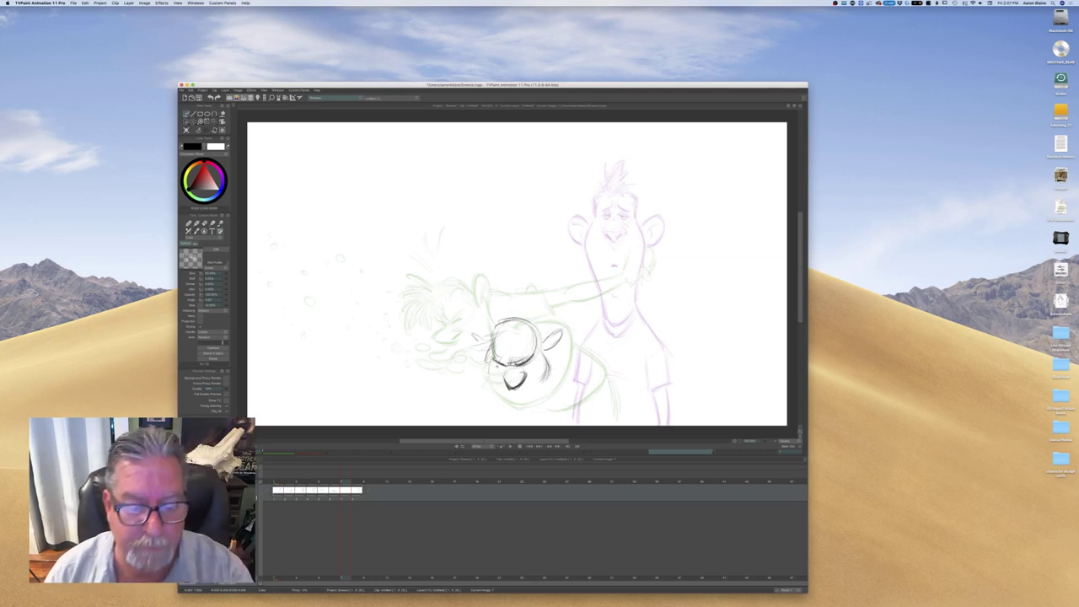
pyautogui.moveTo(492, 362); pyautogui.dragTo(503, 389)
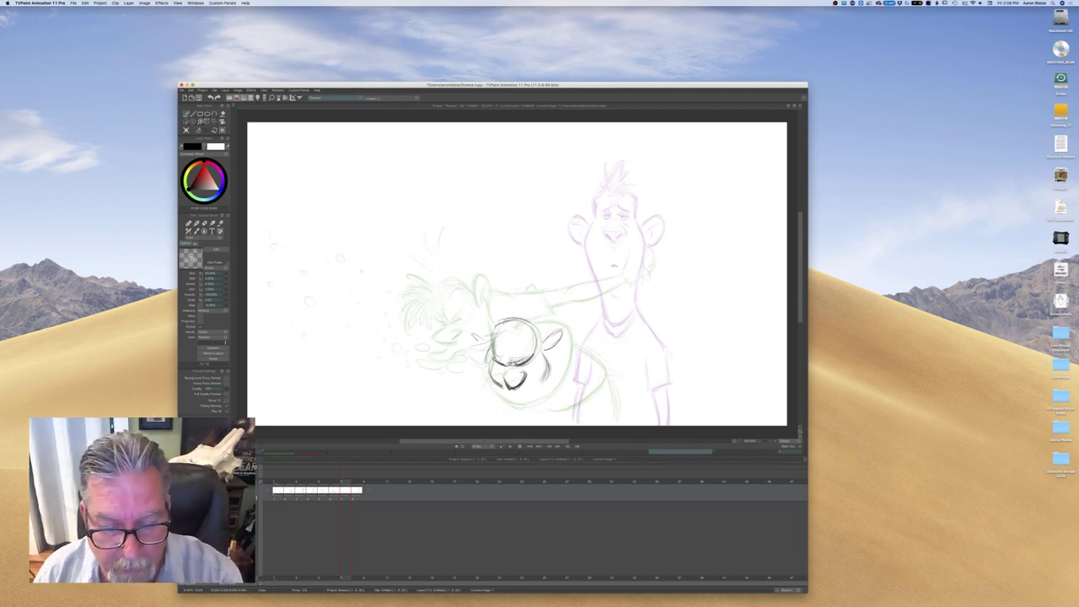
pyautogui.moveTo(491, 364); pyautogui.dragTo(504, 389)
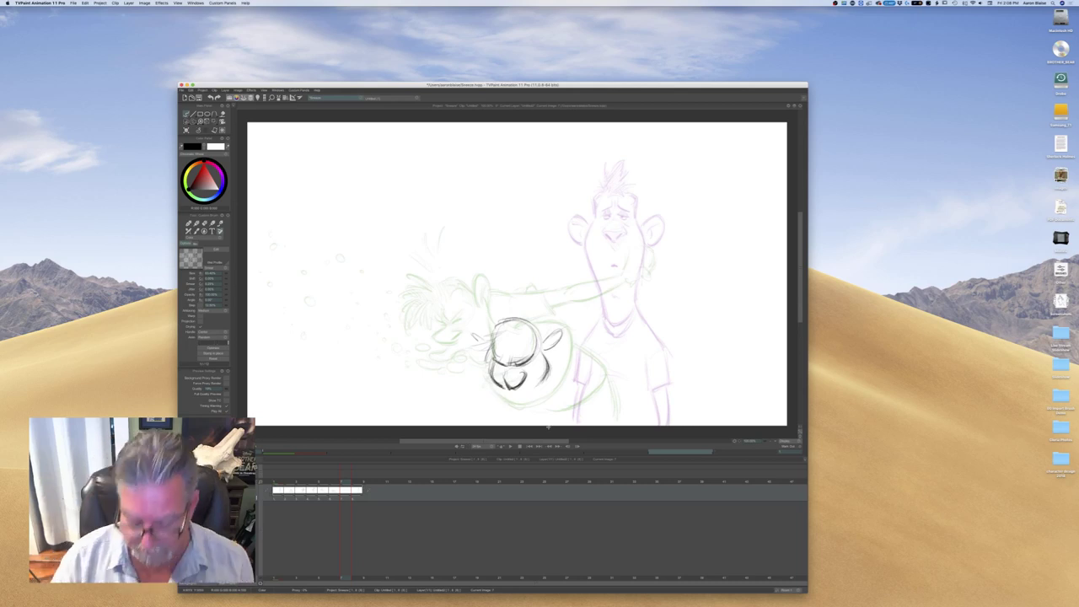
pyautogui.press('Left')
pyautogui.press('Right')
pyautogui.press('Left')
pyautogui.press('Right')
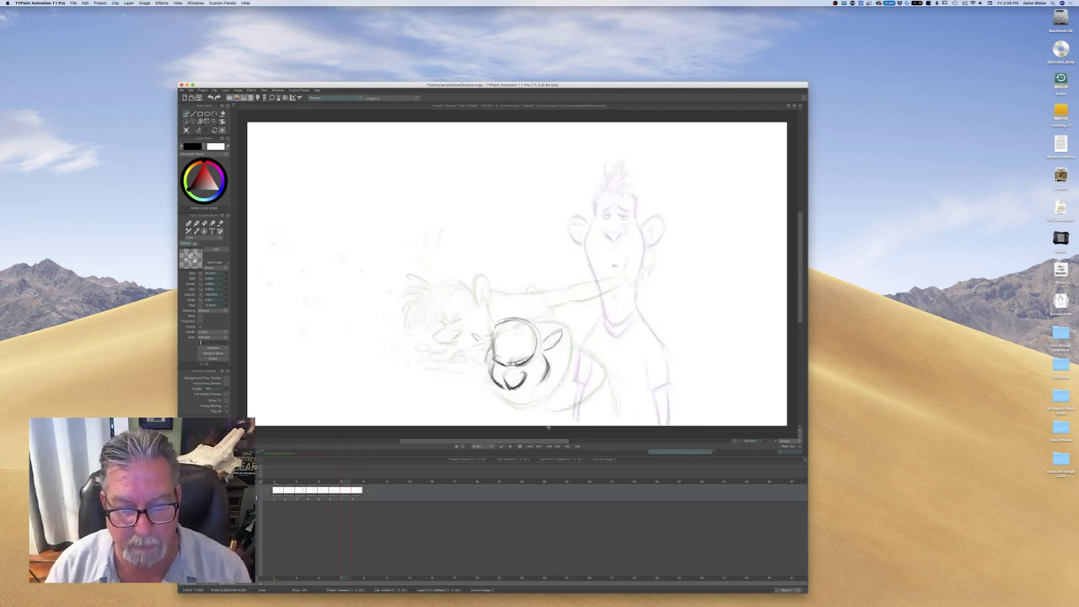
pyautogui.press('Left')
pyautogui.press('Right')
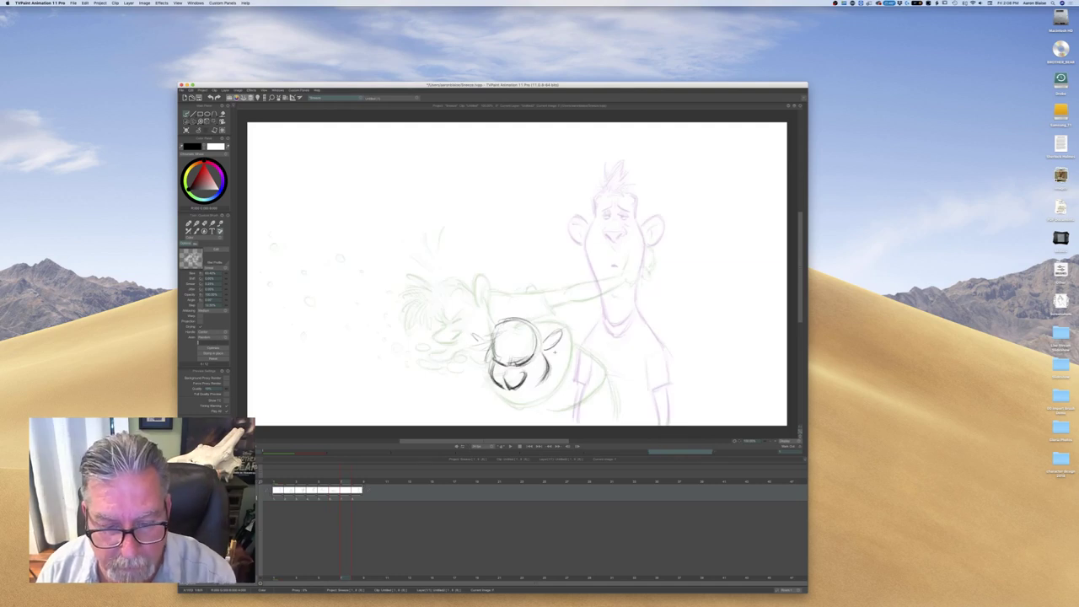
# Draw the curved back line behind the lowered head, darken and detail both ears, and add guide marks inside the cranium
pyautogui.moveTo(609, 377)
pyautogui.mouseDown()
pyautogui.moveTo(640, 426)
pyautogui.moveTo(637, 414)
pyautogui.mouseUp()
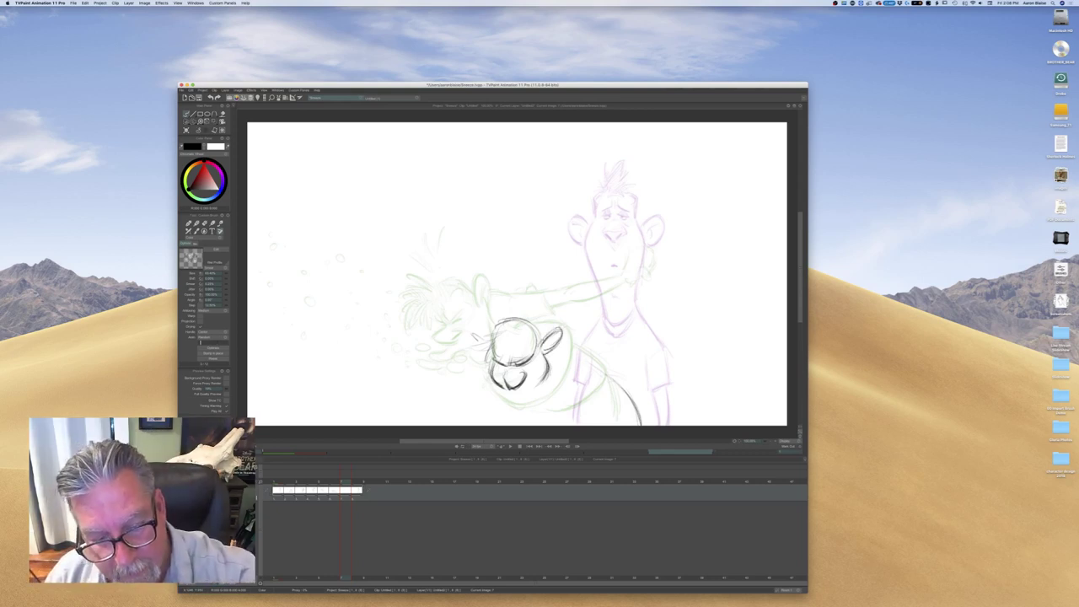
pyautogui.moveTo(559, 340); pyautogui.dragTo(544, 349)
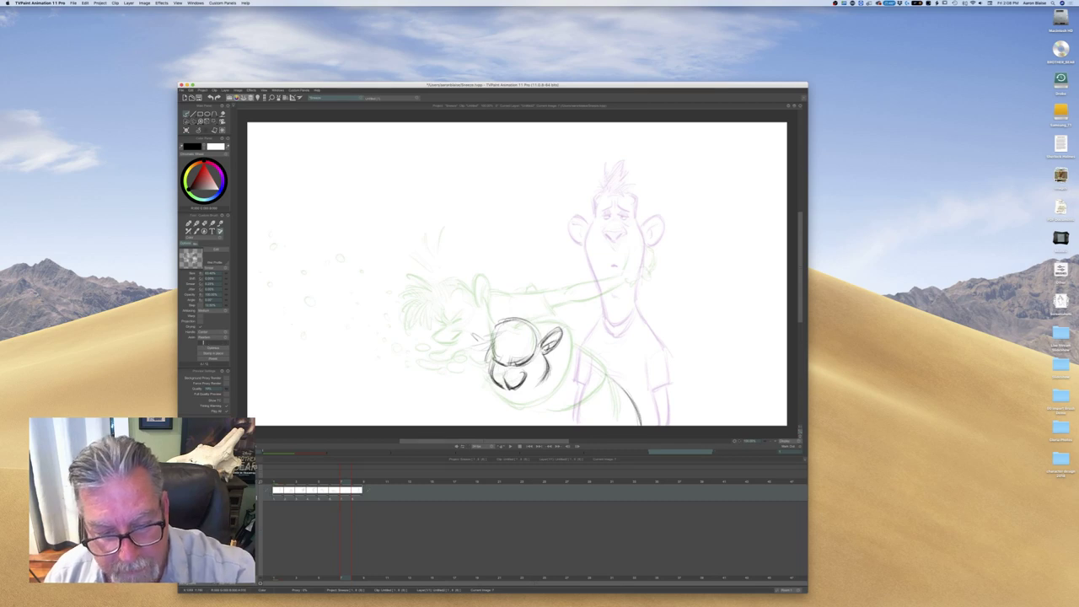
pyautogui.moveTo(473, 337)
pyautogui.mouseDown()
pyautogui.moveTo(484, 376)
pyautogui.moveTo(495, 374)
pyautogui.mouseUp()
pyautogui.moveTo(504, 352)
pyautogui.mouseDown()
pyautogui.moveTo(496, 370)
pyautogui.moveTo(510, 366)
pyautogui.moveTo(514, 346)
pyautogui.mouseUp()
pyautogui.press('Left')
pyautogui.press('Right')
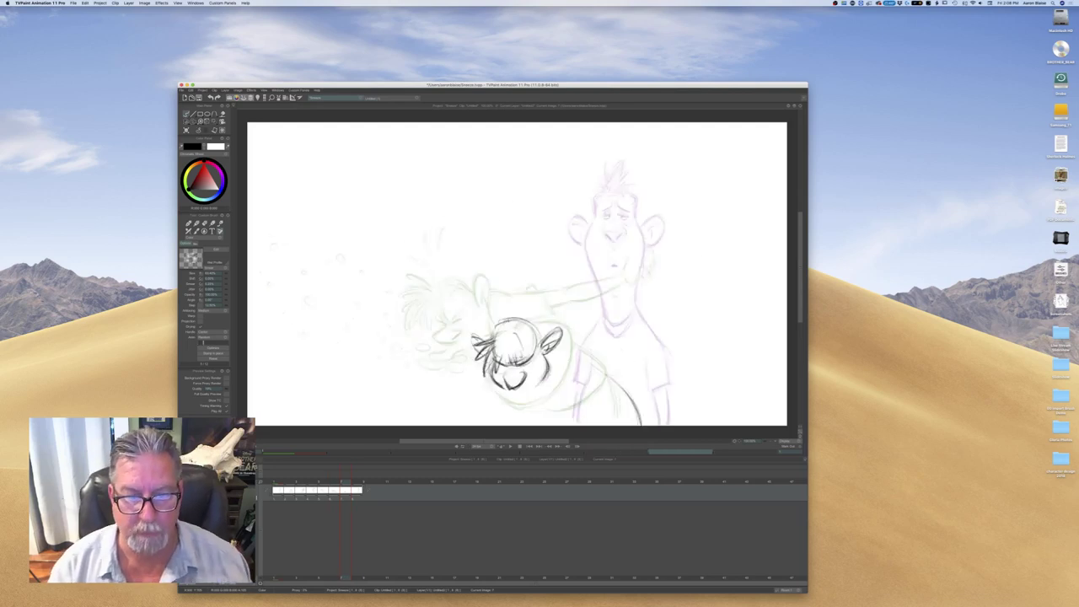
# Sketch short curved shoulder lines on both sides of the lowered head, flipping against the previous drawing
pyautogui.press('Left')
pyautogui.press('Right')
pyautogui.press('Left')
pyautogui.press('Right')
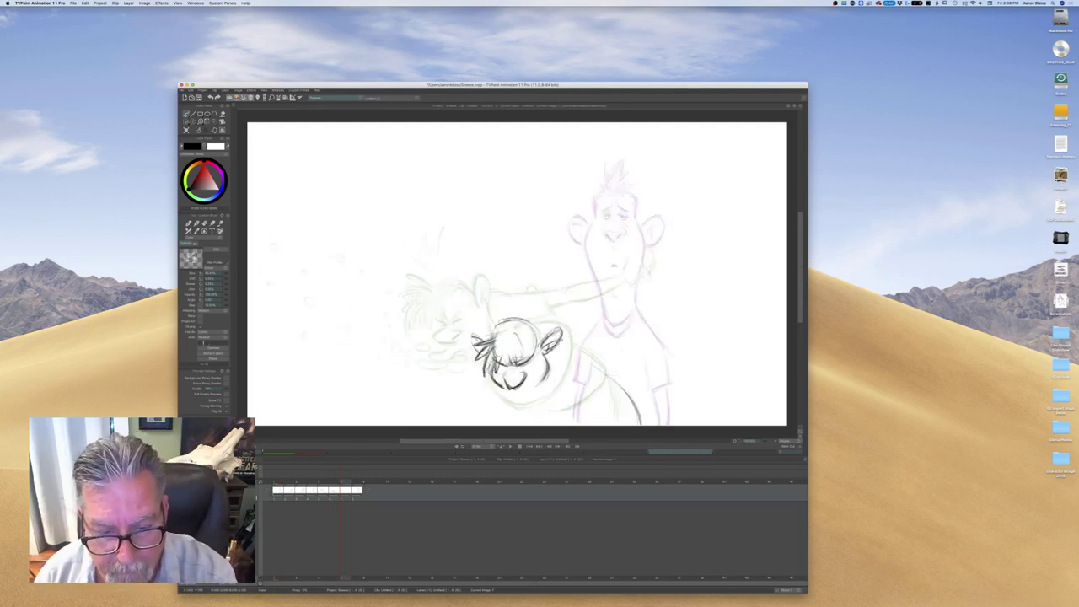
pyautogui.press('Left')
pyautogui.press('Right')
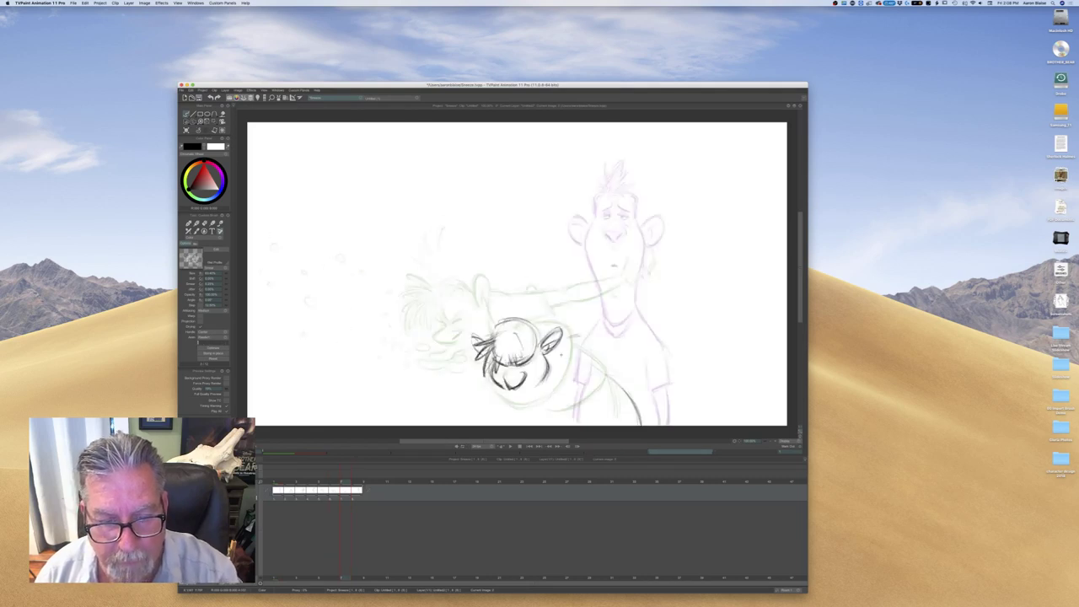
pyautogui.moveTo(575, 333); pyautogui.dragTo(584, 360)
pyautogui.moveTo(470, 349)
pyautogui.mouseDown()
pyautogui.moveTo(462, 371)
pyautogui.moveTo(484, 381)
pyautogui.mouseUp()
pyautogui.press('Left')
pyautogui.press('Right')
# Draw the upper contour of the trailing arm extending back from the shoulder, checking it against the previous drawing
pyautogui.moveTo(582, 337)
pyautogui.mouseDown()
pyautogui.moveTo(610, 327)
pyautogui.moveTo(650, 353)
pyautogui.mouseUp()
pyautogui.press('Left')
pyautogui.press('Right')
pyautogui.press('Left')
pyautogui.press('Right')
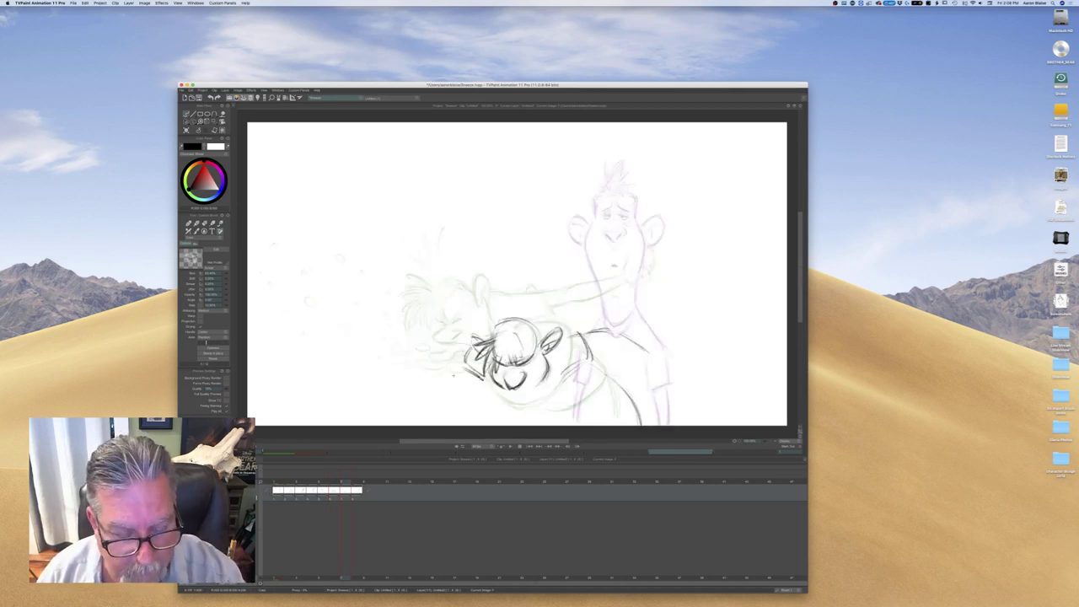
# Flip back through the earlier sneeze drawings to study the arm motion, ending on the head-down follow-through drawing
pyautogui.press('Left')
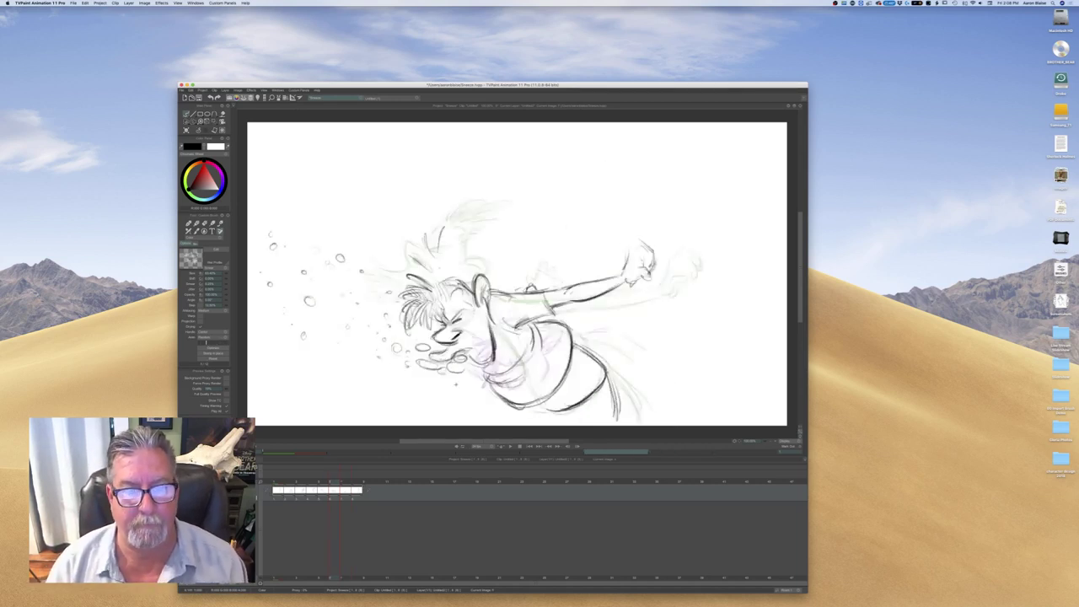
pyautogui.press('Left')
pyautogui.press('Left')
pyautogui.press('Left')
pyautogui.press('Left')
pyautogui.press('Left')
pyautogui.press('Right')
pyautogui.press('Right')
pyautogui.press('Right')
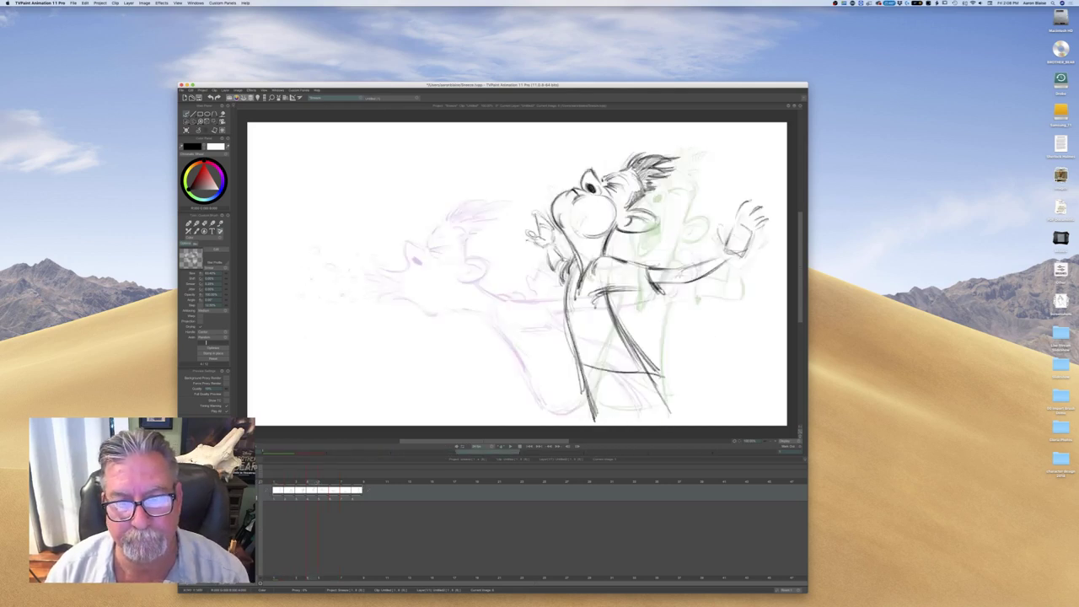
pyautogui.moveTo(316, 483); pyautogui.dragTo(332, 485)
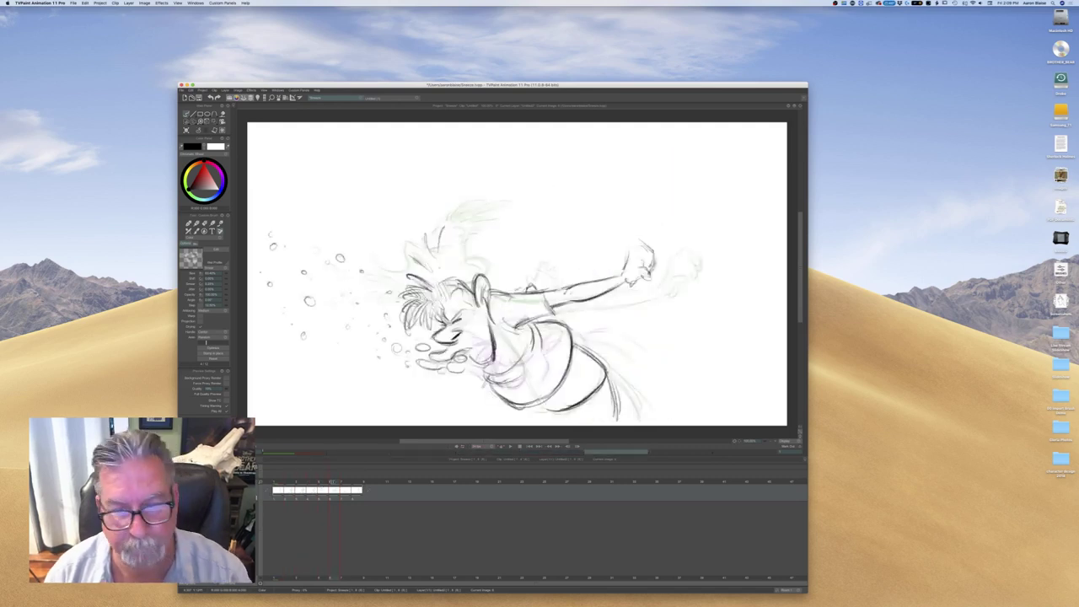
# Erase the raised, outstretched arm and fist from the head-down follow-through drawing and flip to check the spacing
pyautogui.press('e')
pyautogui.moveTo(653, 268)
pyautogui.mouseDown()
pyautogui.moveTo(622, 233)
pyautogui.moveTo(627, 261)
pyautogui.moveTo(570, 300)
pyautogui.moveTo(496, 292)
pyautogui.moveTo(518, 323)
pyautogui.moveTo(542, 319)
pyautogui.moveTo(510, 327)
pyautogui.mouseUp()
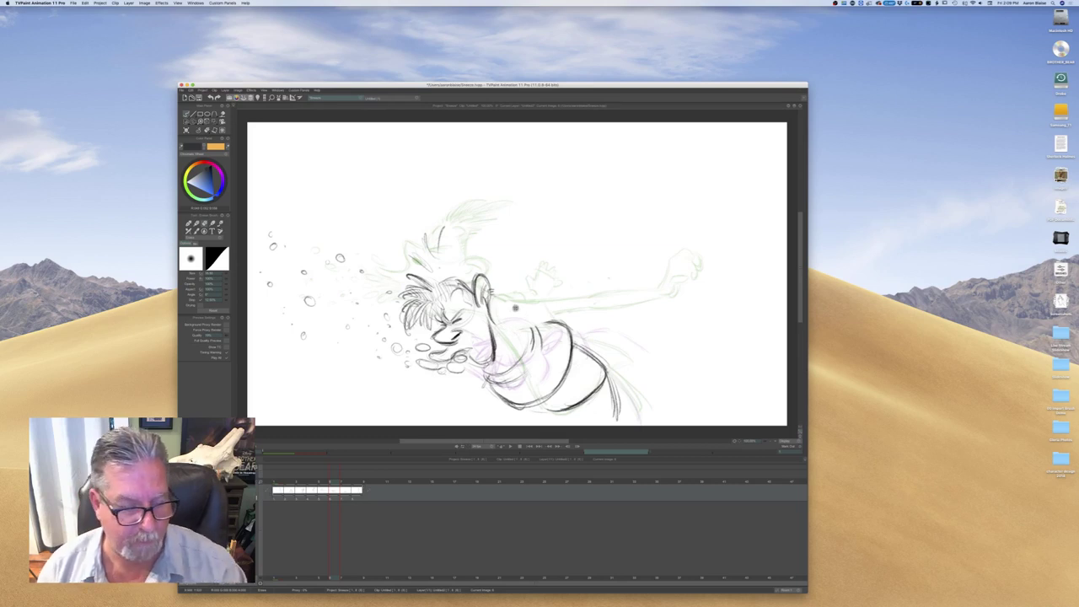
pyautogui.press('b')
pyautogui.press('Left')
pyautogui.press('Left')
pyautogui.press('Left')
pyautogui.press('Left')
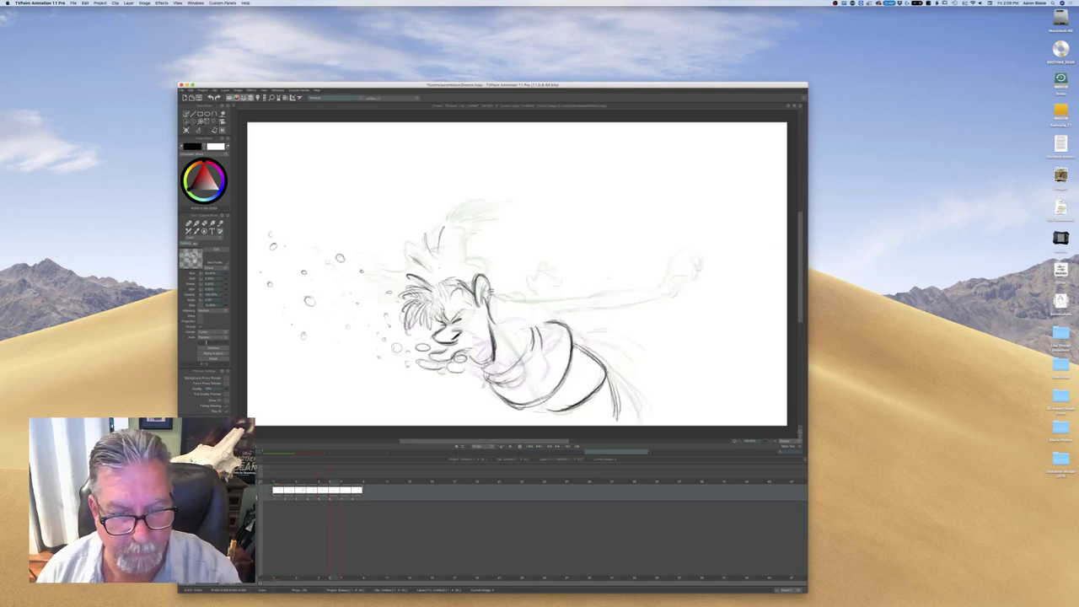
# Rough in a downward-slanting shoulder line, compare it with the next pose, and erase its outer part and the overlapping torso curve
pyautogui.moveTo(524, 304)
pyautogui.mouseDown()
pyautogui.moveTo(553, 312)
pyautogui.moveTo(536, 318)
pyautogui.mouseUp()
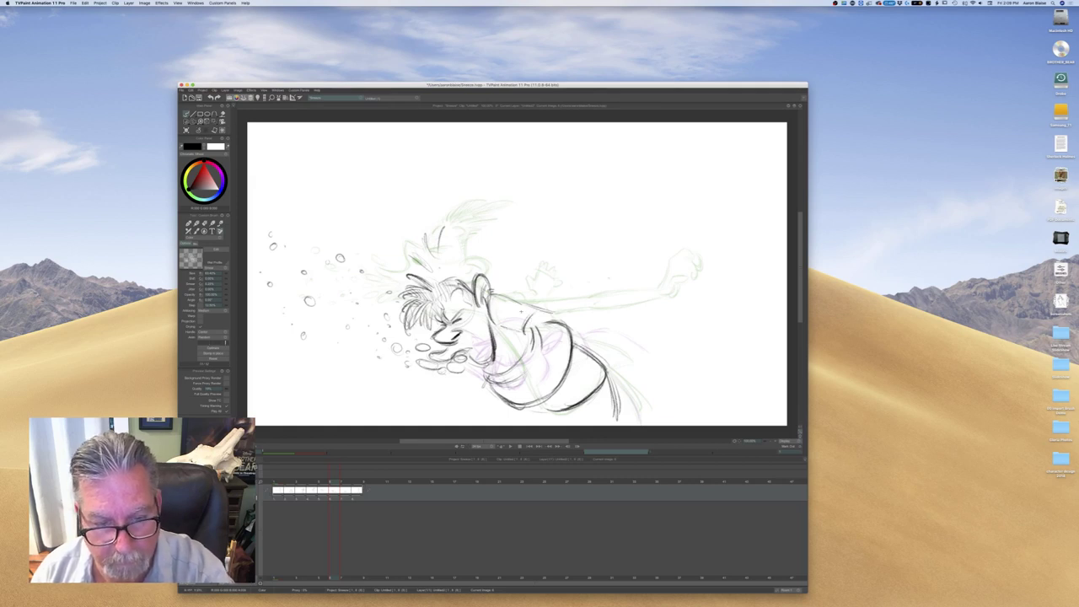
pyautogui.moveTo(562, 316); pyautogui.dragTo(613, 357)
pyautogui.moveTo(324, 483)
pyautogui.mouseDown()
pyautogui.moveTo(280, 483)
pyautogui.moveTo(312, 483)
pyautogui.mouseUp()
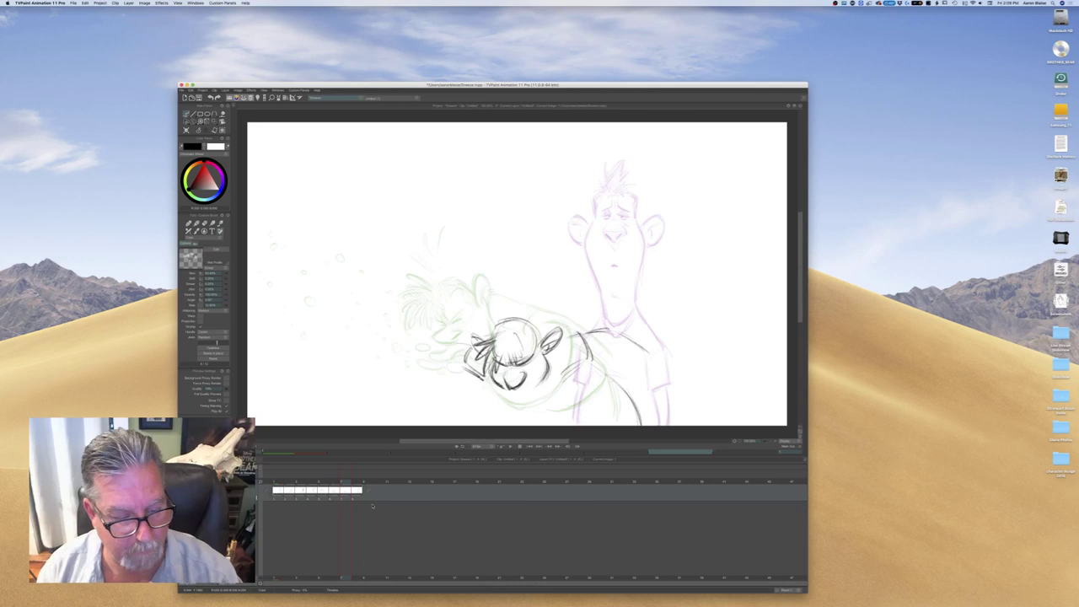
pyautogui.press('e')
pyautogui.moveTo(552, 314); pyautogui.dragTo(609, 354)
pyautogui.moveTo(574, 334); pyautogui.dragTo(546, 320)
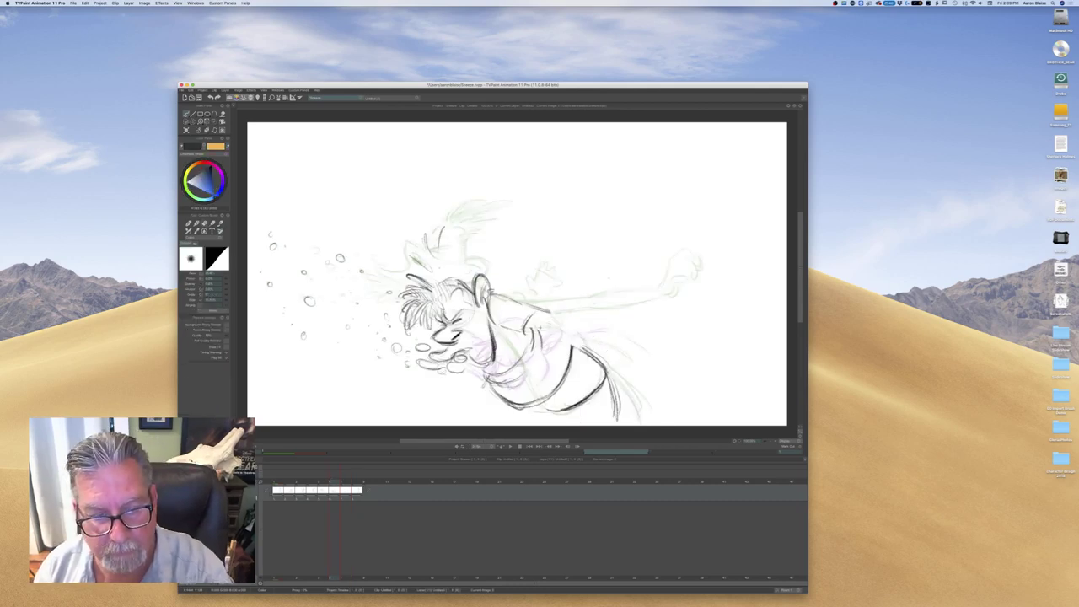
# Draw the lowered arm's upper and lower contours trailing behind the body, adding the sleeve opening and cleaning up the wrist end
pyautogui.press('n')
pyautogui.moveTo(548, 313); pyautogui.dragTo(595, 328)
pyautogui.moveTo(526, 304); pyautogui.dragTo(615, 330)
pyautogui.moveTo(531, 324)
pyautogui.mouseDown()
pyautogui.moveTo(596, 343)
pyautogui.moveTo(633, 334)
pyautogui.mouseUp()
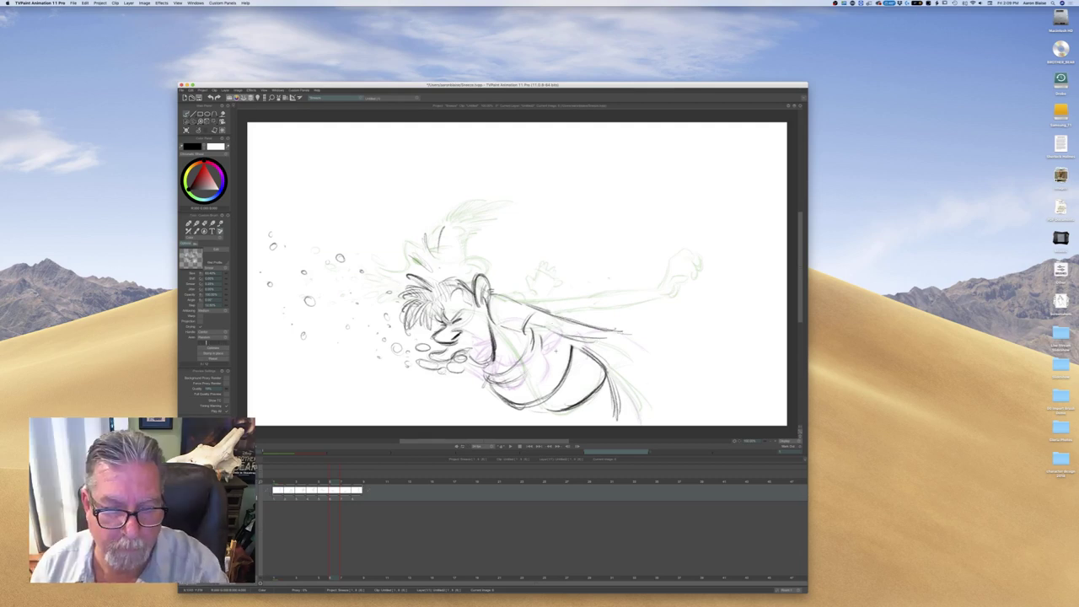
pyautogui.moveTo(551, 330); pyautogui.dragTo(626, 342)
pyautogui.moveTo(573, 338); pyautogui.dragTo(617, 342)
pyautogui.moveTo(563, 336)
pyautogui.mouseDown()
pyautogui.moveTo(612, 341)
pyautogui.moveTo(588, 343)
pyautogui.mouseUp()
pyautogui.press('e')
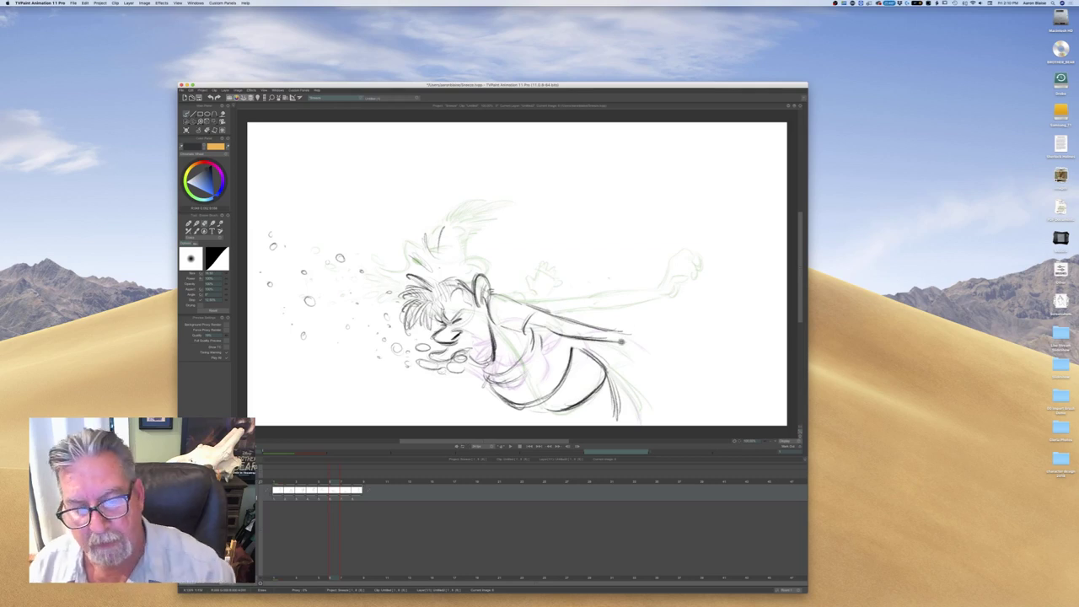
pyautogui.press('b')
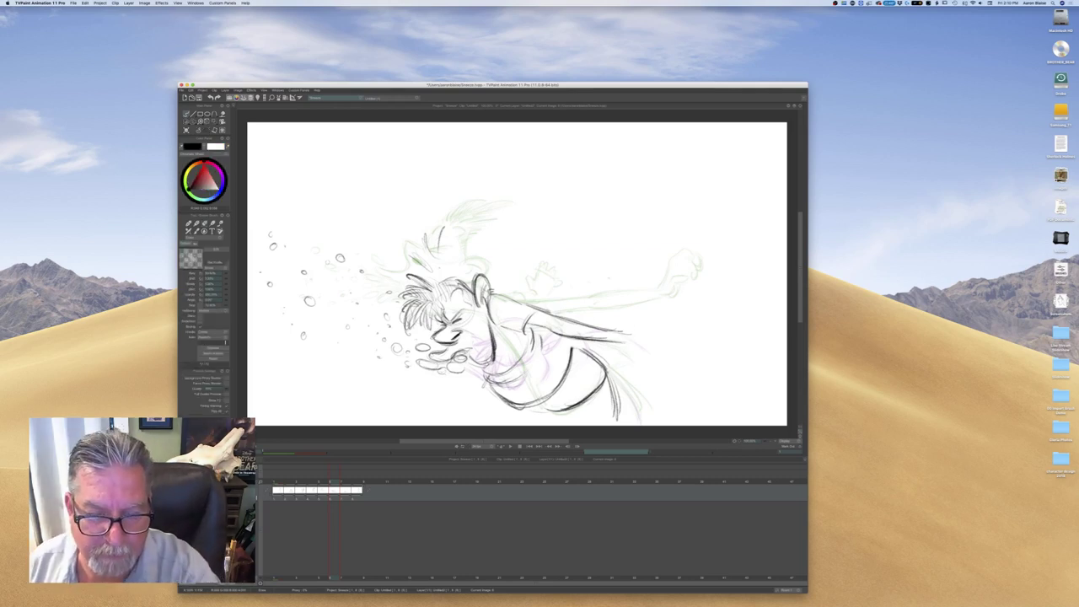
pyautogui.press('e')
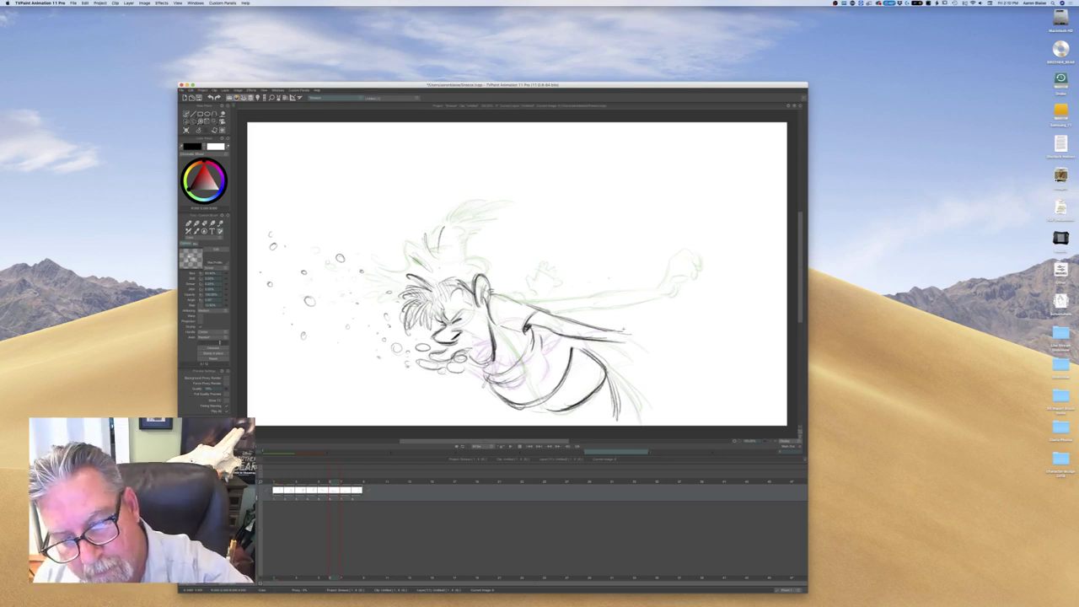
# Draw the fist at the end of the lowered arm with its back, knuckles and curled fingers, flipping to check its position
pyautogui.moveTo(629, 309); pyautogui.dragTo(632, 307)
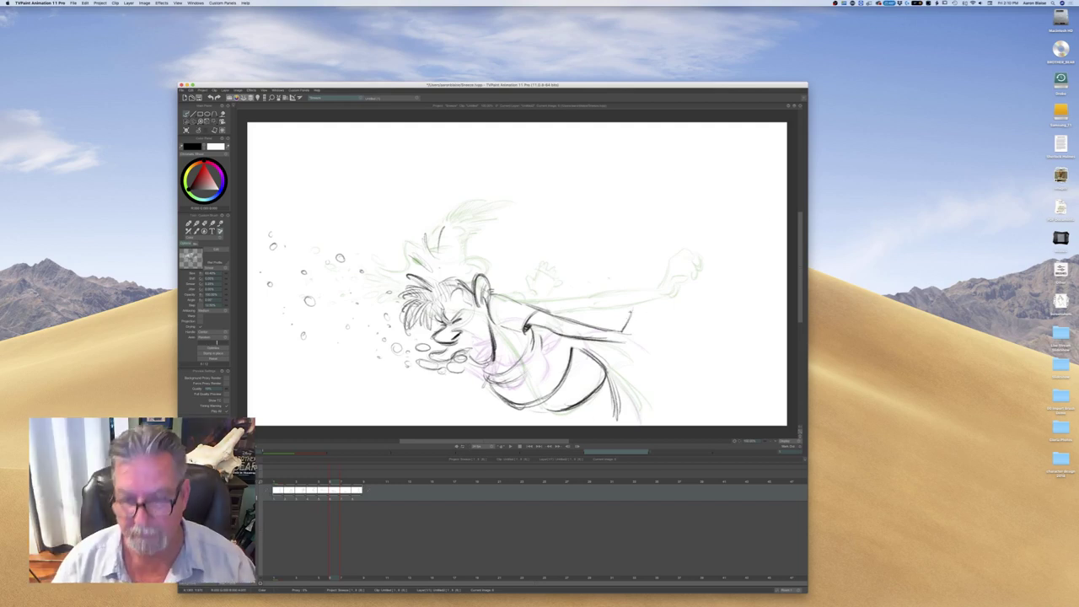
pyautogui.press('Left')
pyautogui.press('Right')
pyautogui.press('Left')
pyautogui.press('Right')
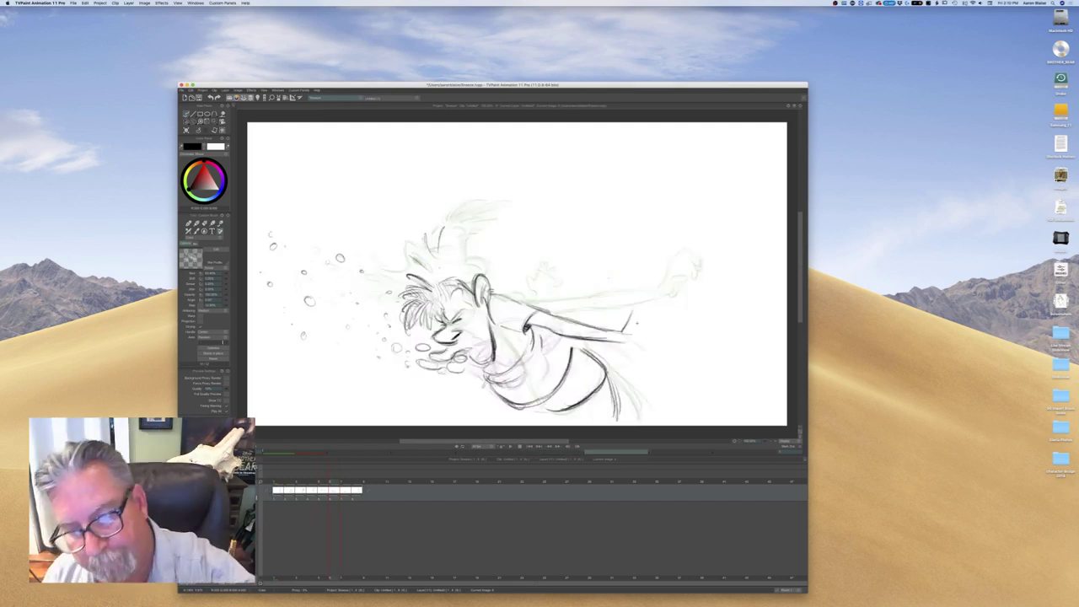
pyautogui.moveTo(635, 325); pyautogui.dragTo(627, 340)
pyautogui.press('Right')
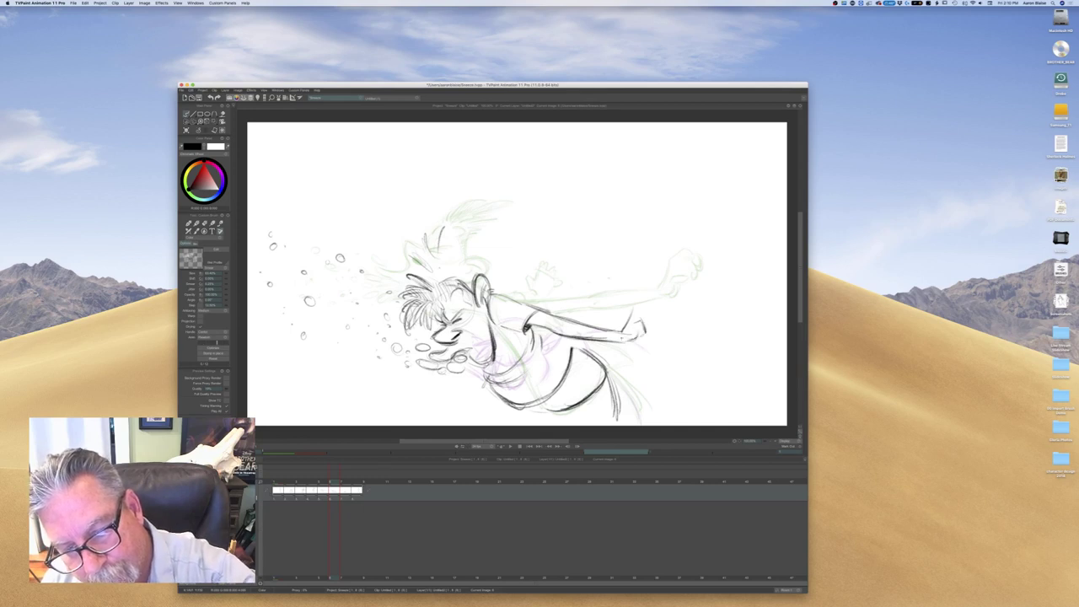
pyautogui.press('Right')
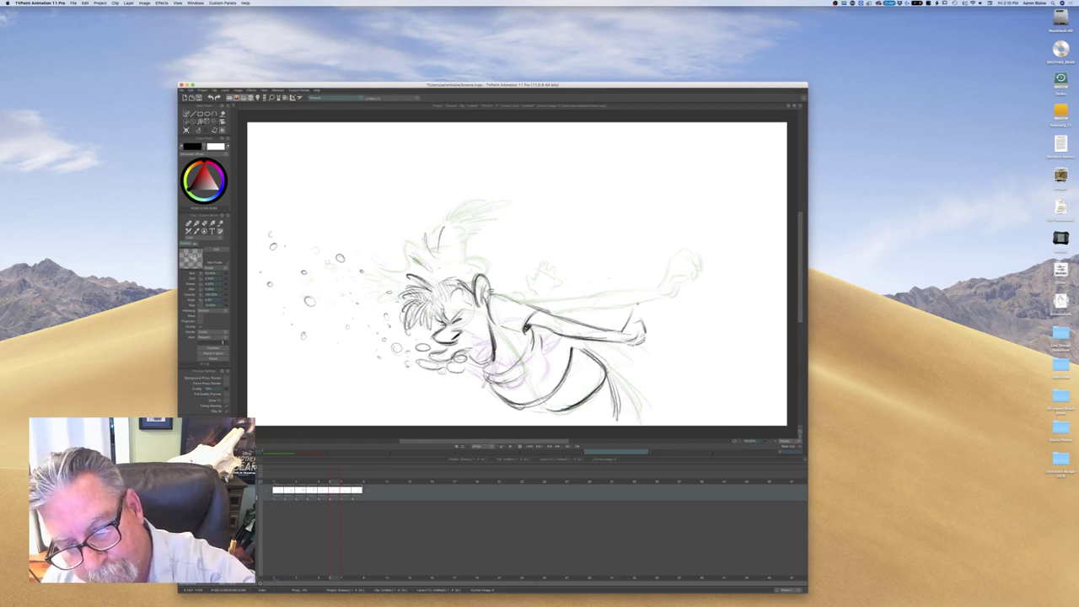
pyautogui.moveTo(636, 309); pyautogui.dragTo(648, 305)
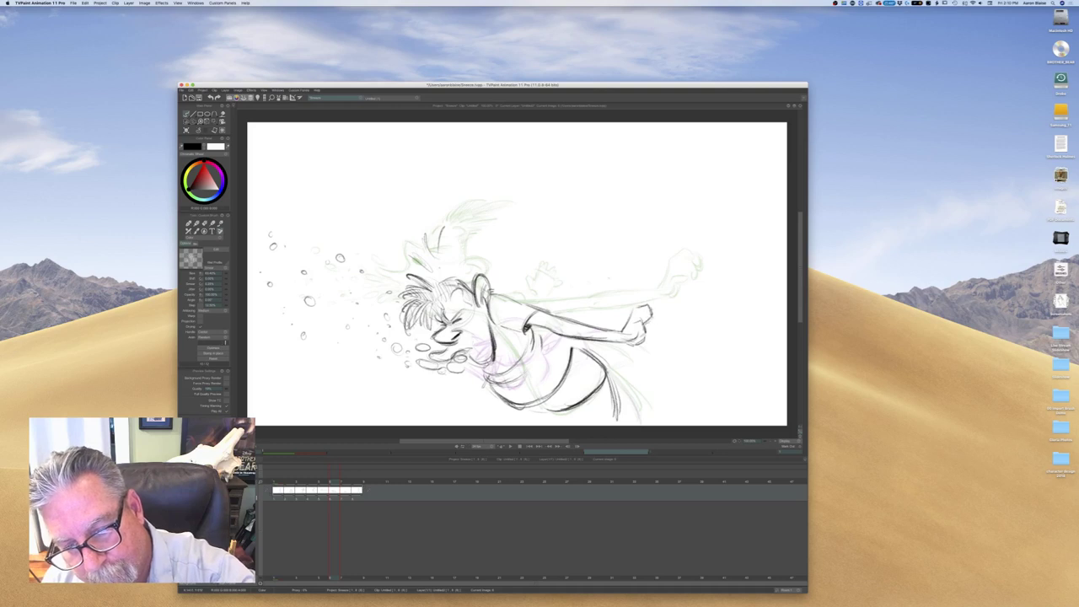
# Flip to check the new arm, and reinforce the neck and shoulder lines behind the head
pyautogui.press('Left')
pyautogui.press('Right')
pyautogui.press('Left')
pyautogui.press('Right')
pyautogui.press('Left')
pyautogui.press('Right')
pyautogui.press('Left')
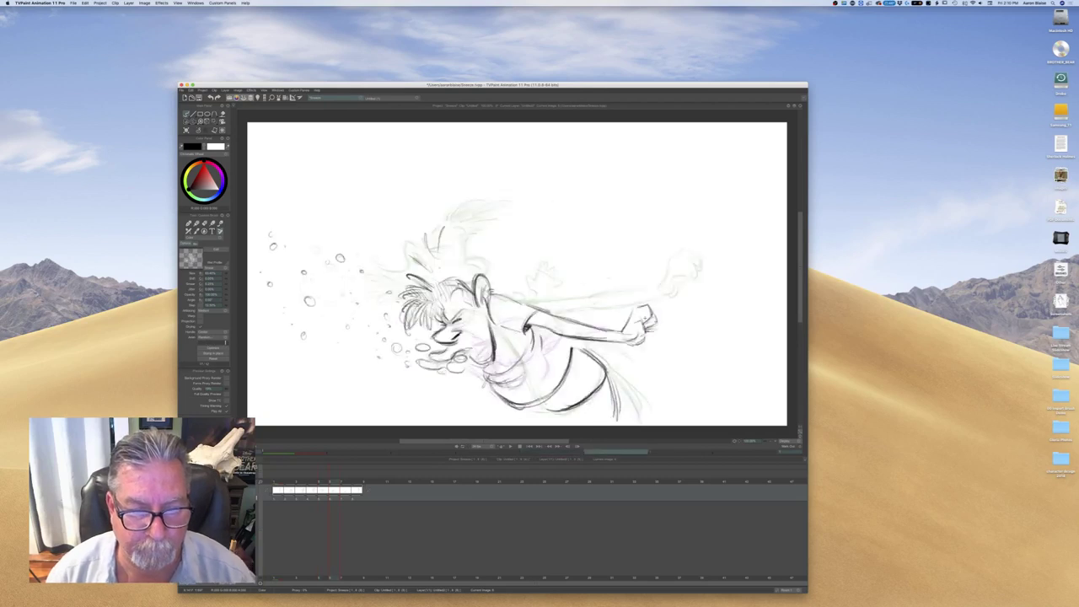
pyautogui.moveTo(504, 326); pyautogui.dragTo(521, 330)
pyautogui.moveTo(492, 293)
pyautogui.mouseDown()
pyautogui.moveTo(518, 301)
pyautogui.moveTo(495, 336)
pyautogui.mouseUp()
pyautogui.press('Left')
pyautogui.press('Right')
pyautogui.press('Left')
pyautogui.press('Right')
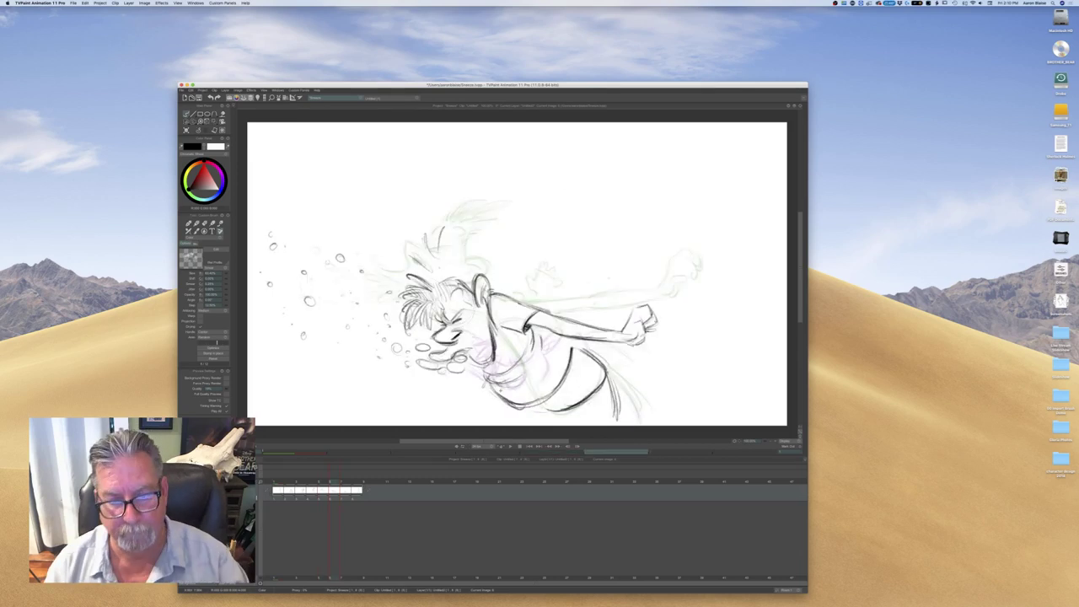
# Redraw the side of the torso below the sleeve and add a fold under the armpit, flipping between neighbouring drawings
pyautogui.moveTo(555, 318)
pyautogui.mouseDown()
pyautogui.moveTo(585, 327)
pyautogui.moveTo(558, 384)
pyautogui.mouseUp()
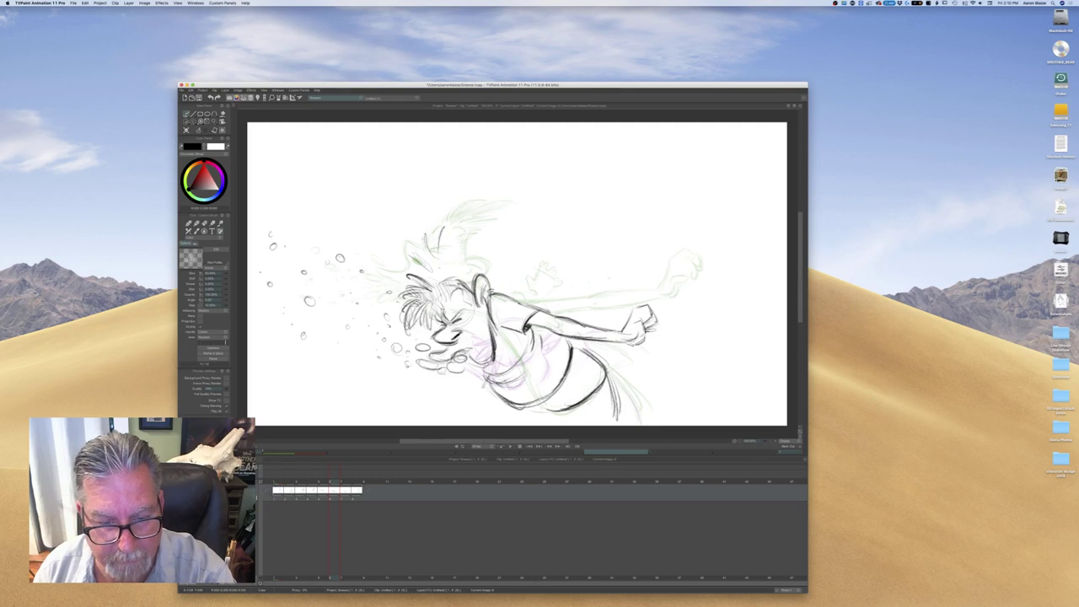
pyautogui.moveTo(535, 329); pyautogui.dragTo(545, 345)
pyautogui.press('Left')
pyautogui.press('Right')
pyautogui.press('Left')
pyautogui.press('Right')
pyautogui.press('Right')
pyautogui.press('Left')
# Return to the lowered-head drawing and draw the trailing arm's forearm and drooping hand, comparing it with the previous pose
pyautogui.moveTo(335, 482)
pyautogui.mouseDown()
pyautogui.moveTo(292, 486)
pyautogui.moveTo(353, 491)
pyautogui.mouseUp()
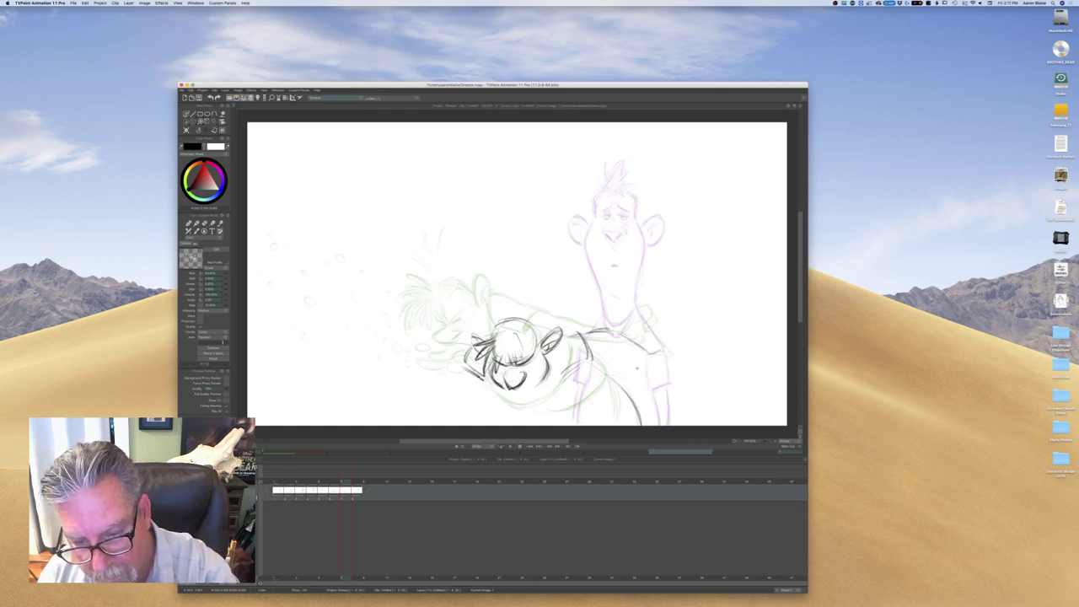
pyautogui.moveTo(638, 376)
pyautogui.mouseDown()
pyautogui.moveTo(664, 357)
pyautogui.moveTo(676, 380)
pyautogui.mouseUp()
pyautogui.press('Left')
pyautogui.press('Right')
pyautogui.press('Left')
pyautogui.press('Right')
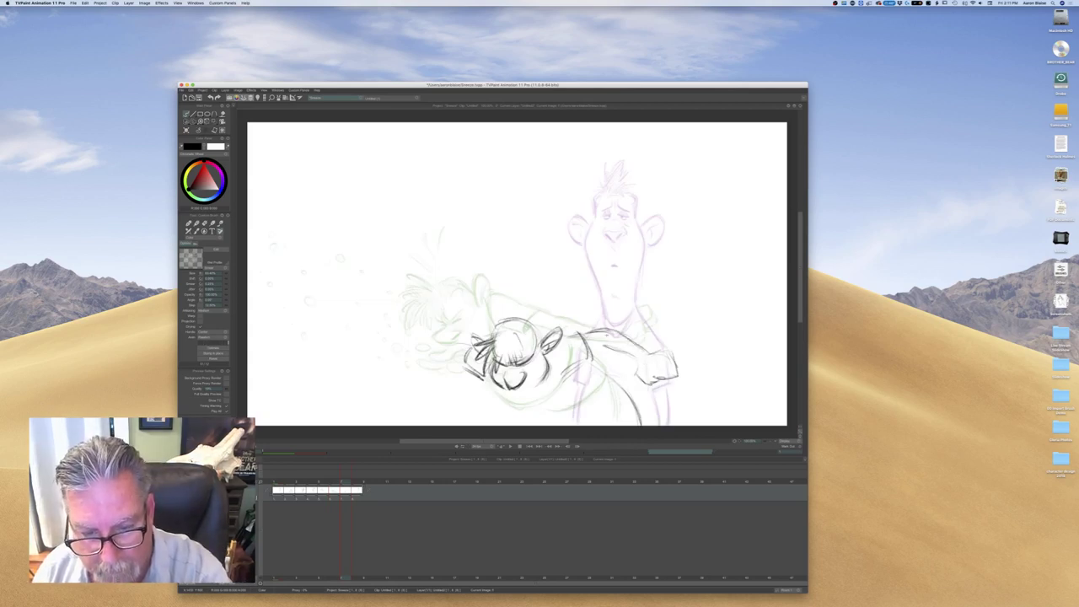
# Strengthen the shoulder and sleeve lines of the trailing arm, flipping repeatedly to check the motion from the previous drawing
pyautogui.moveTo(602, 330)
pyautogui.mouseDown()
pyautogui.moveTo(615, 327)
pyautogui.moveTo(602, 350)
pyautogui.moveTo(601, 330)
pyautogui.mouseUp()
pyautogui.moveTo(571, 334)
pyautogui.mouseDown()
pyautogui.moveTo(593, 332)
pyautogui.moveTo(572, 332)
pyautogui.mouseUp()
pyautogui.moveTo(592, 348); pyautogui.dragTo(575, 358)
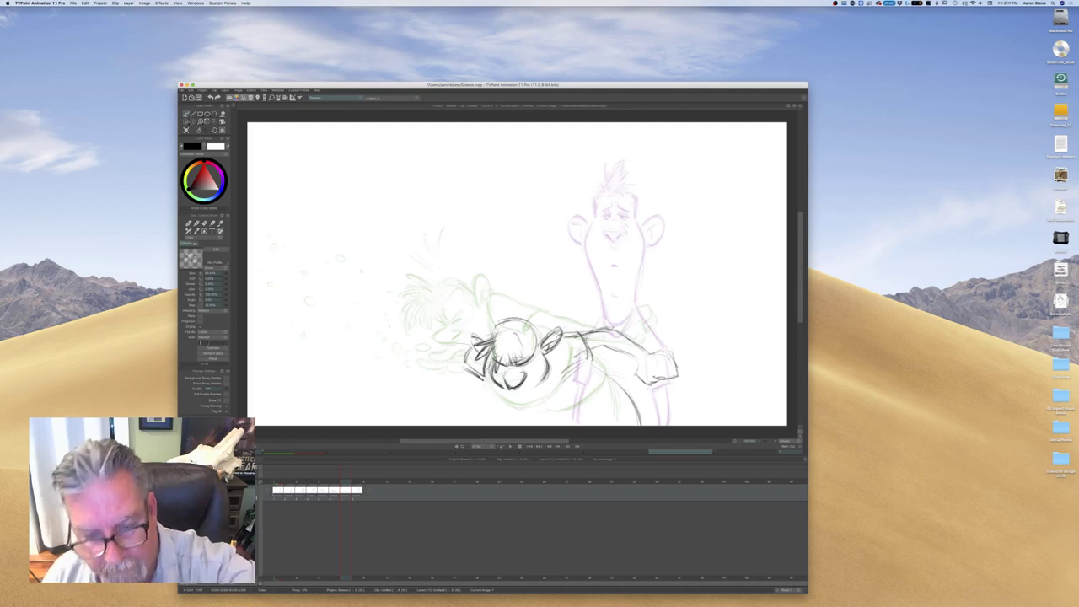
pyautogui.press('Left')
pyautogui.press('Right')
pyautogui.press('Left')
pyautogui.press('Right')
pyautogui.press('Left')
pyautogui.press('Right')
pyautogui.press('Left')
pyautogui.press('Right')
pyautogui.press('Left')
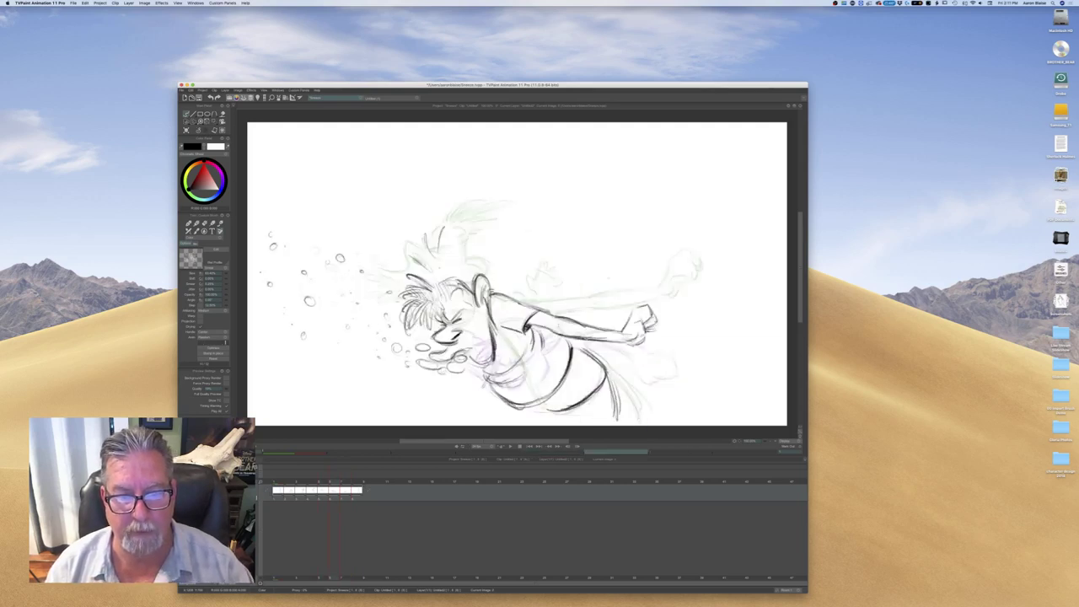
pyautogui.press('Right')
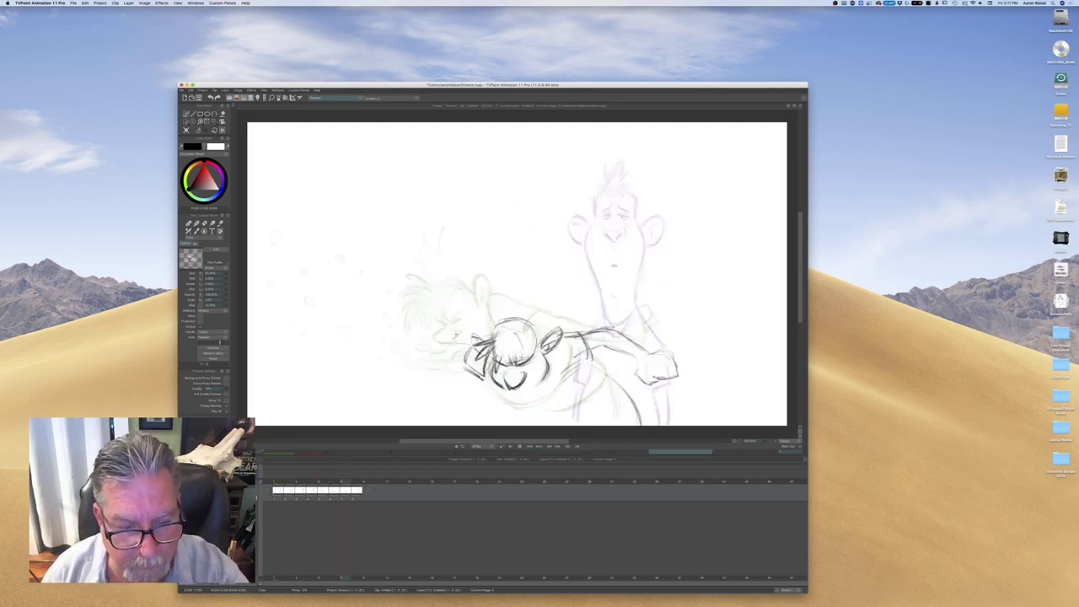
# Draw the opposite arm stretching out past the lowered head with its bent hand, flipping against the previous drawing
pyautogui.moveTo(437, 333); pyautogui.dragTo(452, 339)
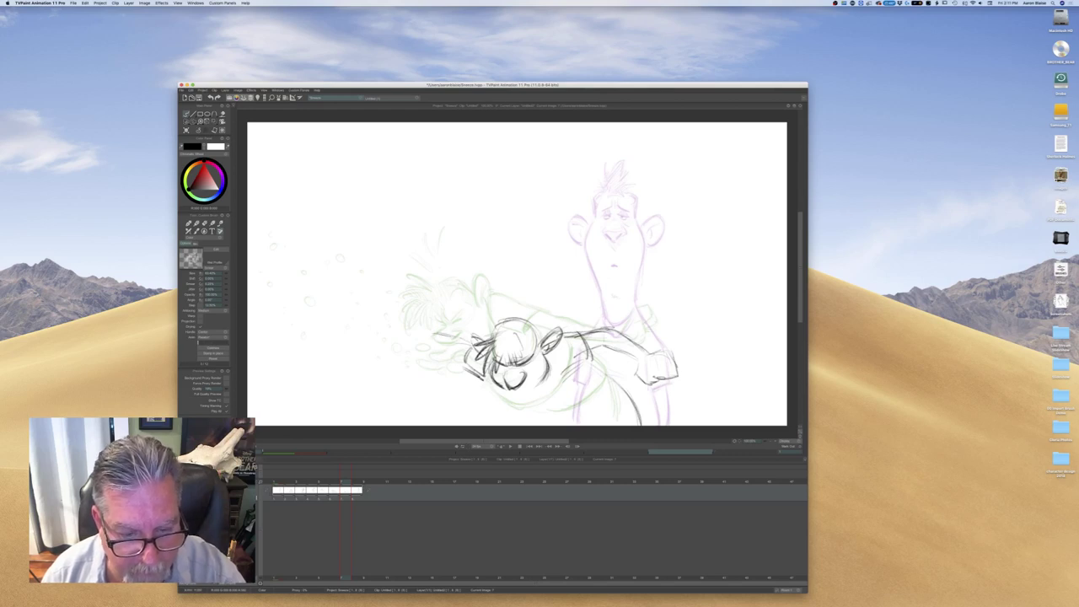
pyautogui.moveTo(450, 337)
pyautogui.mouseDown()
pyautogui.moveTo(468, 360)
pyautogui.moveTo(426, 334)
pyautogui.mouseUp()
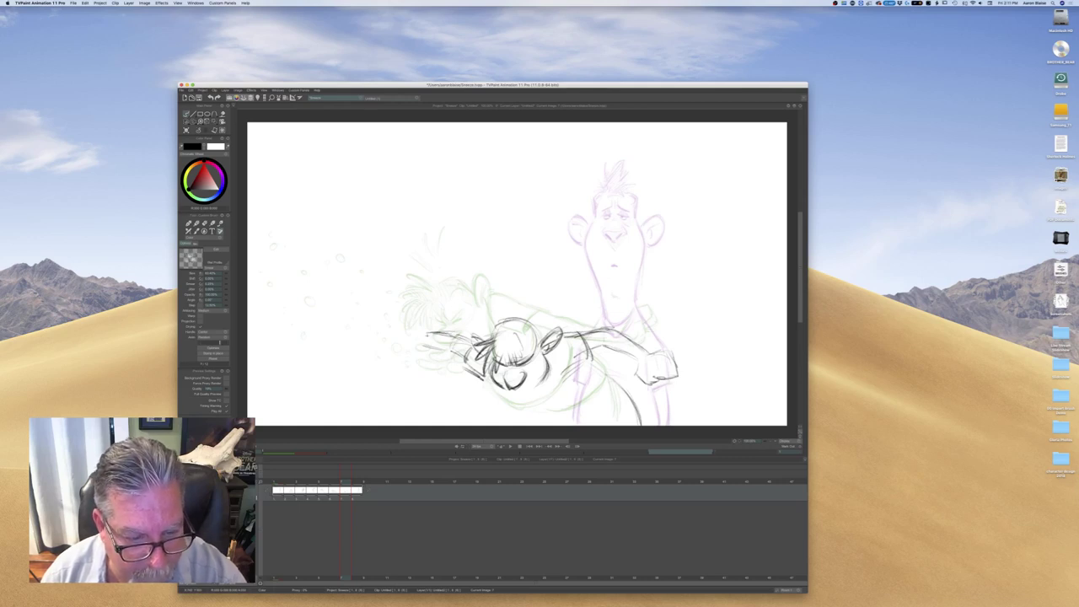
pyautogui.moveTo(413, 312)
pyautogui.mouseDown()
pyautogui.moveTo(411, 332)
pyautogui.moveTo(391, 317)
pyautogui.moveTo(393, 348)
pyautogui.moveTo(444, 341)
pyautogui.moveTo(417, 333)
pyautogui.moveTo(457, 334)
pyautogui.mouseUp()
pyautogui.press('Left')
pyautogui.press('Right')
pyautogui.press('Left')
pyautogui.press('Right')
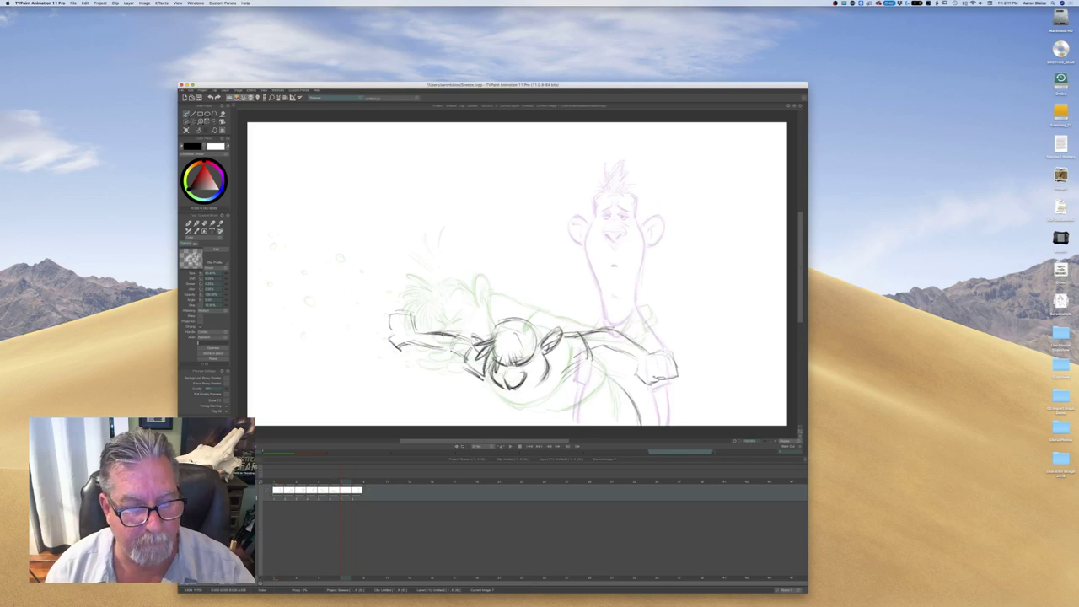
# Clean up and refine the hand on the opposite outstretched arm, flipping to compare it with the previous drawing
pyautogui.press('e')
pyautogui.press('Left')
pyautogui.press('Right')
pyautogui.press('Left')
pyautogui.press('Right')
pyautogui.press('b')
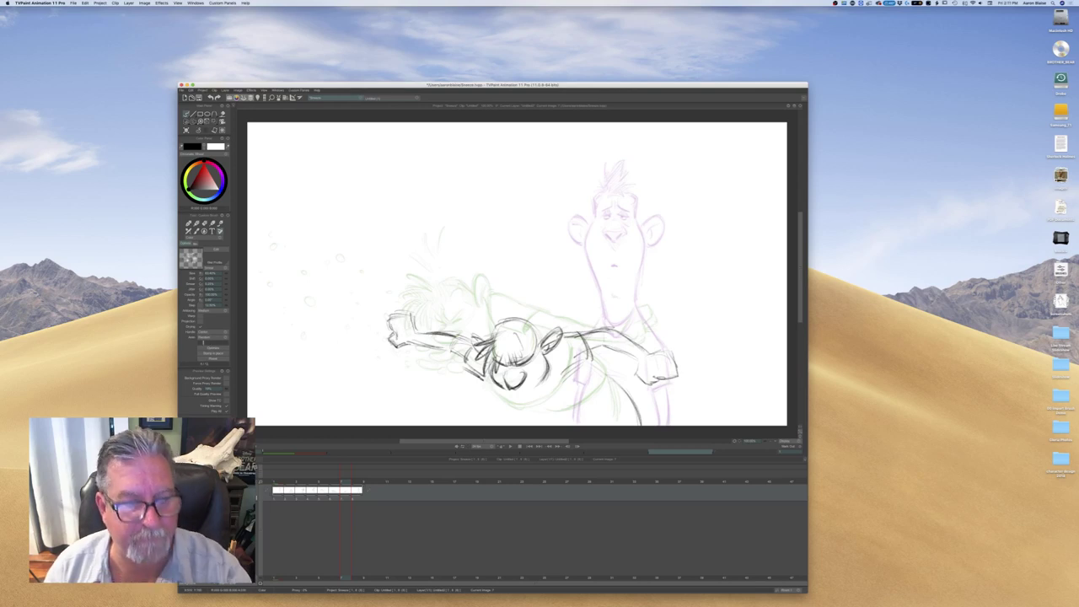
pyautogui.press('Left')
pyautogui.press('Right')
pyautogui.press('Left')
pyautogui.press('Right')
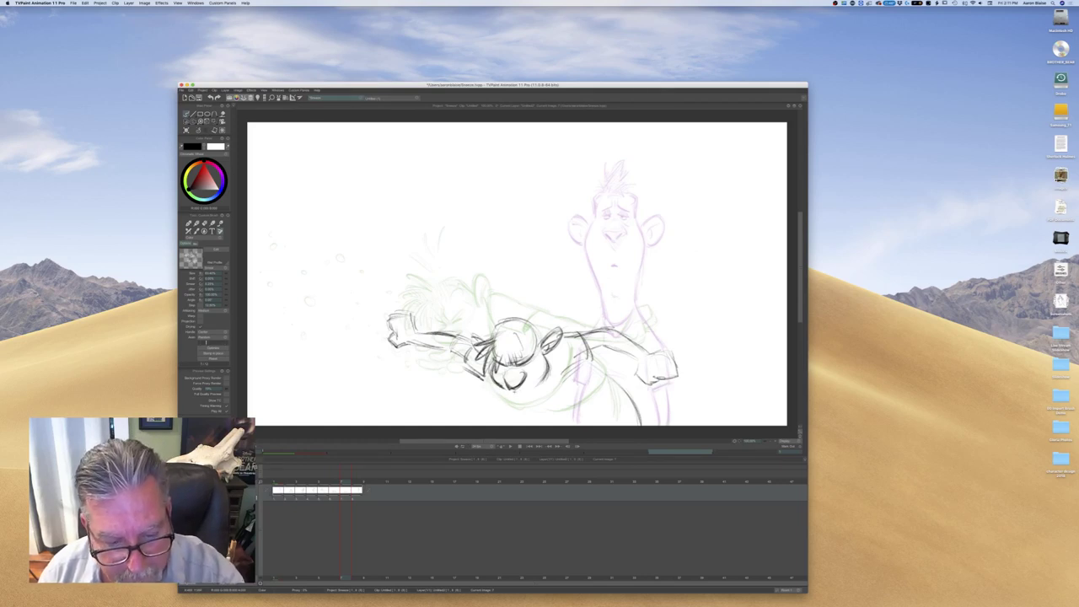
# Add small spray droplets in front of and below the lowered head, flipping through neighbouring drawings to check their motion
pyautogui.moveTo(508, 391); pyautogui.dragTo(523, 388)
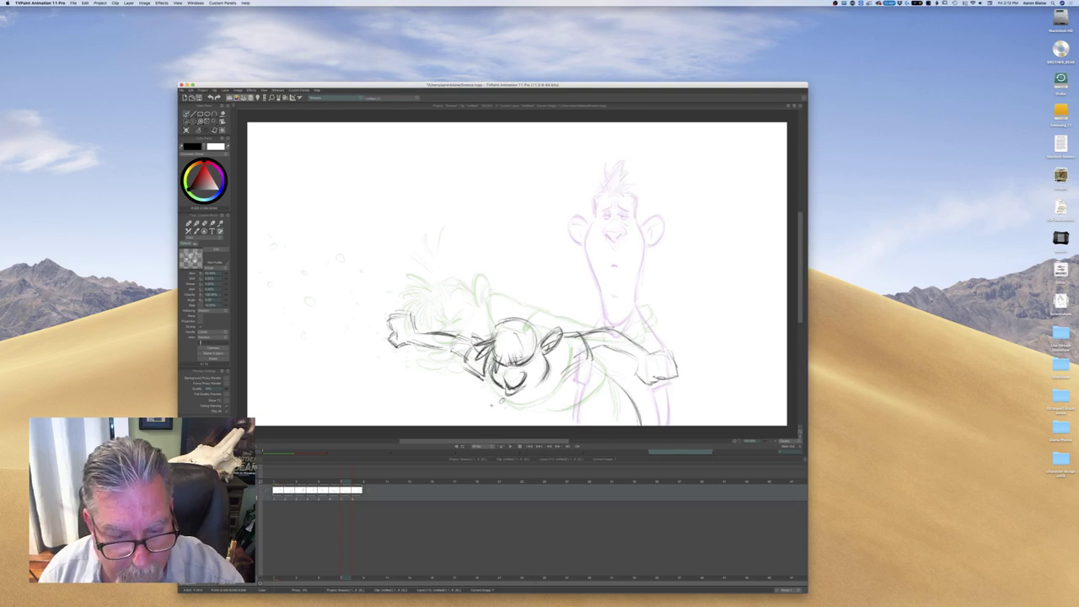
pyautogui.moveTo(513, 398)
pyautogui.mouseDown()
pyautogui.moveTo(534, 392)
pyautogui.moveTo(473, 404)
pyautogui.mouseUp()
pyautogui.moveTo(334, 294); pyautogui.dragTo(337, 298)
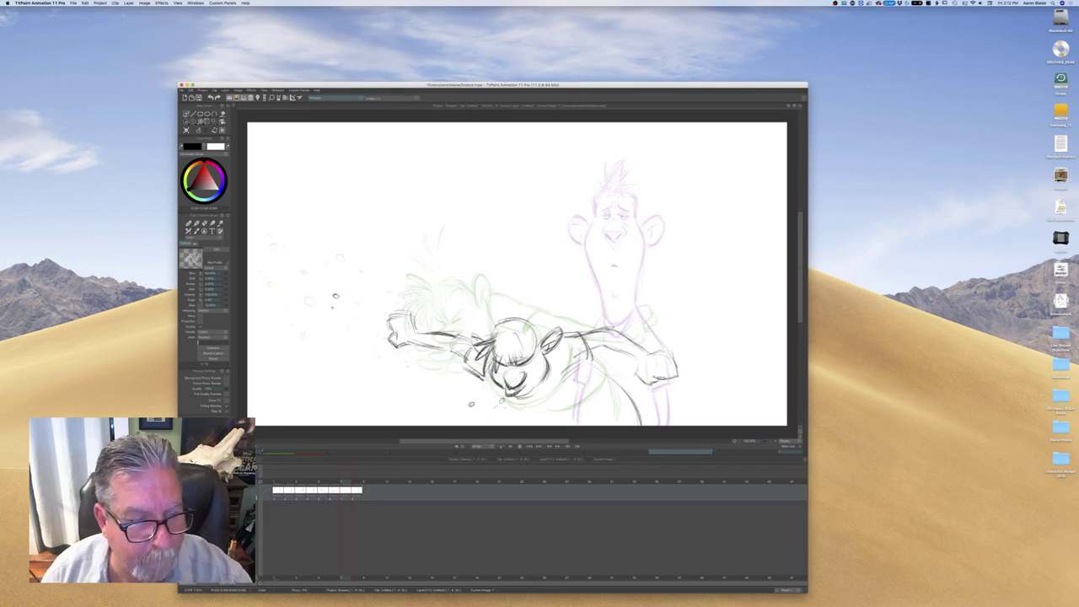
pyautogui.moveTo(369, 357); pyautogui.dragTo(374, 361)
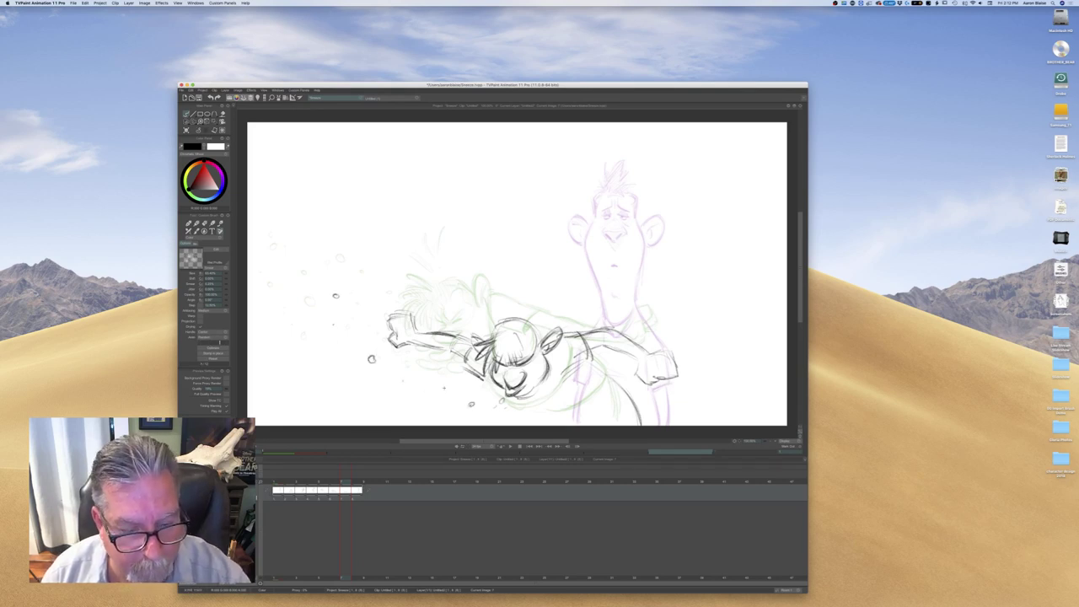
pyautogui.press('Left')
pyautogui.press('Left')
pyautogui.press('Right')
pyautogui.press('Right')
pyautogui.press('Right')
pyautogui.press('Left')
pyautogui.press('Left')
pyautogui.press('Left')
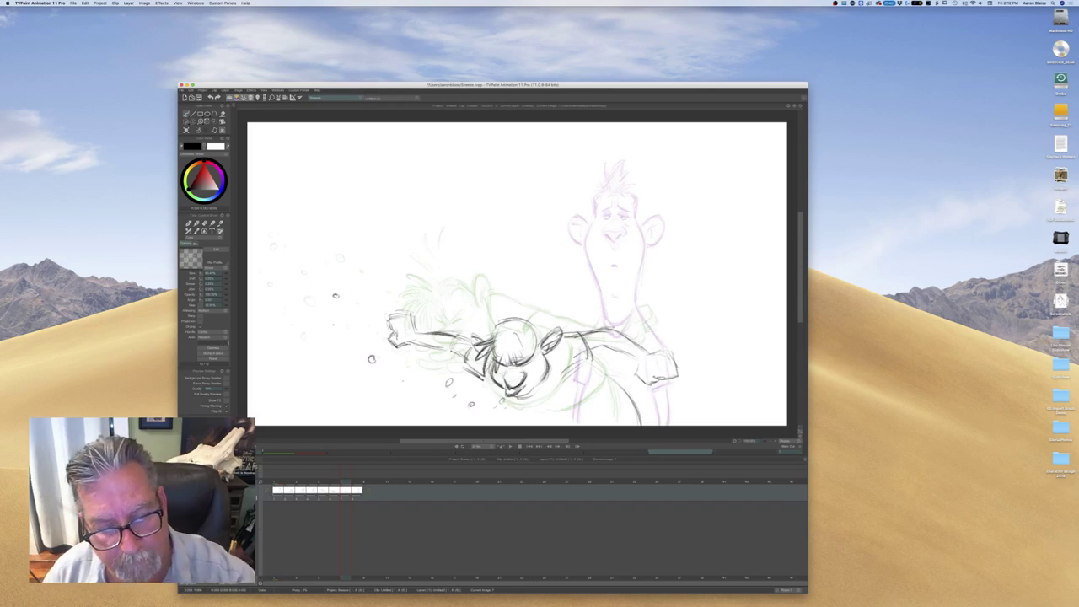
# Erase the rough hair beside the lowered forehead and redraw it falling forward, comparing it with the previous drawing
pyautogui.press('e')
pyautogui.moveTo(495, 354)
pyautogui.mouseDown()
pyautogui.moveTo(501, 366)
pyautogui.moveTo(488, 354)
pyautogui.mouseUp()
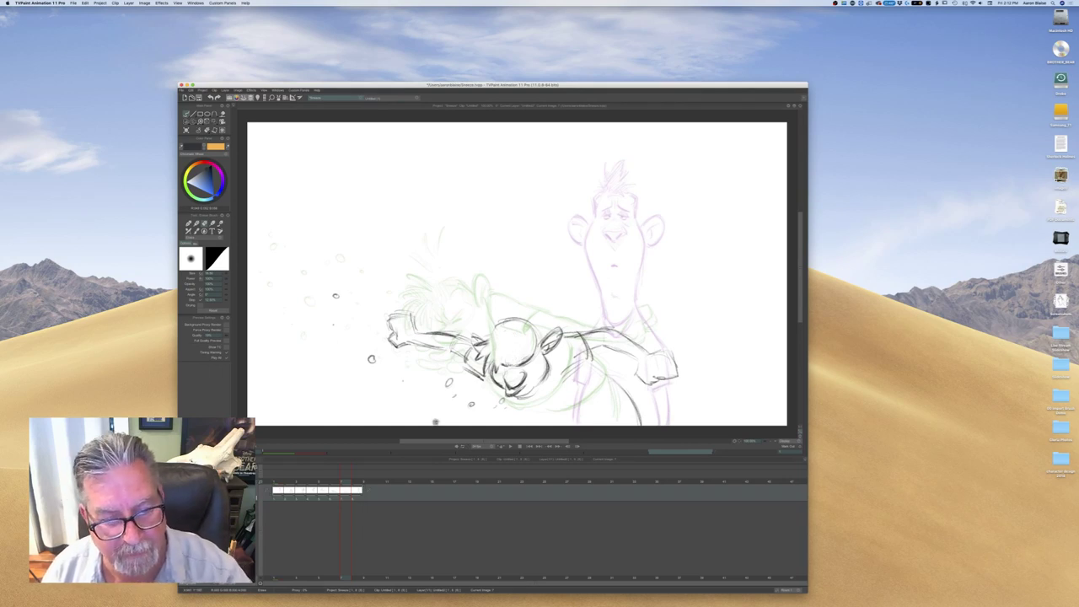
pyautogui.press('b')
pyautogui.moveTo(532, 335); pyautogui.dragTo(529, 350)
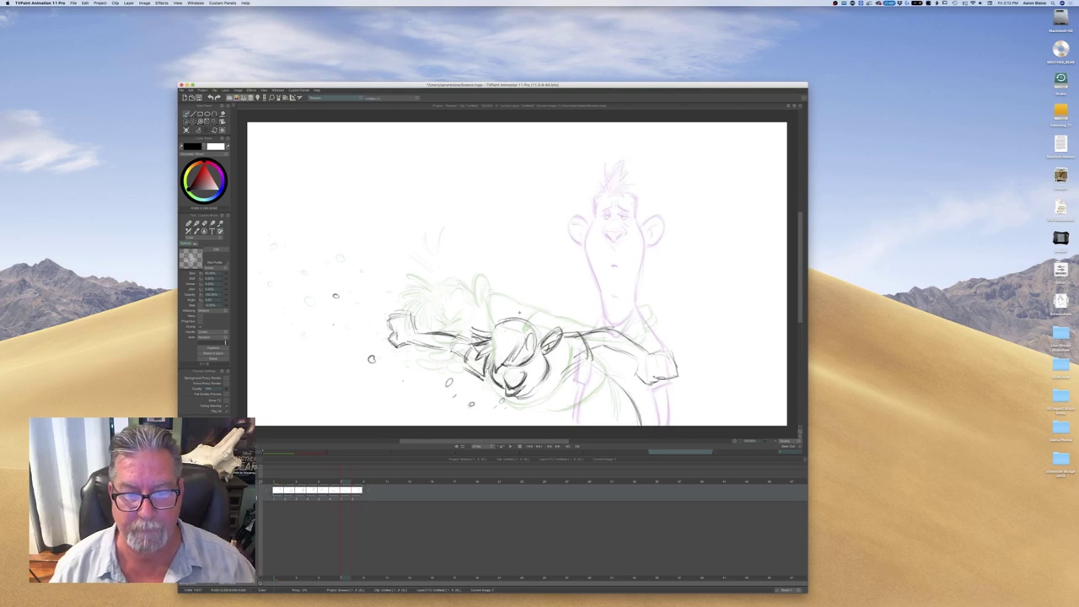
pyautogui.press('Left')
pyautogui.press('Right')
pyautogui.press('Left')
pyautogui.press('Right')
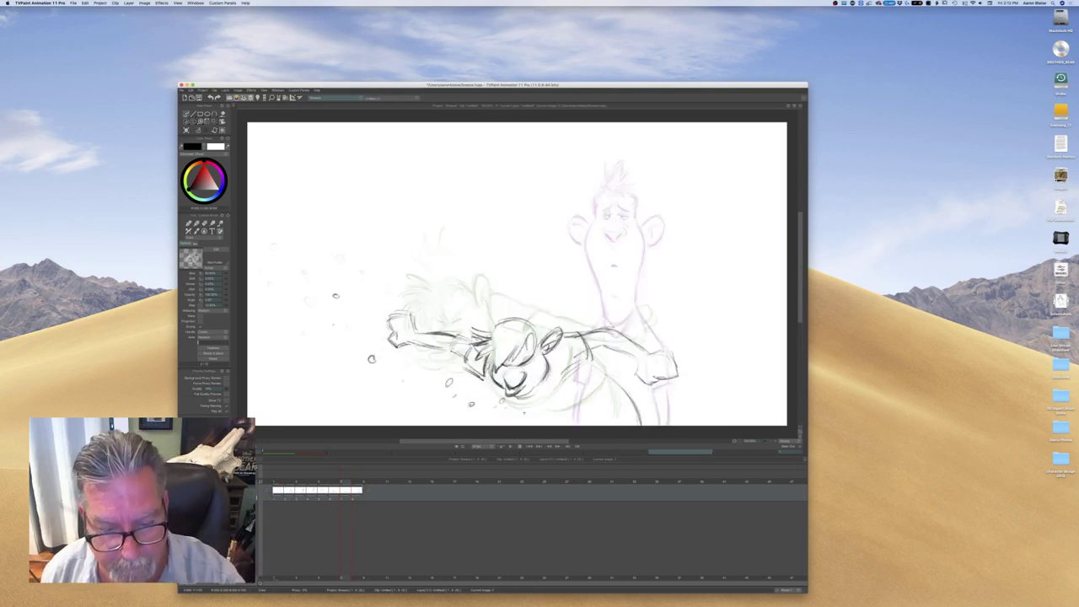
# Draw the curved chest and torso lines beneath the lowered head and shoulder, flipping against the previous drawing
pyautogui.moveTo(613, 380); pyautogui.dragTo(601, 414)
pyautogui.moveTo(588, 359)
pyautogui.mouseDown()
pyautogui.moveTo(613, 378)
pyautogui.moveTo(594, 424)
pyautogui.mouseUp()
pyautogui.moveTo(614, 379); pyautogui.dragTo(588, 422)
pyautogui.moveTo(513, 405)
pyautogui.mouseDown()
pyautogui.moveTo(534, 413)
pyautogui.moveTo(527, 425)
pyautogui.mouseUp()
pyautogui.press('Left')
pyautogui.press('Right')
pyautogui.press('Left')
pyautogui.press('Right')
# Shift the final upright pose one frame later and create a blank drawing between it and the lowered-head pose
pyautogui.moveTo(345, 489)
pyautogui.mouseDown()
pyautogui.moveTo(289, 489)
pyautogui.moveTo(337, 489)
pyautogui.mouseUp()
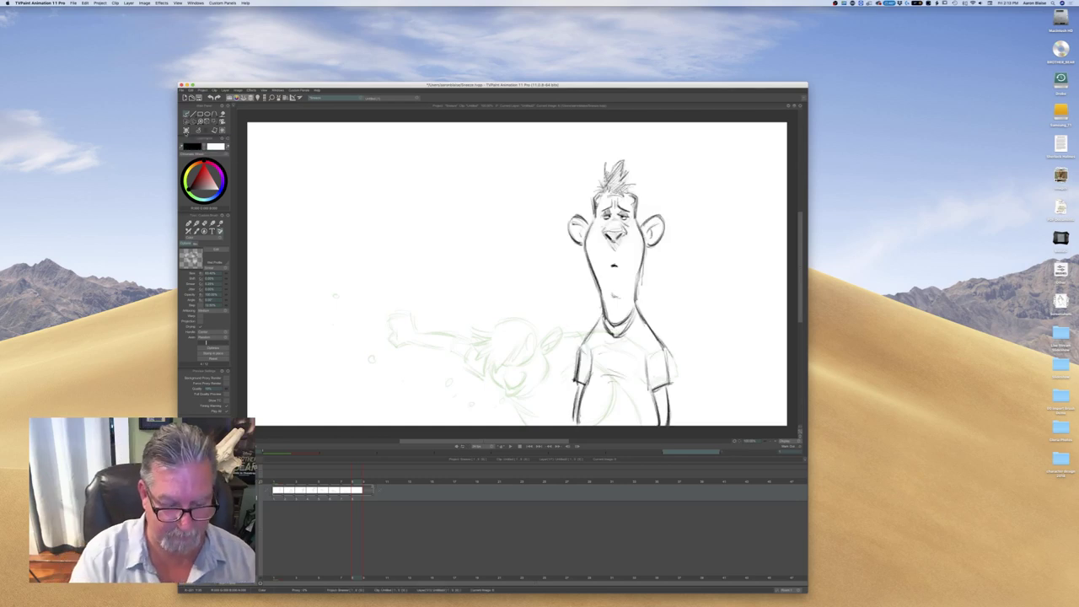
pyautogui.moveTo(352, 496); pyautogui.dragTo(362, 495)
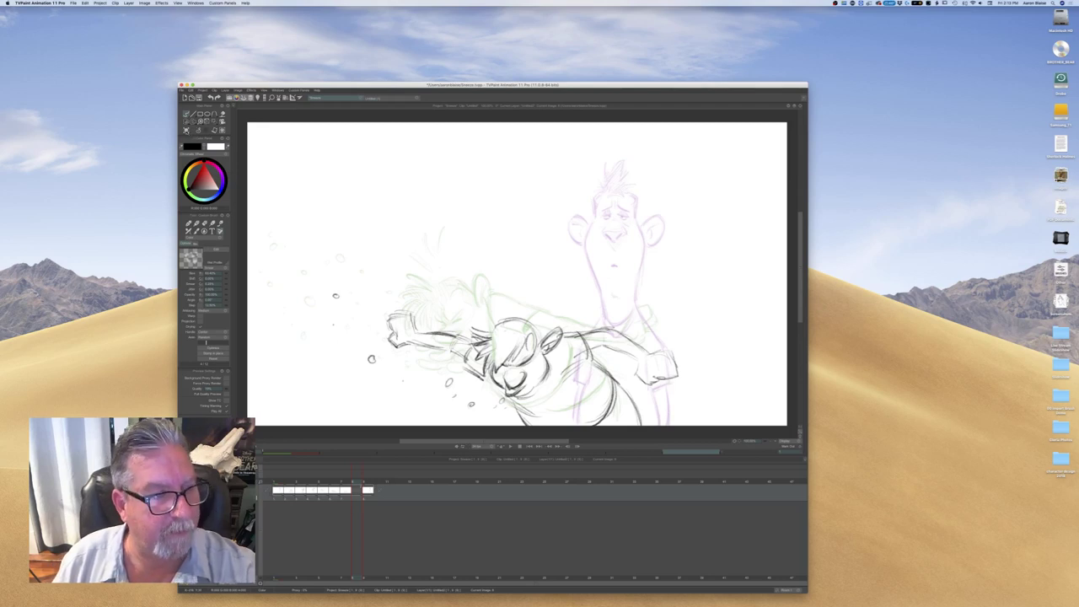
pyautogui.click(186, 132)
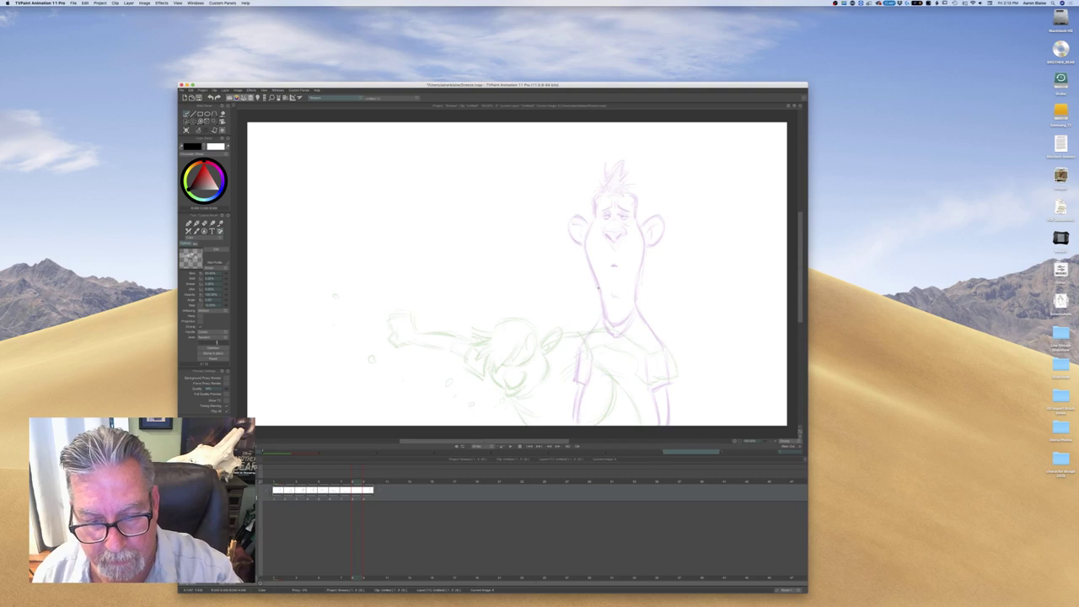
# Rough in a round head construction between the lowered and upright poses, flipping through adjacent drawings to check its placement
pyautogui.moveTo(571, 304)
pyautogui.mouseDown()
pyautogui.moveTo(608, 297)
pyautogui.moveTo(564, 307)
pyautogui.mouseUp()
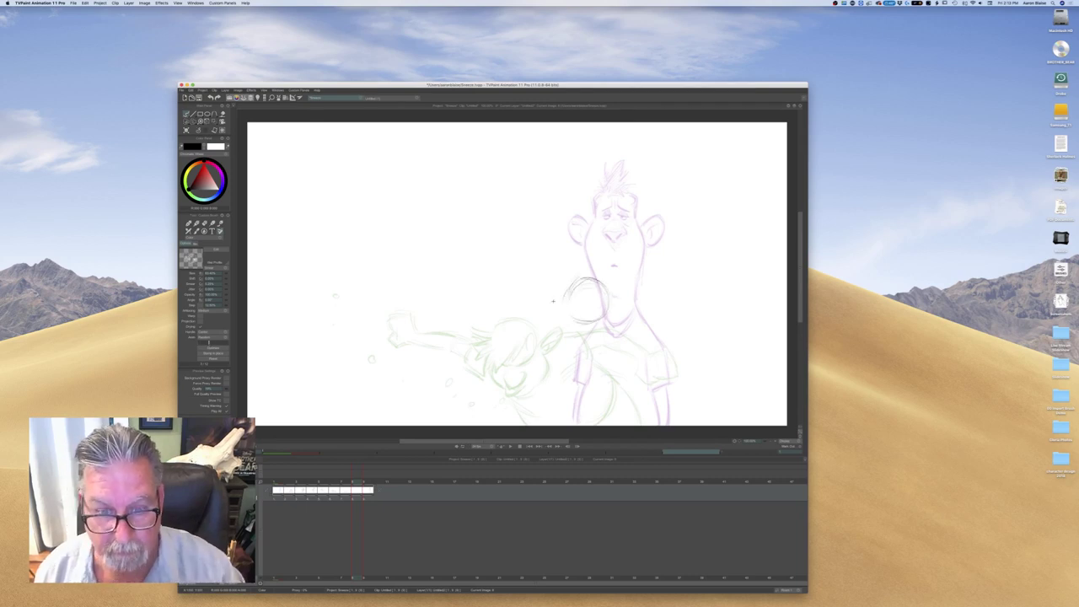
pyautogui.press('Left')
pyautogui.press('Right')
pyautogui.press('Left')
pyautogui.press('Right')
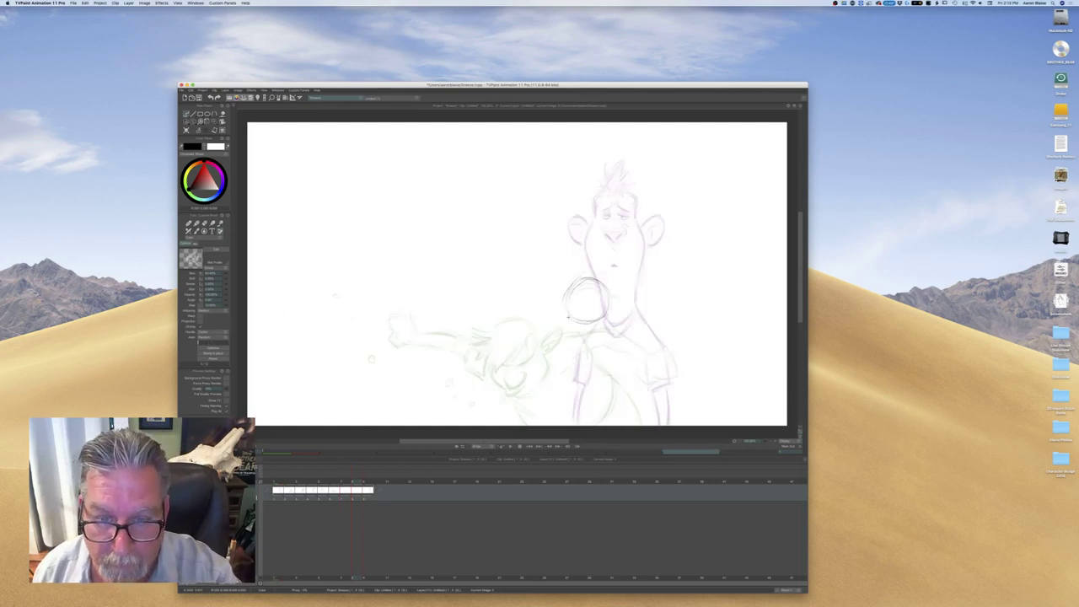
pyautogui.moveTo(570, 316)
pyautogui.mouseDown()
pyautogui.moveTo(565, 300)
pyautogui.moveTo(609, 309)
pyautogui.mouseUp()
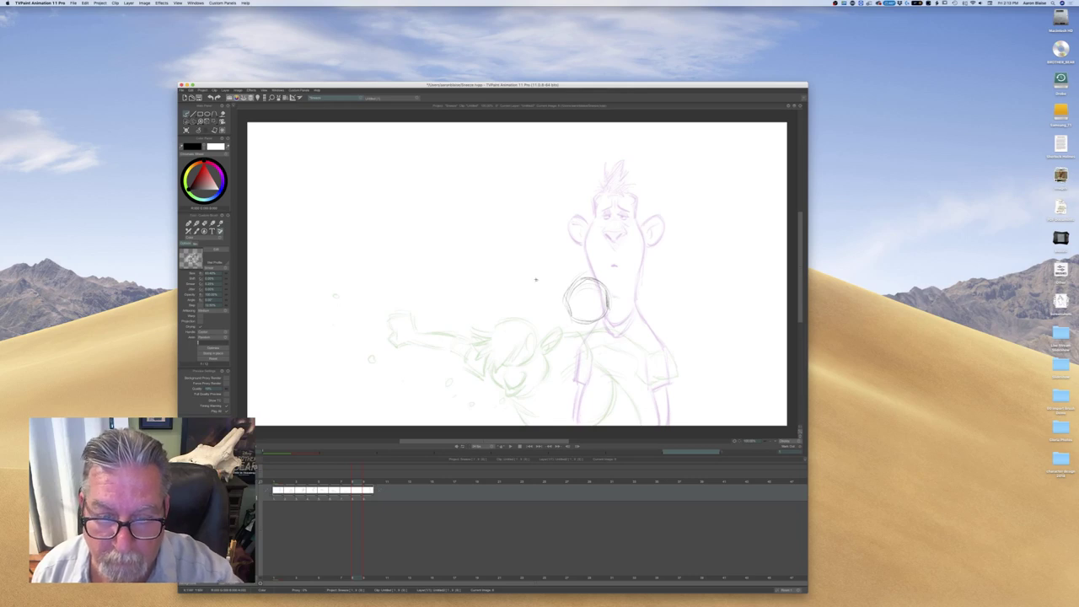
pyautogui.press('Right')
pyautogui.press('Left')
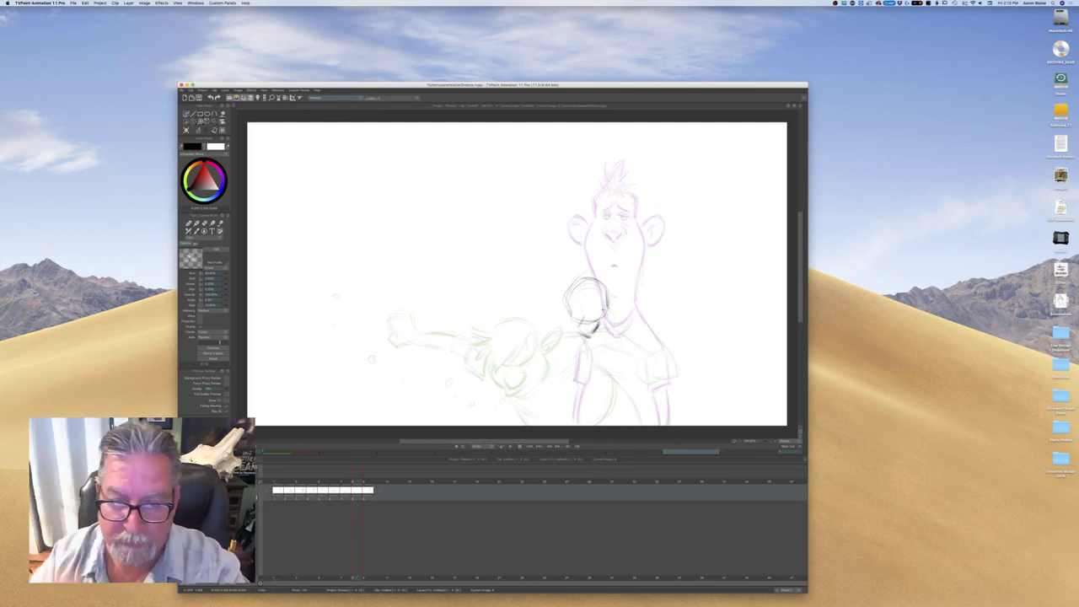
# Sketch an ear on each side of the new head, flipping against the previous drawing
pyautogui.moveTo(631, 297)
pyautogui.mouseDown()
pyautogui.moveTo(621, 326)
pyautogui.moveTo(545, 315)
pyautogui.moveTo(553, 333)
pyautogui.mouseUp()
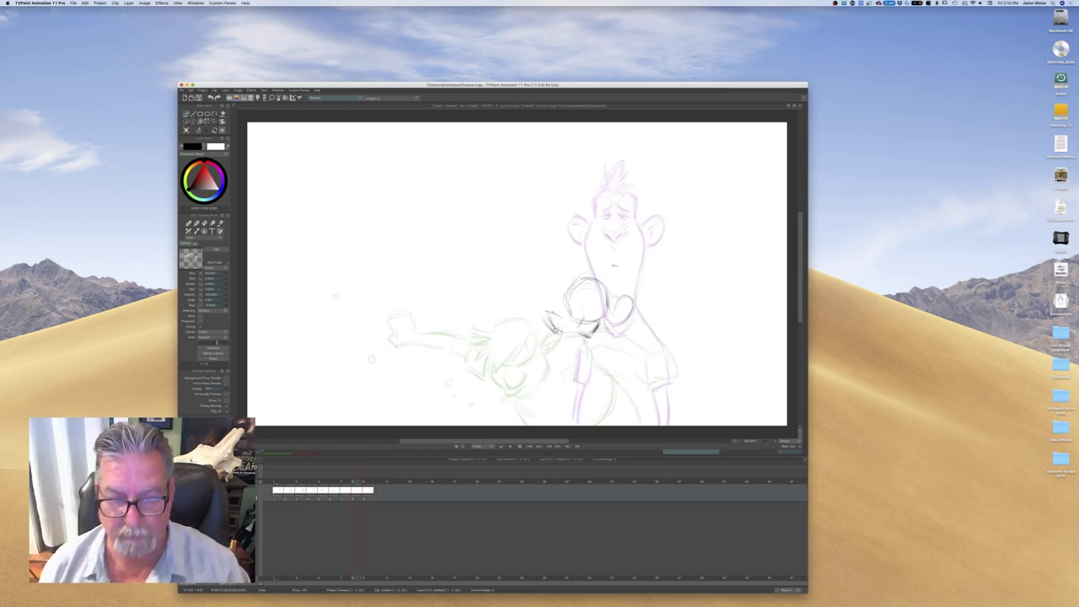
pyautogui.press('Left')
pyautogui.press('Right')
pyautogui.press('Left')
pyautogui.press('Right')
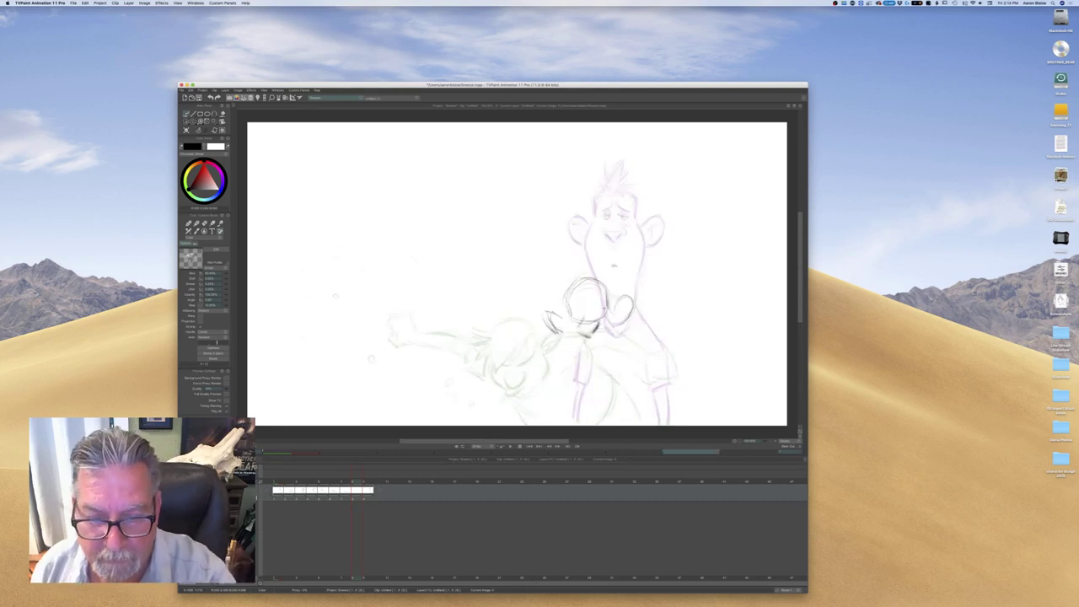
# Sketch the cheek and jaw curves below the new head's circle, comparing them with the previous drawing
pyautogui.moveTo(611, 316); pyautogui.dragTo(621, 335)
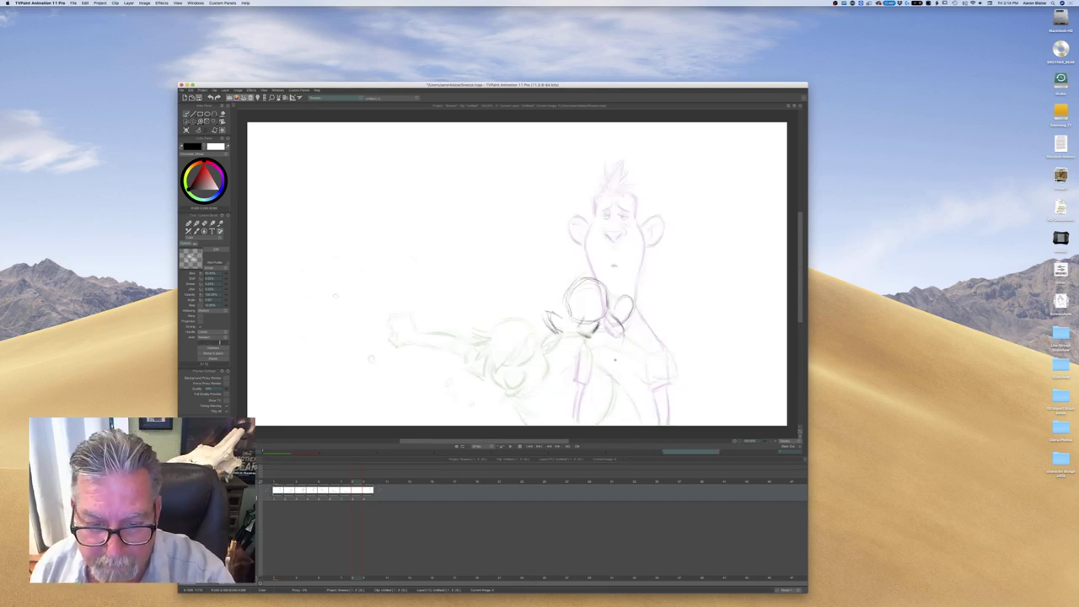
pyautogui.moveTo(609, 309); pyautogui.dragTo(624, 343)
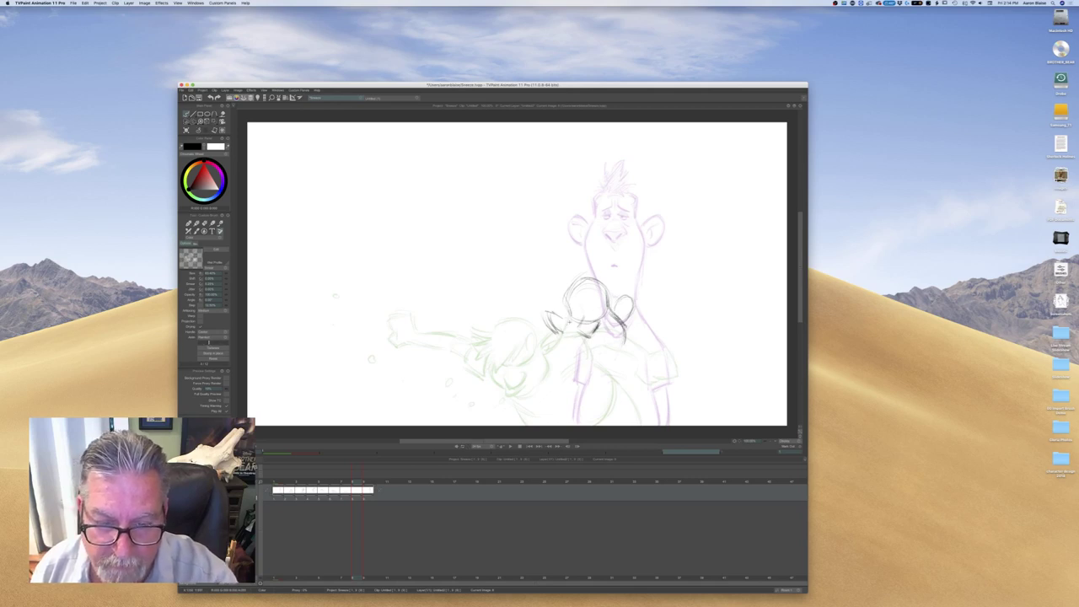
pyautogui.moveTo(567, 348); pyautogui.dragTo(591, 369)
pyautogui.press('Left')
pyautogui.press('Right')
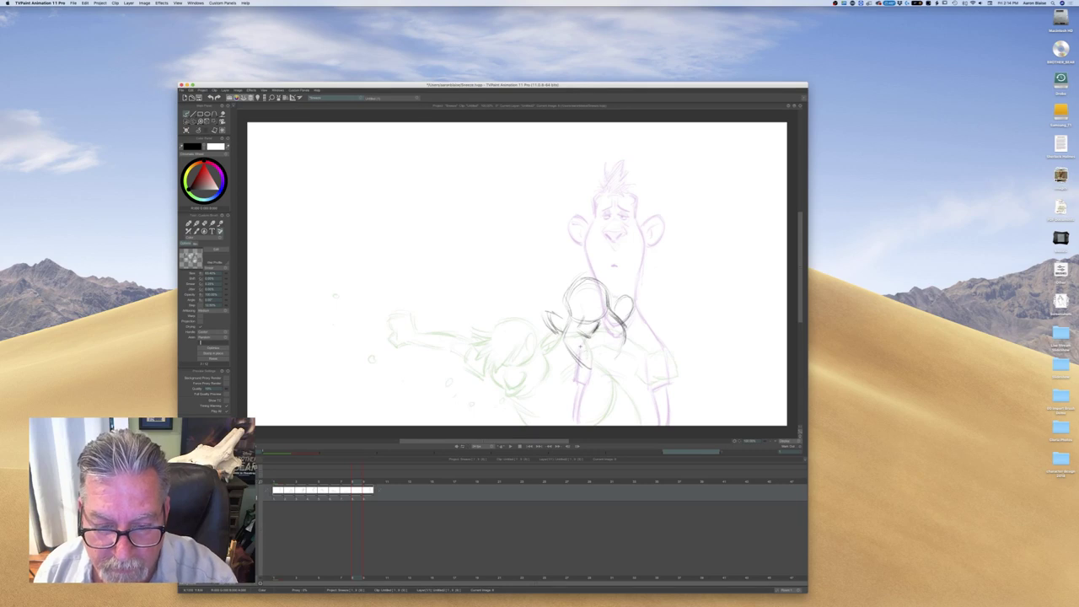
# Draw the small dark open mouth and the worried eyes and brows on the new head, checking against the previous drawing
pyautogui.moveTo(590, 350); pyautogui.dragTo(597, 361)
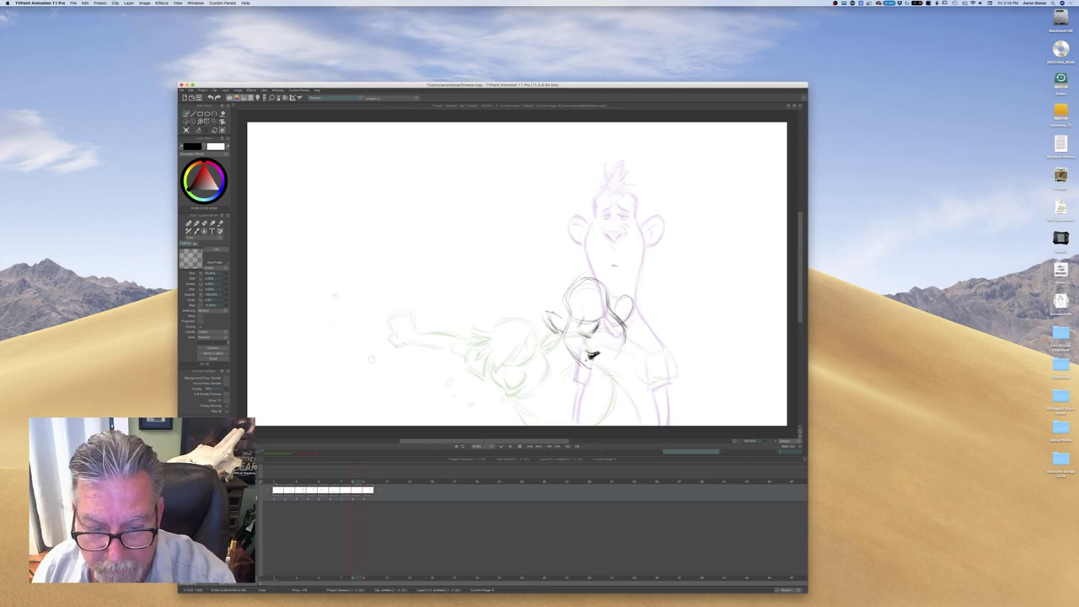
pyautogui.press('Left')
pyautogui.press('Right')
pyautogui.press('Left')
pyautogui.press('Right')
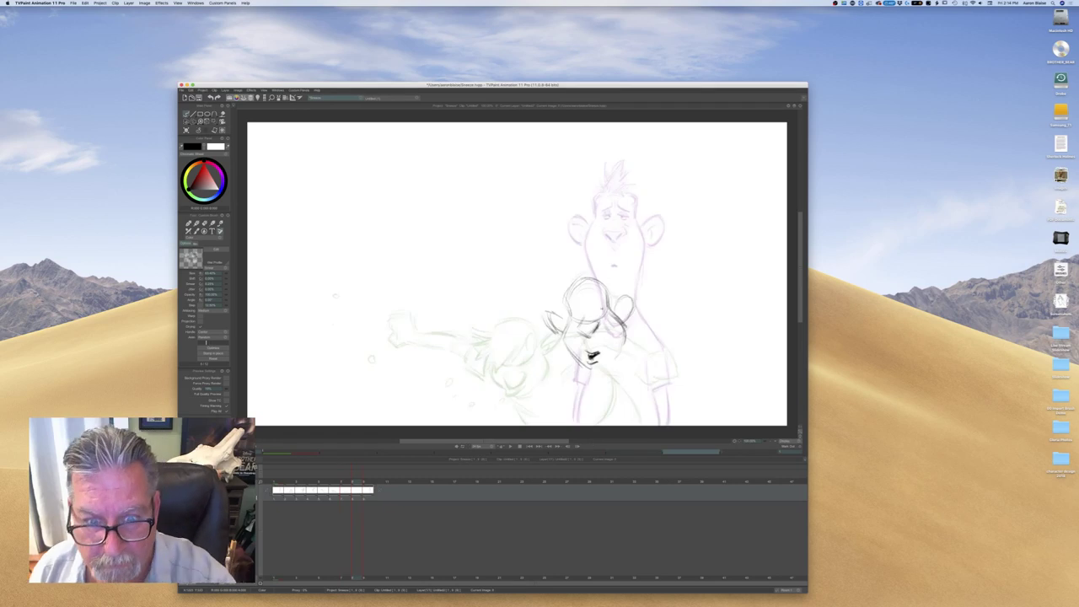
pyautogui.moveTo(588, 304); pyautogui.dragTo(597, 305)
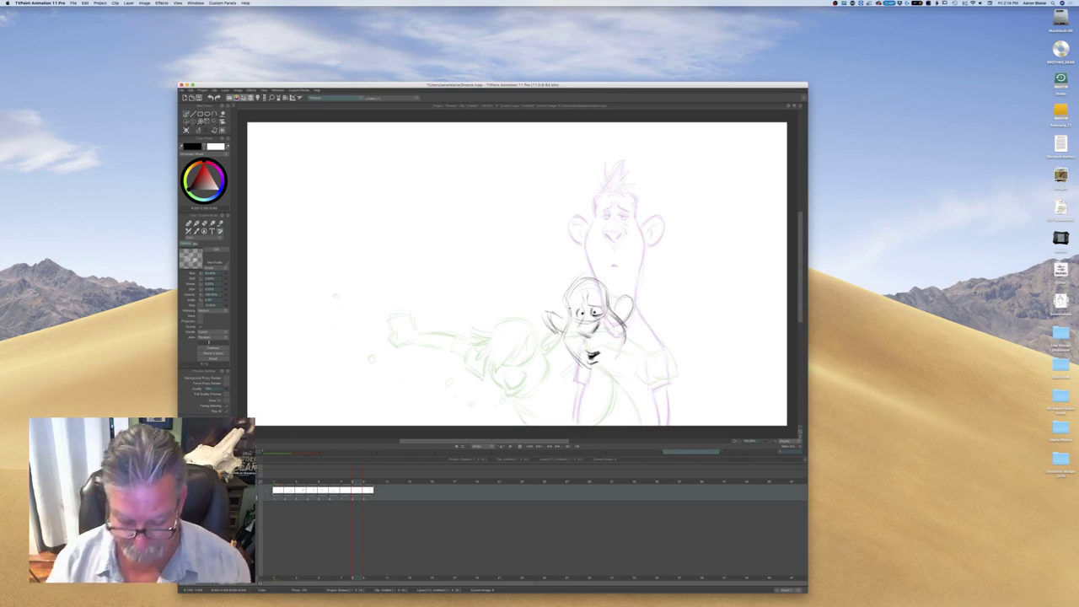
# Hide the timeline, erase the rough lines over the nose and redraw it with dark nostrils, flipping to compare
pyautogui.press('Tab')
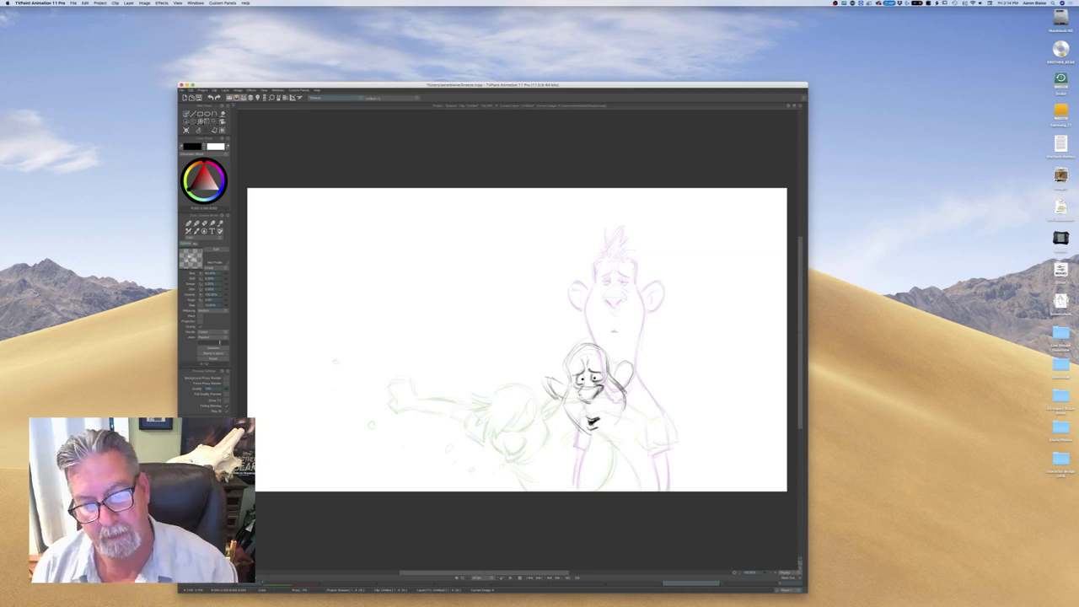
pyautogui.press('e')
pyautogui.moveTo(598, 394)
pyautogui.mouseDown()
pyautogui.moveTo(601, 386)
pyautogui.moveTo(587, 394)
pyautogui.mouseUp()
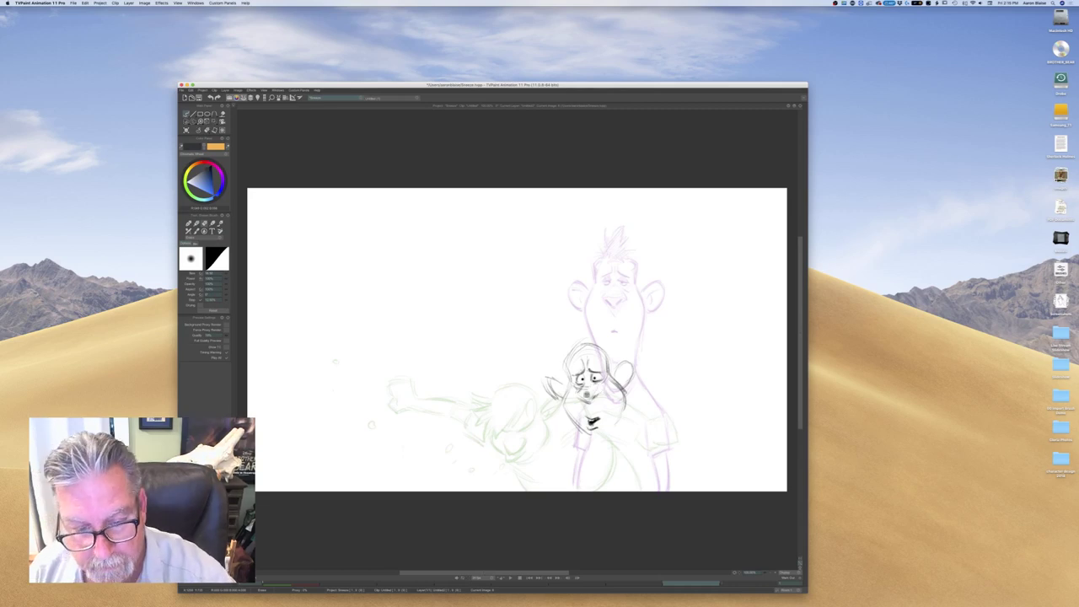
pyautogui.press('e')
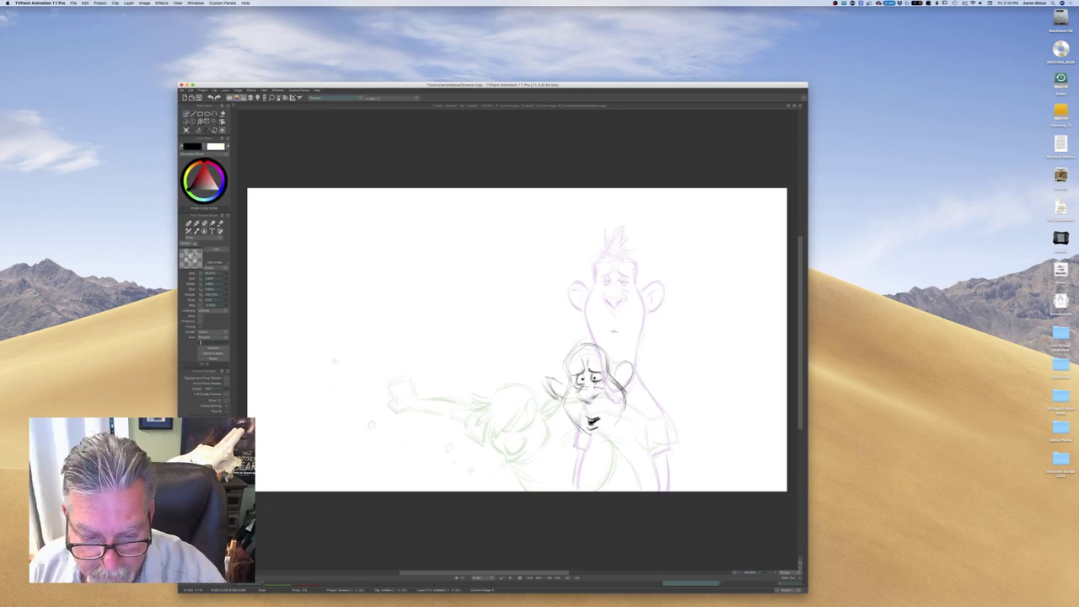
pyautogui.press('e')
pyautogui.moveTo(598, 391); pyautogui.dragTo(577, 403)
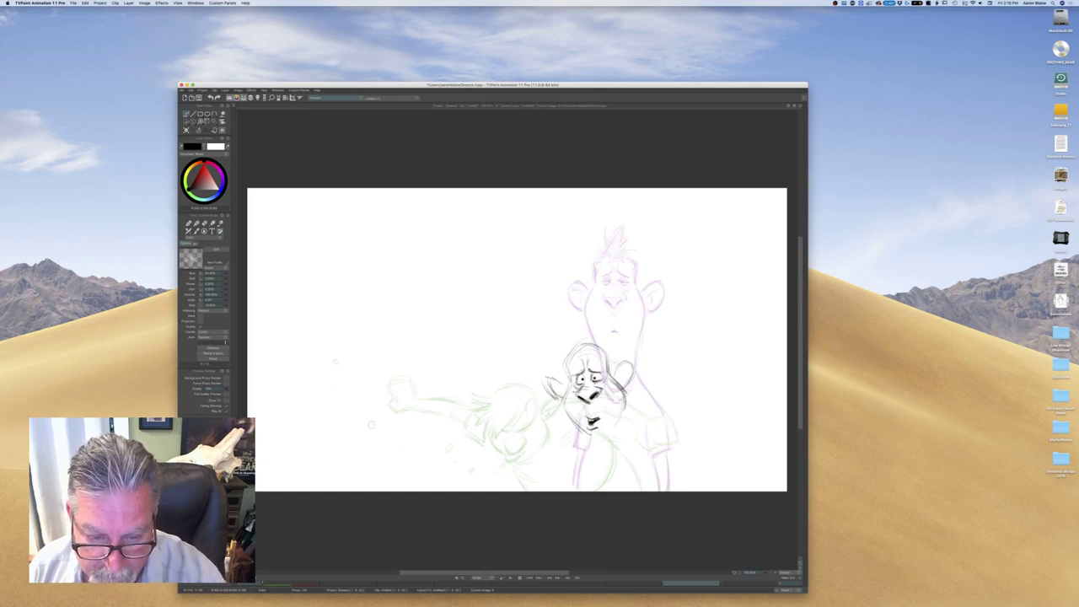
pyautogui.press('Left')
pyautogui.press('Right')
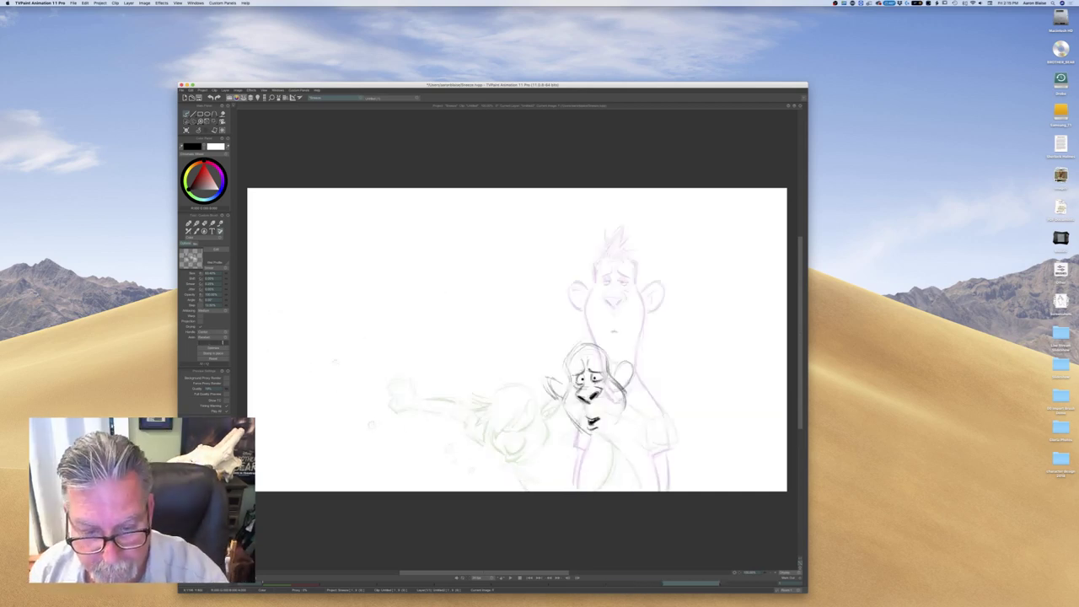
pyautogui.press('Left')
pyautogui.press('Right')
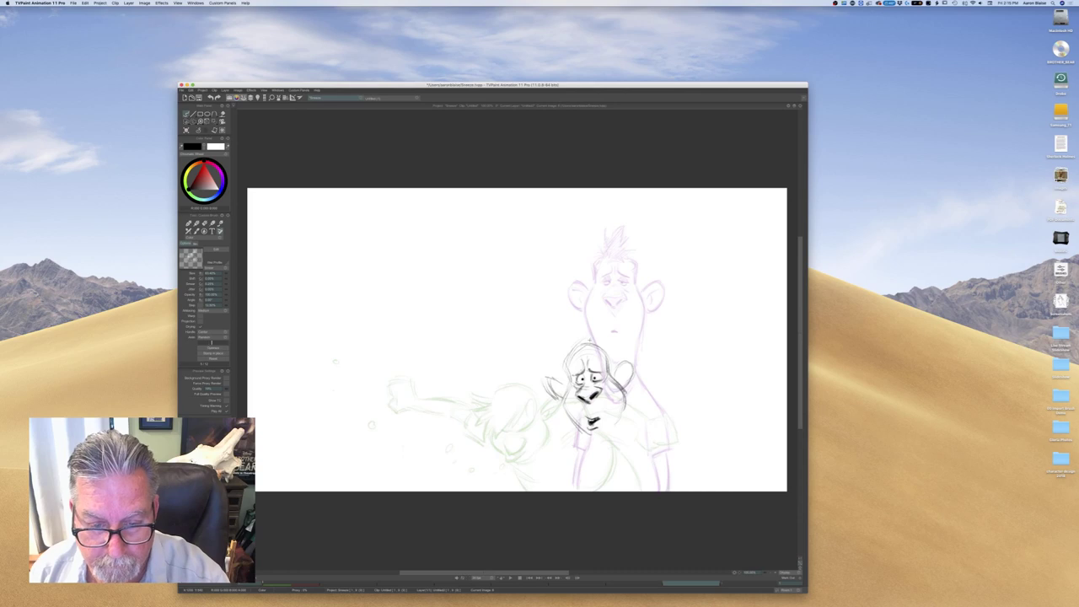
# Draw the spiky hair tuft and the hairline on the new head, flipping against the previous drawing
pyautogui.moveTo(589, 330)
pyautogui.mouseDown()
pyautogui.moveTo(592, 340)
pyautogui.moveTo(568, 321)
pyautogui.moveTo(553, 333)
pyautogui.moveTo(565, 344)
pyautogui.mouseUp()
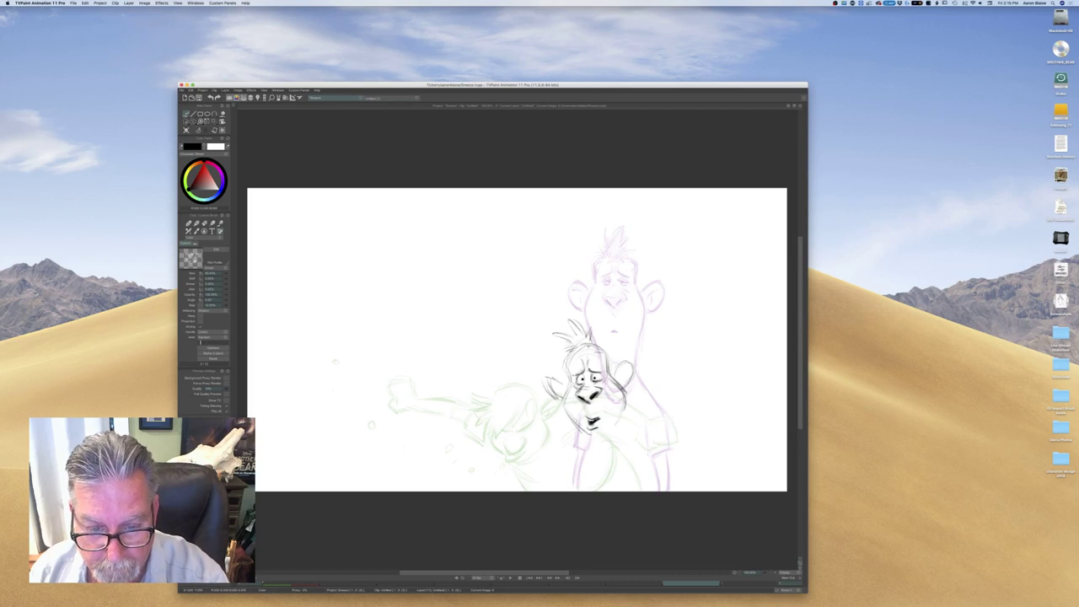
pyautogui.moveTo(595, 351)
pyautogui.mouseDown()
pyautogui.moveTo(606, 373)
pyautogui.moveTo(566, 363)
pyautogui.mouseUp()
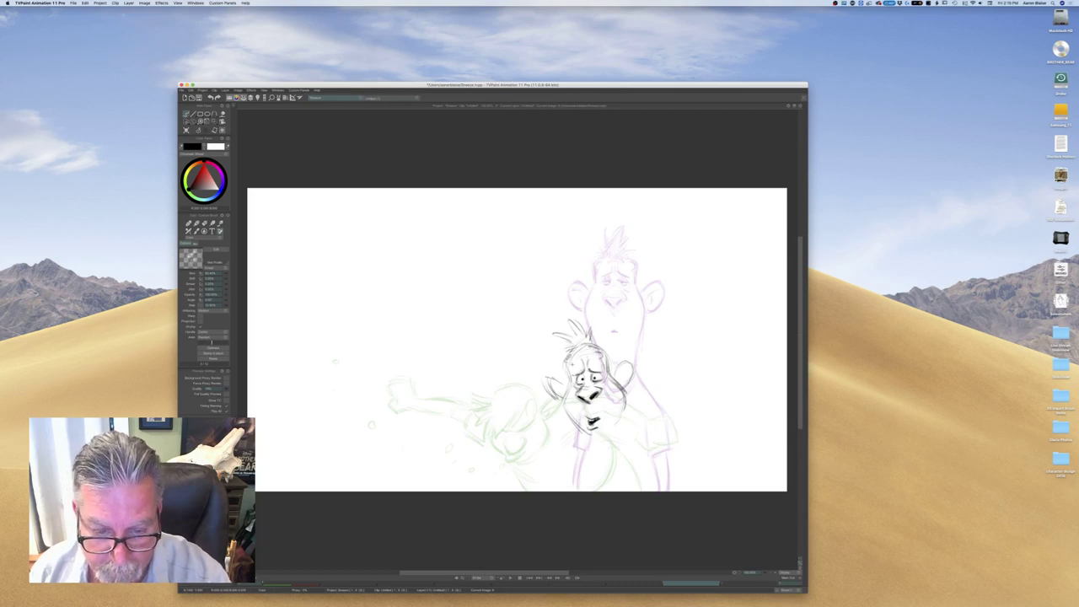
pyautogui.press('Left')
pyautogui.press('Right')
pyautogui.press('Left')
pyautogui.press('Right')
# Darken and define both ears on the new head, flipping to compare them with the previous drawing
pyautogui.moveTo(615, 376)
pyautogui.mouseDown()
pyautogui.moveTo(630, 362)
pyautogui.moveTo(626, 388)
pyautogui.moveTo(626, 360)
pyautogui.mouseUp()
pyautogui.moveTo(565, 376); pyautogui.dragTo(550, 399)
pyautogui.moveTo(627, 366)
pyautogui.mouseDown()
pyautogui.moveTo(623, 383)
pyautogui.moveTo(549, 390)
pyautogui.mouseUp()
pyautogui.moveTo(561, 384); pyautogui.dragTo(554, 397)
pyautogui.press('Left')
pyautogui.press('Right')
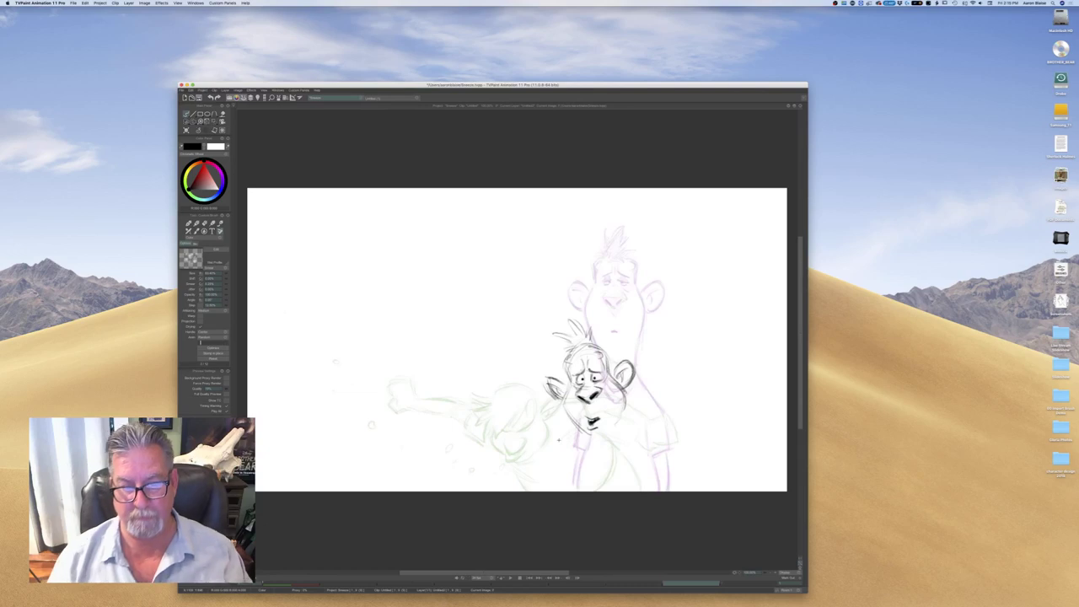
pyautogui.press('Left')
pyautogui.press('Right')
# Strengthen the cheek and jaw outline down to the chin, flipping repeatedly against the previous drawing
pyautogui.moveTo(565, 386); pyautogui.dragTo(584, 431)
pyautogui.moveTo(566, 409); pyautogui.dragTo(589, 435)
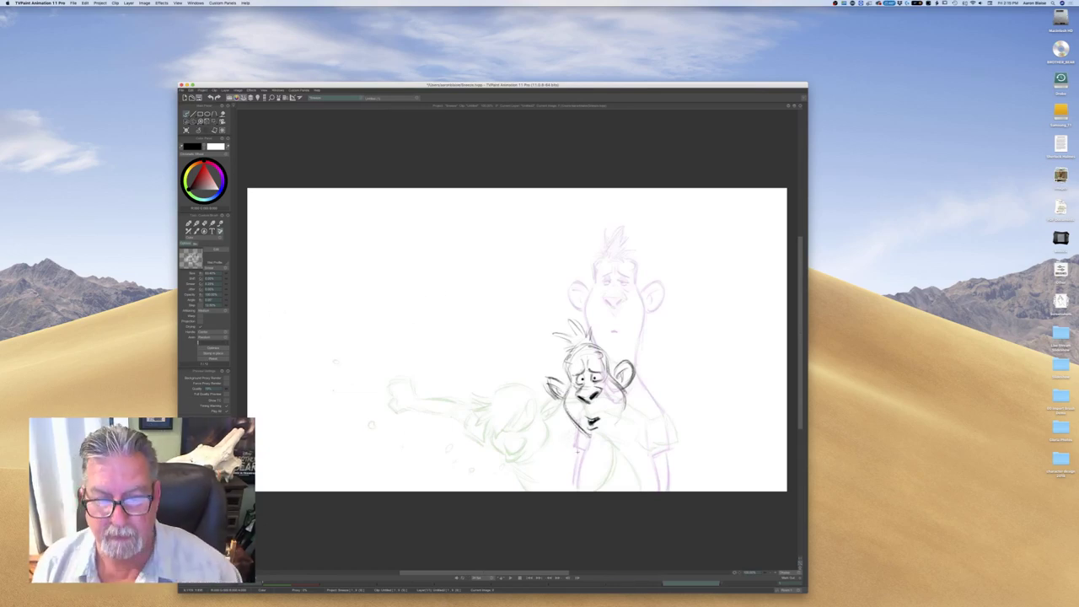
pyautogui.press('Left')
pyautogui.press('Right')
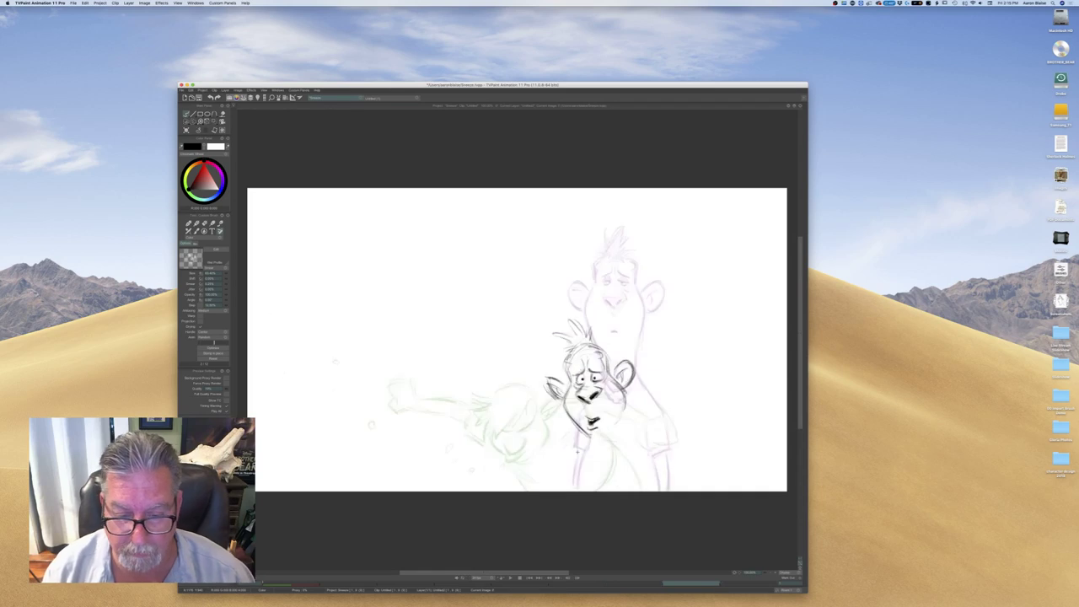
pyautogui.press('Left')
pyautogui.press('Right')
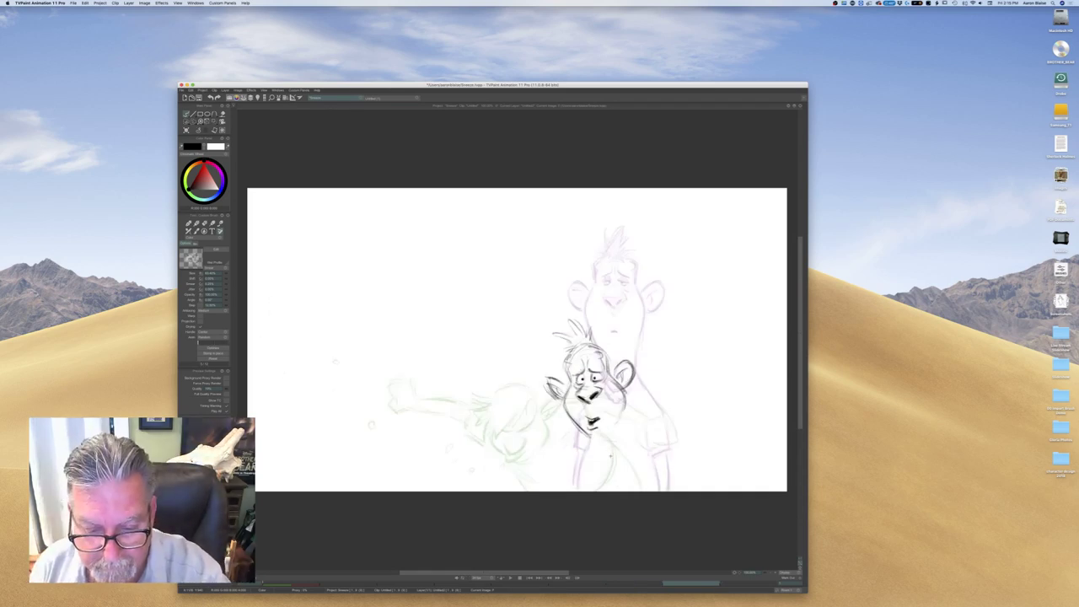
pyautogui.press('Left')
pyautogui.press('Right')
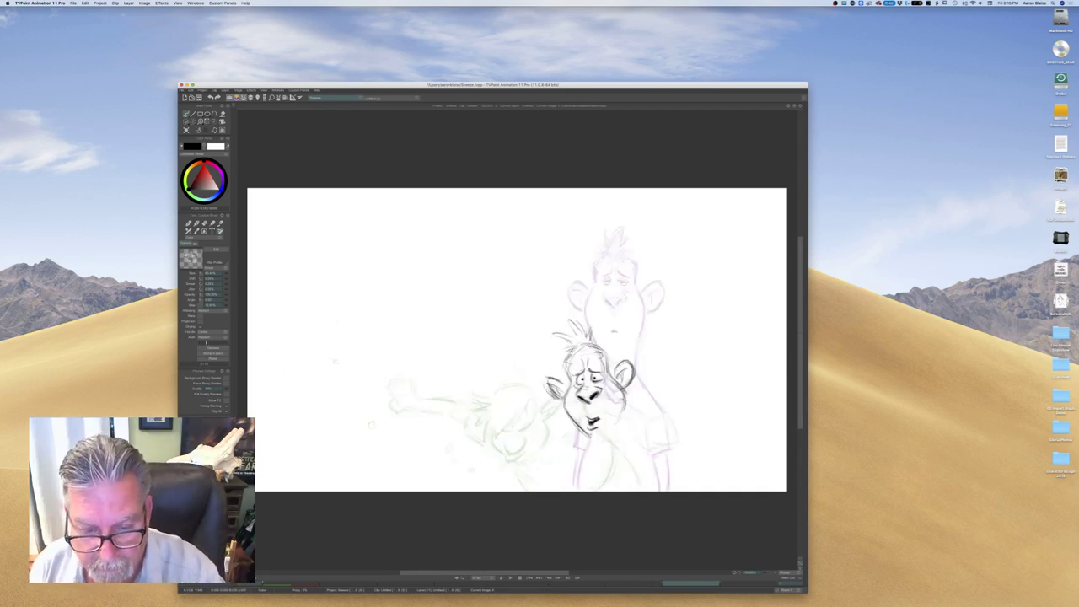
# Draw the shoulder lines on either side of the new head, flipping against the neighbouring drawings
pyautogui.moveTo(629, 403)
pyautogui.mouseDown()
pyautogui.moveTo(656, 412)
pyautogui.moveTo(642, 437)
pyautogui.mouseUp()
pyautogui.moveTo(562, 415); pyautogui.dragTo(551, 430)
pyautogui.press('Left')
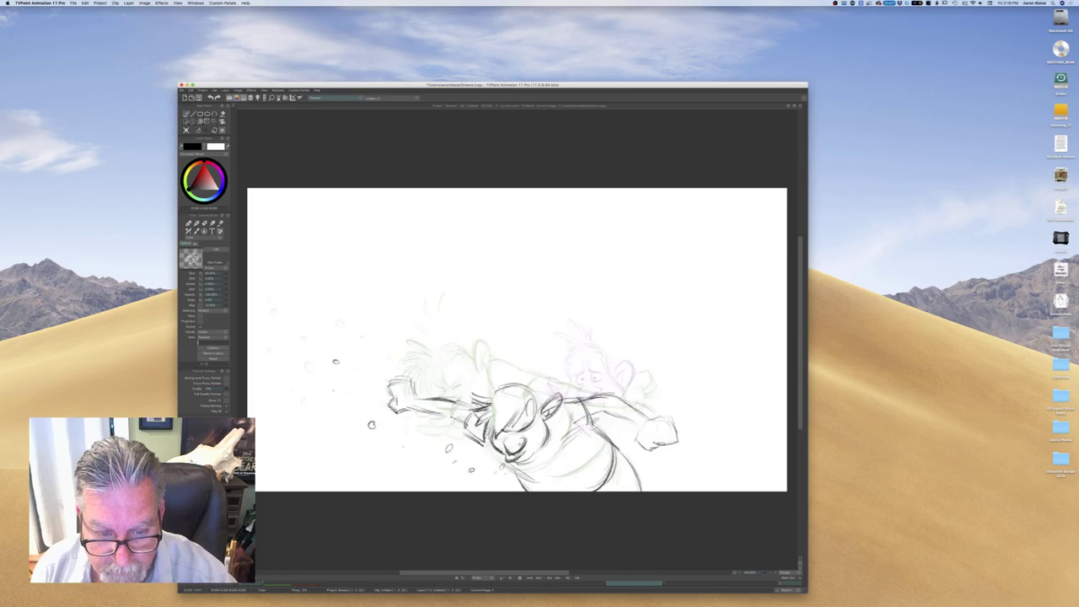
pyautogui.press('Right')
pyautogui.press('Left')
pyautogui.press('Right')
pyautogui.press('Right')
pyautogui.press('Left')
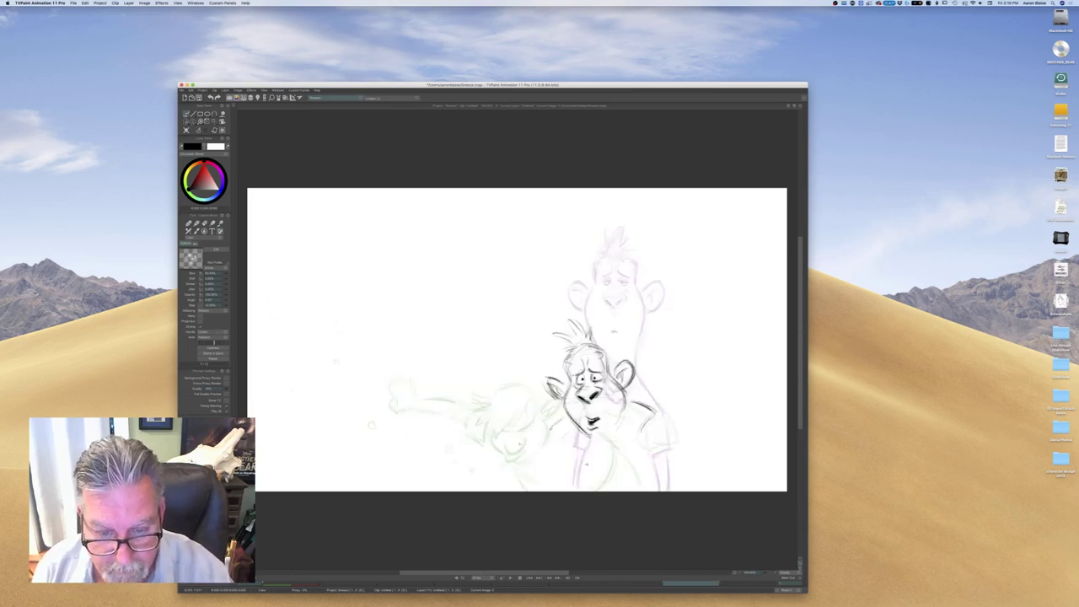
# Sketch the shirt's curved neckline below the chin, flipping to compare it with the previous drawing
pyautogui.moveTo(625, 399); pyautogui.dragTo(588, 471)
pyautogui.press('Left')
pyautogui.press('Right')
pyautogui.press('Left')
pyautogui.press('Right')
pyautogui.press('Left')
pyautogui.press('Right')
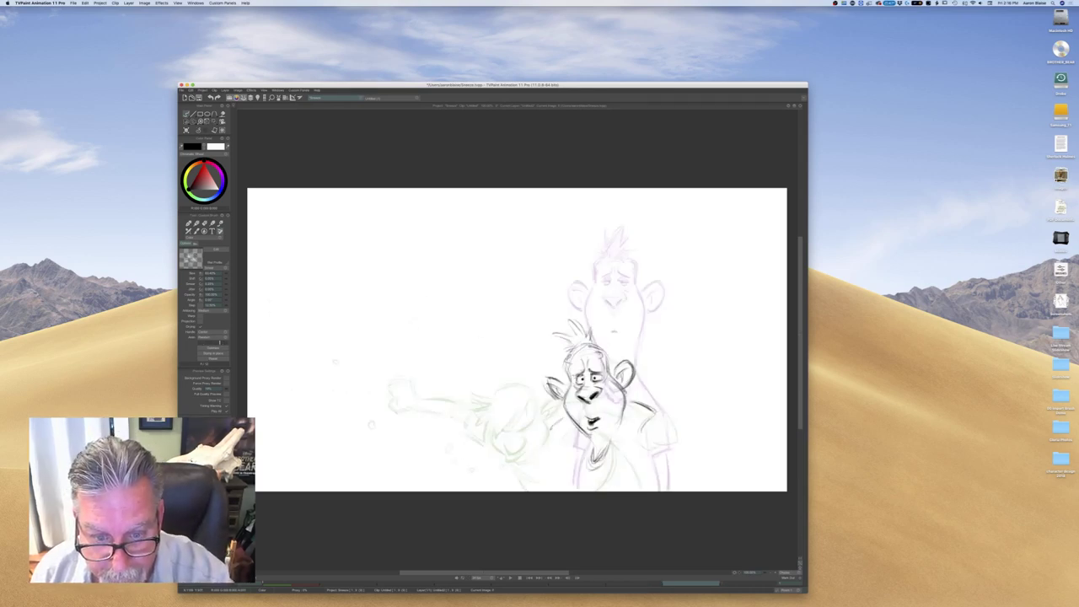
# Draw both sides of the torso down to the canvas edge, flipping against the previous drawing
pyautogui.moveTo(582, 378); pyautogui.dragTo(572, 377)
pyautogui.press('Left')
pyautogui.press('Right')
pyautogui.press('Left')
pyautogui.press('Right')
pyautogui.press('Left')
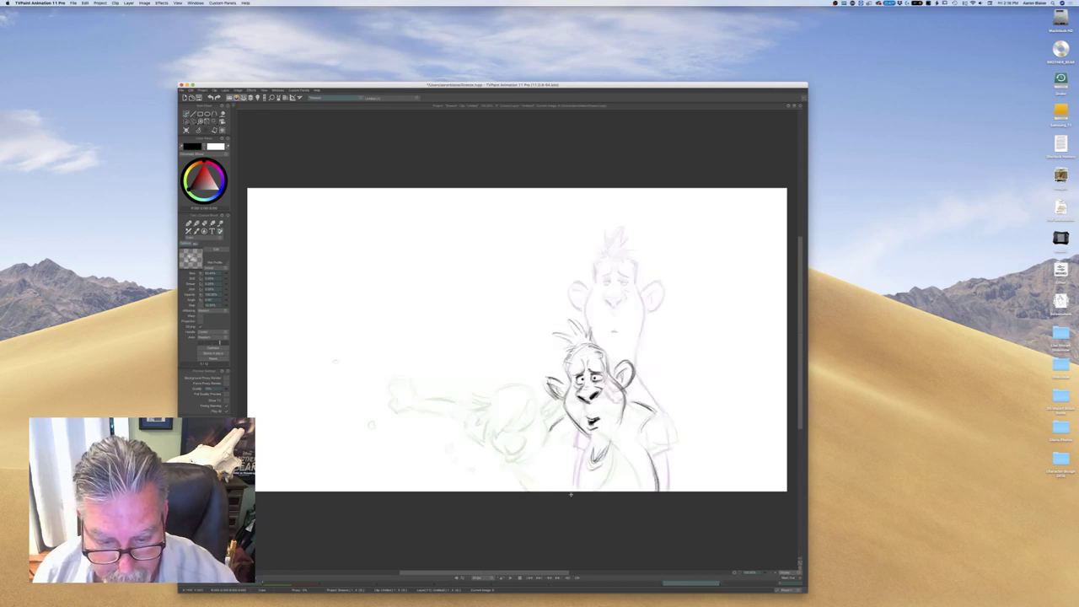
pyautogui.moveTo(571, 462); pyautogui.dragTo(562, 491)
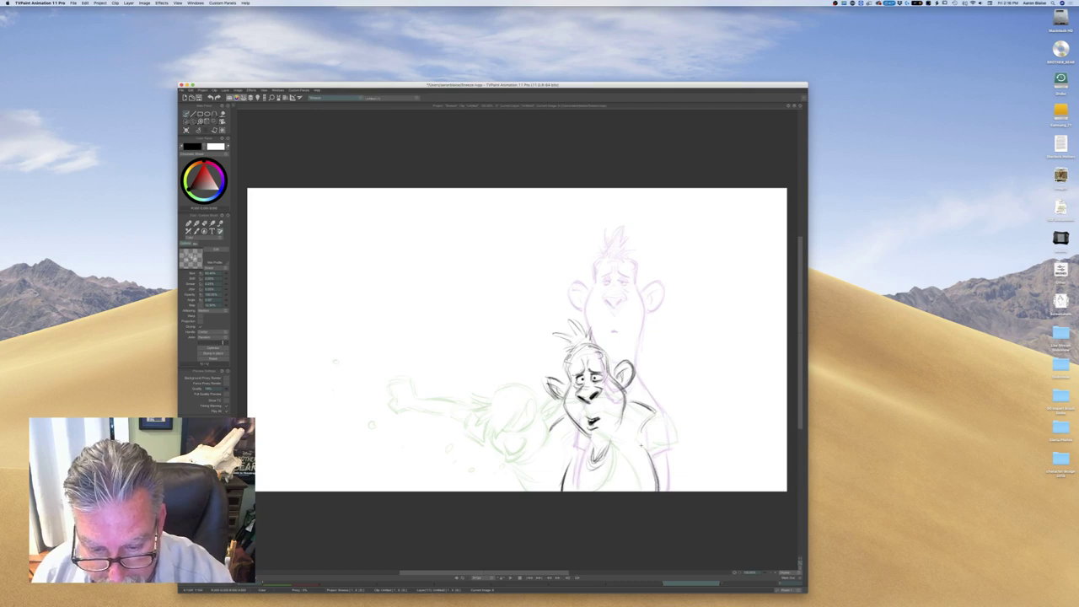
pyautogui.moveTo(649, 472); pyautogui.dragTo(654, 491)
pyautogui.moveTo(573, 467); pyautogui.dragTo(566, 491)
pyautogui.press('Left')
pyautogui.press('Right')
pyautogui.press('Left')
pyautogui.press('Left')
# Extend the shoulders outward into the upper arms and sleeves, flipping to compare them with the previous drawing
pyautogui.moveTo(662, 425); pyautogui.dragTo(682, 438)
pyautogui.moveTo(640, 408); pyautogui.dragTo(675, 433)
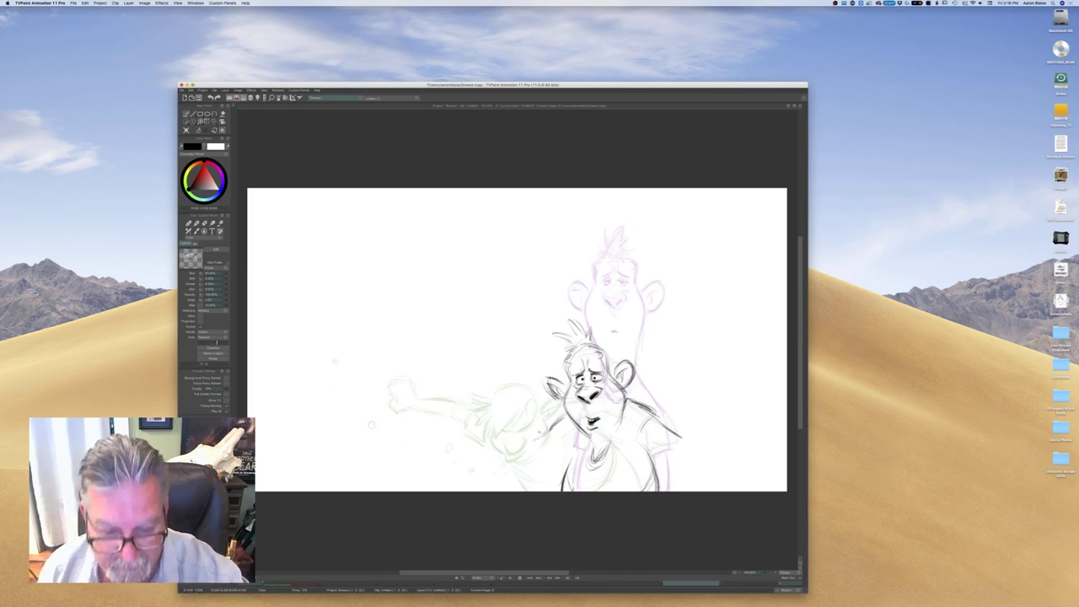
pyautogui.press('Left')
pyautogui.press('Right')
pyautogui.press('Left')
pyautogui.press('Right')
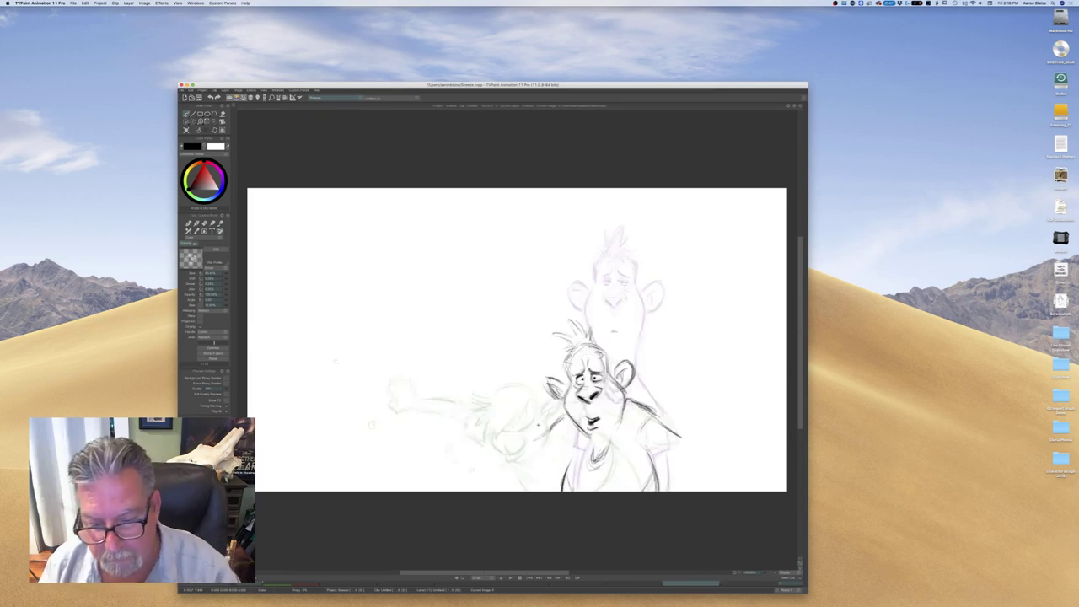
# Draw the underside of the character's raised sleeve and add diagonal fold lines across the shirt's chest
pyautogui.moveTo(643, 429)
pyautogui.mouseDown()
pyautogui.moveTo(667, 444)
pyautogui.moveTo(620, 439)
pyautogui.mouseUp()
pyautogui.moveTo(640, 434); pyautogui.dragTo(622, 441)
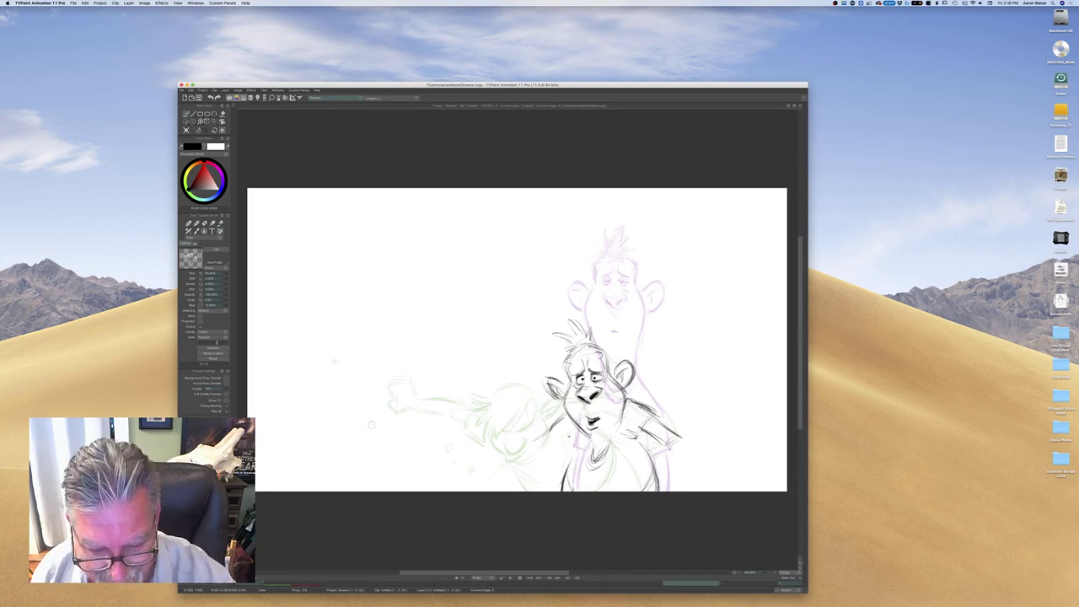
pyautogui.moveTo(586, 468); pyautogui.dragTo(597, 472)
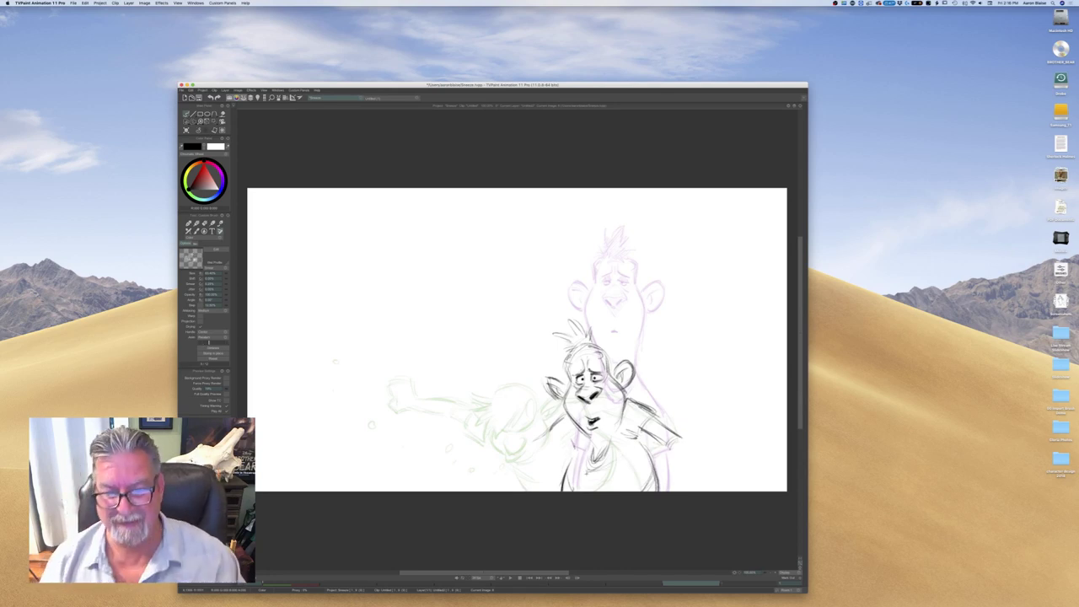
pyautogui.press('e')
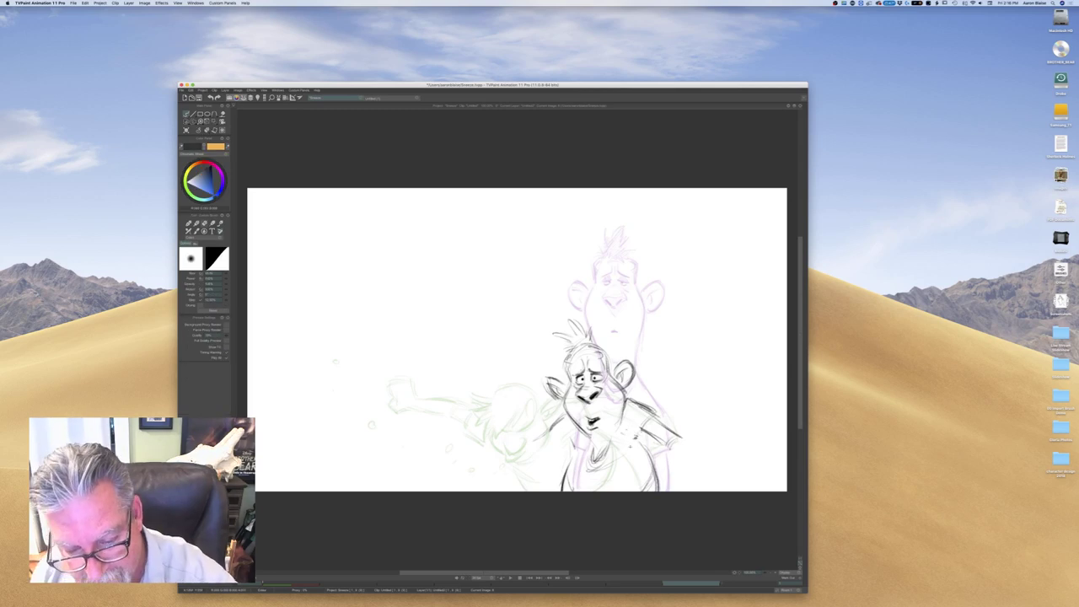
pyautogui.press('b')
pyautogui.moveTo(640, 458); pyautogui.dragTo(606, 479)
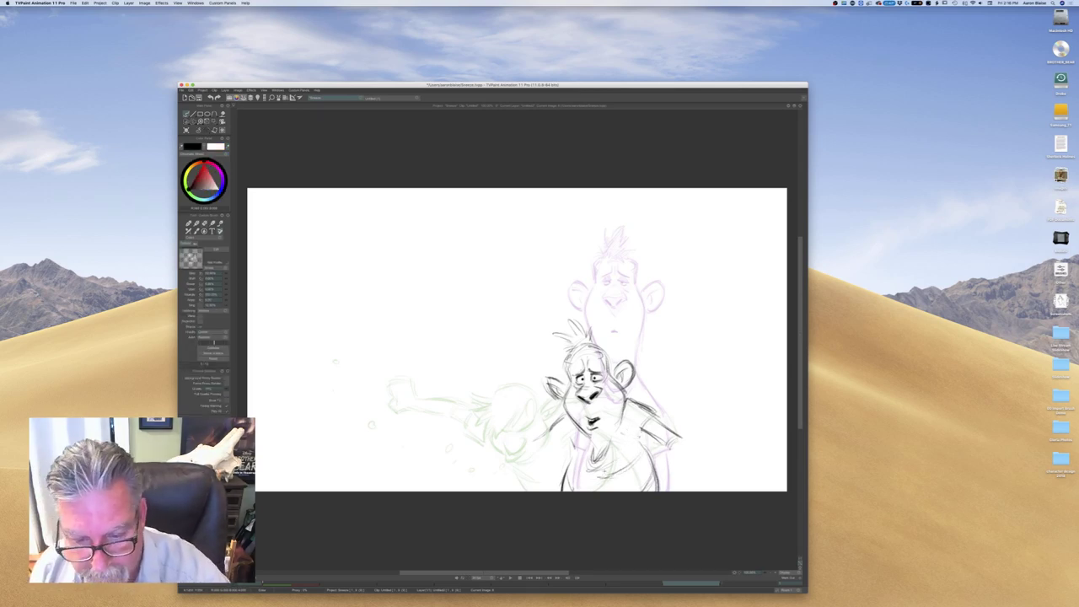
# Reinforce the shoulder and draw the opposite arm reaching outward toward the sneezing side, flipping to compare
pyautogui.moveTo(630, 395); pyautogui.dragTo(650, 404)
pyautogui.moveTo(550, 422)
pyautogui.mouseDown()
pyautogui.moveTo(548, 437)
pyautogui.moveTo(521, 441)
pyautogui.mouseUp()
pyautogui.press('Left')
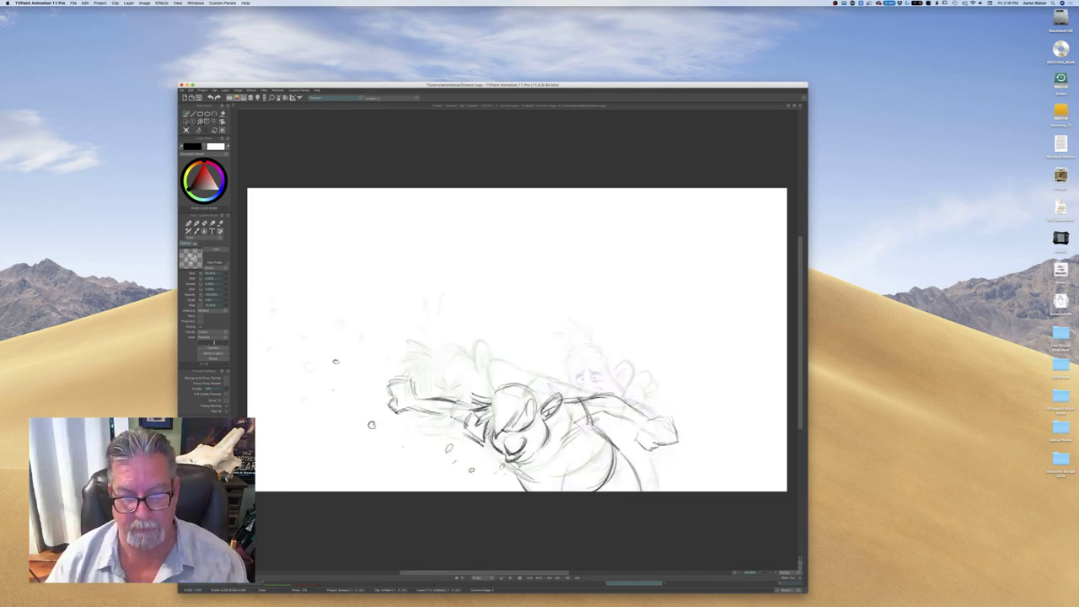
pyautogui.press('Right')
pyautogui.moveTo(540, 439); pyautogui.dragTo(510, 458)
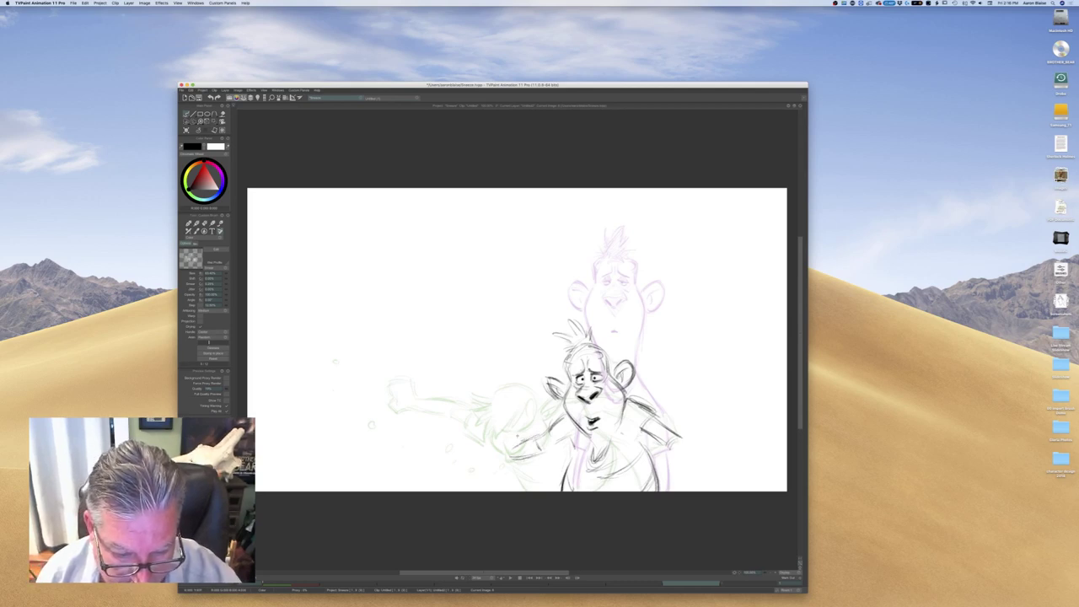
# Sketch loose hands with curled fingers at the ends of both outstretched arms
pyautogui.moveTo(484, 439)
pyautogui.mouseDown()
pyautogui.moveTo(498, 451)
pyautogui.moveTo(469, 455)
pyautogui.moveTo(501, 456)
pyautogui.mouseUp()
pyautogui.moveTo(503, 447); pyautogui.dragTo(492, 453)
pyautogui.moveTo(490, 447)
pyautogui.mouseDown()
pyautogui.moveTo(491, 459)
pyautogui.moveTo(480, 445)
pyautogui.moveTo(472, 453)
pyautogui.mouseUp()
pyautogui.moveTo(471, 464); pyautogui.dragTo(475, 470)
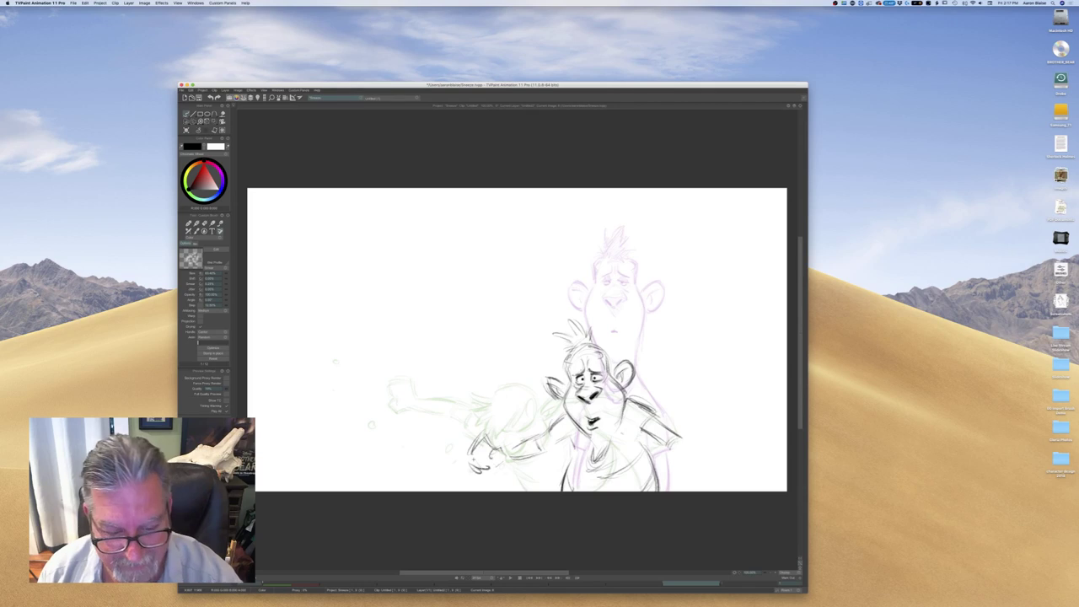
pyautogui.moveTo(691, 435)
pyautogui.mouseDown()
pyautogui.moveTo(706, 431)
pyautogui.moveTo(711, 453)
pyautogui.moveTo(671, 446)
pyautogui.moveTo(686, 456)
pyautogui.moveTo(708, 438)
pyautogui.moveTo(705, 466)
pyautogui.mouseUp()
# Show the timeline, scrub through the drawings and insert a blank drawing before the final upright pose
pyautogui.press('l')
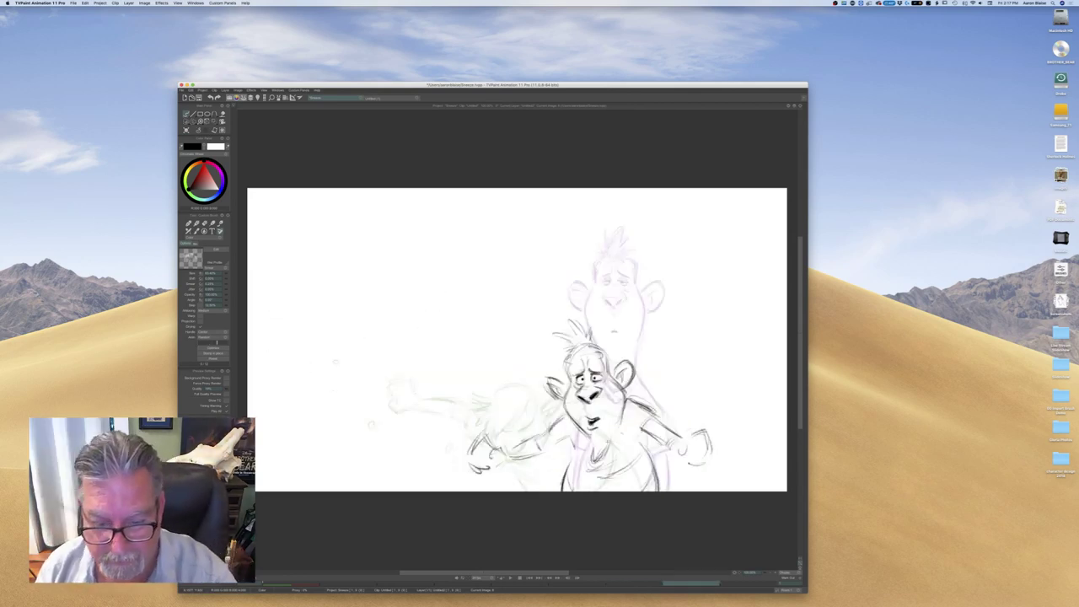
pyautogui.moveTo(600, 567); pyautogui.dragTo(600, 431)
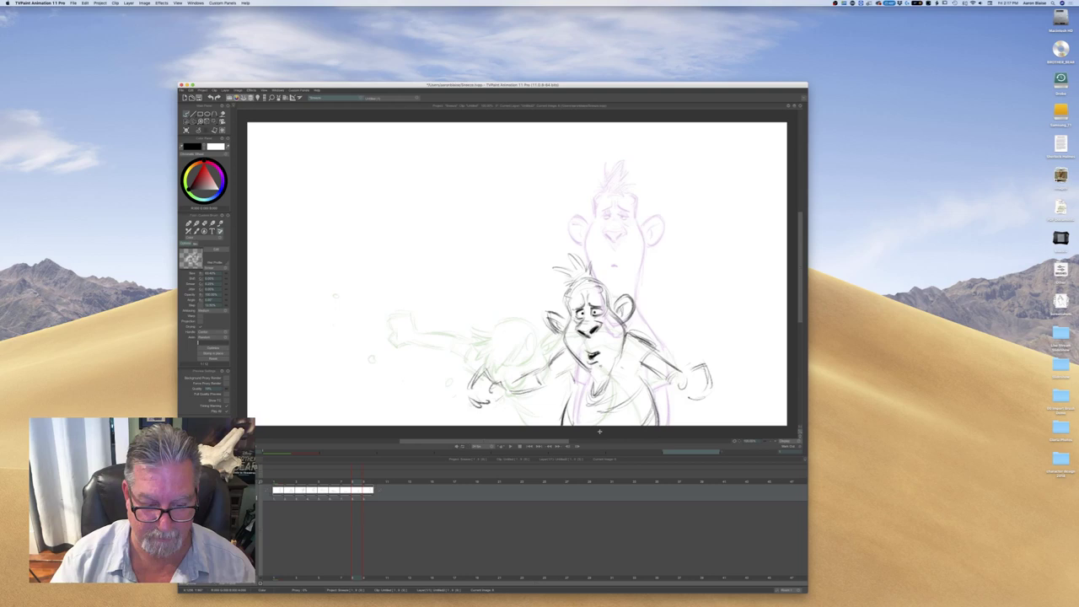
pyautogui.moveTo(301, 488); pyautogui.dragTo(367, 488)
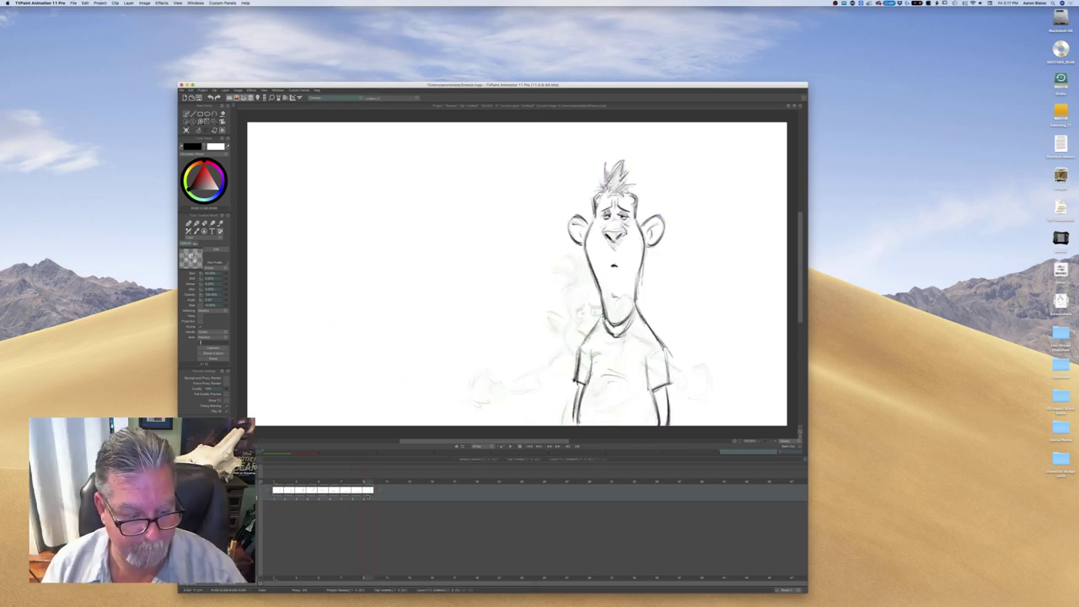
pyautogui.moveTo(362, 496); pyautogui.dragTo(374, 497)
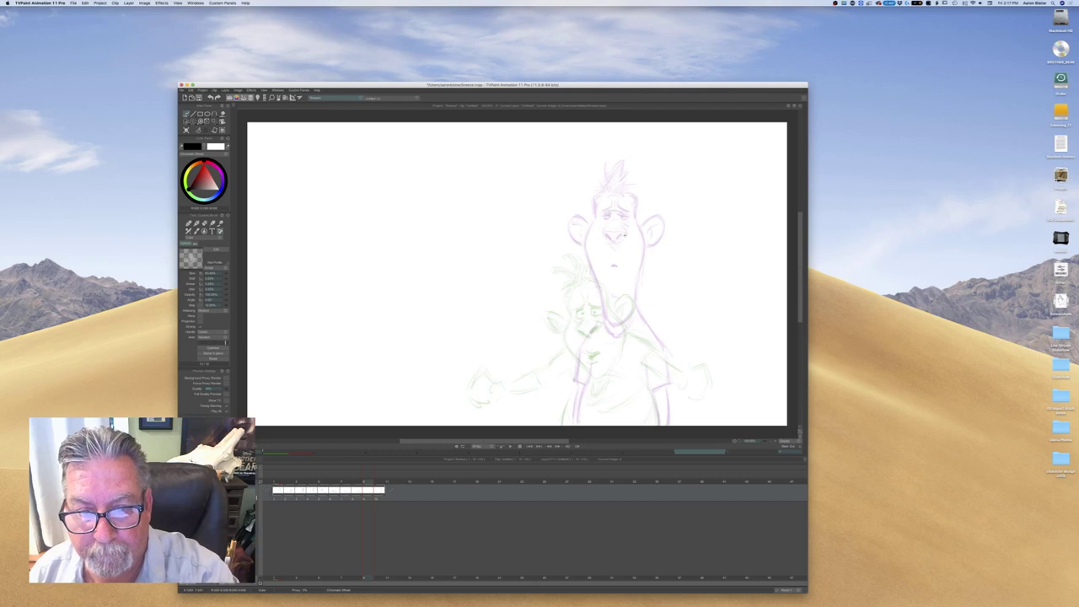
# Rough in the brow and the sides of the long face on the blank drawing, flipping to compare
pyautogui.moveTo(628, 223)
pyautogui.mouseDown()
pyautogui.moveTo(630, 236)
pyautogui.moveTo(623, 210)
pyautogui.moveTo(627, 217)
pyautogui.moveTo(596, 233)
pyautogui.mouseUp()
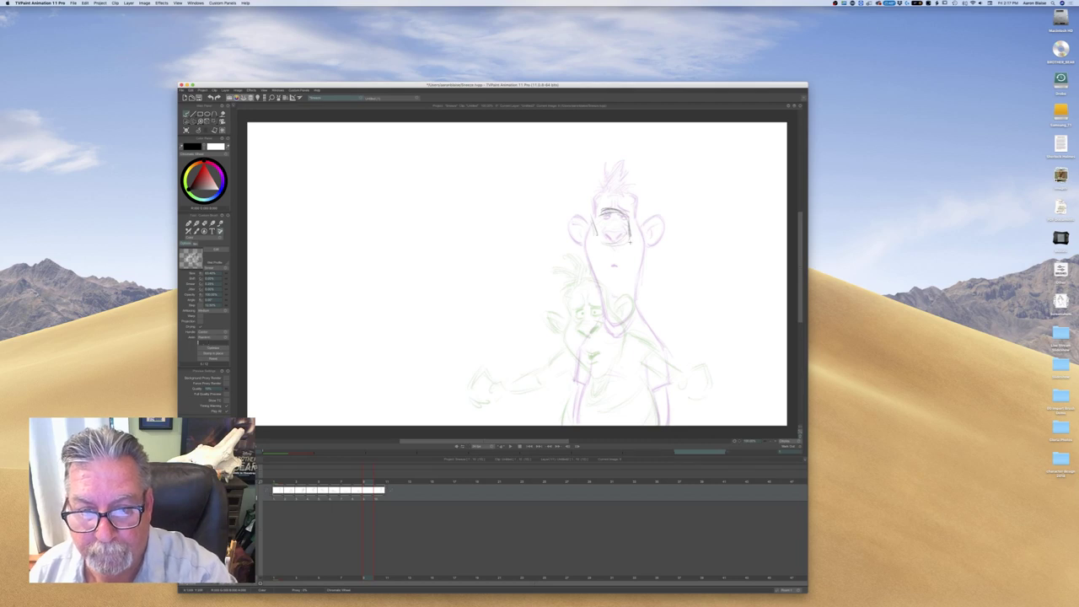
pyautogui.moveTo(631, 240); pyautogui.dragTo(635, 309)
pyautogui.moveTo(594, 243)
pyautogui.mouseDown()
pyautogui.moveTo(586, 271)
pyautogui.moveTo(599, 316)
pyautogui.mouseUp()
pyautogui.moveTo(585, 277); pyautogui.dragTo(603, 328)
pyautogui.moveTo(590, 286); pyautogui.dragTo(603, 329)
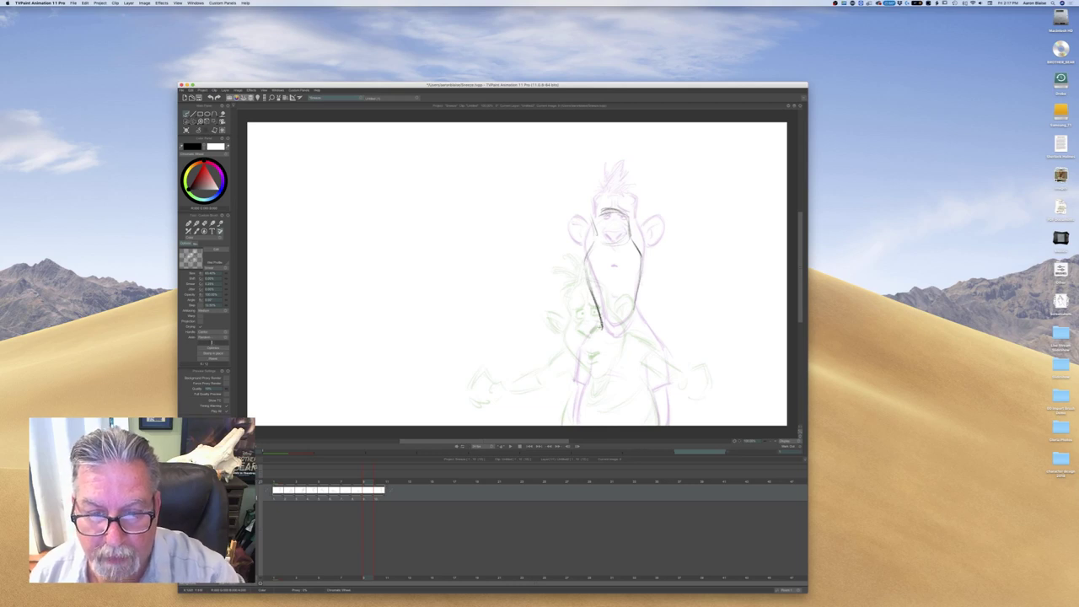
pyautogui.press('Left')
pyautogui.press('Right')
pyautogui.press('Left')
pyautogui.press('Right')
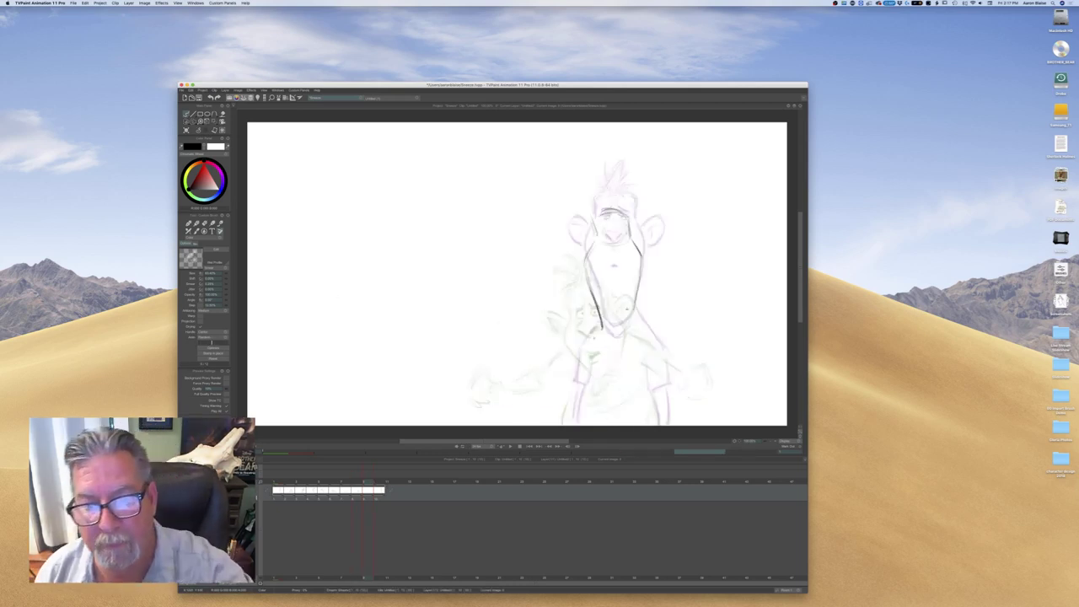
# Draw both ears slightly below those of the final upright pose, flipping against the previous drawing
pyautogui.moveTo(643, 241)
pyautogui.mouseDown()
pyautogui.moveTo(660, 230)
pyautogui.moveTo(646, 256)
pyautogui.moveTo(662, 229)
pyautogui.moveTo(644, 256)
pyautogui.moveTo(572, 233)
pyautogui.mouseUp()
pyautogui.moveTo(588, 238); pyautogui.dragTo(567, 242)
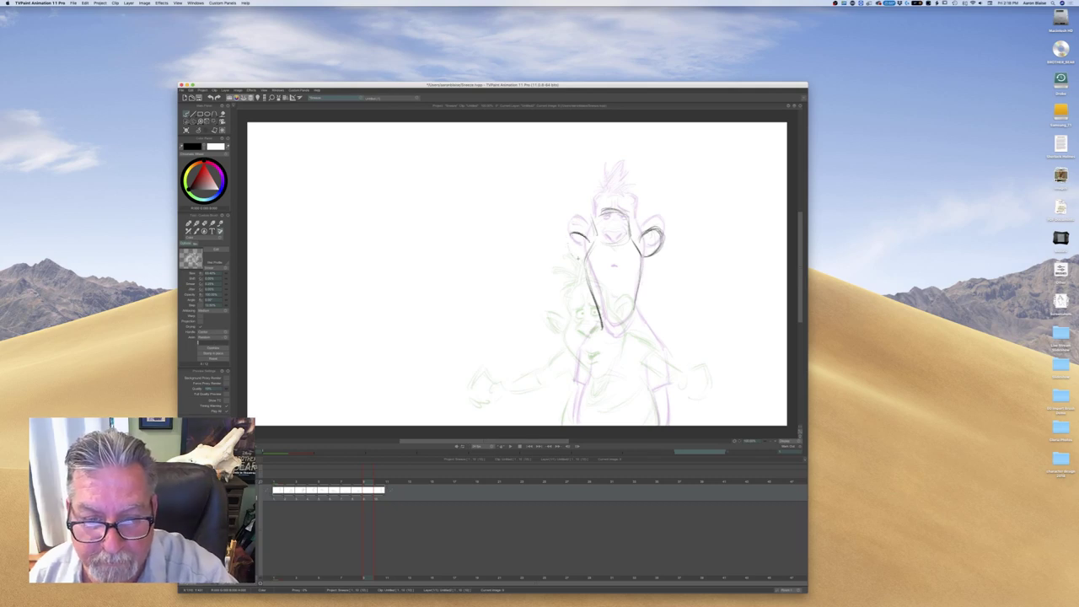
pyautogui.press('Left')
pyautogui.press('Right')
pyautogui.press('Left')
pyautogui.press('Right')
# Flip repeatedly through the new drawing and its neighbours to check how the head and ears move
pyautogui.press('Right')
pyautogui.press('Left')
pyautogui.press('Left')
pyautogui.press('Right')
pyautogui.press('Right')
pyautogui.press('Left')
pyautogui.press('Left')
pyautogui.press('Right')
pyautogui.press('Right')
pyautogui.press('Left')
pyautogui.press('Left')
pyautogui.press('Right')
pyautogui.press('Right')
pyautogui.press('Left')
pyautogui.press('Left')
pyautogui.press('Right')
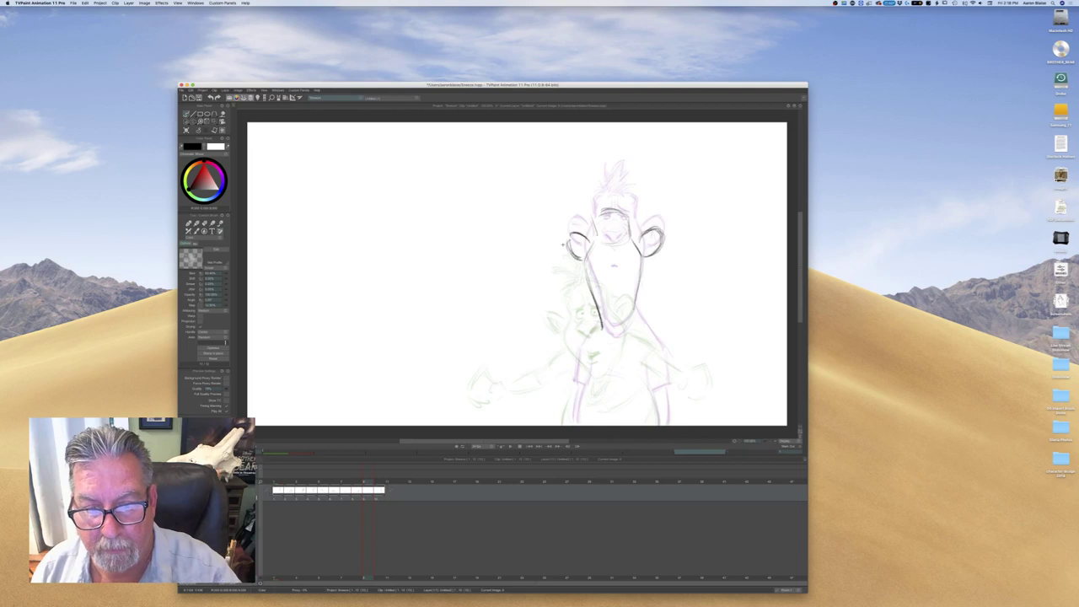
# Draw the lower jaw, the pointed neckline and the sloping shoulders, flipping to compare with the previous drawing
pyautogui.moveTo(629, 320)
pyautogui.mouseDown()
pyautogui.moveTo(658, 346)
pyautogui.moveTo(630, 296)
pyautogui.mouseUp()
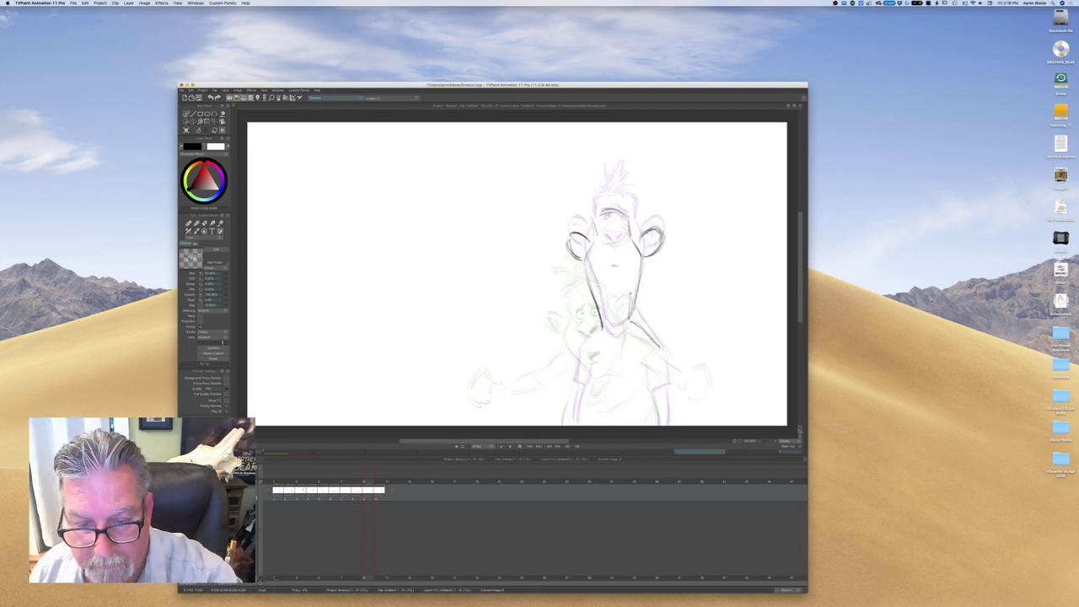
pyautogui.moveTo(625, 333); pyautogui.dragTo(612, 351)
pyautogui.press('Left')
pyautogui.press('Right')
pyautogui.moveTo(596, 333); pyautogui.dragTo(565, 379)
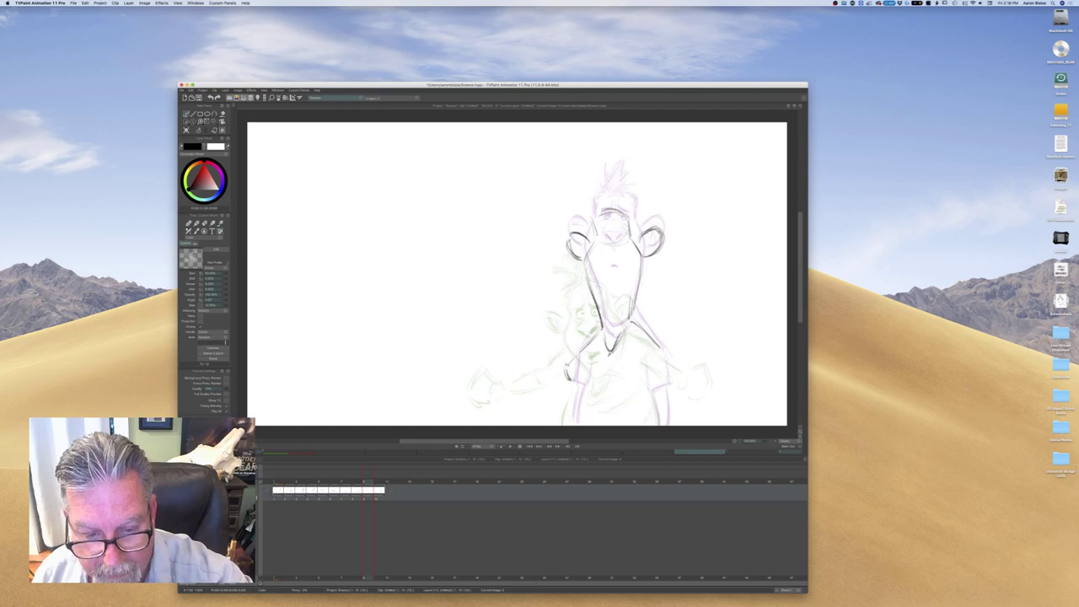
pyautogui.press('Left')
pyautogui.press('Right')
pyautogui.press('Left')
pyautogui.press('Right')
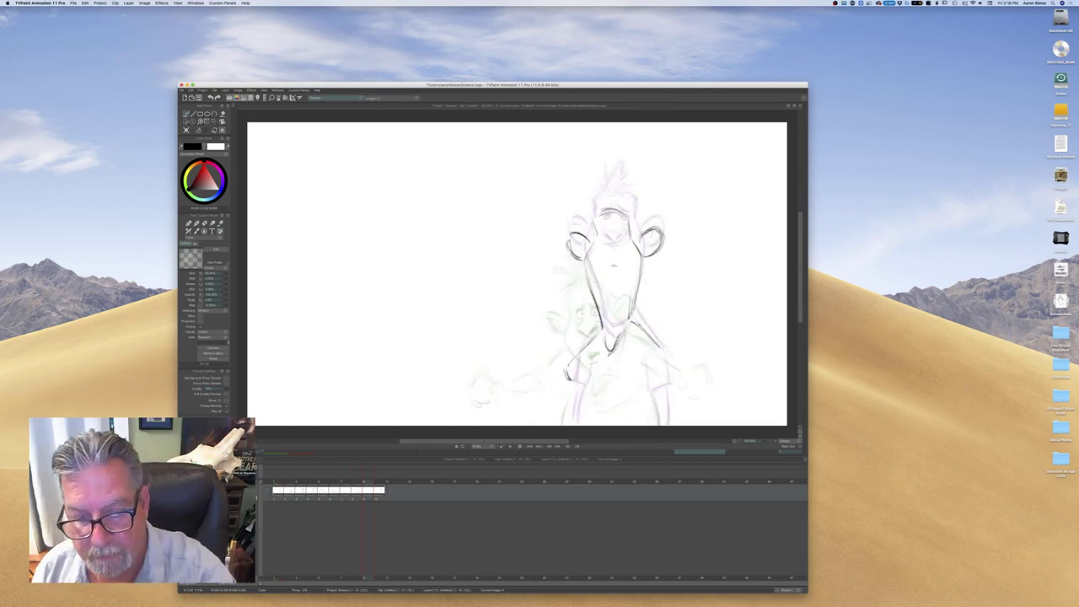
# Strengthen the shoulder slope and start the sleeve on the side away from the sneeze, flipping to compare
pyautogui.moveTo(656, 356); pyautogui.dragTo(664, 371)
pyautogui.moveTo(637, 323)
pyautogui.mouseDown()
pyautogui.moveTo(660, 348)
pyautogui.moveTo(658, 367)
pyautogui.mouseUp()
pyautogui.press('Left')
pyautogui.press('Right')
pyautogui.press('Left')
pyautogui.press('Right')
pyautogui.press('Left')
pyautogui.press('Right')
pyautogui.press('Left')
pyautogui.press('Right')
# Draw the curved sides of the torso and refine the neckline, flipping against the previous drawing
pyautogui.moveTo(655, 399)
pyautogui.mouseDown()
pyautogui.moveTo(654, 431)
pyautogui.moveTo(655, 419)
pyautogui.mouseUp()
pyautogui.press('Left')
pyautogui.press('Right')
pyautogui.moveTo(583, 369); pyautogui.dragTo(570, 422)
pyautogui.moveTo(578, 396); pyautogui.dragTo(569, 424)
pyautogui.moveTo(582, 376); pyautogui.dragTo(571, 418)
pyautogui.moveTo(614, 342); pyautogui.dragTo(619, 363)
pyautogui.press('Left')
pyautogui.press('Right')
# Draw the hanging arm beside the torso and darken the opposite sleeve, flipping to compare
pyautogui.press('Left')
pyautogui.press('Right')
pyautogui.press('Left')
pyautogui.press('Right')
pyautogui.moveTo(663, 370); pyautogui.dragTo(680, 419)
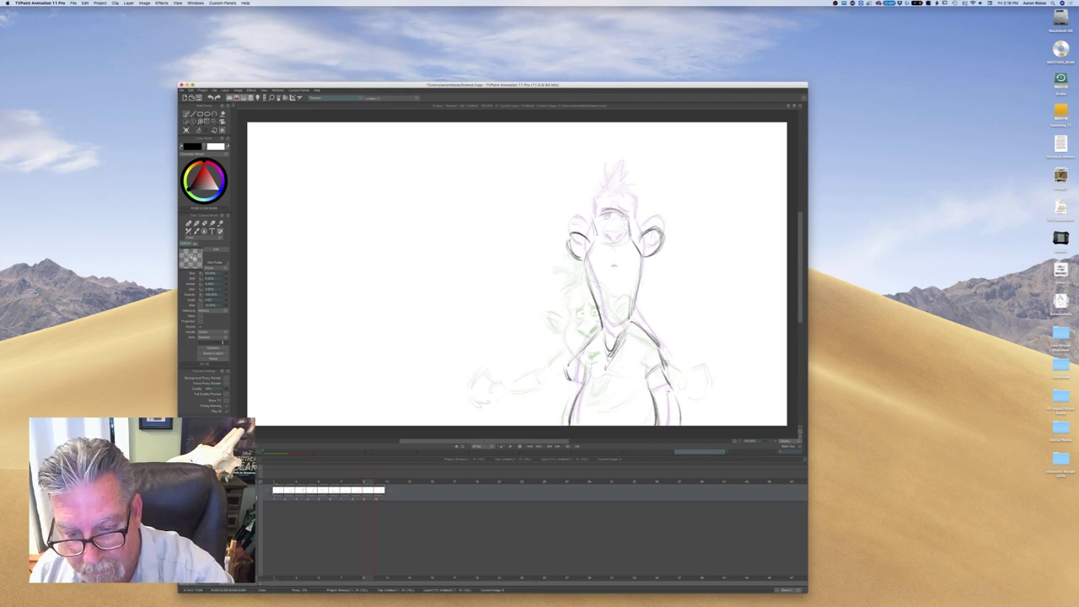
pyautogui.press('Left')
pyautogui.press('Right')
pyautogui.press('Left')
pyautogui.press('Right')
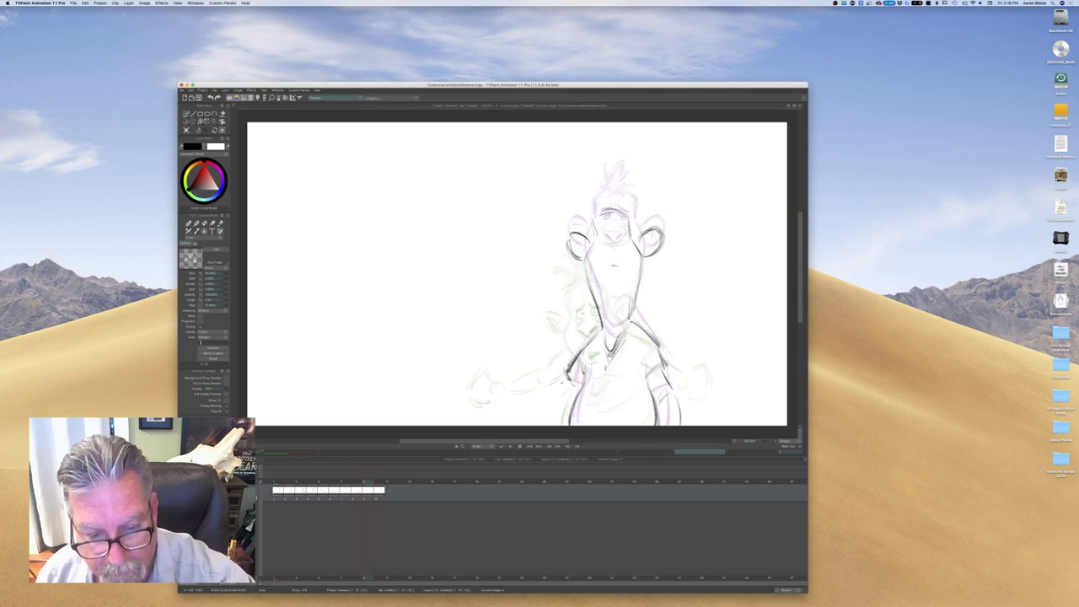
# Draw the forearm angled outward to the bottom of the canvas with the start of the hand, flipping to compare
pyautogui.moveTo(540, 400); pyautogui.dragTo(518, 422)
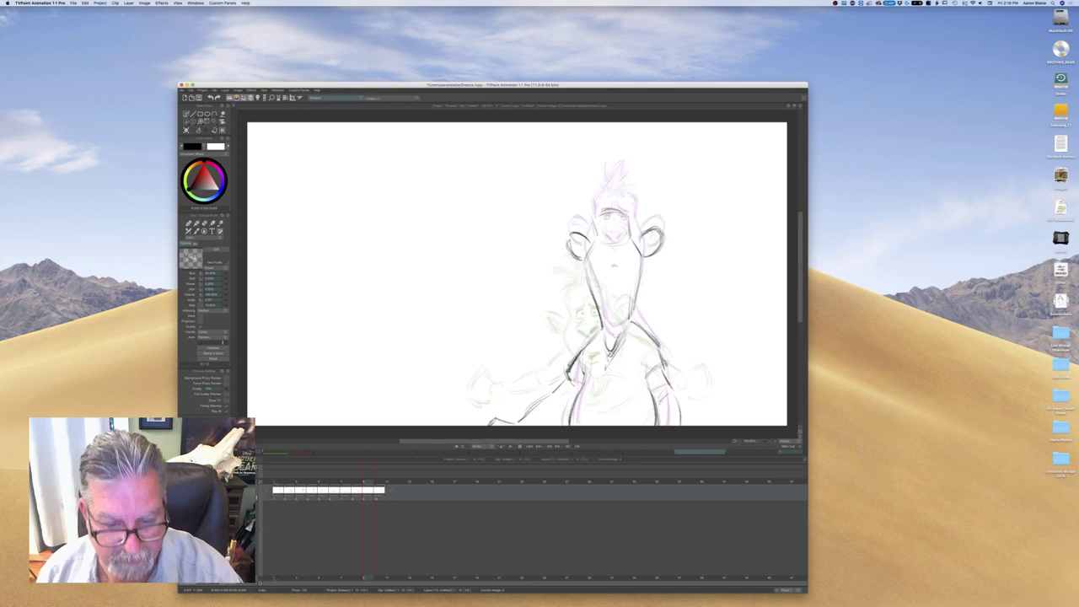
pyautogui.press('Left')
pyautogui.press('Right')
pyautogui.press('Left')
pyautogui.press('Right')
pyautogui.press('Left')
pyautogui.press('Right')
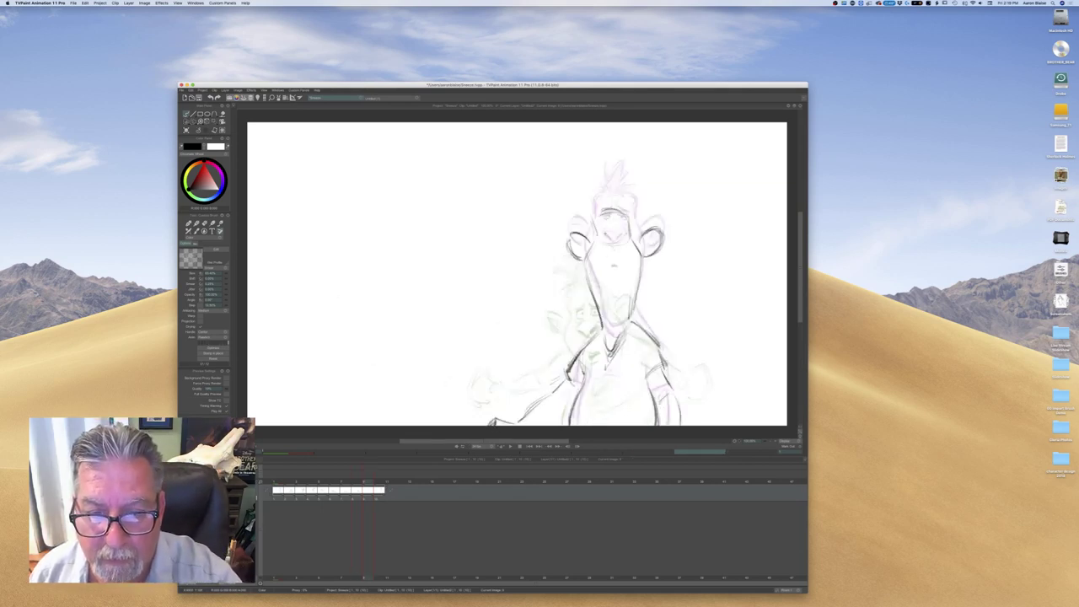
# Draw the nose and the drowsy half-closed eyes on the in-between drawing's face, flipping against the neighbouring drawing to compare
pyautogui.moveTo(608, 235); pyautogui.dragTo(607, 241)
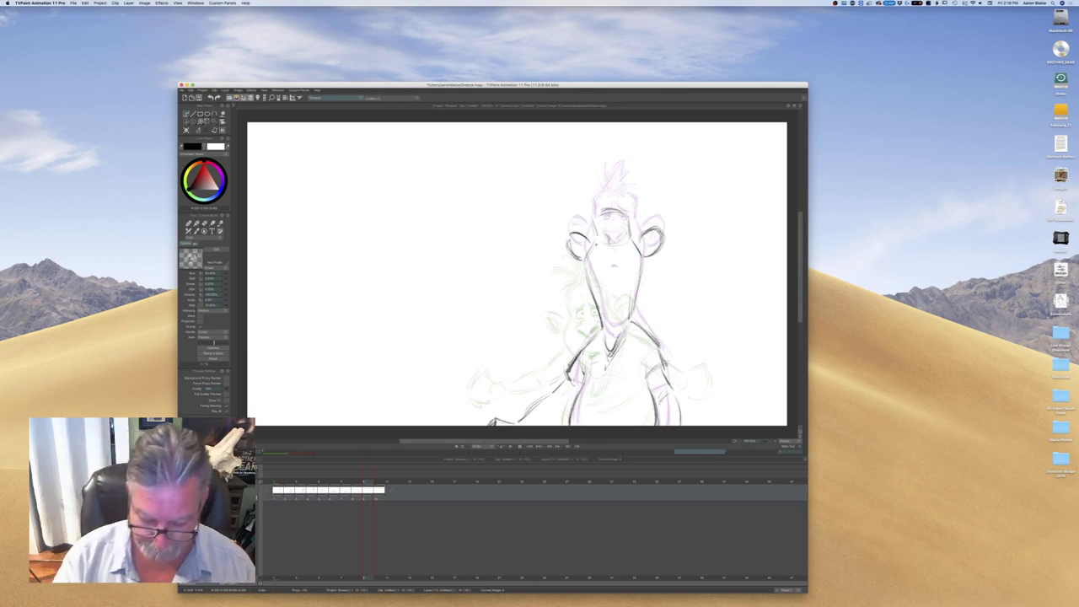
pyautogui.press('Tab')
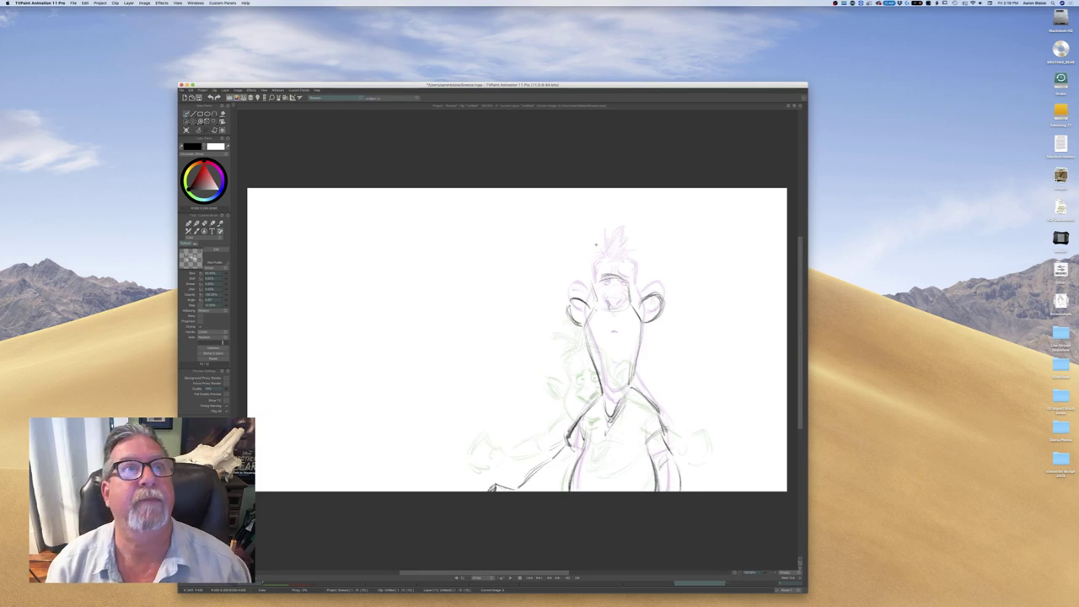
pyautogui.press('Right')
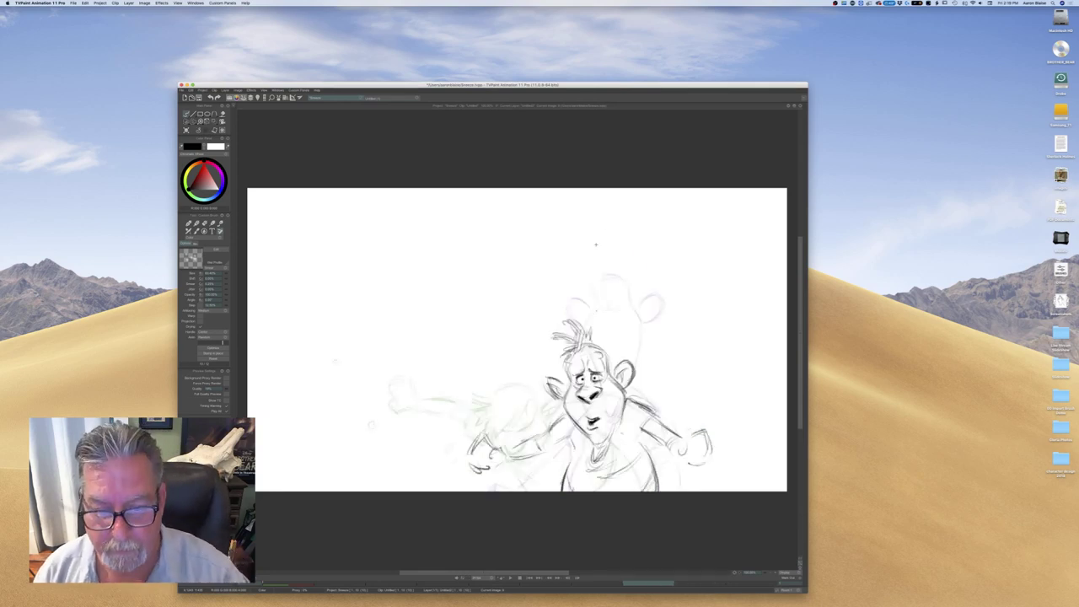
pyautogui.press('Right')
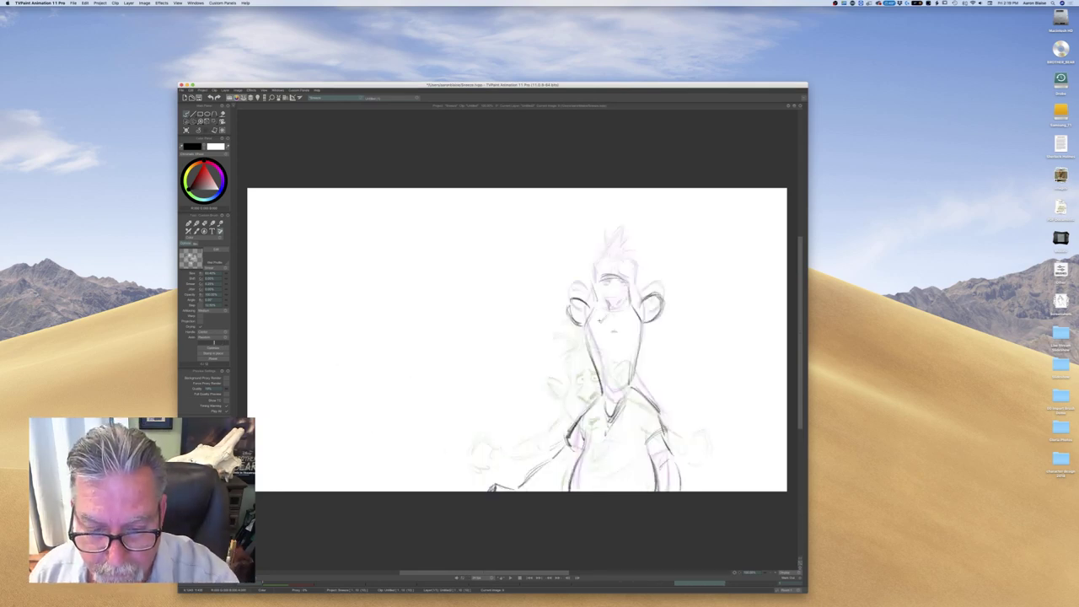
pyautogui.moveTo(608, 329); pyautogui.dragTo(602, 336)
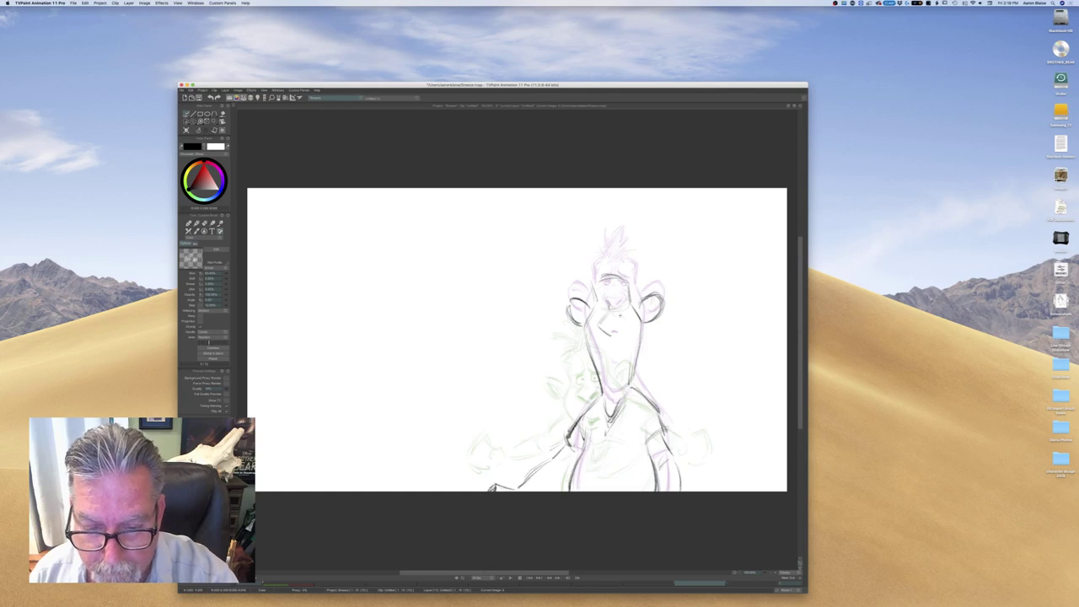
pyautogui.moveTo(627, 326); pyautogui.dragTo(614, 338)
pyautogui.press('Left')
pyautogui.press('Right')
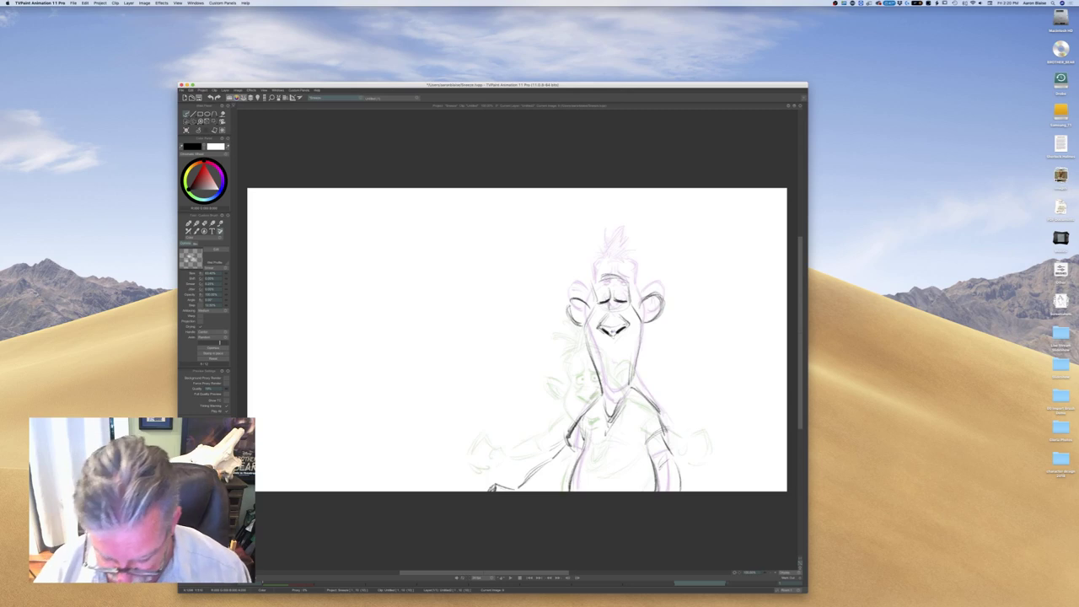
# Draw the spiky hair, forehead, brows and small open mouth on the in-between drawing, flipping to compare
pyautogui.press('Left')
pyautogui.press('Right')
pyautogui.press('Left')
pyautogui.press('Right')
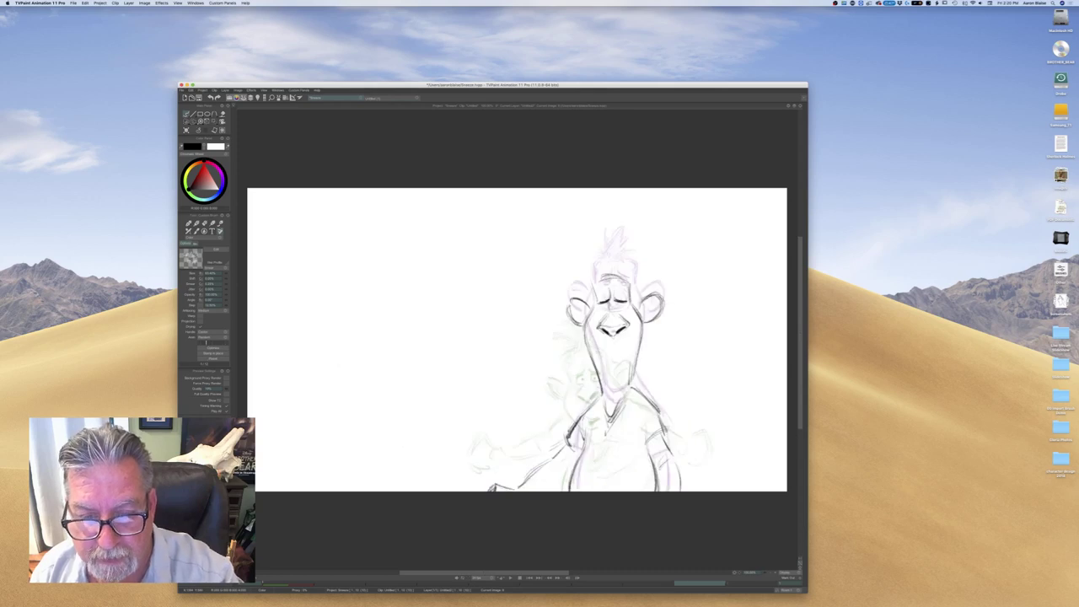
pyautogui.moveTo(604, 246); pyautogui.dragTo(611, 258)
pyautogui.moveTo(602, 251)
pyautogui.mouseDown()
pyautogui.moveTo(608, 262)
pyautogui.moveTo(581, 274)
pyautogui.moveTo(615, 267)
pyautogui.moveTo(602, 265)
pyautogui.moveTo(631, 279)
pyautogui.moveTo(592, 282)
pyautogui.moveTo(616, 283)
pyautogui.mouseUp()
pyautogui.press('space')
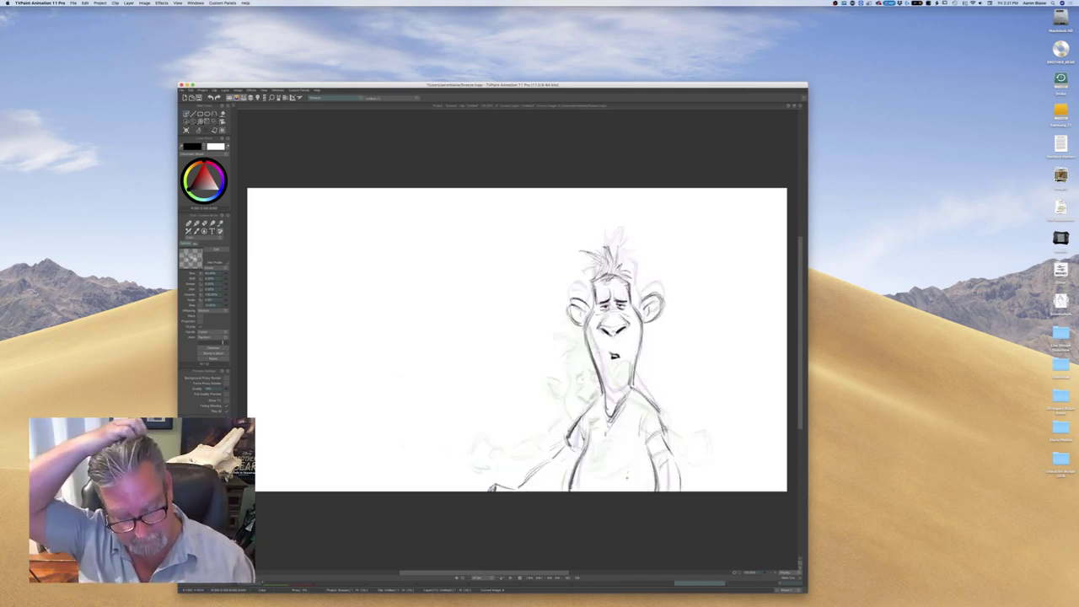
# Extend the exposures of the first three drawings in the timeline to about 8, 8 and 13 frames
pyautogui.press('Tab')
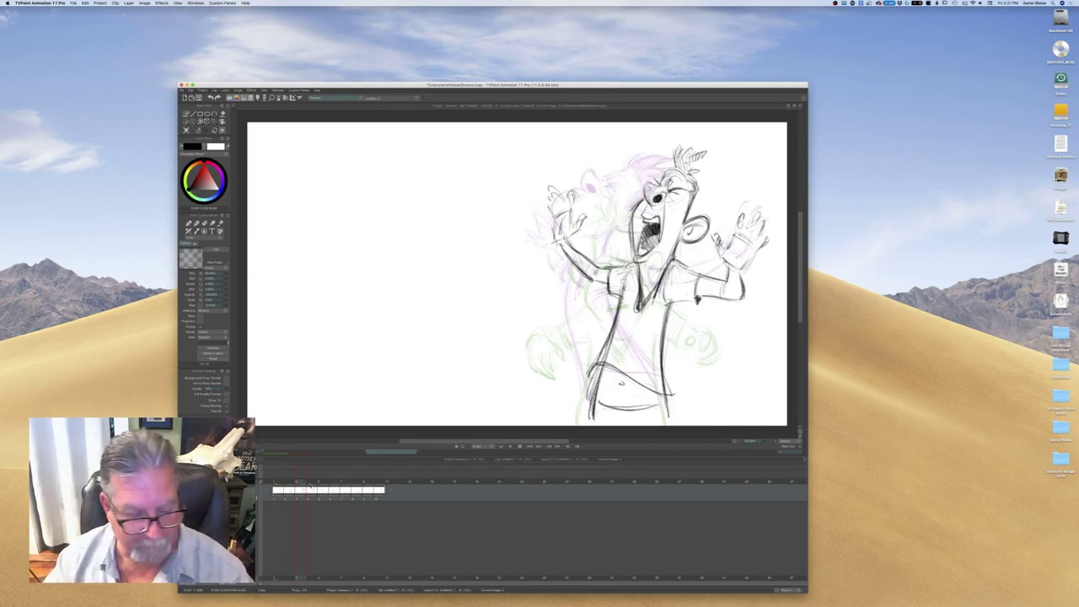
pyautogui.press('Left')
pyautogui.press('Left')
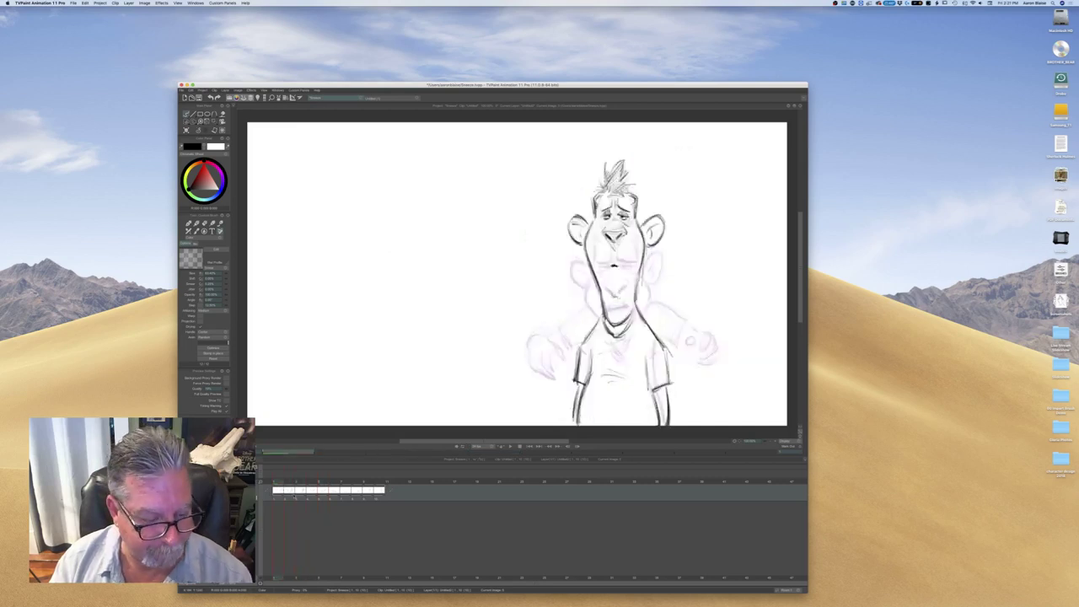
pyautogui.moveTo(284, 498); pyautogui.dragTo(360, 498)
pyautogui.moveTo(260, 482); pyautogui.dragTo(259, 482)
pyautogui.moveTo(347, 499); pyautogui.dragTo(415, 500)
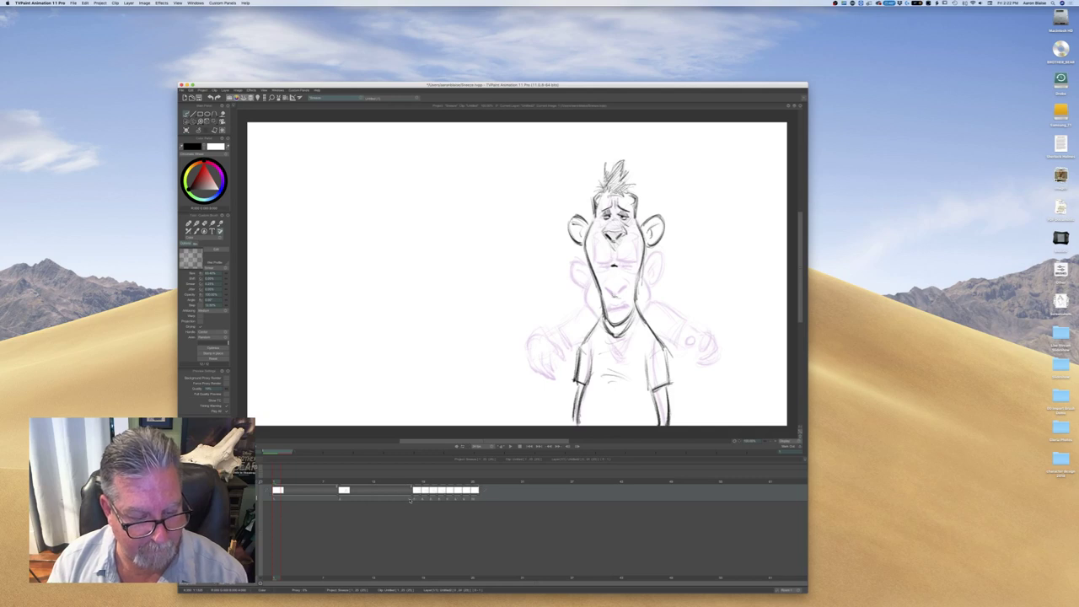
pyautogui.moveTo(415, 500); pyautogui.dragTo(511, 501)
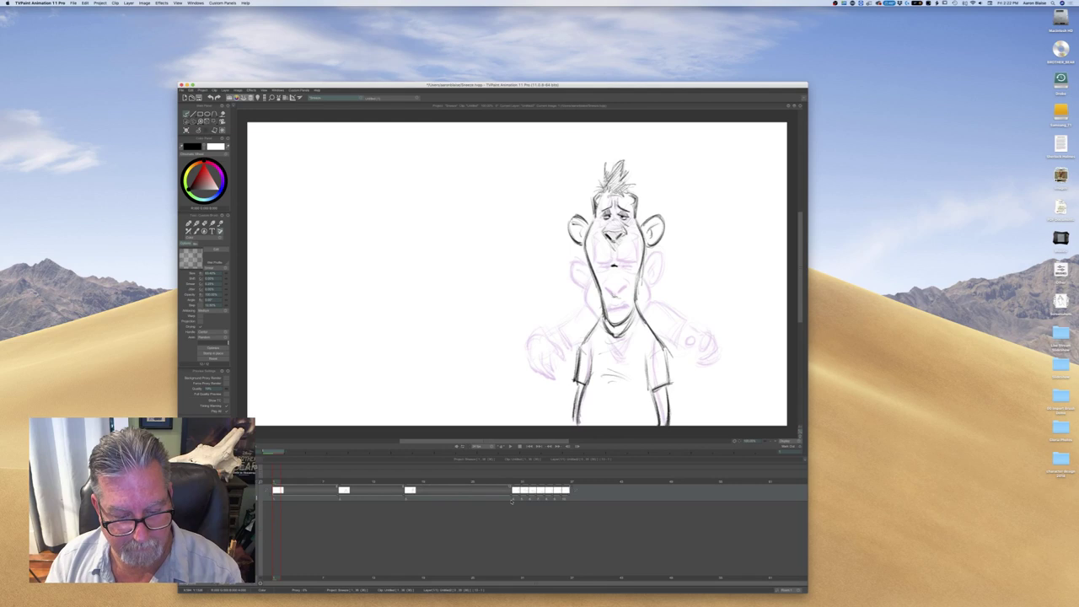
# Set the exposure of the fourth drawing to about 2 frames and of the fifth, the sneeze burst, to about 6 frames
pyautogui.moveTo(283, 474); pyautogui.dragTo(528, 498)
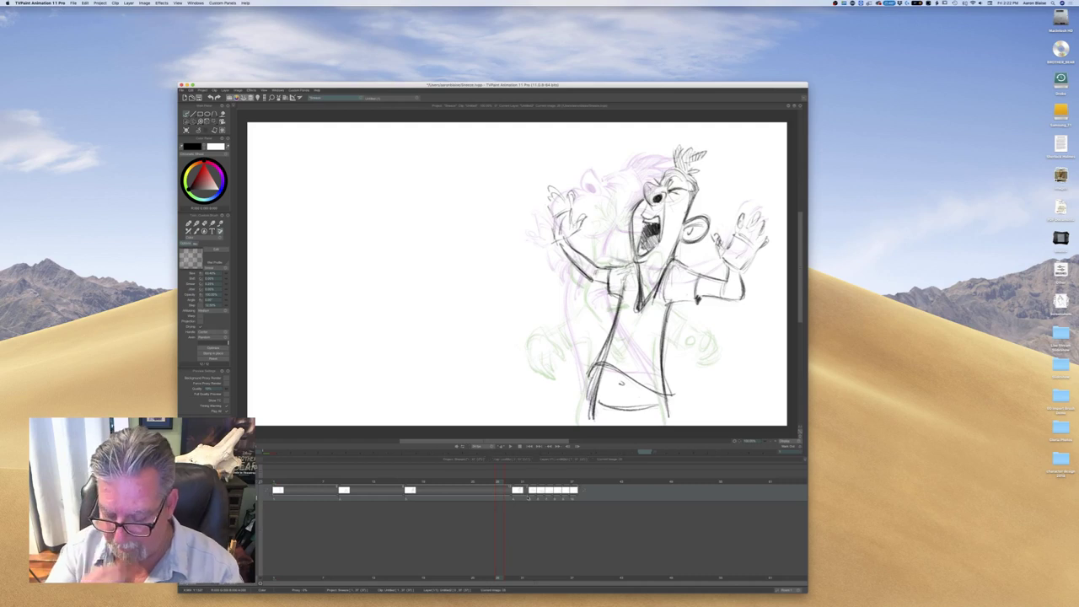
pyautogui.click(538, 496)
pyautogui.click(531, 509)
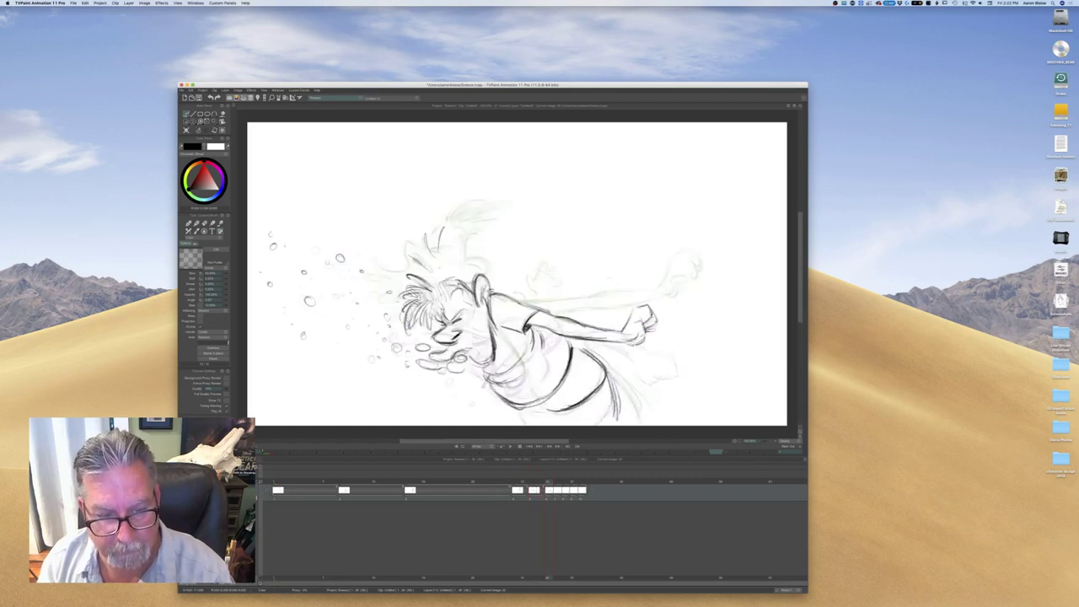
pyautogui.moveTo(546, 497); pyautogui.dragTo(581, 499)
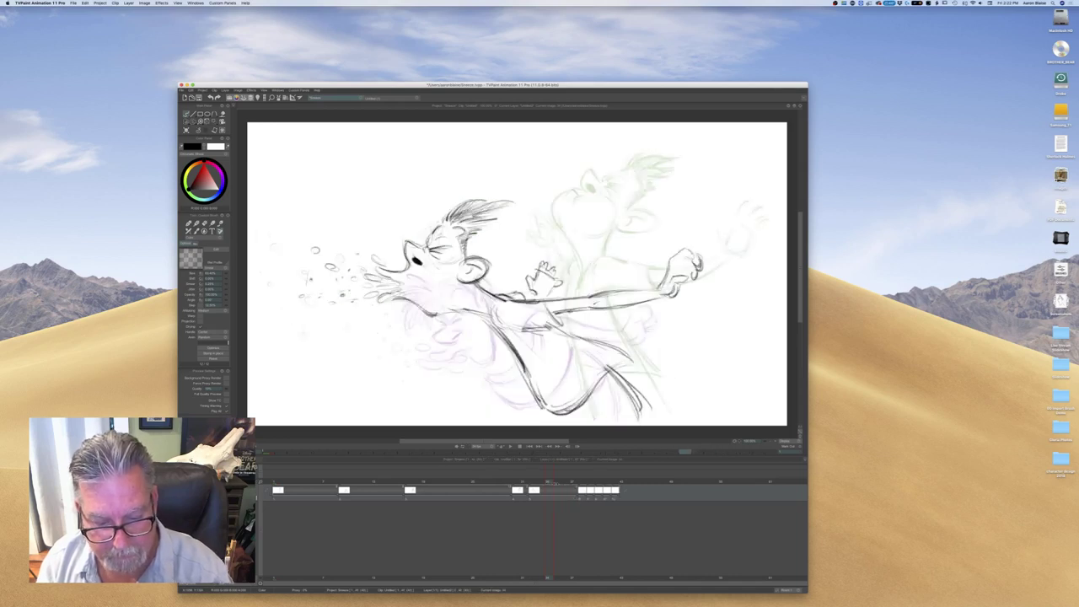
# Extend the exposures of the sixth to ninth drawings to about 4, 4, 6 and 8 frames
pyautogui.moveTo(585, 498)
pyautogui.mouseDown()
pyautogui.moveTo(605, 498)
pyautogui.moveTo(607, 483)
pyautogui.moveTo(645, 495)
pyautogui.mouseUp()
pyautogui.click(655, 490)
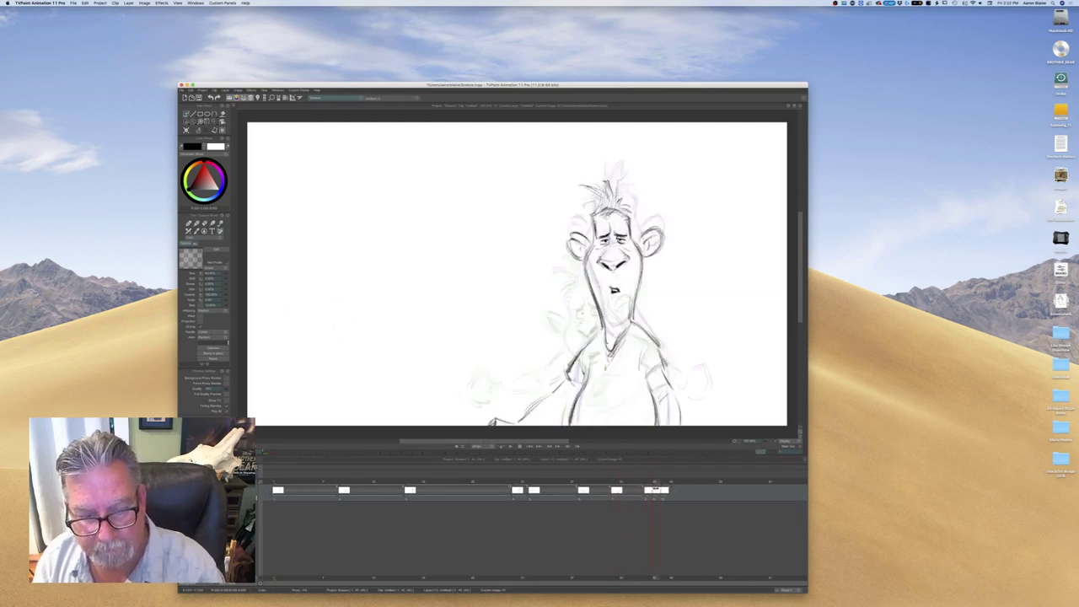
pyautogui.click(652, 490)
pyautogui.moveTo(651, 495)
pyautogui.mouseDown()
pyautogui.moveTo(702, 498)
pyautogui.moveTo(692, 482)
pyautogui.moveTo(744, 498)
pyautogui.mouseUp()
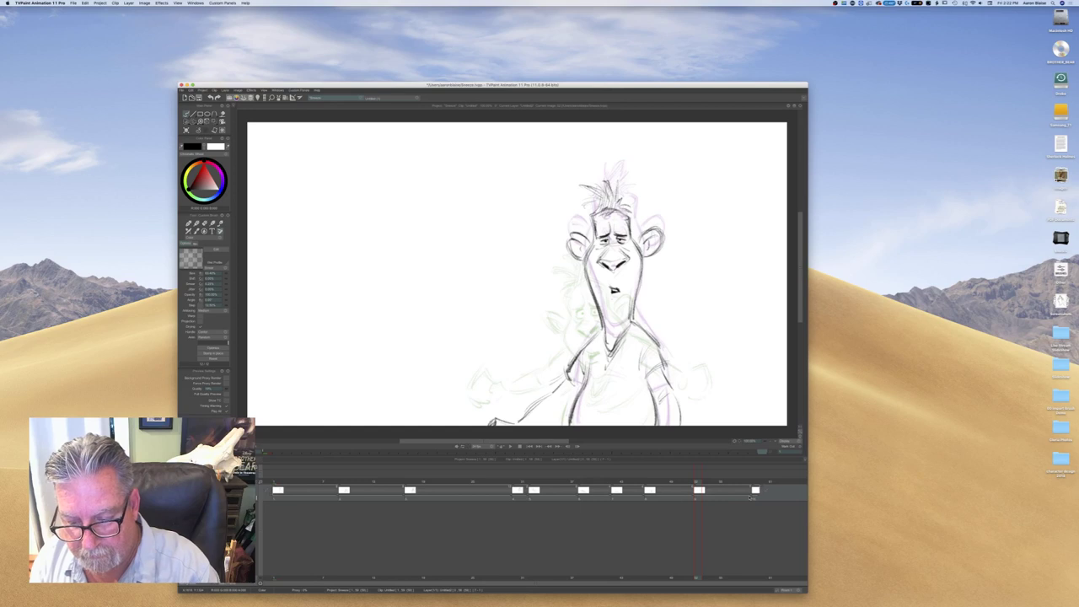
pyautogui.moveTo(755, 497); pyautogui.dragTo(763, 497)
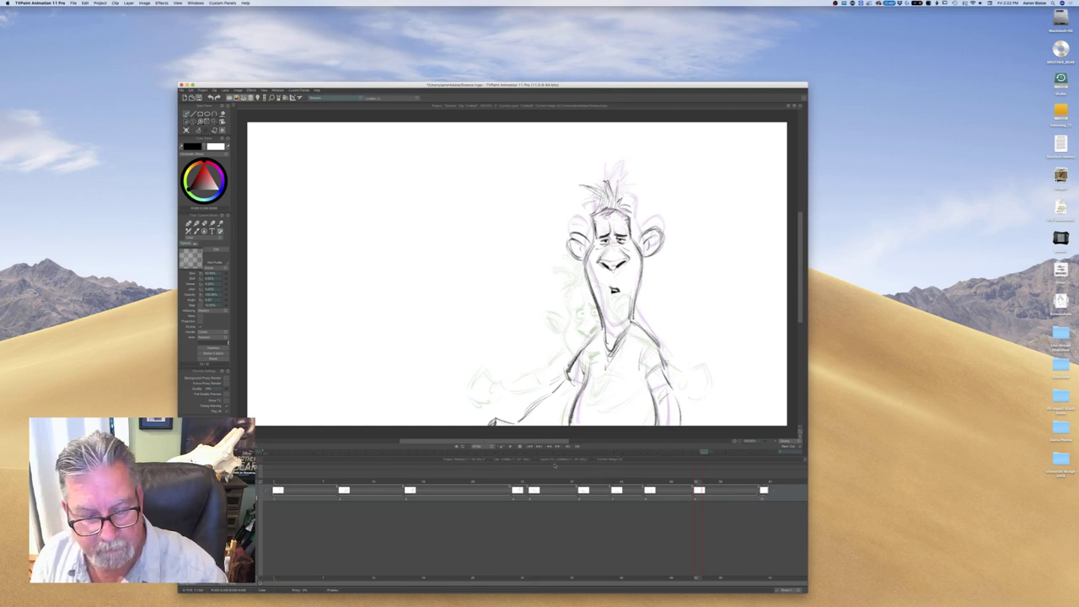
# Play back the timing and lengthen the hold on the low crouching seventh drawing to about 8 frames
pyautogui.click(509, 447)
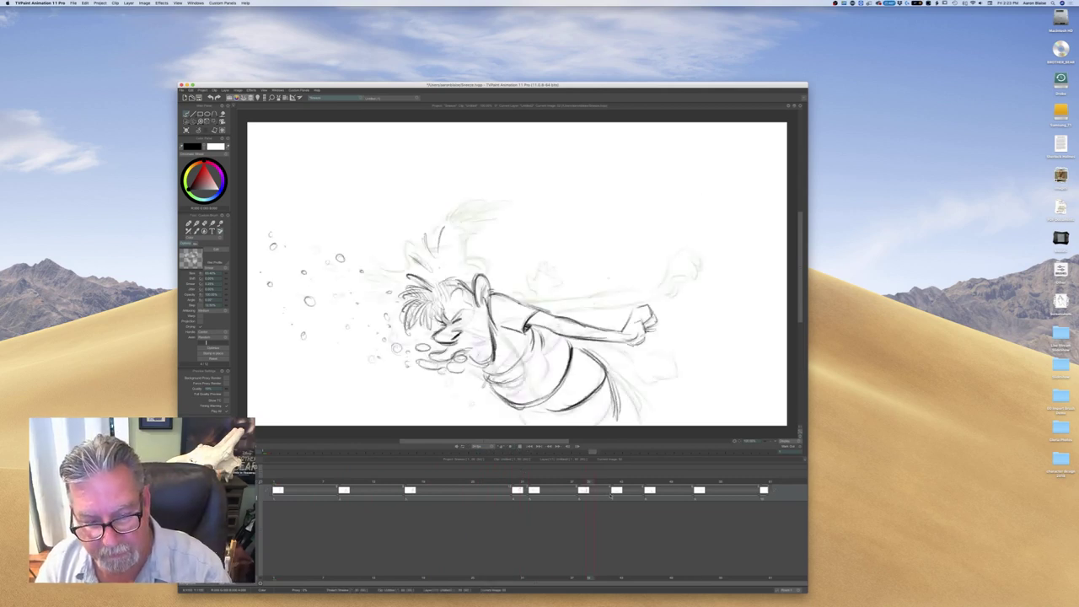
pyautogui.moveTo(587, 474); pyautogui.dragTo(678, 499)
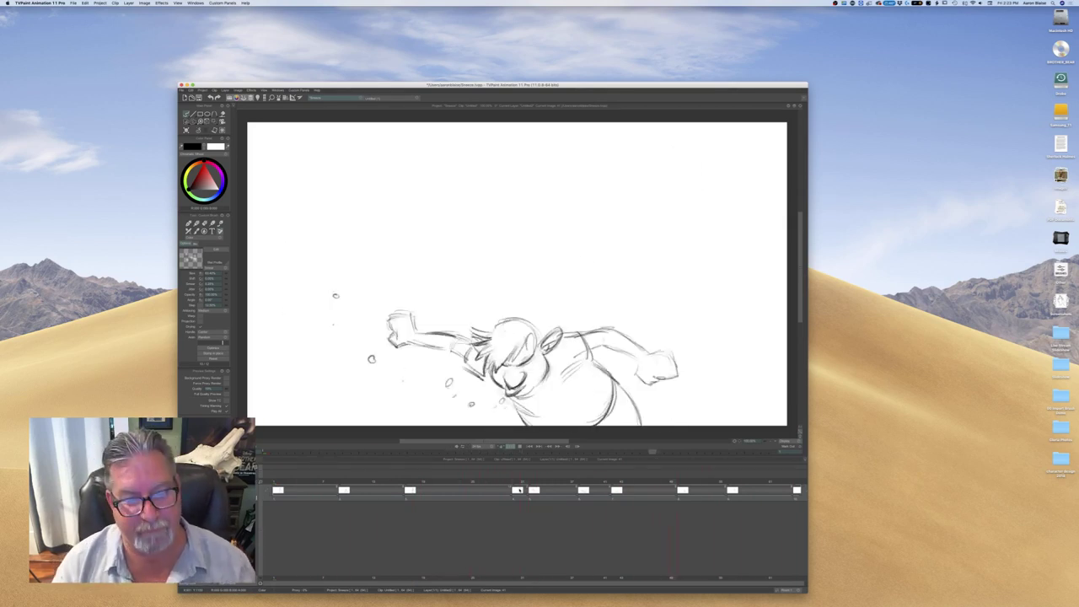
pyautogui.click(519, 446)
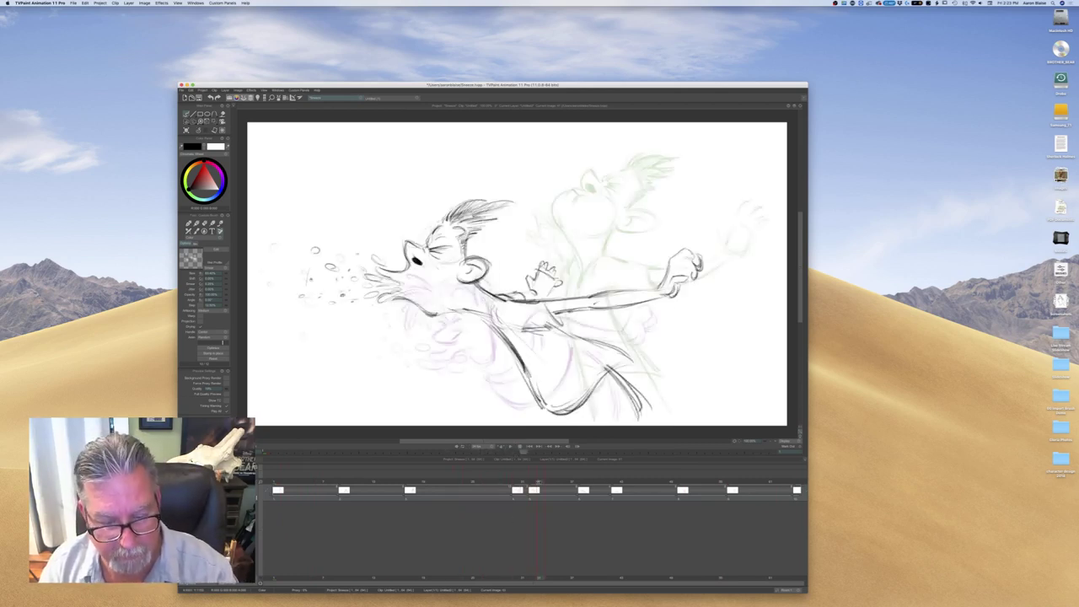
# Lengthen the hold on the open-mouthed third drawing to about 16 frames and play the animation from the start
pyautogui.press('Left')
pyautogui.press('Left')
pyautogui.press('Left')
pyautogui.press('Left')
pyautogui.press('Left')
pyautogui.press('Left')
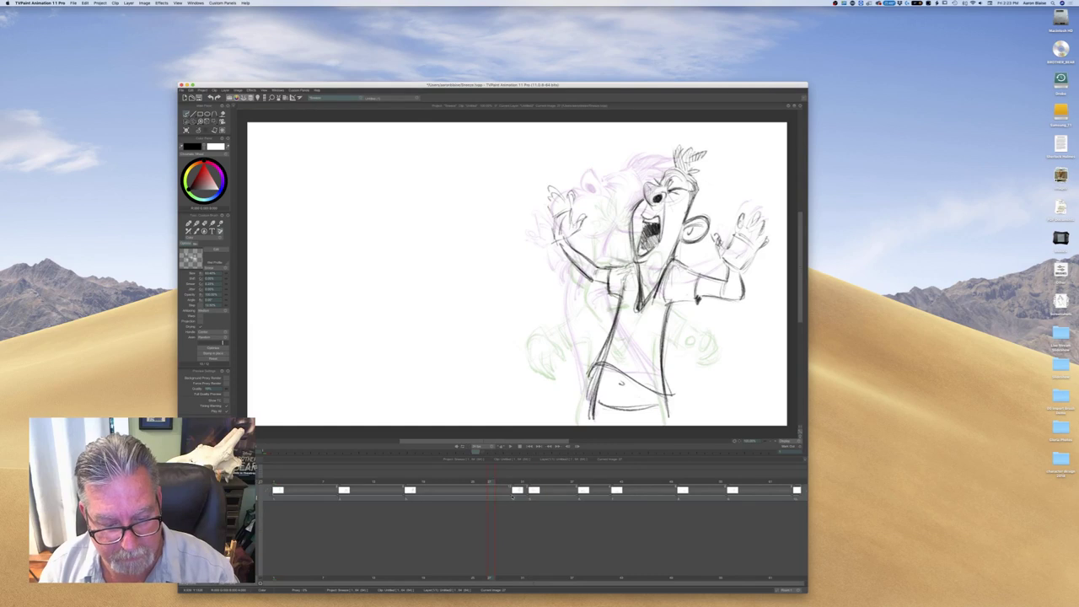
pyautogui.click(516, 492)
pyautogui.press('Left')
pyautogui.press('Left')
pyautogui.moveTo(513, 498); pyautogui.dragTo(534, 498)
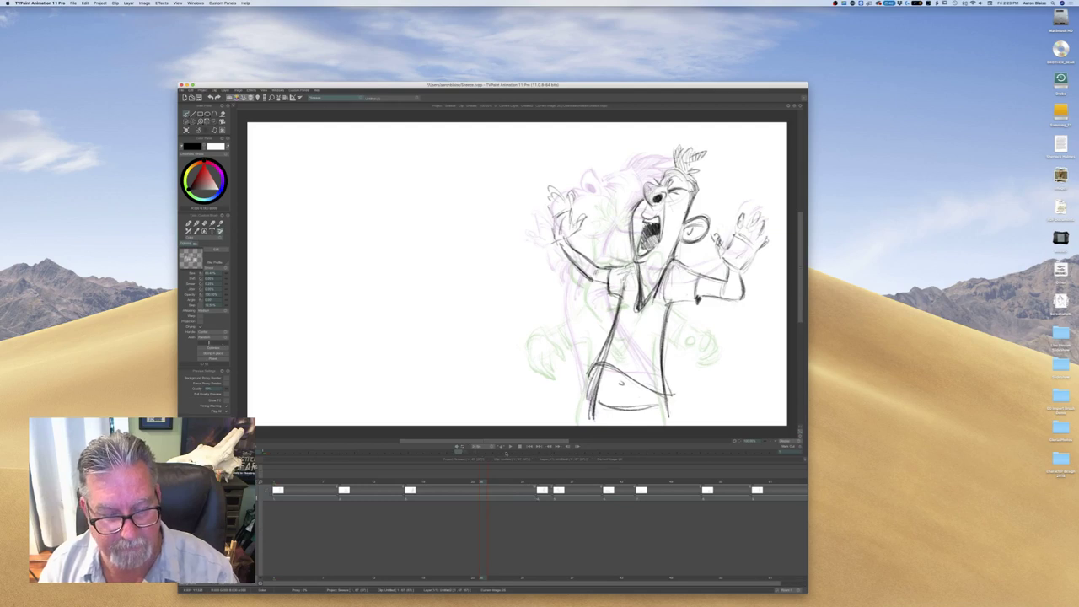
pyautogui.moveTo(482, 482); pyautogui.dragTo(275, 484)
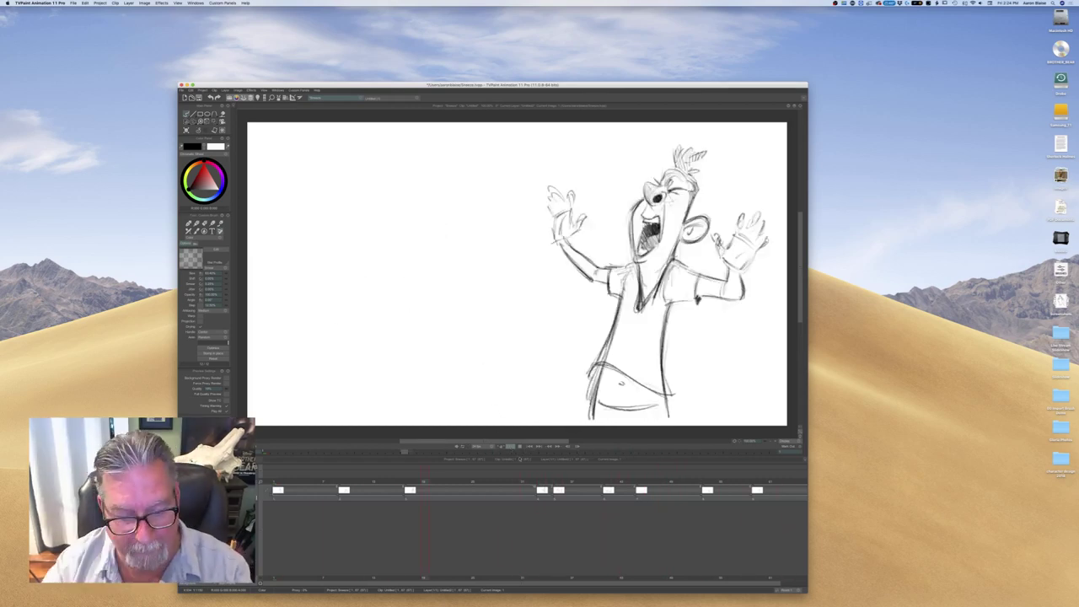
pyautogui.click(510, 448)
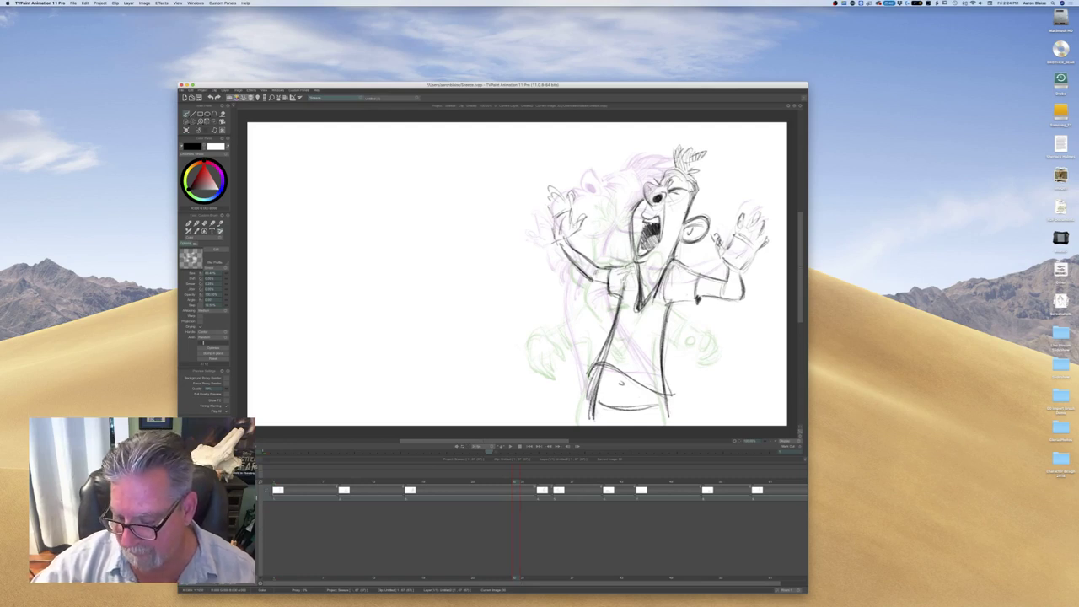
# Switch to Google Chrome and raise the system volume
pyautogui.moveTo(855, 602)
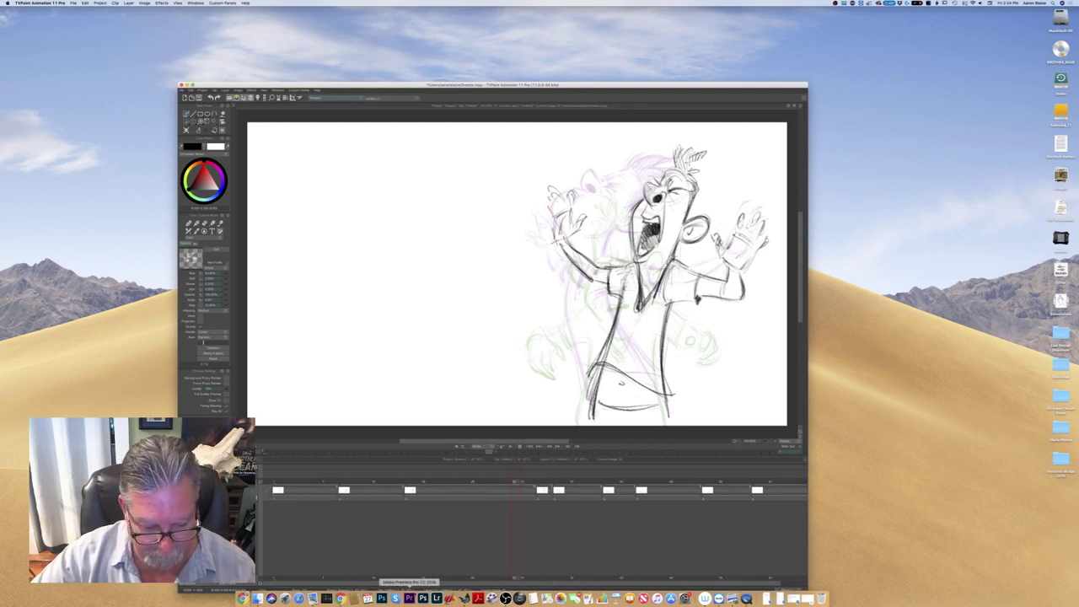
pyautogui.moveTo(341, 600)
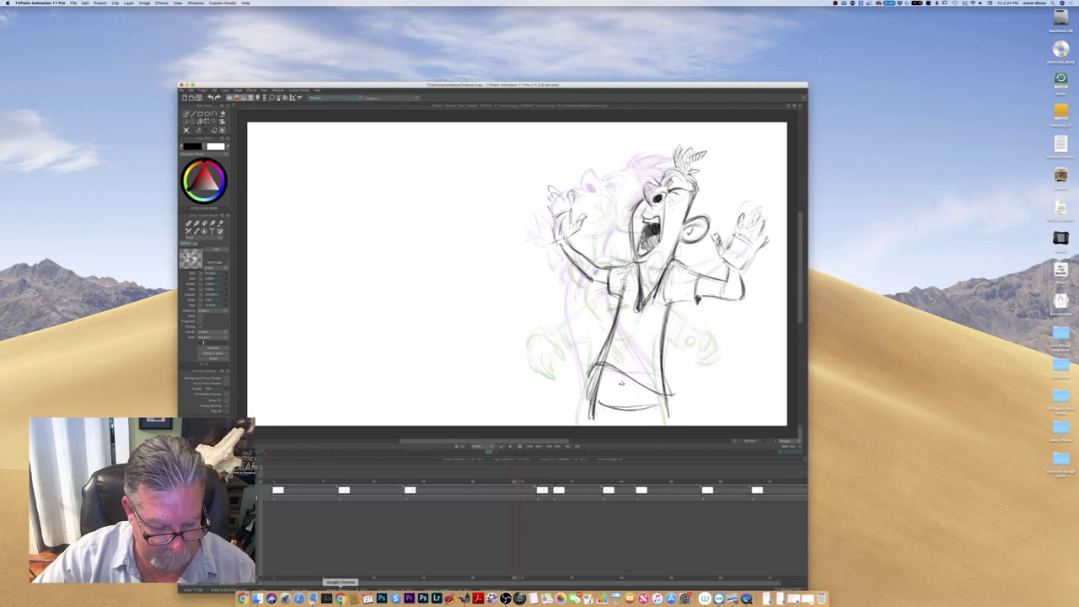
pyautogui.click(340, 598)
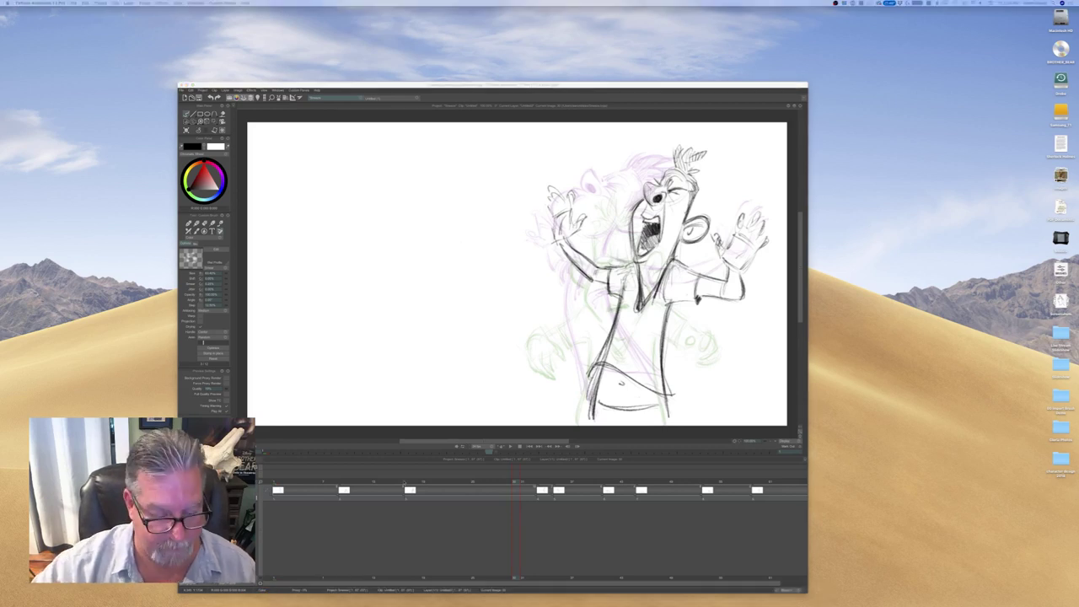
pyautogui.moveTo(341, 601)
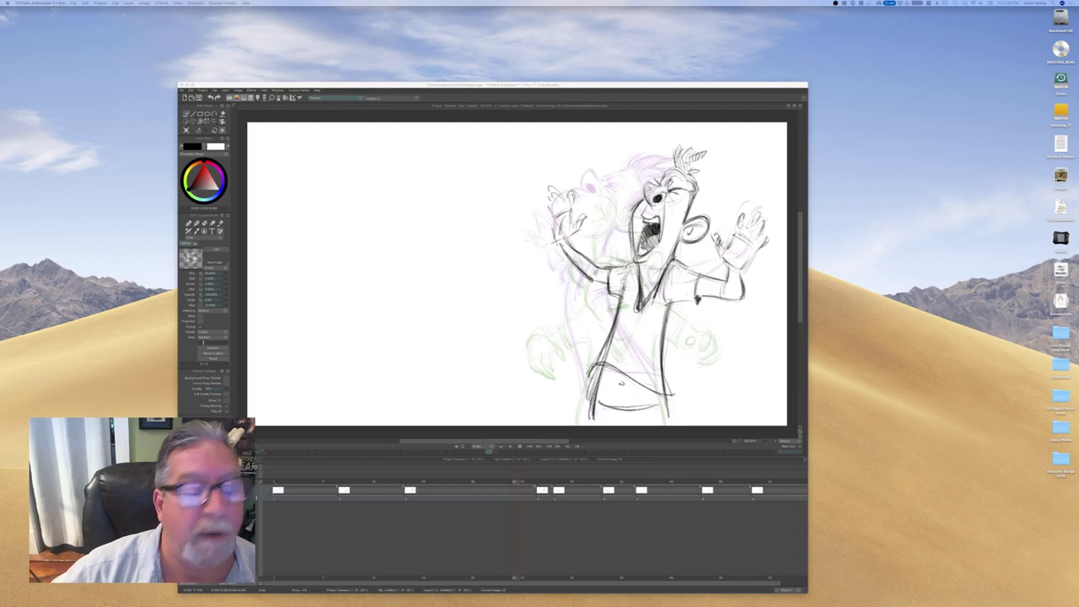
pyautogui.press('XF86AudioRaiseVolume')
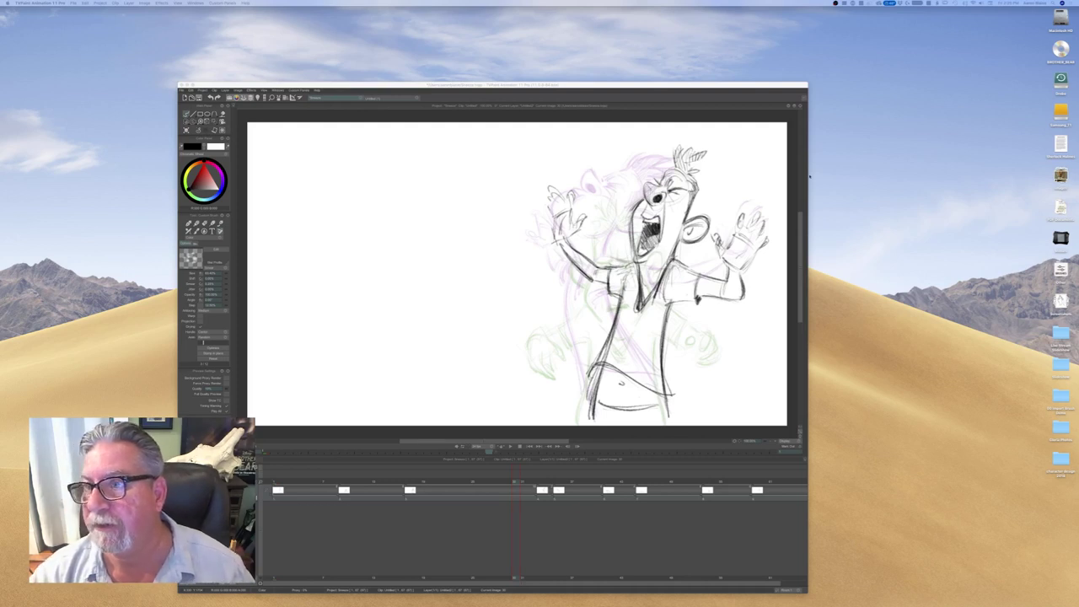
pyautogui.moveTo(548, 602)
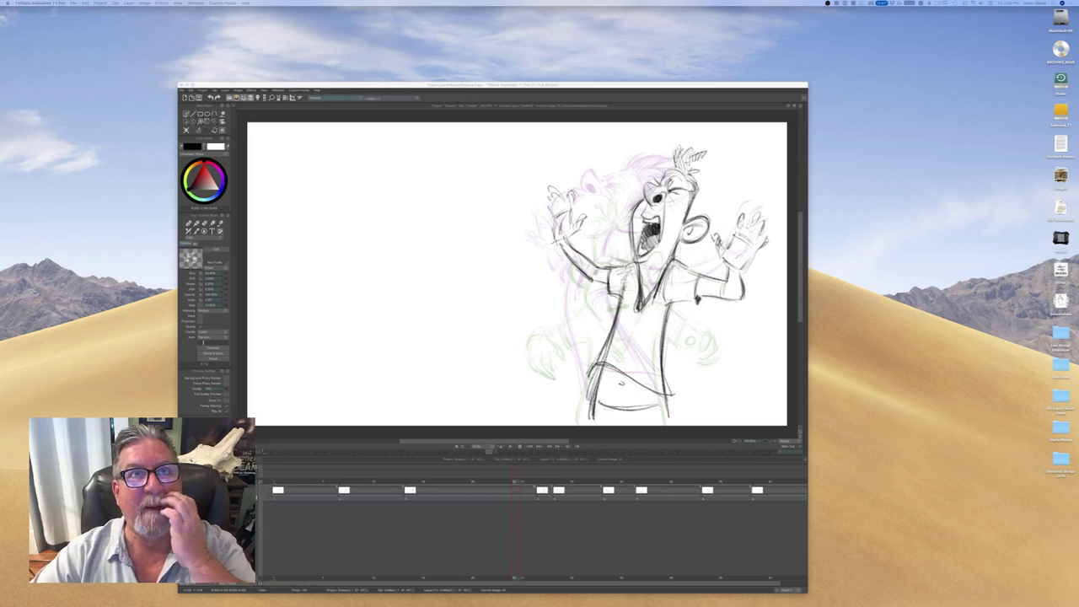
# Switch to ScreenFlow, place its window over the animation, and play the recorded sneeze audio
pyautogui.moveTo(669, 1); pyautogui.dragTo(579, 223)
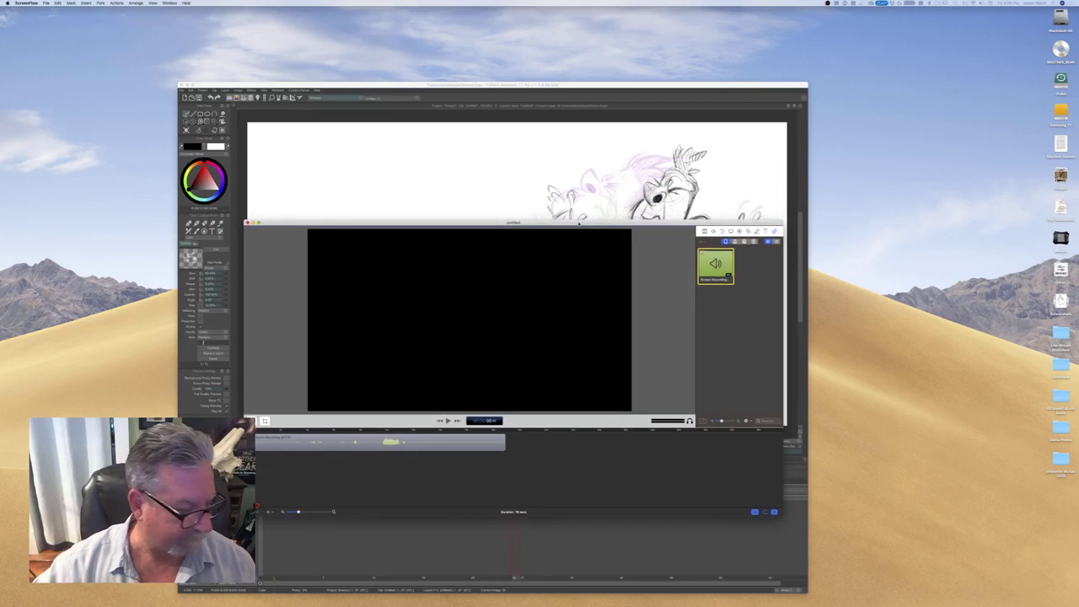
pyautogui.click(448, 420)
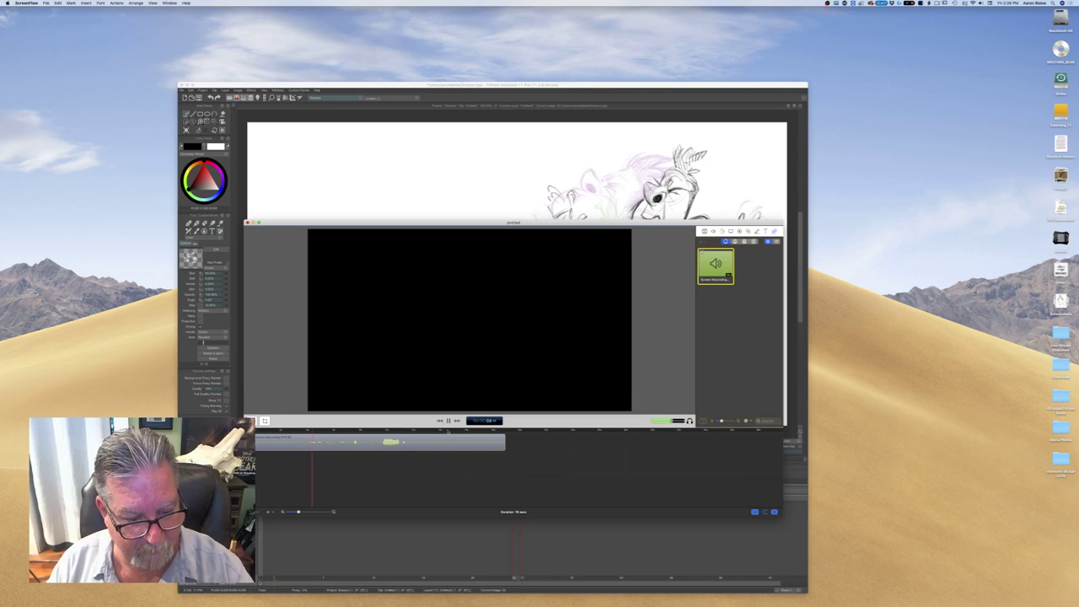
pyautogui.click(448, 421)
pyautogui.press('space')
# Split the audio clip just before the sneeze waveform, delete the part before it, and move the remaining clip to the timeline start
pyautogui.moveTo(393, 437); pyautogui.dragTo(379, 438)
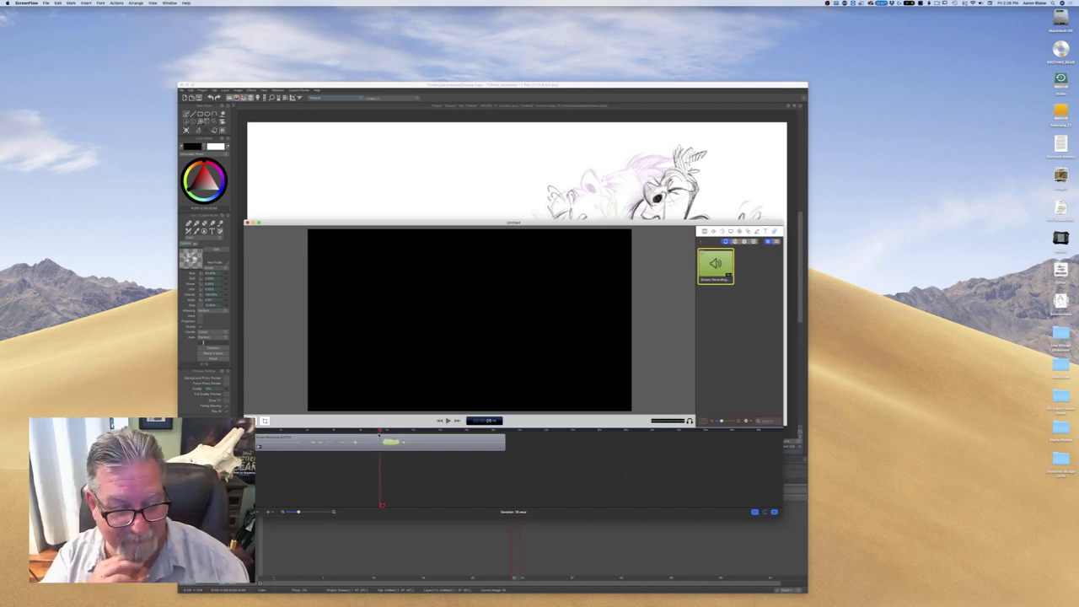
pyautogui.press('Left')
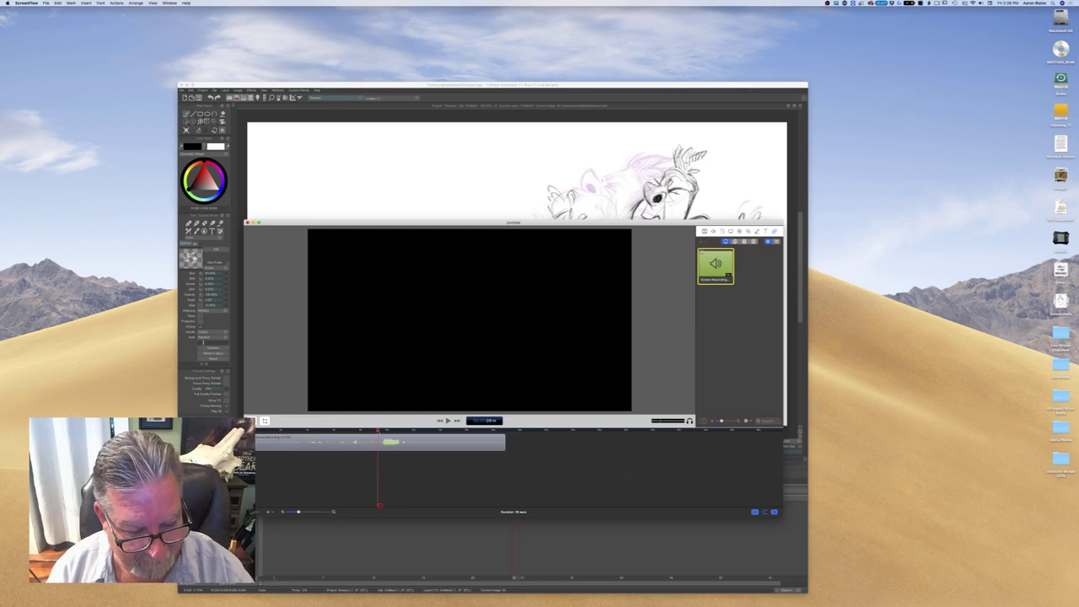
pyautogui.press('t')
pyautogui.click(327, 442)
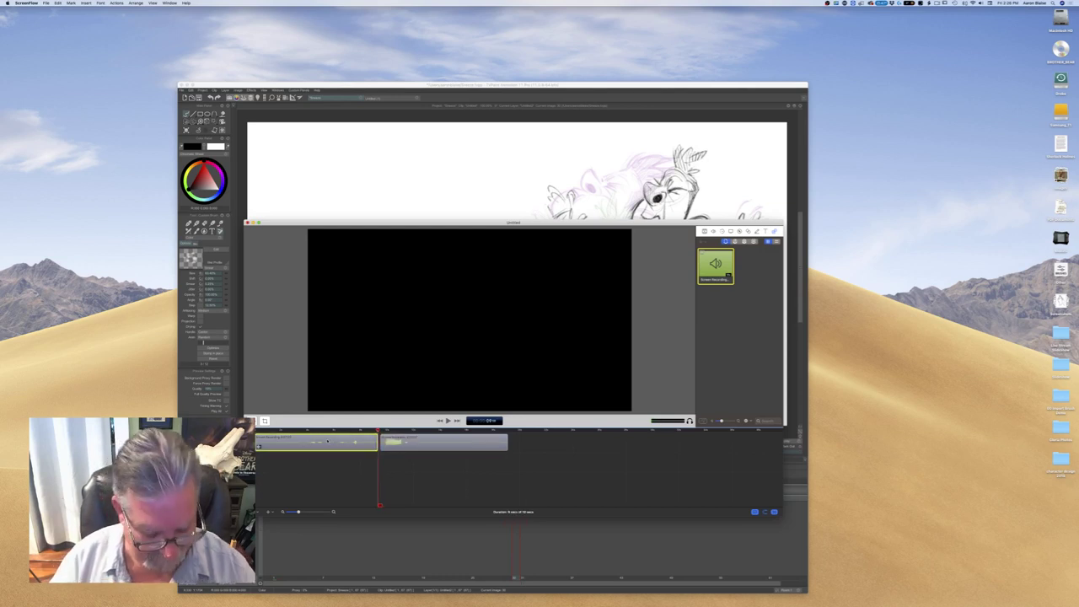
pyautogui.press('Delete')
pyautogui.moveTo(431, 441); pyautogui.dragTo(304, 441)
# Split the sneeze clip just after the waveform and delete the silent remainder
pyautogui.moveTo(379, 432); pyautogui.dragTo(289, 434)
pyautogui.press('t')
pyautogui.click(320, 447)
pyautogui.press('Delete')
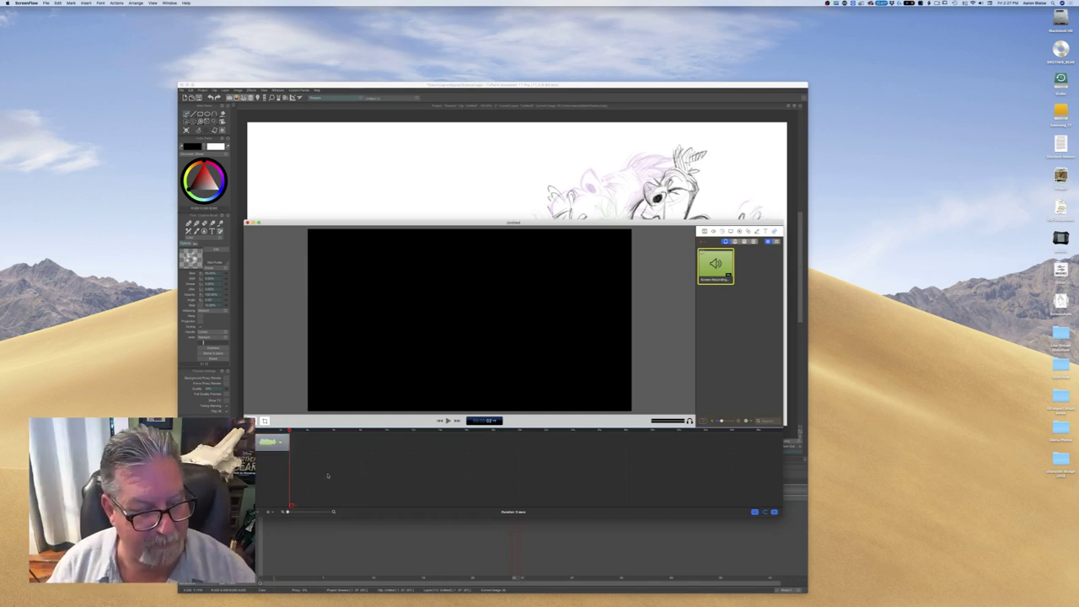
# Export the trimmed recording to the Desktop as sneeze.mp4
pyautogui.click(46, 3)
pyautogui.click(48, 91)
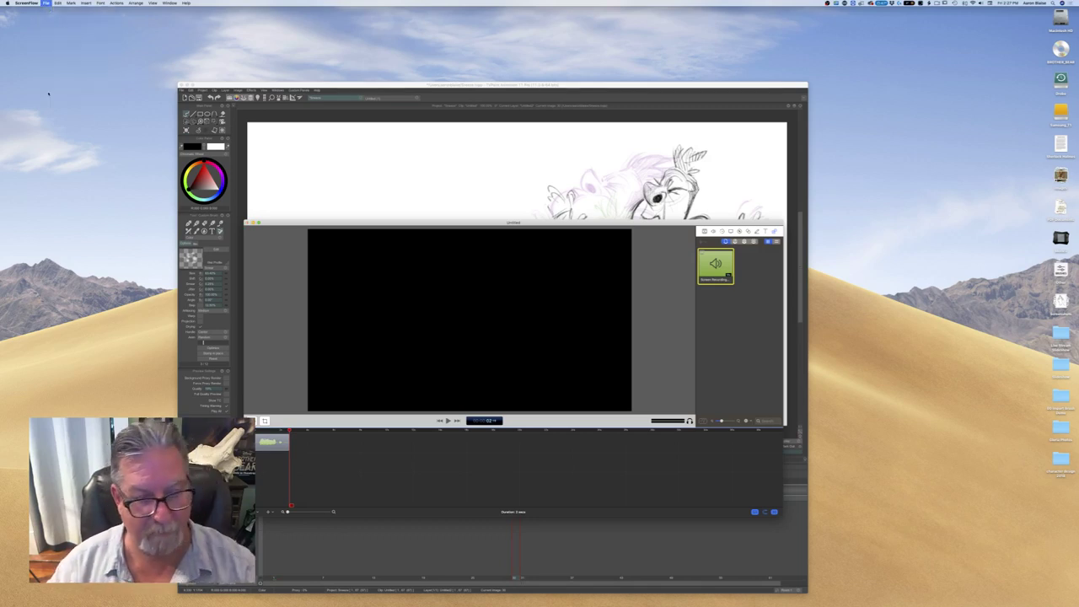
pyautogui.write('sneeze.mp4')
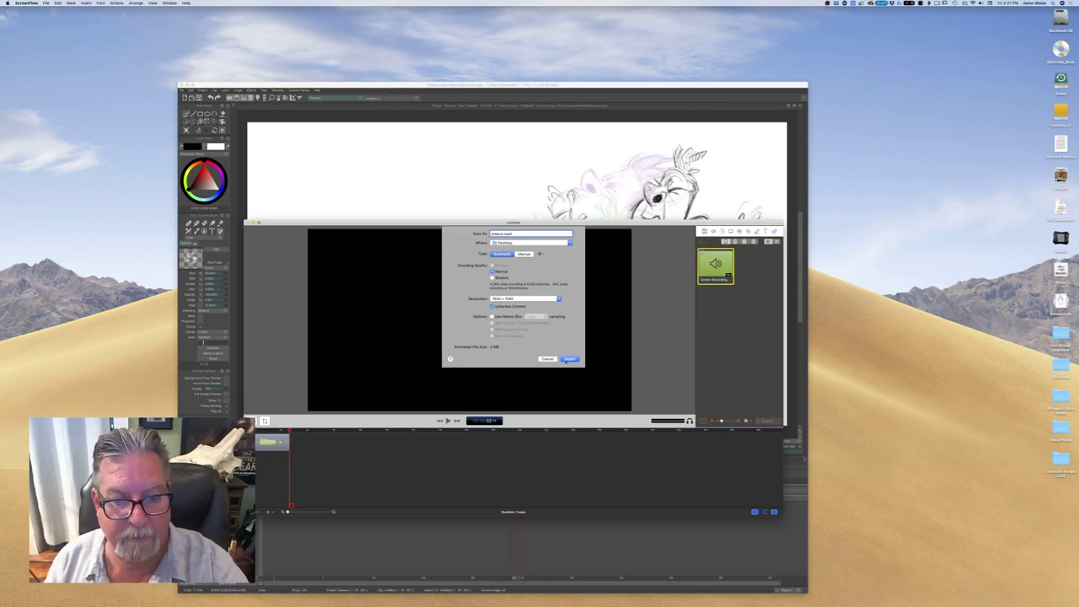
pyautogui.click(569, 360)
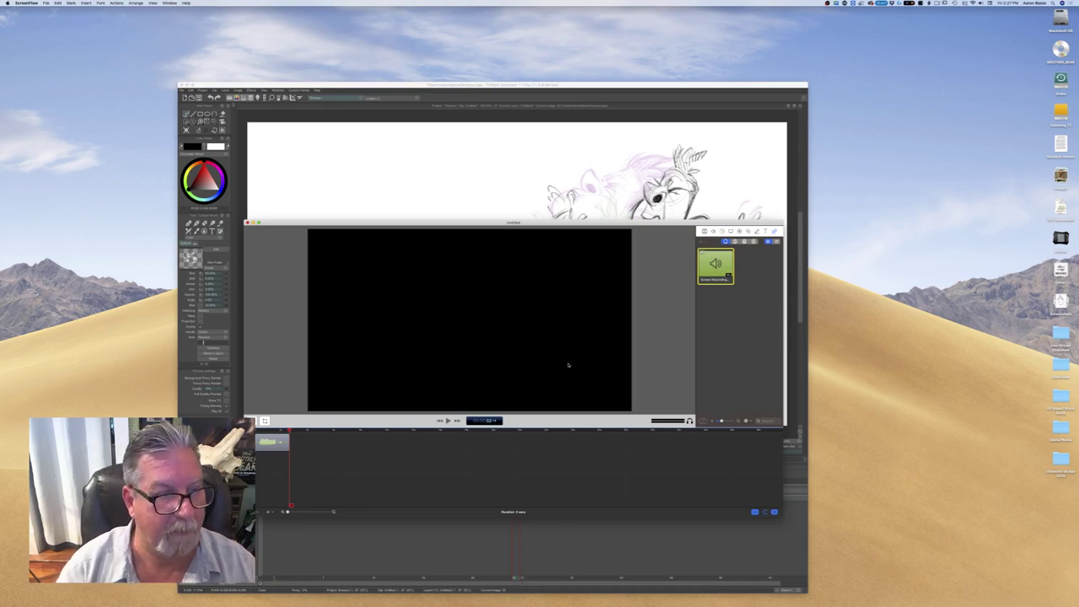
# Switch to TVPaint Animation and load sneeze.mp4 from the Desktop as the clip's soundtrack
pyautogui.click(264, 87)
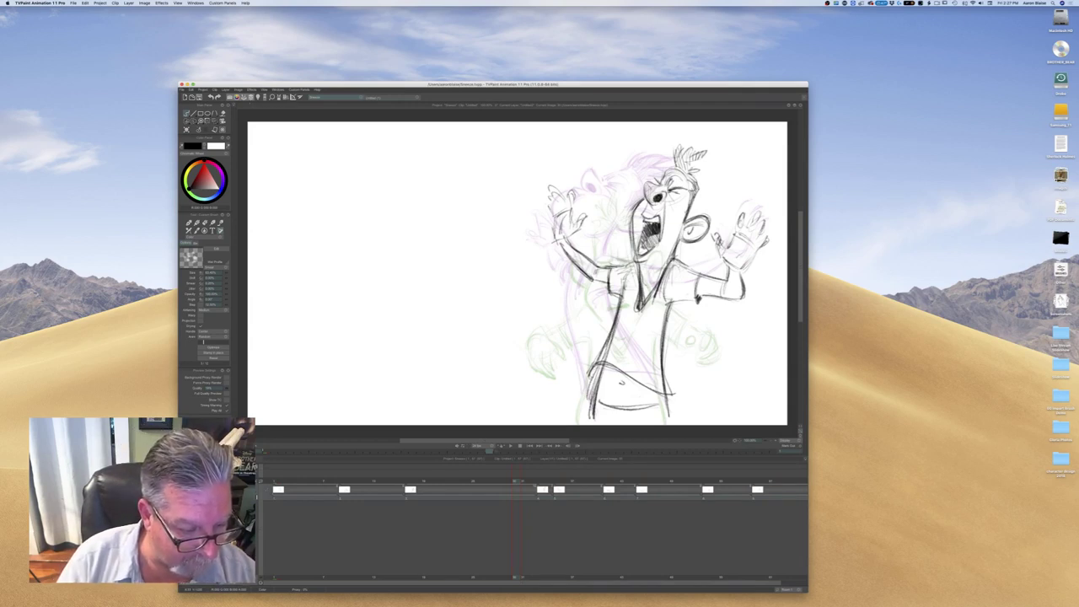
pyautogui.click(261, 467)
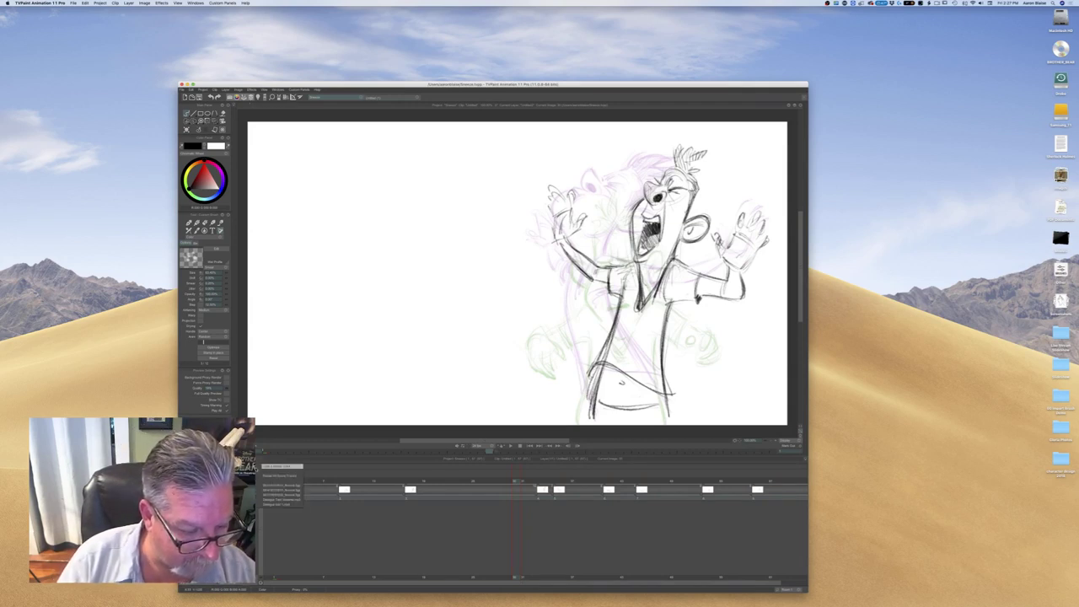
pyautogui.click(281, 466)
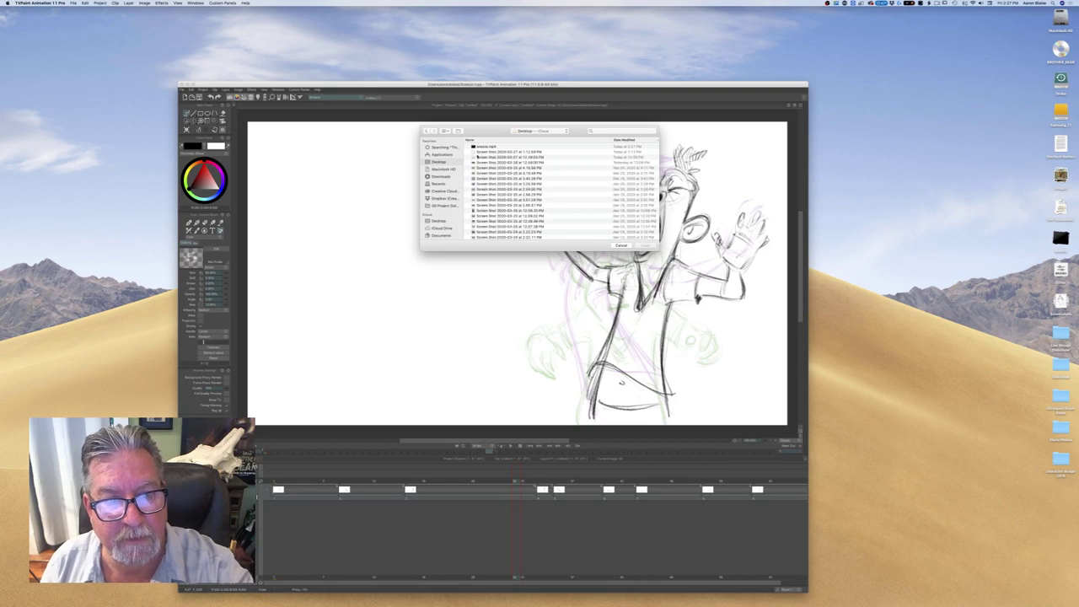
pyautogui.click(470, 147)
pyautogui.click(646, 245)
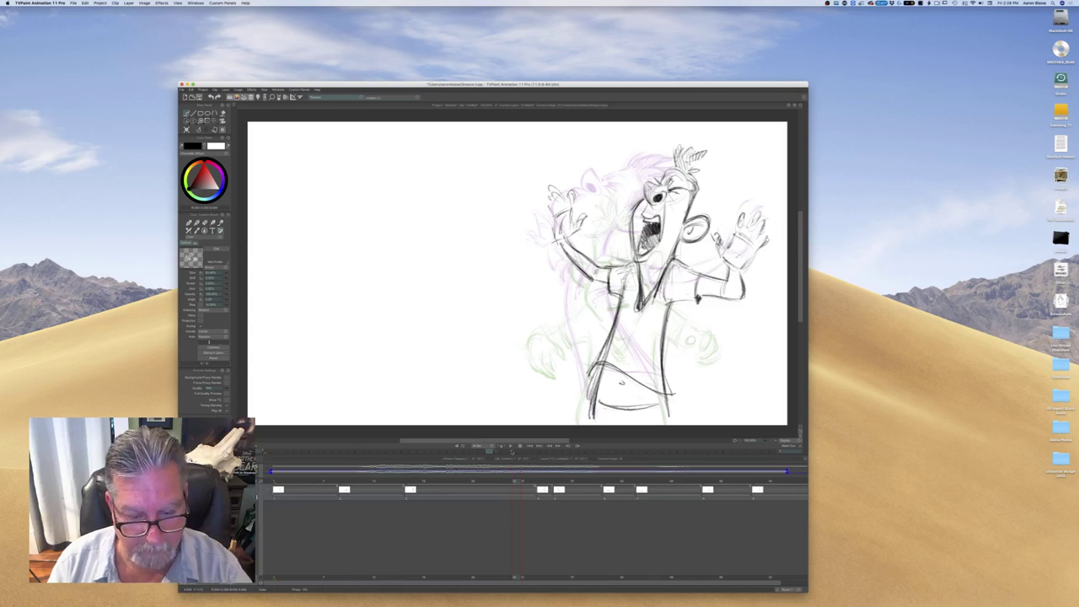
# Play back the animation several times to check the drawings' timing against the sneeze sound
pyautogui.click(510, 446)
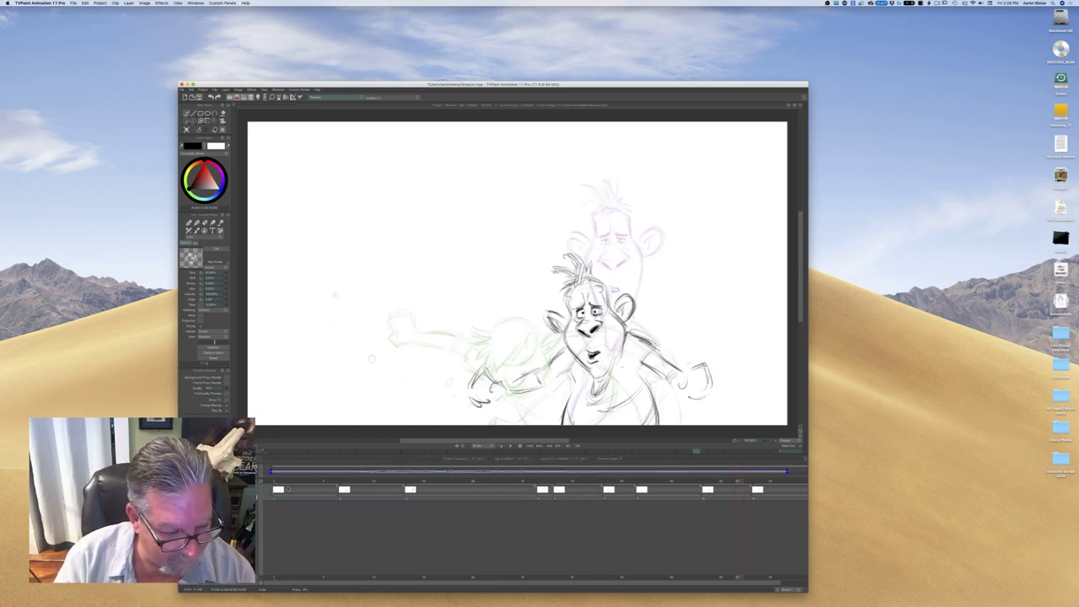
pyautogui.click(511, 446)
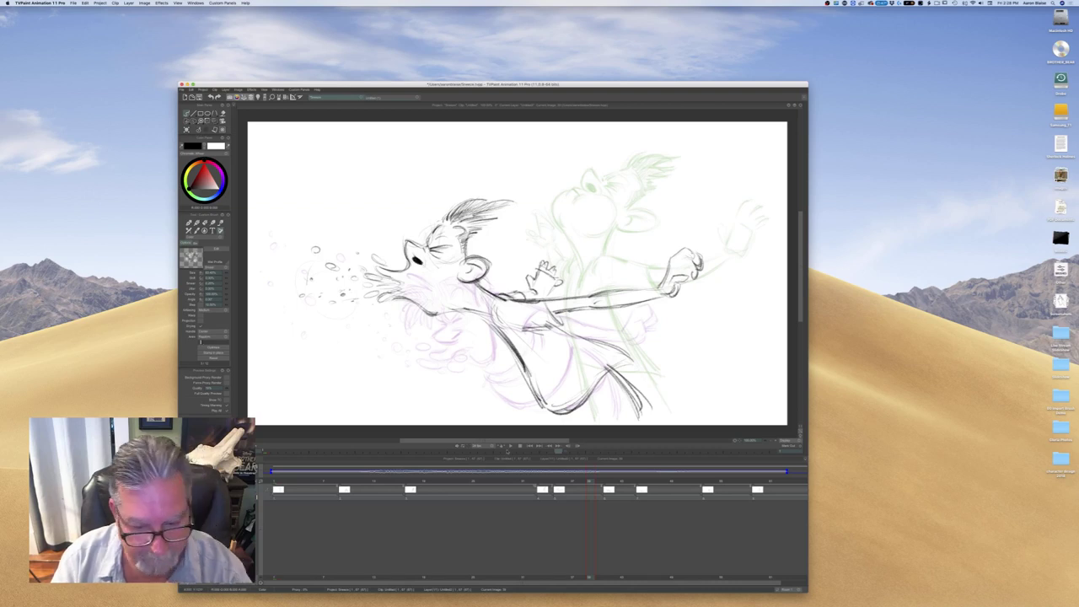
pyautogui.click(510, 447)
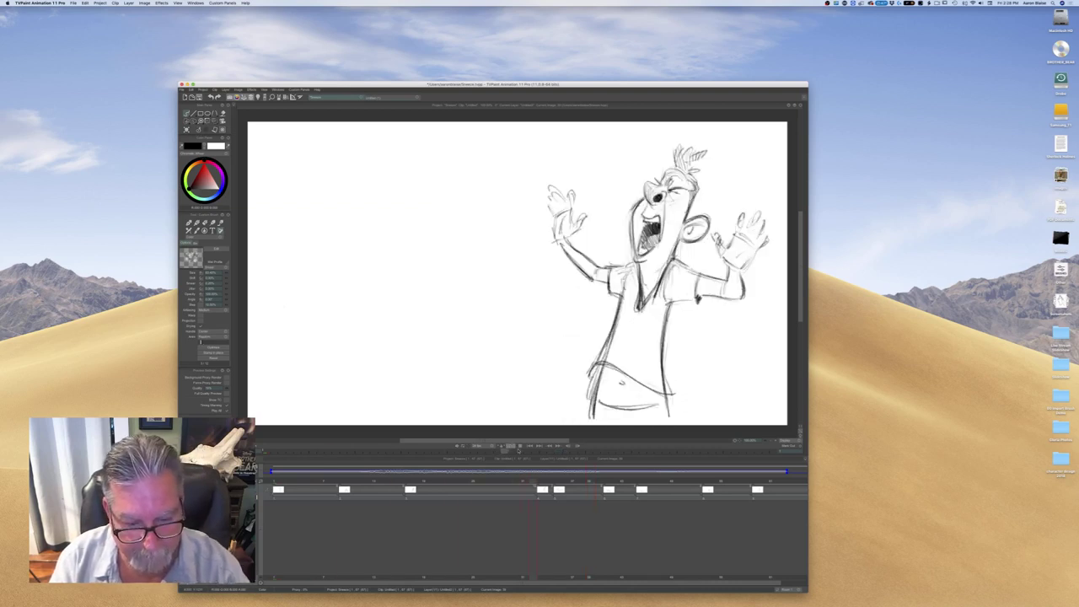
pyautogui.click(519, 448)
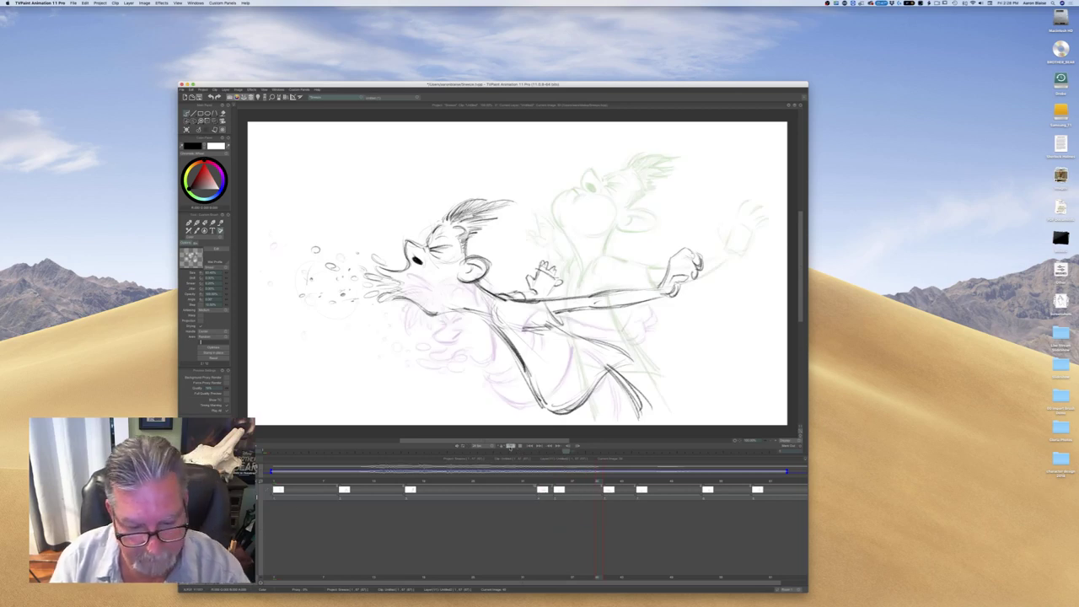
pyautogui.click(511, 445)
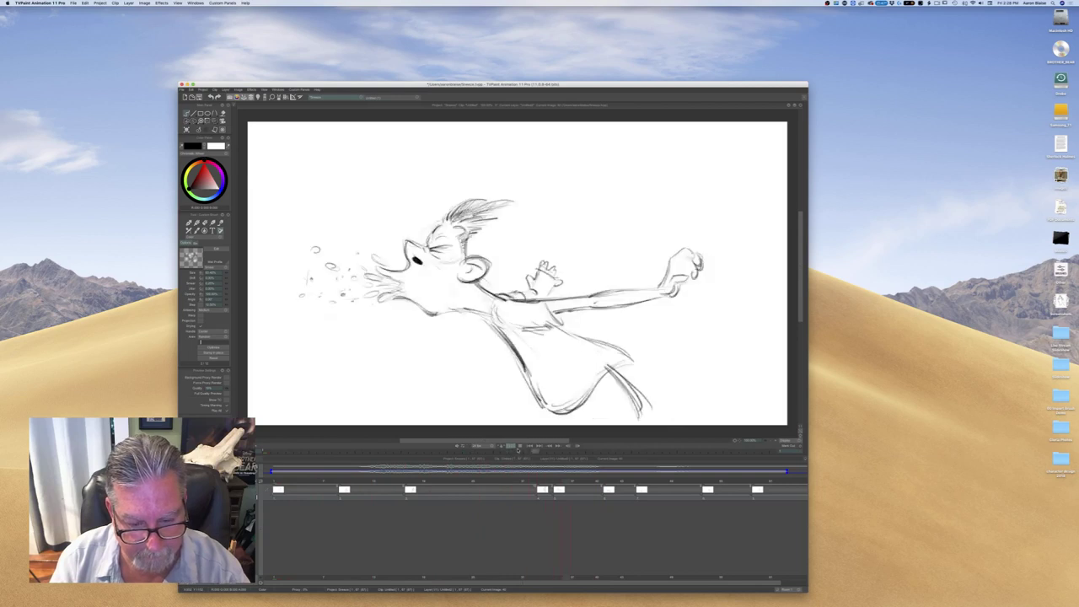
pyautogui.click(519, 447)
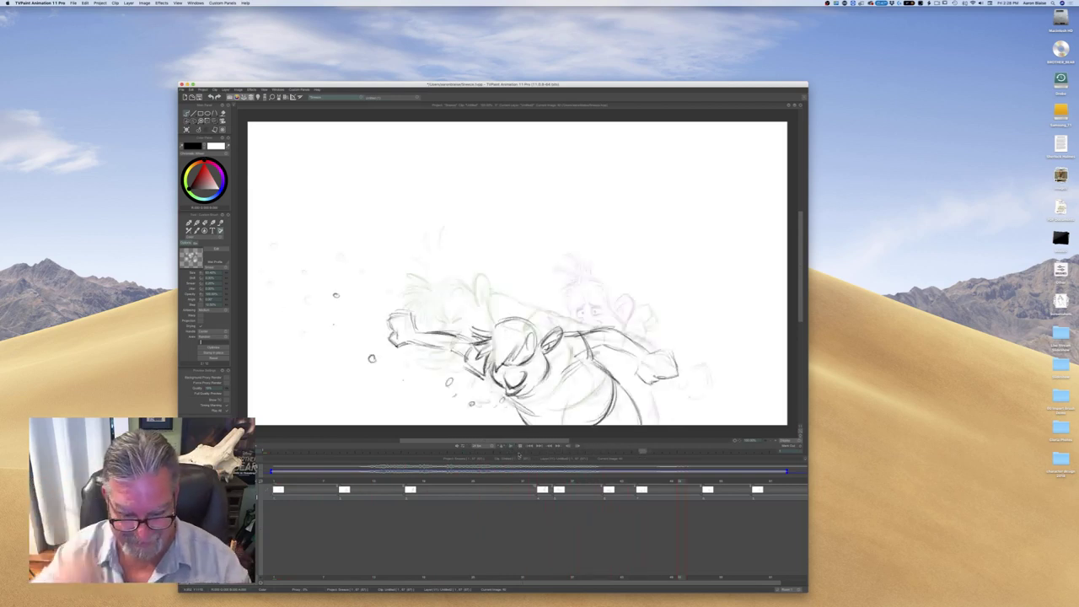
pyautogui.click(511, 447)
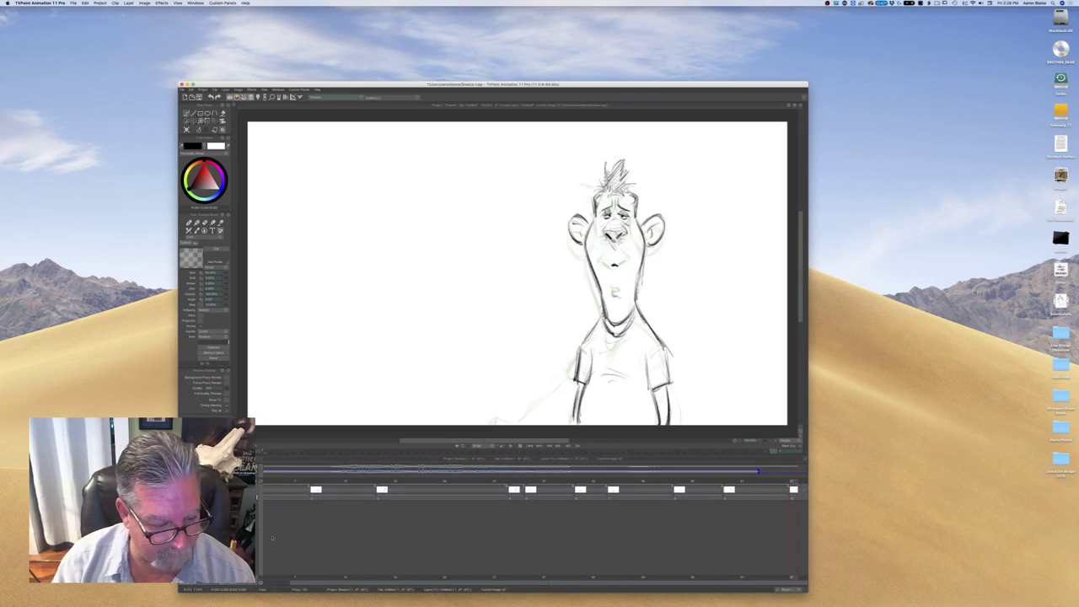
# Shift the sneeze soundtrack to start about 5 frames after the beginning of the clip and raise the system volume
pyautogui.moveTo(261, 481); pyautogui.dragTo(243, 481)
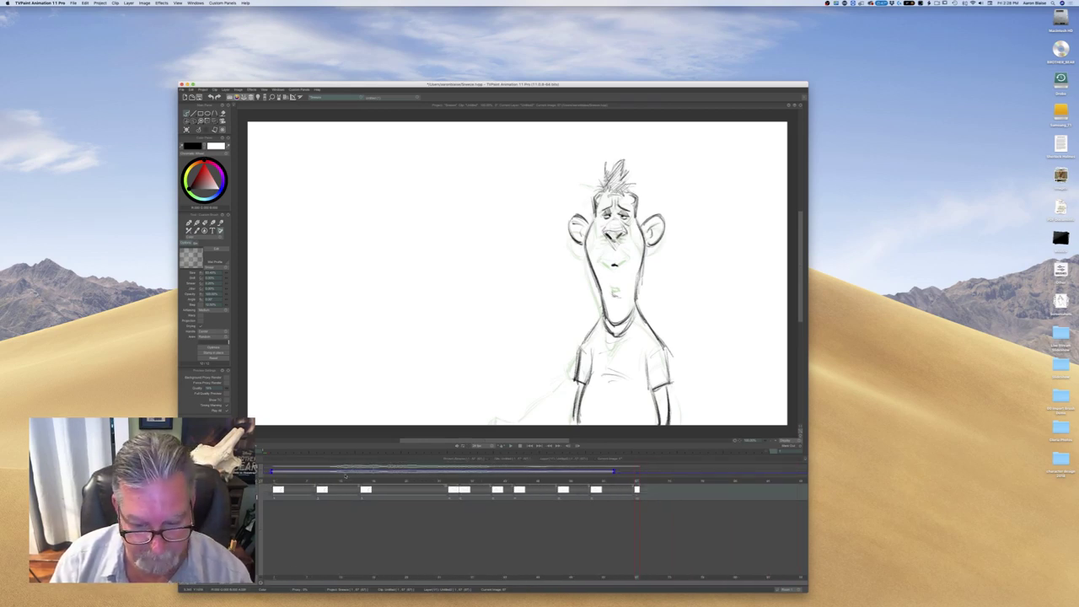
pyautogui.moveTo(342, 474); pyautogui.dragTo(409, 481)
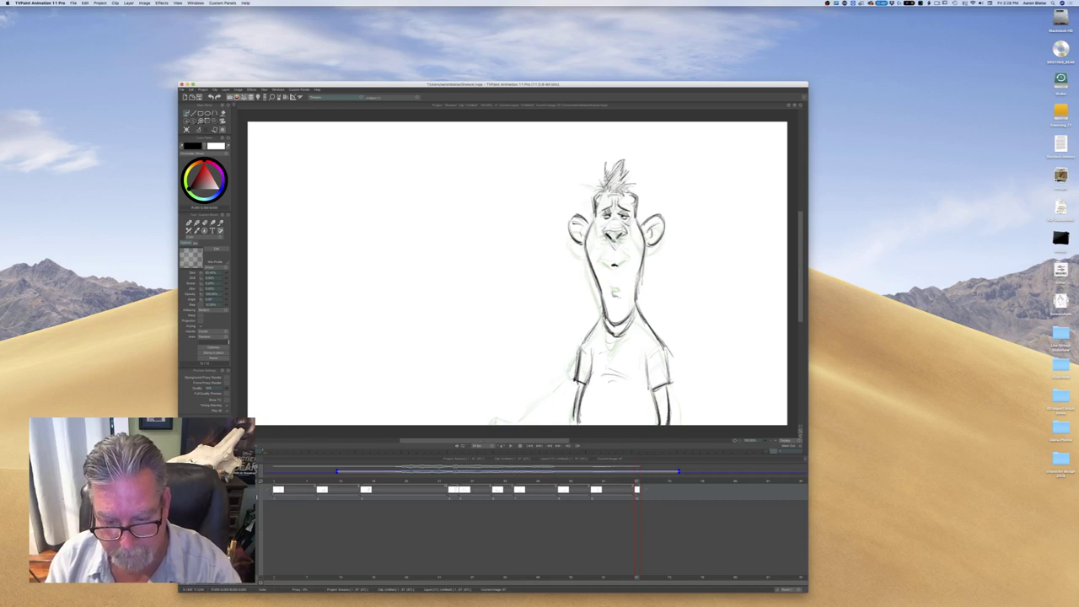
pyautogui.moveTo(636, 481); pyautogui.dragTo(547, 483)
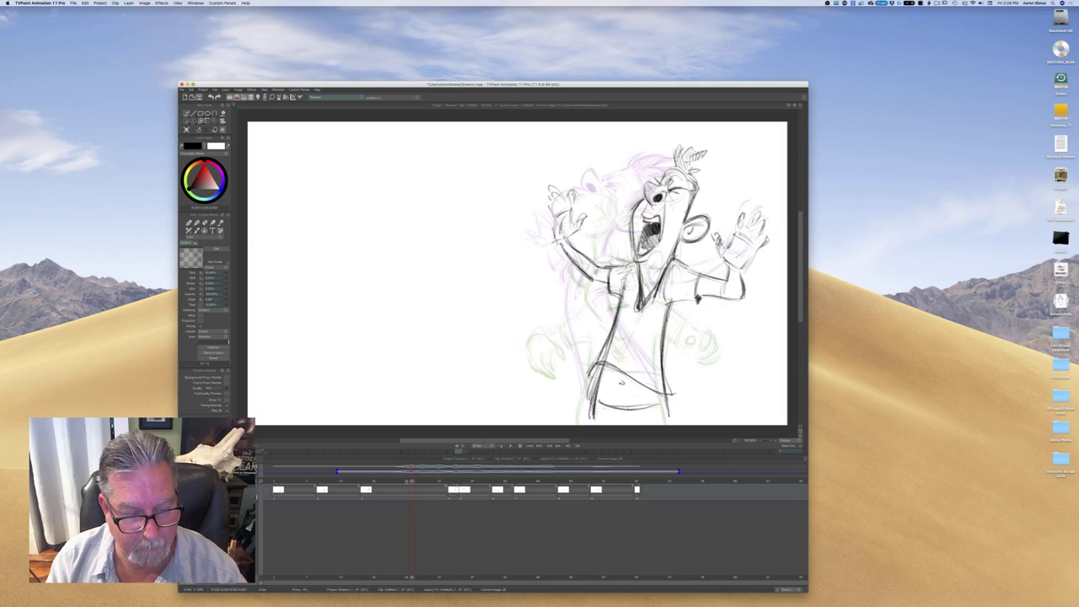
pyautogui.moveTo(397, 473)
pyautogui.mouseDown()
pyautogui.moveTo(347, 483)
pyautogui.moveTo(437, 488)
pyautogui.mouseUp()
pyautogui.press('XF86AudioRaiseVolume')
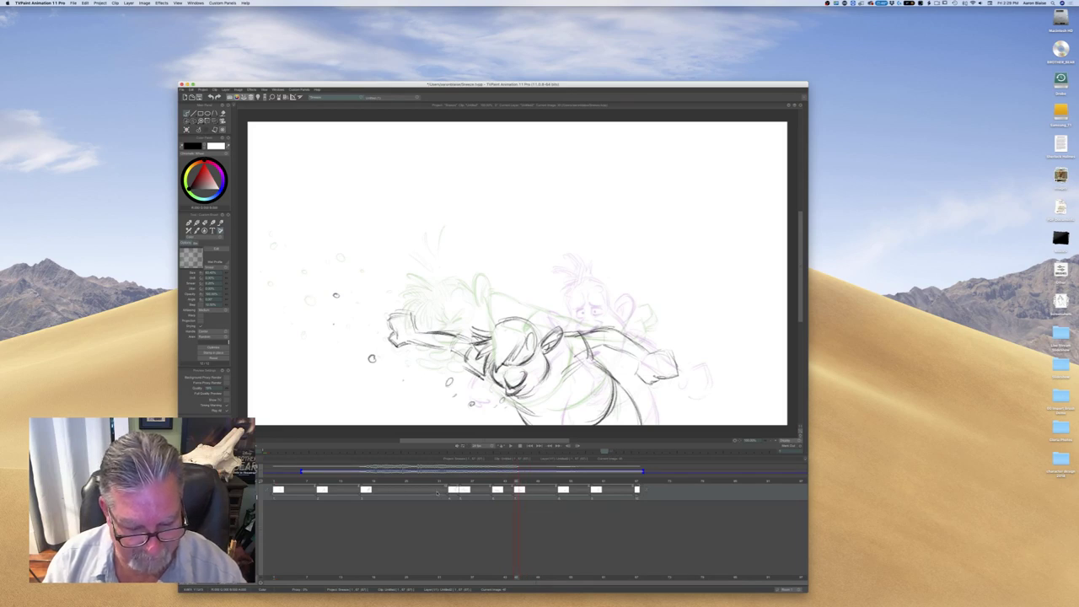
# Lengthen the hold on the open-mouthed third drawing to about 27 frames and play the animation
pyautogui.moveTo(447, 496); pyautogui.dragTo(510, 499)
pyautogui.press('Return')
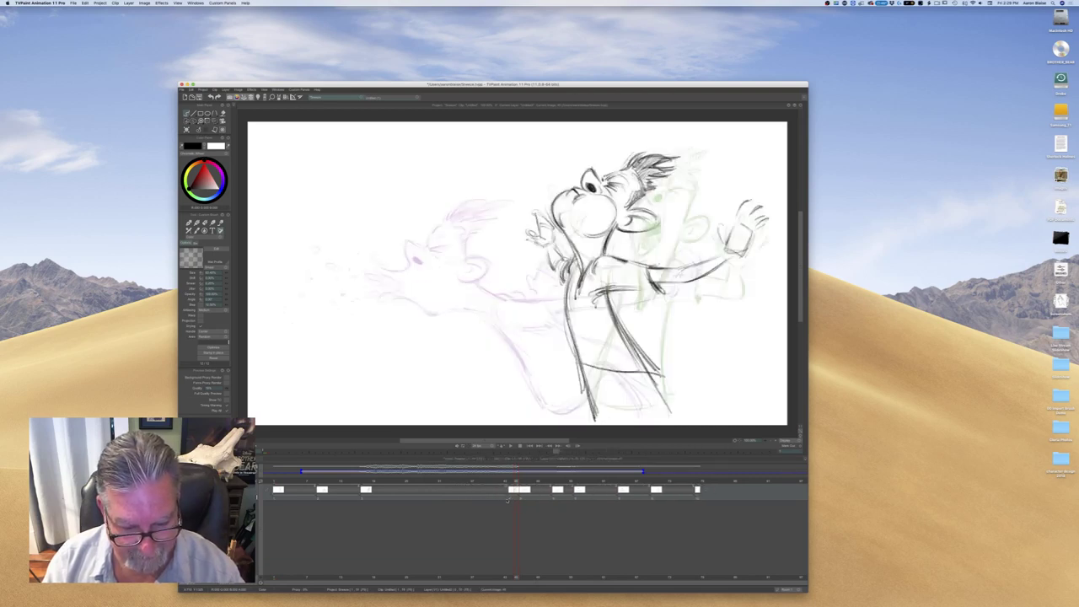
pyautogui.click(510, 446)
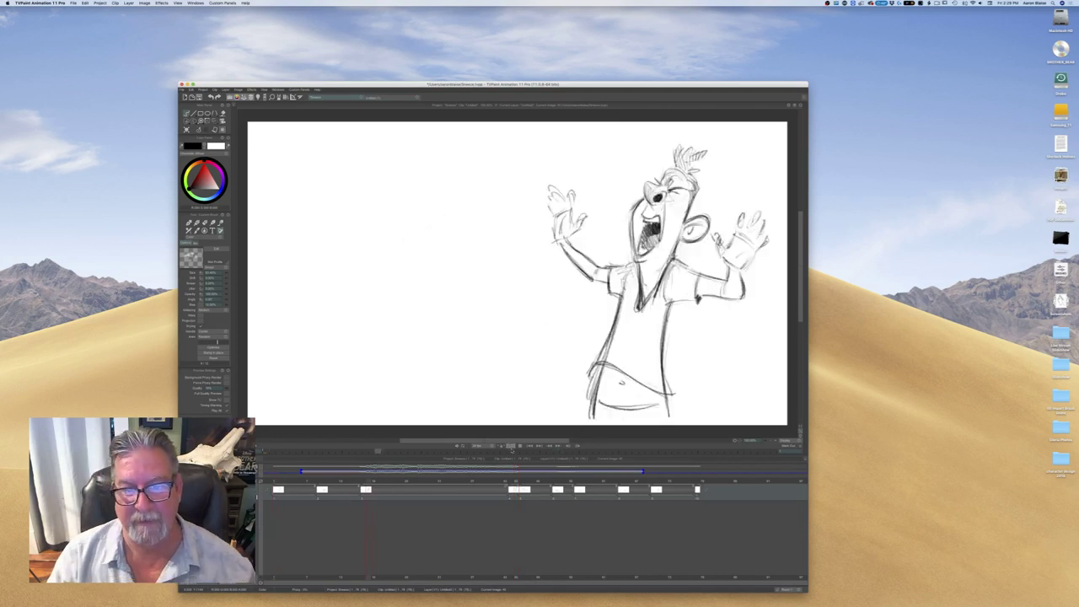
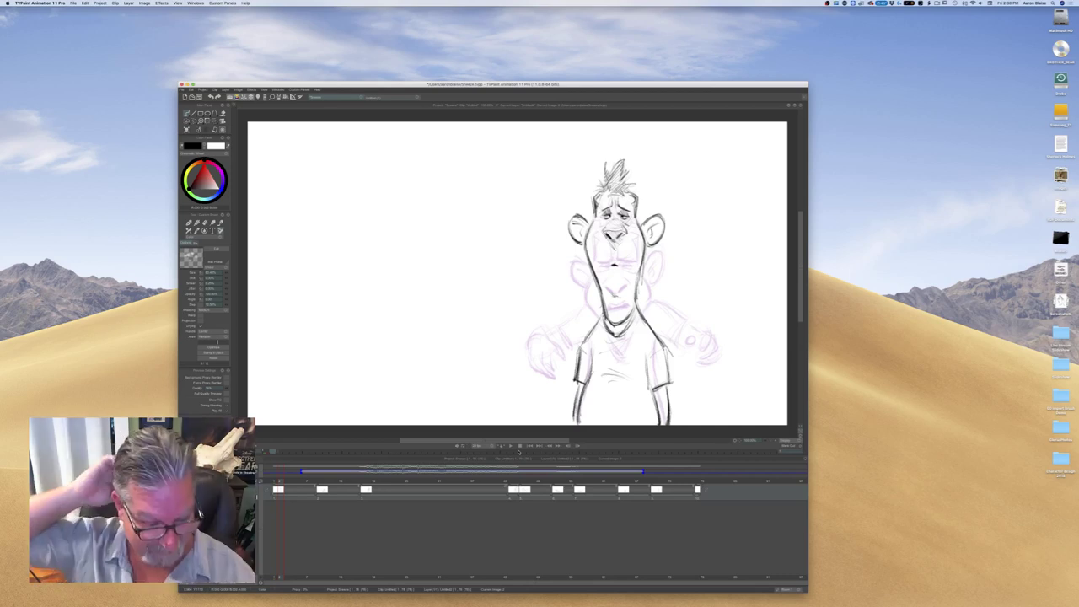
# Scrub and play through the third drawing's hold to compare it with the soundtrack
pyautogui.click(436, 481)
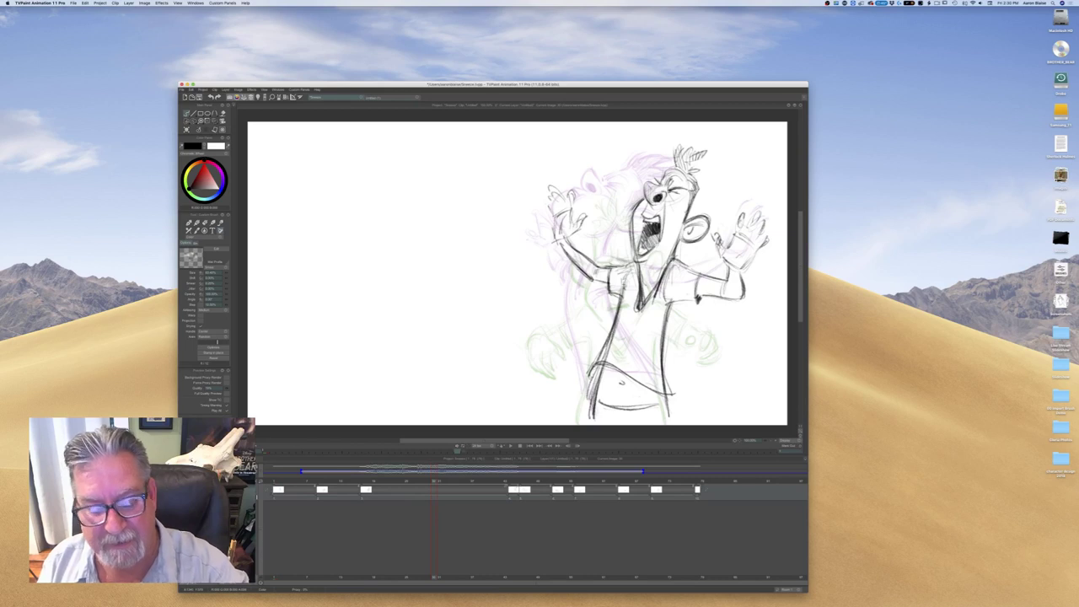
pyautogui.moveTo(435, 483)
pyautogui.mouseDown()
pyautogui.moveTo(307, 490)
pyautogui.moveTo(562, 509)
pyautogui.moveTo(513, 506)
pyautogui.moveTo(565, 499)
pyautogui.moveTo(323, 498)
pyautogui.moveTo(560, 505)
pyautogui.moveTo(348, 503)
pyautogui.mouseUp()
pyautogui.click(511, 448)
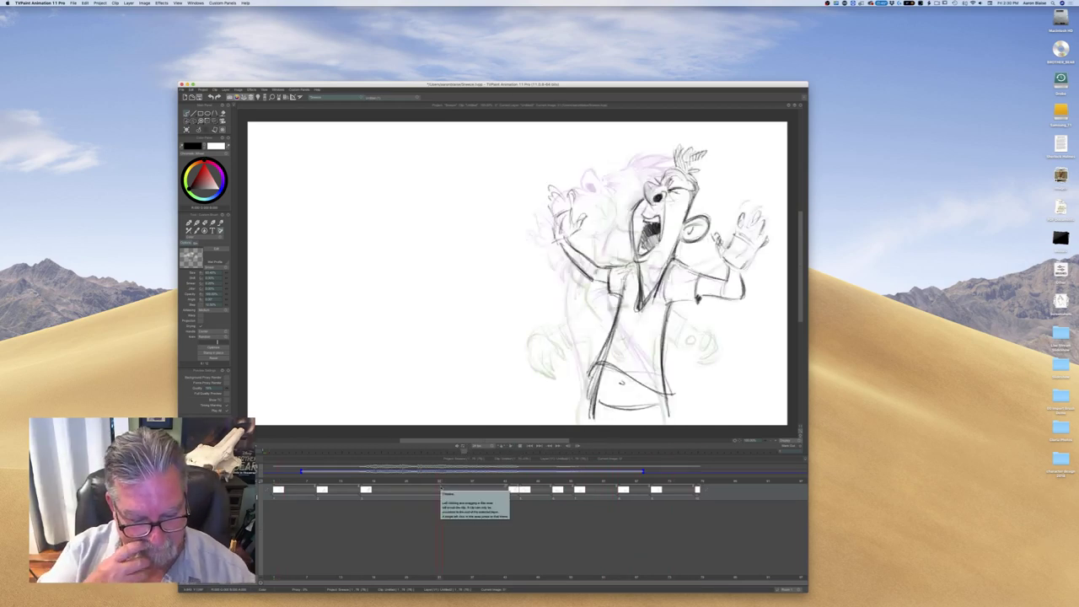
pyautogui.click(438, 488)
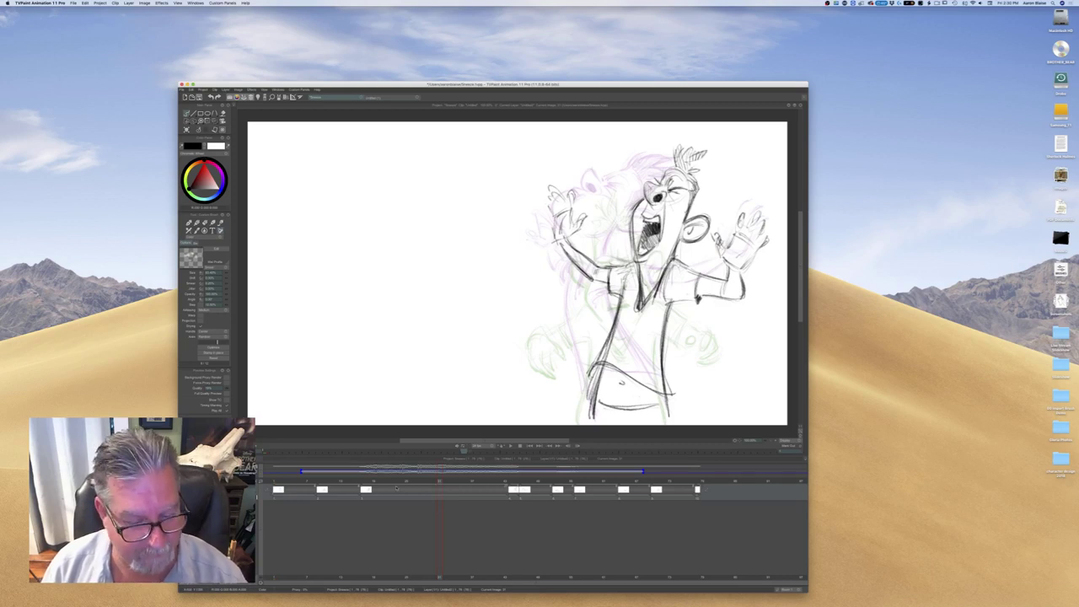
# Lengthen the hold on the frowning second drawing to about 22 frames, so the open-mouthed third drawing starts later
pyautogui.click(358, 488)
pyautogui.moveTo(364, 488); pyautogui.dragTo(426, 489)
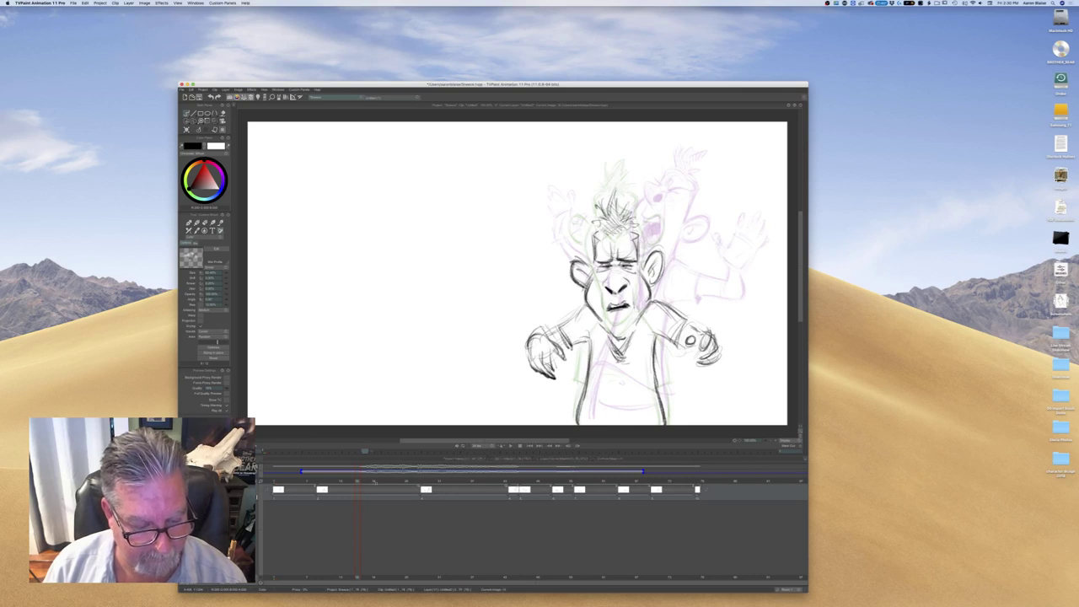
pyautogui.moveTo(422, 488); pyautogui.dragTo(426, 488)
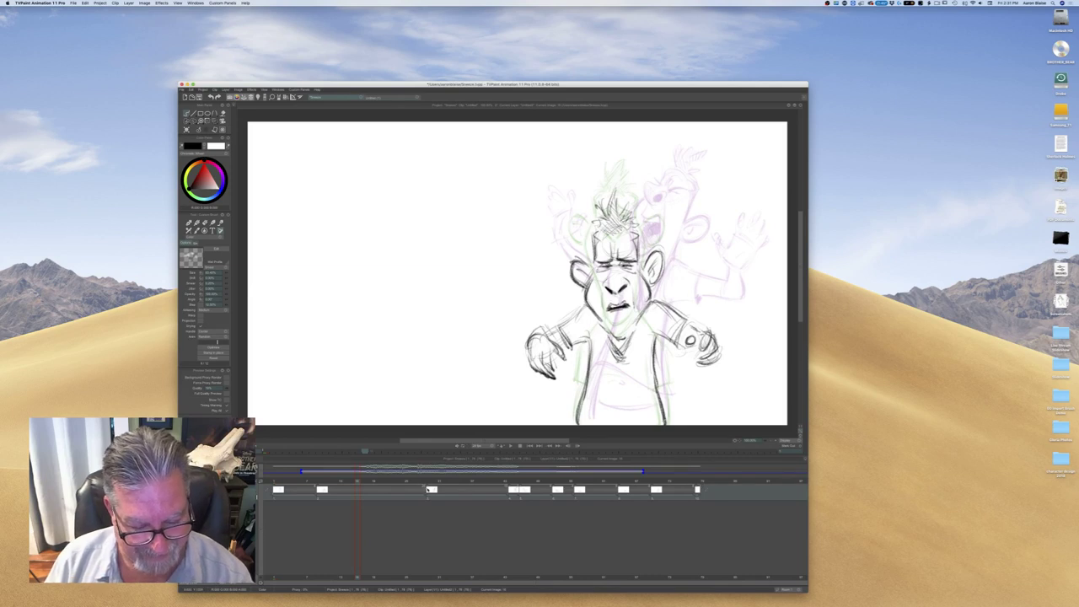
pyautogui.moveTo(428, 488); pyautogui.dragTo(434, 489)
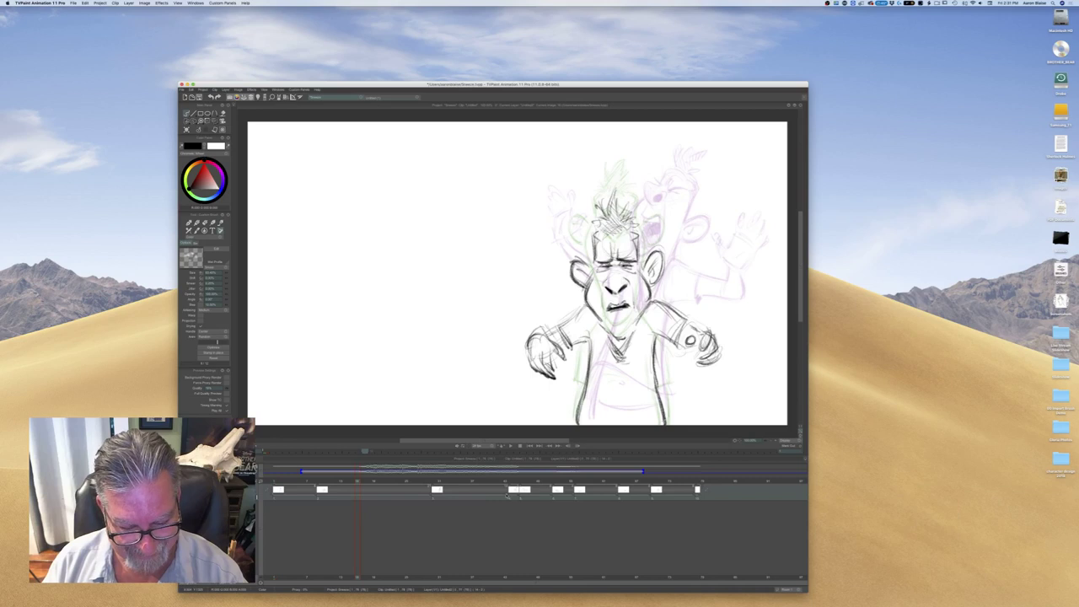
pyautogui.moveTo(510, 496); pyautogui.dragTo(509, 498)
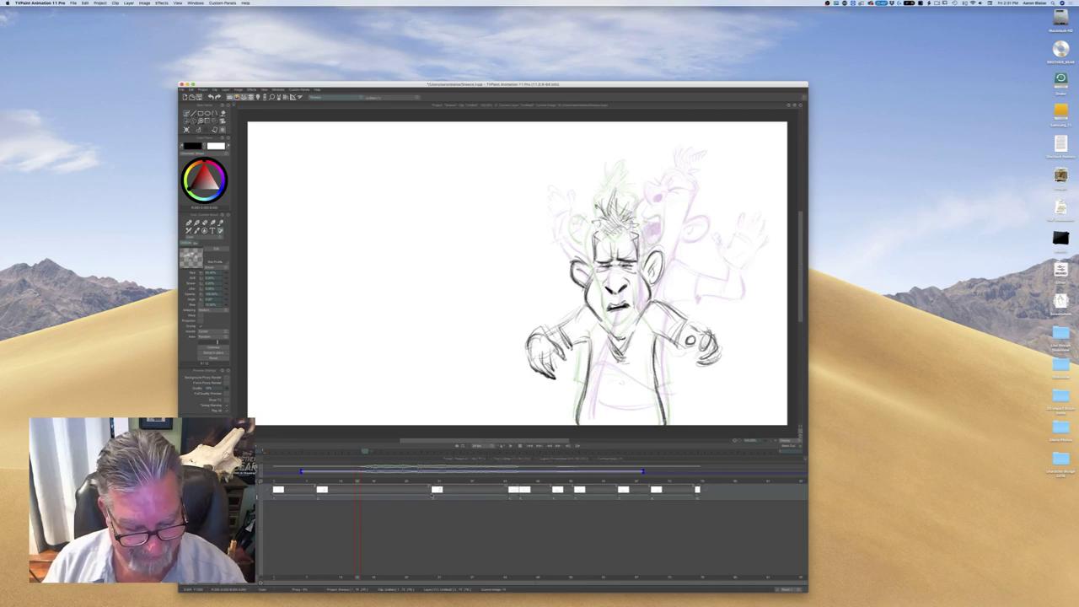
pyautogui.moveTo(431, 498); pyautogui.dragTo(435, 497)
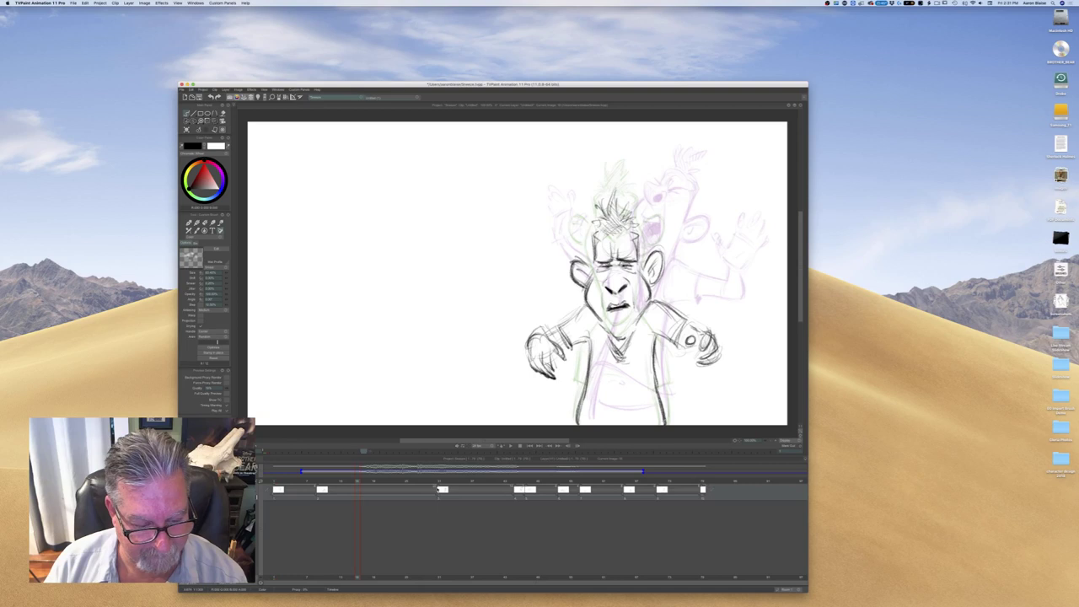
# Add a blank drawing in the gap after the second drawing and place it at frame 17
pyautogui.moveTo(357, 482); pyautogui.dragTo(376, 484)
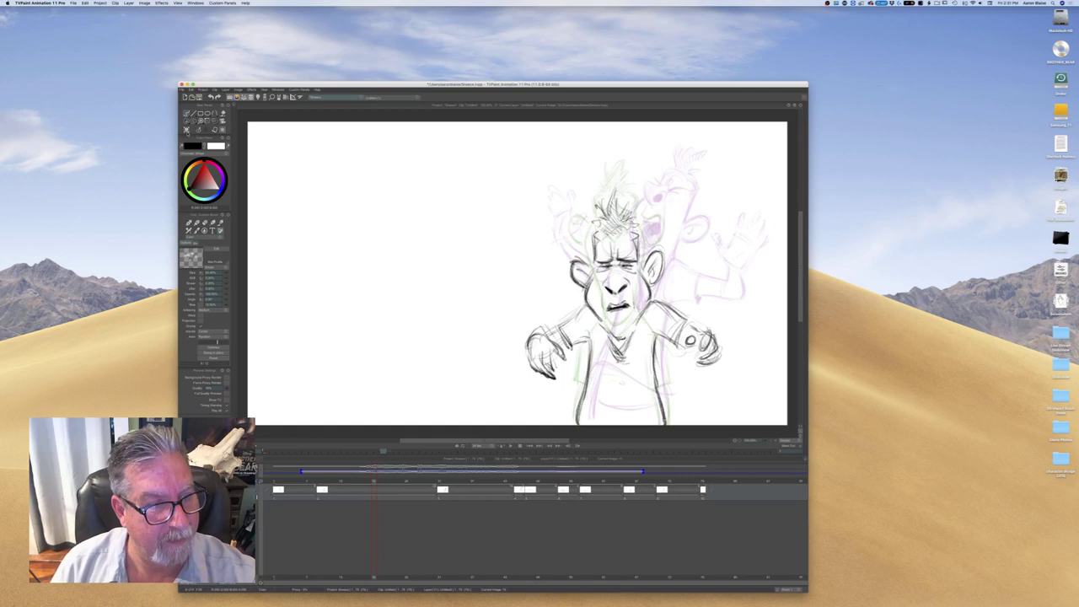
pyautogui.click(187, 131)
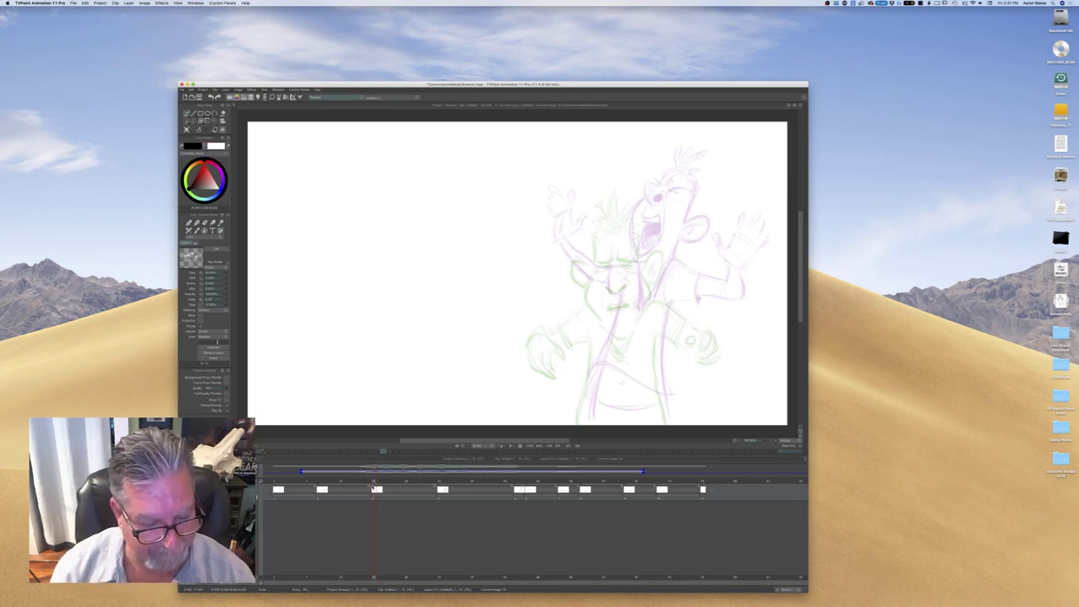
pyautogui.moveTo(373, 489); pyautogui.dragTo(398, 489)
pyautogui.press('Right')
pyautogui.press('Right')
pyautogui.press('Right')
pyautogui.press('Right')
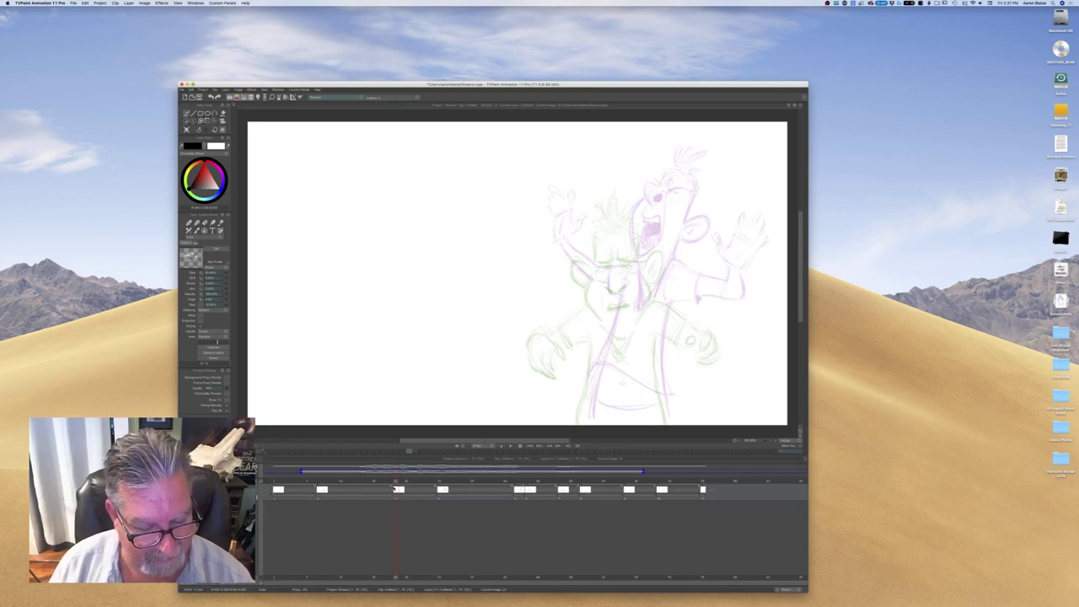
pyautogui.moveTo(394, 489); pyautogui.dragTo(371, 489)
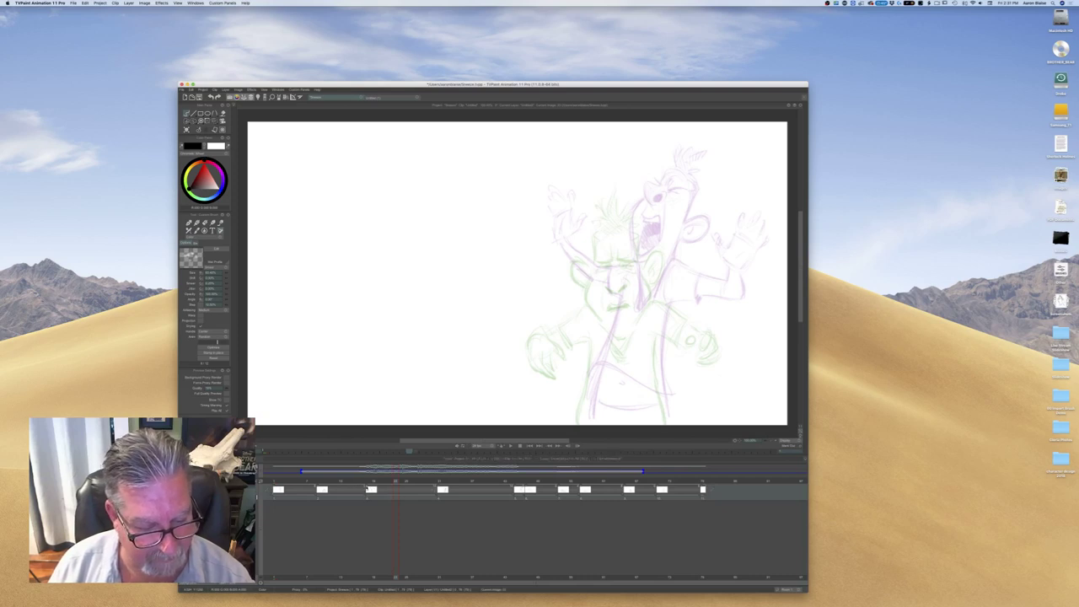
pyautogui.moveTo(371, 489); pyautogui.dragTo(364, 490)
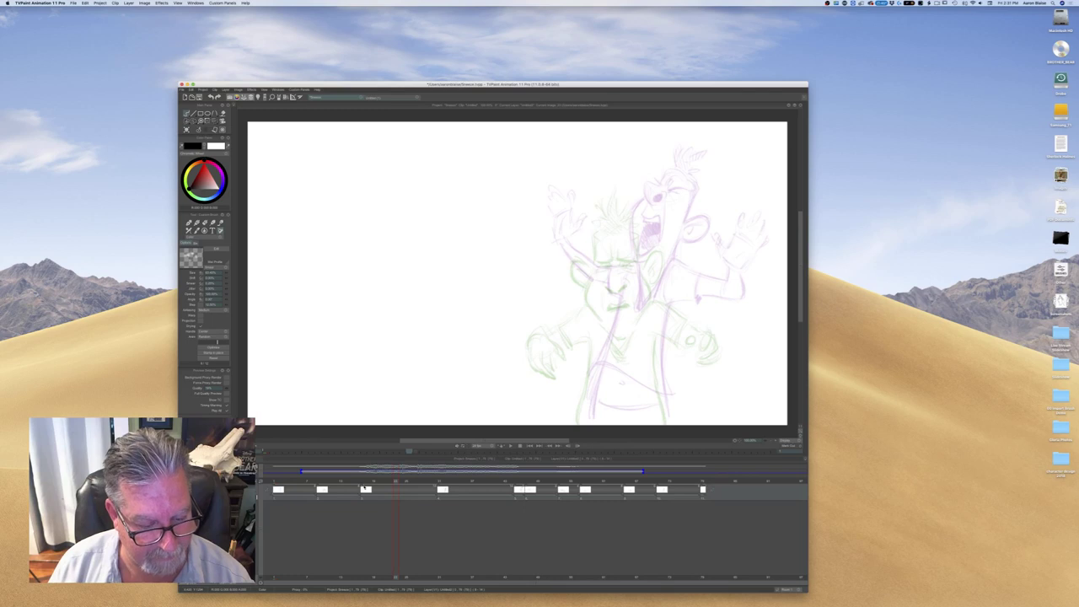
# Shift the following drawing earlier to frame 25 and go to the blank drawing at frame 17 for sketching
pyautogui.moveTo(443, 489); pyautogui.dragTo(408, 489)
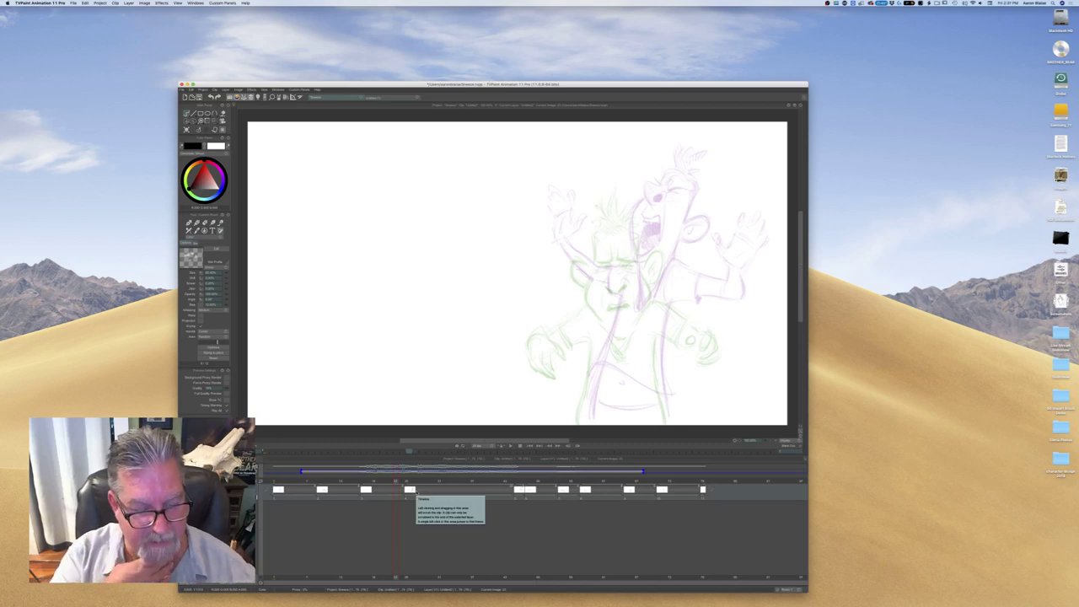
pyautogui.moveTo(395, 483); pyautogui.dragTo(363, 484)
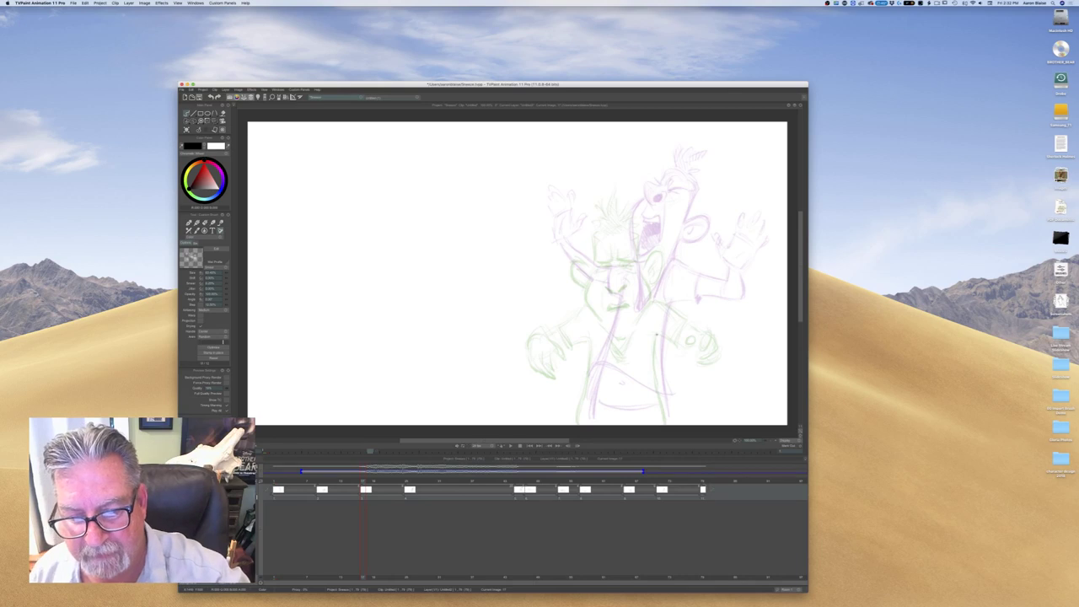
pyautogui.press('Tab')
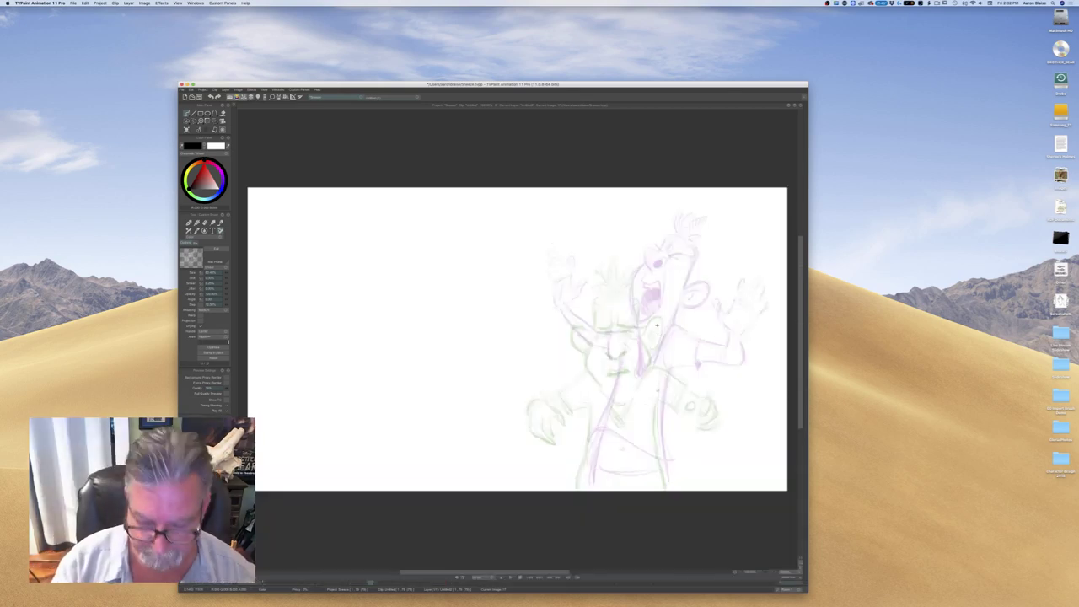
# Sketch both sides of the character's torso down to the frame's lower edge, flipping to the neighbouring drawing to compare
pyautogui.moveTo(658, 393); pyautogui.dragTo(669, 484)
pyautogui.moveTo(607, 373); pyautogui.dragTo(592, 448)
pyautogui.moveTo(605, 387); pyautogui.dragTo(586, 468)
pyautogui.moveTo(601, 413); pyautogui.dragTo(585, 485)
pyautogui.moveTo(592, 446); pyautogui.dragTo(585, 491)
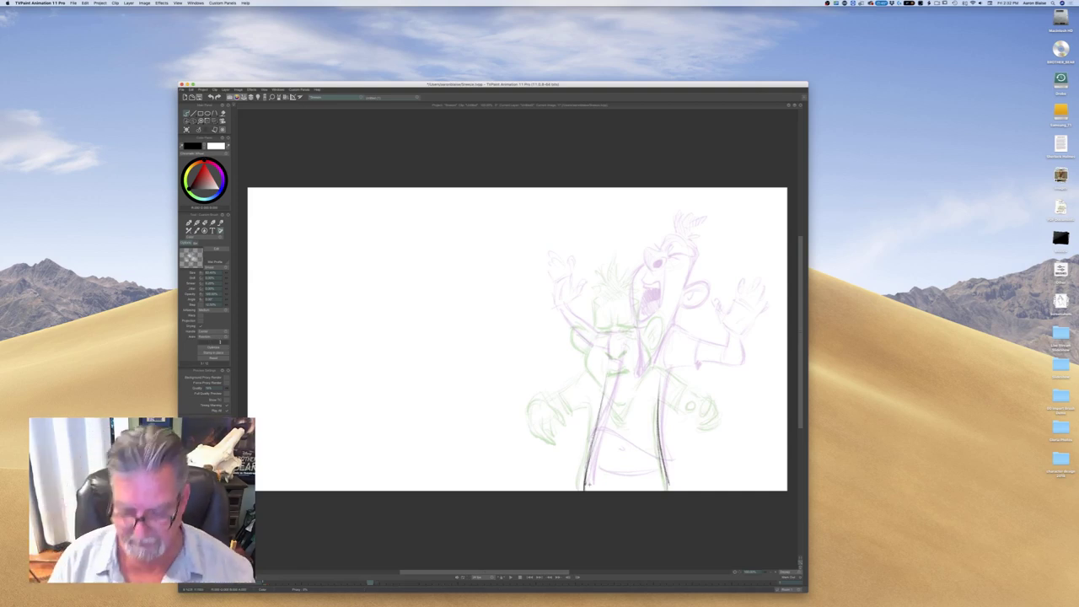
pyautogui.press('Left')
pyautogui.press('Right')
pyautogui.press('Left')
pyautogui.press('Right')
pyautogui.press('Left')
pyautogui.press('Right')
pyautogui.press('Left')
pyautogui.press('Right')
pyautogui.press('Left')
pyautogui.press('Right')
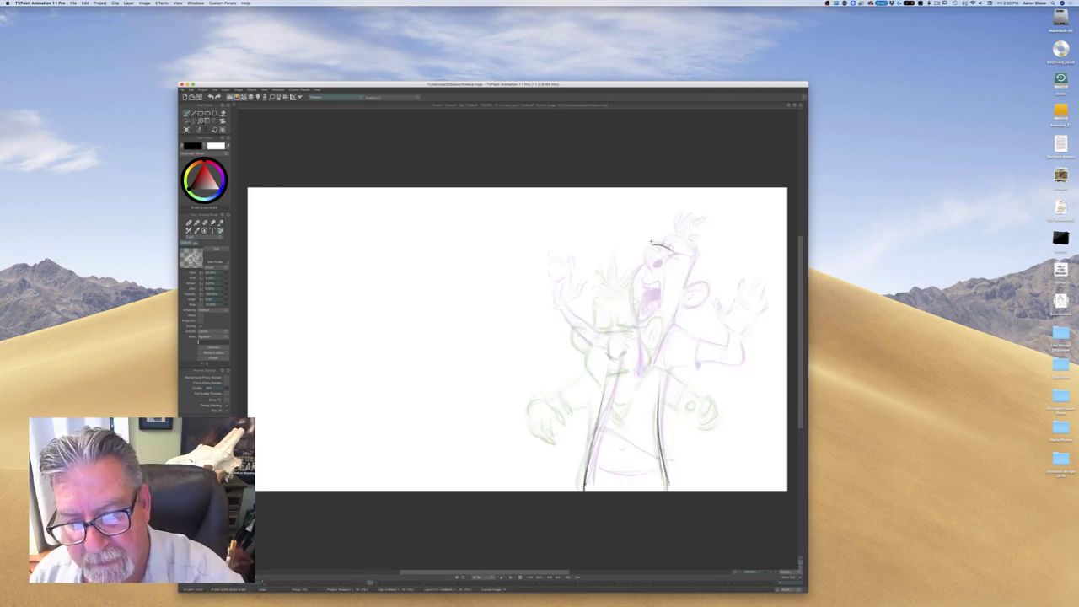
# Sketch the forehead curve and the line down the back of the head to the neck, checking it against the neighbouring drawing
pyautogui.press('Left')
pyautogui.press('Right')
pyautogui.press('Left')
pyautogui.press('Right')
pyautogui.press('Left')
pyautogui.press('Right')
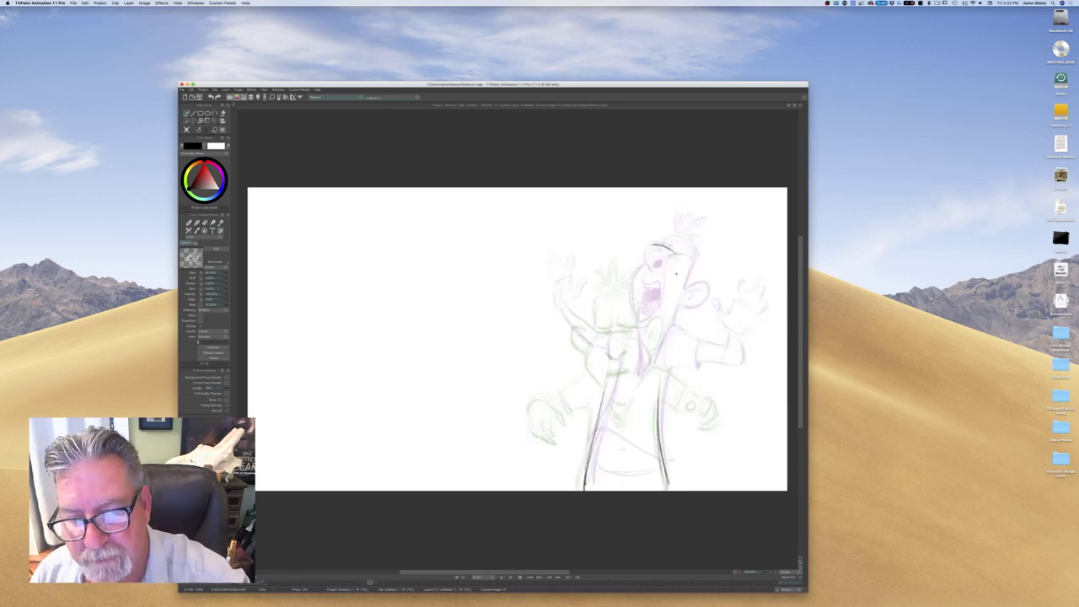
pyautogui.moveTo(682, 261); pyautogui.dragTo(668, 312)
pyautogui.moveTo(679, 270); pyautogui.dragTo(658, 390)
pyautogui.press('Left')
pyautogui.press('Right')
pyautogui.press('Left')
pyautogui.press('Right')
pyautogui.press('Left')
pyautogui.press('Right')
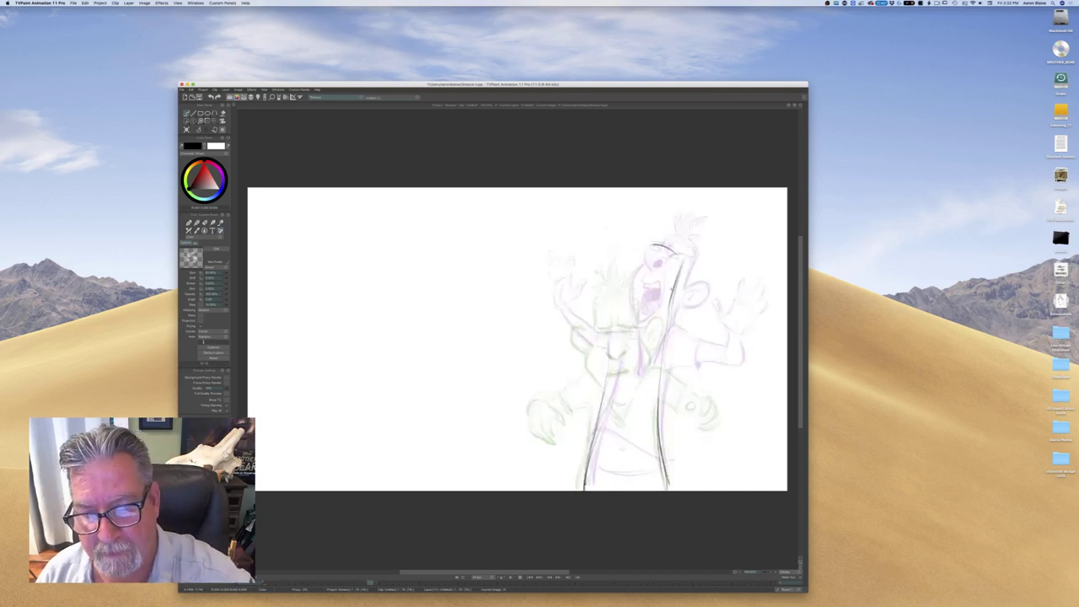
pyautogui.moveTo(673, 294); pyautogui.dragTo(666, 327)
pyautogui.press('Left')
pyautogui.press('Right')
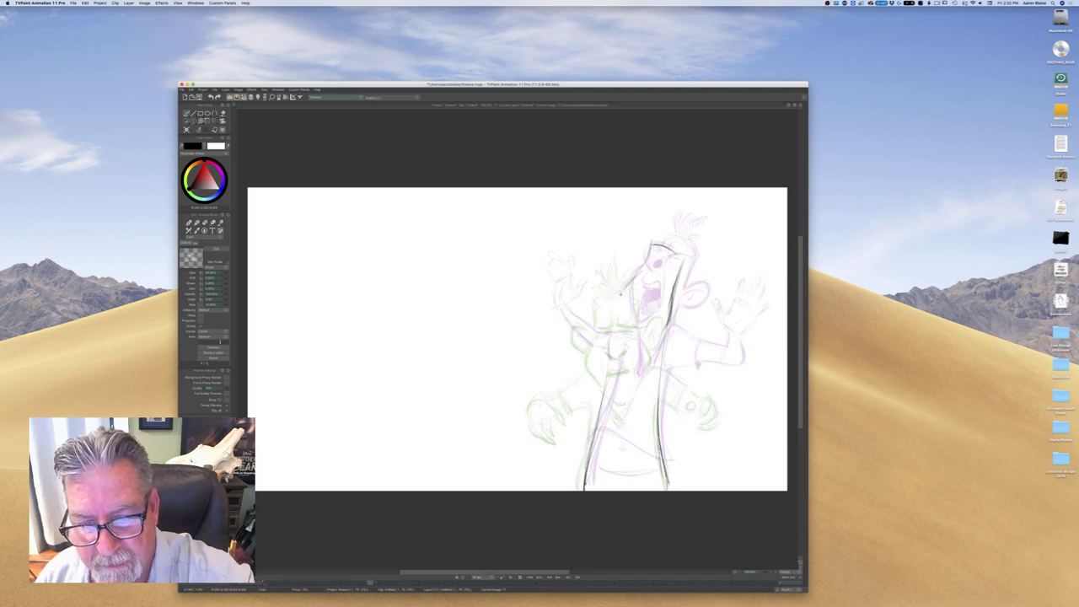
# Sketch the curved far-side face contour from beside the nose down toward the jaw
pyautogui.moveTo(619, 292); pyautogui.dragTo(615, 325)
pyautogui.moveTo(637, 273); pyautogui.dragTo(619, 314)
pyautogui.press('Left')
pyautogui.press('Right')
pyautogui.press('Left')
pyautogui.press('Right')
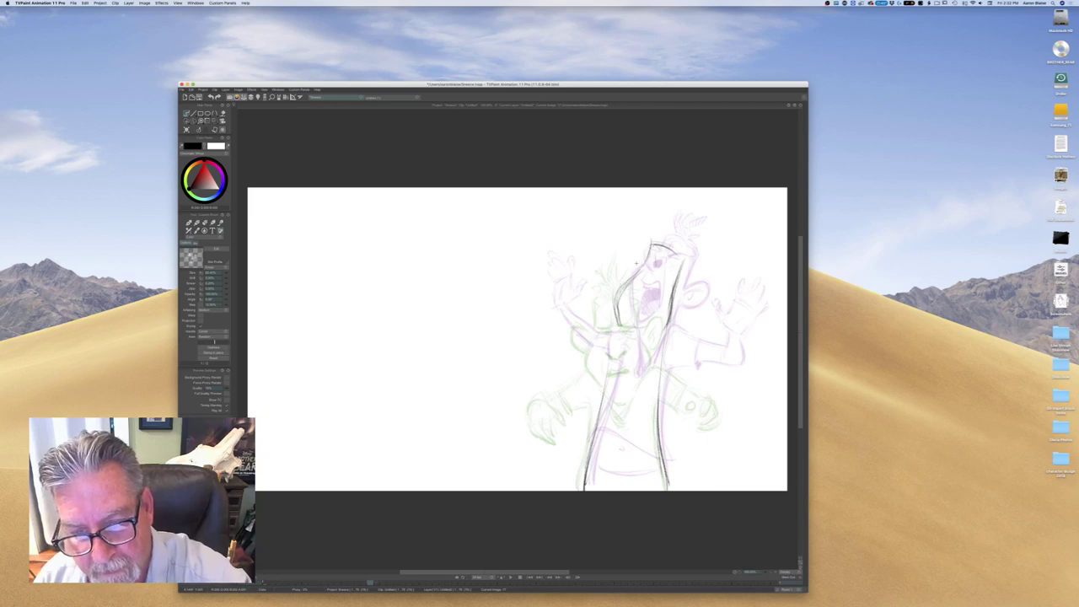
# Sketch the upturned nose on the face contour and fill in its dark nostril
pyautogui.moveTo(643, 260)
pyautogui.mouseDown()
pyautogui.moveTo(631, 267)
pyautogui.moveTo(637, 279)
pyautogui.moveTo(634, 265)
pyautogui.mouseUp()
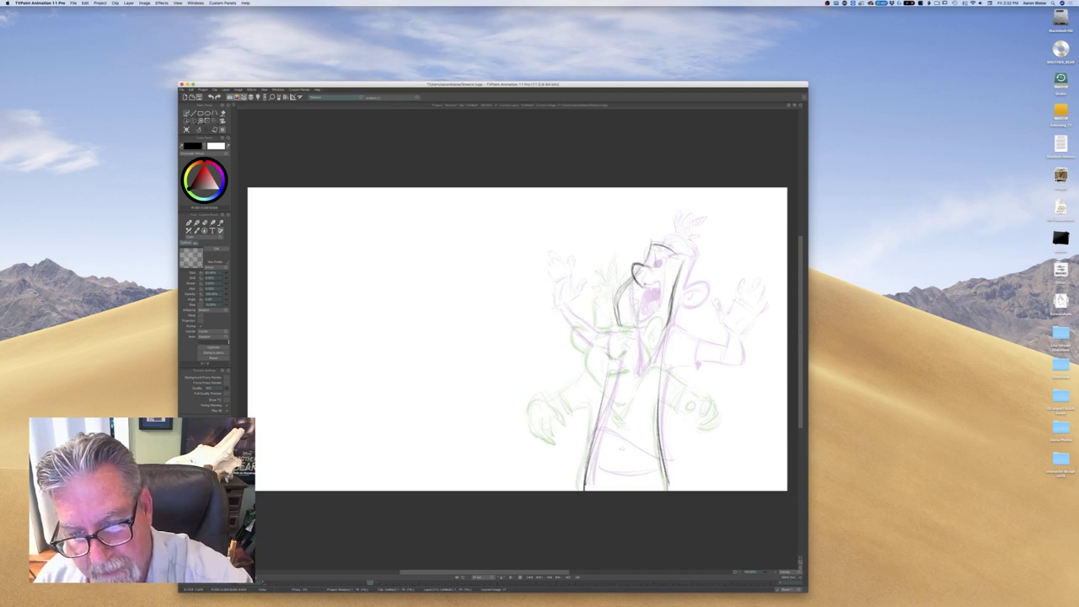
pyautogui.moveTo(653, 278); pyautogui.dragTo(645, 282)
pyautogui.press('Left')
pyautogui.press('Right')
pyautogui.press('Left')
pyautogui.press('Right')
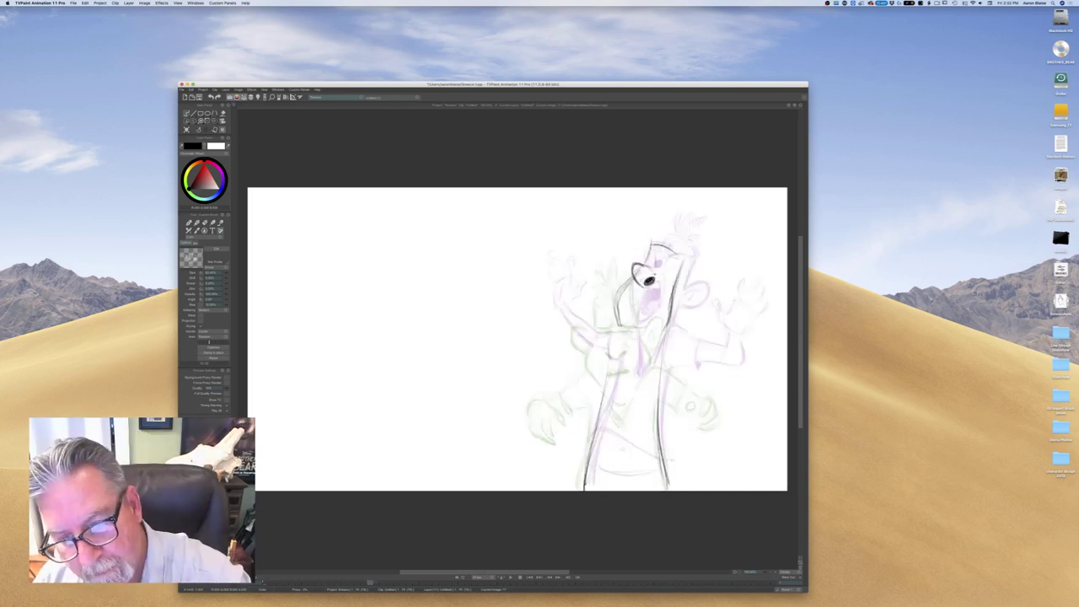
# Try short mouth lines directly below the nose
pyautogui.press('Left')
pyautogui.press('Right')
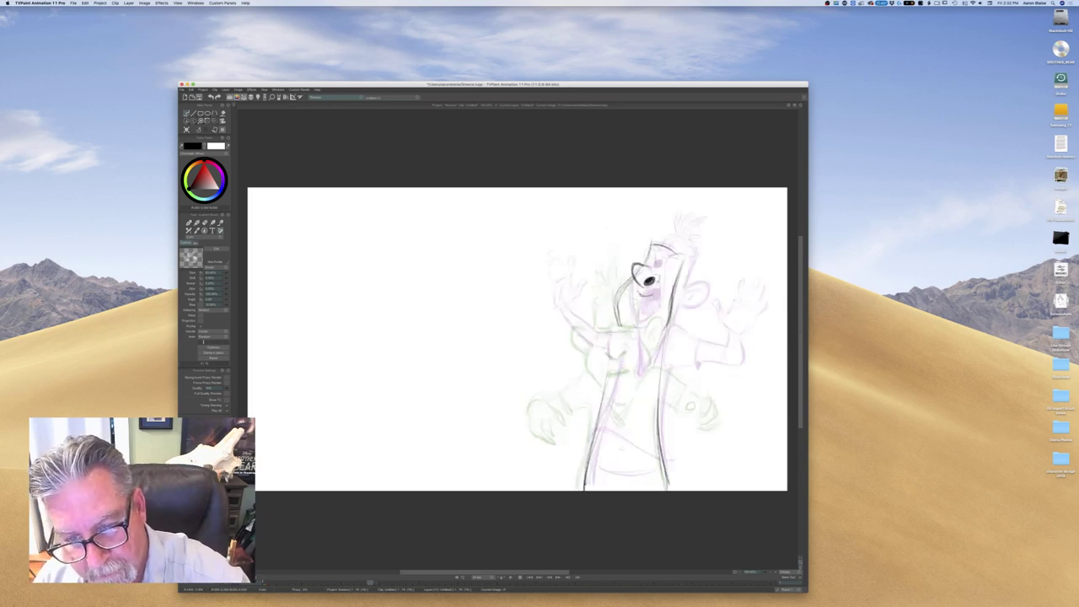
pyautogui.moveTo(660, 301); pyautogui.dragTo(657, 320)
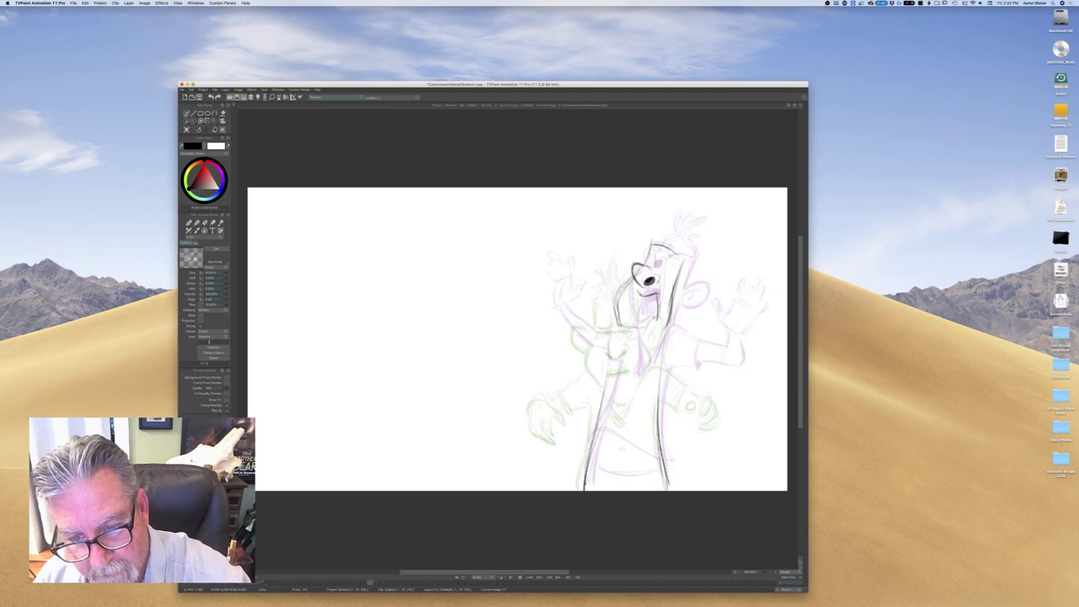
pyautogui.press('Left')
pyautogui.press('Right')
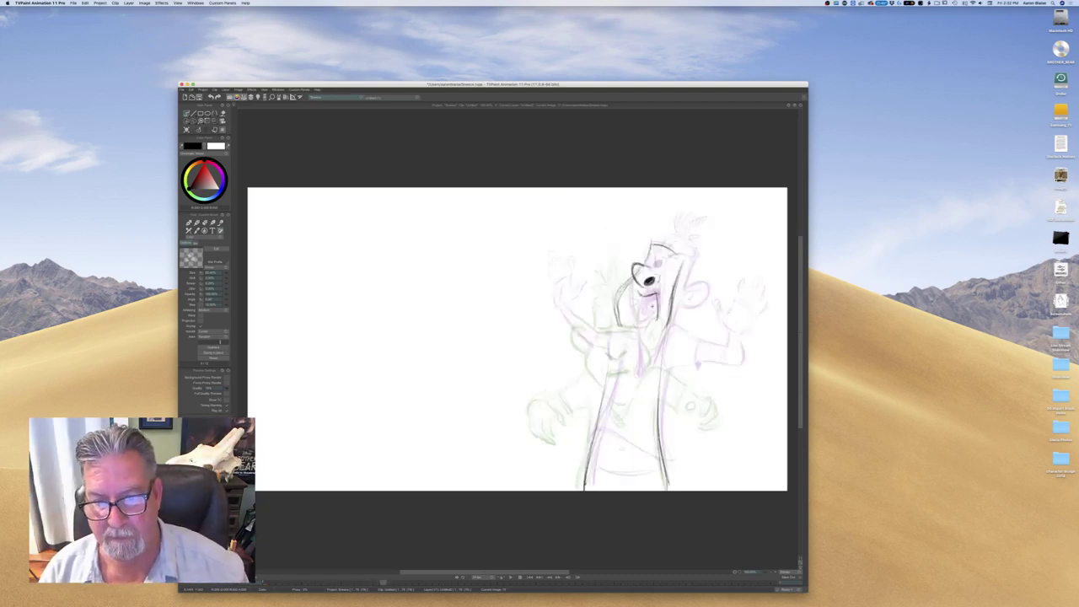
# Sketch the squinting eyes and furrowed brow above the nose, flipping between drawings to check the movement
pyautogui.press('Left')
pyautogui.press('Right')
pyautogui.press('Left')
pyautogui.press('Right')
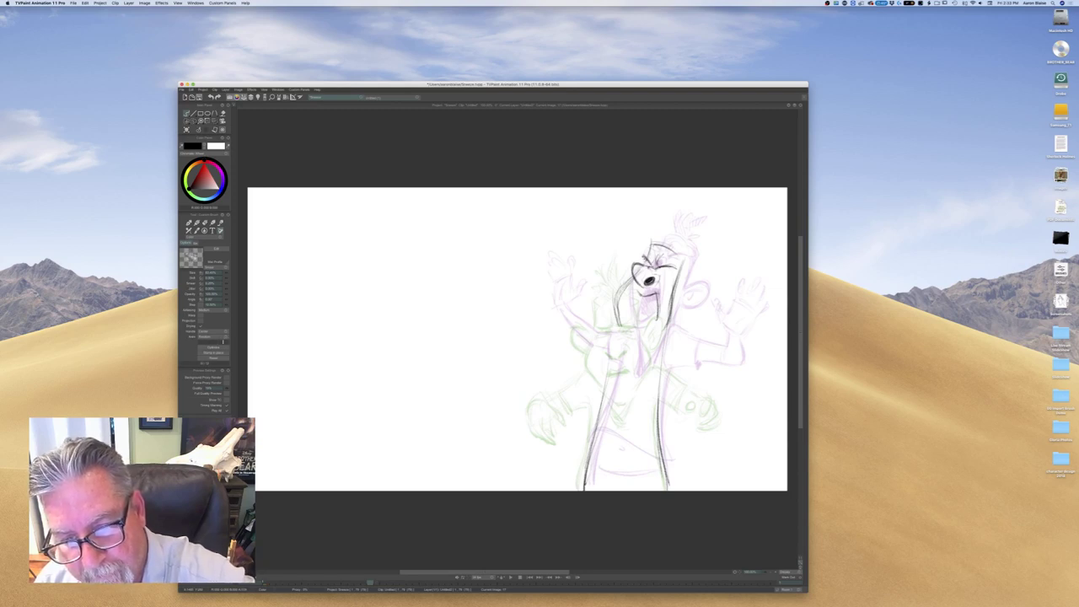
pyautogui.press('Left')
pyautogui.press('Right')
pyautogui.press('Left')
pyautogui.press('Right')
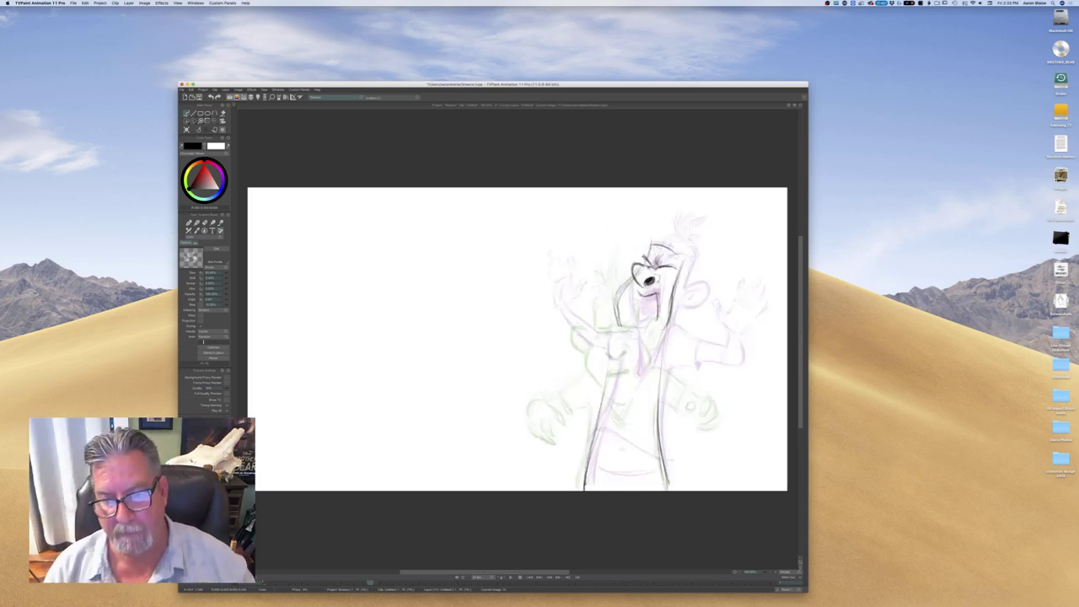
pyautogui.press('Left')
pyautogui.press('Left')
pyautogui.press('Right')
pyautogui.press('Left')
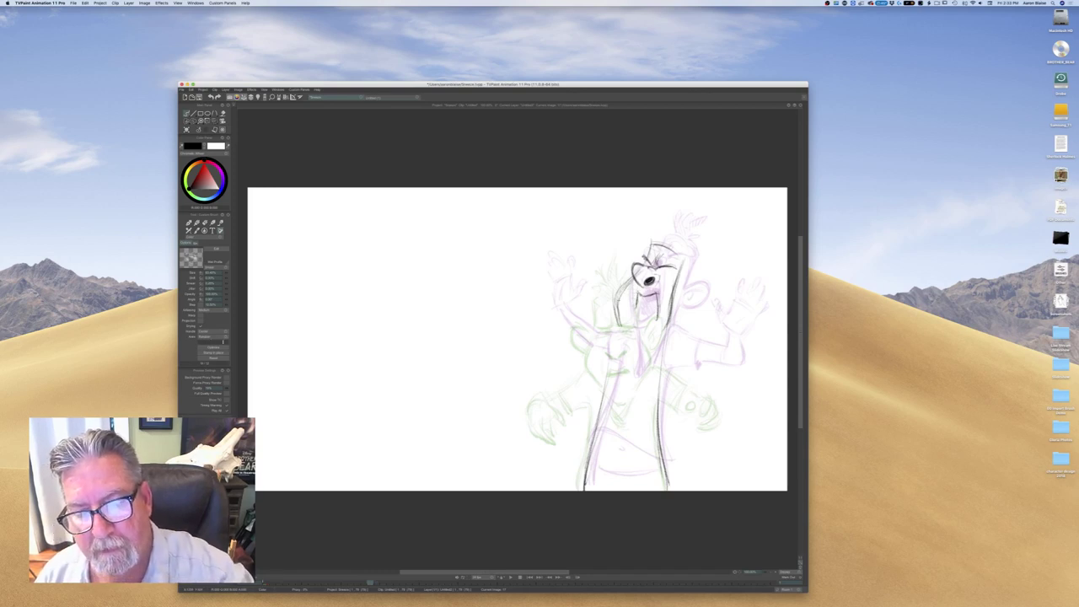
# Erase the rough mouth lines below the nose and compare the pose with the neighbouring drawing
pyautogui.press('e')
pyautogui.moveTo(656, 315)
pyautogui.mouseDown()
pyautogui.moveTo(650, 295)
pyautogui.moveTo(636, 310)
pyautogui.mouseUp()
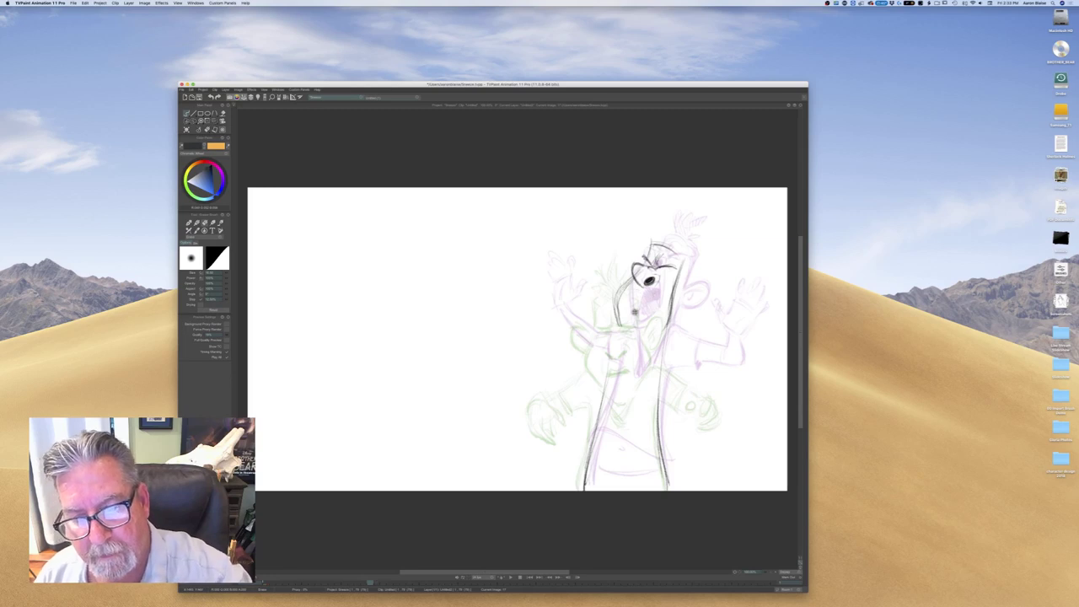
pyautogui.press('e')
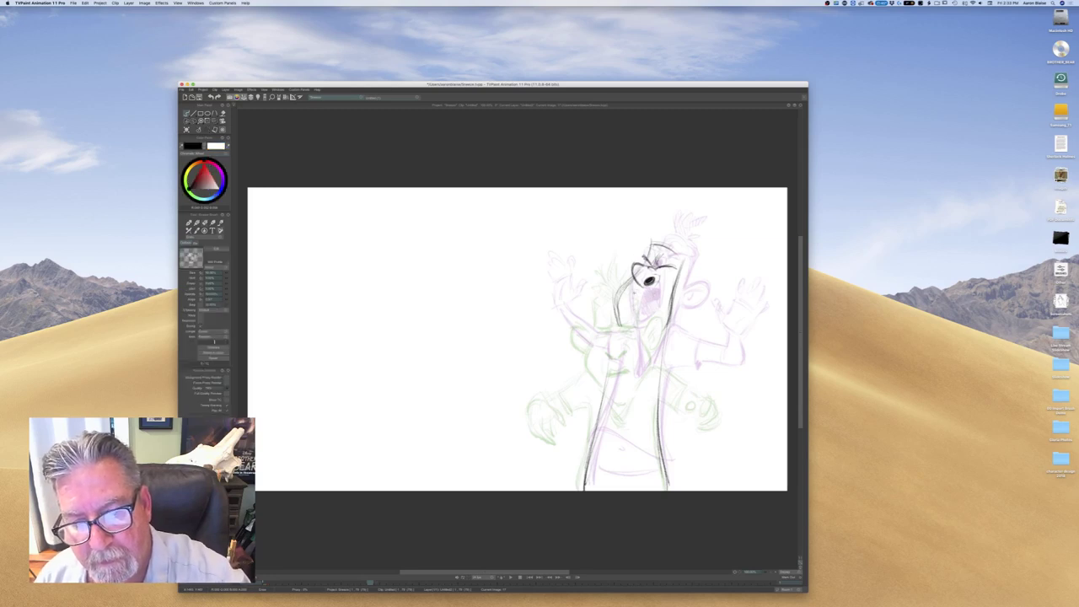
pyautogui.press('Left')
pyautogui.press('Right')
pyautogui.press('Left')
pyautogui.press('Right')
# Sketch the wide-open screaming mouth below the nose and shade its interior dark
pyautogui.press('Tab')
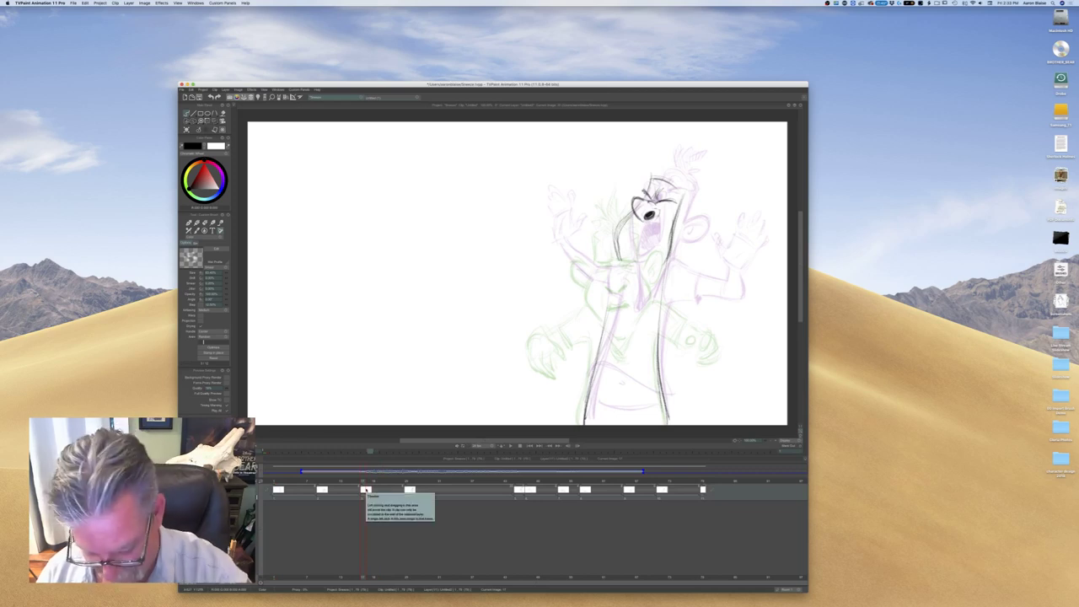
pyautogui.press('Tab')
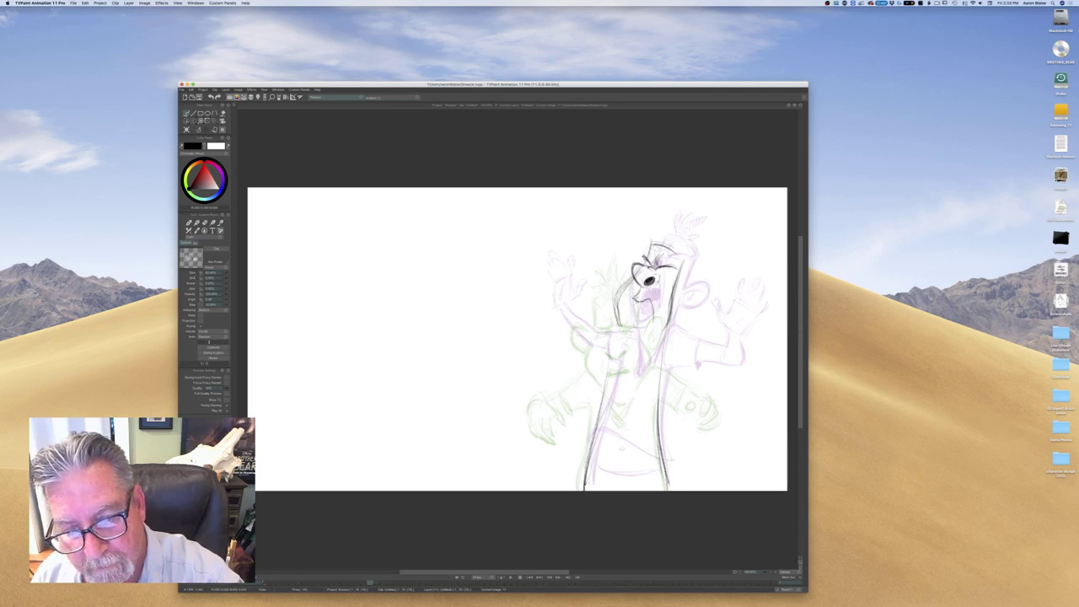
pyautogui.moveTo(650, 295)
pyautogui.mouseDown()
pyautogui.moveTo(654, 322)
pyautogui.moveTo(635, 346)
pyautogui.moveTo(633, 316)
pyautogui.moveTo(630, 346)
pyautogui.mouseUp()
pyautogui.press('Left')
pyautogui.press('Right')
pyautogui.press('Left')
pyautogui.press('Right')
pyautogui.press('Left')
pyautogui.press('Right')
pyautogui.moveTo(638, 301)
pyautogui.mouseDown()
pyautogui.moveTo(654, 301)
pyautogui.moveTo(649, 326)
pyautogui.moveTo(633, 332)
pyautogui.moveTo(649, 317)
pyautogui.moveTo(637, 322)
pyautogui.mouseUp()
pyautogui.press('Left')
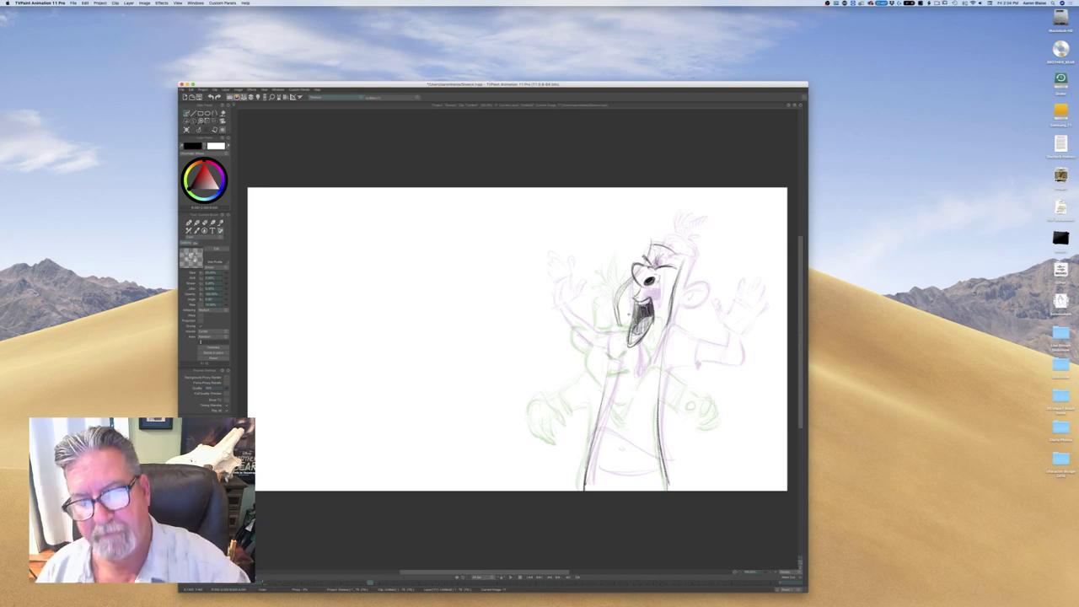
pyautogui.press('Left')
pyautogui.press('Right')
pyautogui.press('Left')
pyautogui.press('Right')
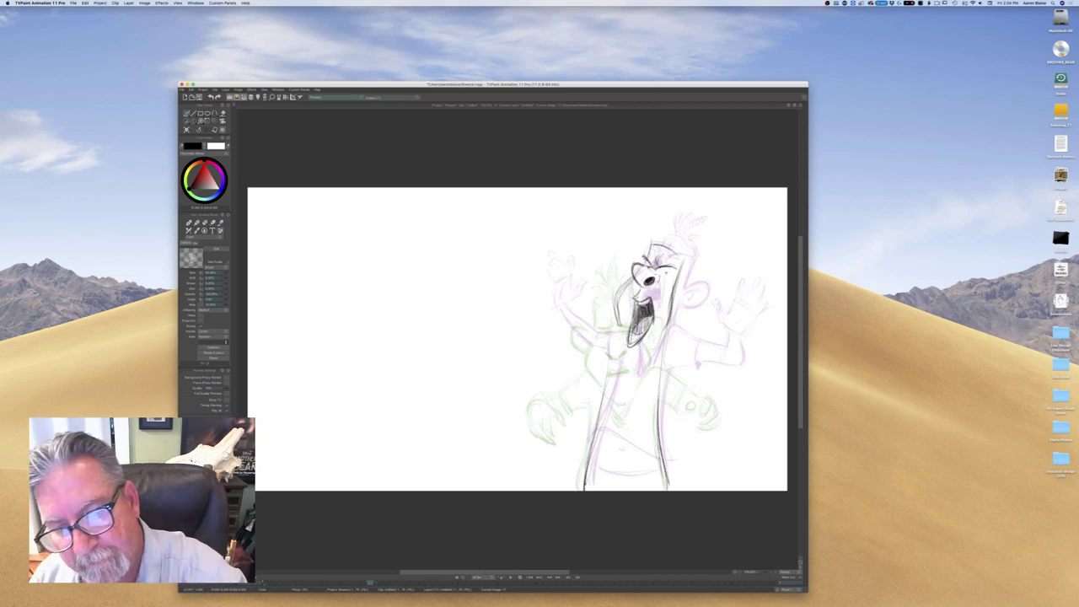
# Add crease lines at the outer corner of the squinting eye and flip between drawings to check them
pyautogui.moveTo(658, 271); pyautogui.dragTo(670, 274)
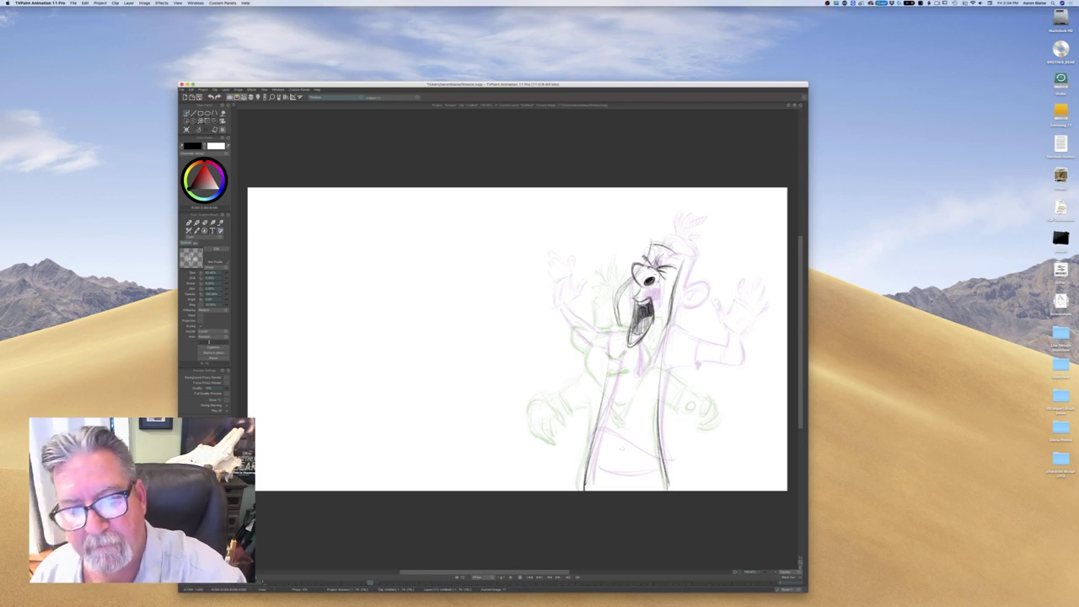
pyautogui.press('Left')
pyautogui.press('Right')
pyautogui.press('Left')
pyautogui.press('Right')
pyautogui.press('Left')
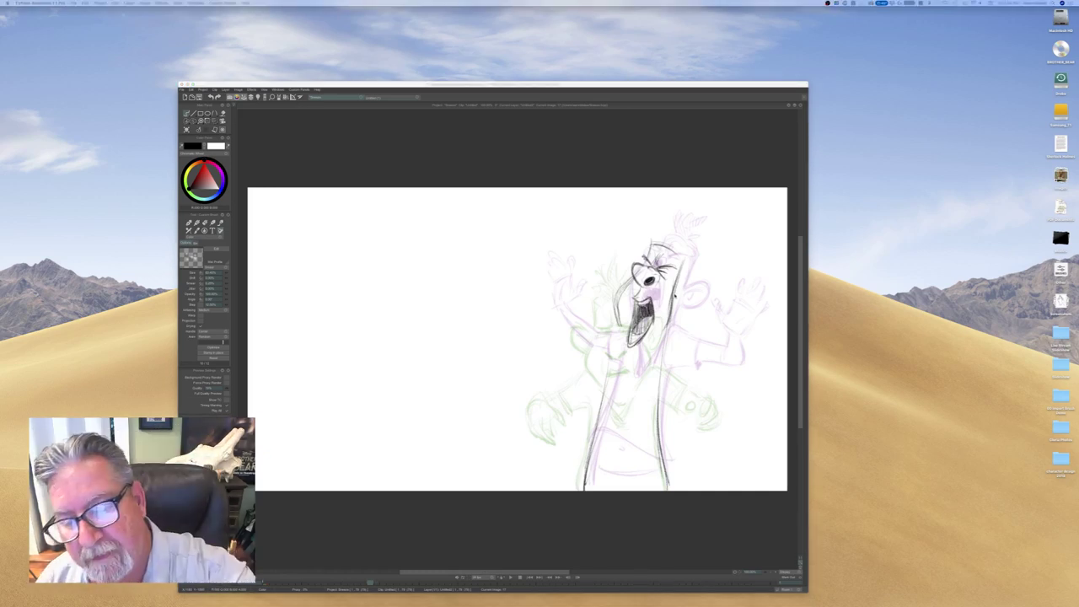
# Sketch the large ear at the back of the head with its inner fold, and the jaw and neck lines
pyautogui.click(675, 297)
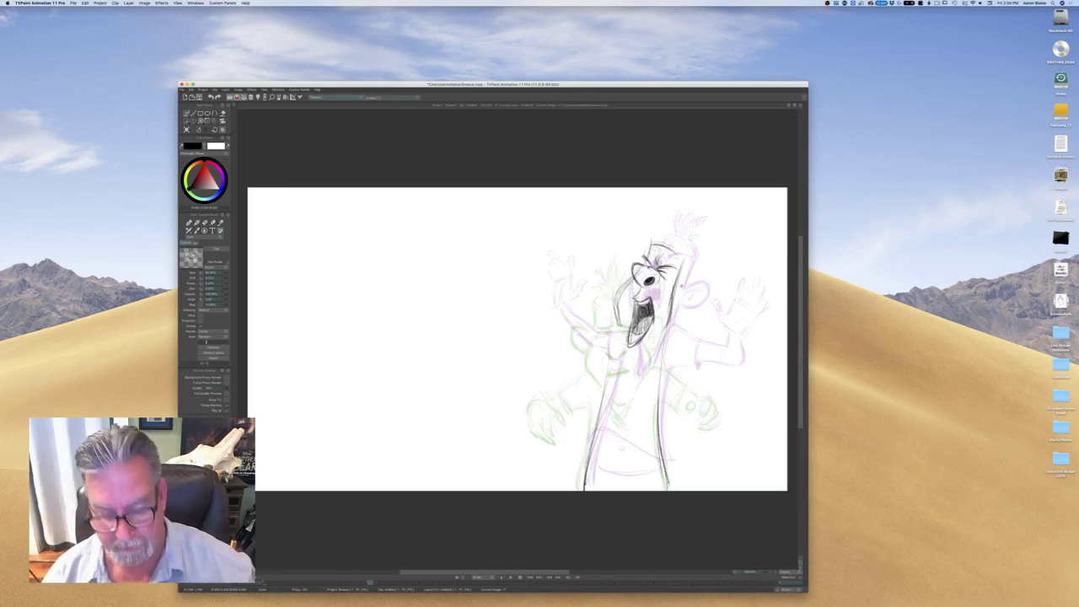
pyautogui.press('Left')
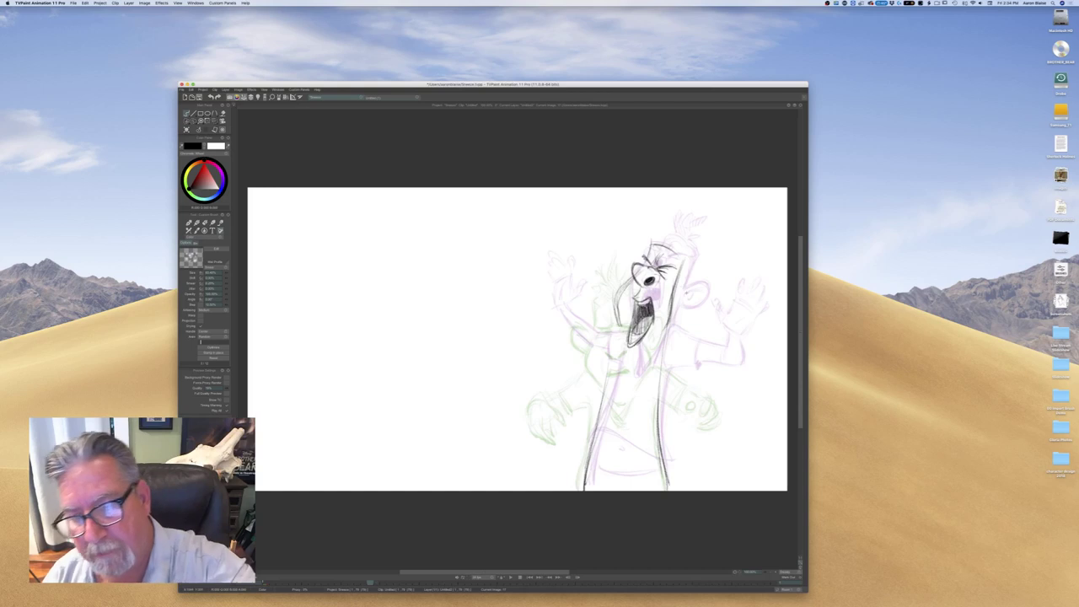
pyautogui.moveTo(685, 290)
pyautogui.mouseDown()
pyautogui.moveTo(690, 309)
pyautogui.moveTo(672, 314)
pyautogui.moveTo(694, 290)
pyautogui.moveTo(676, 314)
pyautogui.moveTo(696, 305)
pyautogui.moveTo(672, 316)
pyautogui.mouseUp()
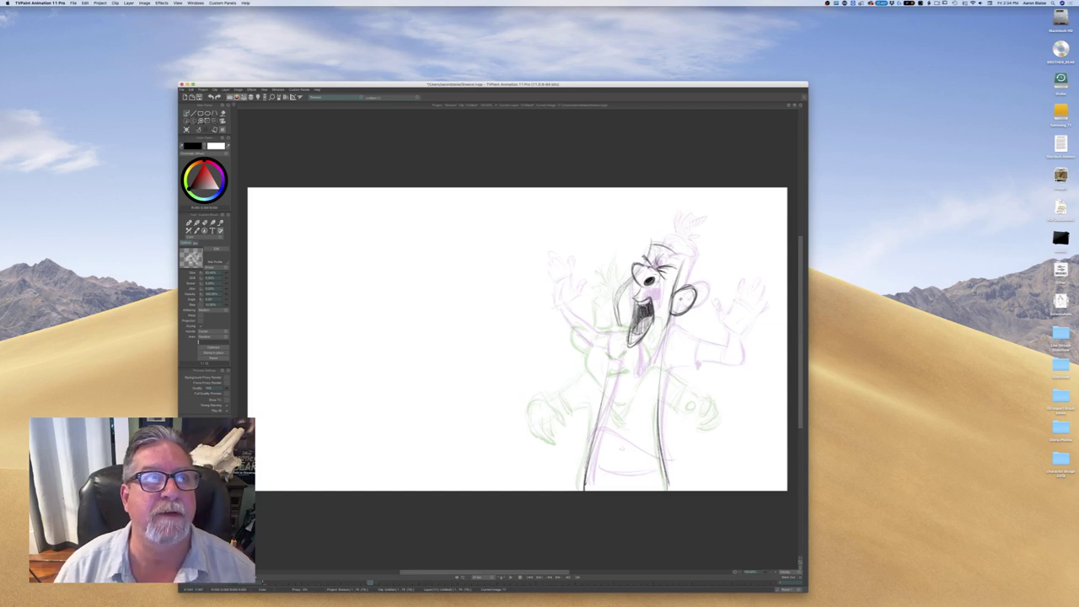
pyautogui.press('Left')
pyautogui.press('Right')
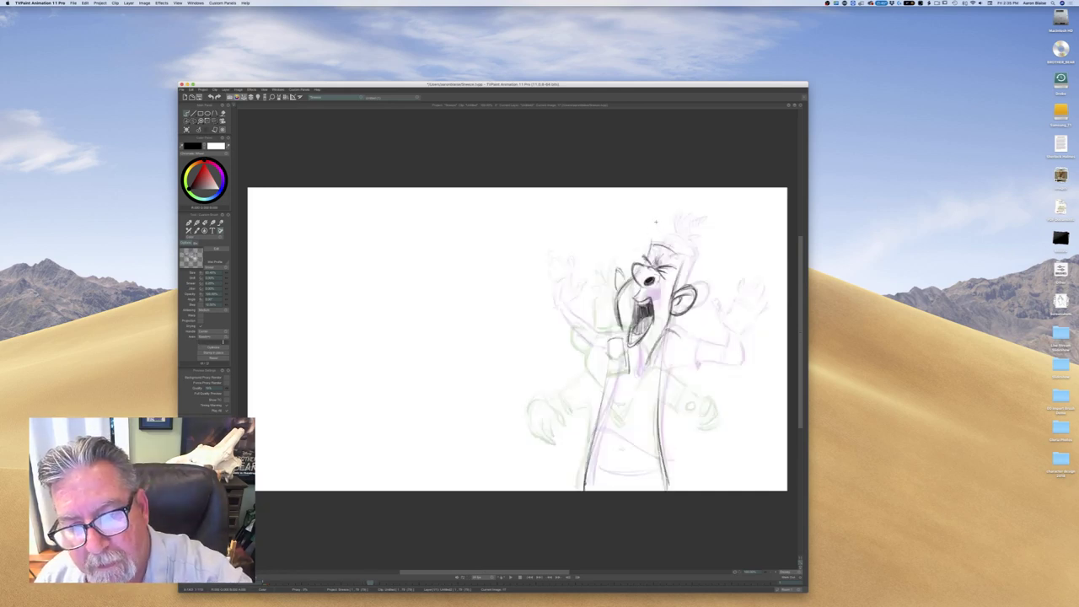
# Sketch the spiky tuft of hair on top of the head and compare it with the neighbouring drawing
pyautogui.moveTo(654, 216)
pyautogui.mouseDown()
pyautogui.moveTo(655, 238)
pyautogui.moveTo(684, 260)
pyautogui.moveTo(658, 243)
pyautogui.mouseUp()
pyautogui.press('Left')
pyautogui.press('Right')
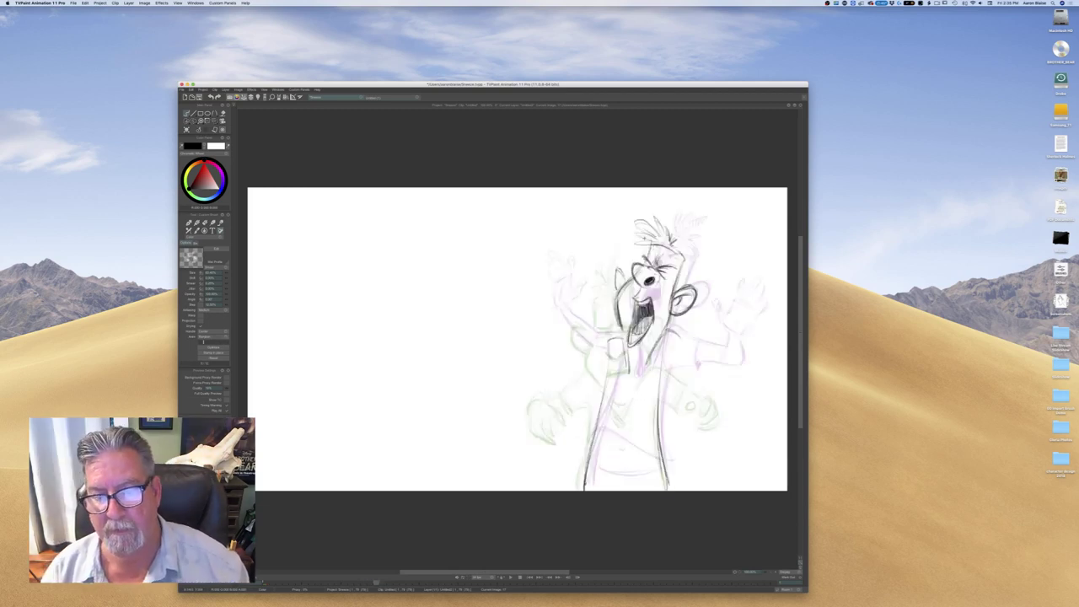
# Flip between the new scream drawing and its neighbour, show the timeline, and play the animation to judge the motion
pyautogui.press('Left')
pyautogui.press('Right')
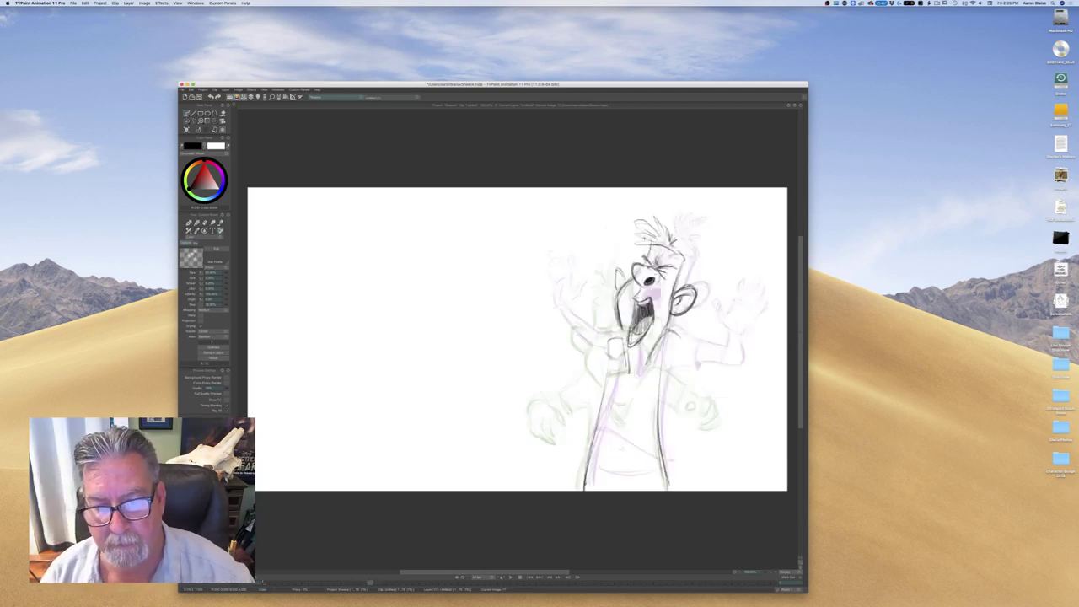
pyautogui.press('Left')
pyautogui.press('Right')
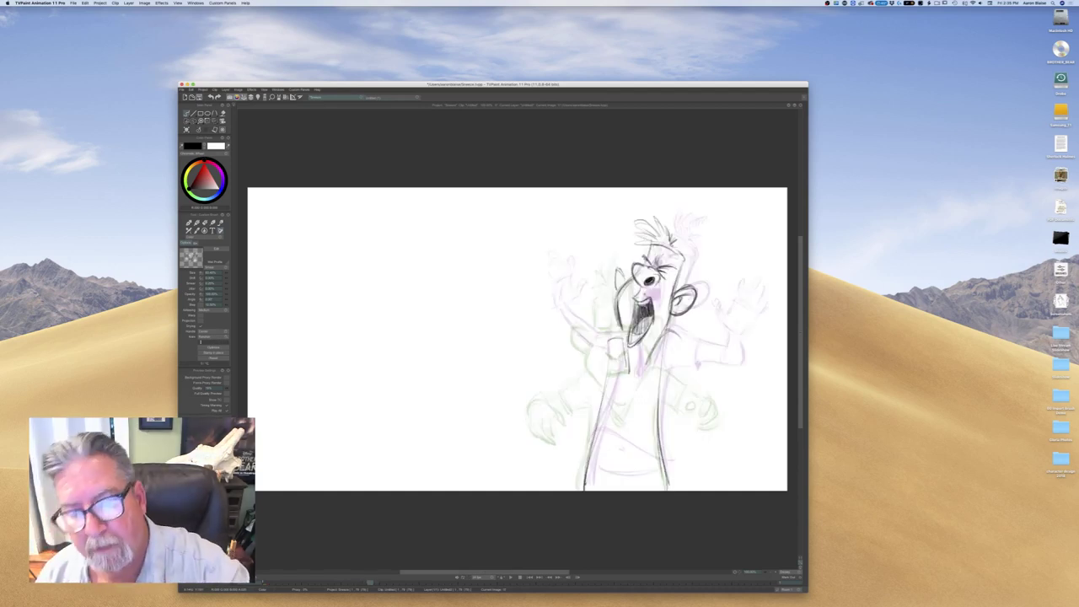
pyautogui.press('Tab')
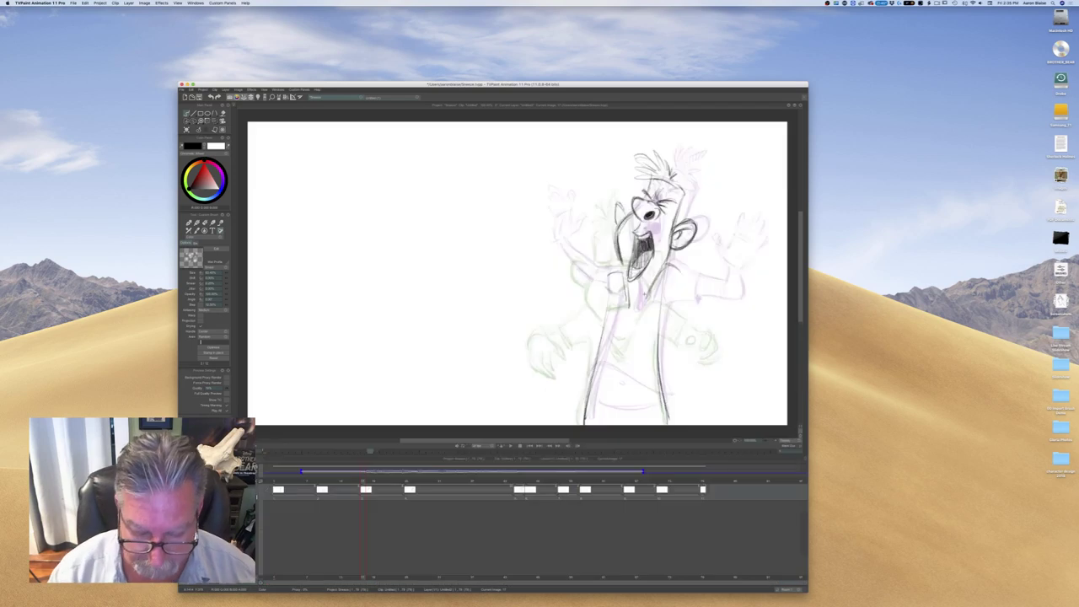
pyautogui.moveTo(362, 481)
pyautogui.mouseDown()
pyautogui.moveTo(315, 482)
pyautogui.moveTo(428, 484)
pyautogui.mouseUp()
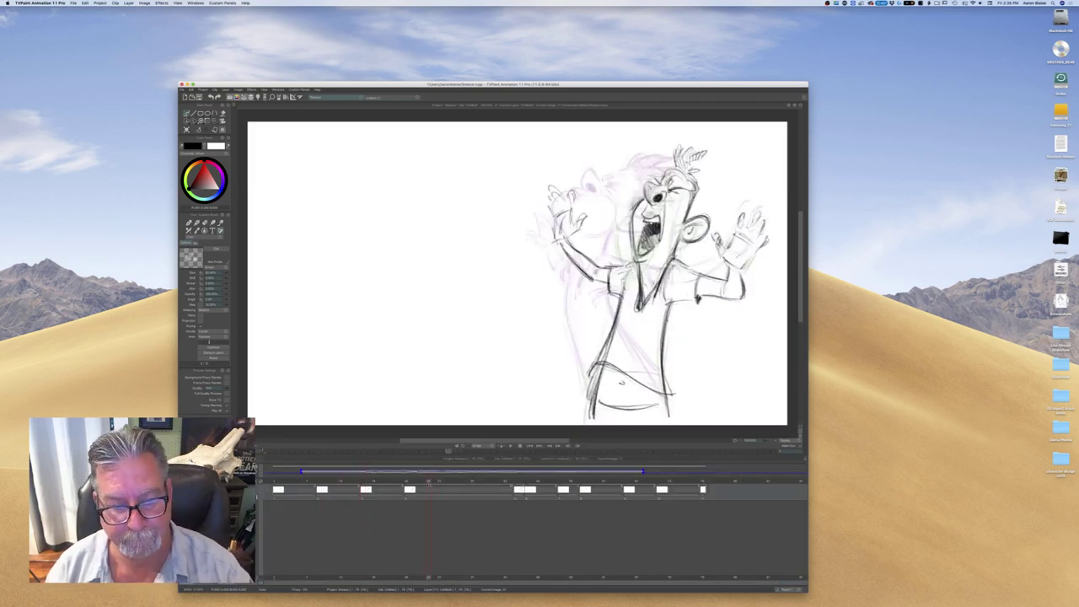
pyautogui.click(511, 449)
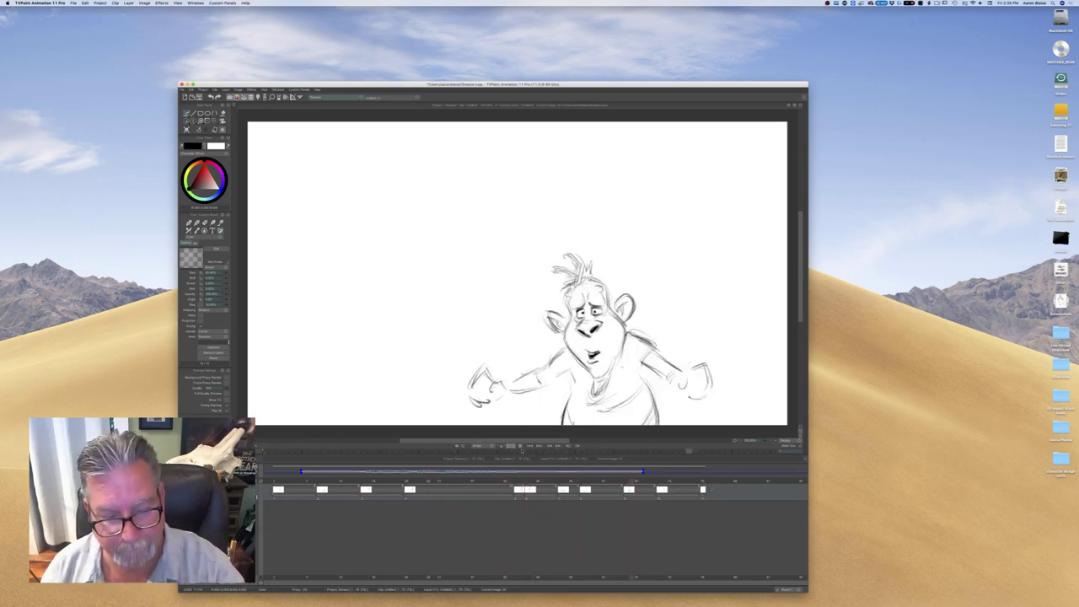
pyautogui.press('space')
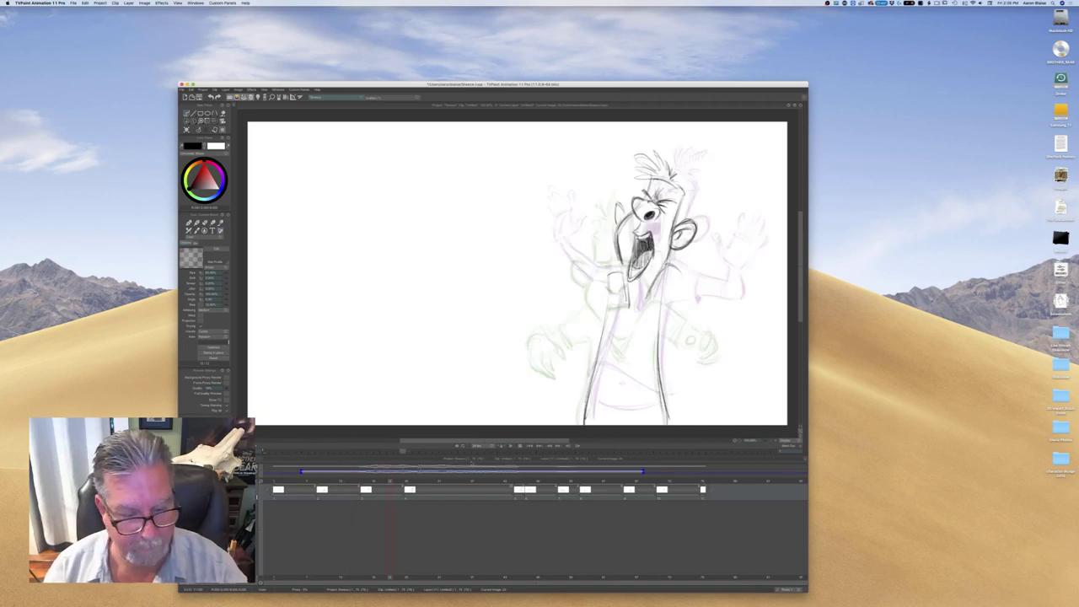
pyautogui.moveTo(370, 451); pyautogui.dragTo(265, 451)
pyautogui.press('space')
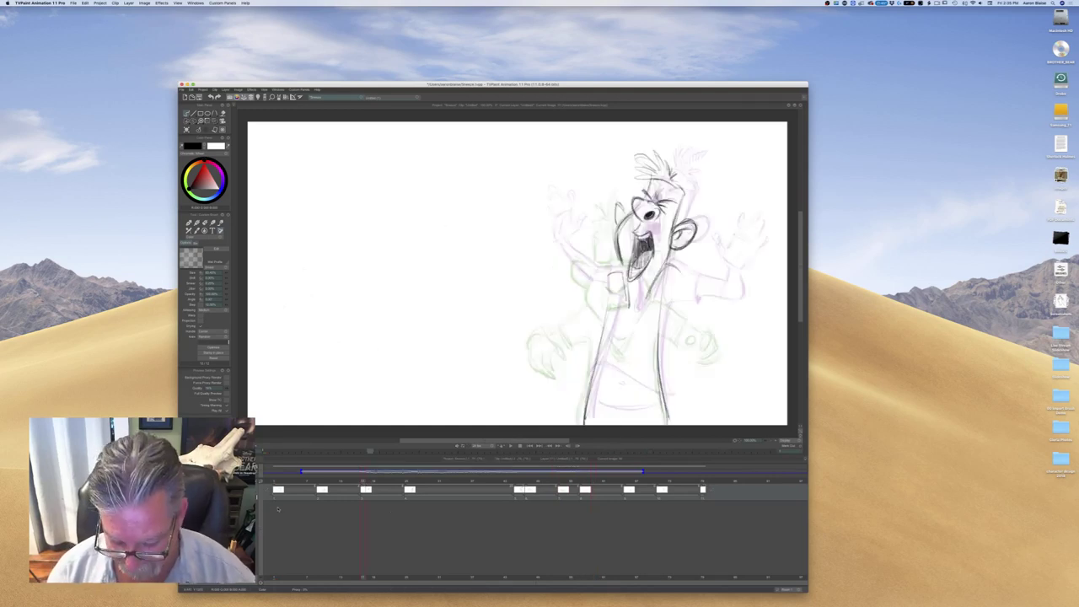
# Sketch the shoulder, short sleeve and bent elbow of the arm behind the ear, and flip against the neighbouring drawing
pyautogui.press('Left')
pyautogui.press('Right')
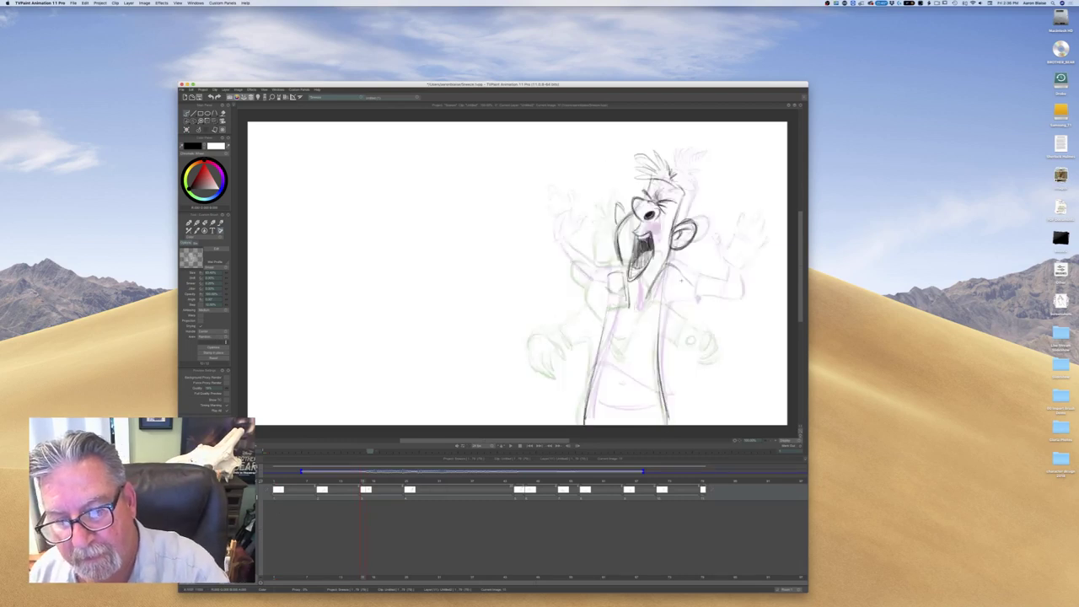
pyautogui.moveTo(690, 284); pyautogui.dragTo(722, 300)
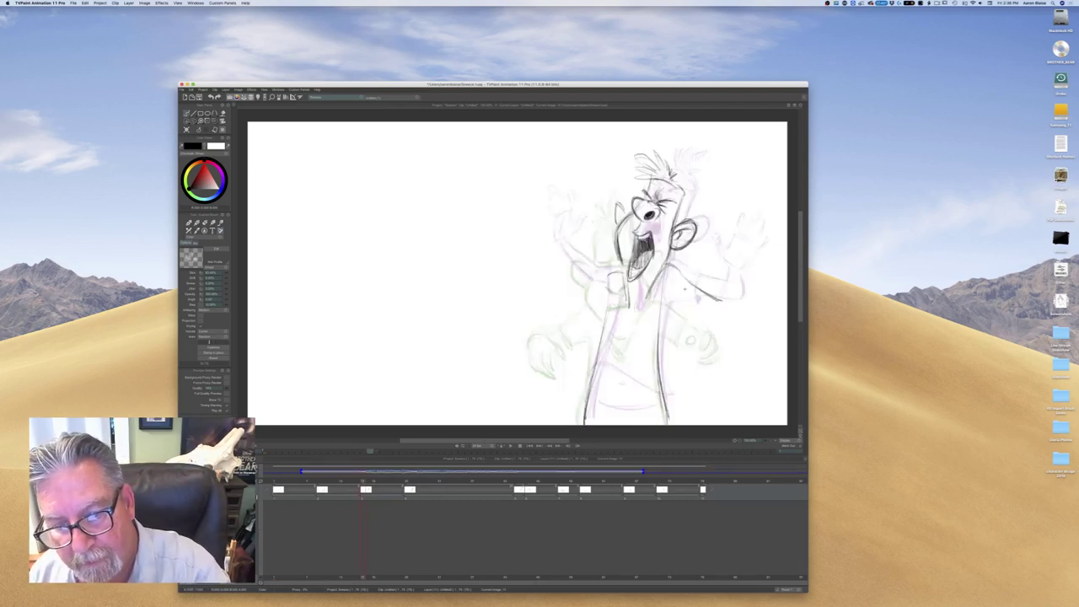
pyautogui.moveTo(699, 291); pyautogui.dragTo(686, 319)
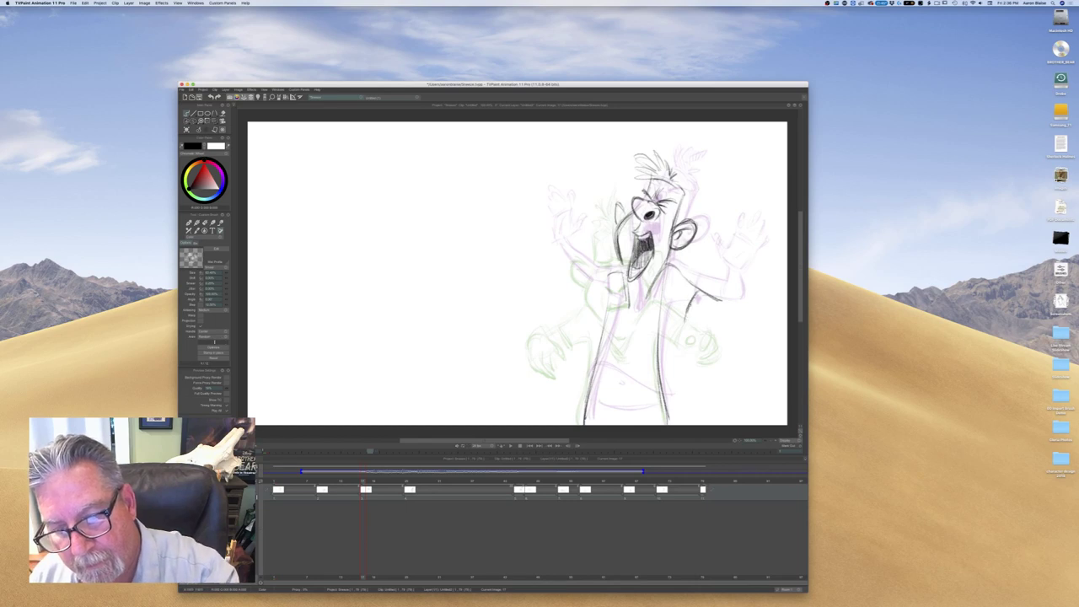
pyautogui.moveTo(687, 266)
pyautogui.mouseDown()
pyautogui.moveTo(671, 287)
pyautogui.moveTo(690, 316)
pyautogui.moveTo(681, 308)
pyautogui.mouseUp()
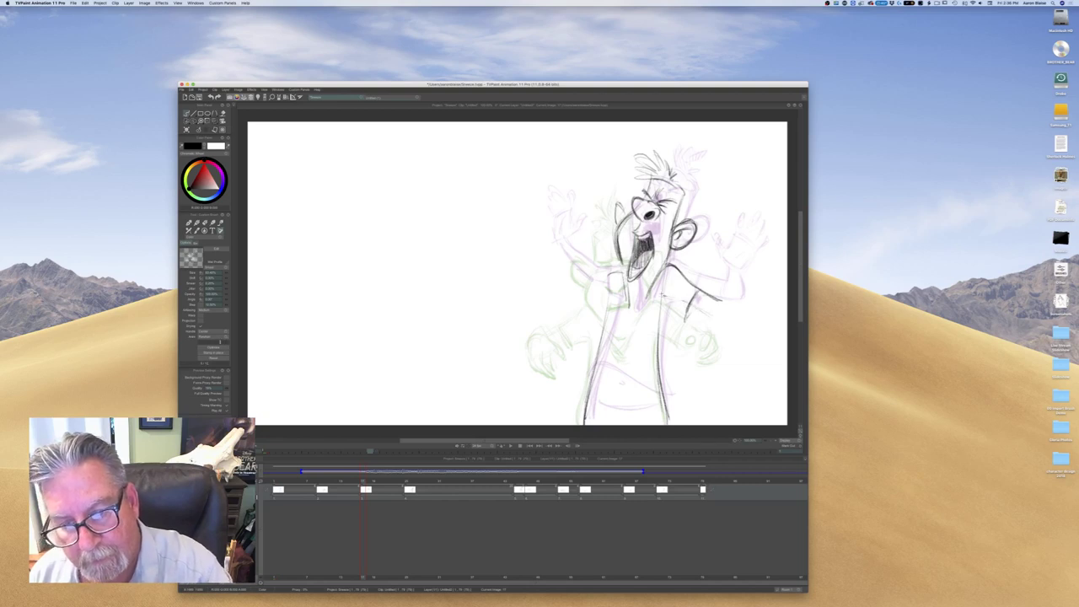
pyautogui.press('Left')
pyautogui.press('Right')
pyautogui.press('Left')
pyautogui.press('Right')
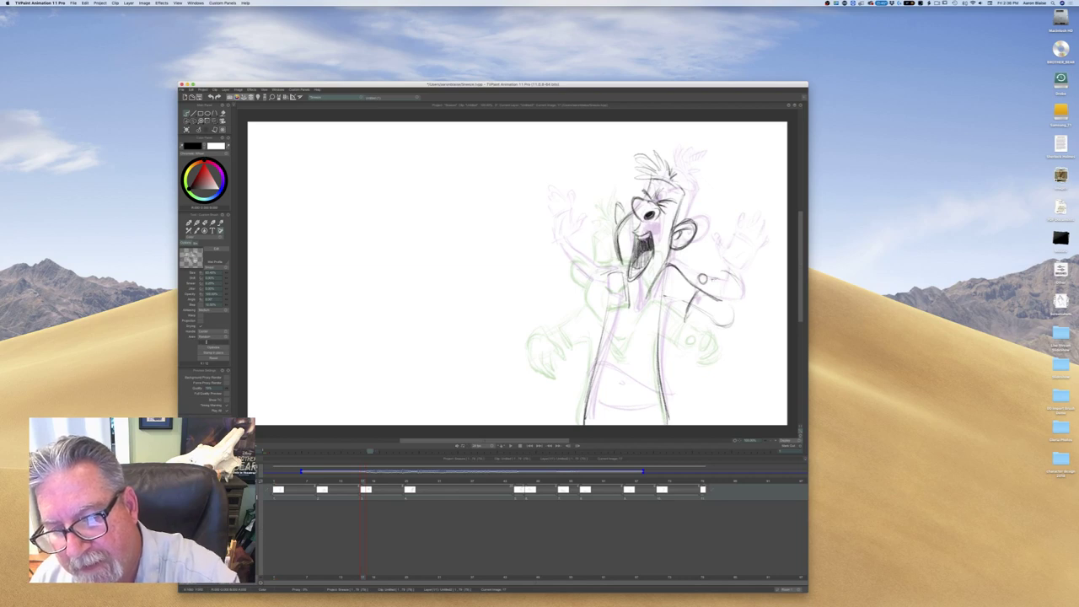
# Sketch the palm, thumb and curled fingers of the raised hand behind the ear, and flip to compare them
pyautogui.moveTo(718, 269)
pyautogui.mouseDown()
pyautogui.moveTo(742, 288)
pyautogui.moveTo(717, 281)
pyautogui.mouseUp()
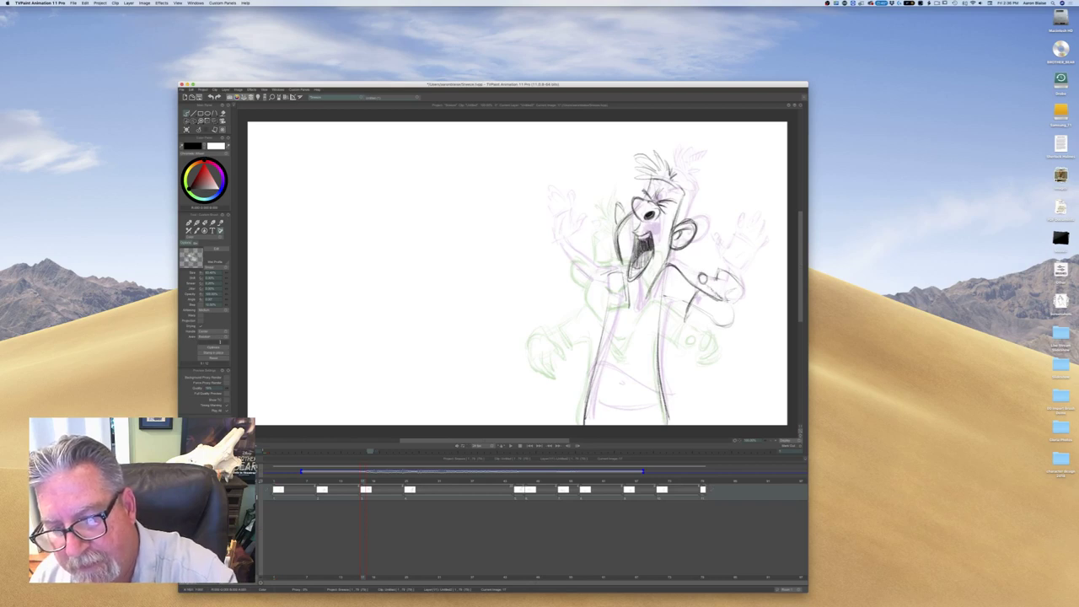
pyautogui.moveTo(724, 271); pyautogui.dragTo(749, 279)
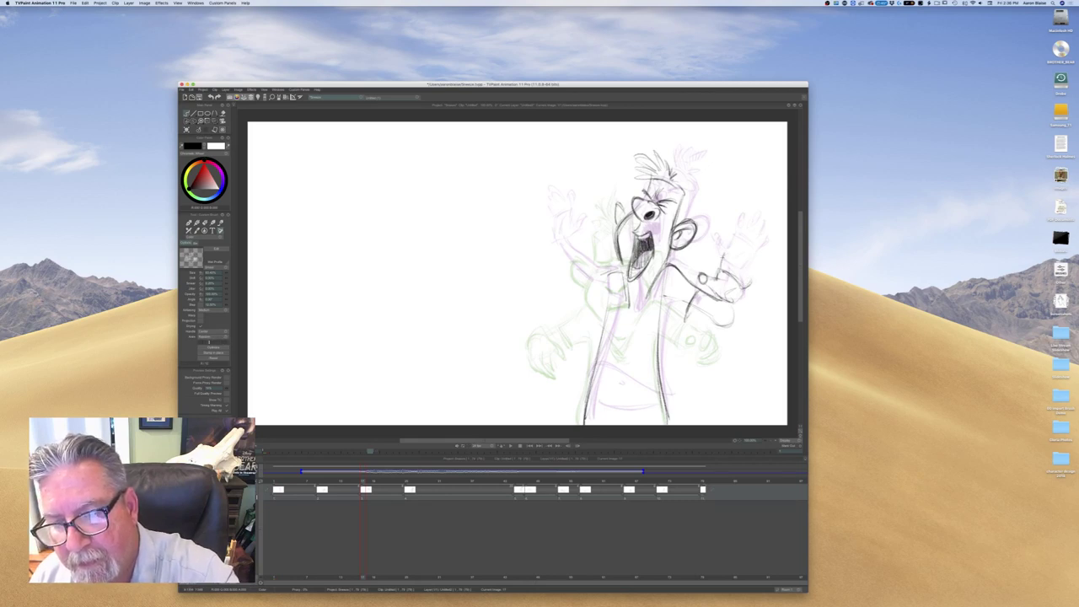
pyautogui.moveTo(724, 268)
pyautogui.mouseDown()
pyautogui.moveTo(728, 253)
pyautogui.moveTo(722, 263)
pyautogui.moveTo(740, 269)
pyautogui.mouseUp()
pyautogui.press('Left')
pyautogui.press('Right')
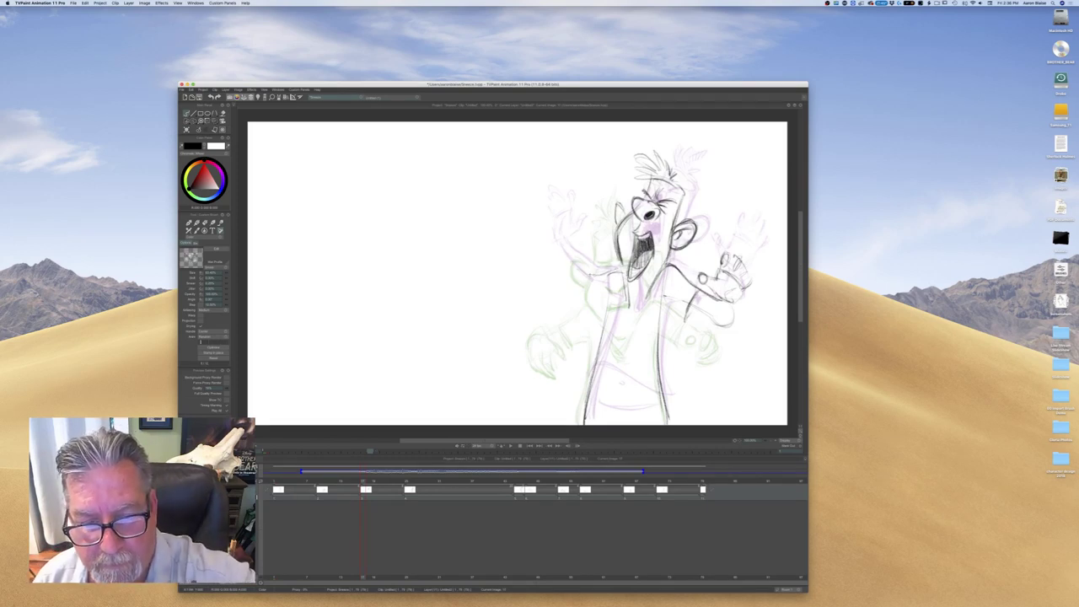
# Sketch the sleeve and upper arm on the mouth side of the body and compare them with the neighbouring drawing
pyautogui.moveTo(593, 282)
pyautogui.mouseDown()
pyautogui.moveTo(594, 300)
pyautogui.moveTo(610, 293)
pyautogui.moveTo(601, 306)
pyautogui.moveTo(609, 301)
pyautogui.moveTo(595, 305)
pyautogui.moveTo(572, 282)
pyautogui.mouseUp()
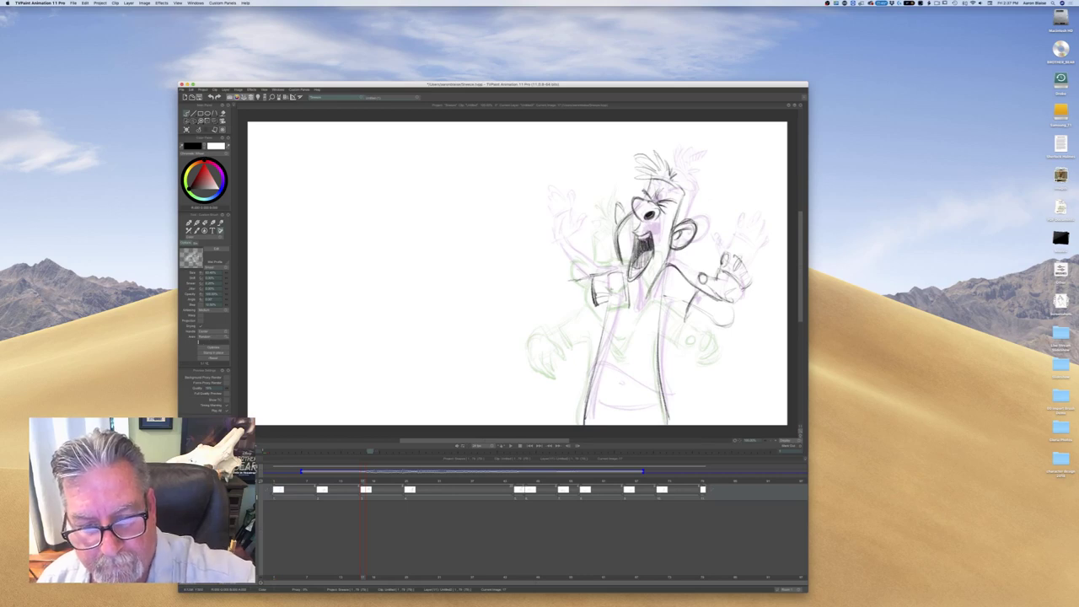
pyautogui.moveTo(594, 279)
pyautogui.mouseDown()
pyautogui.moveTo(571, 282)
pyautogui.moveTo(571, 291)
pyautogui.mouseUp()
pyautogui.press('Left')
pyautogui.press('Right')
pyautogui.press('Left')
pyautogui.press('Right')
# Darken the bent elbow and forearm outline of the arm behind the ear, and flip between drawings to check it
pyautogui.moveTo(719, 301)
pyautogui.mouseDown()
pyautogui.moveTo(734, 323)
pyautogui.moveTo(712, 319)
pyautogui.moveTo(725, 326)
pyautogui.mouseUp()
pyautogui.press('Left')
pyautogui.press('Right')
pyautogui.press('Left')
pyautogui.press('Right')
pyautogui.press('Left')
pyautogui.press('Right')
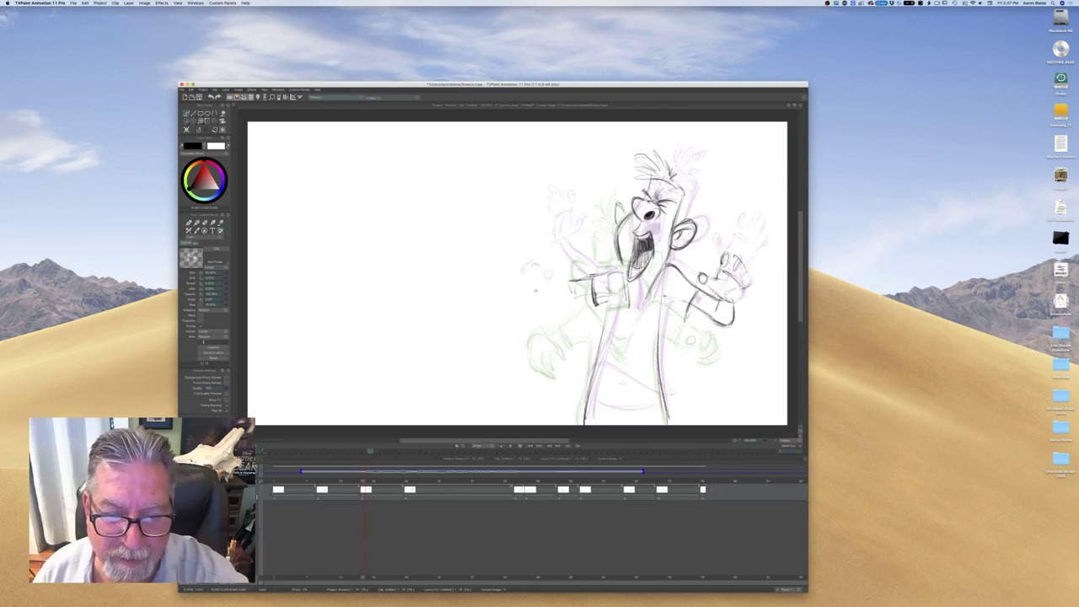
# Sketch the outstretched forearm and the hand with curled fingers in front of the face, and flip to check the pose
pyautogui.moveTo(533, 291)
pyautogui.mouseDown()
pyautogui.moveTo(546, 284)
pyautogui.moveTo(538, 293)
pyautogui.mouseUp()
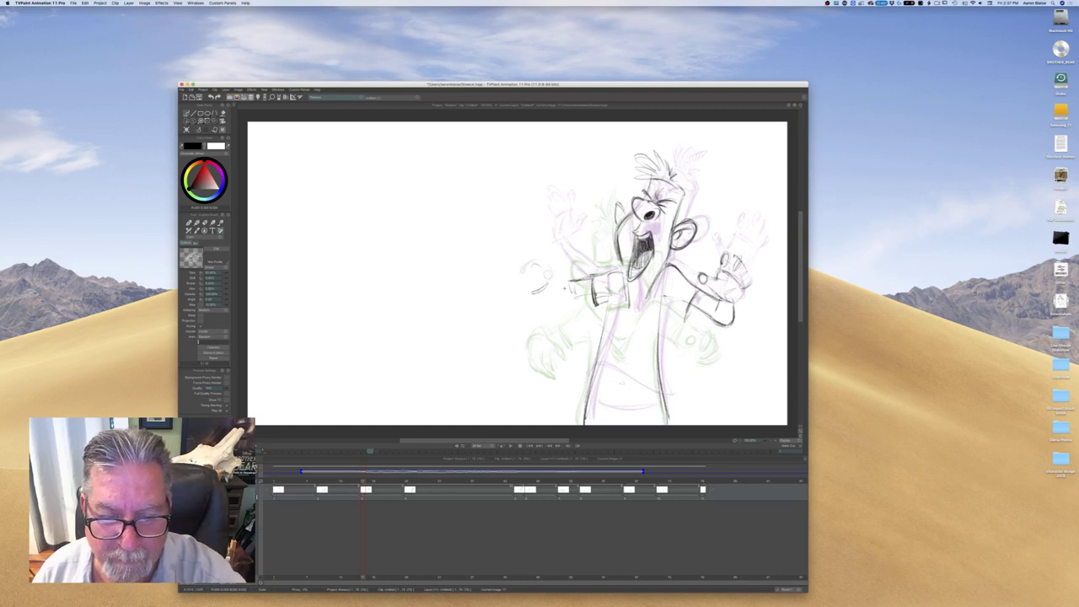
pyautogui.moveTo(541, 295); pyautogui.dragTo(568, 289)
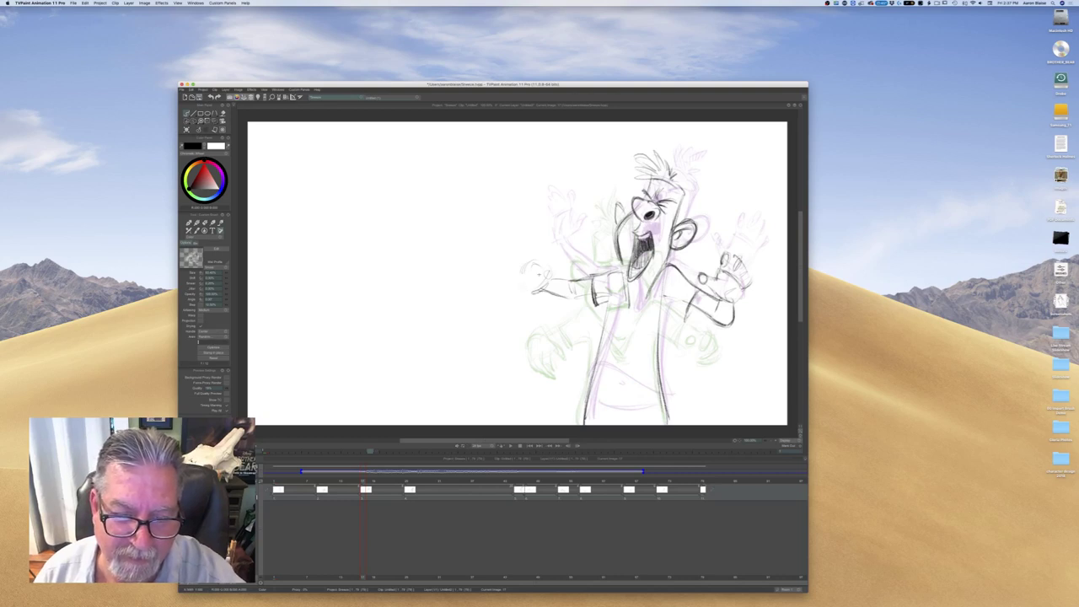
pyautogui.moveTo(531, 257)
pyautogui.mouseDown()
pyautogui.moveTo(526, 275)
pyautogui.moveTo(535, 274)
pyautogui.moveTo(518, 278)
pyautogui.moveTo(529, 288)
pyautogui.mouseUp()
pyautogui.moveTo(514, 275); pyautogui.dragTo(512, 288)
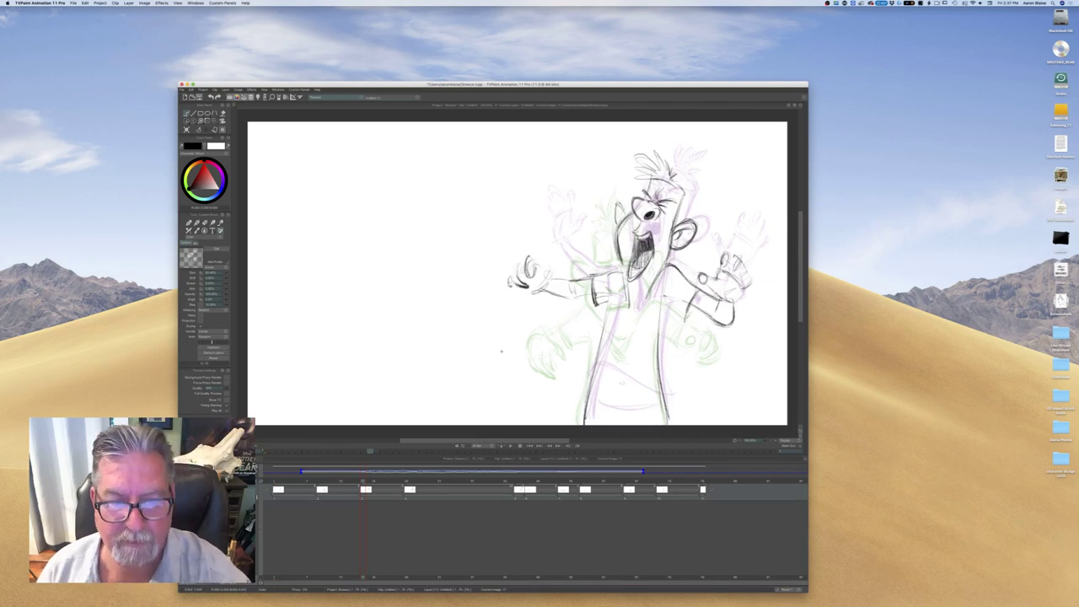
pyautogui.press('Left')
pyautogui.press('Right')
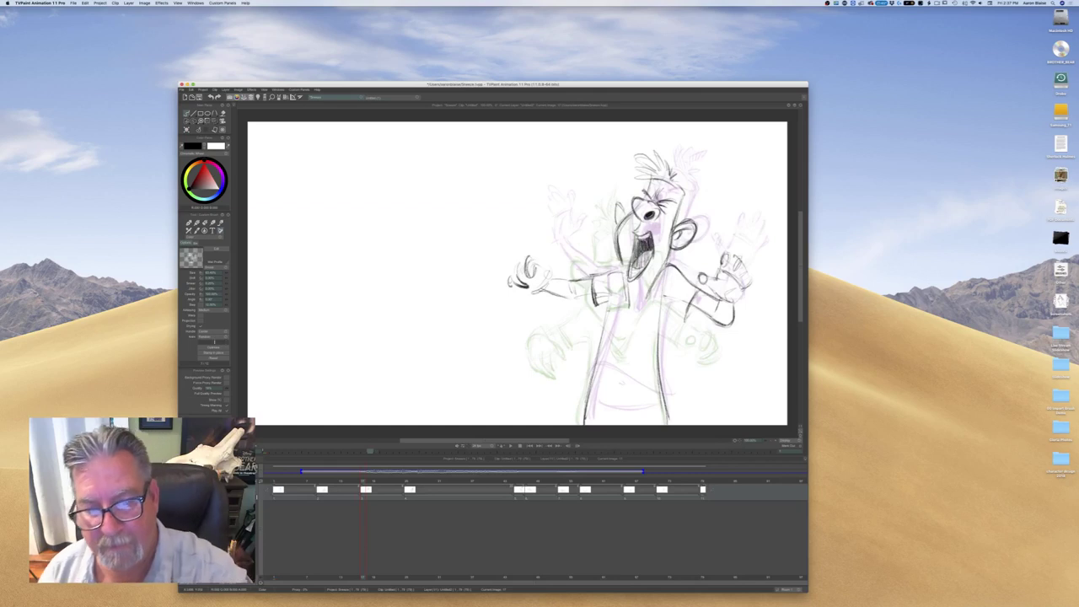
pyautogui.press('Left')
pyautogui.press('Right')
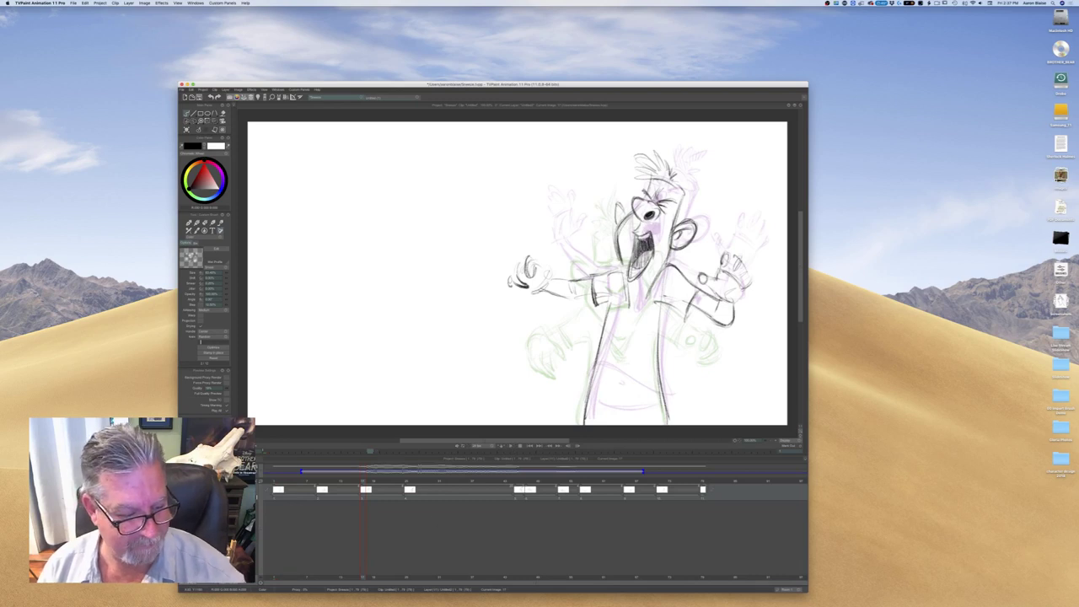
# Play the animation and scrub between the in-between scream drawing and the following key pose to review the movement
pyautogui.click(510, 446)
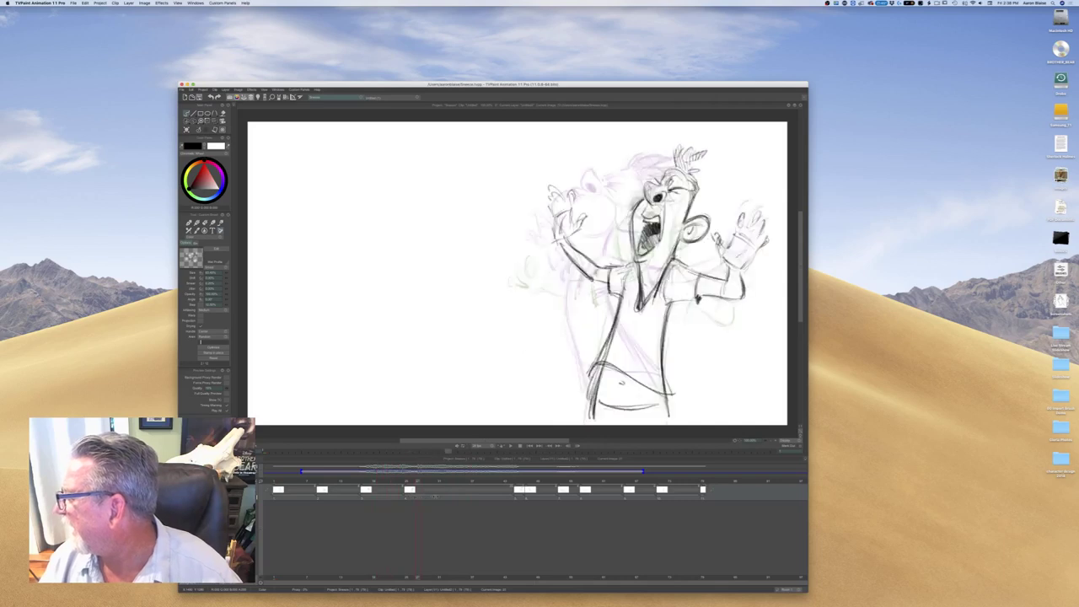
pyautogui.moveTo(379, 495); pyautogui.dragTo(447, 497)
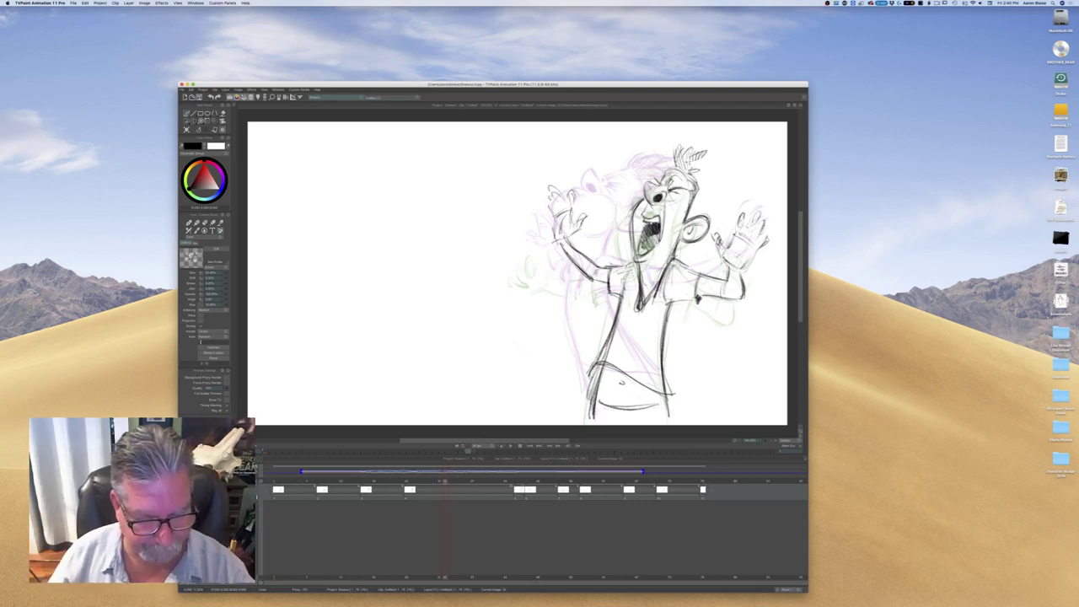
pyautogui.moveTo(445, 481)
pyautogui.mouseDown()
pyautogui.moveTo(284, 482)
pyautogui.moveTo(439, 482)
pyautogui.mouseUp()
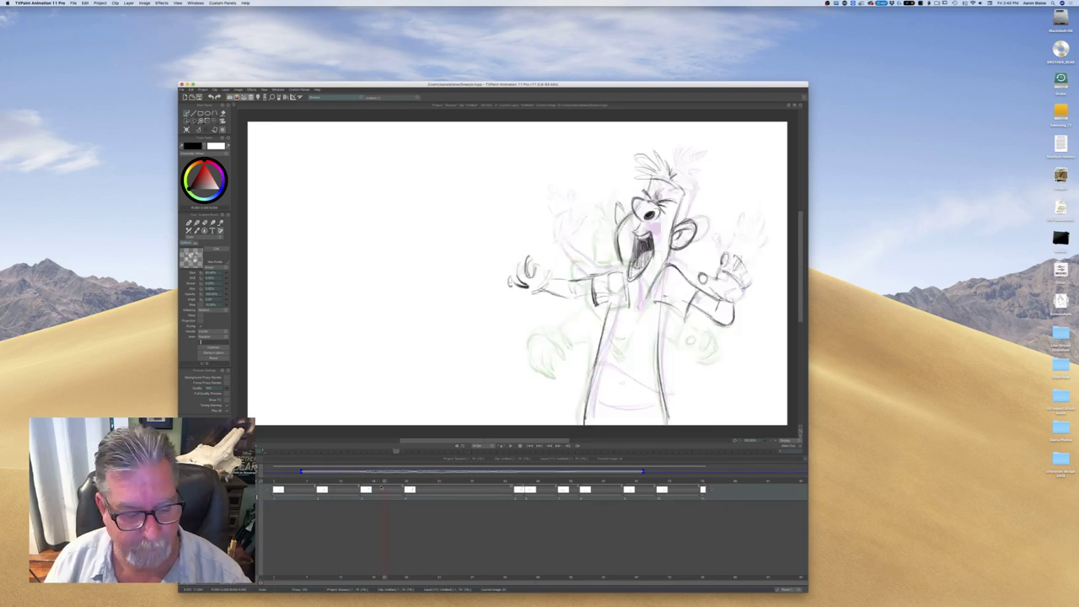
pyautogui.moveTo(384, 477); pyautogui.dragTo(365, 484)
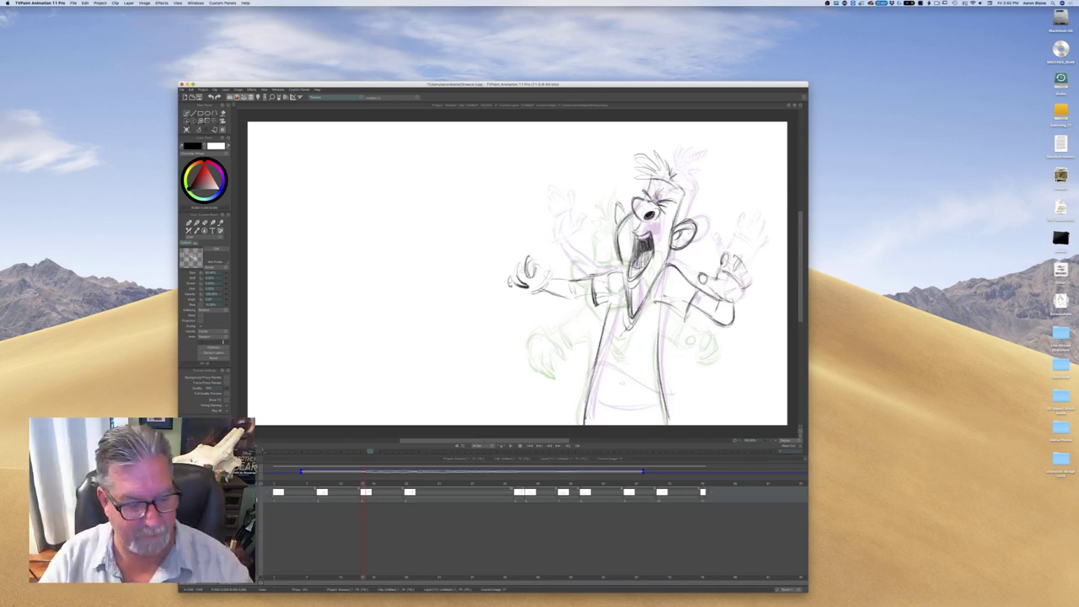
pyautogui.moveTo(362, 477)
pyautogui.mouseDown()
pyautogui.moveTo(294, 477)
pyautogui.moveTo(521, 486)
pyautogui.moveTo(435, 490)
pyautogui.mouseUp()
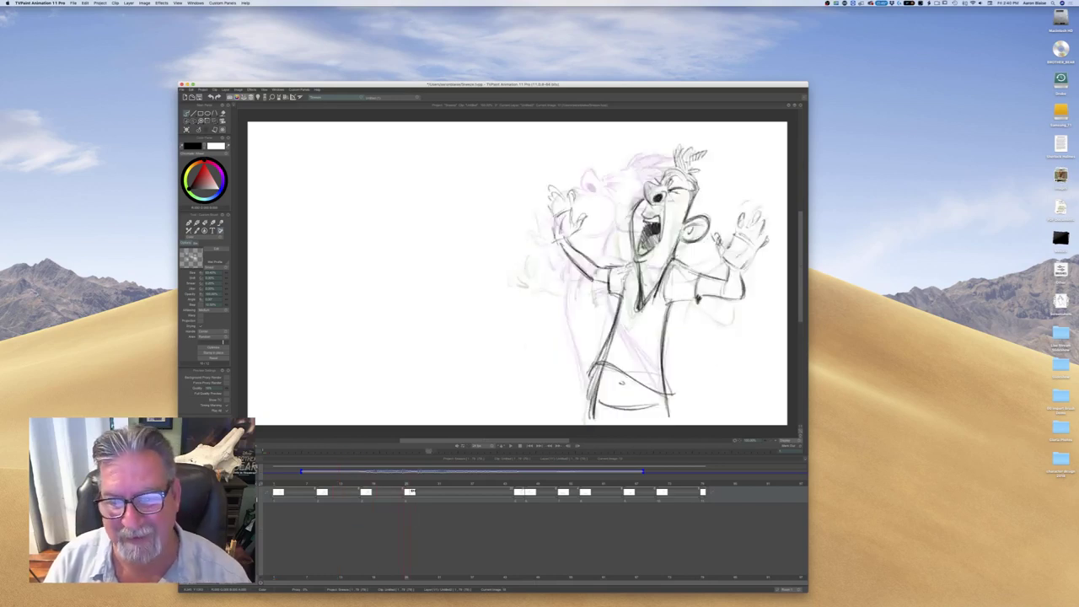
pyautogui.moveTo(390, 494); pyautogui.dragTo(367, 492)
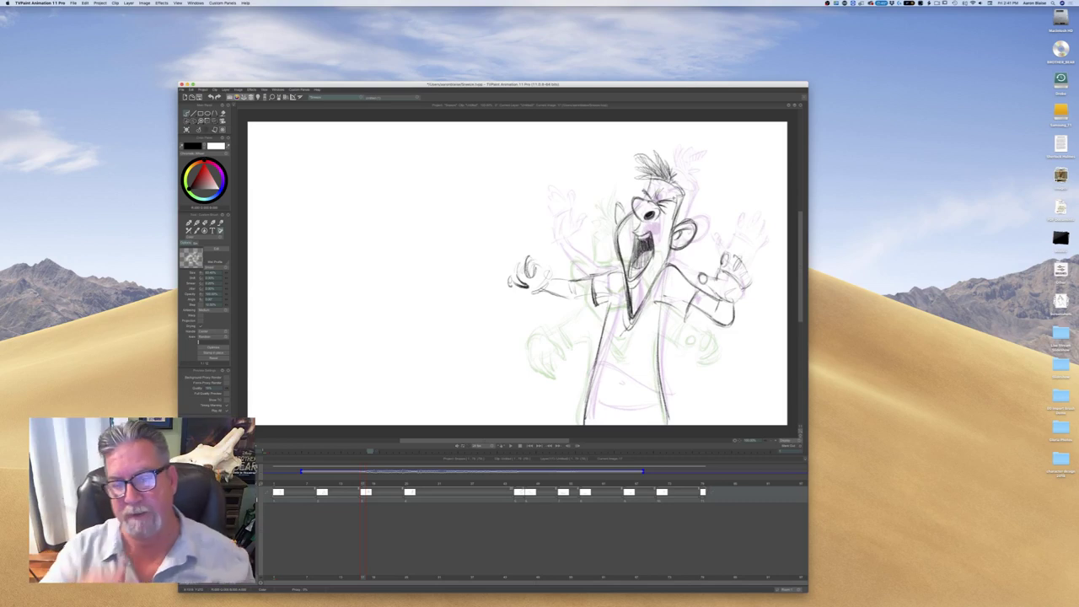
# Insert a new blank drawing between the first two drawings on the timeline and flip through its neighbours
pyautogui.moveTo(369, 451)
pyautogui.mouseDown()
pyautogui.moveTo(272, 456)
pyautogui.moveTo(409, 481)
pyautogui.mouseUp()
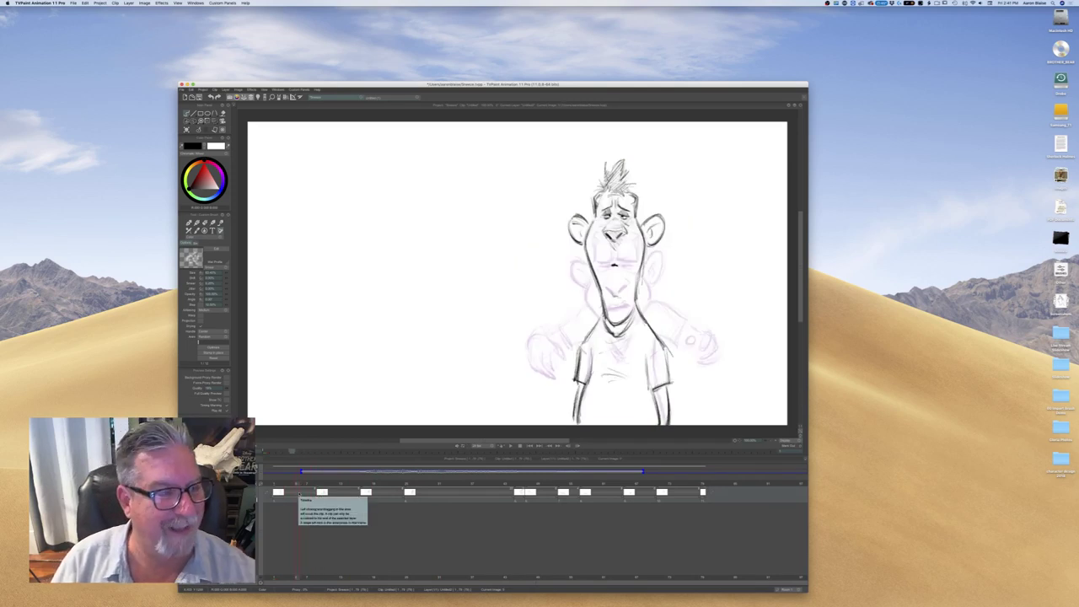
pyautogui.click(186, 130)
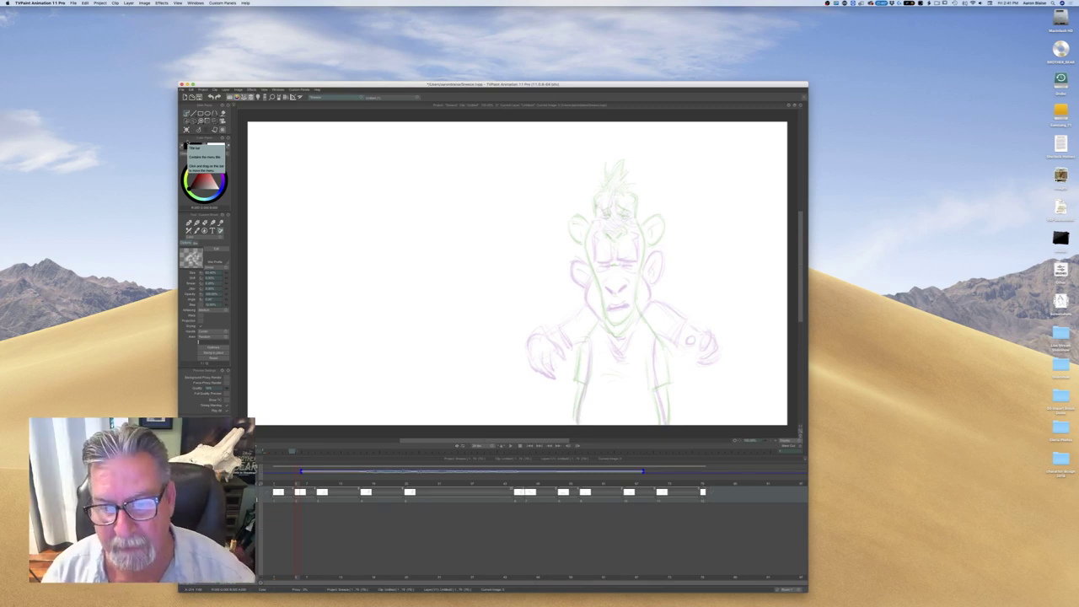
pyautogui.press('Left')
pyautogui.press('Right')
pyautogui.press('Left')
pyautogui.press('Right')
# Sketch the forehead, cheeks and jaw outline of the head on the new in-between drawing
pyautogui.moveTo(636, 230); pyautogui.dragTo(650, 285)
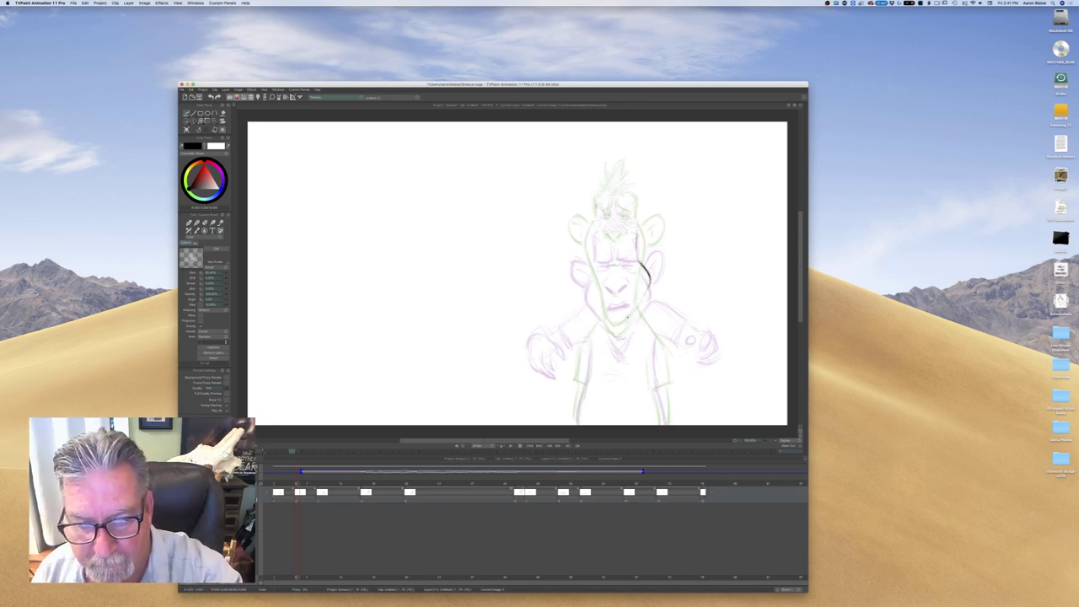
pyautogui.press('Left')
pyautogui.press('Right')
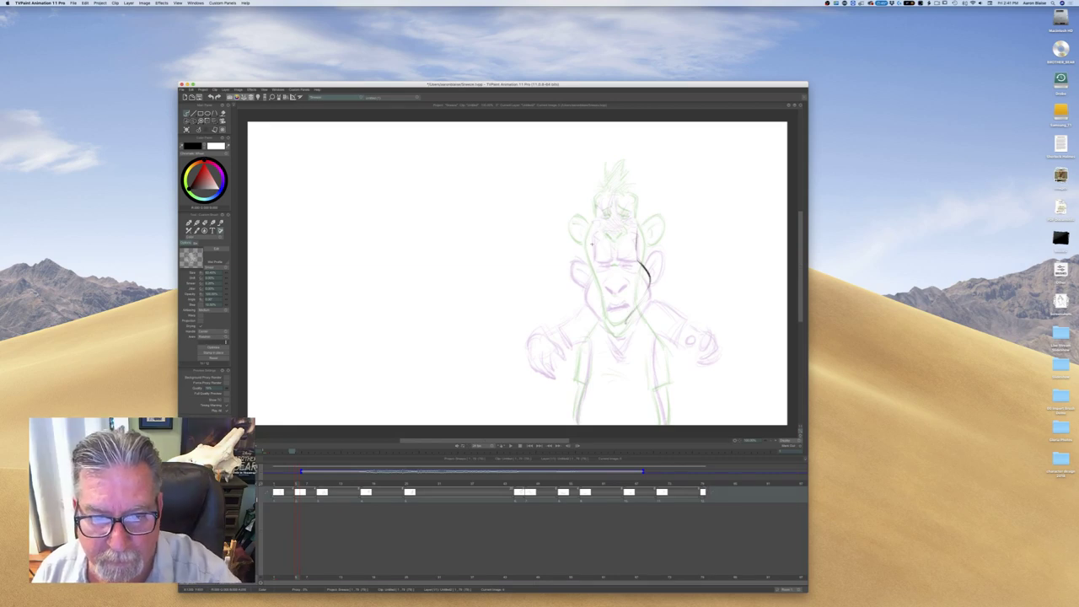
pyautogui.moveTo(594, 236)
pyautogui.mouseDown()
pyautogui.moveTo(597, 254)
pyautogui.moveTo(636, 254)
pyautogui.moveTo(623, 225)
pyautogui.mouseUp()
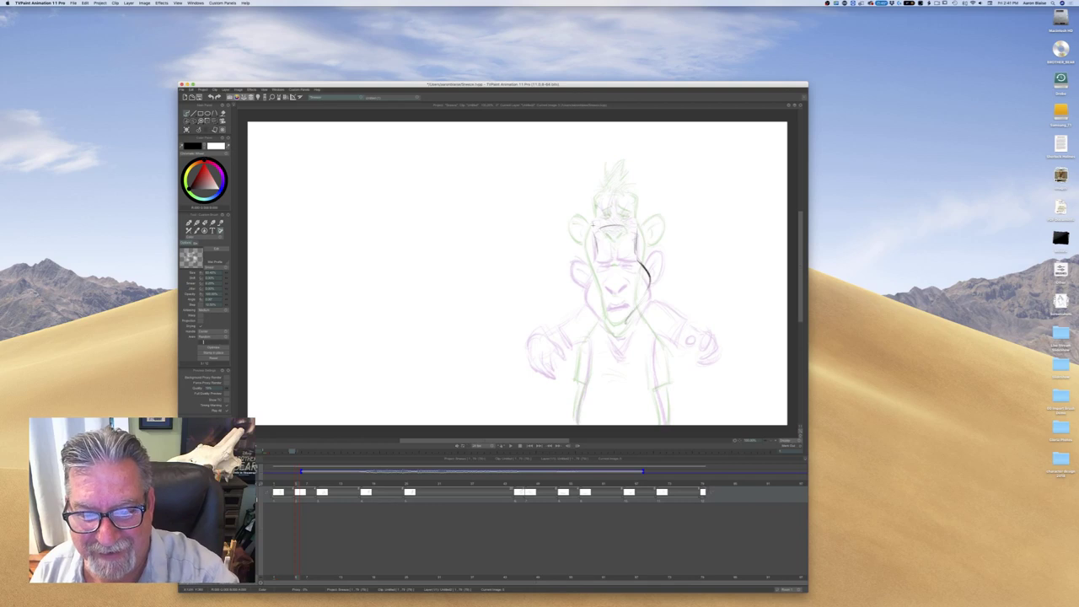
pyautogui.moveTo(593, 264)
pyautogui.mouseDown()
pyautogui.moveTo(583, 283)
pyautogui.moveTo(600, 314)
pyautogui.mouseUp()
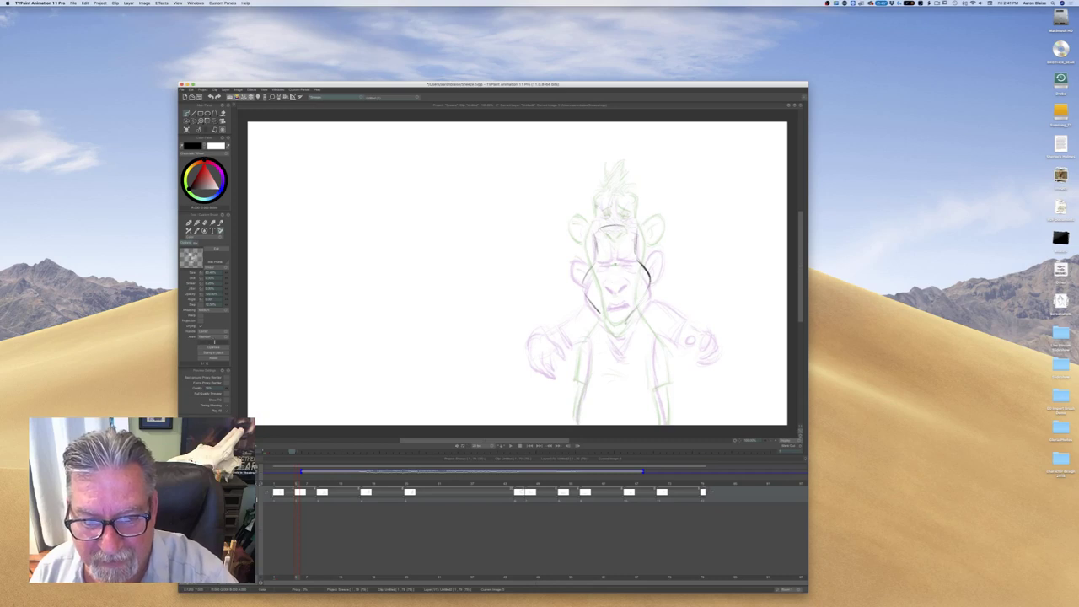
# Draw the nose and the worried eyebrows on the in-between head, and flip to the previous drawing to check them
pyautogui.moveTo(618, 267)
pyautogui.mouseDown()
pyautogui.moveTo(629, 264)
pyautogui.moveTo(617, 276)
pyautogui.mouseUp()
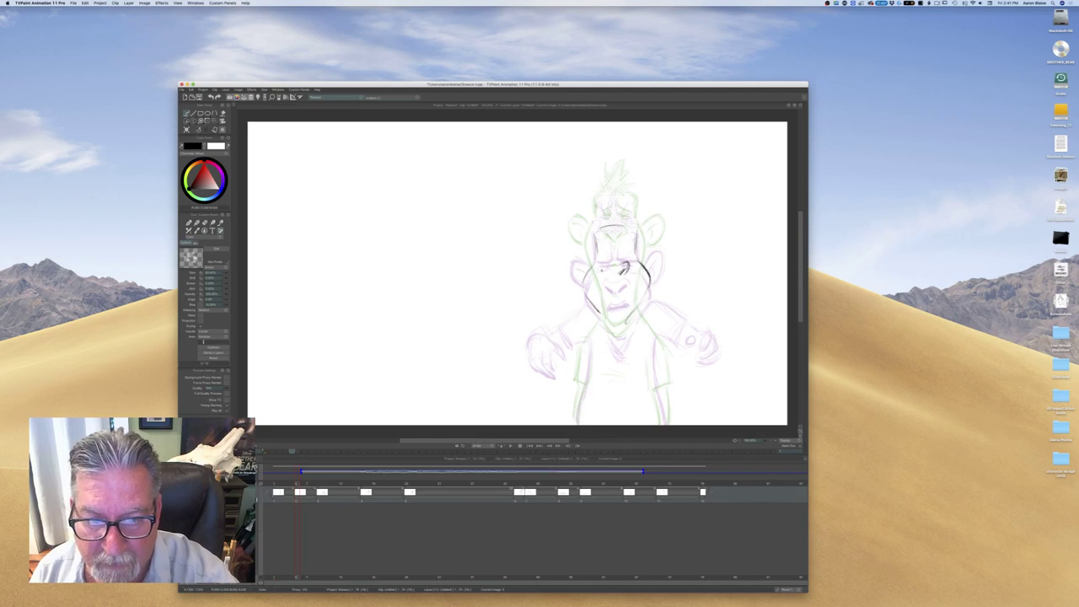
pyautogui.moveTo(601, 272); pyautogui.dragTo(624, 276)
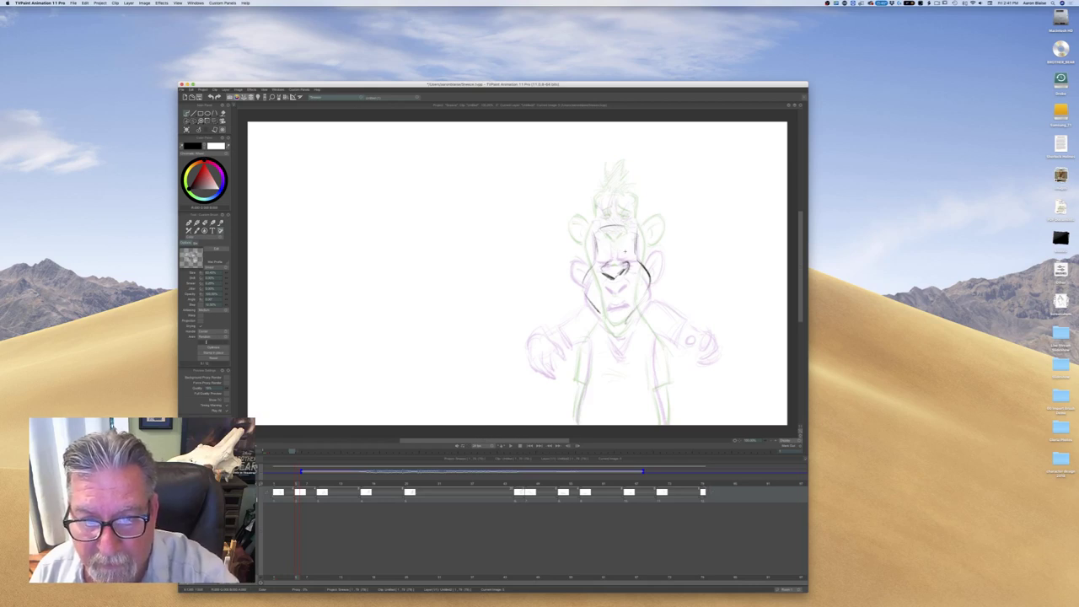
pyautogui.moveTo(617, 253); pyautogui.dragTo(631, 249)
pyautogui.moveTo(613, 252)
pyautogui.mouseDown()
pyautogui.moveTo(624, 249)
pyautogui.moveTo(612, 251)
pyautogui.mouseUp()
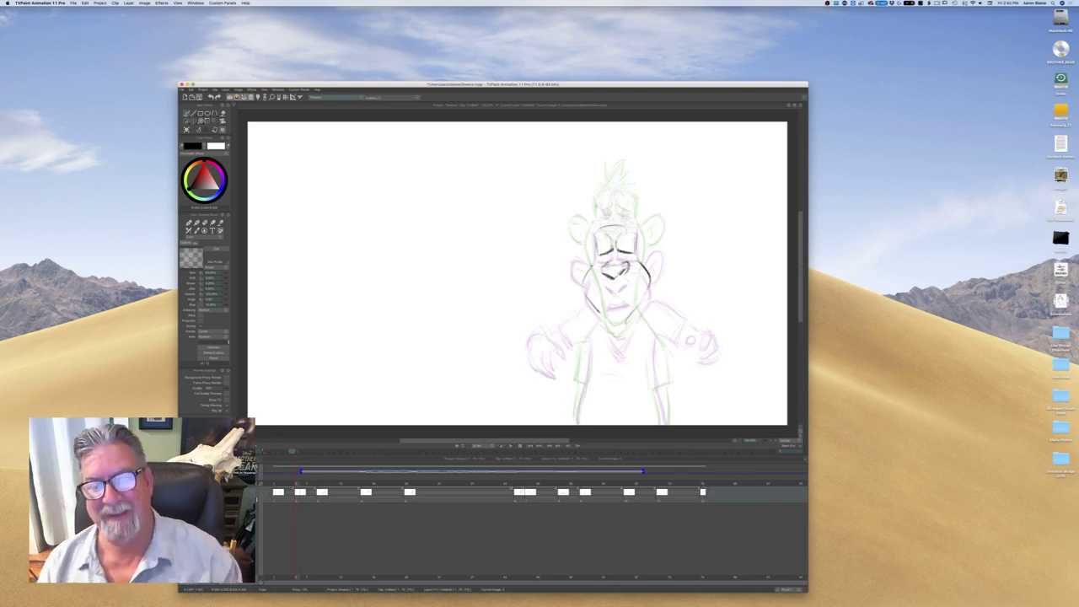
pyautogui.press('Left')
pyautogui.press('Right')
pyautogui.press('Left')
pyautogui.press('Right')
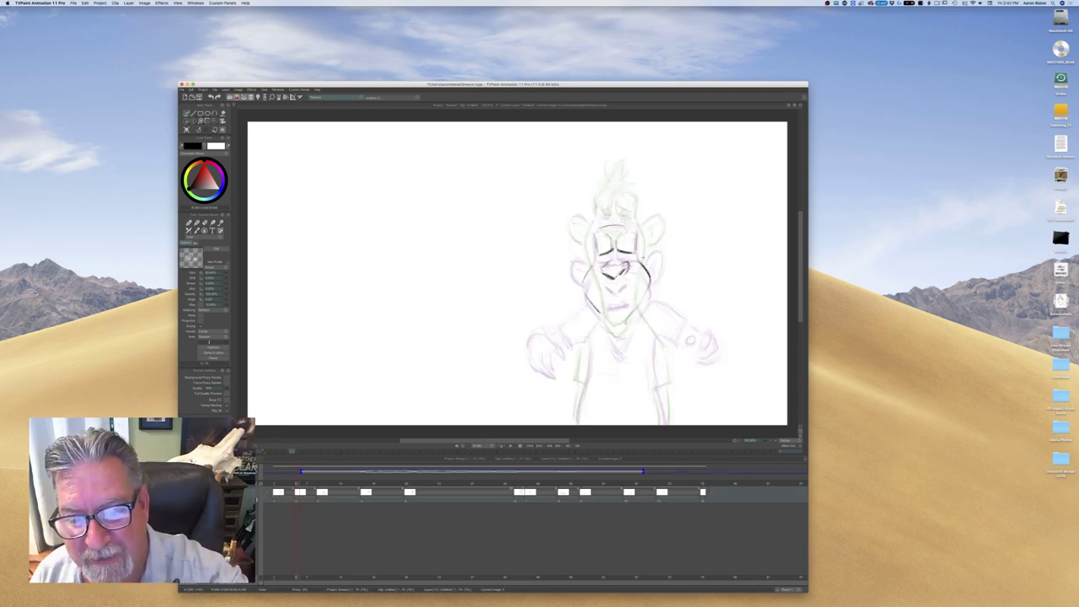
# Draw both ears with their inner folds on the in-between head, and flip between drawings to check their spacing
pyautogui.moveTo(646, 251)
pyautogui.mouseDown()
pyautogui.moveTo(662, 245)
pyautogui.moveTo(650, 276)
pyautogui.moveTo(663, 252)
pyautogui.mouseUp()
pyautogui.moveTo(652, 248)
pyautogui.mouseDown()
pyautogui.moveTo(660, 243)
pyautogui.moveTo(643, 263)
pyautogui.mouseUp()
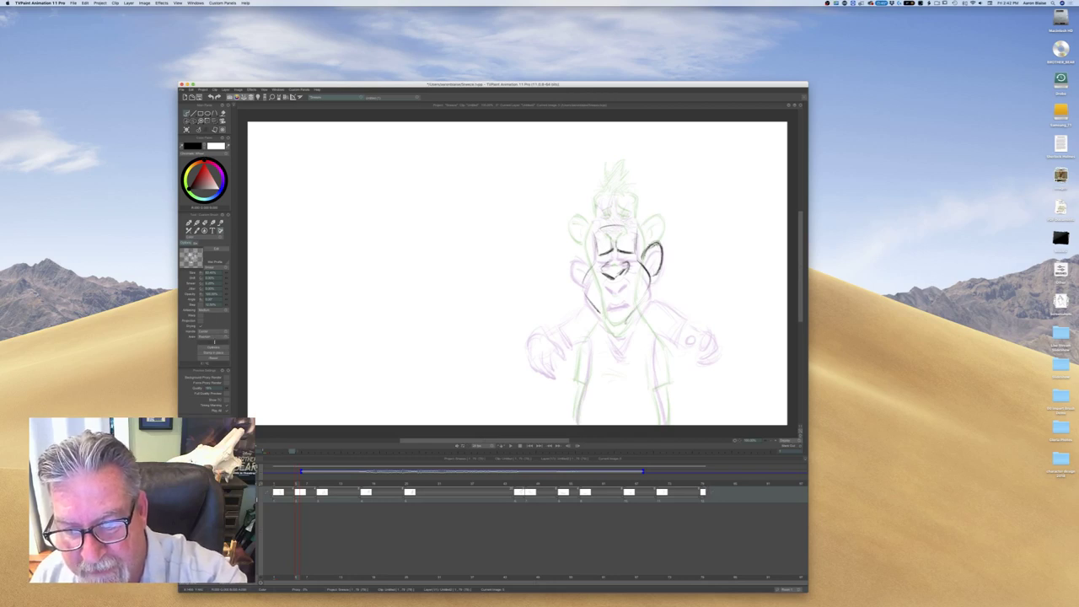
pyautogui.moveTo(660, 253); pyautogui.dragTo(651, 270)
pyautogui.press('Left')
pyautogui.press('Right')
pyautogui.moveTo(591, 251)
pyautogui.mouseDown()
pyautogui.moveTo(572, 251)
pyautogui.moveTo(573, 277)
pyautogui.moveTo(585, 270)
pyautogui.mouseUp()
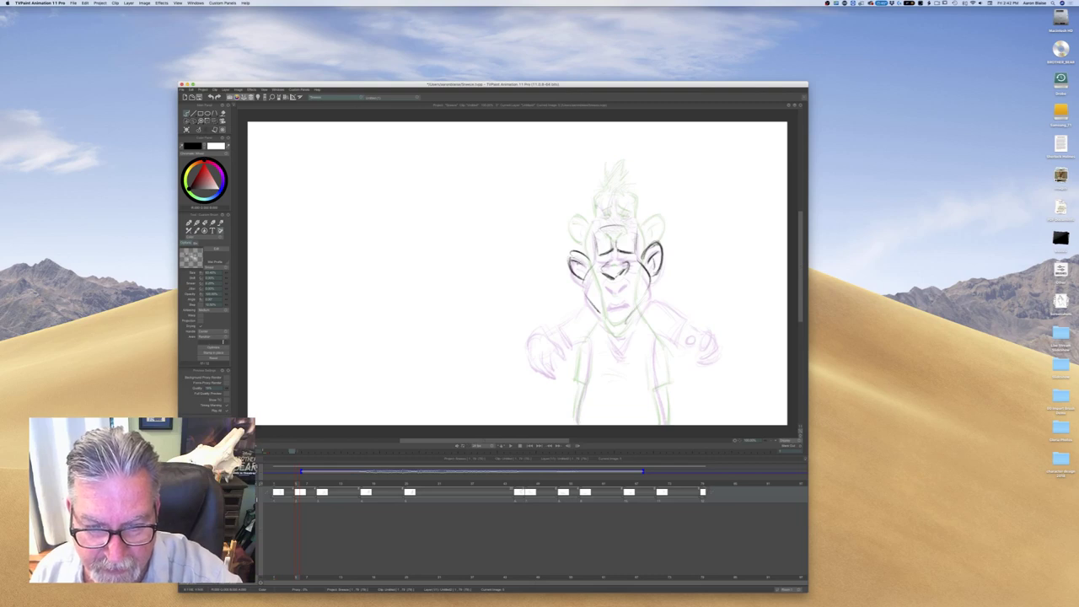
pyautogui.press('Left')
pyautogui.press('Right')
pyautogui.press('Left')
pyautogui.press('Right')
pyautogui.press('Left')
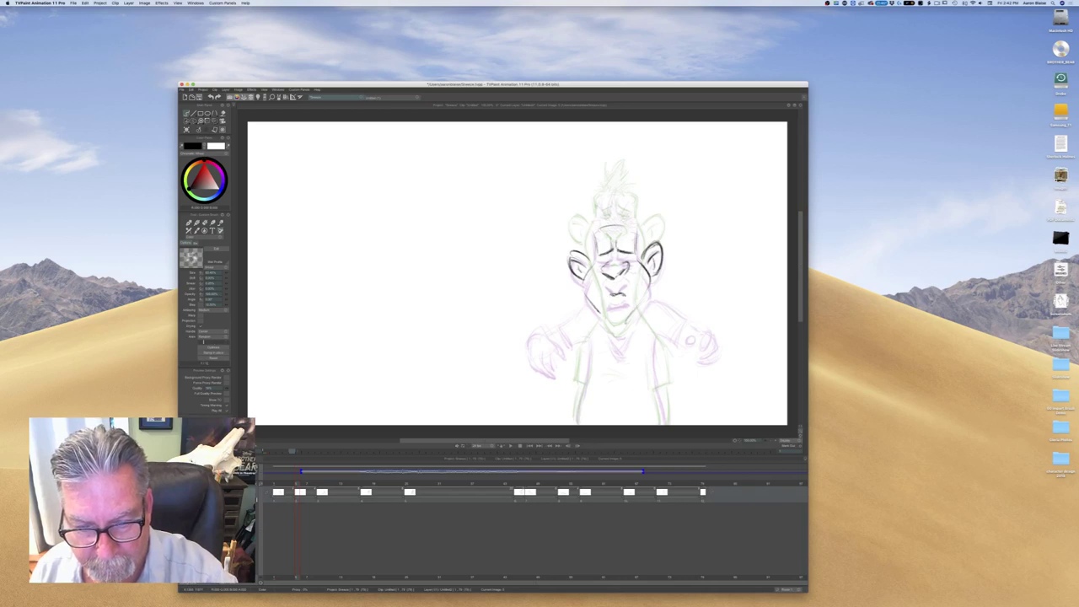
# Draw the slightly open mouth below the nose, and flip to compare it with the previous drawing
pyautogui.moveTo(620, 294); pyautogui.dragTo(606, 300)
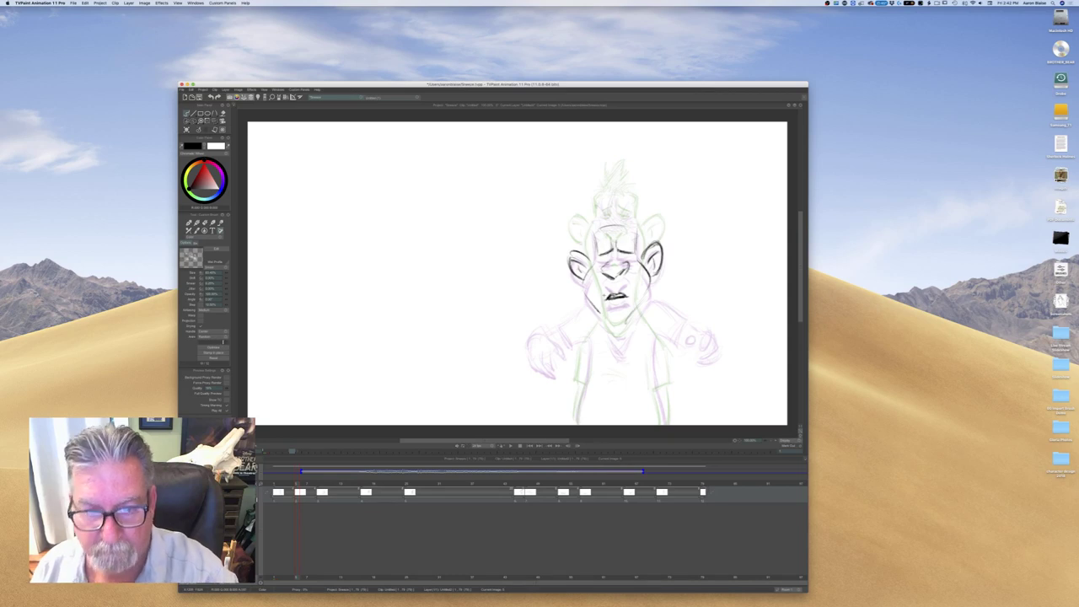
pyautogui.press('Left')
pyautogui.press('Right')
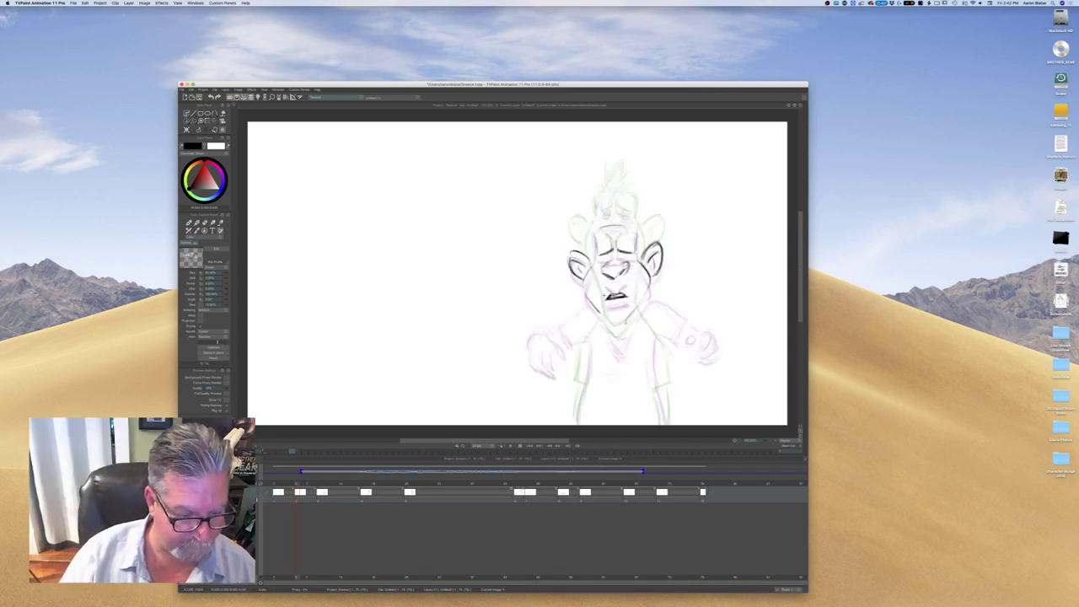
pyautogui.press('Left')
pyautogui.press('Right')
pyautogui.press('Left')
pyautogui.press('Right')
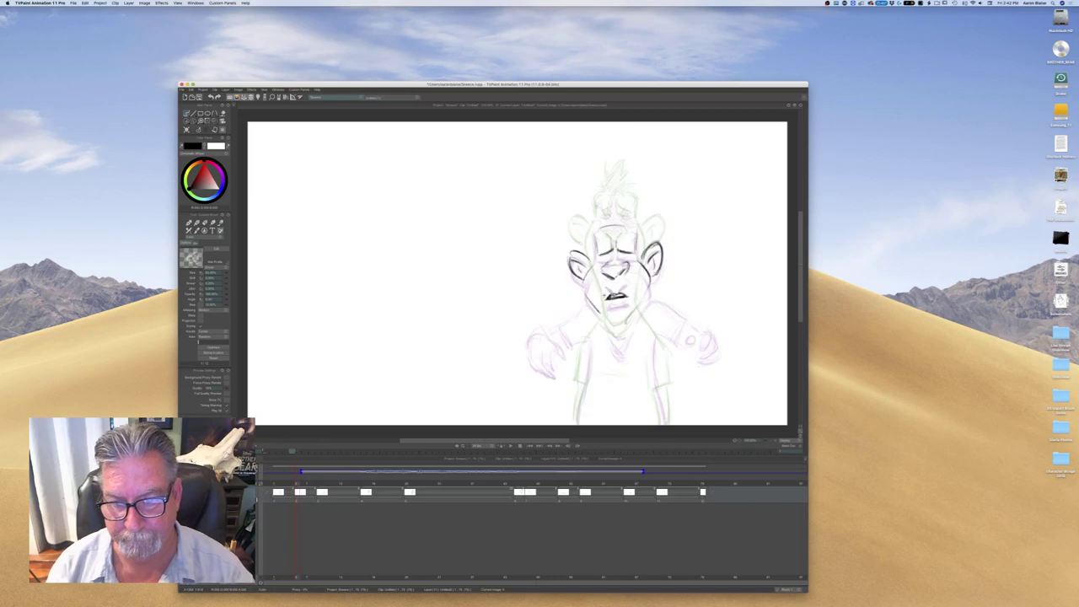
# Draw the drooping eyes beneath the eyebrows, and flip to check the expression
pyautogui.press('Left')
pyautogui.press('Right')
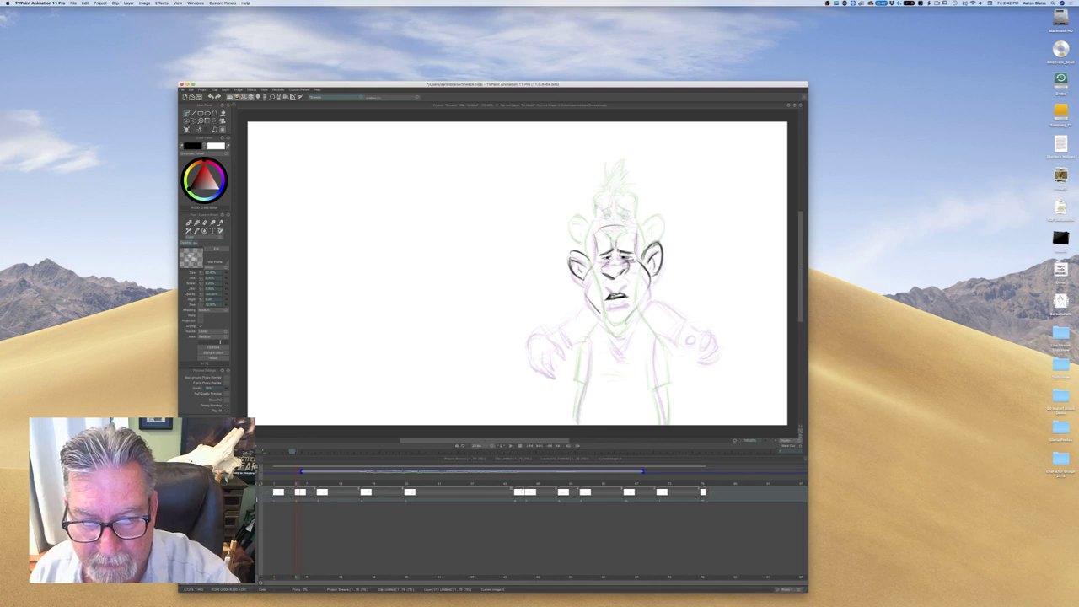
pyautogui.press('Left')
pyautogui.press('Right')
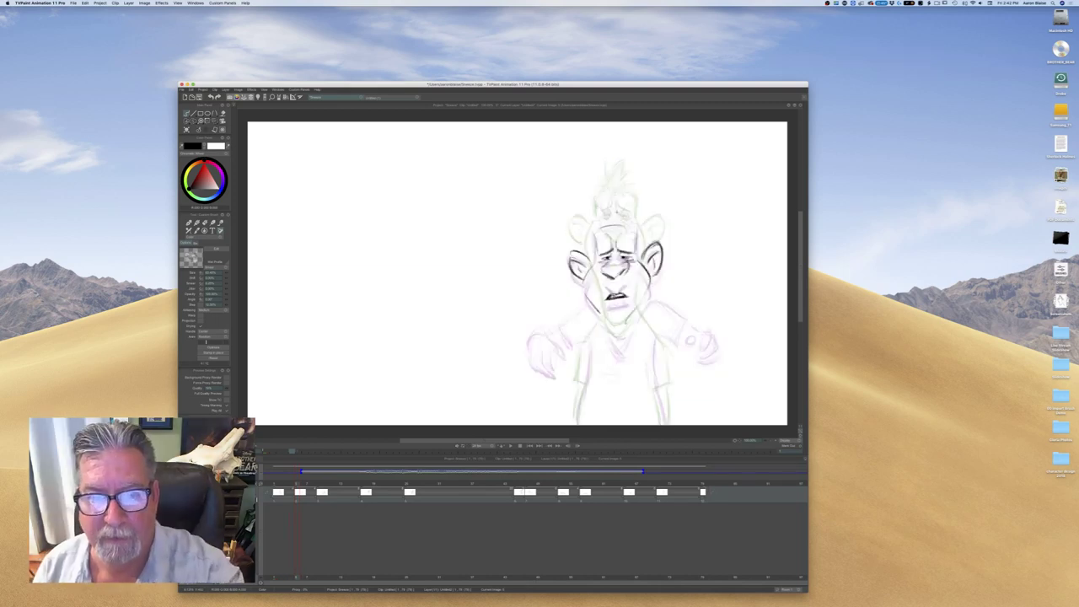
# Sketch the spiky tuft of hair on top of the head, and flip to check it against the previous drawing
pyautogui.moveTo(618, 217)
pyautogui.mouseDown()
pyautogui.moveTo(615, 185)
pyautogui.moveTo(597, 216)
pyautogui.moveTo(632, 228)
pyautogui.mouseUp()
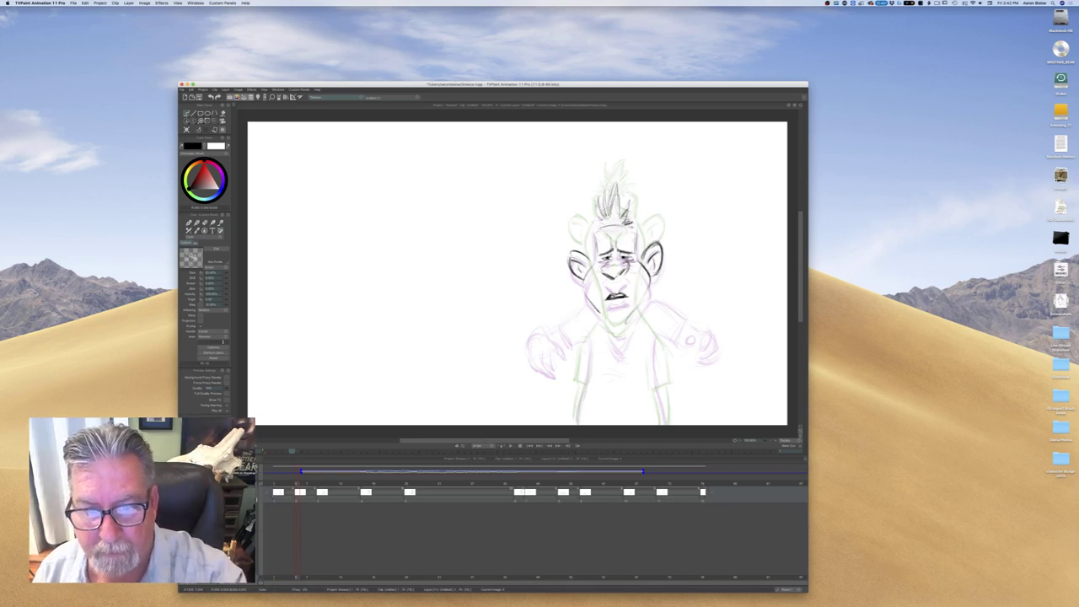
pyautogui.press('Left')
pyautogui.press('Right')
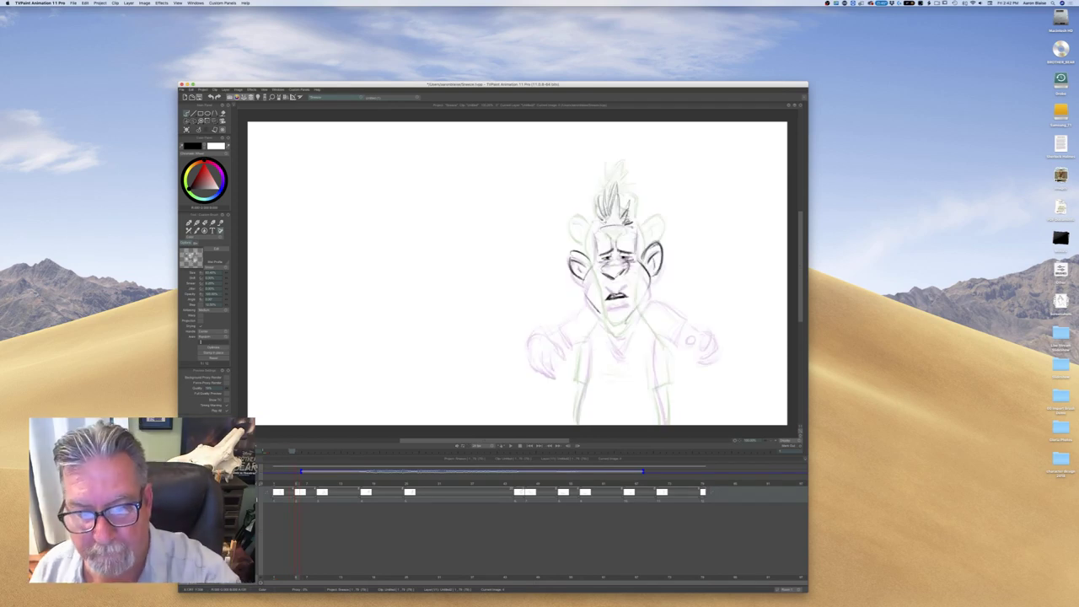
pyautogui.press('Left')
pyautogui.press('Right')
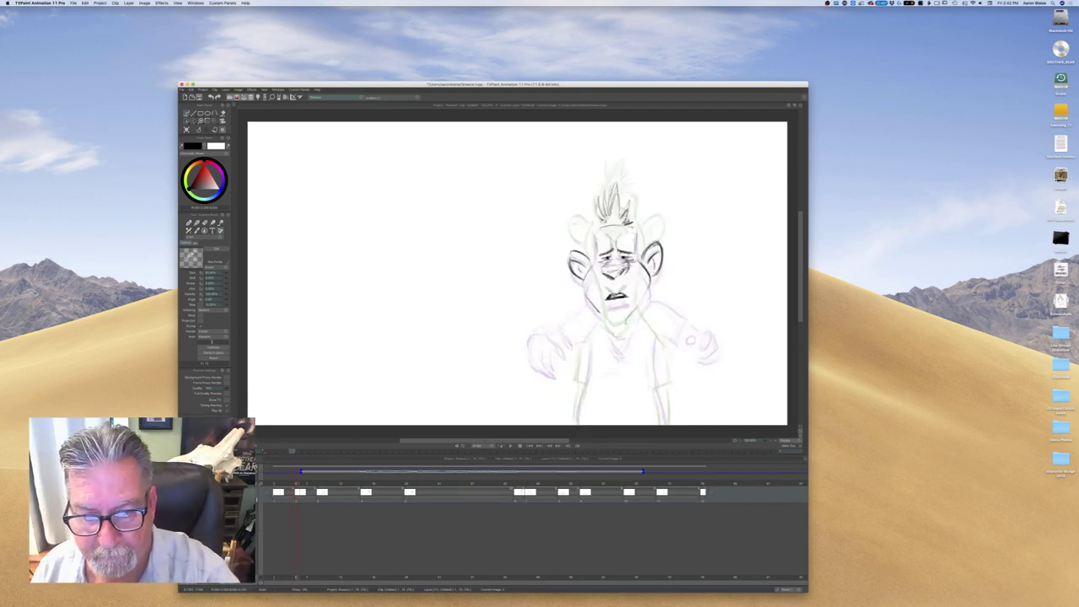
# Refine the bridge of the nose between the eyes, and flip repeatedly to check the face
pyautogui.moveTo(627, 267); pyautogui.dragTo(603, 275)
pyautogui.press('Left')
pyautogui.press('Right')
pyautogui.press('Left')
pyautogui.press('Right')
pyautogui.press('Left')
pyautogui.press('Right')
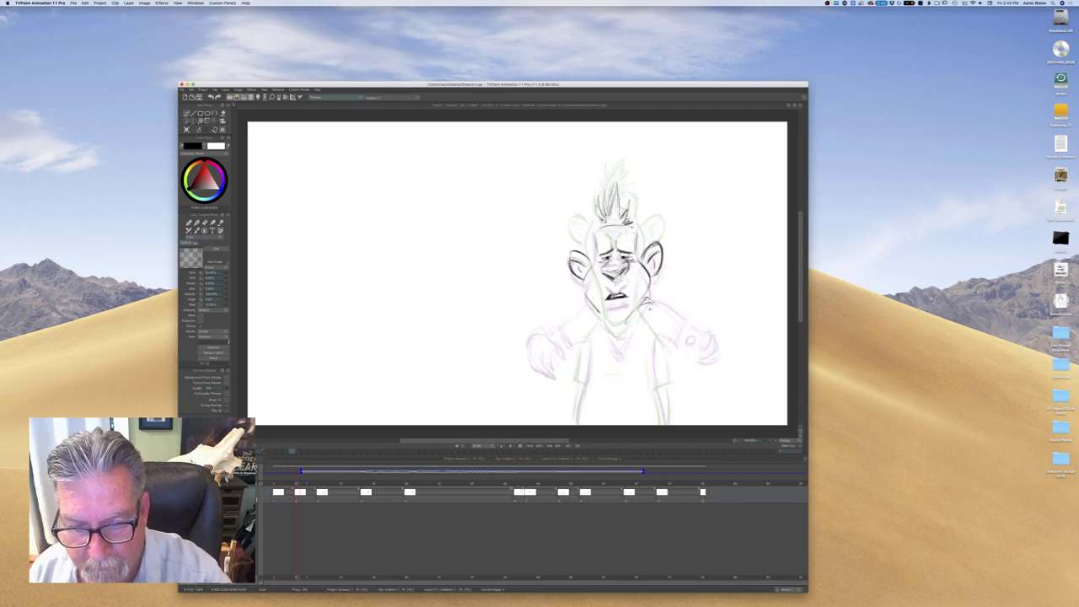
# Sketch the start of the neck and shoulder lines on both sides of the jaw, and flip to check them
pyautogui.press('Left')
pyautogui.press('Right')
pyautogui.press('Left')
pyautogui.press('Right')
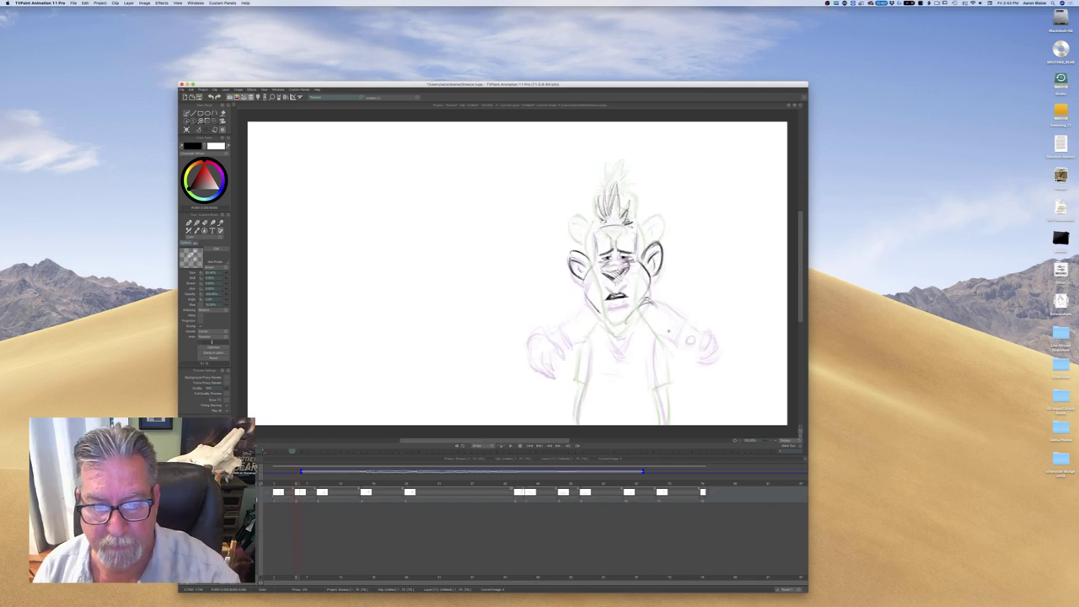
pyautogui.moveTo(594, 304); pyautogui.dragTo(581, 316)
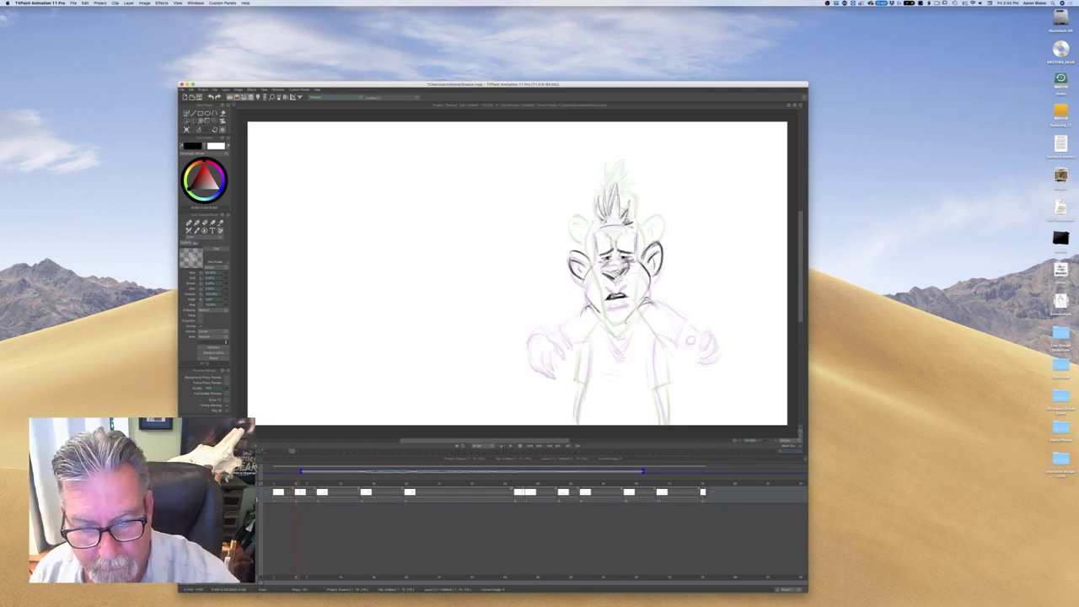
pyautogui.press('Left')
pyautogui.press('Right')
pyautogui.press('Left')
pyautogui.press('Right')
# Step back and forth through the opening drawings to examine how the new in-between moves into the grimacing pose
pyautogui.press('Right')
pyautogui.press('Right')
pyautogui.press('Left')
pyautogui.press('Left')
pyautogui.press('Left')
pyautogui.press('Left')
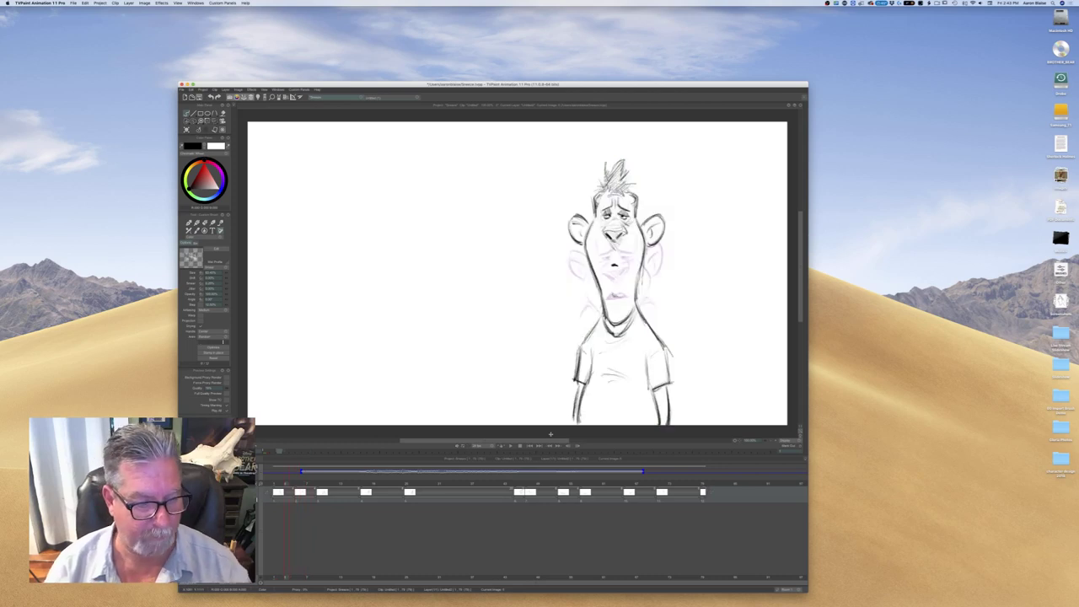
pyautogui.press('Right')
pyautogui.press('Right')
pyautogui.press('Right')
pyautogui.press('Right')
pyautogui.press('Right')
pyautogui.press('Right')
pyautogui.press('Right')
pyautogui.press('Right')
pyautogui.press('Right')
pyautogui.press('Right')
pyautogui.press('Left')
pyautogui.press('Left')
pyautogui.press('Left')
pyautogui.press('Left')
pyautogui.press('Left')
pyautogui.press('Left')
pyautogui.press('Left')
pyautogui.press('Left')
pyautogui.press('Left')
pyautogui.press('Left')
pyautogui.press('Left')
pyautogui.press('Left')
pyautogui.press('Right')
pyautogui.press('Right')
pyautogui.press('Right')
pyautogui.press('Right')
pyautogui.press('Right')
pyautogui.press('Right')
pyautogui.press('Right')
pyautogui.press('Right')
pyautogui.press('Right')
pyautogui.press('Right')
pyautogui.press('Right')
pyautogui.press('Right')
pyautogui.press('Left')
pyautogui.press('Right')
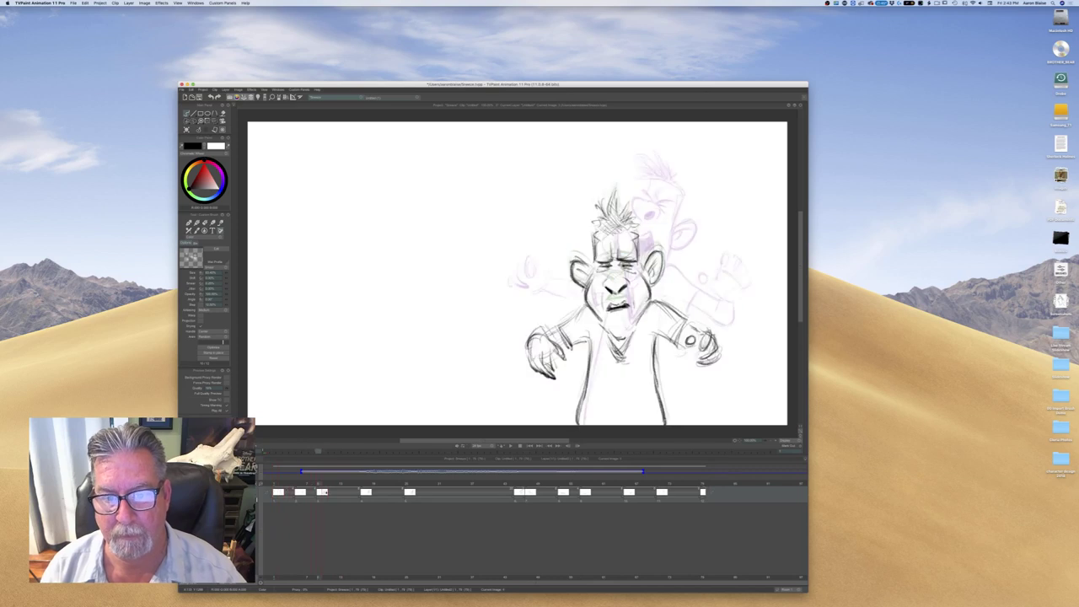
pyautogui.press('Left')
pyautogui.press('Right')
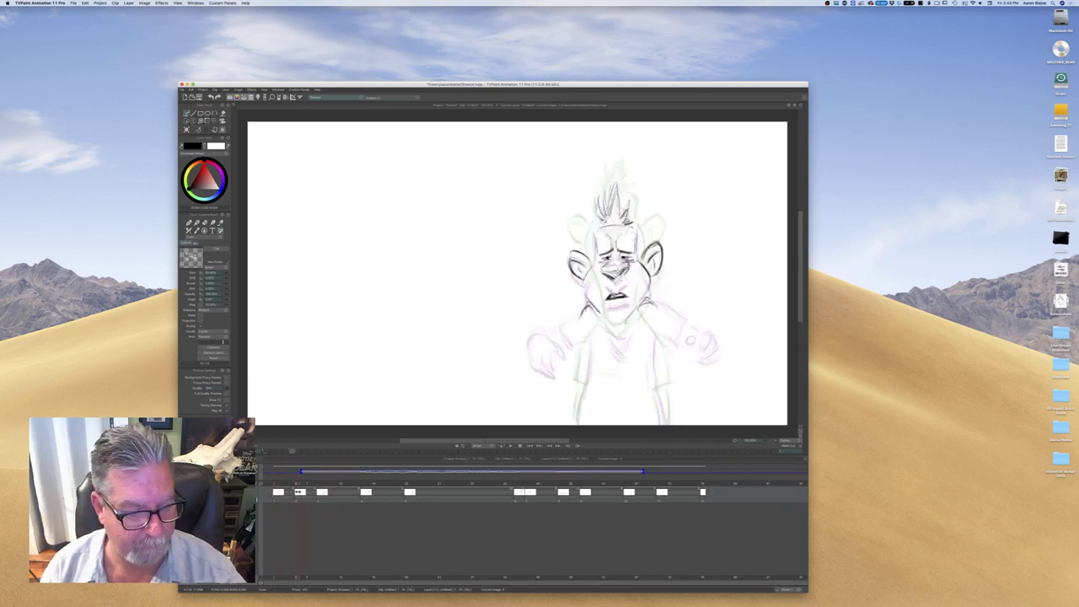
pyautogui.press('Left')
pyautogui.press('Right')
pyautogui.press('Left')
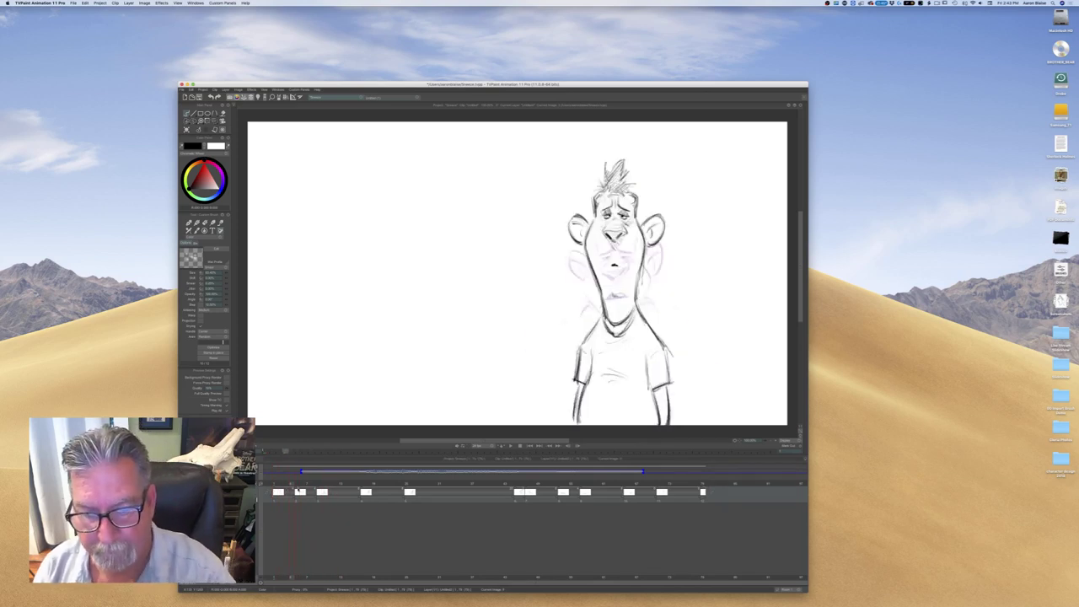
# Draw the shoulders and short shirt sleeves on both sides of the in-between figure, and flip to check them
pyautogui.press('Right')
pyautogui.moveTo(658, 310)
pyautogui.mouseDown()
pyautogui.moveTo(679, 334)
pyautogui.moveTo(645, 361)
pyautogui.mouseUp()
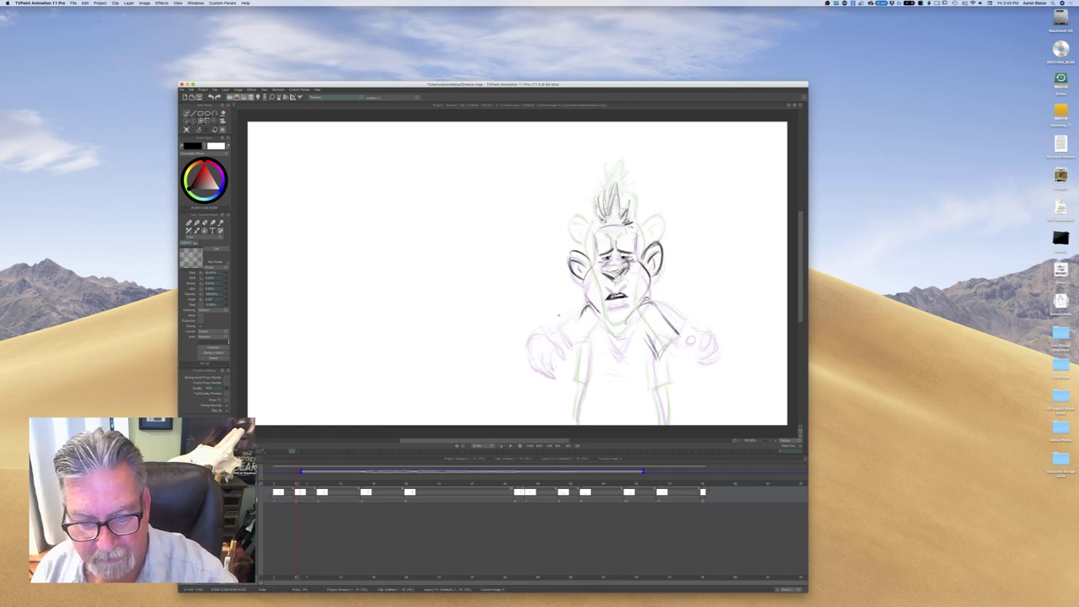
pyautogui.moveTo(580, 317)
pyautogui.mouseDown()
pyautogui.moveTo(564, 357)
pyautogui.moveTo(579, 361)
pyautogui.mouseUp()
pyautogui.moveTo(593, 339); pyautogui.dragTo(586, 359)
pyautogui.press('Left')
pyautogui.press('Right')
# Draw both sides of the torso from the sleeves to the bottom edge of the picture, and flip to check
pyautogui.moveTo(656, 358); pyautogui.dragTo(663, 425)
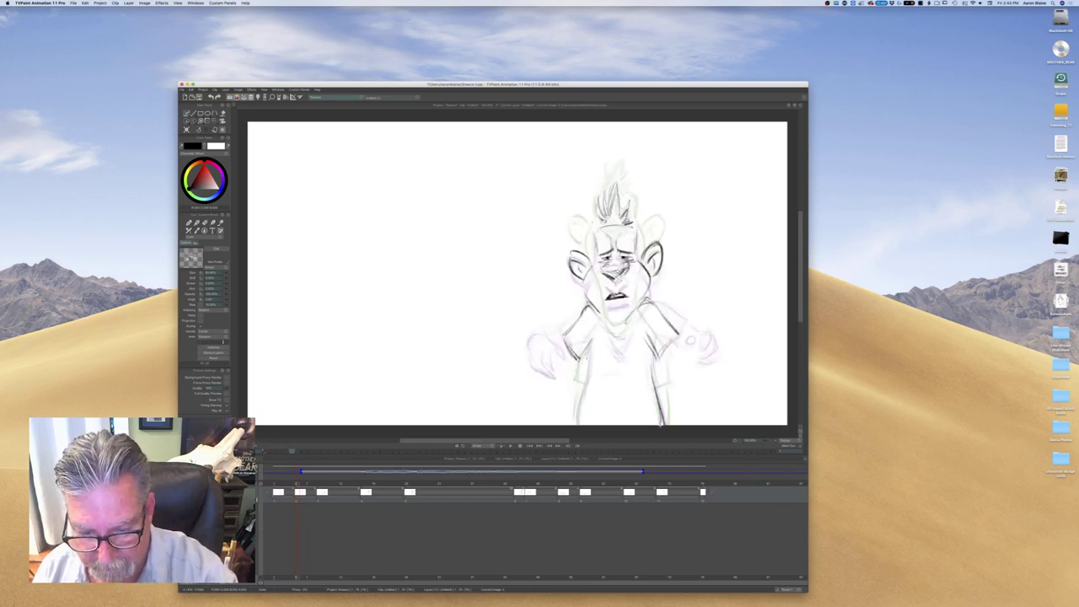
pyautogui.moveTo(586, 349); pyautogui.dragTo(578, 424)
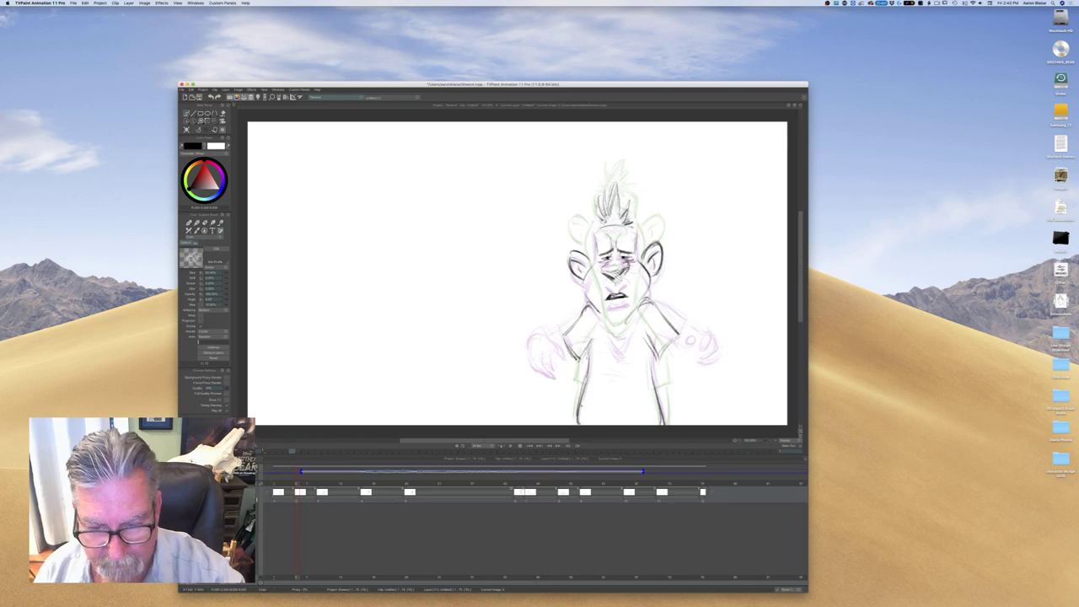
pyautogui.press('Left')
pyautogui.press('Right')
# Draw the character's left arm hanging down from the sleeve with its outer and inner contours, and flip to check it
pyautogui.moveTo(675, 342); pyautogui.dragTo(690, 364)
pyautogui.moveTo(675, 342)
pyautogui.mouseDown()
pyautogui.moveTo(689, 358)
pyautogui.moveTo(692, 413)
pyautogui.mouseUp()
pyautogui.moveTo(686, 364); pyautogui.dragTo(693, 415)
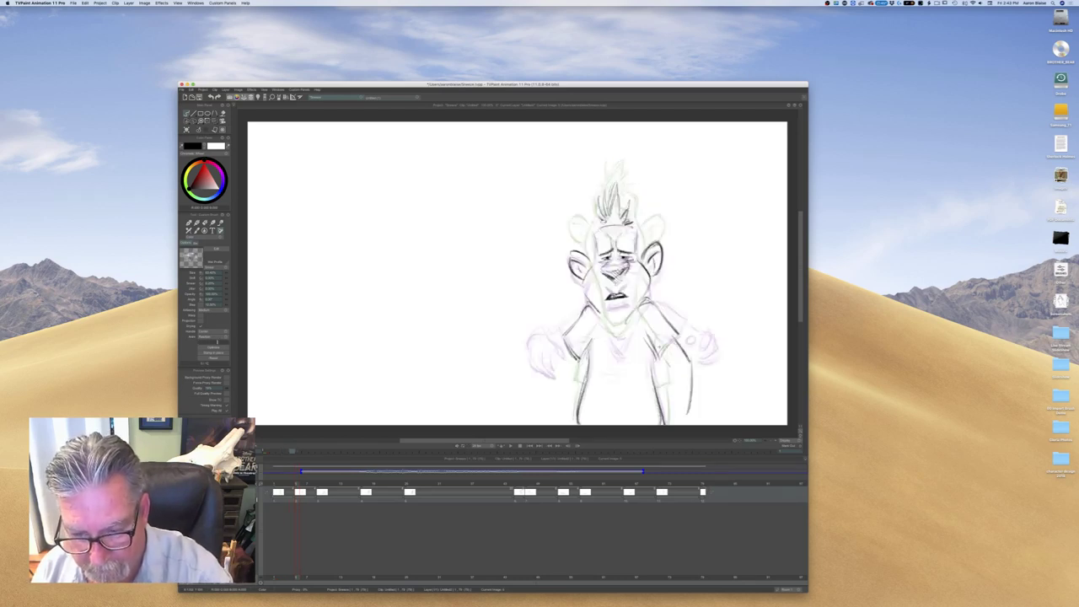
pyautogui.moveTo(661, 332); pyautogui.dragTo(680, 359)
pyautogui.moveTo(657, 336)
pyautogui.mouseDown()
pyautogui.moveTo(676, 363)
pyautogui.moveTo(678, 418)
pyautogui.mouseUp()
pyautogui.moveTo(676, 376); pyautogui.dragTo(686, 420)
pyautogui.press('Left')
pyautogui.press('Right')
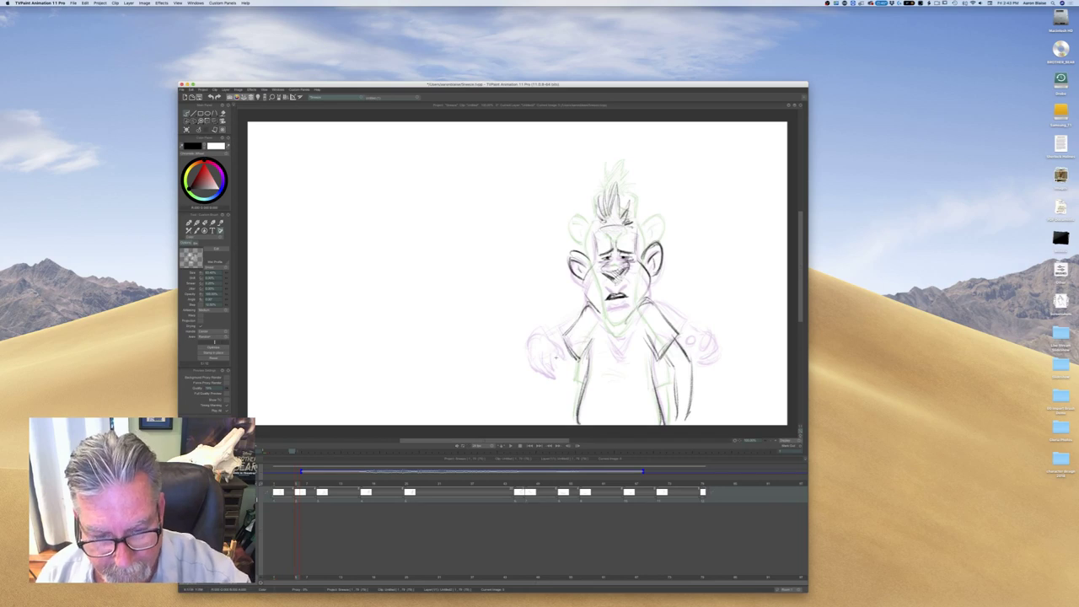
# Draw the character's right arm hanging down from the sleeve, and flip between drawings to check it
pyautogui.moveTo(560, 348); pyautogui.dragTo(553, 401)
pyautogui.moveTo(575, 356)
pyautogui.mouseDown()
pyautogui.moveTo(568, 408)
pyautogui.moveTo(550, 412)
pyautogui.mouseUp()
pyautogui.moveTo(556, 378); pyautogui.dragTo(551, 425)
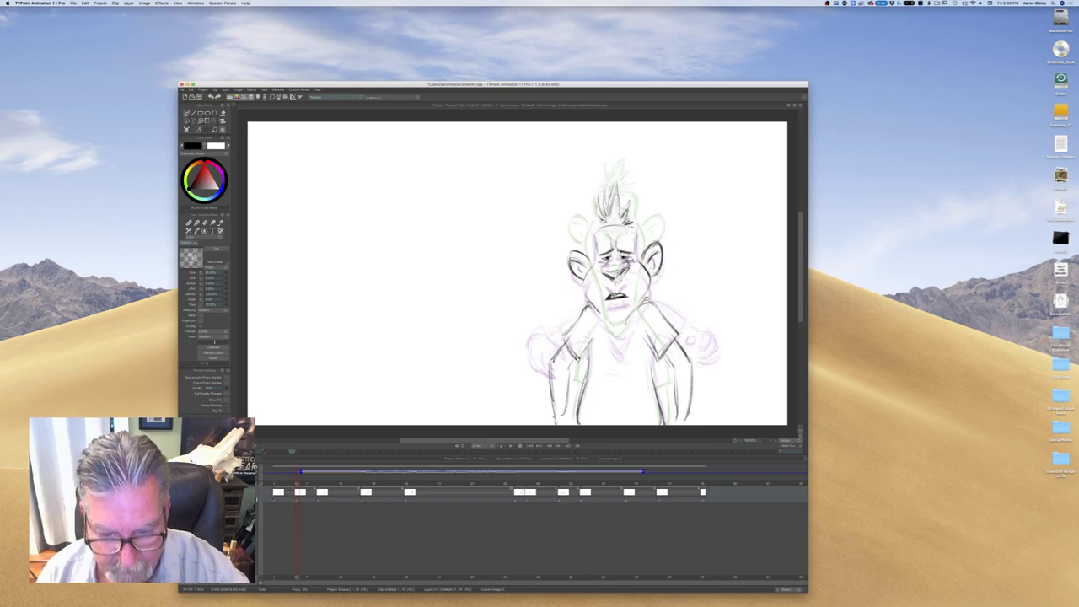
pyautogui.press('Left')
pyautogui.press('Right')
pyautogui.press('Left')
pyautogui.press('Right')
# Strengthen the torso side beside the character's right arm, add the V-shaped shirt collar, and flip to check the pose
pyautogui.moveTo(589, 358); pyautogui.dragTo(577, 425)
pyautogui.press('Left')
pyautogui.press('Right')
pyautogui.press('Left')
pyautogui.press('Right')
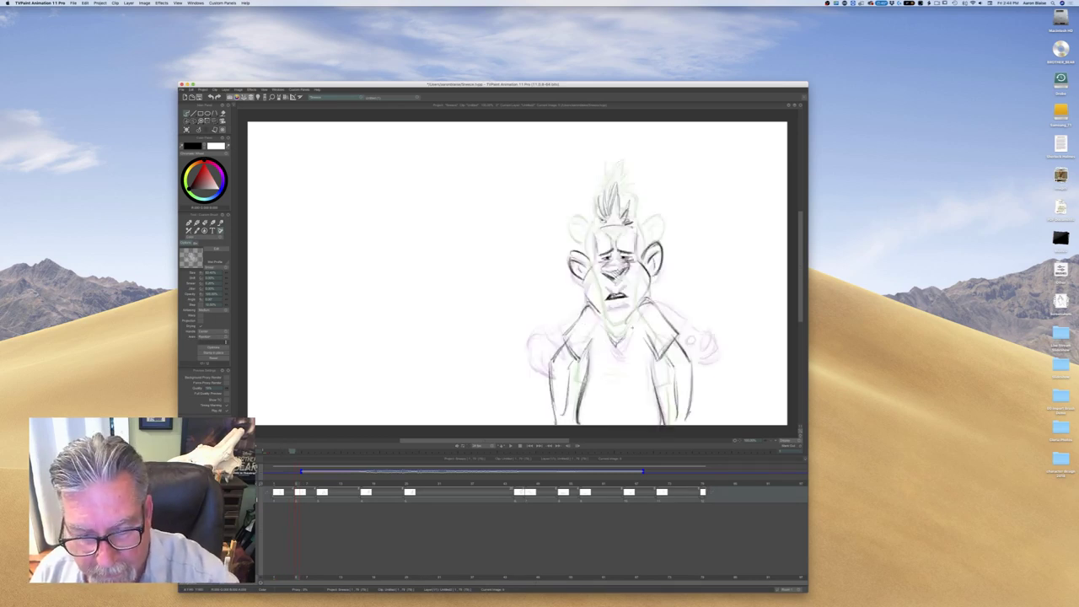
pyautogui.press('Left')
pyautogui.press('Right')
pyautogui.press('Left')
pyautogui.press('Right')
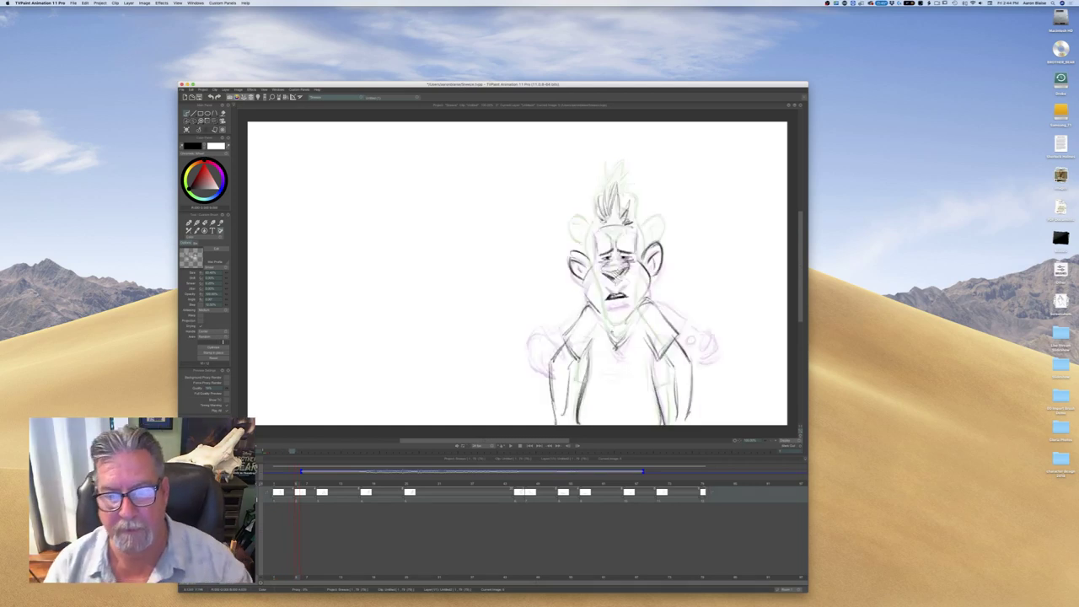
pyautogui.press('Left')
pyautogui.press('Right')
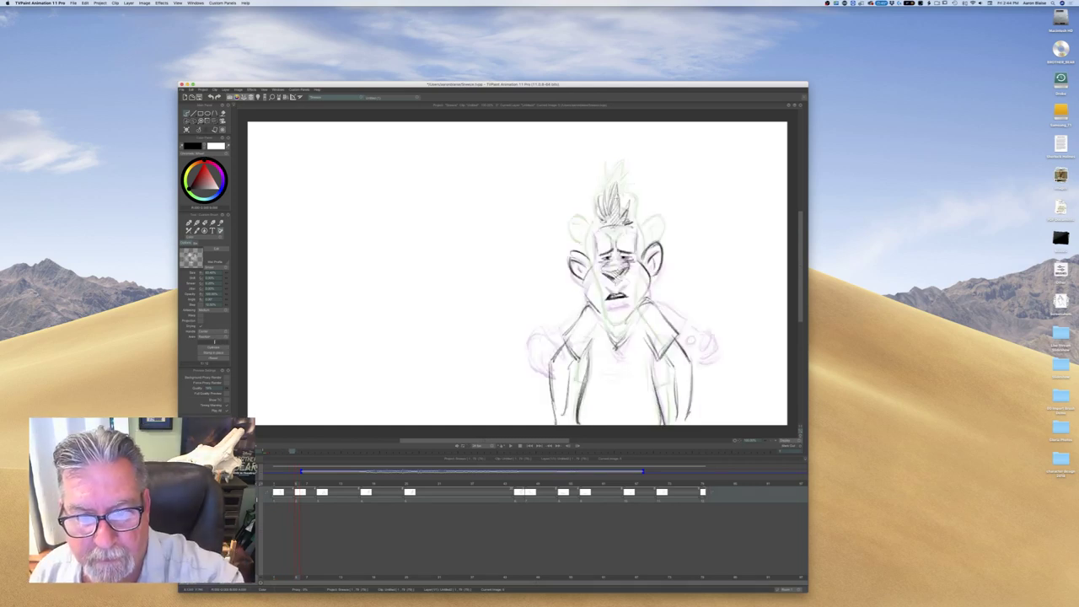
# Flip between the neighbouring drawings and play back the whole animation to check the new pose's motion and timing
pyautogui.press('Left')
pyautogui.press('Right')
pyautogui.press('Left')
pyautogui.press('Right')
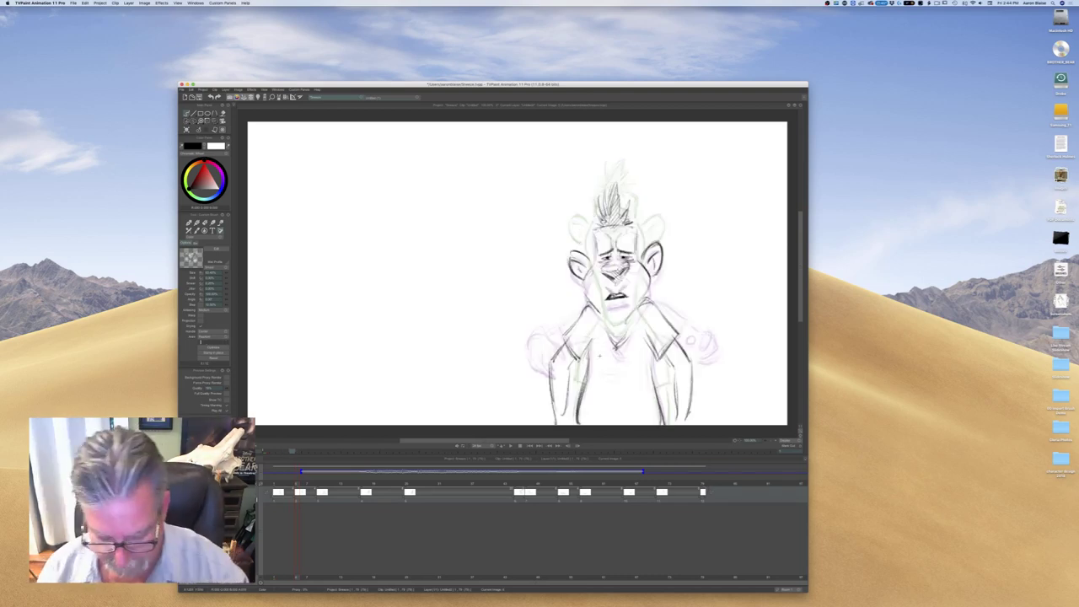
pyautogui.press('Tab')
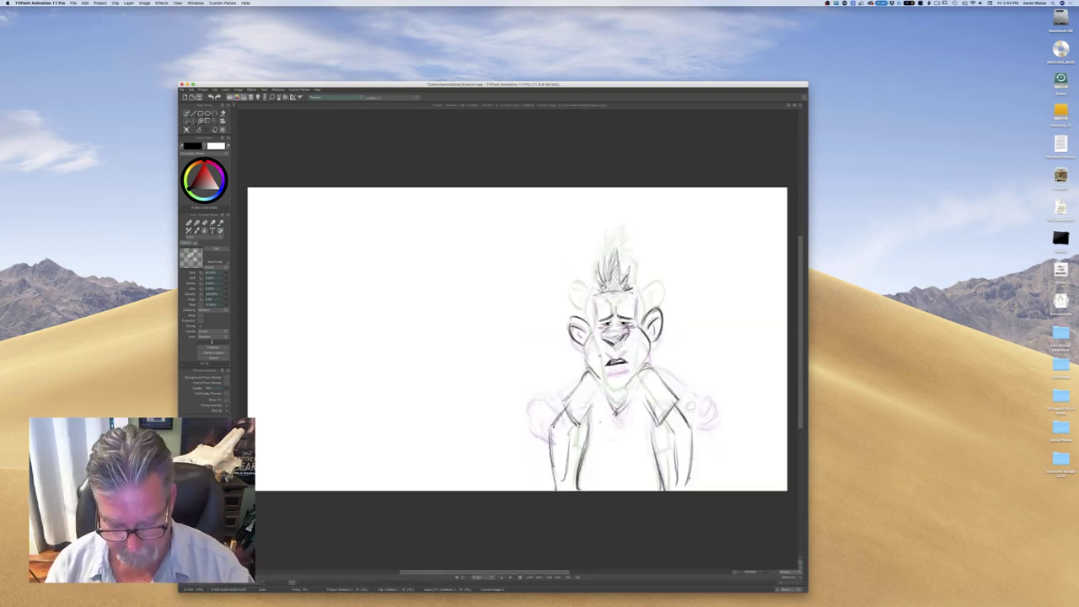
pyautogui.click(510, 579)
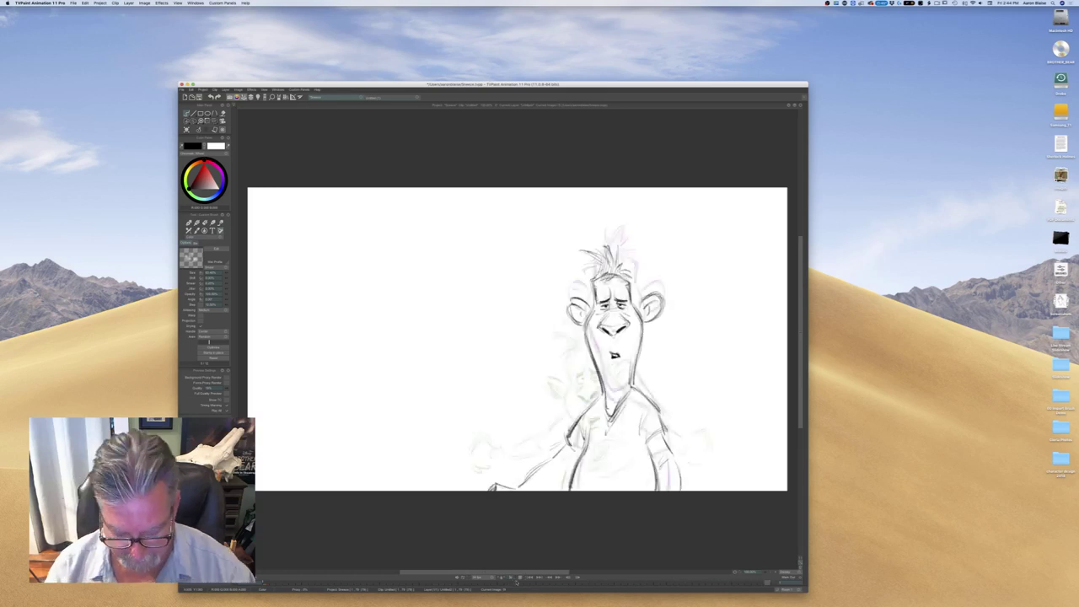
pyautogui.click(517, 583)
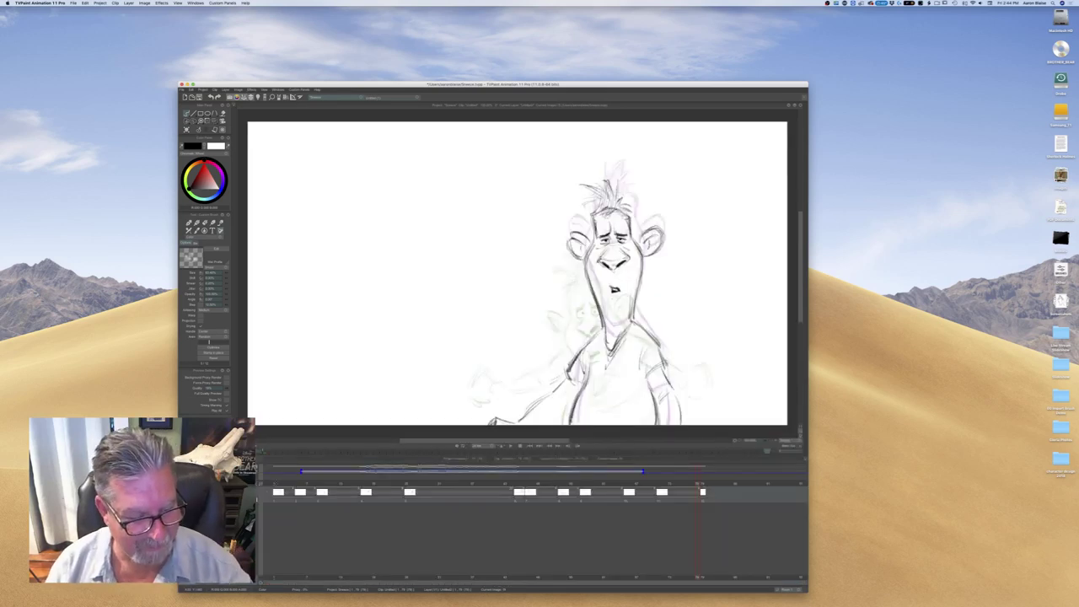
pyautogui.click(509, 446)
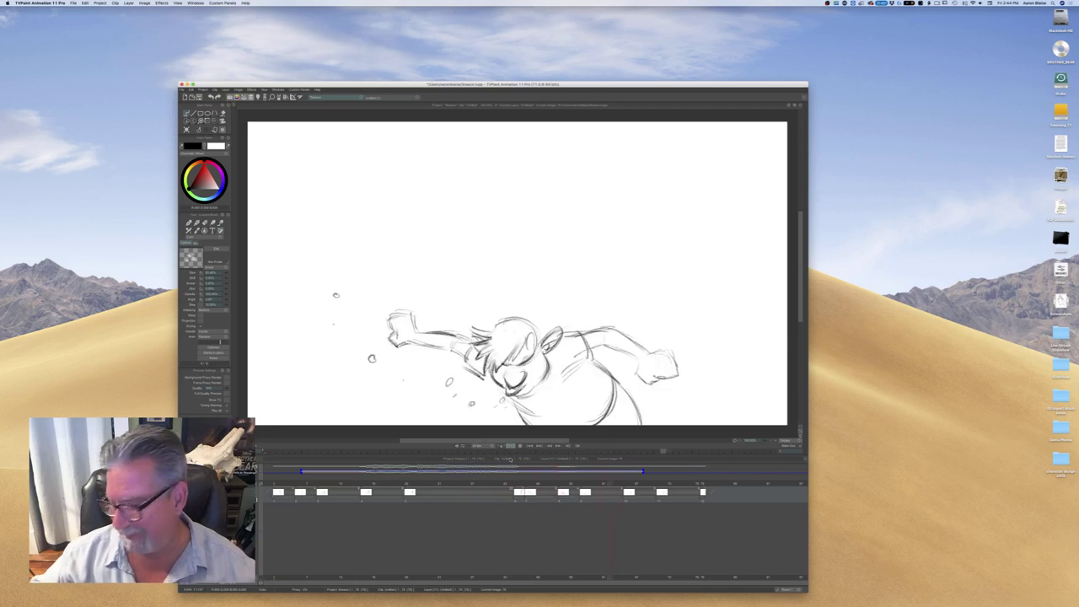
pyautogui.click(521, 447)
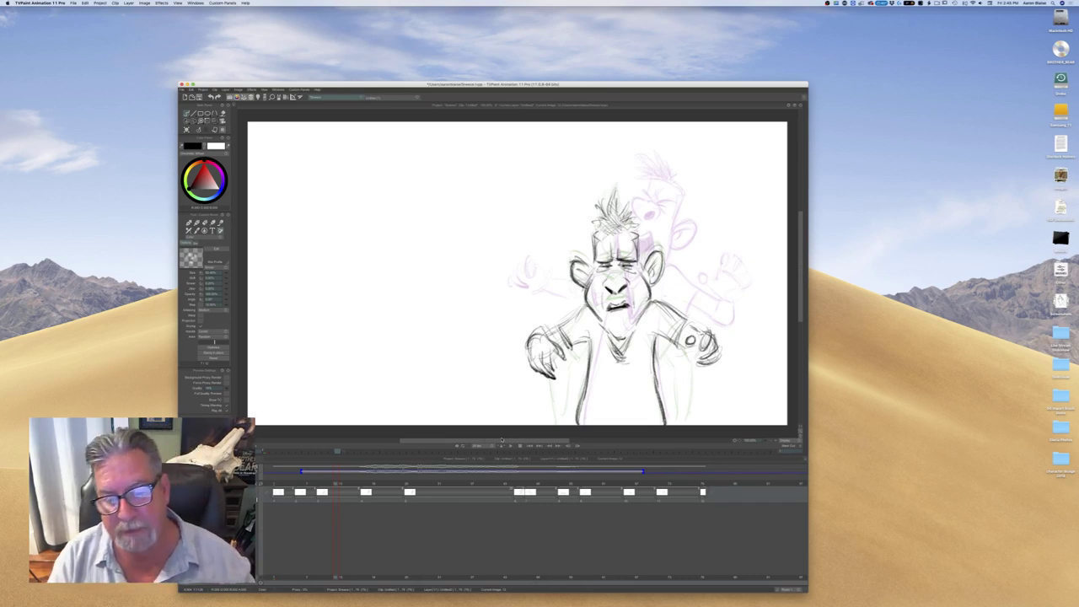
# Insert a blank drawing between the frowning pose and the screaming pose, and place it directly before the screaming drawing in the timeline
pyautogui.moveTo(585, 305); pyautogui.dragTo(573, 318)
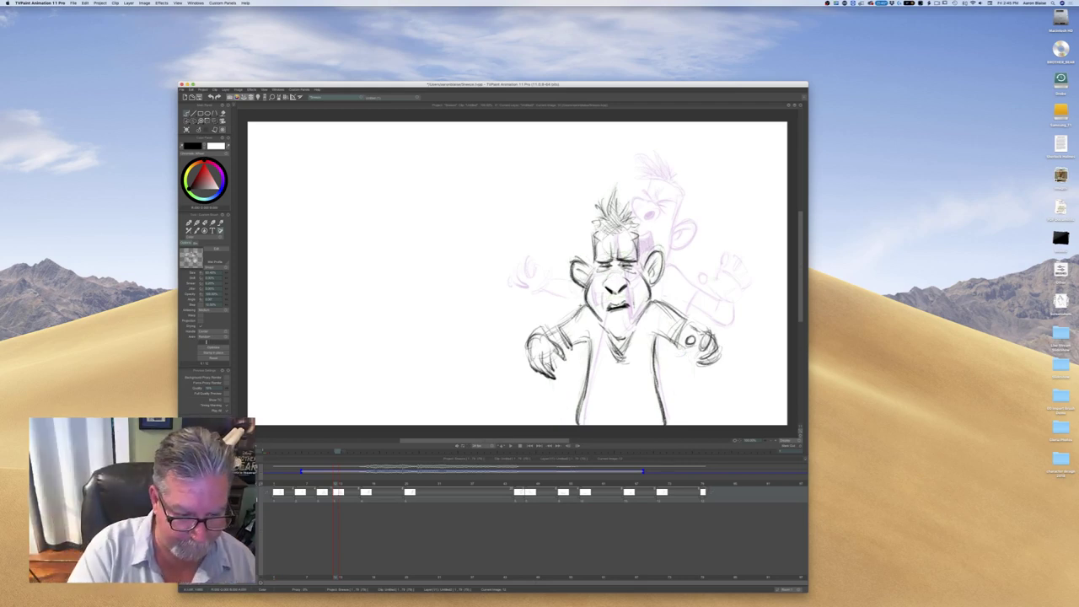
pyautogui.press('super+z')
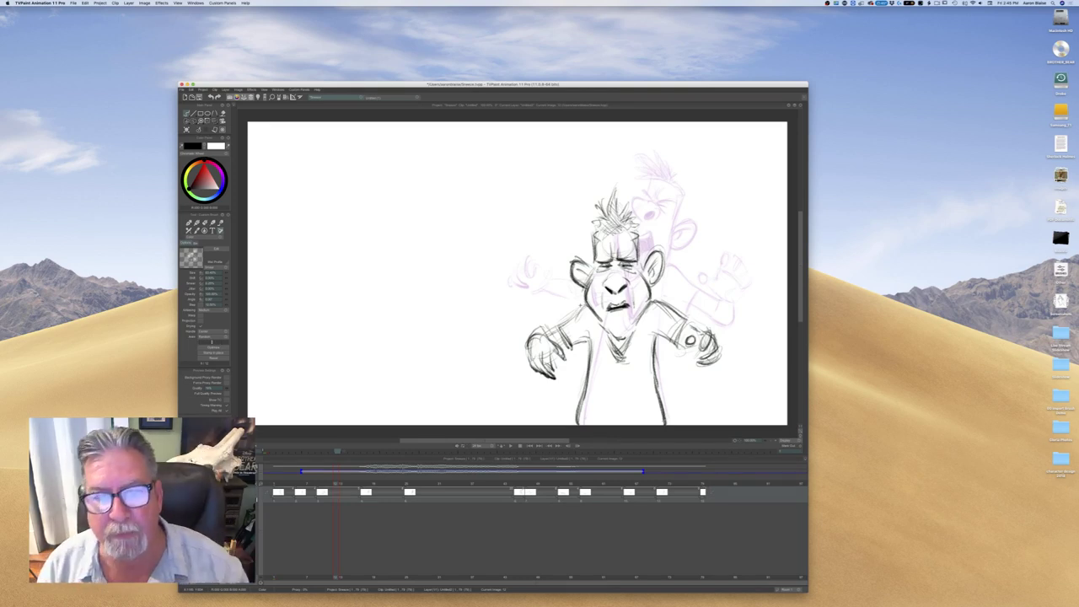
pyautogui.moveTo(338, 451); pyautogui.dragTo(318, 450)
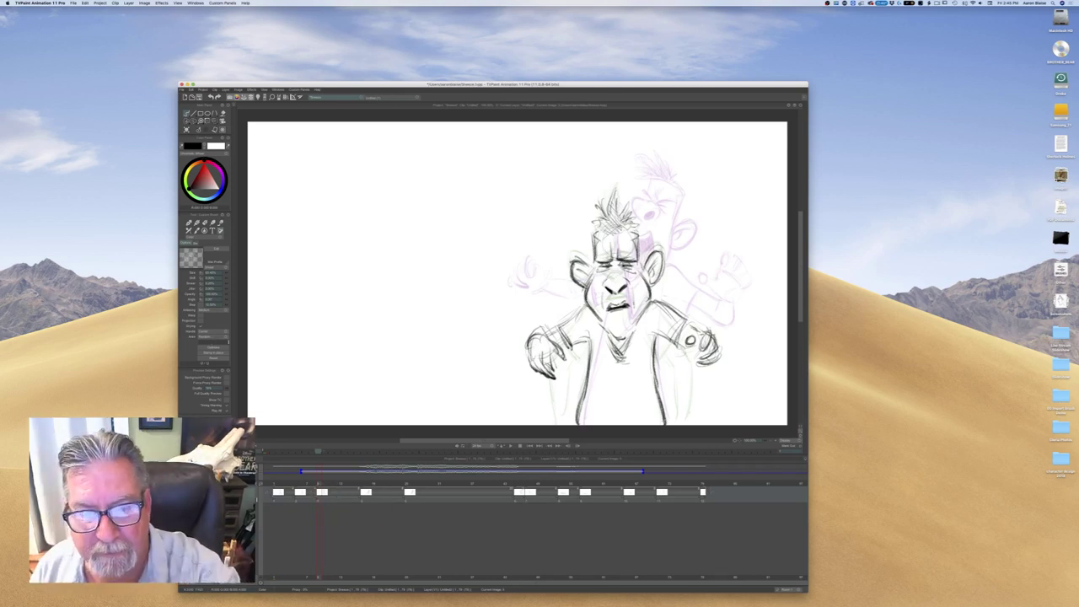
pyautogui.press('Right')
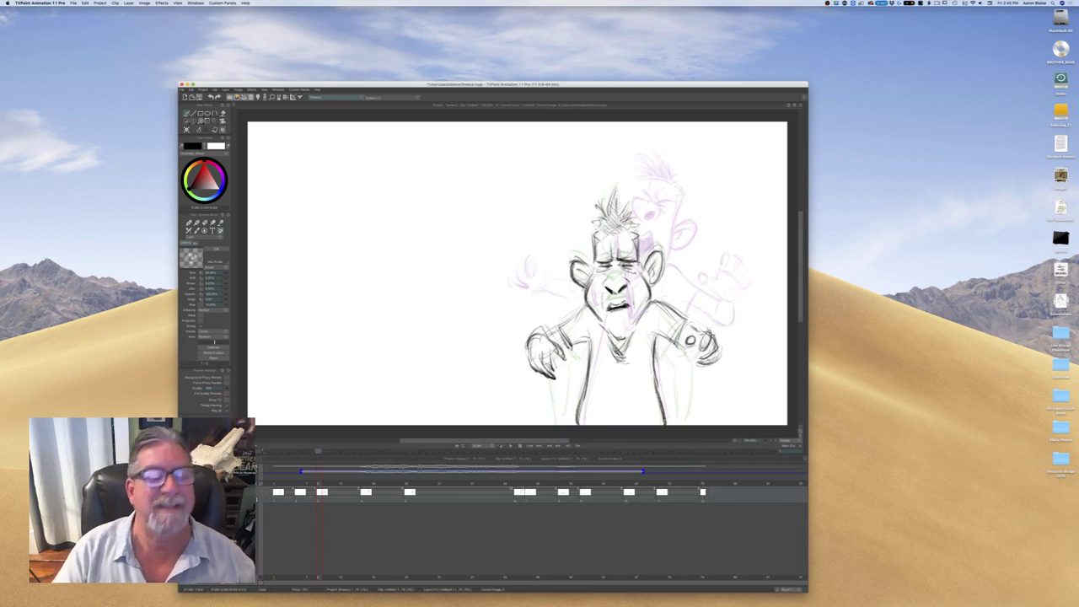
pyautogui.moveTo(318, 451); pyautogui.dragTo(279, 450)
pyautogui.moveTo(281, 503)
pyautogui.mouseDown()
pyautogui.moveTo(382, 503)
pyautogui.moveTo(341, 503)
pyautogui.mouseUp()
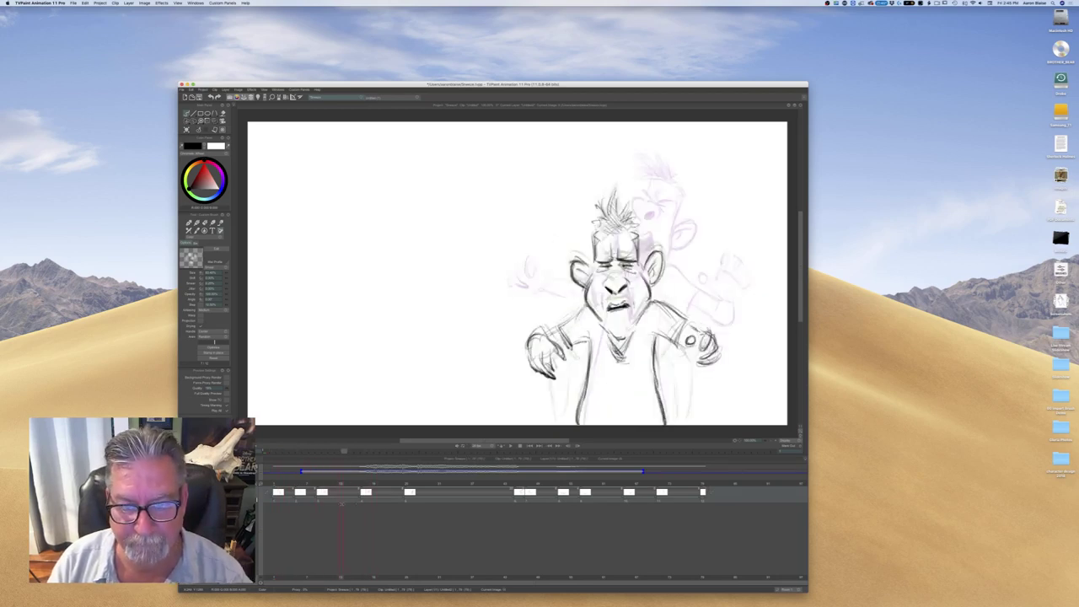
pyautogui.moveTo(344, 504); pyautogui.dragTo(341, 505)
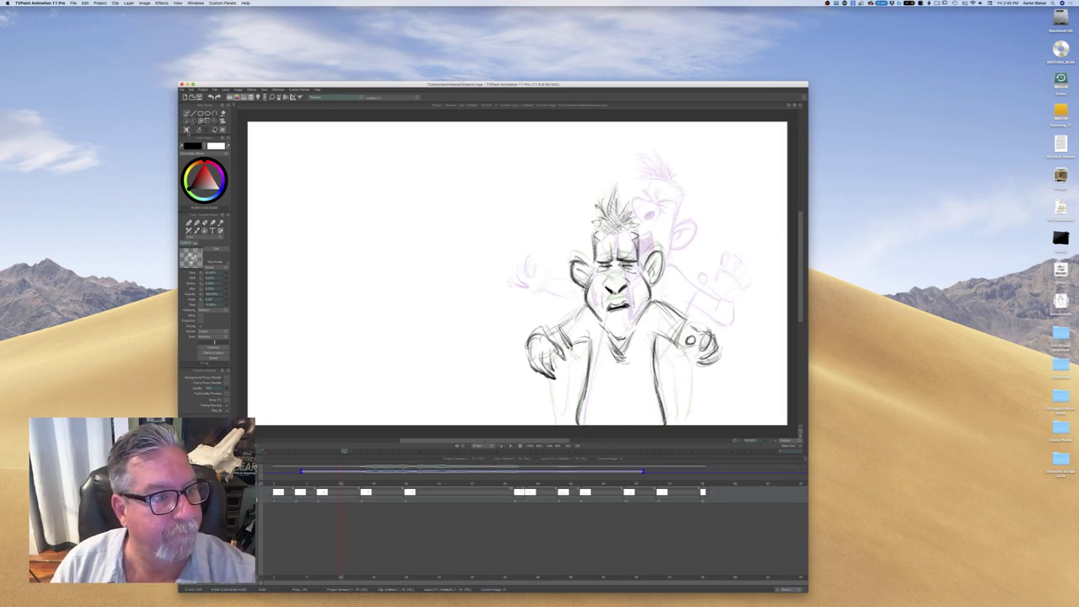
pyautogui.click(186, 130)
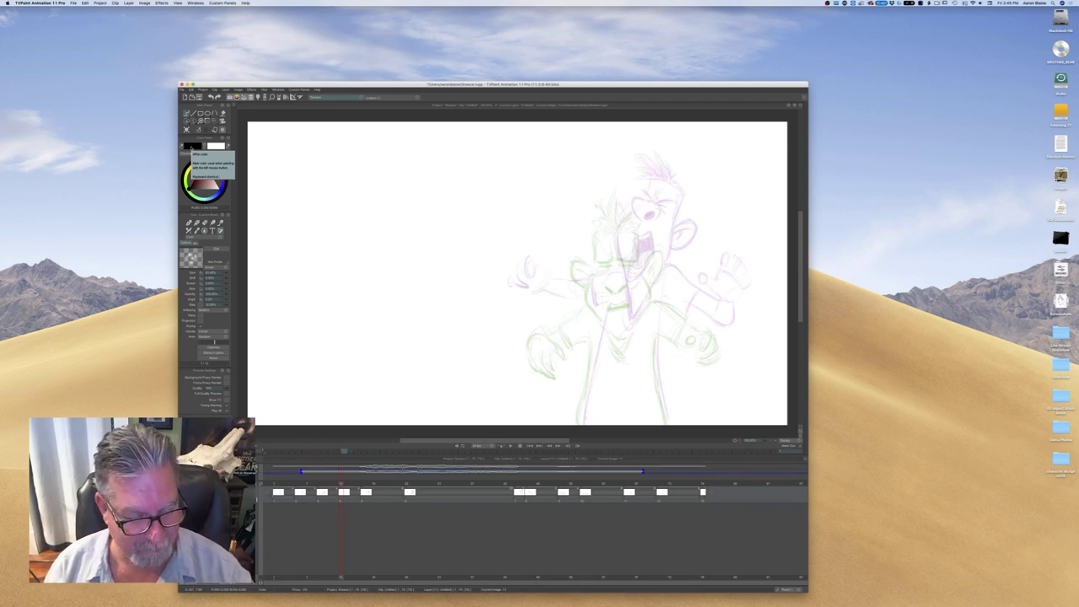
pyautogui.moveTo(340, 491); pyautogui.dragTo(352, 492)
pyautogui.press('Right')
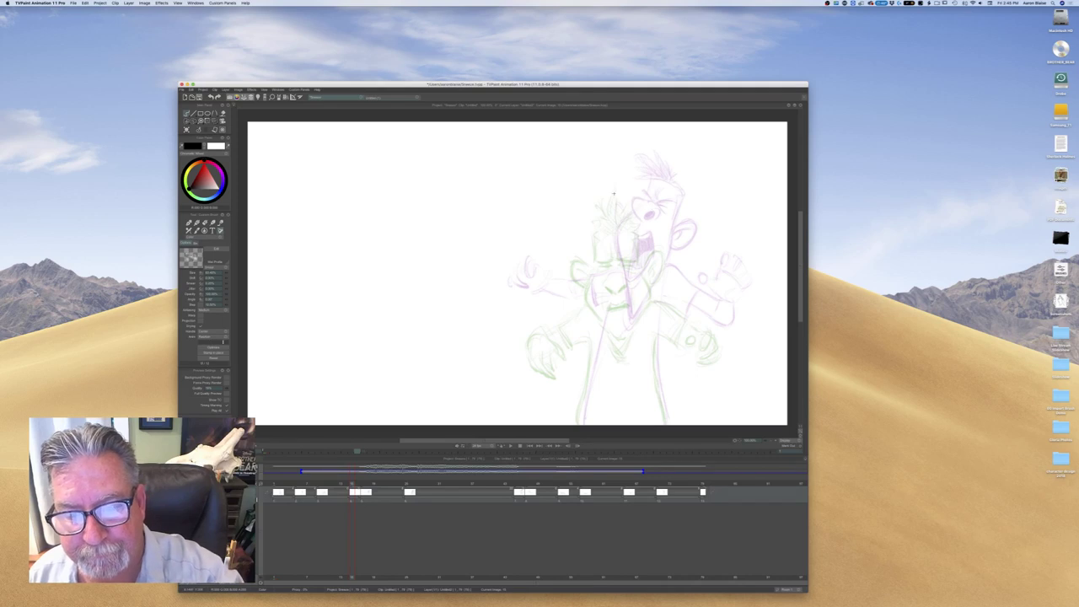
# Sketch the top of the head and the ear-side contour of the face down to the jaw, and flip to check
pyautogui.moveTo(628, 210); pyautogui.dragTo(651, 214)
pyautogui.press('Left')
pyautogui.press('Right')
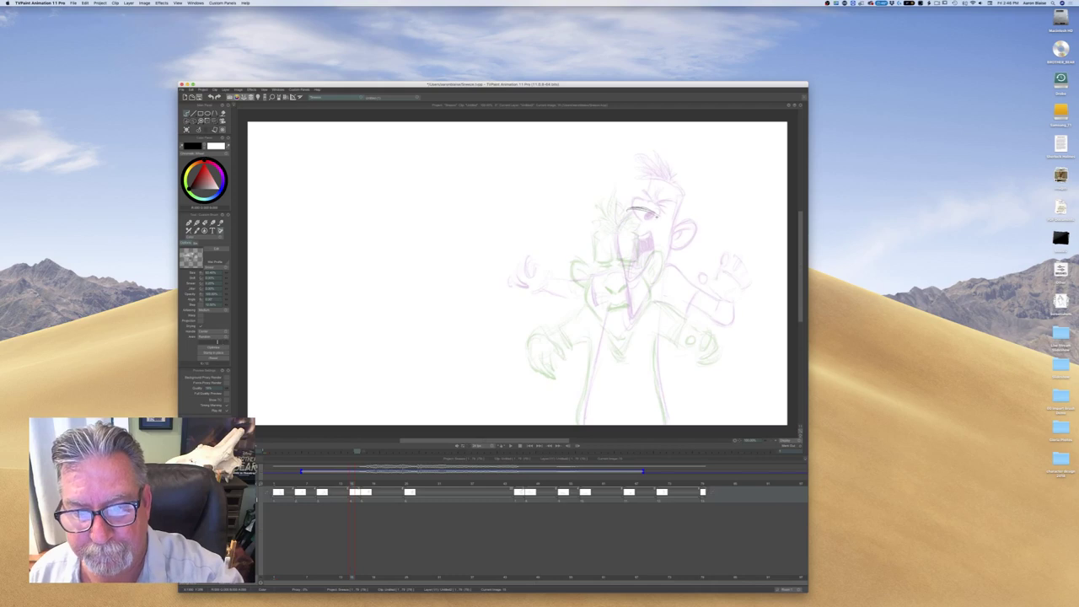
pyautogui.moveTo(656, 223); pyautogui.dragTo(656, 264)
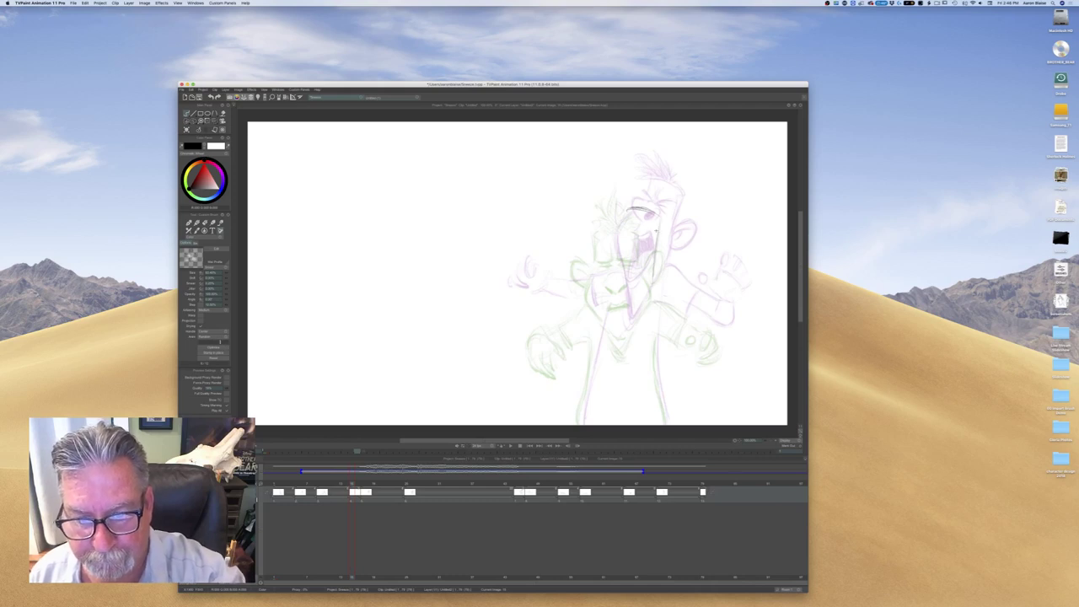
pyautogui.press('Left')
pyautogui.press('Right')
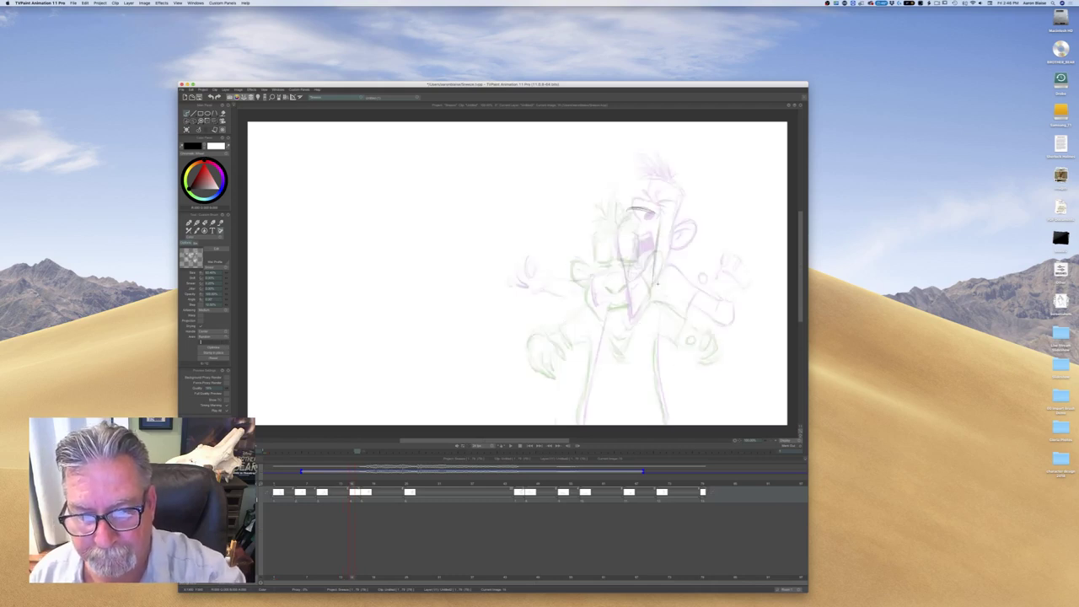
pyautogui.moveTo(657, 253); pyautogui.dragTo(654, 285)
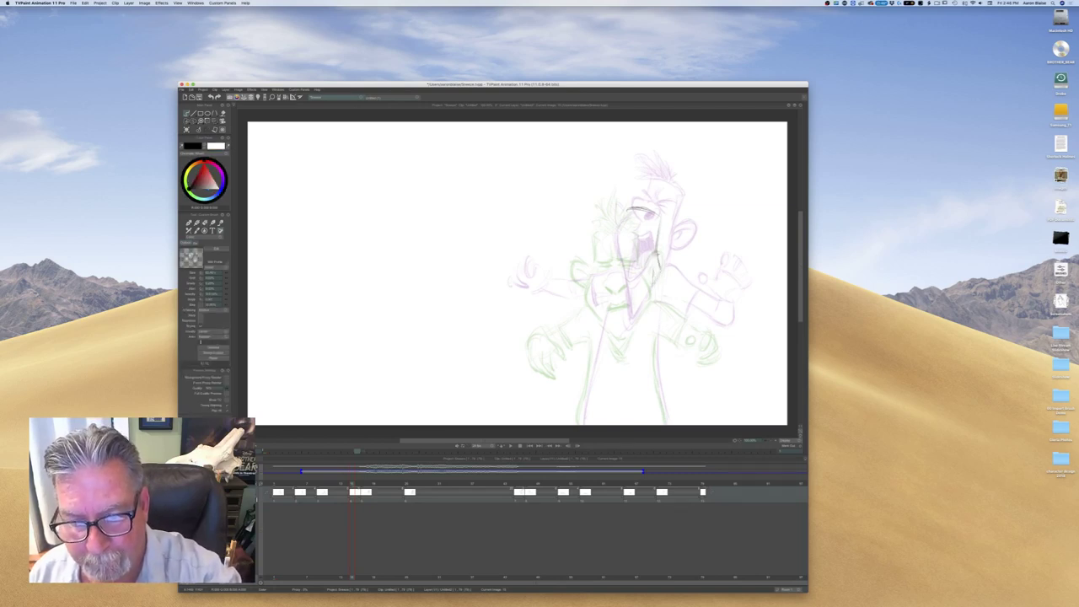
pyautogui.moveTo(658, 245); pyautogui.dragTo(655, 291)
pyautogui.press('Left')
pyautogui.press('Right')
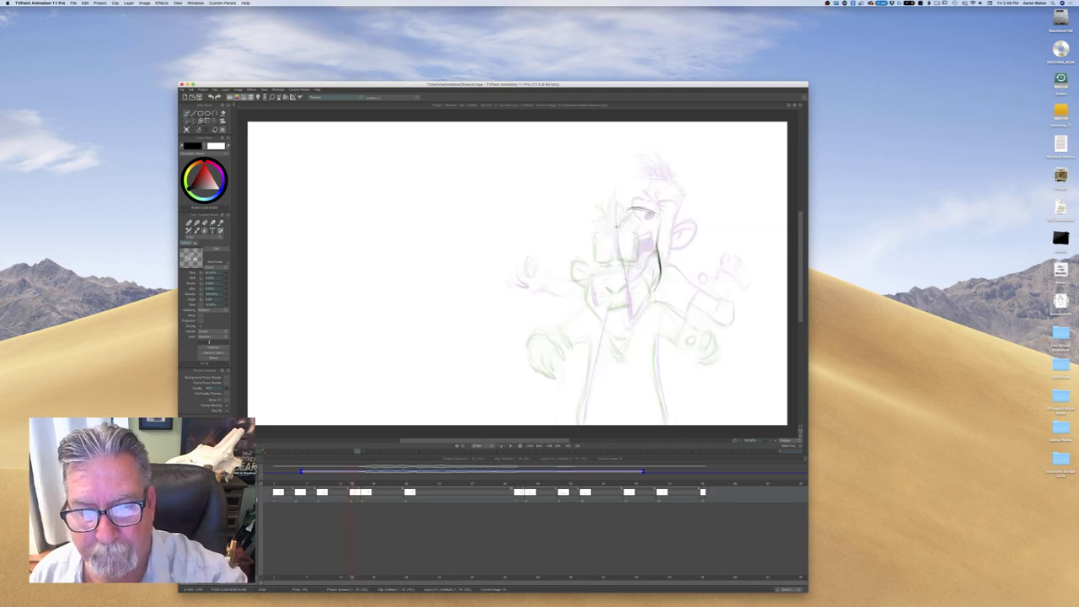
# Draw the front contour of the face from the forehead over the cheek down to the chin, and flip to check
pyautogui.moveTo(624, 207)
pyautogui.mouseDown()
pyautogui.moveTo(620, 238)
pyautogui.moveTo(620, 226)
pyautogui.mouseUp()
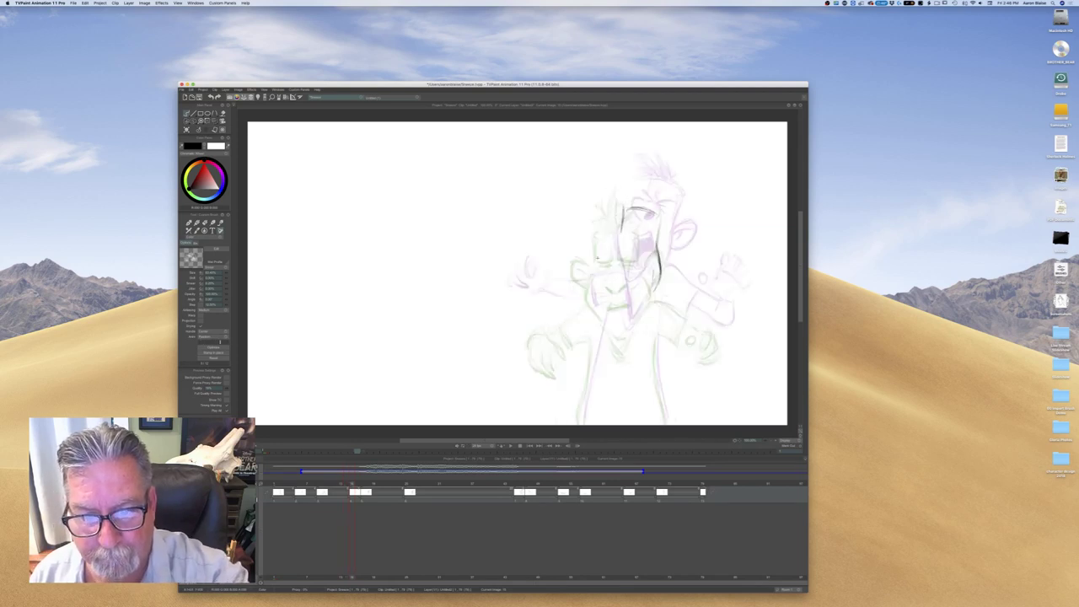
pyautogui.moveTo(613, 234)
pyautogui.mouseDown()
pyautogui.moveTo(600, 258)
pyautogui.moveTo(617, 317)
pyautogui.mouseUp()
pyautogui.moveTo(600, 266); pyautogui.dragTo(620, 322)
pyautogui.press('Left')
pyautogui.press('Right')
# Sketch the shoulder and upper-arm lines on both sides of the character, and flip to check them
pyautogui.moveTo(660, 285)
pyautogui.mouseDown()
pyautogui.moveTo(675, 297)
pyautogui.moveTo(646, 301)
pyautogui.moveTo(733, 323)
pyautogui.mouseUp()
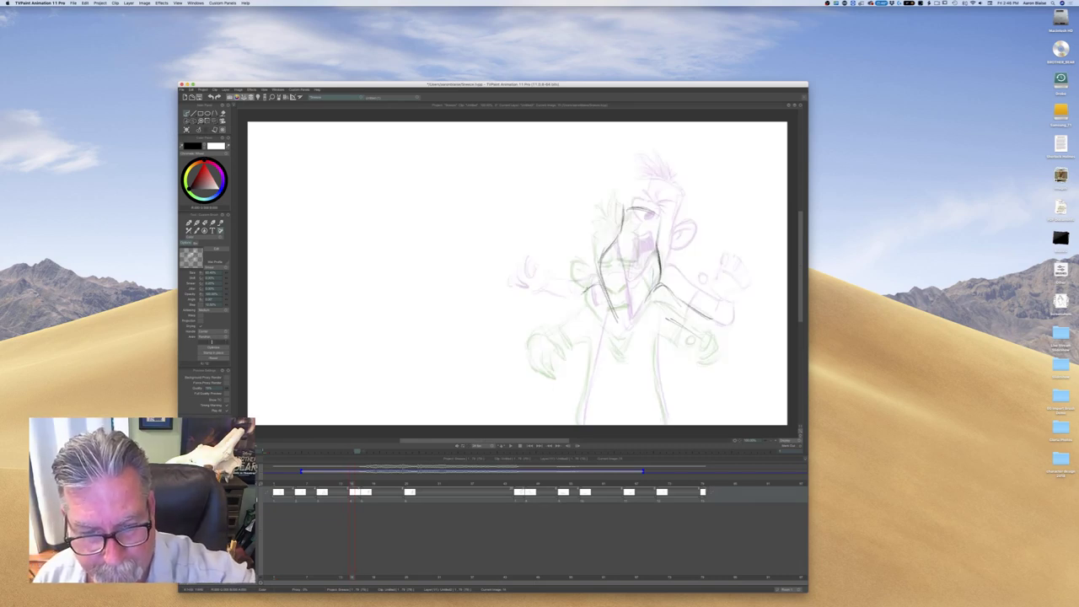
pyautogui.moveTo(560, 298); pyautogui.dragTo(579, 291)
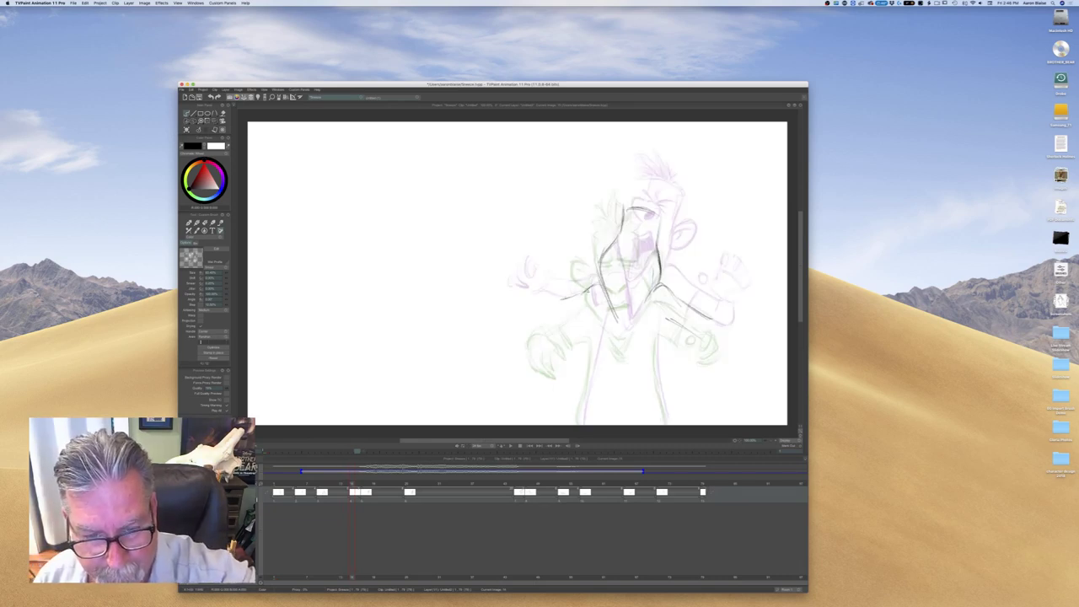
pyautogui.press('Left')
pyautogui.press('Right')
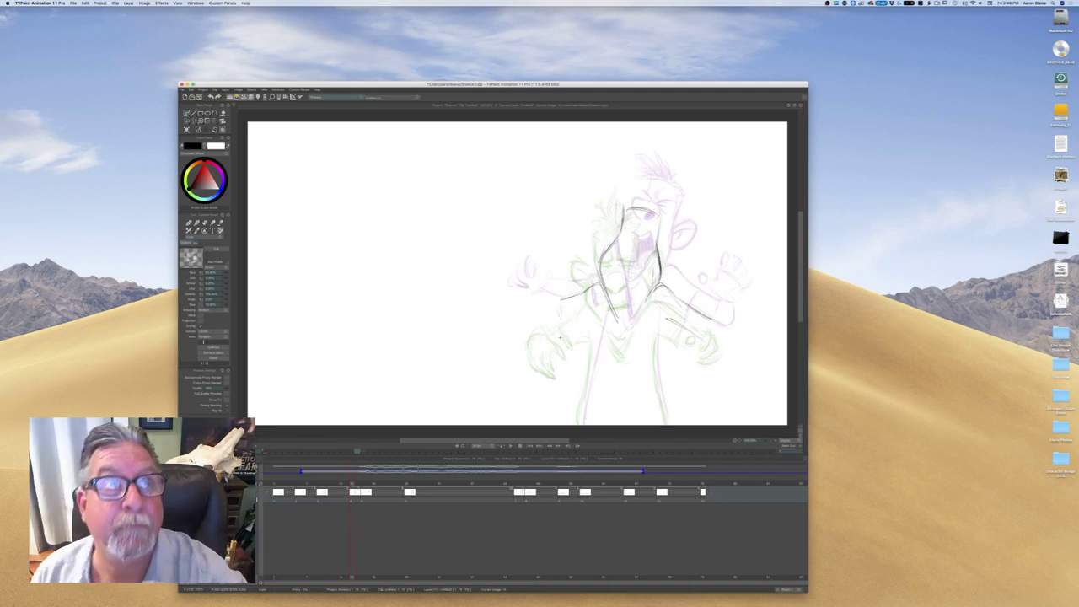
# Draw both sides of the torso down to the bottom edge of the picture, and flip between drawings to check them
pyautogui.press('Left')
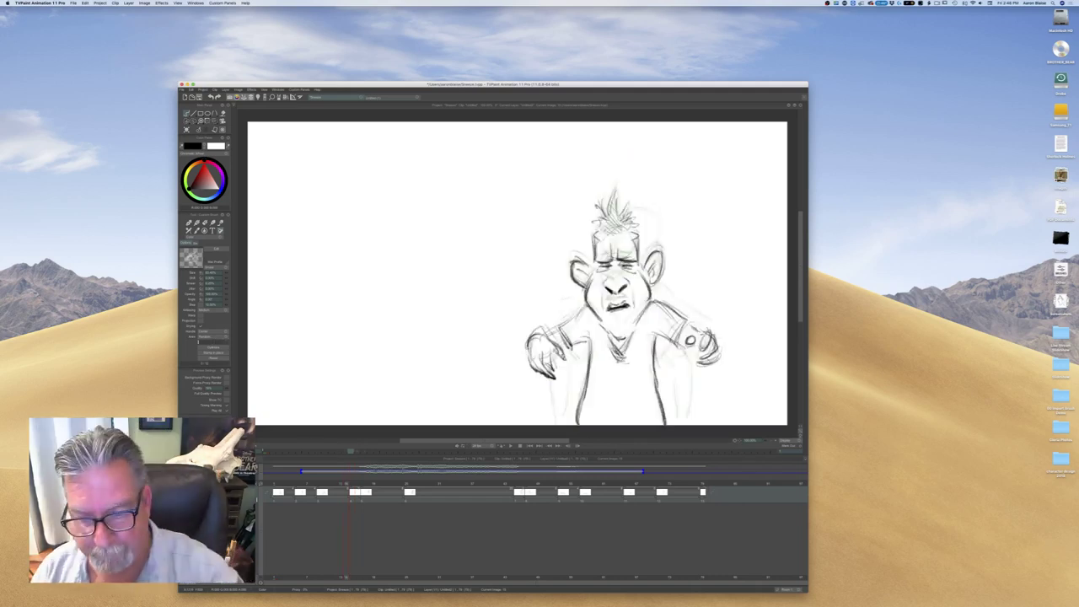
pyautogui.press('Right')
pyautogui.moveTo(655, 344); pyautogui.dragTo(665, 416)
pyautogui.moveTo(656, 362); pyautogui.dragTo(667, 426)
pyautogui.moveTo(597, 341); pyautogui.dragTo(580, 425)
pyautogui.moveTo(600, 320); pyautogui.dragTo(583, 405)
pyautogui.press('Left')
pyautogui.press('Right')
pyautogui.press('Left')
pyautogui.press('Right')
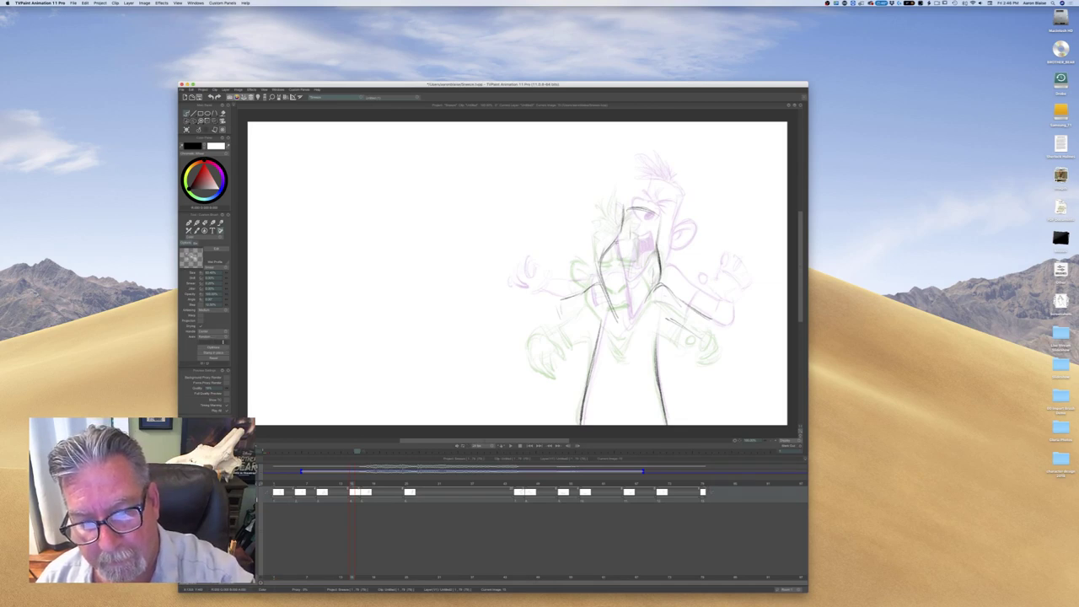
# Draw the nose with its dark nostril on the tilted face, and flip between drawings to check its placement
pyautogui.moveTo(614, 251); pyautogui.dragTo(638, 254)
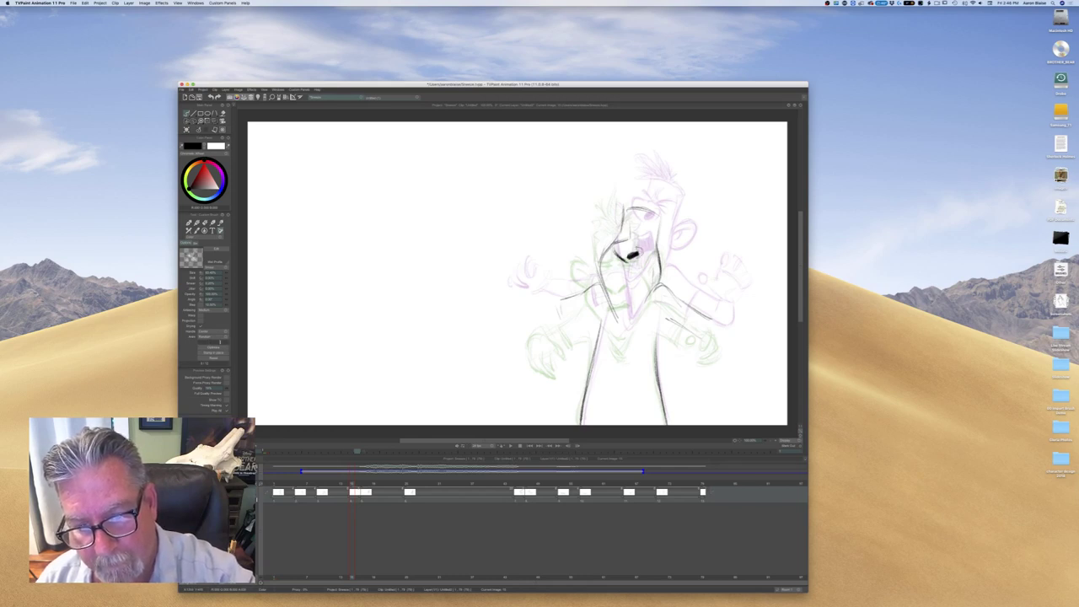
pyautogui.press('Left')
pyautogui.press('Right')
pyautogui.press('Left')
pyautogui.press('Right')
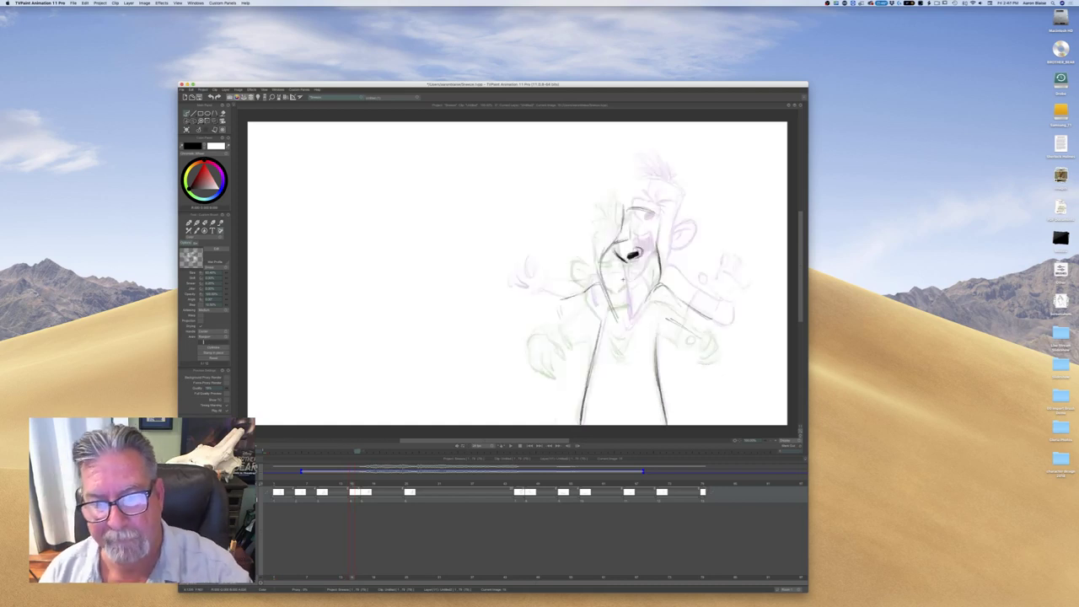
pyautogui.press('Left')
pyautogui.press('Right')
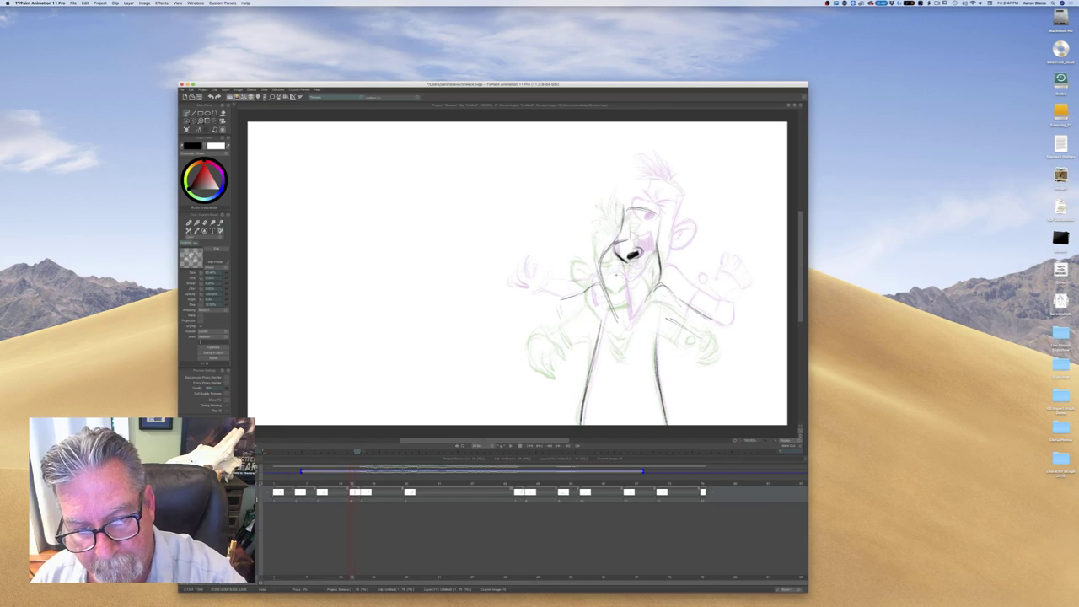
# Draw the open mouth below the nose with its side lines, lower lip and inner details
pyautogui.moveTo(635, 270); pyautogui.dragTo(642, 283)
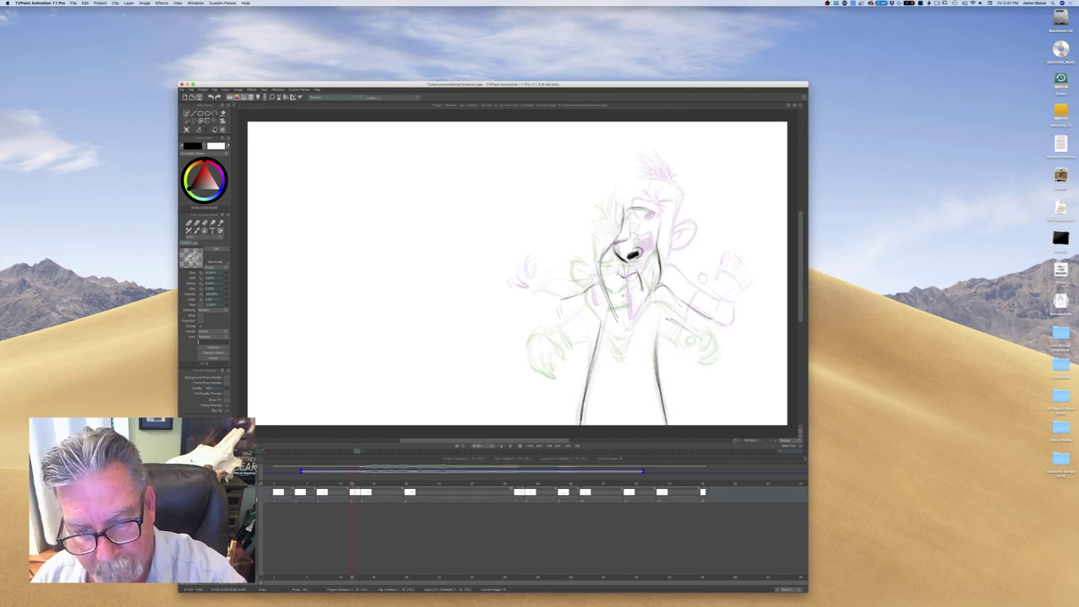
pyautogui.moveTo(619, 276); pyautogui.dragTo(626, 277)
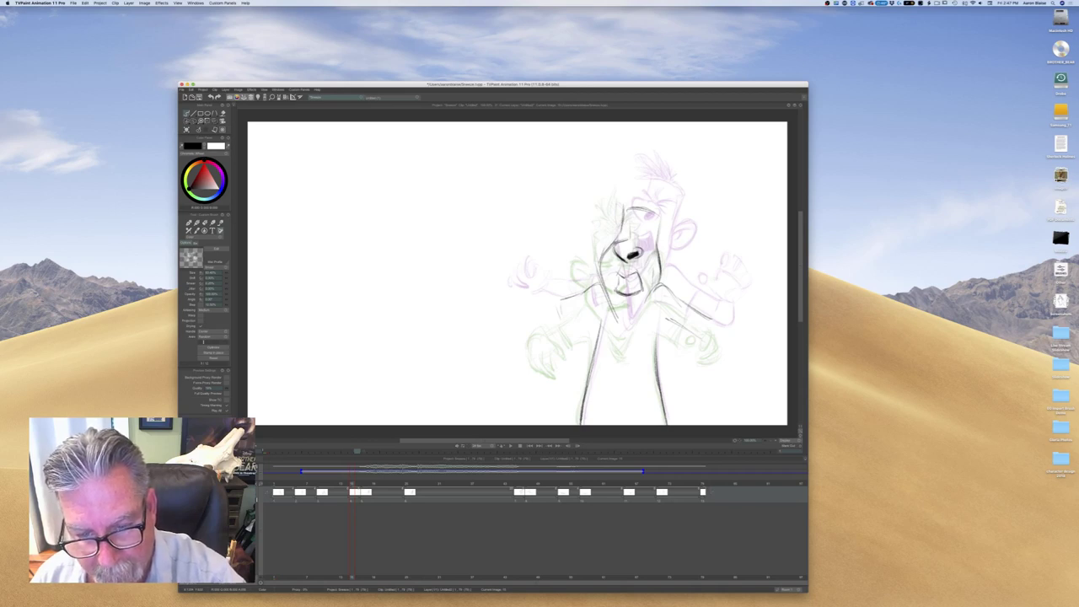
pyautogui.moveTo(613, 290); pyautogui.dragTo(628, 300)
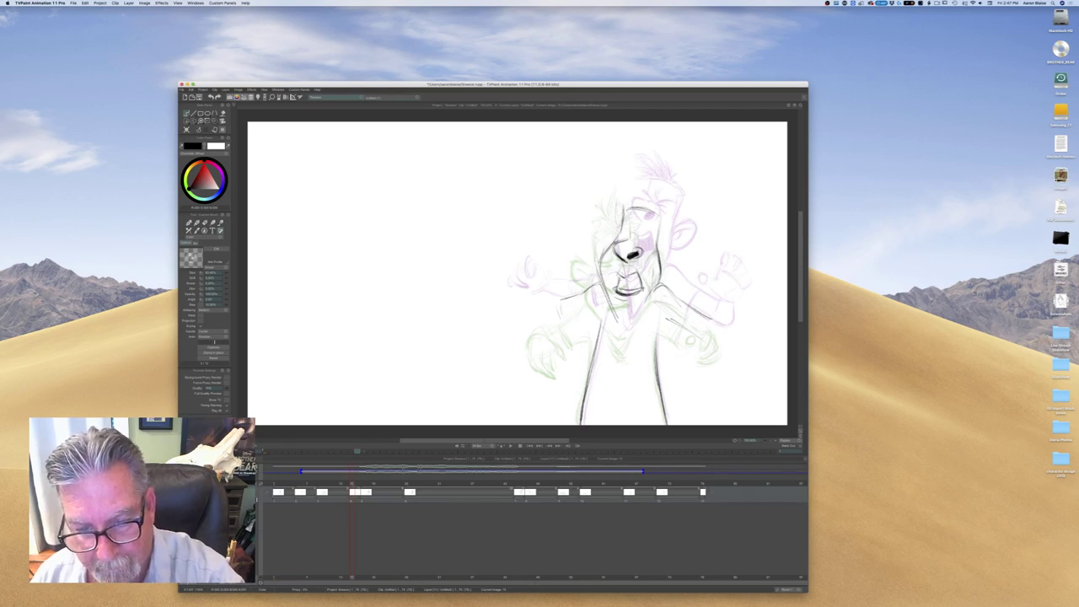
pyautogui.moveTo(621, 282); pyautogui.dragTo(628, 289)
pyautogui.moveTo(628, 281); pyautogui.dragTo(623, 291)
pyautogui.moveTo(624, 281); pyautogui.dragTo(617, 290)
# Add the squeezed-shut eyes above the nose, darken the inside of the mouth, and flip between drawings to check the face
pyautogui.press('Left')
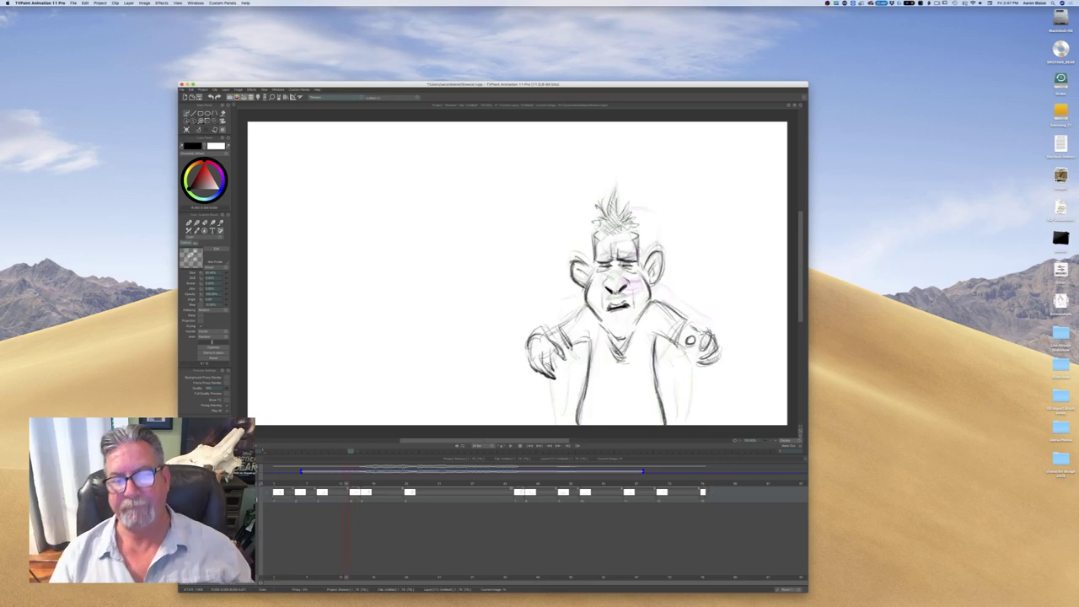
pyautogui.press('Right')
pyautogui.press('Left')
pyautogui.press('Right')
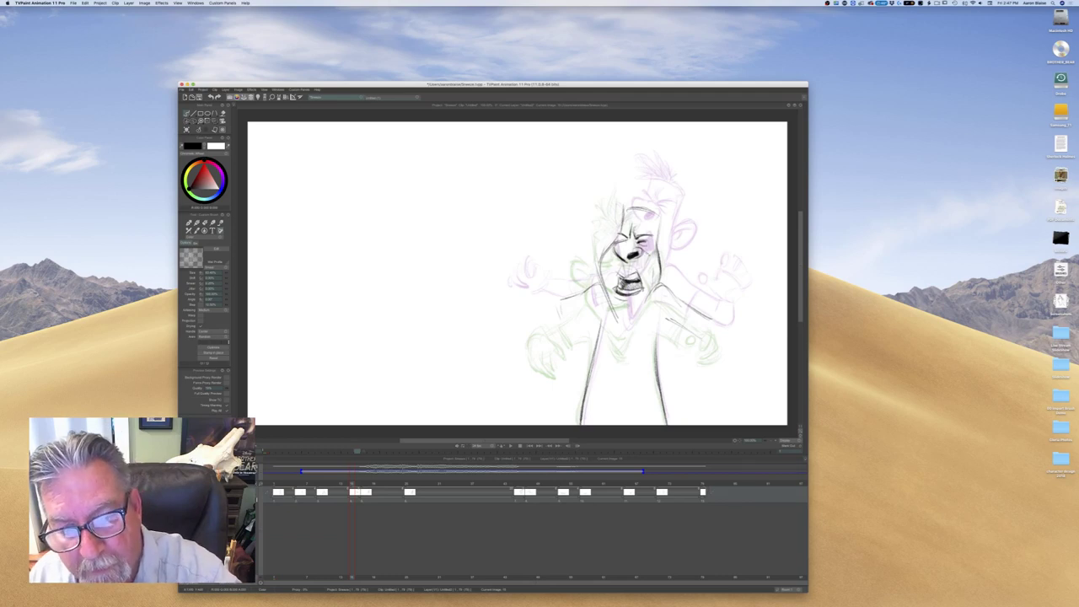
pyautogui.press('Left')
pyautogui.press('Right')
pyautogui.press('Left')
pyautogui.press('Right')
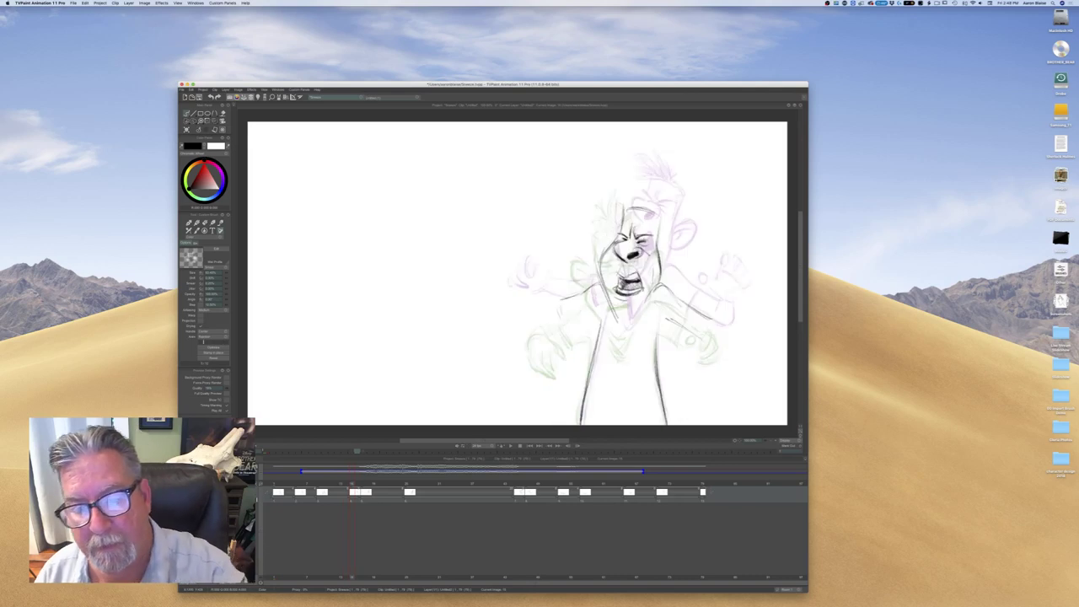
pyautogui.press('Left')
pyautogui.press('Right')
pyautogui.press('Left')
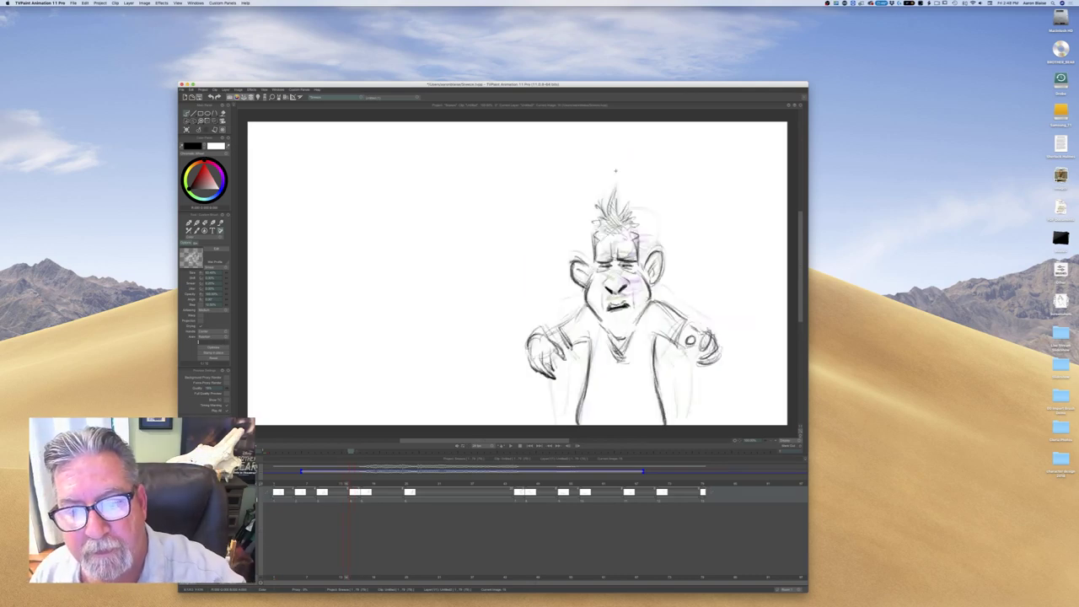
# Draw the tuft of hair on top of the tilted head, and flip between drawings to check it
pyautogui.press('Right')
pyautogui.press('Left')
pyautogui.press('Right')
pyautogui.moveTo(610, 192)
pyautogui.mouseDown()
pyautogui.moveTo(639, 193)
pyautogui.moveTo(653, 208)
pyautogui.moveTo(608, 201)
pyautogui.moveTo(616, 217)
pyautogui.mouseUp()
pyautogui.press('Left')
pyautogui.press('Right')
pyautogui.press('Left')
pyautogui.press('Right')
pyautogui.press('Left')
pyautogui.press('Right')
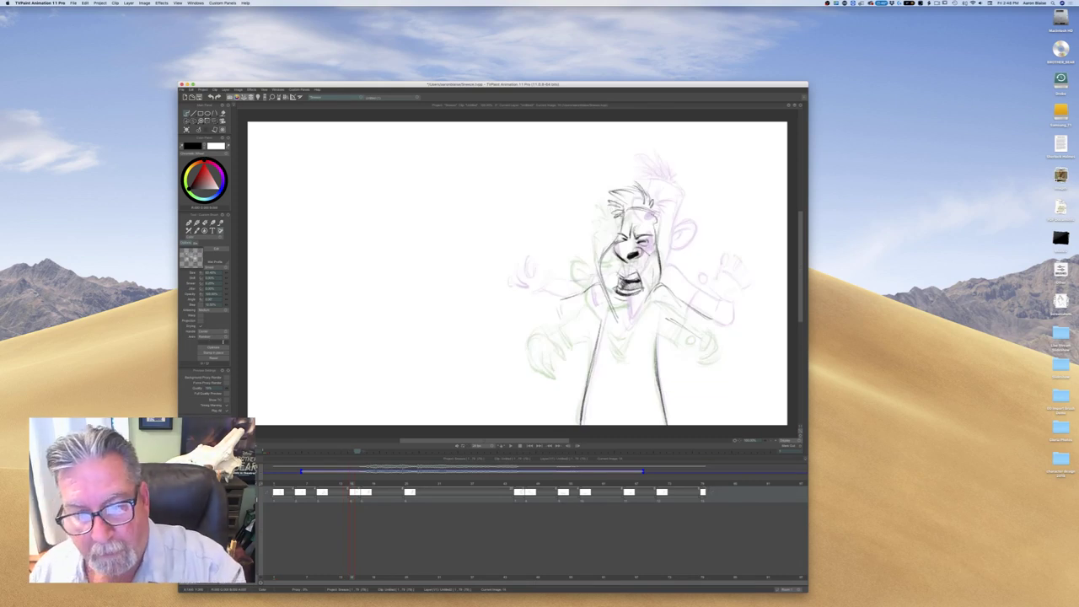
pyautogui.press('Left')
pyautogui.press('Right')
pyautogui.press('Left')
pyautogui.press('Right')
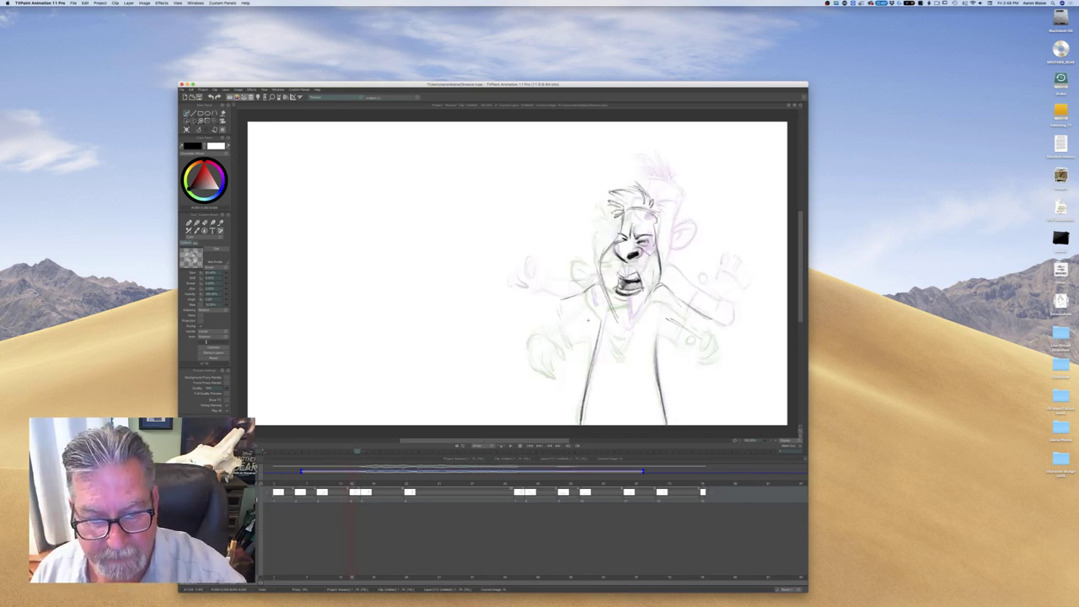
# Draw the sleeve, forearm and curled hand on the picture's left side, and flip between drawings to check them
pyautogui.press('Left')
pyautogui.moveTo(572, 323)
pyautogui.mouseDown()
pyautogui.moveTo(583, 321)
pyautogui.moveTo(558, 303)
pyautogui.mouseUp()
pyautogui.press('Right')
pyautogui.press('Left')
pyautogui.press('Right')
pyautogui.moveTo(529, 312)
pyautogui.mouseDown()
pyautogui.moveTo(534, 332)
pyautogui.moveTo(515, 329)
pyautogui.moveTo(534, 345)
pyautogui.moveTo(545, 318)
pyautogui.mouseUp()
pyautogui.press('Left')
pyautogui.press('Right')
pyautogui.press('Left')
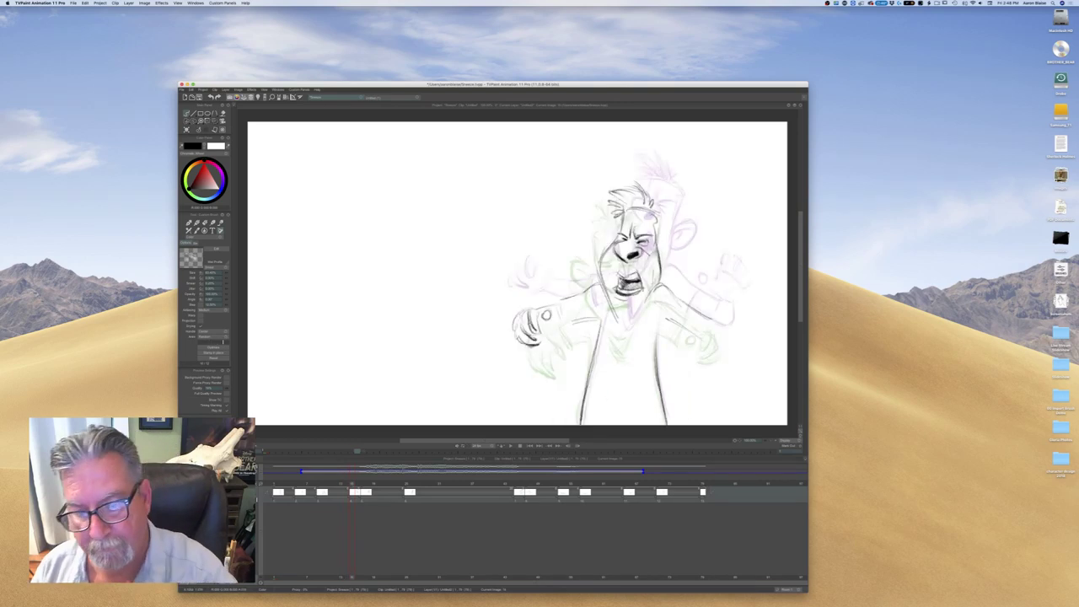
# Draw the lower arm line and curled hand with its thumb on the picture's right side, and flip to compare
pyautogui.press('Right')
pyautogui.moveTo(675, 318)
pyautogui.mouseDown()
pyautogui.moveTo(717, 317)
pyautogui.moveTo(701, 346)
pyautogui.mouseUp()
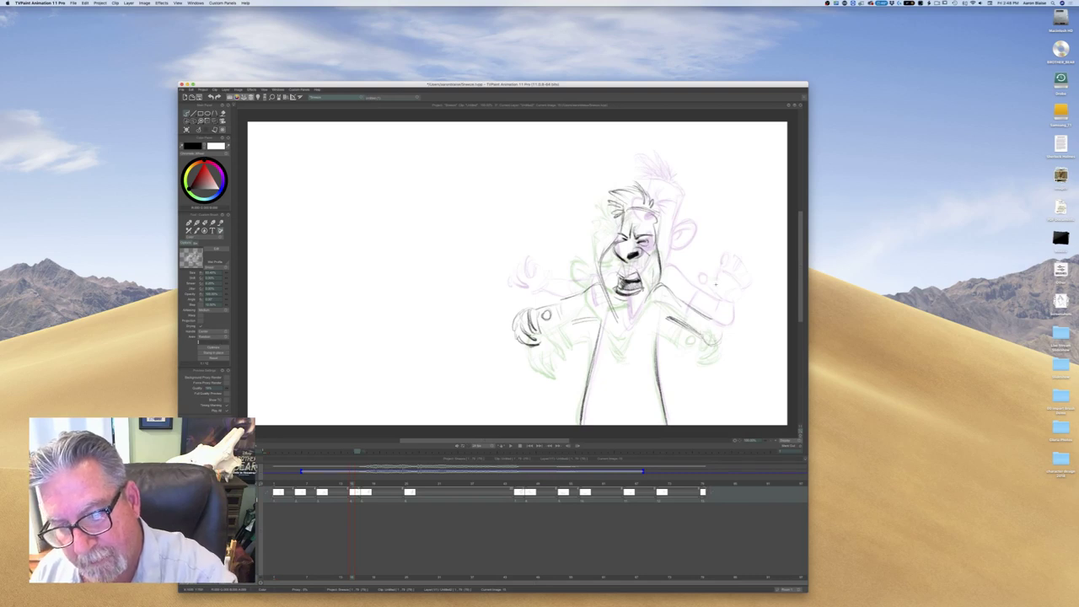
pyautogui.moveTo(708, 295)
pyautogui.mouseDown()
pyautogui.moveTo(715, 314)
pyautogui.moveTo(730, 315)
pyautogui.moveTo(713, 327)
pyautogui.mouseUp()
pyautogui.moveTo(708, 325)
pyautogui.mouseDown()
pyautogui.moveTo(727, 329)
pyautogui.moveTo(700, 309)
pyautogui.mouseUp()
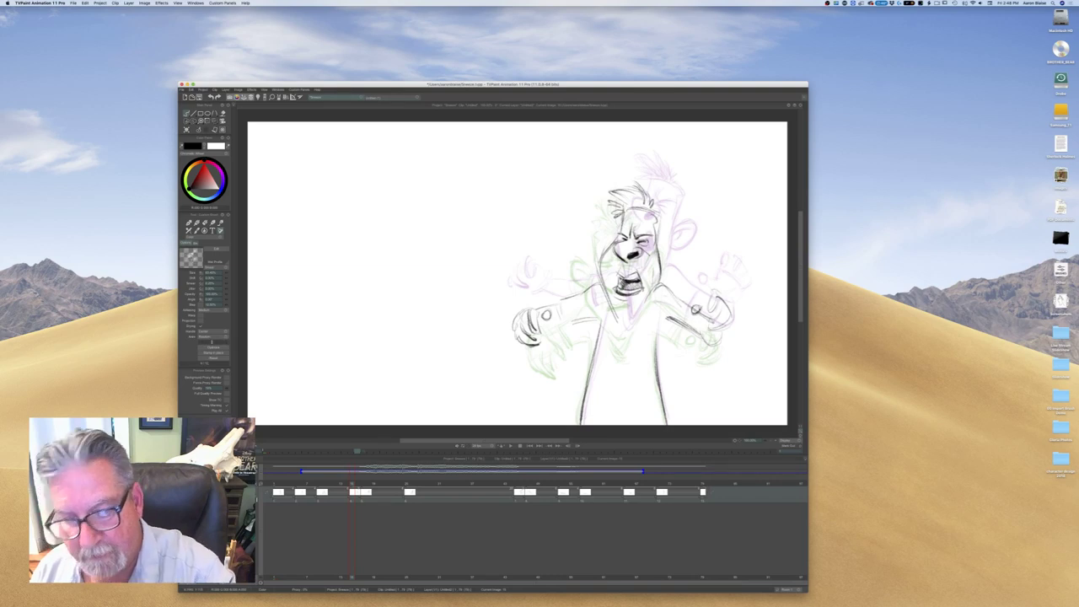
pyautogui.press('Left')
pyautogui.press('Right')
pyautogui.press('Left')
pyautogui.press('Right')
# Draw an ear on each side of the tilted head, and flip between drawings to check their placement
pyautogui.moveTo(670, 239); pyautogui.dragTo(666, 265)
pyautogui.press('Left')
pyautogui.press('Right')
pyautogui.moveTo(603, 233)
pyautogui.mouseDown()
pyautogui.moveTo(589, 258)
pyautogui.moveTo(590, 236)
pyautogui.moveTo(595, 258)
pyautogui.mouseUp()
pyautogui.press('Left')
pyautogui.press('Right')
# Draw the V-shaped shirt collar below the chin, and flip between drawings to check the finished pose
pyautogui.moveTo(606, 295); pyautogui.dragTo(619, 329)
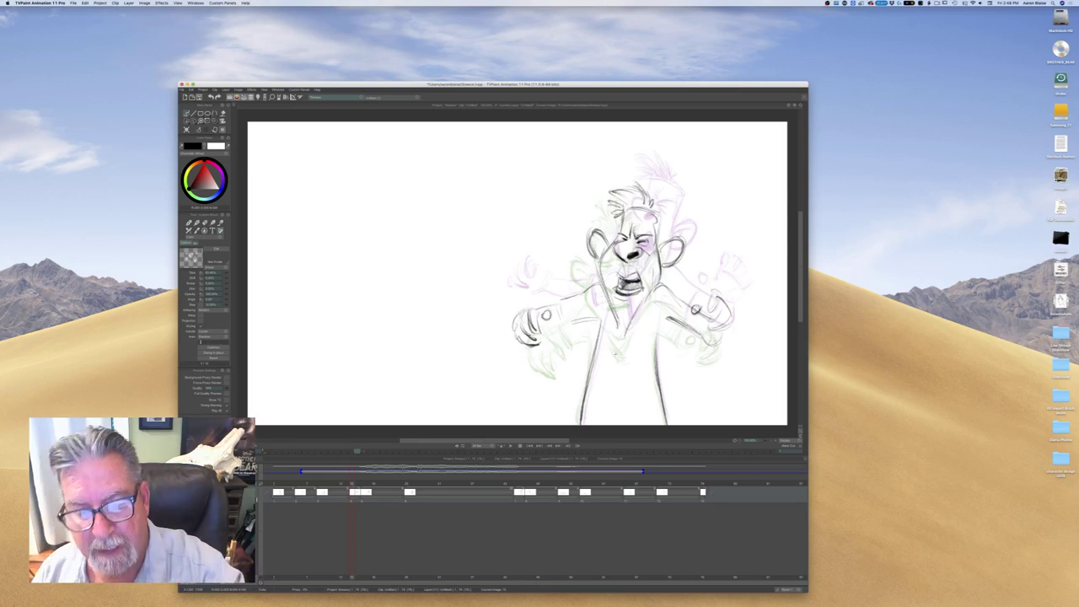
pyautogui.moveTo(613, 299); pyautogui.dragTo(625, 335)
pyautogui.press('Left')
pyautogui.press('Right')
pyautogui.press('Left')
pyautogui.press('Right')
pyautogui.press('Left')
pyautogui.press('Right')
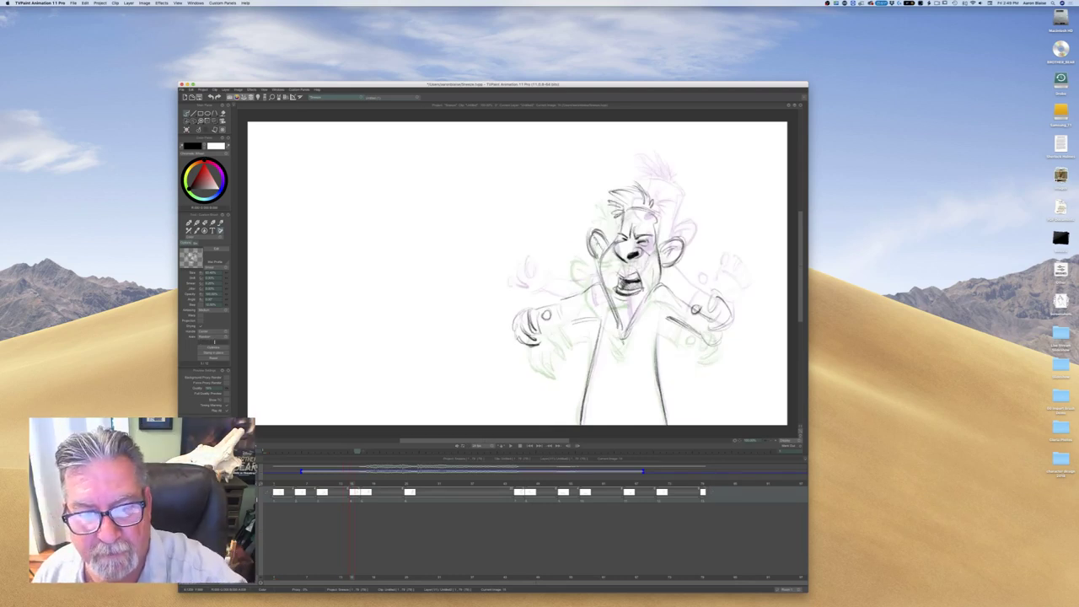
pyautogui.press('Left')
pyautogui.press('Right')
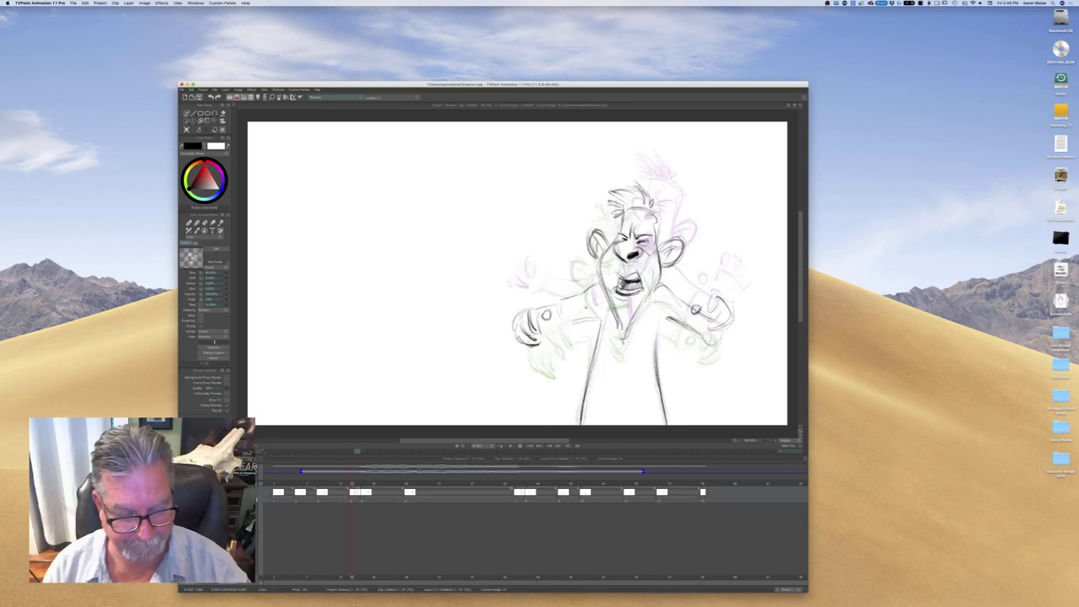
# Step and scrub through the frames around the new in-between to check how the scream builds up
pyautogui.press('Right')
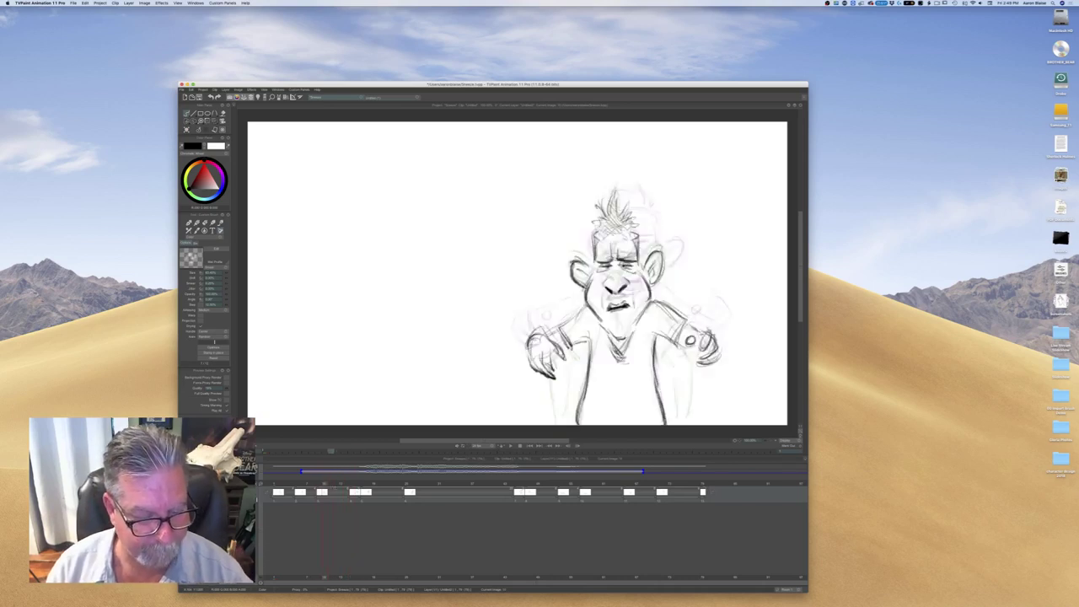
pyautogui.press('Right')
pyautogui.press('Right')
pyautogui.press('Left')
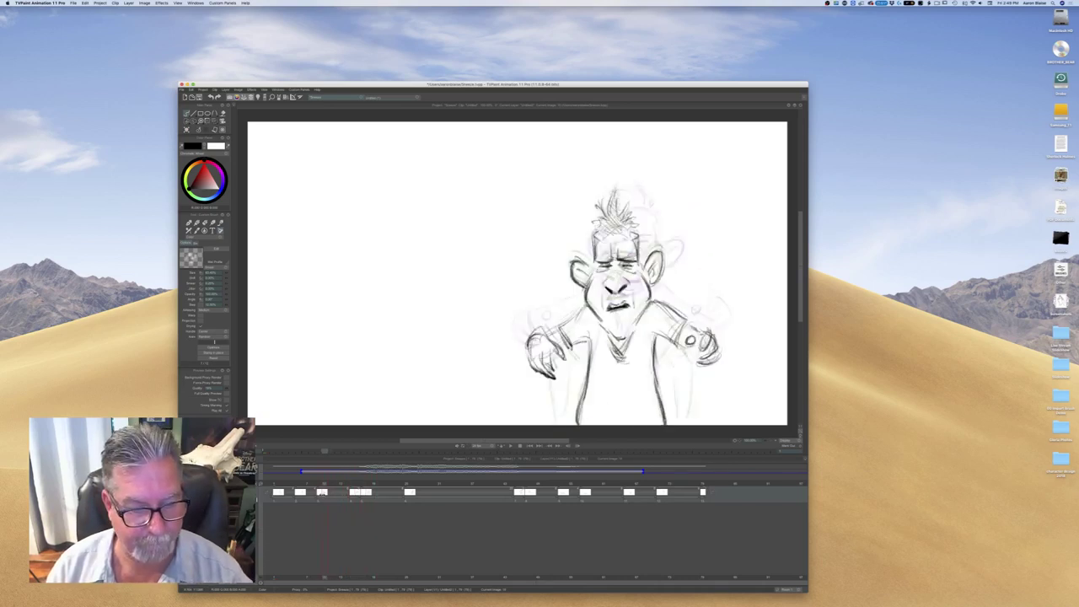
pyautogui.press('Left')
pyautogui.moveTo(356, 500); pyautogui.dragTo(388, 508)
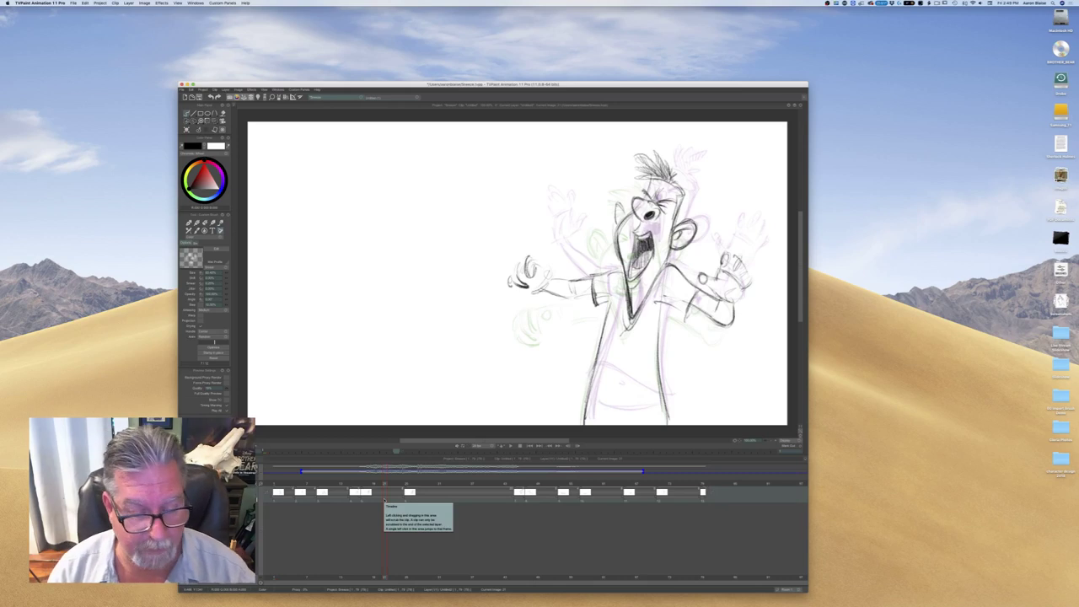
pyautogui.moveTo(386, 486); pyautogui.dragTo(364, 490)
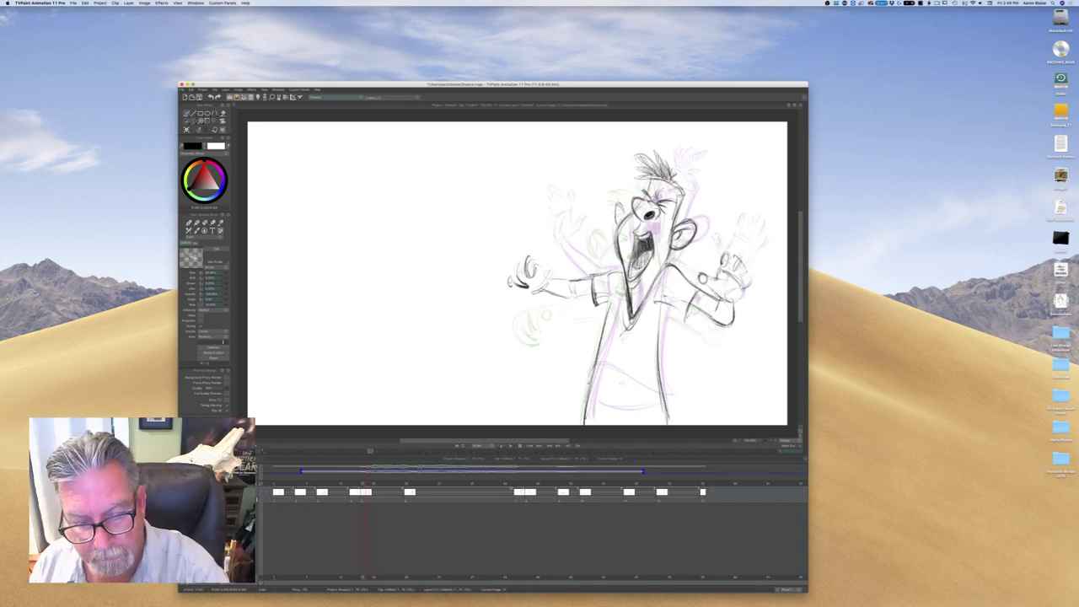
# Add the shirt hem and belly button to the arms-out screaming drawing, and the hem line to the in-between before it
pyautogui.moveTo(589, 382); pyautogui.dragTo(629, 389)
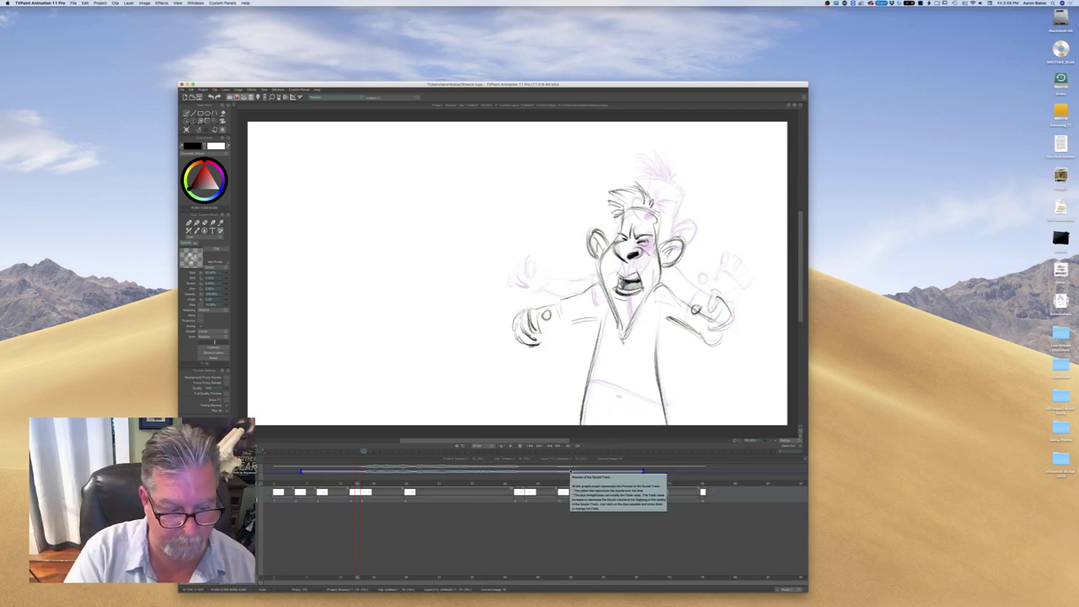
pyautogui.press('Left')
pyautogui.press('Left')
pyautogui.press('Right')
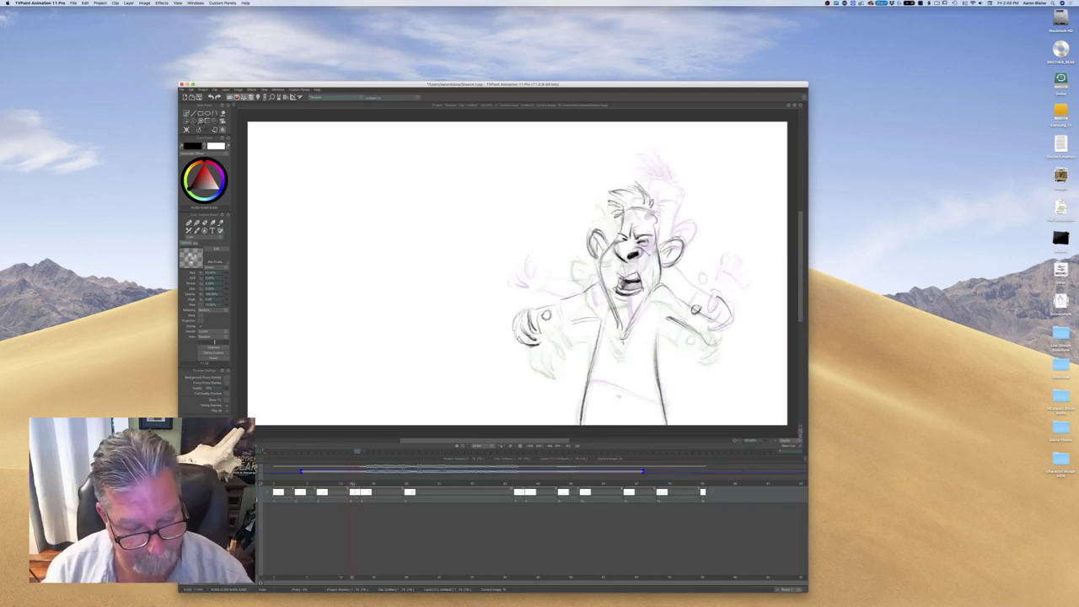
pyautogui.moveTo(582, 413); pyautogui.dragTo(658, 430)
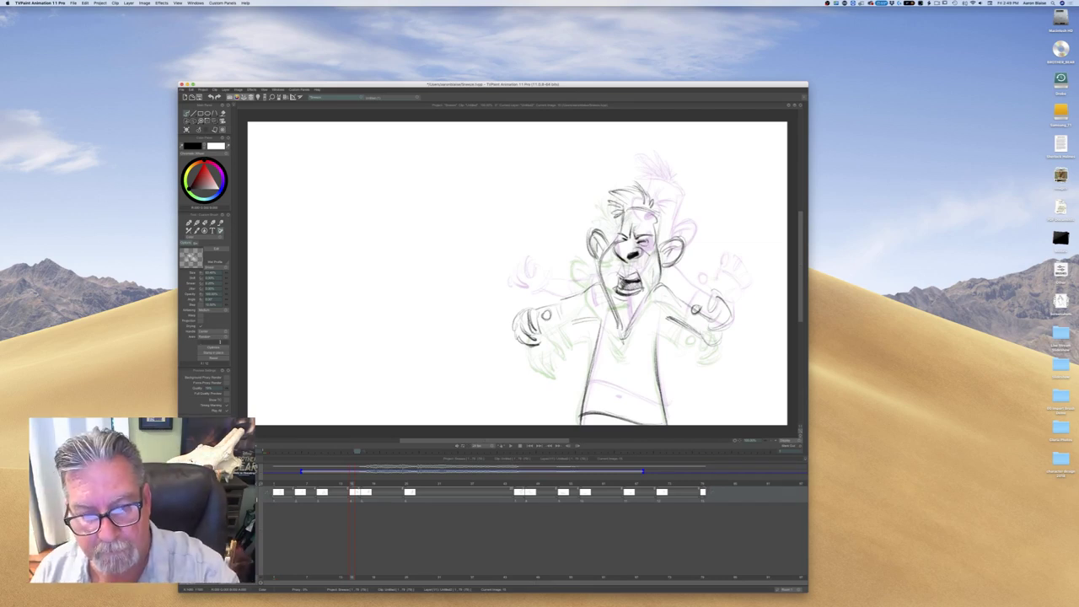
# On the full-scream key drawing, erase the upper part of the mouth, redraw it with a dark interior, and save the project
pyautogui.moveTo(352, 484)
pyautogui.mouseDown()
pyautogui.moveTo(285, 489)
pyautogui.moveTo(420, 493)
pyautogui.mouseUp()
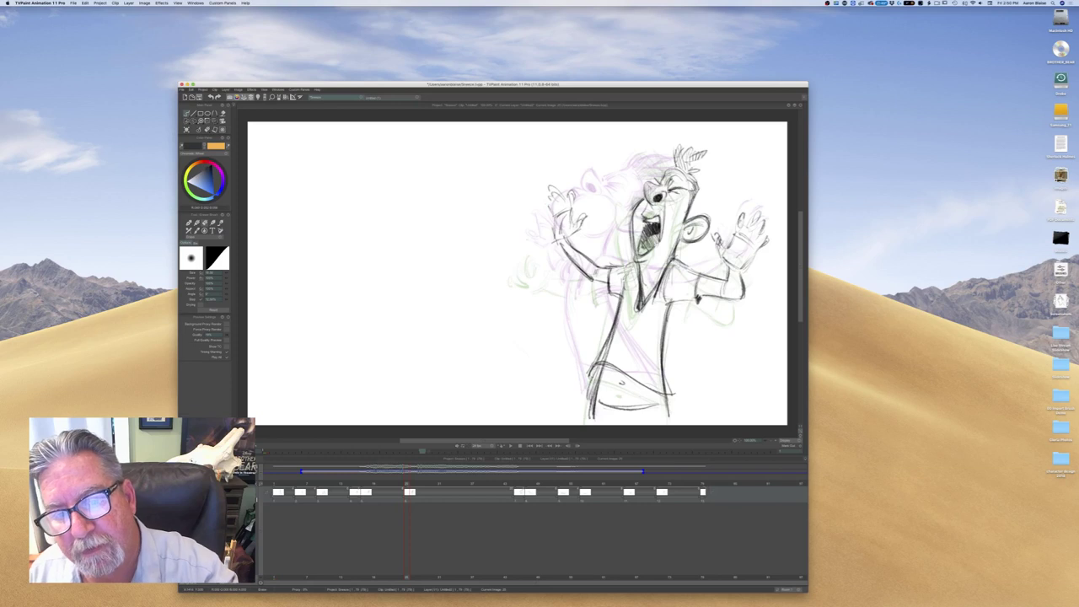
pyautogui.moveTo(644, 215)
pyautogui.mouseDown()
pyautogui.moveTo(659, 219)
pyautogui.moveTo(657, 243)
pyautogui.mouseUp()
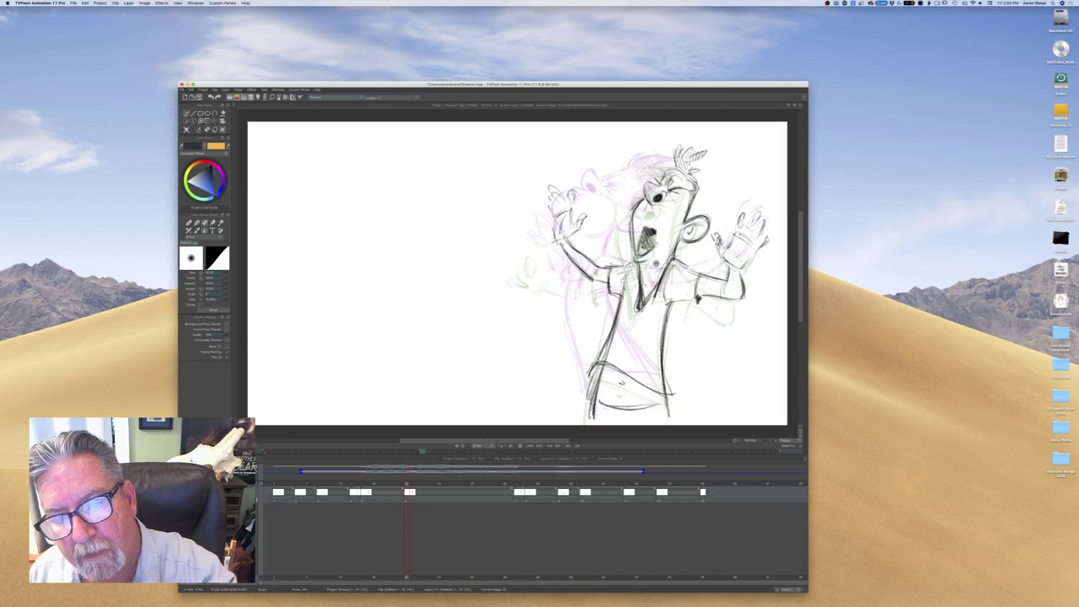
pyautogui.press('n')
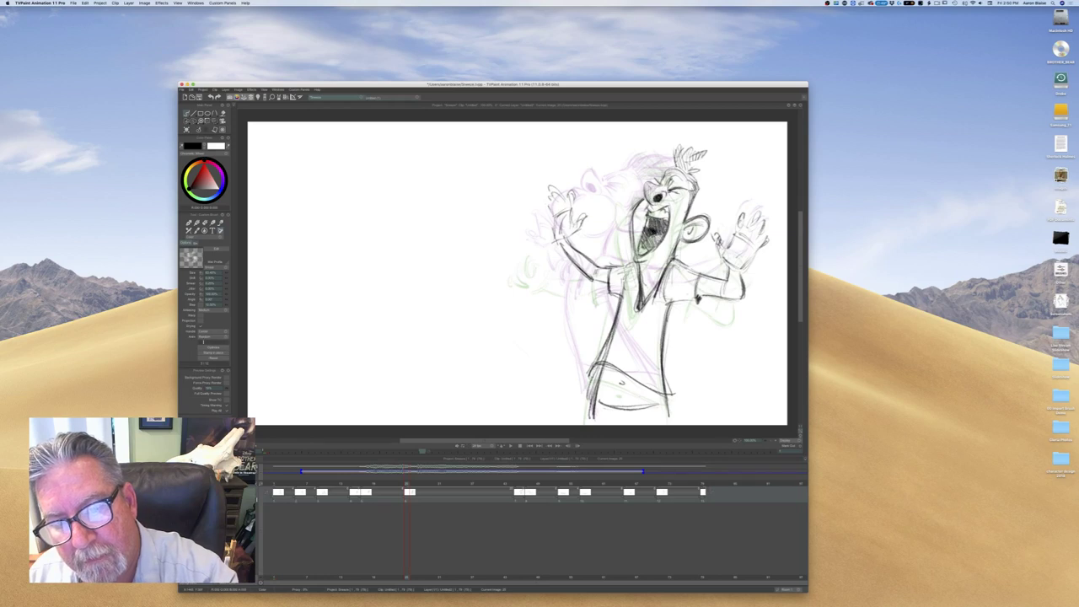
pyautogui.press('super+s')
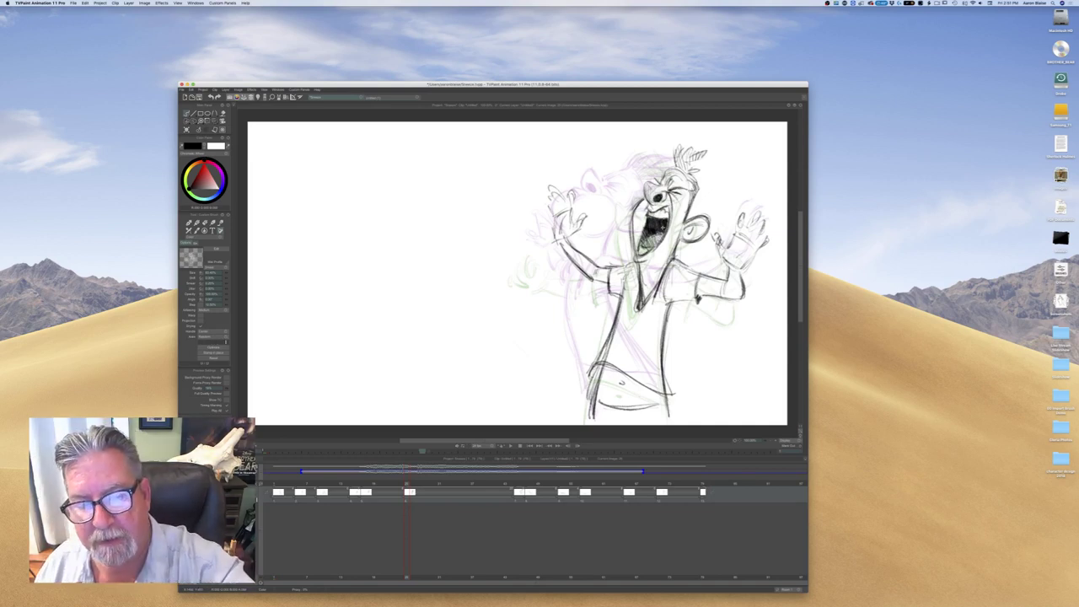
# Check the motion, shift the full-scream drawing later on the timeline, and create a blank drawing in the gap before it
pyautogui.moveTo(408, 483)
pyautogui.mouseDown()
pyautogui.moveTo(381, 483)
pyautogui.moveTo(436, 483)
pyautogui.moveTo(366, 483)
pyautogui.moveTo(435, 483)
pyautogui.moveTo(390, 483)
pyautogui.mouseUp()
pyautogui.press('Right')
pyautogui.press('Left')
pyautogui.press('Right')
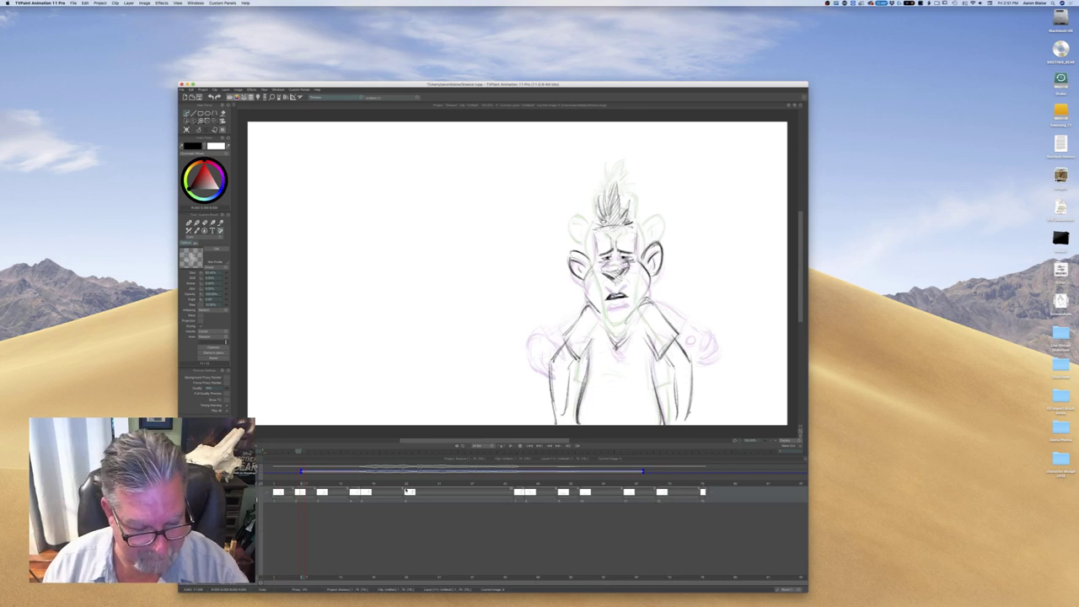
pyautogui.moveTo(406, 490); pyautogui.dragTo(452, 491)
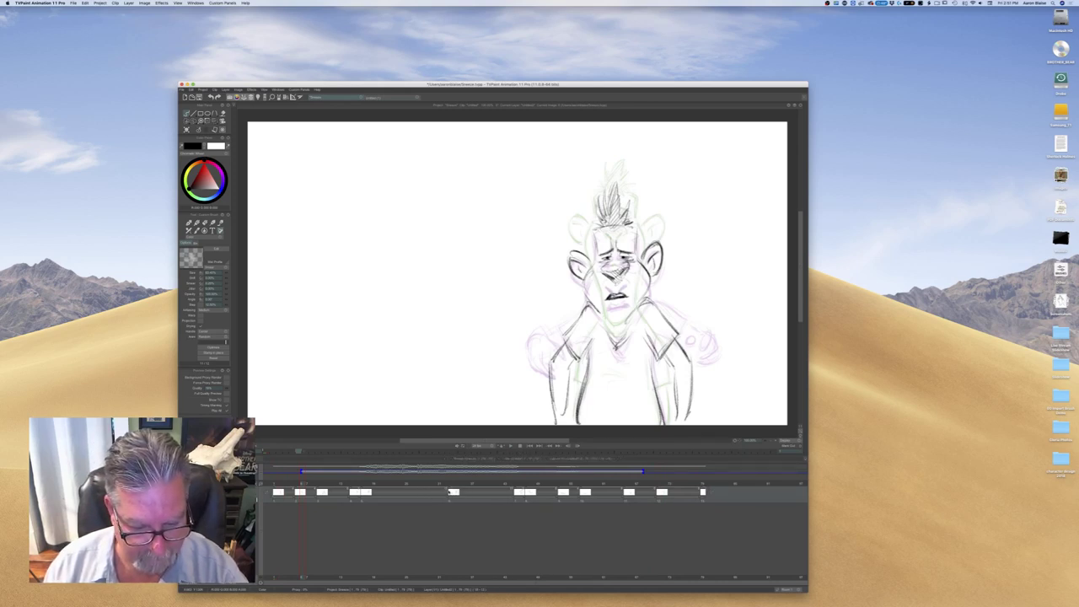
pyautogui.click(406, 487)
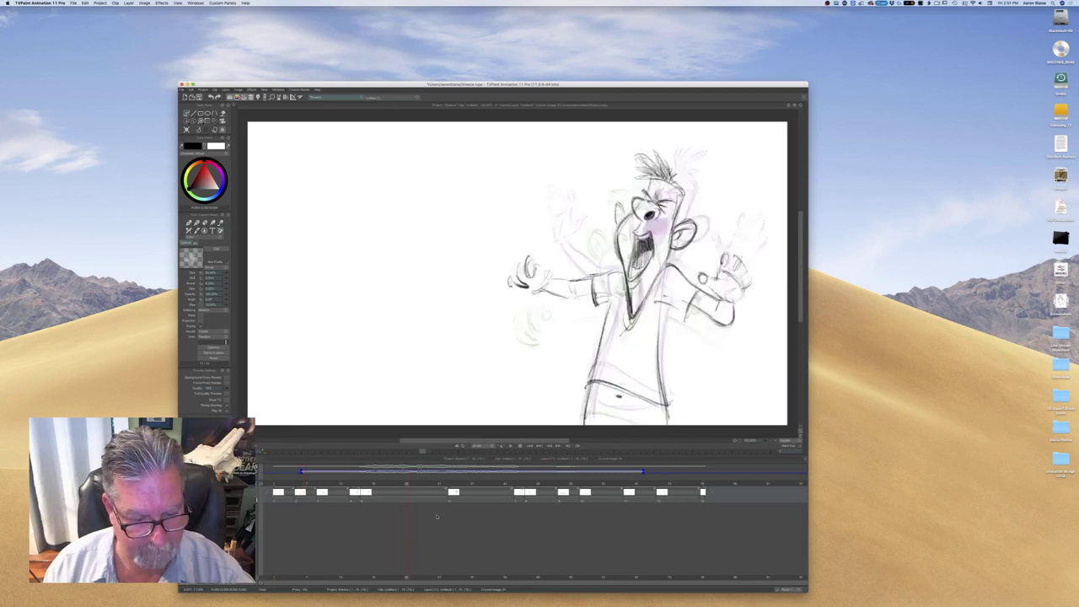
pyautogui.click(186, 129)
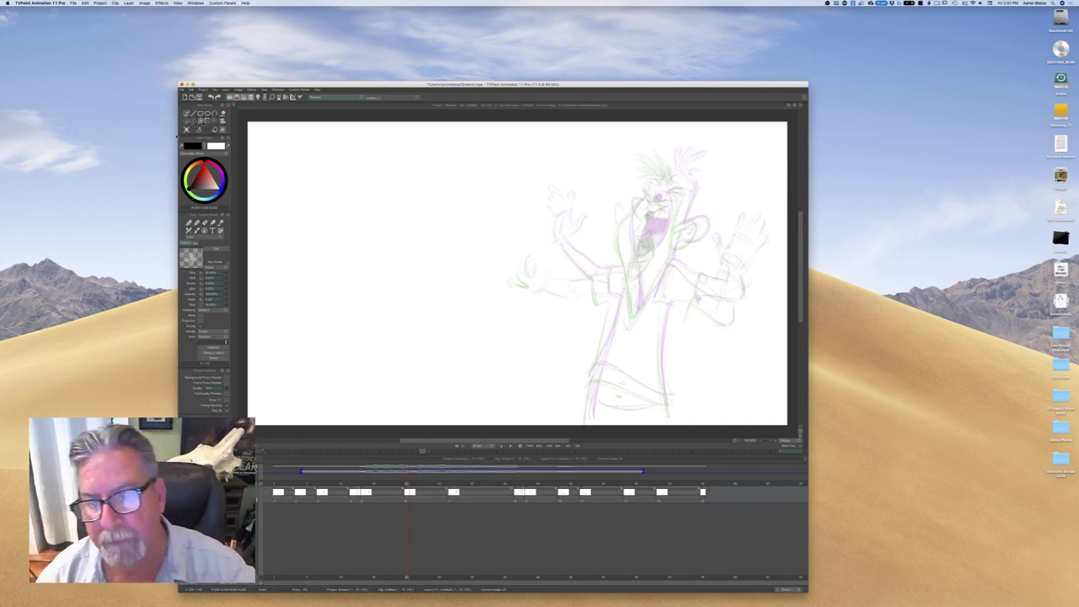
# Sketch the back line of the head and both sides of the torso on the blank drawing, between the onion-skinned poses
pyautogui.moveTo(689, 195); pyautogui.dragTo(671, 262)
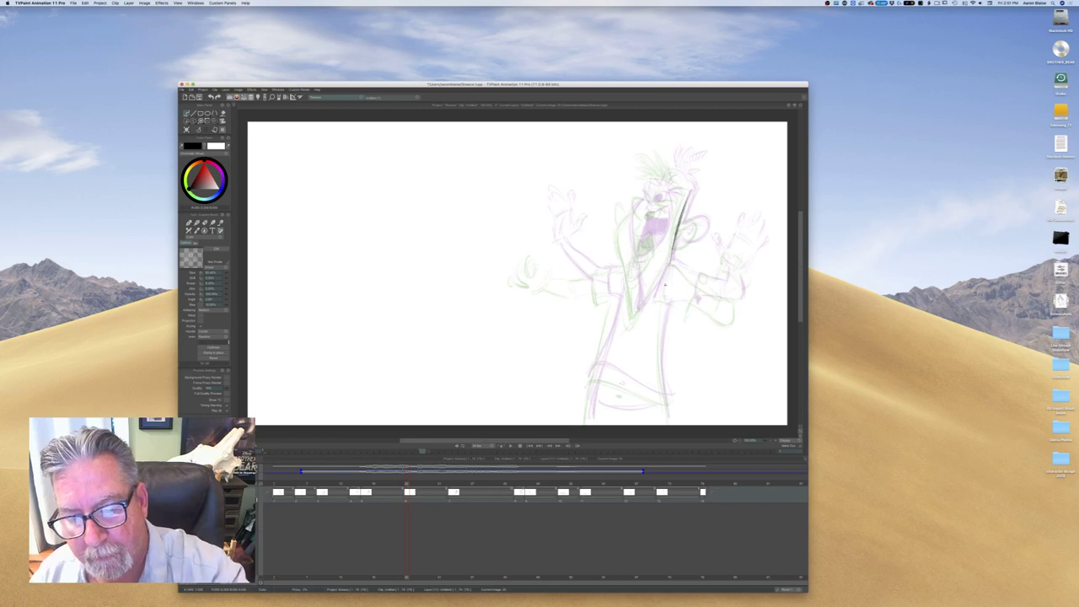
pyautogui.moveTo(660, 345)
pyautogui.mouseDown()
pyautogui.moveTo(662, 311)
pyautogui.moveTo(668, 417)
pyautogui.mouseUp()
pyautogui.moveTo(661, 373); pyautogui.dragTo(668, 417)
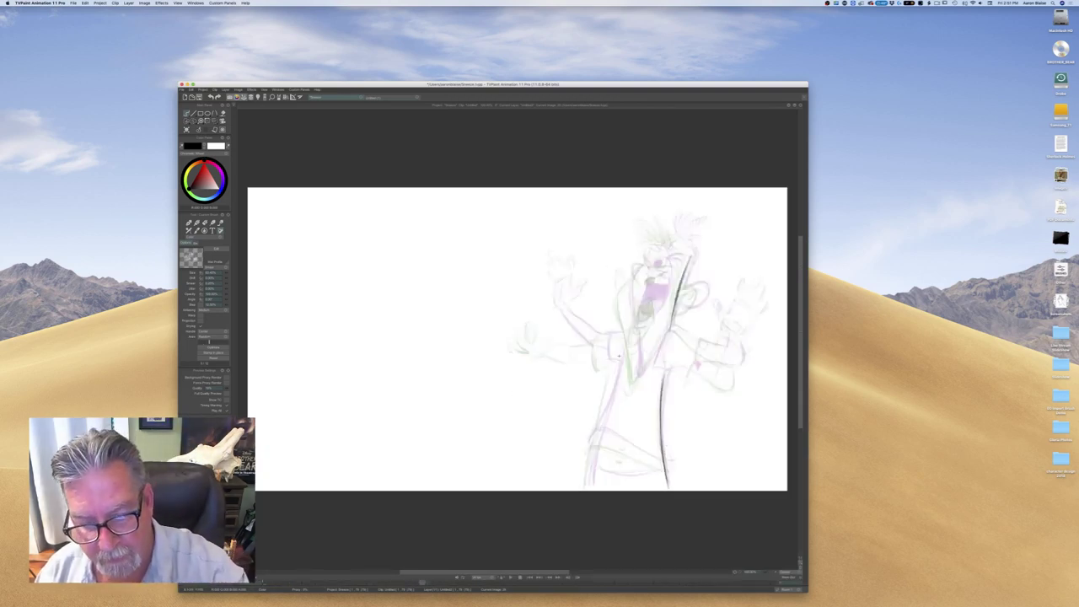
pyautogui.moveTo(615, 371); pyautogui.dragTo(591, 484)
pyautogui.moveTo(602, 416); pyautogui.dragTo(591, 484)
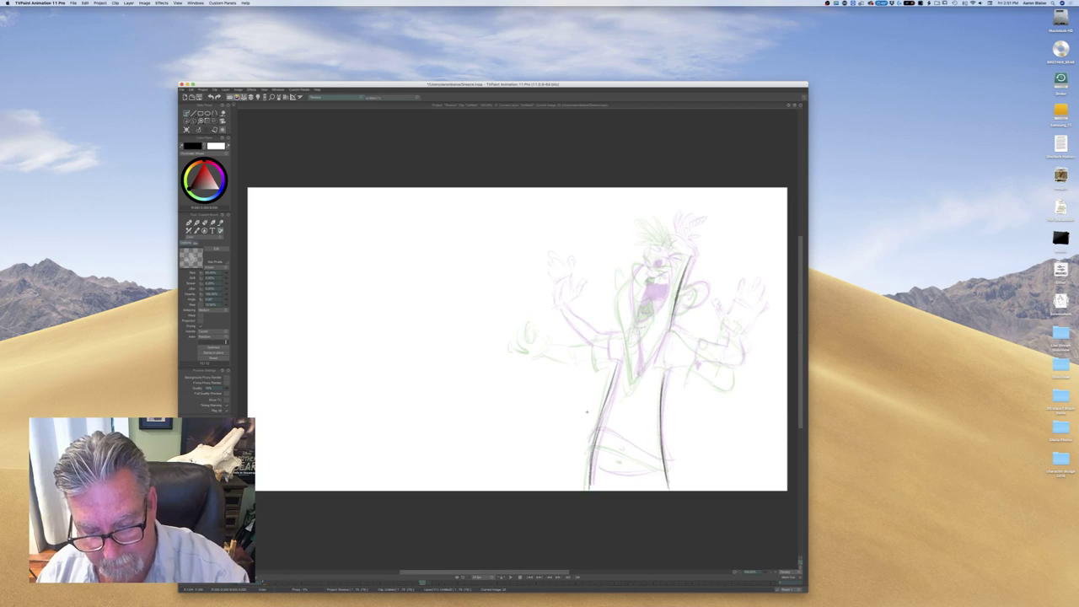
# Draw the curved shirt hem and belly button on the new in-between, and flip between drawings to compare
pyautogui.moveTo(589, 437)
pyautogui.mouseDown()
pyautogui.moveTo(617, 437)
pyautogui.moveTo(674, 469)
pyautogui.mouseUp()
pyautogui.moveTo(592, 439); pyautogui.dragTo(620, 443)
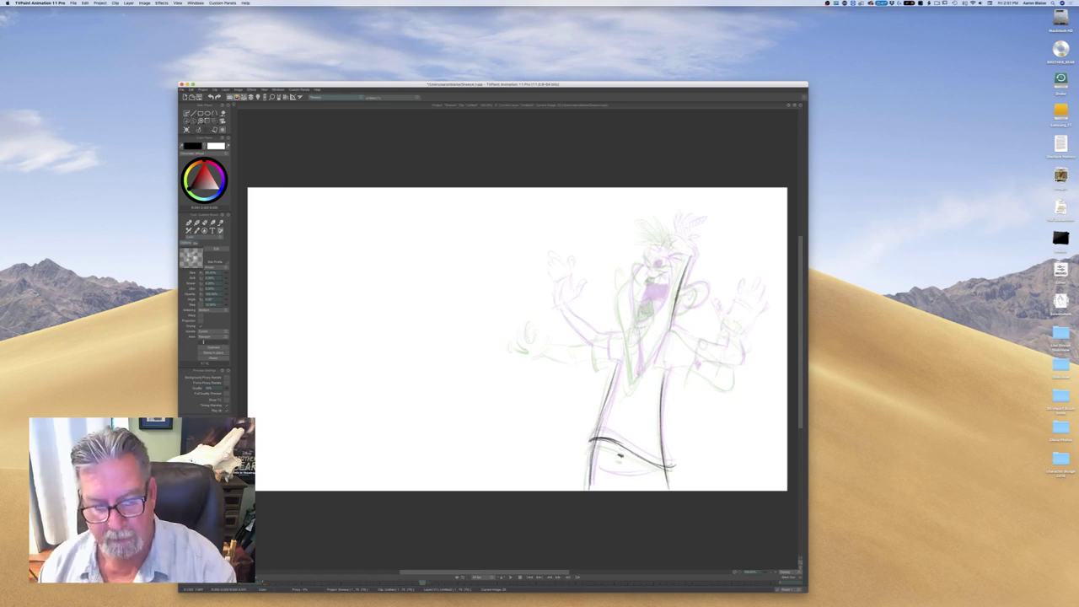
pyautogui.press('Left')
pyautogui.press('Right')
pyautogui.press('Left')
pyautogui.press('Right')
pyautogui.press('Left')
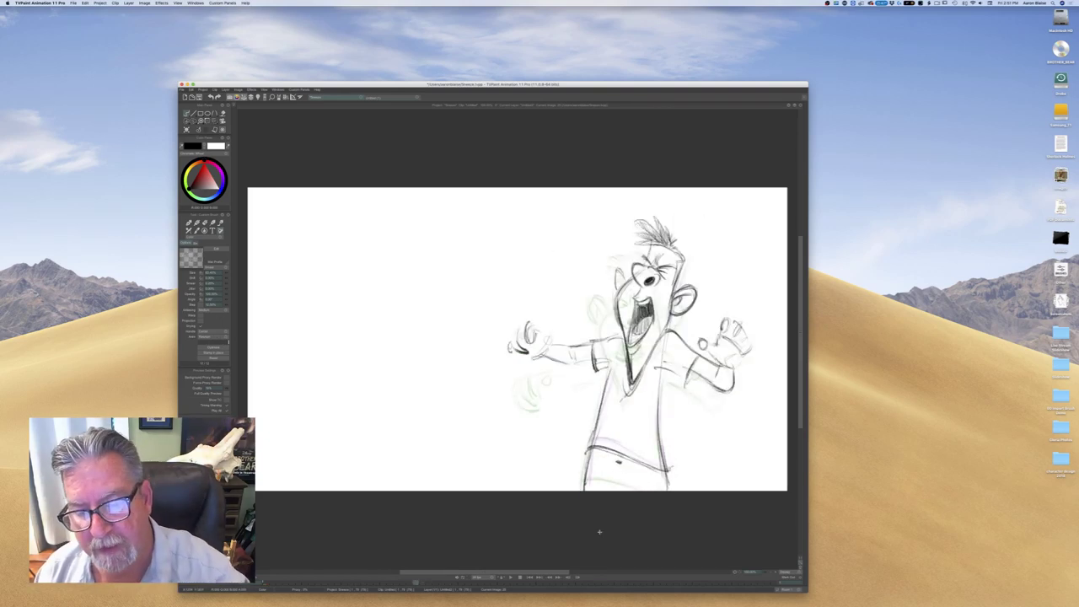
# Draw the shoulder, sleeve and bent elbow on the picture's right side, and flip between drawings to check the arm
pyautogui.press('Right')
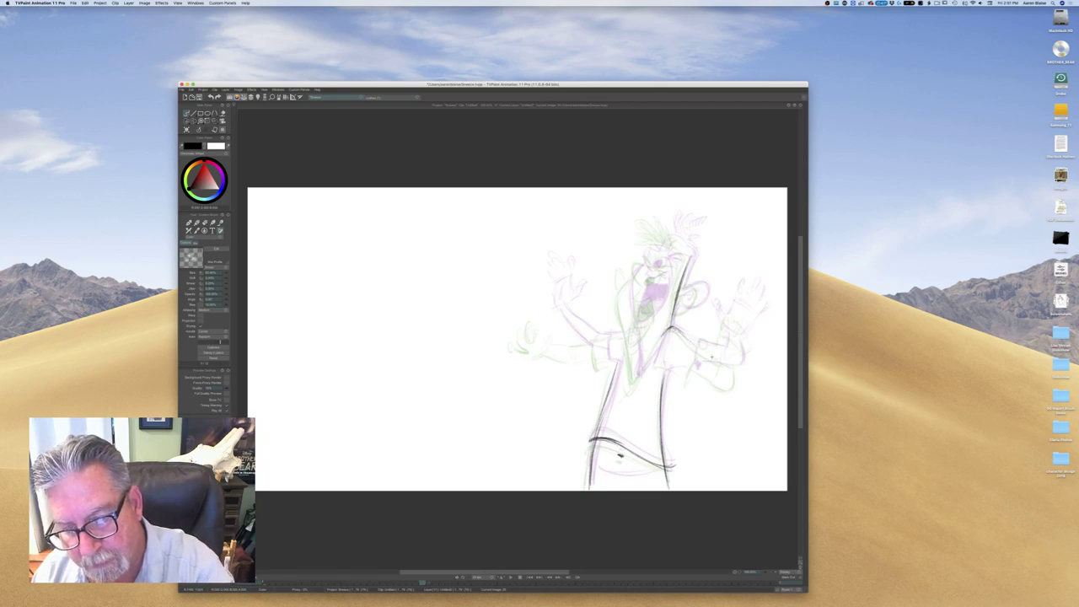
pyautogui.moveTo(702, 348)
pyautogui.mouseDown()
pyautogui.moveTo(722, 354)
pyautogui.moveTo(721, 373)
pyautogui.mouseUp()
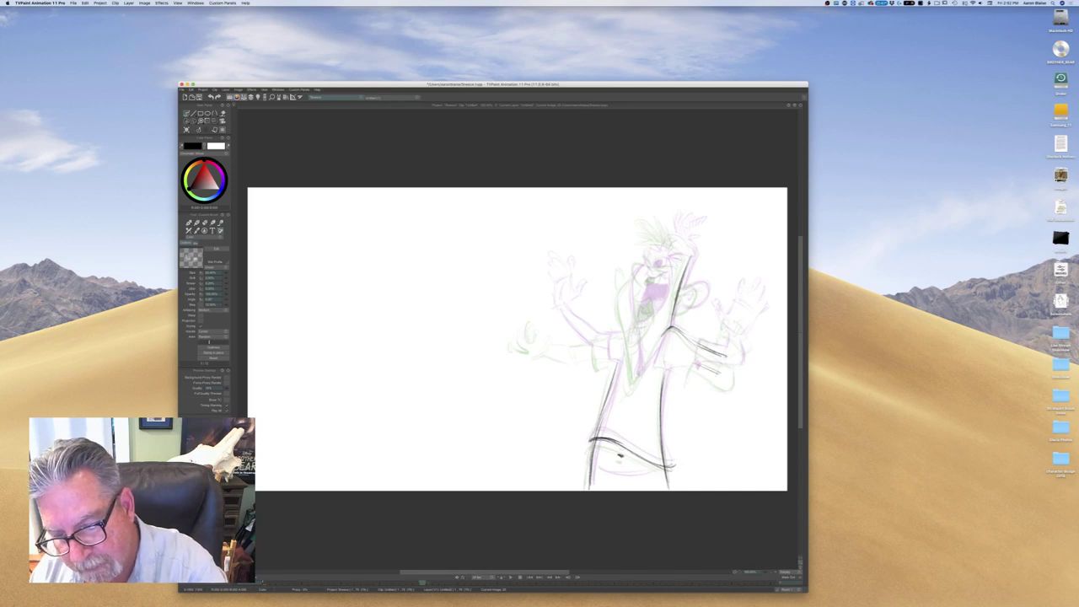
pyautogui.moveTo(735, 368); pyautogui.dragTo(730, 380)
pyautogui.press('Left')
pyautogui.press('Right')
pyautogui.press('Left')
pyautogui.press('Right')
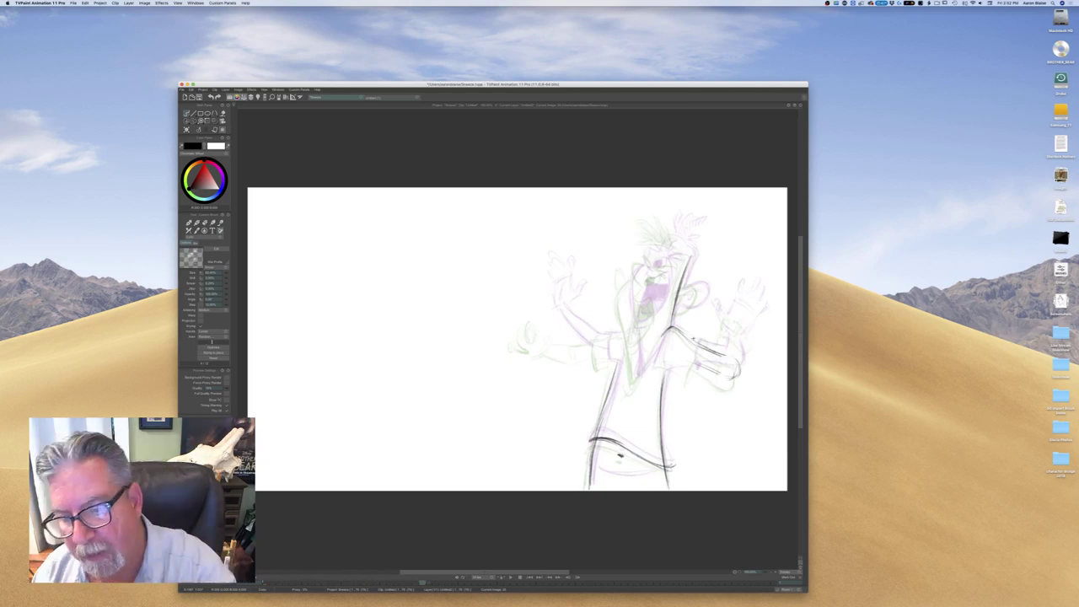
# Sketch the forearm, thumb and palm of the raised hand on the picture's right side, and flip to check its path
pyautogui.moveTo(727, 315); pyautogui.dragTo(744, 329)
pyautogui.press('Right')
pyautogui.press('Left')
pyautogui.moveTo(719, 352)
pyautogui.mouseDown()
pyautogui.moveTo(737, 358)
pyautogui.moveTo(736, 375)
pyautogui.mouseUp()
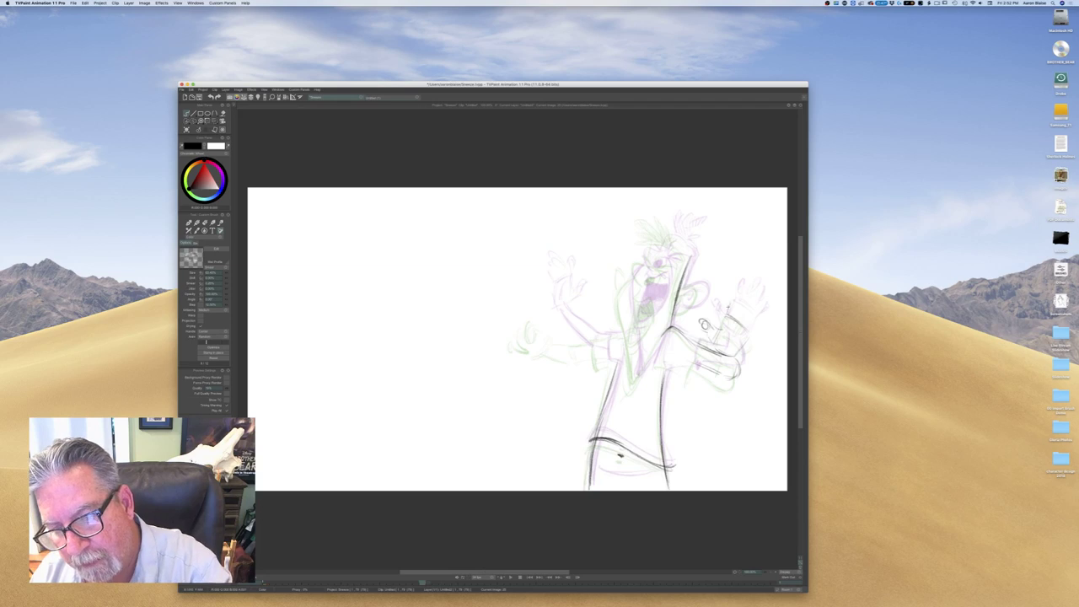
pyautogui.moveTo(749, 333); pyautogui.dragTo(757, 317)
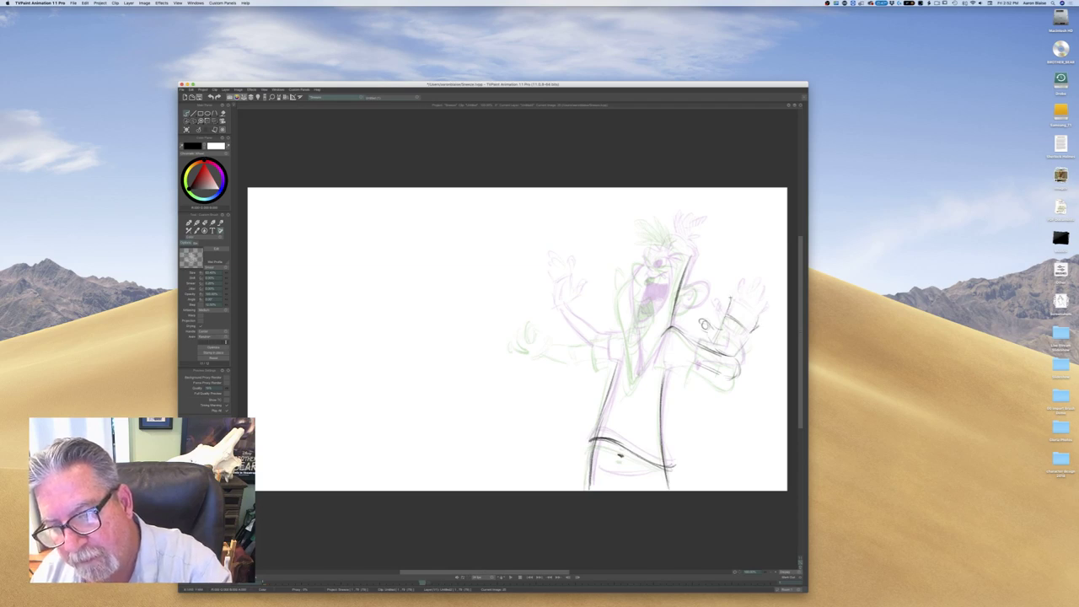
pyautogui.press('Left')
pyautogui.press('Right')
pyautogui.press('Left')
pyautogui.press('Right')
pyautogui.press('Left')
pyautogui.press('Right')
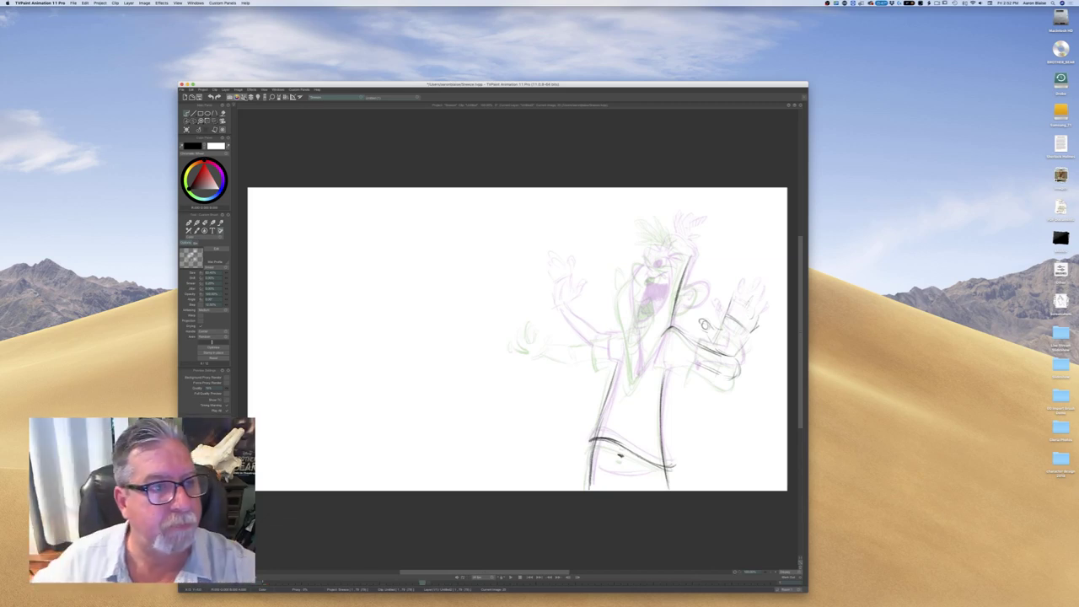
pyautogui.click(252, 90)
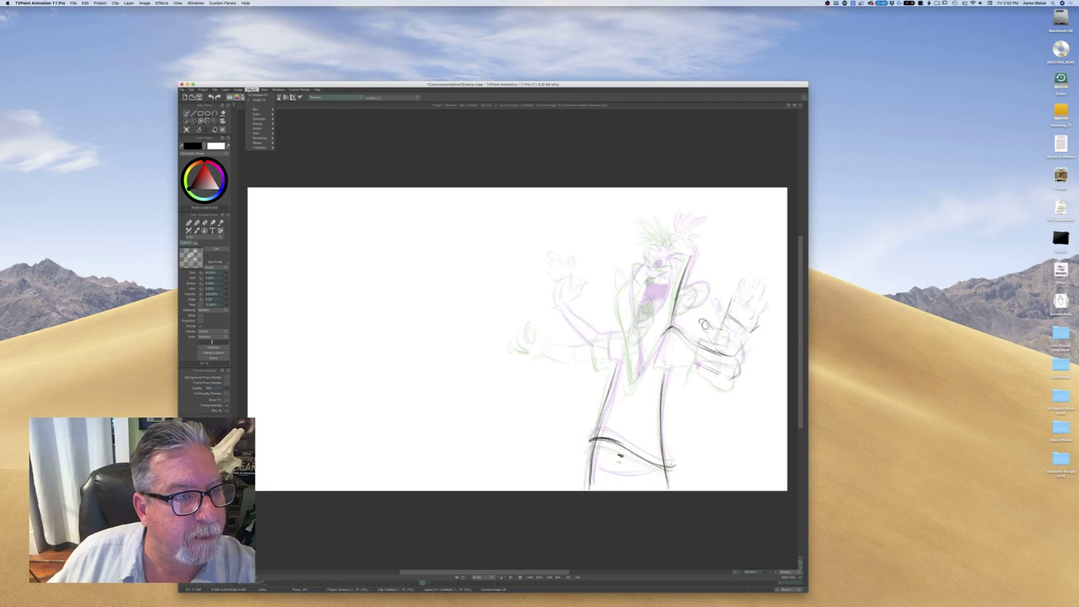
pyautogui.click(249, 89)
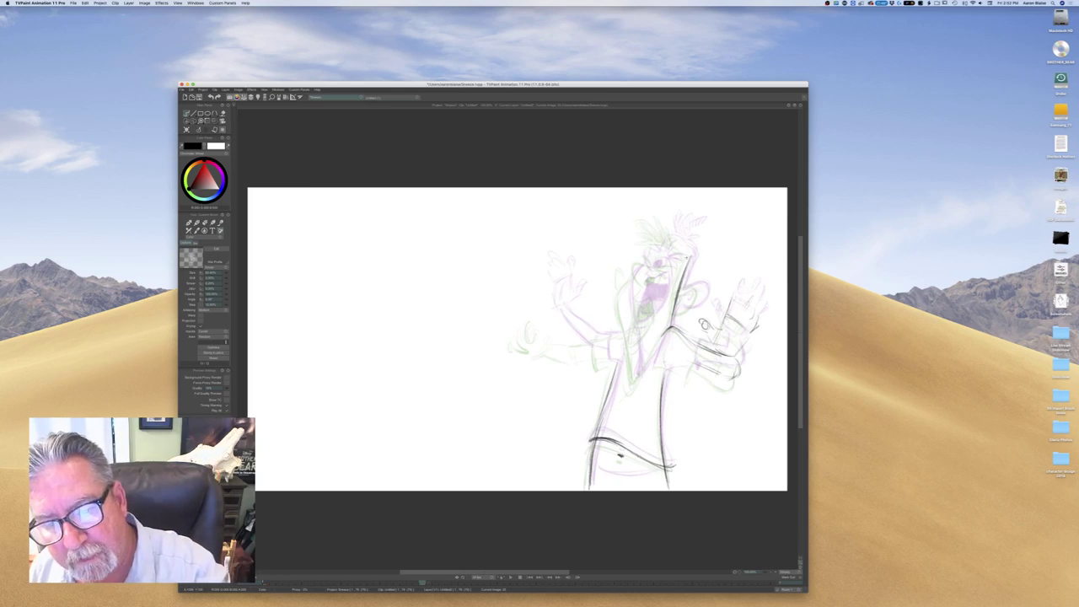
# Draw the curved top of the head on the in-between, and flip to the neighbouring drawing to check its placement
pyautogui.moveTo(672, 243)
pyautogui.mouseDown()
pyautogui.moveTo(692, 257)
pyautogui.moveTo(666, 250)
pyautogui.mouseUp()
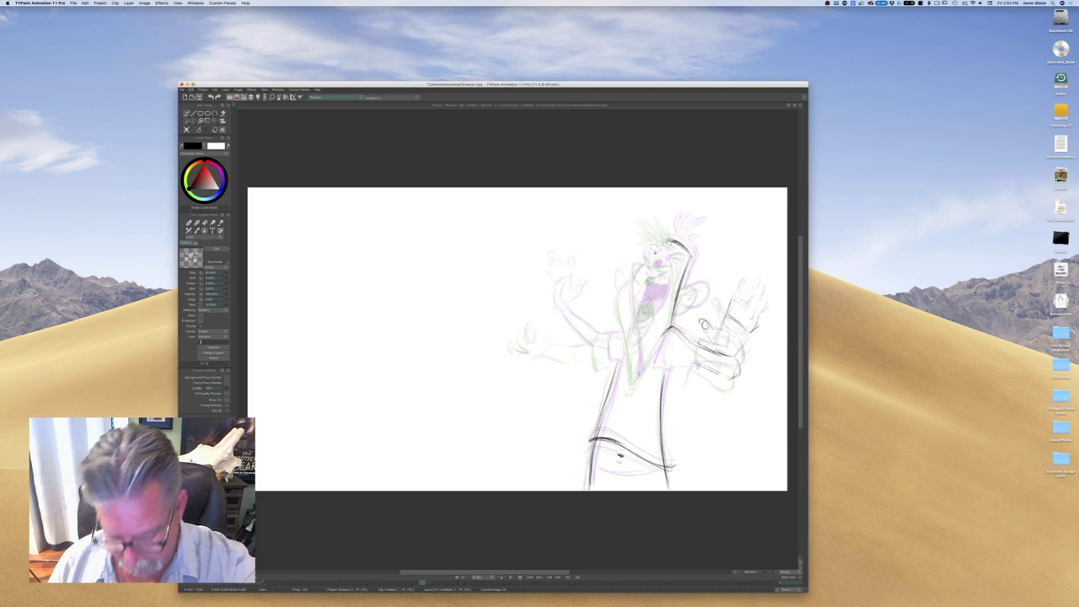
pyautogui.press('Left')
pyautogui.press('Right')
pyautogui.press('Left')
pyautogui.press('Right')
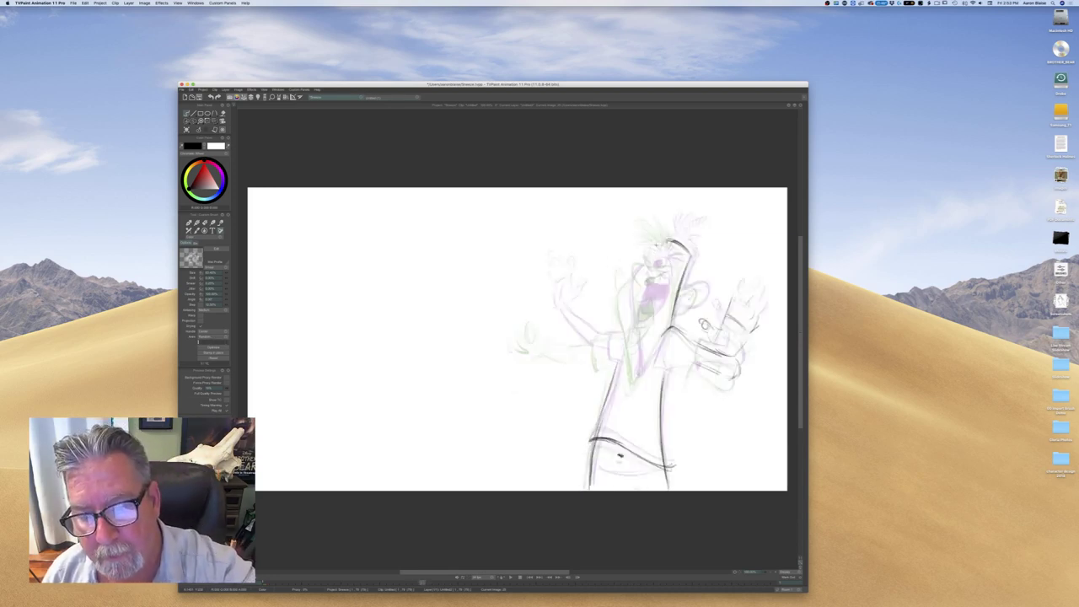
pyautogui.moveTo(660, 247); pyautogui.dragTo(679, 240)
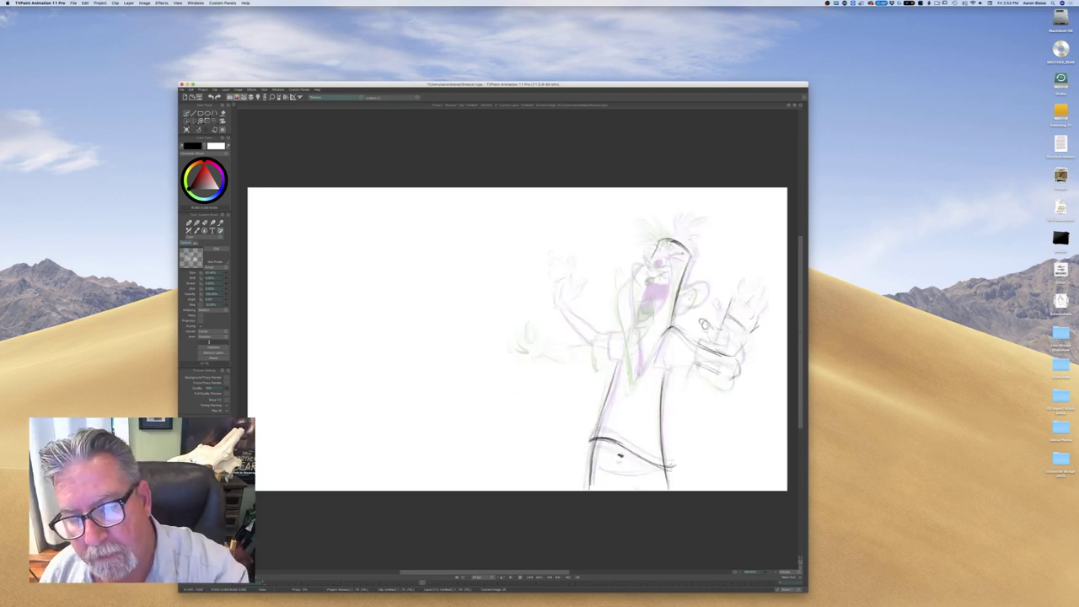
pyautogui.press('Left')
pyautogui.press('Right')
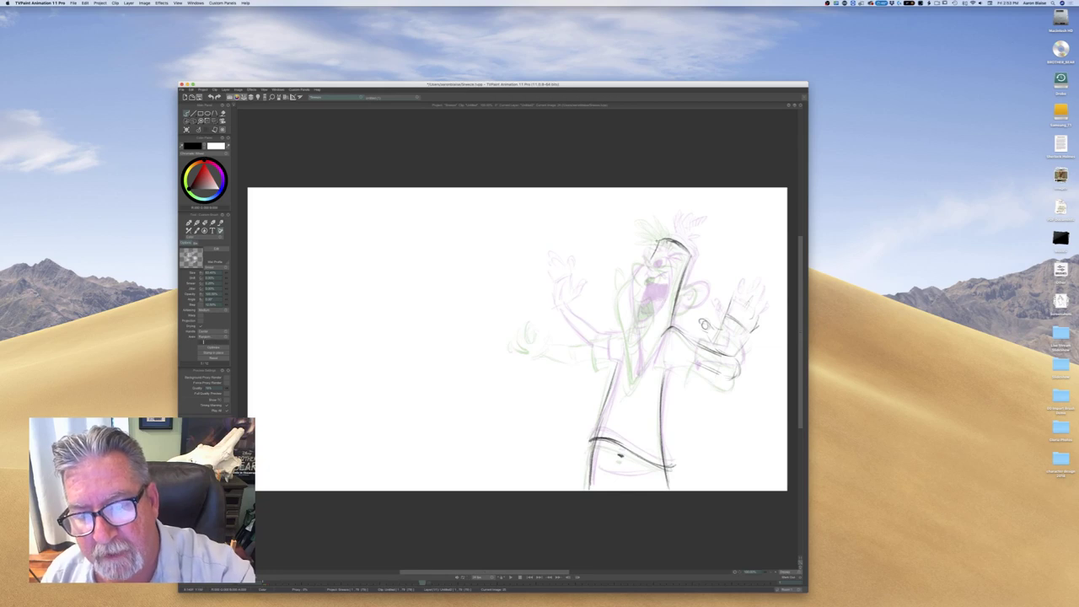
pyautogui.press('Left')
pyautogui.press('Right')
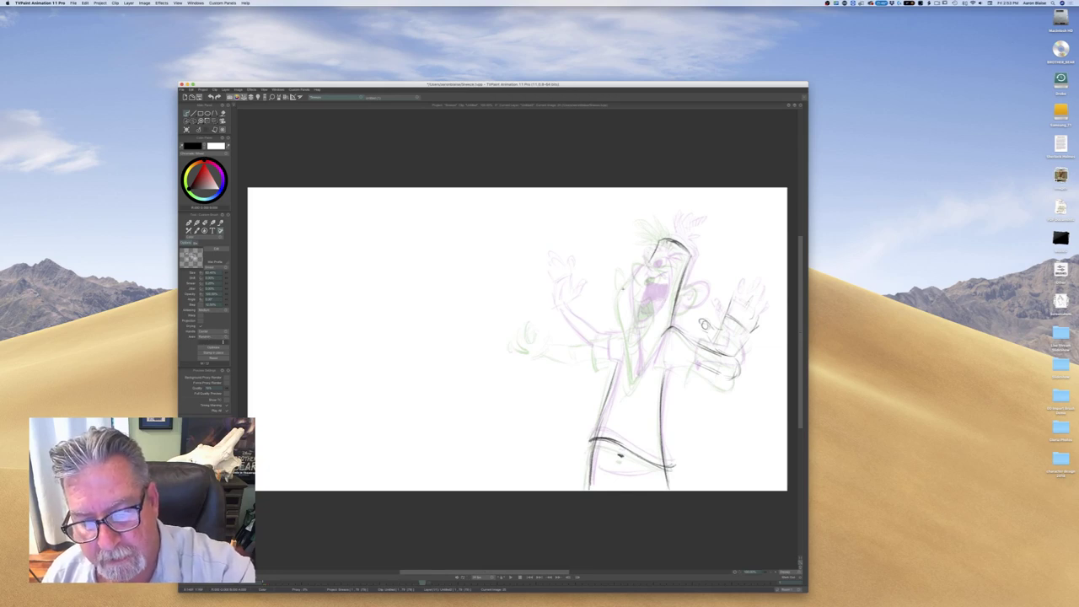
# Draw the front of the face down to the chin and the V-shaped collar, and flip between drawings to compare
pyautogui.moveTo(628, 281)
pyautogui.mouseDown()
pyautogui.moveTo(647, 263)
pyautogui.moveTo(625, 320)
pyautogui.moveTo(623, 304)
pyautogui.moveTo(634, 362)
pyautogui.mouseUp()
pyautogui.moveTo(628, 319); pyautogui.dragTo(632, 378)
pyautogui.press('Right')
pyautogui.press('Left')
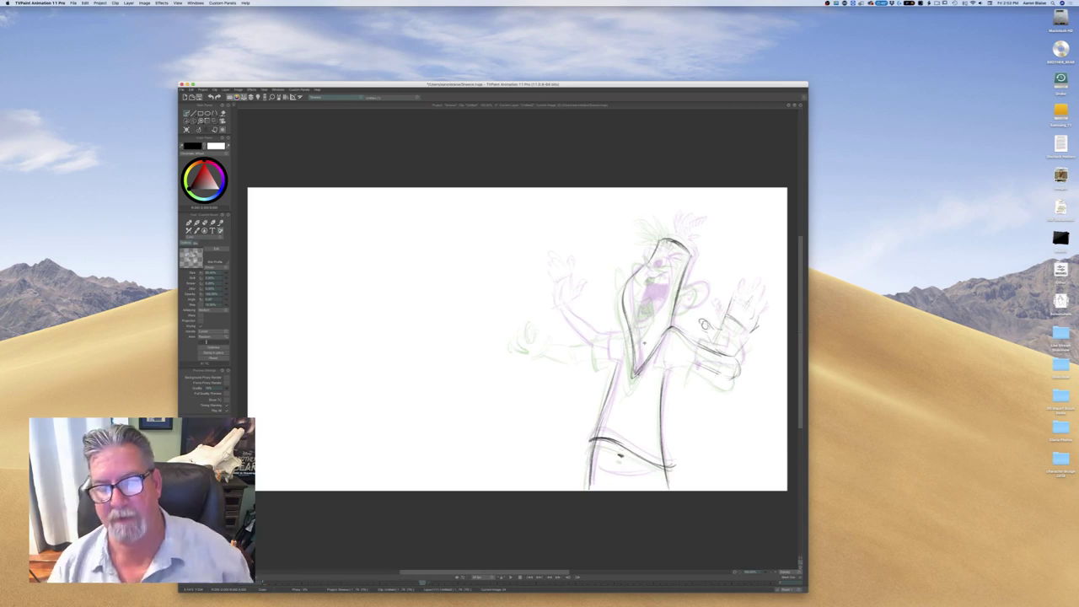
pyautogui.press('Left')
pyautogui.press('Right')
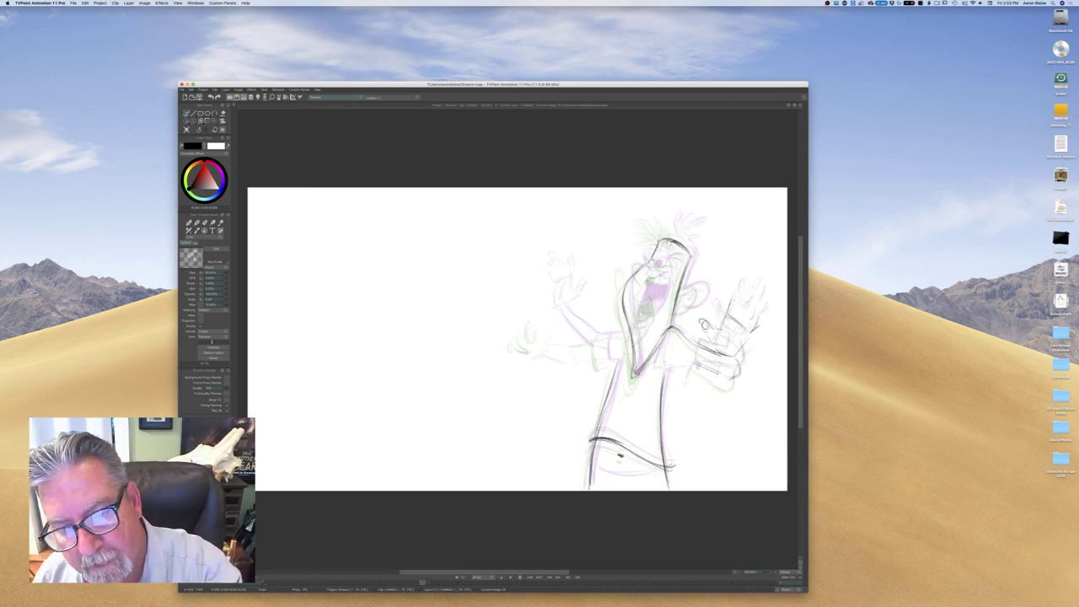
# Draw the rounded nose with its dark nostril at the front of the face, and flip to check its path
pyautogui.moveTo(652, 260)
pyautogui.mouseDown()
pyautogui.moveTo(638, 254)
pyautogui.moveTo(645, 277)
pyautogui.moveTo(635, 272)
pyautogui.mouseUp()
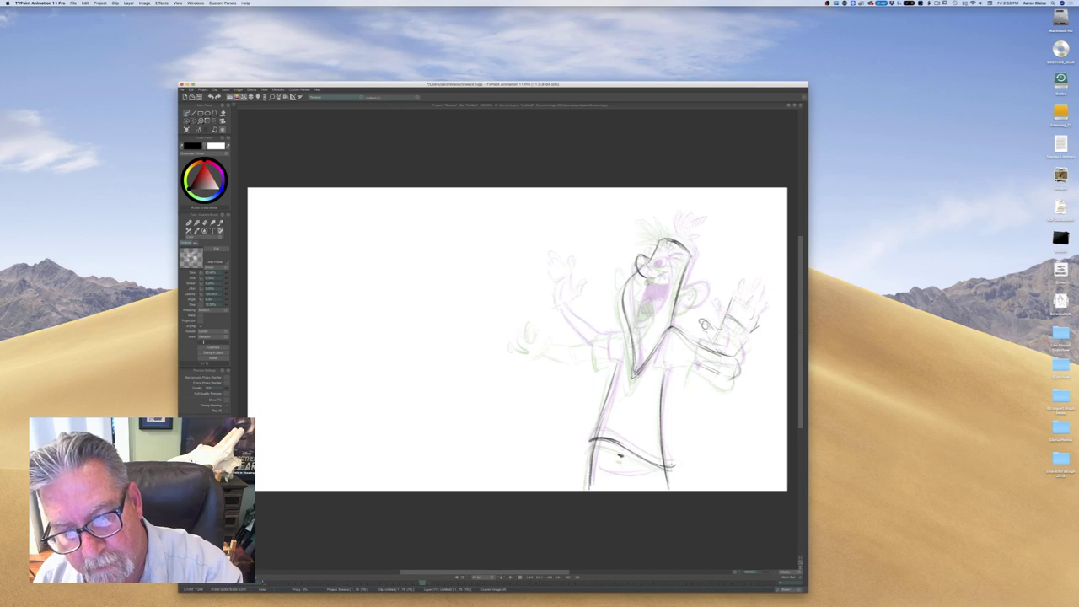
pyautogui.press('Left')
pyautogui.press('Right')
pyautogui.moveTo(649, 276)
pyautogui.mouseDown()
pyautogui.moveTo(659, 264)
pyautogui.moveTo(655, 275)
pyautogui.mouseUp()
pyautogui.press('Left')
pyautogui.press('Right')
pyautogui.press('Left')
pyautogui.press('Right')
pyautogui.press('Left')
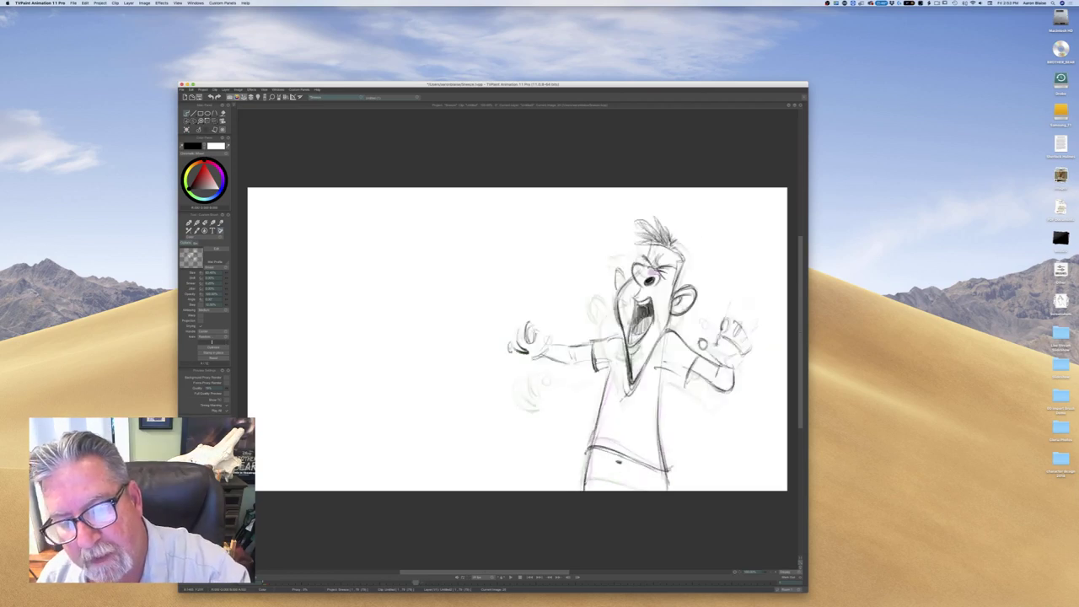
pyautogui.press('Right')
pyautogui.press('Left')
pyautogui.press('Right')
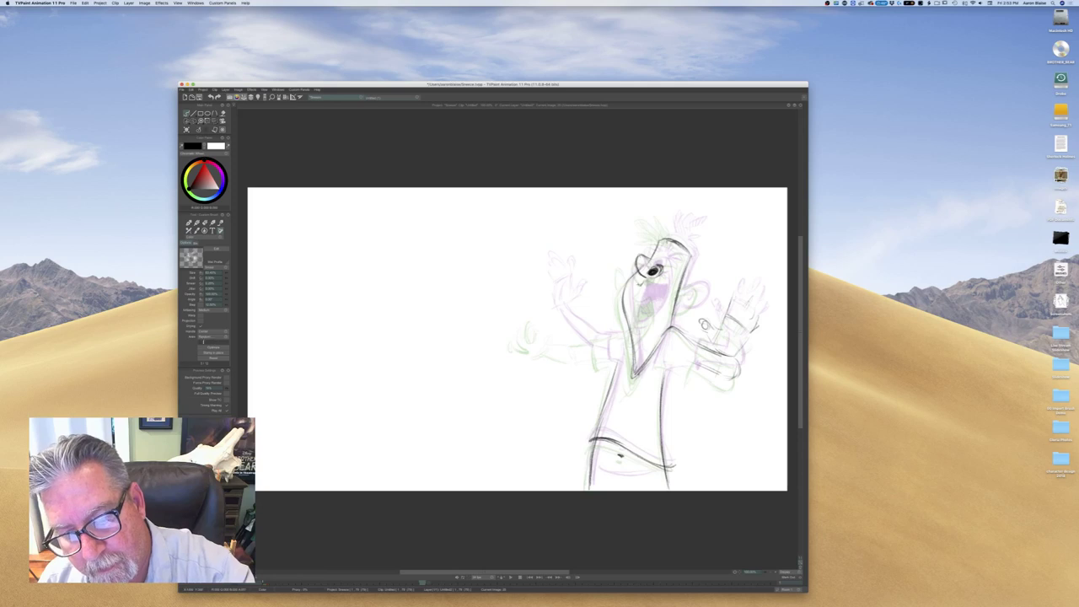
pyautogui.press('Left')
pyautogui.press('Right')
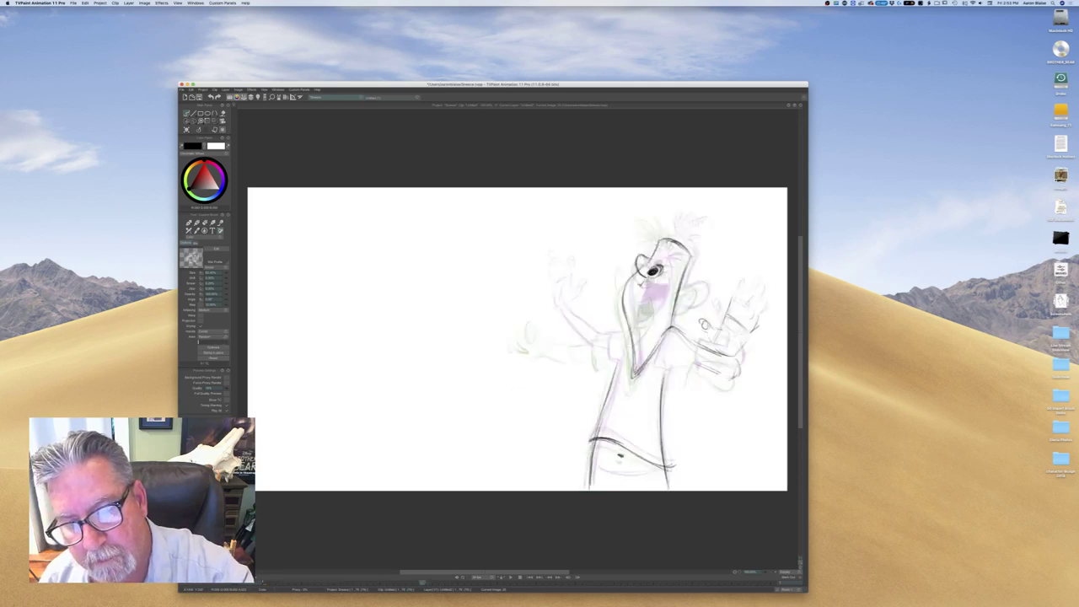
# Sketch the upper edge and corner of the open mouth below the nose, comparing it with the previous drawing
pyautogui.moveTo(660, 285)
pyautogui.mouseDown()
pyautogui.moveTo(659, 314)
pyautogui.moveTo(662, 306)
pyautogui.mouseUp()
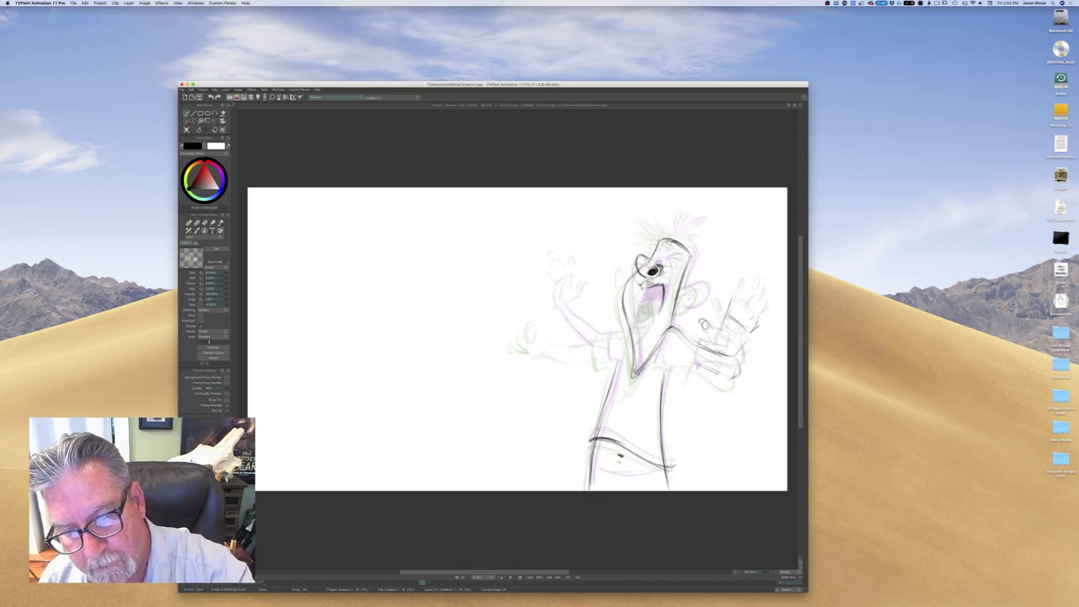
pyautogui.press('Left')
pyautogui.press('Right')
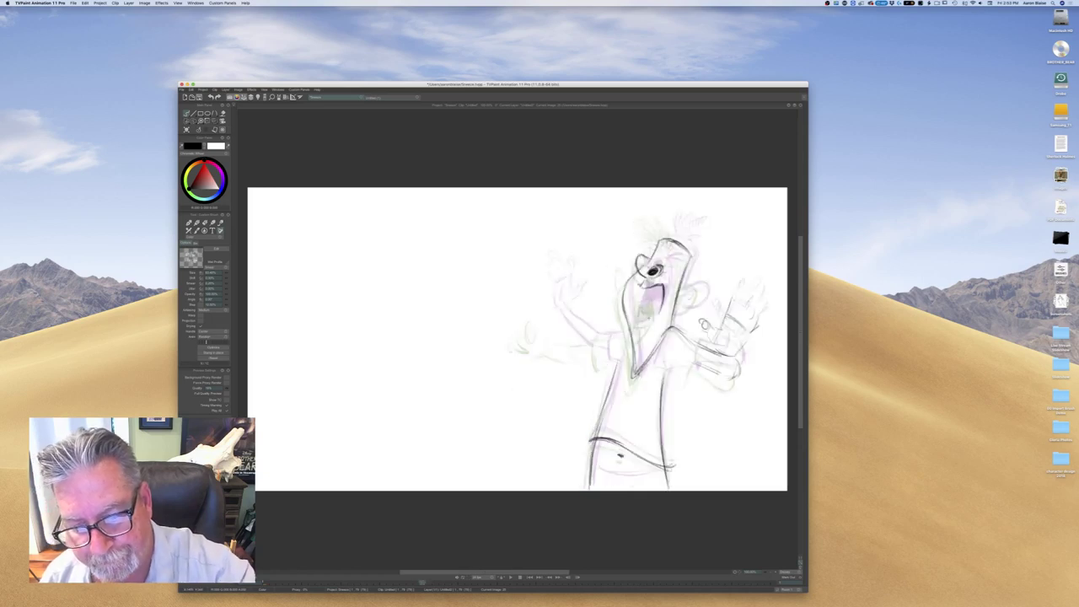
pyautogui.moveTo(648, 317)
pyautogui.mouseDown()
pyautogui.moveTo(654, 327)
pyautogui.moveTo(634, 336)
pyautogui.mouseUp()
pyautogui.press('Left')
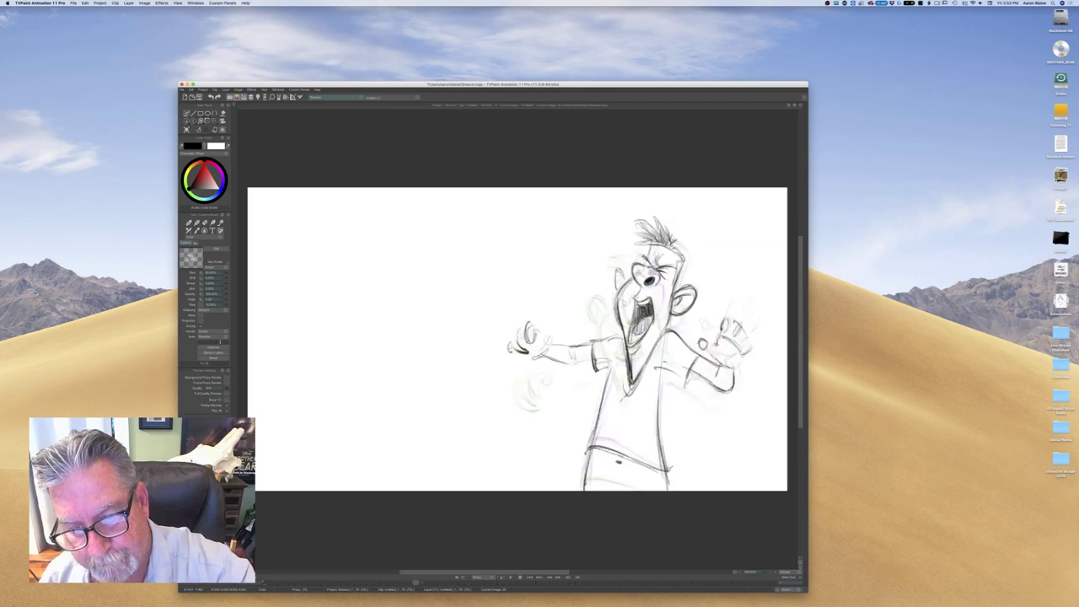
pyautogui.press('Right')
# Draw the lower part of the open mouth down toward the chin, and flip between drawings to check its shape
pyautogui.moveTo(642, 289); pyautogui.dragTo(639, 340)
pyautogui.press('Left')
pyautogui.press('Right')
pyautogui.moveTo(636, 339)
pyautogui.mouseDown()
pyautogui.moveTo(651, 332)
pyautogui.moveTo(641, 341)
pyautogui.mouseUp()
pyautogui.press('Left')
pyautogui.press('Right')
pyautogui.press('Left')
pyautogui.press('Right')
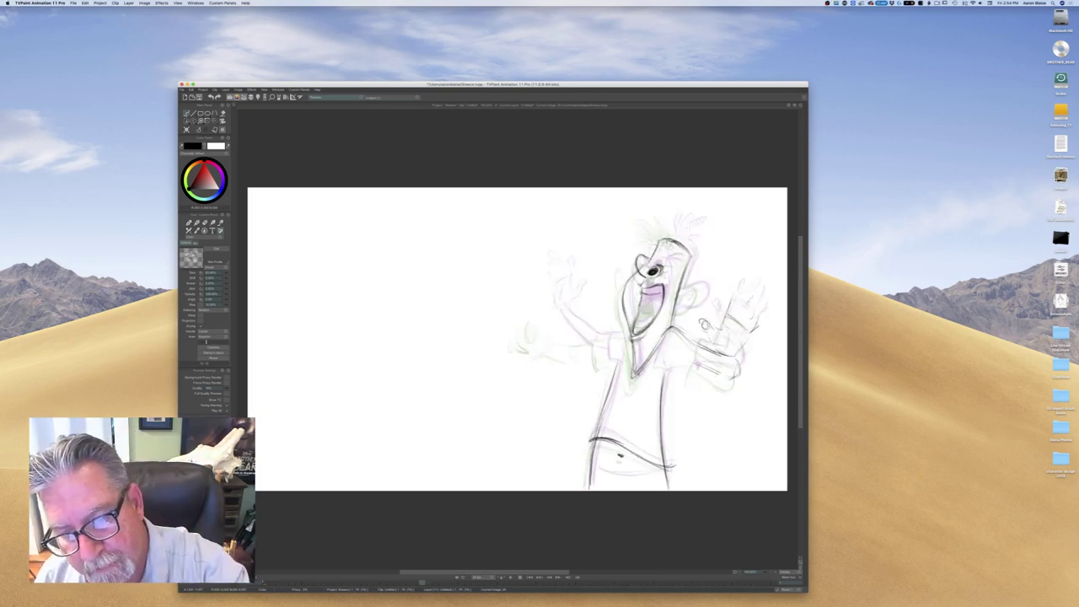
# Add the tongue inside the open mouth, comparing its position with the previous drawing
pyautogui.press('Left')
pyautogui.press('Right')
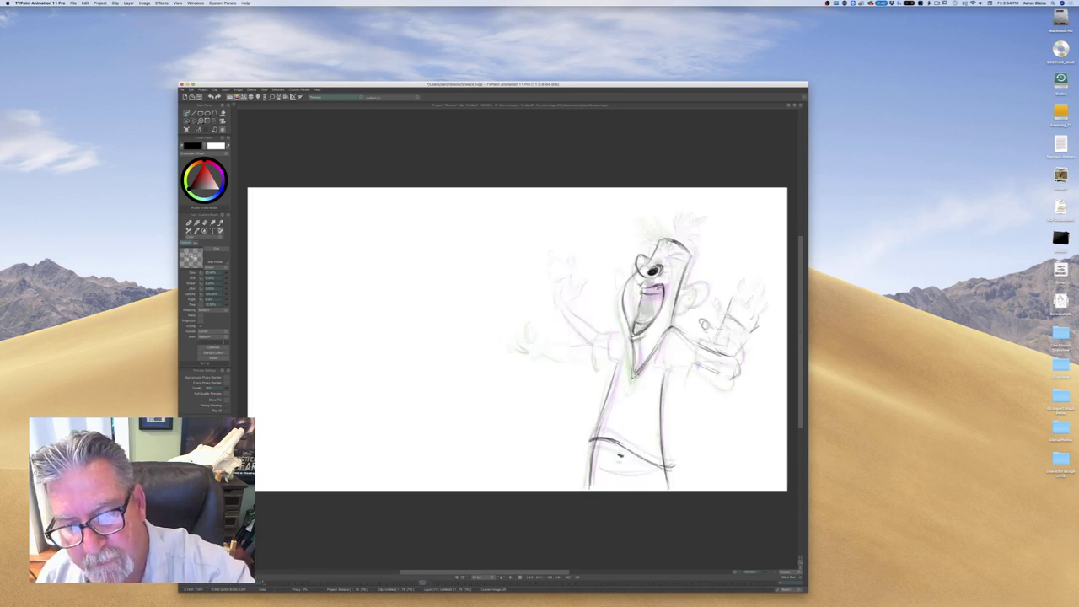
pyautogui.press('Left')
pyautogui.press('Right')
pyautogui.press('Left')
pyautogui.press('Right')
pyautogui.press('Left')
pyautogui.press('Right')
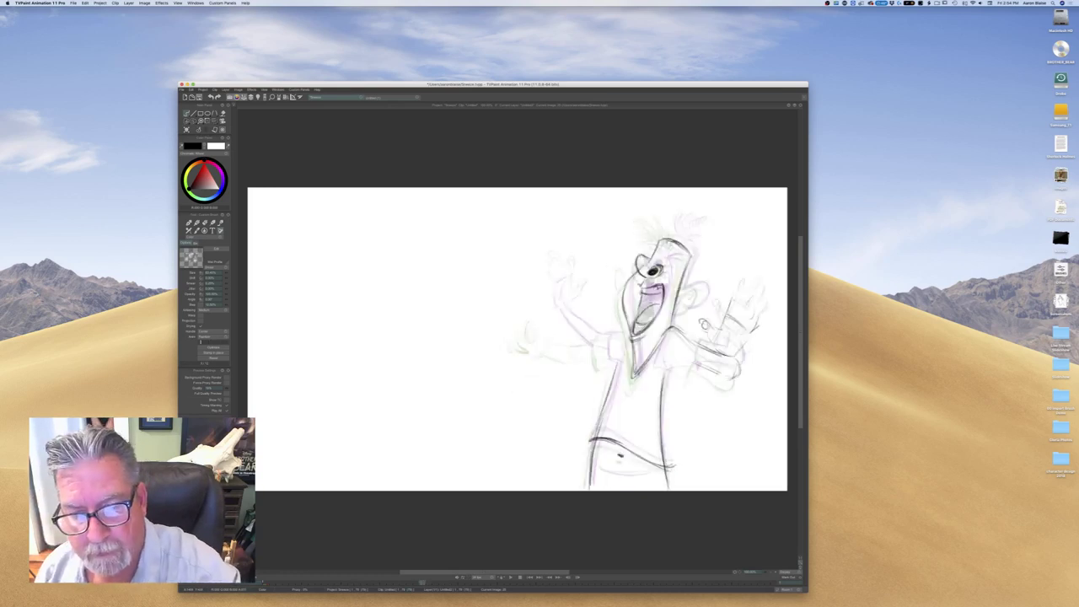
# Shade the inside of the mouth dark around the teeth and tongue, and flip repeatedly to compare it
pyautogui.moveTo(659, 296)
pyautogui.mouseDown()
pyautogui.moveTo(646, 323)
pyautogui.moveTo(642, 304)
pyautogui.moveTo(639, 322)
pyautogui.moveTo(660, 302)
pyautogui.moveTo(643, 305)
pyautogui.mouseUp()
pyautogui.press('Left')
pyautogui.press('Right')
pyautogui.press('Left')
pyautogui.press('Right')
pyautogui.press('Left')
pyautogui.press('Right')
pyautogui.press('Left')
pyautogui.press('Right')
pyautogui.press('Left')
pyautogui.press('Right')
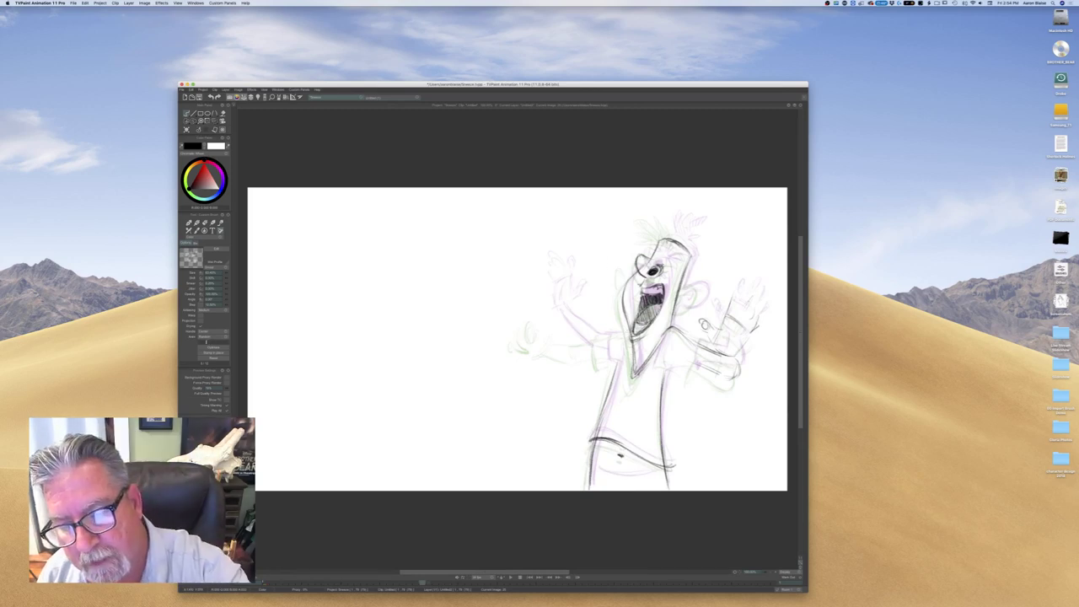
pyautogui.moveTo(664, 282); pyautogui.dragTo(663, 305)
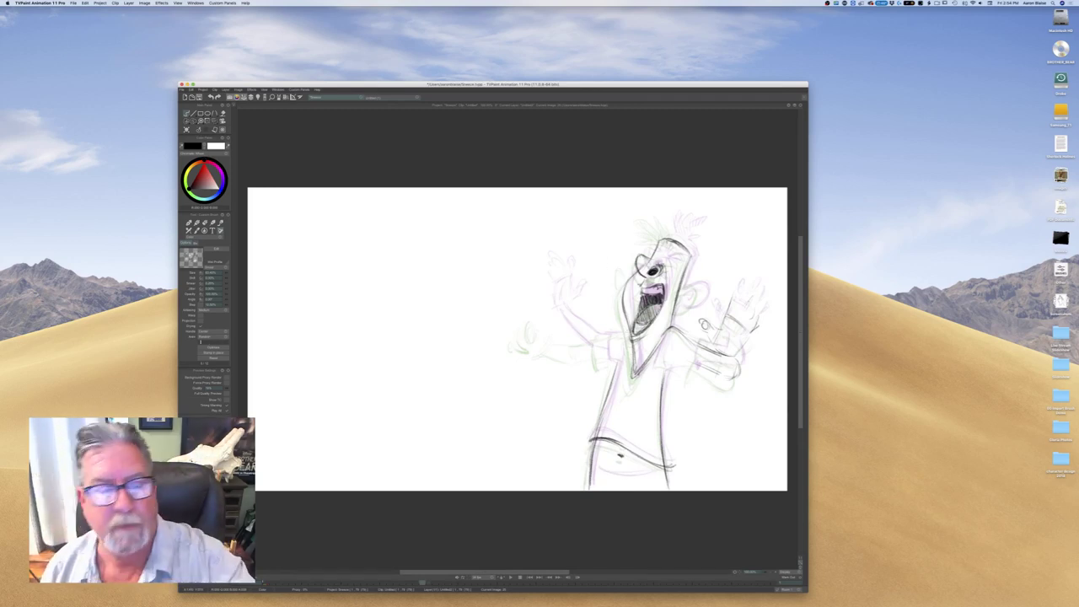
pyautogui.click(251, 89)
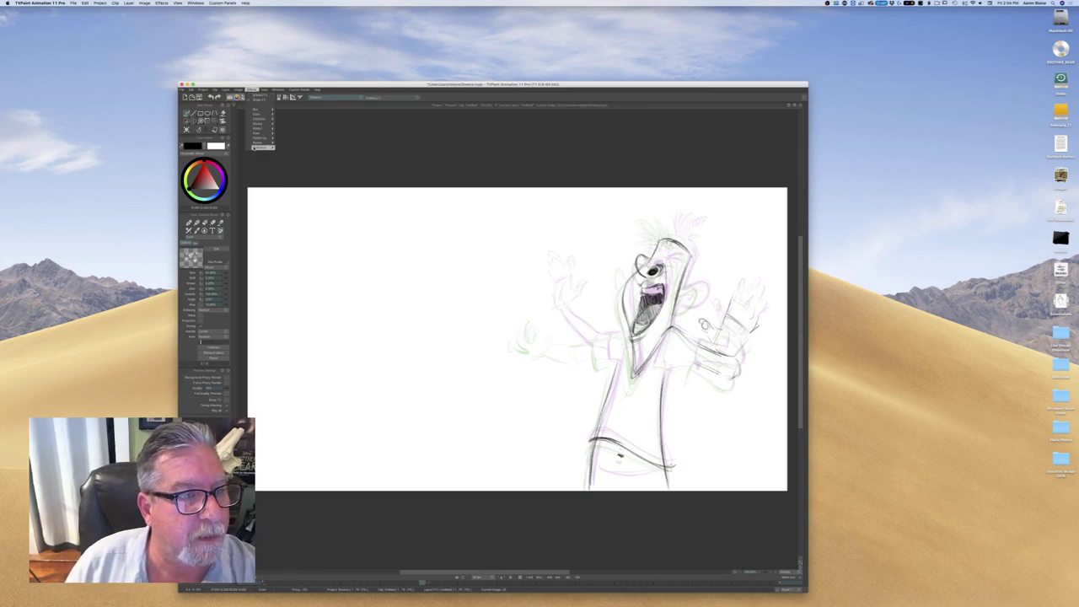
pyautogui.moveTo(254, 148)
pyautogui.moveTo(255, 115)
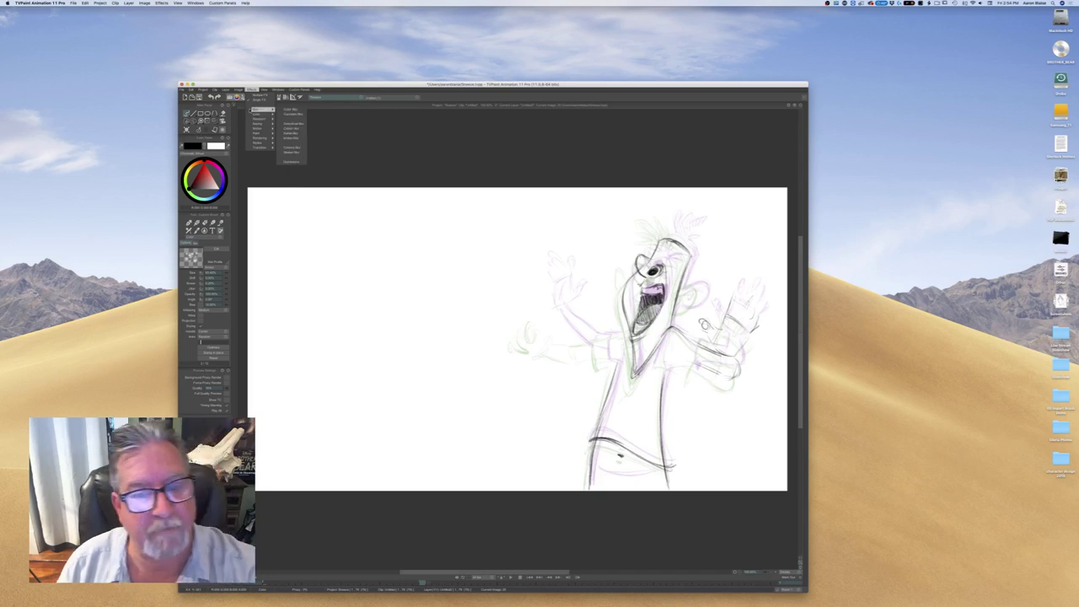
pyautogui.click(467, 156)
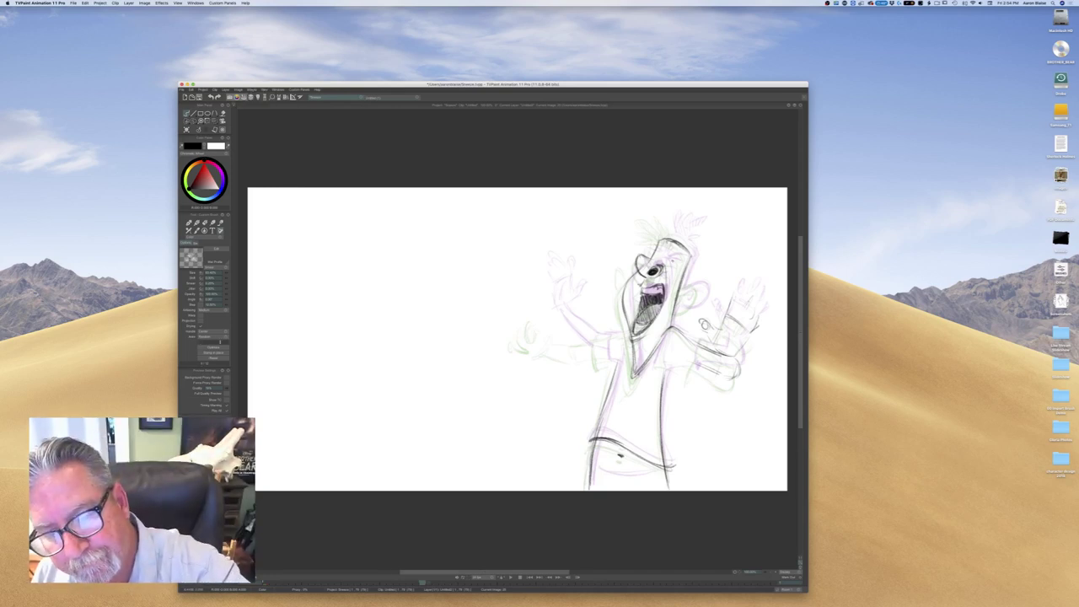
# Draw the furrowed brow above the squinted eye, and flip to the neighbouring drawing to check it
pyautogui.press('Left')
pyautogui.press('Right')
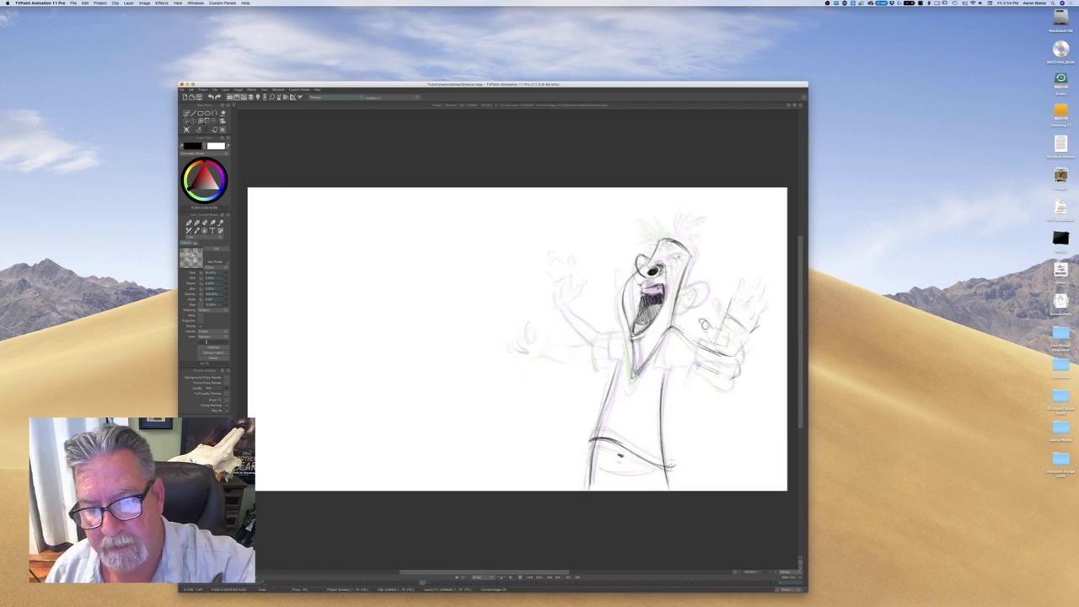
pyautogui.moveTo(662, 262); pyautogui.dragTo(676, 259)
pyautogui.press('Left')
pyautogui.press('Right')
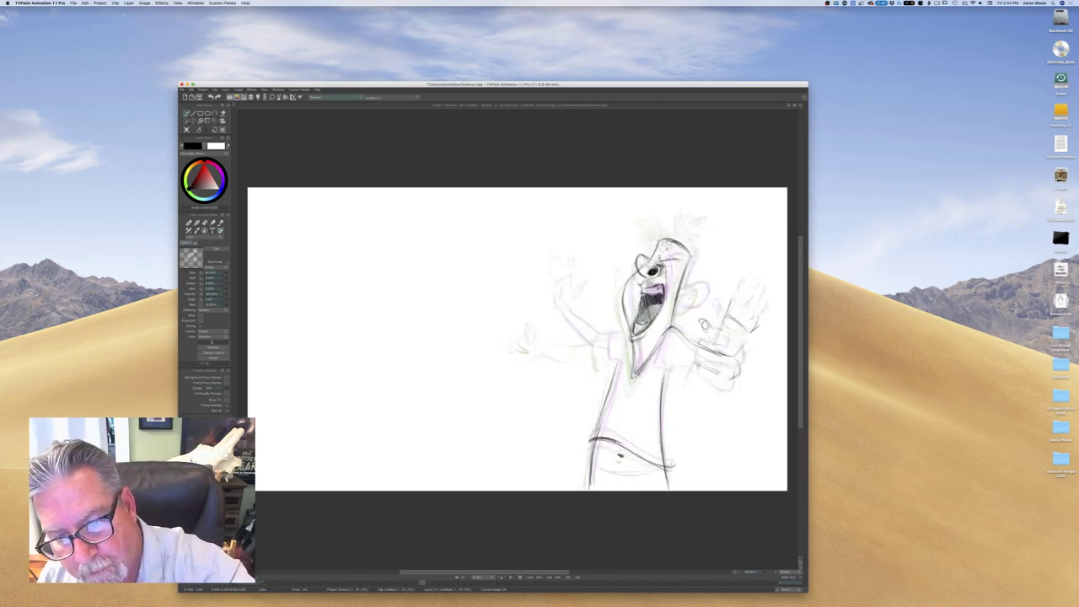
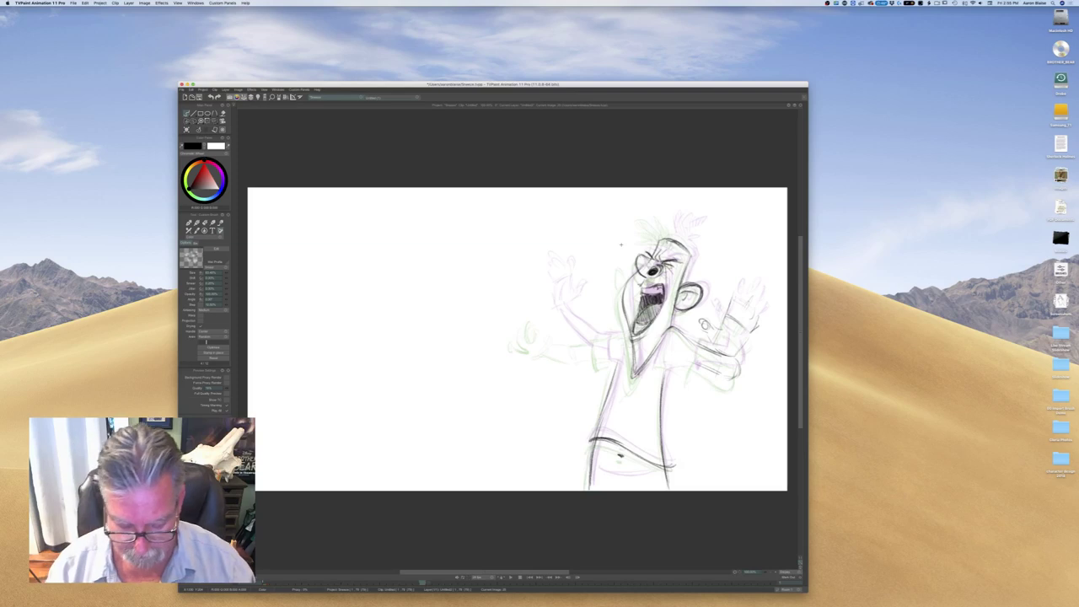
# Show the timeline, scrub through the poses around the in-between, and return to the unfinished drawing
pyautogui.press('Tab')
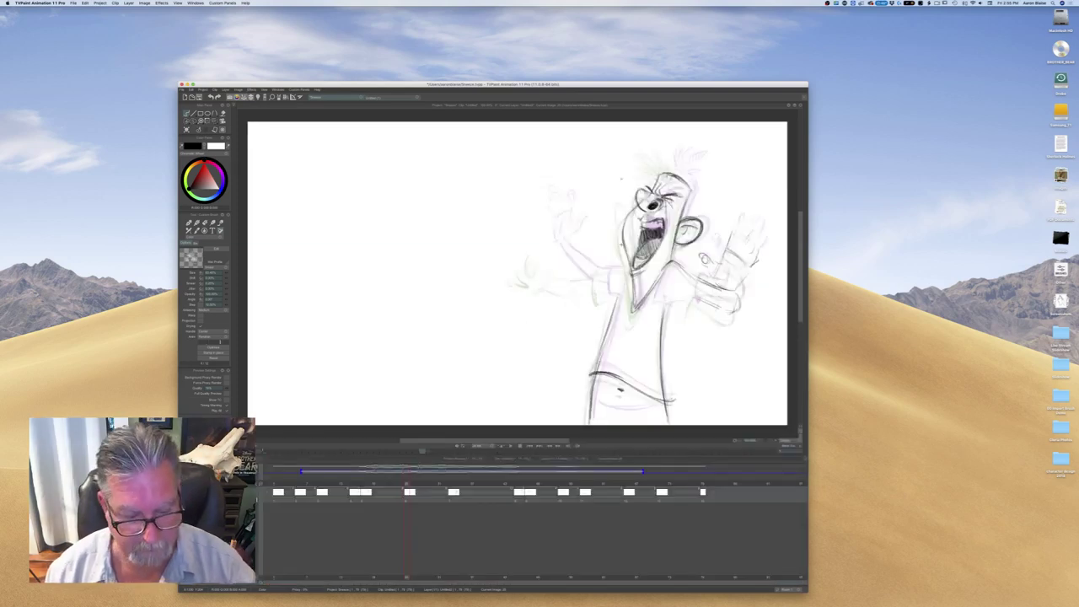
pyautogui.moveTo(408, 484)
pyautogui.mouseDown()
pyautogui.moveTo(473, 492)
pyautogui.moveTo(359, 492)
pyautogui.mouseUp()
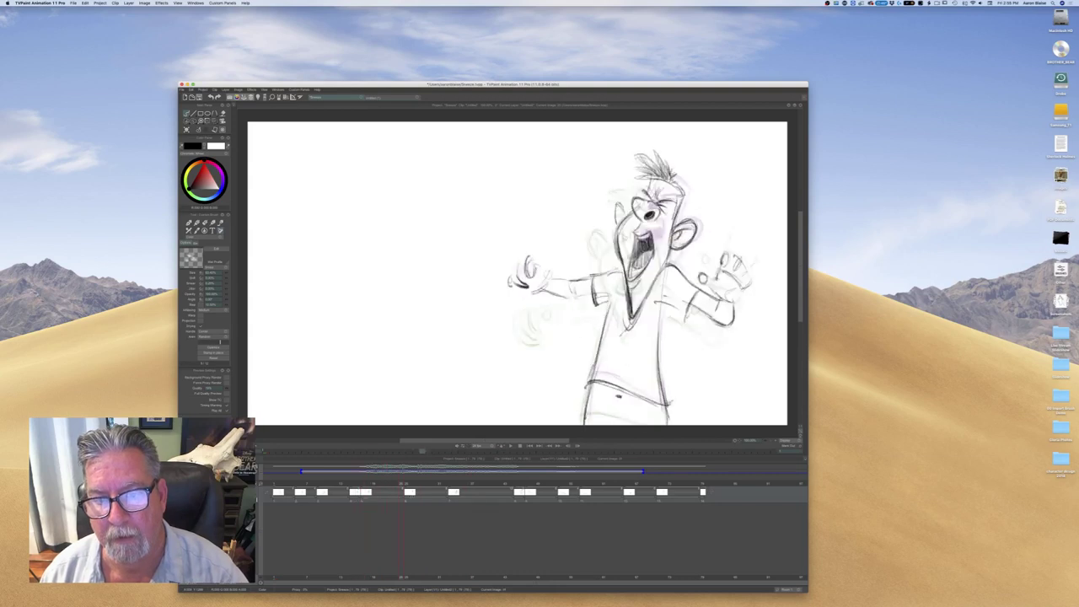
pyautogui.moveTo(431, 496); pyautogui.dragTo(410, 495)
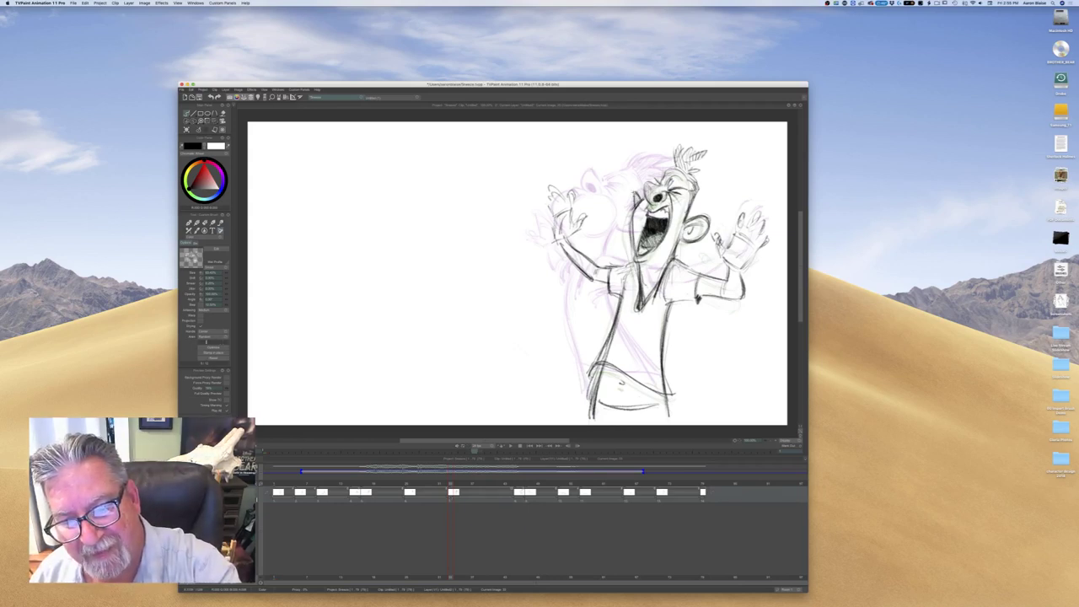
pyautogui.click(408, 485)
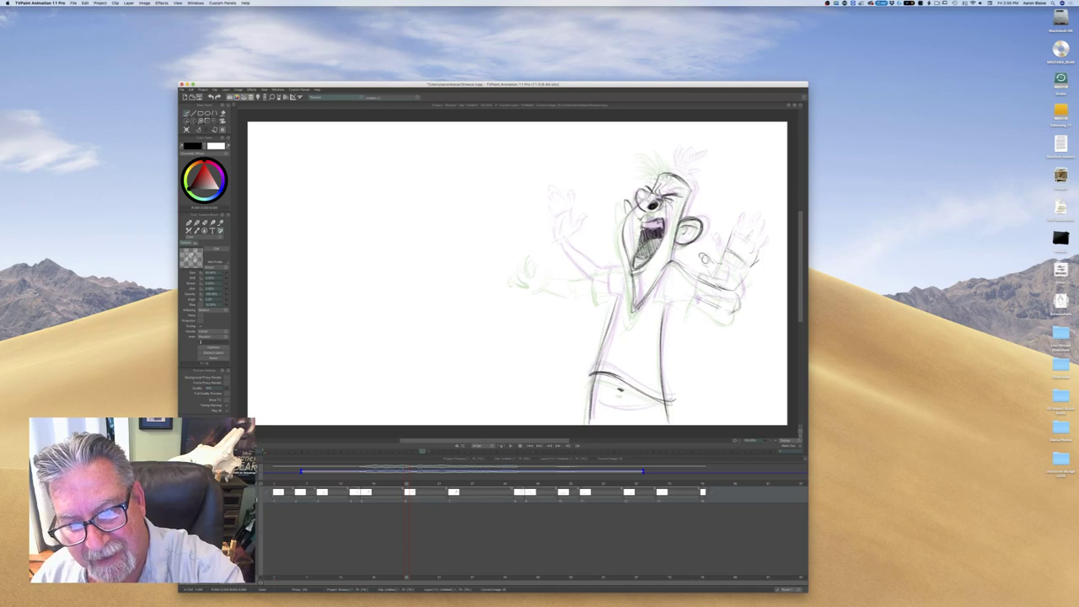
# Draw the spiky hair tuft on top of the in-between's head, and flip between drawings to check its drag
pyautogui.press('Left')
pyautogui.press('Right')
pyautogui.moveTo(670, 159)
pyautogui.mouseDown()
pyautogui.moveTo(666, 149)
pyautogui.moveTo(674, 170)
pyautogui.moveTo(685, 158)
pyautogui.moveTo(689, 179)
pyautogui.moveTo(652, 164)
pyautogui.moveTo(670, 171)
pyautogui.moveTo(666, 151)
pyautogui.moveTo(689, 181)
pyautogui.moveTo(664, 168)
pyautogui.mouseUp()
pyautogui.moveTo(655, 158)
pyautogui.mouseDown()
pyautogui.moveTo(685, 192)
pyautogui.moveTo(682, 208)
pyautogui.mouseUp()
pyautogui.press('Left')
pyautogui.press('Right')
pyautogui.press('Left')
pyautogui.press('Right')
# Flip back and forth between the in-between and the previous drawing to examine the motion of the head and hair
pyautogui.press('Left')
pyautogui.press('Right')
pyautogui.press('Left')
pyautogui.press('Right')
pyautogui.press('Left')
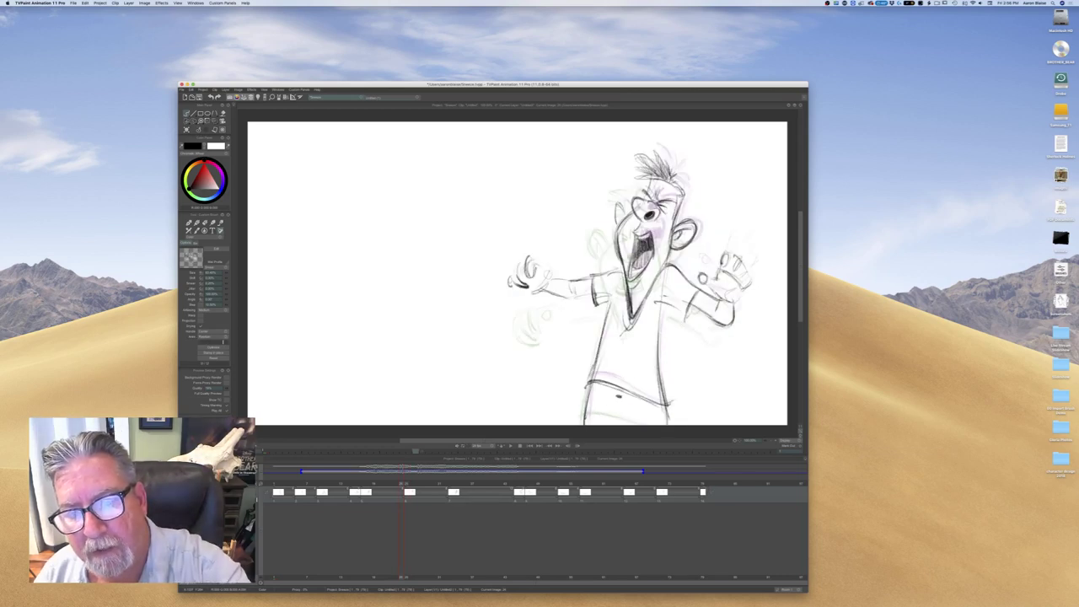
pyautogui.press('Right')
pyautogui.press('Right')
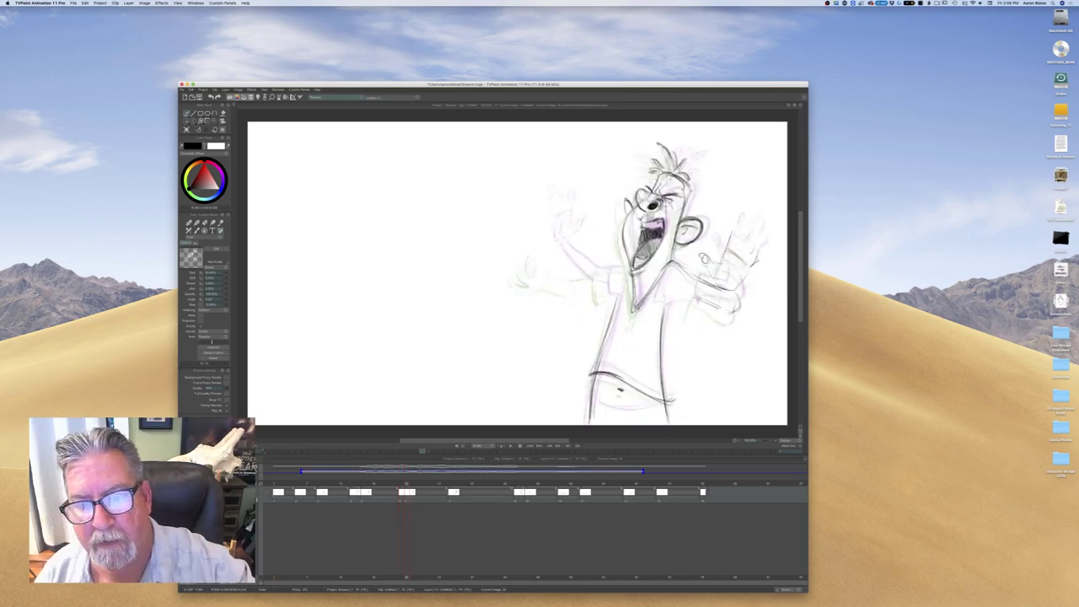
pyautogui.press('Left')
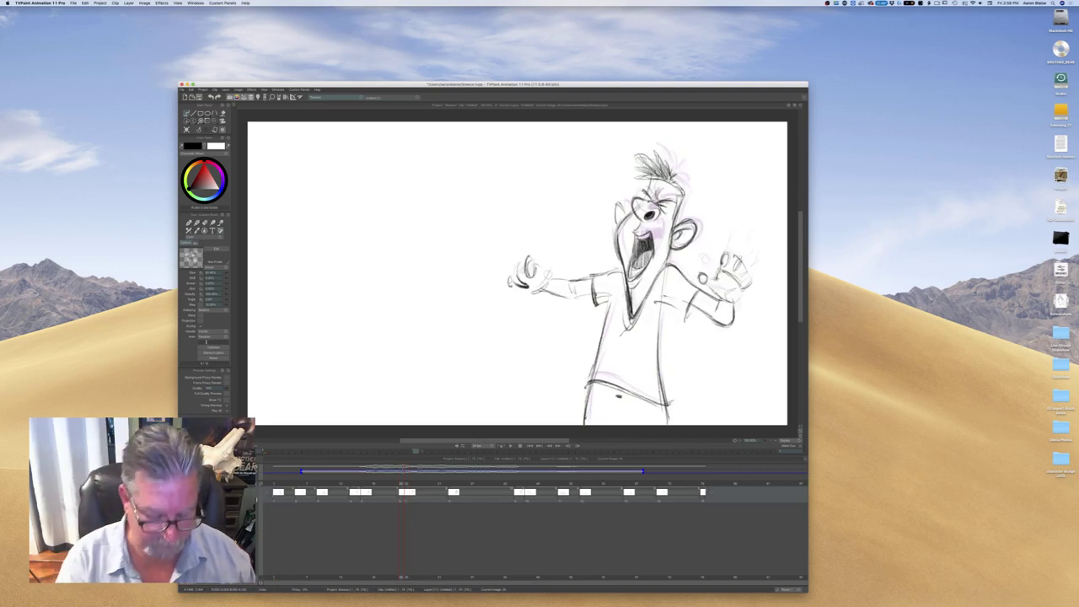
pyautogui.press('Right')
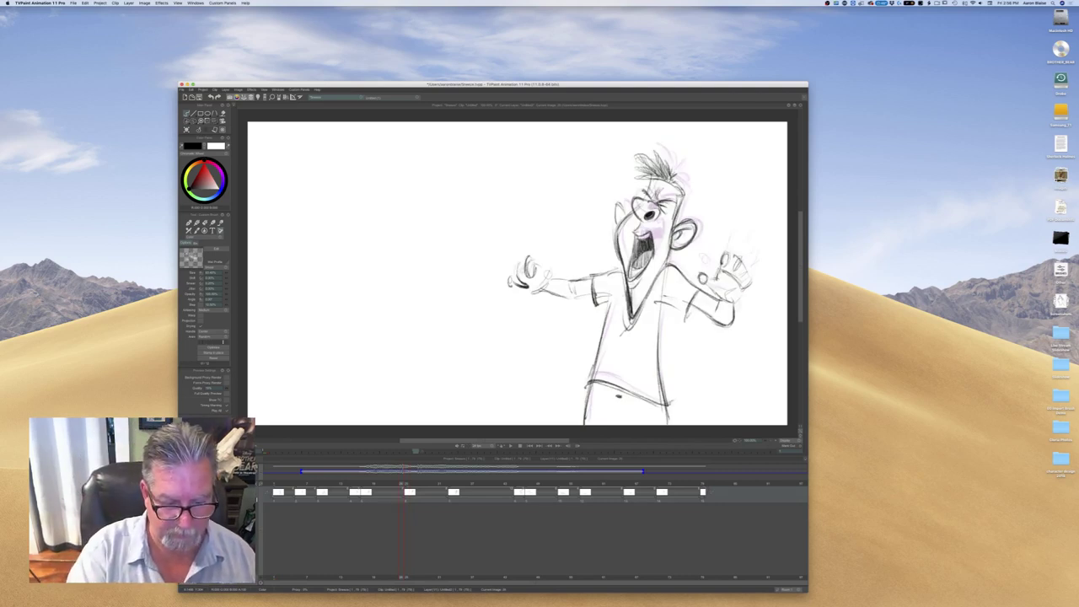
# Scrub back to the earlier poses, return to the in-between with missing arms, and flip against the previous drawing to examine the motion
pyautogui.moveTo(401, 490); pyautogui.dragTo(368, 490)
pyautogui.press('Left')
pyautogui.press('Left')
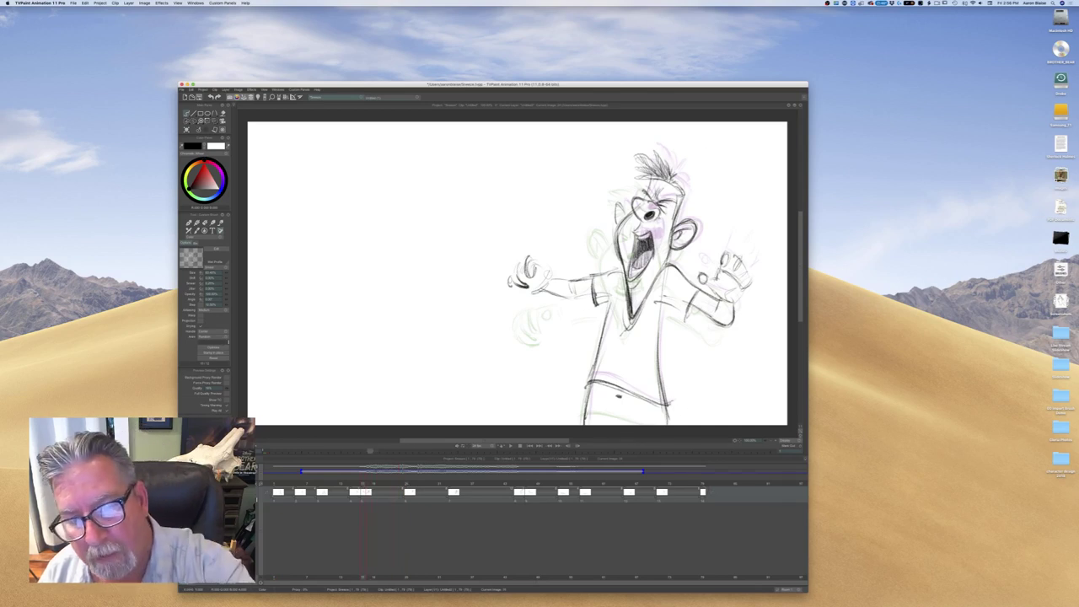
pyautogui.moveTo(364, 488); pyautogui.dragTo(408, 487)
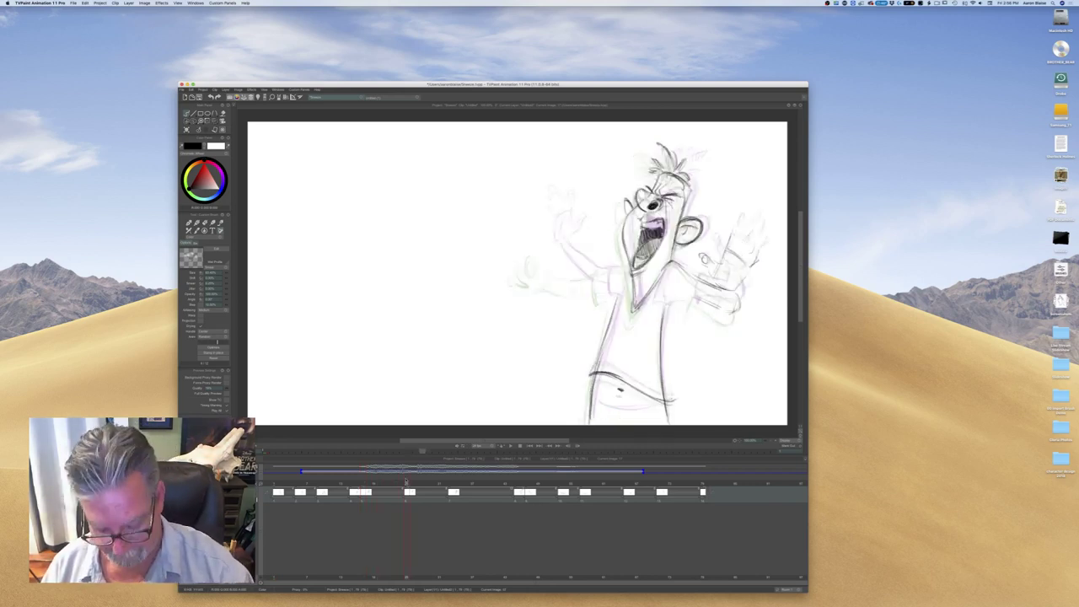
pyautogui.press('Left')
pyautogui.press('Right')
pyautogui.press('Left')
pyautogui.press('Right')
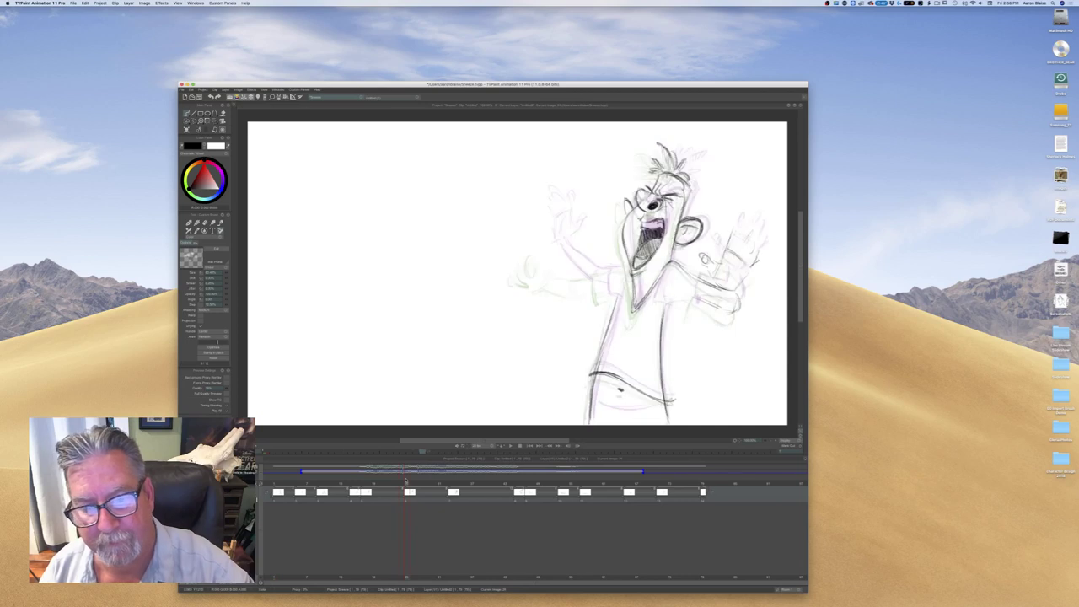
# Draw the sleeve and outstretched forearm on the facing side of the in-between, and flip to the previous drawing to check their motion
pyautogui.moveTo(622, 267)
pyautogui.mouseDown()
pyautogui.moveTo(601, 270)
pyautogui.moveTo(598, 300)
pyautogui.moveTo(615, 300)
pyautogui.mouseUp()
pyautogui.press('Left')
pyautogui.press('Right')
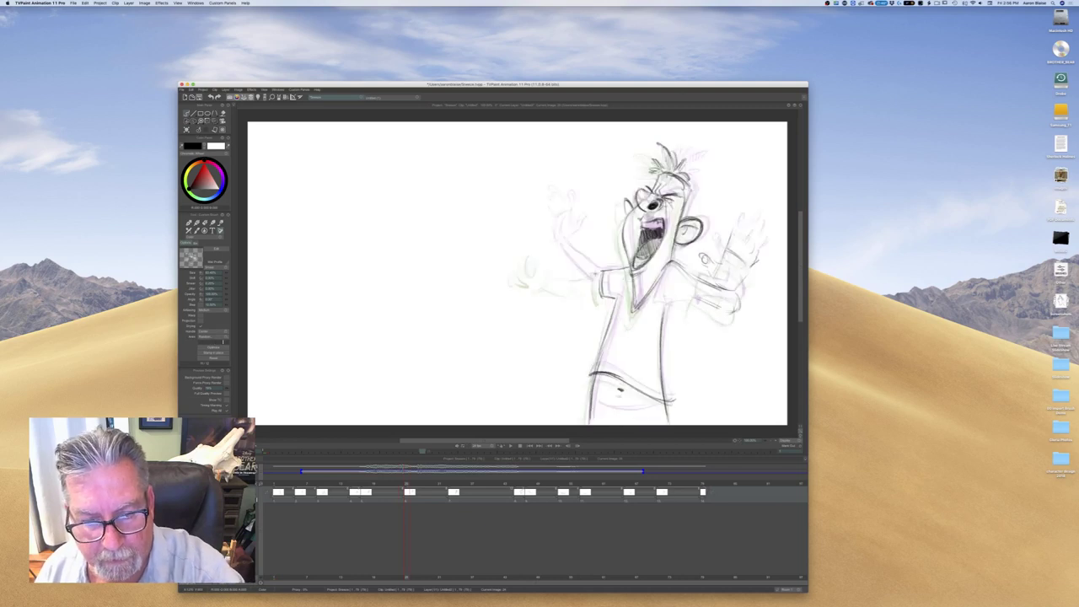
pyautogui.moveTo(585, 279)
pyautogui.mouseDown()
pyautogui.moveTo(597, 288)
pyautogui.moveTo(563, 261)
pyautogui.mouseUp()
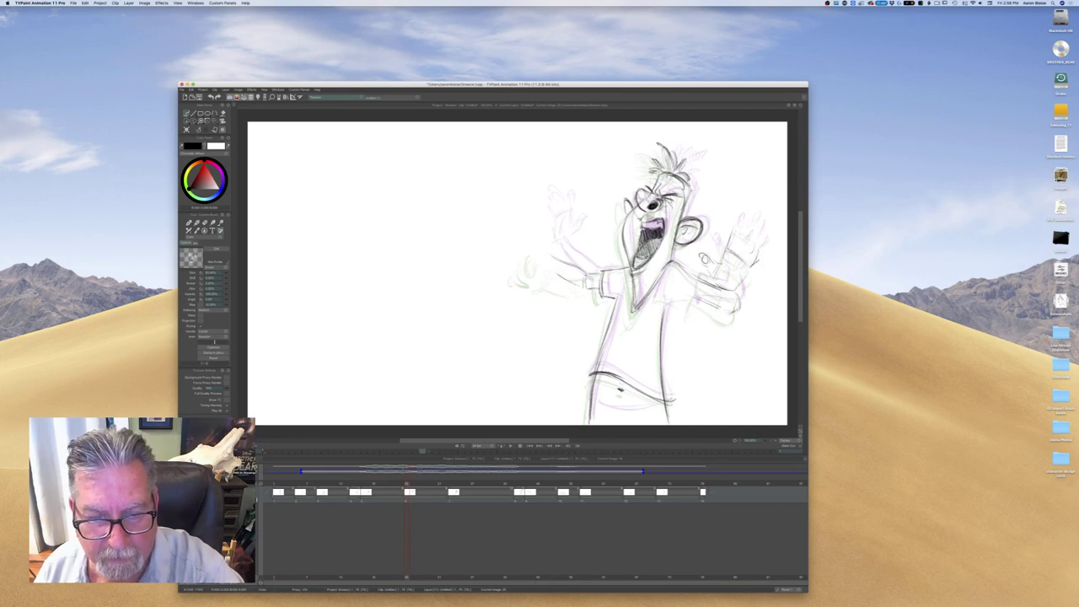
pyautogui.moveTo(582, 285)
pyautogui.mouseDown()
pyautogui.moveTo(540, 258)
pyautogui.moveTo(588, 289)
pyautogui.mouseUp()
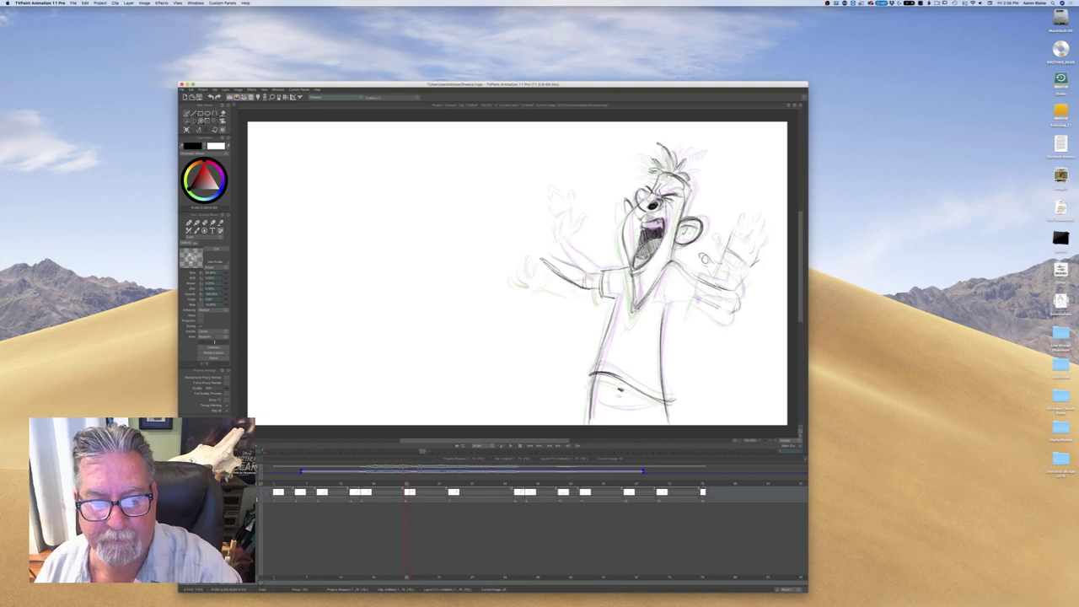
pyautogui.press('Left')
pyautogui.press('Right')
pyautogui.press('Left')
pyautogui.press('Right')
# Draw the sleeve on the character's other arm and add strands to the hair tuft, checking both against the previous drawing
pyautogui.moveTo(699, 282); pyautogui.dragTo(687, 308)
pyautogui.press('Left')
pyautogui.press('Right')
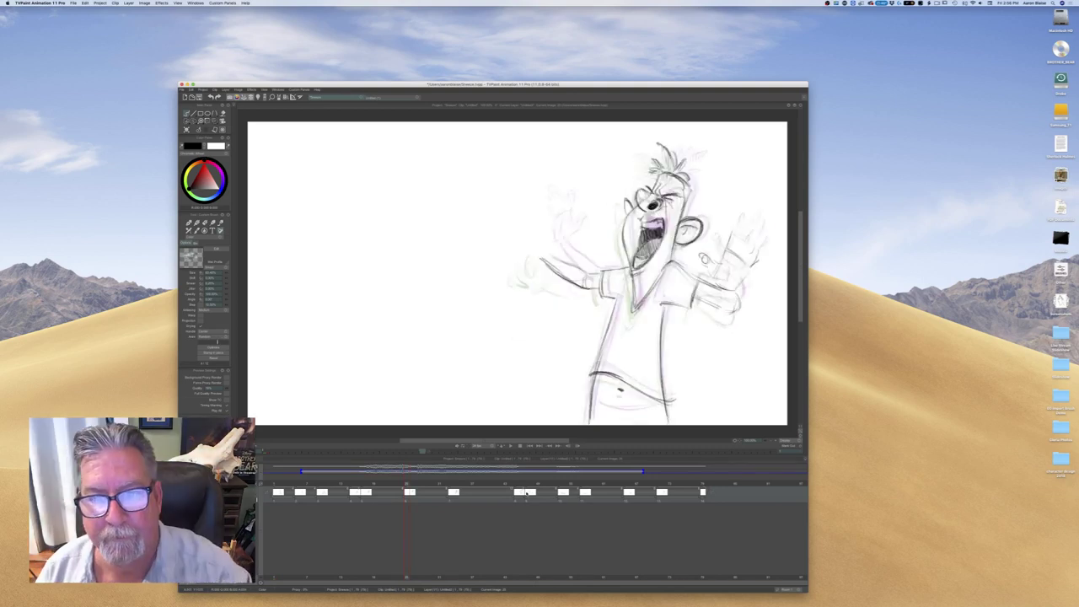
pyautogui.moveTo(643, 154); pyautogui.dragTo(654, 158)
pyautogui.press('Left')
pyautogui.press('Right')
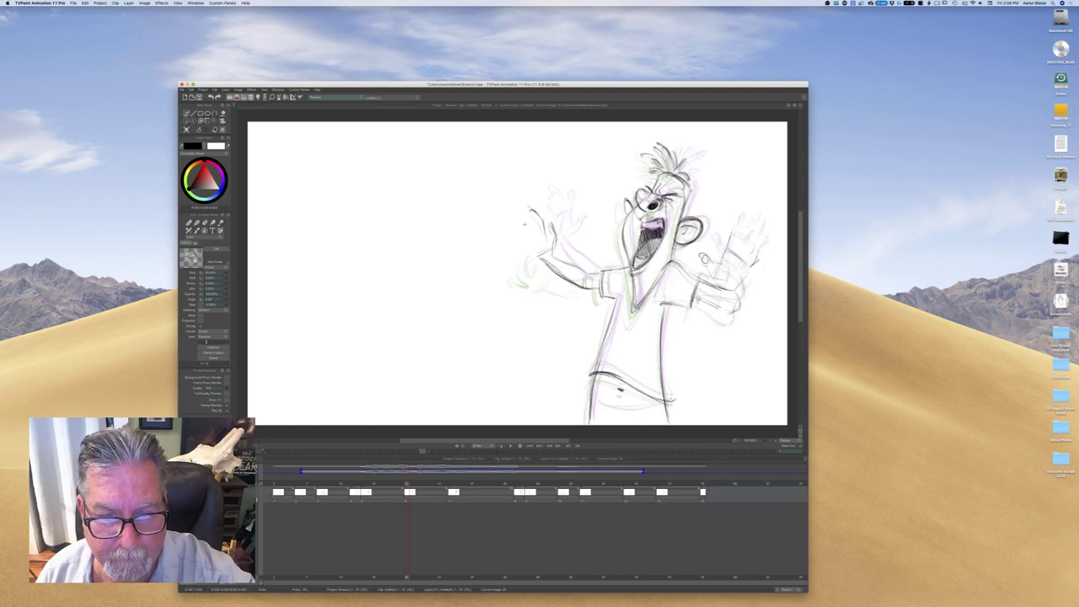
# Draw the splayed fingers on the outstretched hand, flip to check them, and play back the animation
pyautogui.moveTo(526, 241); pyautogui.dragTo(531, 255)
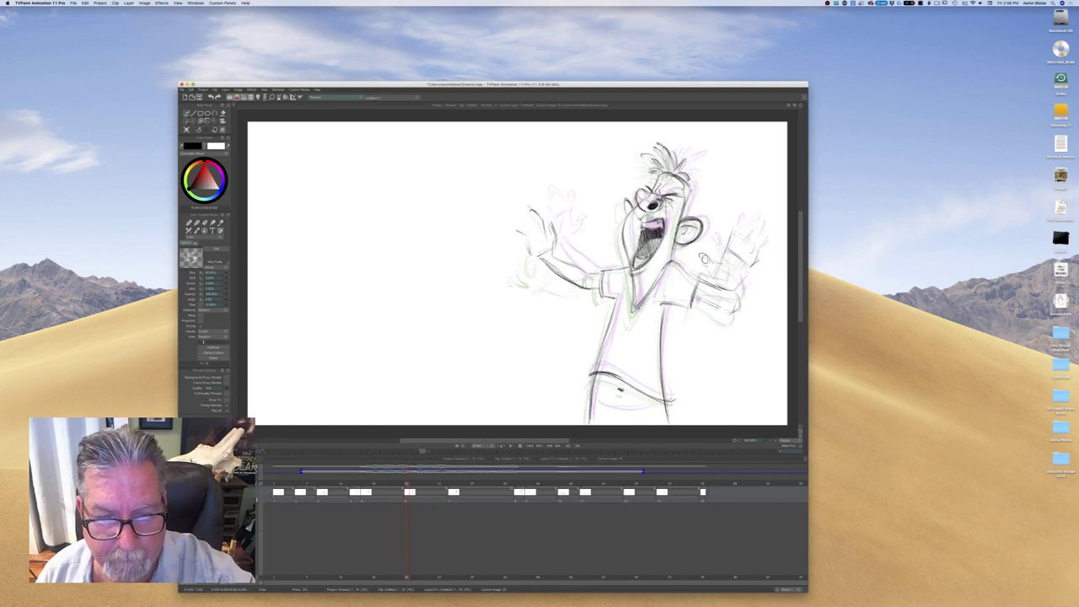
pyautogui.moveTo(515, 215); pyautogui.dragTo(522, 220)
pyautogui.press('Left')
pyautogui.press('Right')
pyautogui.press('Left')
pyautogui.press('Right')
pyautogui.click(509, 446)
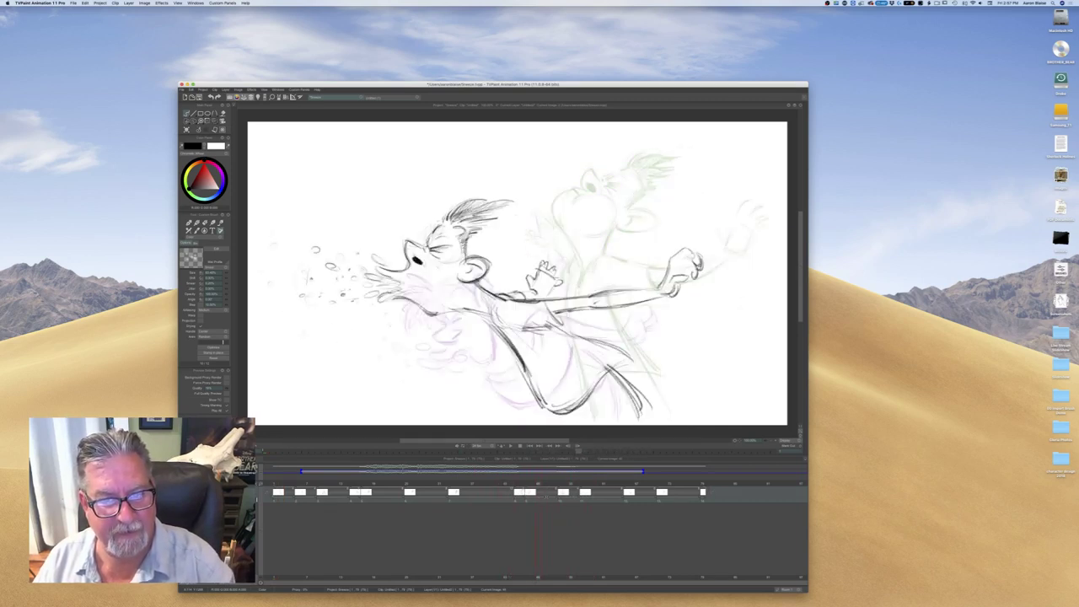
# Clear the doubled-over drawing that follows the sneeze pose and sketch a new long, curved back line
pyautogui.moveTo(567, 496); pyautogui.dragTo(562, 496)
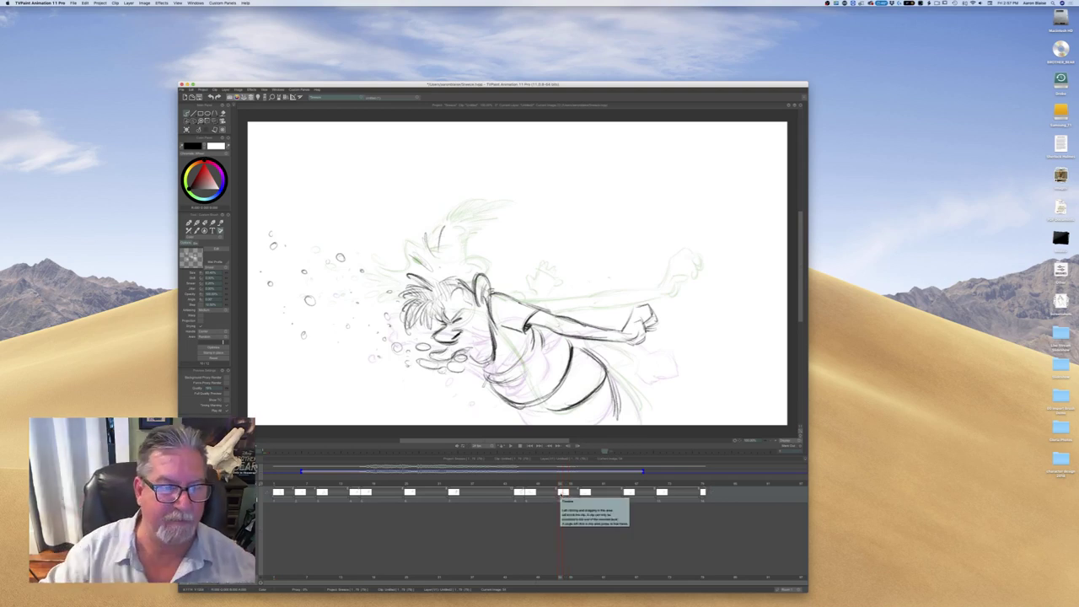
pyautogui.click(186, 129)
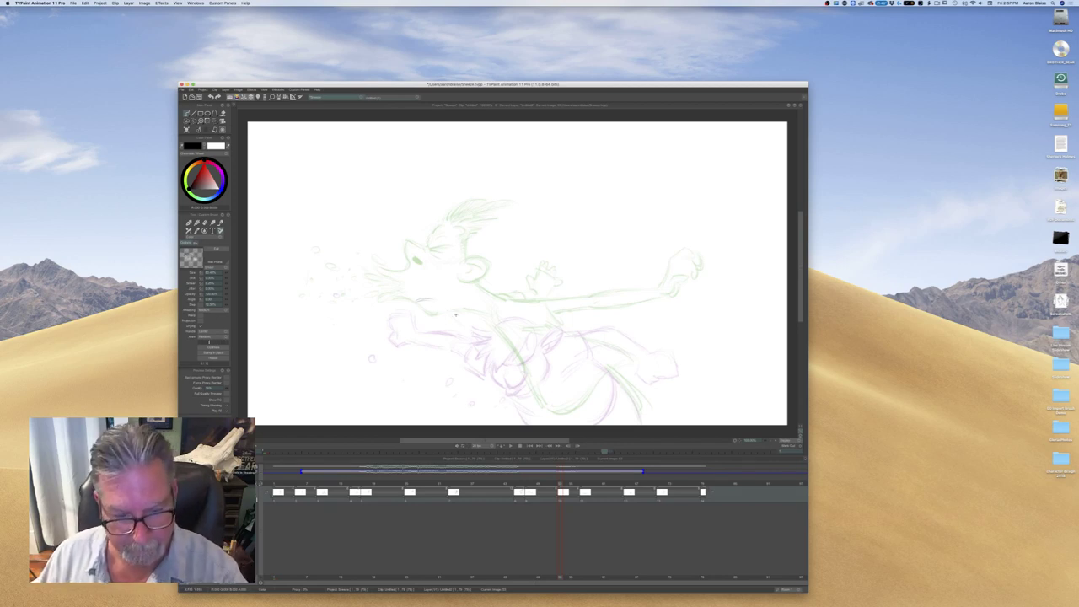
pyautogui.moveTo(592, 363); pyautogui.dragTo(651, 425)
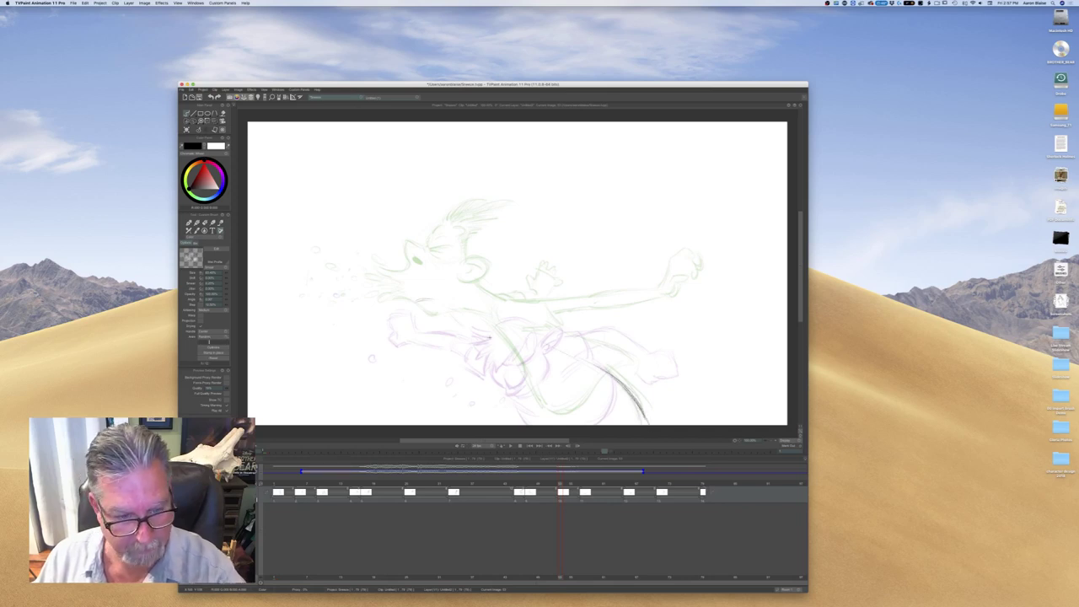
pyautogui.moveTo(497, 325); pyautogui.dragTo(615, 381)
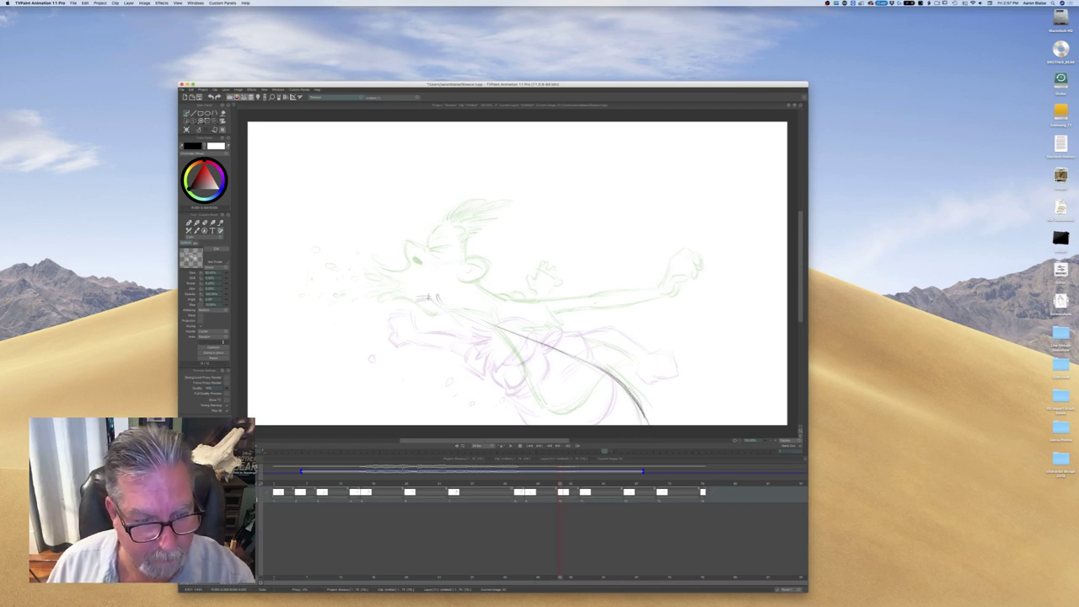
# Sketch the top of the forward-thrust head, strengthen the line from neck to back, and flip to check the new pose
pyautogui.moveTo(410, 305); pyautogui.dragTo(406, 300)
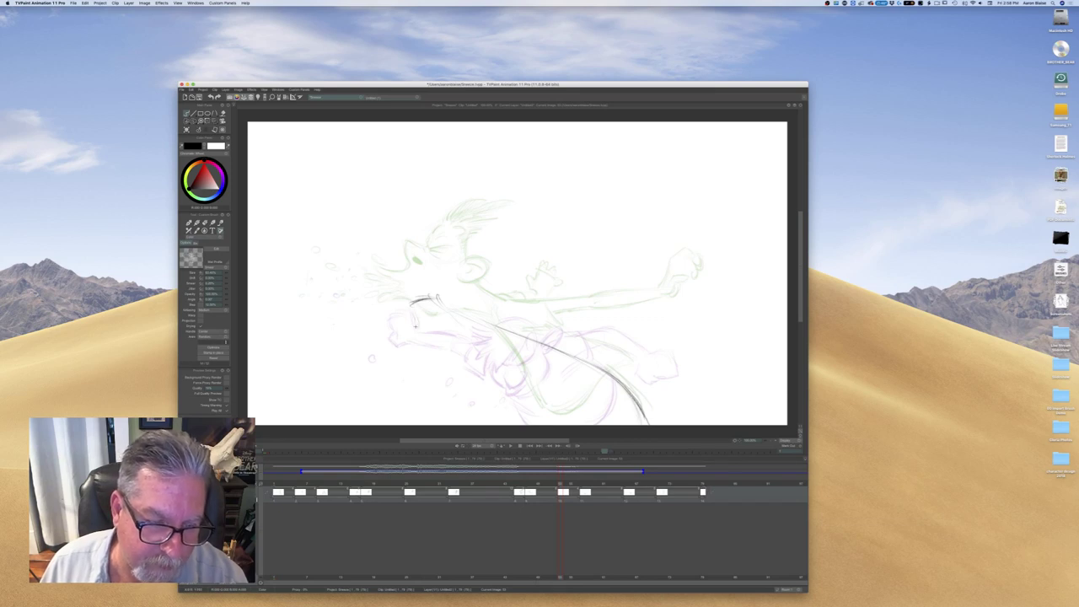
pyautogui.moveTo(445, 307); pyautogui.dragTo(587, 361)
pyautogui.press('Left')
pyautogui.press('Right')
pyautogui.press('Left')
pyautogui.press('Right')
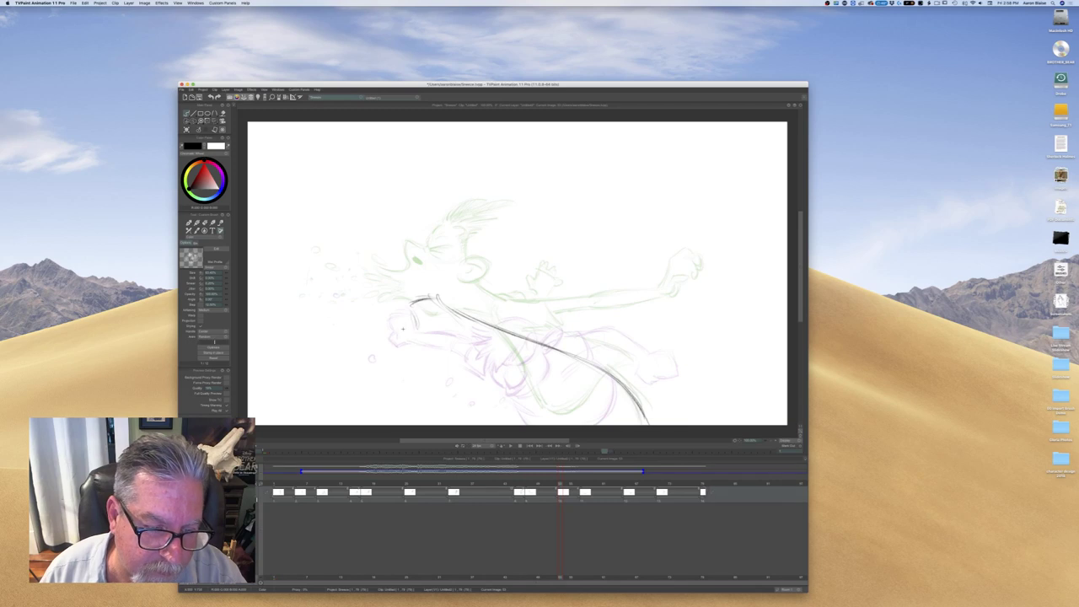
# Draw the drooping nose with its dark nostril, short strokes around its tip, and the squeezed-shut eye
pyautogui.moveTo(413, 327); pyautogui.dragTo(396, 339)
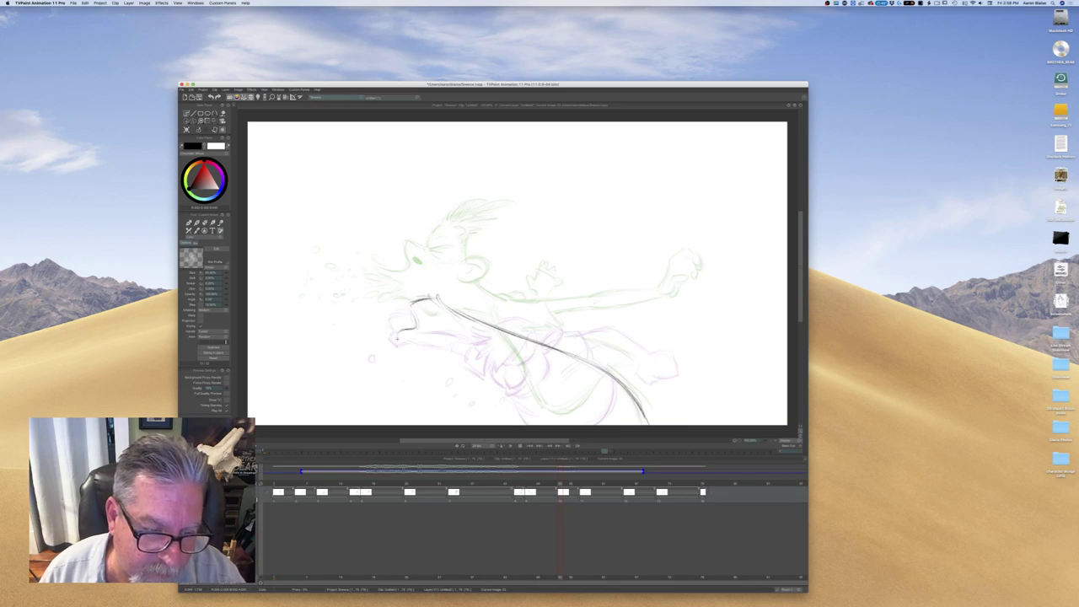
pyautogui.moveTo(421, 345)
pyautogui.mouseDown()
pyautogui.moveTo(398, 341)
pyautogui.moveTo(427, 339)
pyautogui.mouseUp()
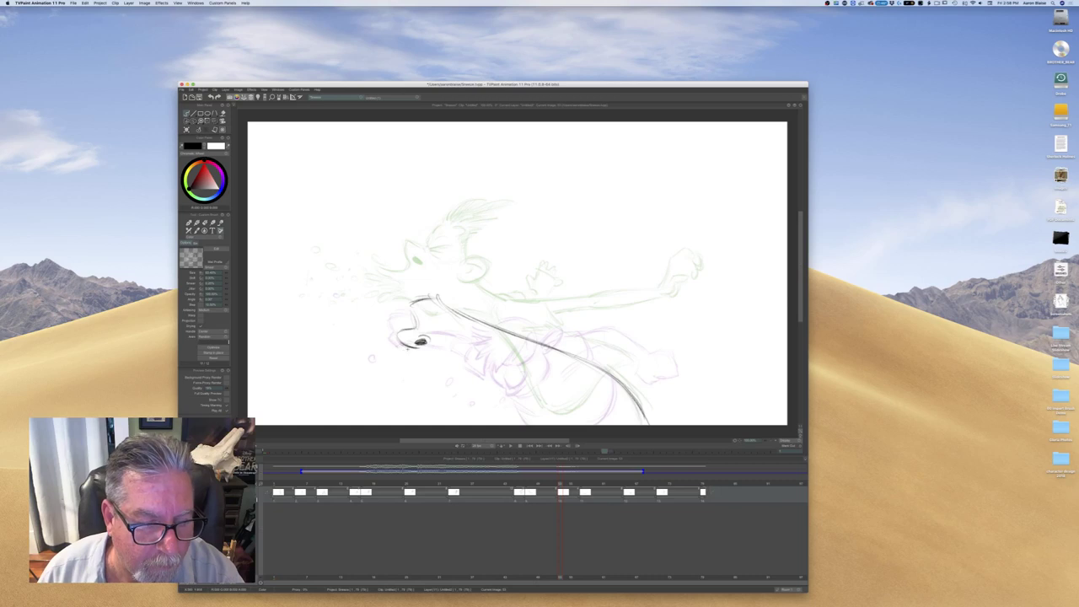
pyautogui.moveTo(404, 345); pyautogui.dragTo(384, 352)
pyautogui.moveTo(411, 354); pyautogui.dragTo(386, 349)
pyautogui.moveTo(411, 346); pyautogui.dragTo(378, 355)
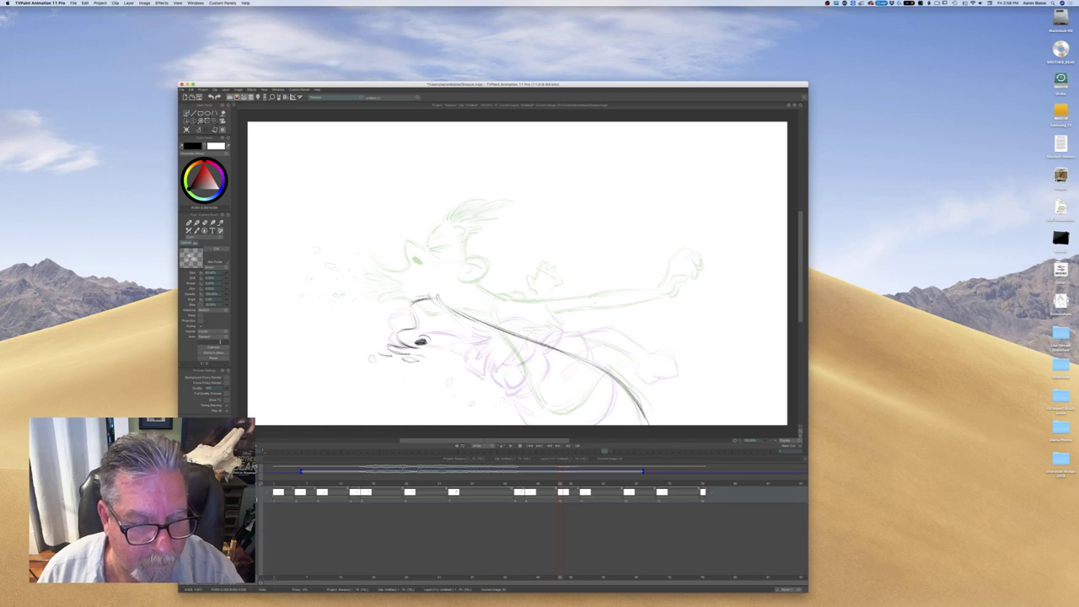
pyautogui.moveTo(431, 323); pyautogui.dragTo(420, 330)
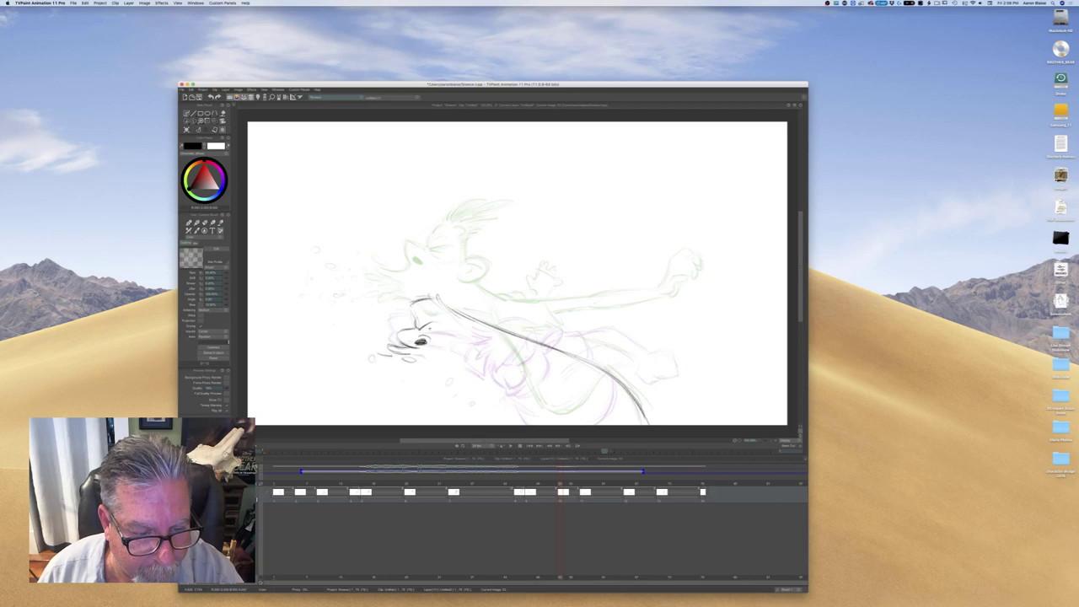
pyautogui.moveTo(430, 330); pyautogui.dragTo(419, 335)
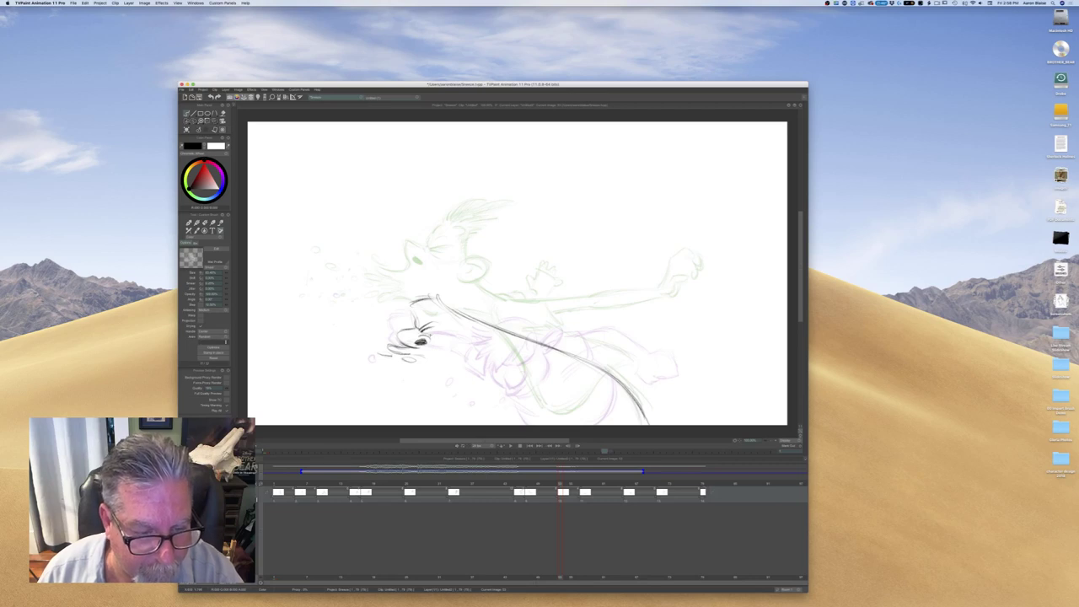
# Draw the first upswept hair spikes, erase the line crossing the forehead, and redraw the forehead contour
pyautogui.moveTo(408, 292); pyautogui.dragTo(415, 312)
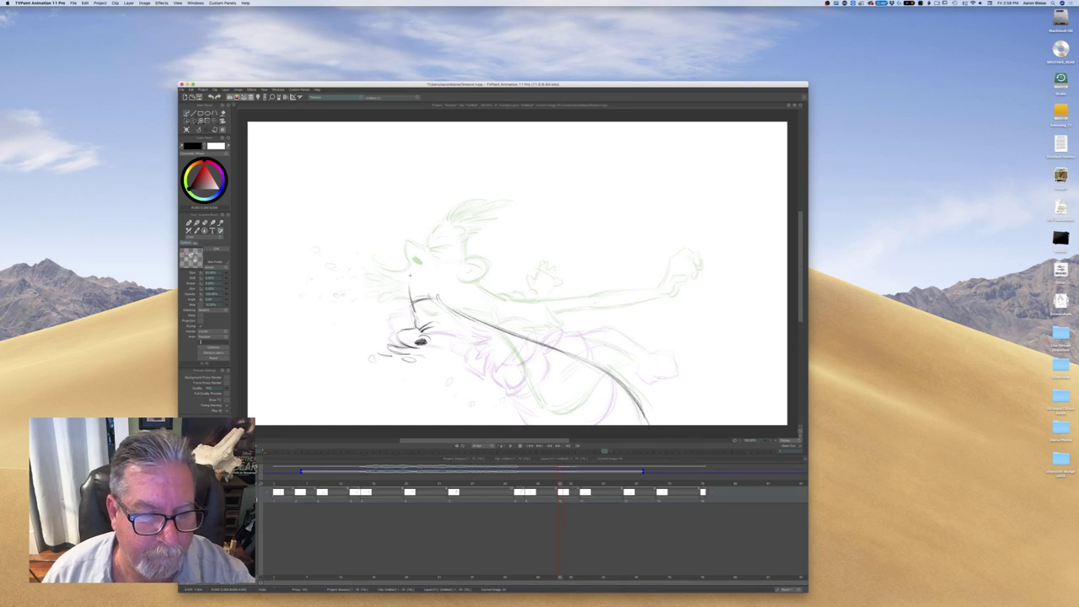
pyautogui.moveTo(412, 274); pyautogui.dragTo(416, 293)
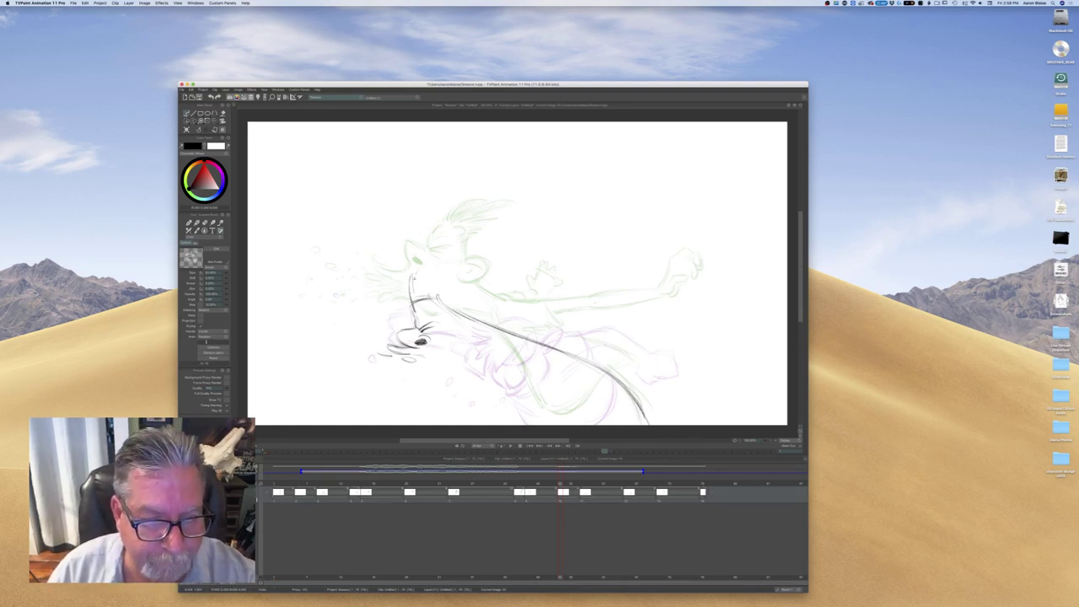
pyautogui.moveTo(423, 260)
pyautogui.mouseDown()
pyautogui.moveTo(414, 281)
pyautogui.moveTo(432, 296)
pyautogui.mouseUp()
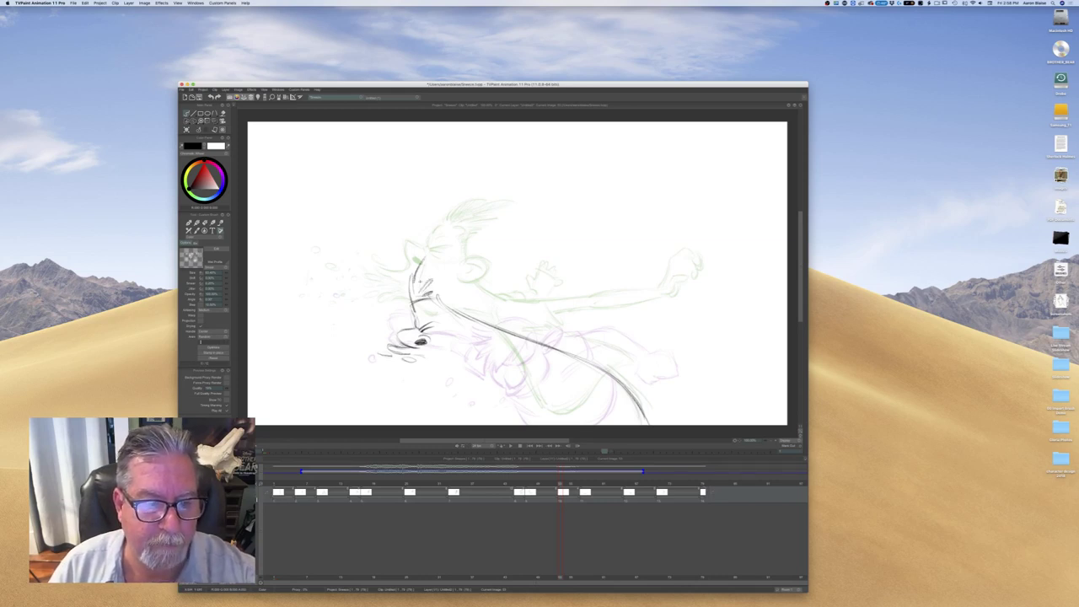
pyautogui.press('e')
pyautogui.moveTo(415, 303)
pyautogui.mouseDown()
pyautogui.moveTo(419, 324)
pyautogui.moveTo(413, 301)
pyautogui.mouseUp()
pyautogui.press('b')
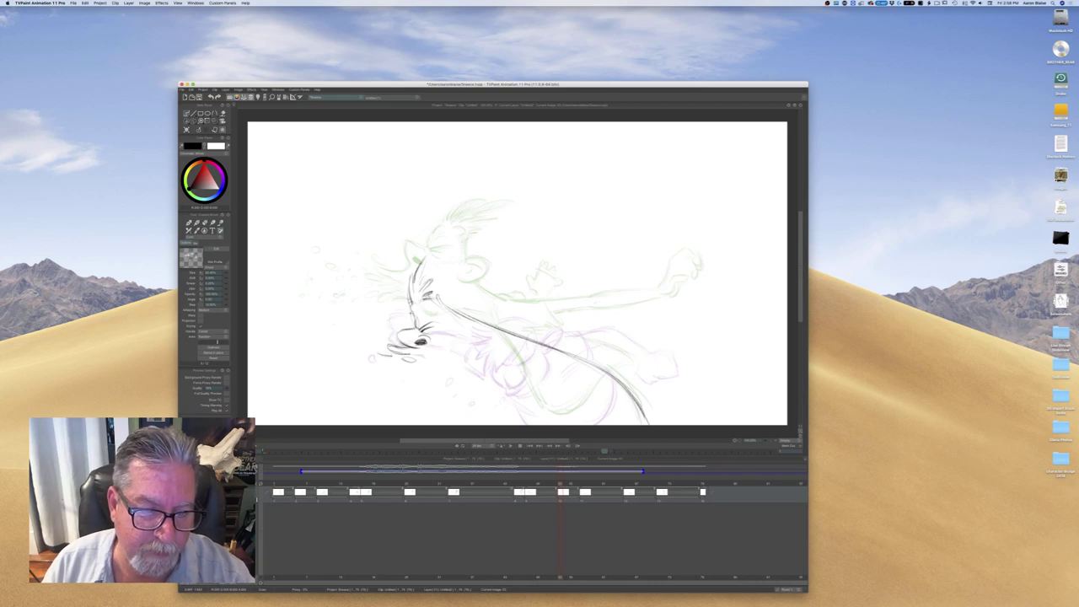
pyautogui.moveTo(413, 309); pyautogui.dragTo(417, 317)
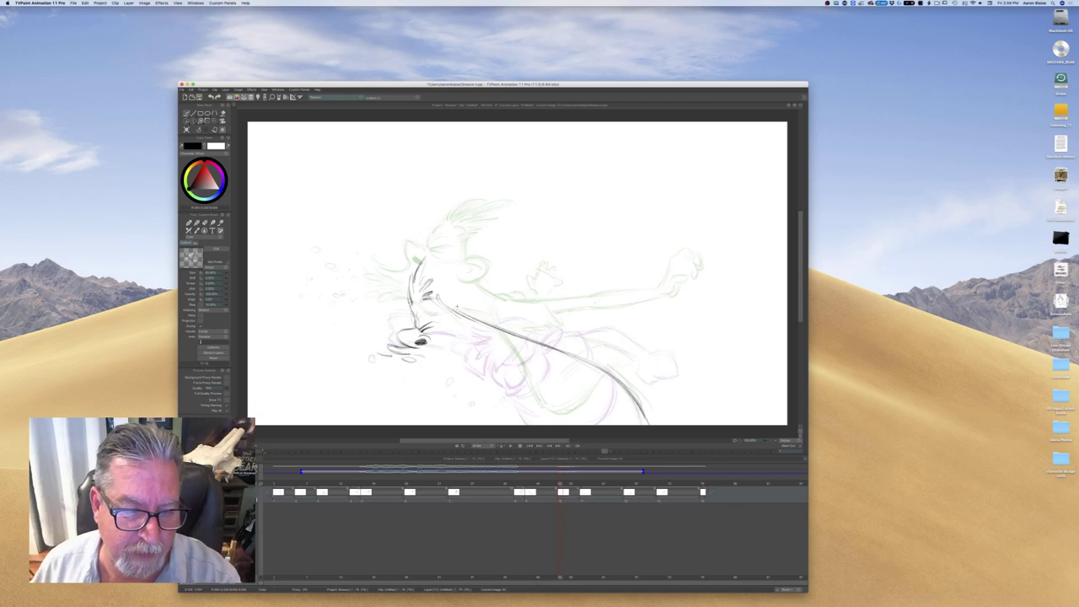
# Draw the ear outline at the back of the head, erase the neck line running through it, and flip to check its position
pyautogui.moveTo(468, 304)
pyautogui.mouseDown()
pyautogui.moveTo(453, 321)
pyautogui.moveTo(468, 308)
pyautogui.moveTo(461, 331)
pyautogui.moveTo(470, 306)
pyautogui.moveTo(458, 320)
pyautogui.mouseUp()
pyautogui.press('e')
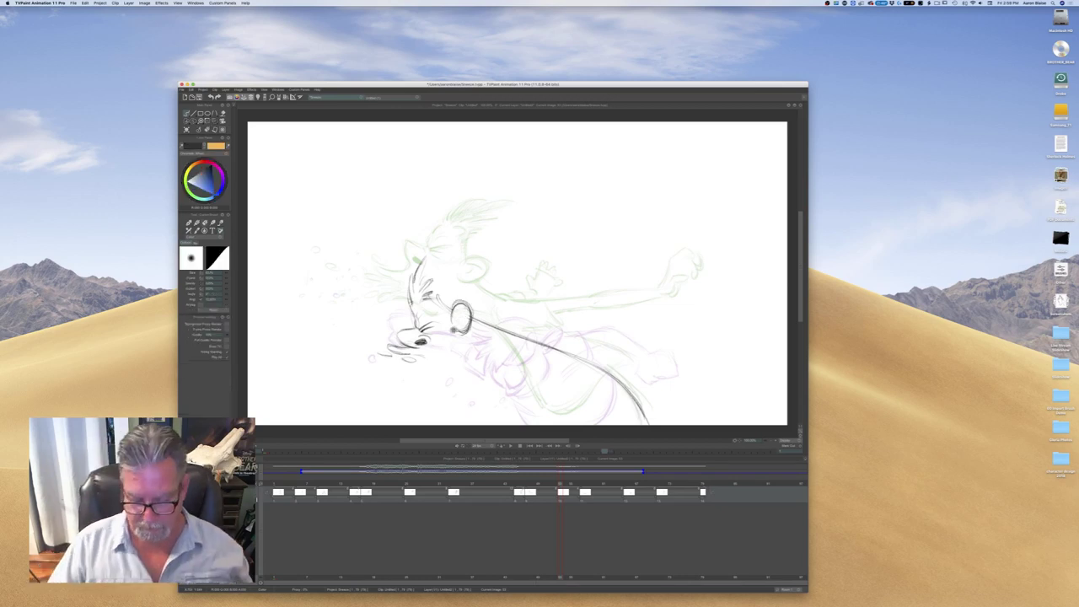
pyautogui.press('Left')
pyautogui.press('Right')
pyautogui.press('Left')
pyautogui.press('Right')
pyautogui.press('Left')
pyautogui.press('Right')
pyautogui.press('b')
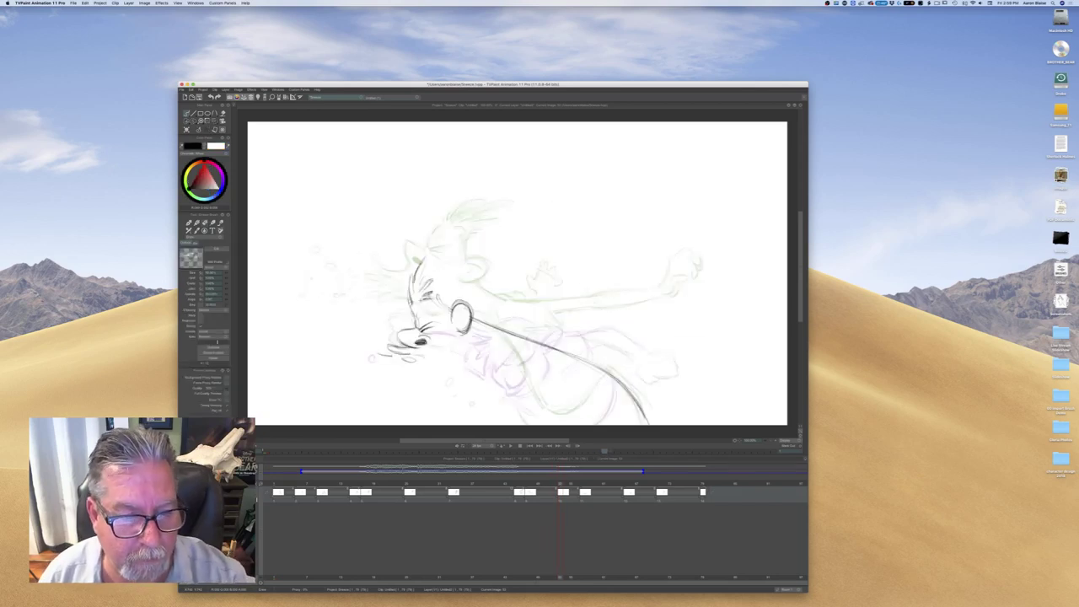
# Fill out the hair tuft with more strands, add hair strokes along the temple, and flip to check the drag
pyautogui.moveTo(423, 276); pyautogui.dragTo(414, 295)
pyautogui.moveTo(420, 265); pyautogui.dragTo(409, 294)
pyautogui.moveTo(414, 287); pyautogui.dragTo(413, 305)
pyautogui.press('Left')
pyautogui.press('Right')
pyautogui.moveTo(436, 296)
pyautogui.mouseDown()
pyautogui.moveTo(449, 310)
pyautogui.moveTo(429, 314)
pyautogui.mouseUp()
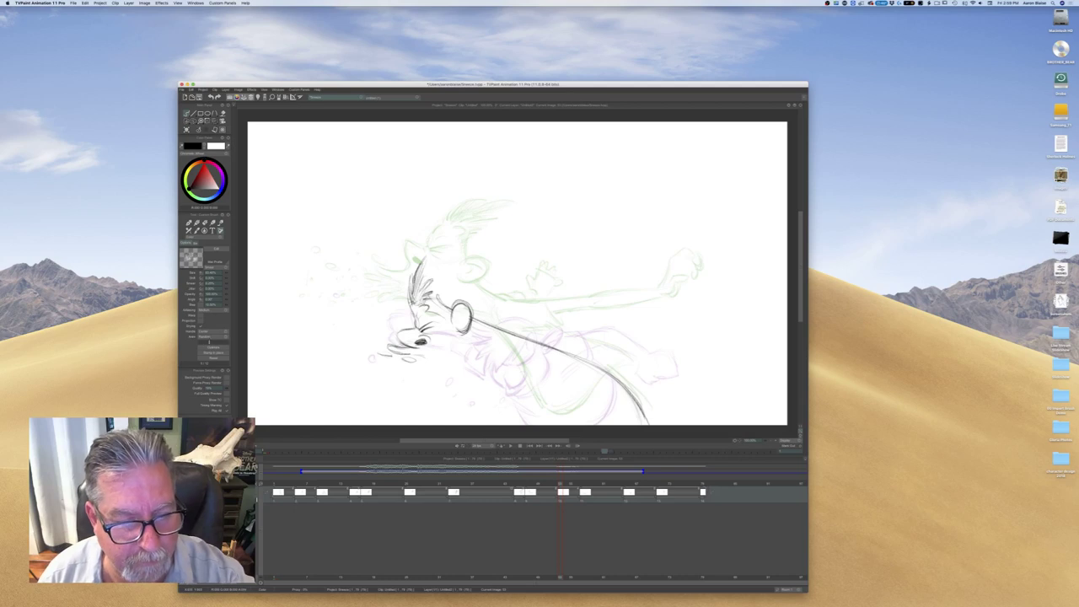
pyautogui.moveTo(433, 302); pyautogui.dragTo(442, 314)
pyautogui.press('Left')
pyautogui.press('Right')
pyautogui.press('Left')
pyautogui.press('Right')
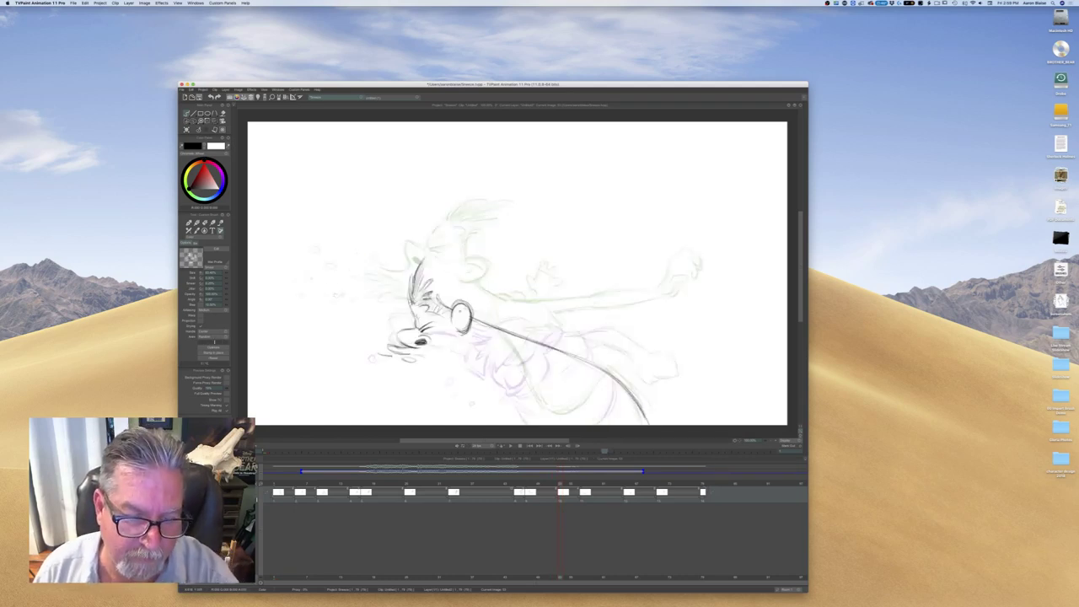
# Add the inner detail of the ear and flip through the two preceding drawings to check the head's drop
pyautogui.press('Left')
pyautogui.press('Left')
pyautogui.press('Right')
pyautogui.press('Left')
pyautogui.press('Right')
pyautogui.press('Right')
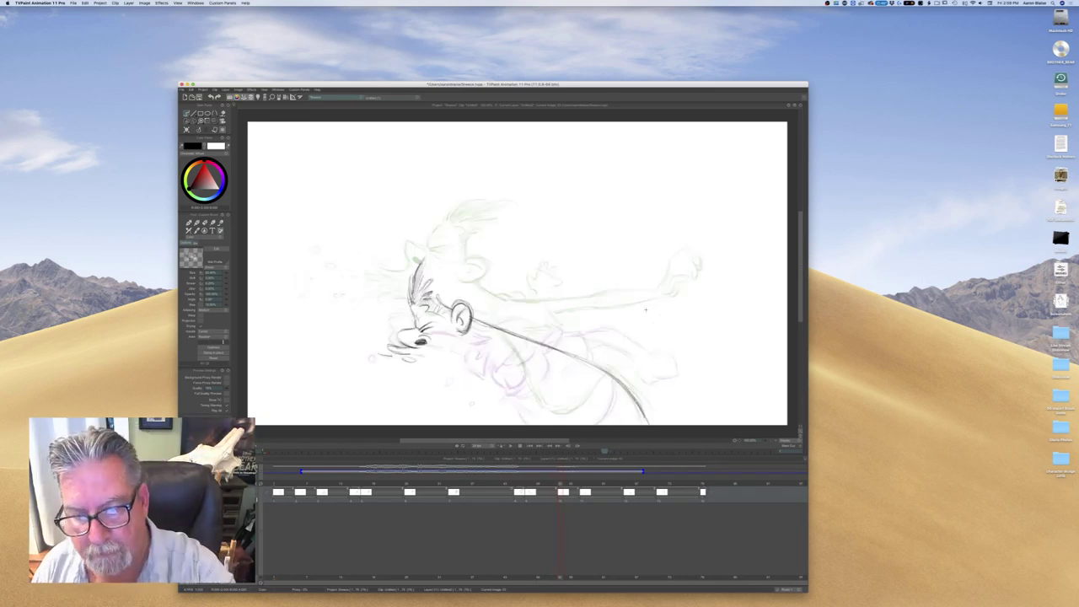
# Scrub back before the sneeze and step forward frame by frame to examine the timing through the new drawing
pyautogui.moveTo(559, 489); pyautogui.dragTo(534, 502)
pyautogui.press('Right')
pyautogui.press('Right')
pyautogui.press('Right')
pyautogui.press('Right')
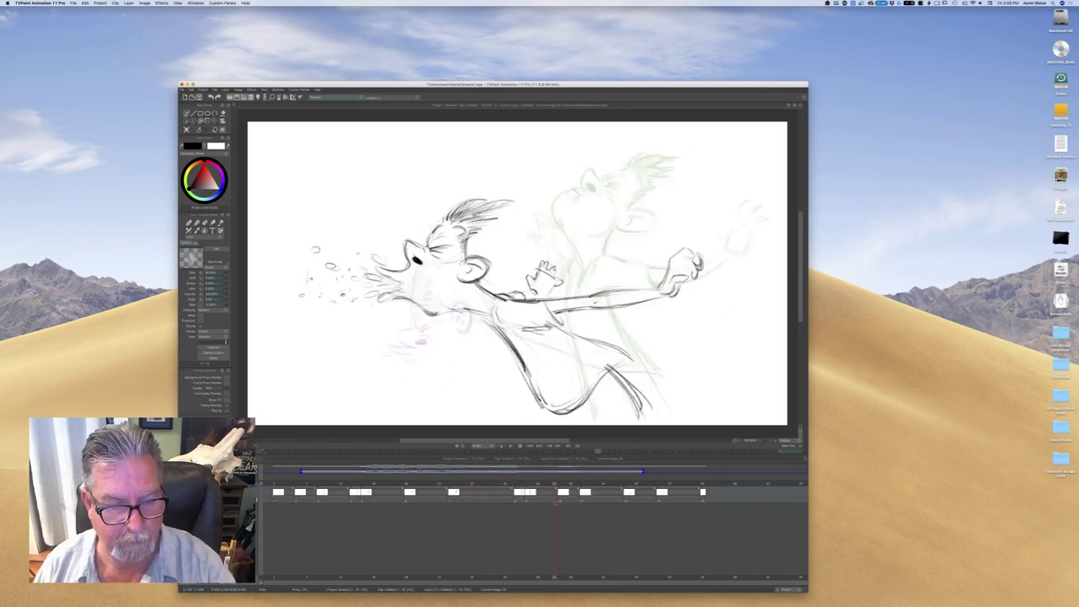
pyautogui.press('Right')
pyautogui.press('Right')
pyautogui.press('Right')
pyautogui.press('Right')
pyautogui.press('Right')
pyautogui.press('Right')
pyautogui.press('Right')
pyautogui.press('Right')
# Shorten the hold on the sneeze pose, play back the new timing, and return to the unfinished doubled-over drawing
pyautogui.moveTo(602, 509)
pyautogui.mouseDown()
pyautogui.moveTo(499, 513)
pyautogui.moveTo(596, 512)
pyautogui.moveTo(553, 510)
pyautogui.moveTo(559, 495)
pyautogui.moveTo(550, 494)
pyautogui.moveTo(482, 503)
pyautogui.moveTo(574, 501)
pyautogui.moveTo(506, 502)
pyautogui.mouseUp()
pyautogui.click(511, 446)
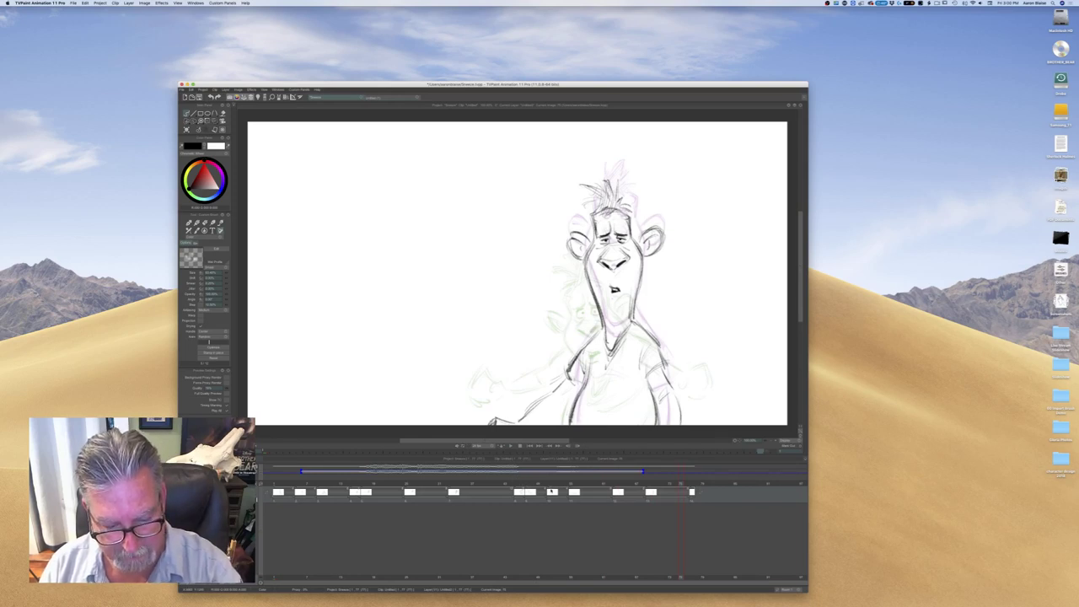
pyautogui.click(550, 492)
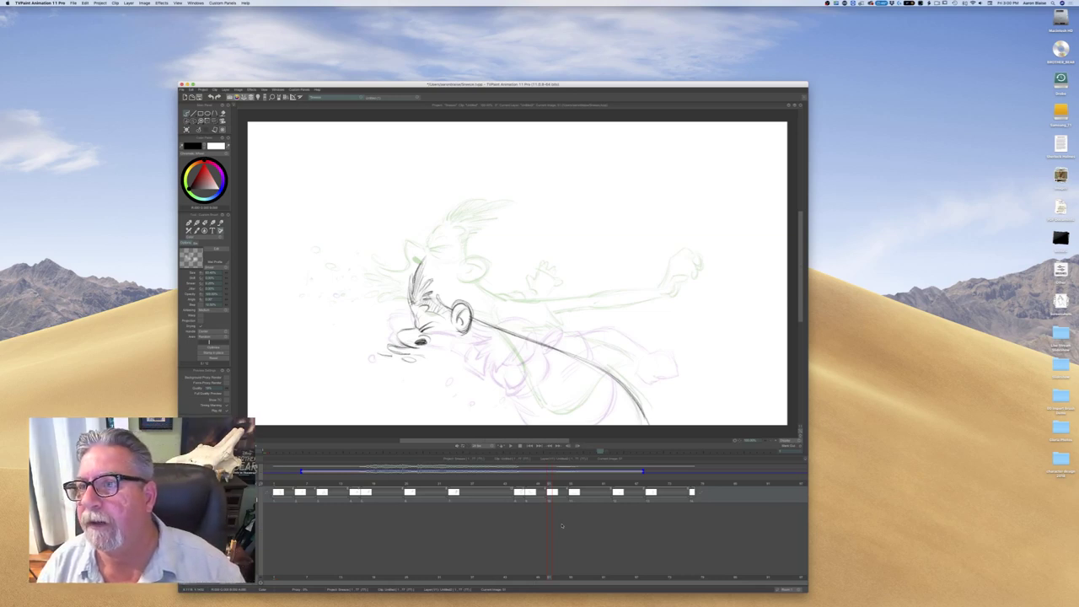
# Flip between the unfinished drawing and its neighbours on both sides to examine the downward head motion
pyautogui.press('Left')
pyautogui.press('Right')
pyautogui.press('Left')
pyautogui.press('Right')
pyautogui.press('Right')
pyautogui.press('Left')
pyautogui.press('Right')
pyautogui.press('Left')
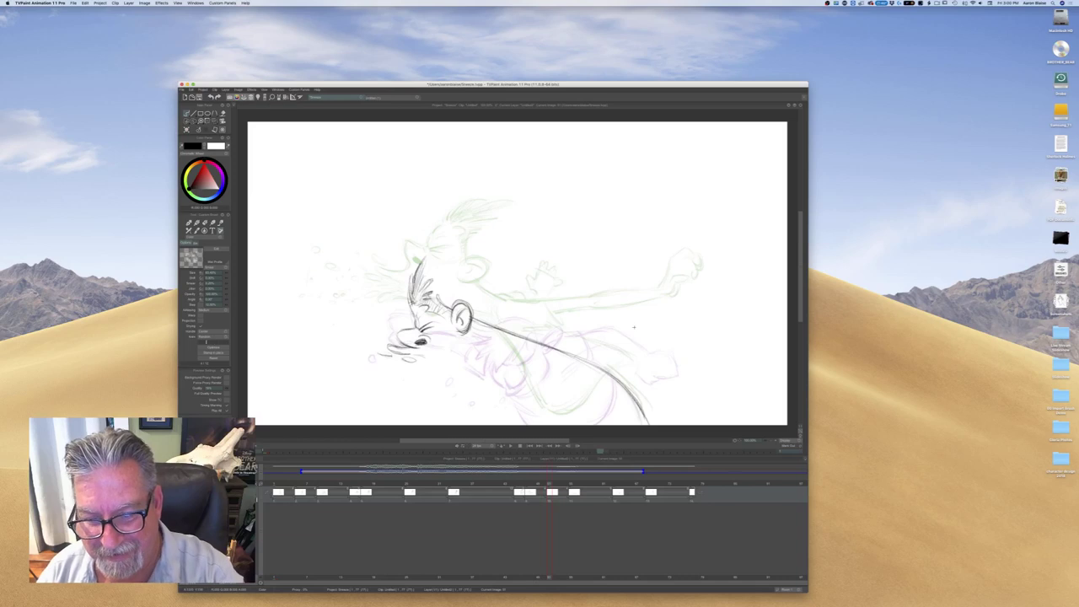
# Draw the trailing fist behind the character's back, between its positions in the neighbouring drawings, and flip to the previous drawing to compare
pyautogui.press('Right')
pyautogui.press('Left')
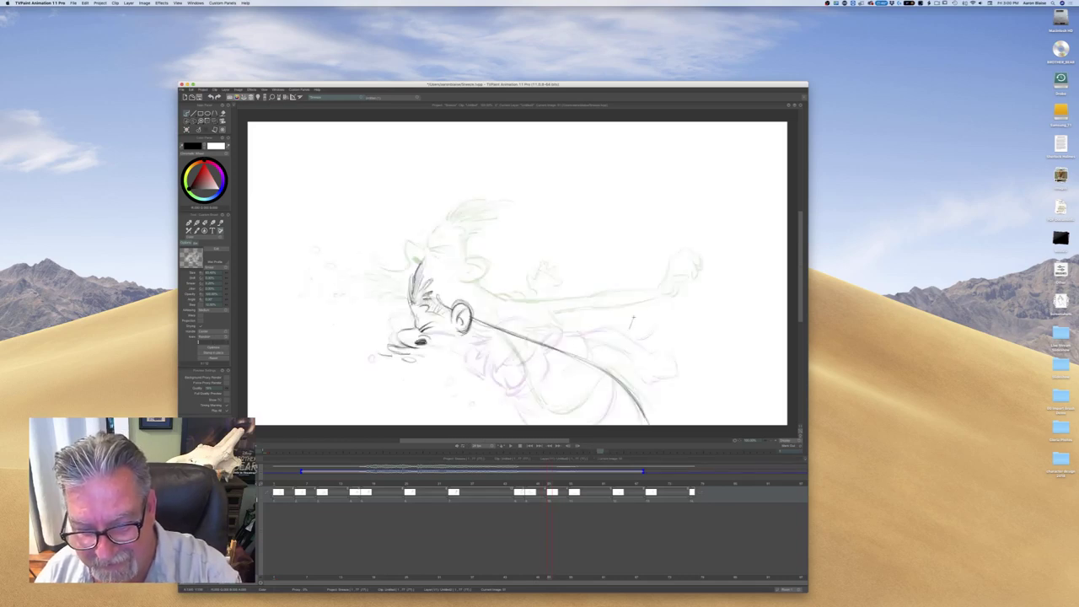
pyautogui.moveTo(629, 325)
pyautogui.mouseDown()
pyautogui.moveTo(639, 310)
pyautogui.moveTo(662, 309)
pyautogui.moveTo(666, 344)
pyautogui.mouseUp()
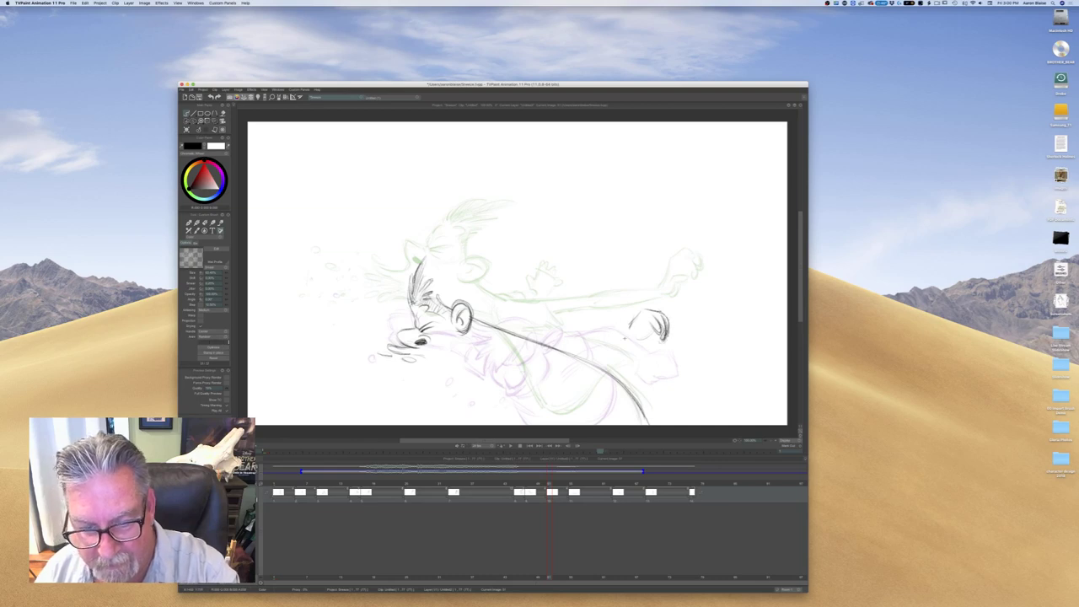
pyautogui.moveTo(648, 335)
pyautogui.mouseDown()
pyautogui.moveTo(633, 346)
pyautogui.moveTo(648, 349)
pyautogui.moveTo(650, 340)
pyautogui.moveTo(627, 347)
pyautogui.mouseUp()
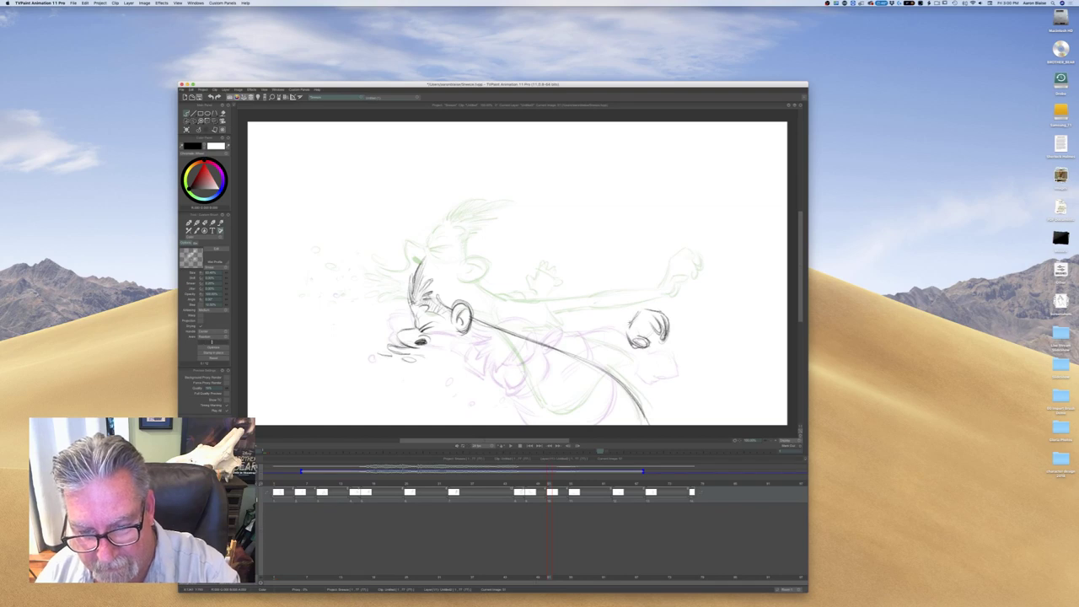
pyautogui.press('Left')
pyautogui.press('Right')
pyautogui.press('Left')
pyautogui.press('Right')
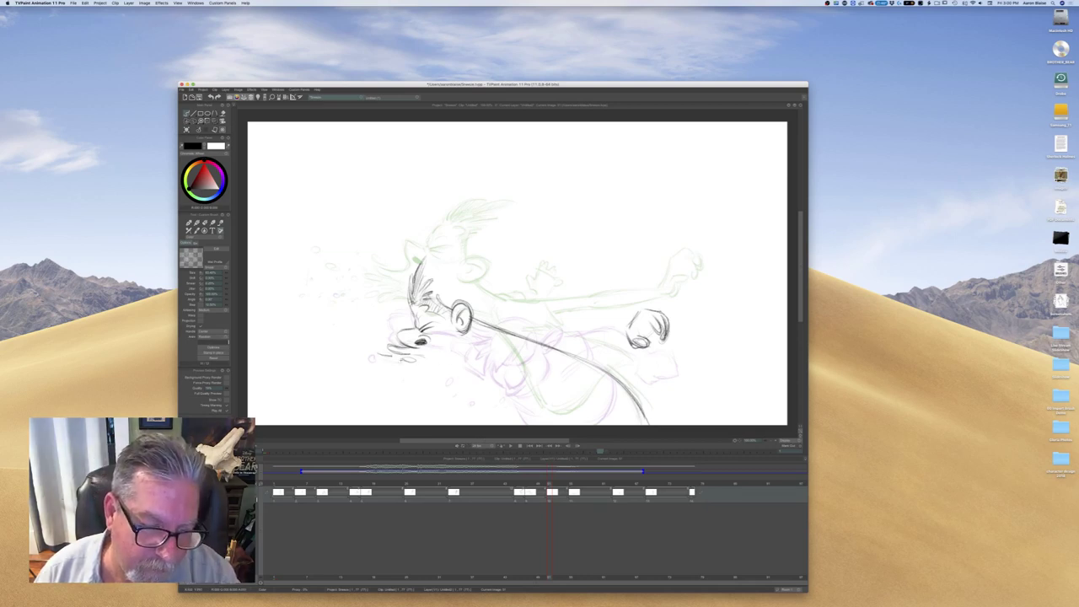
# Sketch the lower lip line beneath the nose and flip with the previous drawing to compare the mouth
pyautogui.moveTo(405, 362)
pyautogui.mouseDown()
pyautogui.moveTo(428, 368)
pyautogui.moveTo(418, 364)
pyautogui.mouseUp()
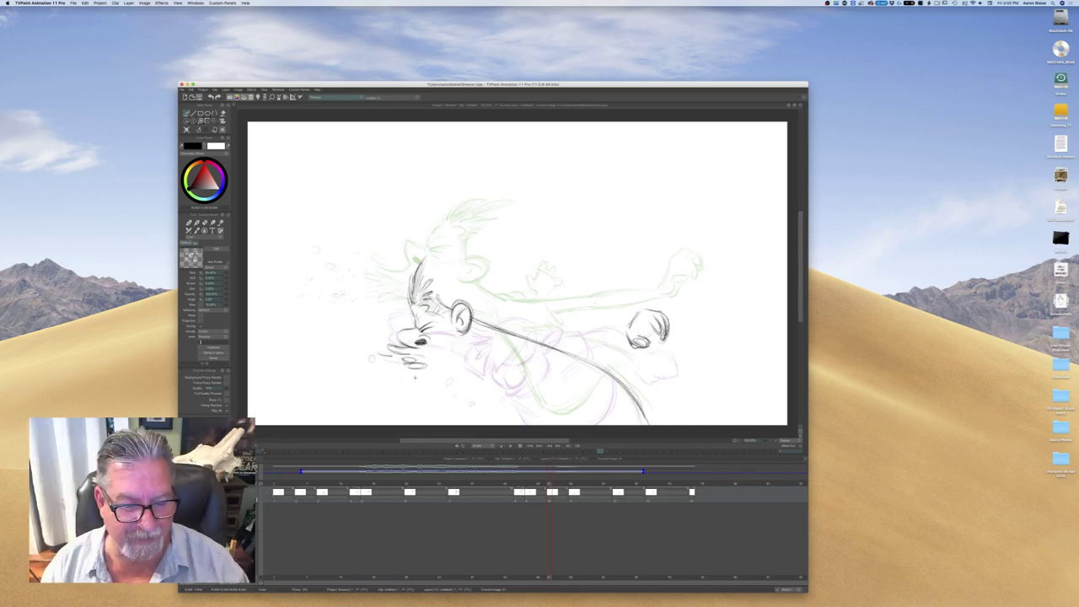
pyautogui.press('Left')
pyautogui.press('Right')
pyautogui.press('Left')
pyautogui.press('Right')
# Scatter small sneeze droplets of varying size in front of the face
pyautogui.moveTo(329, 297); pyautogui.dragTo(364, 310)
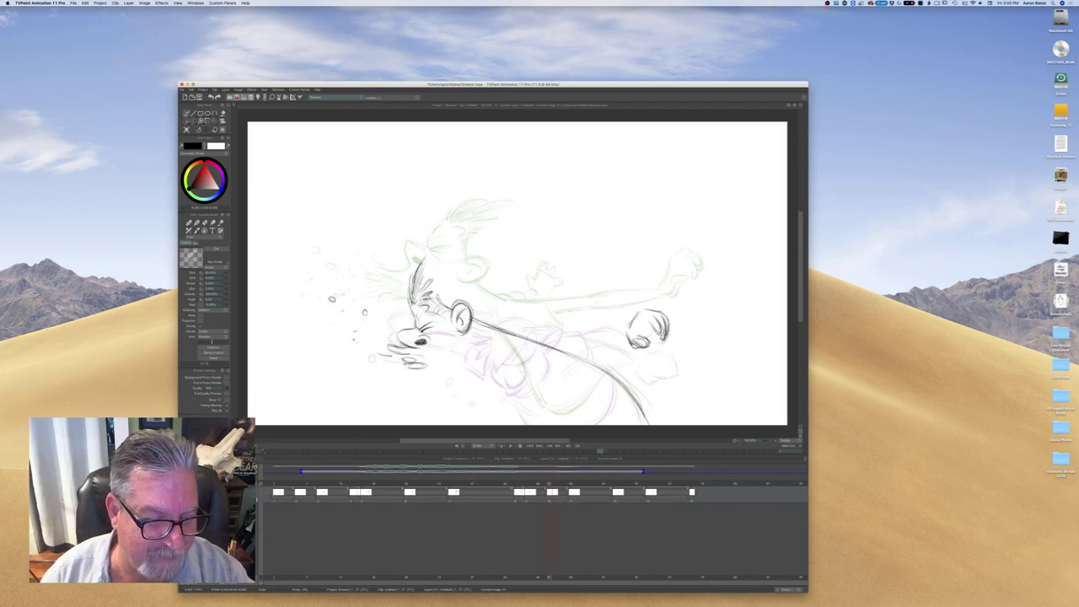
pyautogui.moveTo(273, 253); pyautogui.dragTo(274, 253)
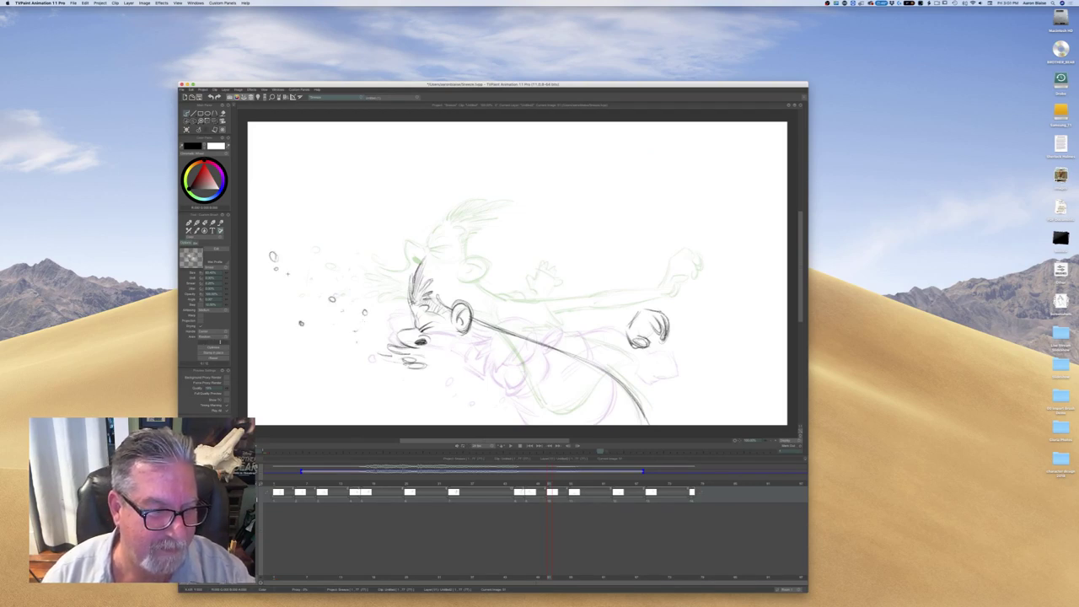
pyautogui.moveTo(261, 304); pyautogui.dragTo(262, 305)
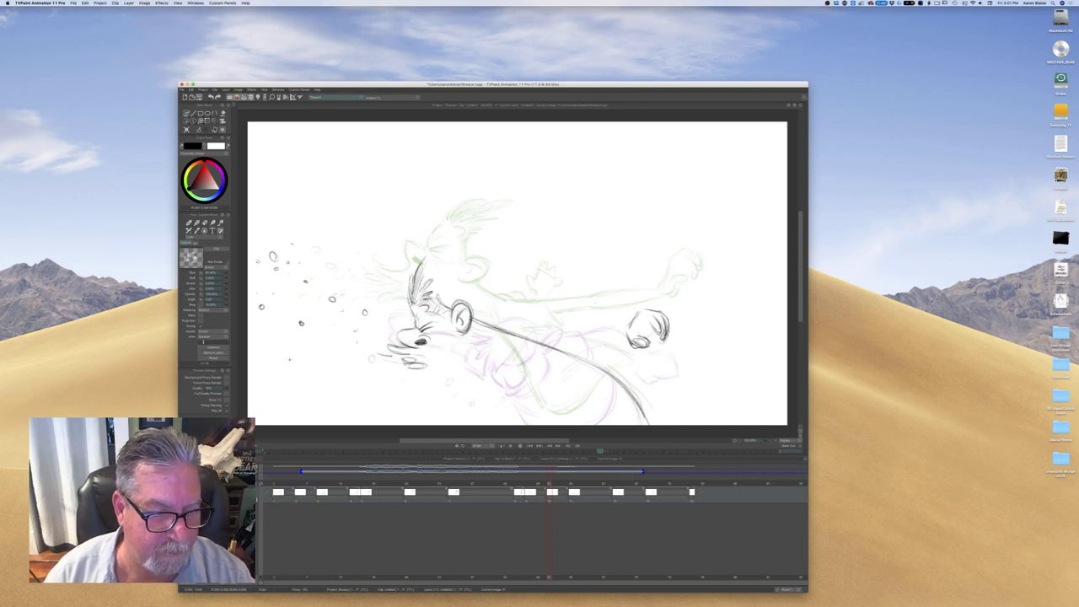
pyautogui.moveTo(366, 356); pyautogui.dragTo(368, 356)
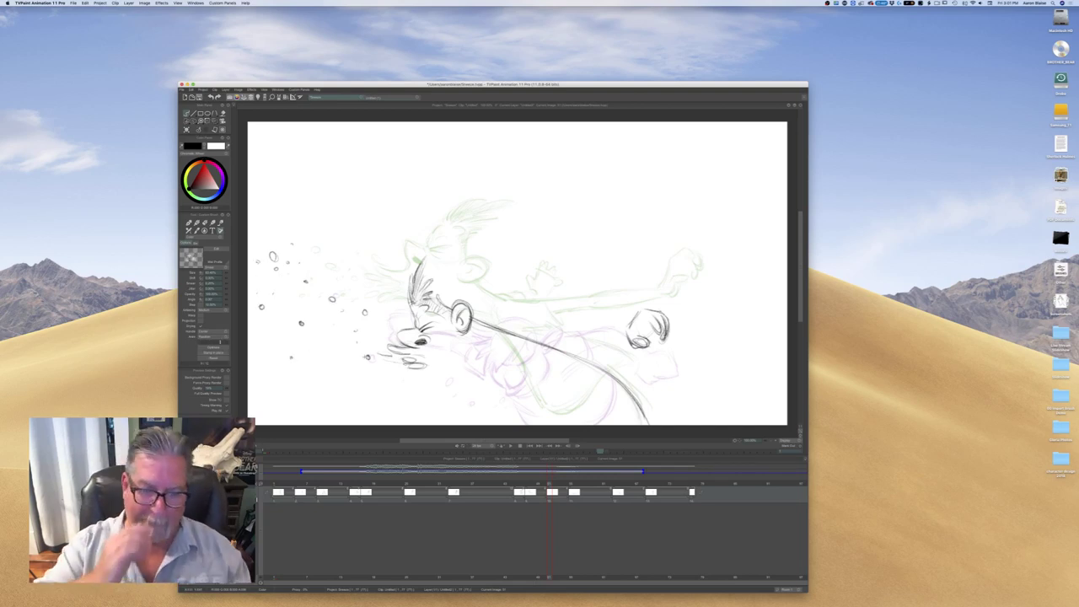
# Strengthen the squeezed-shut eye and draw the jaw curve below the mouth, flipping to the previous drawing to compare
pyautogui.moveTo(425, 331)
pyautogui.mouseDown()
pyautogui.moveTo(440, 336)
pyautogui.moveTo(430, 324)
pyautogui.mouseUp()
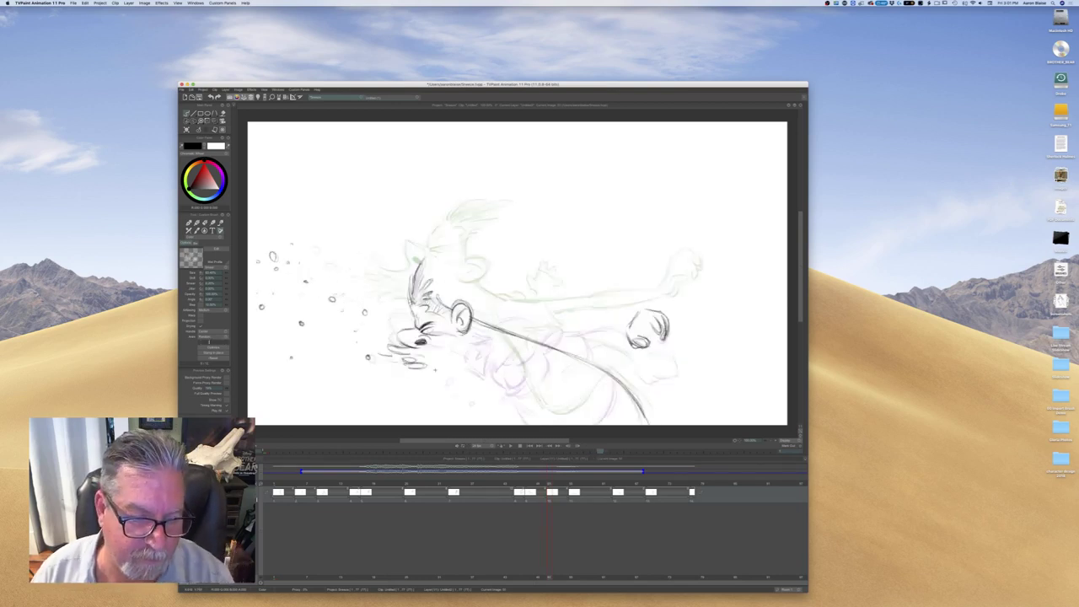
pyautogui.moveTo(435, 371)
pyautogui.mouseDown()
pyautogui.moveTo(457, 376)
pyautogui.moveTo(460, 363)
pyautogui.moveTo(460, 375)
pyautogui.moveTo(460, 362)
pyautogui.moveTo(442, 372)
pyautogui.moveTo(452, 376)
pyautogui.mouseUp()
pyautogui.press('Left')
pyautogui.press('Right')
pyautogui.press('Left')
pyautogui.press('Right')
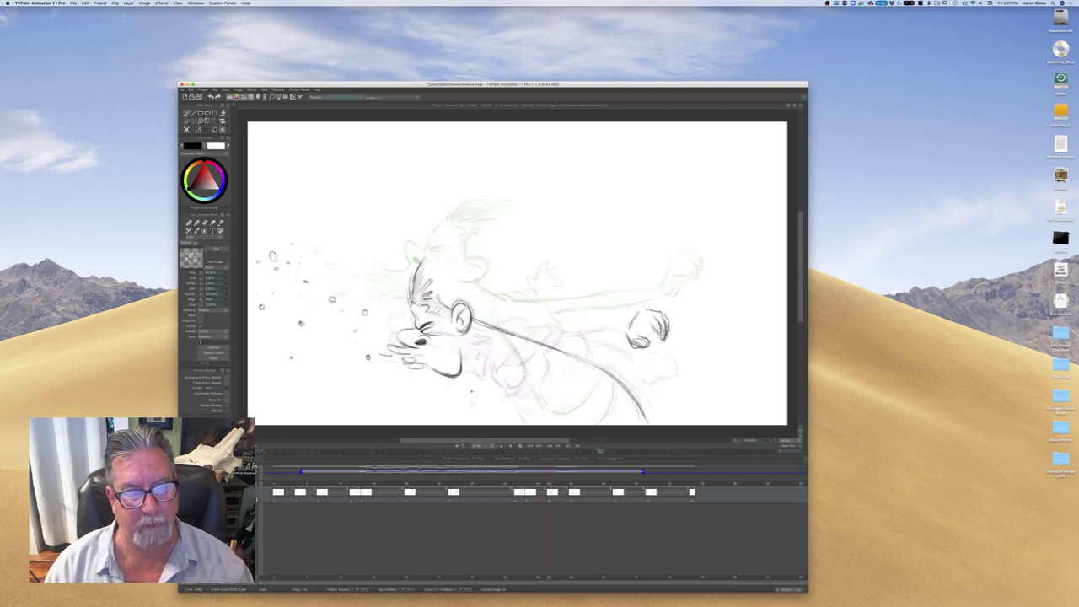
# Extend the stretched lips, add more droplets around the mouth, and flip with the previous drawing to check the motion
pyautogui.moveTo(386, 343)
pyautogui.mouseDown()
pyautogui.moveTo(371, 351)
pyautogui.moveTo(376, 362)
pyautogui.mouseUp()
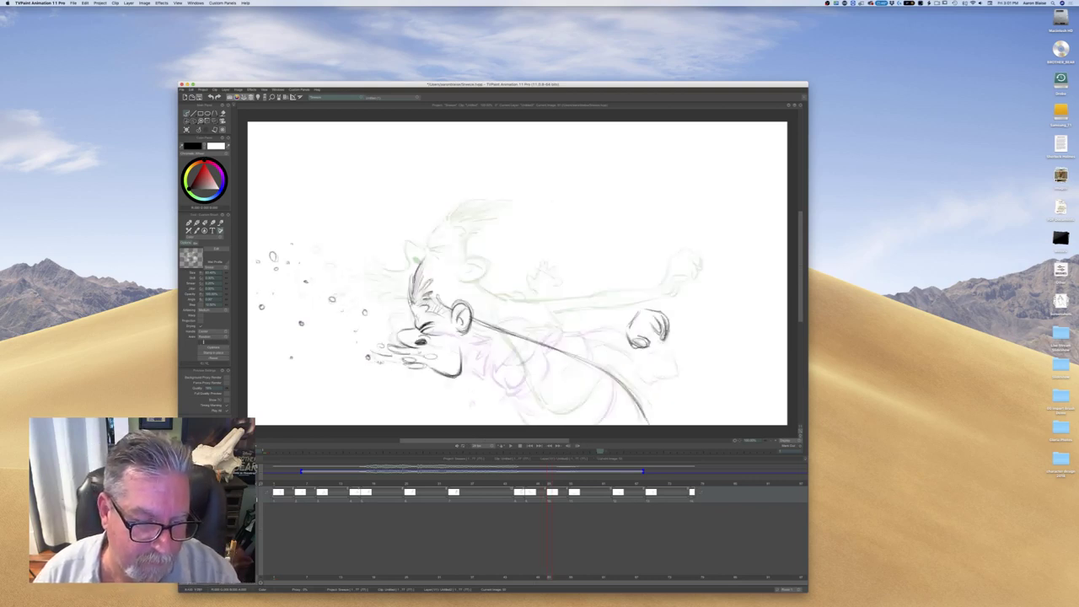
pyautogui.press('Left')
pyautogui.press('Right')
pyautogui.press('Left')
pyautogui.press('Right')
pyautogui.press('Left')
pyautogui.press('Right')
pyautogui.press('Left')
pyautogui.press('Right')
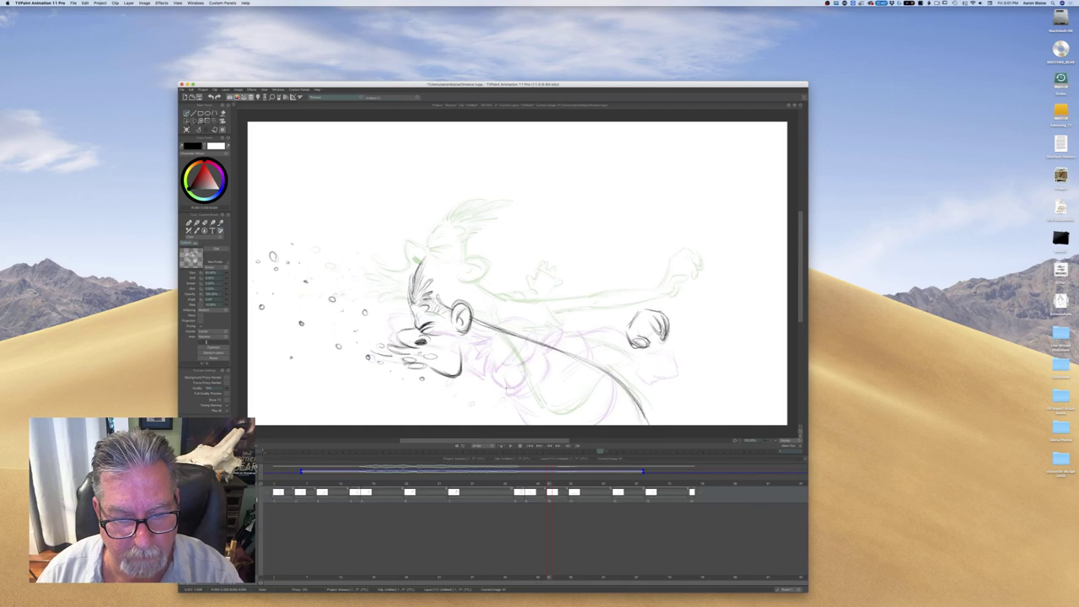
# Draw the throat and collar behind the jaw and the front of the chest, comparing with the previous drawing
pyautogui.moveTo(505, 340)
pyautogui.mouseDown()
pyautogui.moveTo(495, 359)
pyautogui.moveTo(504, 371)
pyautogui.moveTo(462, 373)
pyautogui.moveTo(489, 350)
pyautogui.moveTo(484, 365)
pyautogui.mouseUp()
pyautogui.press('Left')
pyautogui.press('Right')
pyautogui.press('Left')
pyautogui.press('Right')
pyautogui.press('Left')
pyautogui.press('Right')
pyautogui.press('Left')
pyautogui.press('Right')
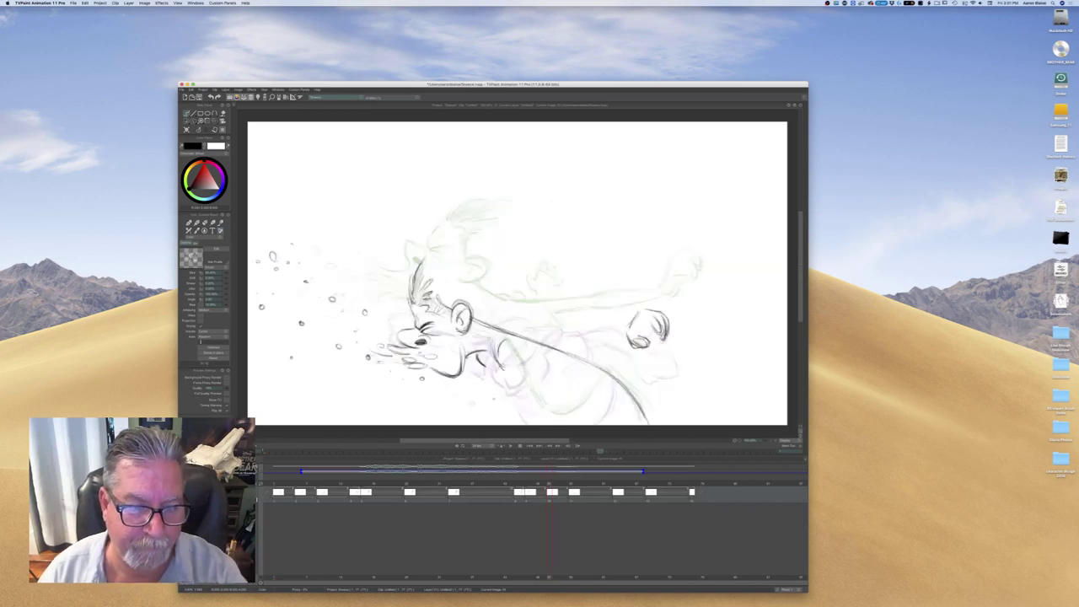
# Draw the near shoulder line across the upper back and erase the spine construction line running through it
pyautogui.press('Left')
pyautogui.press('Right')
pyautogui.moveTo(524, 335); pyautogui.dragTo(546, 330)
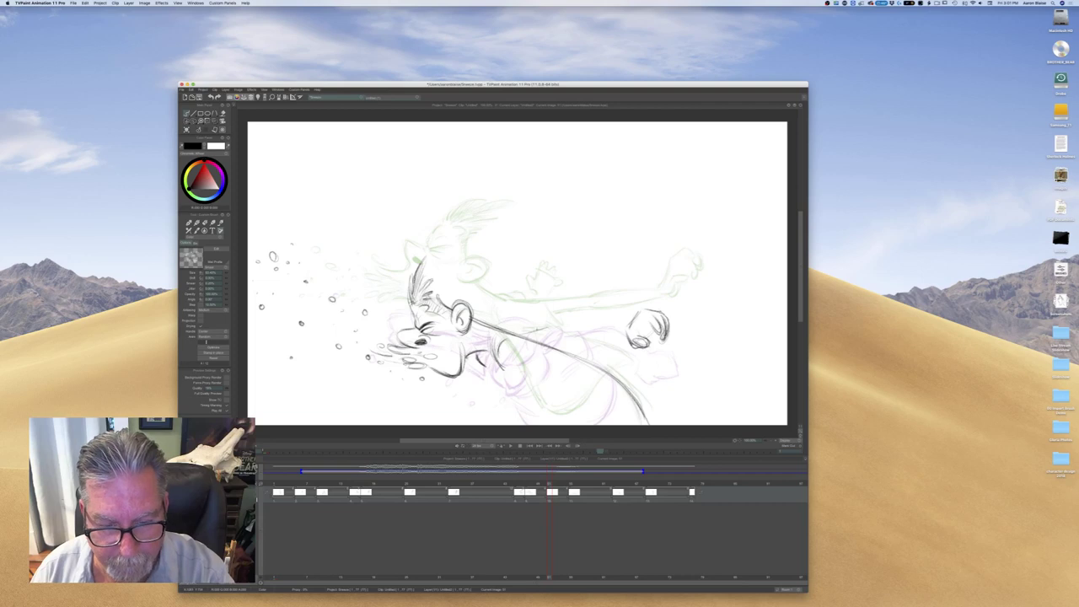
pyautogui.moveTo(565, 324)
pyautogui.mouseDown()
pyautogui.moveTo(511, 338)
pyautogui.moveTo(533, 353)
pyautogui.moveTo(522, 358)
pyautogui.moveTo(532, 351)
pyautogui.mouseUp()
pyautogui.press('e')
pyautogui.press('Left')
pyautogui.press('Right')
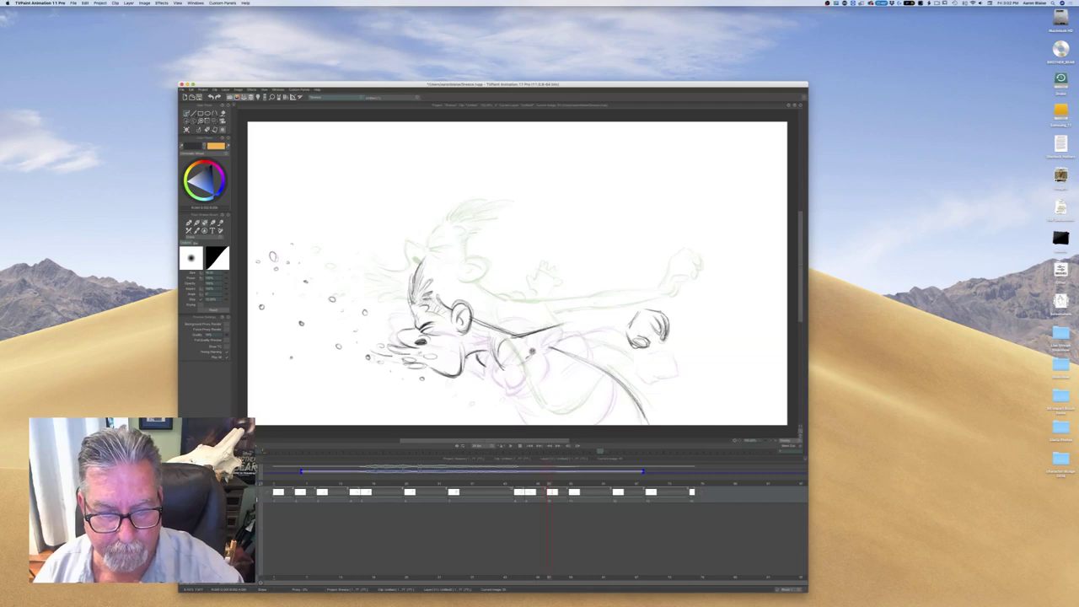
# Draw the near sleeve's cuff and underside, and flip to the previous drawing to check their placement
pyautogui.press('b')
pyautogui.moveTo(560, 331); pyautogui.dragTo(569, 348)
pyautogui.moveTo(558, 327)
pyautogui.mouseDown()
pyautogui.moveTo(571, 351)
pyautogui.moveTo(538, 369)
pyautogui.moveTo(545, 350)
pyautogui.mouseUp()
pyautogui.press('e')
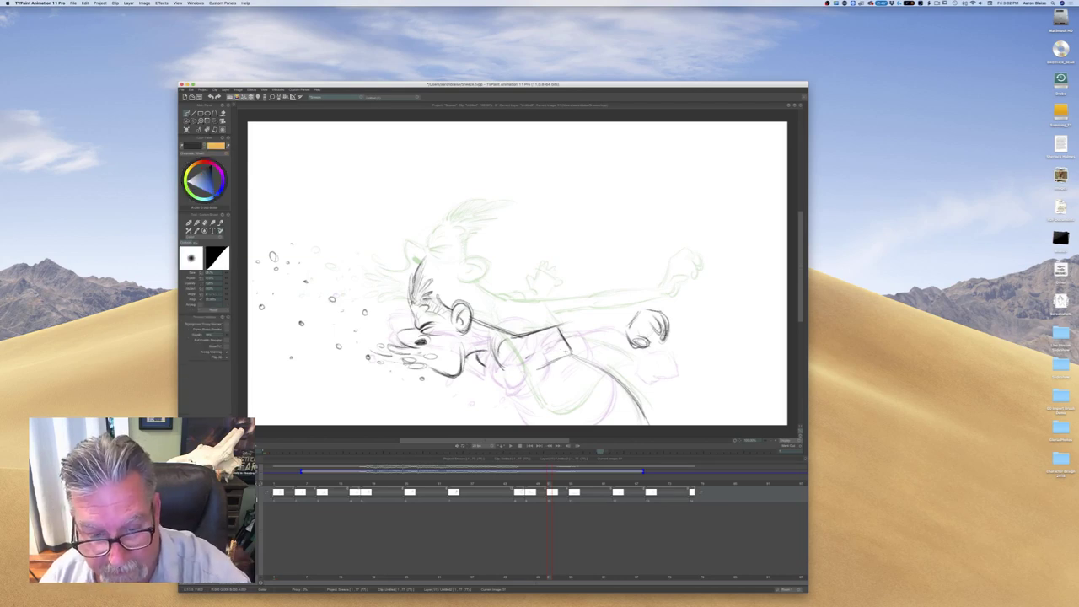
pyautogui.press('e')
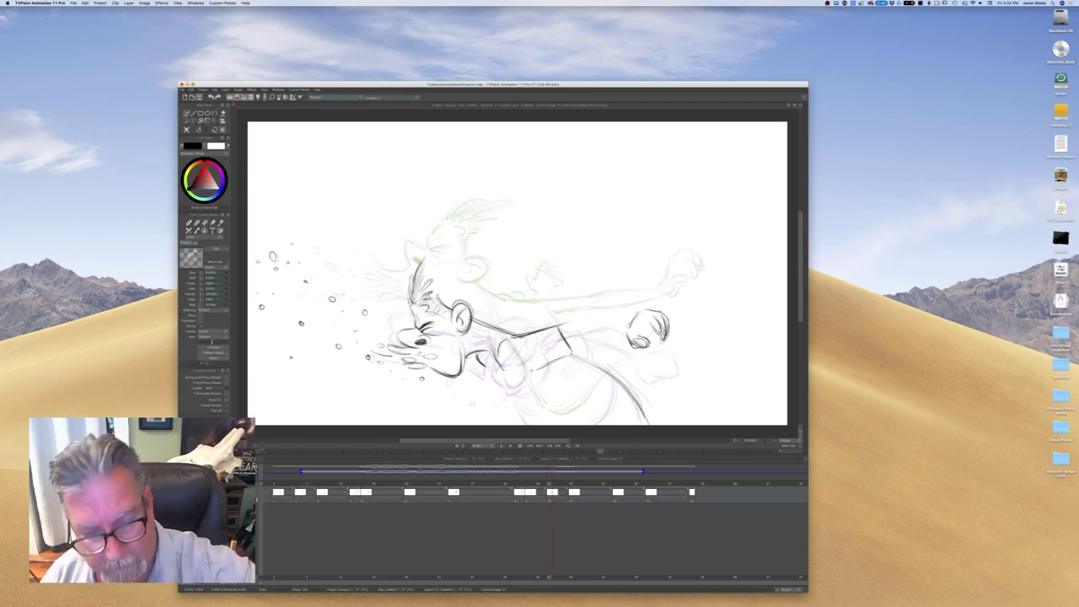
pyautogui.moveTo(538, 377); pyautogui.dragTo(555, 366)
pyautogui.press('Left')
pyautogui.press('Right')
pyautogui.press('Left')
pyautogui.press('Right')
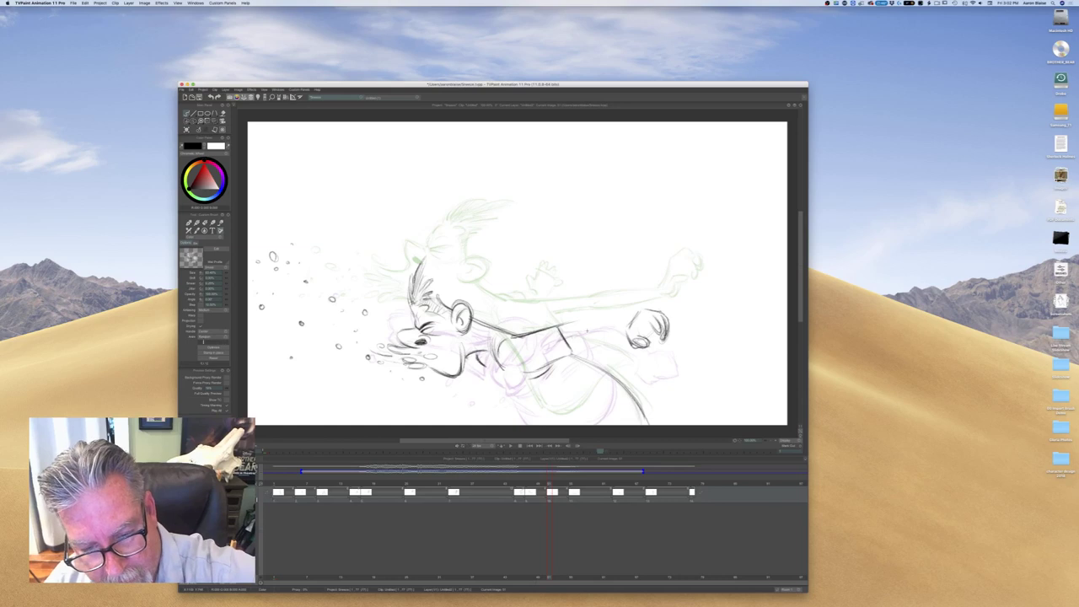
# Draw the near forearm from the sleeve back to the fist and flip with the previous drawing to check the swing
pyautogui.moveTo(514, 337)
pyautogui.mouseDown()
pyautogui.moveTo(629, 327)
pyautogui.moveTo(624, 319)
pyautogui.moveTo(580, 333)
pyautogui.mouseUp()
pyautogui.press('Left')
pyautogui.press('Right')
pyautogui.press('Left')
pyautogui.press('Right')
pyautogui.press('Left')
pyautogui.press('Right')
pyautogui.press('Left')
pyautogui.press('Right')
pyautogui.press('Left')
pyautogui.press('Right')
pyautogui.moveTo(516, 332)
pyautogui.mouseDown()
pyautogui.moveTo(517, 321)
pyautogui.moveTo(524, 330)
pyautogui.mouseUp()
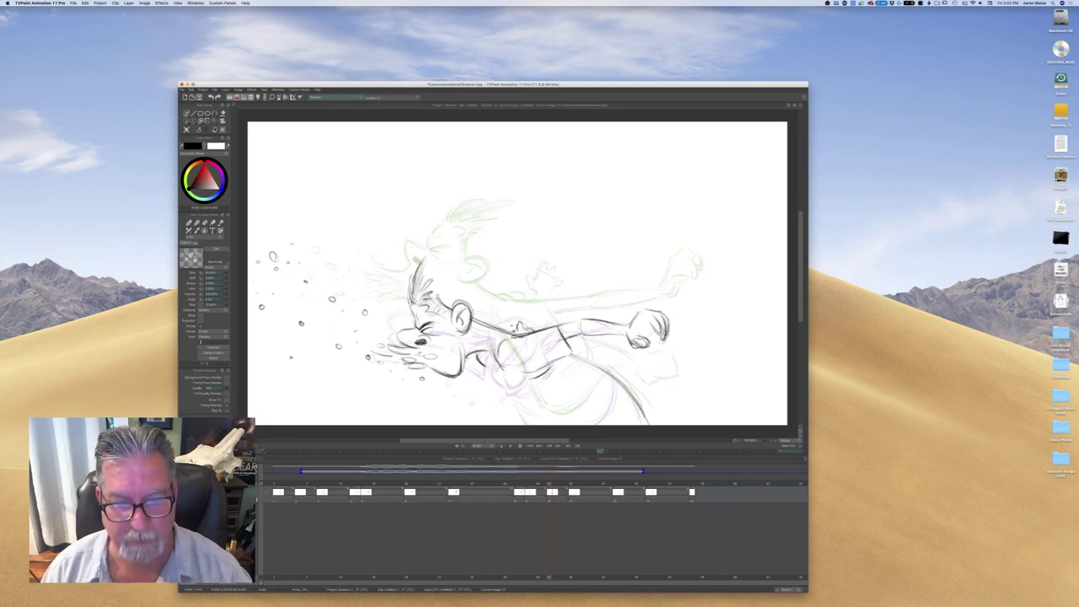
pyautogui.press('Left')
pyautogui.press('Right')
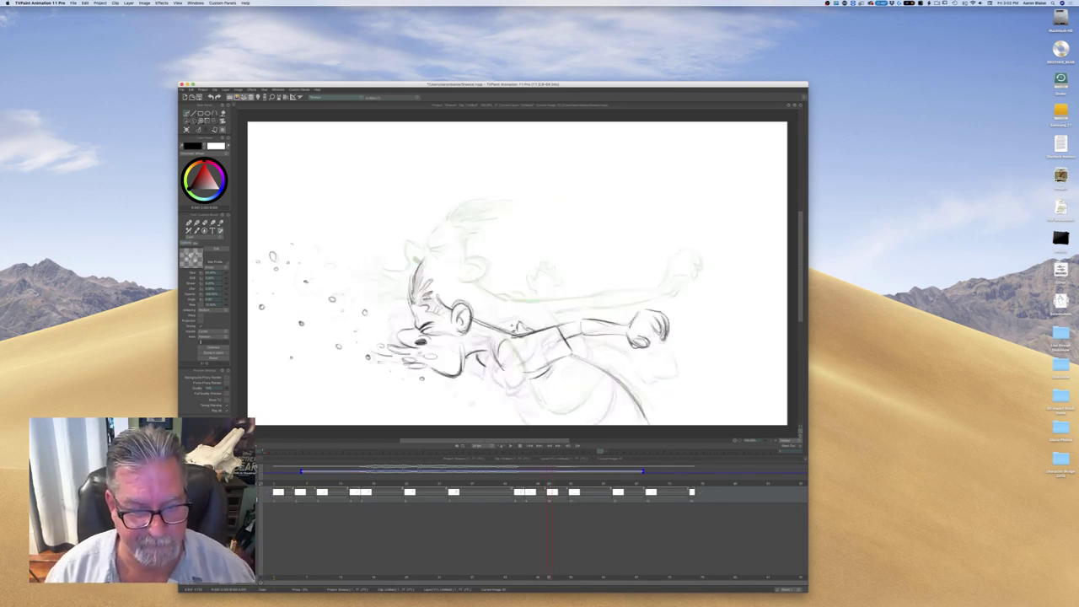
pyautogui.press('e')
pyautogui.moveTo(524, 324); pyautogui.dragTo(511, 329)
pyautogui.press('Left')
pyautogui.press('Right')
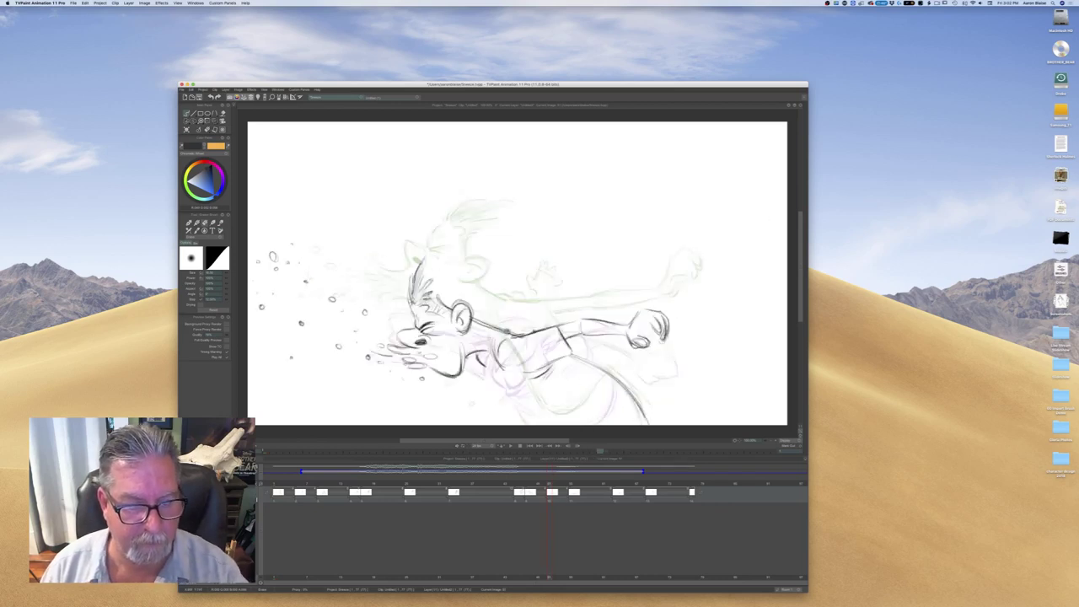
# Draw the far hand with its fingers just behind the ear and flip to the previous drawing to compare
pyautogui.press('b')
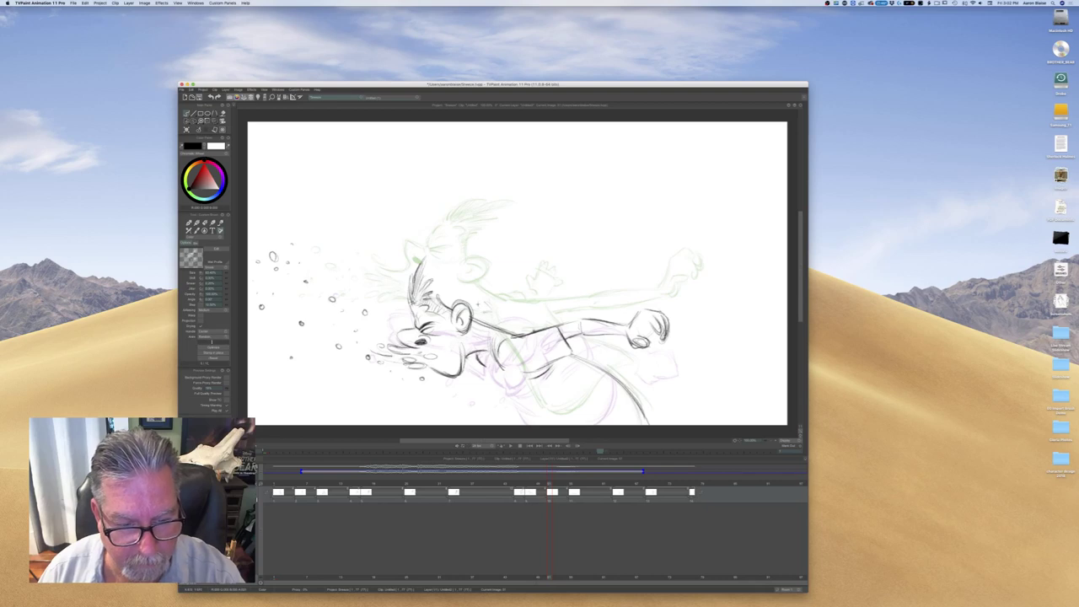
pyautogui.moveTo(475, 294)
pyautogui.mouseDown()
pyautogui.moveTo(478, 307)
pyautogui.moveTo(497, 301)
pyautogui.mouseUp()
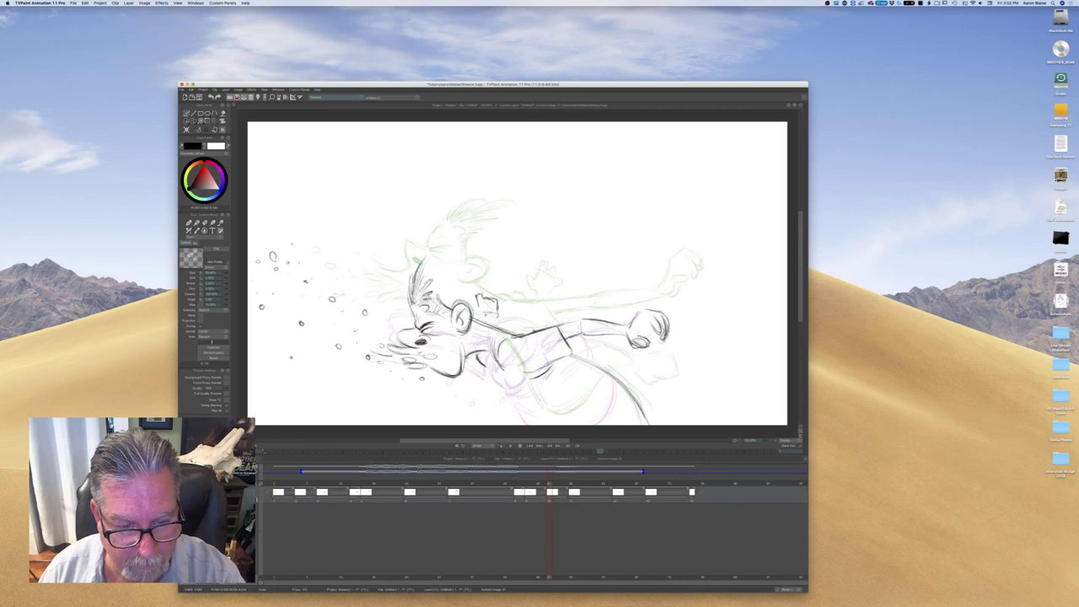
pyautogui.moveTo(495, 314)
pyautogui.mouseDown()
pyautogui.moveTo(510, 334)
pyautogui.moveTo(484, 318)
pyautogui.mouseUp()
pyautogui.moveTo(476, 294); pyautogui.dragTo(477, 308)
pyautogui.press('Left')
pyautogui.press('Right')
pyautogui.press('Left')
pyautogui.press('Right')
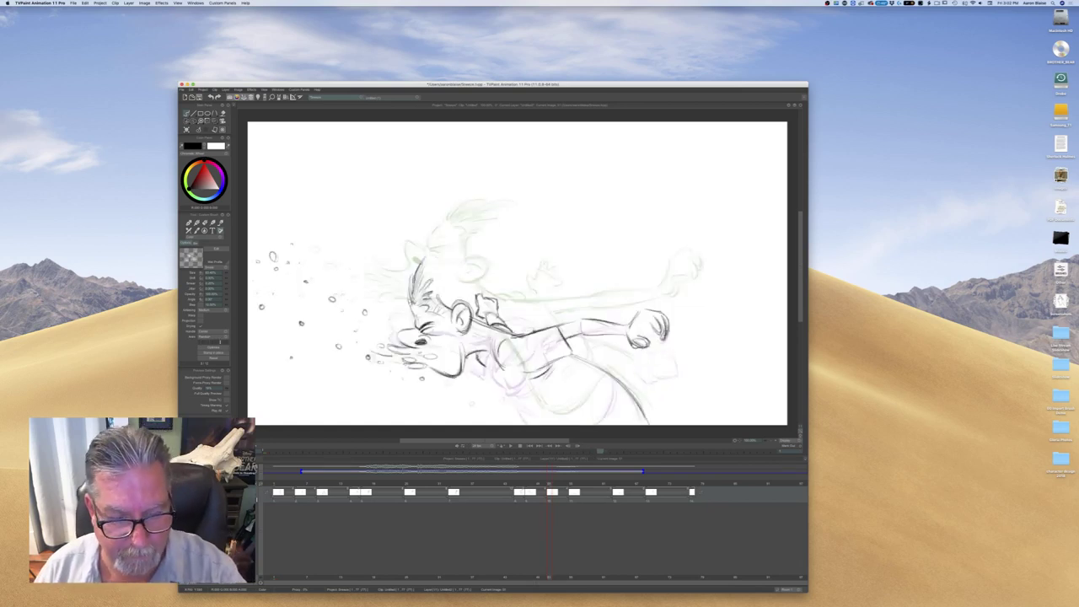
# Join the far hand to the shoulder and draw the front line of the lower torso, comparing with the previous drawing
pyautogui.moveTo(501, 318); pyautogui.dragTo(511, 333)
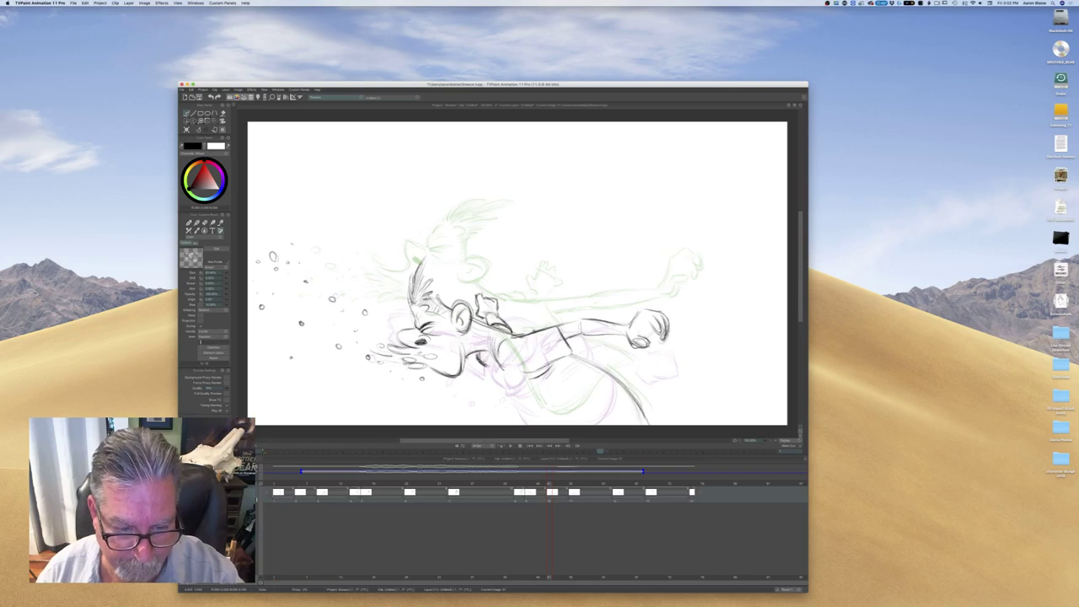
pyautogui.press('Left')
pyautogui.press('Right')
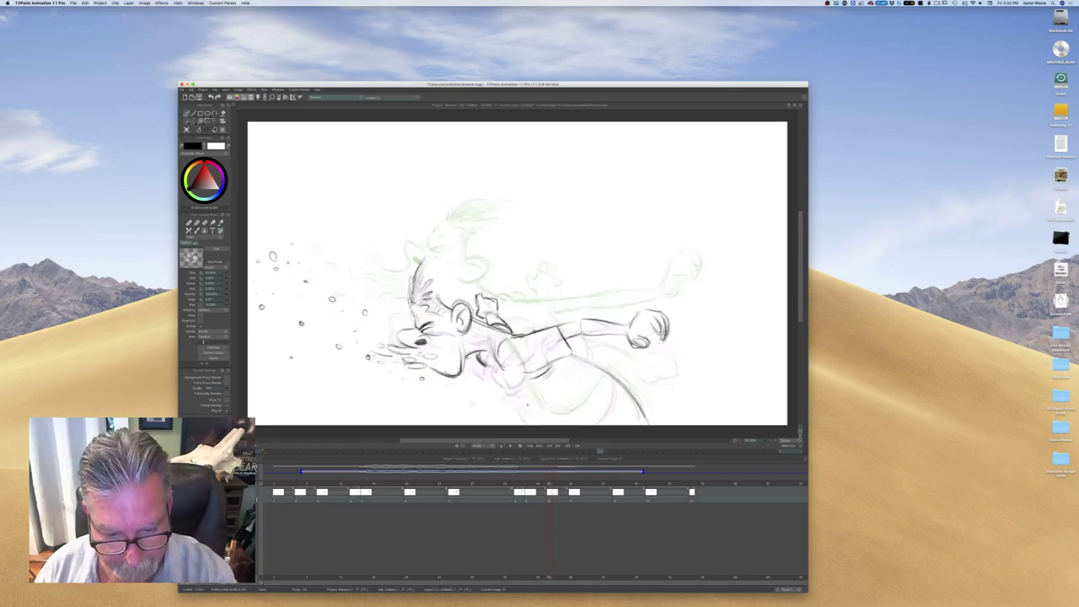
pyautogui.press('Left')
pyautogui.press('Right')
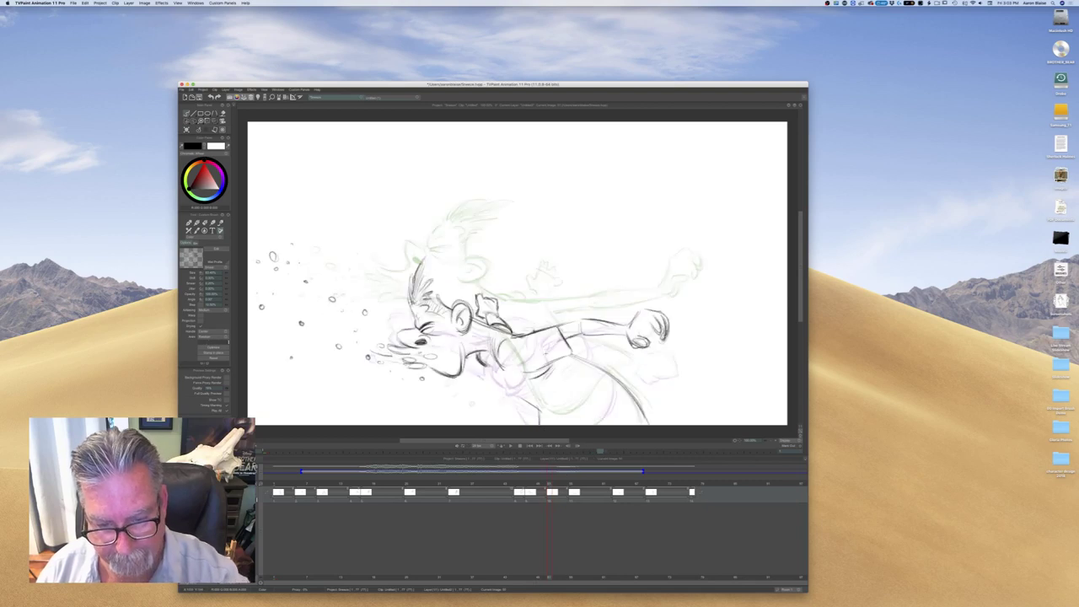
# Draw the curved shirt hem across the lower torso and flip through the preceding drawings to compare
pyautogui.moveTo(589, 362); pyautogui.dragTo(582, 394)
pyautogui.moveTo(574, 350)
pyautogui.mouseDown()
pyautogui.moveTo(595, 347)
pyautogui.moveTo(564, 418)
pyautogui.moveTo(539, 426)
pyautogui.moveTo(556, 382)
pyautogui.moveTo(552, 397)
pyautogui.mouseUp()
pyautogui.press('Left')
pyautogui.press('Left')
pyautogui.press('Right')
pyautogui.press('Left')
pyautogui.press('Right')
# Draw the chest and belly contour down to the shirt hem and flip with the previous drawing to check the body
pyautogui.moveTo(479, 360)
pyautogui.mouseDown()
pyautogui.moveTo(502, 388)
pyautogui.moveTo(530, 389)
pyautogui.moveTo(516, 408)
pyautogui.moveTo(532, 410)
pyautogui.moveTo(564, 378)
pyautogui.mouseUp()
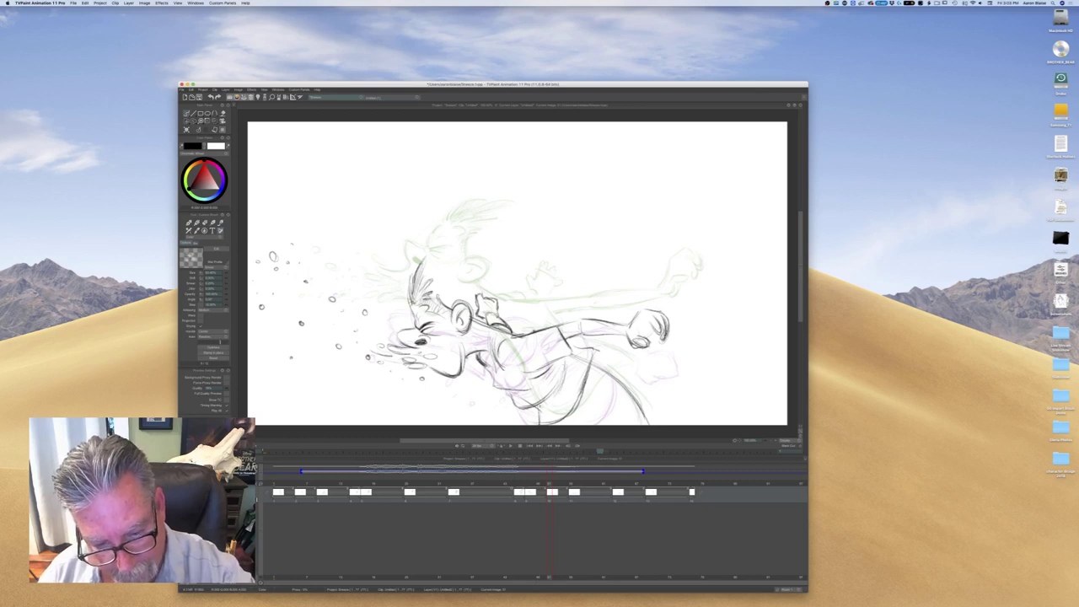
pyautogui.moveTo(533, 423); pyautogui.dragTo(536, 407)
pyautogui.press('Left')
pyautogui.press('Right')
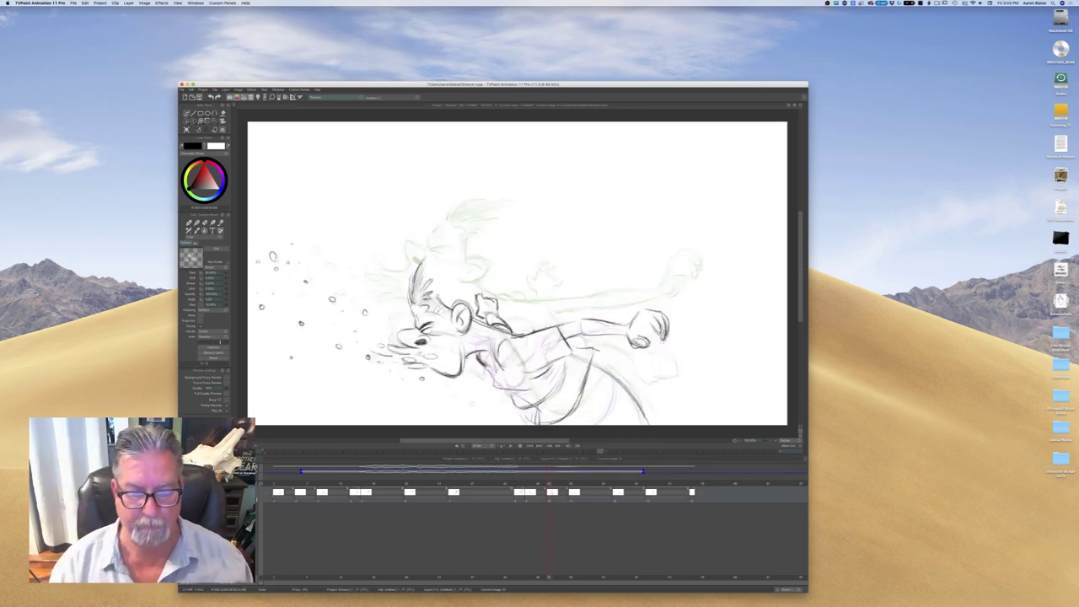
pyautogui.press('Left')
pyautogui.press('Right')
pyautogui.press('Left')
pyautogui.press('Right')
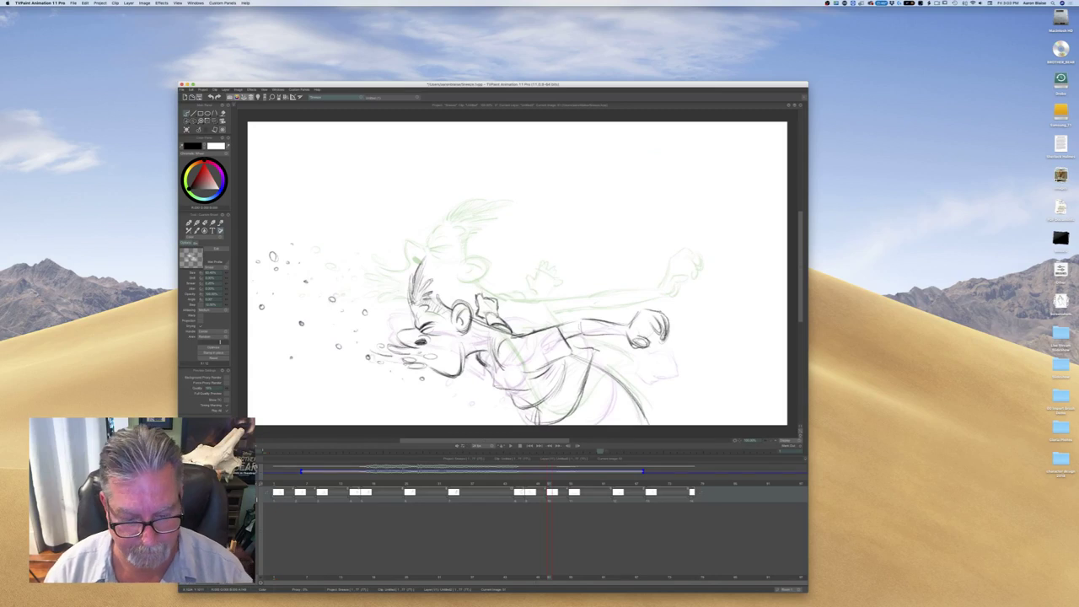
# Step back to before the sneeze and forward through the following drawings to examine the motion with the finished in-between
pyautogui.press('Left')
pyautogui.press('Left')
pyautogui.press('Left')
pyautogui.press('Left')
pyautogui.press('Left')
pyautogui.press('Left')
pyautogui.press('Left')
pyautogui.press('Left')
pyautogui.press('Left')
pyautogui.press('Left')
pyautogui.press('Left')
pyautogui.press('Left')
pyautogui.press('Left')
pyautogui.press('Left')
pyautogui.press('Right')
pyautogui.press('Right')
pyautogui.press('Right')
pyautogui.press('Right')
pyautogui.press('Right')
pyautogui.press('Right')
pyautogui.press('Right')
pyautogui.press('Right')
pyautogui.press('Right')
pyautogui.press('Right')
pyautogui.press('Right')
pyautogui.press('Right')
pyautogui.press('Right')
pyautogui.press('Right')
pyautogui.press('Right')
pyautogui.press('Right')
pyautogui.press('Right')
pyautogui.press('Right')
pyautogui.press('Right')
pyautogui.press('Right')
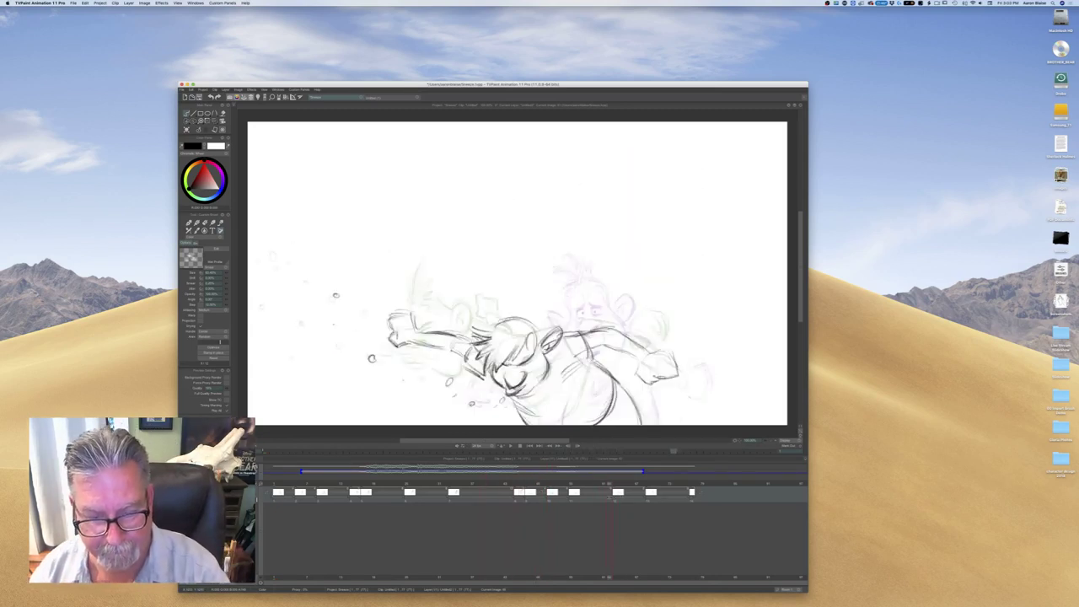
# Erase the old back contour across the bent-over torso and redraw the shirt's side line down from the near armpit
pyautogui.press('e')
pyautogui.moveTo(610, 372)
pyautogui.mouseDown()
pyautogui.moveTo(618, 412)
pyautogui.moveTo(590, 422)
pyautogui.mouseUp()
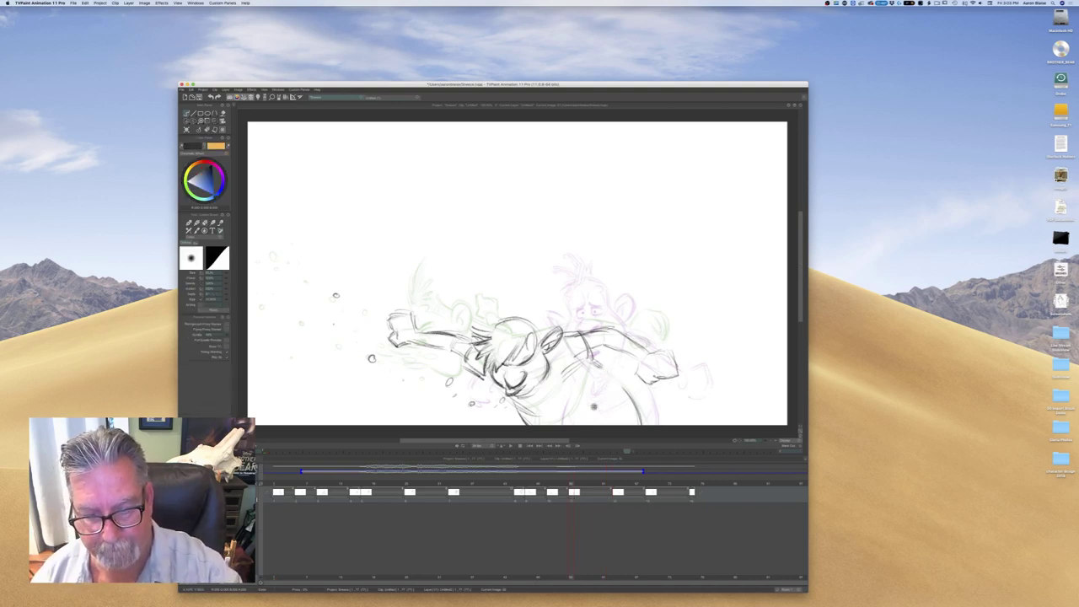
pyautogui.press('b')
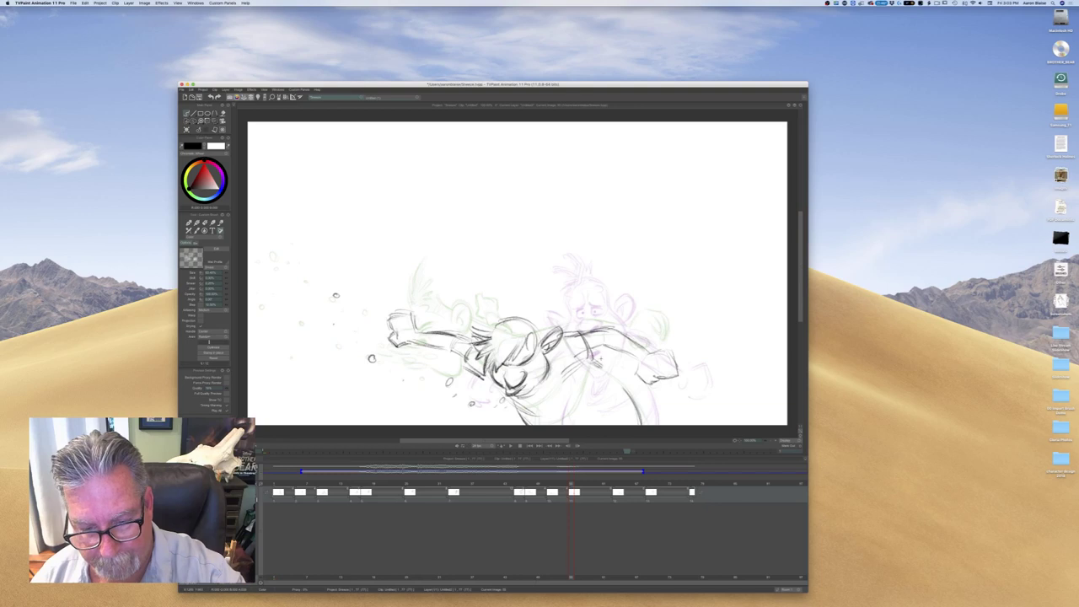
pyautogui.moveTo(600, 355); pyautogui.dragTo(594, 390)
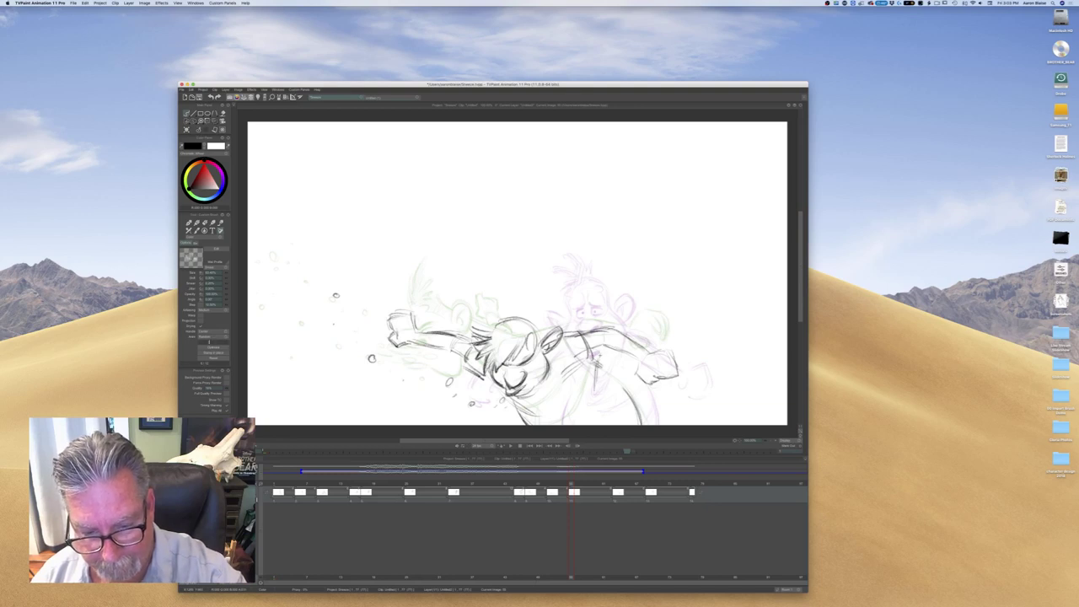
pyautogui.moveTo(599, 362); pyautogui.dragTo(590, 416)
pyautogui.moveTo(601, 369); pyautogui.dragTo(590, 418)
pyautogui.moveTo(596, 391); pyautogui.dragTo(583, 424)
# Add curved fold lines across the chest below the chin and shading strokes along the lower back of the shirt
pyautogui.moveTo(588, 369)
pyautogui.mouseDown()
pyautogui.moveTo(563, 415)
pyautogui.moveTo(548, 413)
pyautogui.mouseUp()
pyautogui.moveTo(582, 388)
pyautogui.mouseDown()
pyautogui.moveTo(552, 417)
pyautogui.moveTo(560, 403)
pyautogui.mouseUp()
pyautogui.moveTo(580, 362); pyautogui.dragTo(546, 410)
pyautogui.moveTo(552, 403); pyautogui.dragTo(527, 398)
pyautogui.moveTo(552, 395); pyautogui.dragTo(537, 400)
pyautogui.moveTo(626, 378); pyautogui.dragTo(600, 390)
pyautogui.moveTo(632, 378); pyautogui.dragTo(611, 427)
pyautogui.moveTo(625, 403); pyautogui.dragTo(616, 426)
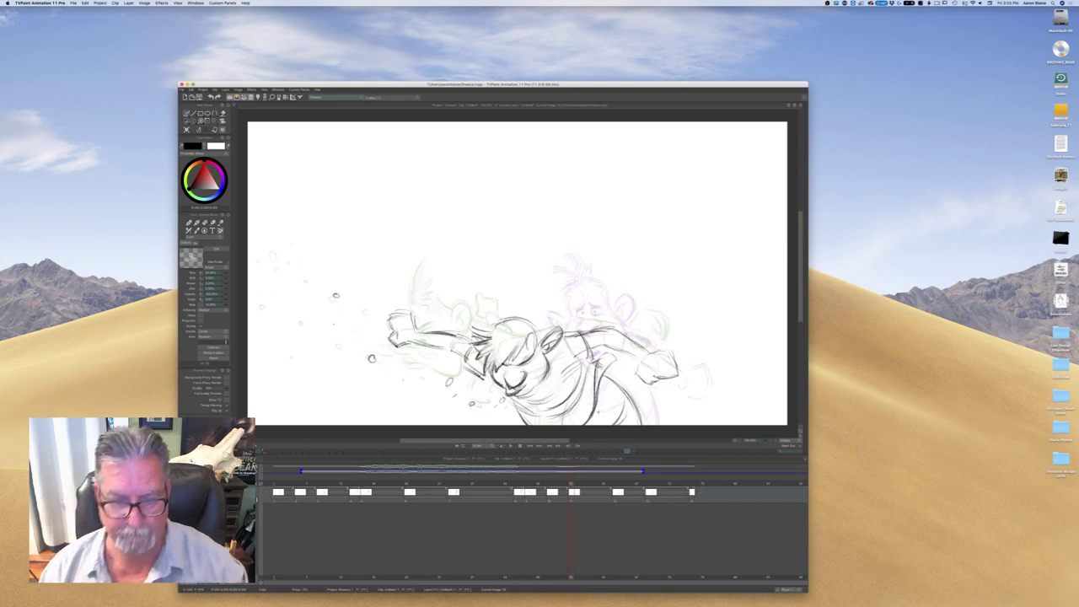
# Flip between the finished drawing and the previous one, and play the whole sneeze animation to check its motion
pyautogui.press('Left')
pyautogui.press('Right')
pyautogui.press('Left')
pyautogui.press('Right')
pyautogui.press('Left')
pyautogui.press('Right')
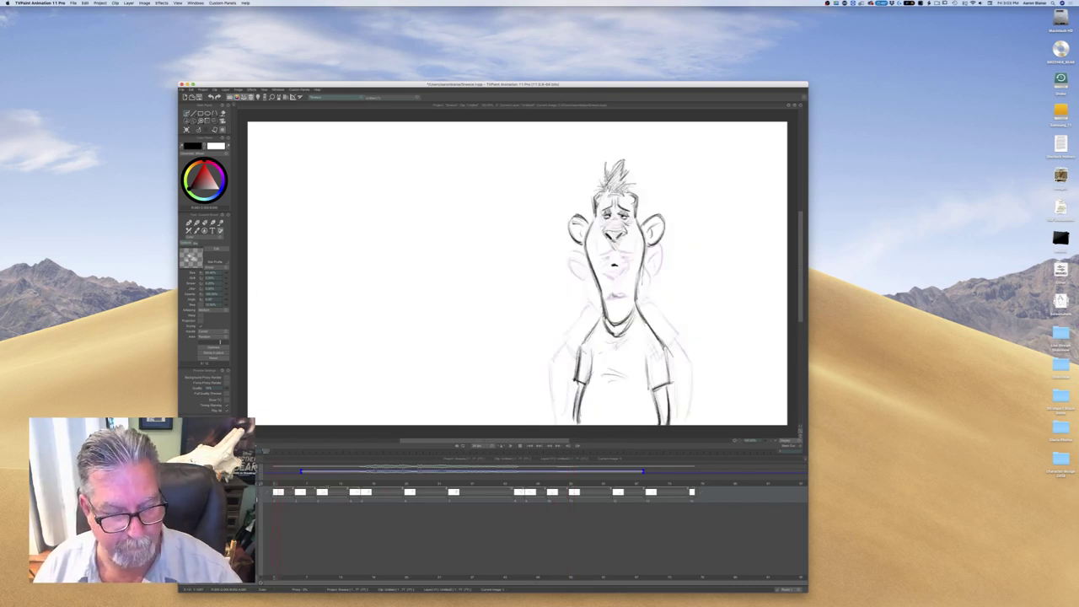
pyautogui.click(512, 447)
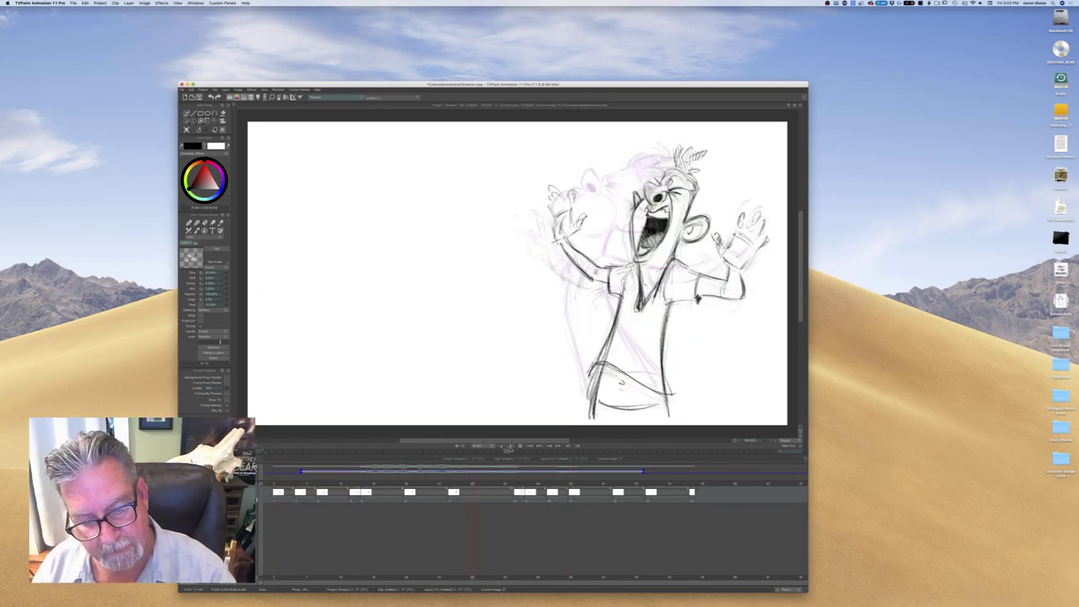
pyautogui.click(512, 448)
pyautogui.click(513, 450)
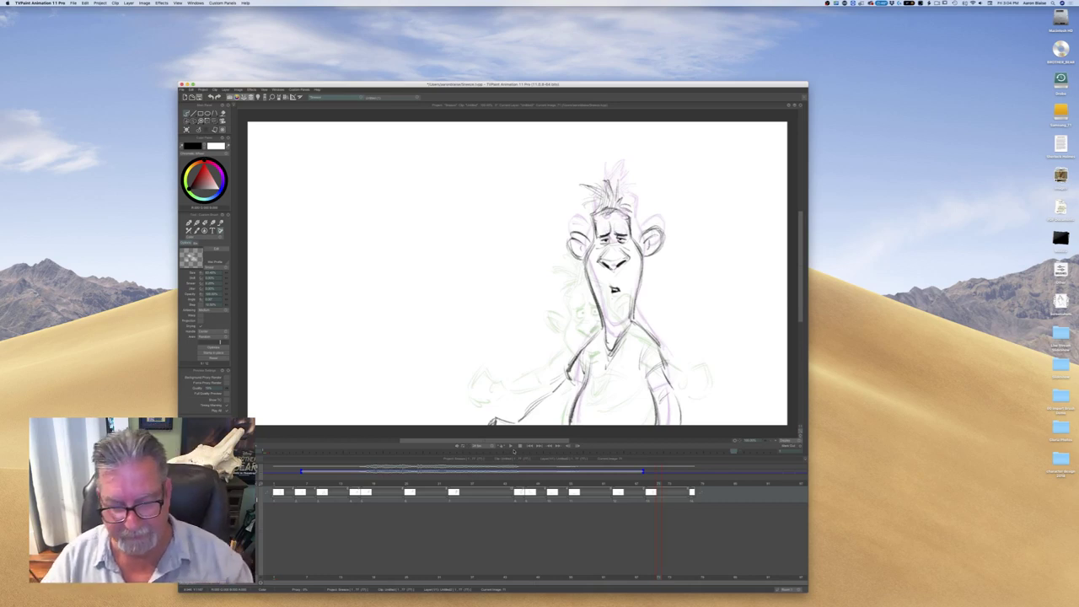
# Lengthen the open-mouthed gasp by starting its first drawing earlier and delaying the next drawing in the timeline, and play back the timing
pyautogui.moveTo(619, 486); pyautogui.dragTo(376, 489)
pyautogui.press('XF86AudioLowerVolume')
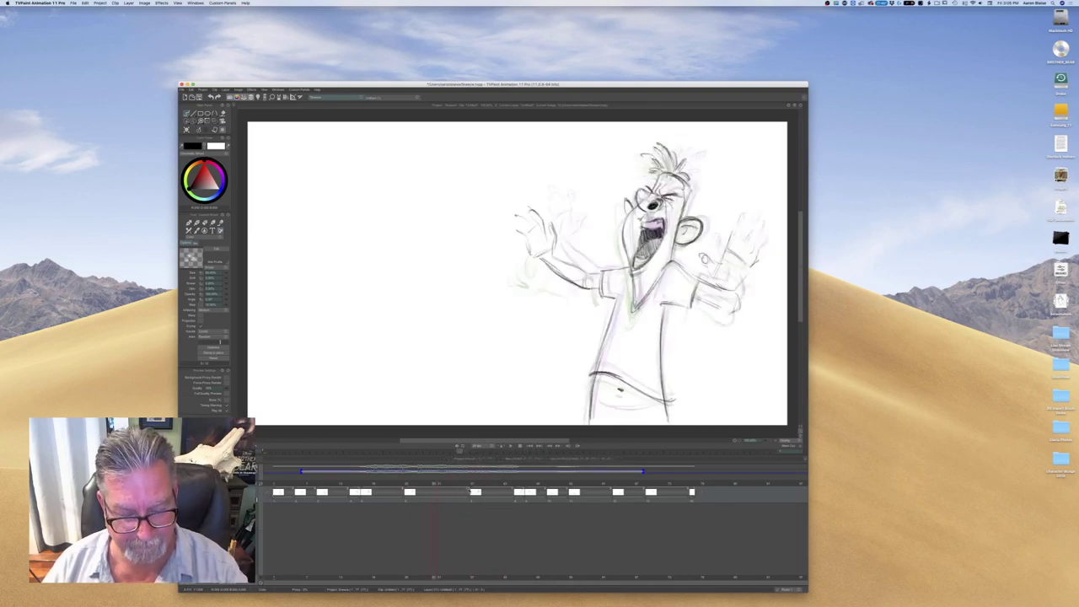
pyautogui.moveTo(485, 492); pyautogui.dragTo(476, 492)
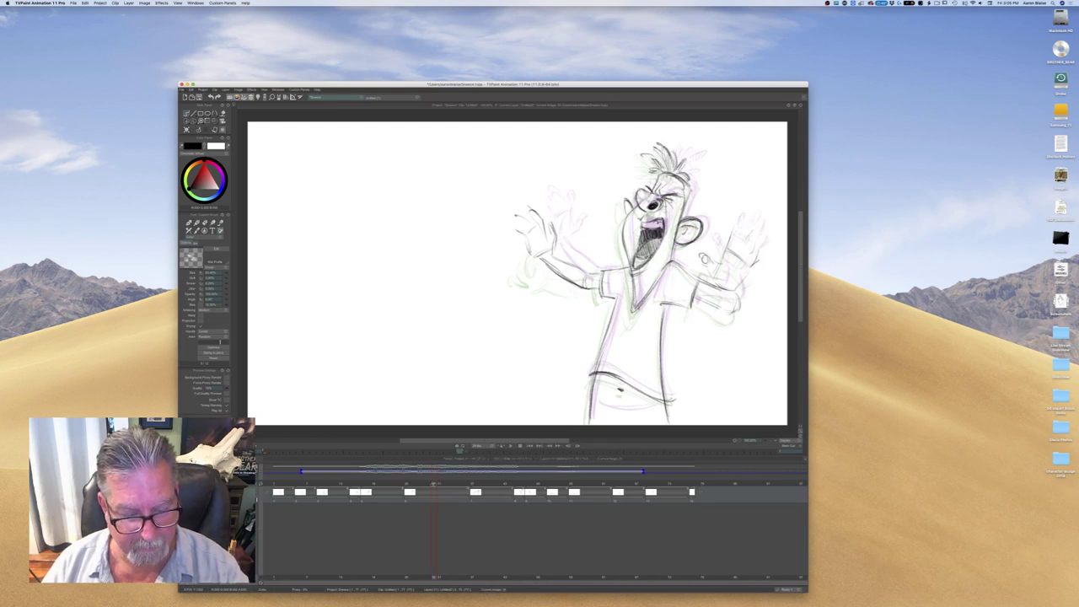
pyautogui.moveTo(405, 490); pyautogui.dragTo(395, 492)
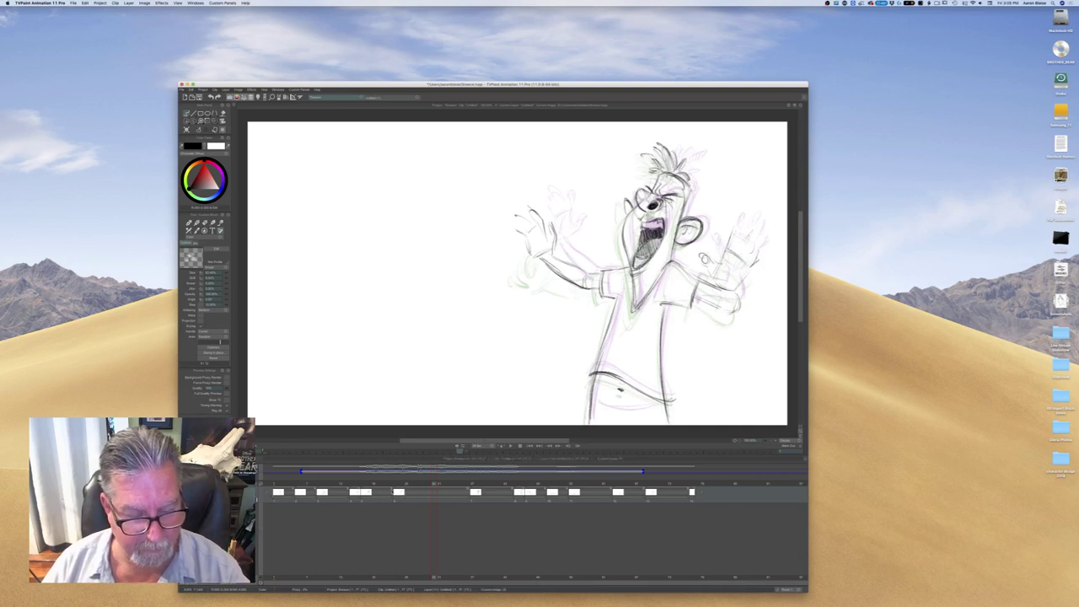
pyautogui.moveTo(395, 492)
pyautogui.mouseDown()
pyautogui.moveTo(386, 491)
pyautogui.moveTo(429, 485)
pyautogui.mouseUp()
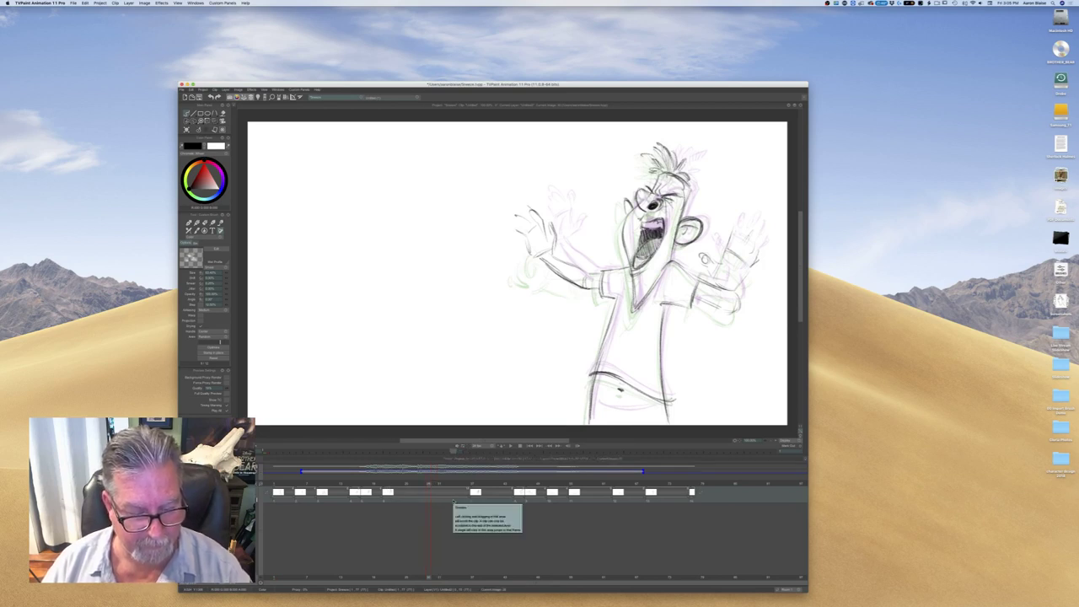
pyautogui.click(509, 446)
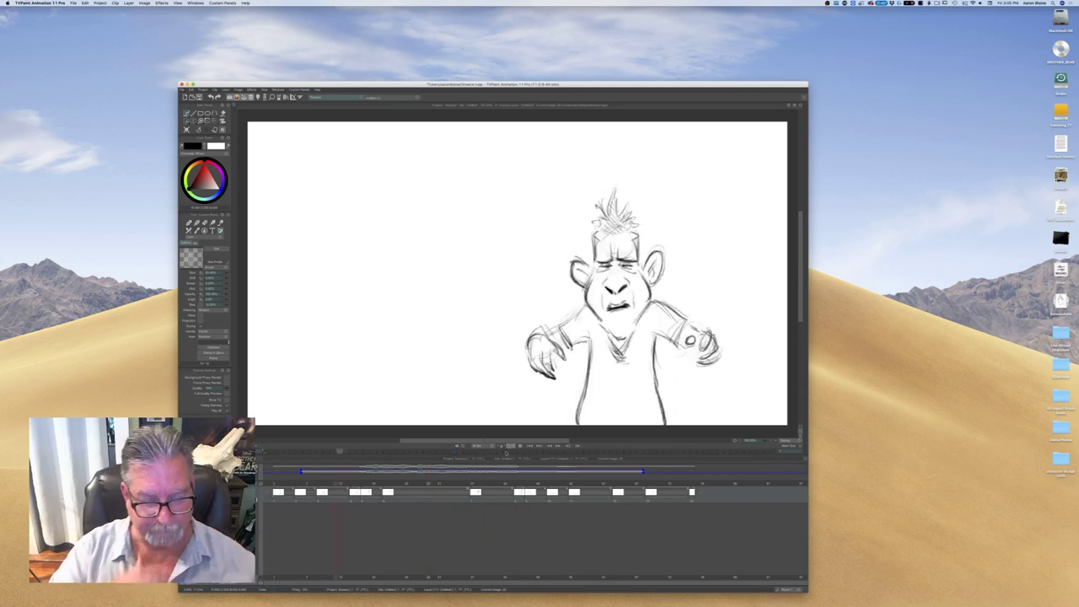
pyautogui.click(507, 449)
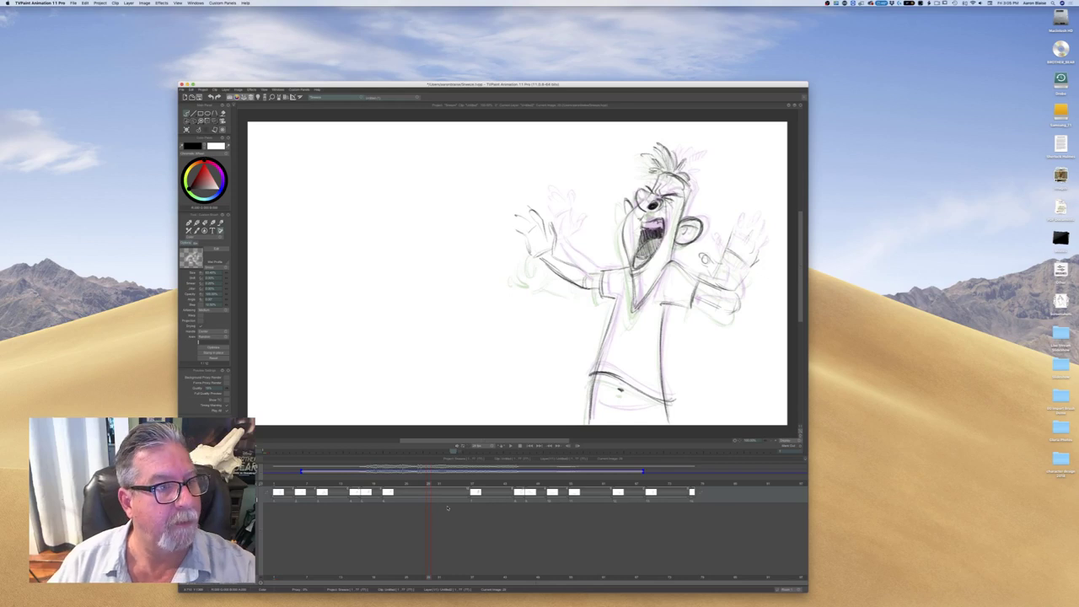
# Insert a blank in-between drawing between the two open-mouthed gasp poses and hide the timeline to enlarge the canvas area
pyautogui.press('Return')
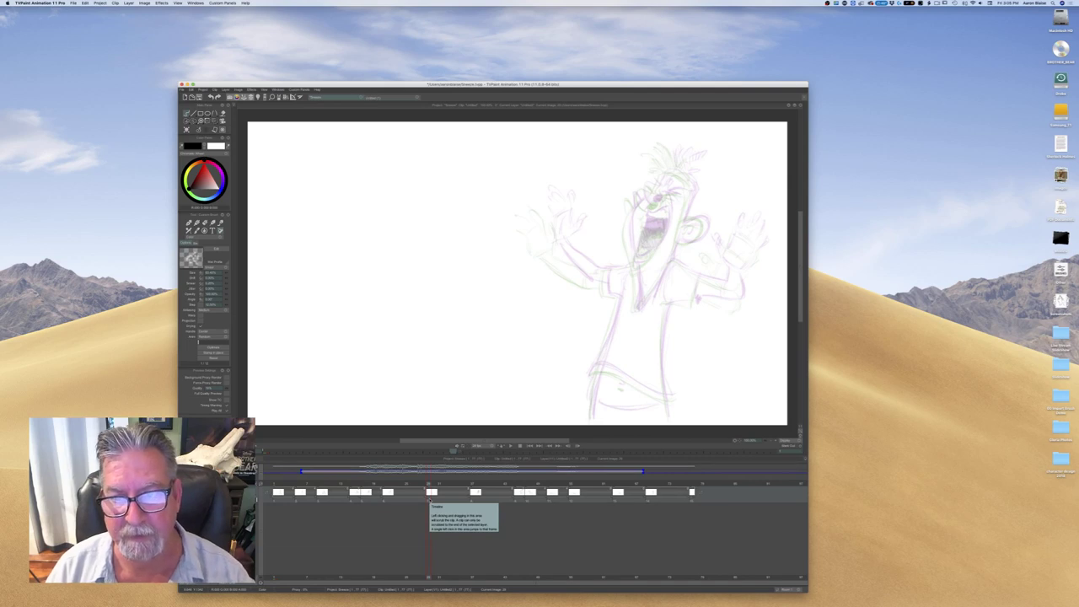
pyautogui.moveTo(430, 501)
pyautogui.mouseDown()
pyautogui.moveTo(368, 493)
pyautogui.moveTo(432, 498)
pyautogui.mouseUp()
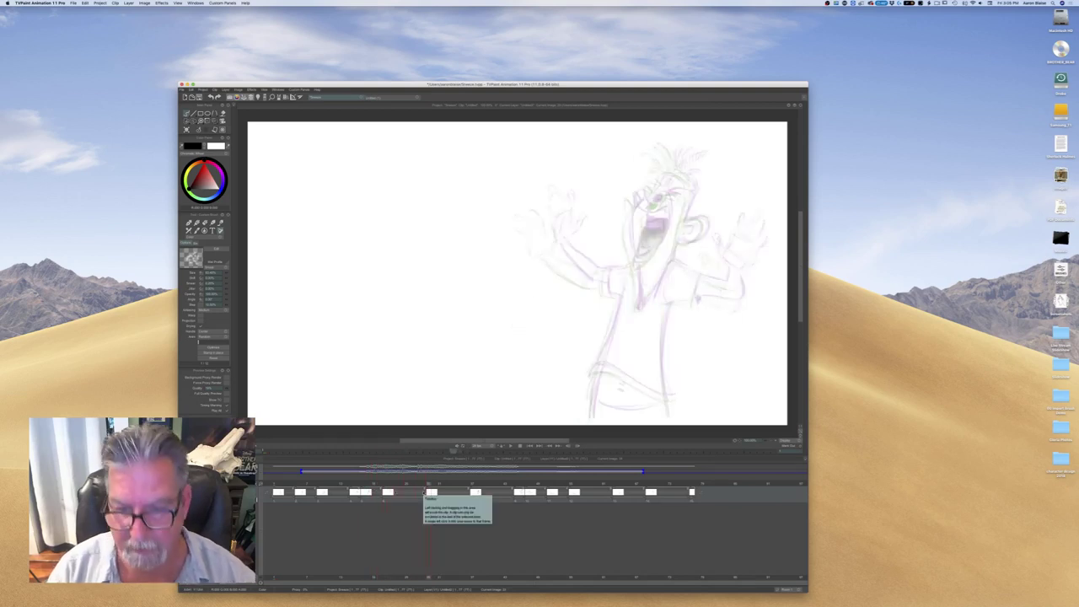
pyautogui.press('Tab')
# Draw the back-of-head and neck line and the ear on the new in-between, flipping with the previous drawing to compare
pyautogui.moveTo(692, 264); pyautogui.dragTo(673, 325)
pyautogui.press('Left')
pyautogui.press('Right')
pyautogui.press('Left')
pyautogui.press('Right')
pyautogui.press('Left')
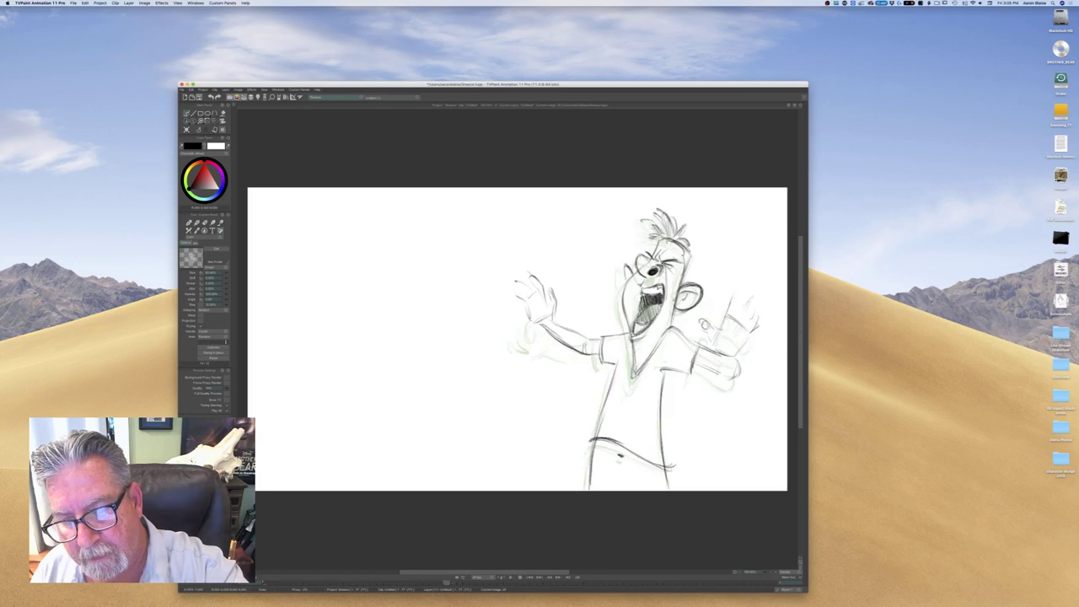
pyautogui.press('Right')
pyautogui.moveTo(688, 286)
pyautogui.mouseDown()
pyautogui.moveTo(704, 286)
pyautogui.moveTo(685, 309)
pyautogui.moveTo(700, 305)
pyautogui.moveTo(701, 289)
pyautogui.moveTo(683, 302)
pyautogui.mouseUp()
pyautogui.press('Left')
pyautogui.press('Right')
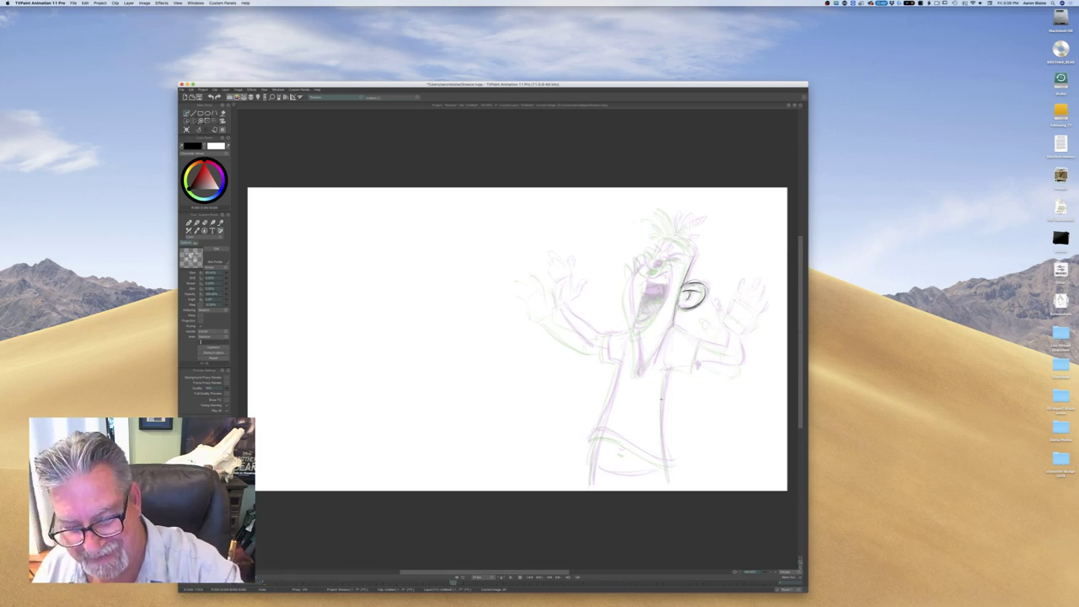
# Draw both side contours of the torso, the curved shirt hem and the navel between the onion-skinned poses
pyautogui.moveTo(662, 380); pyautogui.dragTo(666, 483)
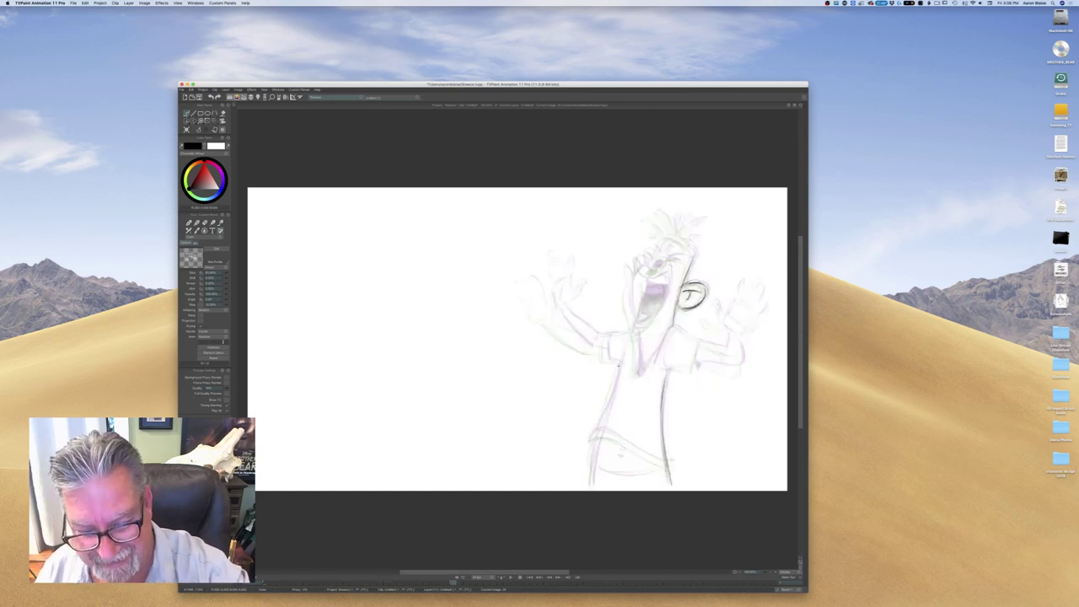
pyautogui.moveTo(619, 365); pyautogui.dragTo(592, 487)
pyautogui.moveTo(599, 439); pyautogui.dragTo(590, 491)
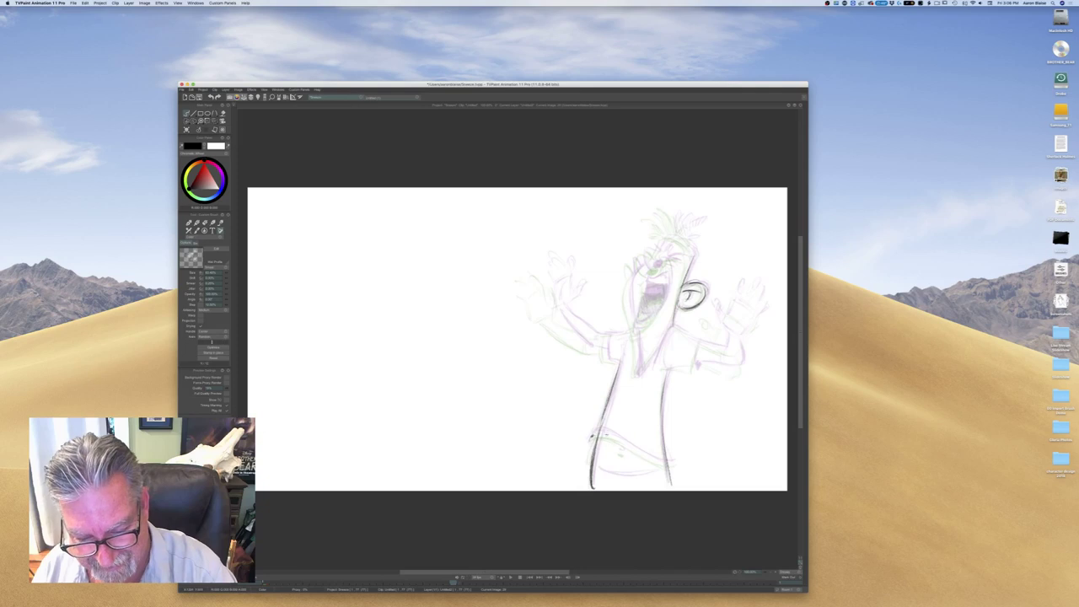
pyautogui.moveTo(594, 433)
pyautogui.mouseDown()
pyautogui.moveTo(676, 462)
pyautogui.moveTo(651, 457)
pyautogui.mouseUp()
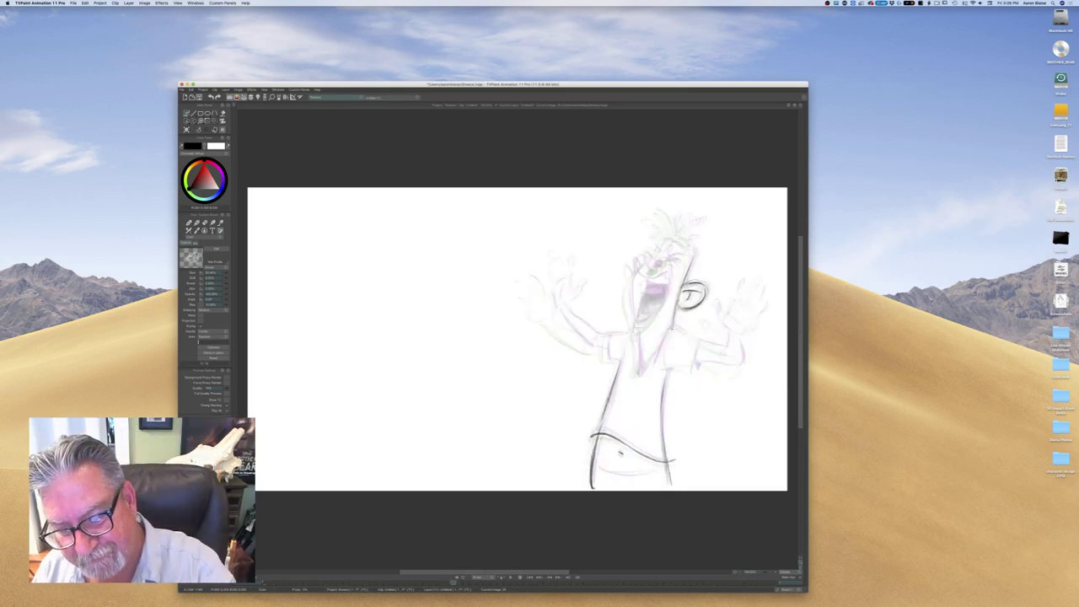
# Draw the V-neck collar, shoulder line and short sleeve with the upper arm on the ear side, flipping to compare
pyautogui.moveTo(672, 325)
pyautogui.mouseDown()
pyautogui.moveTo(690, 337)
pyautogui.moveTo(683, 330)
pyautogui.mouseUp()
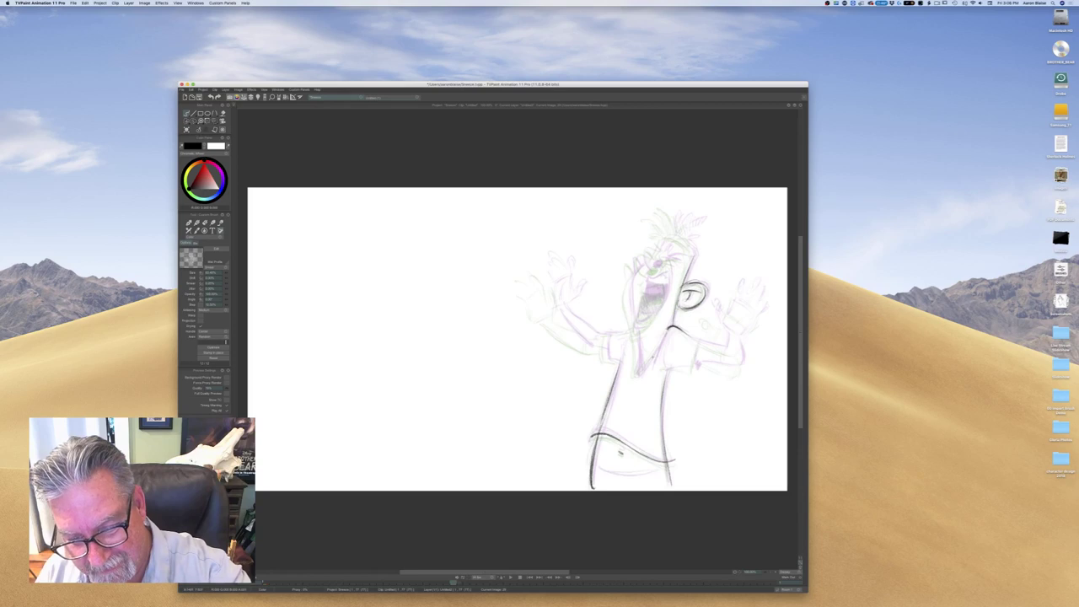
pyautogui.moveTo(666, 331); pyautogui.dragTo(638, 372)
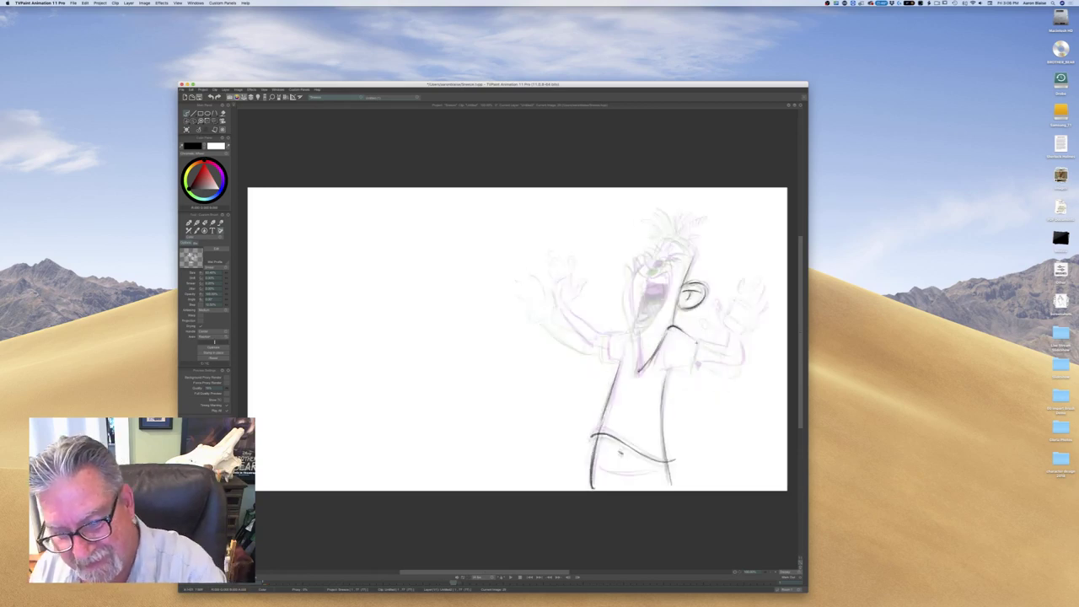
pyautogui.moveTo(693, 338); pyautogui.dragTo(728, 352)
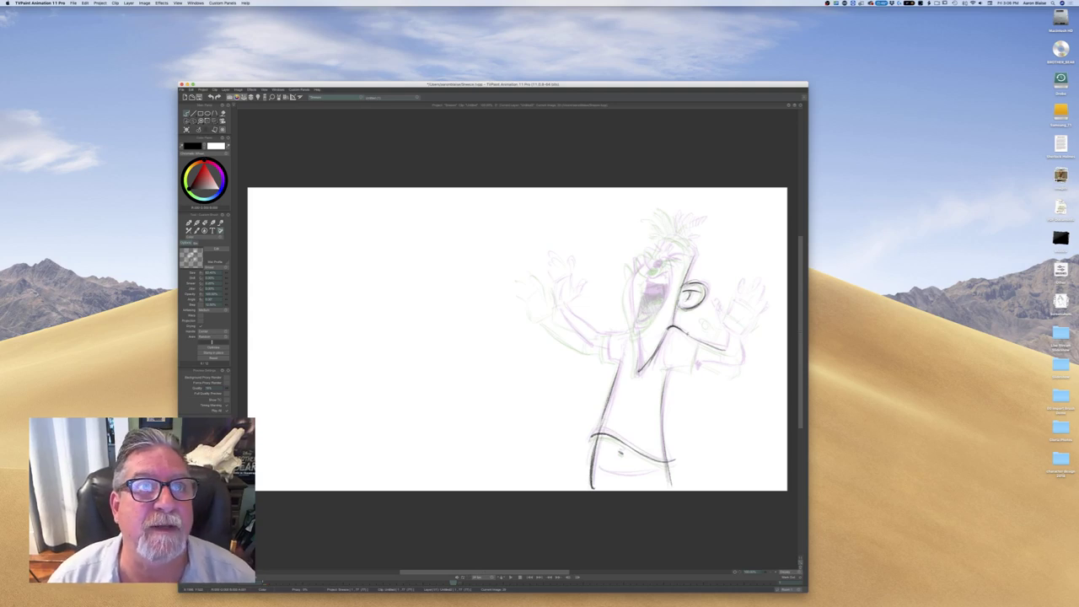
pyautogui.press('Left')
pyautogui.press('Right')
pyautogui.press('Left')
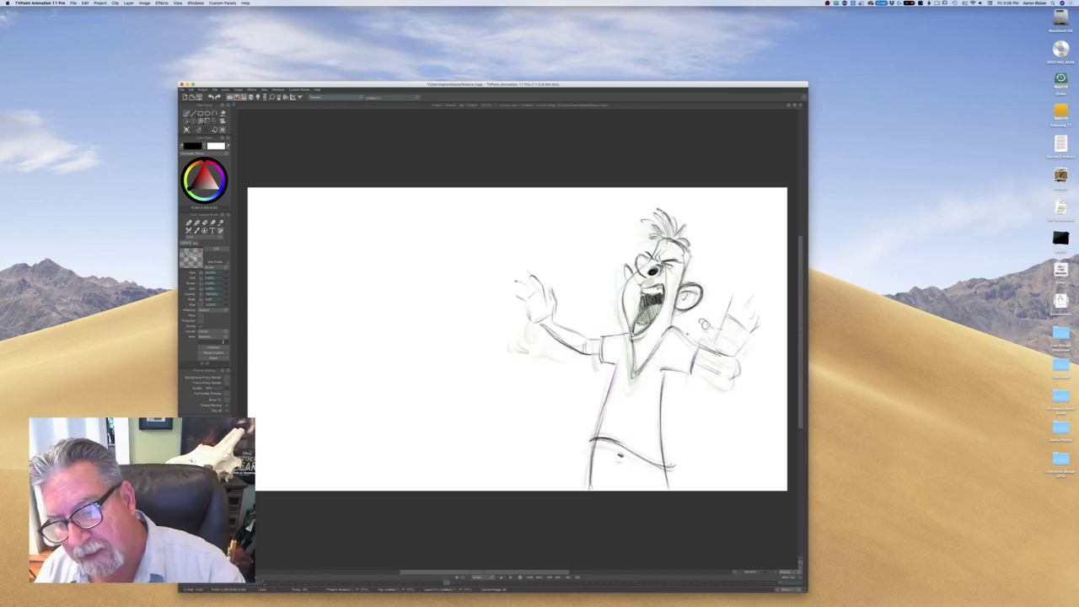
pyautogui.press('Right')
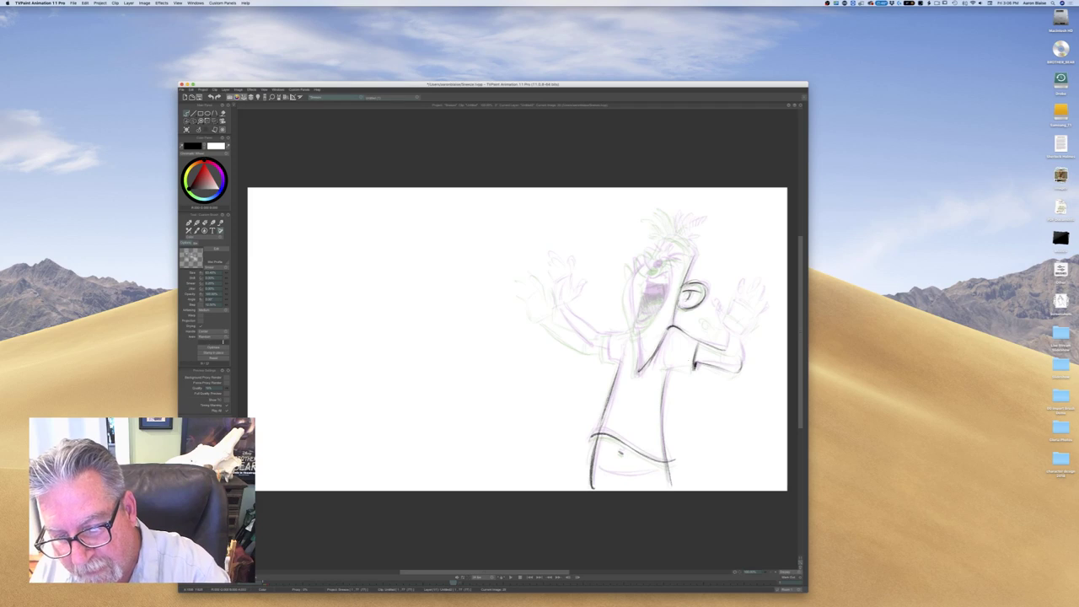
pyautogui.moveTo(691, 368); pyautogui.dragTo(659, 369)
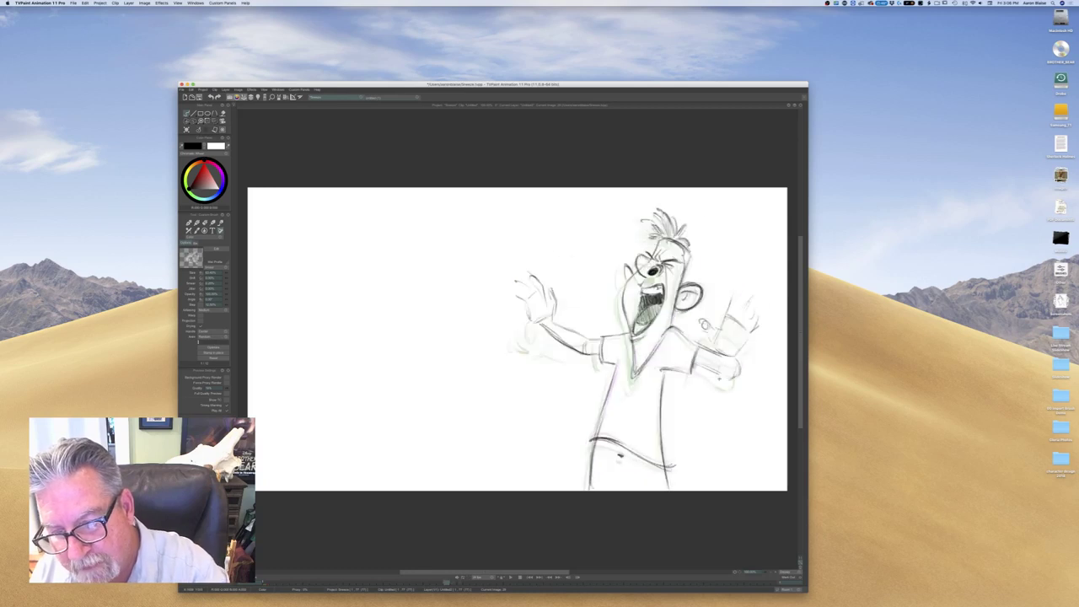
# Draw the raised forearm, palm and thumb on the ear side, darken the elbow and flip with the previous drawing
pyautogui.moveTo(716, 335); pyautogui.dragTo(735, 344)
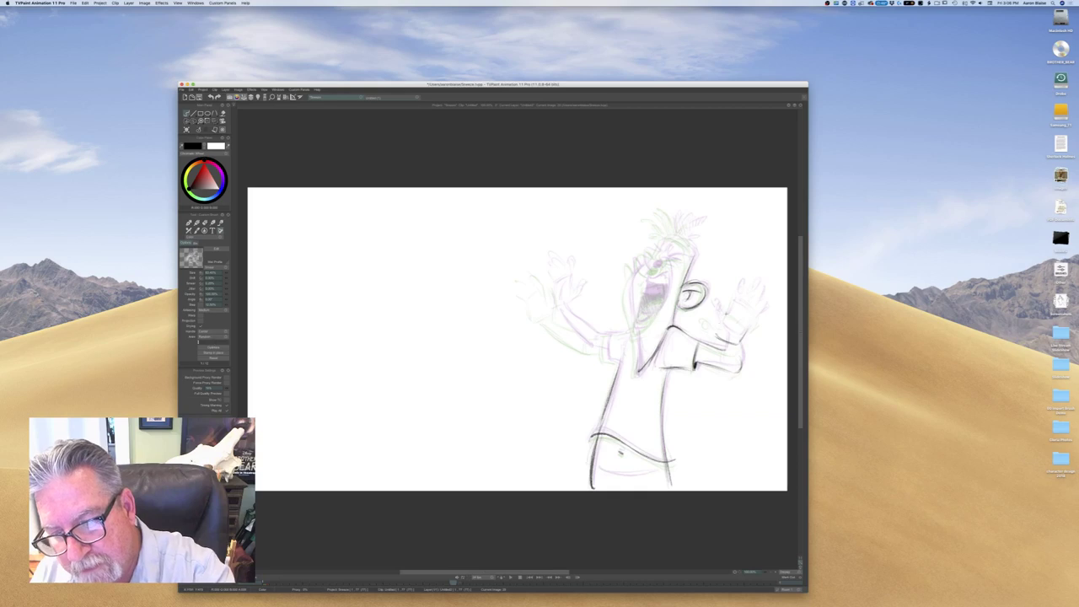
pyautogui.moveTo(731, 312)
pyautogui.mouseDown()
pyautogui.moveTo(744, 319)
pyautogui.moveTo(704, 317)
pyautogui.moveTo(722, 327)
pyautogui.mouseUp()
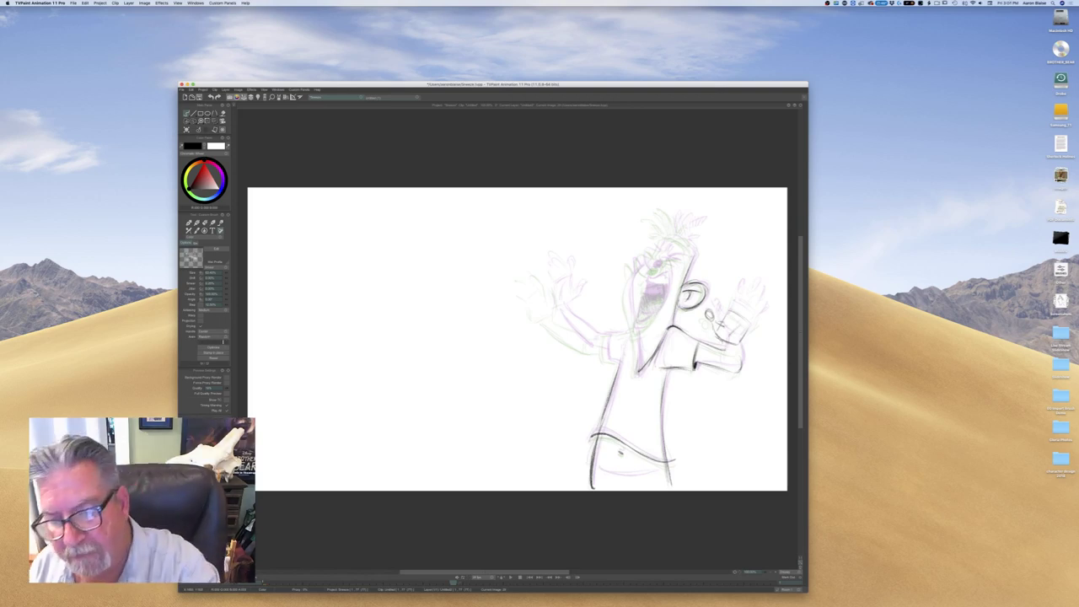
pyautogui.moveTo(742, 343); pyautogui.dragTo(738, 371)
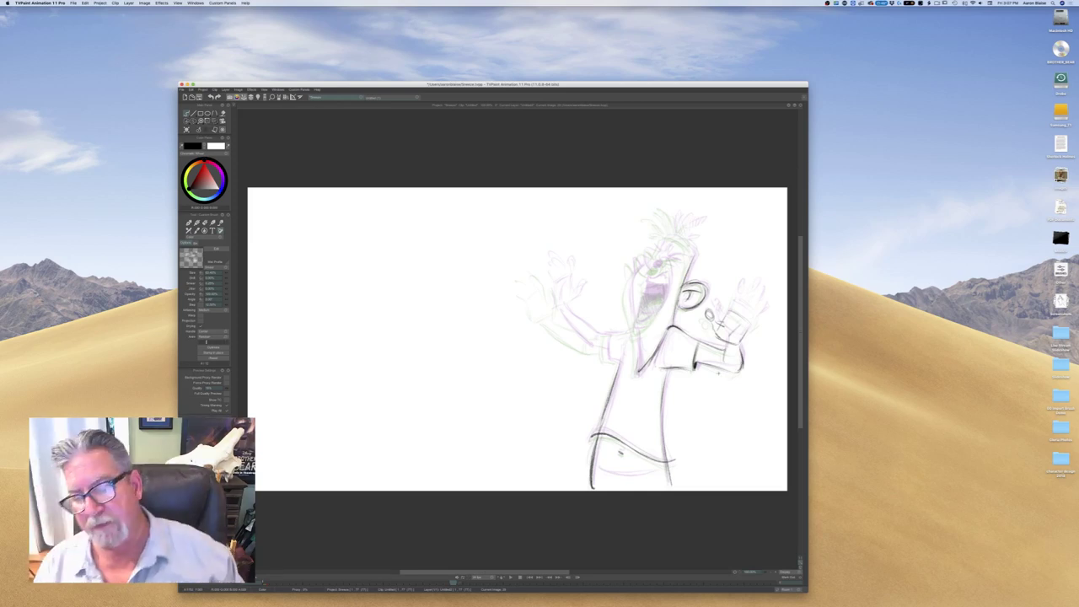
pyautogui.press('Left')
pyautogui.press('Right')
pyautogui.press('Left')
pyautogui.press('Right')
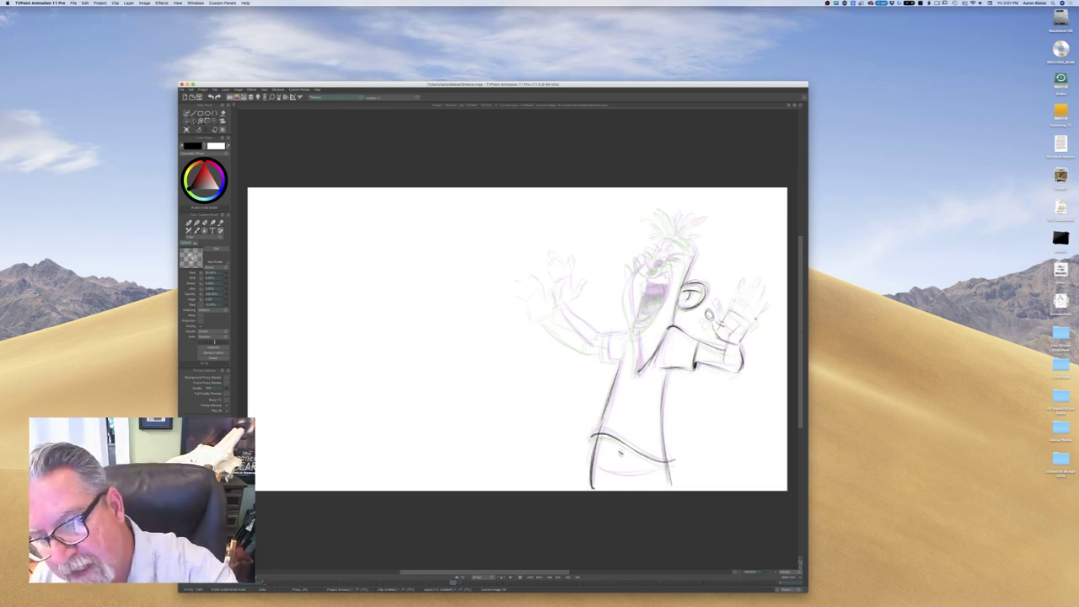
# Draw the spread fingers of the raised hand beside the ear and flip with the previous drawing to check the arm's movement
pyautogui.moveTo(731, 288); pyautogui.dragTo(739, 303)
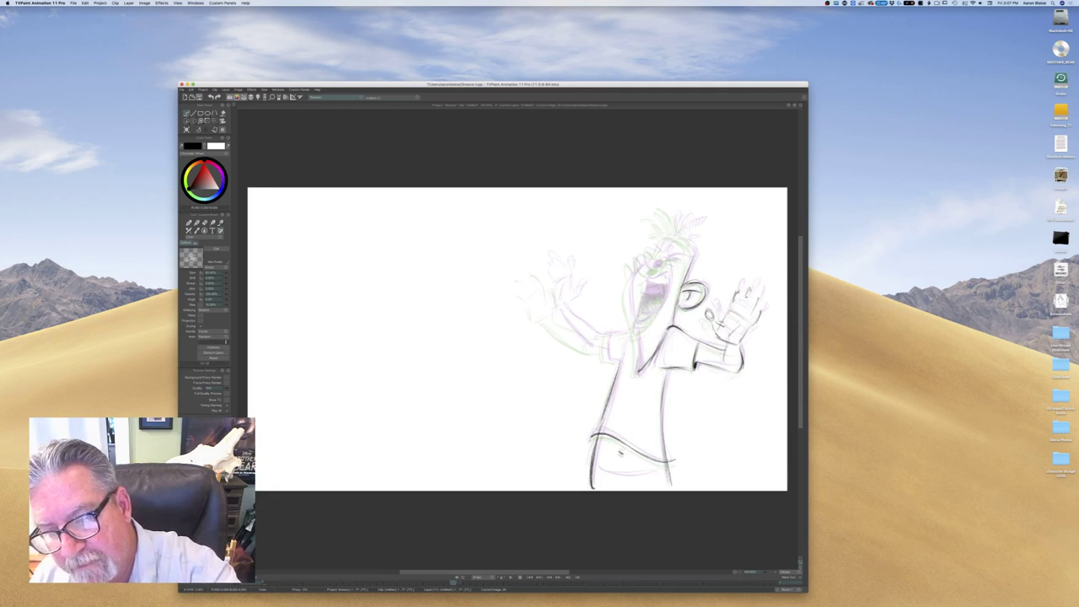
pyautogui.press('Left')
pyautogui.press('Right')
pyautogui.press('Left')
pyautogui.press('Right')
pyautogui.press('Left')
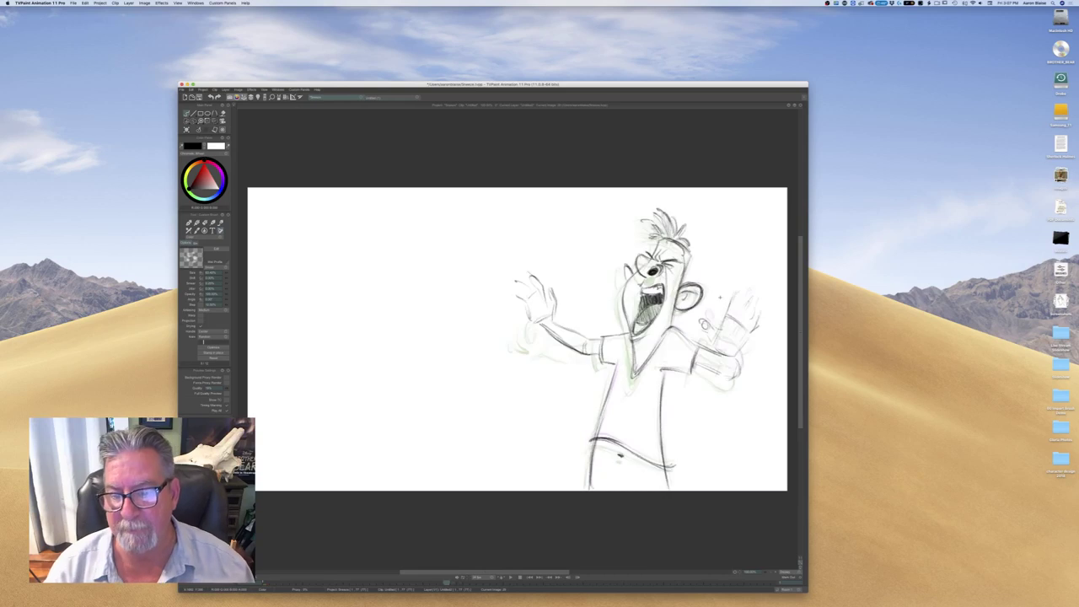
pyautogui.press('Right')
pyautogui.press('Left')
pyautogui.press('Right')
pyautogui.press('Left')
pyautogui.press('Right')
# Draw the sleeve and start the upper arm on the opposite side of the body
pyautogui.moveTo(603, 337)
pyautogui.mouseDown()
pyautogui.moveTo(604, 360)
pyautogui.moveTo(617, 364)
pyautogui.mouseUp()
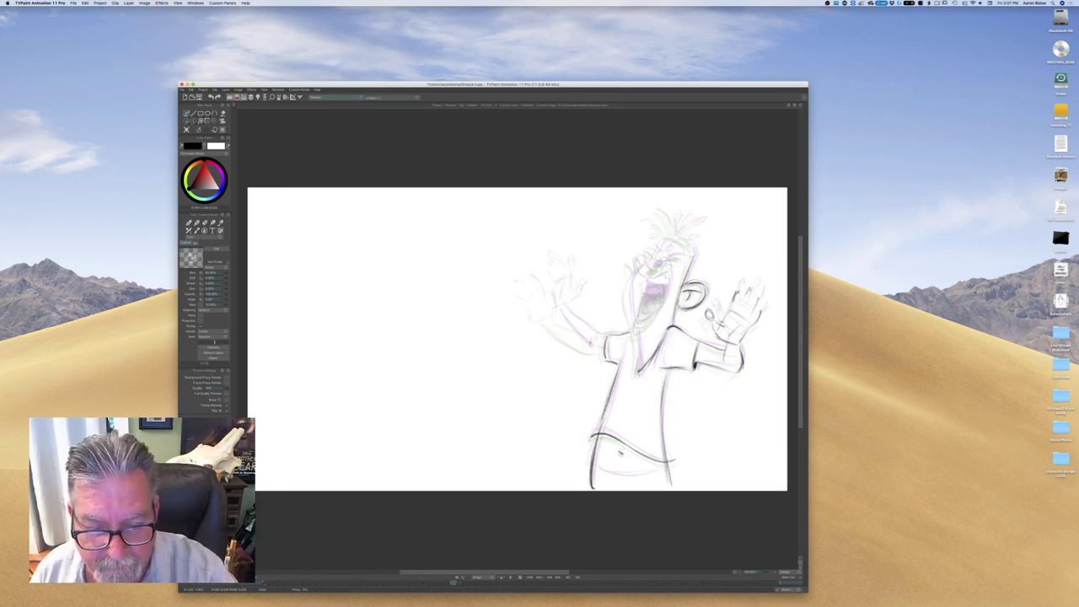
pyautogui.moveTo(604, 348)
pyautogui.mouseDown()
pyautogui.moveTo(589, 349)
pyautogui.moveTo(607, 334)
pyautogui.moveTo(553, 309)
pyautogui.moveTo(587, 351)
pyautogui.mouseUp()
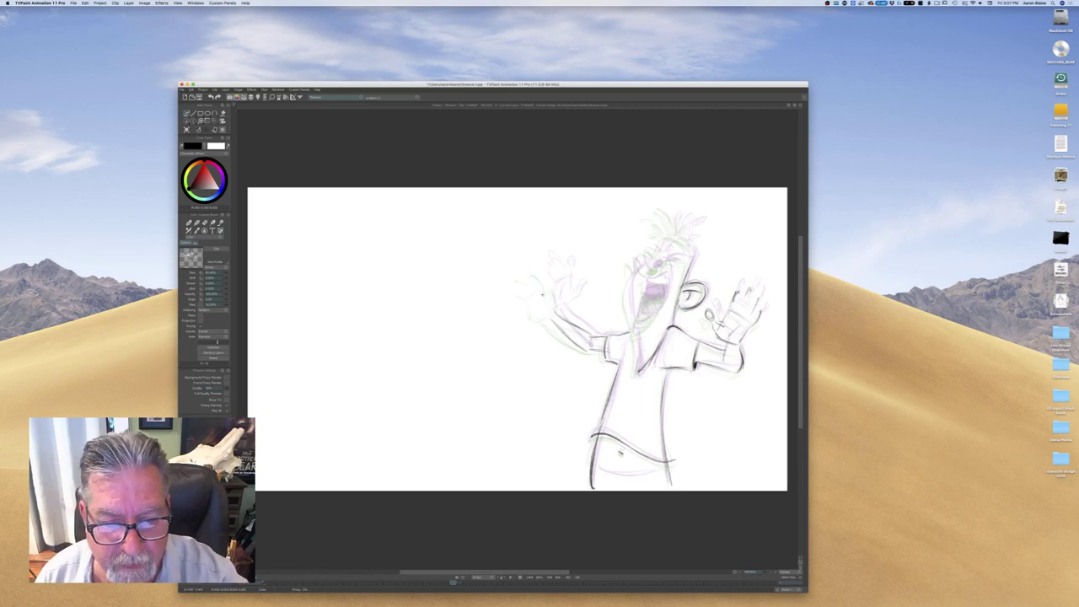
# Draw the palm and spread fingers of the character's raised front hand, checking them against the neighbouring drawing
pyautogui.moveTo(545, 297)
pyautogui.mouseDown()
pyautogui.moveTo(543, 316)
pyautogui.moveTo(567, 281)
pyautogui.moveTo(563, 296)
pyautogui.moveTo(554, 279)
pyautogui.mouseUp()
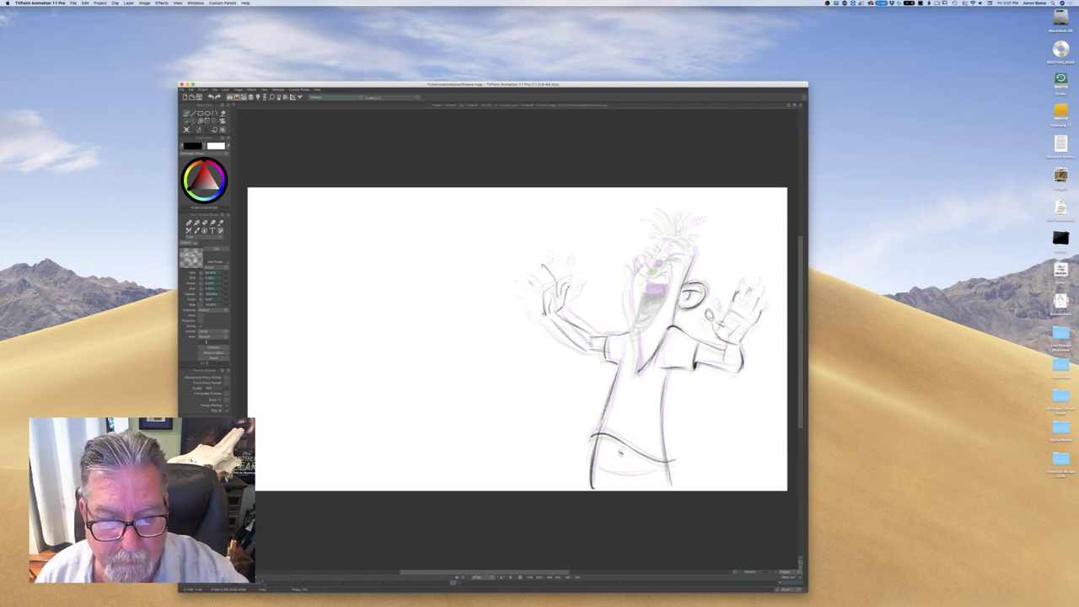
pyautogui.moveTo(529, 265); pyautogui.dragTo(544, 276)
pyautogui.press('Left')
pyautogui.press('Right')
pyautogui.press('Left')
pyautogui.press('Right')
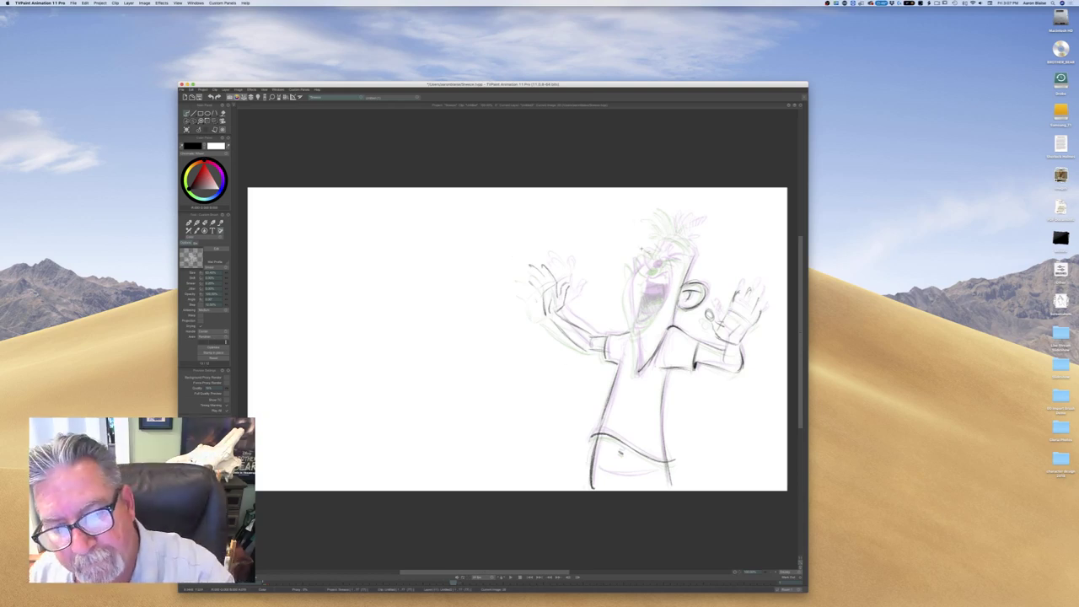
# Draw the character's nose with a filled dark nostril and a rounded outline over the rough sketch
pyautogui.moveTo(638, 254)
pyautogui.mouseDown()
pyautogui.moveTo(645, 273)
pyautogui.moveTo(654, 270)
pyautogui.mouseUp()
pyautogui.press('Left')
pyautogui.press('Right')
pyautogui.press('Left')
pyautogui.press('Right')
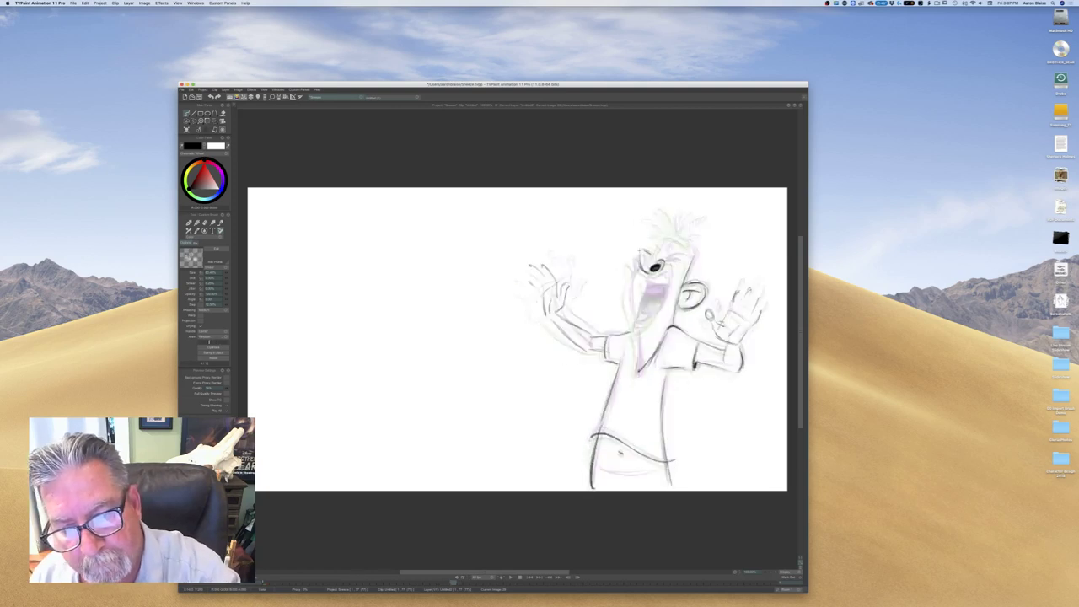
pyautogui.moveTo(644, 251)
pyautogui.mouseDown()
pyautogui.moveTo(643, 272)
pyautogui.moveTo(638, 263)
pyautogui.mouseUp()
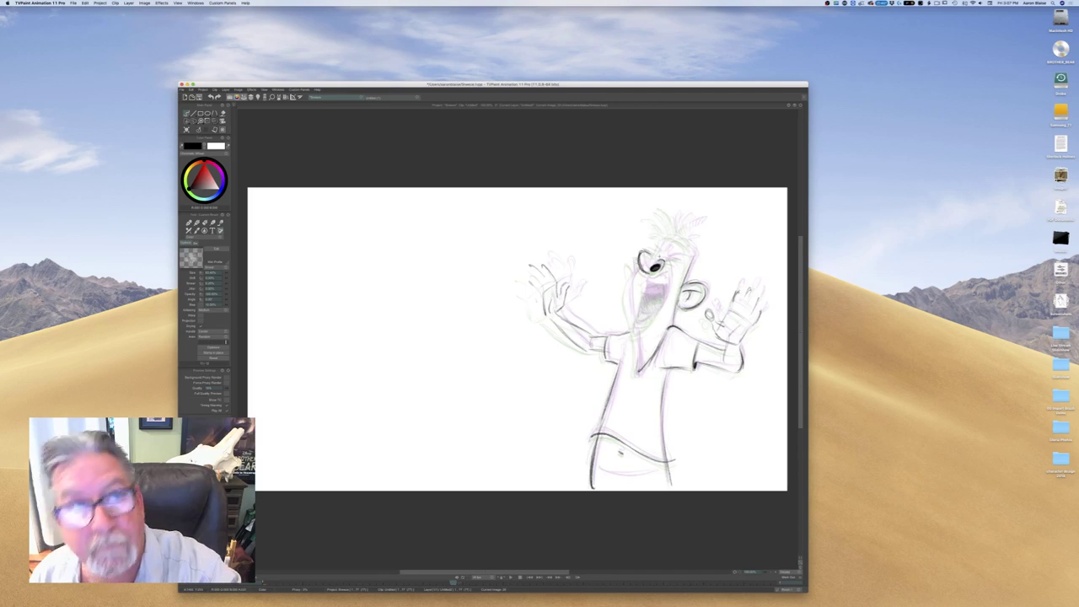
pyautogui.press('Left')
pyautogui.press('Right')
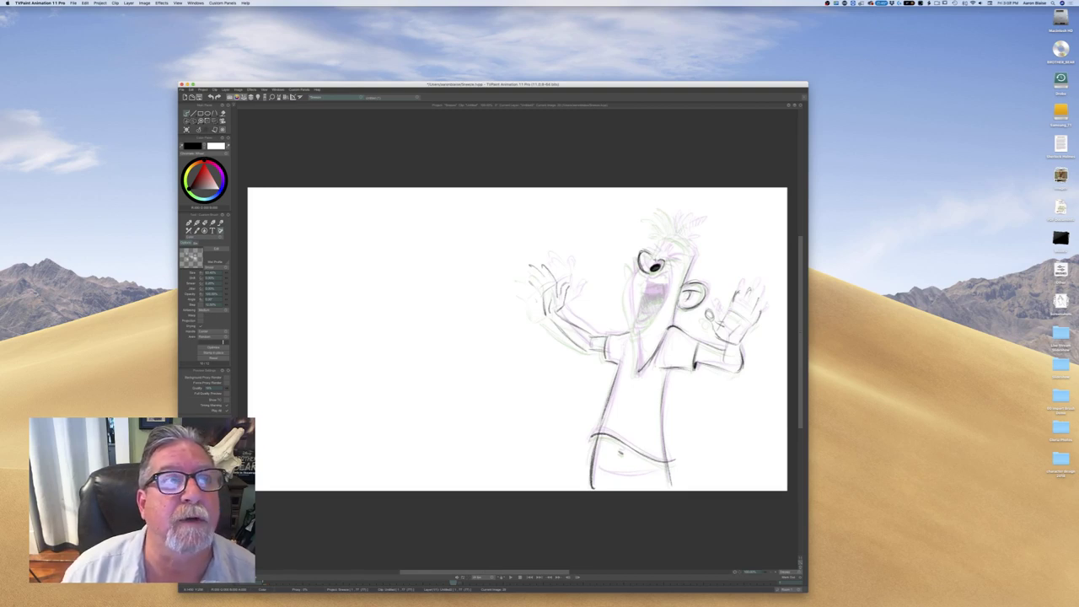
pyautogui.press('Left')
pyautogui.press('Right')
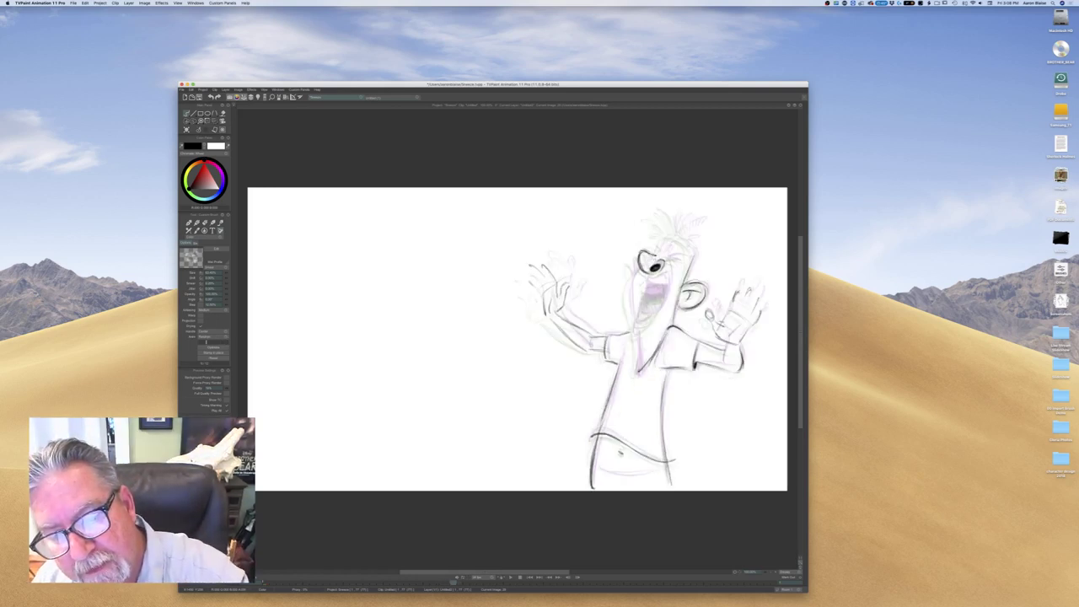
# Draw the underside of the nose towards the upper lip, checking it against the adjacent drawings
pyautogui.moveTo(638, 262); pyautogui.dragTo(647, 273)
pyautogui.press('Left')
pyautogui.press('Right')
pyautogui.press('Left')
pyautogui.press('Right')
pyautogui.press('Right')
pyautogui.press('Left')
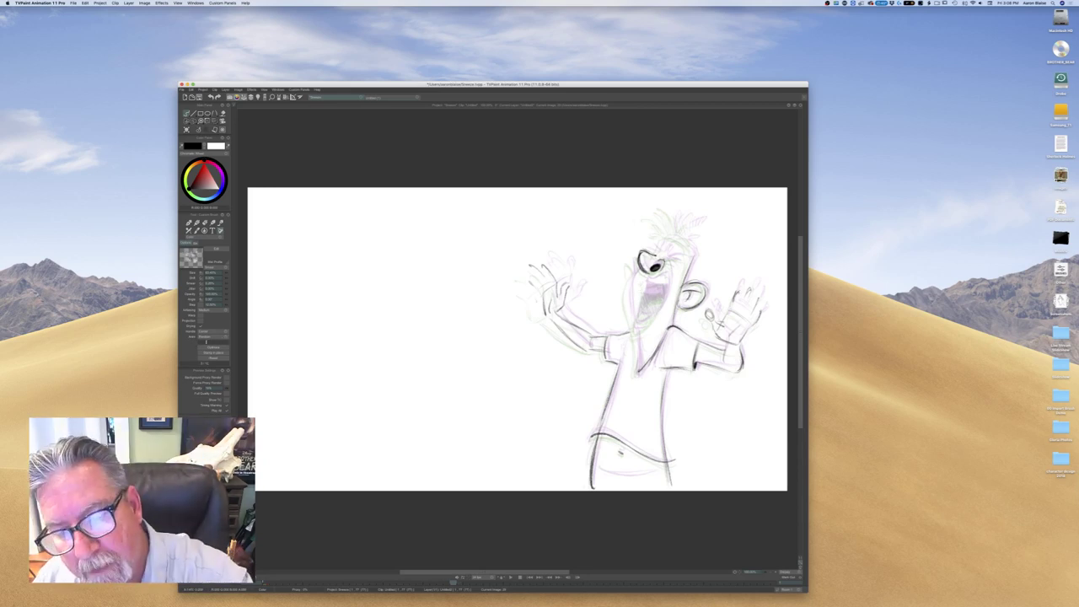
# Flip between the current drawing and its neighbour to compare the nose and mouth positions
pyautogui.press('Right')
pyautogui.press('Left')
pyautogui.press('Right')
pyautogui.press('Left')
pyautogui.press('Right')
pyautogui.press('Left')
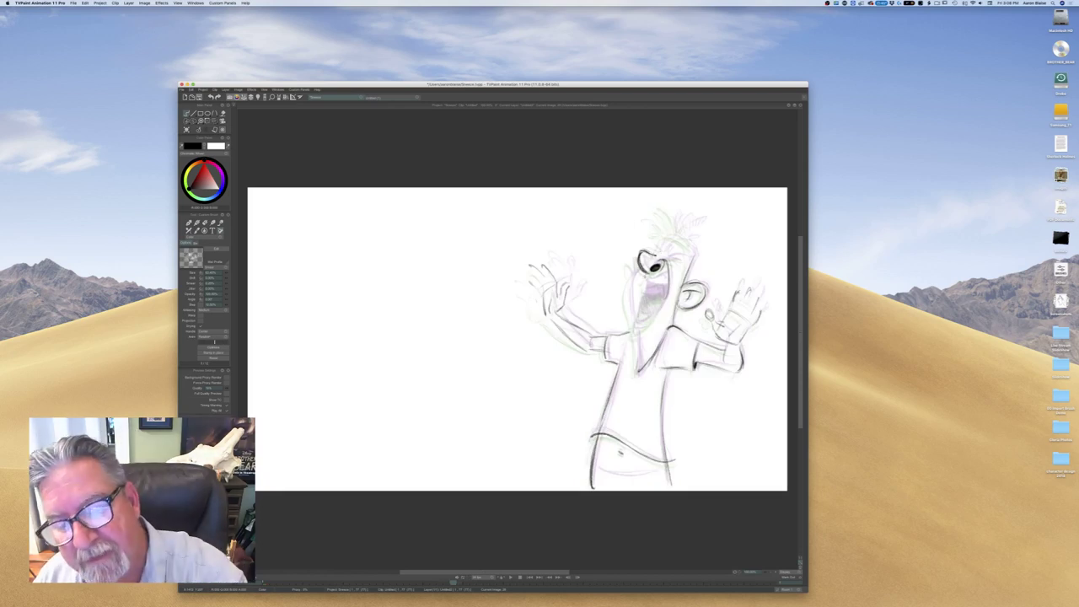
pyautogui.press('Right')
pyautogui.press('Left')
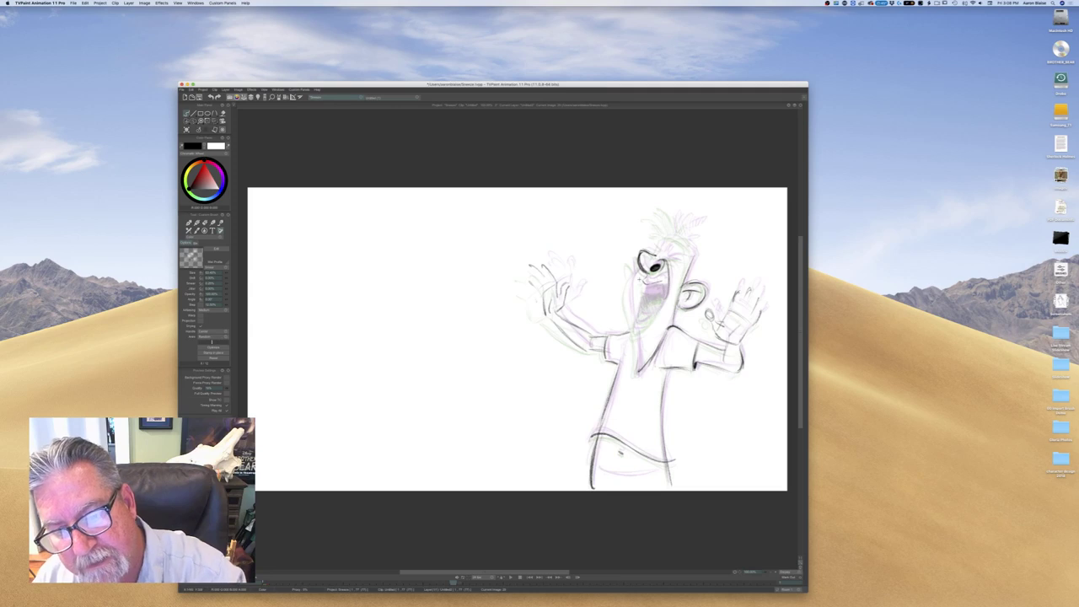
# Erase the rough line below the nose and redraw the upper lip with the black drawing brush
pyautogui.press('e')
pyautogui.moveTo(661, 283); pyautogui.dragTo(647, 285)
pyautogui.press('Right')
pyautogui.press('Left')
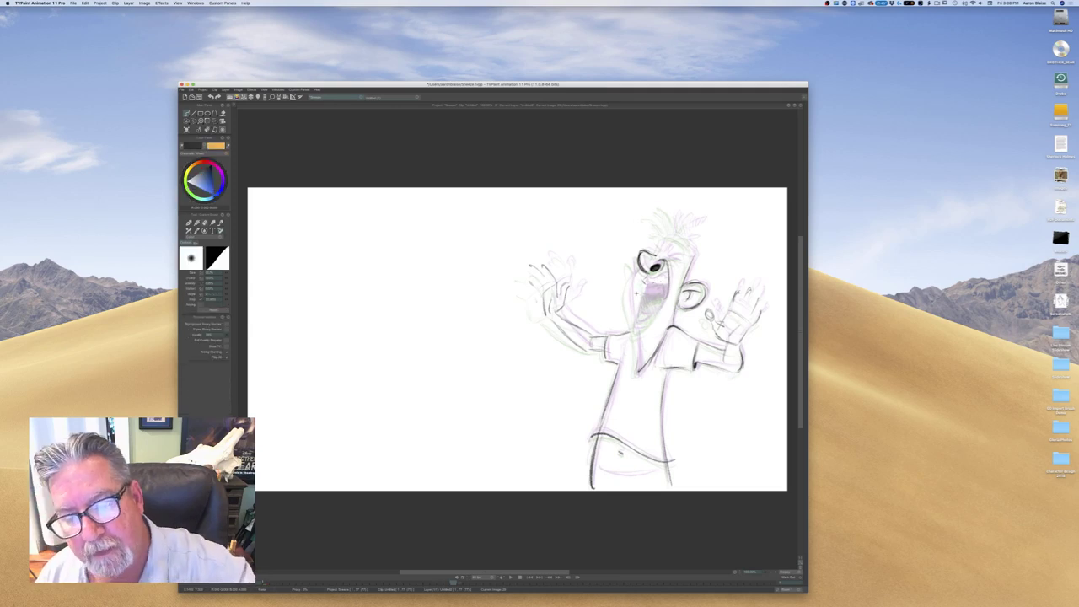
pyautogui.press('b')
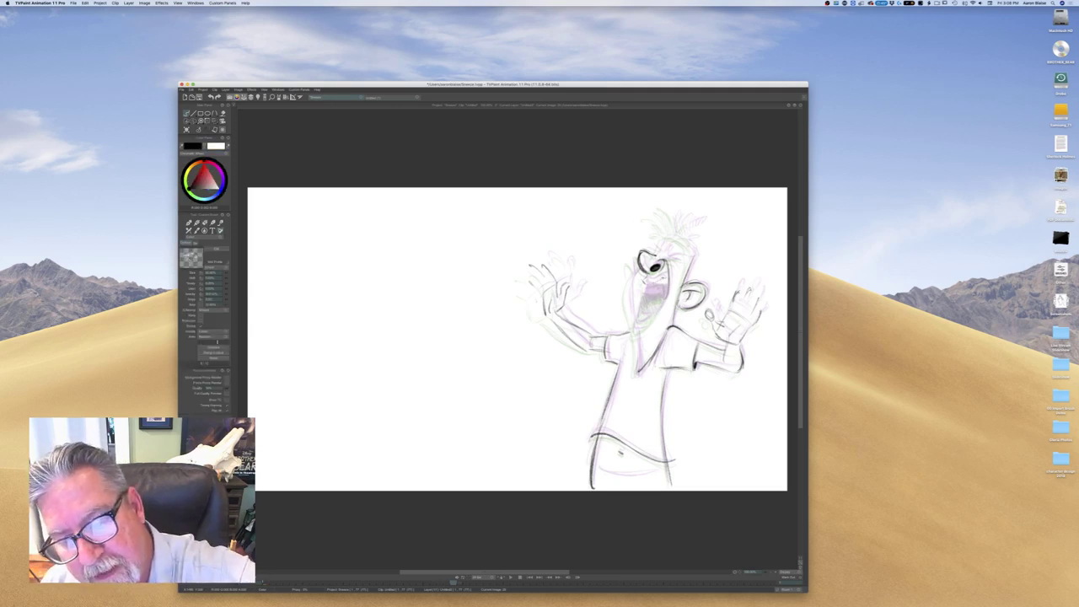
pyautogui.moveTo(646, 284); pyautogui.dragTo(660, 279)
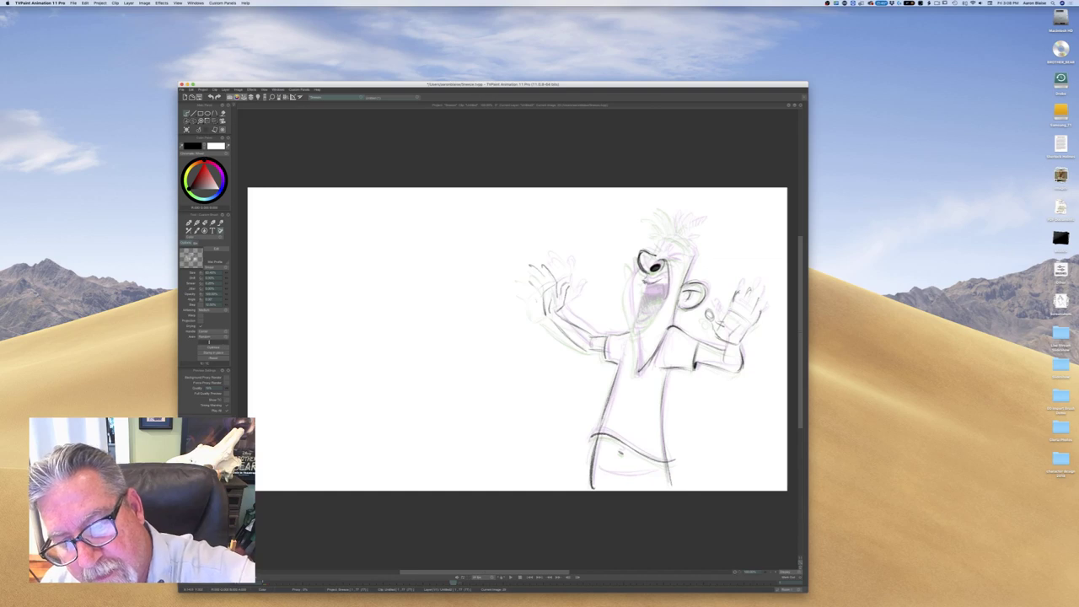
pyautogui.press('Right')
pyautogui.press('Left')
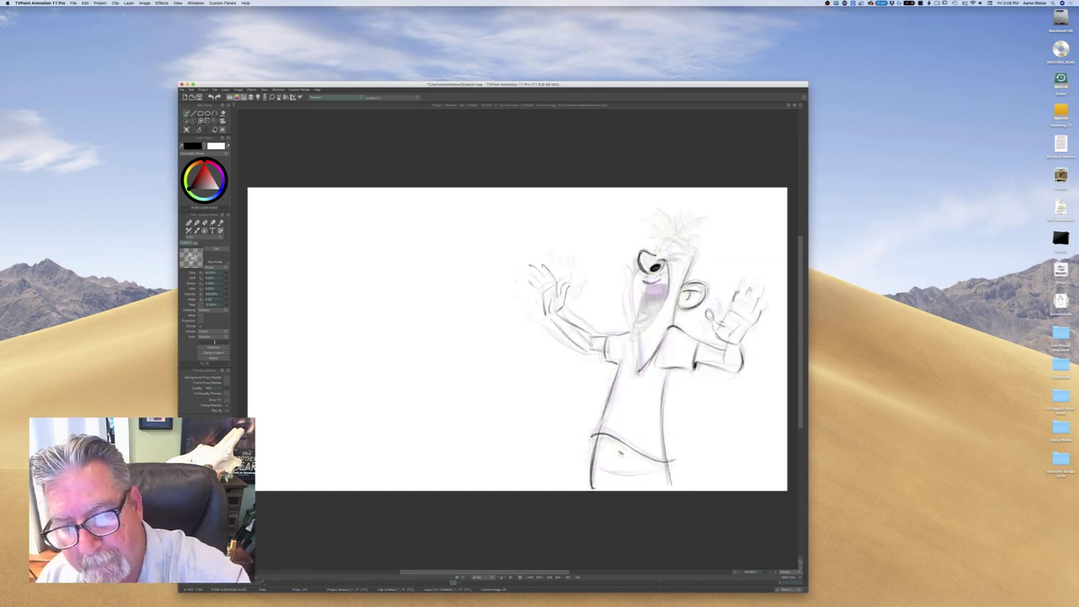
# Draw the back edge of the open mouth, curving from the upper lip down to the jaw
pyautogui.moveTo(667, 277); pyautogui.dragTo(664, 308)
pyautogui.moveTo(667, 281); pyautogui.dragTo(657, 317)
pyautogui.press('Left')
pyautogui.press('Right')
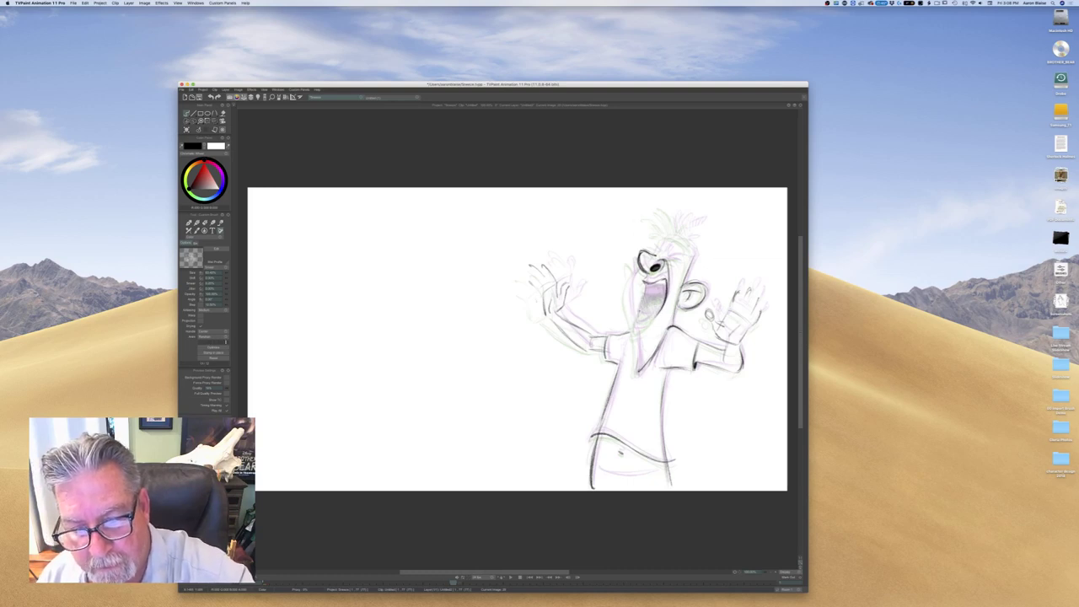
pyautogui.press('Left')
pyautogui.press('Right')
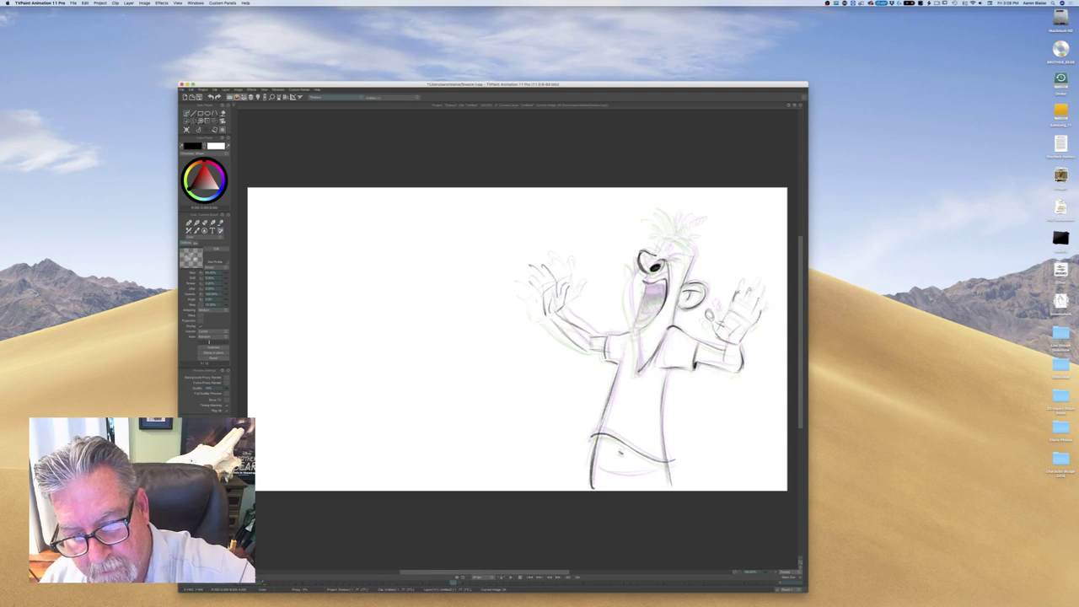
# Draw the lower lip and chin and close the front edge of the open mouth
pyautogui.moveTo(652, 320); pyautogui.dragTo(636, 329)
pyautogui.press('Left')
pyautogui.press('Right')
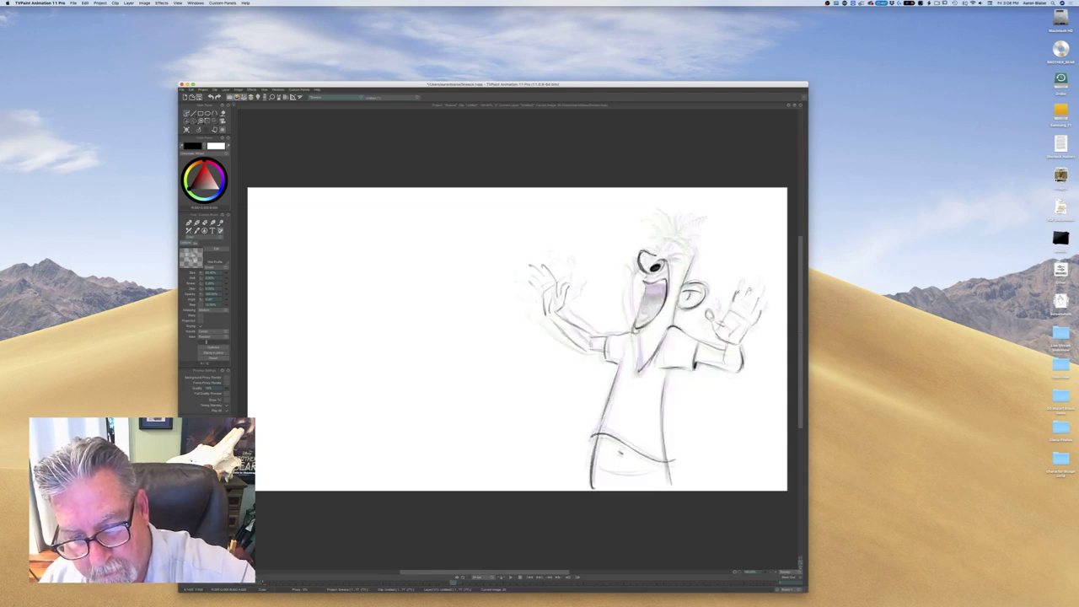
pyautogui.press('Right')
pyautogui.press('Right')
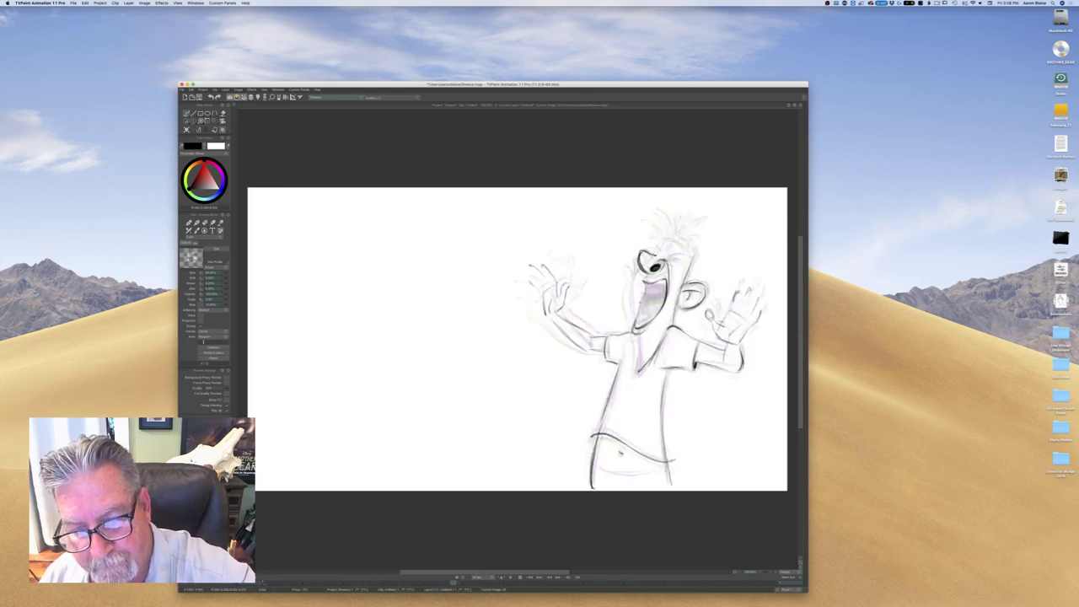
pyautogui.press('Left')
pyautogui.press('Right')
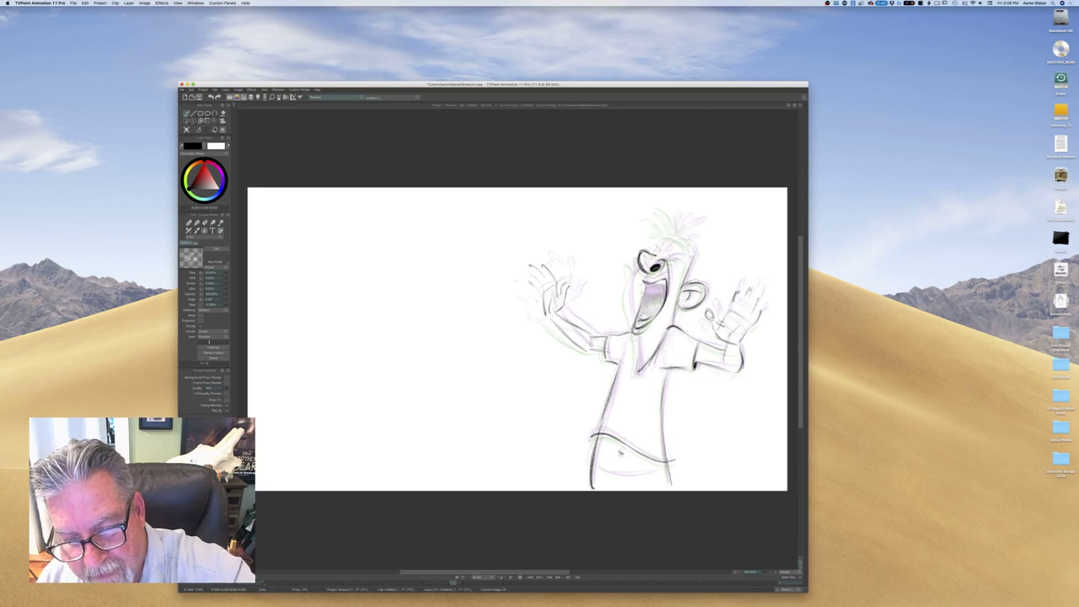
# Draw the upper teeth and the tongue inside the open mouth, checking against the previous drawing
pyautogui.press('Left')
pyautogui.press('Right')
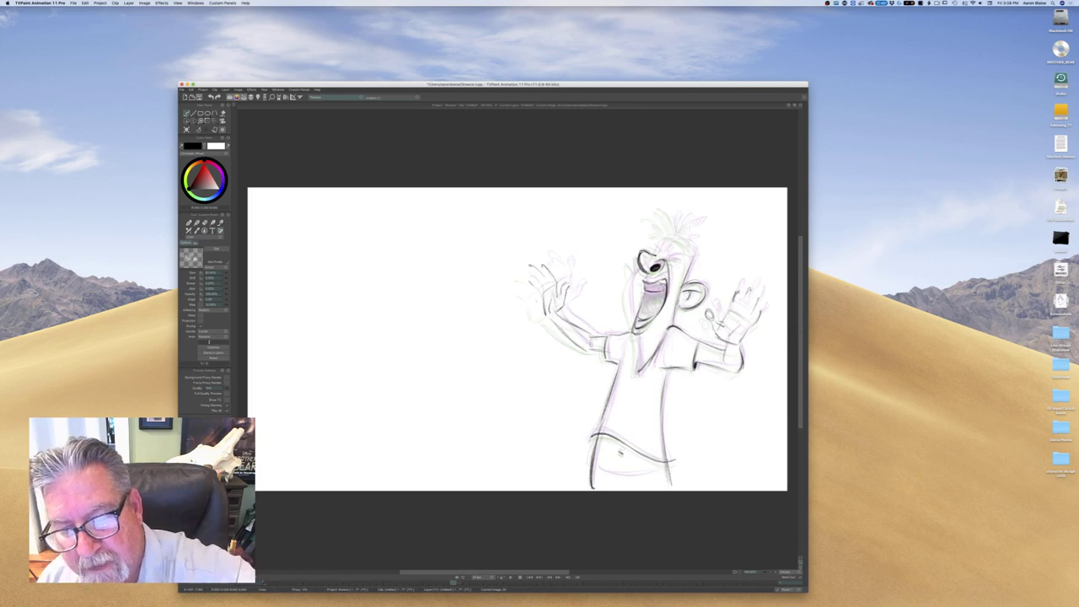
pyautogui.press('Left')
pyautogui.press('Right')
pyautogui.press('Left')
pyautogui.press('Right')
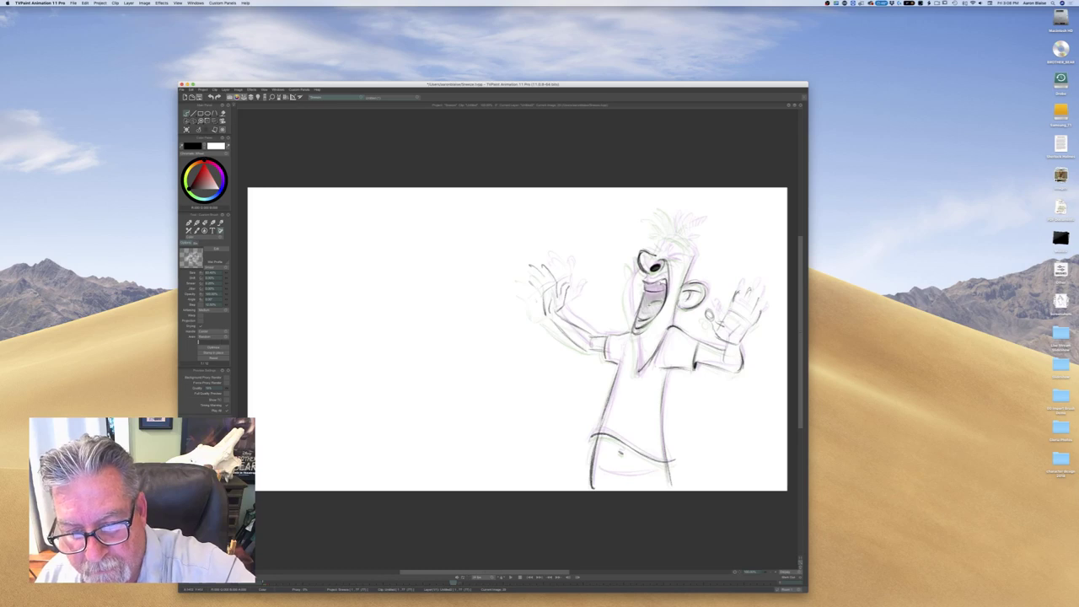
pyautogui.press('Left')
pyautogui.press('Right')
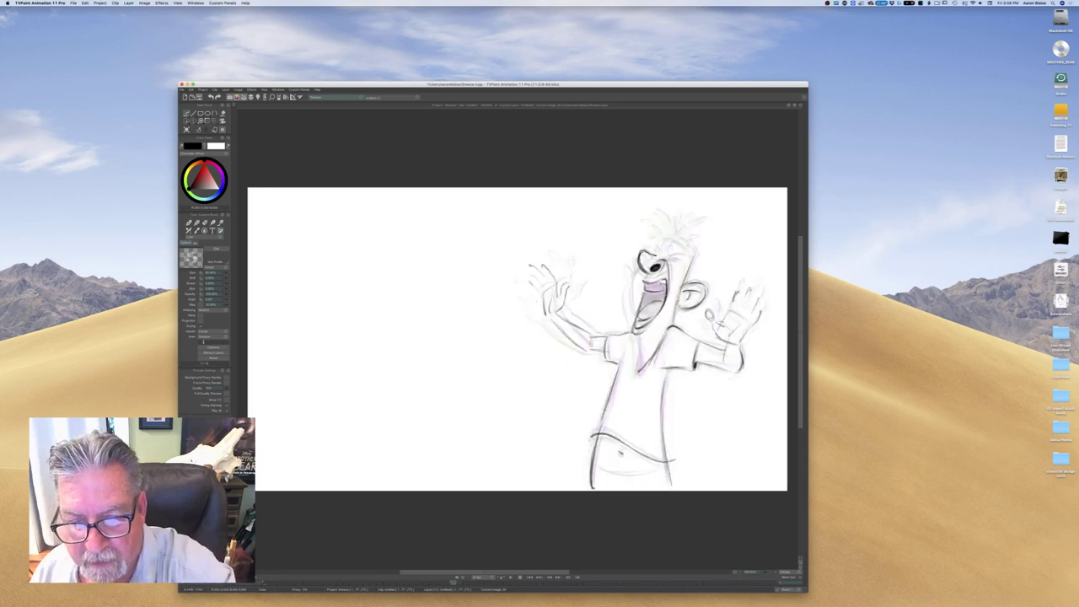
# Shade the inside of the mouth with dark hatching and draw the spiky tuft of hair
pyautogui.moveTo(665, 290); pyautogui.dragTo(651, 317)
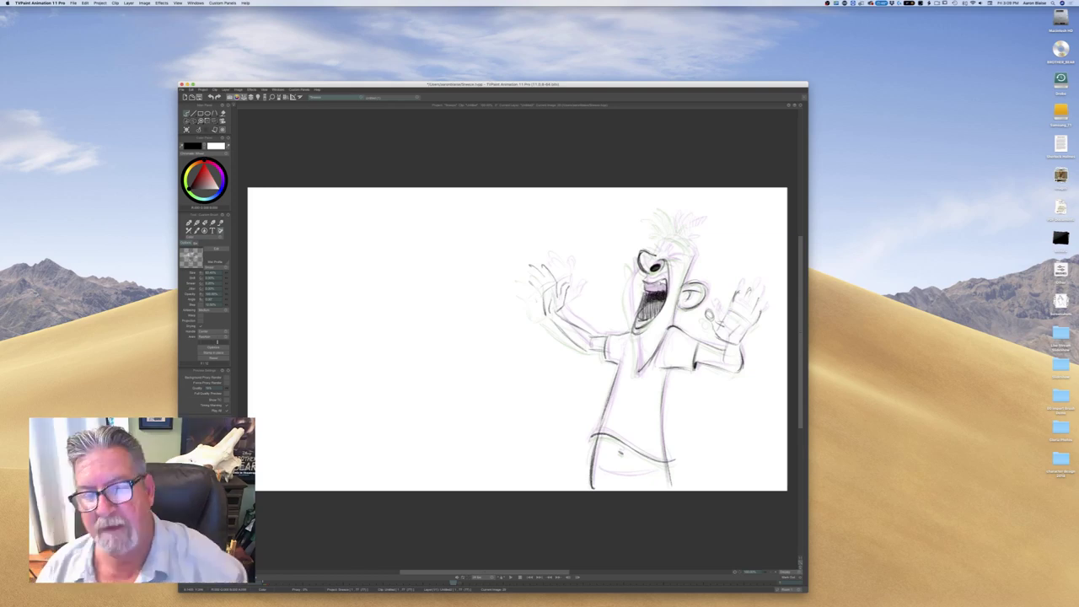
pyautogui.press('Left')
pyautogui.press('Right')
pyautogui.press('Left')
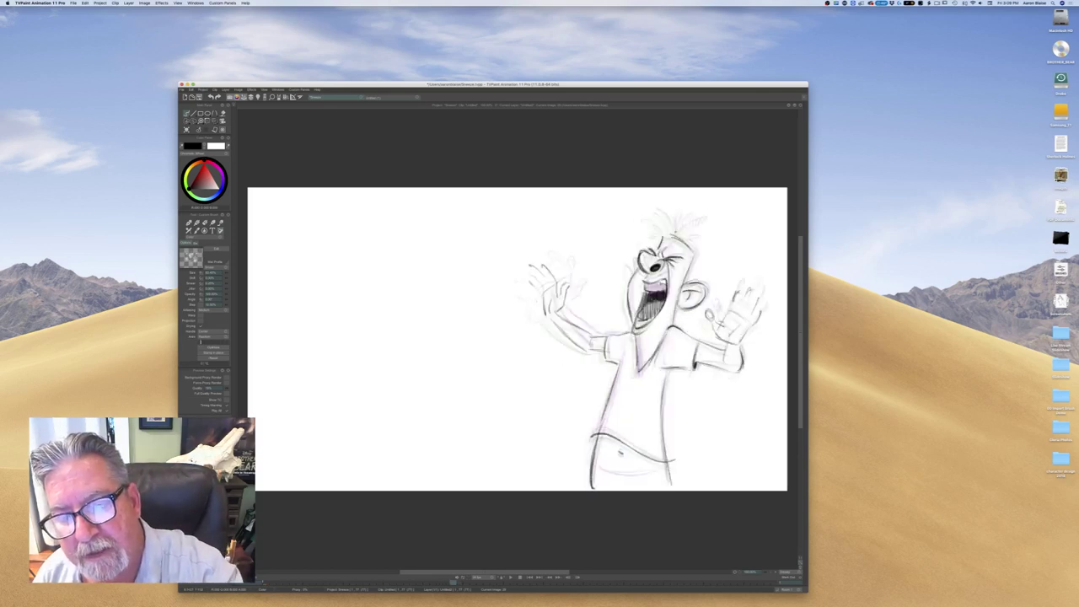
pyautogui.moveTo(680, 230); pyautogui.dragTo(677, 212)
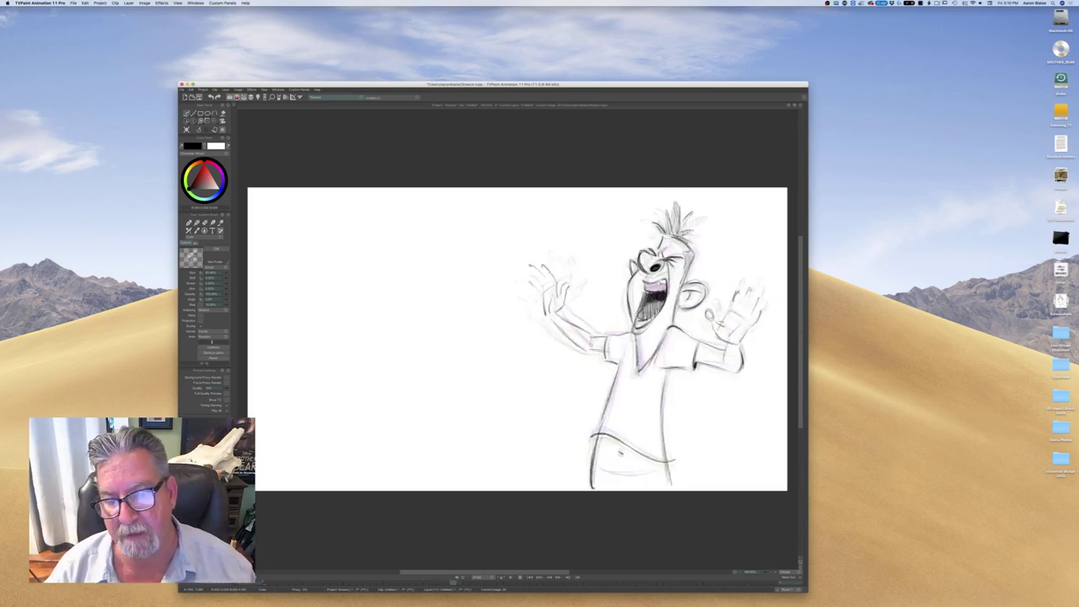
# Play the sneeze animation and scrub back through the timeline to review the drawings
pyautogui.press('Return')
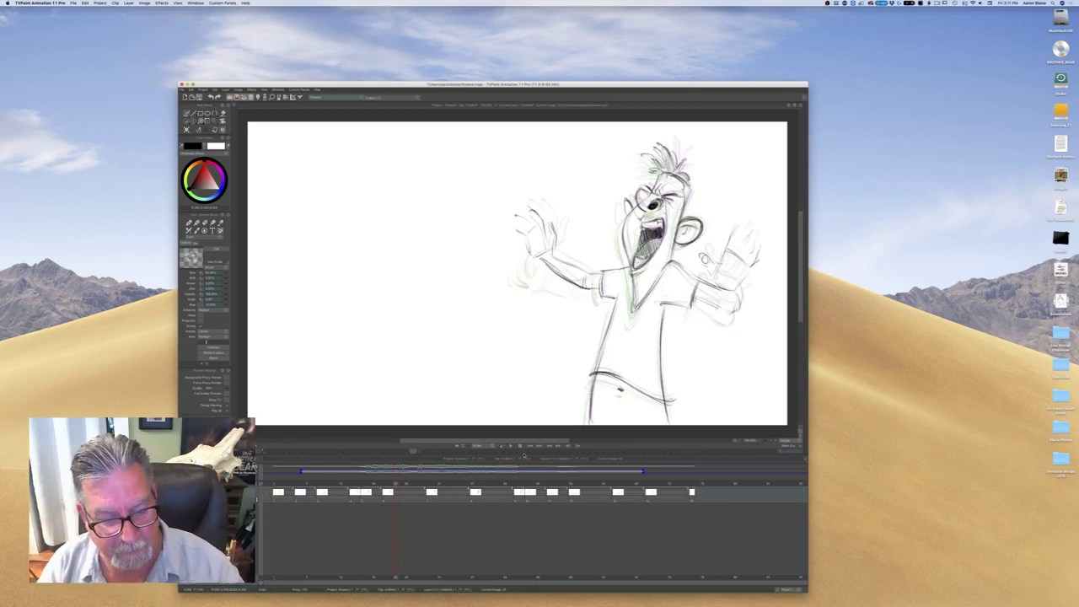
pyautogui.press('Return')
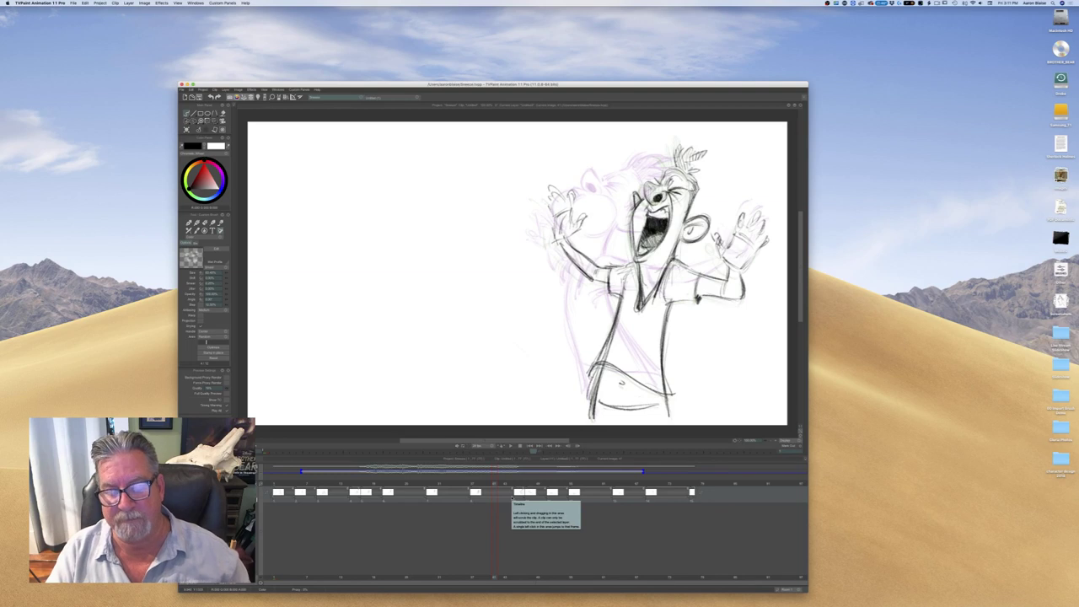
pyautogui.moveTo(496, 485)
pyautogui.mouseDown()
pyautogui.moveTo(513, 484)
pyautogui.moveTo(496, 486)
pyautogui.mouseUp()
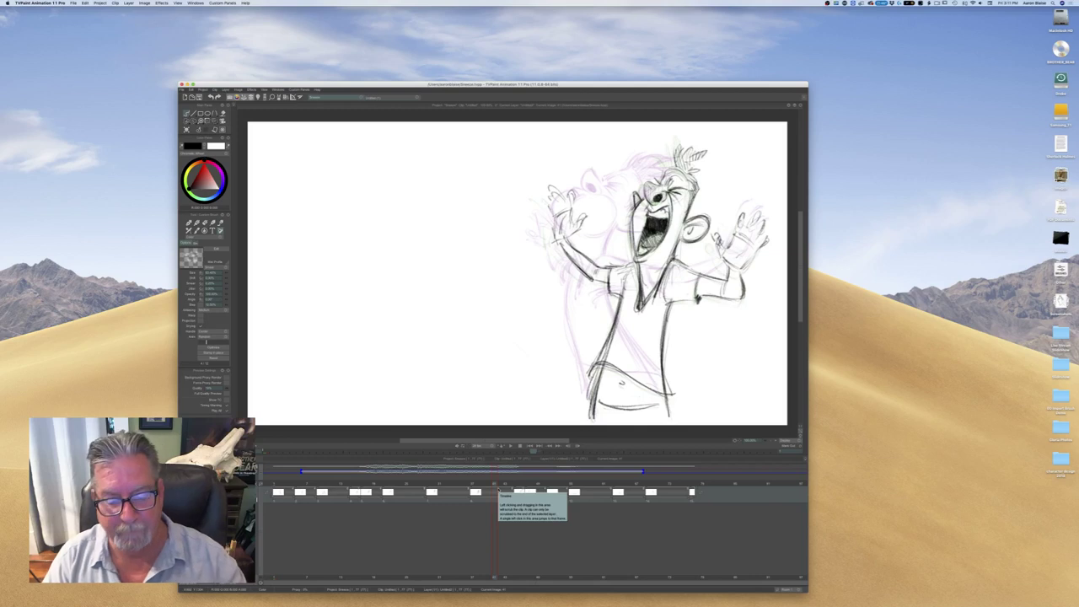
pyautogui.moveTo(496, 485); pyautogui.dragTo(405, 484)
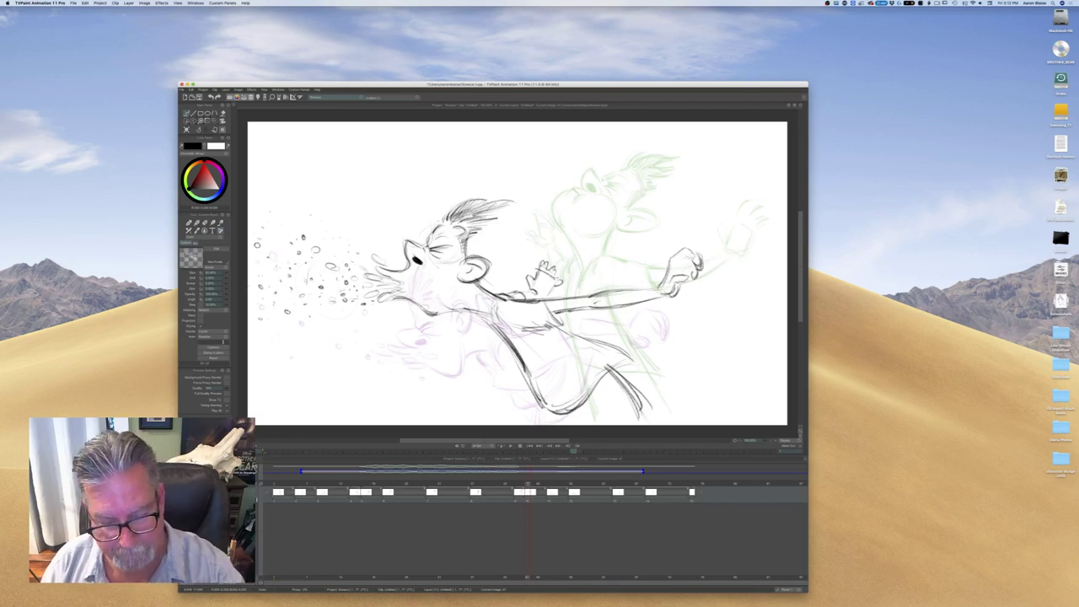
# Go through the forward sneeze drawings to the bent-over pose and add scattered spray droplets in front of the character
pyautogui.press('Right')
pyautogui.press('Right')
pyautogui.press('Right')
pyautogui.press('Right')
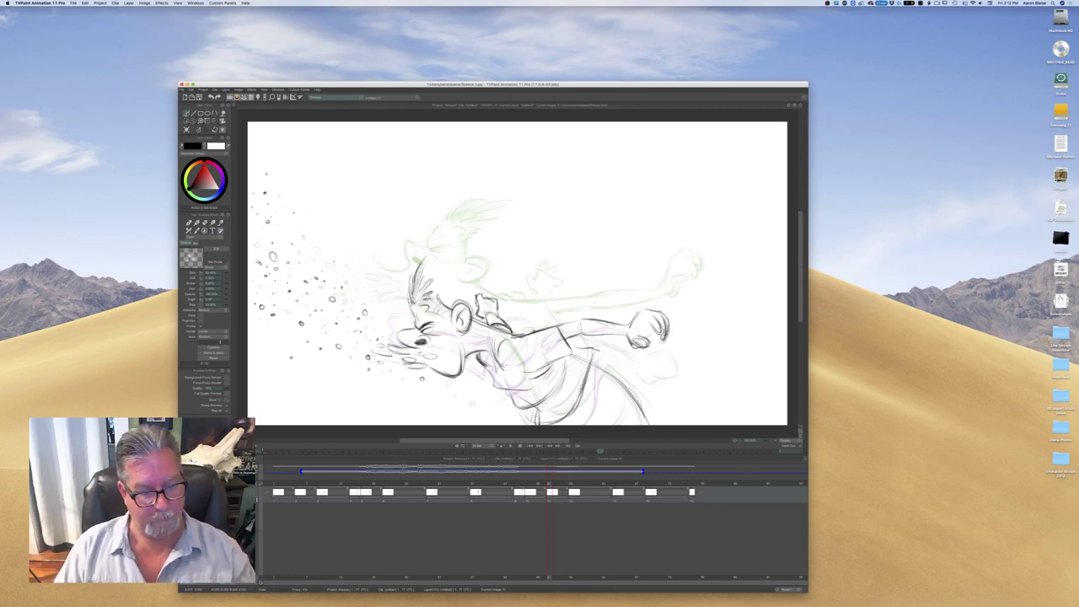
pyautogui.moveTo(551, 492)
pyautogui.mouseDown()
pyautogui.moveTo(488, 491)
pyautogui.moveTo(572, 491)
pyautogui.mouseUp()
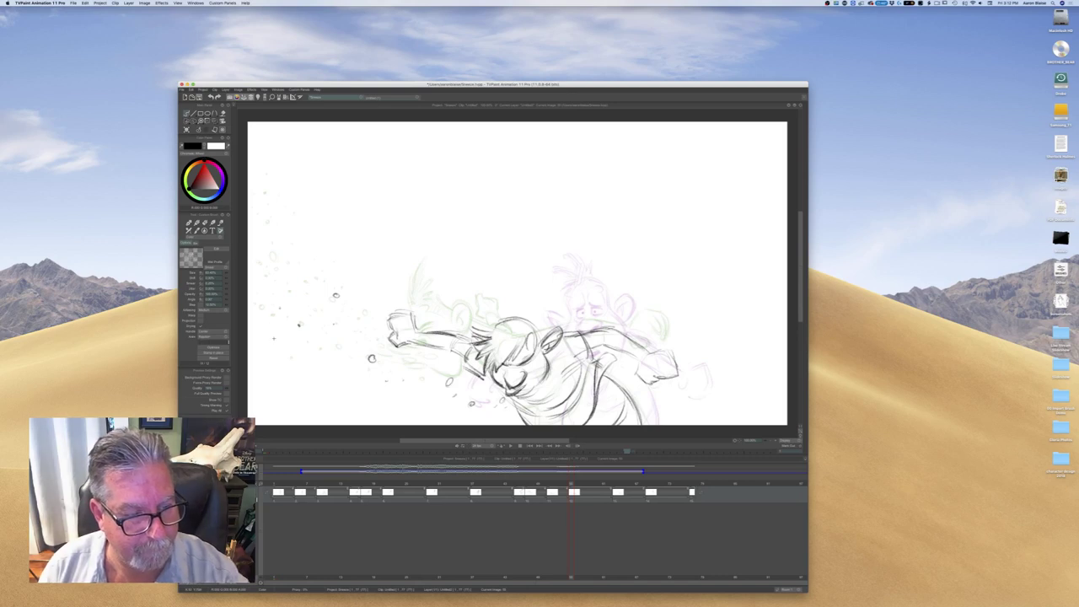
pyautogui.click(277, 364)
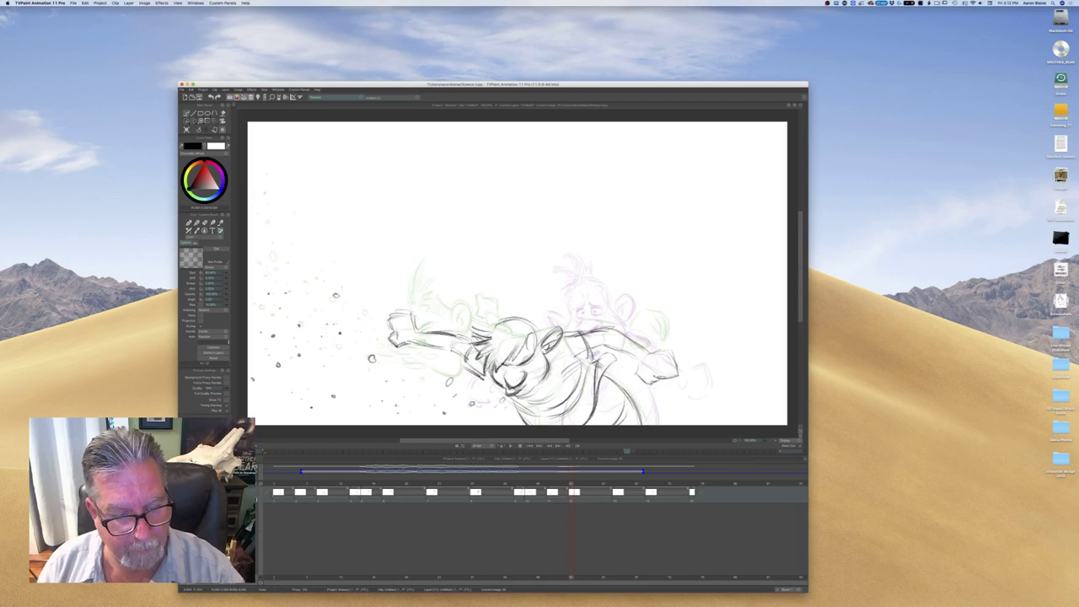
# Advance to the recovery pose with the worried face and dot four small droplets along the bottom of the picture
pyautogui.press('Right')
pyautogui.press('Right')
pyautogui.press('Right')
pyautogui.press('Right')
pyautogui.press('Right')
pyautogui.press('Right')
pyautogui.press('Right')
pyautogui.press('Right')
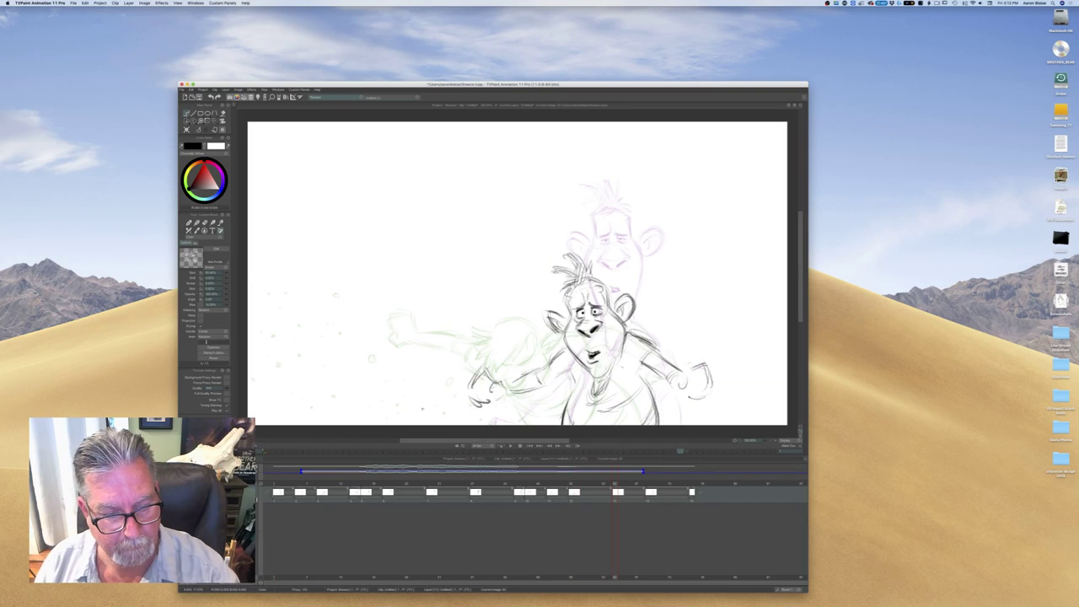
pyautogui.click(416, 410)
pyautogui.click(377, 416)
pyautogui.click(351, 419)
pyautogui.click(329, 416)
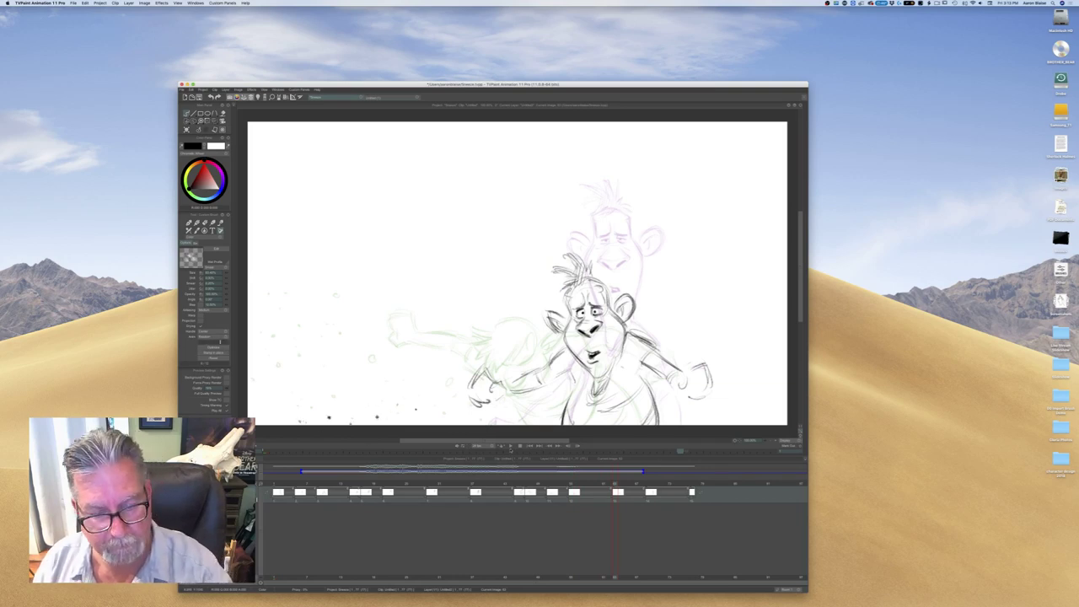
# Play the sneeze animation and touch up the nose on the two head-back, open-mouthed drawings
pyautogui.click(509, 446)
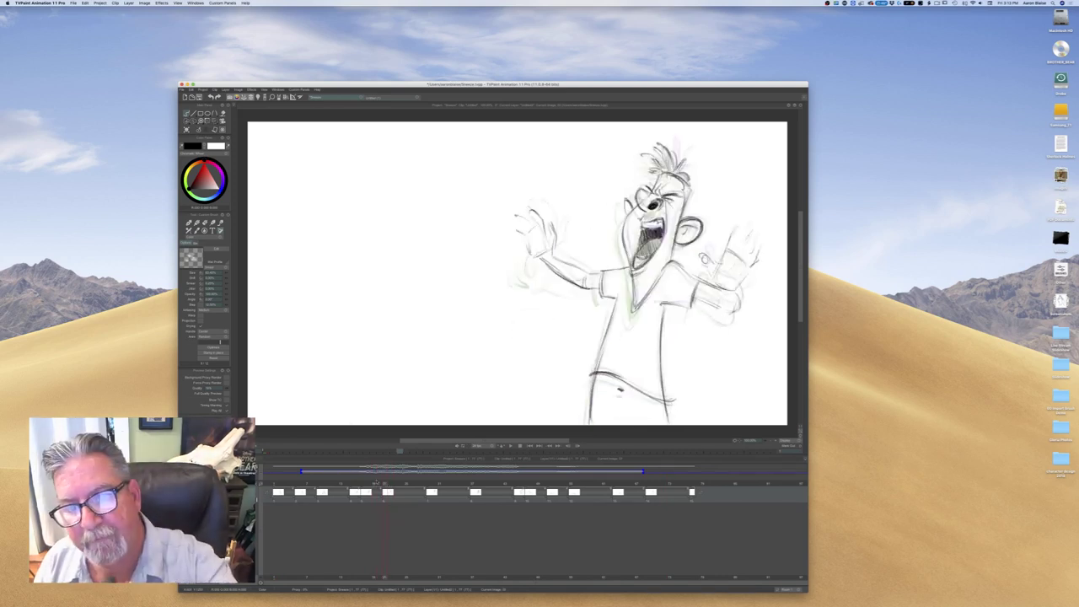
pyautogui.press('e')
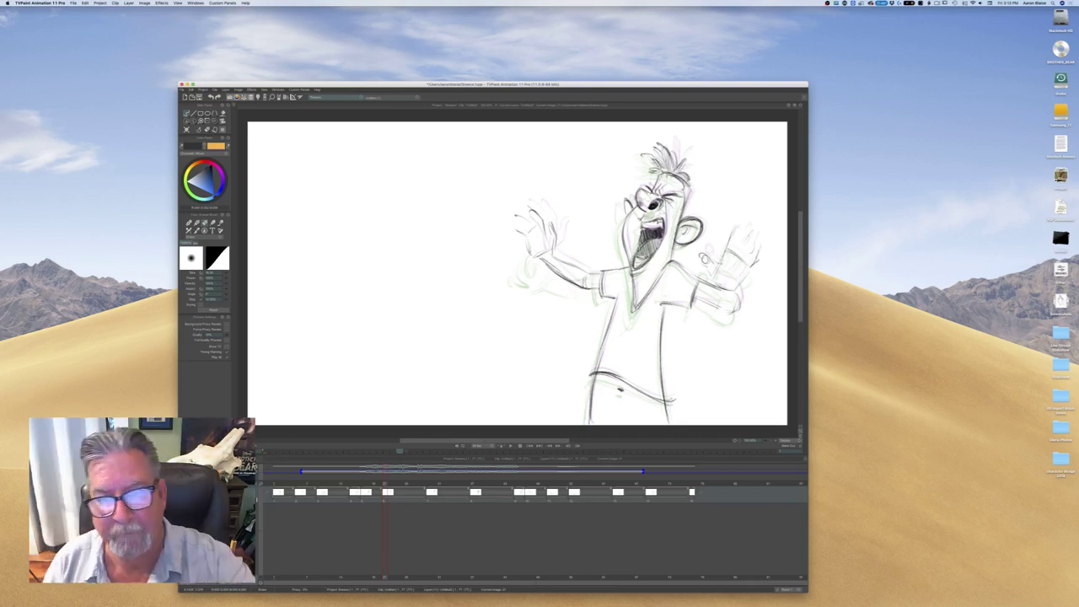
pyautogui.press('n')
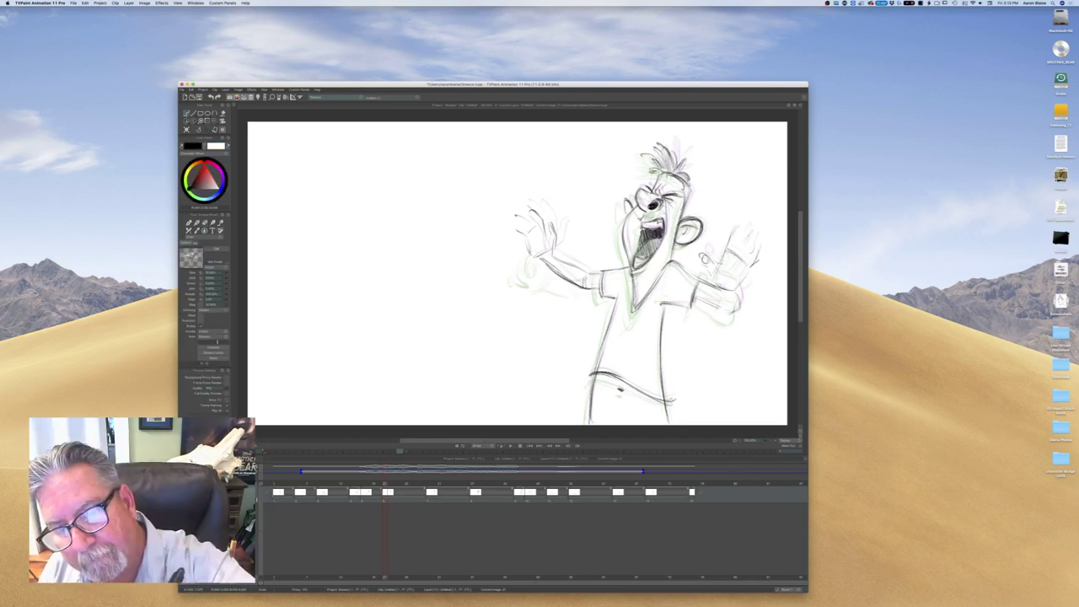
pyautogui.moveTo(652, 205); pyautogui.dragTo(653, 208)
pyautogui.press('Left')
pyautogui.press('Left')
pyautogui.press('Left')
pyautogui.press('Left')
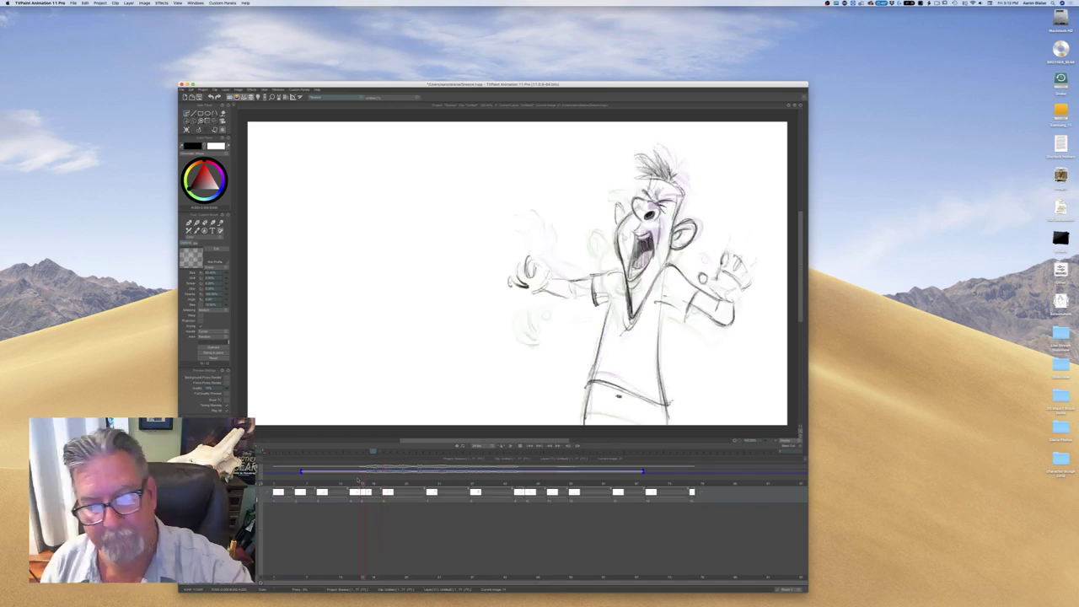
pyautogui.press('e')
pyautogui.moveTo(637, 205); pyautogui.dragTo(636, 213)
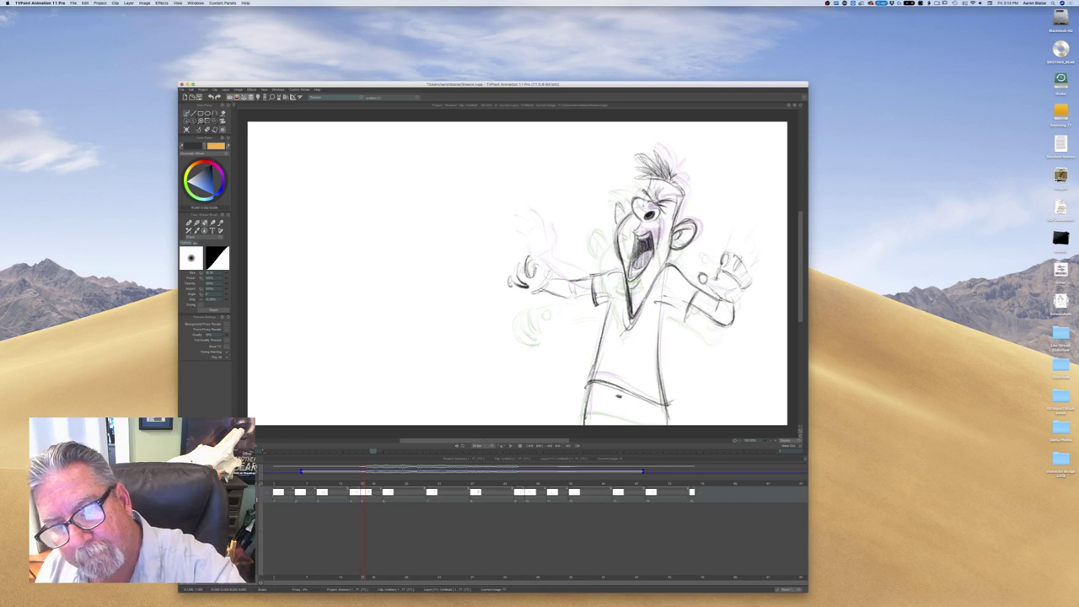
pyautogui.press('e')
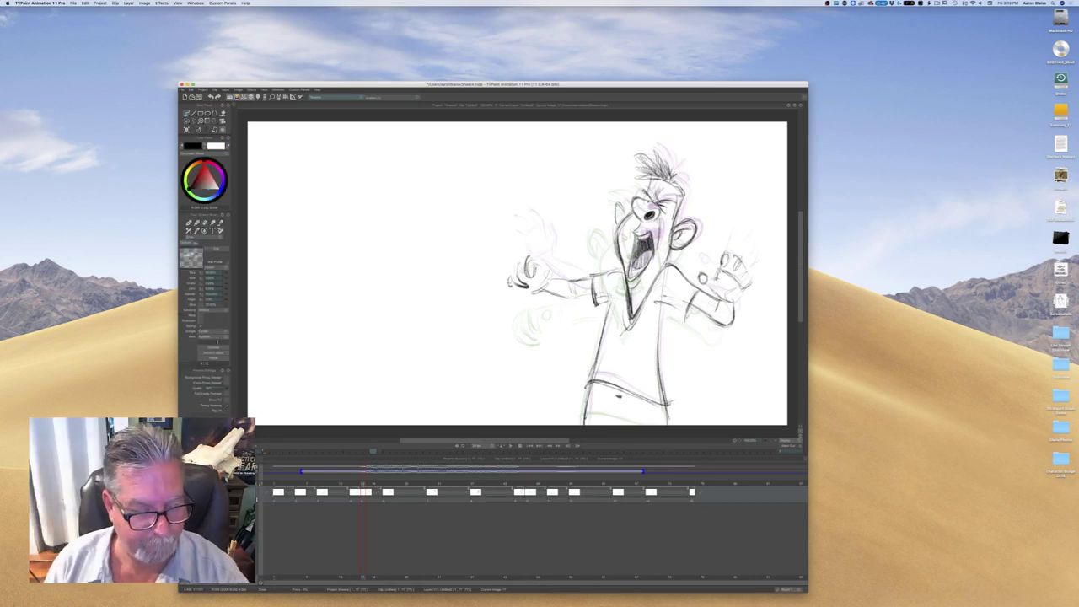
# Go back to the earlier squinting wind-up drawing and add sleeve cuffs on both arms and extra hair strokes
pyautogui.press('Left')
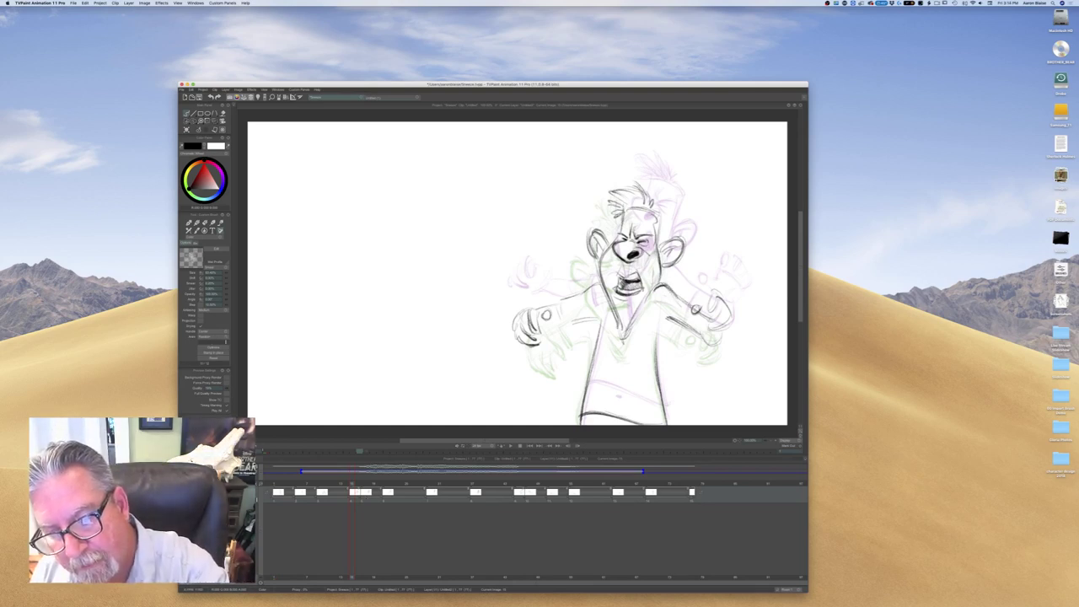
pyautogui.moveTo(694, 307)
pyautogui.mouseDown()
pyautogui.moveTo(679, 332)
pyautogui.moveTo(671, 327)
pyautogui.mouseUp()
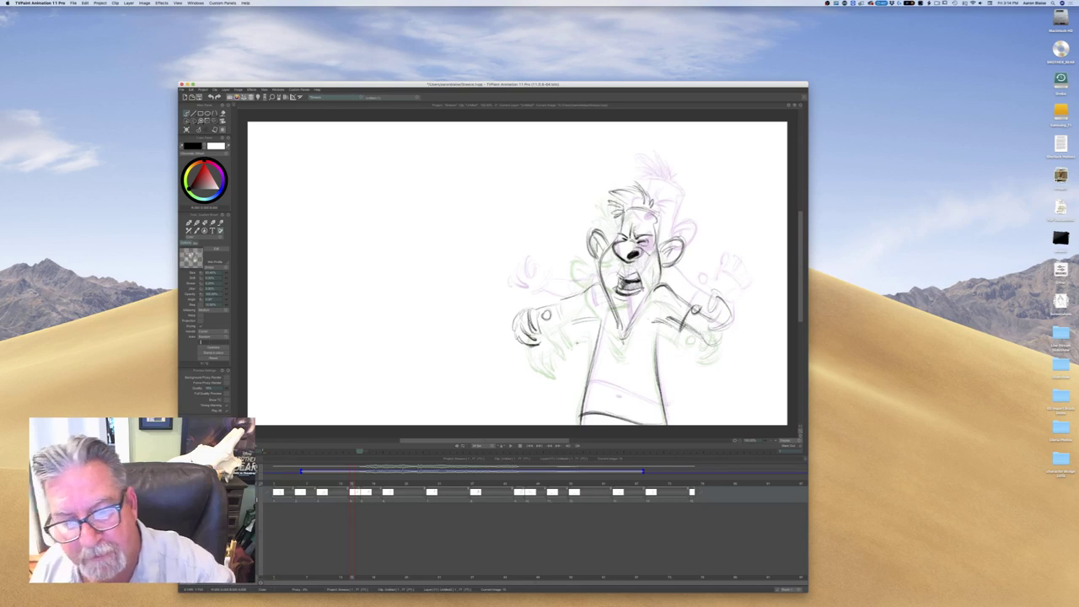
pyautogui.moveTo(561, 305); pyautogui.dragTo(569, 325)
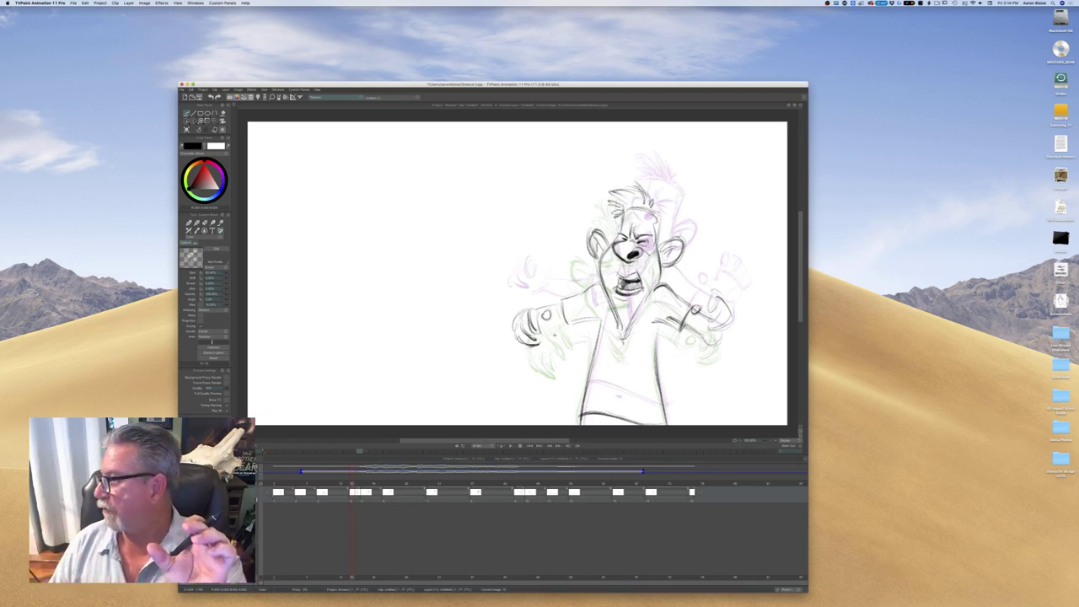
pyautogui.moveTo(563, 300); pyautogui.dragTo(568, 325)
pyautogui.moveTo(563, 304)
pyautogui.mouseDown()
pyautogui.moveTo(566, 320)
pyautogui.moveTo(596, 323)
pyautogui.mouseUp()
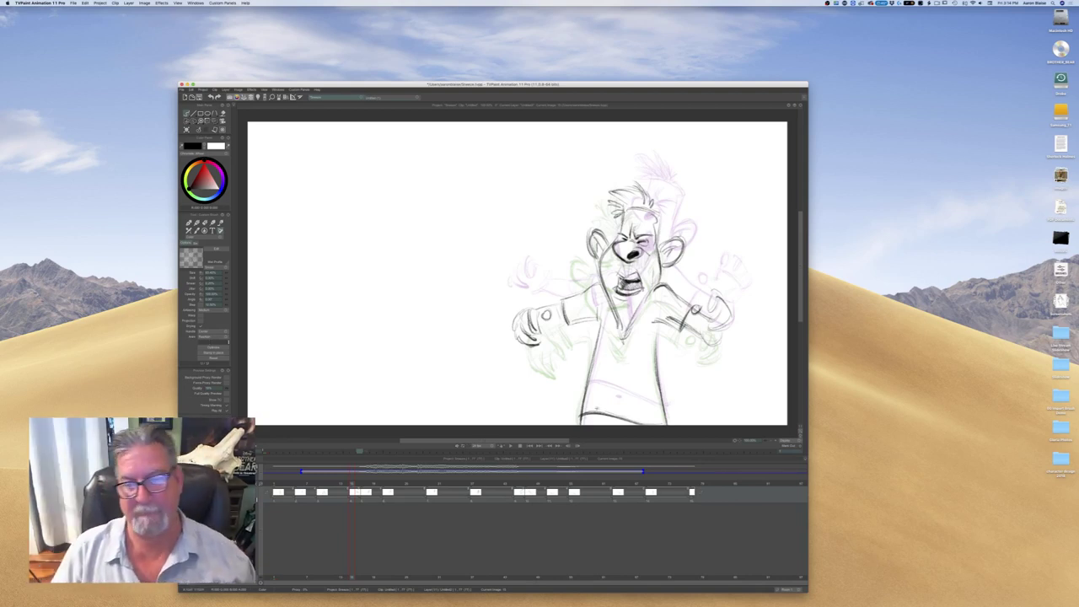
pyautogui.moveTo(635, 192); pyautogui.dragTo(638, 207)
pyautogui.moveTo(629, 193)
pyautogui.mouseDown()
pyautogui.moveTo(635, 207)
pyautogui.moveTo(626, 203)
pyautogui.mouseUp()
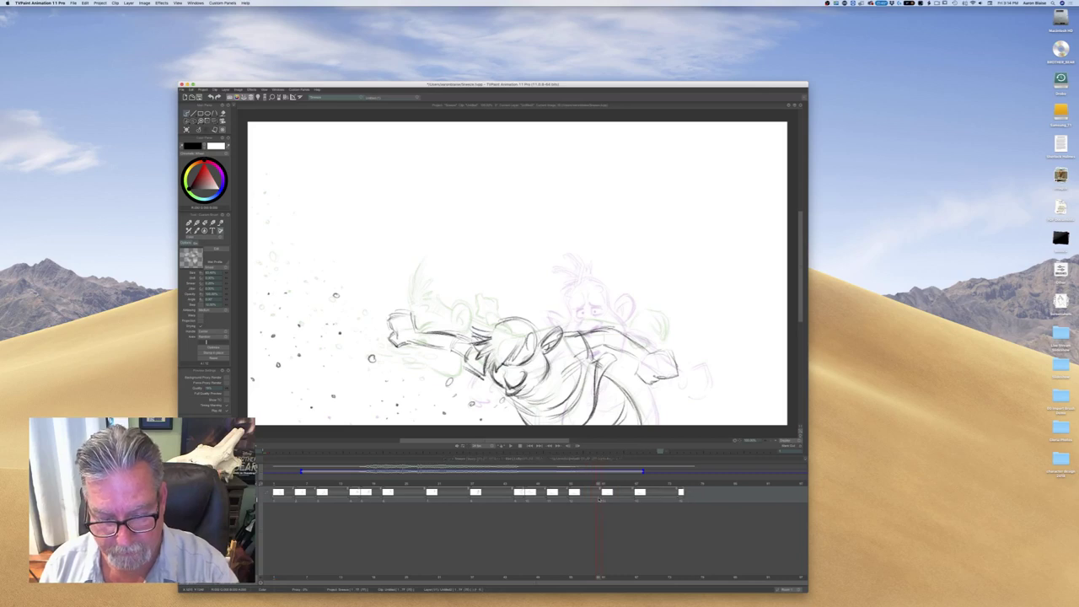
# Shorten the timeline holds of the bent-over and recovery drawings and play the animation
pyautogui.moveTo(625, 500); pyautogui.dragTo(612, 498)
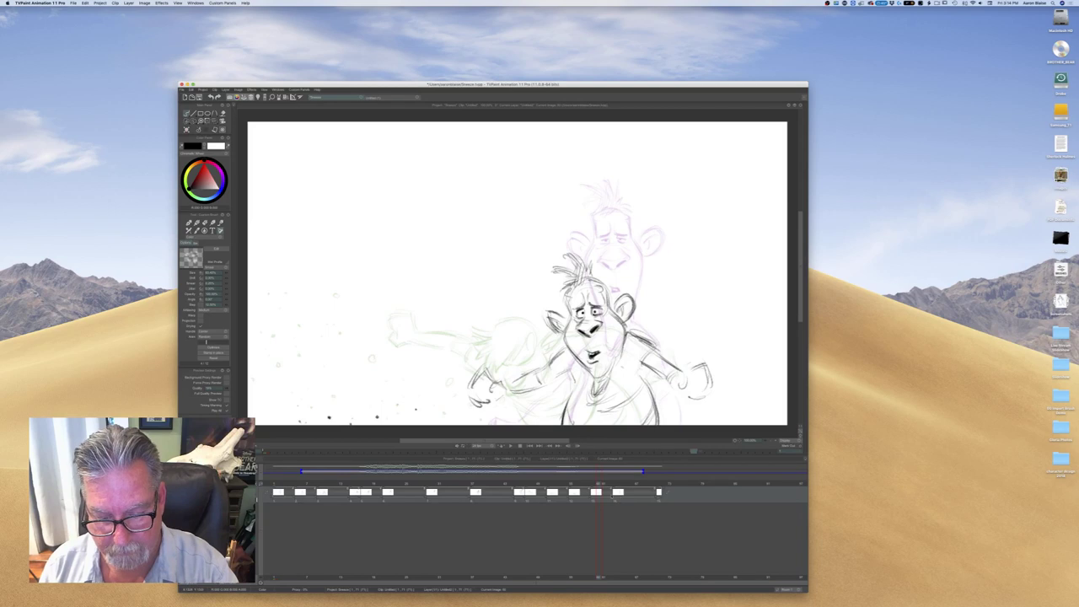
pyautogui.click(511, 446)
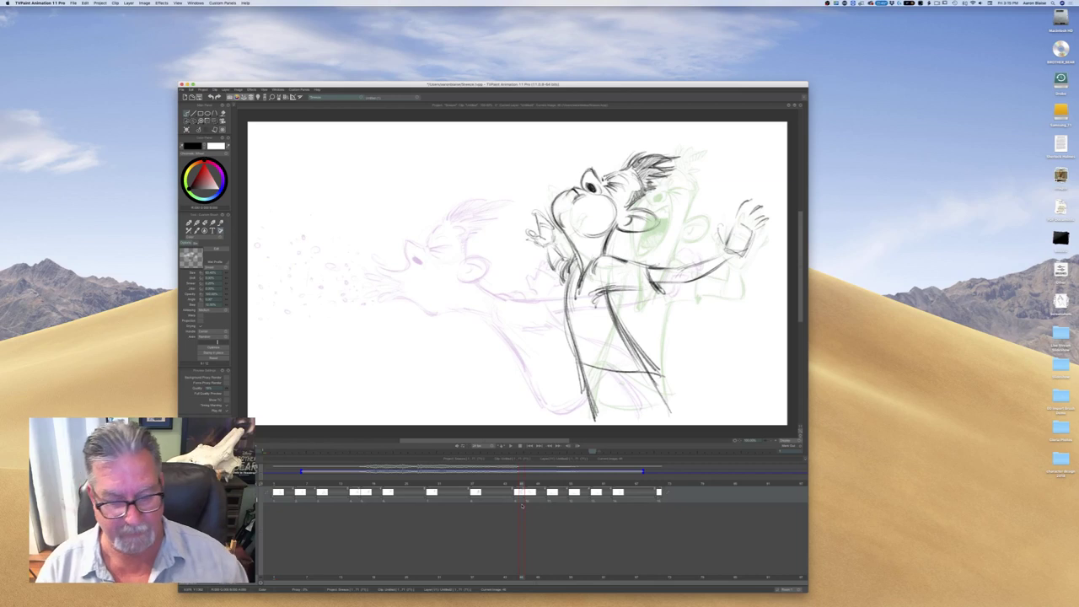
# Insert a blank in-between drawing between the wide-open-mouth pose and the puffed-cheek pose
pyautogui.click(186, 129)
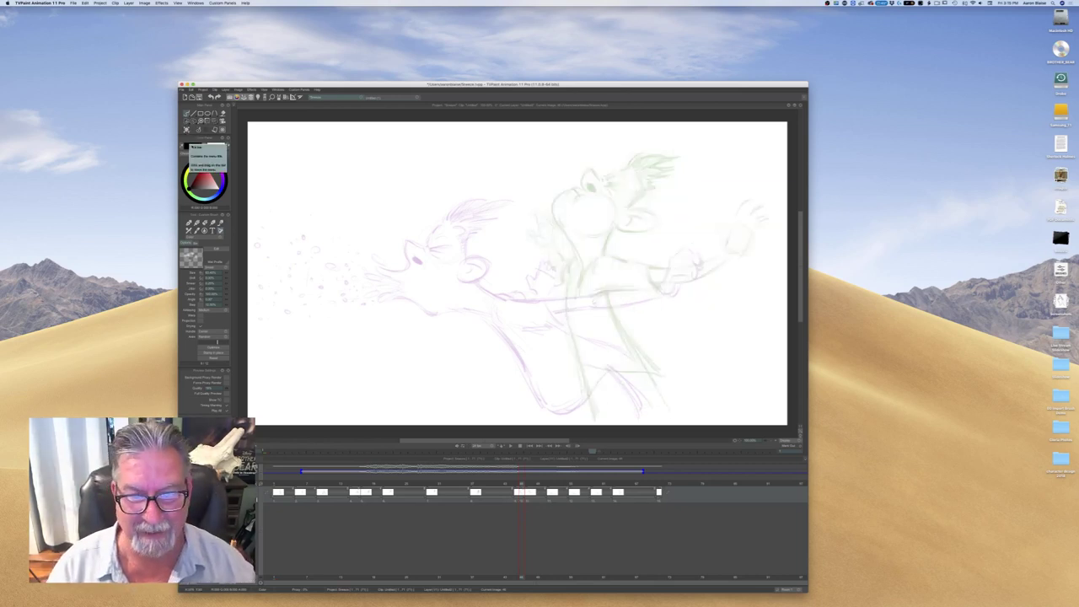
pyautogui.hotkey('ctrl', 'z')
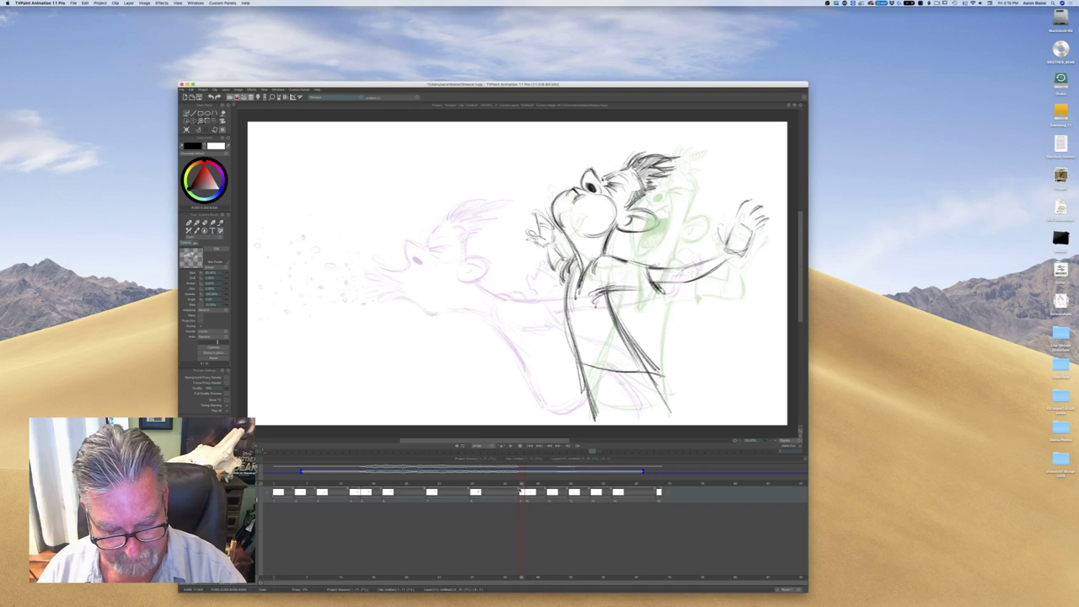
pyautogui.press('Left')
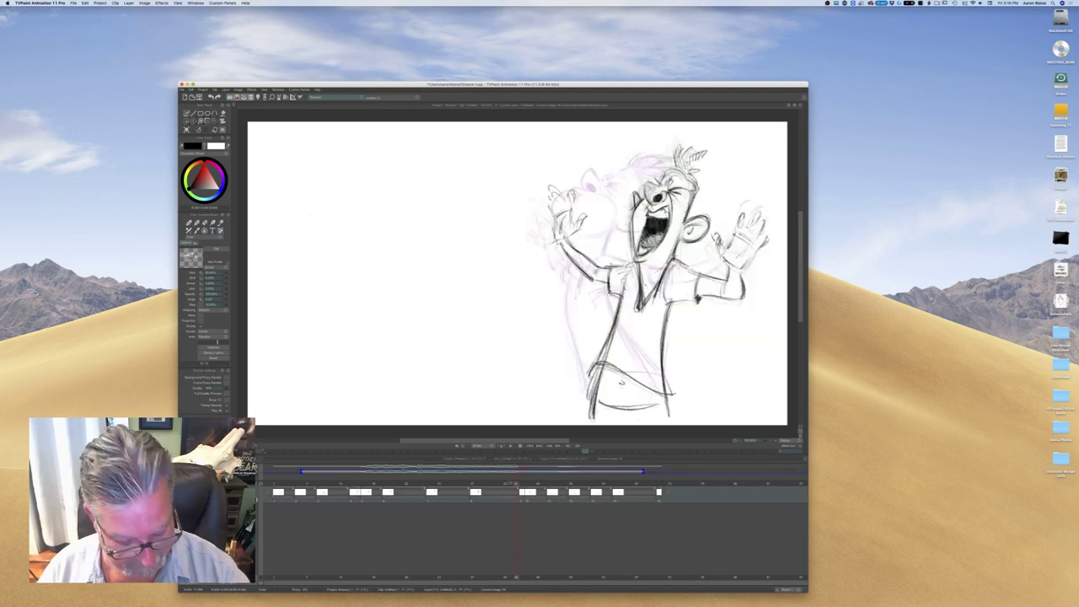
pyautogui.press('Delete')
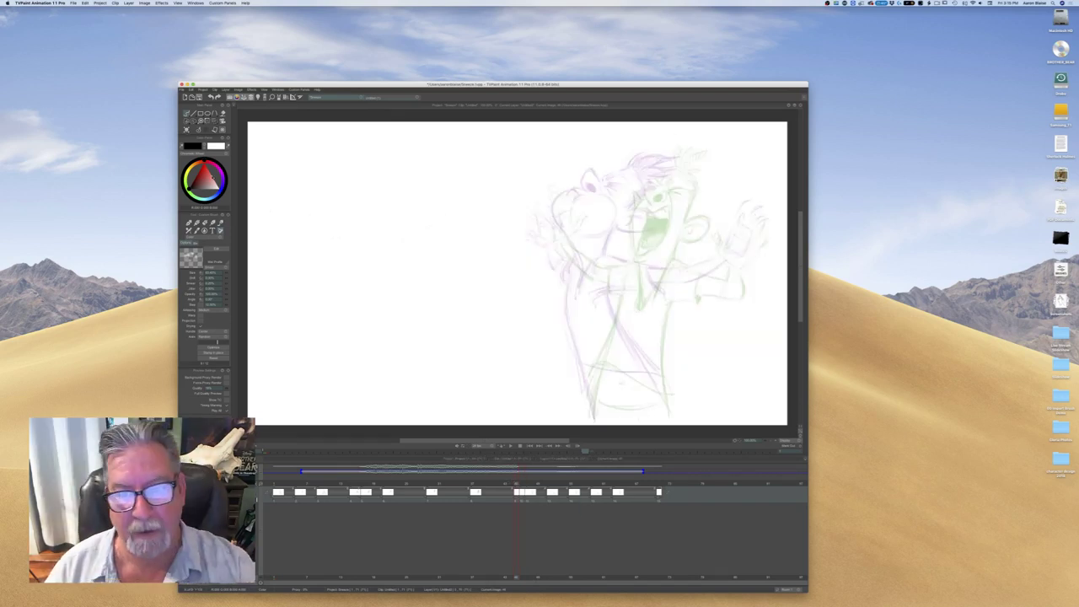
pyautogui.press('Right')
pyautogui.press('Left')
# Draw the back and belly contours of the torso on the new in-between, flipping against the previous drawing
pyautogui.moveTo(644, 317); pyautogui.dragTo(666, 404)
pyautogui.moveTo(653, 365); pyautogui.dragTo(660, 393)
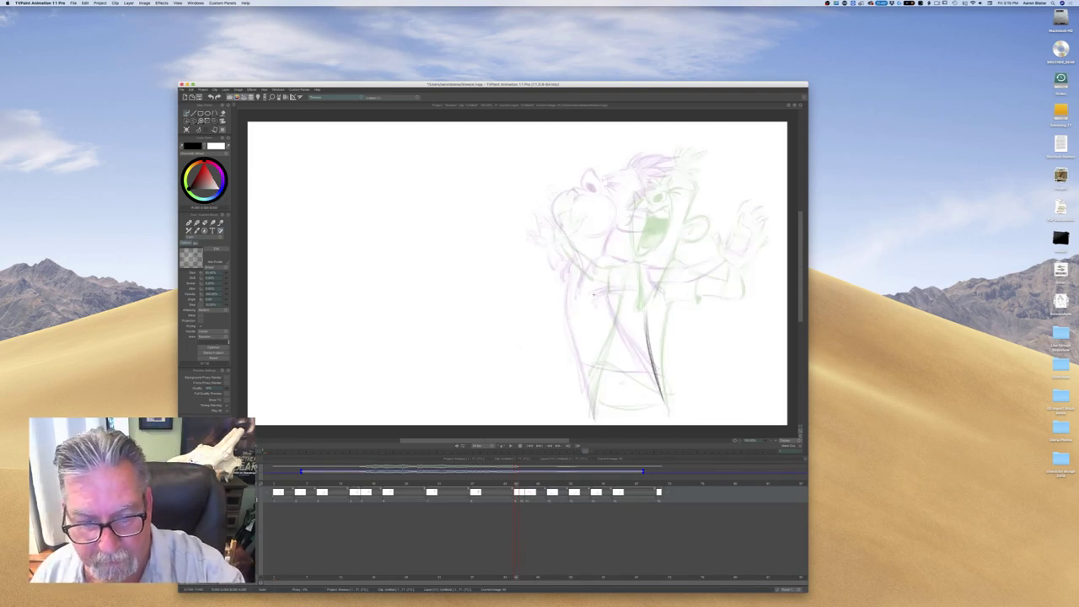
pyautogui.moveTo(585, 279); pyautogui.dragTo(589, 335)
pyautogui.moveTo(586, 290); pyautogui.dragTo(590, 386)
pyautogui.moveTo(587, 320); pyautogui.dragTo(594, 417)
pyautogui.moveTo(589, 346); pyautogui.dragTo(594, 421)
pyautogui.press('Left')
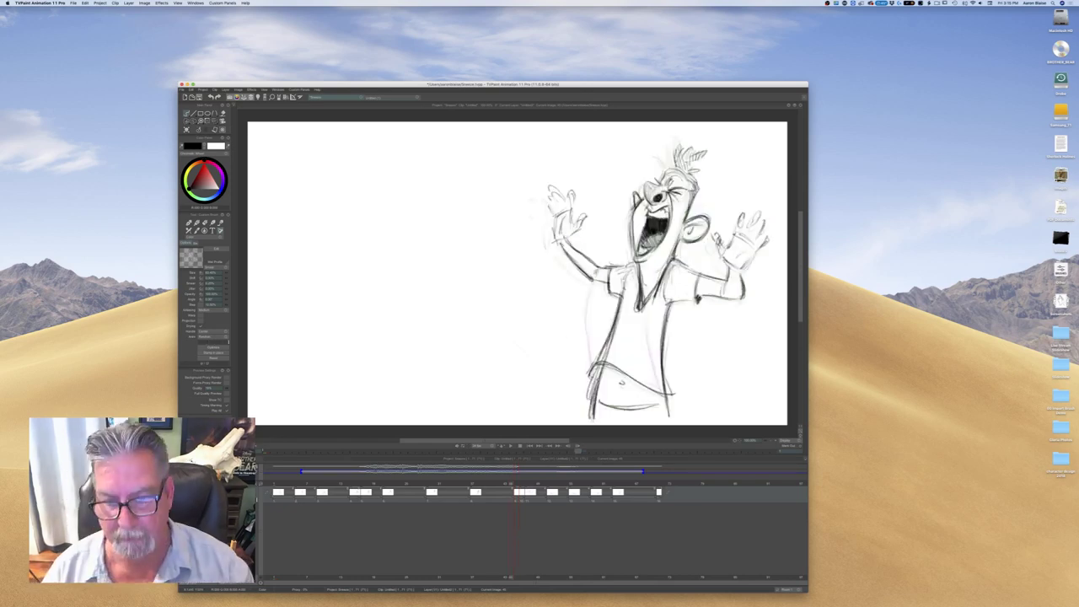
pyautogui.press('Right')
pyautogui.press('Left')
pyautogui.press('Right')
pyautogui.press('Left')
pyautogui.press('Right')
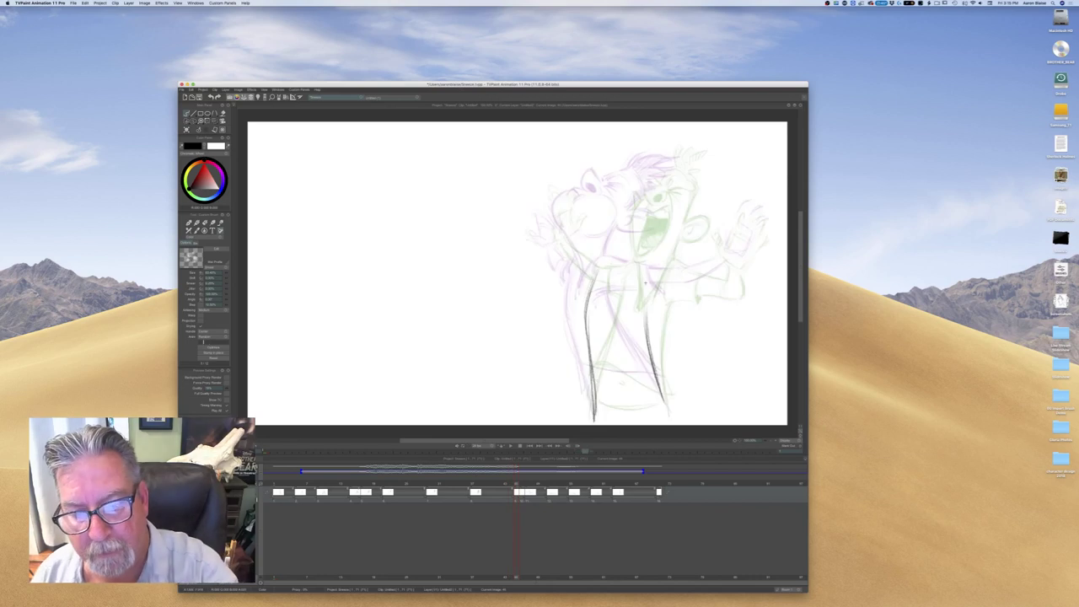
# Sketch the neck, the back and crown of the head and the front curve of the face between the neighbouring poses
pyautogui.moveTo(637, 260); pyautogui.dragTo(653, 262)
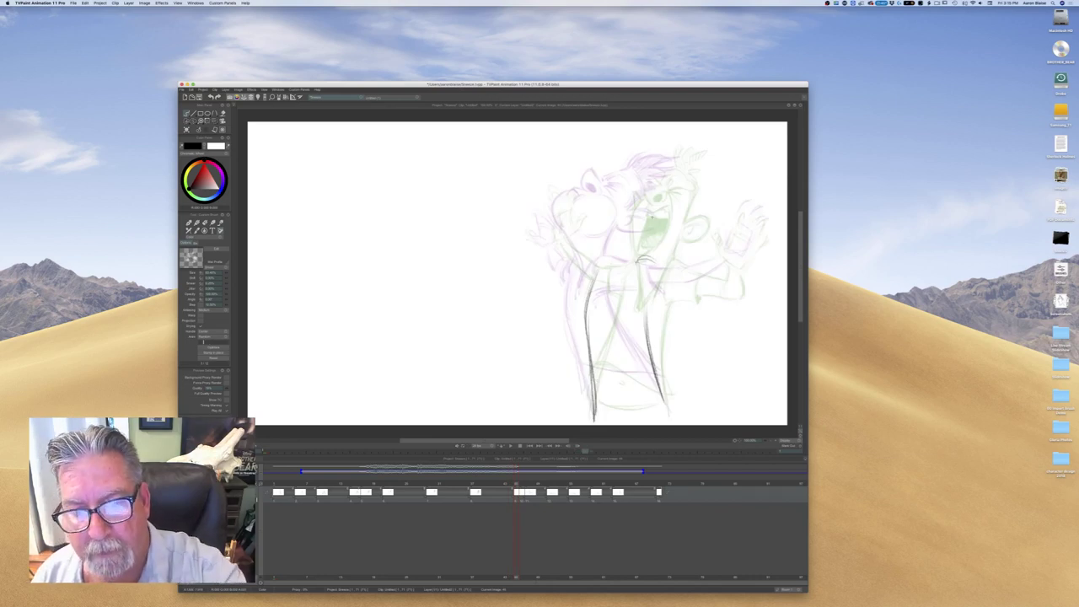
pyautogui.moveTo(671, 199)
pyautogui.mouseDown()
pyautogui.moveTo(644, 260)
pyautogui.moveTo(649, 251)
pyautogui.mouseUp()
pyautogui.press('Left')
pyautogui.press('Right')
pyautogui.moveTo(662, 171); pyautogui.dragTo(674, 188)
pyautogui.moveTo(657, 171)
pyautogui.mouseDown()
pyautogui.moveTo(675, 190)
pyautogui.moveTo(670, 181)
pyautogui.mouseUp()
pyautogui.press('Left')
pyautogui.press('Right')
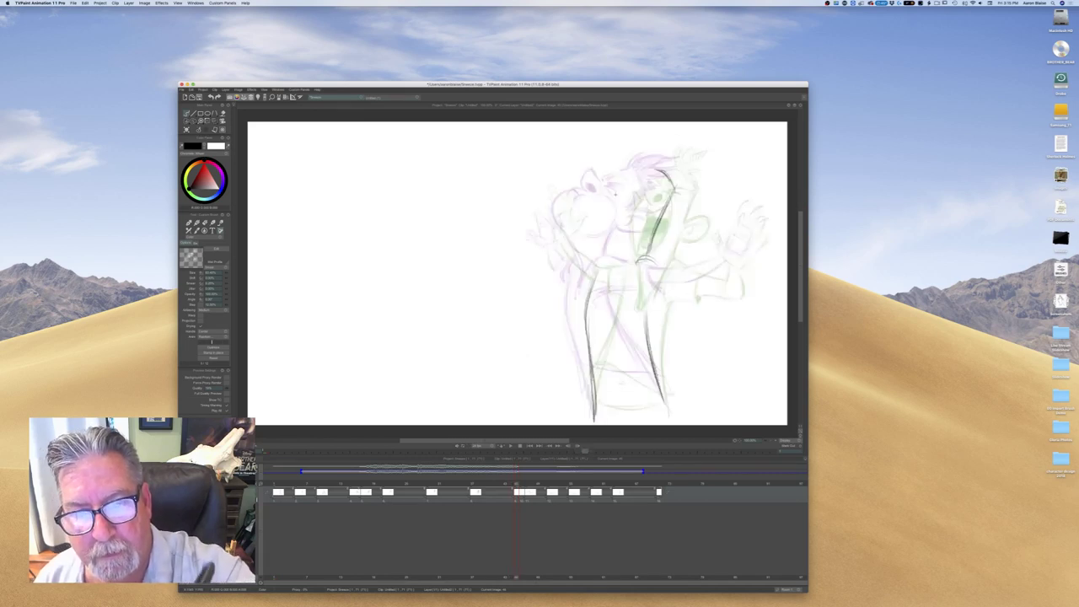
pyautogui.moveTo(608, 196); pyautogui.dragTo(589, 242)
pyautogui.press('Left')
pyautogui.press('Right')
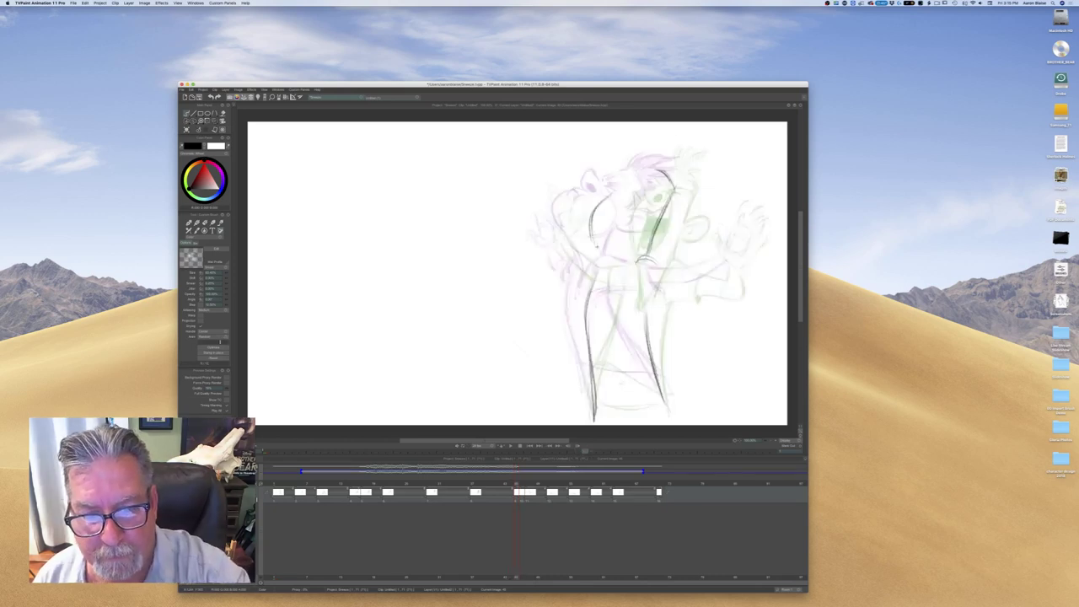
# Draw the V-shaped shirt neckline below the face and flip with the previous drawing to check its placement
pyautogui.press('Left')
pyautogui.press('Right')
pyautogui.moveTo(634, 268); pyautogui.dragTo(605, 300)
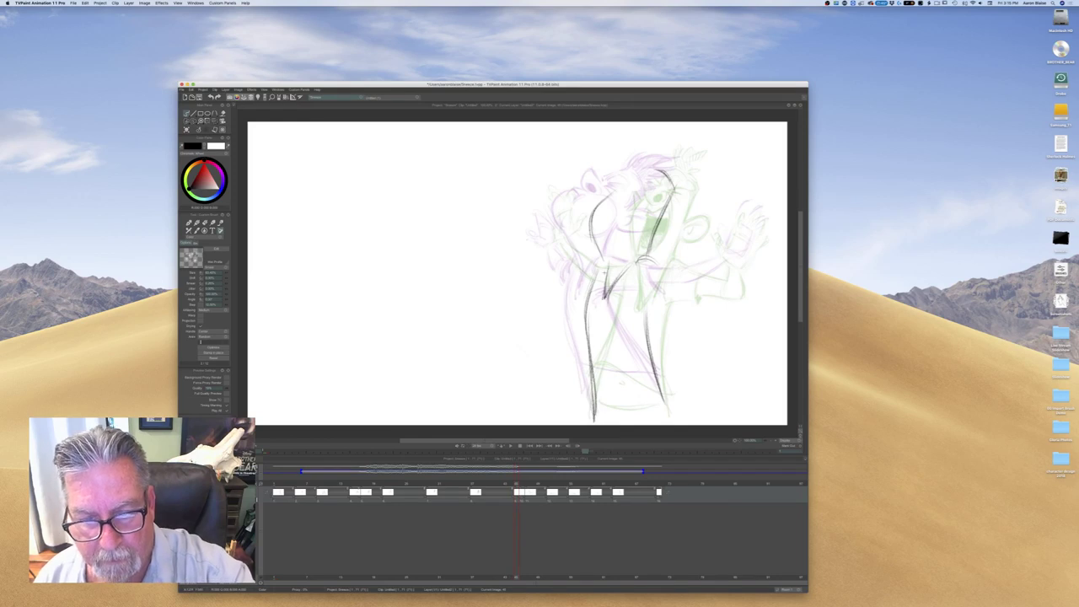
pyautogui.press('Left')
pyautogui.press('Right')
pyautogui.press('Left')
pyautogui.press('Right')
pyautogui.press('Left')
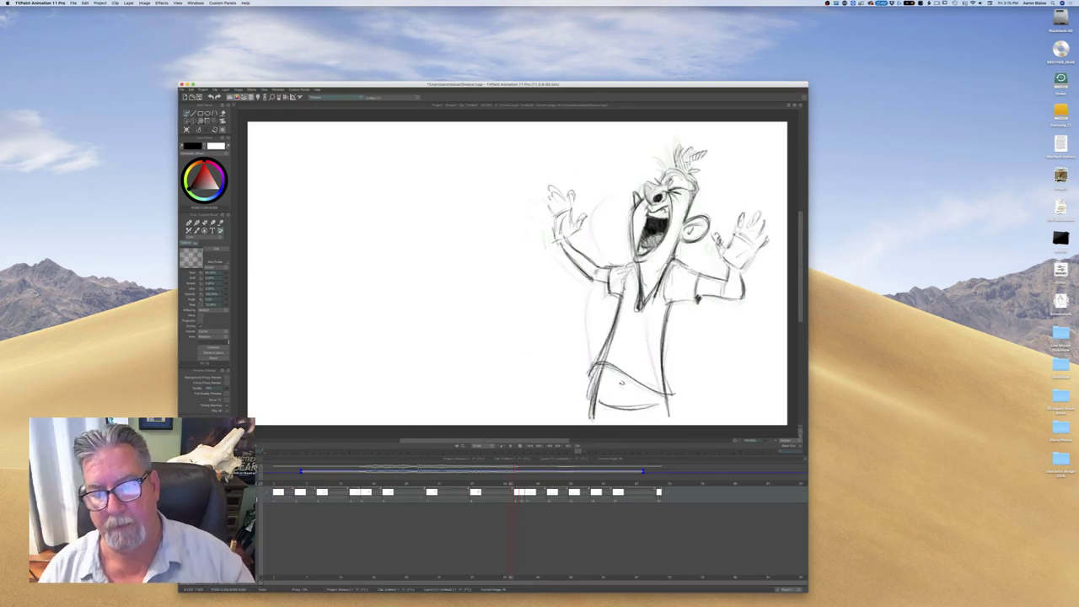
pyautogui.press('Right')
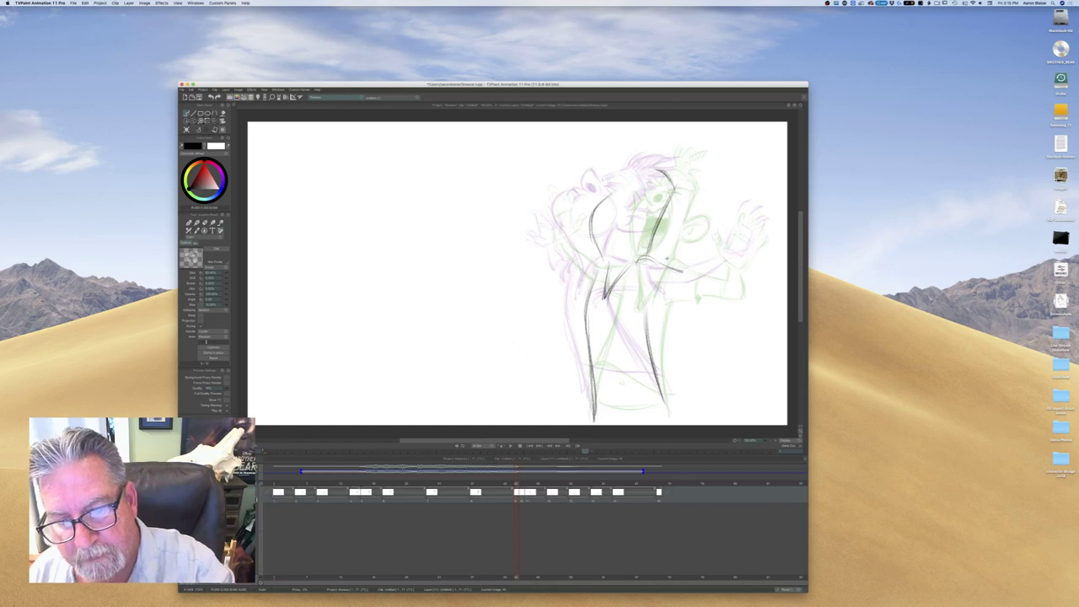
# Draw the short sleeve of the rear arm with its cuff and lower edge
pyautogui.press('Left')
pyautogui.press('Right')
pyautogui.moveTo(684, 273)
pyautogui.mouseDown()
pyautogui.moveTo(688, 302)
pyautogui.moveTo(648, 307)
pyautogui.mouseUp()
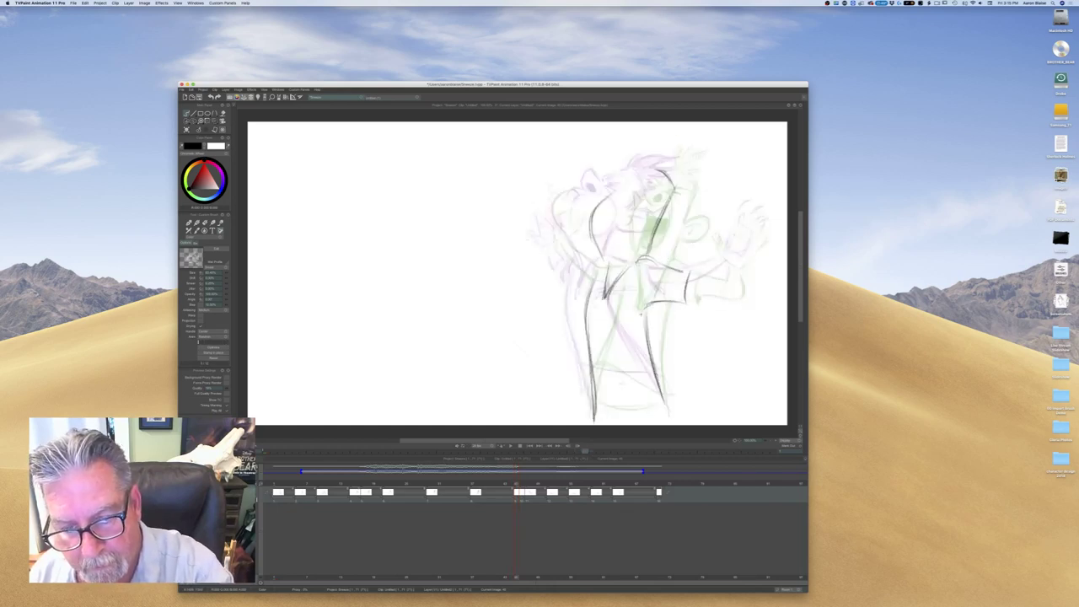
pyautogui.press('Left')
pyautogui.press('Right')
# Draw the rear arm from the sleeve cuff through the bent elbow up to the wrist
pyautogui.moveTo(682, 270)
pyautogui.mouseDown()
pyautogui.moveTo(709, 277)
pyautogui.moveTo(710, 290)
pyautogui.mouseUp()
pyautogui.press('Left')
pyautogui.press('Right')
pyautogui.moveTo(715, 279)
pyautogui.mouseDown()
pyautogui.moveTo(715, 294)
pyautogui.moveTo(683, 293)
pyautogui.mouseUp()
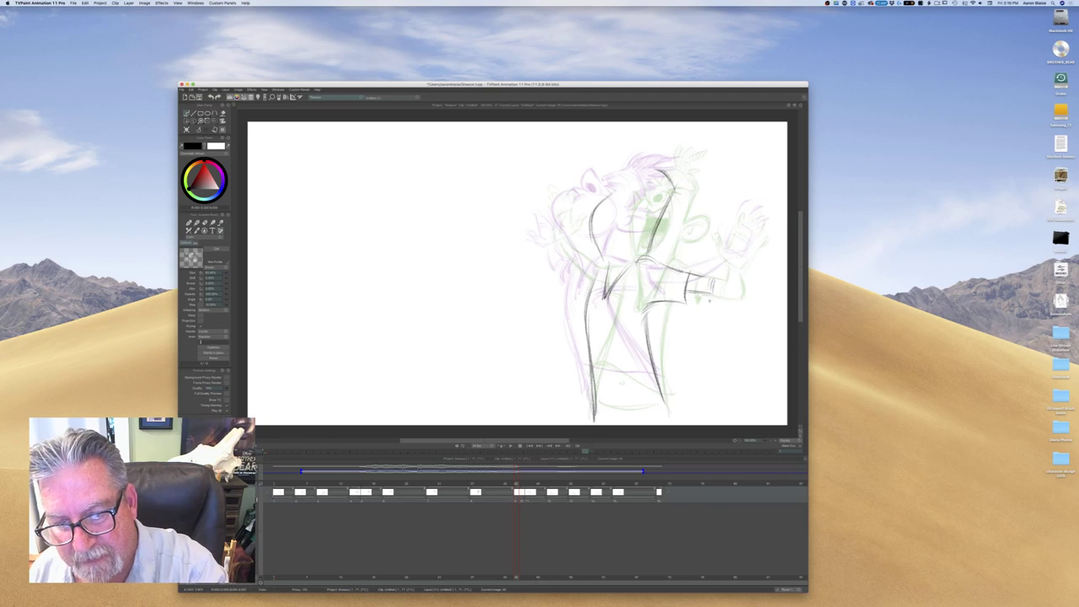
pyautogui.press('Left')
pyautogui.press('Right')
pyautogui.moveTo(726, 258)
pyautogui.mouseDown()
pyautogui.moveTo(714, 278)
pyautogui.moveTo(739, 261)
pyautogui.moveTo(723, 296)
pyautogui.mouseUp()
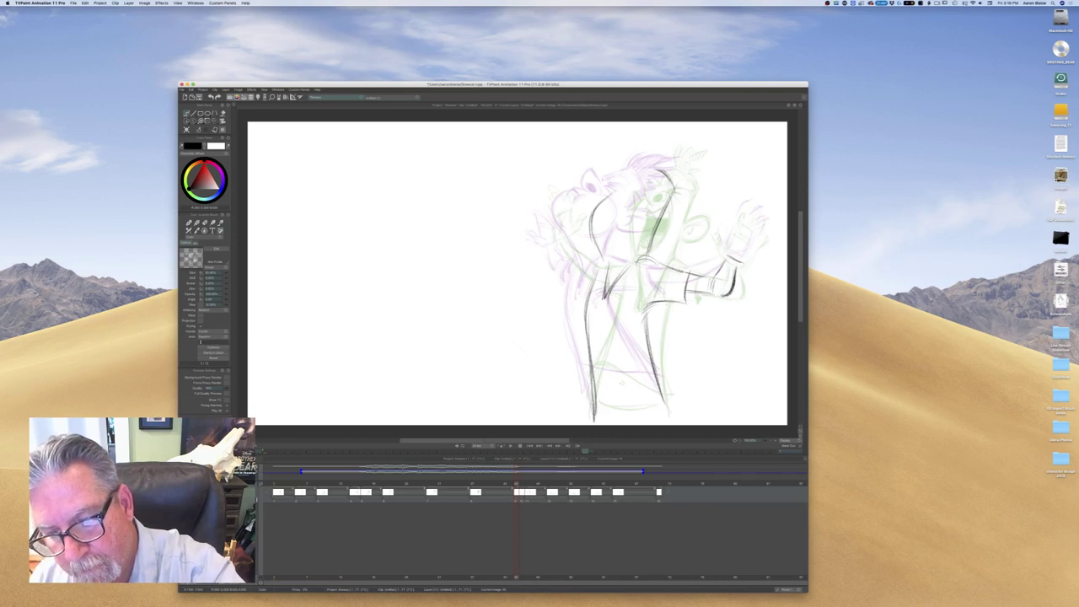
# Draw the raised rear hand with thumb, palm and spread fingers, and flip drawings to check its motion
pyautogui.press('Left')
pyautogui.press('Right')
pyautogui.press('Left')
pyautogui.press('Right')
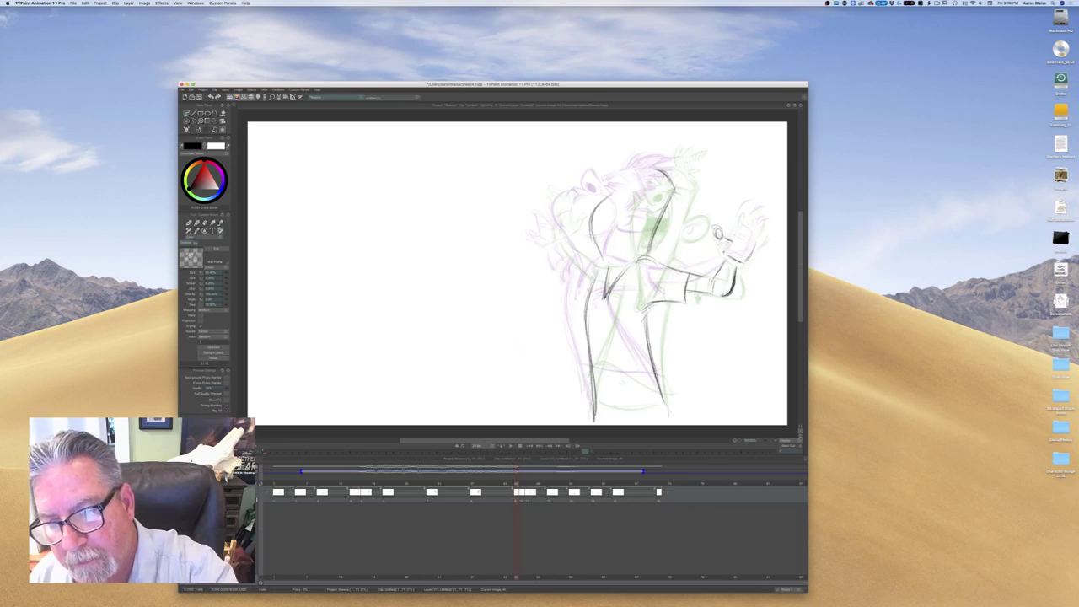
pyautogui.press('super+z')
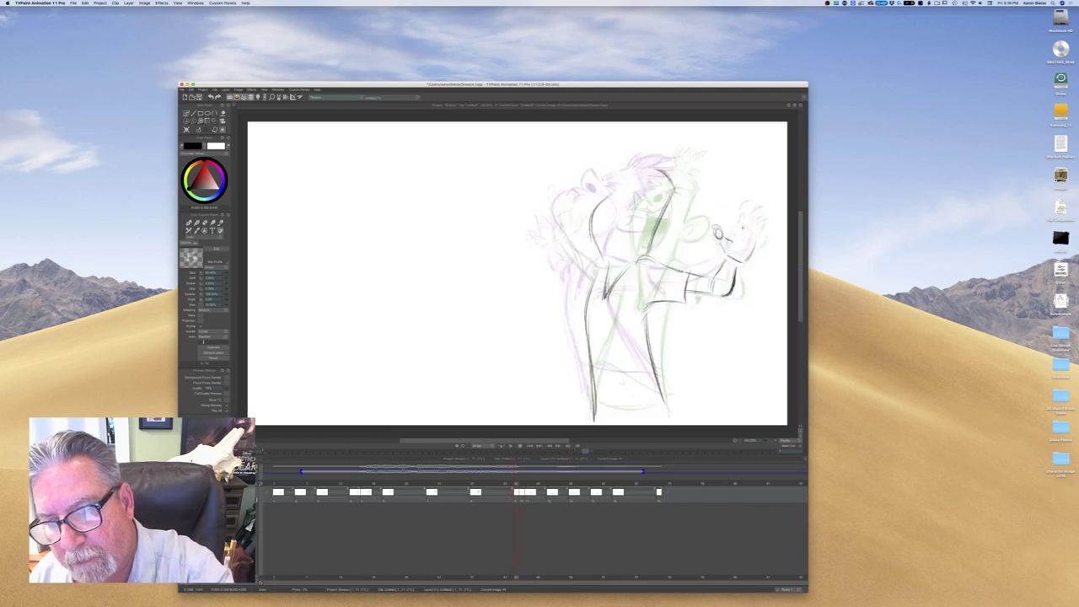
pyautogui.moveTo(737, 226)
pyautogui.mouseDown()
pyautogui.moveTo(745, 232)
pyautogui.moveTo(734, 230)
pyautogui.moveTo(746, 208)
pyautogui.mouseUp()
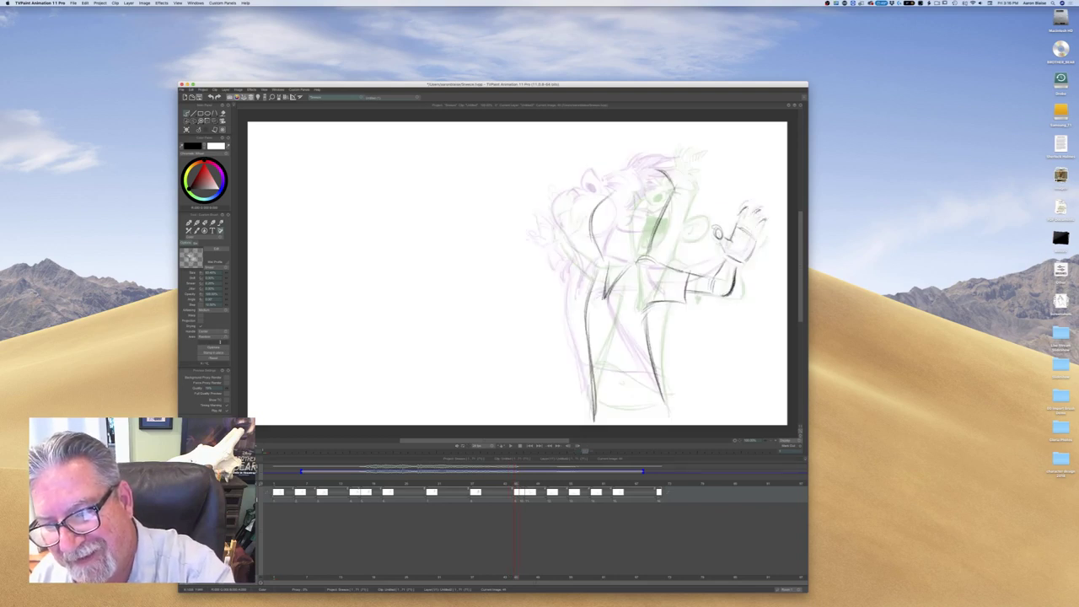
pyautogui.press('Left')
pyautogui.press('Right')
pyautogui.press('Left')
pyautogui.press('Right')
pyautogui.press('Left')
pyautogui.press('Right')
pyautogui.press('Left')
pyautogui.press('Right')
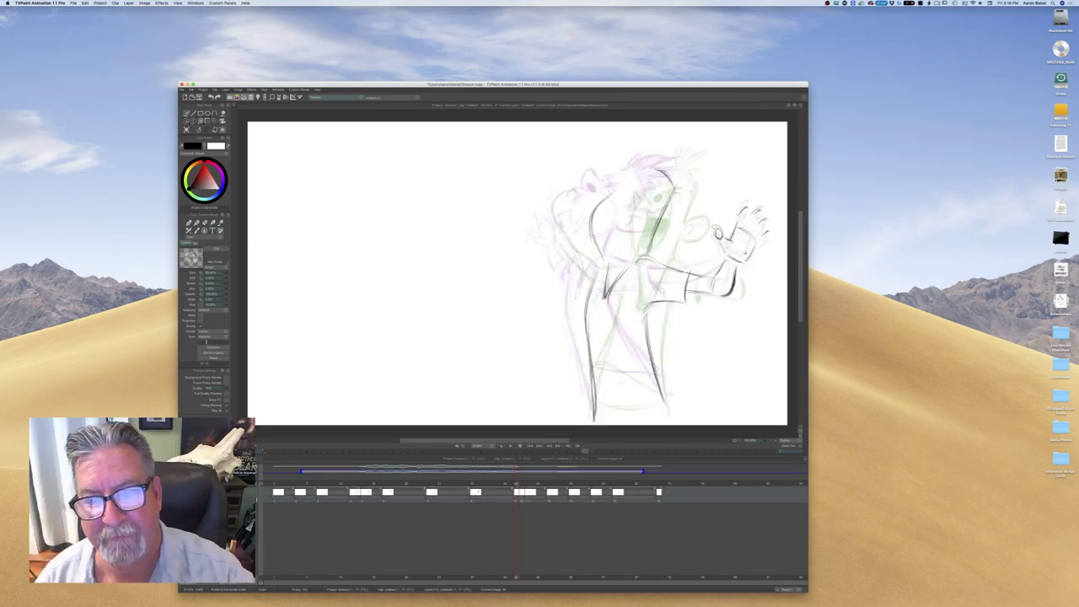
# Draw the rounded, upturned nose at the front of the face and flip drawings to check its placement
pyautogui.moveTo(612, 177); pyautogui.dragTo(619, 196)
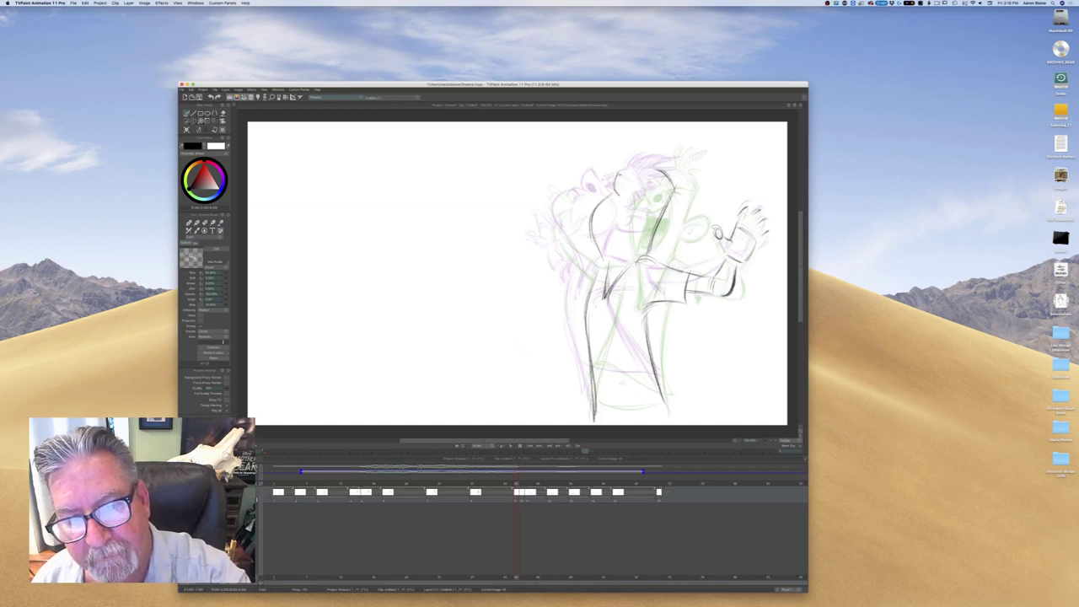
pyautogui.moveTo(630, 181); pyautogui.dragTo(621, 170)
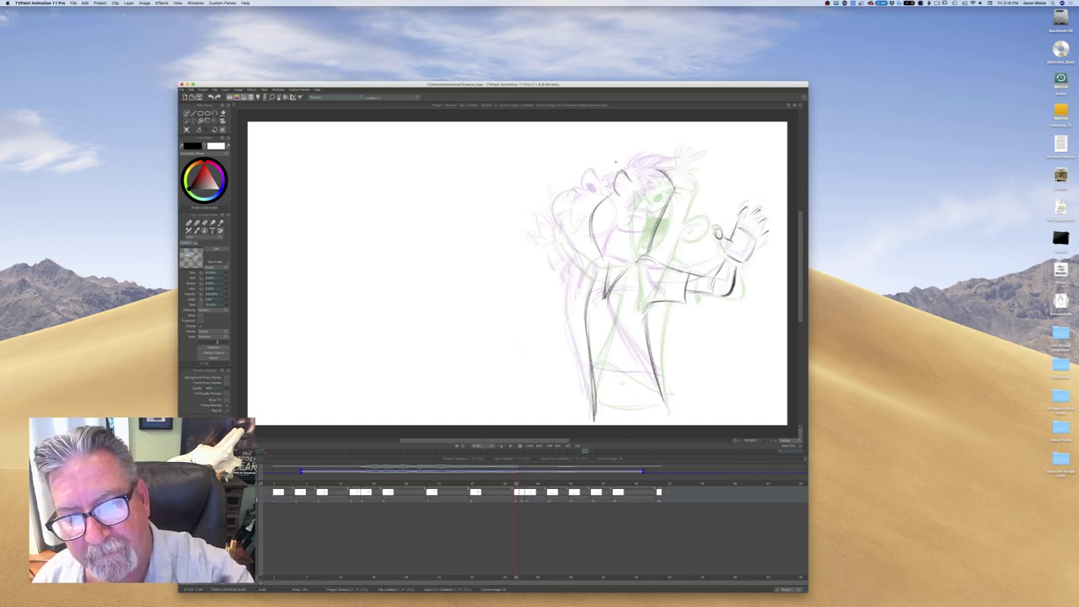
pyautogui.press('Left')
pyautogui.press('Right')
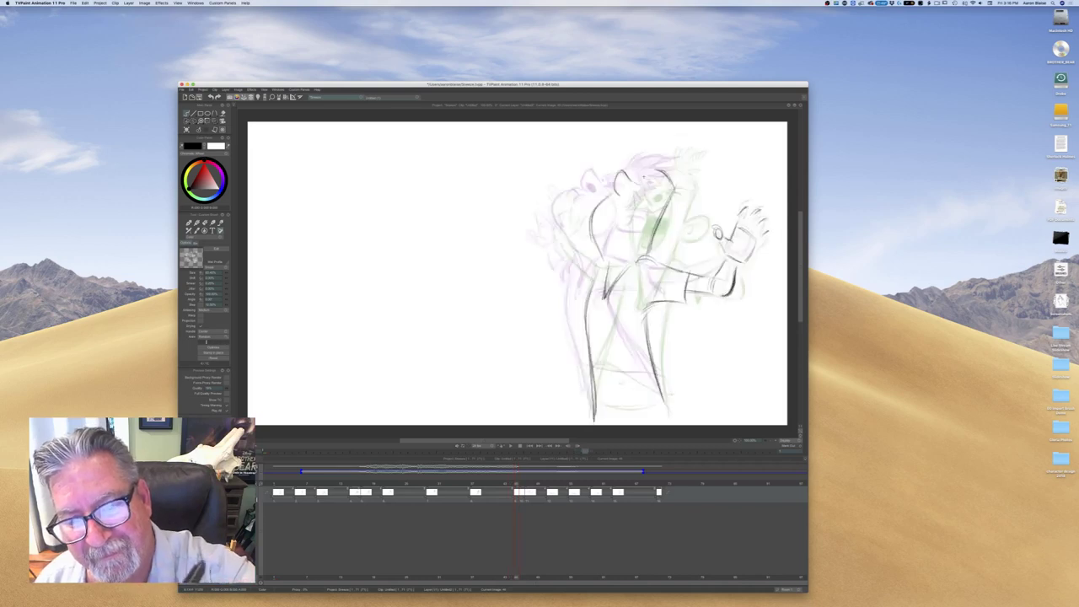
# Draw the upper lip line with a dark mouth corner beneath the nose, flipping against the neighbouring drawing
pyautogui.press('Left')
pyautogui.press('Right')
pyautogui.press('Left')
pyautogui.press('Right')
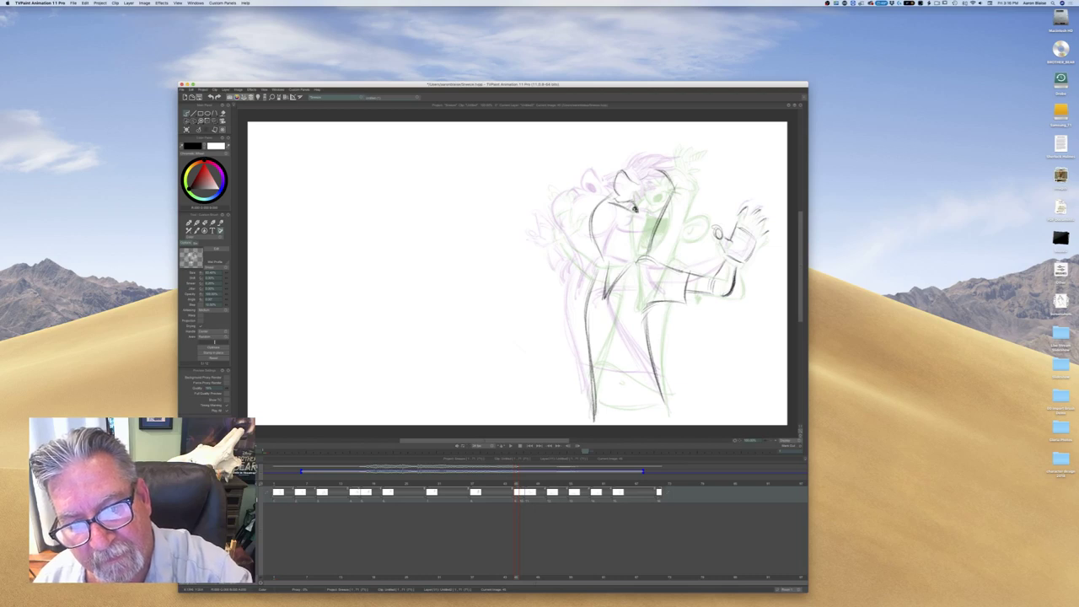
# Draw the oval nostril under the nose, fill it in black, and flip drawings to check the face
pyautogui.press('Left')
pyautogui.press('Right')
pyautogui.press('Left')
pyautogui.press('Right')
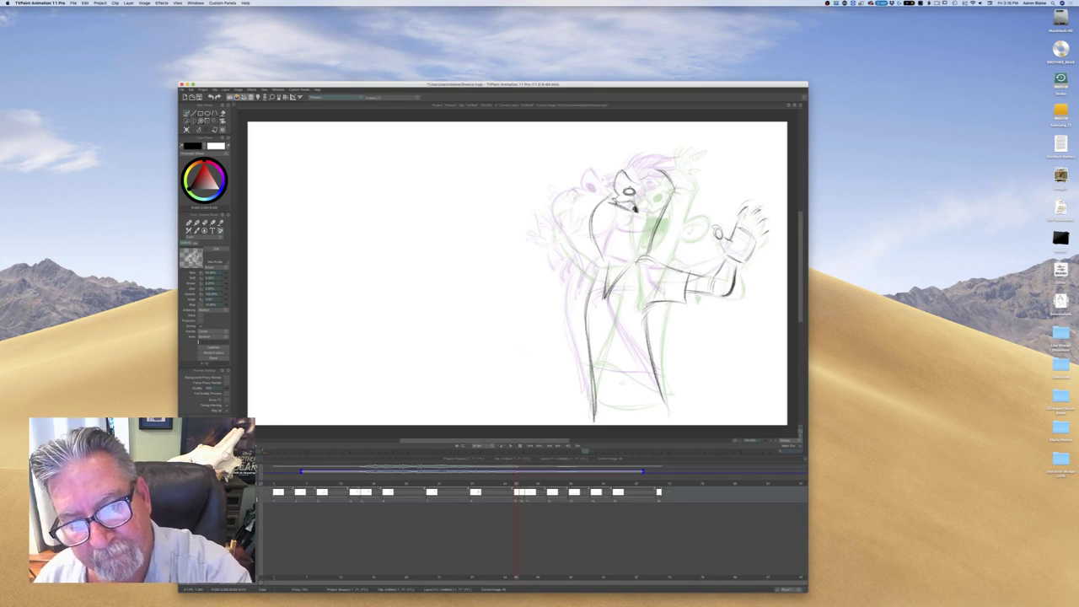
pyautogui.press('Left')
pyautogui.press('Right')
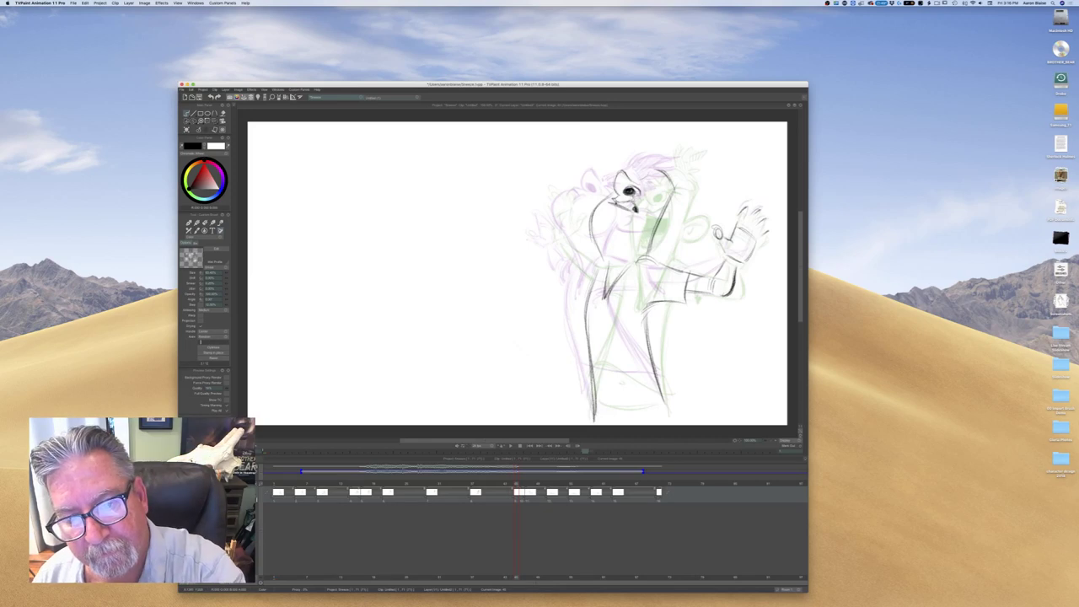
pyautogui.press('Left')
pyautogui.press('Right')
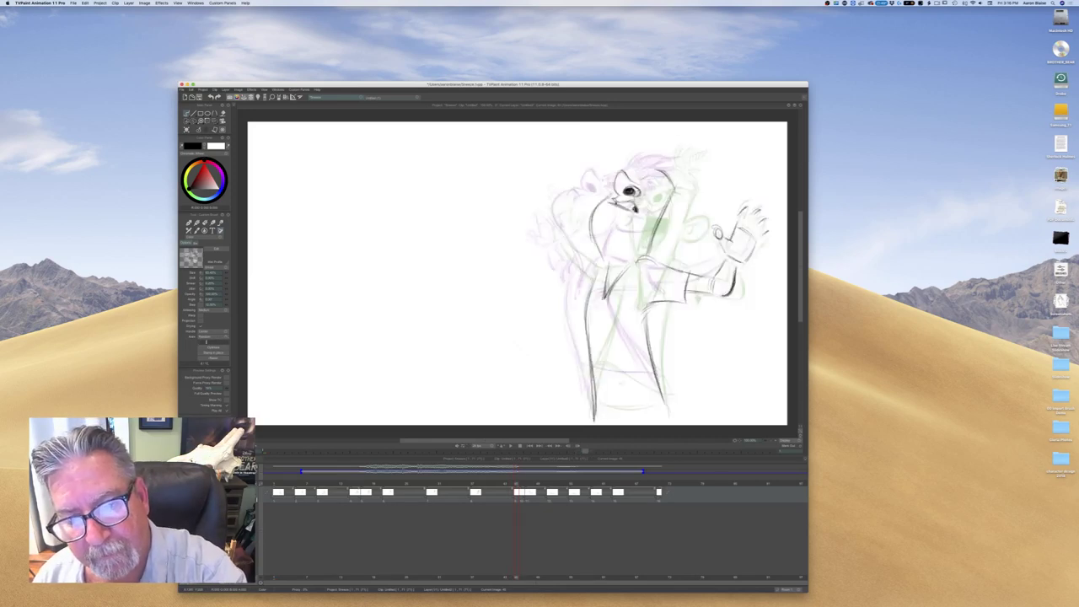
pyautogui.press('Left')
pyautogui.press('Right')
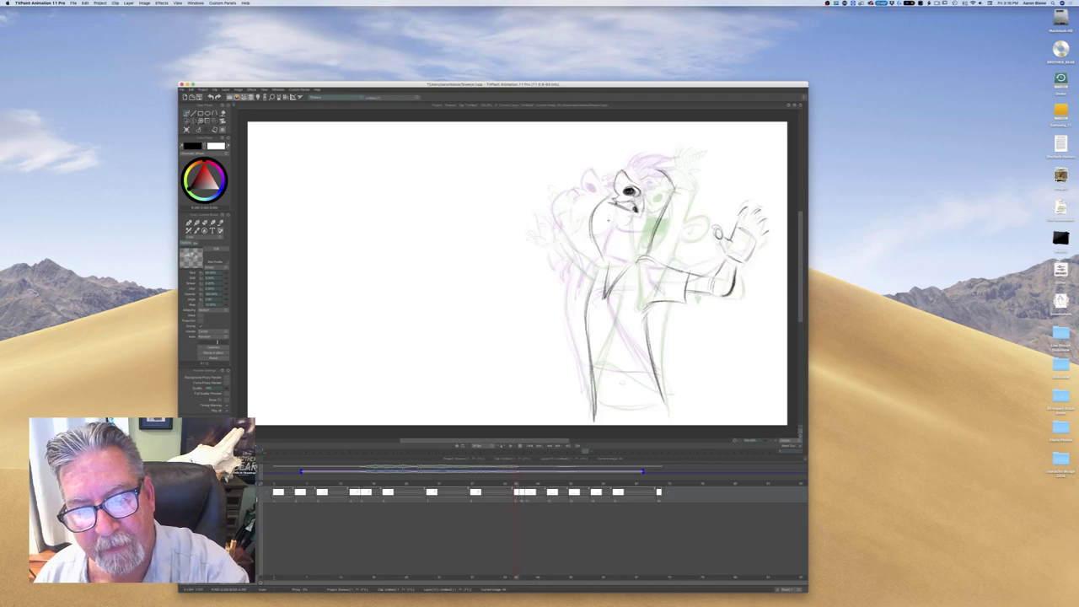
# Draw the lower lip line below the mouth and flip repeatedly with the open-mouth drawing to compare
pyautogui.moveTo(602, 208); pyautogui.dragTo(617, 214)
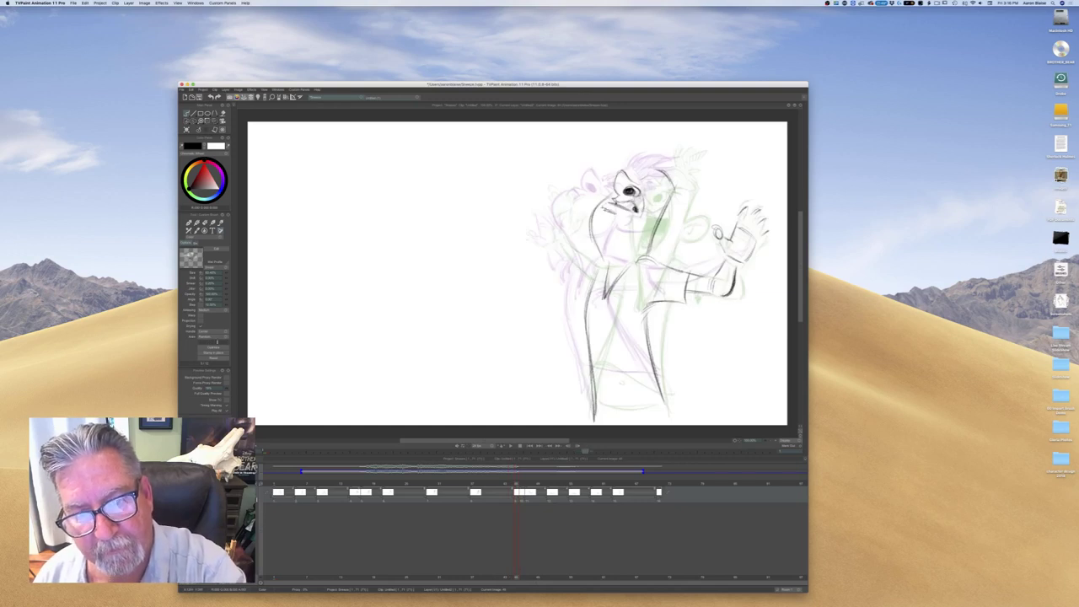
pyautogui.press('Left')
pyautogui.press('Right')
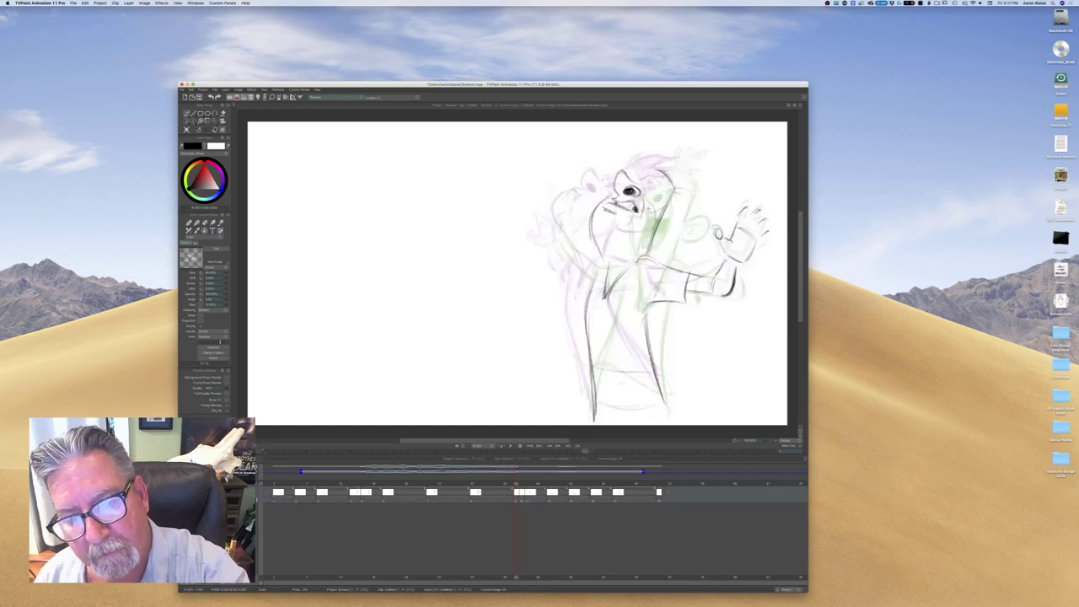
pyautogui.press('Left')
pyautogui.press('Right')
pyautogui.press('Left')
pyautogui.press('Right')
pyautogui.press('Left')
pyautogui.press('Right')
pyautogui.press('Left')
pyautogui.press('Right')
pyautogui.press('Left')
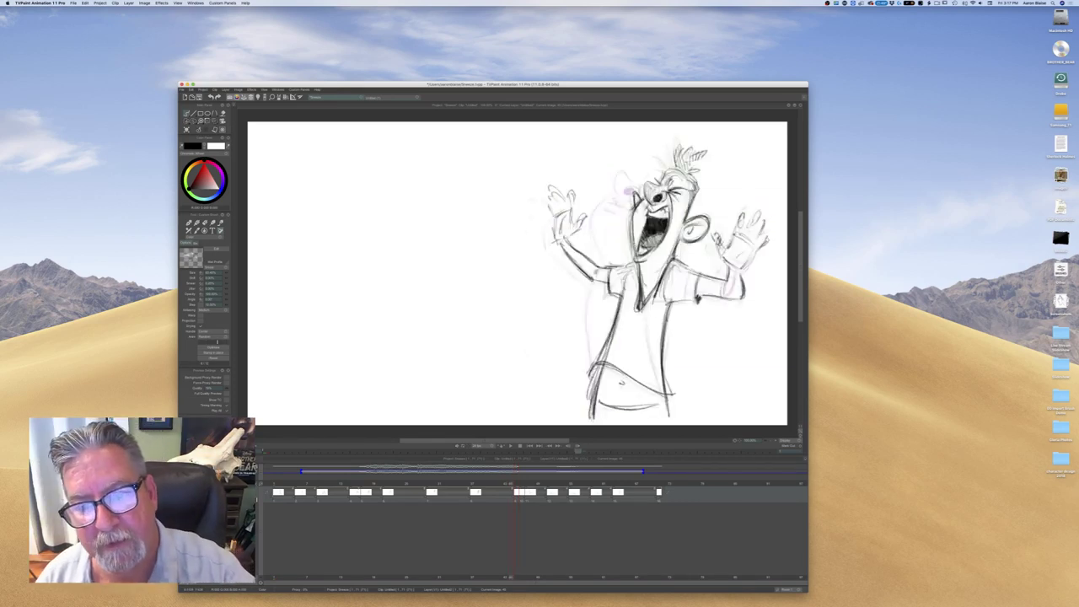
# Strengthen the front of the mouth between the lips and flip through the neighbouring drawings
pyautogui.press('Right')
pyautogui.moveTo(605, 204); pyautogui.dragTo(622, 208)
pyautogui.press('Left')
pyautogui.press('Right')
pyautogui.press('Left')
pyautogui.press('Right')
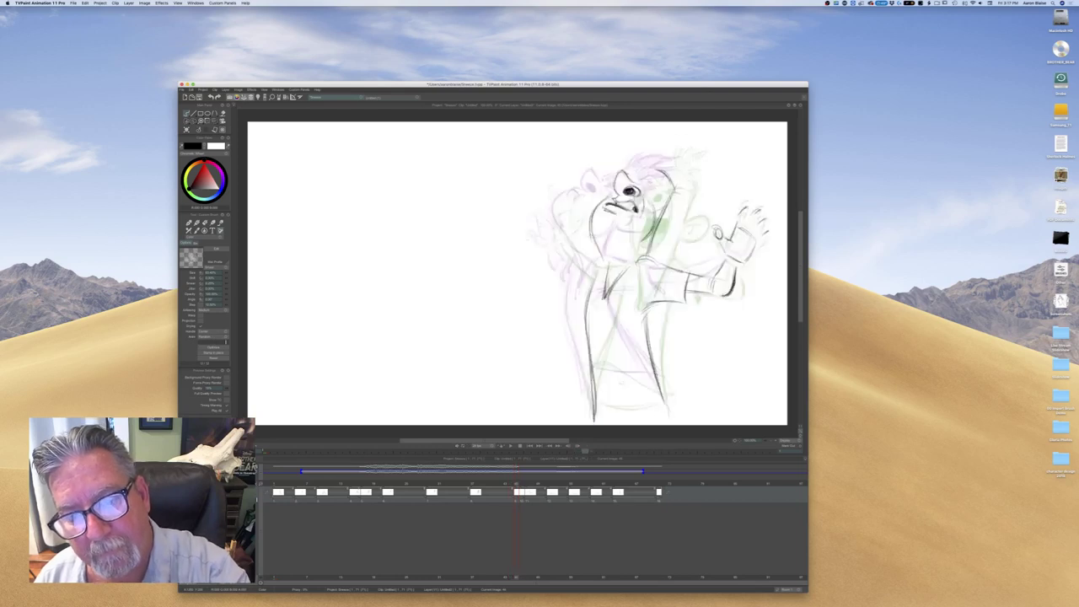
pyautogui.press('Right')
pyautogui.press('Left')
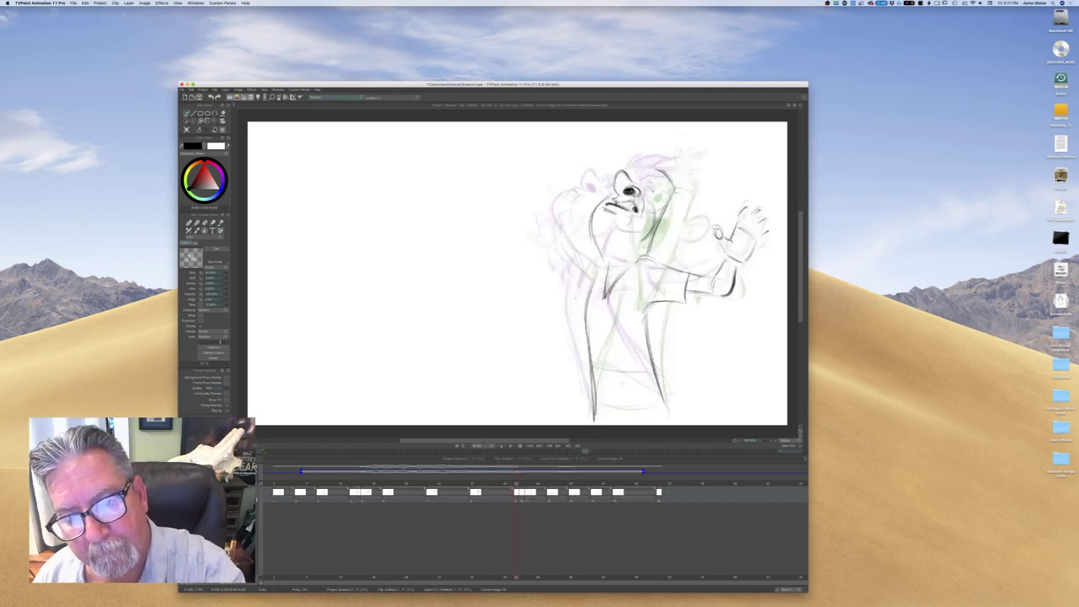
# Draw the tightly squinted eye with its creases behind the nose and flip drawings to check it
pyautogui.moveTo(643, 186); pyautogui.dragTo(656, 186)
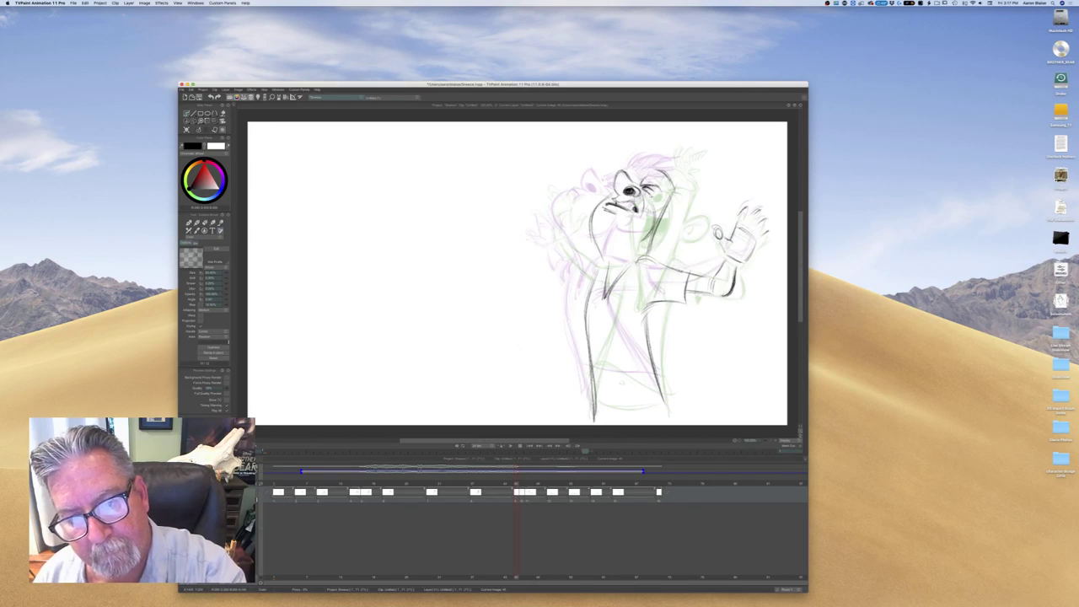
pyautogui.press('Left')
pyautogui.press('Right')
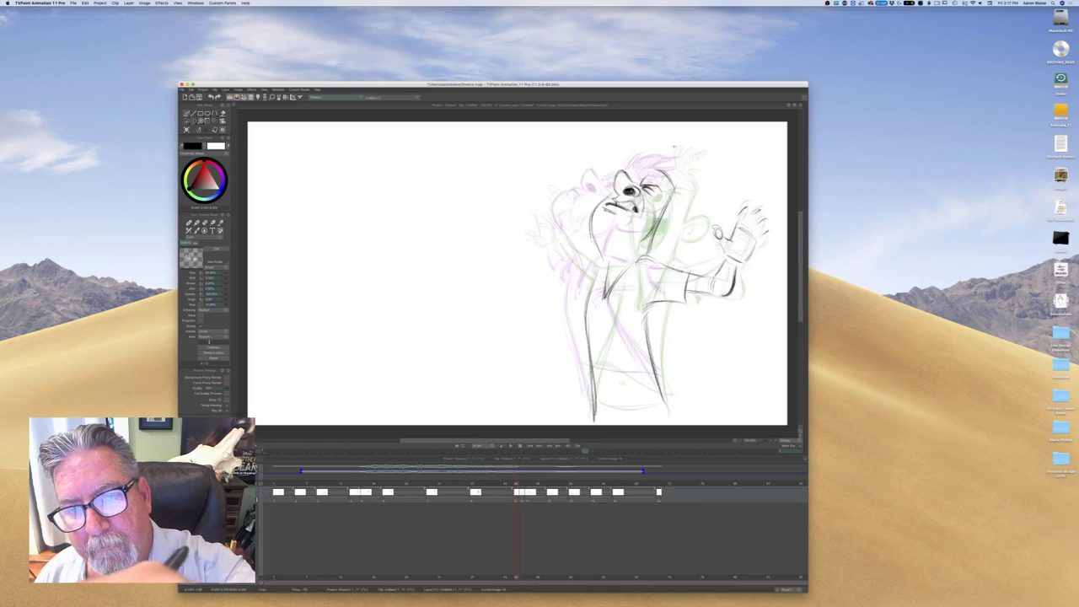
# Draw the spiky swept-back hair on top of the head and flip drawings to check its motion
pyautogui.moveTo(696, 155); pyautogui.dragTo(651, 164)
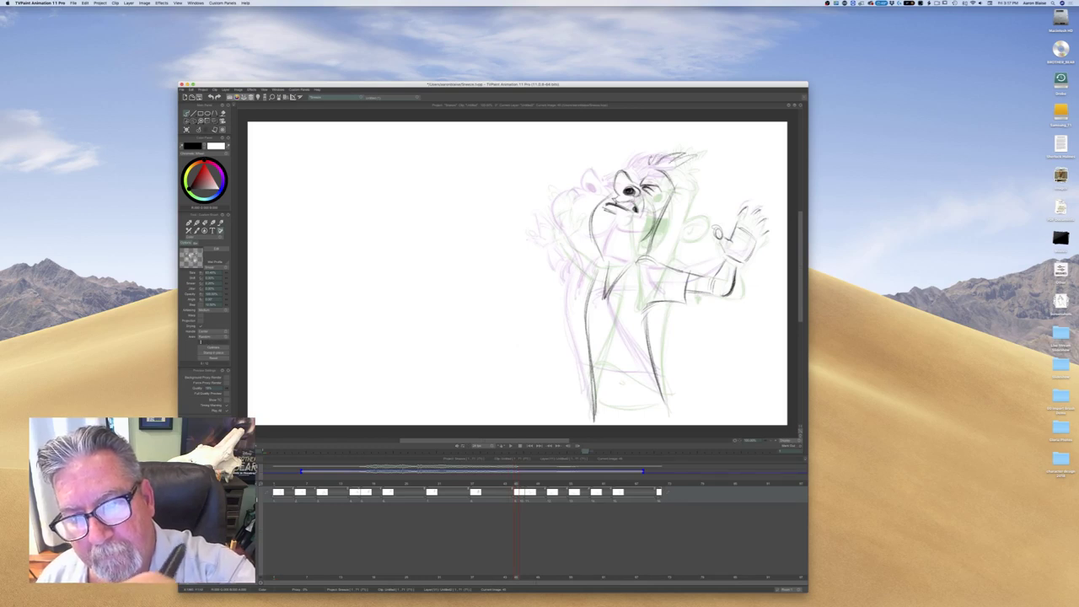
pyautogui.press('Left')
pyautogui.press('Right')
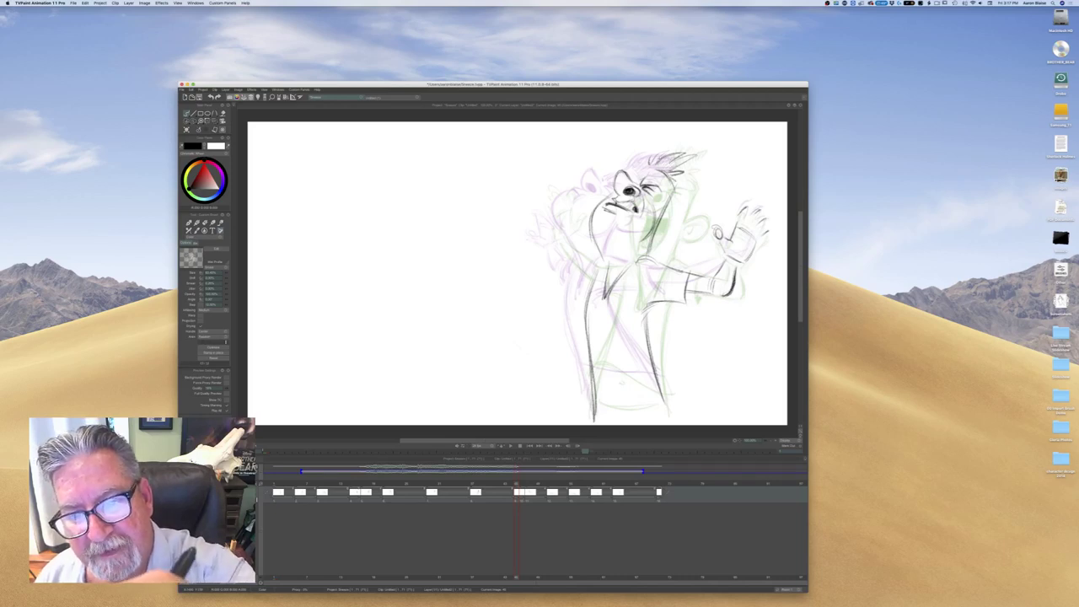
pyautogui.press('Left')
pyautogui.press('Right')
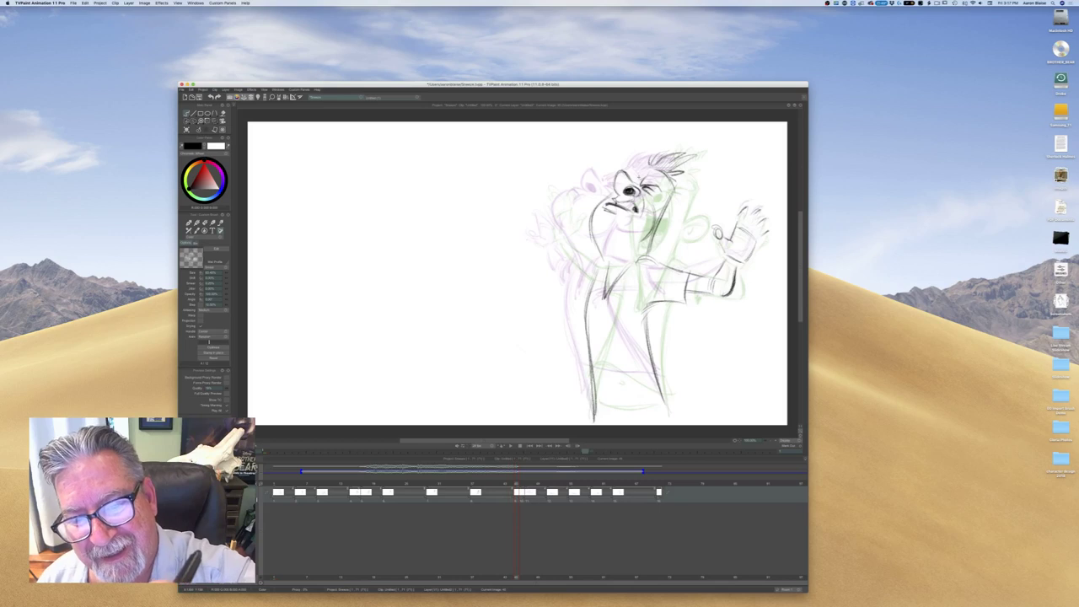
pyautogui.press('Left')
pyautogui.press('Right')
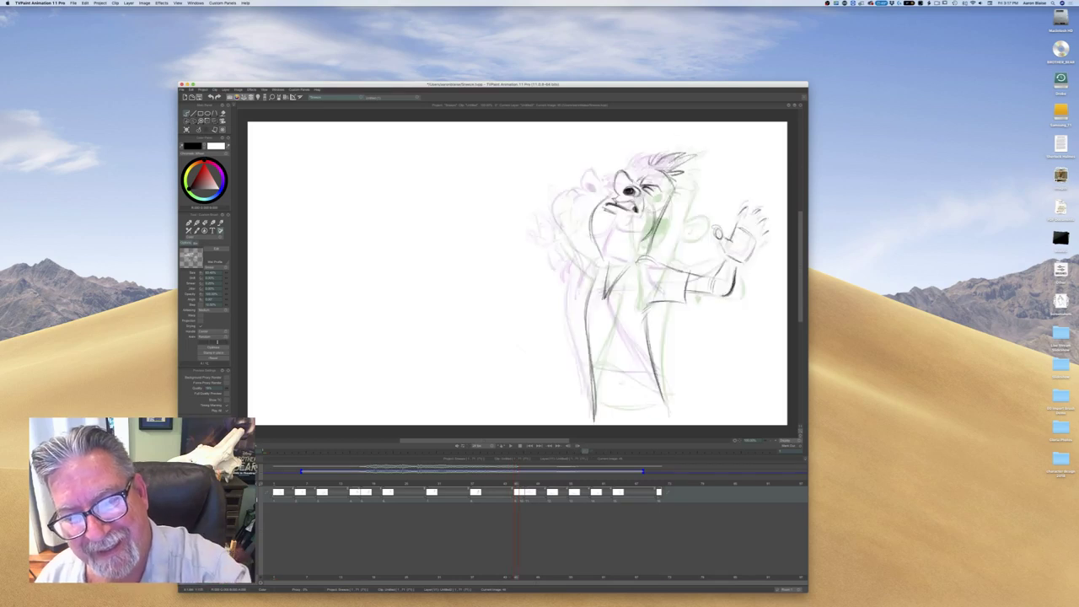
pyautogui.press('Left')
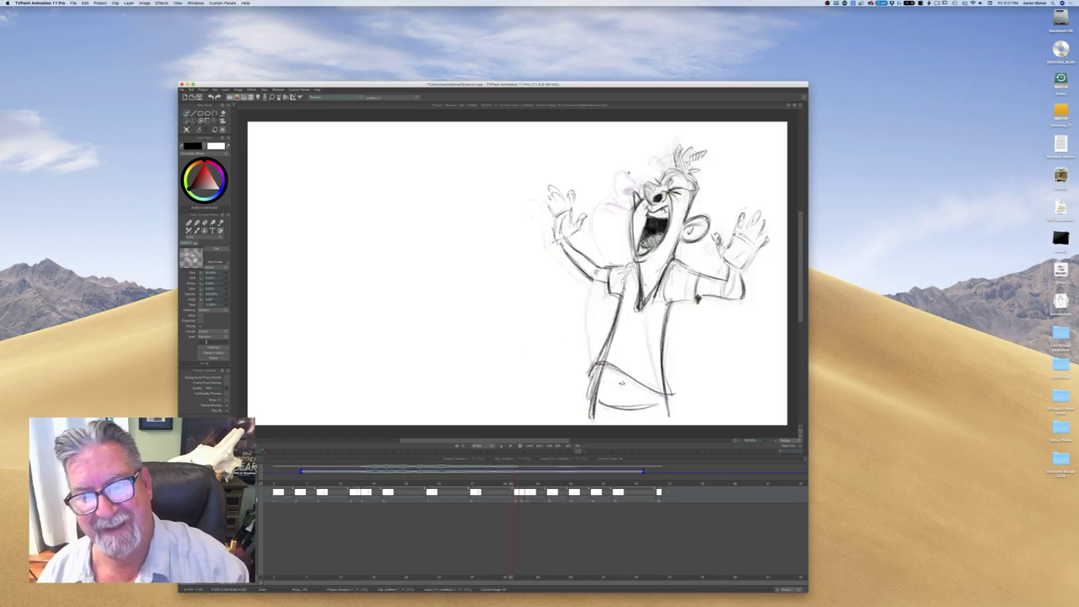
pyautogui.press('Right')
pyautogui.press('Left')
pyautogui.press('Right')
pyautogui.press('Left')
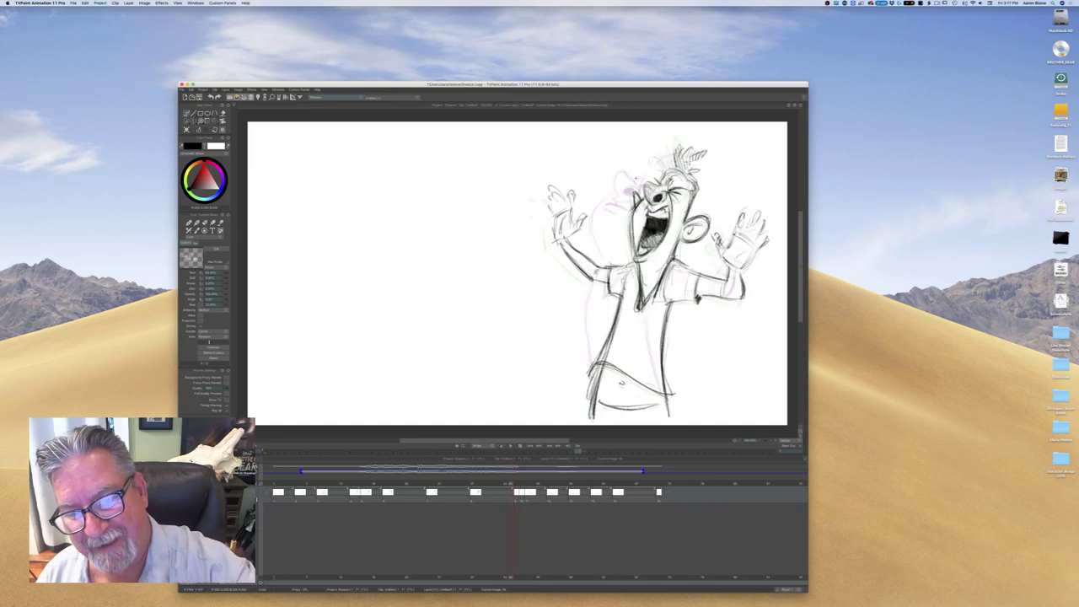
# Draw the oval ear with its inner fold behind the head and flip drawings to check its position
pyautogui.press('Right')
pyautogui.moveTo(665, 222)
pyautogui.mouseDown()
pyautogui.moveTo(692, 216)
pyautogui.moveTo(682, 241)
pyautogui.moveTo(693, 236)
pyautogui.moveTo(664, 221)
pyautogui.moveTo(660, 239)
pyautogui.moveTo(662, 227)
pyautogui.mouseUp()
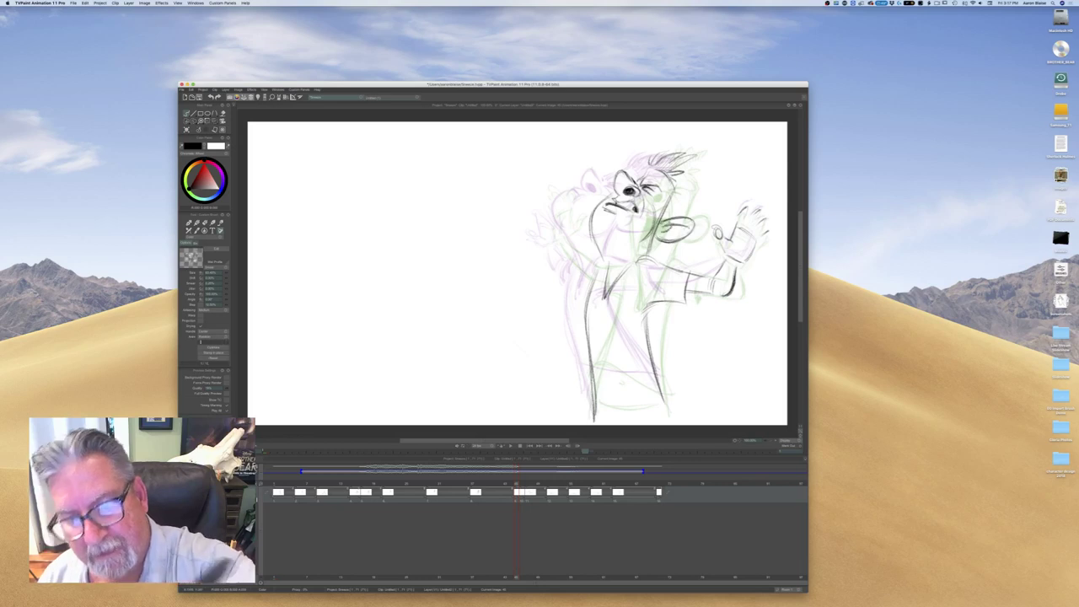
pyautogui.press('Left')
pyautogui.press('Right')
pyautogui.press('Left')
pyautogui.press('Right')
pyautogui.press('Left')
pyautogui.press('Right')
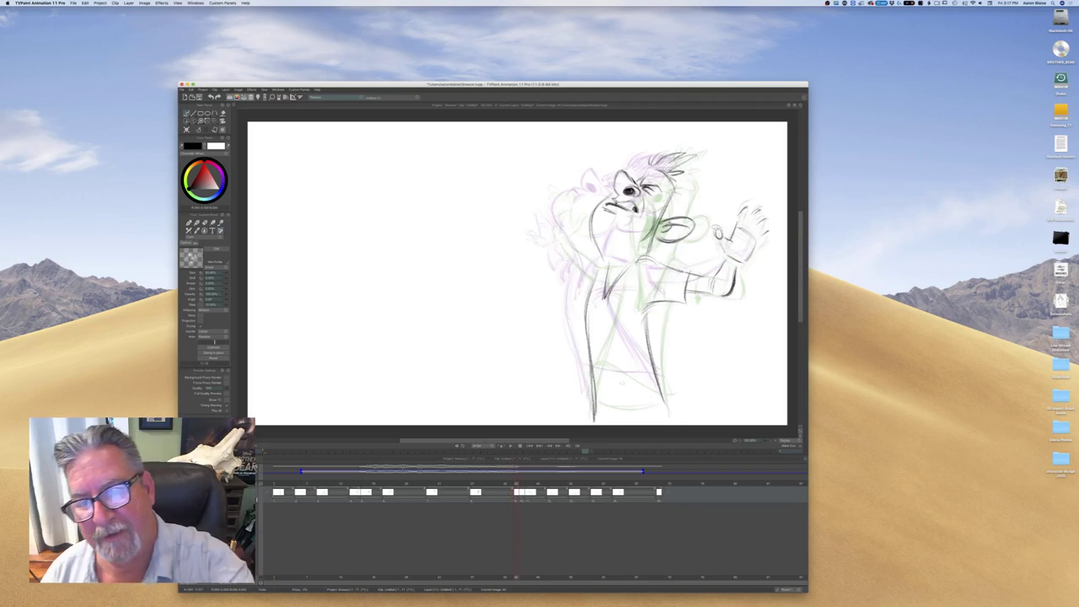
# Draw the hairline and back of the head from the hair down to the ear, checking it by flipping
pyautogui.moveTo(672, 176); pyautogui.dragTo(658, 216)
pyautogui.press('Left')
pyautogui.press('Right')
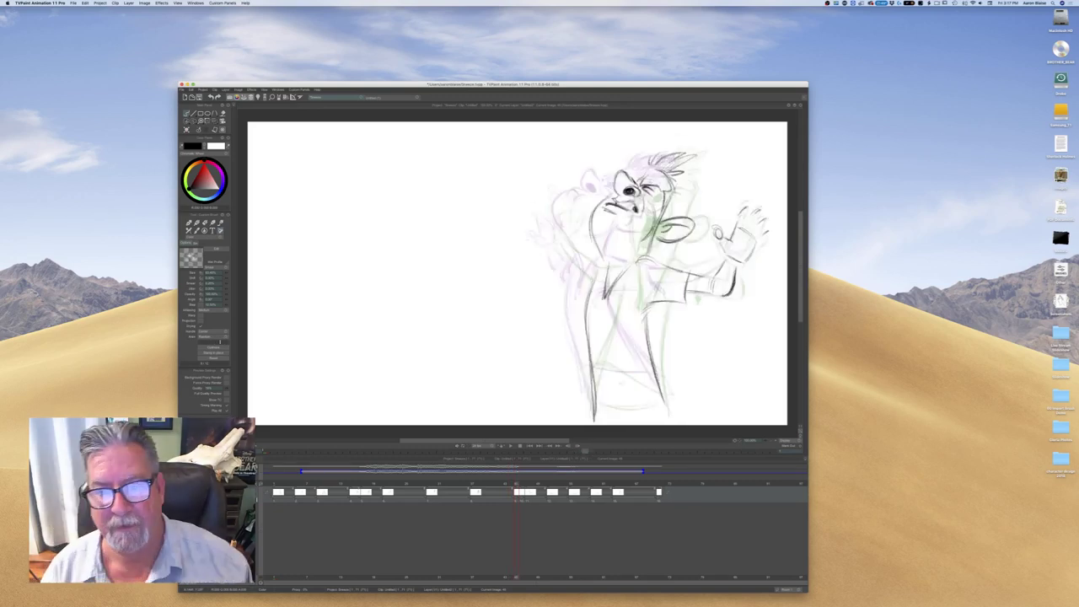
pyautogui.press('Left')
pyautogui.press('Right')
pyautogui.press('Left')
pyautogui.press('Right')
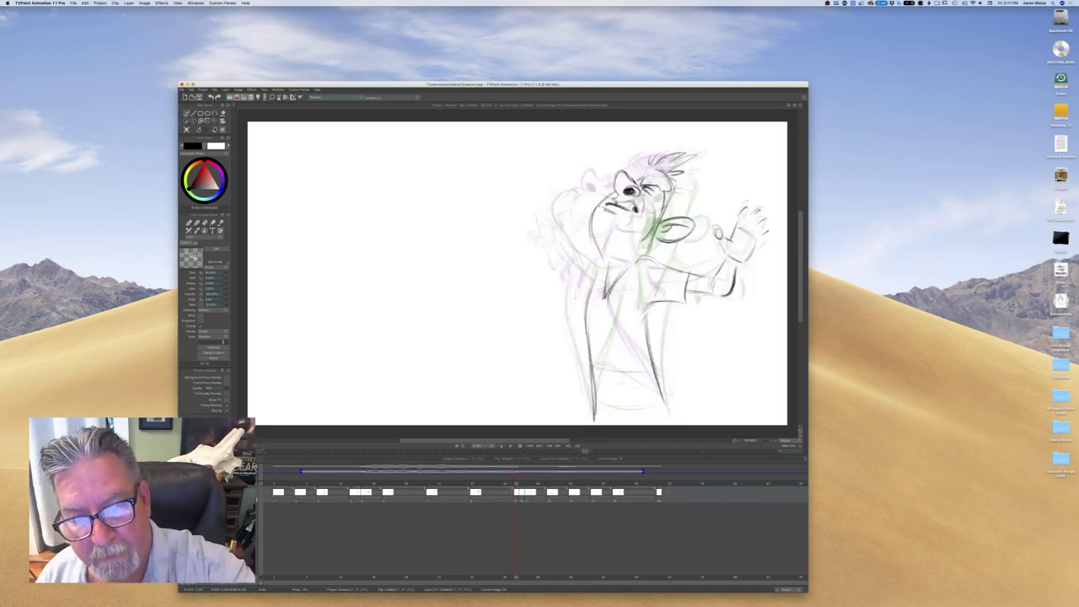
# Draw the front of the throat from the jaw down to the collar and flip drawings to compare
pyautogui.moveTo(591, 221); pyautogui.dragTo(611, 278)
pyautogui.press('Left')
pyautogui.press('Right')
pyautogui.press('Left')
pyautogui.press('Right')
pyautogui.press('Left')
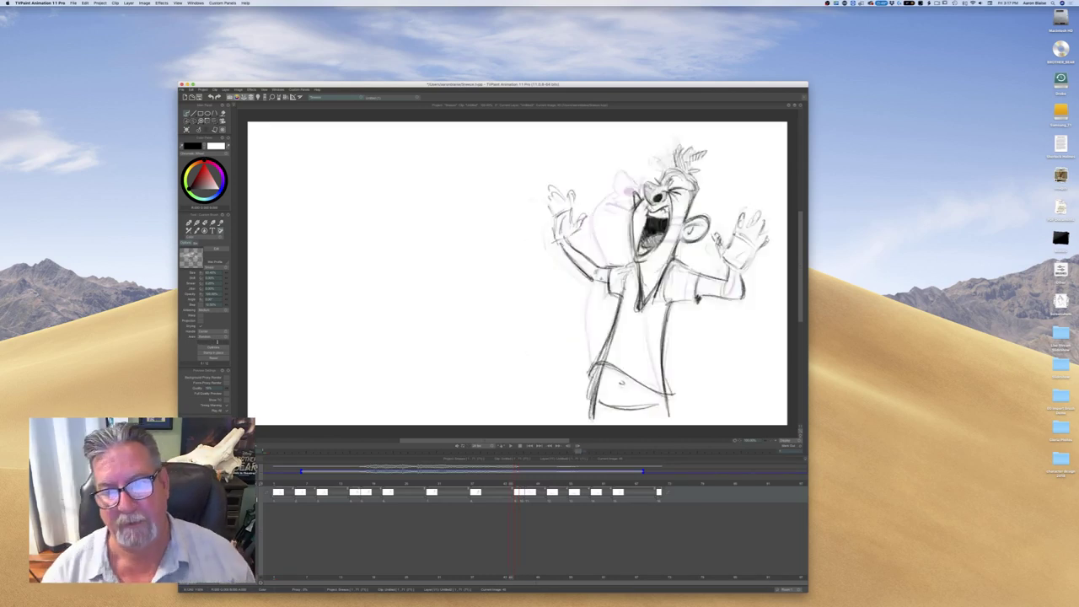
pyautogui.press('Right')
pyautogui.press('Left')
pyautogui.press('Right')
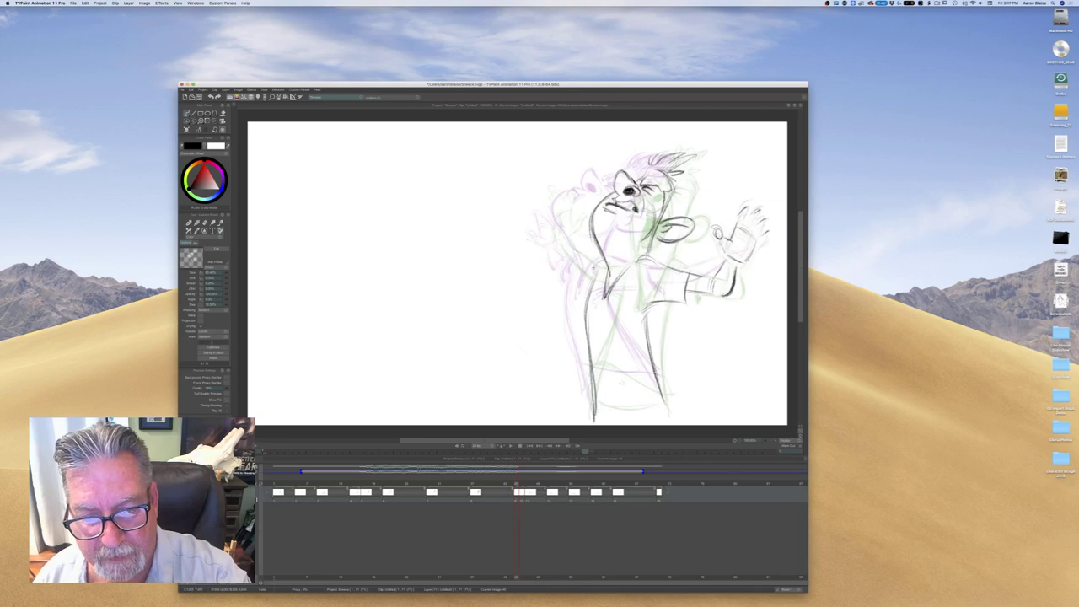
# Draw the front shoulder line from the neck base into the chest and flip drawings to check it
pyautogui.moveTo(596, 264); pyautogui.dragTo(591, 289)
pyautogui.press('Left')
pyautogui.press('Right')
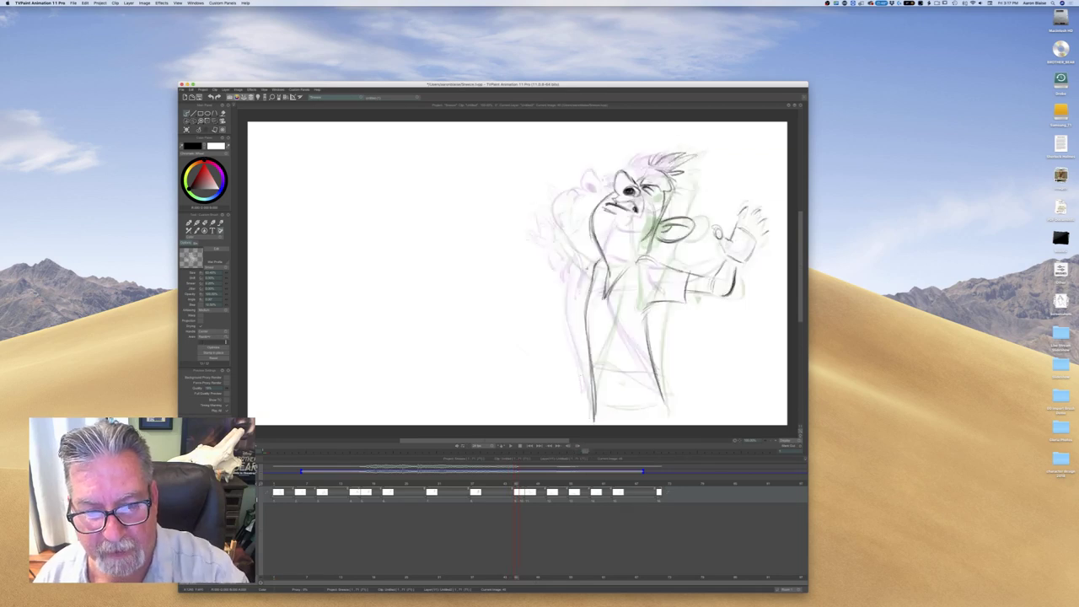
pyautogui.press('Right')
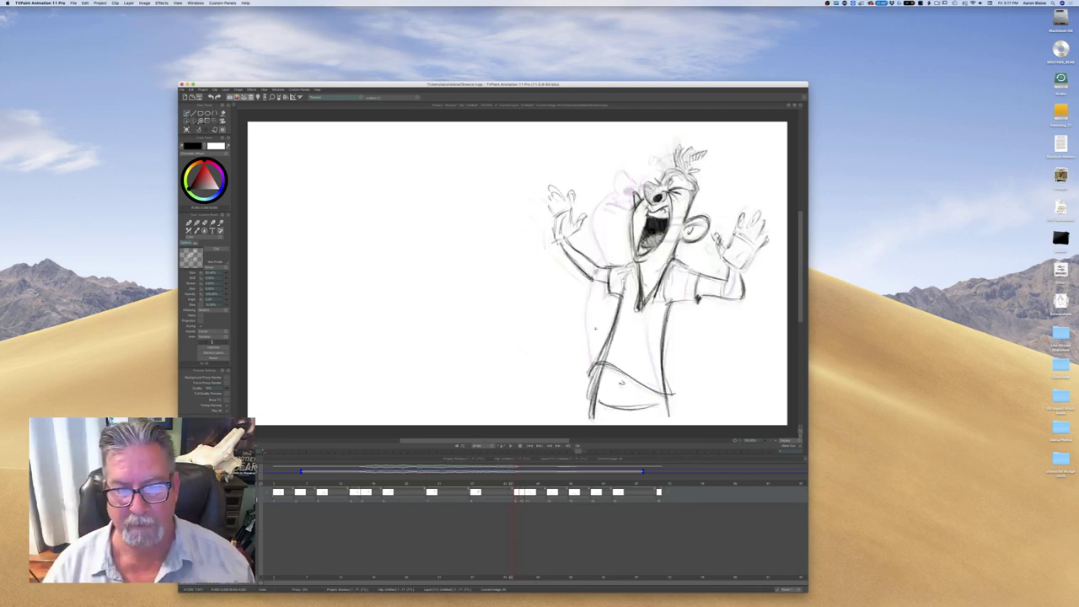
pyautogui.press('Left')
pyautogui.press('Right')
pyautogui.press('Left')
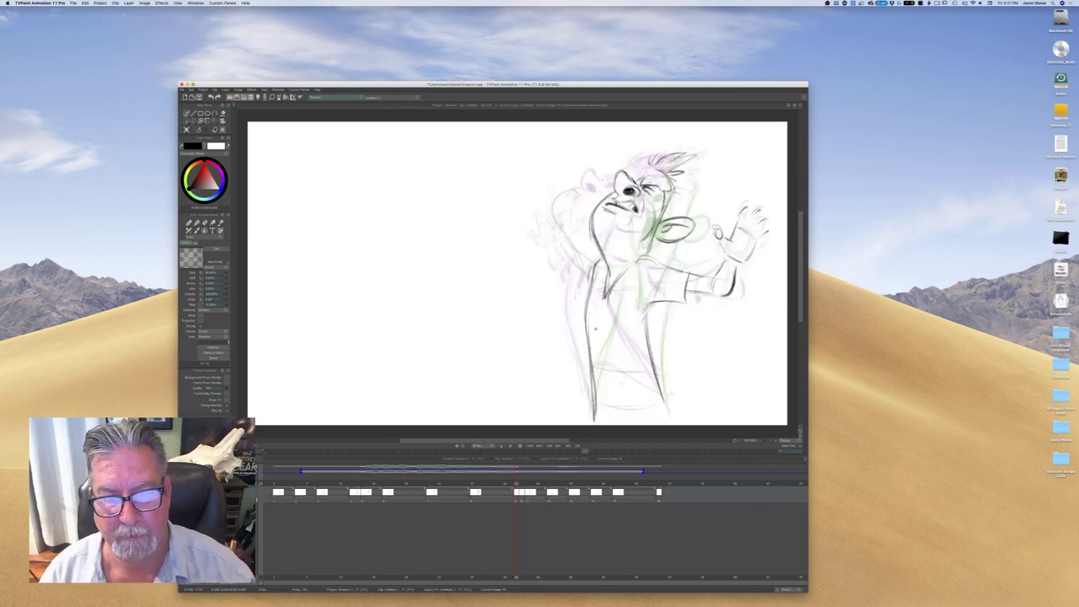
pyautogui.press('Right')
pyautogui.press('Left')
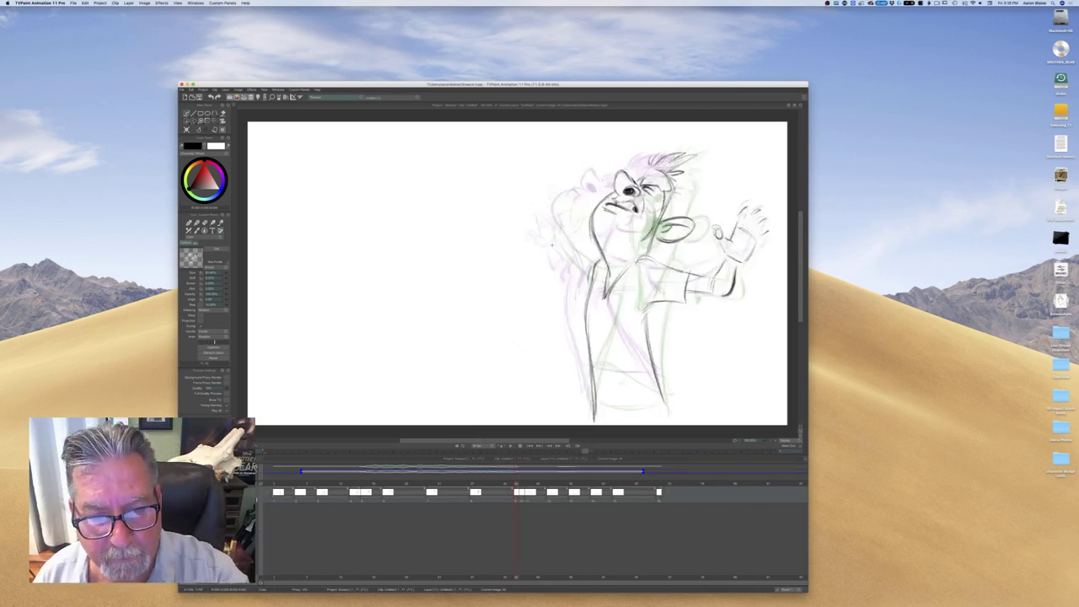
# Draw the raised front hand with its fingers and palm, and flip drawings to check it
pyautogui.moveTo(562, 220)
pyautogui.mouseDown()
pyautogui.moveTo(544, 200)
pyautogui.moveTo(531, 201)
pyautogui.moveTo(551, 242)
pyautogui.mouseUp()
pyautogui.moveTo(548, 233); pyautogui.dragTo(554, 245)
pyautogui.press('Left')
pyautogui.press('Right')
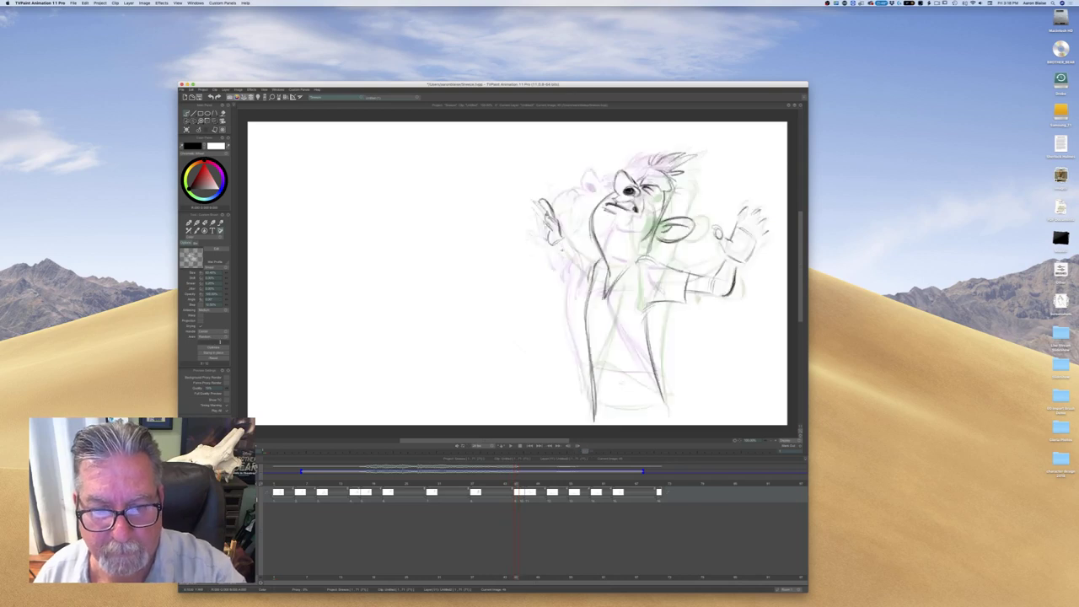
# Draw the front arm from the wrist down to the sleeve at the shoulder, flipping drawings to check the motion
pyautogui.press('Right')
pyautogui.press('Left')
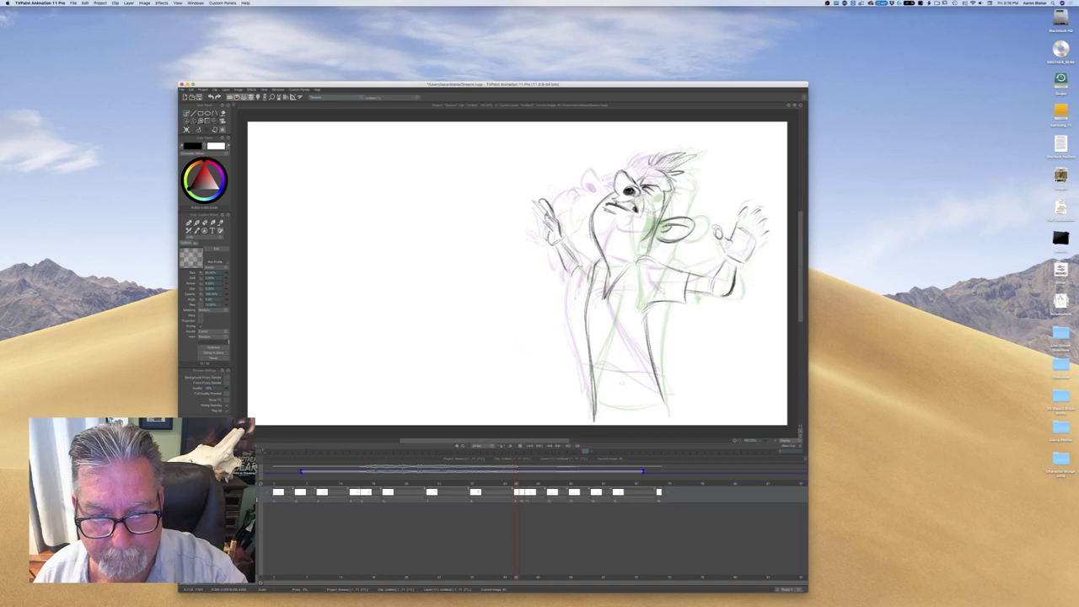
pyautogui.moveTo(563, 260); pyautogui.dragTo(571, 278)
pyautogui.press('Left')
pyautogui.press('Right')
pyautogui.press('Left')
pyautogui.press('Right')
pyautogui.press('Right')
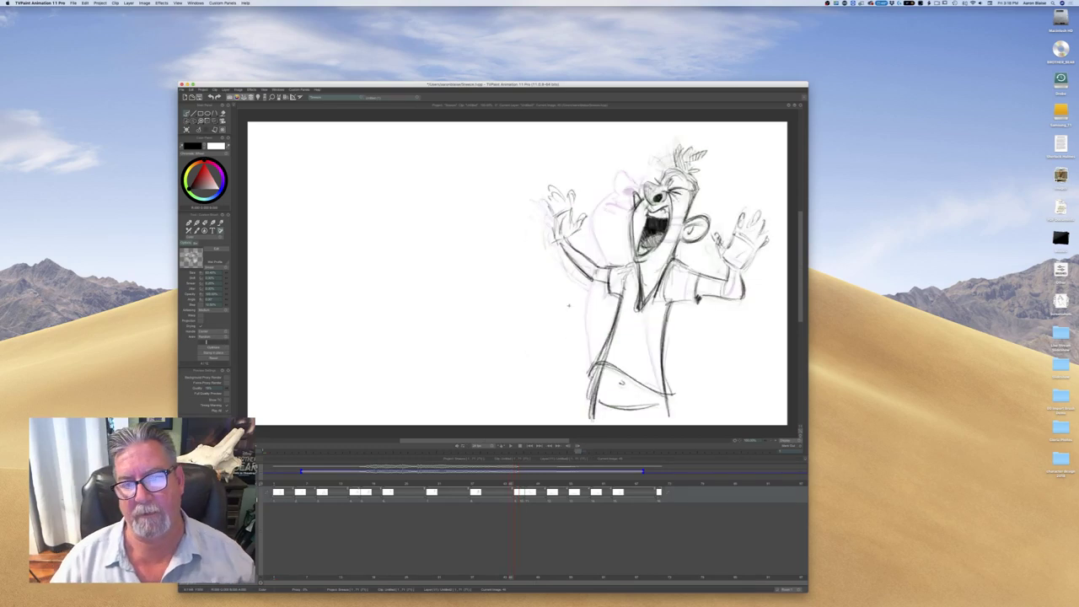
pyautogui.press('Left')
pyautogui.press('Right')
pyautogui.press('Left')
pyautogui.press('Right')
pyautogui.press('Left')
pyautogui.press('Right')
pyautogui.press('Left')
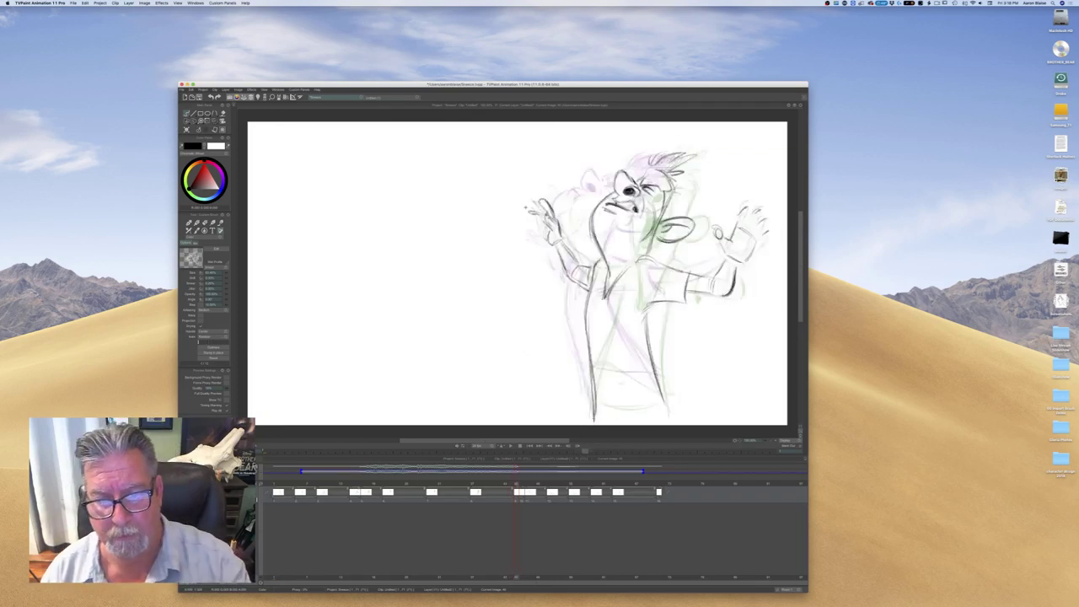
# Flip through the drawings around the new in-between to check how it moves into the puffed-cheek and sneeze poses
pyautogui.press('Right')
pyautogui.press('Left')
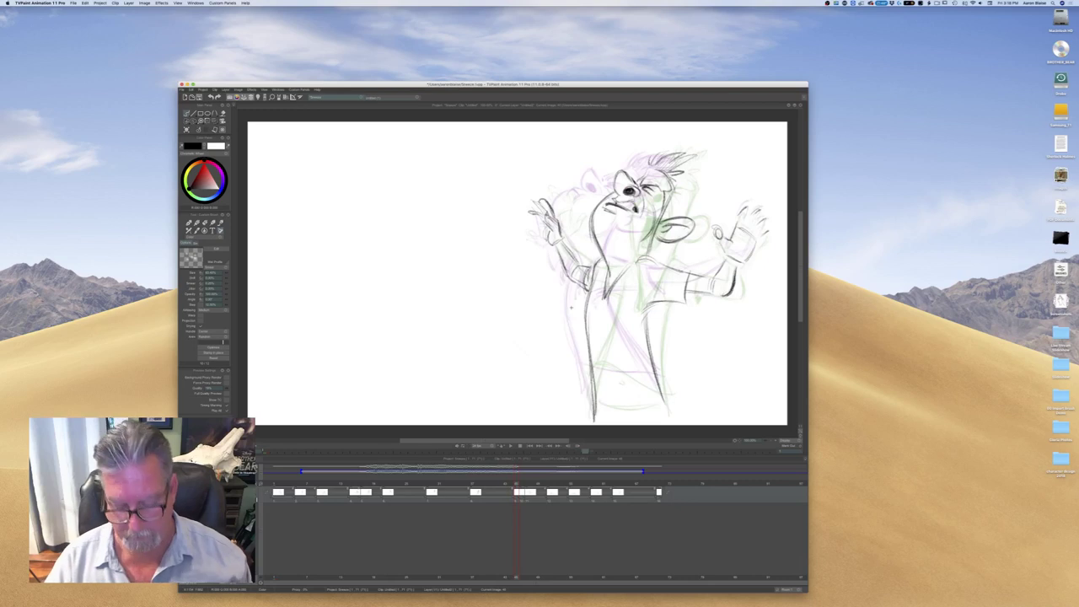
pyautogui.press('Down')
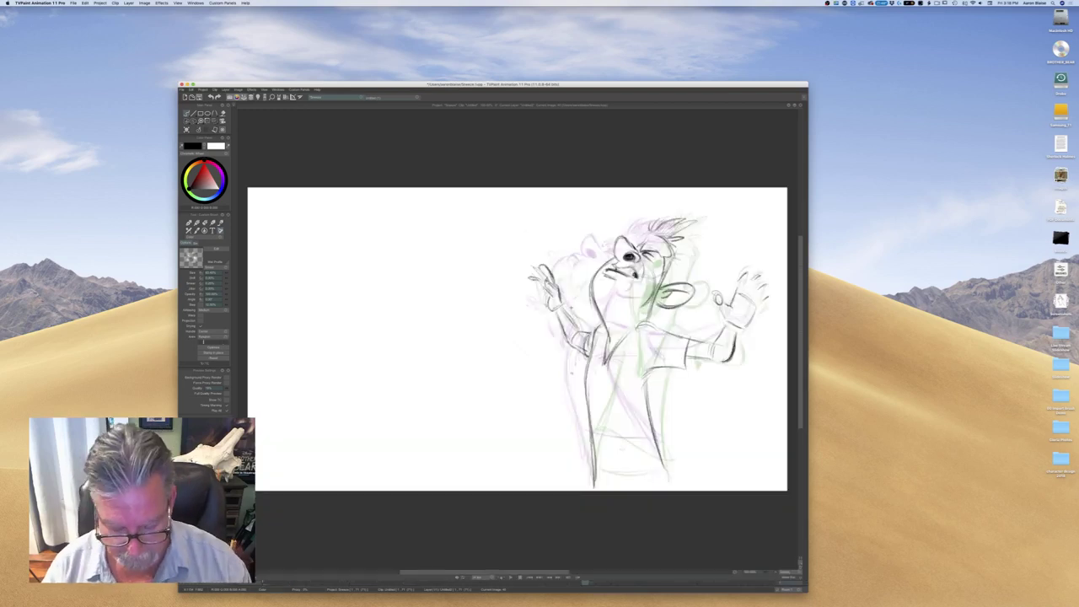
pyautogui.press('Tab')
pyautogui.press('Right')
pyautogui.press('Right')
pyautogui.press('Right')
pyautogui.press('Right')
# Compare the puffed-cheek drawing with the sneeze burst and the drawing after it to judge the jump between them
pyautogui.moveTo(533, 491)
pyautogui.mouseDown()
pyautogui.moveTo(479, 491)
pyautogui.moveTo(556, 492)
pyautogui.mouseUp()
pyautogui.press('Left')
pyautogui.press('Left')
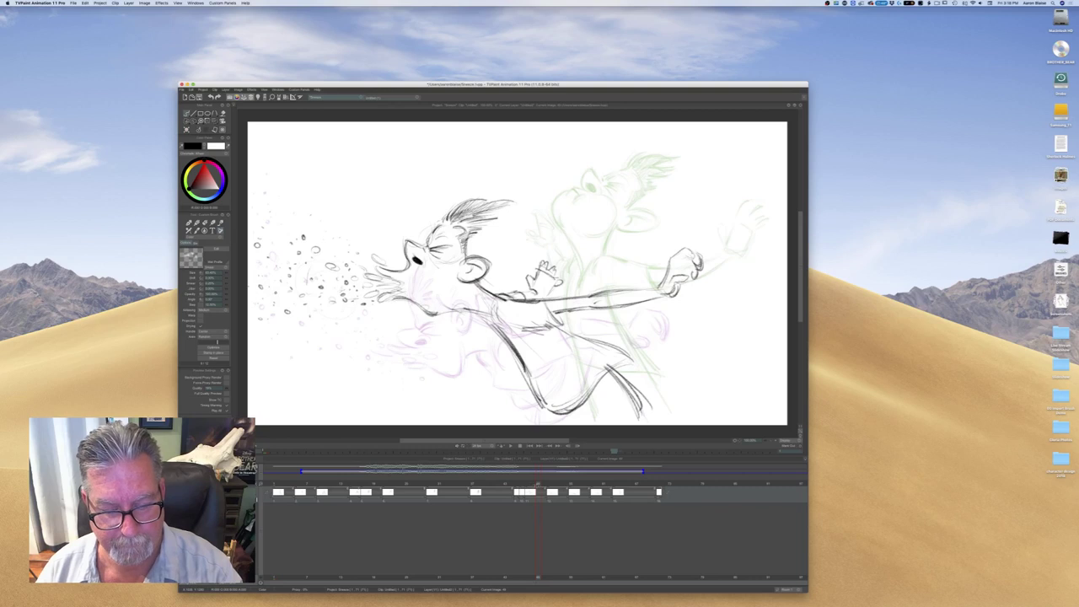
pyautogui.press('Right')
pyautogui.press('Left')
pyautogui.press('Left')
pyautogui.press('Right')
pyautogui.press('Right')
pyautogui.press('Left')
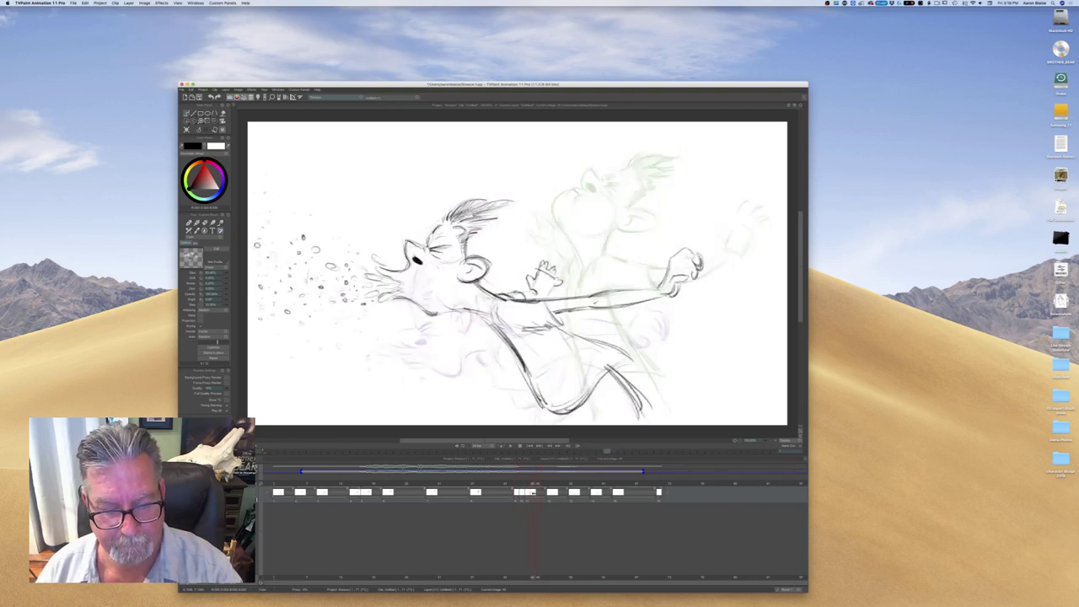
pyautogui.press('Right')
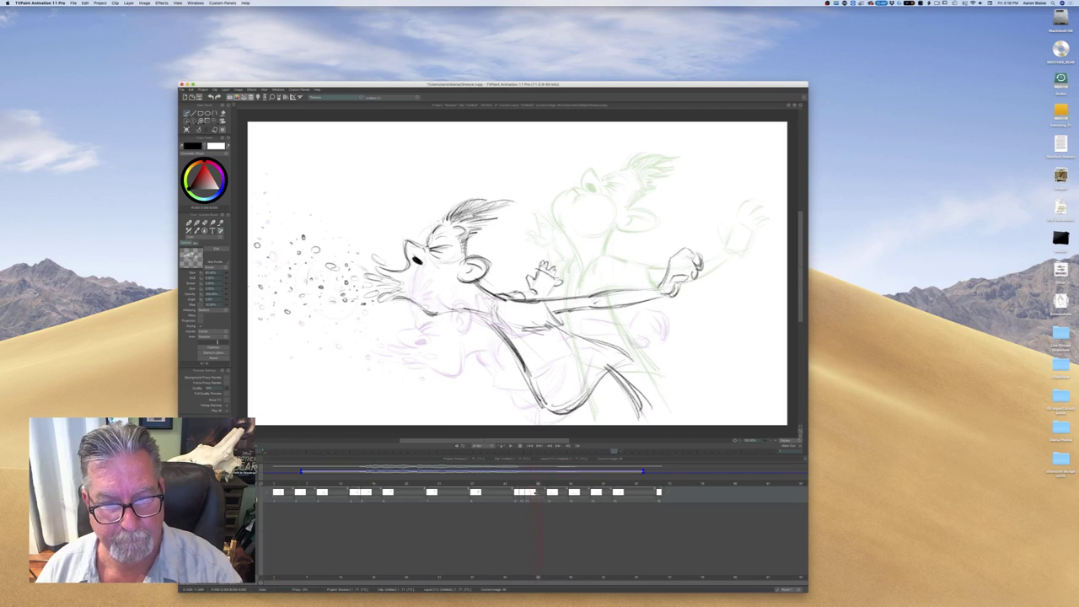
pyautogui.press('Left')
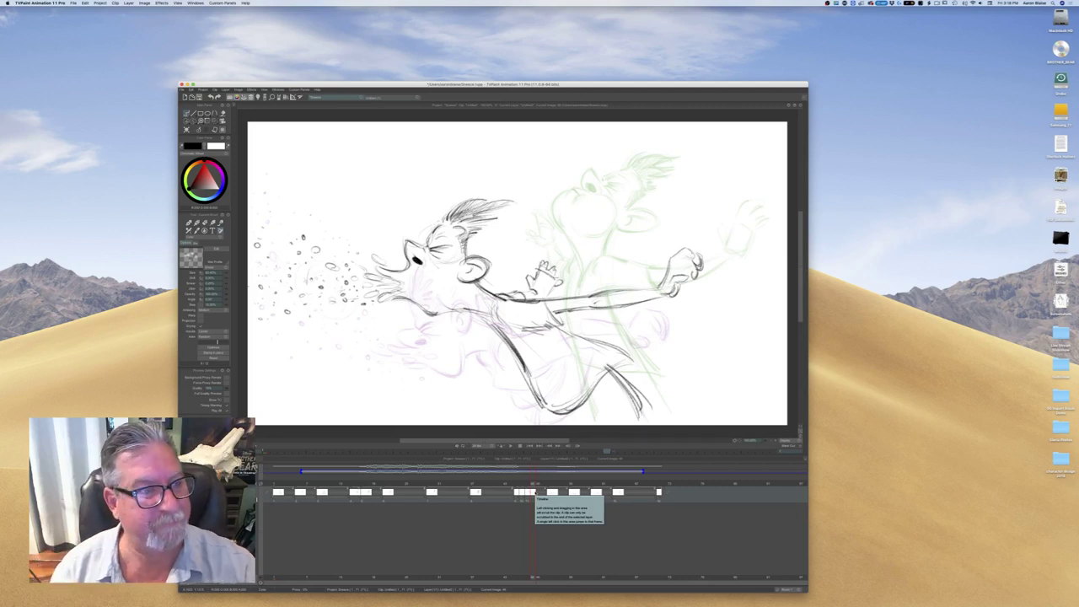
# Insert a blank drawing in the timeline between the puffed-cheek pose and the sneeze burst
pyautogui.click(187, 131)
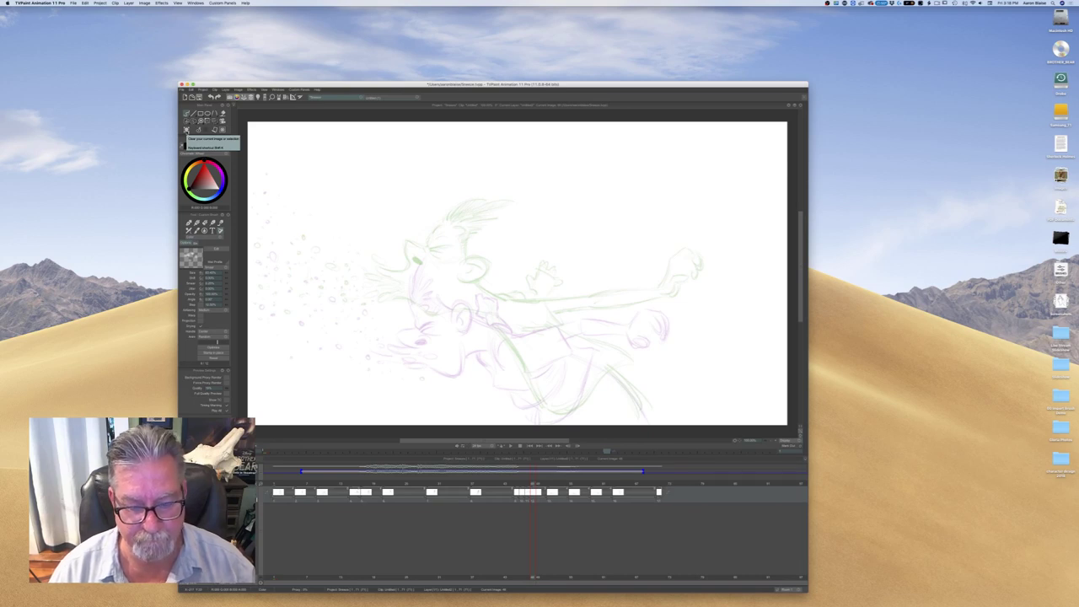
pyautogui.press('super+z')
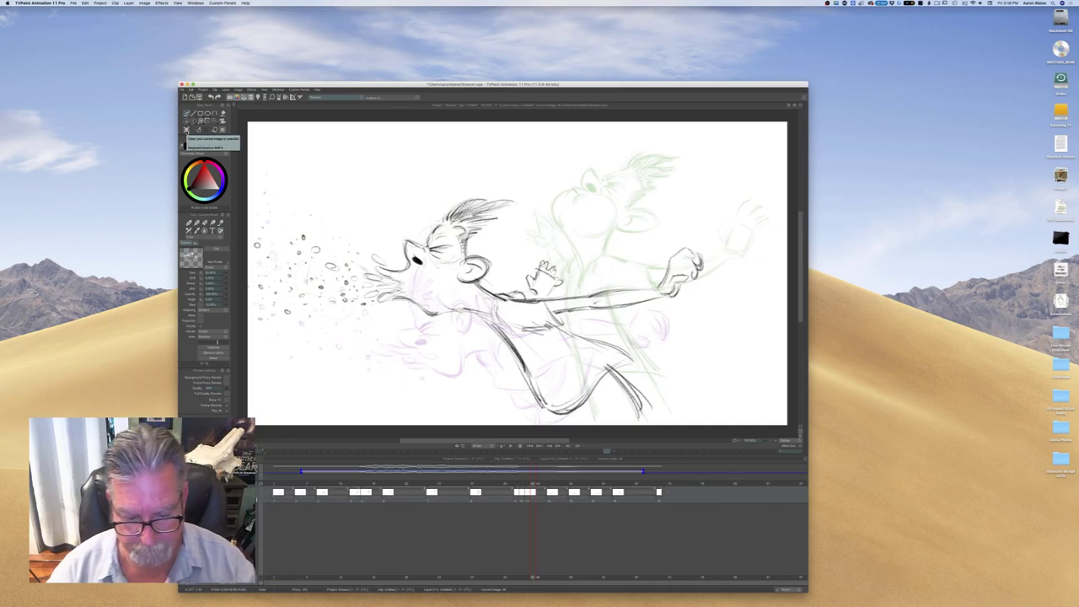
pyautogui.moveTo(527, 490); pyautogui.dragTo(535, 491)
pyautogui.press('Right')
pyautogui.press('Left')
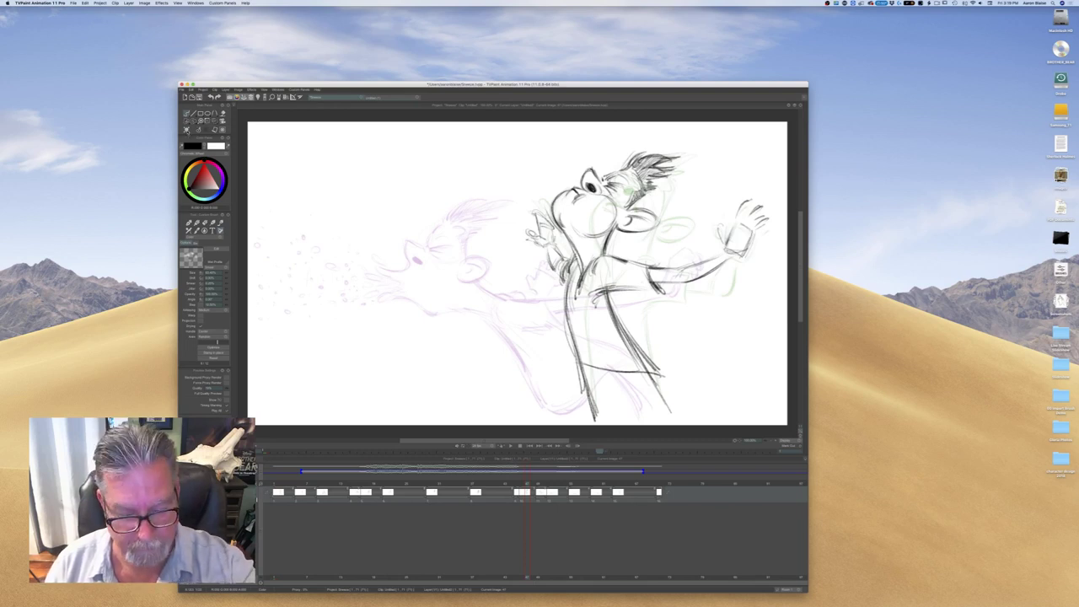
pyautogui.click(187, 130)
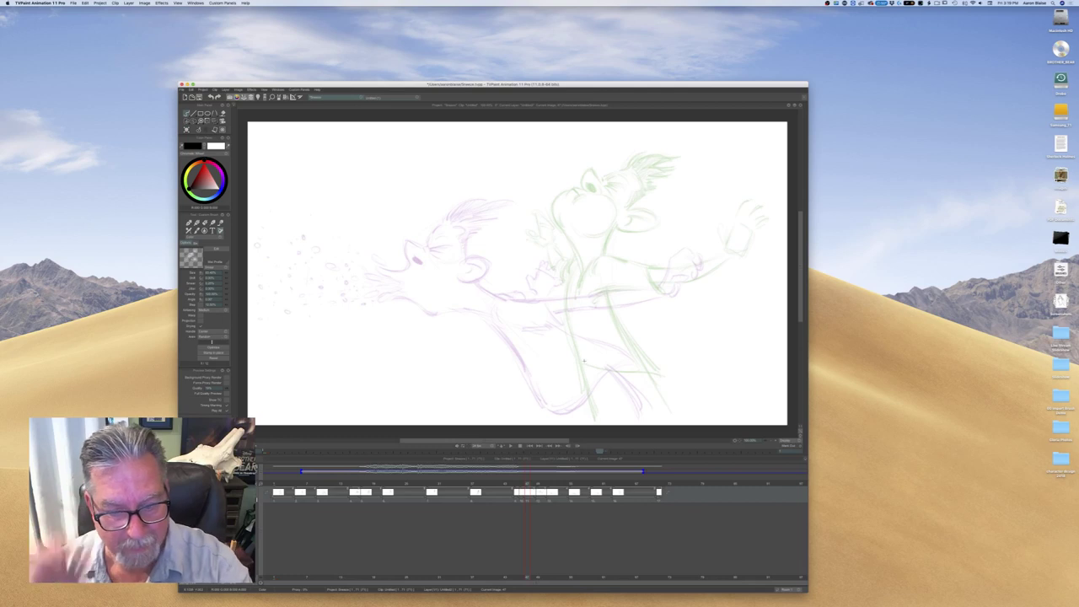
# Sketch the forward-leaning back line from the back of the head down to the seat, and flip drawings to check it
pyautogui.moveTo(586, 316); pyautogui.dragTo(648, 402)
pyautogui.moveTo(614, 352); pyautogui.dragTo(655, 416)
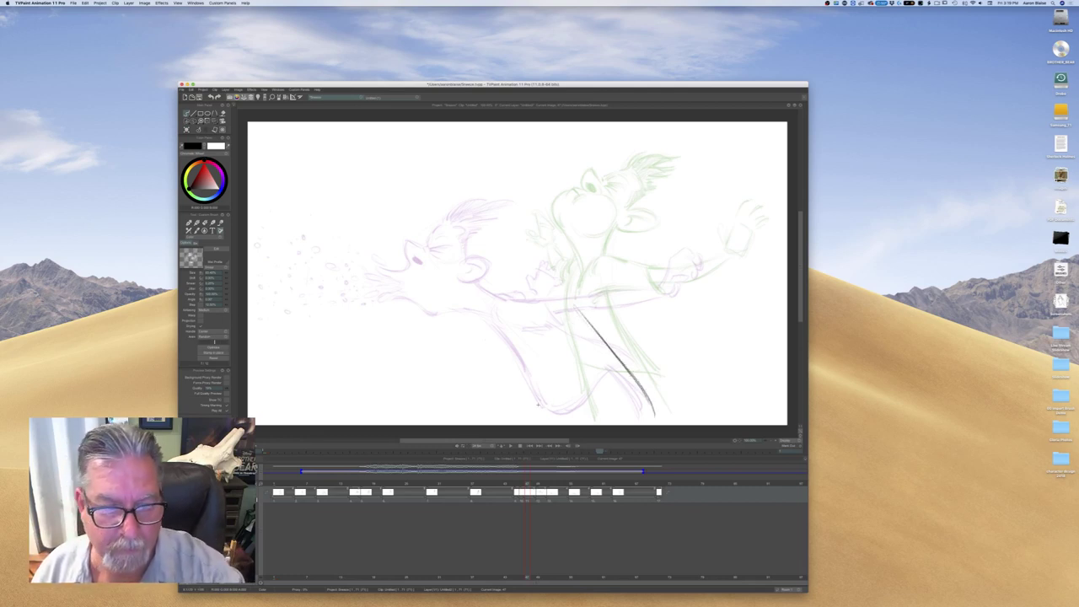
pyautogui.moveTo(538, 245)
pyautogui.mouseDown()
pyautogui.moveTo(536, 190)
pyautogui.moveTo(548, 263)
pyautogui.moveTo(536, 242)
pyautogui.moveTo(532, 226)
pyautogui.moveTo(600, 339)
pyautogui.mouseUp()
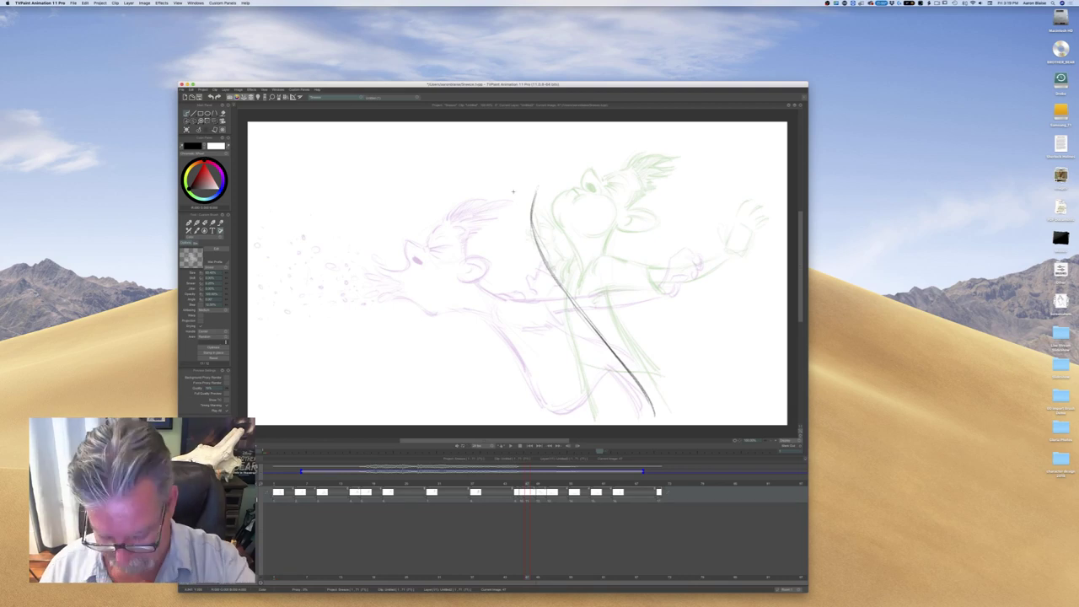
pyautogui.press('Left')
pyautogui.press('Right')
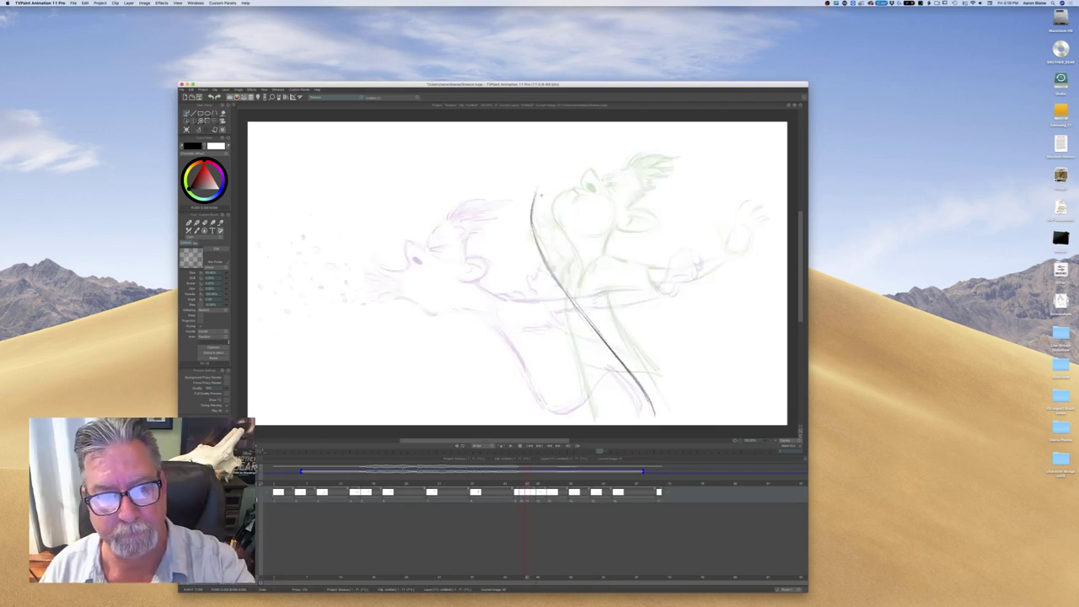
# Strengthen the back of the head and add the top of the skull, flipping drawings to compare
pyautogui.moveTo(536, 189)
pyautogui.mouseDown()
pyautogui.moveTo(516, 175)
pyautogui.moveTo(536, 196)
pyautogui.moveTo(537, 250)
pyautogui.mouseUp()
pyautogui.moveTo(516, 174)
pyautogui.mouseDown()
pyautogui.moveTo(536, 189)
pyautogui.moveTo(526, 180)
pyautogui.mouseUp()
pyautogui.press('Right')
pyautogui.press('Left')
pyautogui.press('Right')
pyautogui.press('Left')
pyautogui.press('Right')
pyautogui.press('Left')
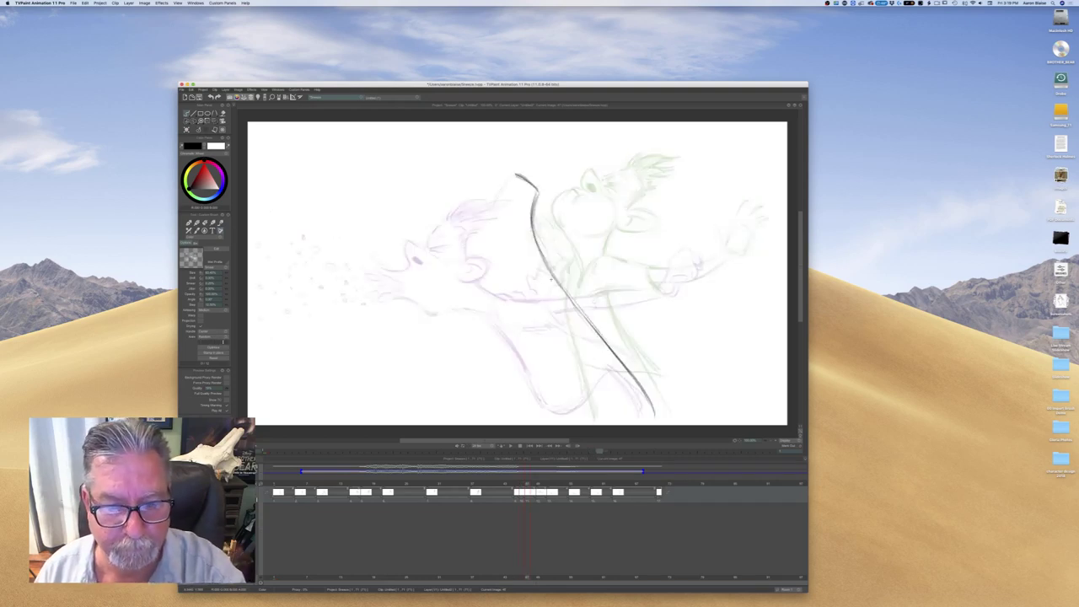
# Draw a small shoulder arc against the back line and flip drawings to check its placement
pyautogui.press('Left')
pyautogui.press('Right')
pyautogui.press('Left')
pyautogui.press('Right')
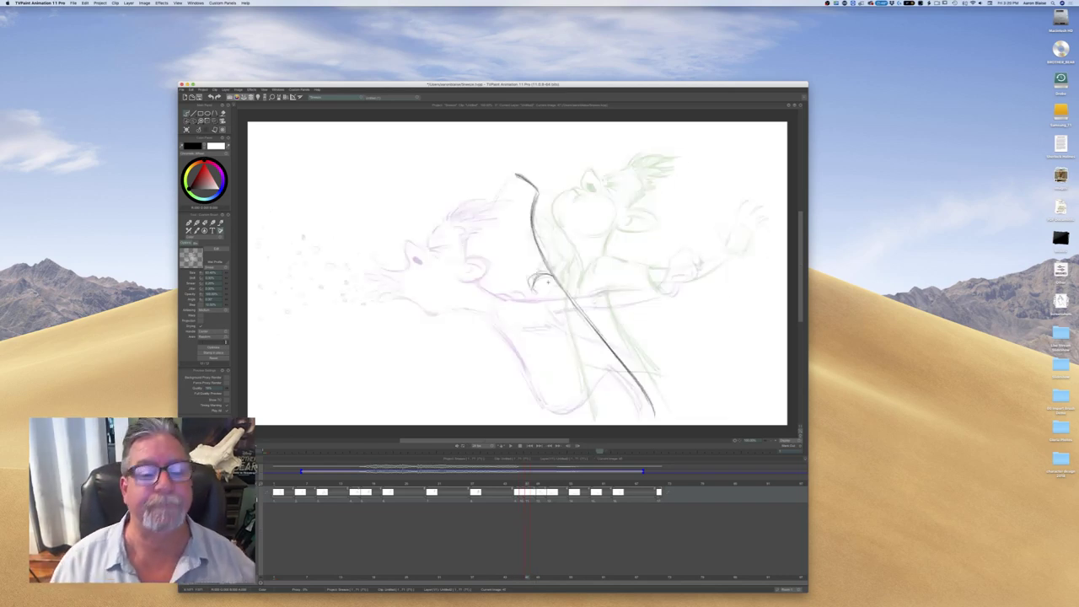
pyautogui.press('Left')
pyautogui.press('Right')
pyautogui.press('Left')
pyautogui.press('Right')
pyautogui.press('Left')
pyautogui.press('Right')
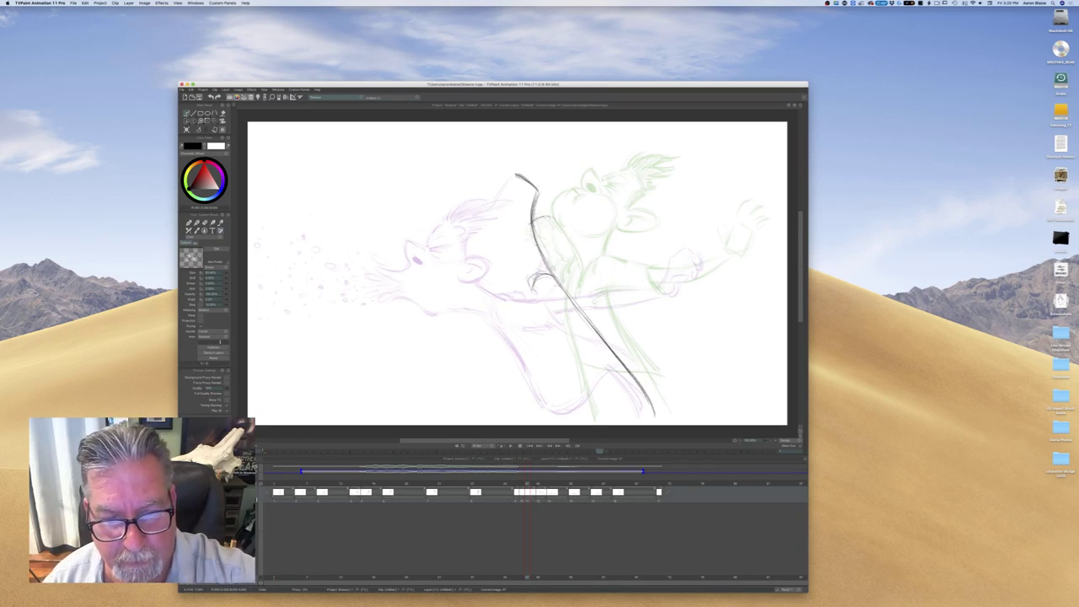
# Draw the ear over the back-of-head line, erase the line inside it, add its inner fold, and flip to check
pyautogui.moveTo(546, 243)
pyautogui.mouseDown()
pyautogui.moveTo(526, 239)
pyautogui.moveTo(554, 233)
pyautogui.moveTo(546, 217)
pyautogui.moveTo(533, 221)
pyautogui.moveTo(544, 242)
pyautogui.moveTo(556, 229)
pyautogui.mouseUp()
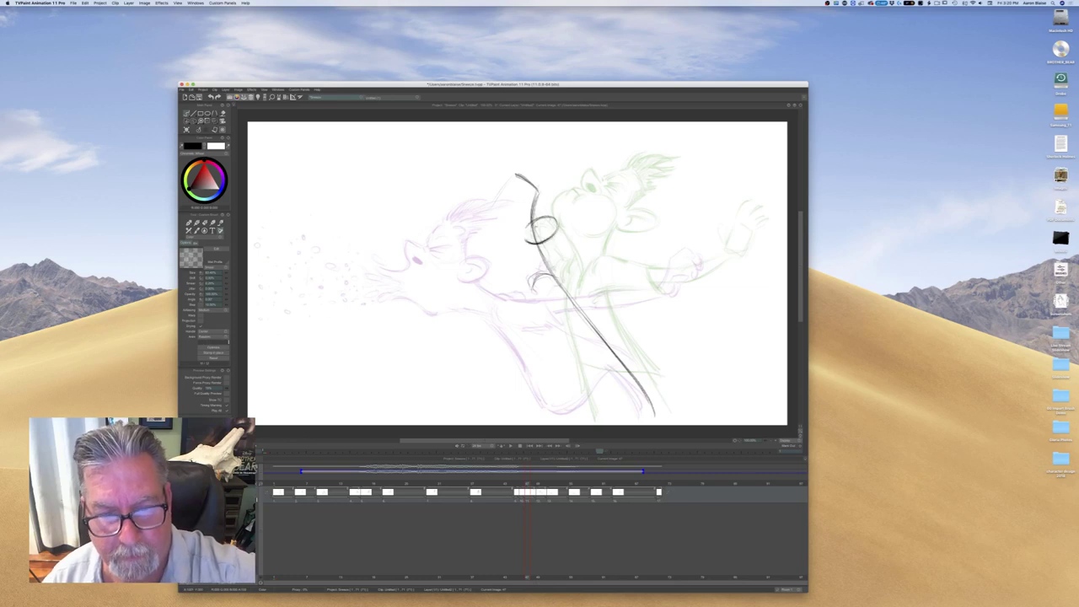
pyautogui.press('e')
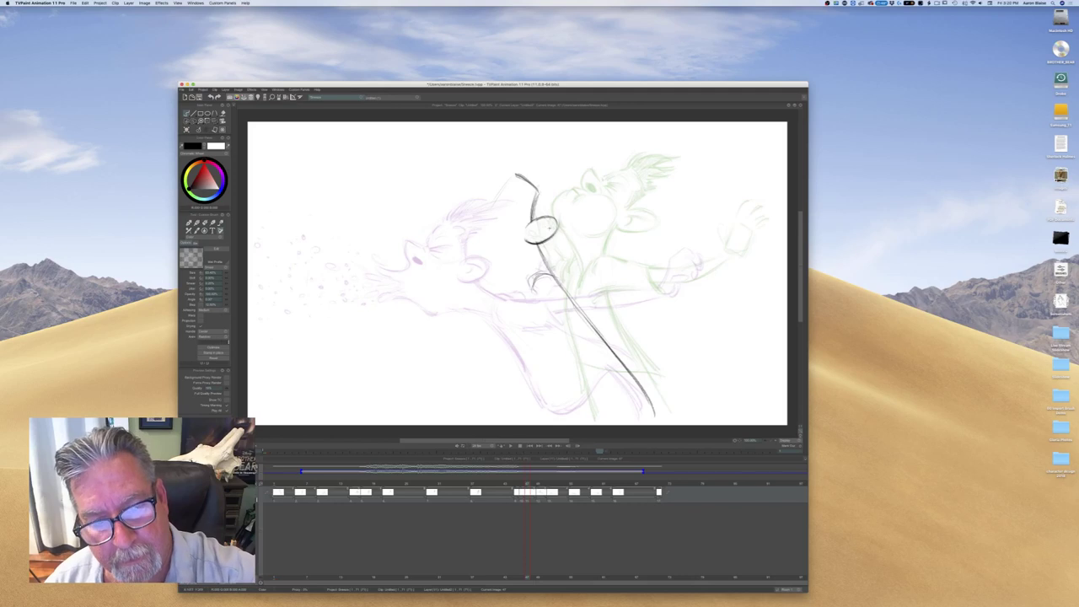
pyautogui.moveTo(538, 226); pyautogui.dragTo(534, 235)
pyautogui.press('Left')
pyautogui.press('Right')
pyautogui.press('Left')
pyautogui.press('Right')
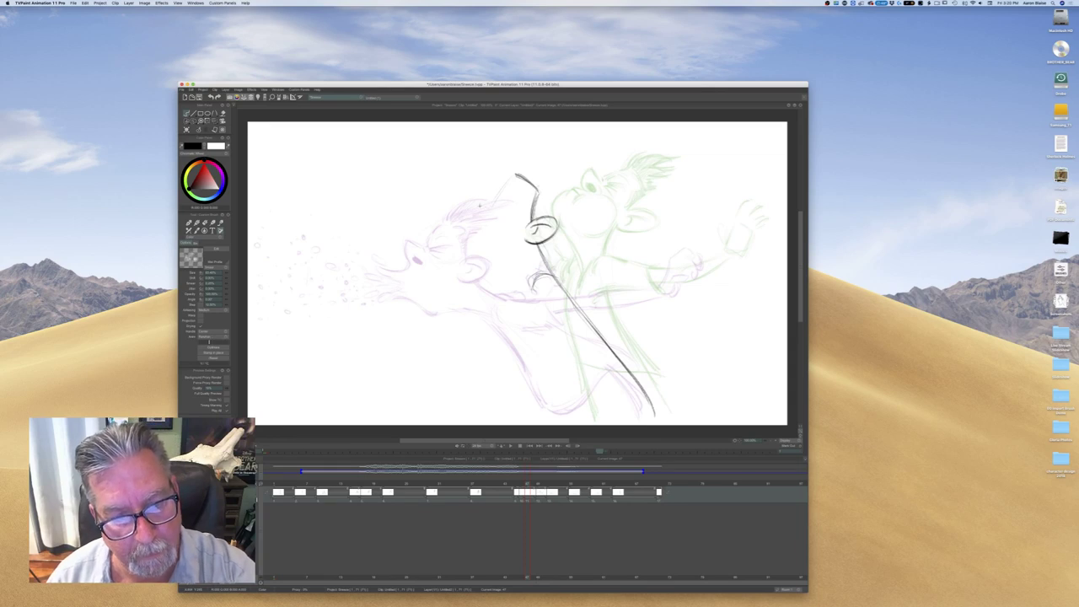
# Draw the face with the nose and nostril, puffed cheek, pursed mouth and squeezed-shut eye
pyautogui.moveTo(476, 199)
pyautogui.mouseDown()
pyautogui.moveTo(485, 207)
pyautogui.moveTo(468, 221)
pyautogui.moveTo(480, 205)
pyautogui.moveTo(469, 205)
pyautogui.moveTo(481, 222)
pyautogui.mouseUp()
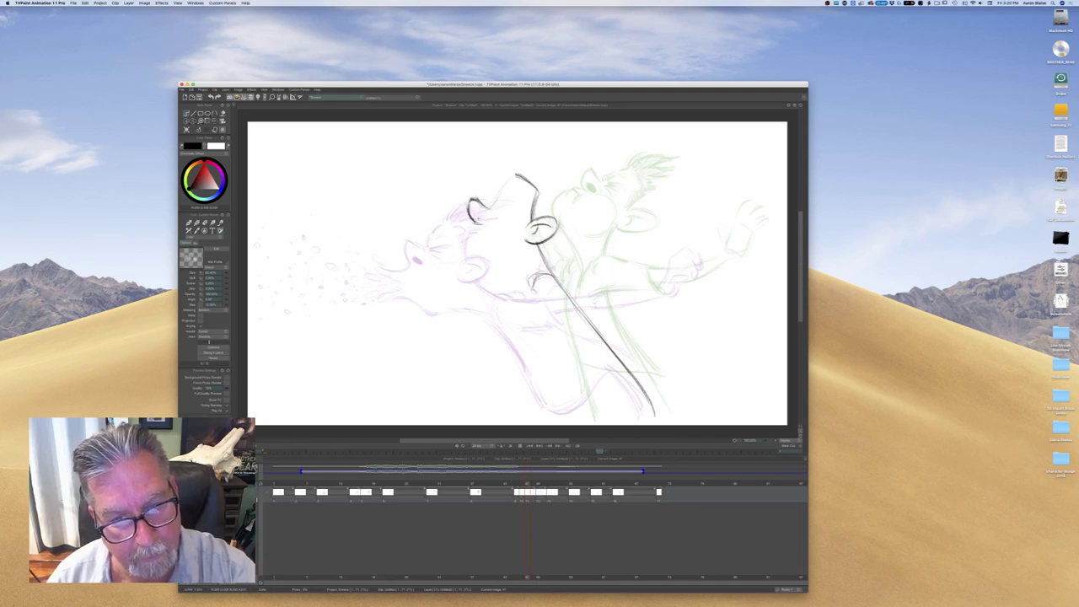
pyautogui.moveTo(478, 220); pyautogui.dragTo(492, 221)
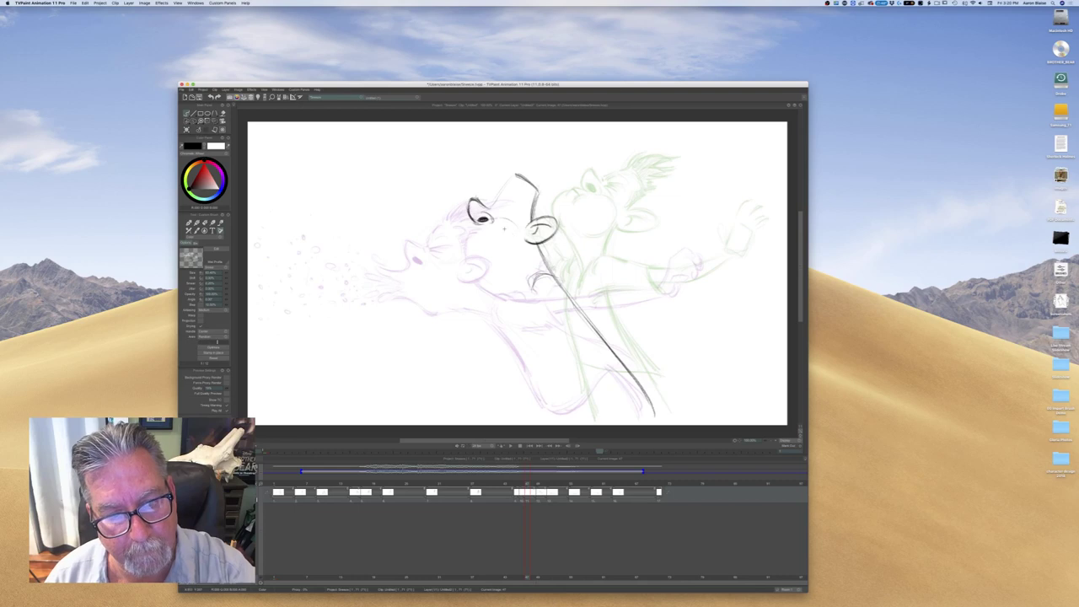
pyautogui.moveTo(498, 221)
pyautogui.mouseDown()
pyautogui.moveTo(514, 233)
pyautogui.moveTo(495, 258)
pyautogui.mouseUp()
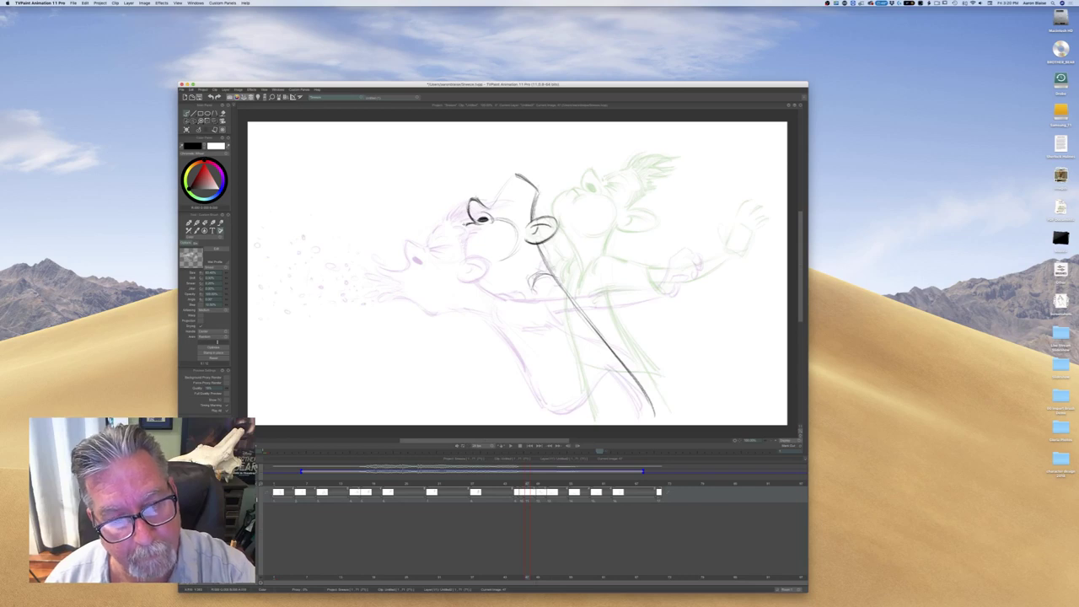
pyautogui.moveTo(476, 227); pyautogui.dragTo(472, 238)
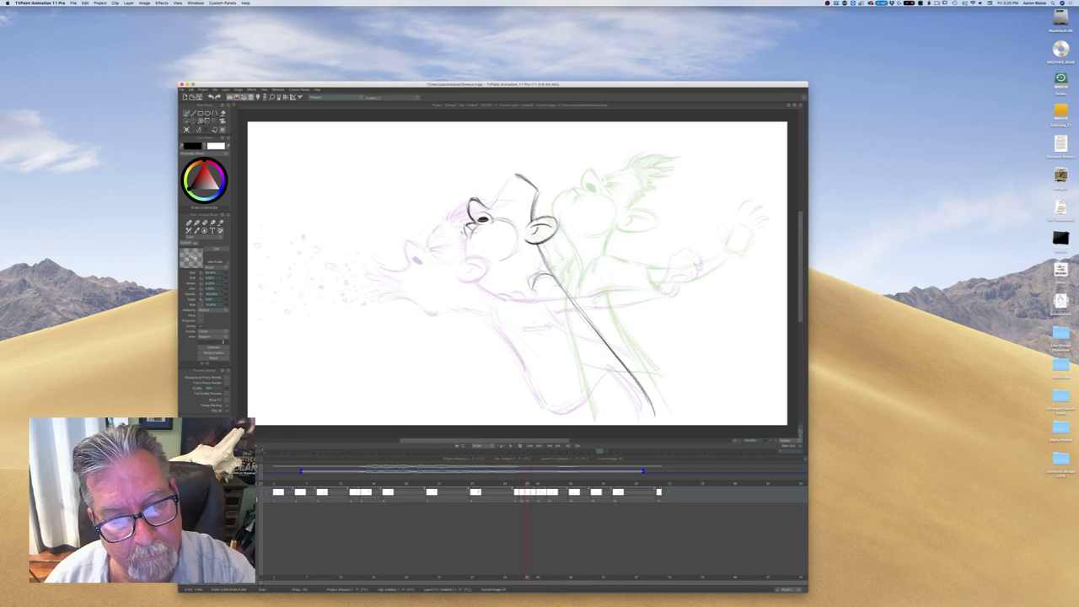
pyautogui.moveTo(463, 243); pyautogui.dragTo(465, 266)
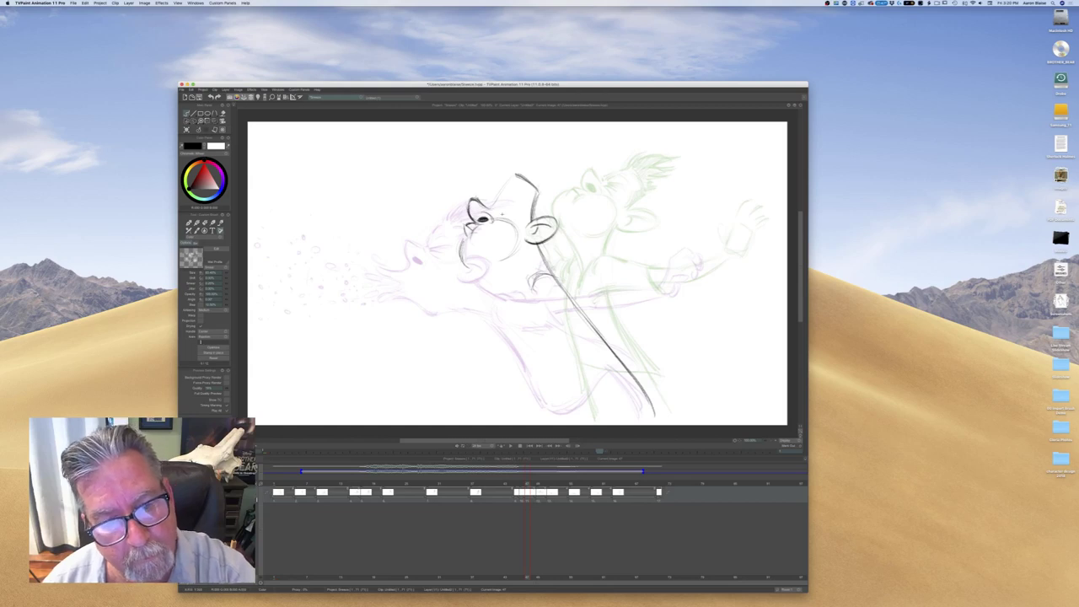
pyautogui.moveTo(493, 210); pyautogui.dragTo(504, 213)
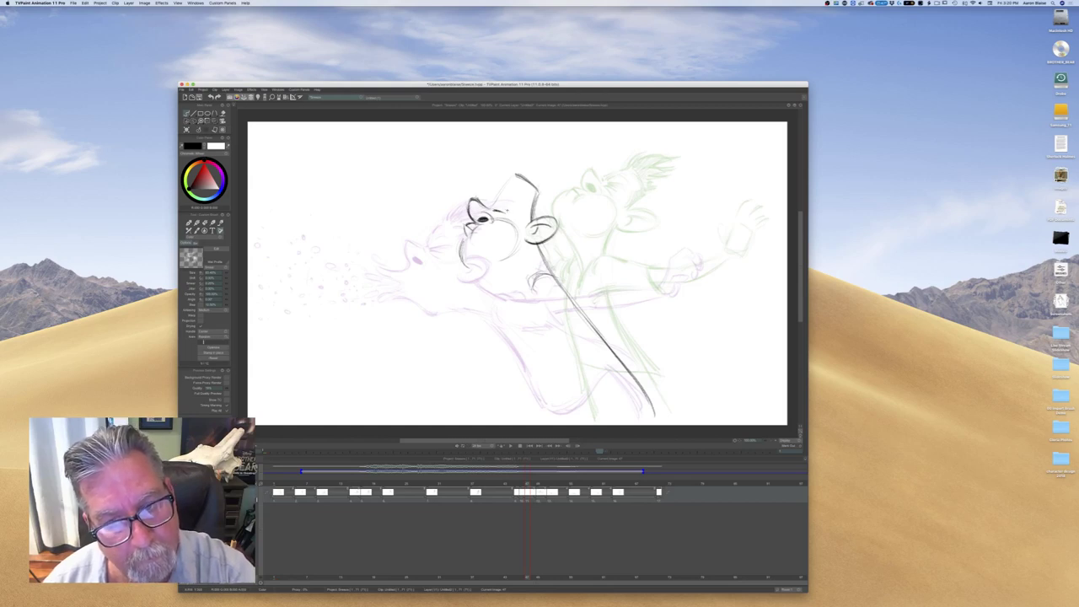
pyautogui.moveTo(492, 210)
pyautogui.mouseDown()
pyautogui.moveTo(508, 208)
pyautogui.moveTo(500, 195)
pyautogui.moveTo(504, 220)
pyautogui.mouseUp()
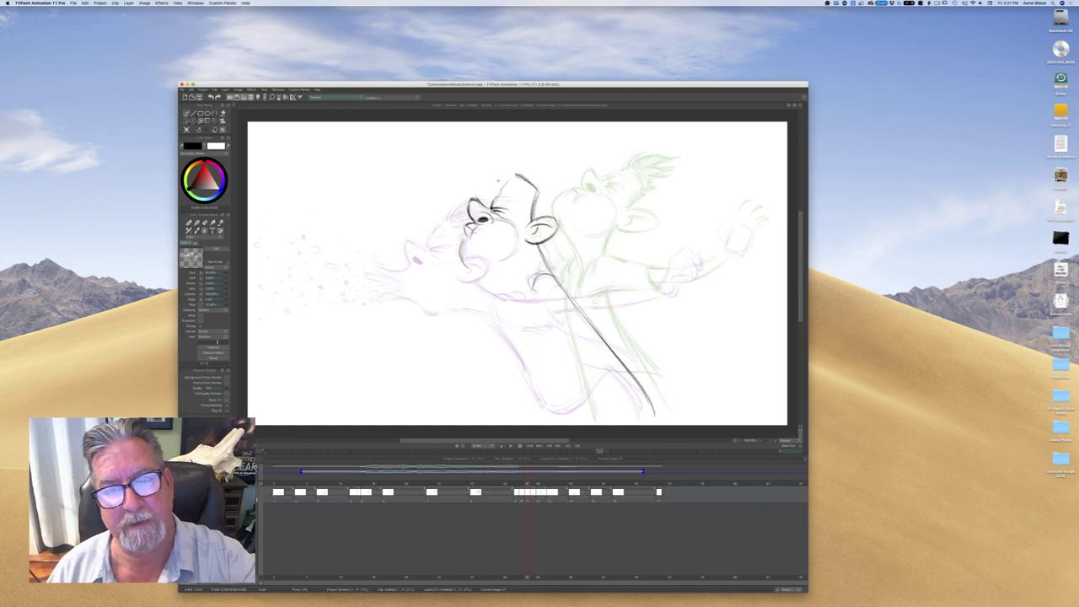
# Erase the top of the skull line, draw the swept-back hair and hairline above the ear, and flip to check
pyautogui.press('e')
pyautogui.moveTo(528, 179); pyautogui.dragTo(508, 173)
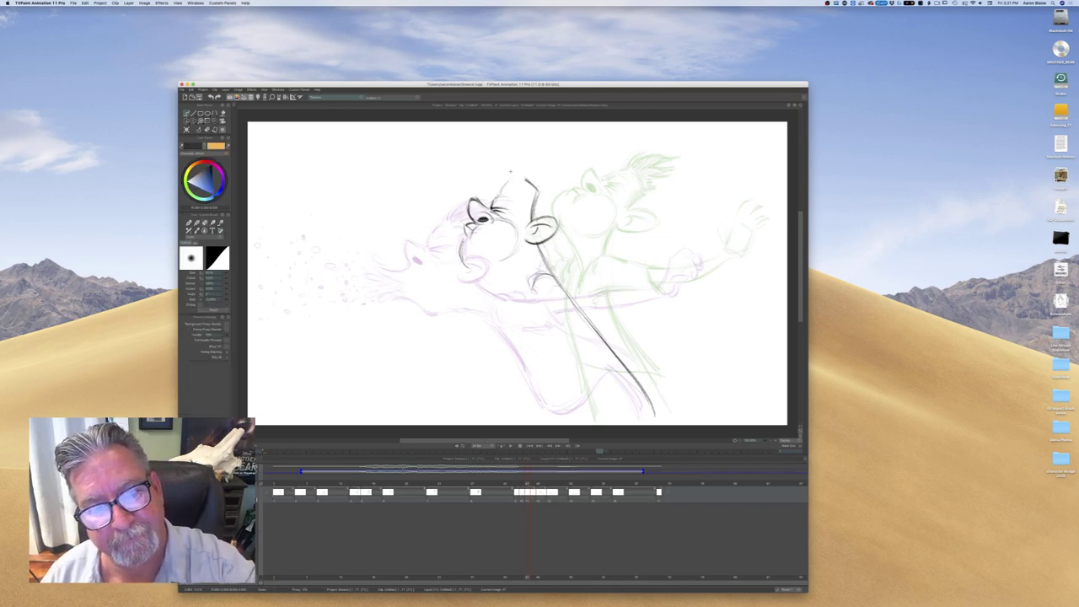
pyautogui.press('b')
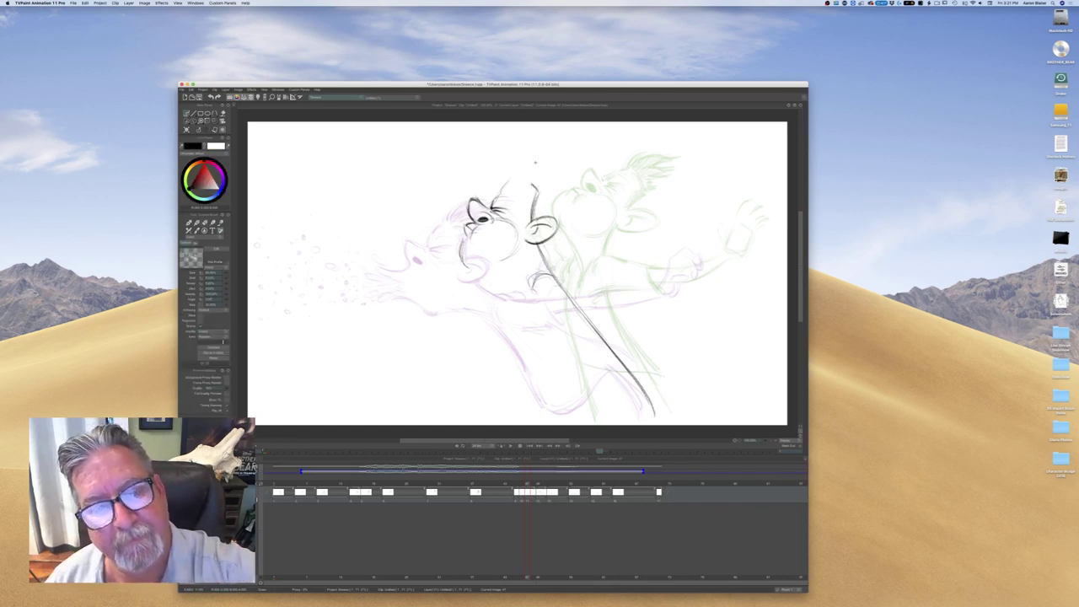
pyautogui.moveTo(530, 161)
pyautogui.mouseDown()
pyautogui.moveTo(514, 175)
pyautogui.moveTo(533, 161)
pyautogui.moveTo(586, 159)
pyautogui.moveTo(532, 179)
pyautogui.moveTo(542, 192)
pyautogui.moveTo(517, 183)
pyautogui.mouseUp()
pyautogui.moveTo(522, 189)
pyautogui.mouseDown()
pyautogui.moveTo(531, 195)
pyautogui.moveTo(525, 224)
pyautogui.mouseUp()
pyautogui.press('Left')
pyautogui.press('Right')
pyautogui.press('Left')
pyautogui.press('Right')
pyautogui.press('Left')
pyautogui.press('Right')
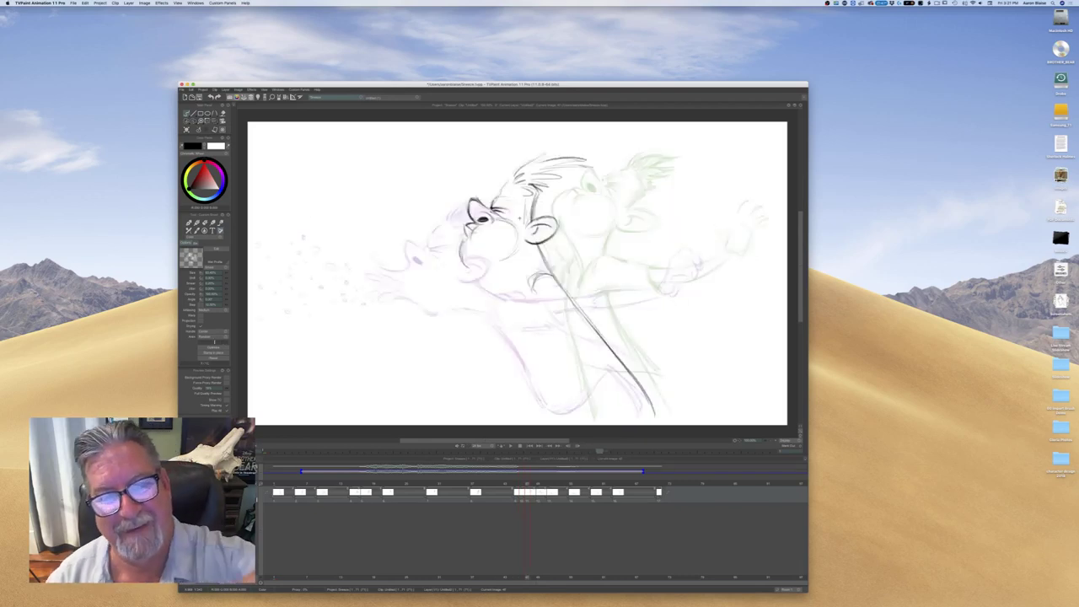
# Shade the hair and the sideburn area with hatching strokes, and flip drawings to compare
pyautogui.moveTo(553, 163); pyautogui.dragTo(517, 181)
pyautogui.moveTo(525, 166); pyautogui.dragTo(520, 186)
pyautogui.moveTo(532, 175); pyautogui.dragTo(524, 208)
pyautogui.moveTo(533, 202); pyautogui.dragTo(524, 209)
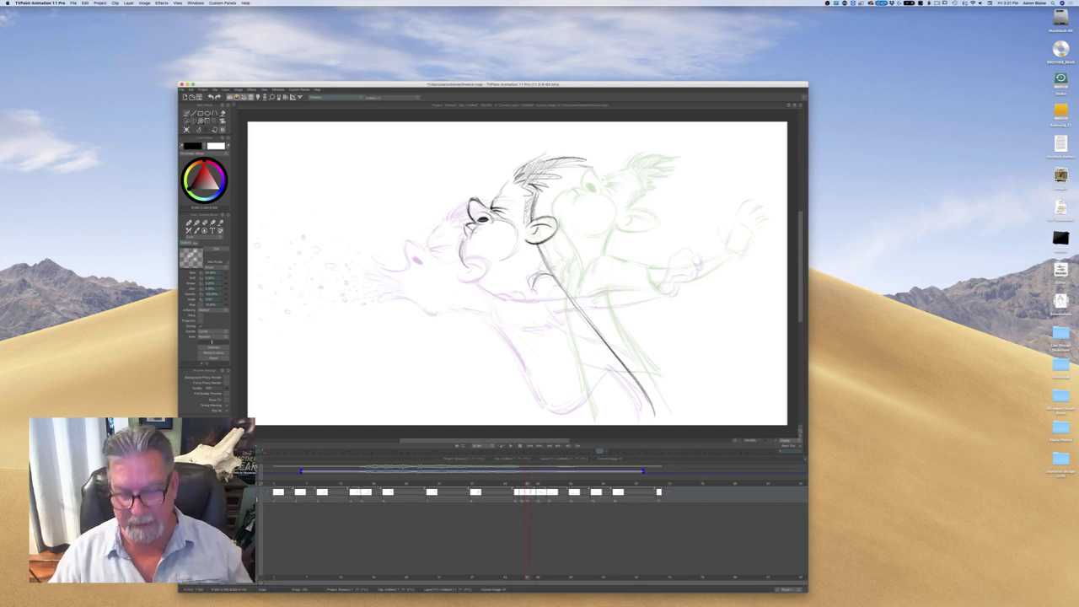
pyautogui.press('Left')
pyautogui.press('Right')
pyautogui.press('Left')
pyautogui.press('Right')
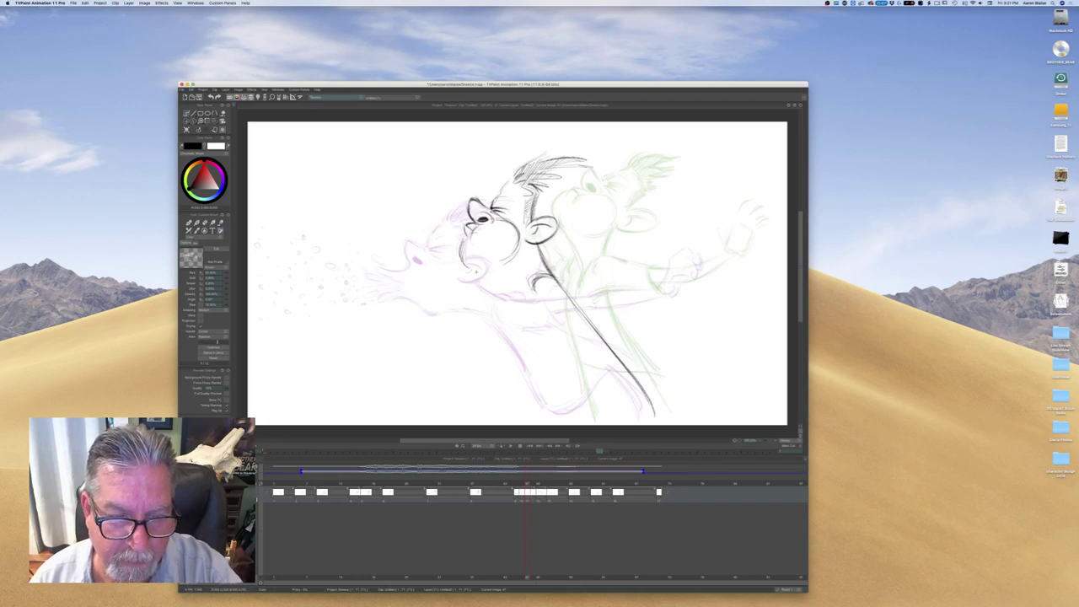
# Draw the throat, shoulder, top of the trailing arm and torso lines beneath it, and erase the back line crossing the arm
pyautogui.moveTo(513, 271)
pyautogui.mouseDown()
pyautogui.moveTo(534, 284)
pyautogui.moveTo(601, 281)
pyautogui.mouseUp()
pyautogui.press('Left')
pyautogui.press('Right')
pyautogui.moveTo(610, 293); pyautogui.dragTo(622, 317)
pyautogui.moveTo(559, 307); pyautogui.dragTo(593, 313)
pyautogui.press('e')
pyautogui.moveTo(555, 281)
pyautogui.mouseDown()
pyautogui.moveTo(577, 304)
pyautogui.moveTo(630, 281)
pyautogui.mouseUp()
pyautogui.press('Left')
pyautogui.press('Right')
pyautogui.press('Left')
pyautogui.press('Right')
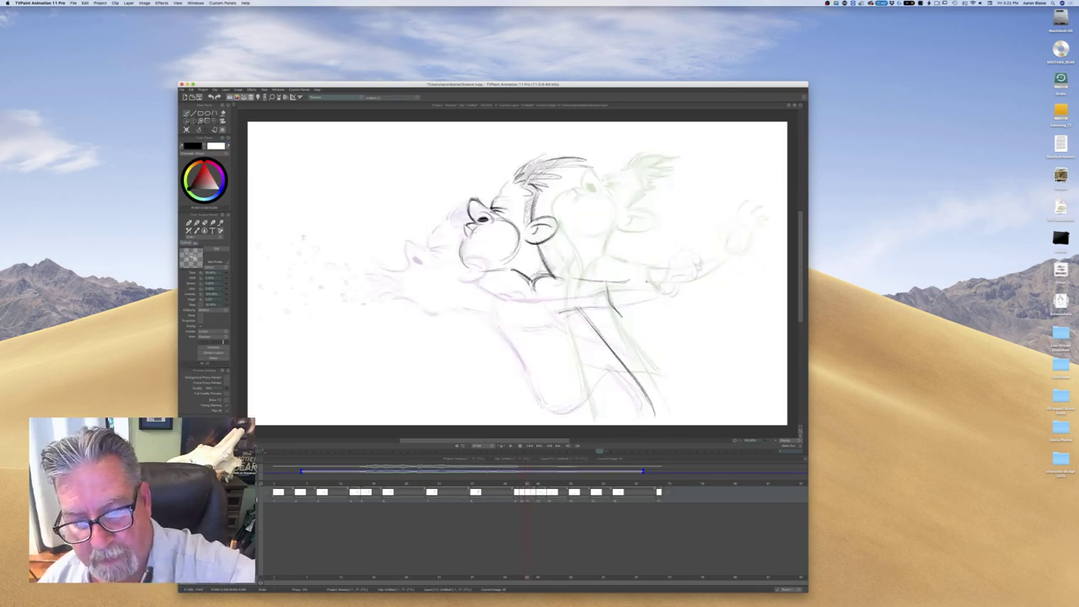
# Extend the trailing arm through the sleeve cuff and forearm to the wrist, and flip drawings to check the motion
pyautogui.moveTo(593, 282)
pyautogui.mouseDown()
pyautogui.moveTo(646, 293)
pyautogui.moveTo(668, 276)
pyautogui.moveTo(700, 275)
pyautogui.mouseUp()
pyautogui.moveTo(639, 297); pyautogui.dragTo(671, 288)
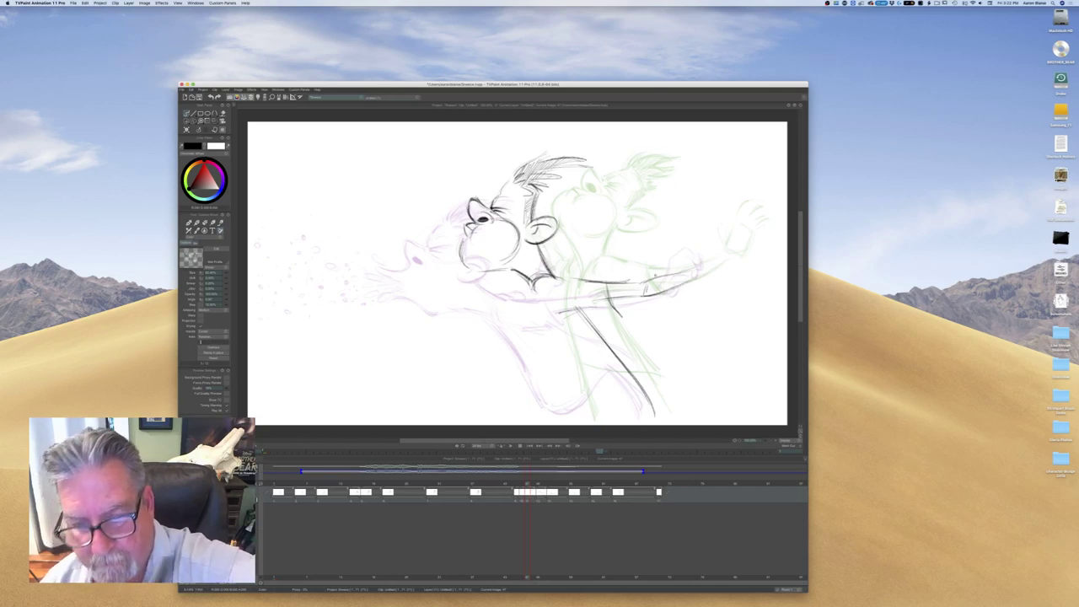
pyautogui.press('Left')
pyautogui.press('Right')
pyautogui.press('Left')
pyautogui.press('Right')
pyautogui.press('Left')
pyautogui.press('Right')
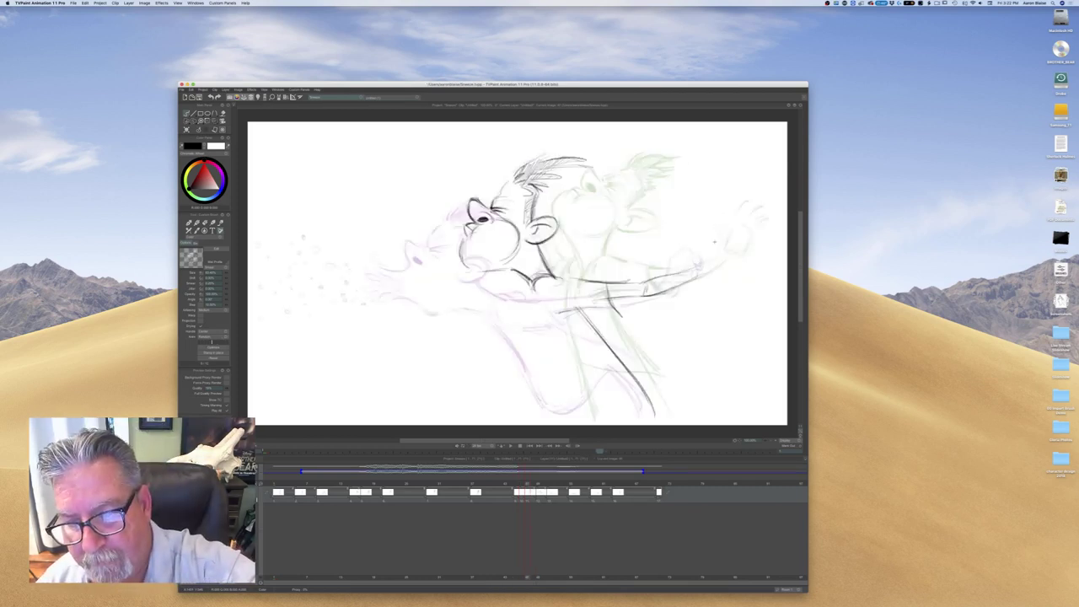
# Draw the trailing hand with its fingers at the end of the wrist, and flip drawings to check the motion
pyautogui.moveTo(714, 241); pyautogui.dragTo(701, 264)
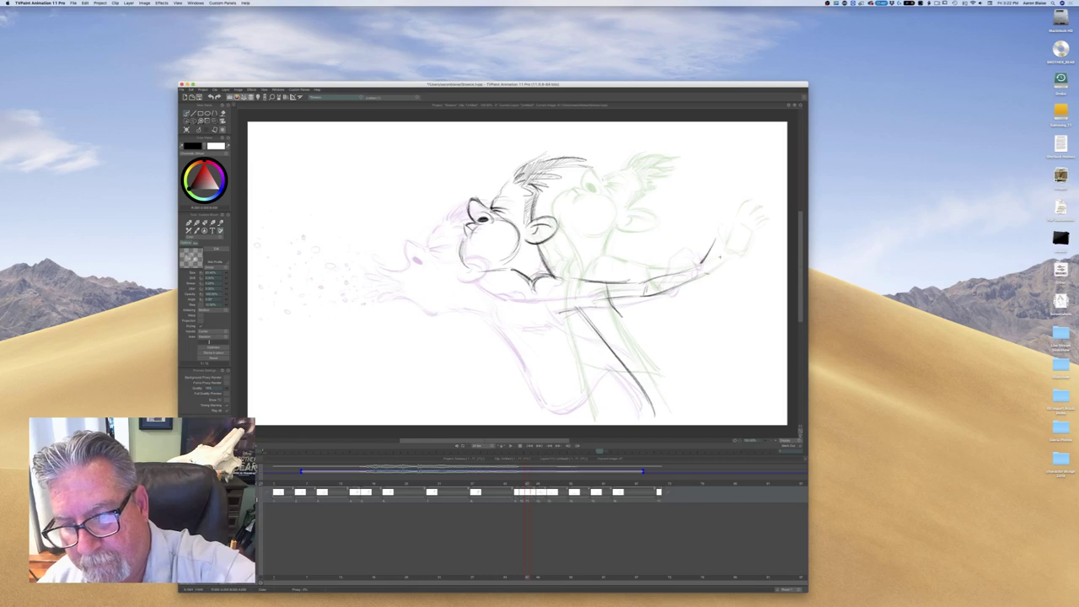
pyautogui.moveTo(706, 248)
pyautogui.mouseDown()
pyautogui.moveTo(698, 267)
pyautogui.moveTo(714, 237)
pyautogui.mouseUp()
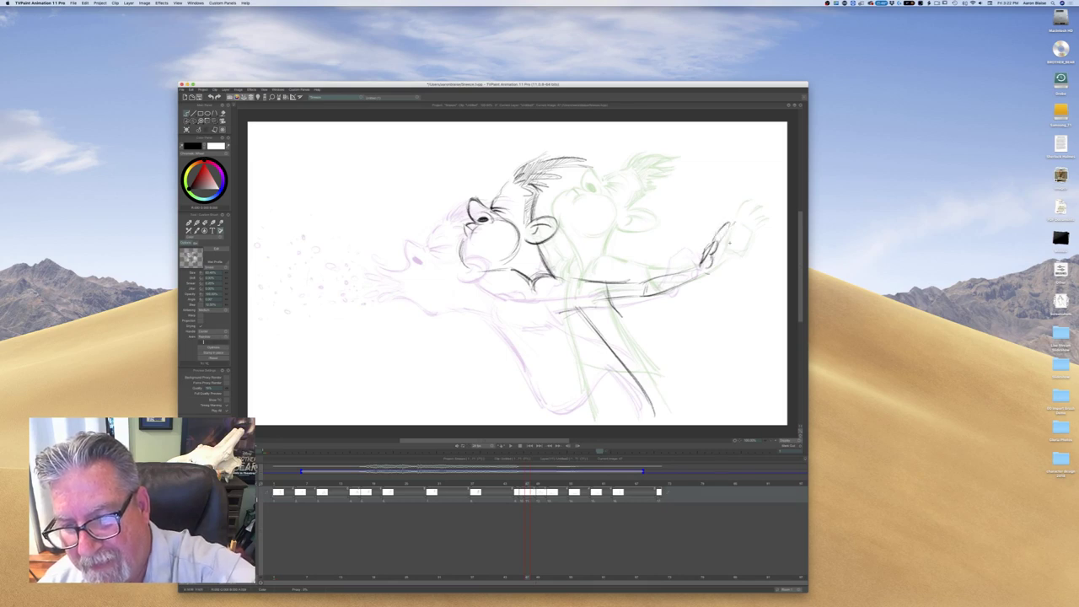
pyautogui.moveTo(723, 258)
pyautogui.mouseDown()
pyautogui.moveTo(716, 272)
pyautogui.moveTo(726, 251)
pyautogui.mouseUp()
pyautogui.press('Left')
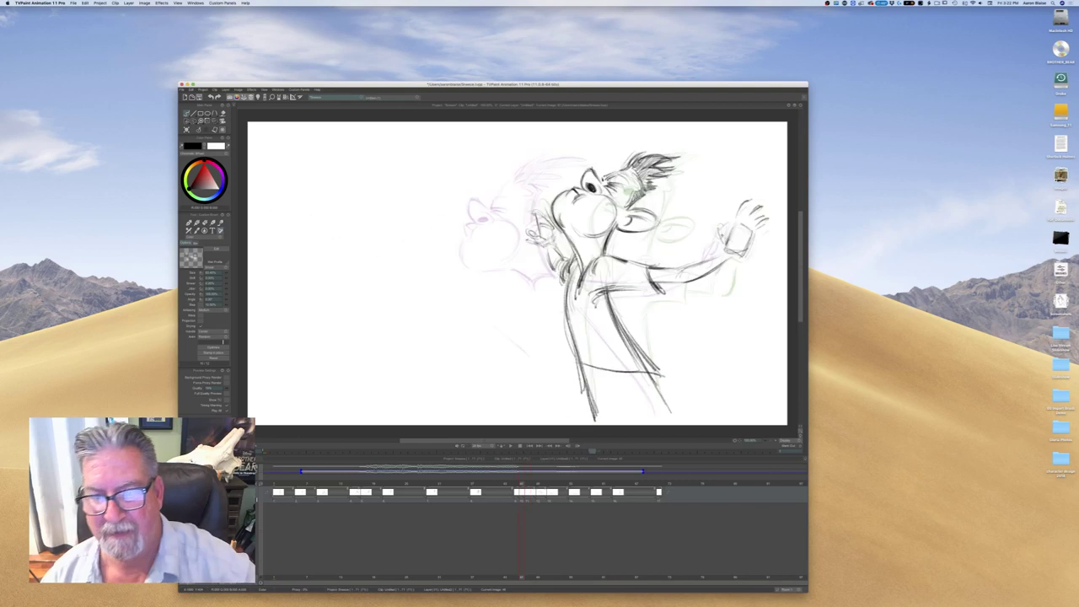
pyautogui.press('Right')
pyautogui.press('Left')
pyautogui.press('Right')
pyautogui.press('Left')
pyautogui.press('Right')
pyautogui.press('Left')
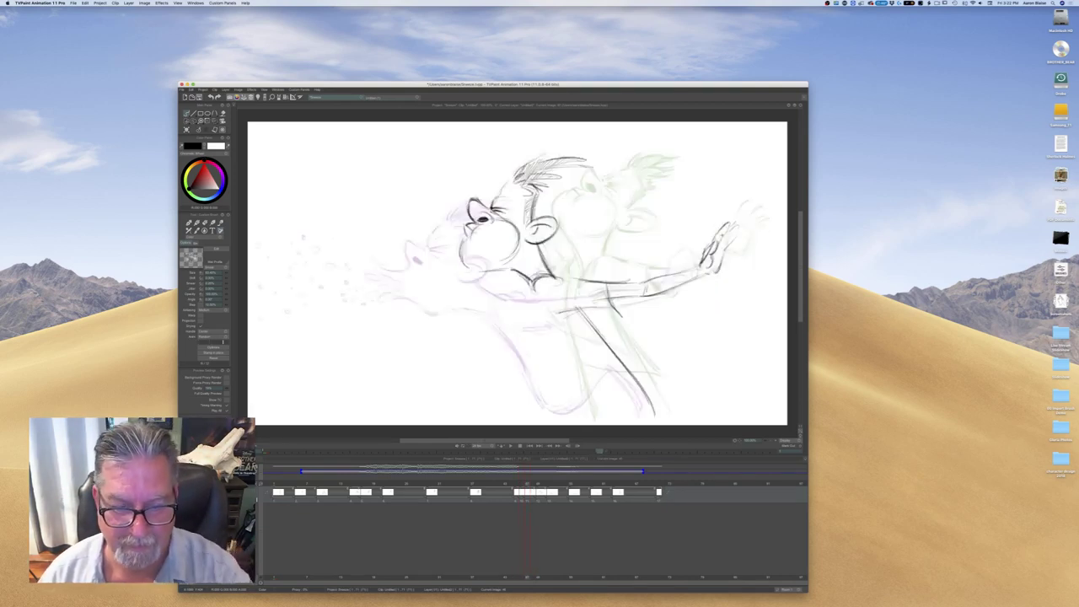
# Draw the front line of the torso and the shirt hem, strengthen the chest line, and flip to compare neighbouring drawings
pyautogui.moveTo(528, 296); pyautogui.dragTo(570, 396)
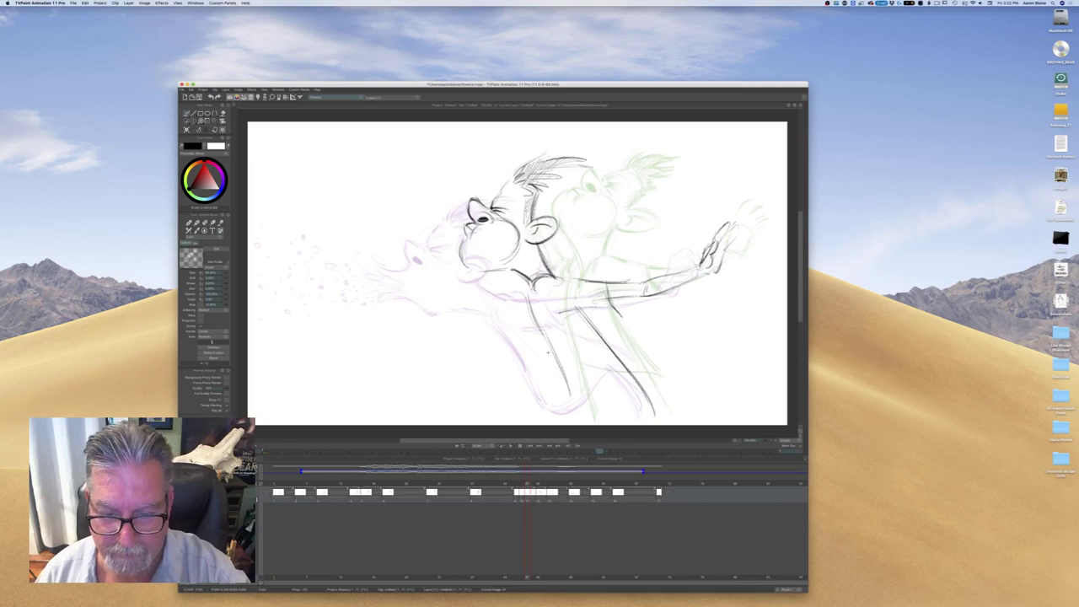
pyautogui.press('Left')
pyautogui.press('Right')
pyautogui.moveTo(631, 371); pyautogui.dragTo(571, 408)
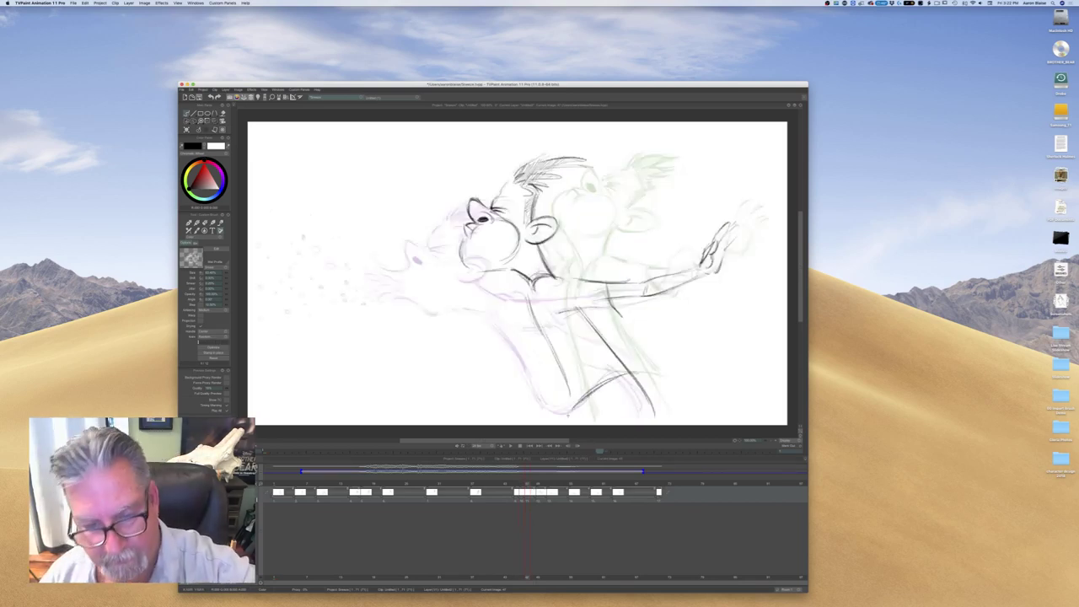
pyautogui.press('Left')
pyautogui.press('Right')
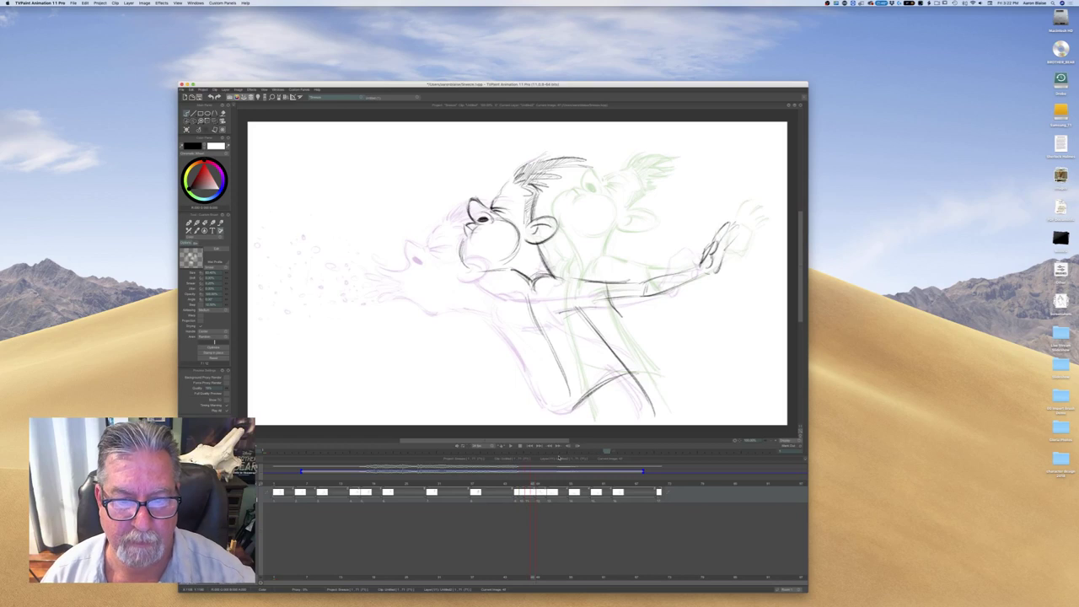
pyautogui.press('Right')
pyautogui.press('Left')
pyautogui.press('Left')
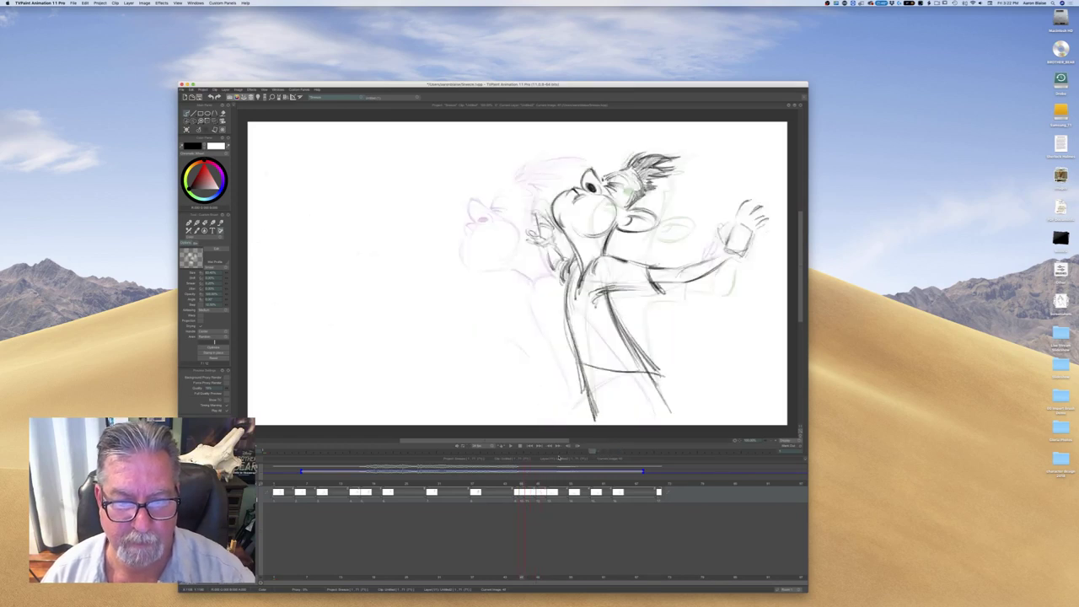
pyautogui.press('Right')
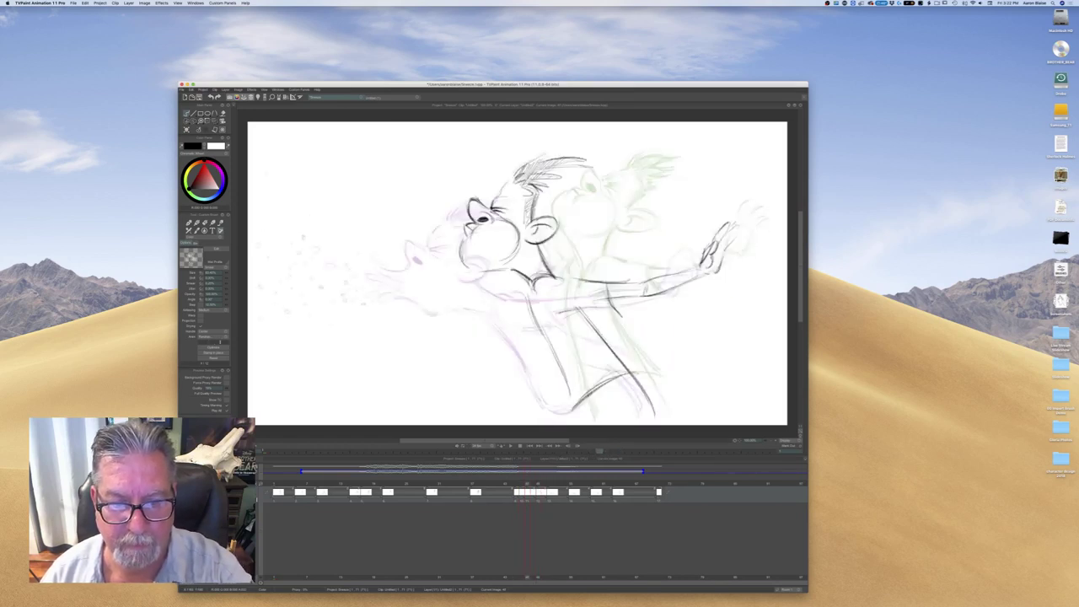
pyautogui.moveTo(528, 290); pyautogui.dragTo(532, 316)
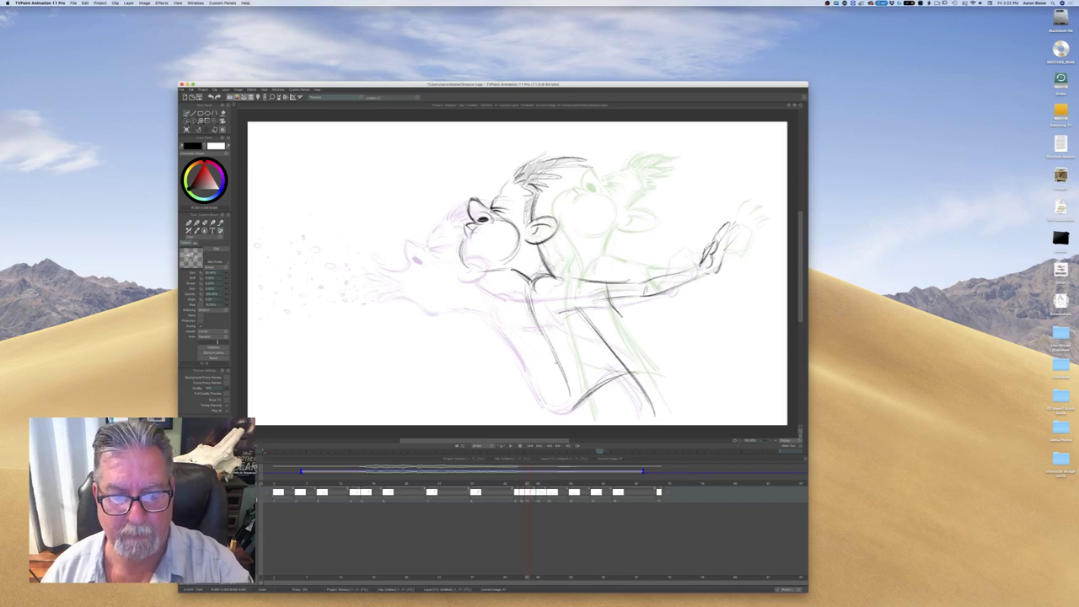
# Lengthen the timeline holds of the head-down drawing after the sneeze and of the recovery drawing that follows it
pyautogui.click(504, 447)
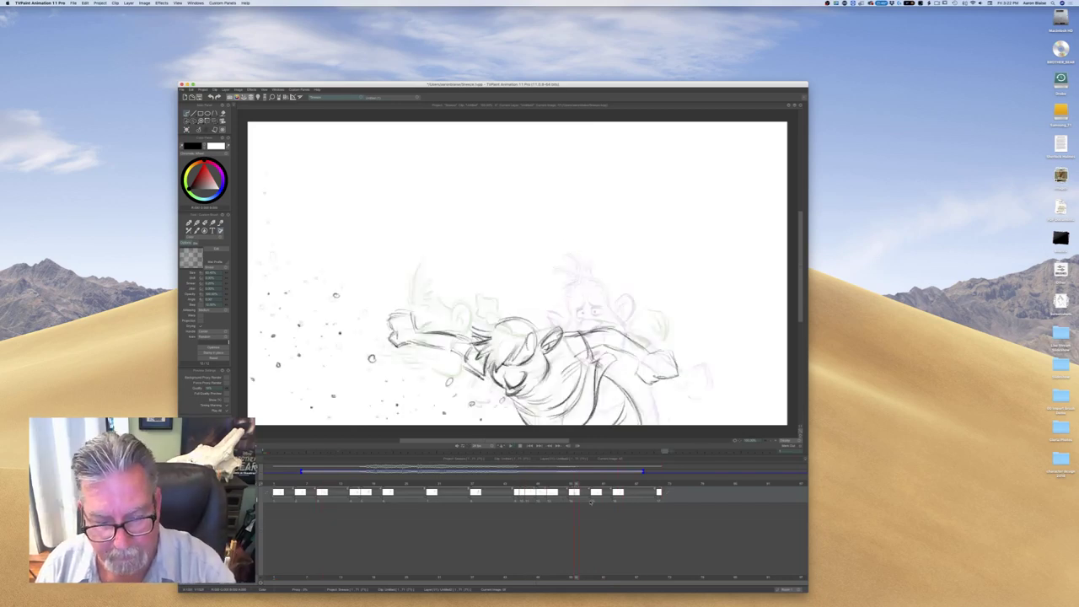
pyautogui.moveTo(592, 500); pyautogui.dragTo(636, 502)
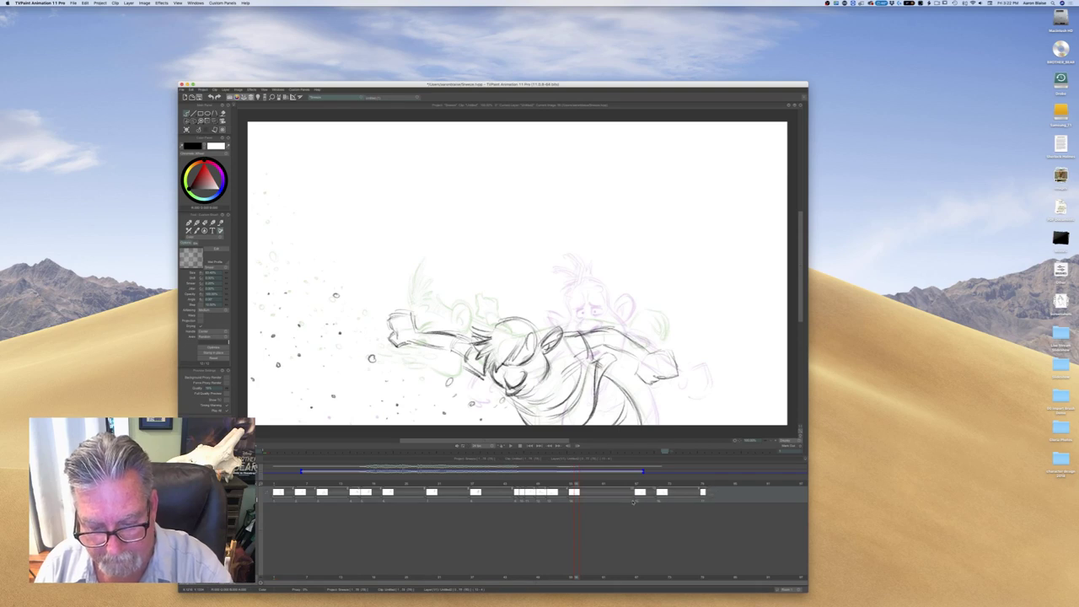
pyautogui.click(663, 498)
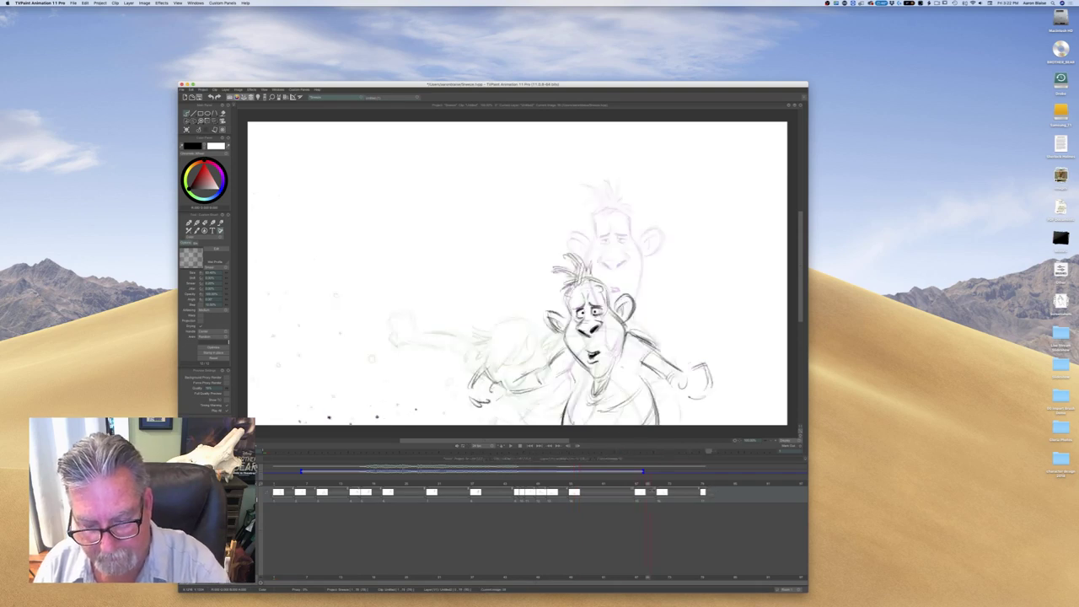
pyautogui.click(655, 502)
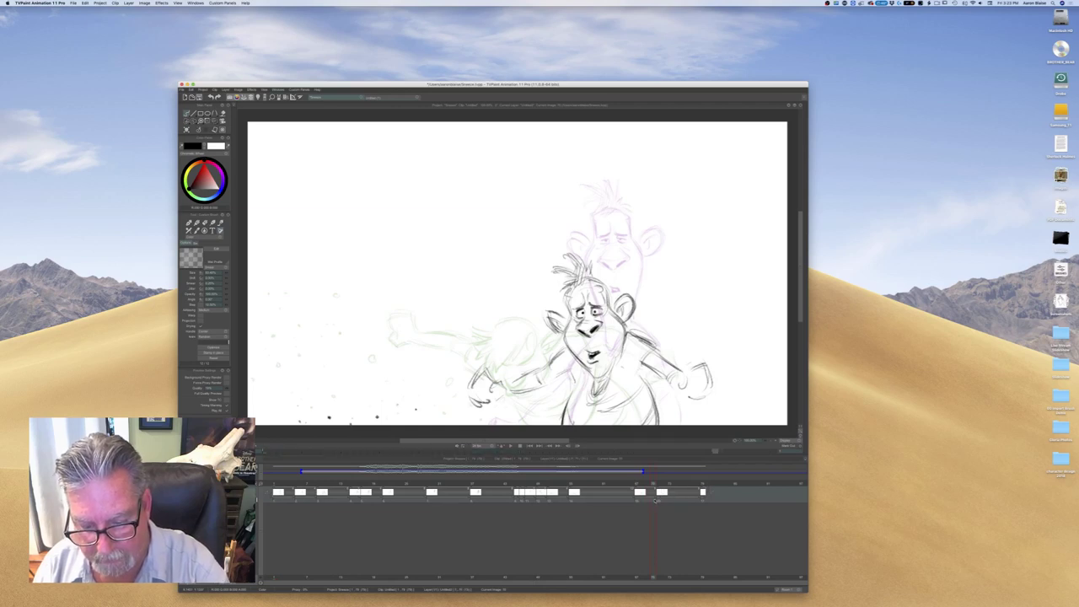
pyautogui.moveTo(656, 500); pyautogui.dragTo(678, 500)
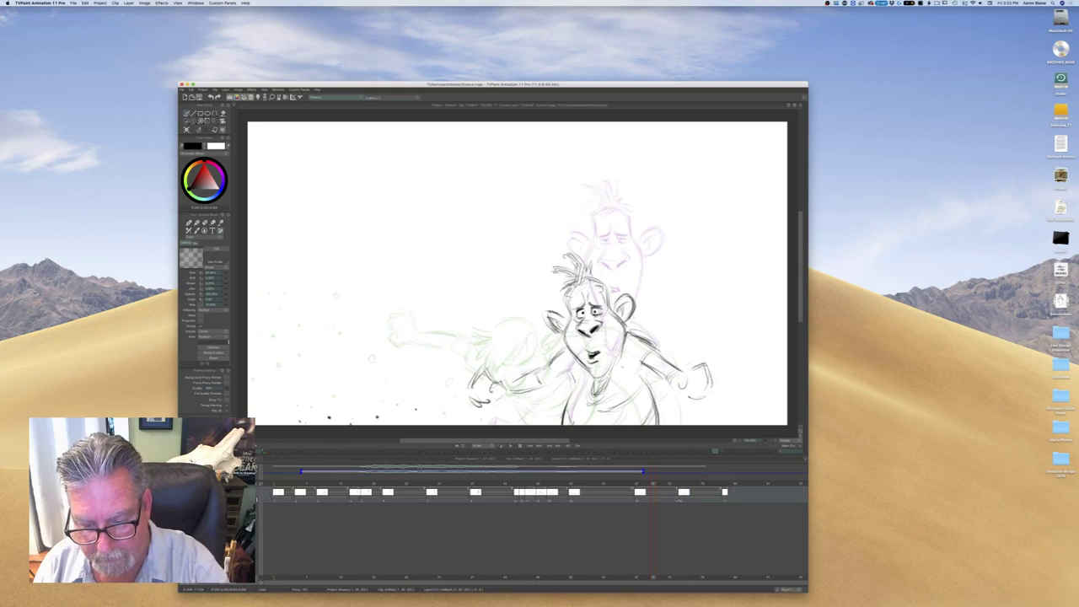
# Play back the animation and step through the sneeze drawings to check the timing
pyautogui.click(511, 446)
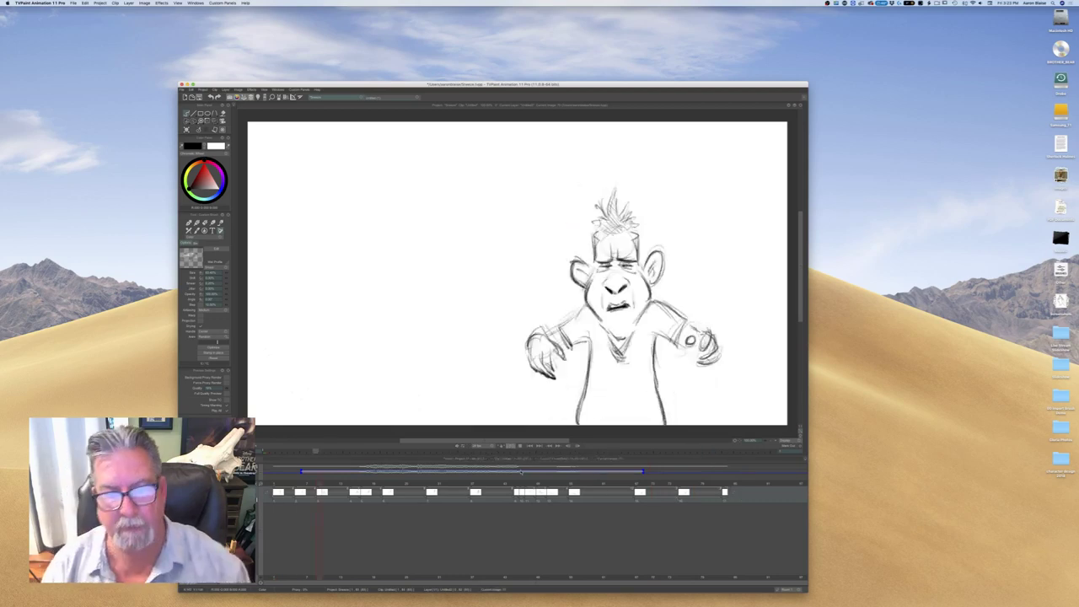
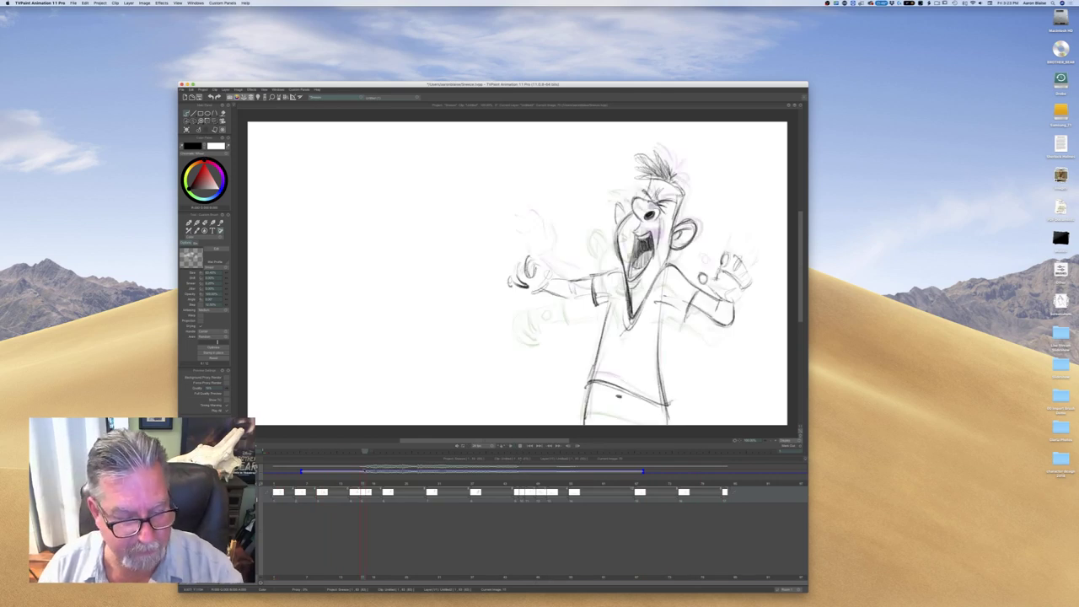
pyautogui.click(511, 446)
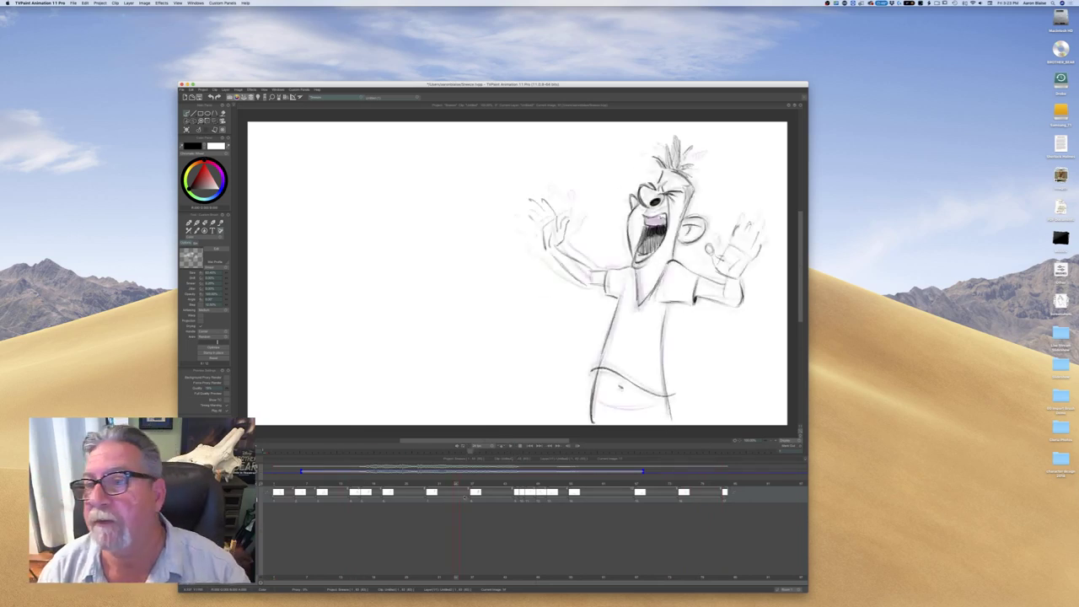
pyautogui.press('Return')
pyautogui.moveTo(411, 503); pyautogui.dragTo(523, 522)
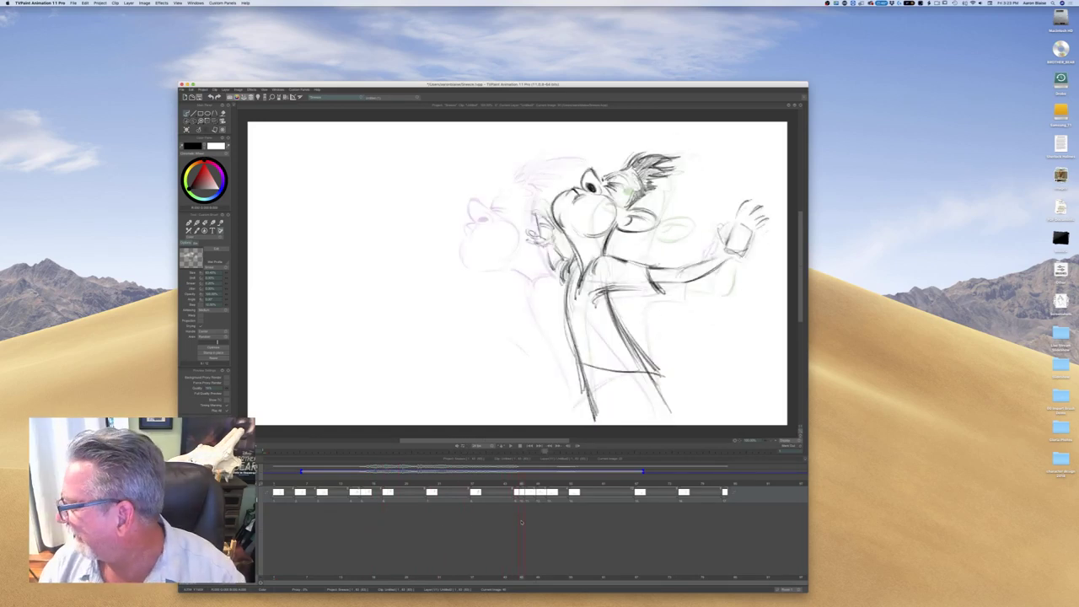
pyautogui.press('Right')
pyautogui.press('Right')
pyautogui.press('Right')
pyautogui.press('Right')
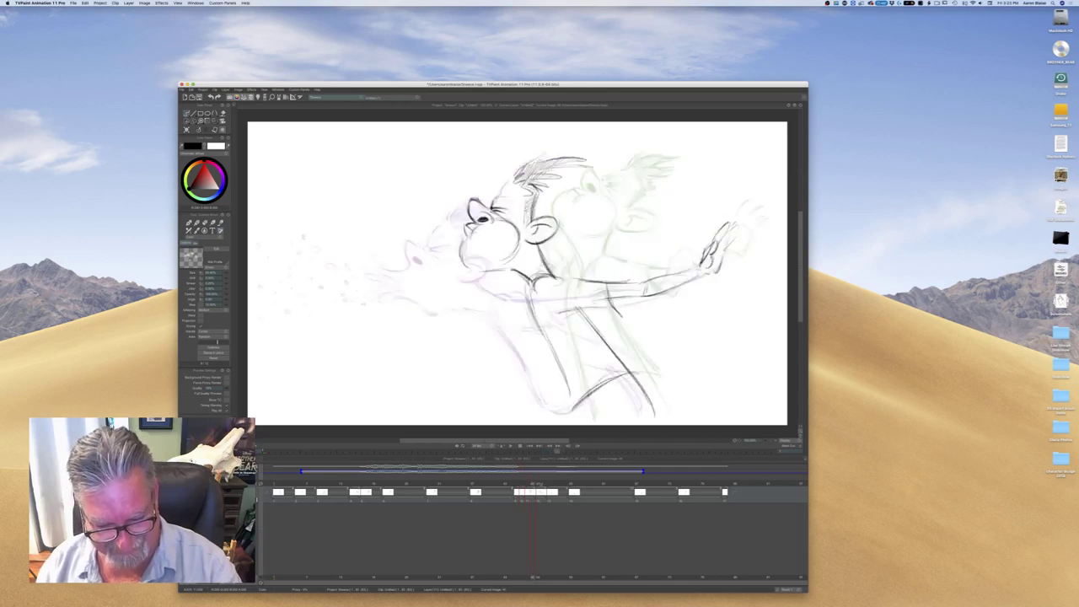
pyautogui.press('Right')
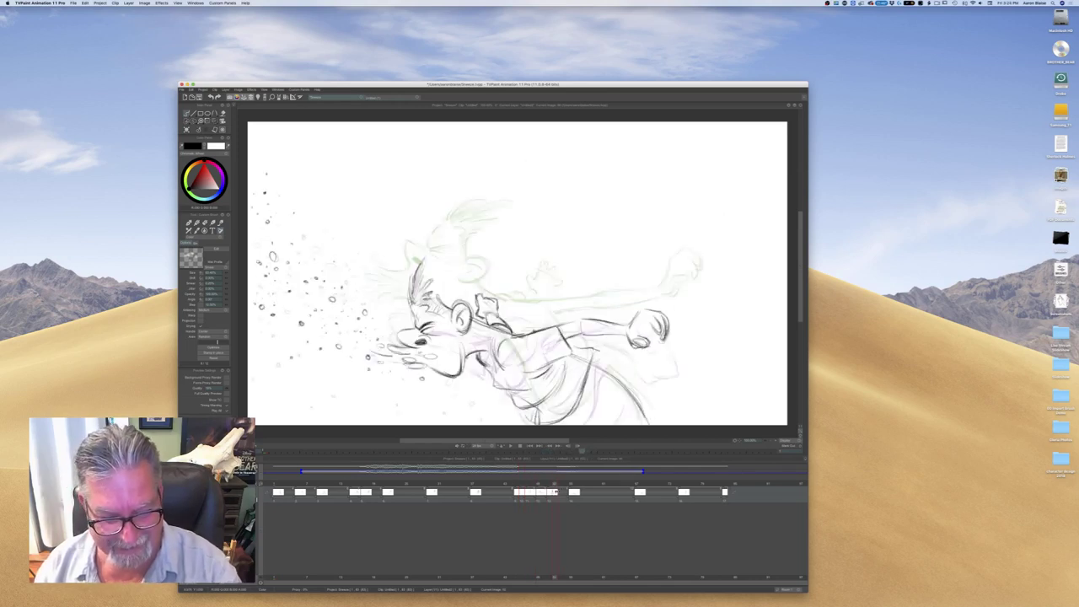
# Insert a blank drawing between the lowered sneeze burst and the head-down drawing, and flip between it and the burst
pyautogui.moveTo(556, 492)
pyautogui.mouseDown()
pyautogui.moveTo(524, 492)
pyautogui.moveTo(558, 495)
pyautogui.mouseUp()
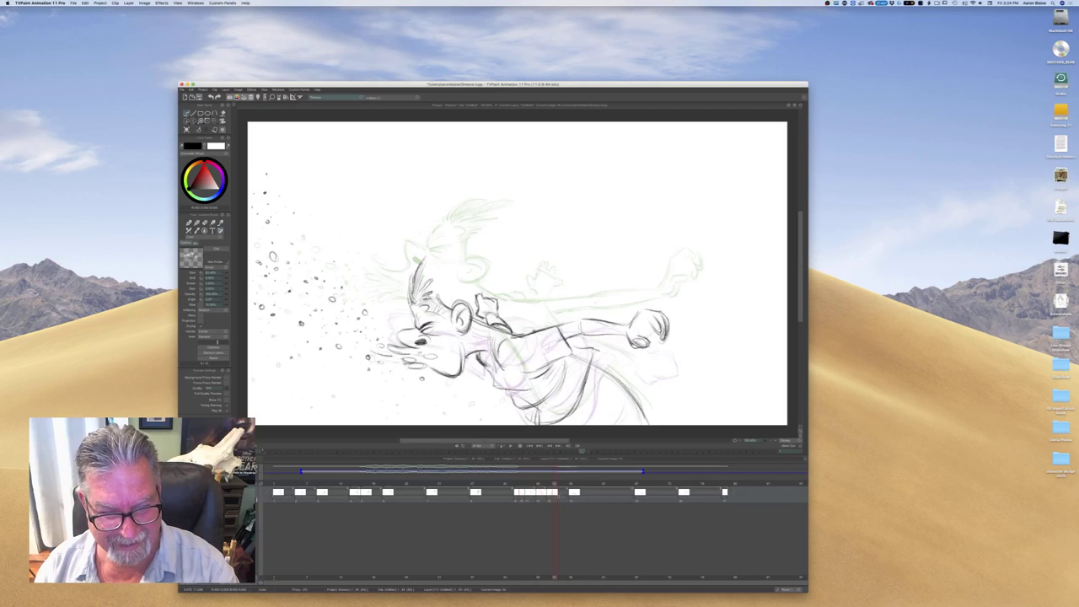
pyautogui.press('Right')
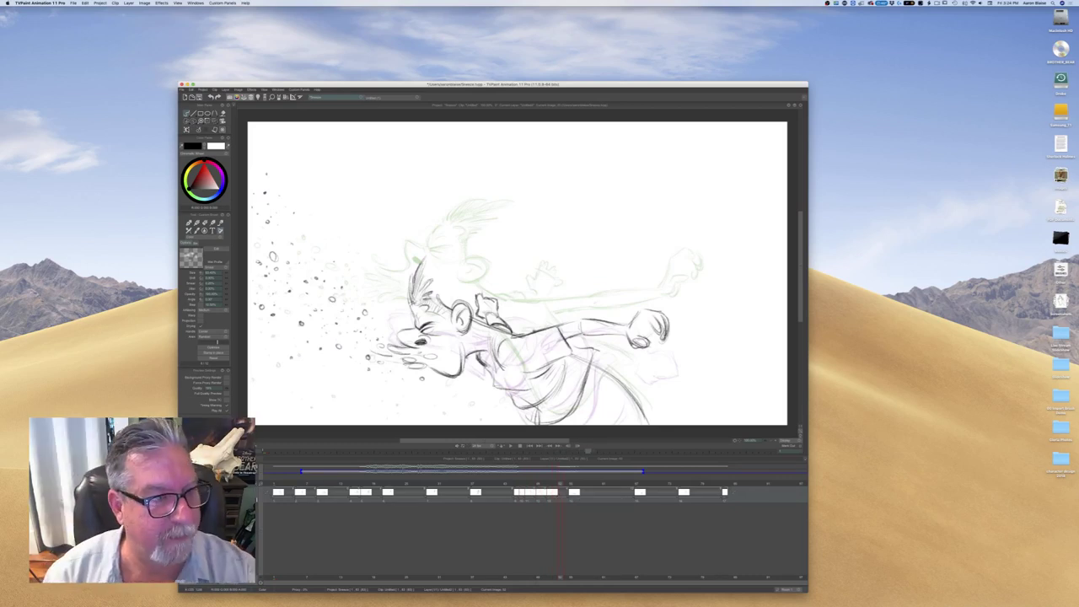
pyautogui.press('BackSpace')
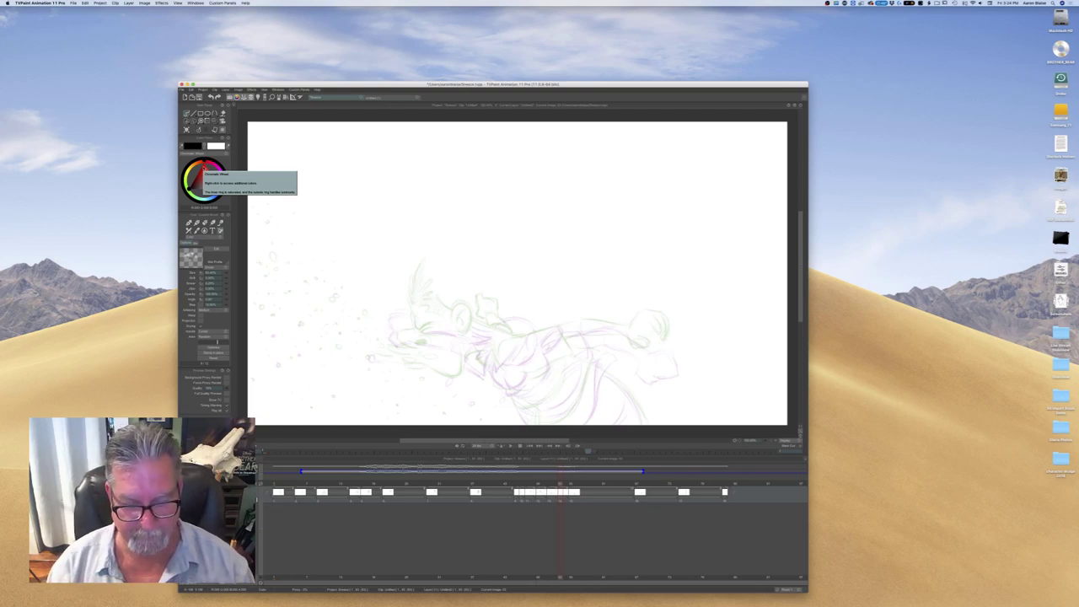
pyautogui.press('Left')
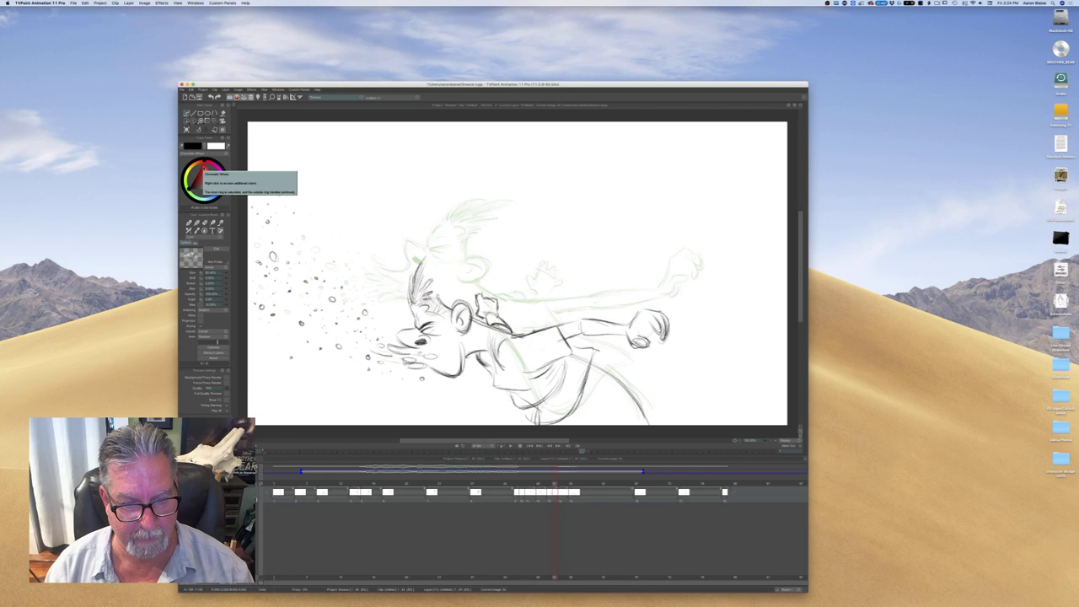
pyautogui.press('Right')
pyautogui.press('Left')
pyautogui.press('Right')
pyautogui.press('Left')
pyautogui.press('Right')
# Rough in the back of the head, the forward-swept hair and the brow strokes of the in-between, and flip to check
pyautogui.moveTo(468, 329)
pyautogui.mouseDown()
pyautogui.moveTo(466, 315)
pyautogui.moveTo(456, 329)
pyautogui.mouseUp()
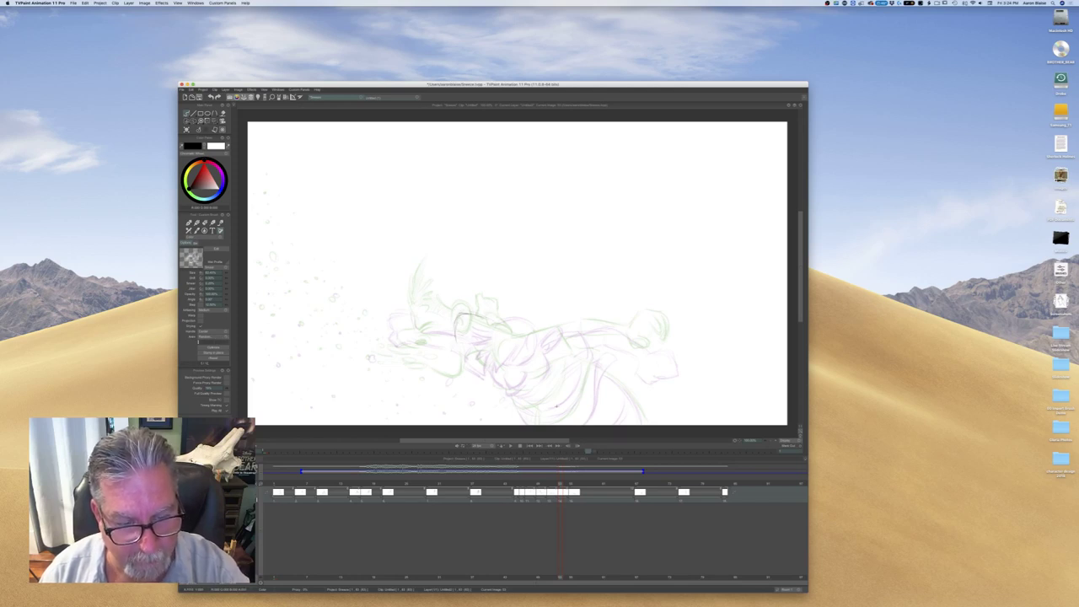
pyautogui.moveTo(442, 316); pyautogui.dragTo(455, 346)
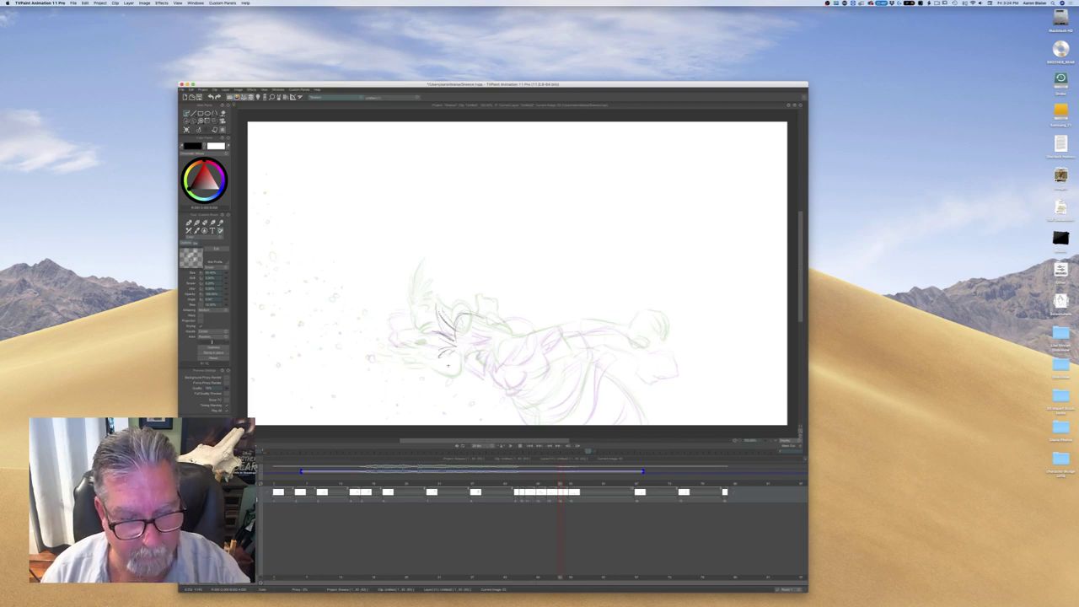
pyautogui.moveTo(454, 348); pyautogui.dragTo(449, 358)
pyautogui.press('Left')
pyautogui.press('Right')
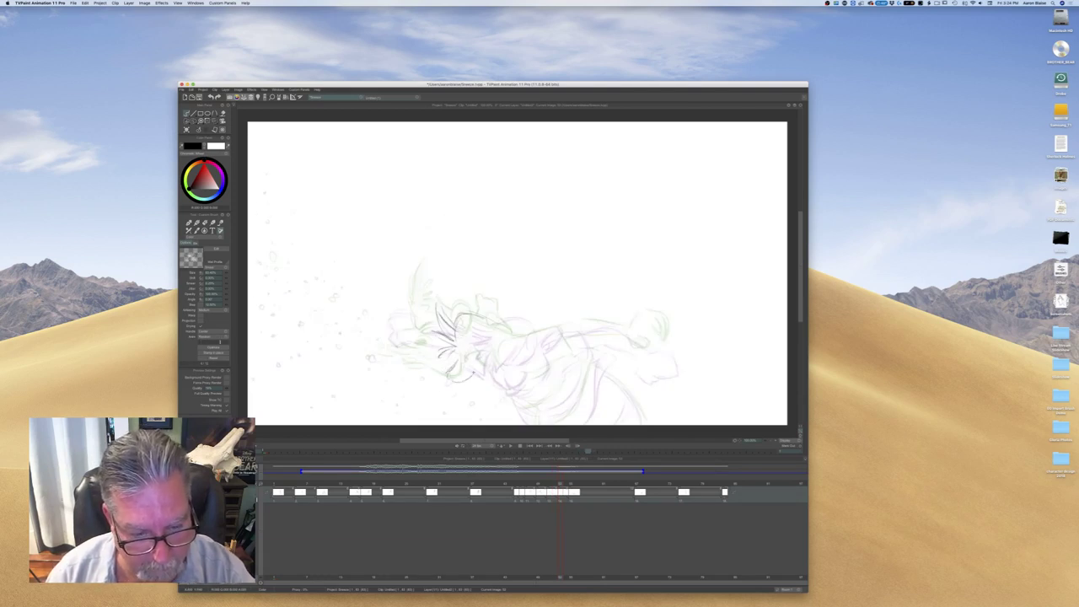
# Draw the nose, the squeezed-face lines and the curve beneath them on the lowered head, flipping to compare
pyautogui.moveTo(457, 364)
pyautogui.mouseDown()
pyautogui.moveTo(451, 383)
pyautogui.moveTo(469, 379)
pyautogui.mouseUp()
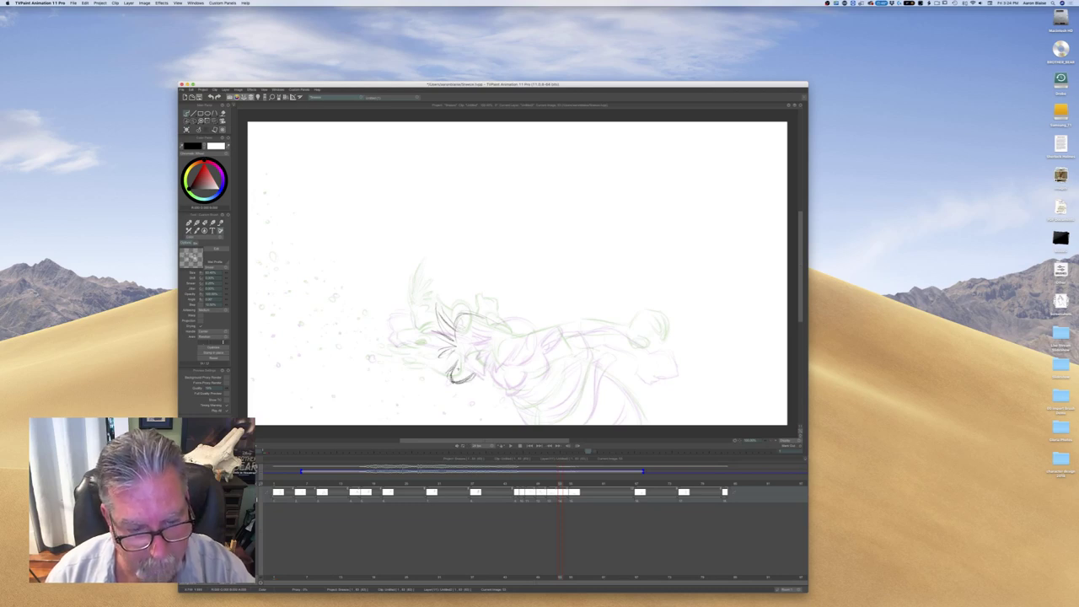
pyautogui.moveTo(486, 363)
pyautogui.mouseDown()
pyautogui.moveTo(468, 365)
pyautogui.moveTo(474, 372)
pyautogui.moveTo(453, 363)
pyautogui.mouseUp()
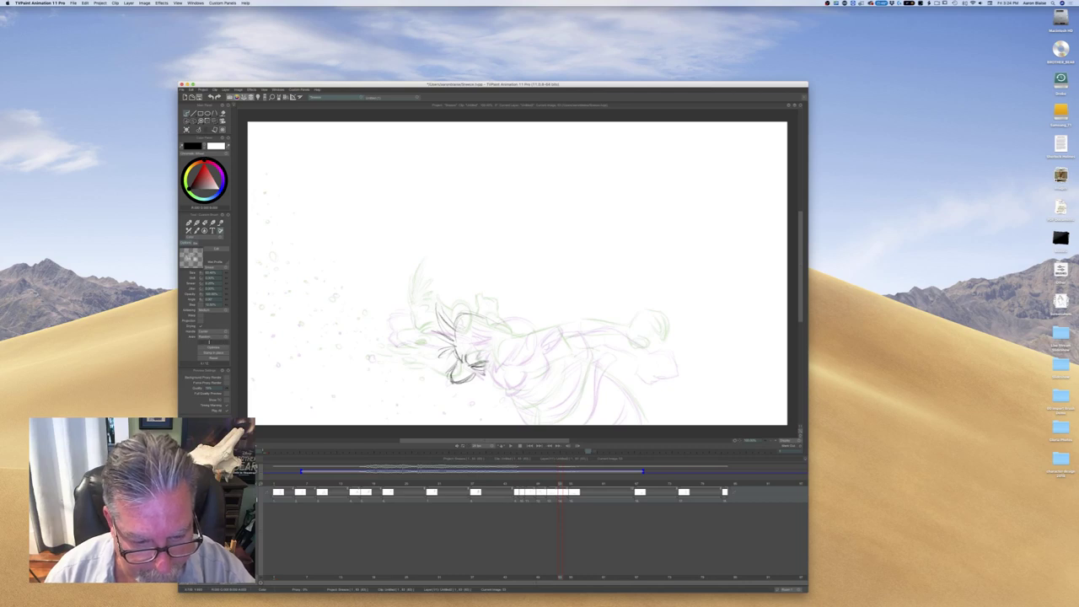
pyautogui.press('Left')
pyautogui.press('Right')
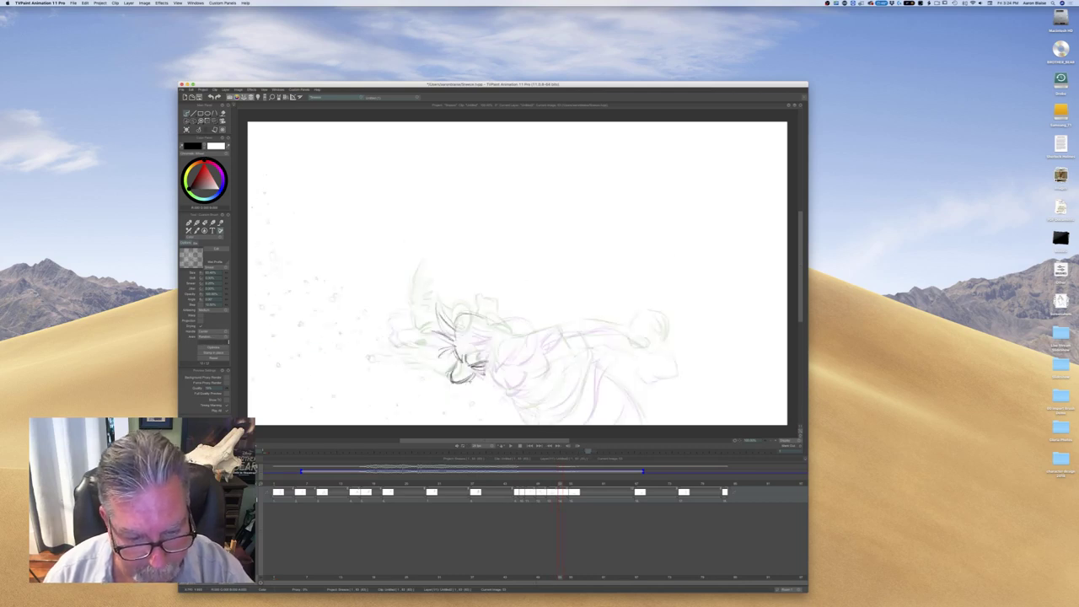
pyautogui.moveTo(485, 381); pyautogui.dragTo(464, 390)
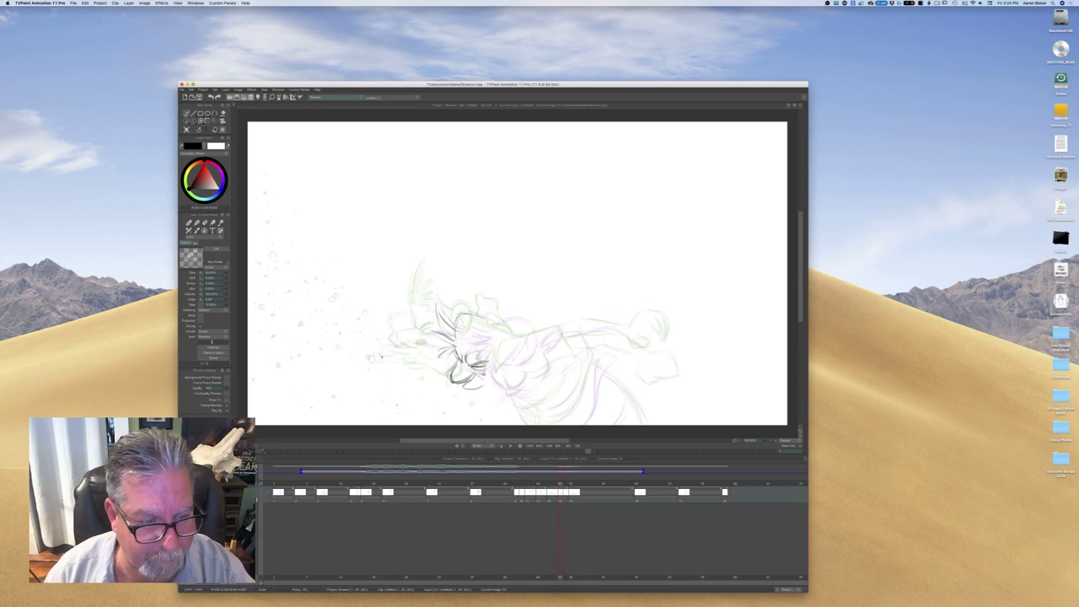
# Scatter small sneeze droplets in front of and below the face on the in-between, flipping to compare with the neighbouring drawings
pyautogui.press('Right')
pyautogui.press('Left')
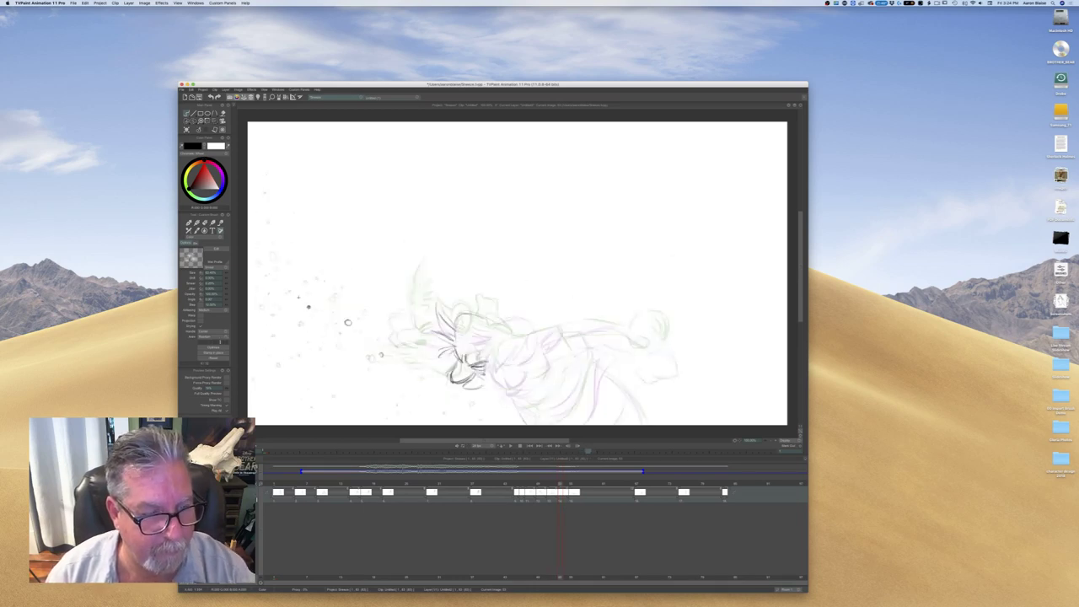
pyautogui.press('Right')
pyautogui.press('Left')
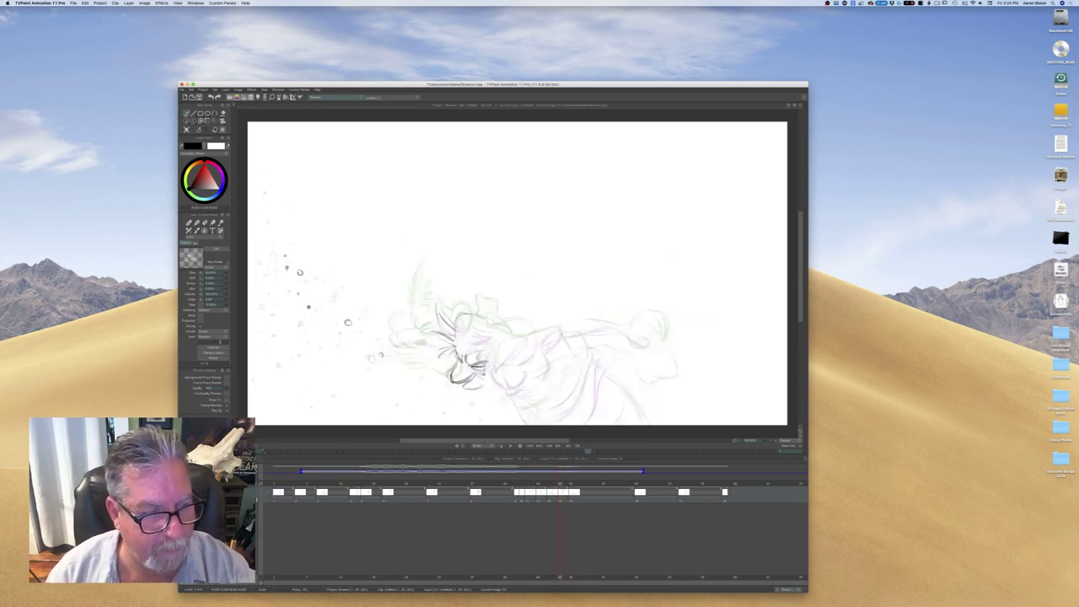
pyautogui.moveTo(273, 274); pyautogui.dragTo(269, 275)
pyautogui.click(315, 353)
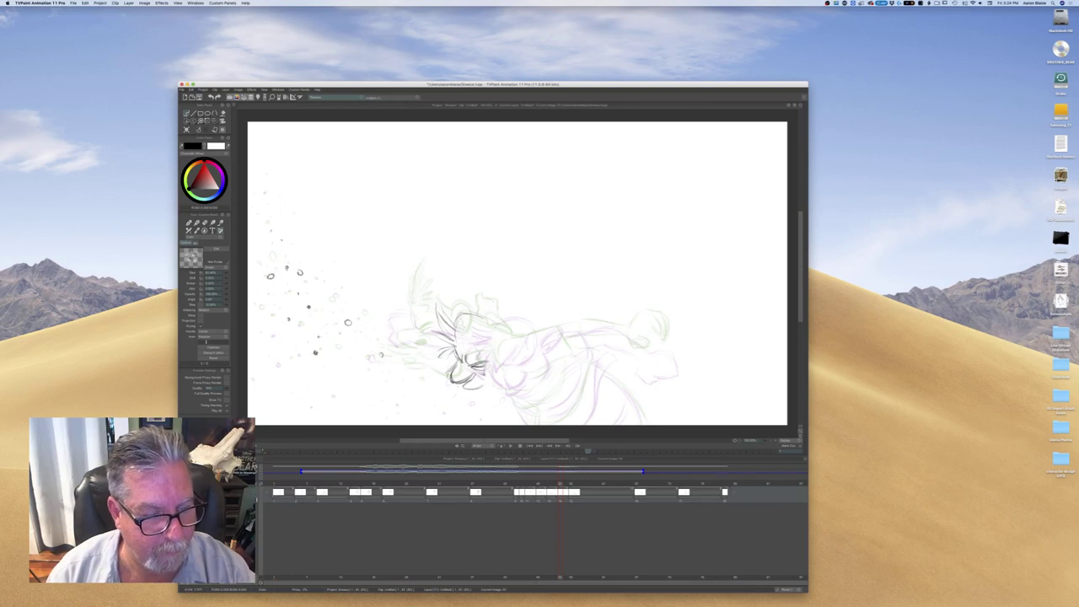
pyautogui.click(345, 342)
pyautogui.press('Right')
pyautogui.press('Left')
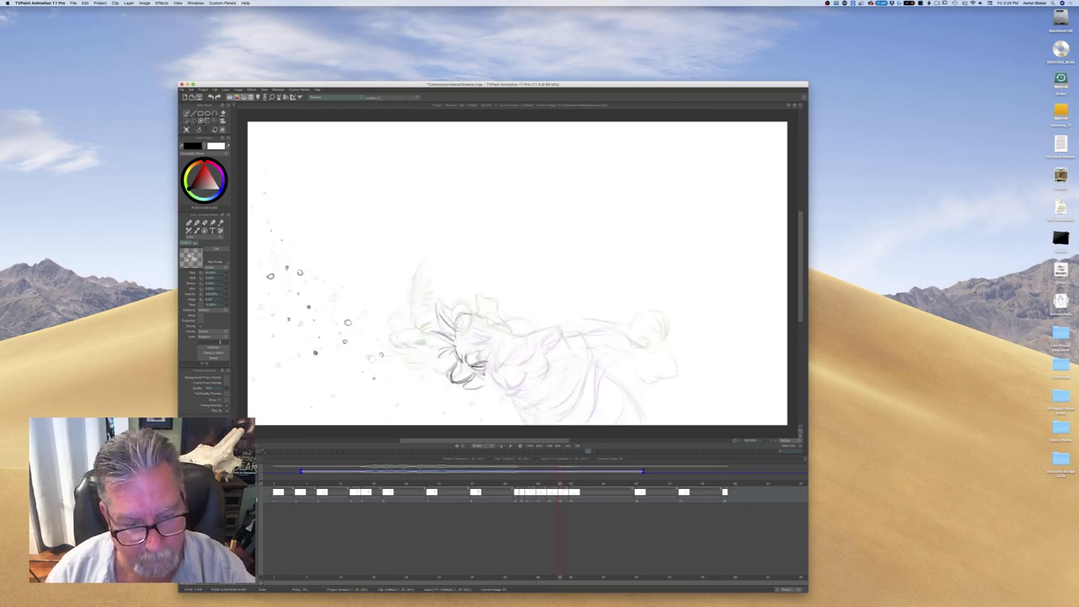
pyautogui.moveTo(436, 376); pyautogui.dragTo(461, 394)
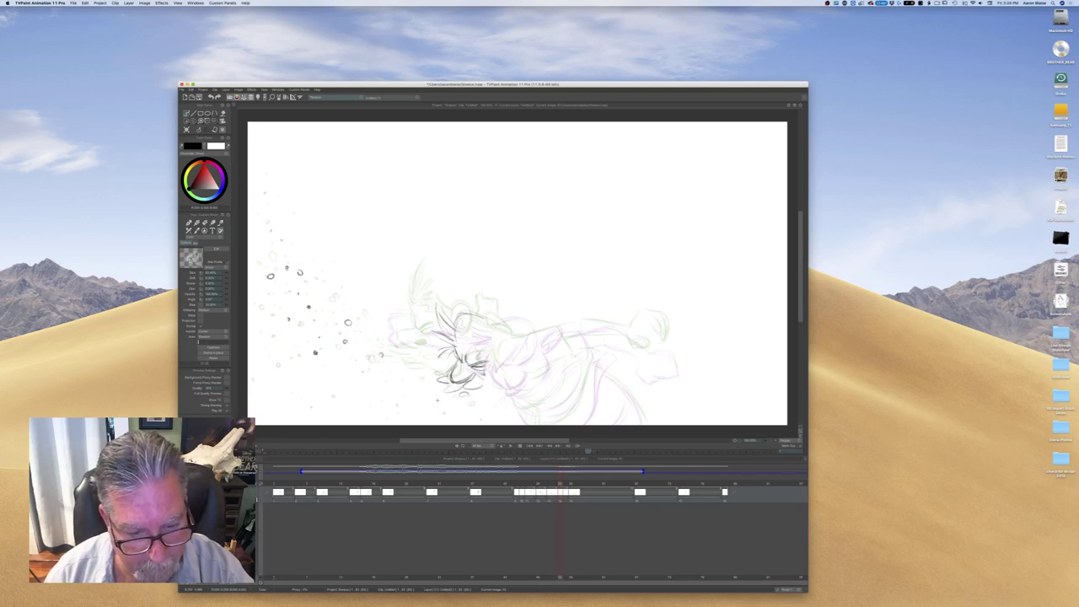
pyautogui.click(410, 363)
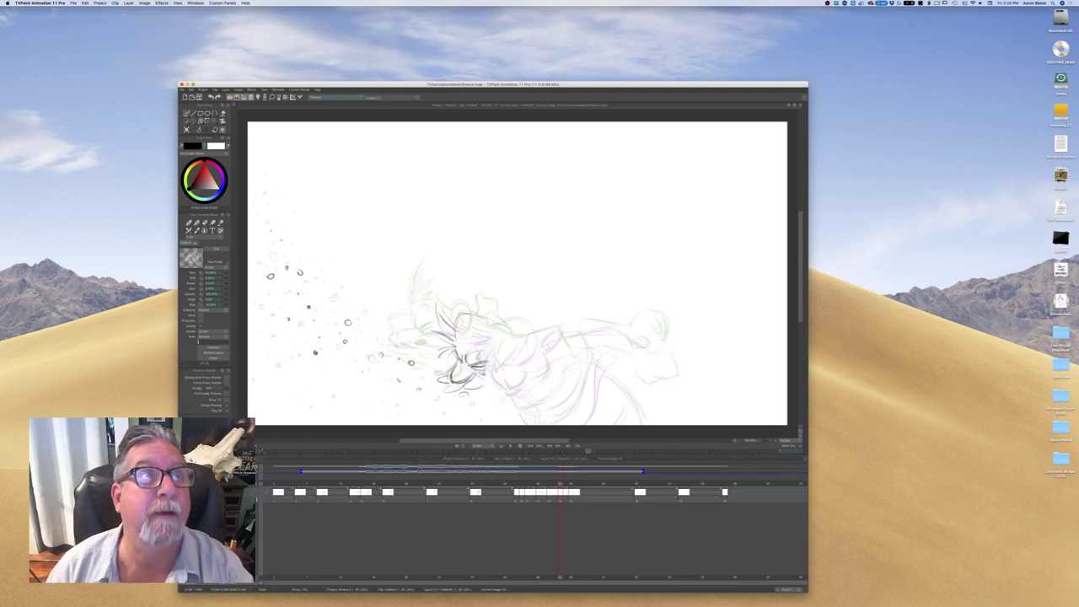
# Add short hatching strokes to the swept hair, draw the ear on the lowered head, and flip against the burst drawing
pyautogui.press('Left')
pyautogui.press('Right')
pyautogui.press('Left')
pyautogui.press('Right')
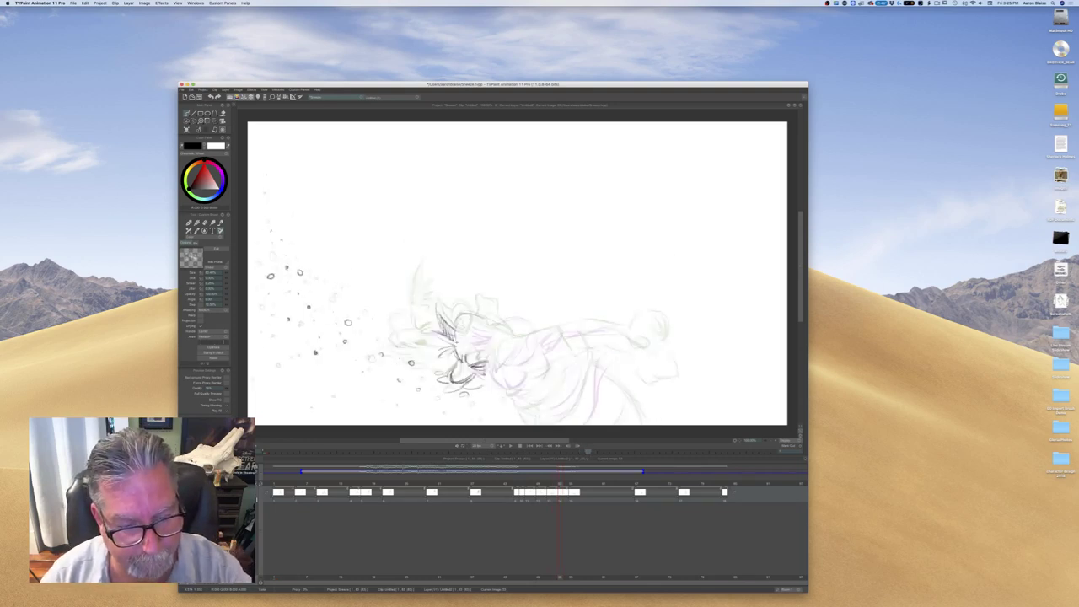
pyautogui.press('Left')
pyautogui.press('Right')
pyautogui.press('Left')
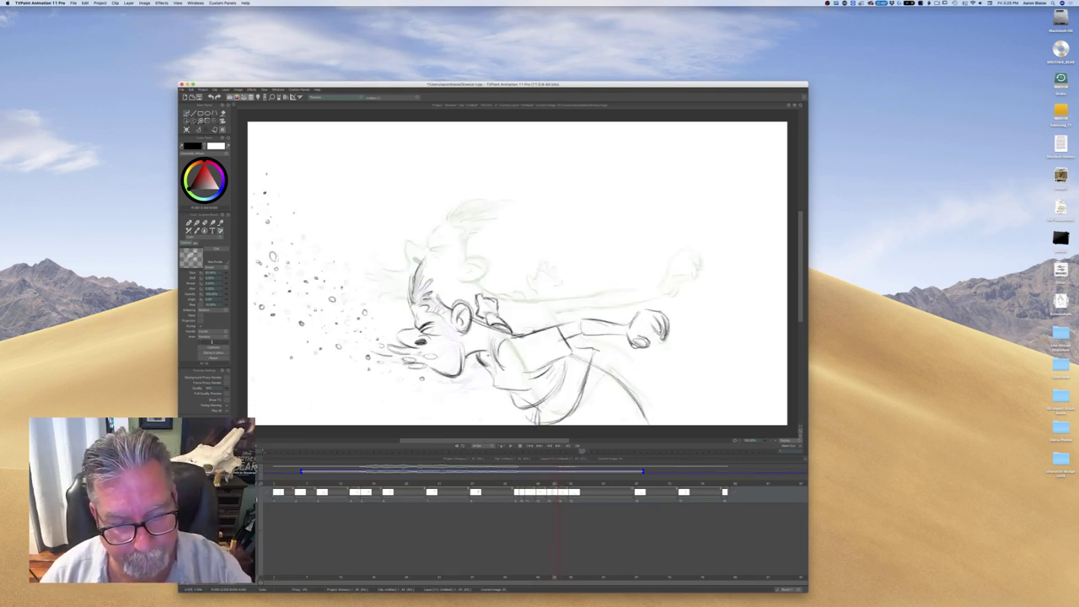
pyautogui.press('Right')
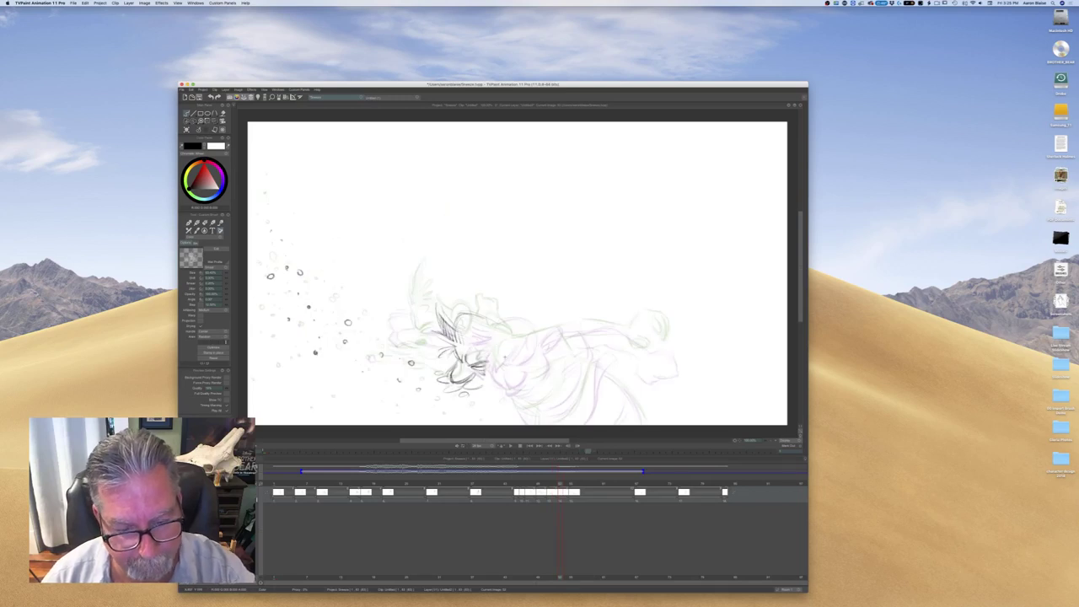
pyautogui.moveTo(510, 331)
pyautogui.mouseDown()
pyautogui.moveTo(511, 356)
pyautogui.moveTo(504, 347)
pyautogui.moveTo(516, 331)
pyautogui.moveTo(503, 353)
pyautogui.mouseUp()
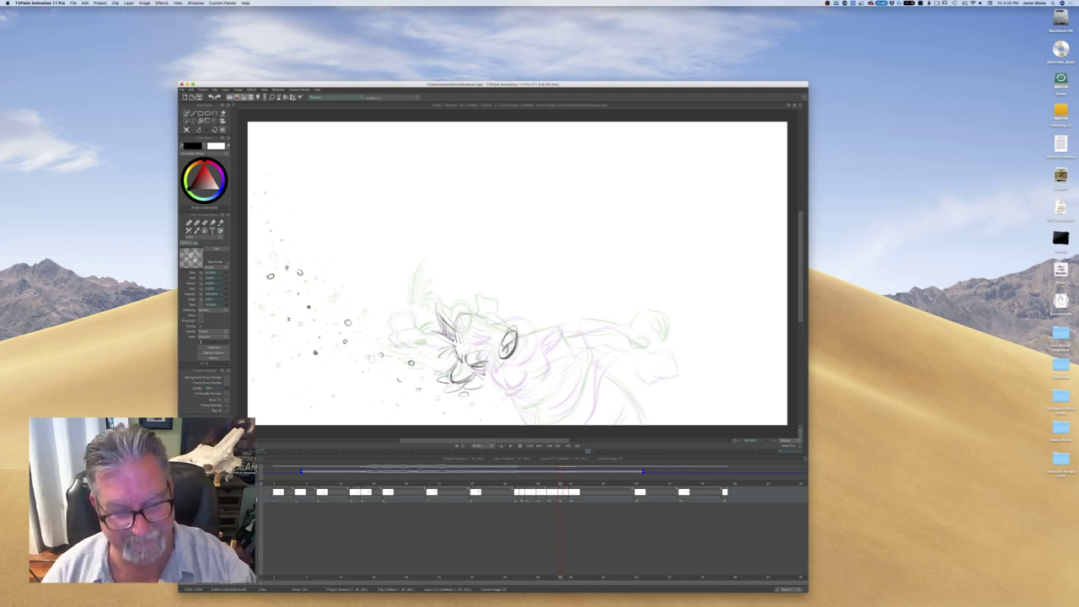
pyautogui.press('Left')
pyautogui.press('Right')
pyautogui.press('Left')
pyautogui.press('Right')
pyautogui.press('Left')
pyautogui.press('Right')
# Darken the squeezed-shut eye line on the in-between and flip against the burst drawing to check it
pyautogui.moveTo(493, 361); pyautogui.dragTo(471, 366)
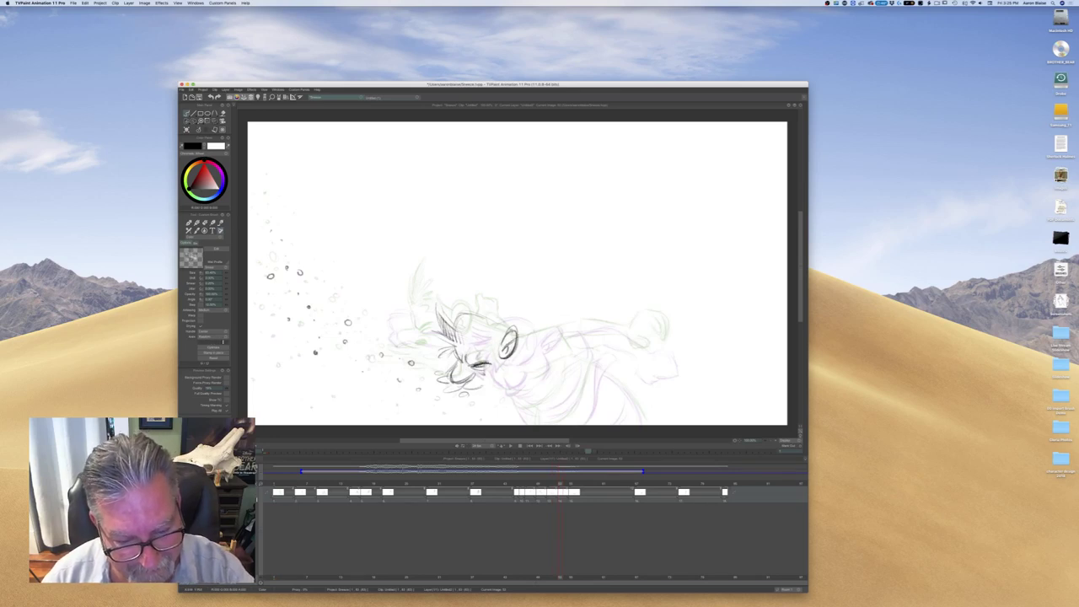
pyautogui.press('Left')
pyautogui.press('Right')
pyautogui.press('Left')
pyautogui.press('Right')
# Sketch the trailing fist behind the body and the shoulder line running from the neck, flipping to check their movement
pyautogui.moveTo(644, 336)
pyautogui.mouseDown()
pyautogui.moveTo(672, 350)
pyautogui.moveTo(673, 339)
pyautogui.moveTo(672, 360)
pyautogui.moveTo(656, 345)
pyautogui.moveTo(666, 351)
pyautogui.moveTo(639, 361)
pyautogui.moveTo(675, 356)
pyautogui.moveTo(655, 372)
pyautogui.mouseUp()
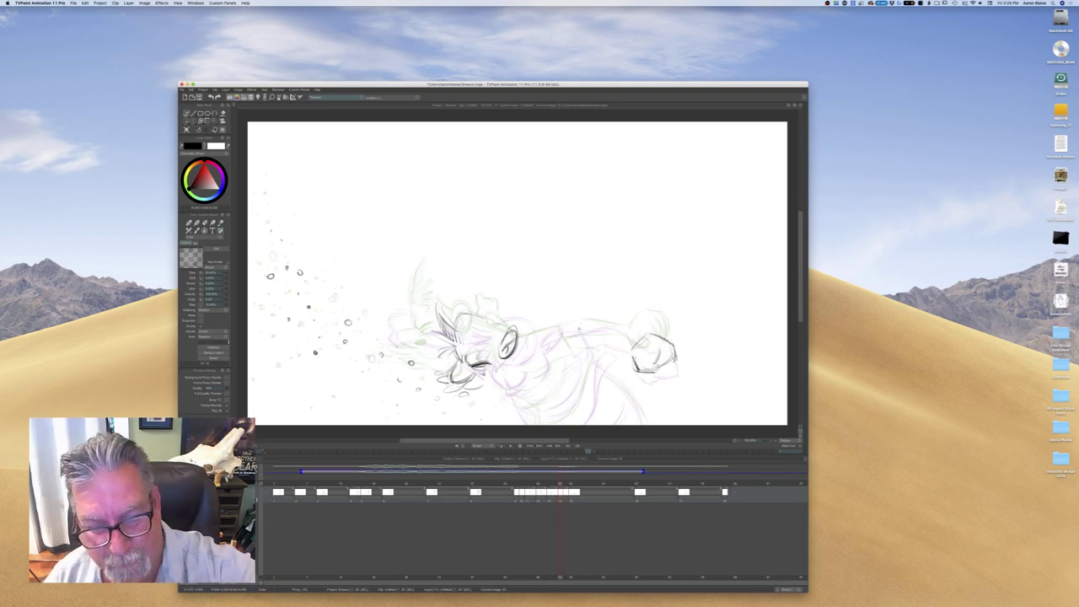
pyautogui.moveTo(581, 328); pyautogui.dragTo(527, 342)
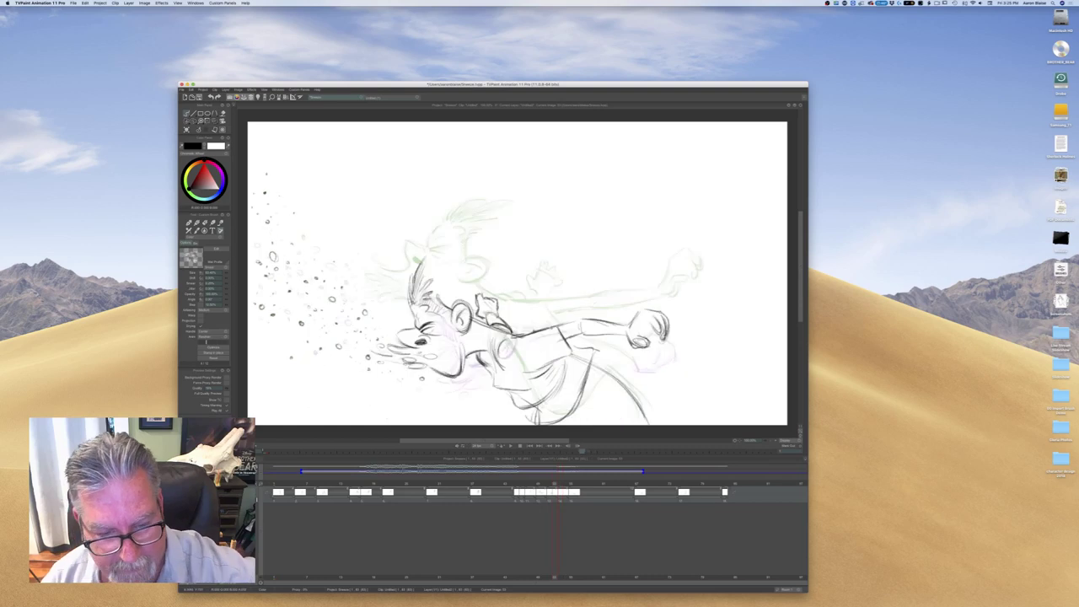
pyautogui.press('Left')
pyautogui.press('Right')
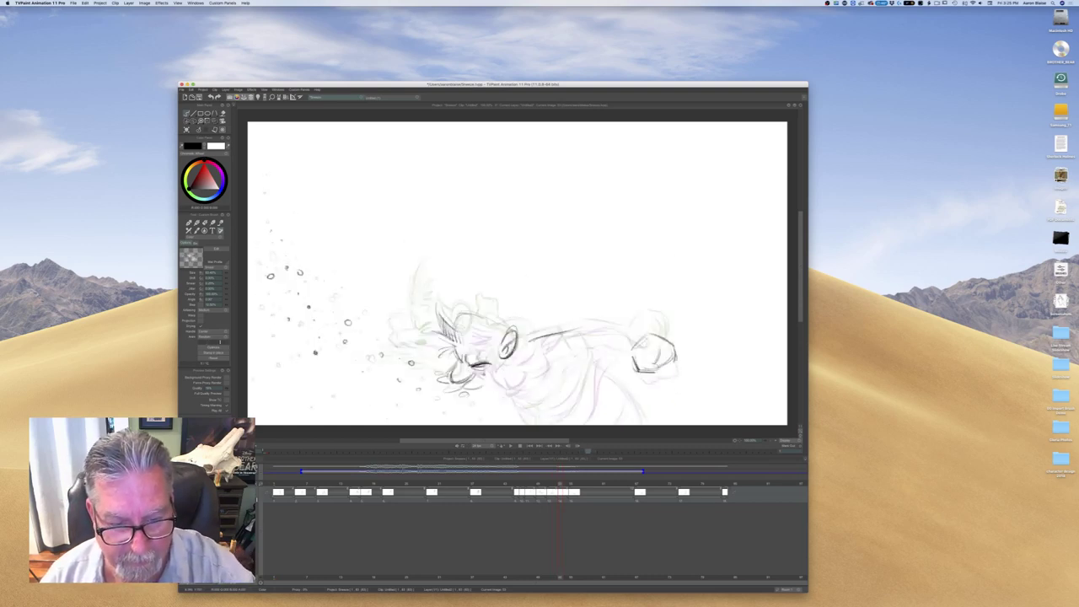
pyautogui.press('Left')
pyautogui.press('Right')
pyautogui.press('Left')
pyautogui.press('Right')
# Draw the top contour of the head and fill in the hairline and hair strokes, flipping to compare
pyautogui.moveTo(470, 315); pyautogui.dragTo(496, 324)
pyautogui.press('Left')
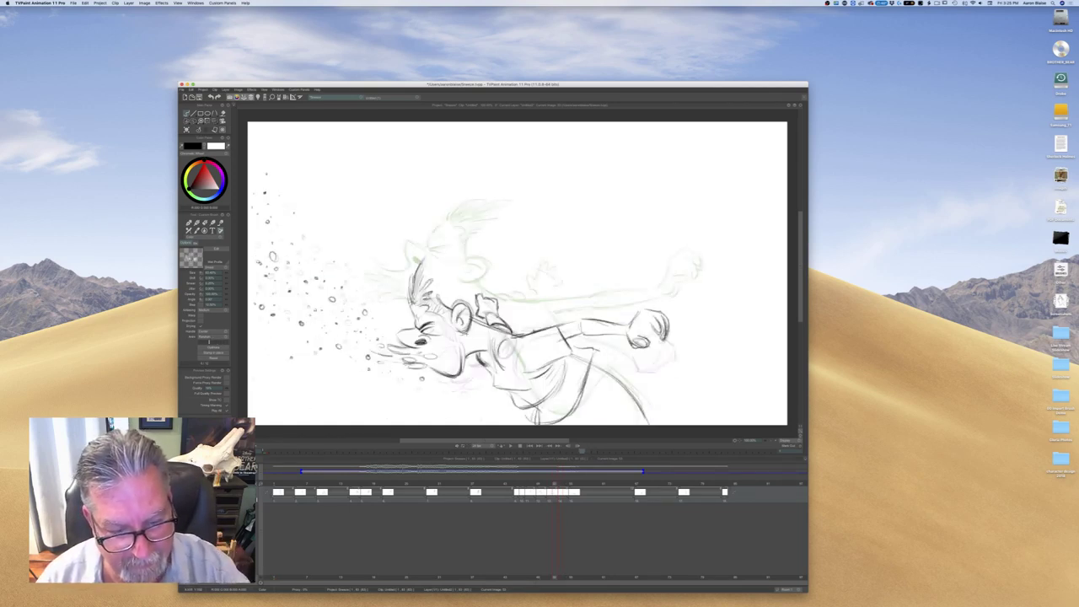
pyautogui.press('Right')
pyautogui.press('Left')
pyautogui.press('Right')
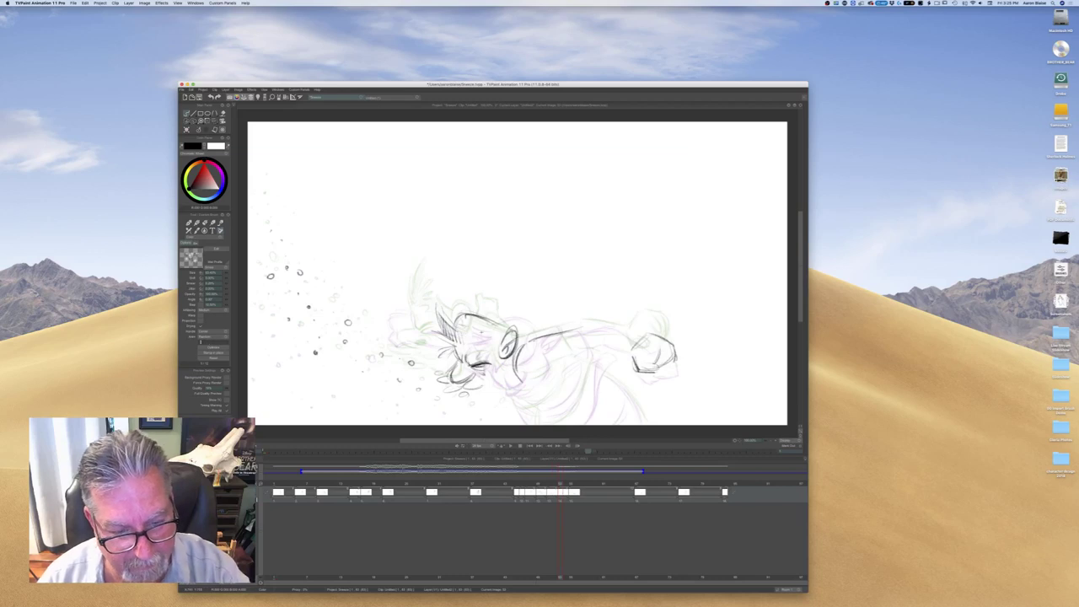
pyautogui.moveTo(473, 333)
pyautogui.mouseDown()
pyautogui.moveTo(499, 347)
pyautogui.moveTo(497, 339)
pyautogui.mouseUp()
pyautogui.moveTo(486, 328); pyautogui.dragTo(486, 335)
pyautogui.moveTo(474, 318); pyautogui.dragTo(477, 335)
pyautogui.moveTo(465, 319); pyautogui.dragTo(469, 340)
pyautogui.press('Left')
pyautogui.press('Right')
pyautogui.press('Left')
pyautogui.press('Right')
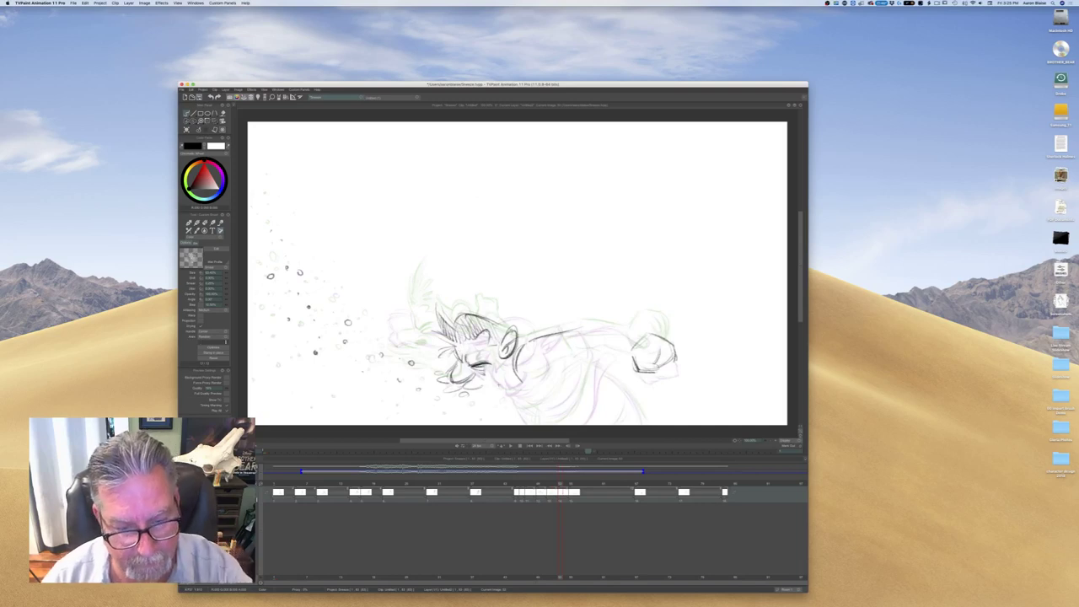
# Draw the jaw and chin curve under the ear and flip against the burst drawing to check the head
pyautogui.moveTo(510, 363)
pyautogui.mouseDown()
pyautogui.moveTo(515, 382)
pyautogui.moveTo(505, 386)
pyautogui.mouseUp()
pyautogui.press('Left')
pyautogui.press('Right')
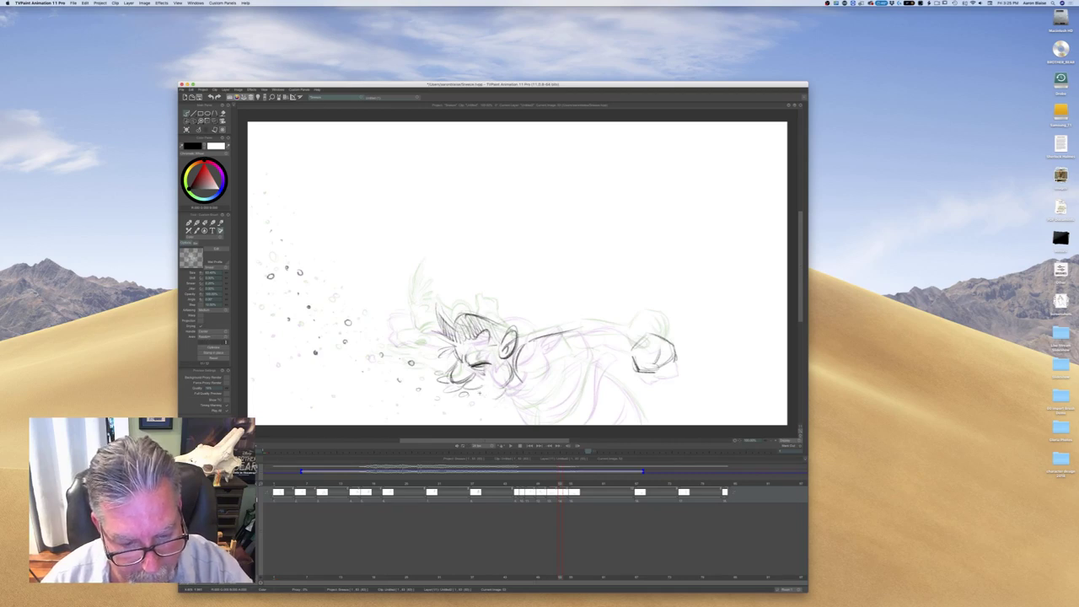
pyautogui.press('Left')
pyautogui.press('Right')
pyautogui.press('Left')
pyautogui.press('Right')
pyautogui.press('Left')
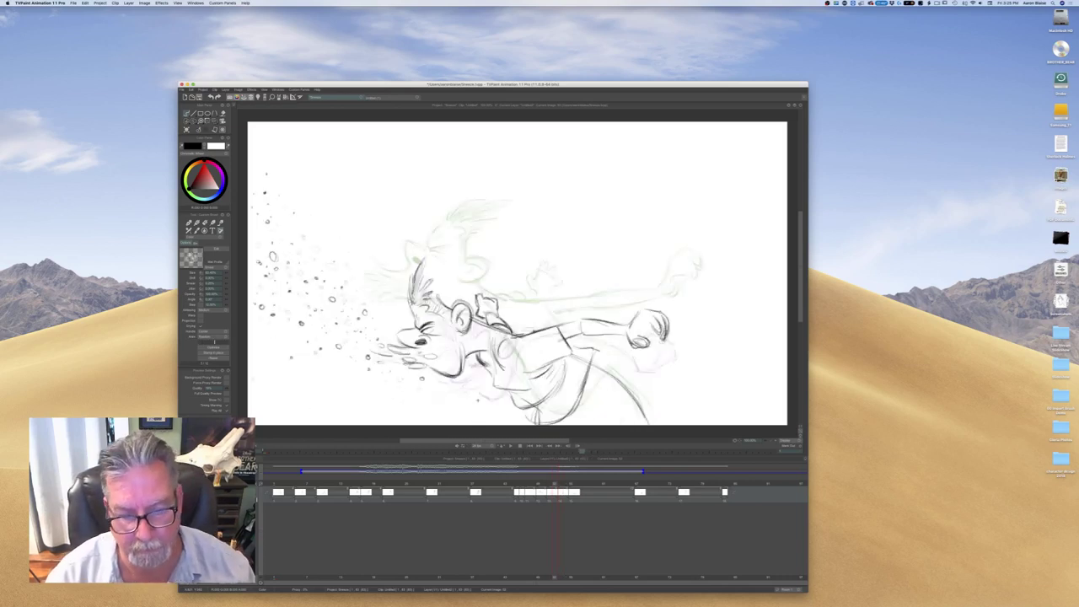
pyautogui.press('Right')
pyautogui.press('Left')
# Draw the sleeve opening and the underside of the near sleeve, and flip to check it
pyautogui.moveTo(570, 335)
pyautogui.mouseDown()
pyautogui.moveTo(583, 359)
pyautogui.moveTo(540, 377)
pyautogui.moveTo(540, 392)
pyautogui.mouseUp()
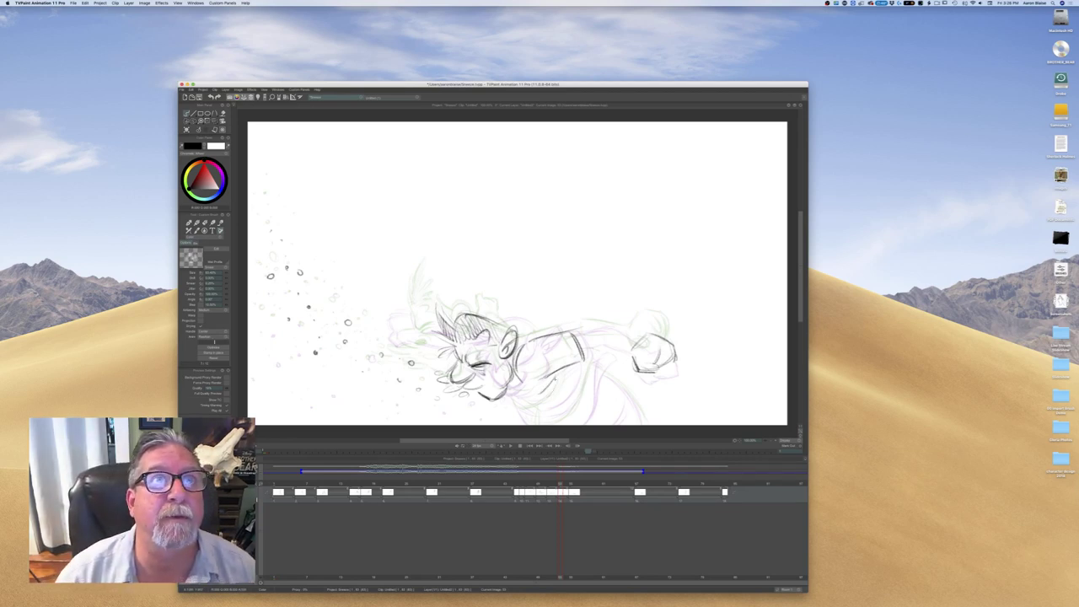
pyautogui.press('Left')
pyautogui.press('Right')
pyautogui.press('Left')
pyautogui.press('Right')
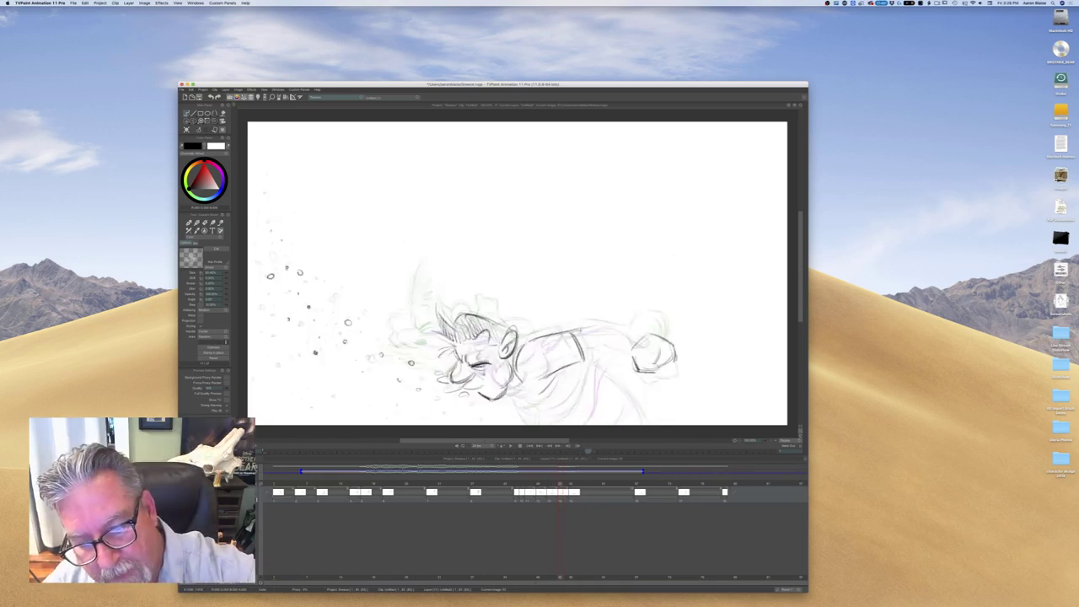
# Draw the upper and lower contours of the near arm between the sleeve and the trailing fist, flipping to compare
pyautogui.moveTo(595, 326)
pyautogui.mouseDown()
pyautogui.moveTo(629, 332)
pyautogui.moveTo(628, 350)
pyautogui.mouseUp()
pyautogui.press('Left')
pyautogui.press('Right')
pyautogui.moveTo(594, 341); pyautogui.dragTo(581, 345)
pyautogui.press('Left')
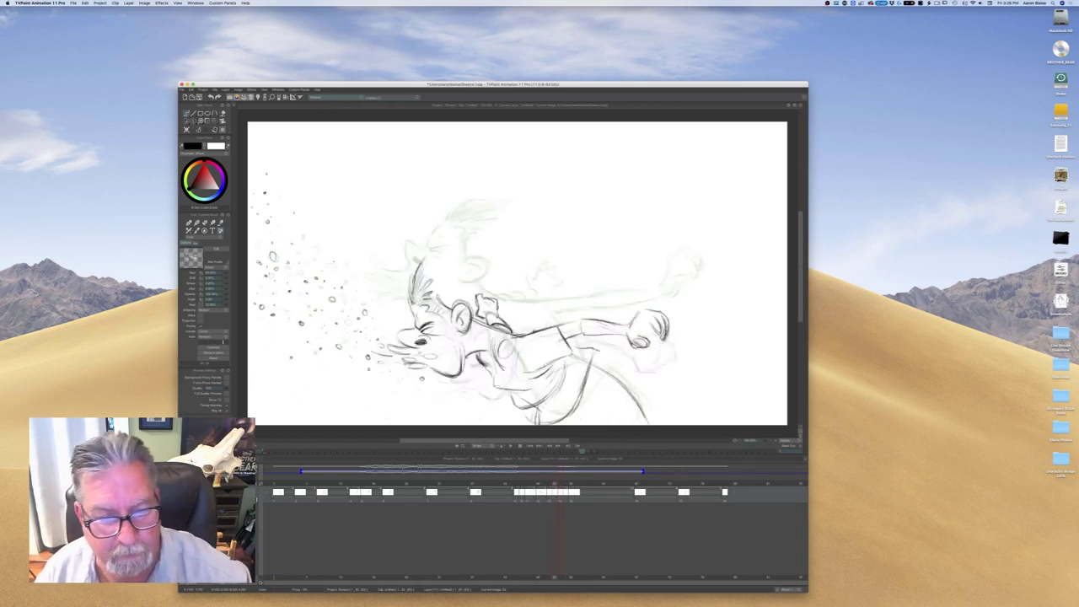
pyautogui.press('Right')
pyautogui.press('Left')
pyautogui.press('Right')
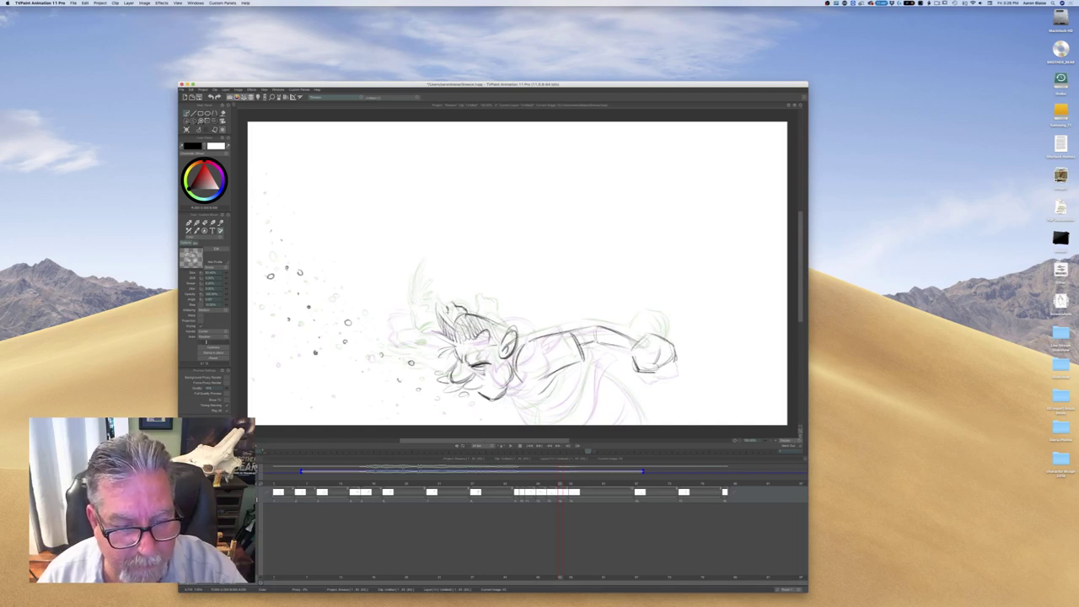
# Sketch the far hand just above the forward-swept hair and flip to check its swing
pyautogui.moveTo(445, 318); pyautogui.dragTo(456, 307)
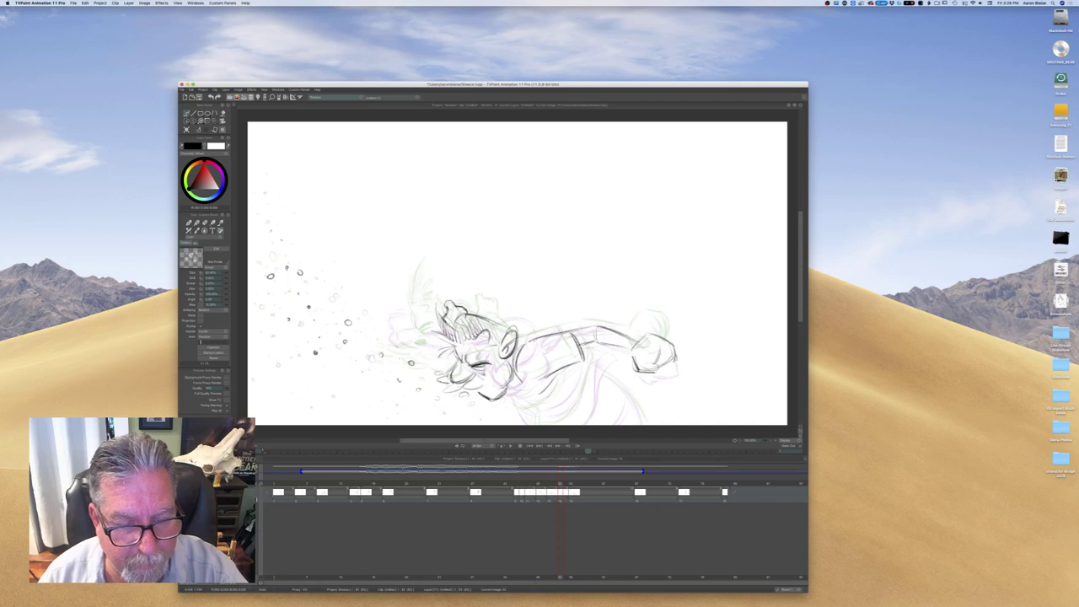
pyautogui.press('Left')
pyautogui.press('Right')
pyautogui.press('Left')
pyautogui.press('Right')
pyautogui.press('Left')
pyautogui.press('Right')
# Draw the chest, shirt folds and curved back of the torso on the in-between, flipping to check the body
pyautogui.moveTo(523, 402)
pyautogui.mouseDown()
pyautogui.moveTo(554, 389)
pyautogui.moveTo(535, 401)
pyautogui.mouseUp()
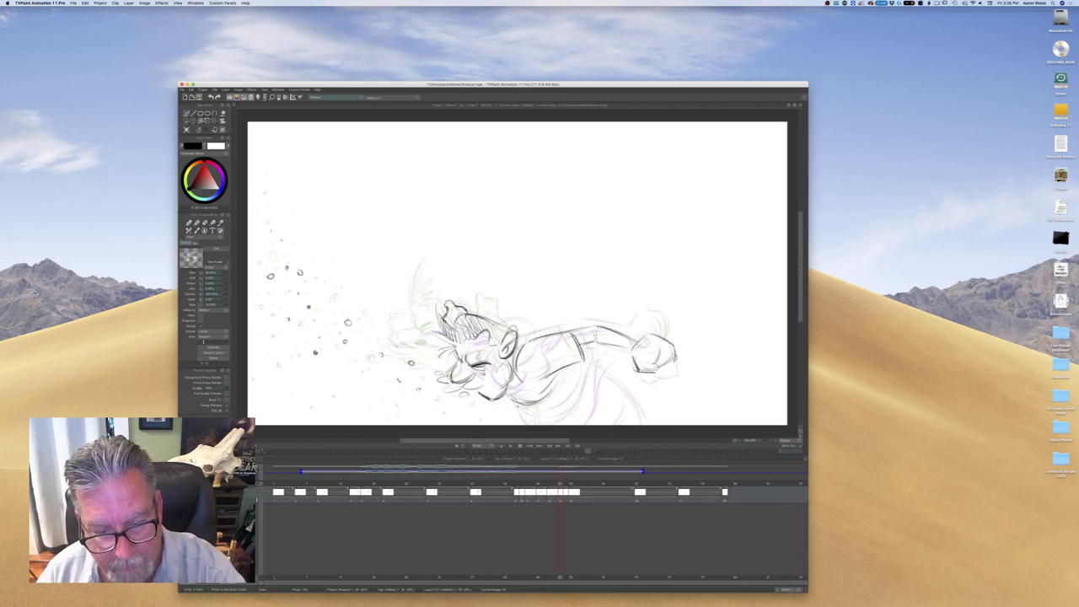
pyautogui.moveTo(590, 382); pyautogui.dragTo(569, 424)
pyautogui.moveTo(586, 403); pyautogui.dragTo(570, 424)
pyautogui.moveTo(602, 355)
pyautogui.mouseDown()
pyautogui.moveTo(592, 388)
pyautogui.moveTo(640, 417)
pyautogui.mouseUp()
pyautogui.moveTo(616, 385); pyautogui.dragTo(644, 424)
pyautogui.press('Left')
pyautogui.press('Right')
pyautogui.moveTo(521, 408); pyautogui.dragTo(527, 422)
pyautogui.moveTo(566, 384); pyautogui.dragTo(558, 403)
pyautogui.press('Left')
pyautogui.press('Right')
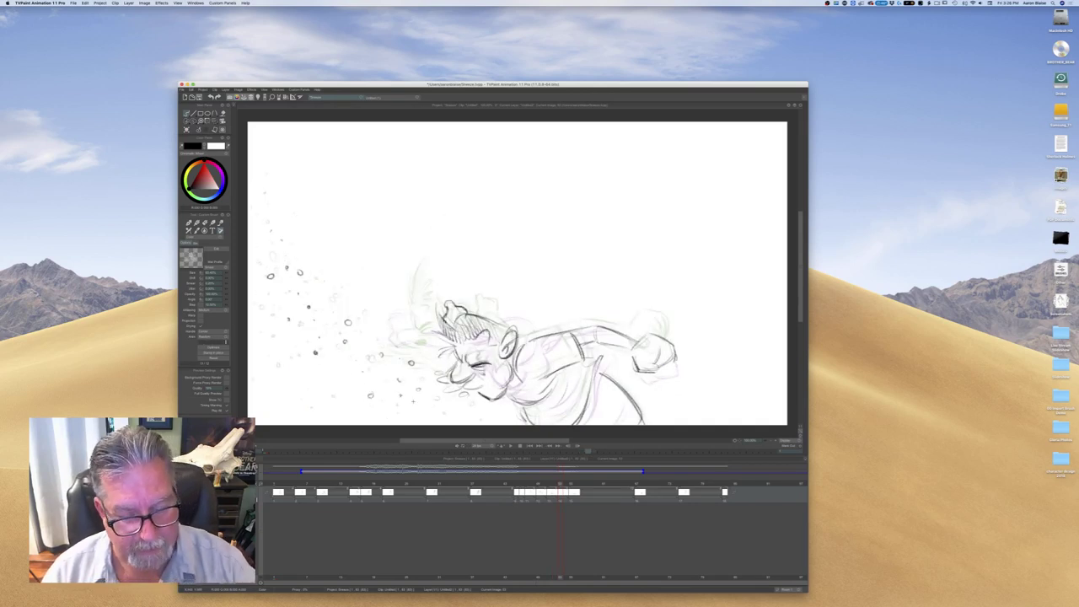
# Insert a blank drawing within the hold after the head-down drawing, and flip between it and the head-down pose
pyautogui.moveTo(559, 485); pyautogui.dragTo(600, 491)
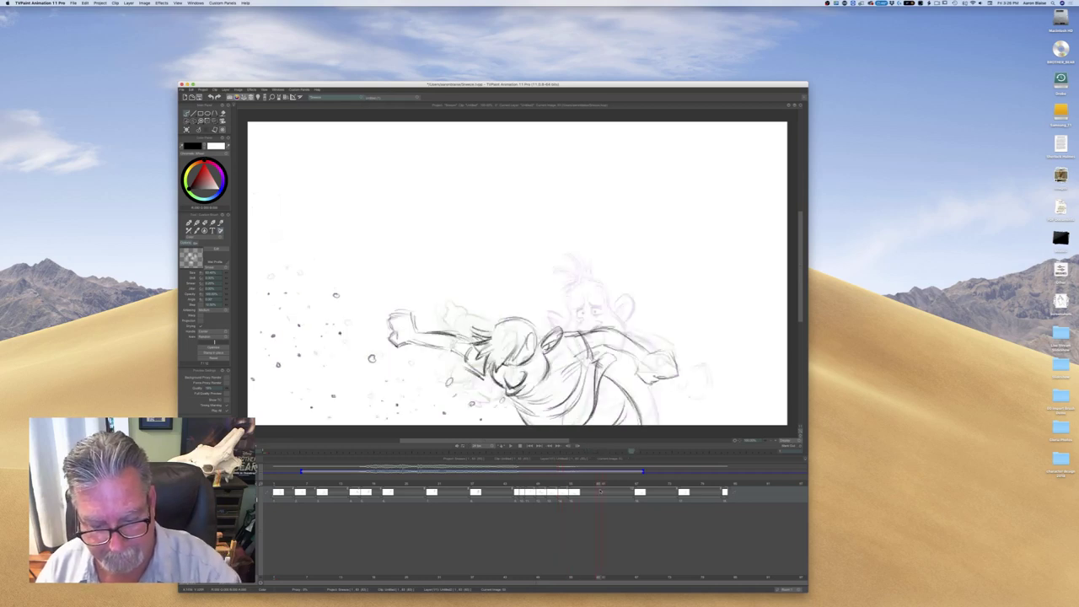
pyautogui.press('Right')
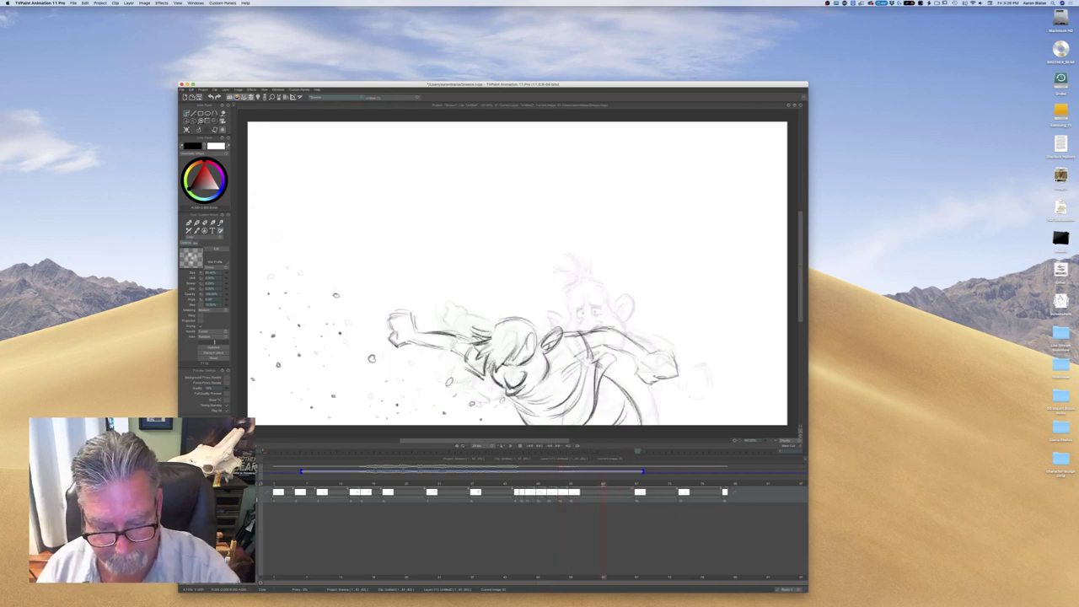
pyautogui.click(215, 318)
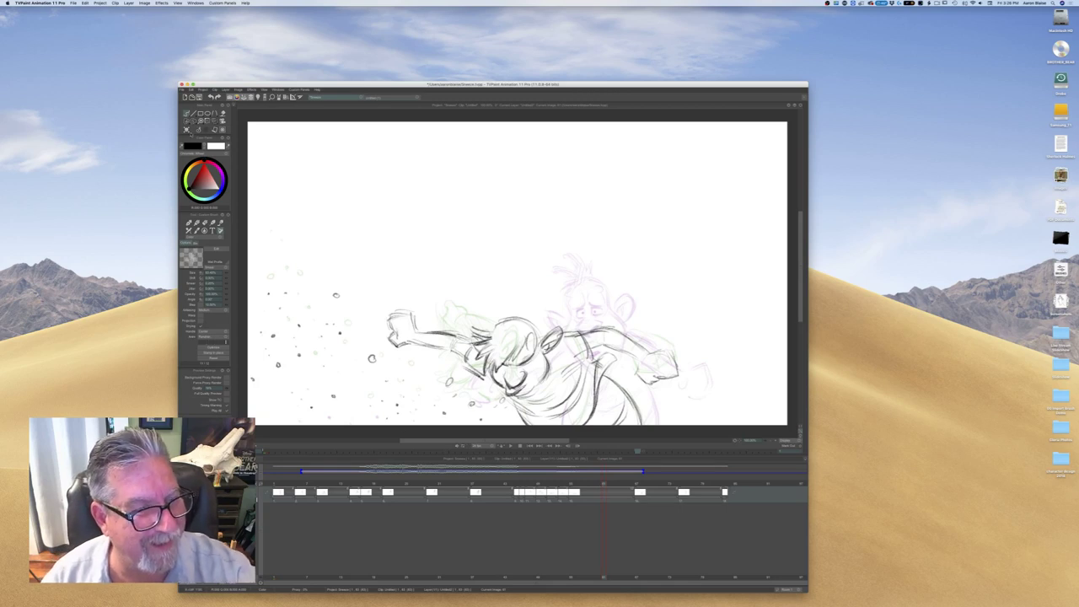
pyautogui.click(187, 130)
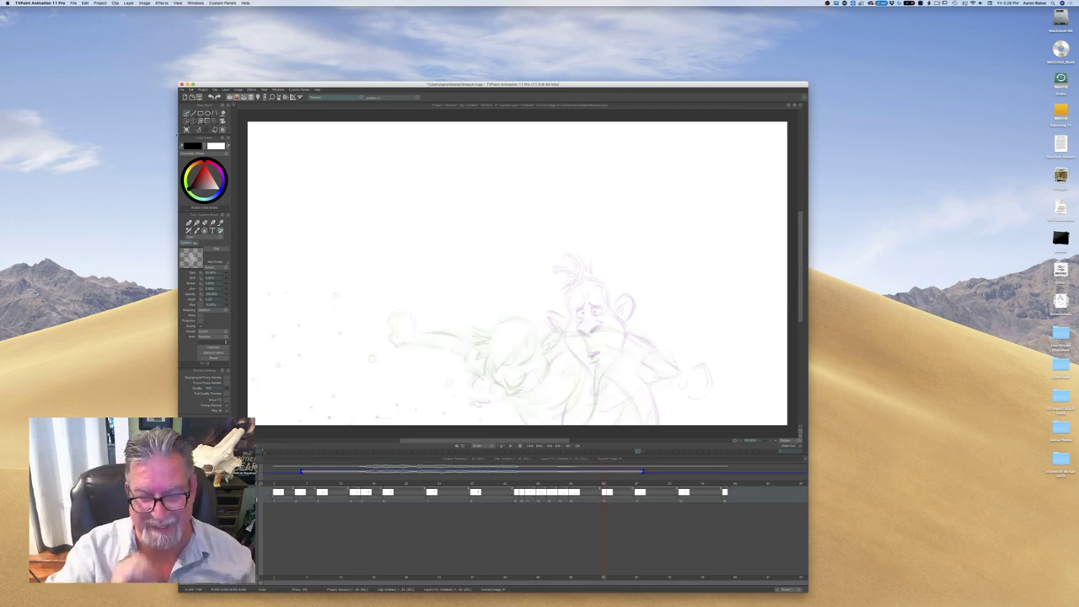
pyautogui.press('Left')
pyautogui.press('Right')
pyautogui.press('Left')
pyautogui.press('Right')
pyautogui.press('Left')
pyautogui.press('Right')
# Draw the arc for the top of the head between the head-down and upright poses, flipping to check its position
pyautogui.moveTo(542, 300)
pyautogui.mouseDown()
pyautogui.moveTo(577, 311)
pyautogui.moveTo(543, 312)
pyautogui.mouseUp()
pyautogui.press('Left')
pyautogui.press('Right')
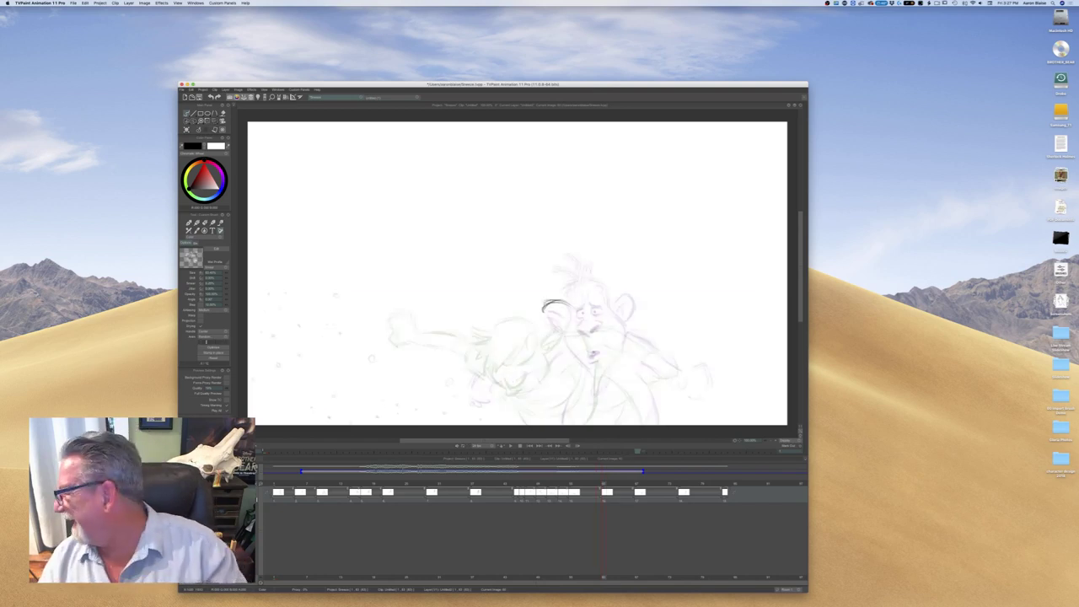
pyautogui.press('Left')
pyautogui.press('Right')
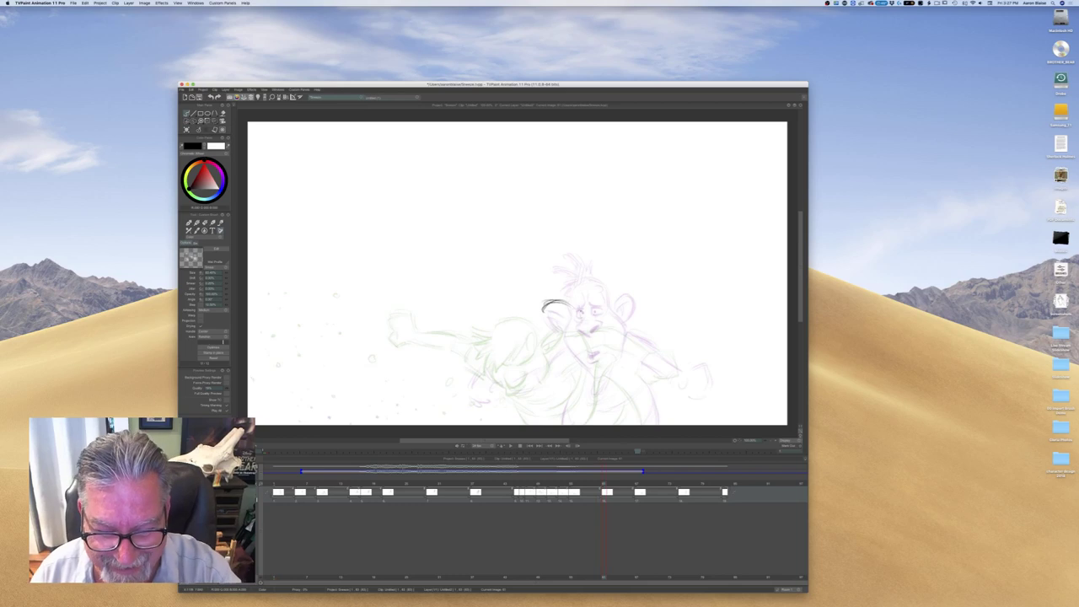
pyautogui.press('Left')
pyautogui.press('Right')
# Draw the jaw line and the ear of the rising head on the new drawing, and flip to compare
pyautogui.moveTo(583, 330); pyautogui.dragTo(595, 352)
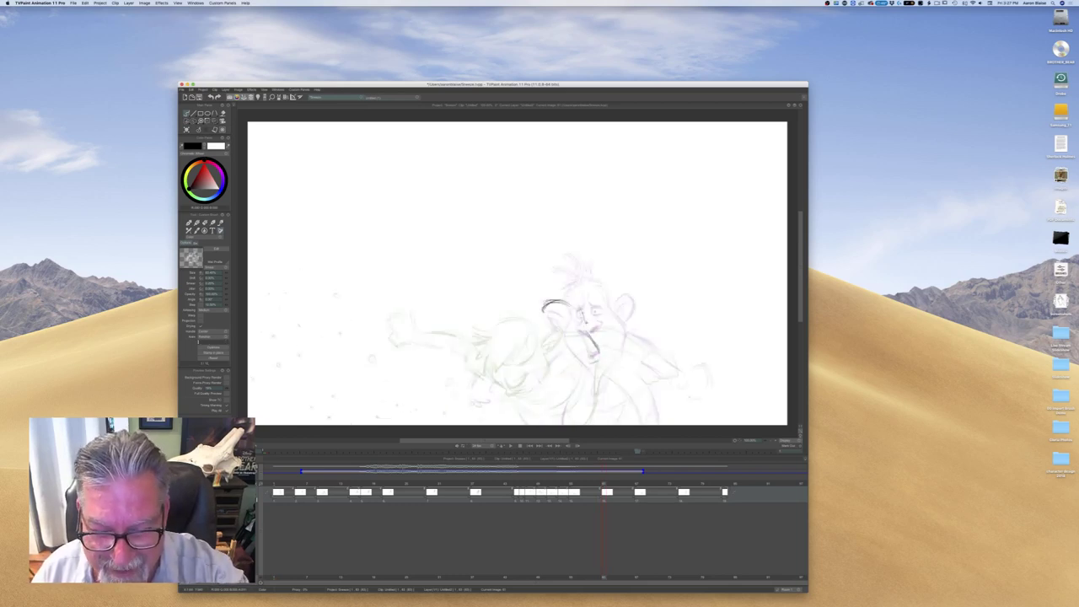
pyautogui.moveTo(600, 313)
pyautogui.mouseDown()
pyautogui.moveTo(598, 342)
pyautogui.moveTo(589, 329)
pyautogui.moveTo(598, 340)
pyautogui.mouseUp()
pyautogui.press('Left')
pyautogui.press('Right')
pyautogui.press('Left')
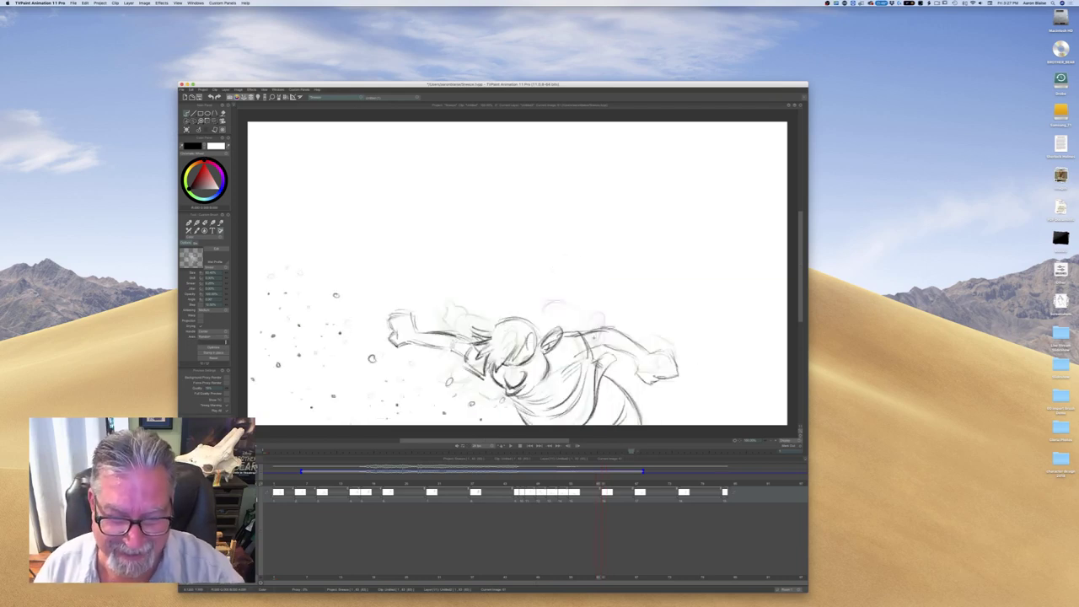
pyautogui.press('Right')
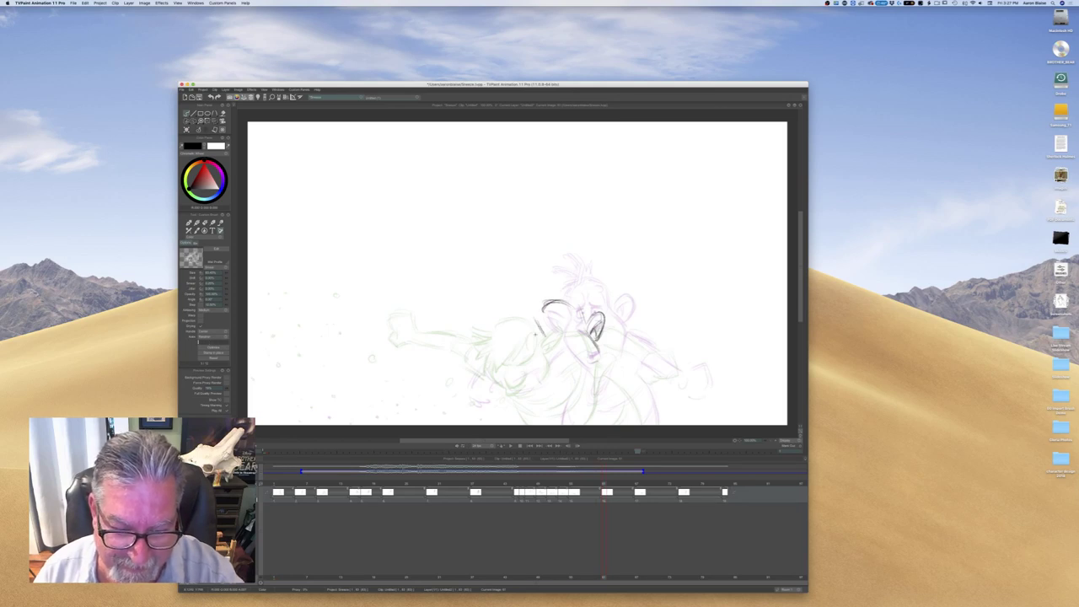
# Draw the brow and eye line across the face of the rising head, flipping to compare with the head-down pose
pyautogui.moveTo(540, 340)
pyautogui.mouseDown()
pyautogui.moveTo(539, 362)
pyautogui.moveTo(578, 338)
pyautogui.mouseUp()
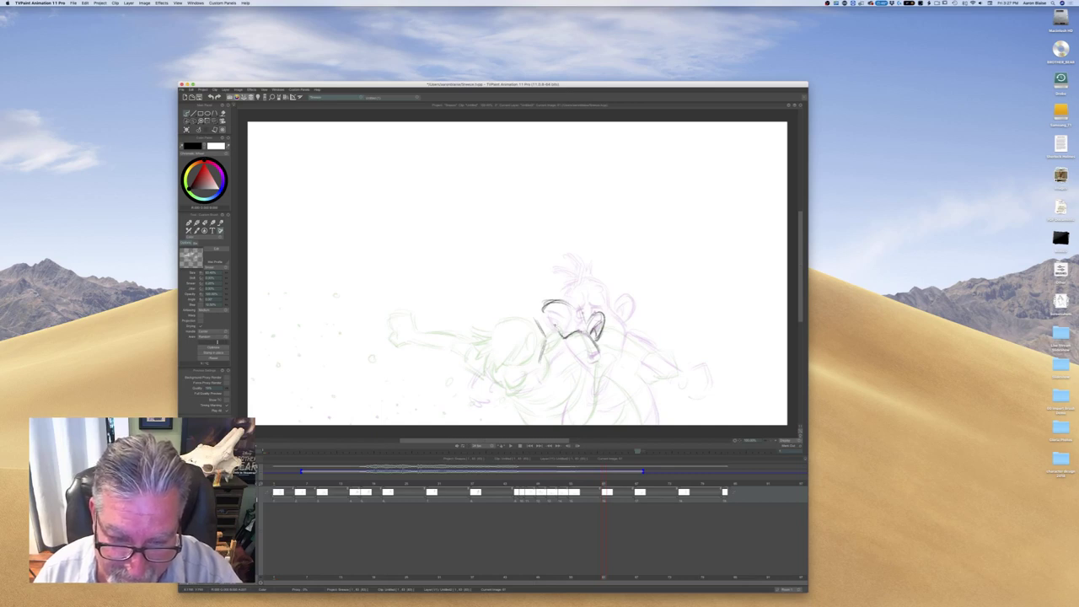
pyautogui.moveTo(542, 342); pyautogui.dragTo(558, 340)
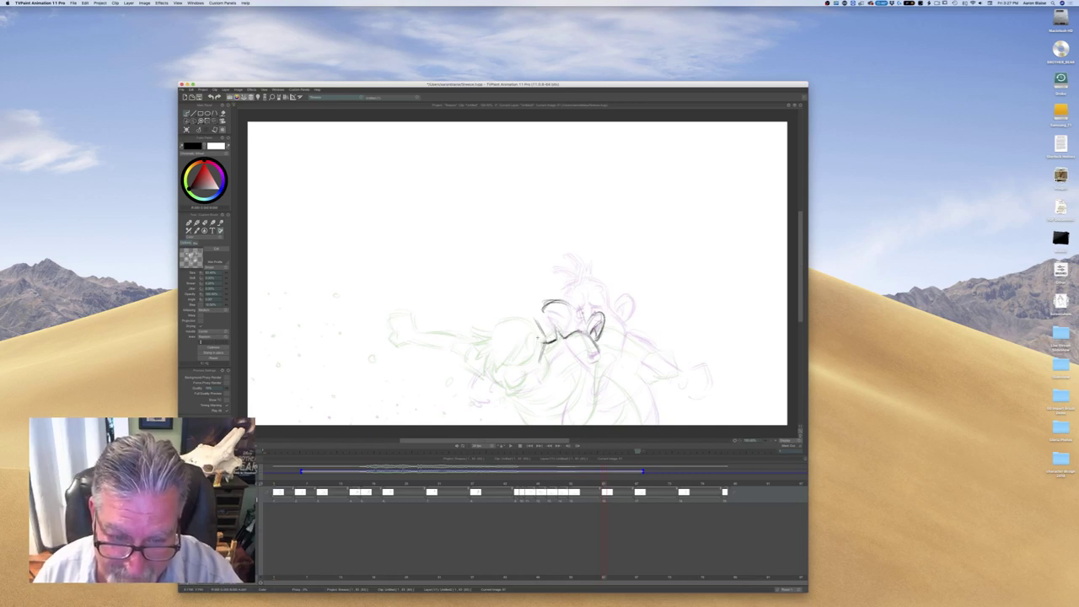
pyautogui.press('Left')
pyautogui.press('Right')
pyautogui.press('Left')
pyautogui.press('Right')
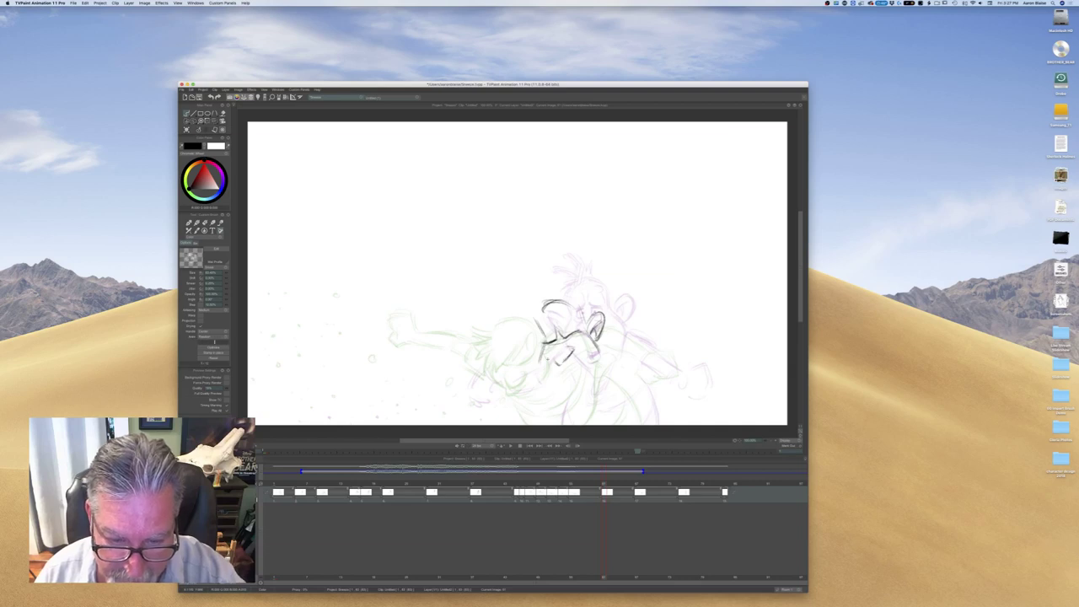
# Draw the nose and squinting eyes on the in-between face, flipping to check their placement
pyautogui.moveTo(553, 363); pyautogui.dragTo(566, 356)
pyautogui.press('Left')
pyautogui.press('Right')
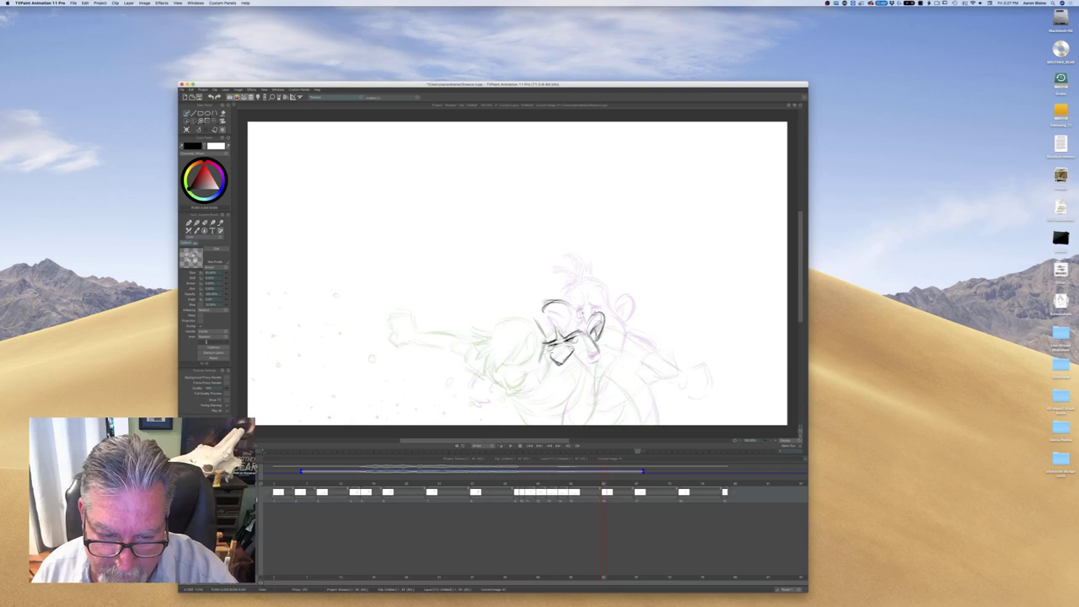
pyautogui.press('Left')
pyautogui.press('Right')
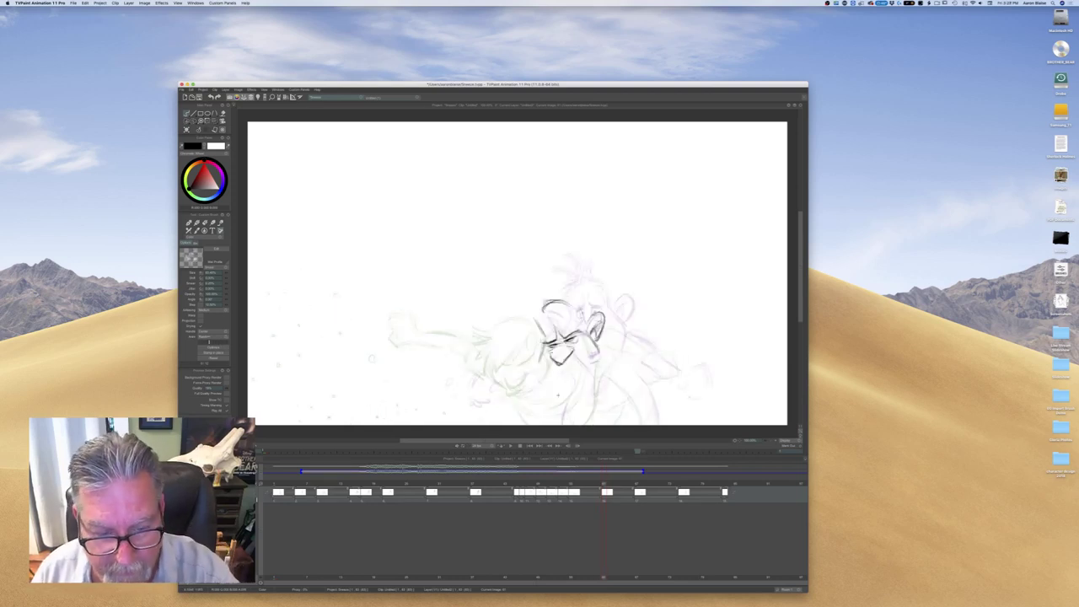
# Draw the mouth, the cheek line below the near ear and the far ear, flipping to check the face
pyautogui.moveTo(568, 374)
pyautogui.mouseDown()
pyautogui.moveTo(554, 370)
pyautogui.moveTo(554, 381)
pyautogui.mouseUp()
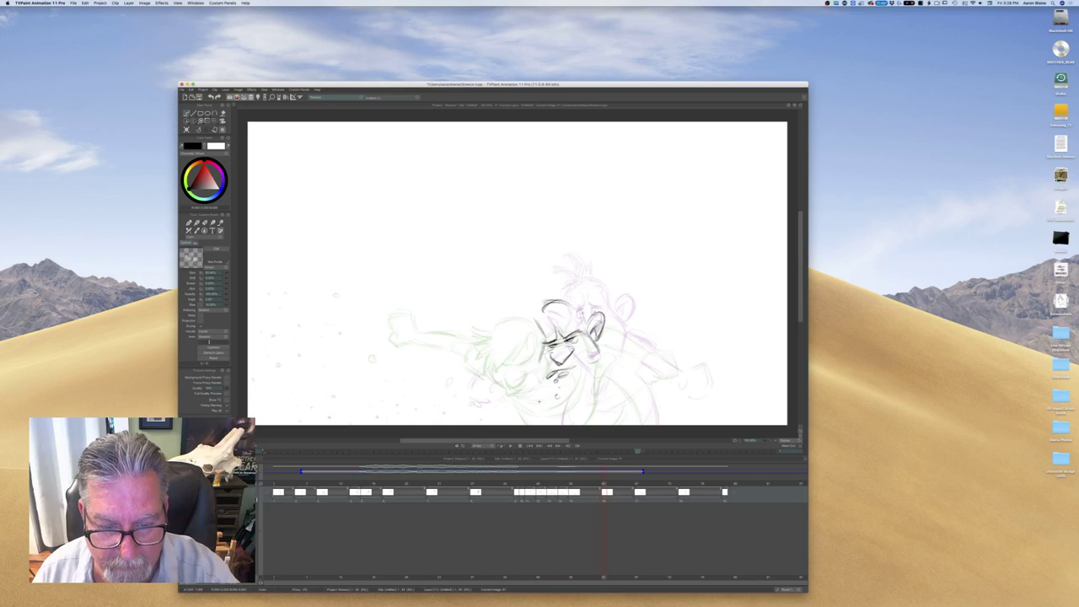
pyautogui.moveTo(603, 342); pyautogui.dragTo(597, 363)
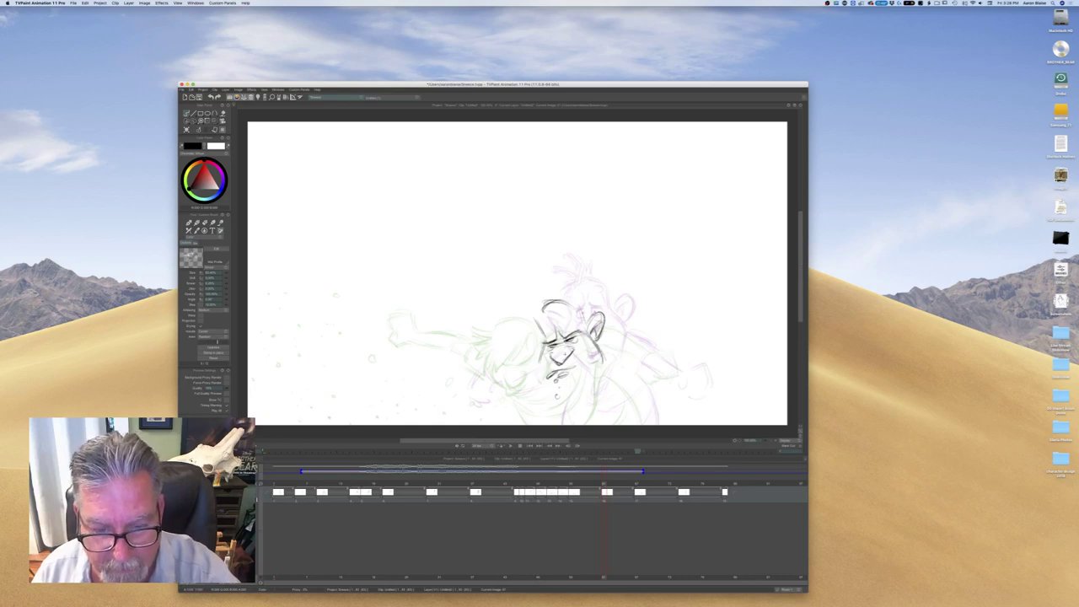
pyautogui.moveTo(527, 339)
pyautogui.mouseDown()
pyautogui.moveTo(540, 343)
pyautogui.moveTo(537, 358)
pyautogui.mouseUp()
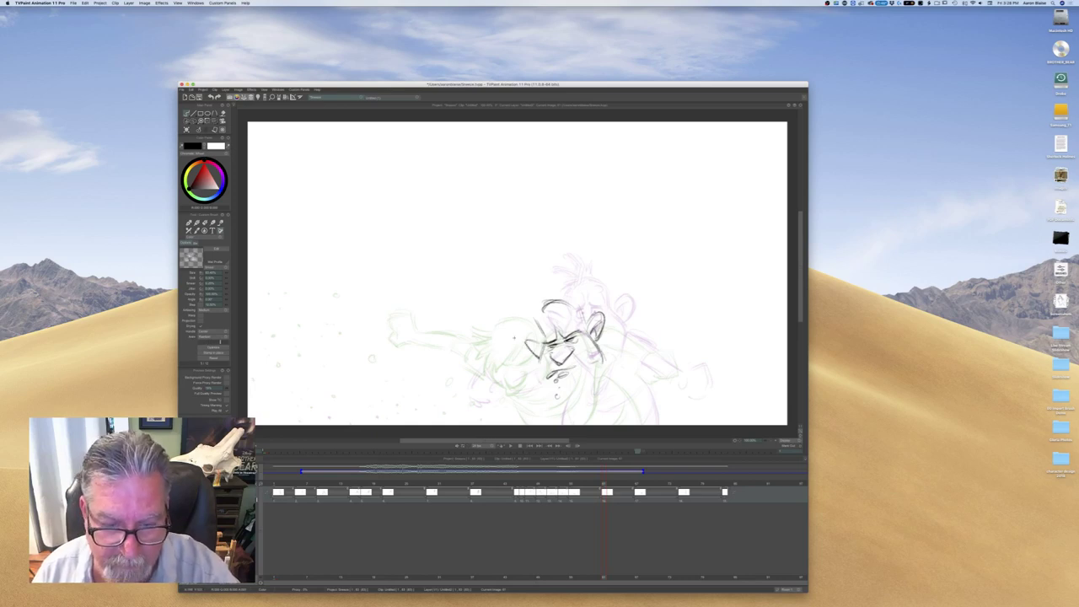
pyautogui.press('Left')
pyautogui.press('Left')
pyautogui.press('Right')
pyautogui.press('Left')
pyautogui.press('Right')
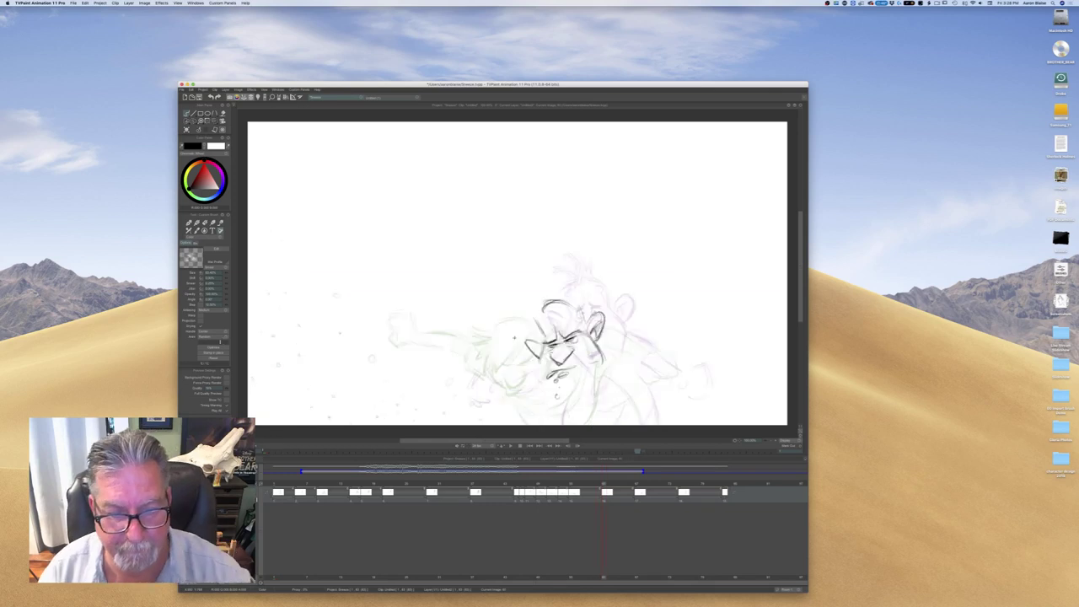
# Sketch the hair falling from the top of the head toward the far ear, flipping to check its drag
pyautogui.moveTo(545, 305)
pyautogui.mouseDown()
pyautogui.moveTo(529, 327)
pyautogui.moveTo(544, 327)
pyautogui.moveTo(522, 334)
pyautogui.mouseUp()
pyautogui.press('Left')
pyautogui.press('Right')
pyautogui.press('Left')
pyautogui.press('Right')
pyautogui.press('Left')
pyautogui.press('Right')
# Draw the hairline above the brow and fill out the hair with strokes, flipping against the previous drawing
pyautogui.moveTo(561, 313)
pyautogui.mouseDown()
pyautogui.moveTo(583, 335)
pyautogui.moveTo(578, 328)
pyautogui.mouseUp()
pyautogui.moveTo(580, 311); pyautogui.dragTo(575, 327)
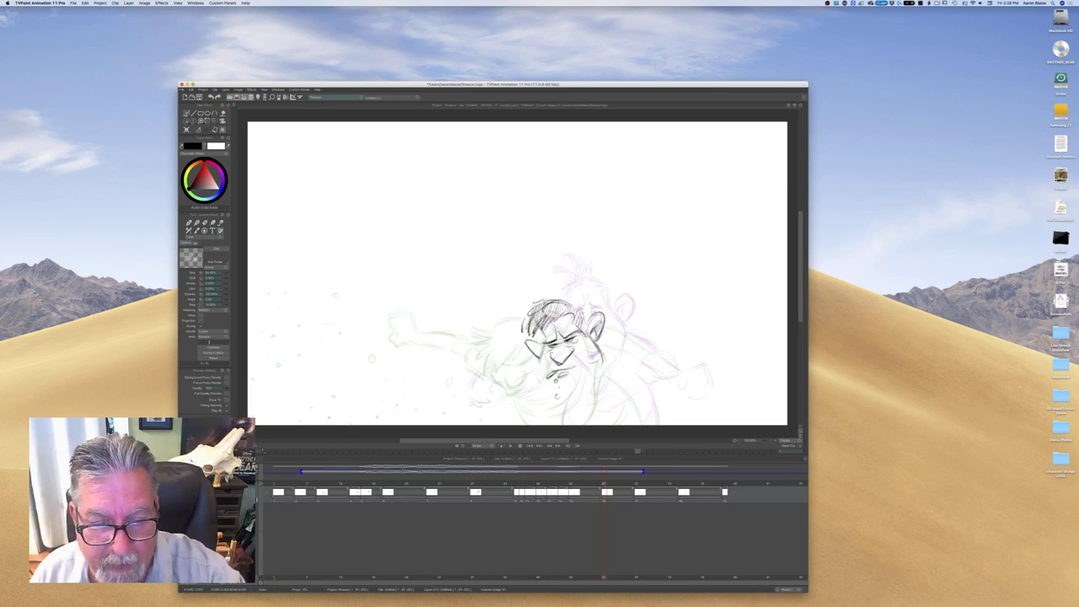
pyautogui.moveTo(581, 311)
pyautogui.mouseDown()
pyautogui.moveTo(558, 297)
pyautogui.moveTo(531, 313)
pyautogui.mouseUp()
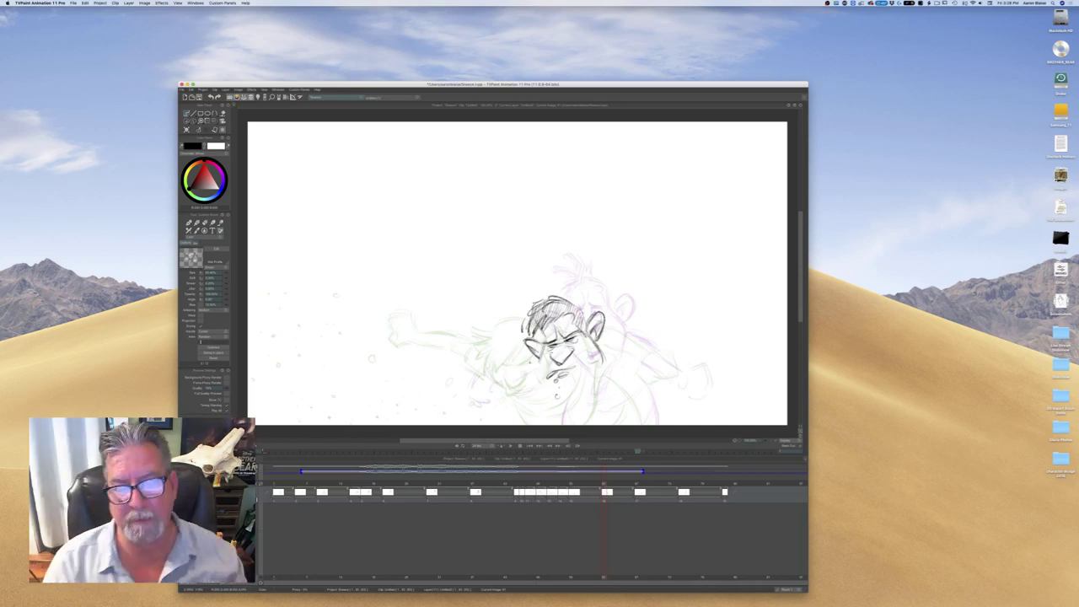
pyautogui.press('Left')
pyautogui.press('Right')
pyautogui.press('Left')
pyautogui.press('Right')
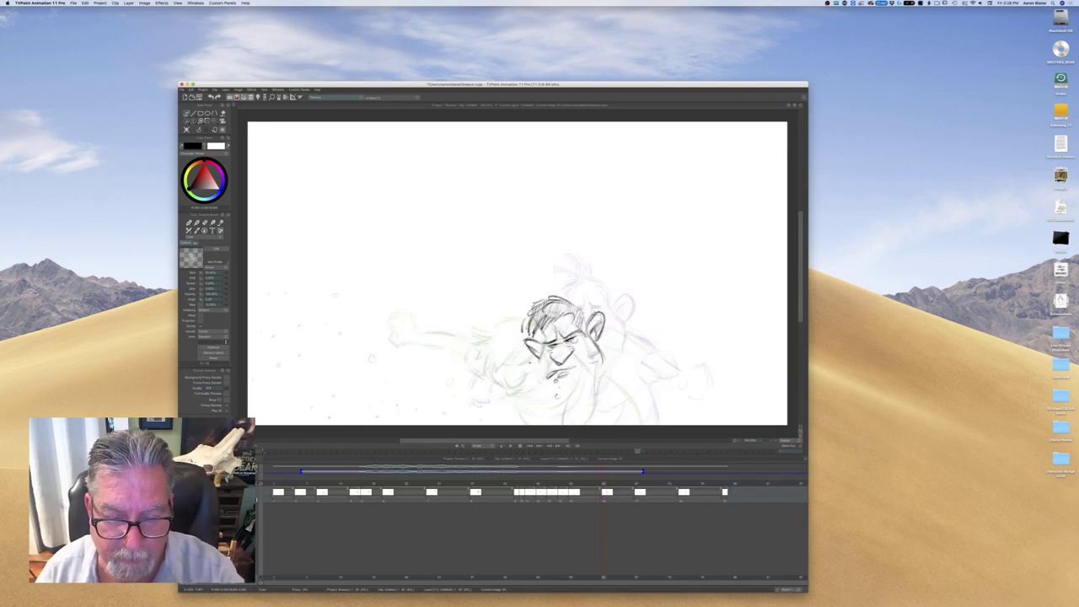
# Draw the jaw from the near ear around the chin, flipping repeatedly to compare it with the head-down pose
pyautogui.moveTo(589, 335)
pyautogui.mouseDown()
pyautogui.moveTo(601, 361)
pyautogui.moveTo(570, 391)
pyautogui.moveTo(580, 385)
pyautogui.moveTo(553, 387)
pyautogui.mouseUp()
pyautogui.press('Left')
pyautogui.press('Right')
pyautogui.press('Left')
pyautogui.press('Right')
pyautogui.press('Left')
pyautogui.press('Right')
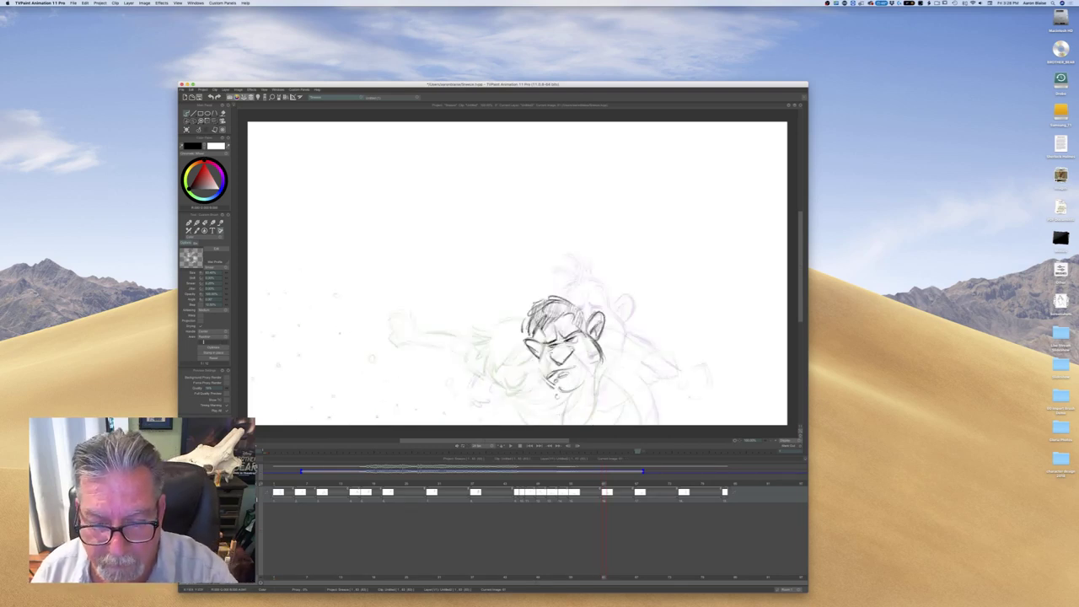
pyautogui.press('Left')
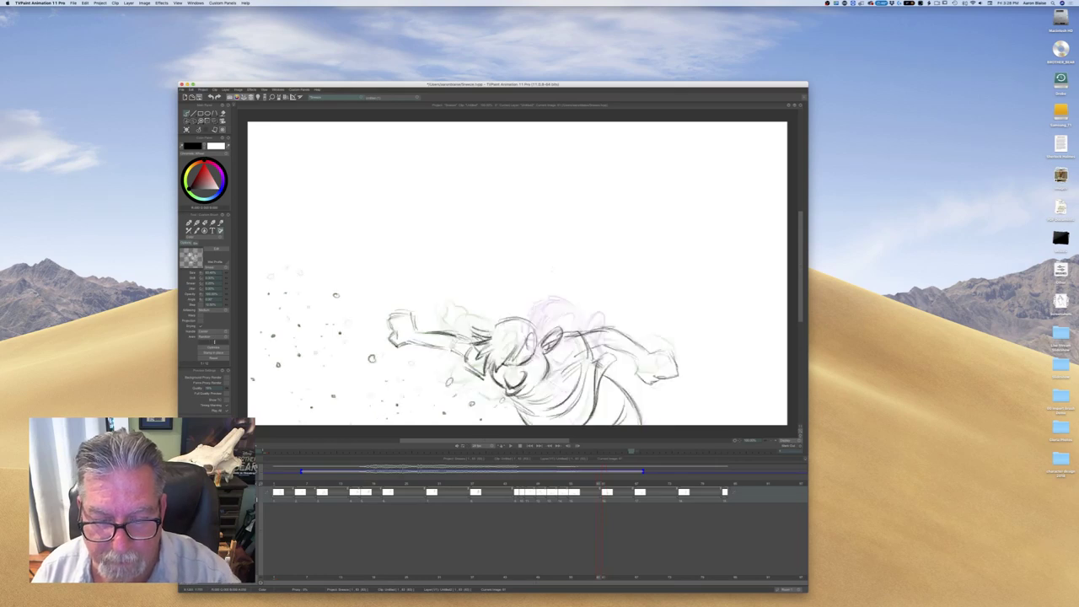
pyautogui.press('Right')
# Draw the shoulder and sleeve edges on both sides of the head, flipping to check them
pyautogui.moveTo(625, 338); pyautogui.dragTo(629, 366)
pyautogui.moveTo(627, 340)
pyautogui.mouseDown()
pyautogui.moveTo(630, 365)
pyautogui.moveTo(620, 367)
pyautogui.mouseUp()
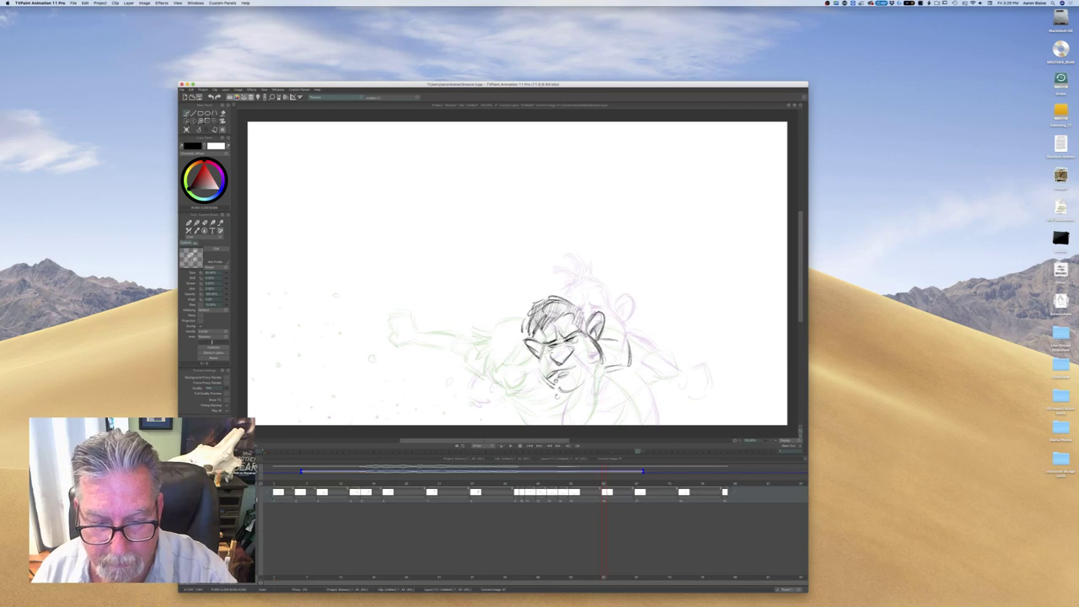
pyautogui.press('Left')
pyautogui.press('Right')
pyautogui.moveTo(523, 351); pyautogui.dragTo(518, 378)
pyautogui.press('Left')
pyautogui.press('Right')
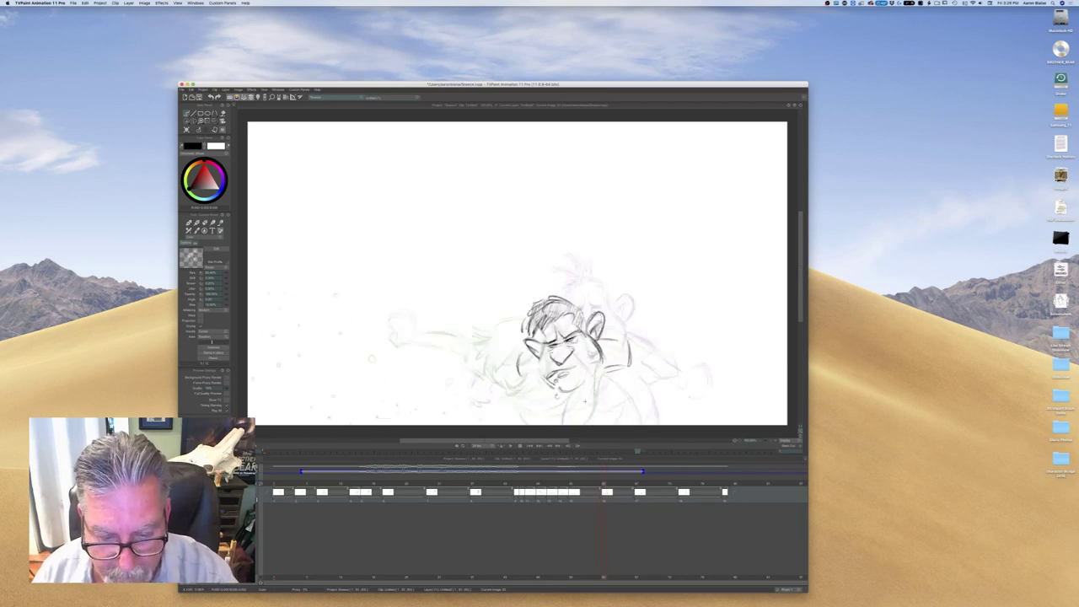
# Draw the shirt neckline and both sides of the torso below the chin, flipping to check the body
pyautogui.press('Left')
pyautogui.press('Right')
pyautogui.moveTo(647, 423)
pyautogui.mouseDown()
pyautogui.moveTo(639, 389)
pyautogui.moveTo(644, 403)
pyautogui.mouseUp()
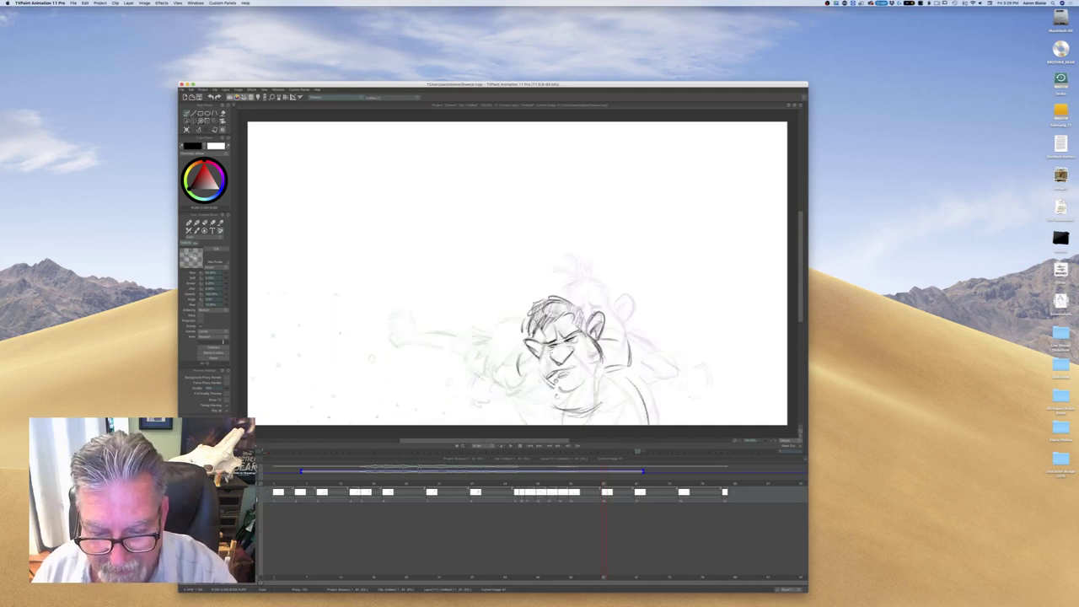
pyautogui.press('Left')
pyautogui.press('Right')
pyautogui.moveTo(548, 425); pyautogui.dragTo(541, 397)
pyautogui.press('Left')
pyautogui.press('Right')
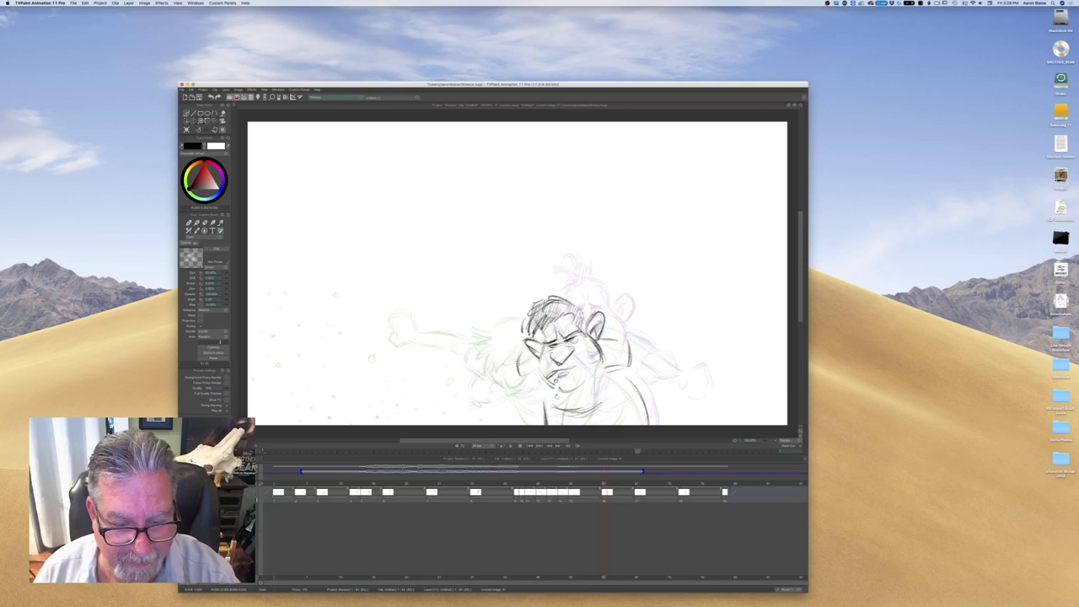
pyautogui.press('Left')
pyautogui.press('Right')
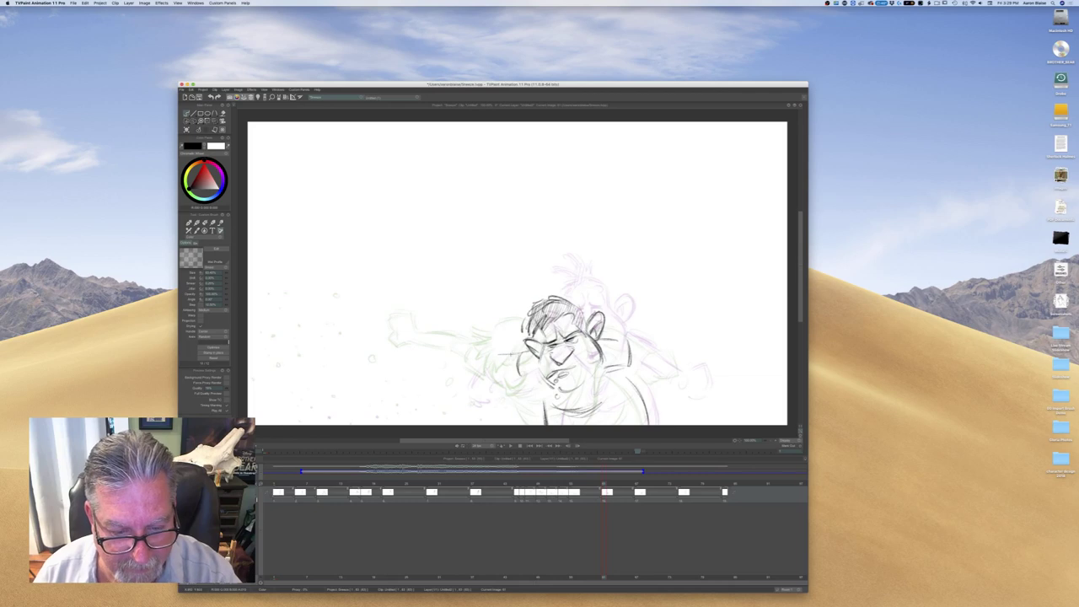
# Draw the outstretched arm on the far-ear side, from the sleeve toward the wrist, flipping to check its position
pyautogui.press('Left')
pyautogui.press('Right')
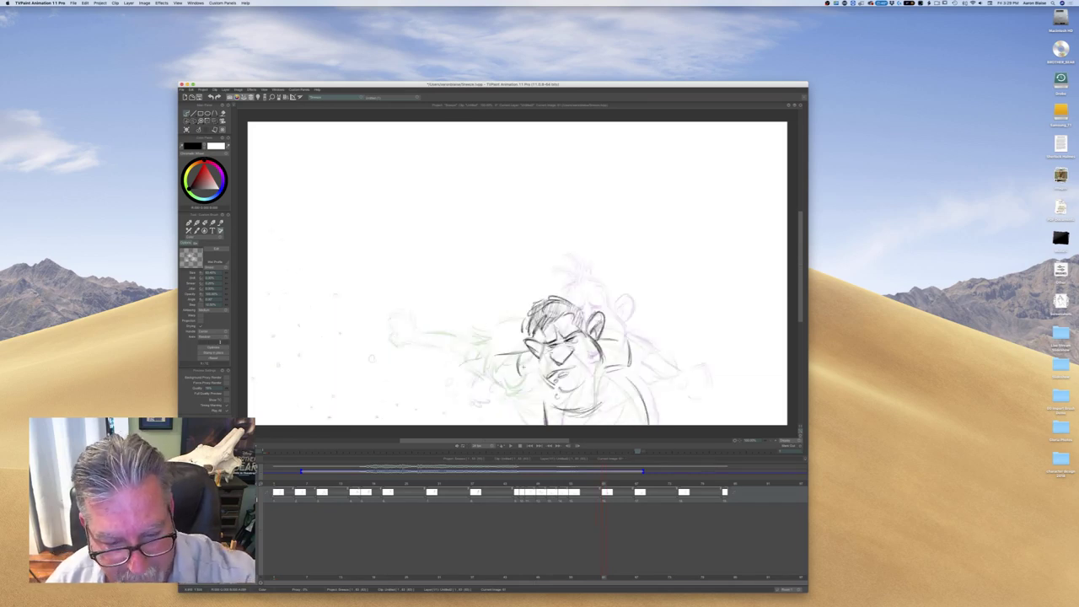
pyautogui.moveTo(464, 376)
pyautogui.mouseDown()
pyautogui.moveTo(489, 371)
pyautogui.moveTo(487, 358)
pyautogui.mouseUp()
pyautogui.press('Left')
pyautogui.press('Right')
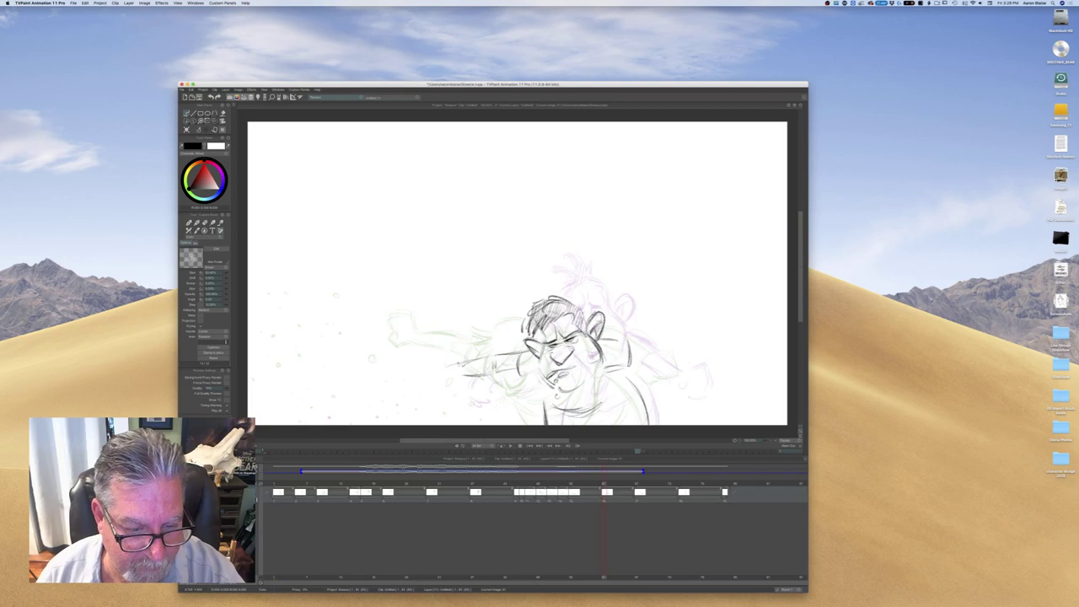
# Draw the fist and wrist at the end of the outstretched arm, flipping against the head-down pose
pyautogui.moveTo(440, 357); pyautogui.dragTo(445, 364)
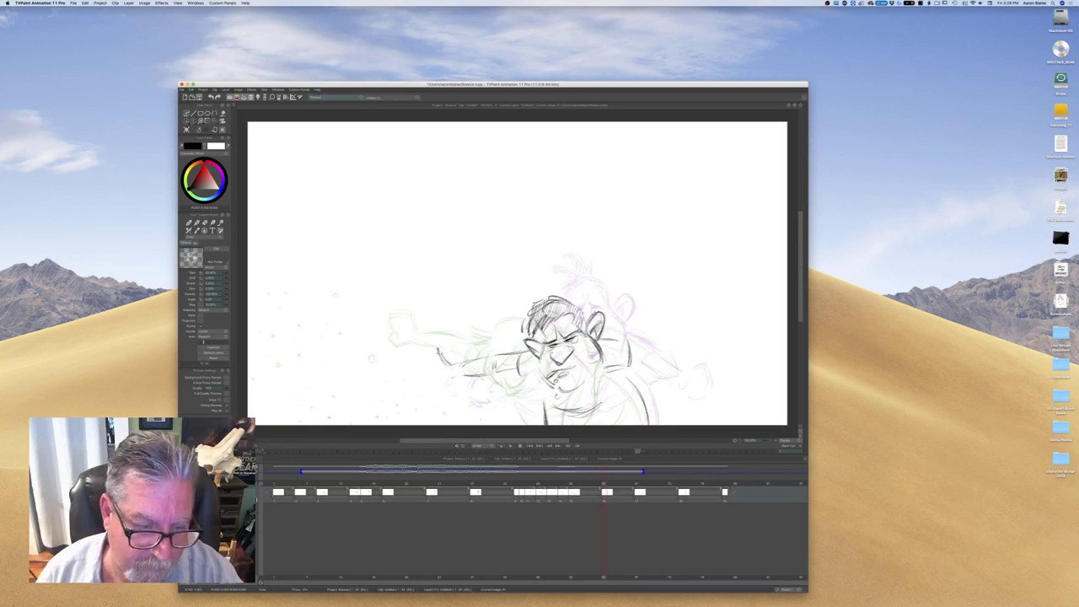
pyautogui.moveTo(437, 349)
pyautogui.mouseDown()
pyautogui.moveTo(449, 366)
pyautogui.moveTo(420, 371)
pyautogui.moveTo(495, 371)
pyautogui.mouseUp()
pyautogui.press('Left')
pyautogui.press('Right')
pyautogui.press('Left')
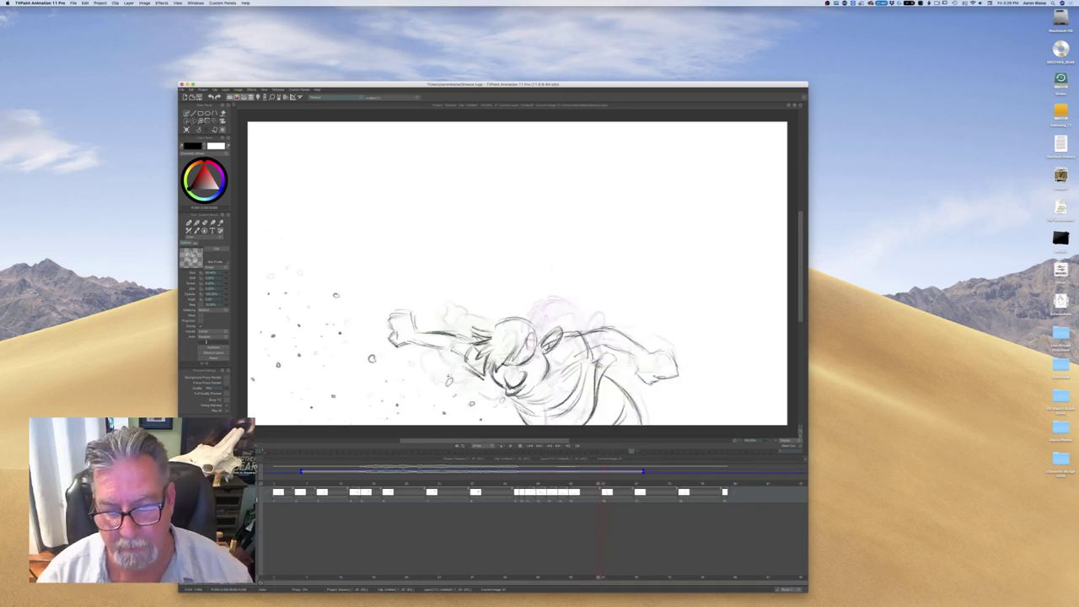
pyautogui.press('Right')
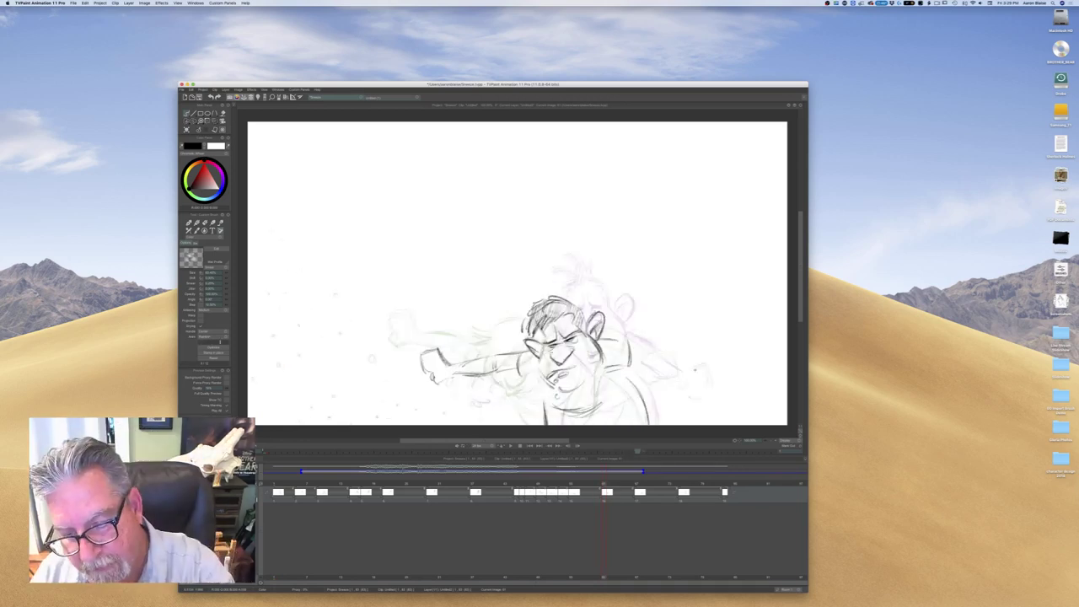
# Draw the opposite arm and its fist extending from the near-ear shoulder, flipping to compare positions
pyautogui.press('Left')
pyautogui.press('Right')
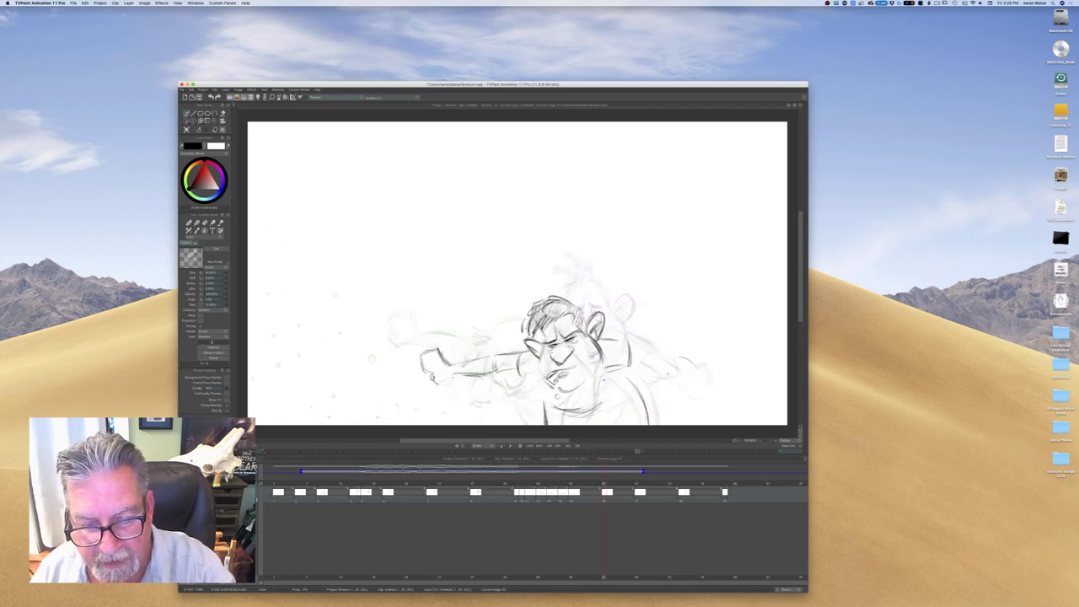
pyautogui.moveTo(631, 345)
pyautogui.mouseDown()
pyautogui.moveTo(660, 351)
pyautogui.moveTo(656, 368)
pyautogui.moveTo(666, 355)
pyautogui.mouseUp()
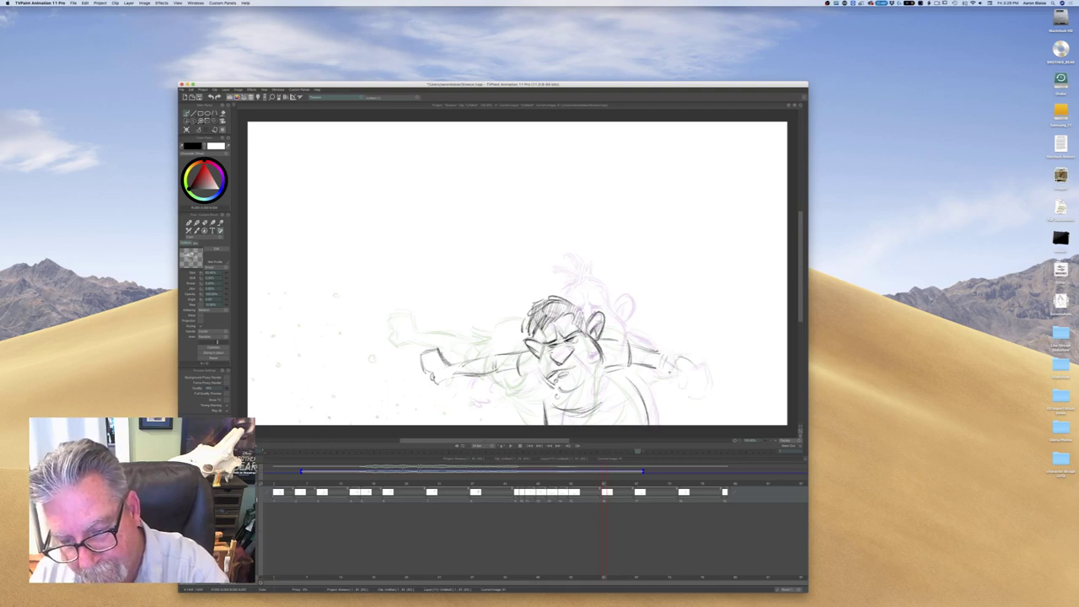
pyautogui.moveTo(668, 386)
pyautogui.mouseDown()
pyautogui.moveTo(701, 371)
pyautogui.moveTo(677, 355)
pyautogui.mouseUp()
pyautogui.press('Left')
pyautogui.press('Right')
pyautogui.press('Left')
pyautogui.press('Right')
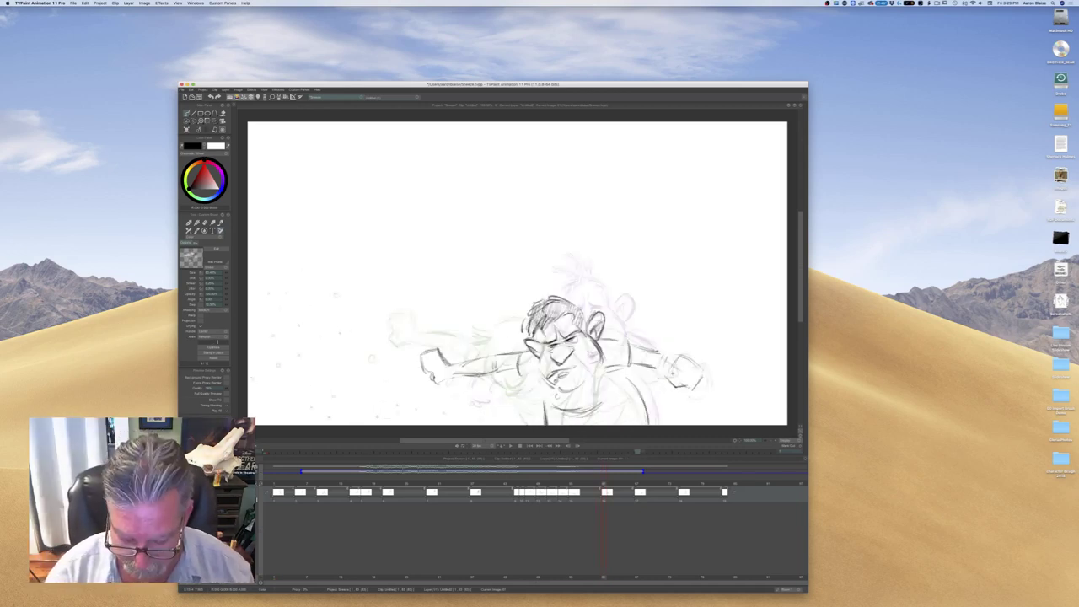
# Play back the animation to review the new in-between in motion
pyautogui.press('Tab')
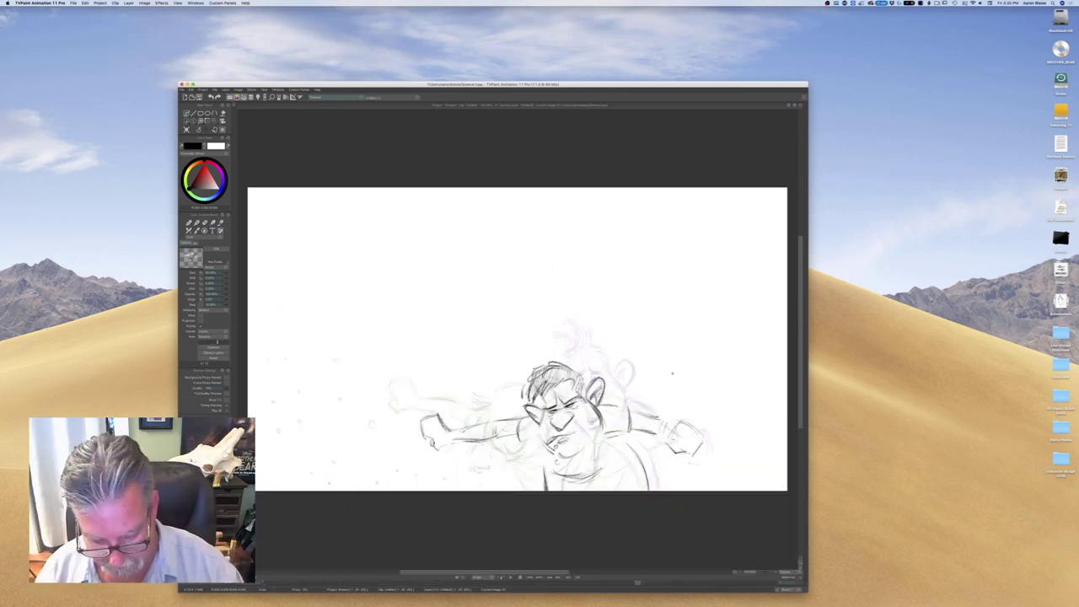
pyautogui.press('Tab')
pyautogui.press('space')
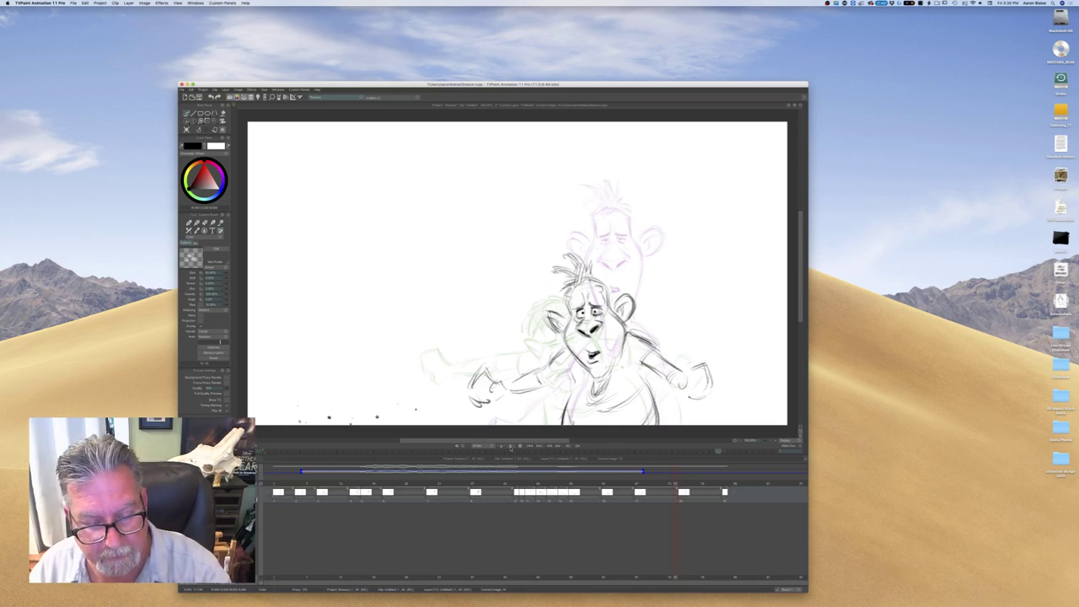
pyautogui.click(510, 445)
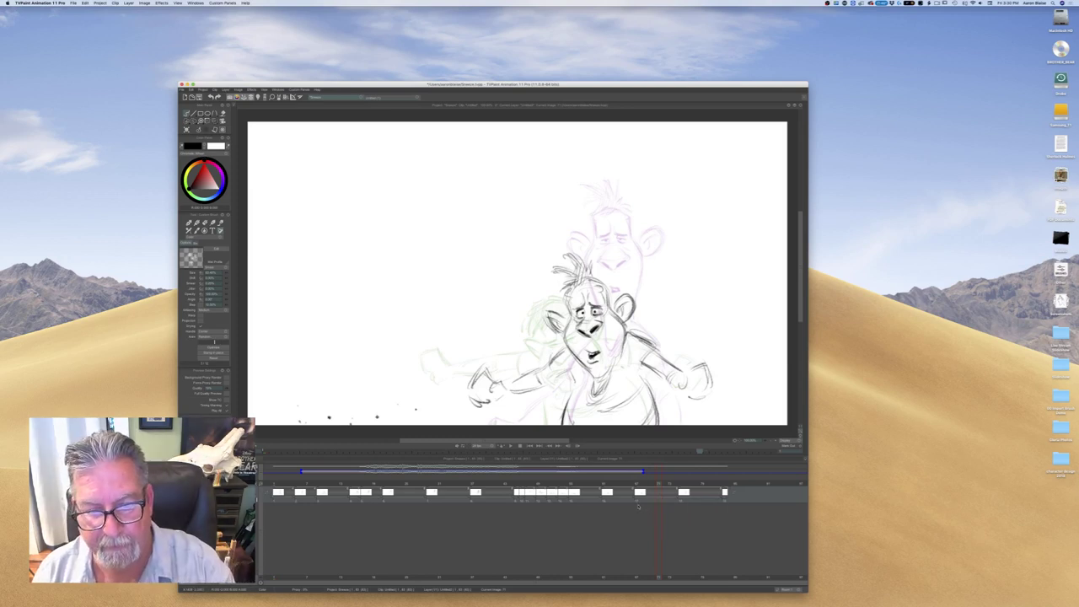
# Add a new drawing between the low recovery and the upright pose and sketch the head outline
pyautogui.press('Return')
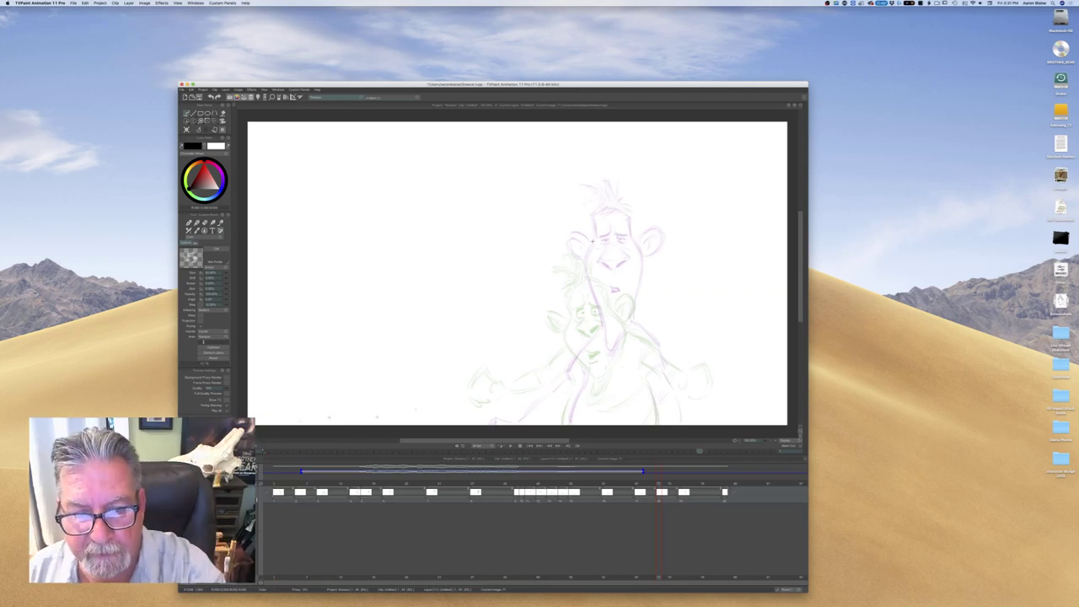
pyautogui.moveTo(590, 244); pyautogui.dragTo(607, 241)
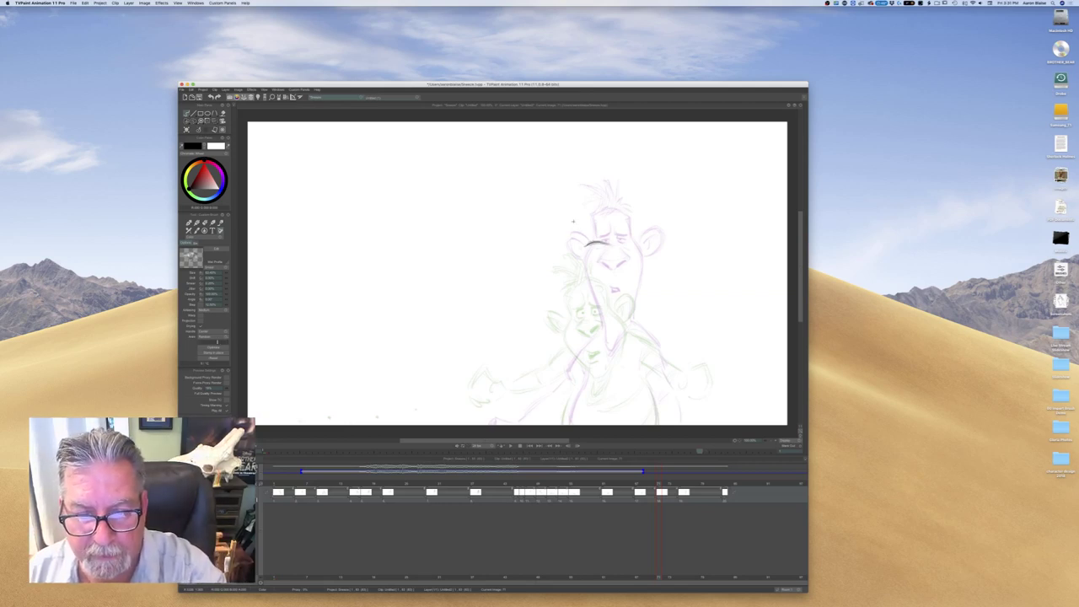
pyautogui.moveTo(620, 270); pyautogui.dragTo(630, 327)
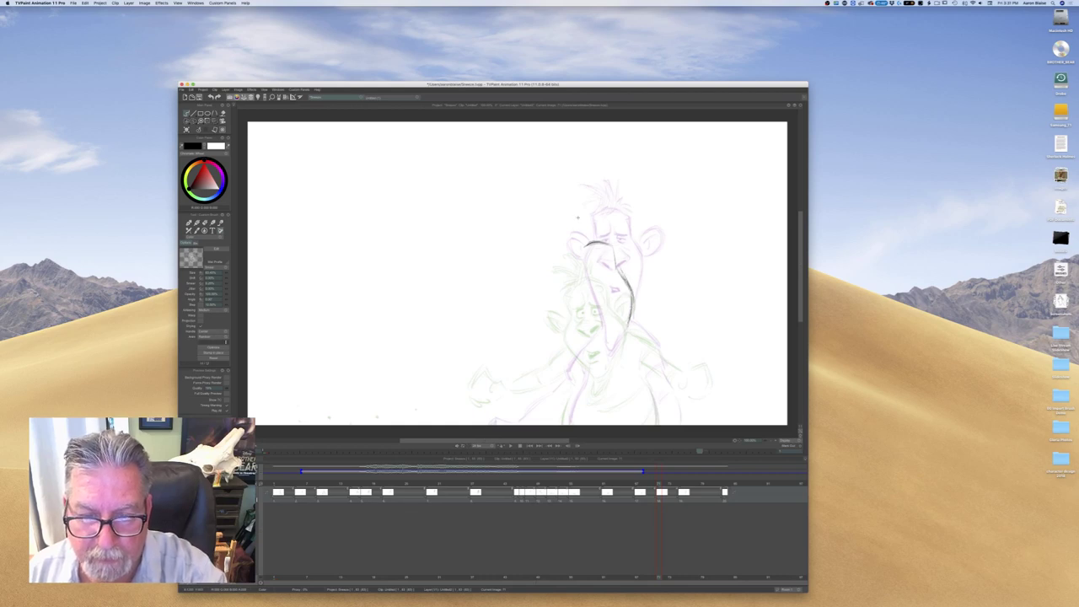
pyautogui.moveTo(585, 272); pyautogui.dragTo(581, 246)
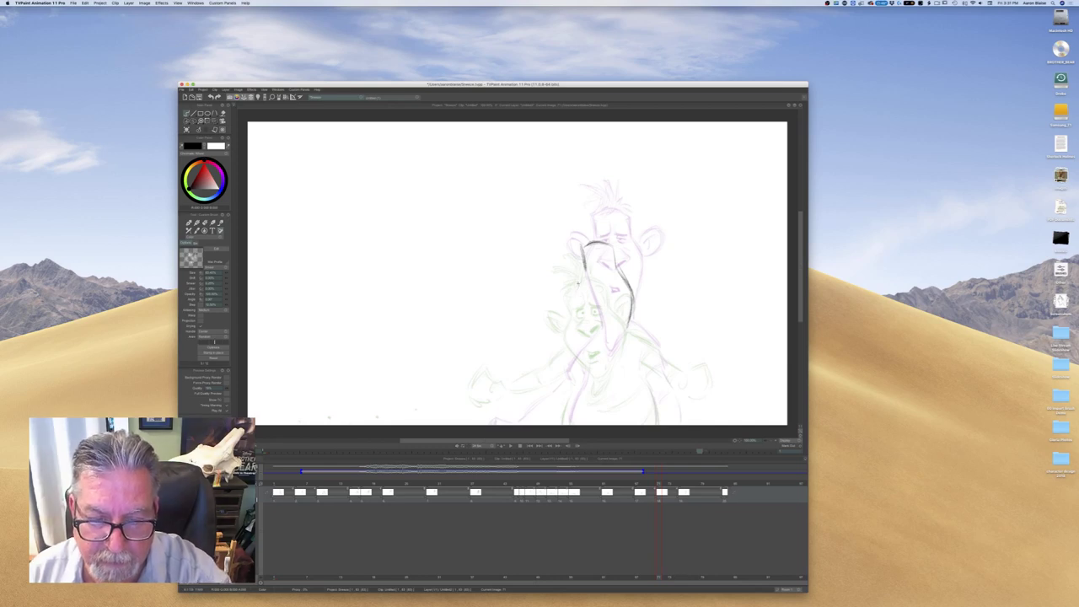
pyautogui.moveTo(579, 308); pyautogui.dragTo(601, 361)
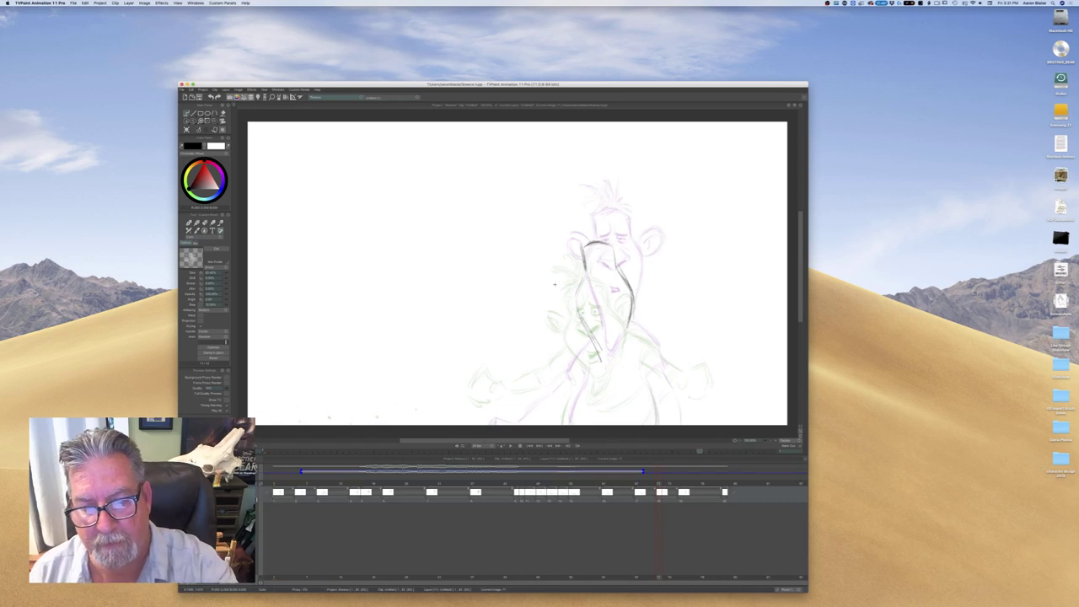
# Draw both ears, the tired eyes, the nose and the spiky hair on the in-between head
pyautogui.moveTo(646, 267)
pyautogui.mouseDown()
pyautogui.moveTo(639, 293)
pyautogui.moveTo(650, 292)
pyautogui.moveTo(644, 265)
pyautogui.moveTo(638, 297)
pyautogui.moveTo(652, 274)
pyautogui.mouseUp()
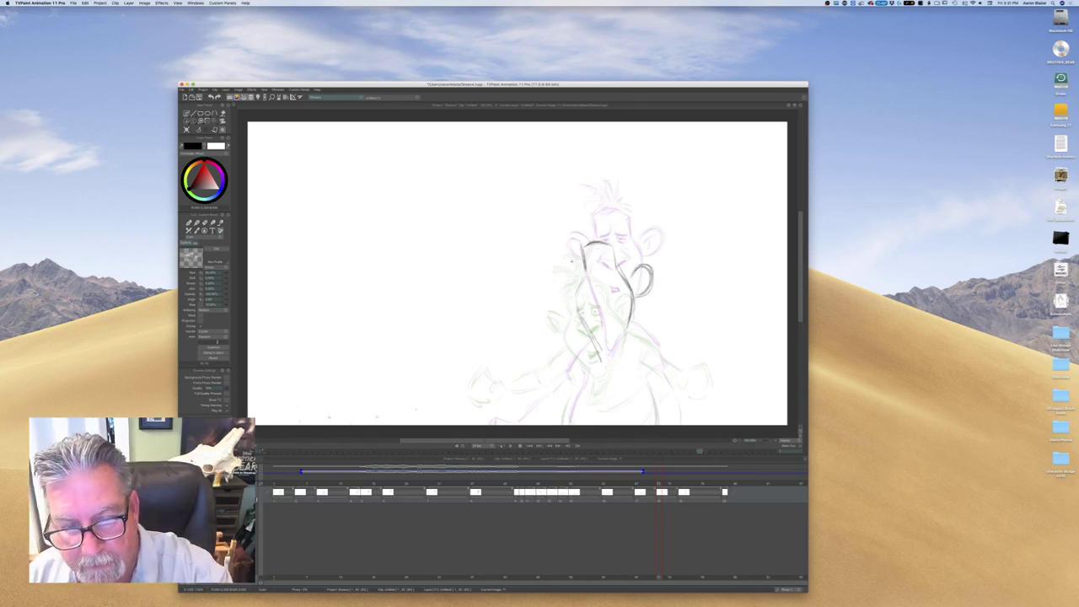
pyautogui.moveTo(563, 272)
pyautogui.mouseDown()
pyautogui.moveTo(557, 291)
pyautogui.moveTo(571, 304)
pyautogui.mouseUp()
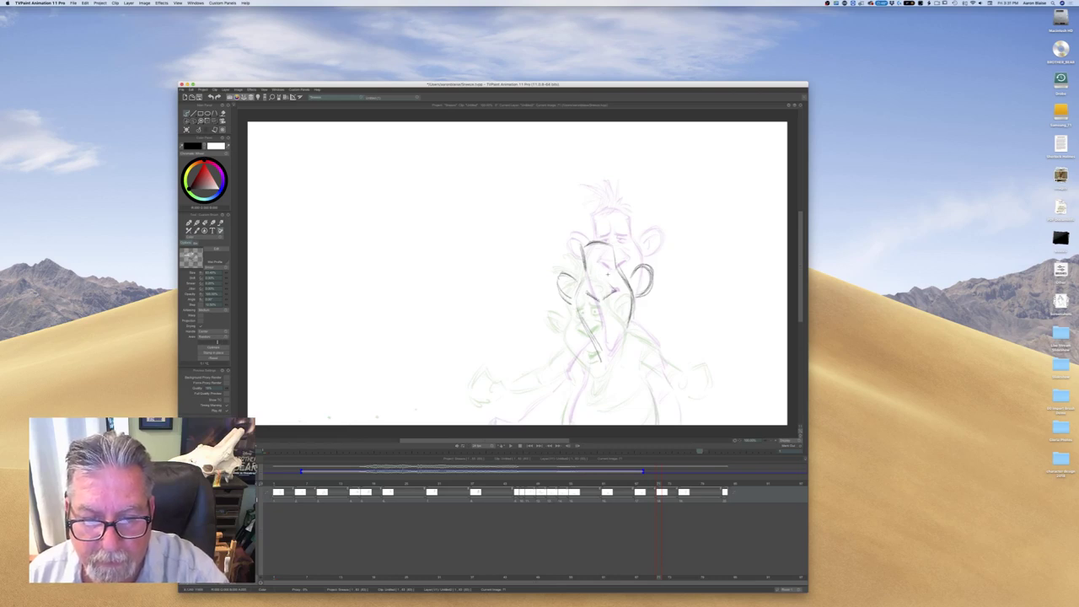
pyautogui.moveTo(598, 265); pyautogui.dragTo(615, 267)
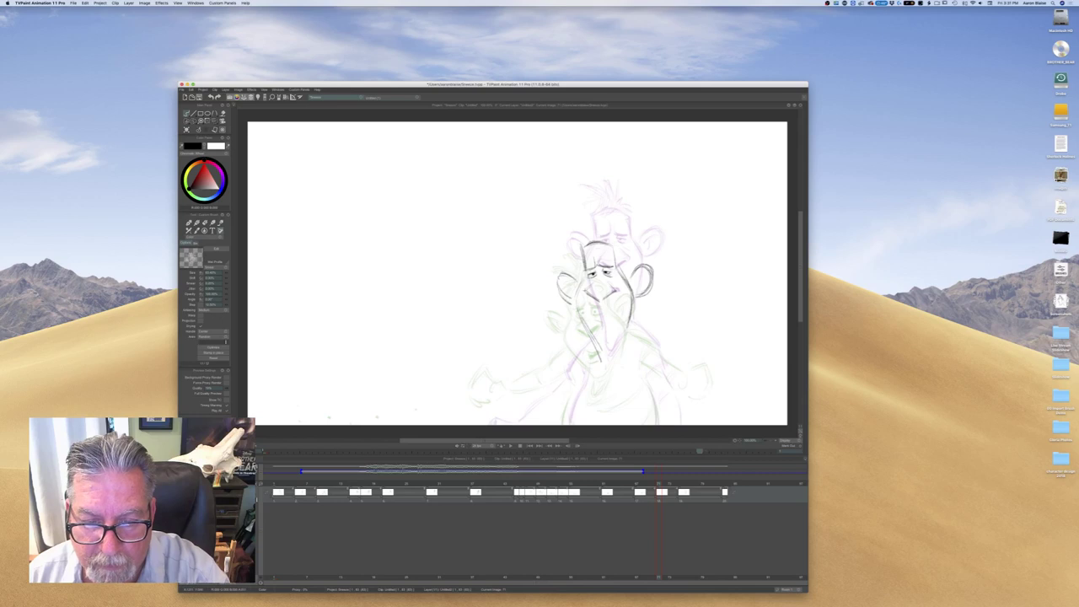
pyautogui.moveTo(603, 297); pyautogui.dragTo(614, 292)
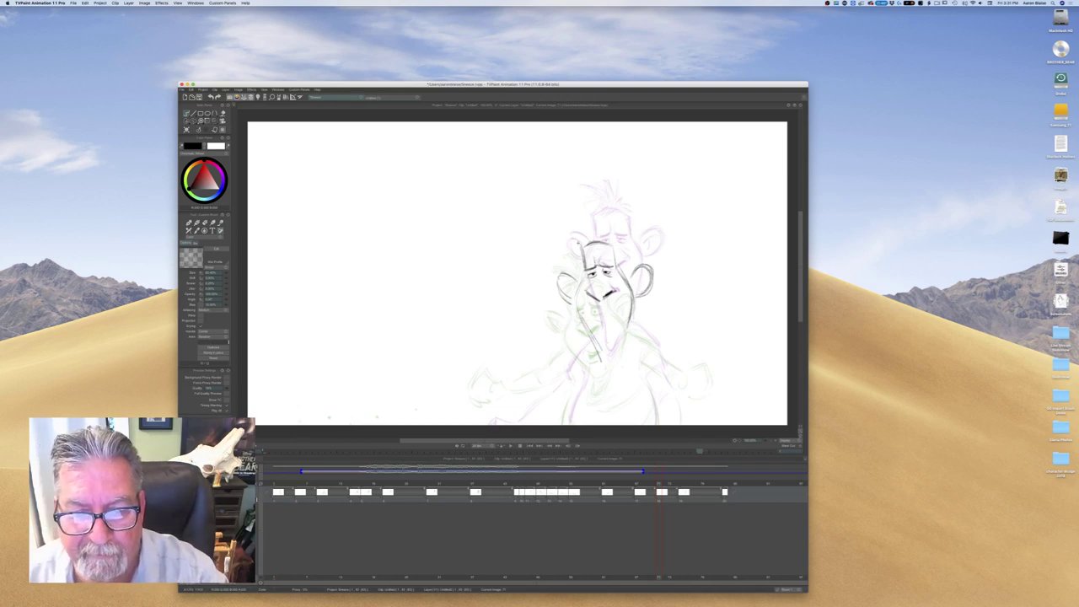
pyautogui.moveTo(592, 218)
pyautogui.mouseDown()
pyautogui.moveTo(597, 233)
pyautogui.moveTo(576, 242)
pyautogui.moveTo(607, 240)
pyautogui.moveTo(640, 290)
pyautogui.mouseUp()
pyautogui.moveTo(571, 289); pyautogui.dragTo(562, 283)
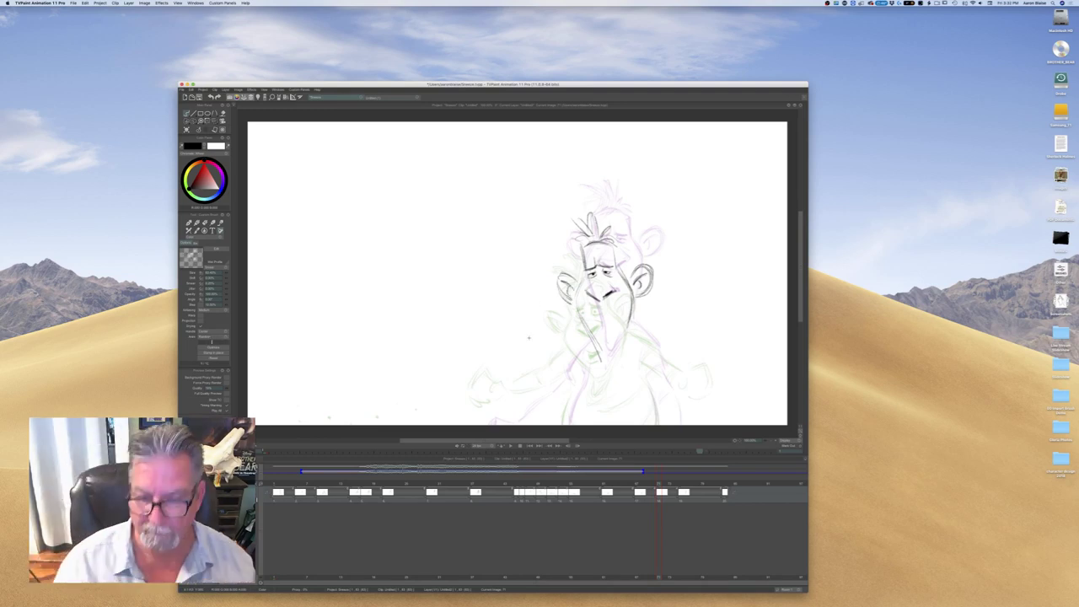
# Flip between the new head and its neighbouring drawings to check its position and spacing
pyautogui.press('Left')
pyautogui.press('Right')
pyautogui.press('Left')
pyautogui.press('Right')
pyautogui.press('Right')
pyautogui.press('Right')
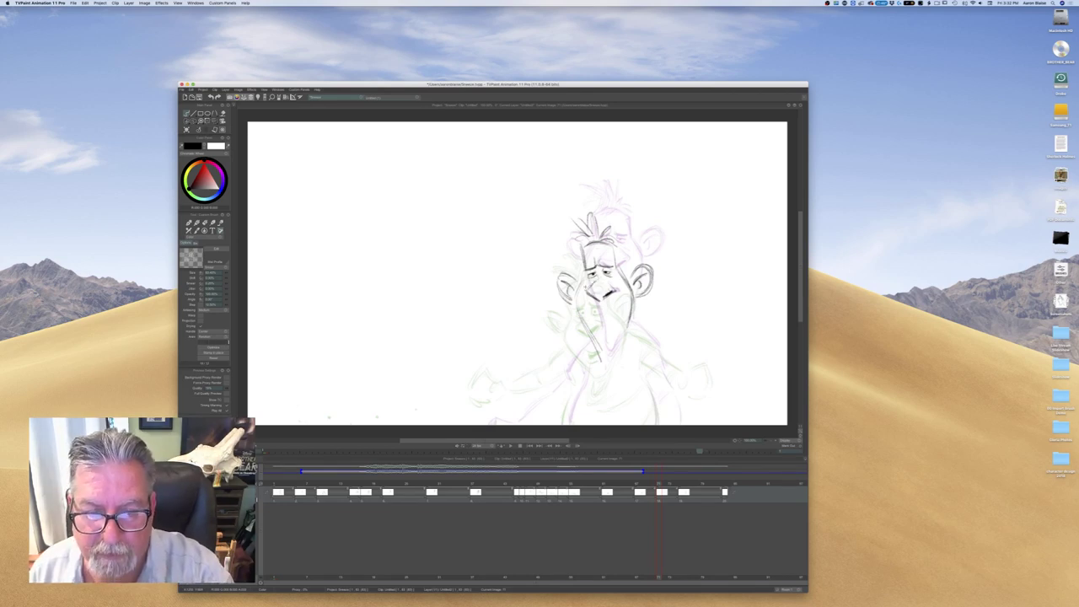
pyautogui.press('Left')
pyautogui.press('Right')
pyautogui.press('Left')
pyautogui.press('Right')
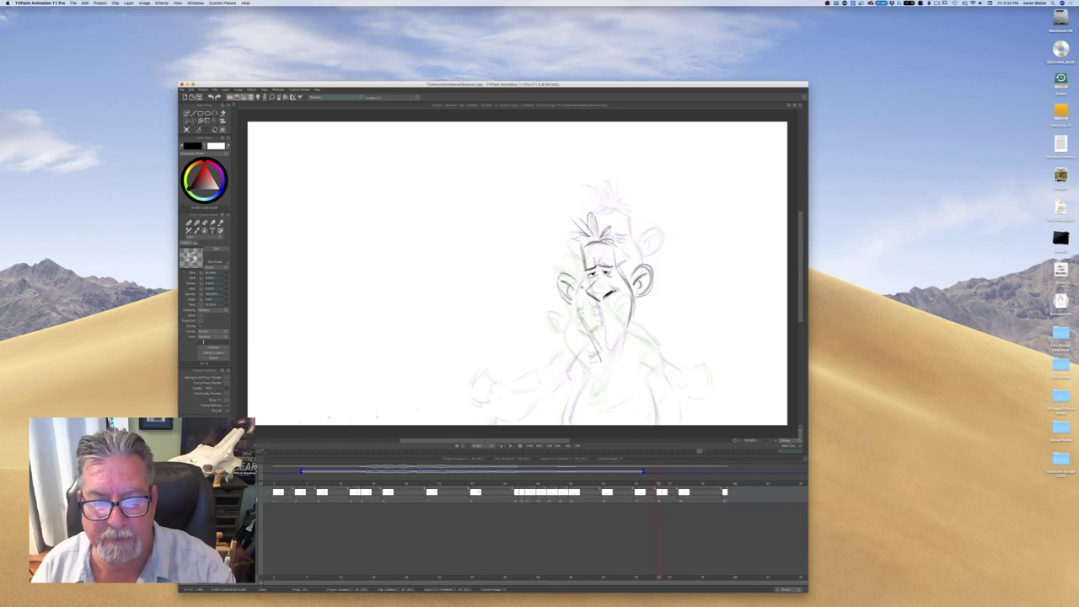
# Draw the cheek, jaw and pointed chin lines of the in-between head, flipping to compare with the previous drawing
pyautogui.moveTo(582, 277); pyautogui.dragTo(578, 322)
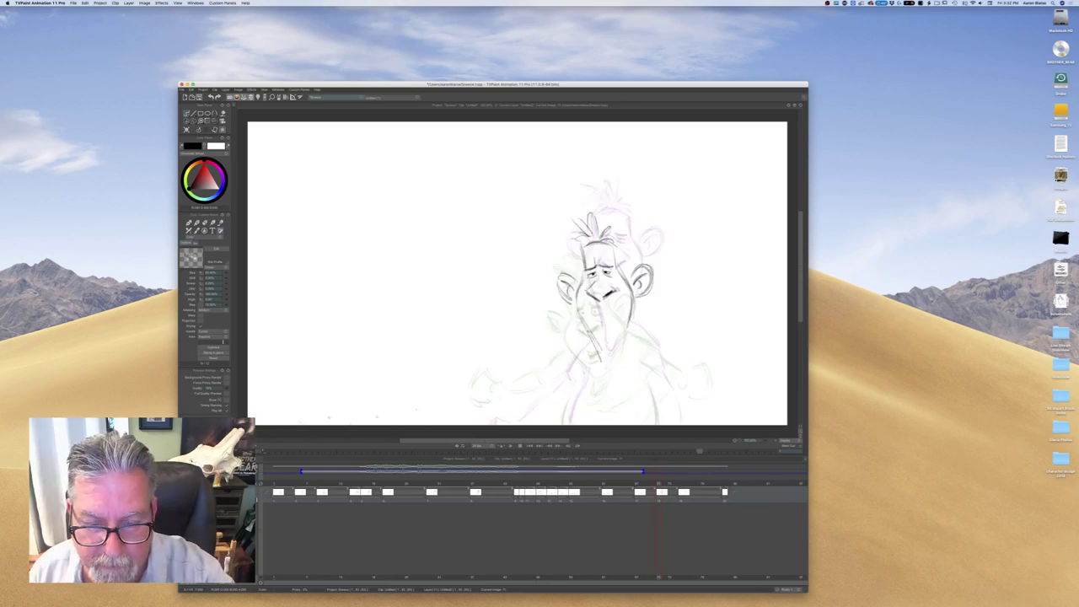
pyautogui.press('Left')
pyautogui.press('Right')
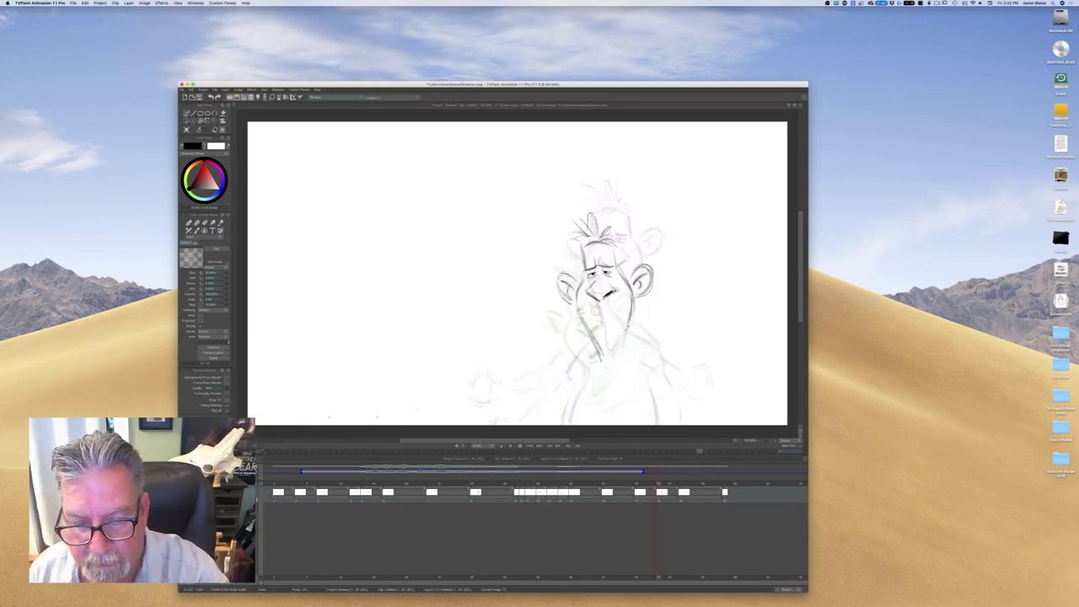
pyautogui.press('Left')
pyautogui.press('Right')
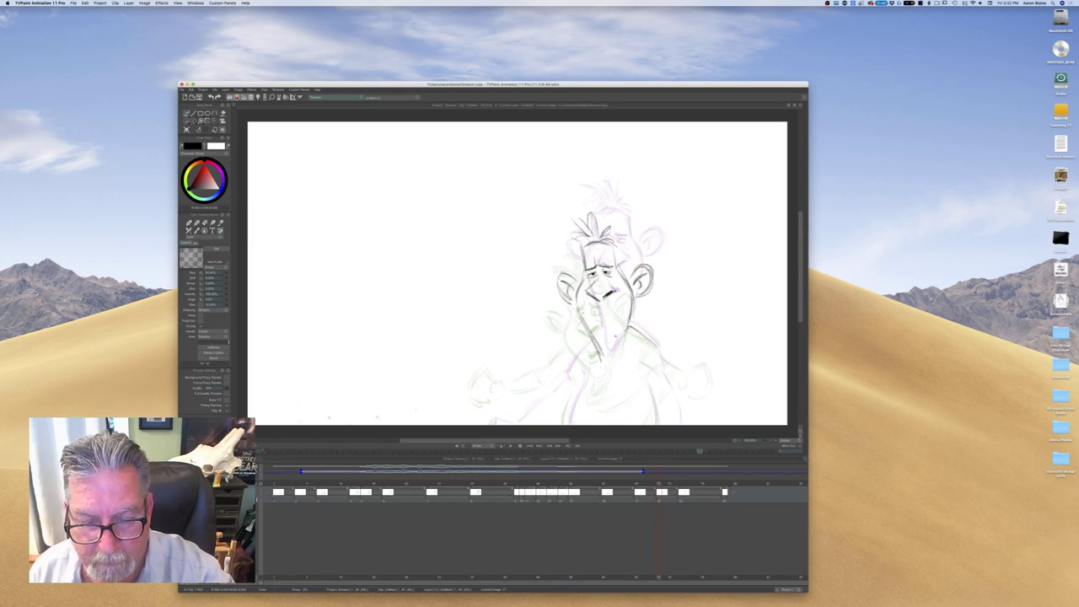
pyautogui.press('Left')
pyautogui.press('Right')
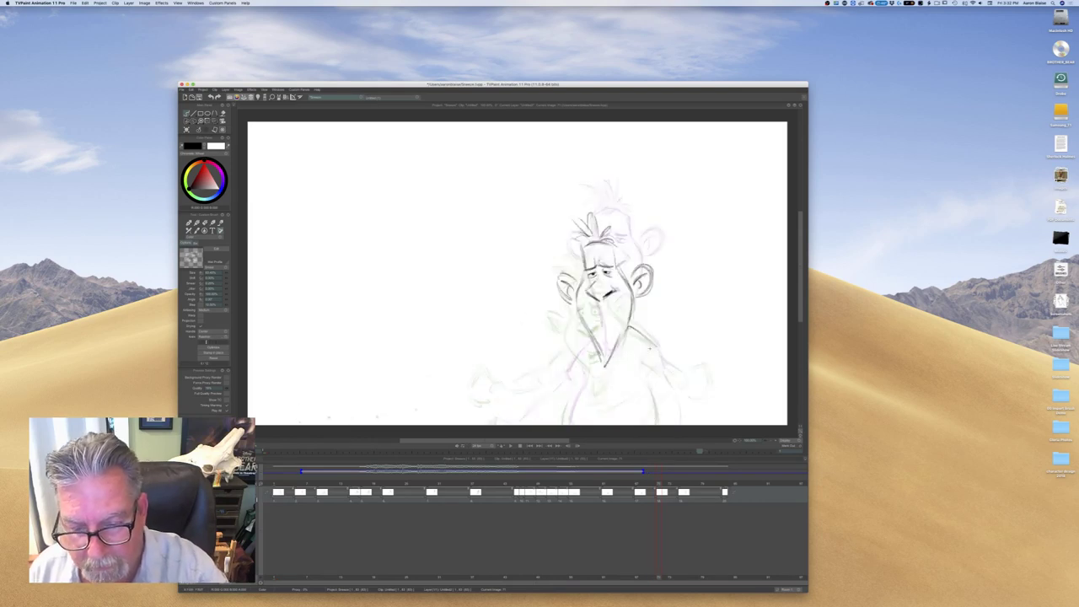
# Draw the shoulders, the sleeves and one side of the torso, flipping to check their position
pyautogui.moveTo(666, 365)
pyautogui.mouseDown()
pyautogui.moveTo(682, 382)
pyautogui.moveTo(663, 385)
pyautogui.moveTo(669, 395)
pyautogui.mouseUp()
pyautogui.press('Left')
pyautogui.press('Right')
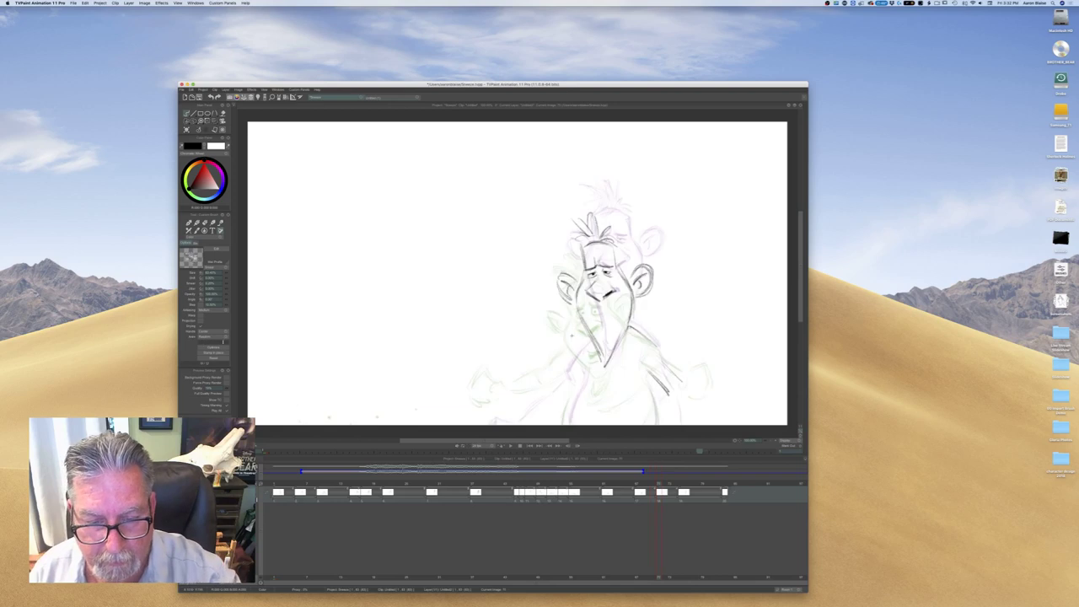
pyautogui.moveTo(582, 336)
pyautogui.mouseDown()
pyautogui.moveTo(556, 368)
pyautogui.moveTo(576, 372)
pyautogui.moveTo(565, 423)
pyautogui.mouseUp()
pyautogui.press('Left')
pyautogui.press('Right')
pyautogui.press('Left')
pyautogui.press('Right')
pyautogui.press('Left')
pyautogui.press('Right')
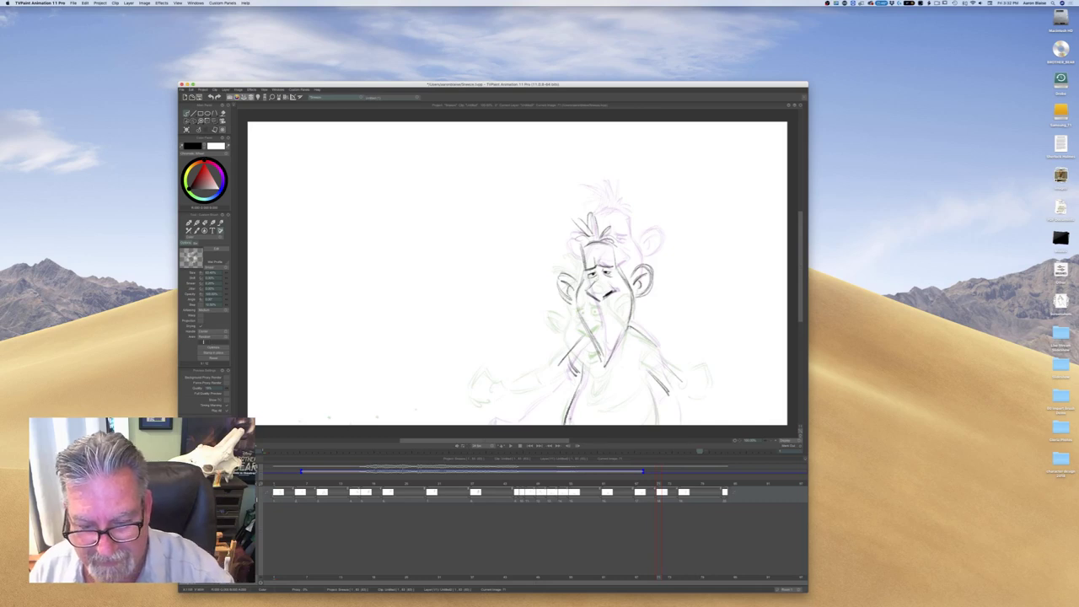
# Draw the opposite side of the torso down to the frame's edge, flipping against the low recovery pose
pyautogui.moveTo(648, 381); pyautogui.dragTo(659, 423)
pyautogui.press('Left')
pyautogui.press('Right')
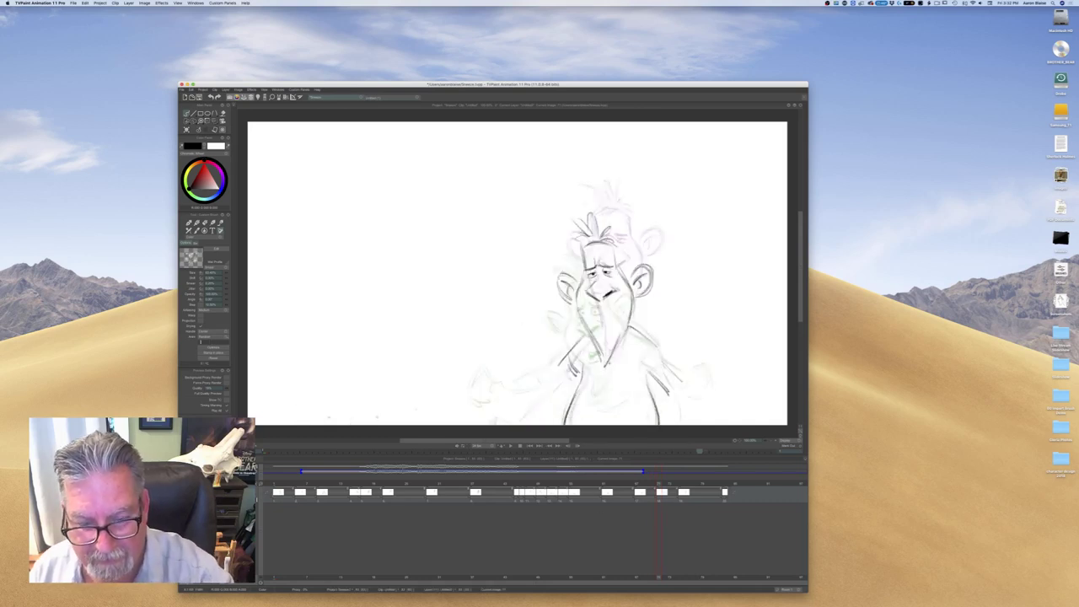
pyautogui.press('Left')
pyautogui.press('Right')
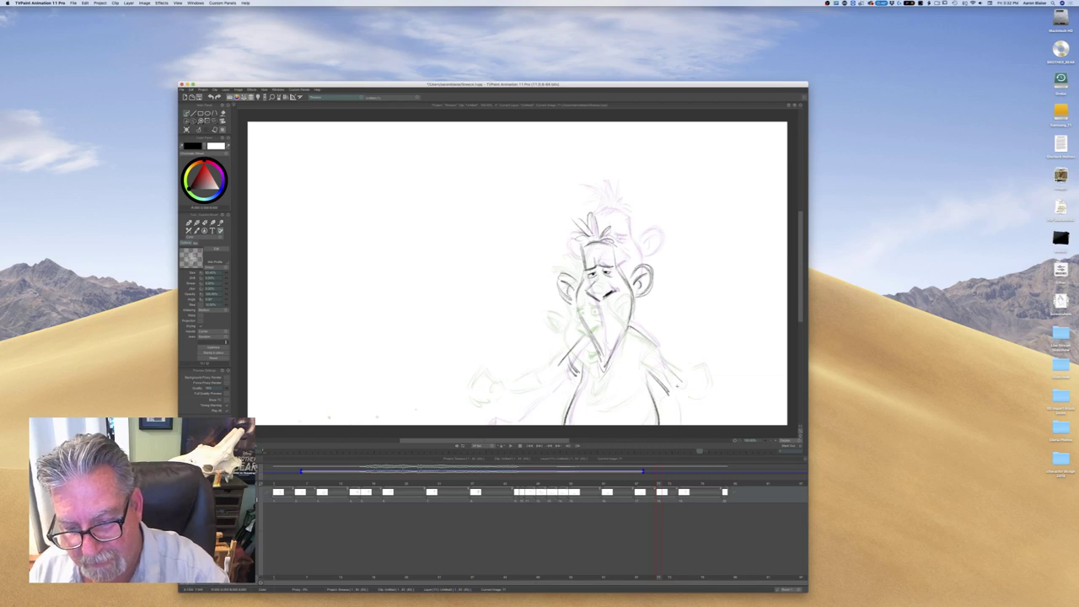
# Draw both lowered forearms and their fists beside the torso, flipping to compare with the previous drawing
pyautogui.moveTo(705, 405)
pyautogui.mouseDown()
pyautogui.moveTo(701, 424)
pyautogui.moveTo(681, 424)
pyautogui.mouseUp()
pyautogui.moveTo(501, 406)
pyautogui.mouseDown()
pyautogui.moveTo(494, 400)
pyautogui.moveTo(486, 424)
pyautogui.moveTo(516, 404)
pyautogui.mouseUp()
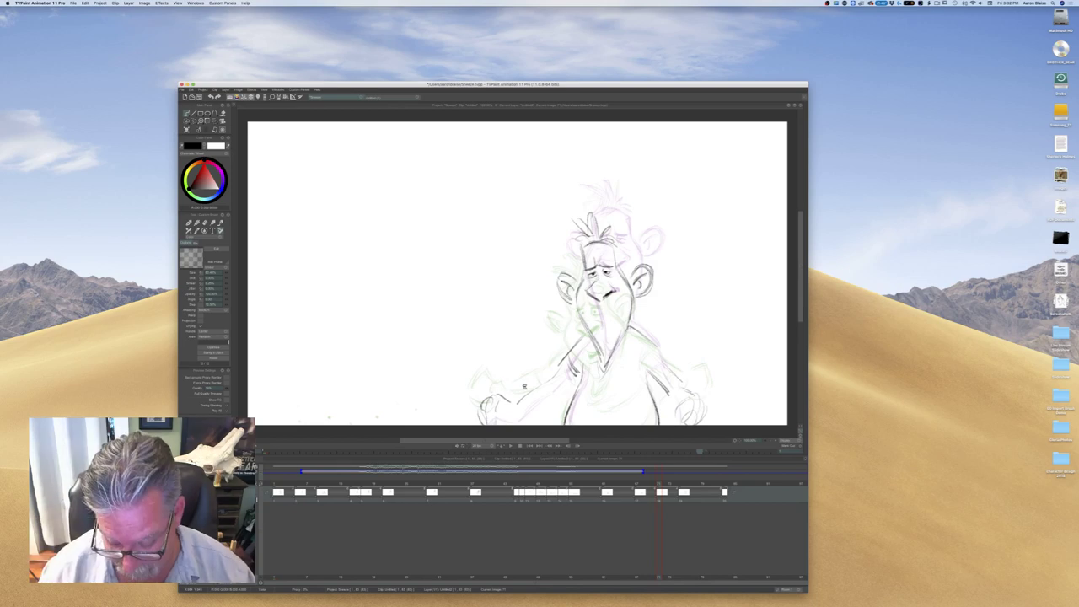
pyautogui.press('Left')
pyautogui.press('Right')
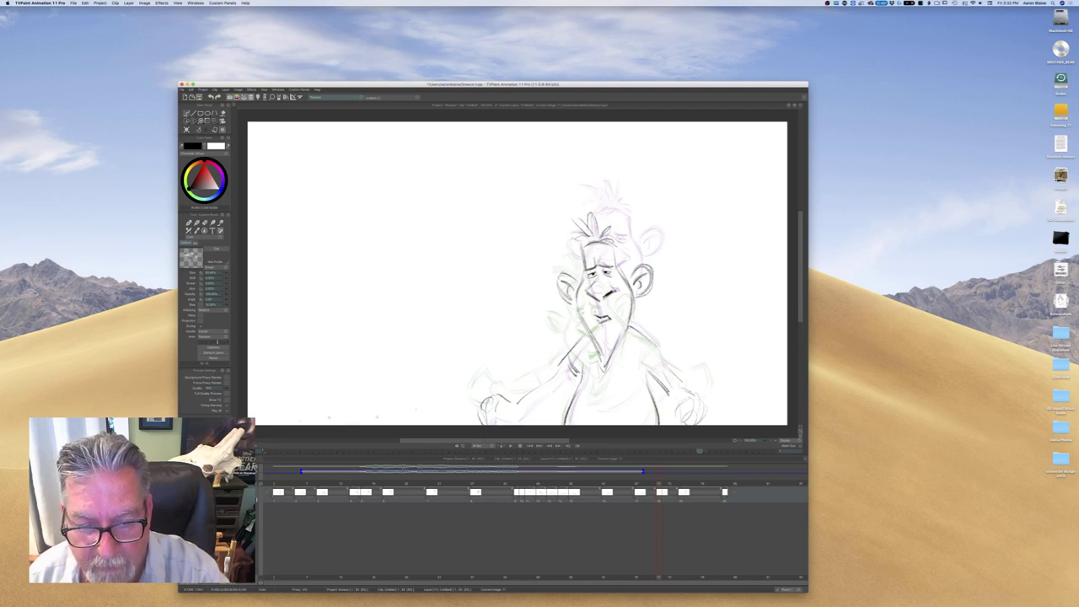
# Finish and darken the small open mouth on the in-between face, flipping to check it
pyautogui.press('Left')
pyautogui.press('Right')
pyautogui.press('Left')
pyautogui.press('Right')
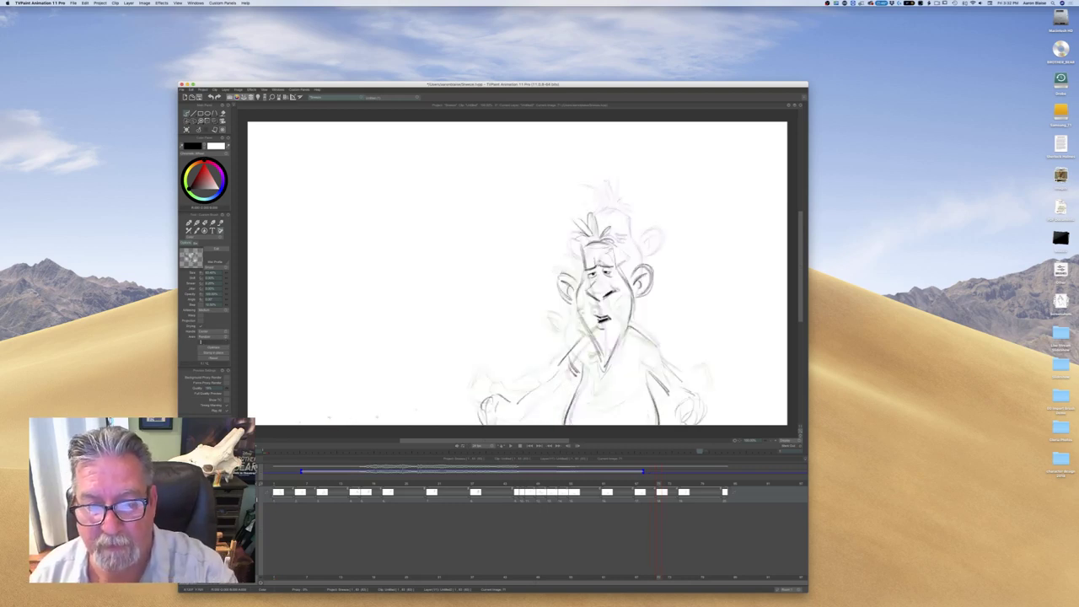
# Scrub to the upright end pose and play back the animation to review the new in-between
pyautogui.moveTo(655, 484)
pyautogui.mouseDown()
pyautogui.moveTo(502, 483)
pyautogui.moveTo(725, 489)
pyautogui.mouseUp()
pyautogui.press('Left')
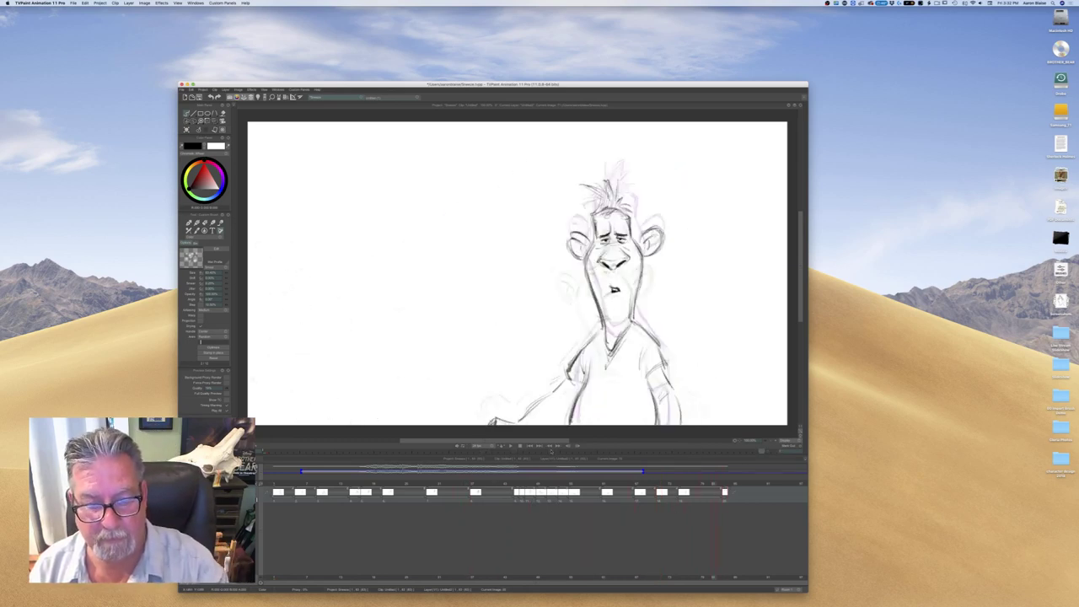
pyautogui.click(509, 446)
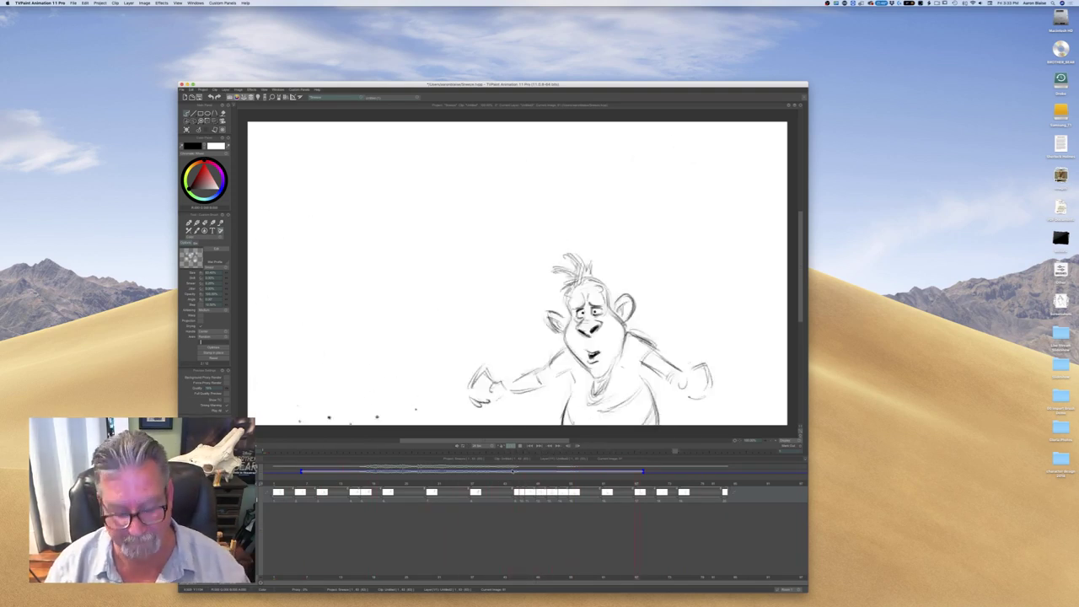
pyautogui.press('XF86AudioRaiseVolume')
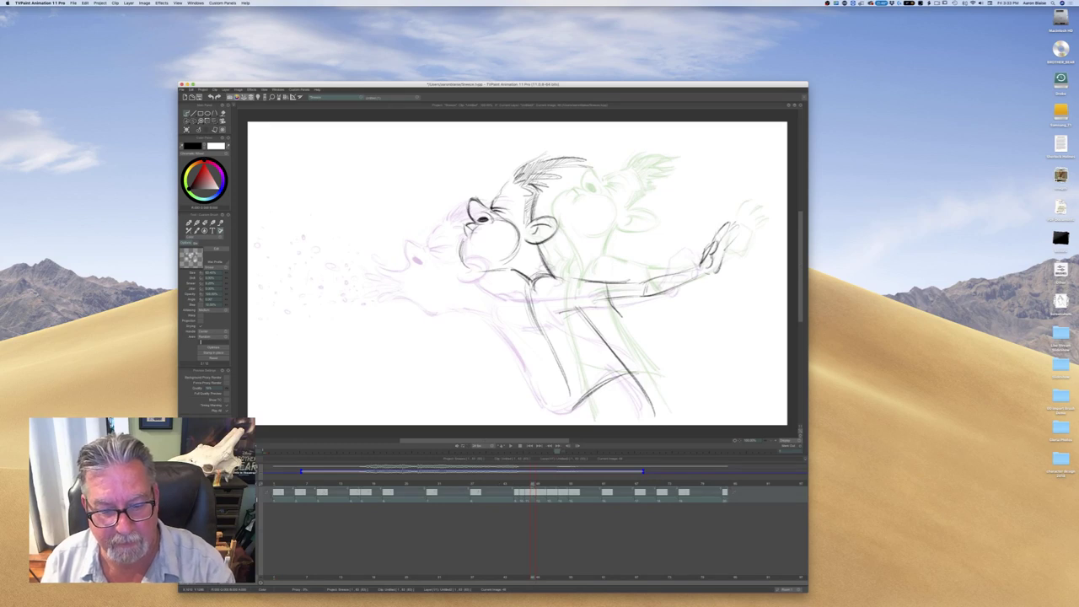
# Step through the fast sneeze-burst drawings to examine their poses and holds
pyautogui.click(540, 503)
pyautogui.moveTo(533, 488)
pyautogui.mouseDown()
pyautogui.moveTo(493, 488)
pyautogui.moveTo(544, 489)
pyautogui.mouseUp()
pyautogui.press('Right')
pyautogui.press('Right')
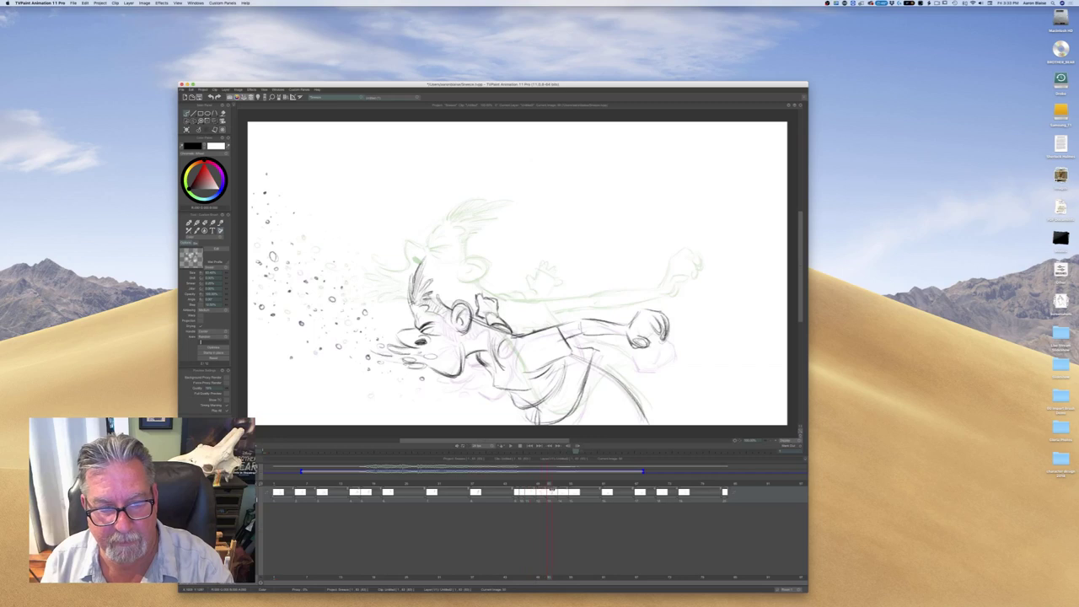
pyautogui.press('Left')
pyautogui.press('Left')
pyautogui.press('Left')
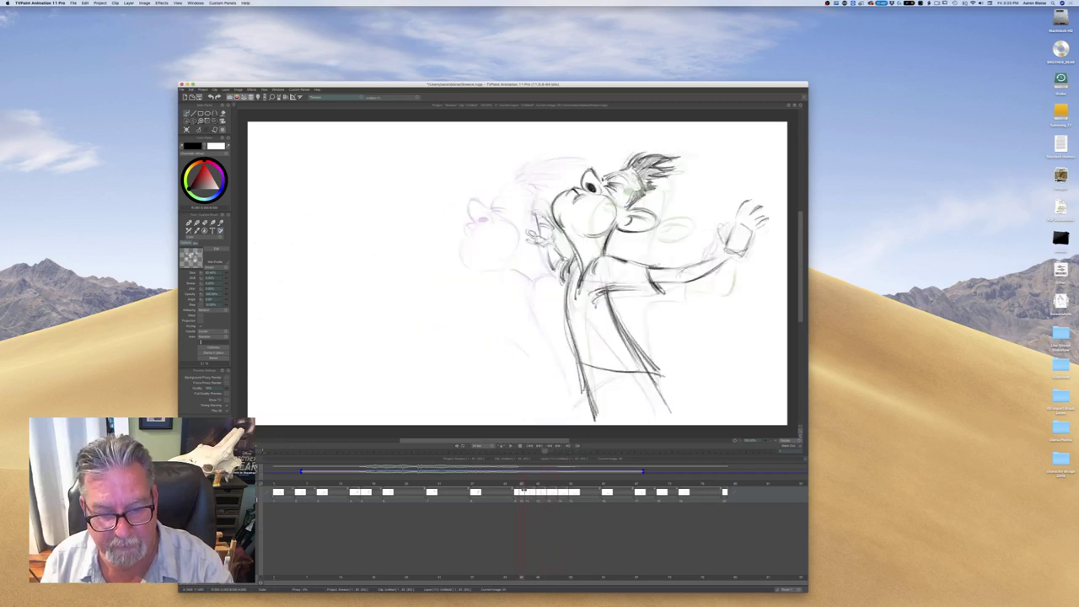
# Shorten the two-frame holds on three consecutive sneeze-burst drawings to one frame each, stepping through the result
pyautogui.moveTo(537, 500); pyautogui.dragTo(537, 499)
pyautogui.press('-')
pyautogui.press('Left')
pyautogui.press('Left')
pyautogui.press('Left')
pyautogui.press('Right')
pyautogui.press('Right')
pyautogui.press('Right')
pyautogui.press('Right')
pyautogui.press('Right')
pyautogui.press('Right')
pyautogui.press('Right')
pyautogui.press('Right')
pyautogui.press('Right')
pyautogui.press('Right')
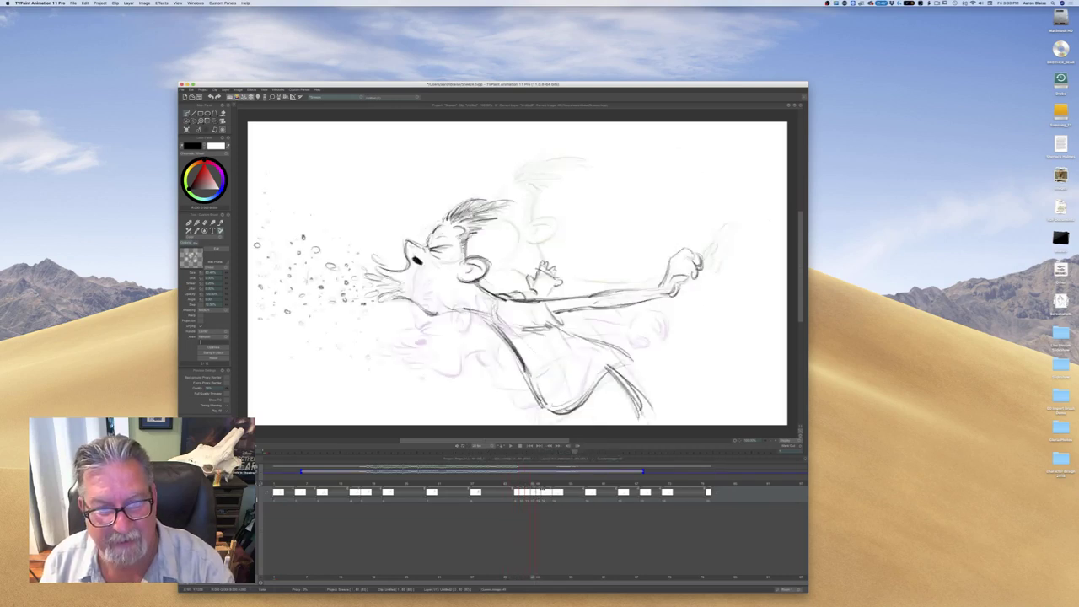
# Step back through the sneeze to the anticipation poses and play back the animation to review the faster timing
pyautogui.press('Left')
pyautogui.press('Left')
pyautogui.press('Left')
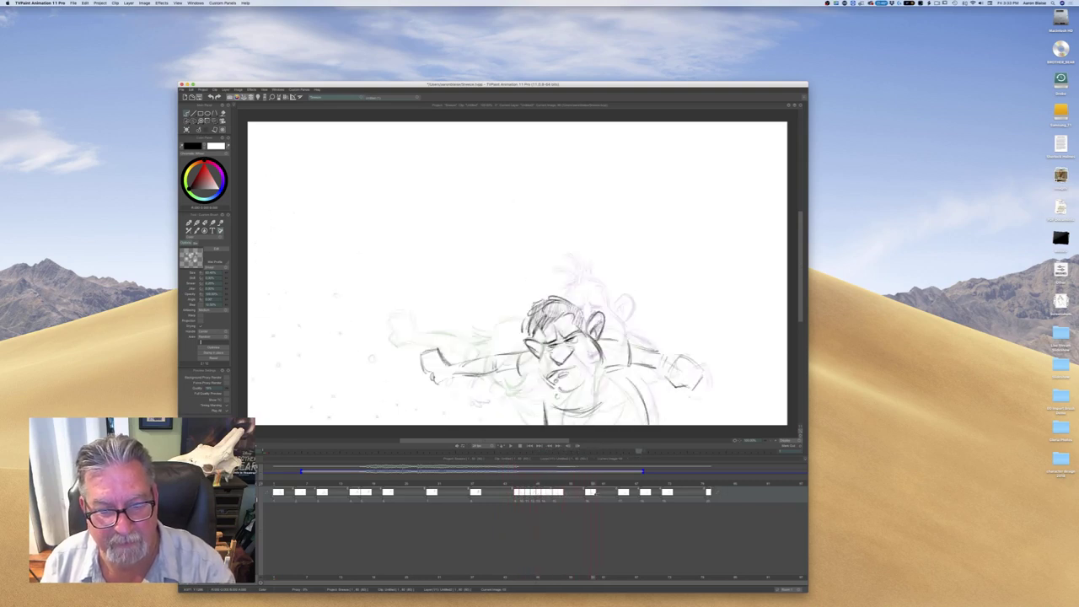
pyautogui.press('Left')
pyautogui.press('Left')
pyautogui.press('Left')
pyautogui.press('Left')
pyautogui.press('Left')
pyautogui.press('Left')
pyautogui.press('Left')
pyautogui.press('Left')
pyautogui.press('Left')
pyautogui.press('Left')
pyautogui.press('Left')
pyautogui.press('Left')
pyautogui.press('Left')
pyautogui.press('Left')
pyautogui.press('Left')
pyautogui.press('Left')
pyautogui.press('Left')
pyautogui.press('Left')
pyautogui.press('Left')
pyautogui.press('Left')
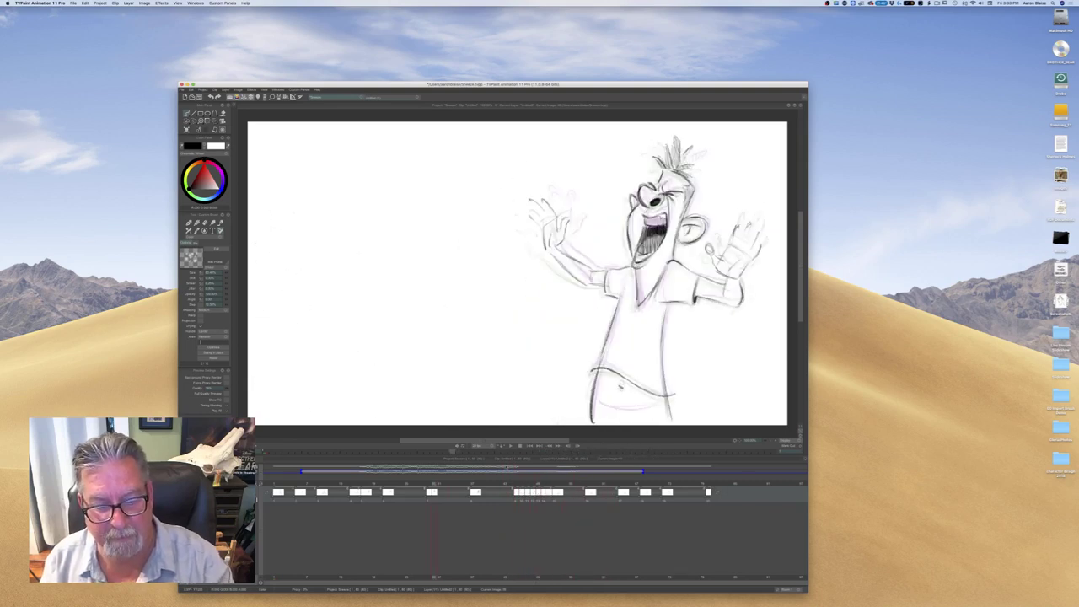
pyautogui.click(509, 447)
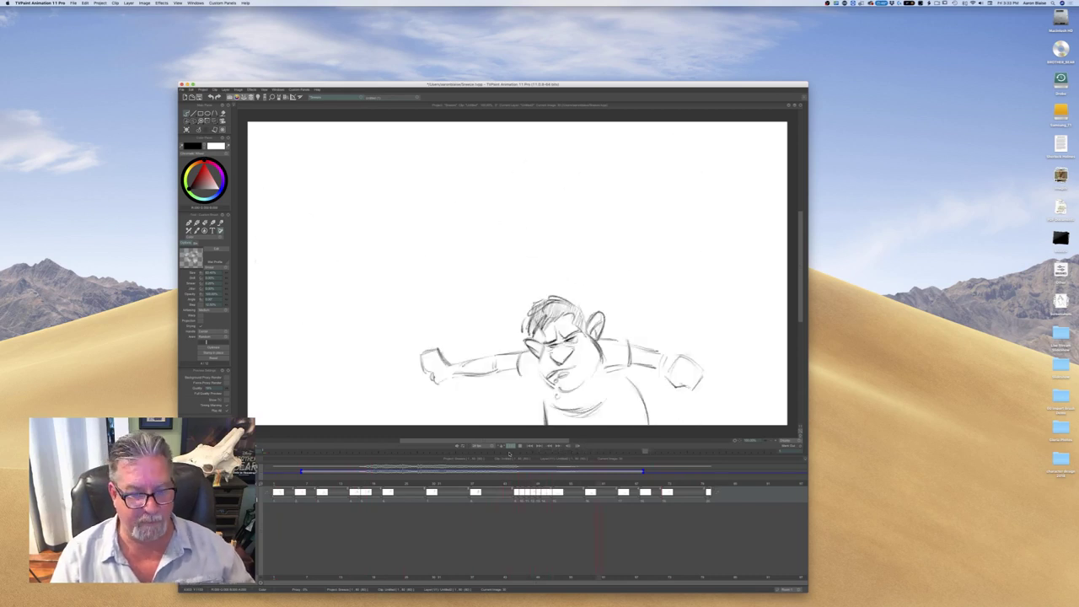
# Extend the hold of the head-down spraying drawing by one frame and play back the animation to check it
pyautogui.moveTo(540, 498); pyautogui.dragTo(546, 499)
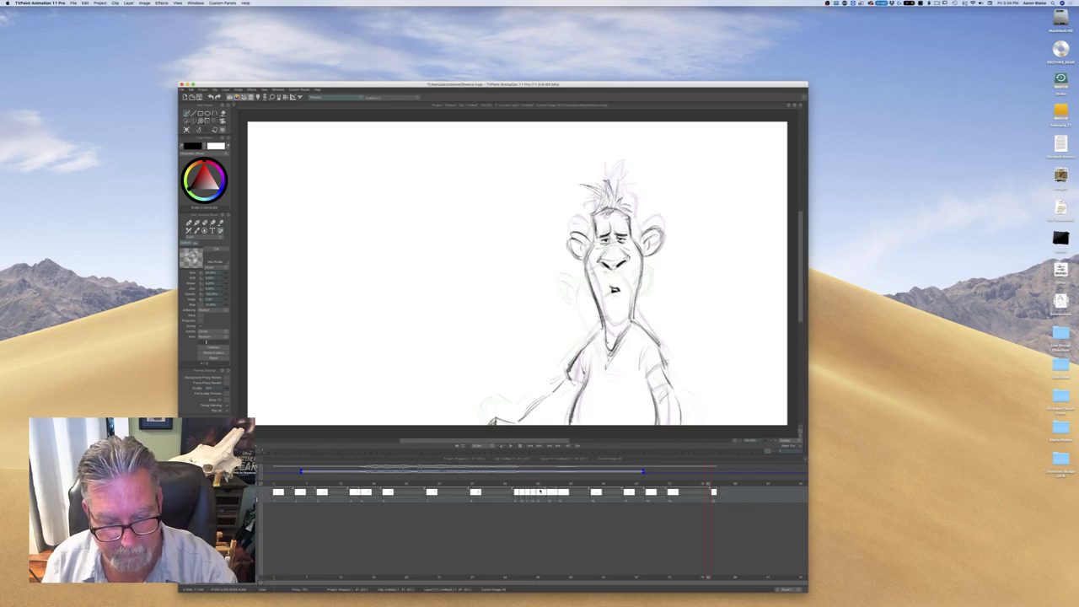
pyautogui.click(510, 445)
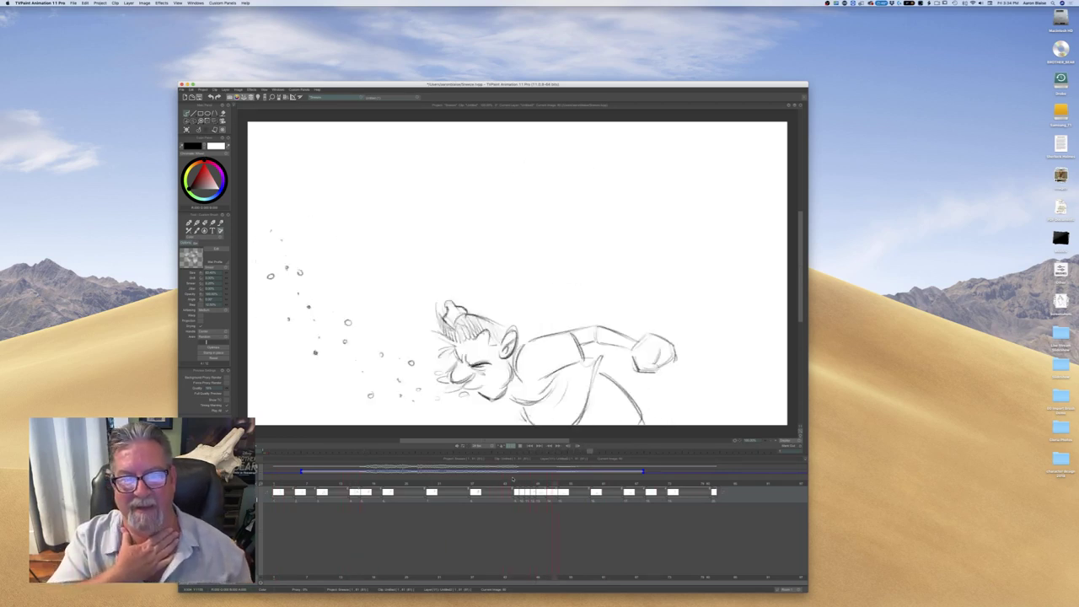
pyautogui.click(519, 447)
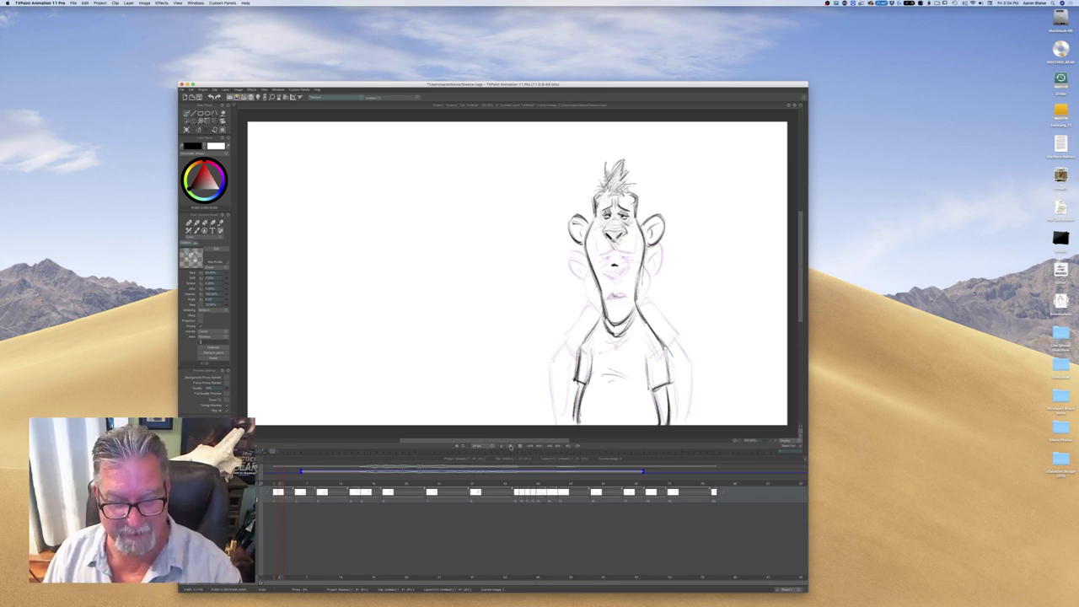
# Play back the animation and scrub through the sneeze to the forward-lunging drawing right after the head-back pose
pyautogui.click(510, 447)
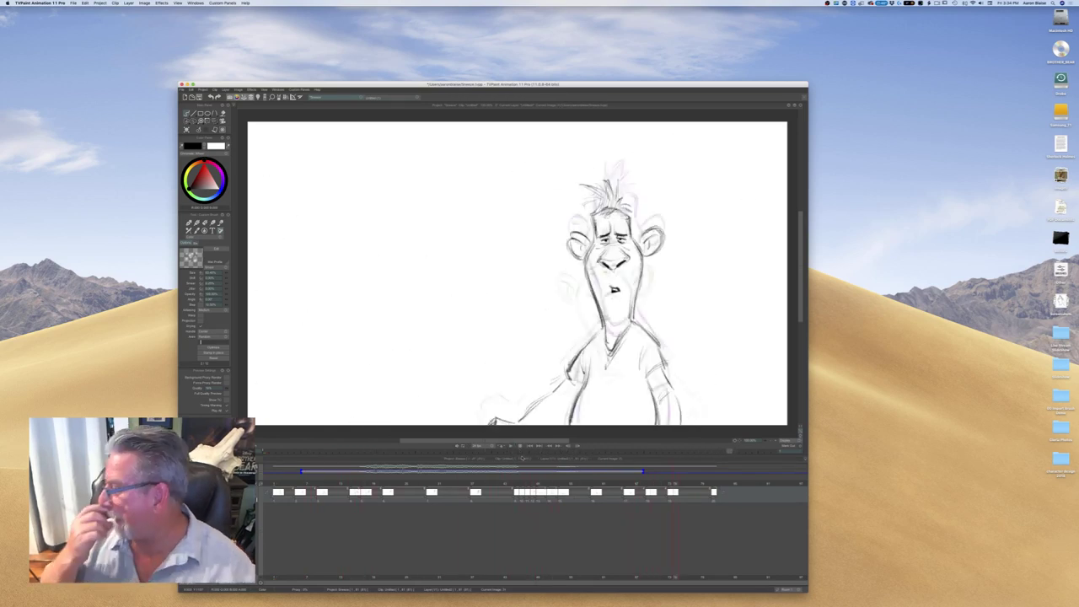
pyautogui.press('space')
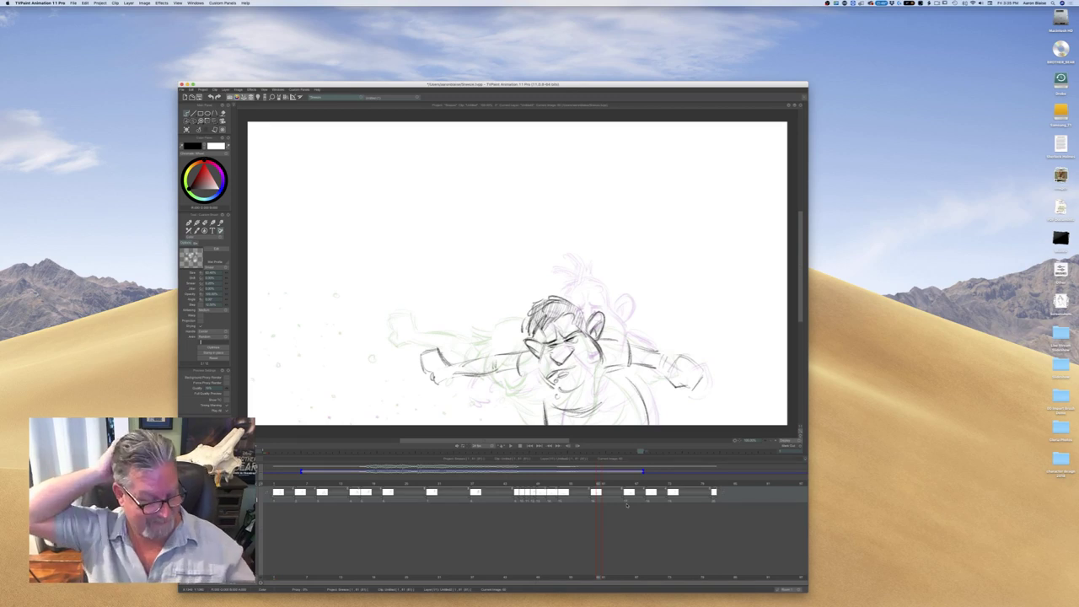
pyautogui.moveTo(599, 491)
pyautogui.mouseDown()
pyautogui.moveTo(693, 498)
pyautogui.moveTo(643, 500)
pyautogui.mouseUp()
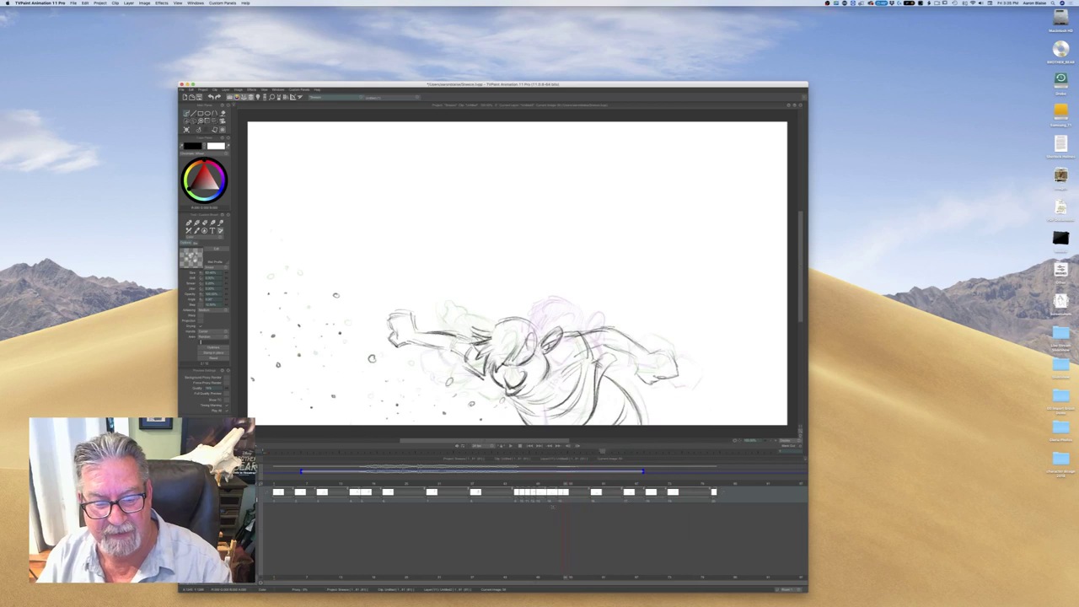
pyautogui.moveTo(333, 509)
pyautogui.mouseDown()
pyautogui.moveTo(439, 506)
pyautogui.moveTo(429, 492)
pyautogui.moveTo(334, 492)
pyautogui.moveTo(546, 492)
pyautogui.moveTo(515, 493)
pyautogui.moveTo(526, 505)
pyautogui.mouseUp()
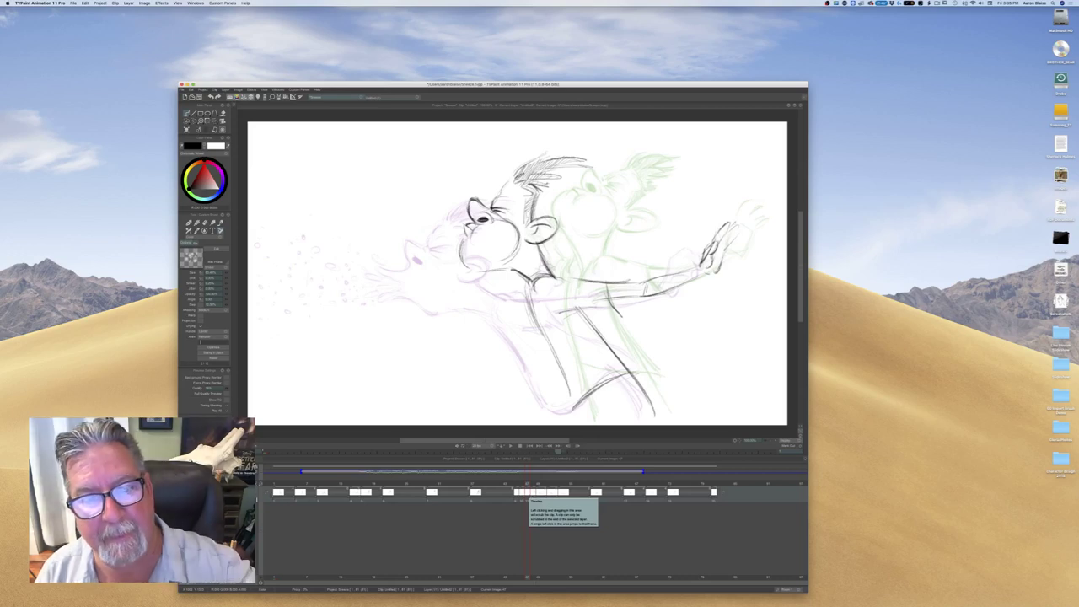
# Erase the hair, nose, eye, ear and bulging cheek from the lunging drawing, keeping its body, arms and front chin line
pyautogui.press('e')
pyautogui.moveTo(555, 222)
pyautogui.mouseDown()
pyautogui.moveTo(541, 241)
pyautogui.moveTo(531, 176)
pyautogui.moveTo(506, 189)
pyautogui.moveTo(538, 164)
pyautogui.moveTo(574, 162)
pyautogui.mouseUp()
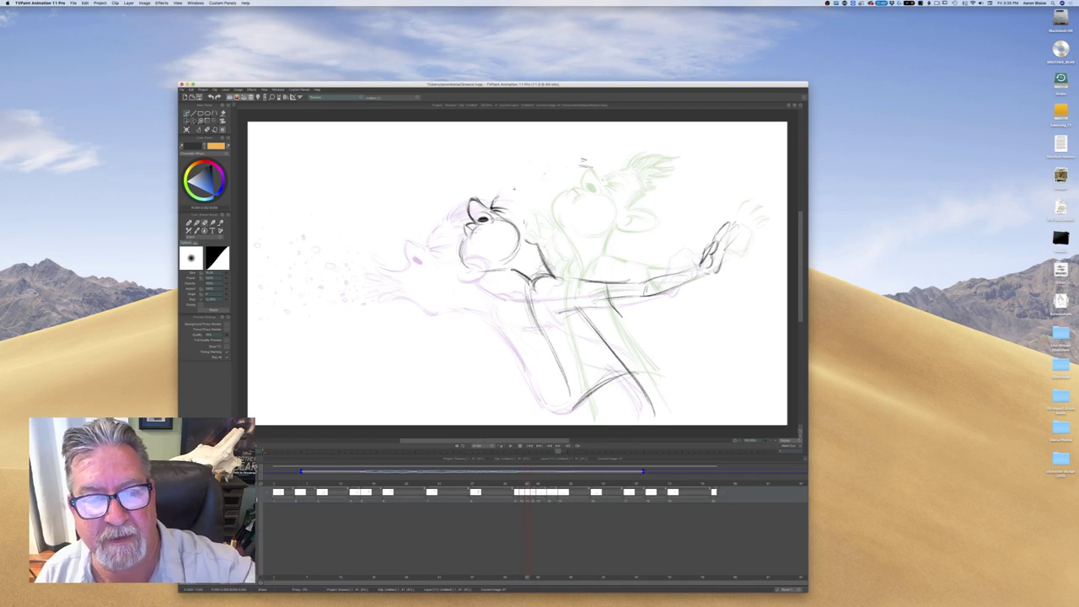
pyautogui.moveTo(505, 206)
pyautogui.mouseDown()
pyautogui.moveTo(482, 219)
pyautogui.moveTo(469, 196)
pyautogui.mouseUp()
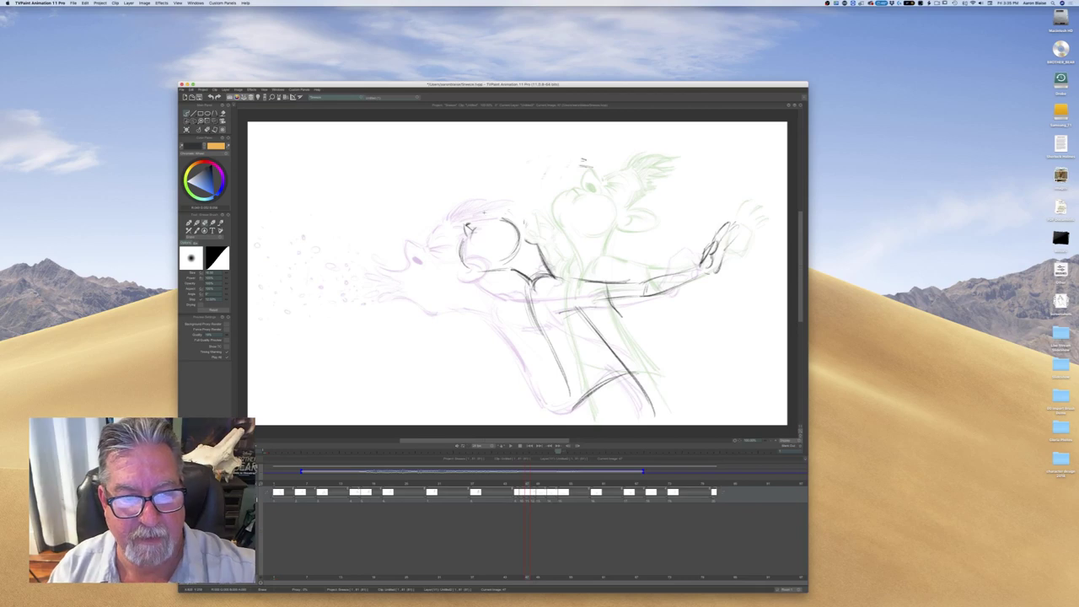
pyautogui.moveTo(542, 245)
pyautogui.mouseDown()
pyautogui.moveTo(546, 266)
pyautogui.moveTo(542, 254)
pyautogui.mouseUp()
pyautogui.moveTo(467, 217)
pyautogui.mouseDown()
pyautogui.moveTo(471, 229)
pyautogui.moveTo(516, 239)
pyautogui.moveTo(504, 237)
pyautogui.mouseUp()
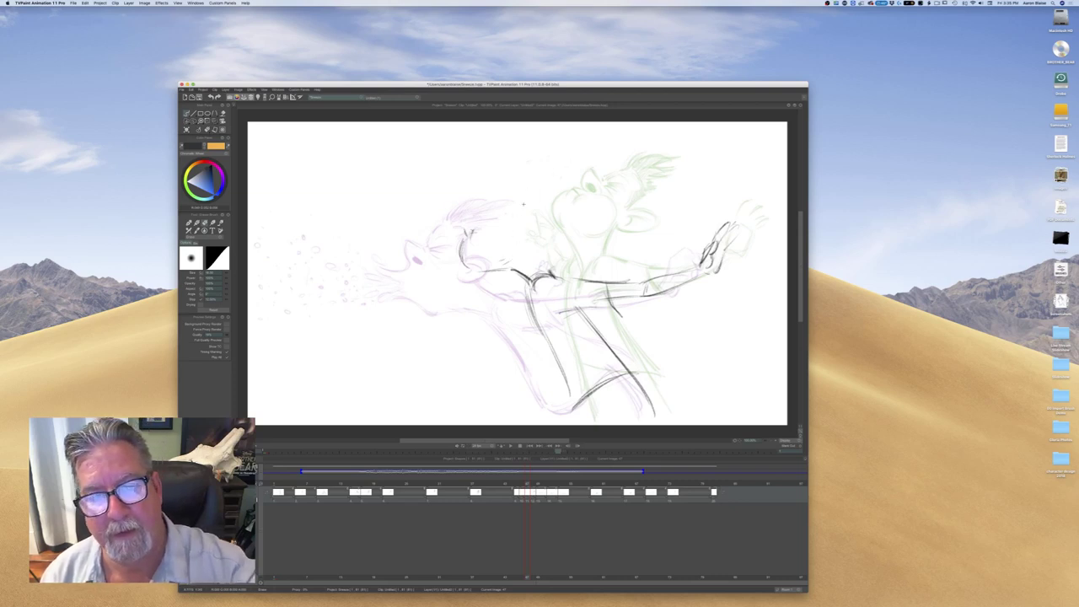
pyautogui.press('e')
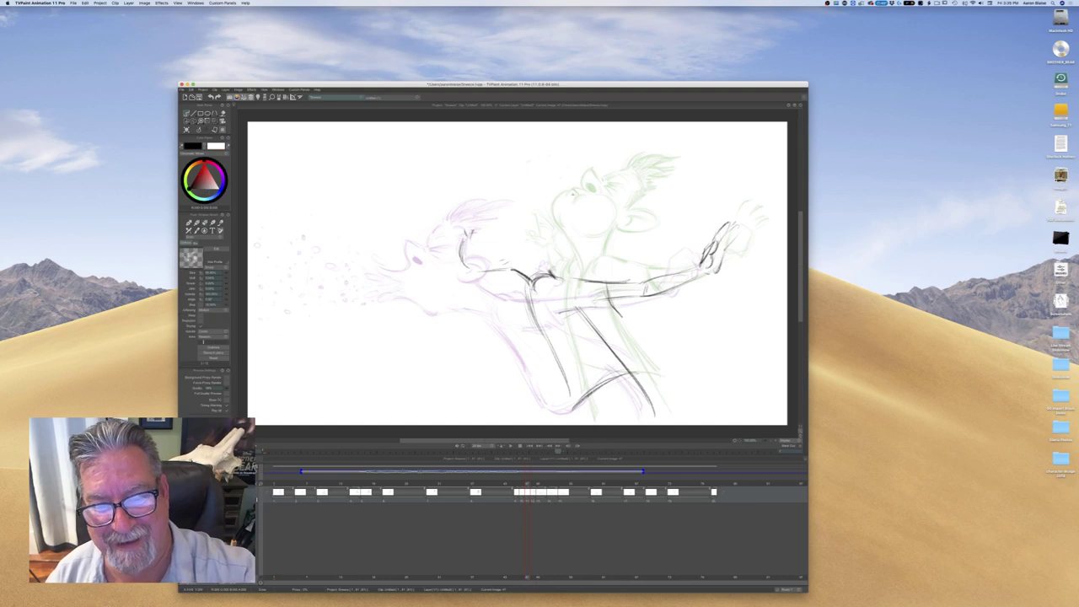
# Flip between the lunging drawing and its neighbours, and draw a new curved line from the head down to the shoulder
pyautogui.moveTo(527, 486)
pyautogui.mouseDown()
pyautogui.moveTo(497, 486)
pyautogui.moveTo(514, 488)
pyautogui.mouseUp()
pyautogui.press('Right')
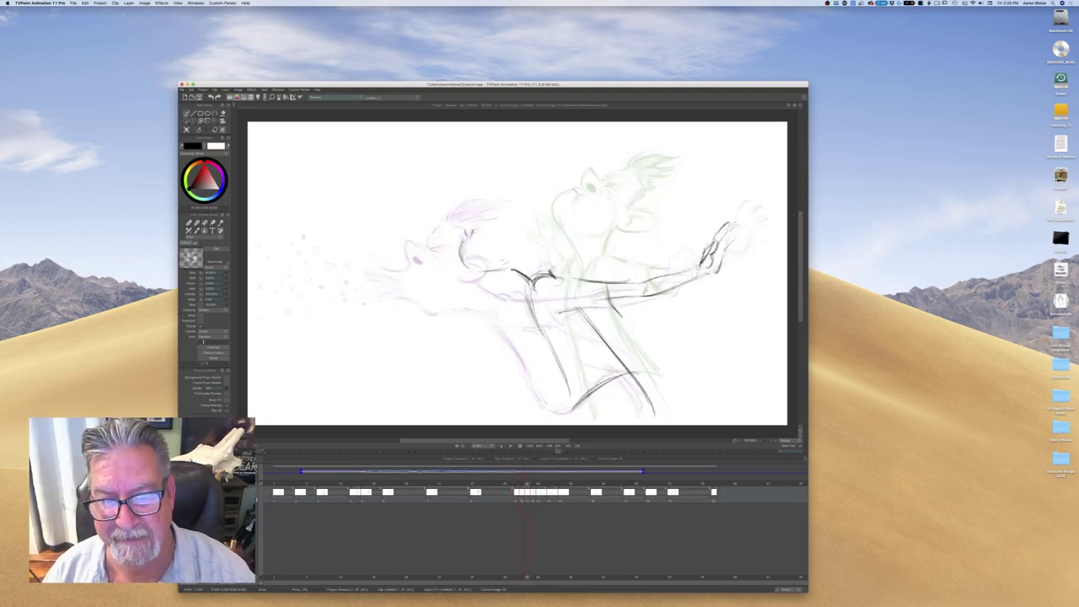
pyautogui.press('Left')
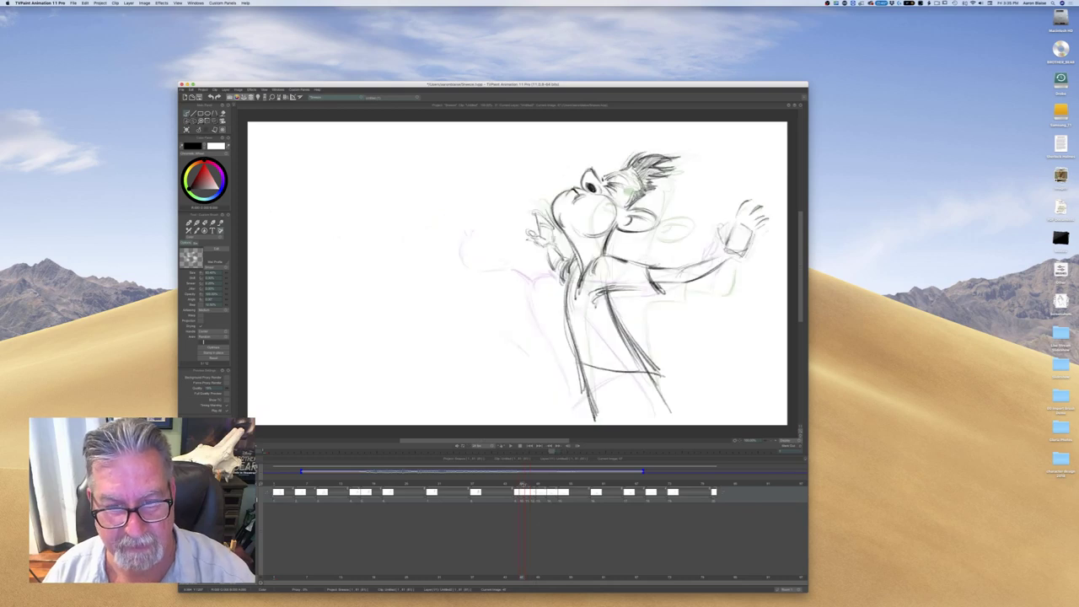
pyautogui.press('Right')
pyautogui.press('Left')
pyautogui.press('Right')
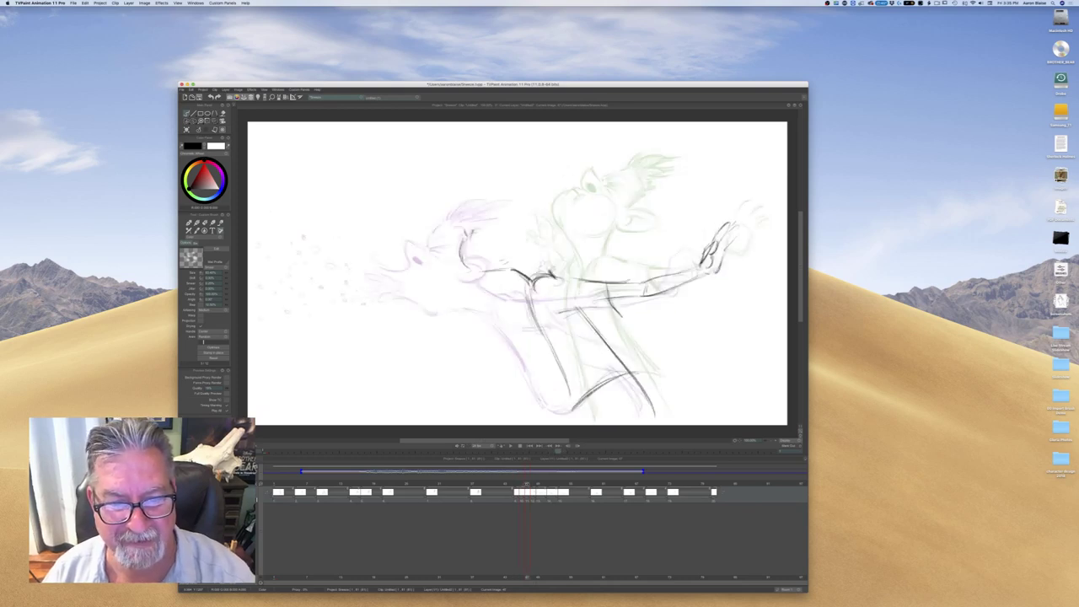
pyautogui.press('Right')
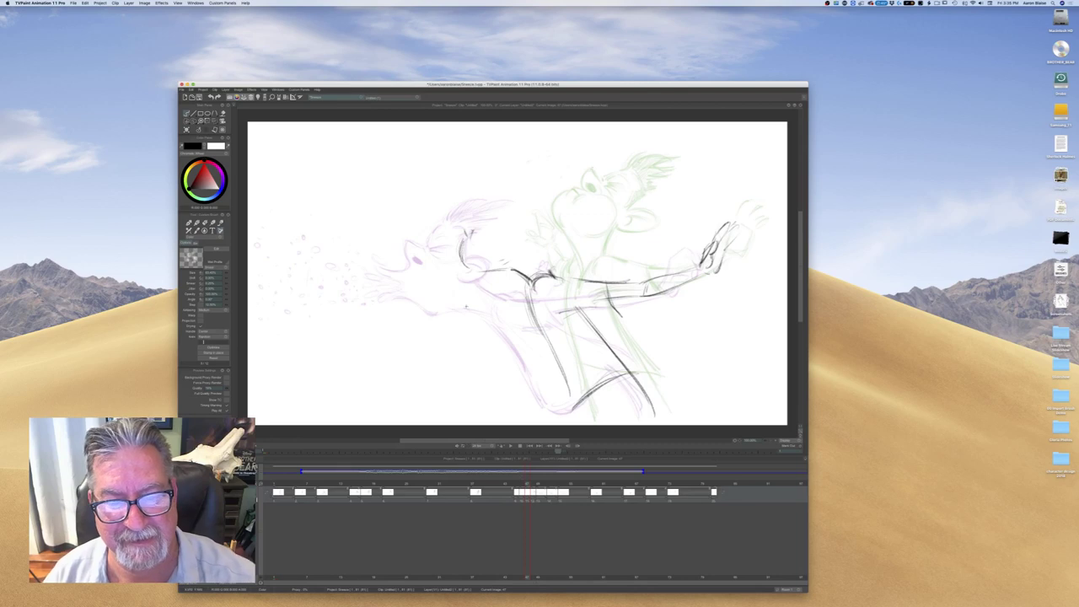
pyautogui.moveTo(593, 213); pyautogui.dragTo(551, 260)
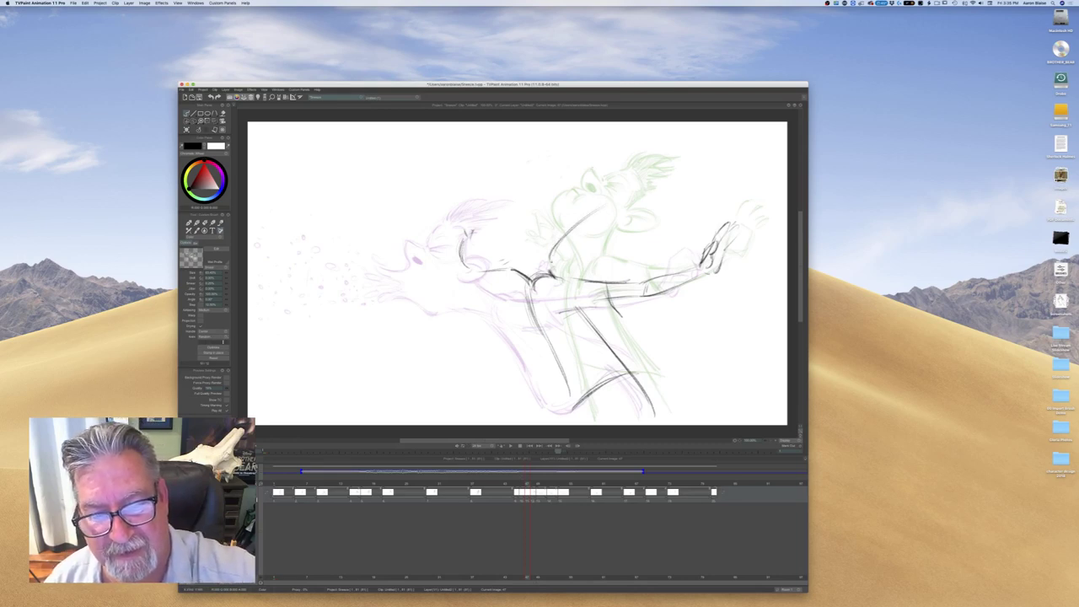
pyautogui.moveTo(561, 243); pyautogui.dragTo(559, 270)
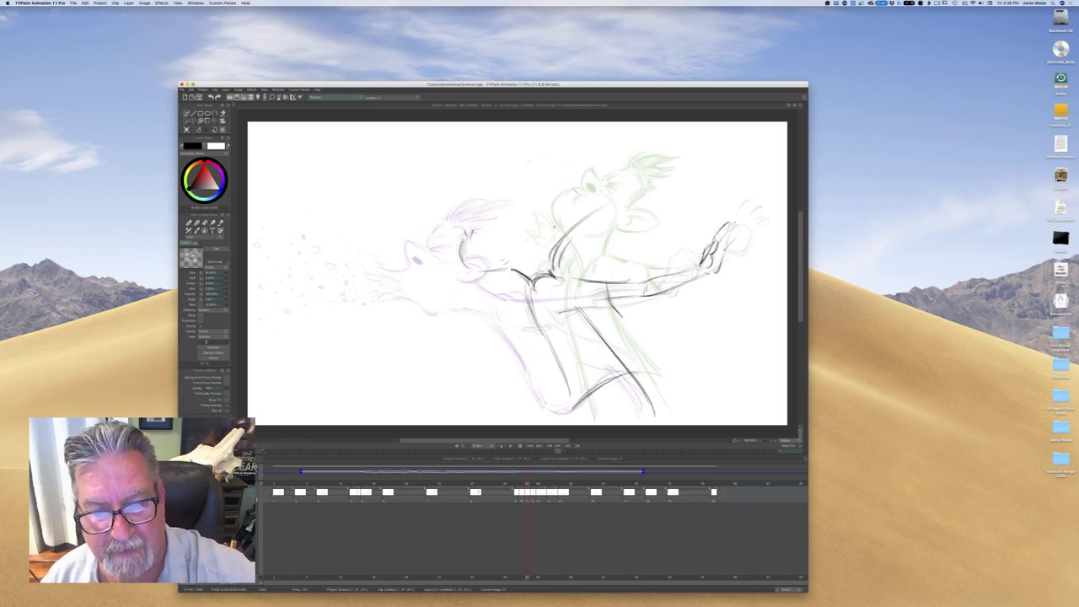
# Draw the brow line and swept-back hair of the lunging head, trailing towards the previous pose
pyautogui.moveTo(608, 175)
pyautogui.mouseDown()
pyautogui.moveTo(618, 190)
pyautogui.moveTo(585, 177)
pyautogui.mouseUp()
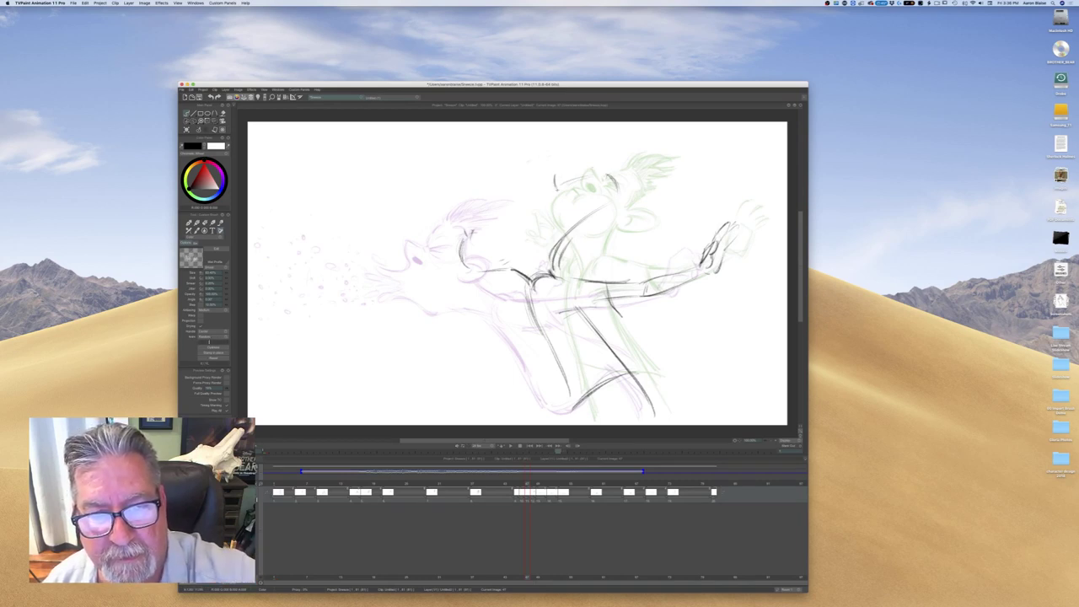
pyautogui.moveTo(568, 181); pyautogui.dragTo(598, 175)
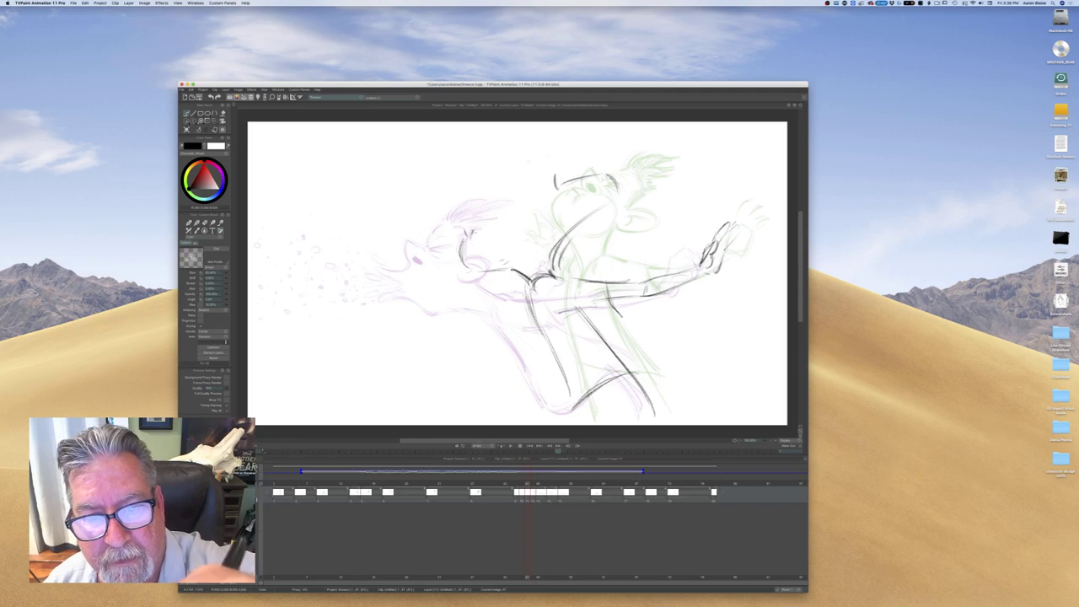
pyautogui.moveTo(604, 172)
pyautogui.mouseDown()
pyautogui.moveTo(654, 161)
pyautogui.moveTo(615, 173)
pyautogui.moveTo(639, 173)
pyautogui.mouseUp()
pyautogui.moveTo(619, 185); pyautogui.dragTo(638, 175)
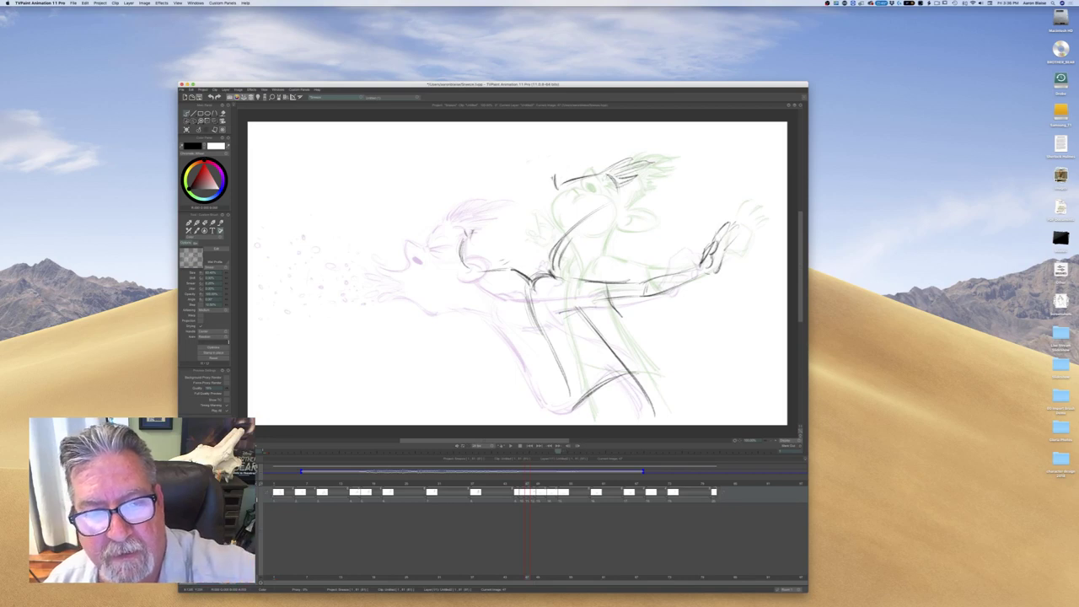
# Draw the stretched nose with a dark nostril, the squinting eye and the curve of the puffed cheek
pyautogui.moveTo(541, 176)
pyautogui.mouseDown()
pyautogui.moveTo(507, 199)
pyautogui.moveTo(517, 188)
pyautogui.mouseUp()
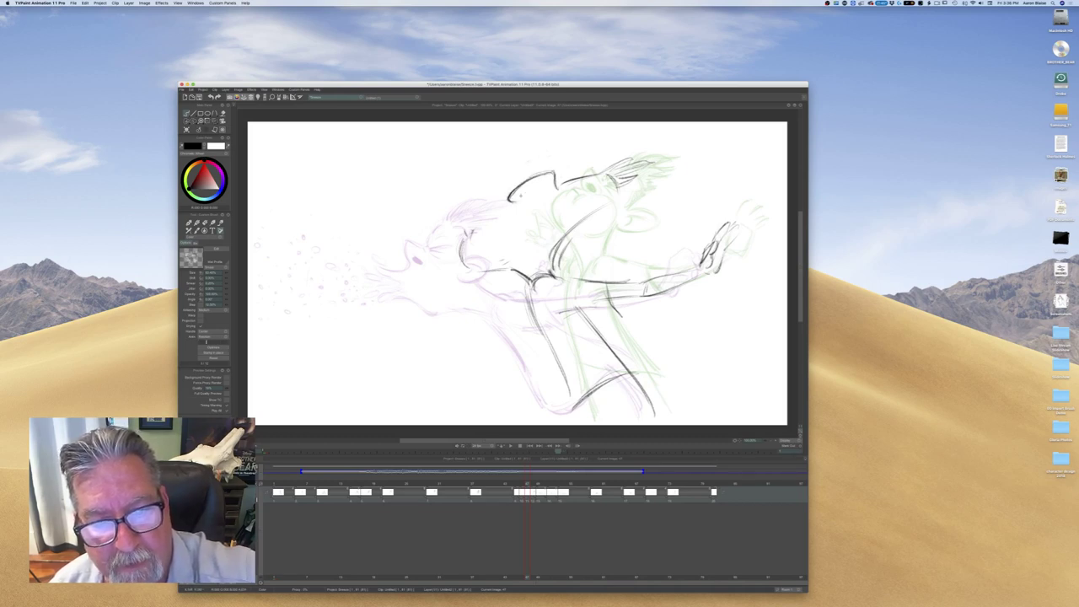
pyautogui.moveTo(540, 193)
pyautogui.mouseDown()
pyautogui.moveTo(521, 199)
pyautogui.moveTo(597, 186)
pyautogui.moveTo(583, 179)
pyautogui.moveTo(561, 193)
pyautogui.moveTo(581, 189)
pyautogui.mouseUp()
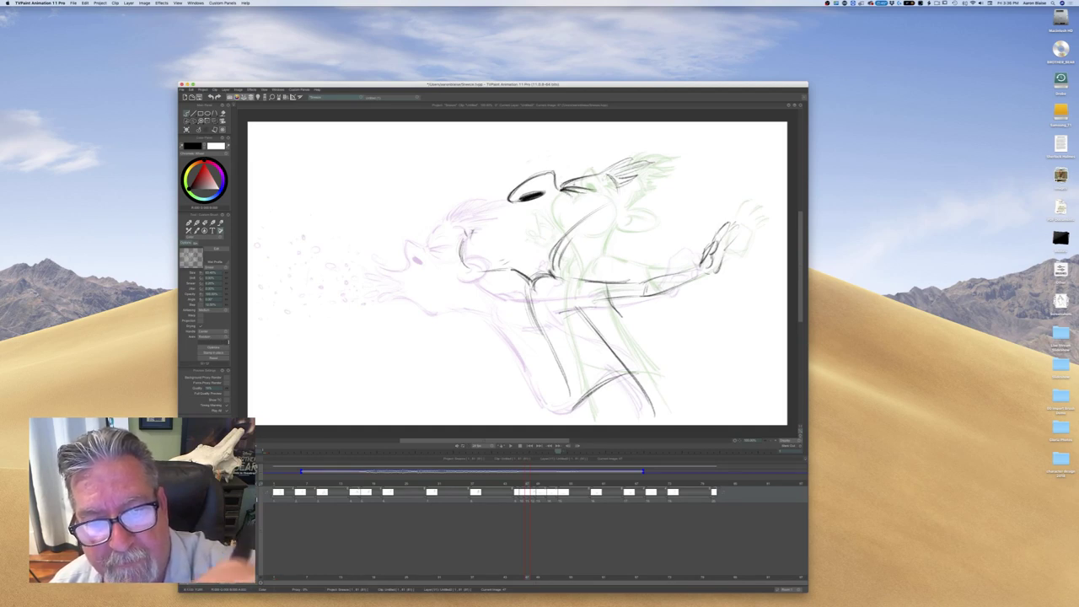
pyautogui.moveTo(567, 200)
pyautogui.mouseDown()
pyautogui.moveTo(574, 218)
pyautogui.moveTo(532, 248)
pyautogui.mouseUp()
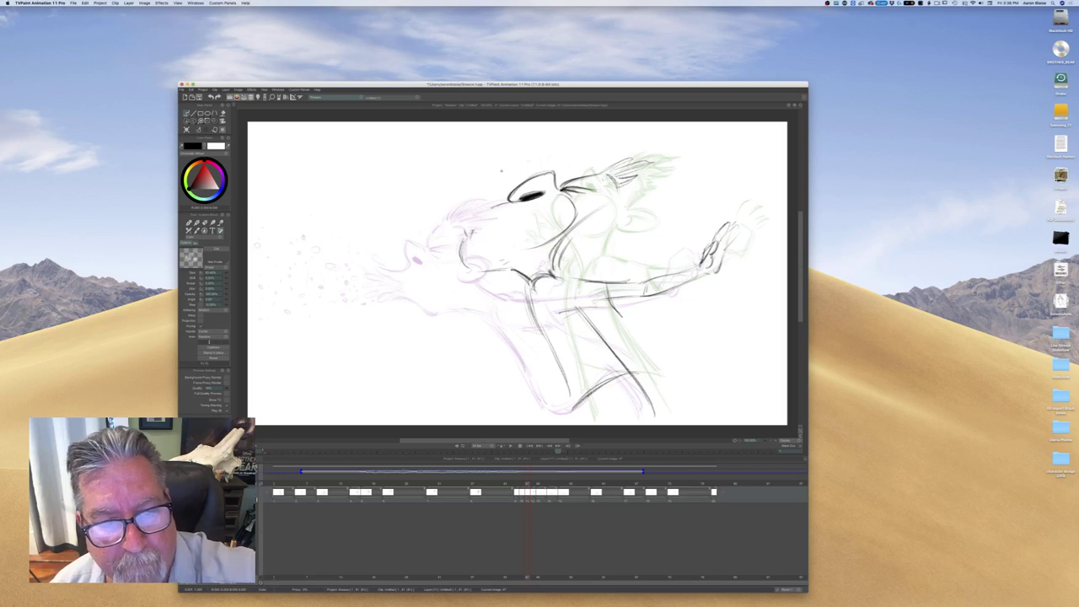
# Draw the pursed lips and connect the mouth and chin outline to the neck, cleaning up stray marks
pyautogui.moveTo(491, 210); pyautogui.dragTo(478, 228)
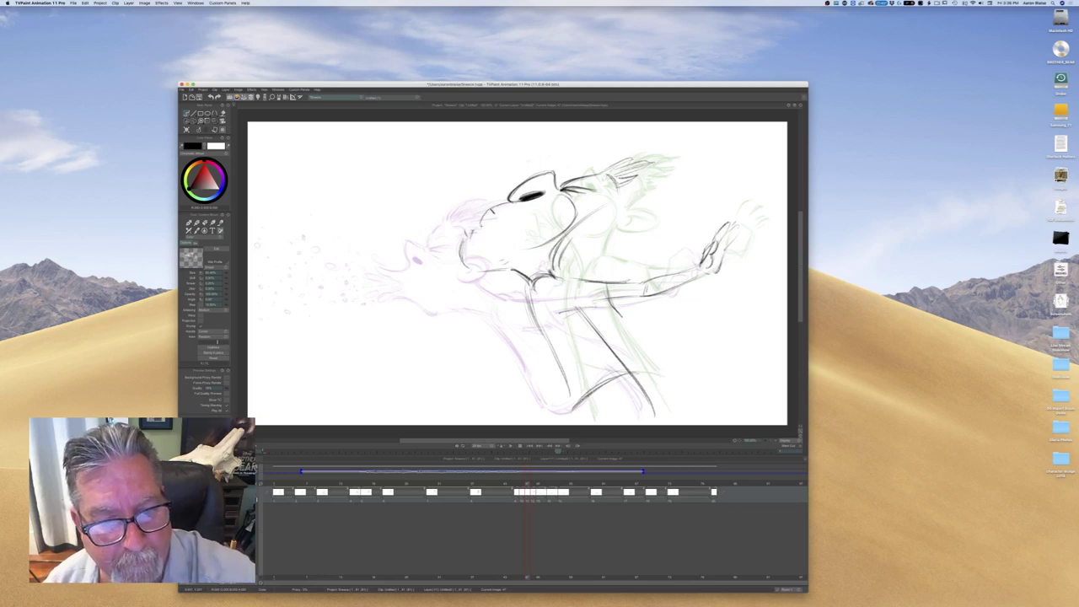
pyautogui.press('e')
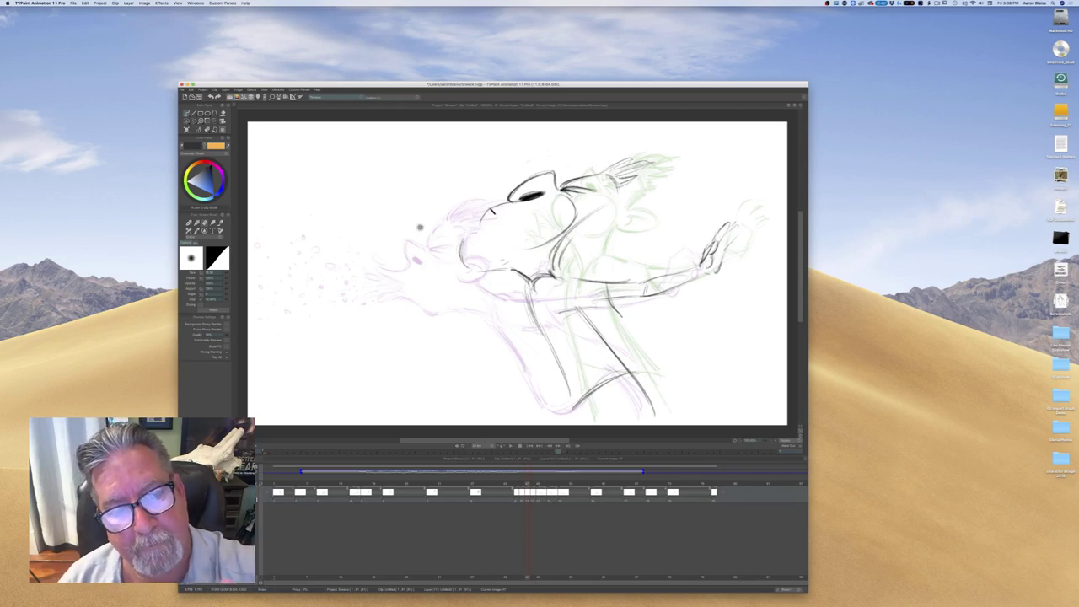
pyautogui.press('e')
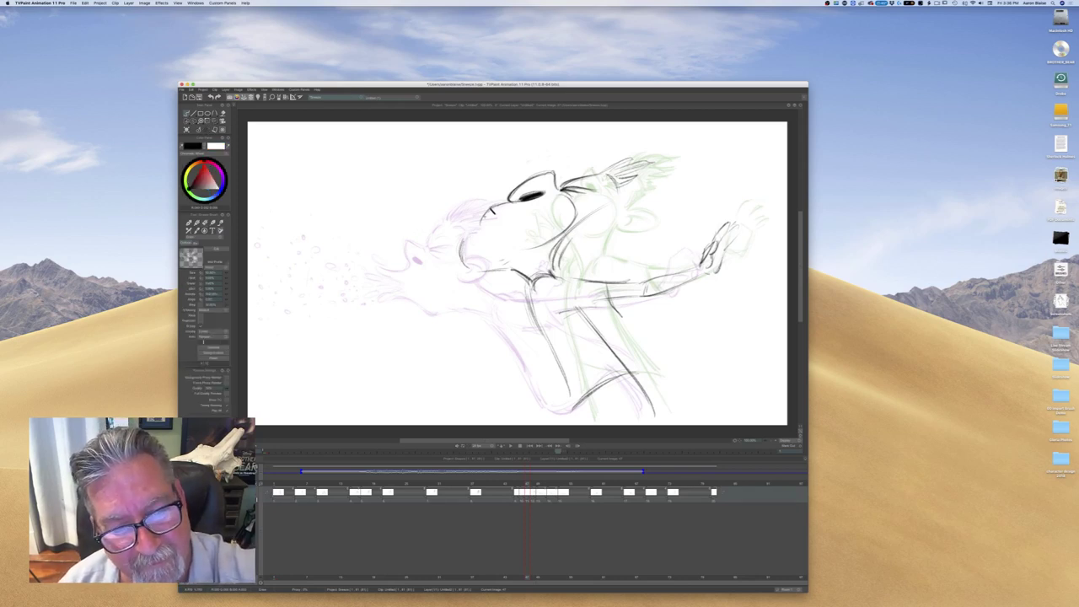
pyautogui.moveTo(489, 224)
pyautogui.mouseDown()
pyautogui.moveTo(504, 211)
pyautogui.moveTo(462, 249)
pyautogui.mouseUp()
pyautogui.moveTo(483, 214); pyautogui.dragTo(469, 231)
pyautogui.moveTo(487, 271); pyautogui.dragTo(512, 270)
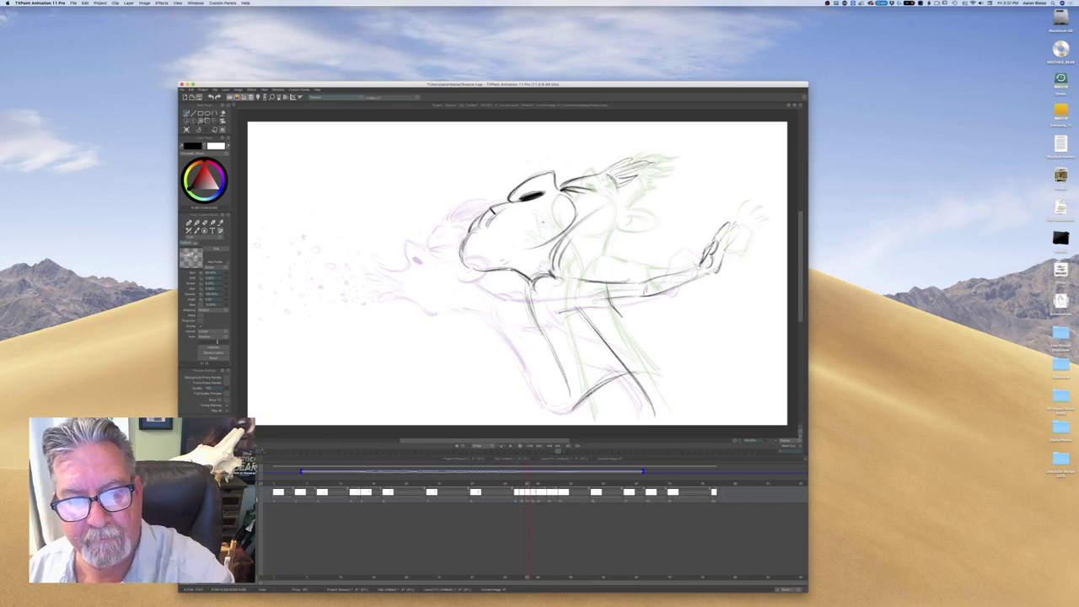
# Draw the swept-back ear and the back of the head, and add strokes to the hair
pyautogui.moveTo(625, 214)
pyautogui.mouseDown()
pyautogui.moveTo(586, 218)
pyautogui.moveTo(559, 242)
pyautogui.moveTo(629, 222)
pyautogui.moveTo(577, 234)
pyautogui.mouseUp()
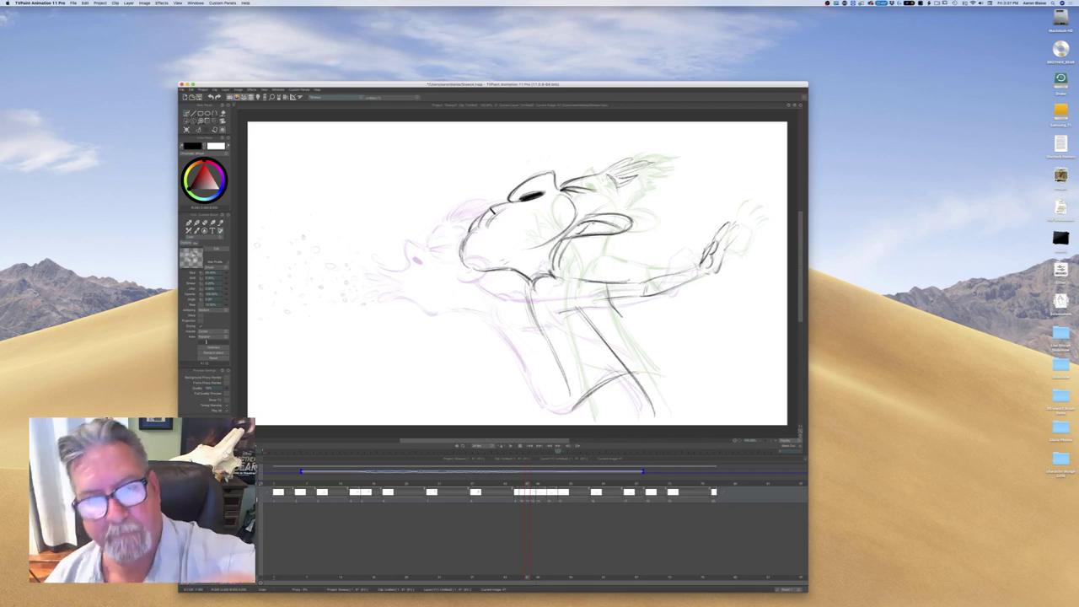
pyautogui.moveTo(613, 184)
pyautogui.mouseDown()
pyautogui.moveTo(579, 221)
pyautogui.moveTo(610, 201)
pyautogui.moveTo(602, 207)
pyautogui.mouseUp()
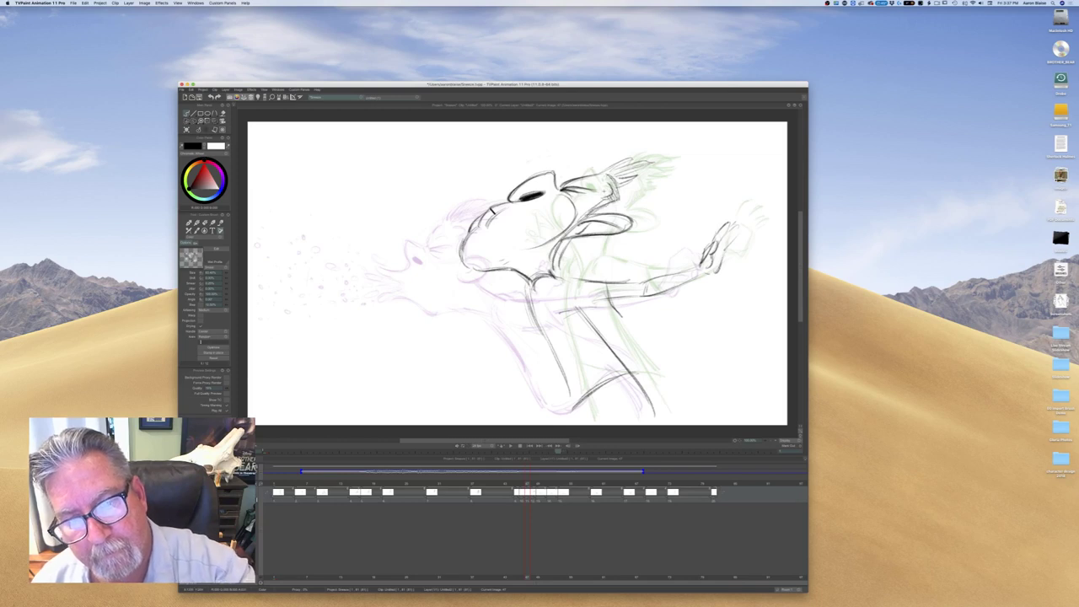
pyautogui.moveTo(635, 163); pyautogui.dragTo(617, 172)
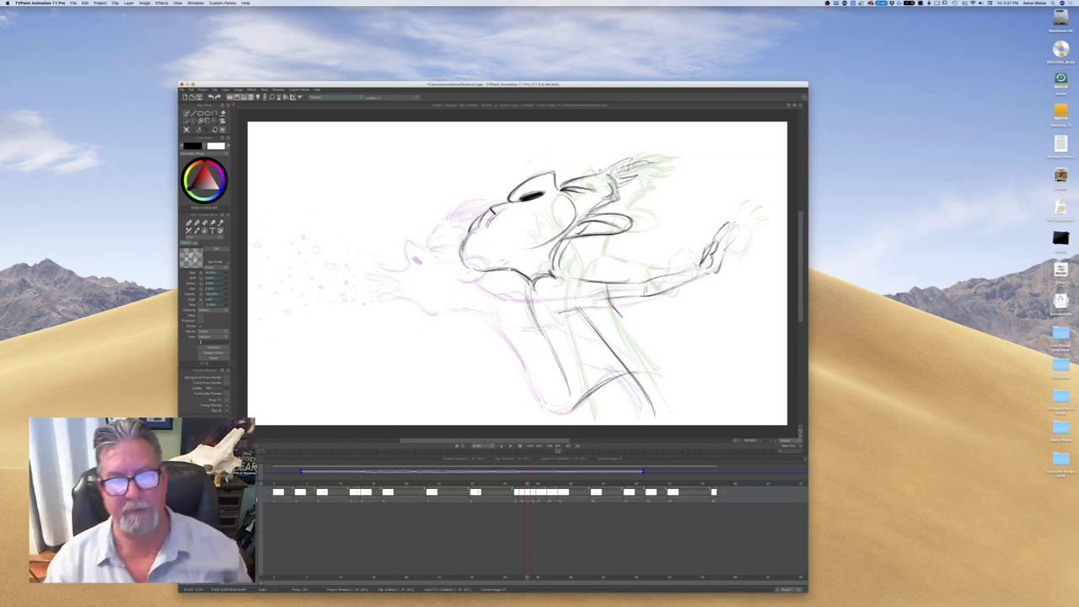
# Step through the anticipation and burst drawings to check the redrawn head in motion
pyautogui.moveTo(507, 483); pyautogui.dragTo(553, 481)
pyautogui.press('Right')
pyautogui.press('Right')
pyautogui.press('Right')
pyautogui.press('Right')
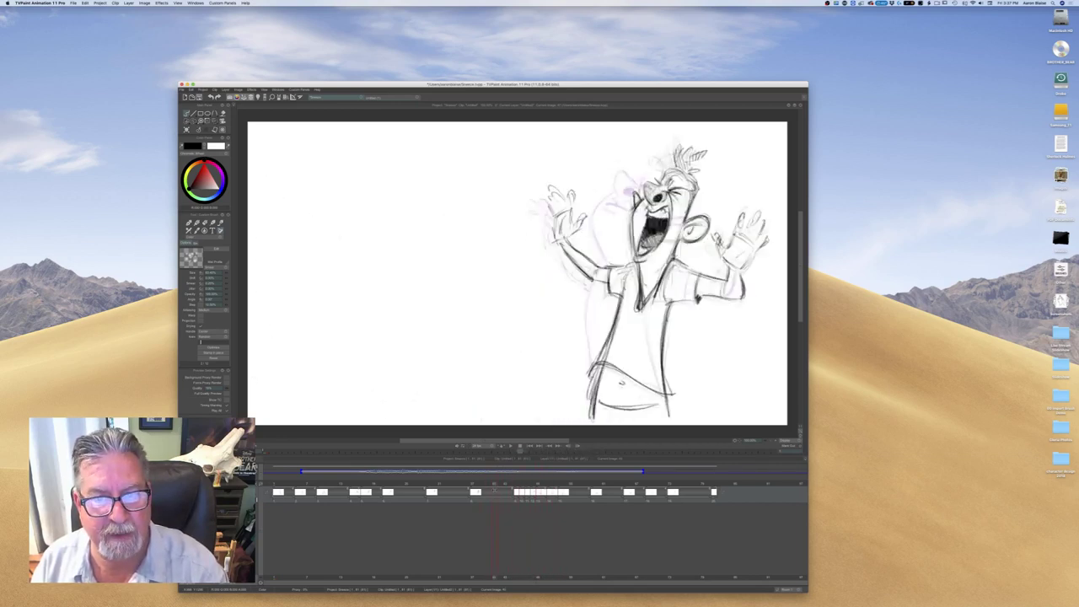
pyautogui.moveTo(557, 481); pyautogui.dragTo(521, 482)
pyautogui.press('Right')
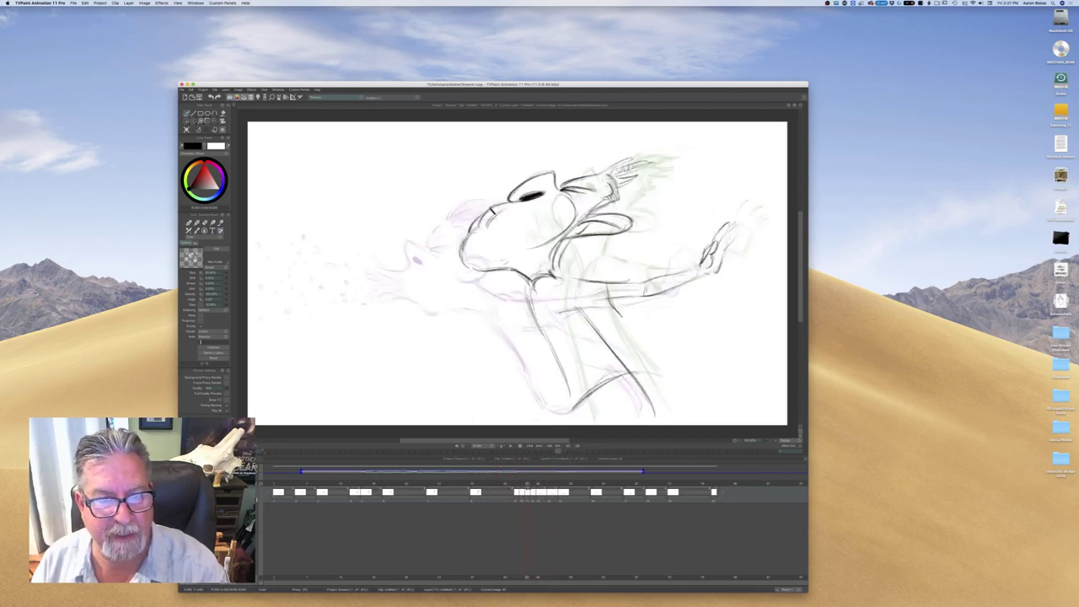
# Play back the full animation in a loop to review the sneeze with the redrawn lunging head
pyautogui.click(510, 447)
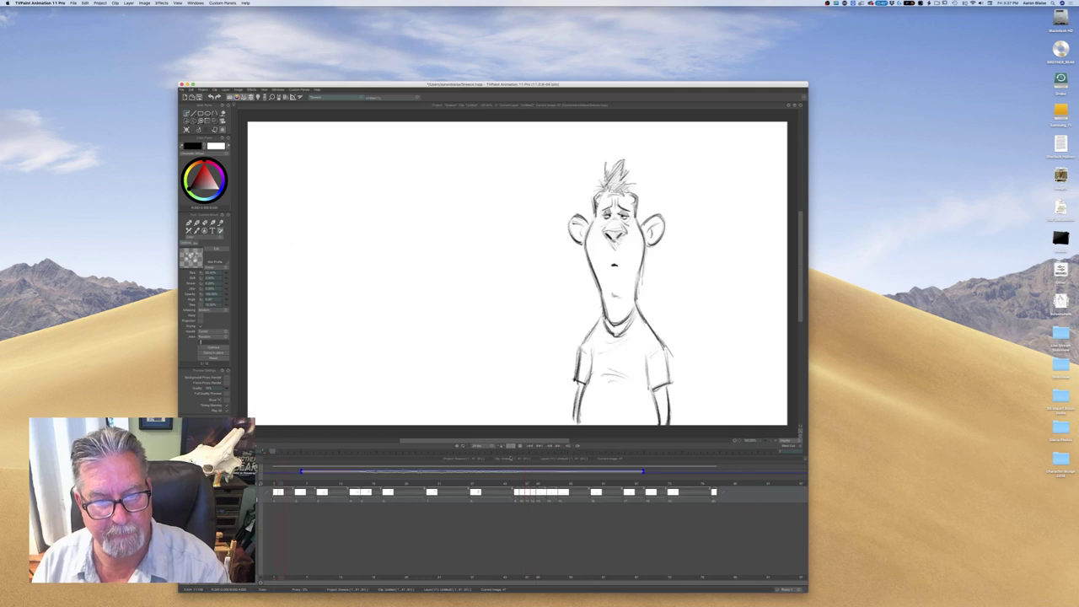
pyautogui.press('Right')
pyautogui.press('Right')
pyautogui.press('Right')
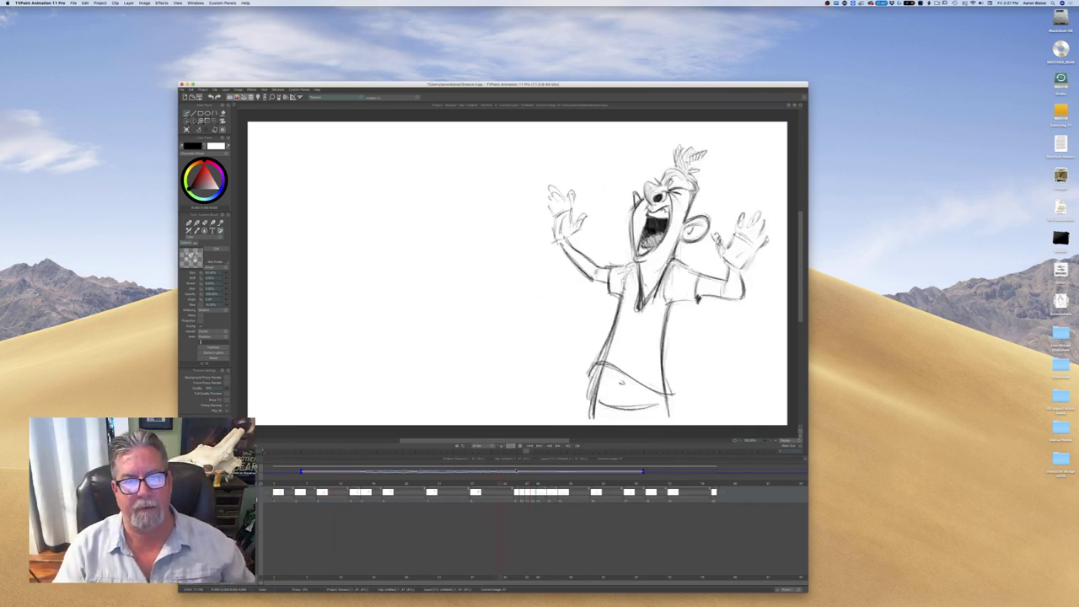
pyautogui.press('Left')
pyautogui.press('Left')
pyautogui.press('Left')
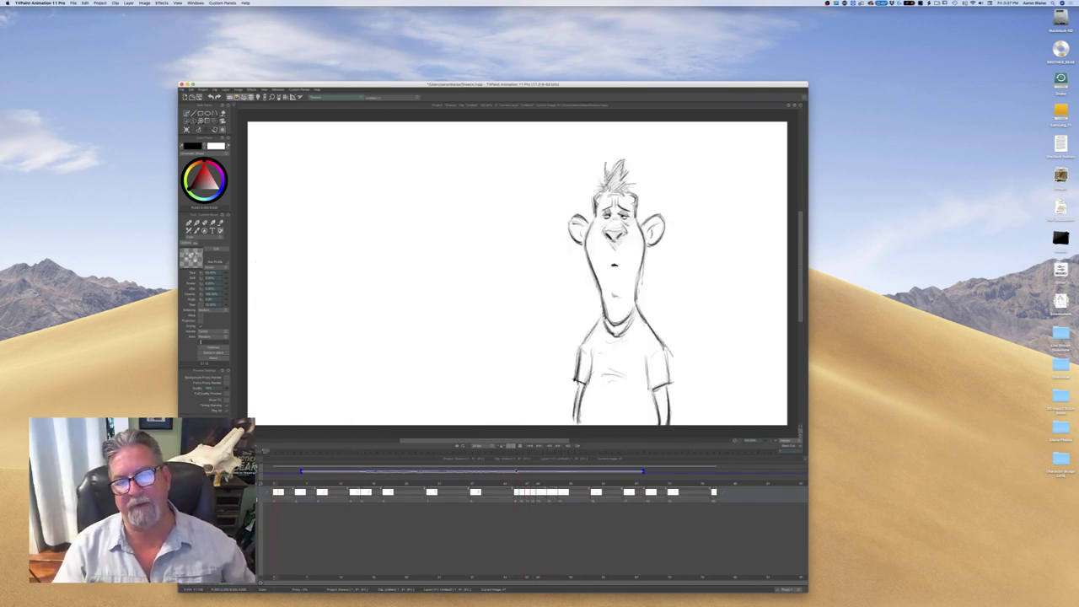
pyautogui.press('Right')
pyautogui.press('Right')
pyautogui.press('Right')
pyautogui.press('Left')
pyautogui.press('Left')
pyautogui.press('Left')
pyautogui.press('Left')
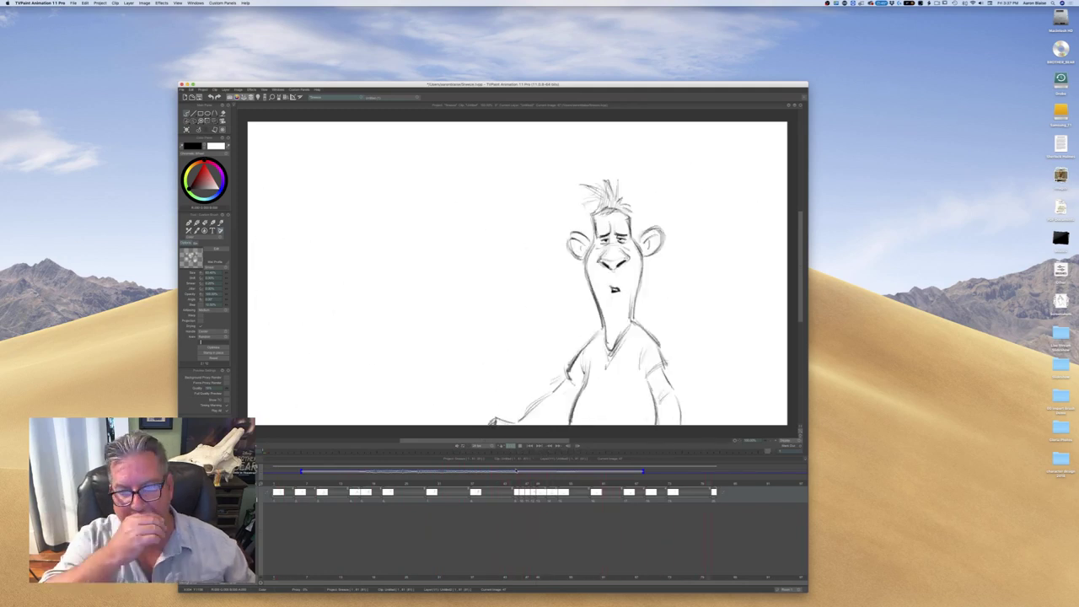
pyautogui.press('Right')
pyautogui.press('Right')
pyautogui.press('Right')
pyautogui.press('Left')
pyautogui.press('Left')
pyautogui.press('Left')
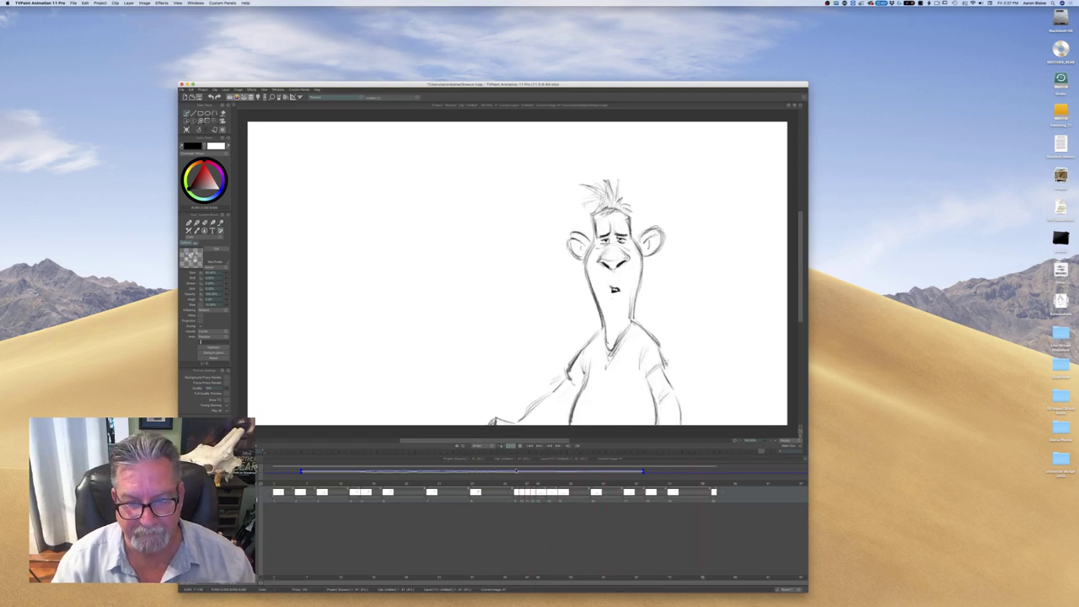
pyautogui.press('Right')
pyautogui.press('Right')
pyautogui.press('Right')
pyautogui.press('Left')
pyautogui.press('Left')
pyautogui.press('Left')
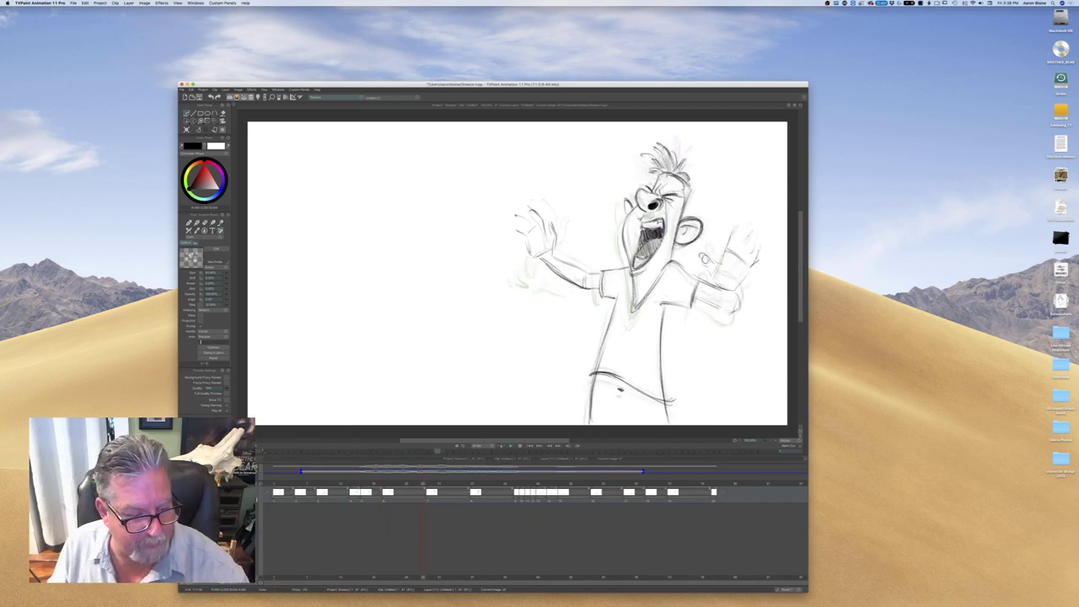
# Raise the system volume and play back the animation from the start again
pyautogui.press('XF86AudioRaiseVolume')
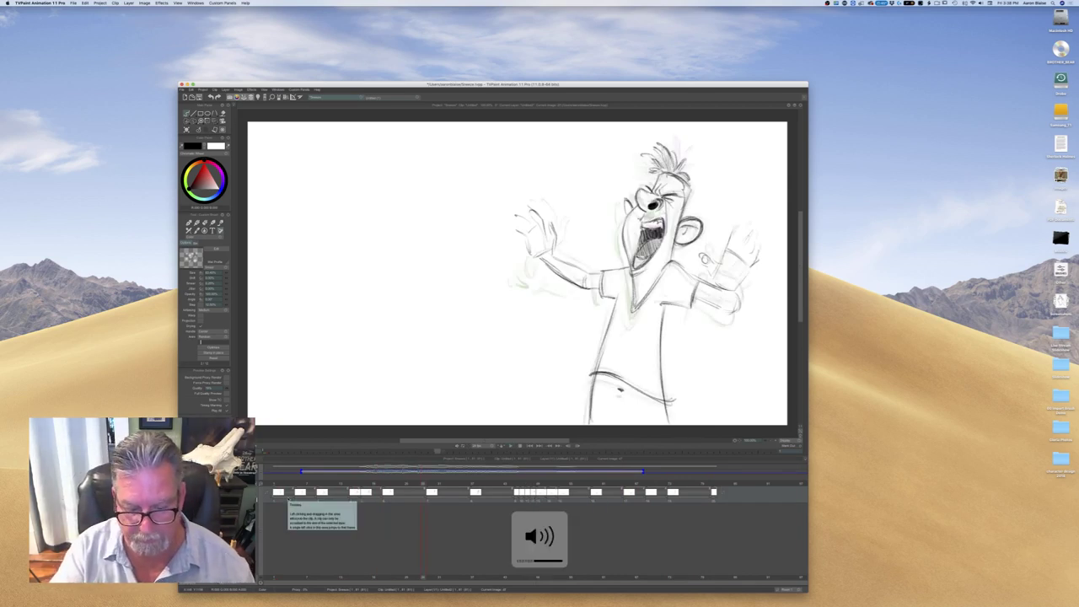
pyautogui.click(511, 446)
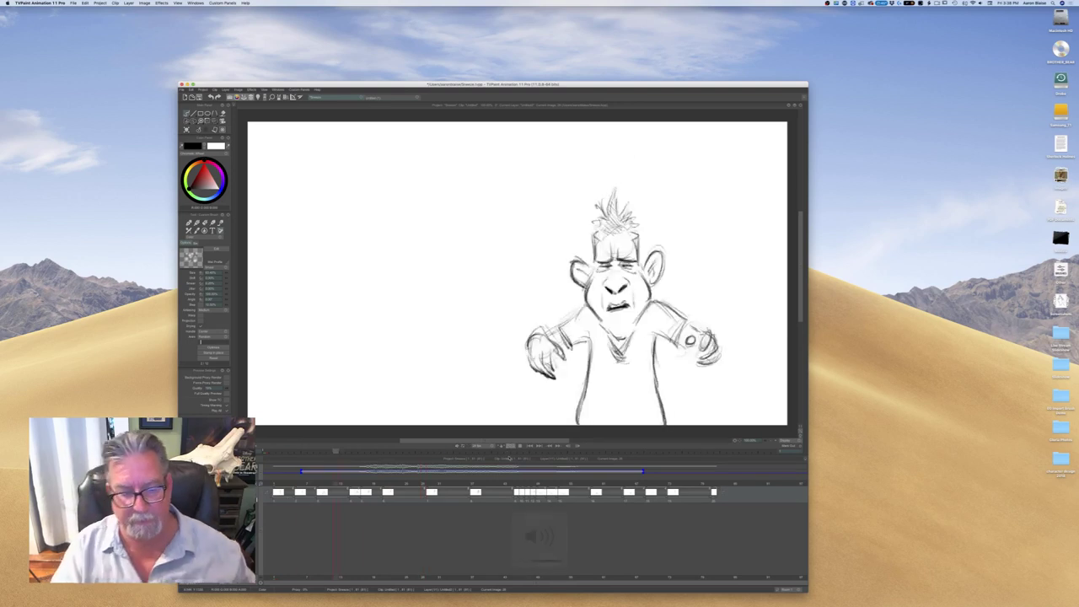